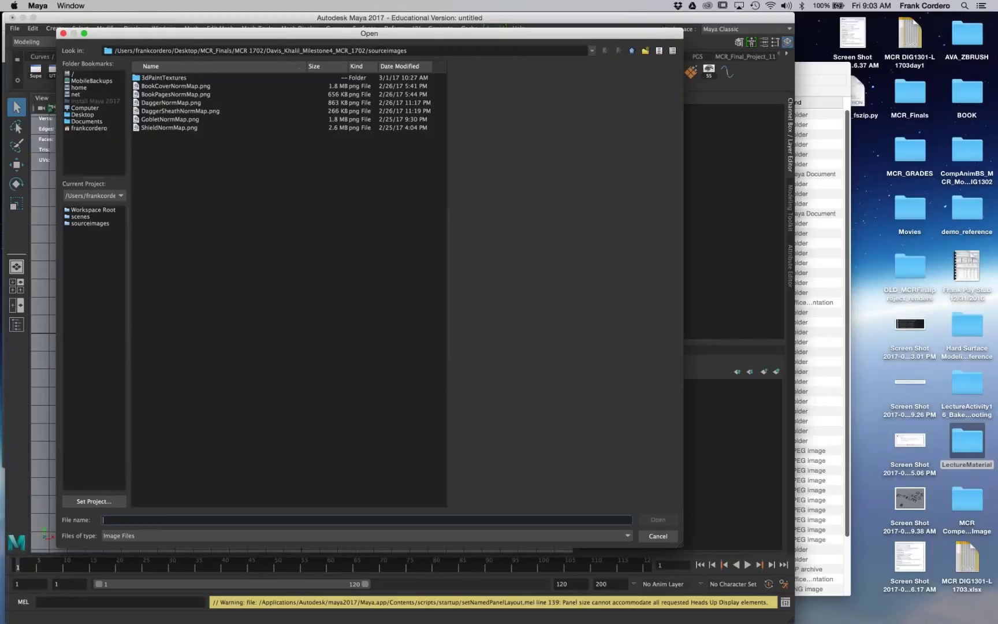
{"action": "left_click_drag", "start_coordinate": [370, 33], "coordinate": [392, 29]}
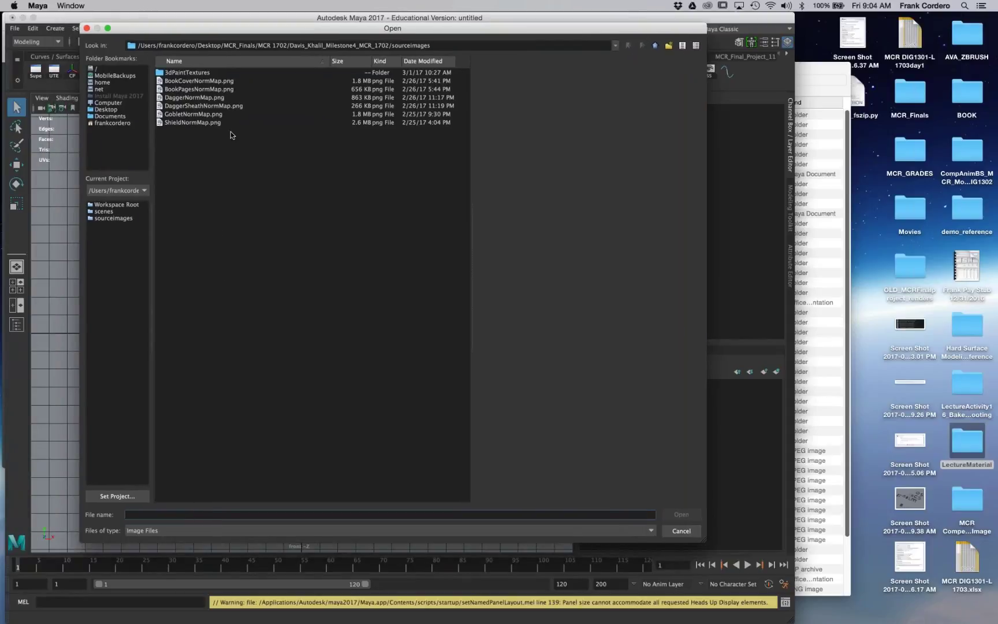
{"action": "left_click", "coordinate": [110, 117]}
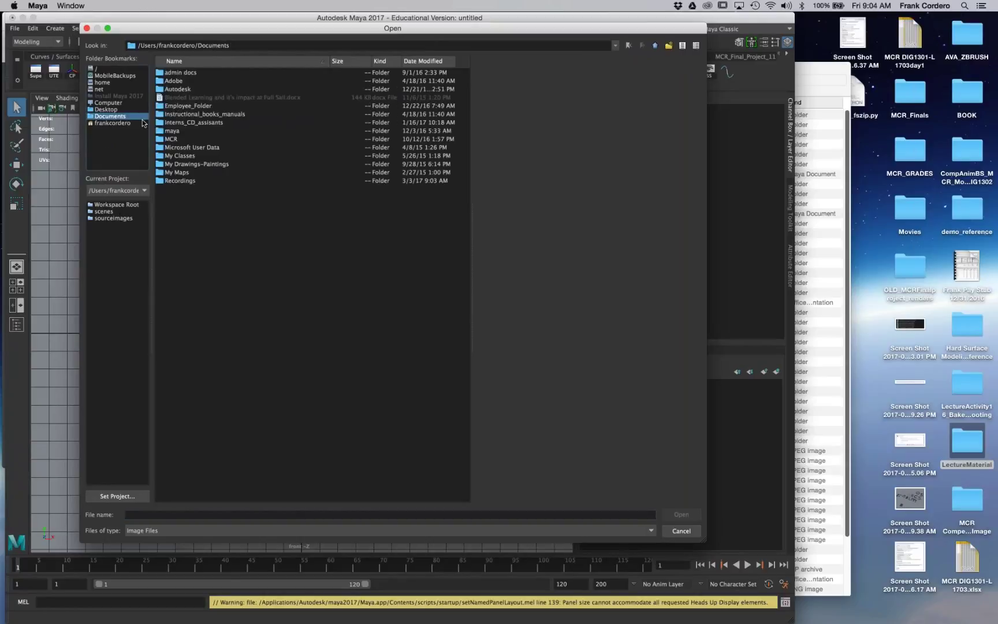
{"action": "left_click", "coordinate": [175, 181]}
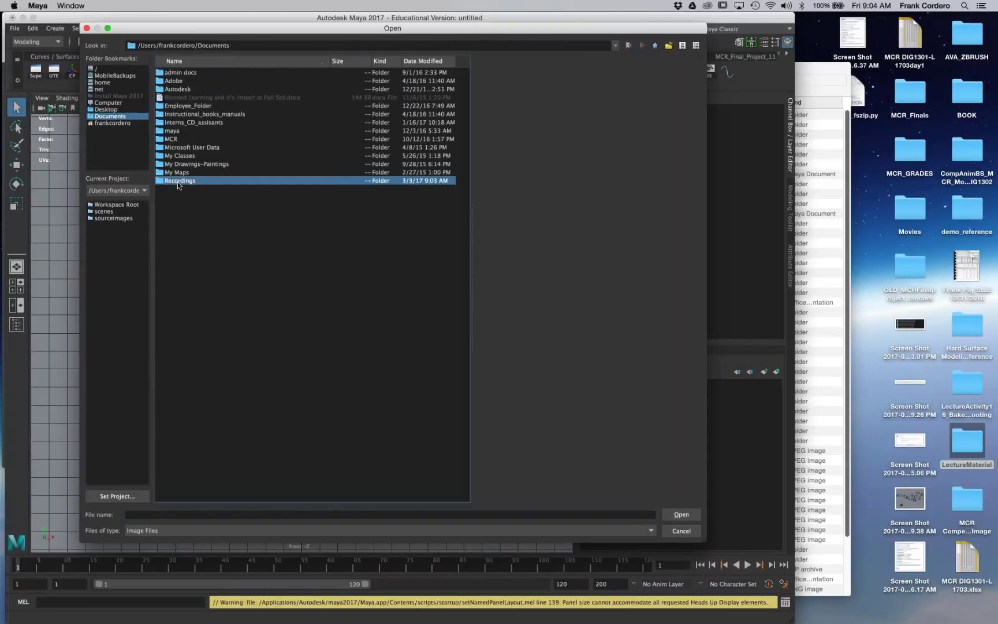
{"action": "left_click", "coordinate": [172, 141]}
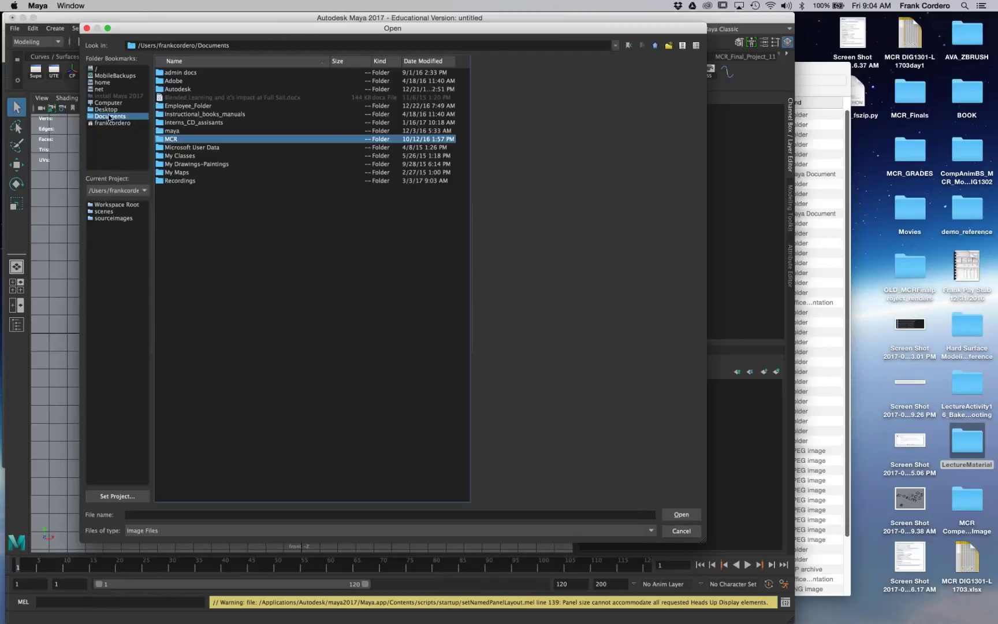
Step: Load 1grande_3373.jpg from the Desktop folder LectureMaterial/Lecture1_Material/Milestone 1 References/Tables as the front view's image plane
{"action": "left_click", "coordinate": [108, 110]}
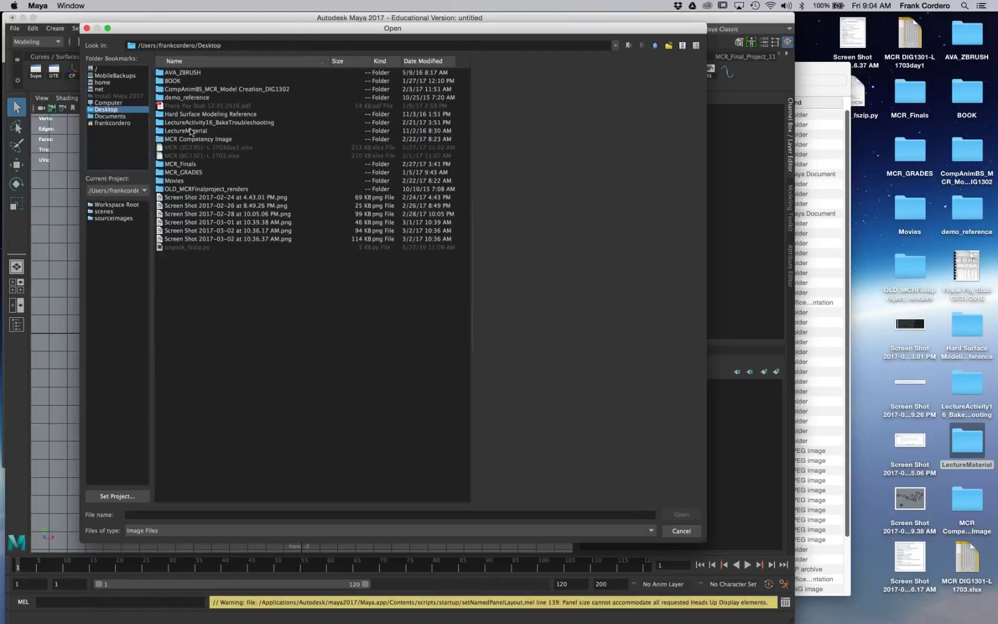
{"action": "double_click", "coordinate": [191, 131]}
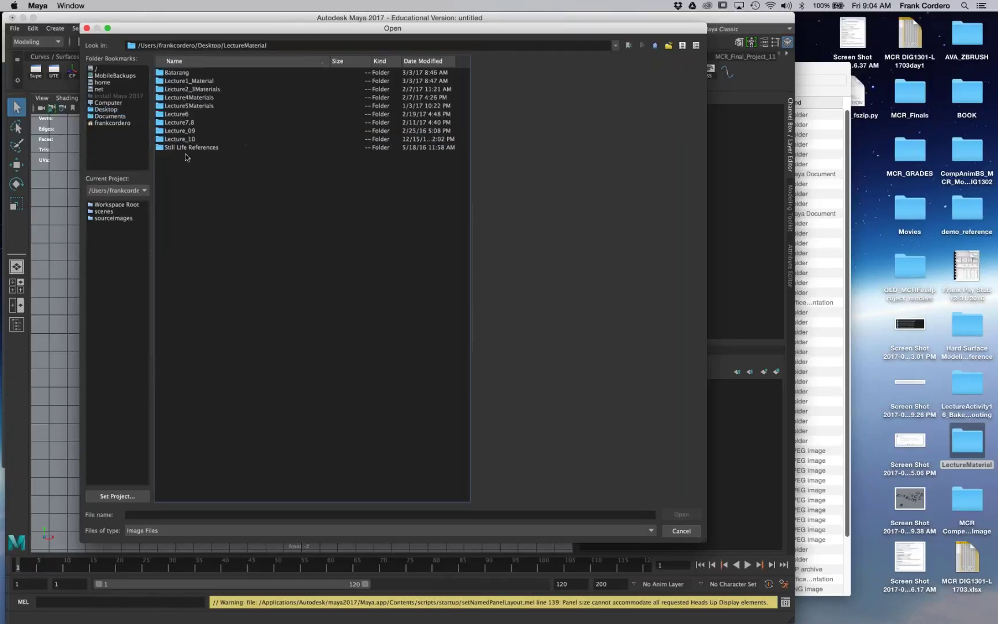
{"action": "left_click", "coordinate": [192, 83]}
{"action": "double_click", "coordinate": [193, 83]}
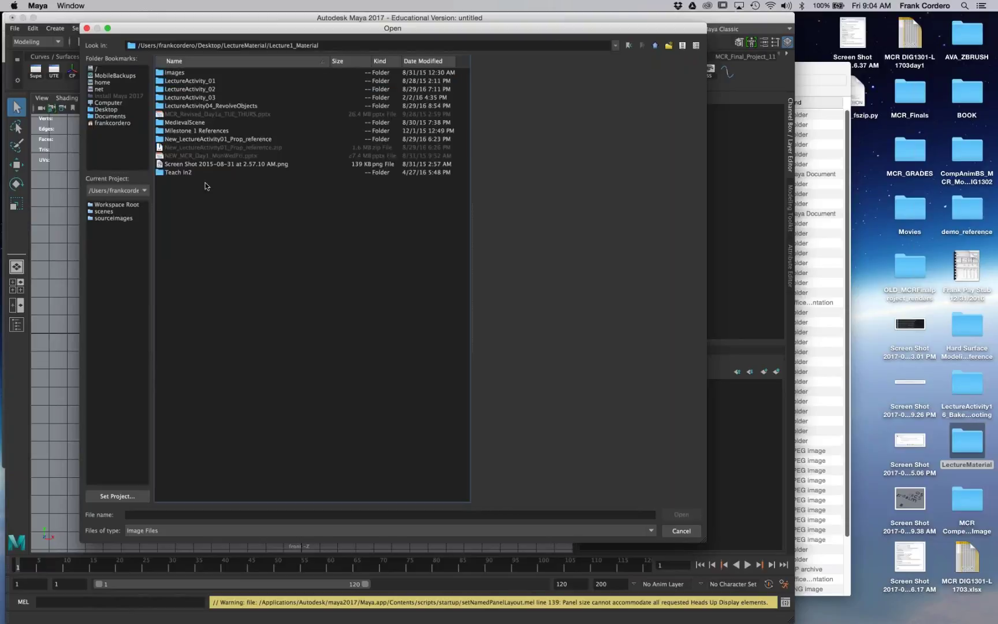
{"action": "double_click", "coordinate": [186, 131]}
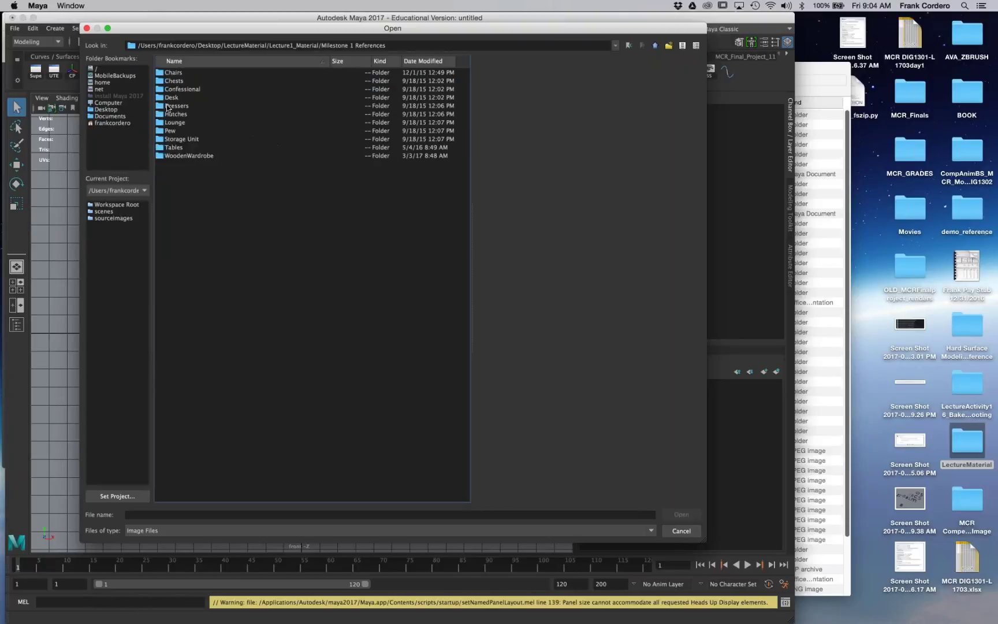
{"action": "left_click", "coordinate": [160, 150]}
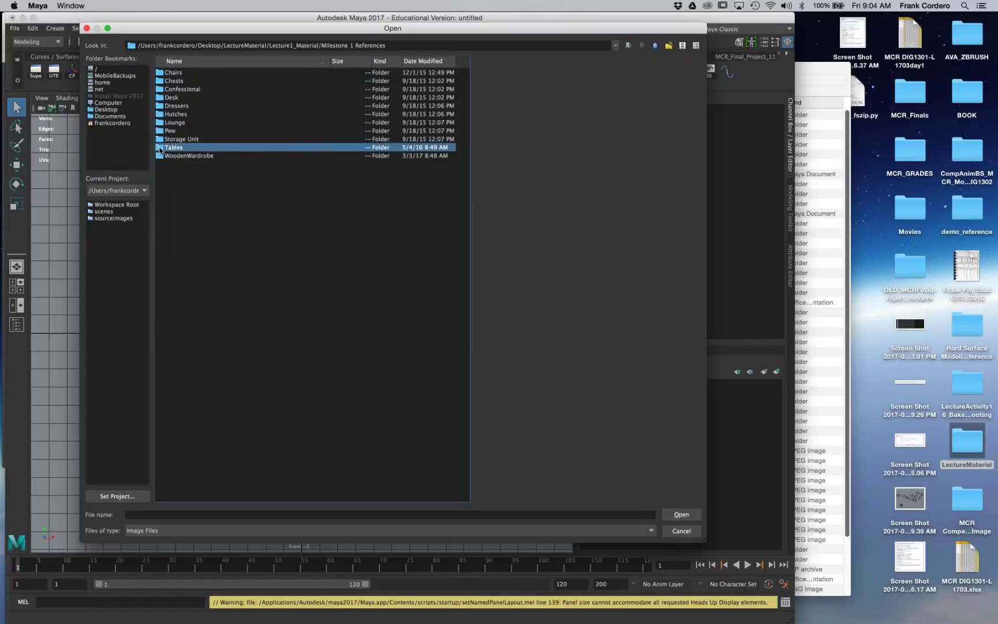
{"action": "double_click", "coordinate": [161, 149]}
{"action": "left_click", "coordinate": [180, 73]}
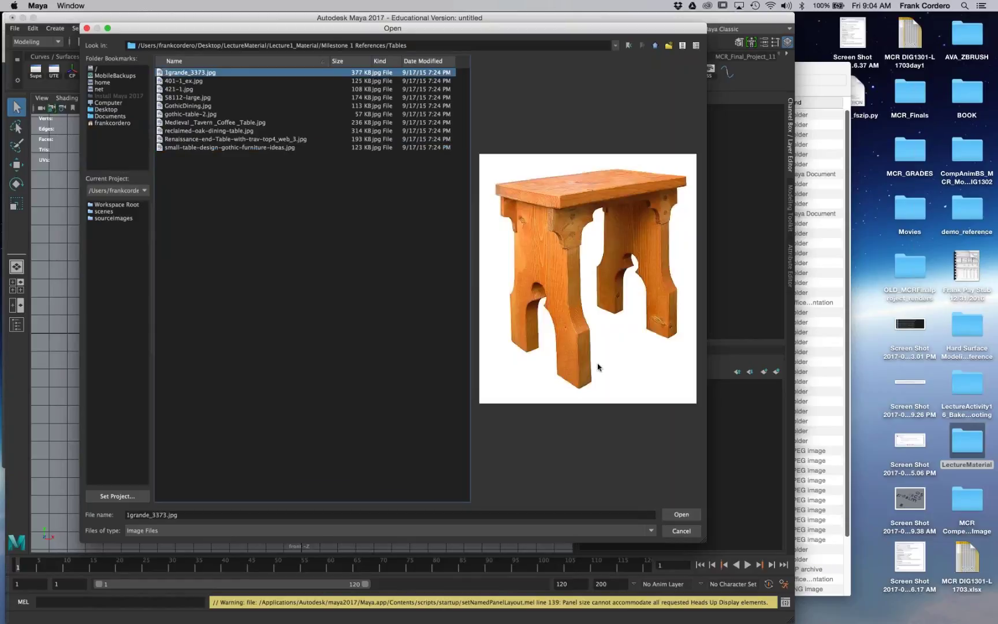
{"action": "left_click", "coordinate": [681, 514]}
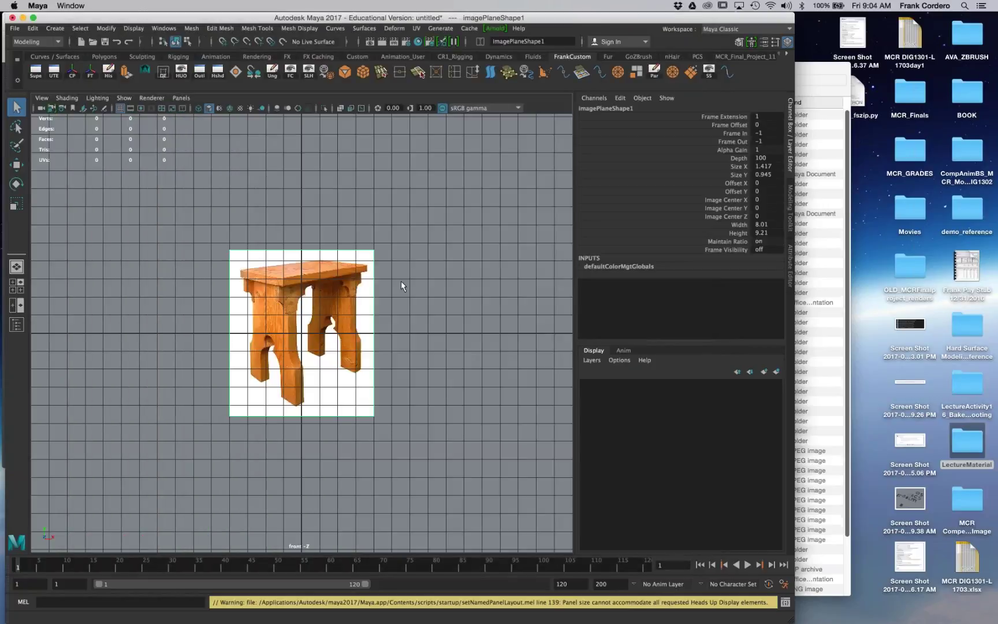
Step: Scale the table image plane uniformly to about 2.166 and push it back to about -37.4 in Z
{"action": "key", "text": "r"}
{"action": "left_click_drag", "start_coordinate": [302, 333], "coordinate": [442, 376]}
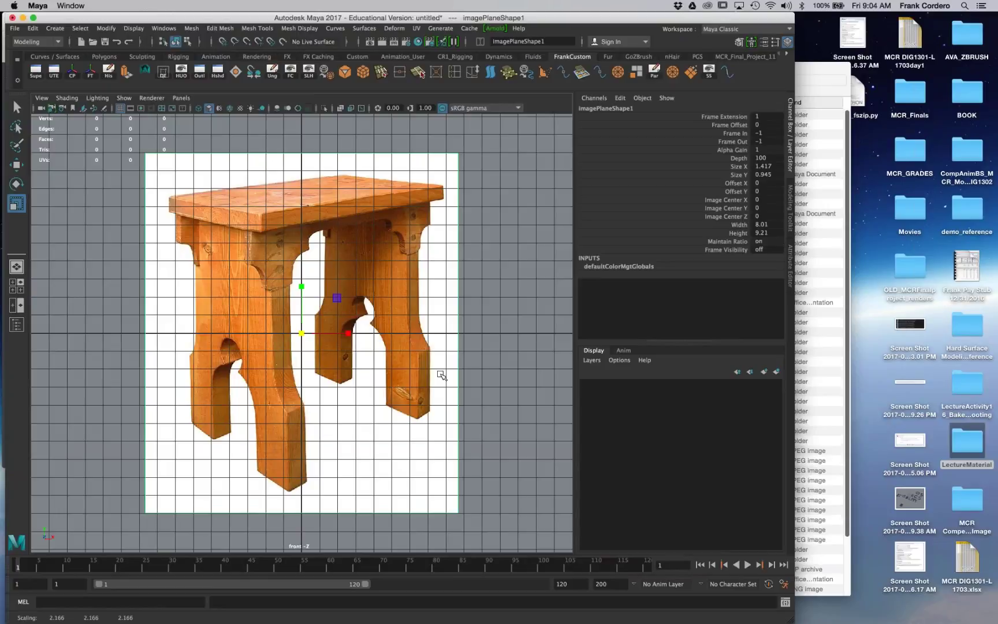
{"action": "key", "text": "space"}
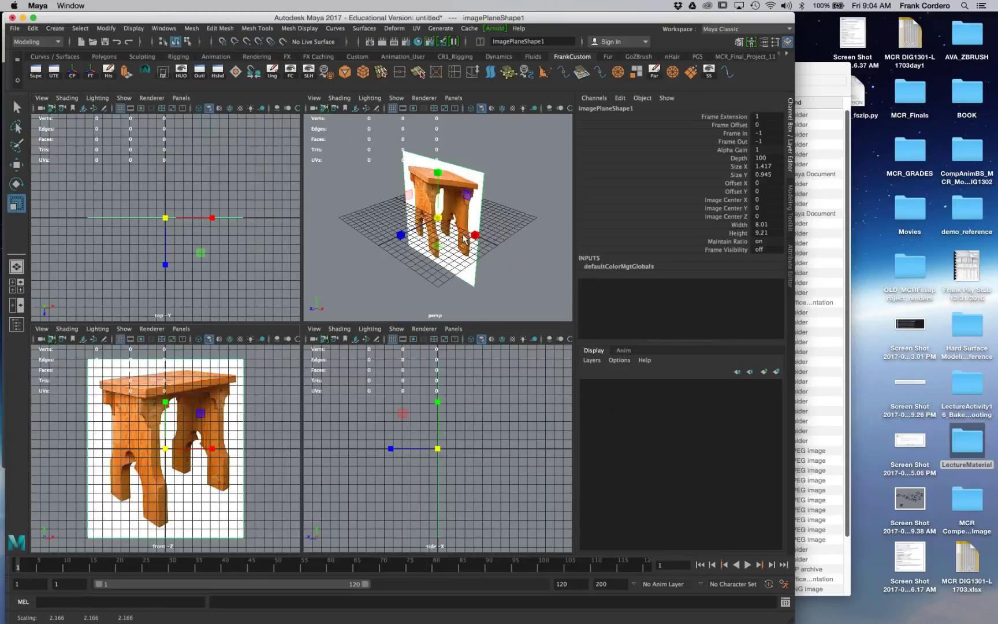
{"action": "key", "text": "w"}
{"action": "left_click_drag", "start_coordinate": [398, 234], "coordinate": [511, 181]}
{"action": "key", "text": "space"}
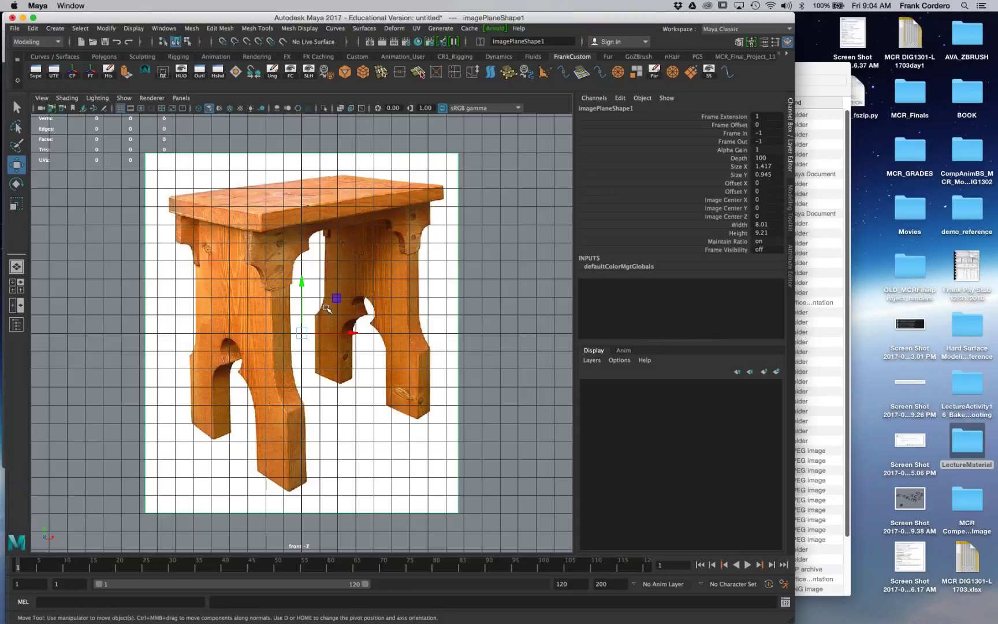
{"action": "left_click", "coordinate": [991, 234]}
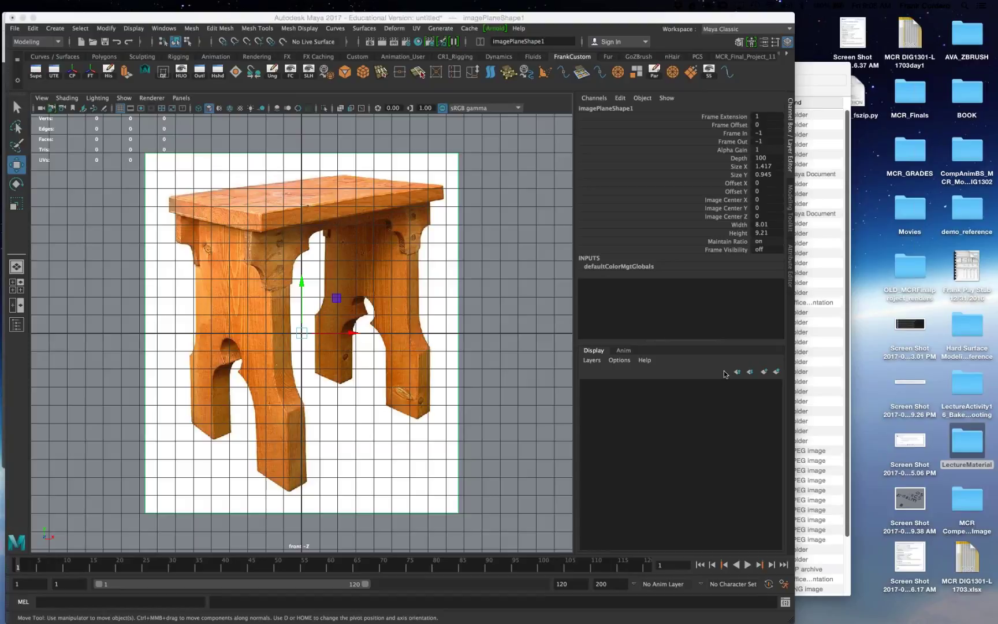
{"action": "left_click", "coordinate": [9, 200]}
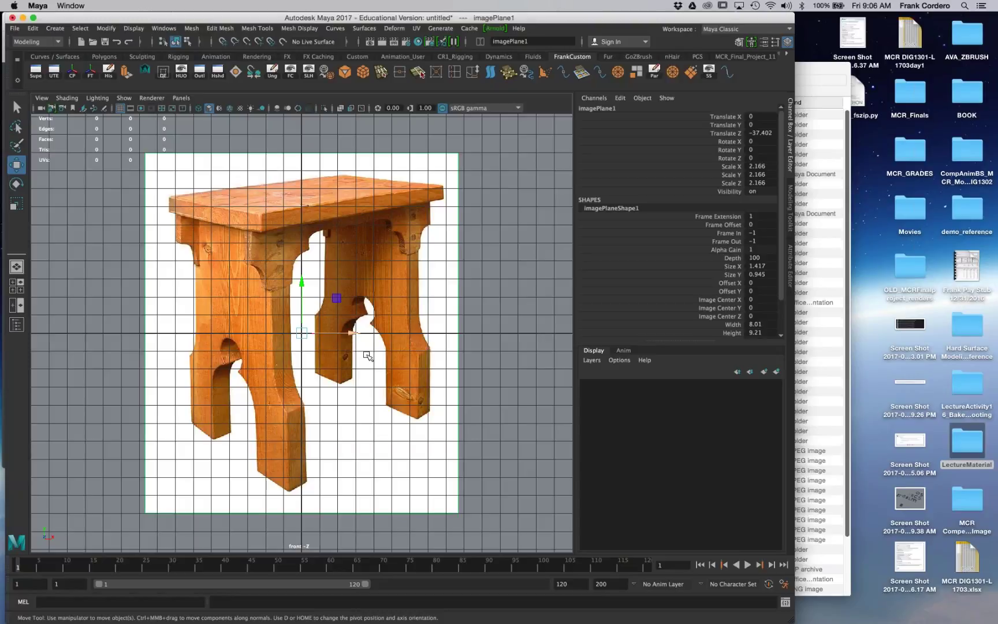
Step: Create a polygon cube scaled uniformly to about 13.3 and turn on X-ray shading in the front view
{"action": "right_click", "coordinate": [428, 347], "text": "shift"}
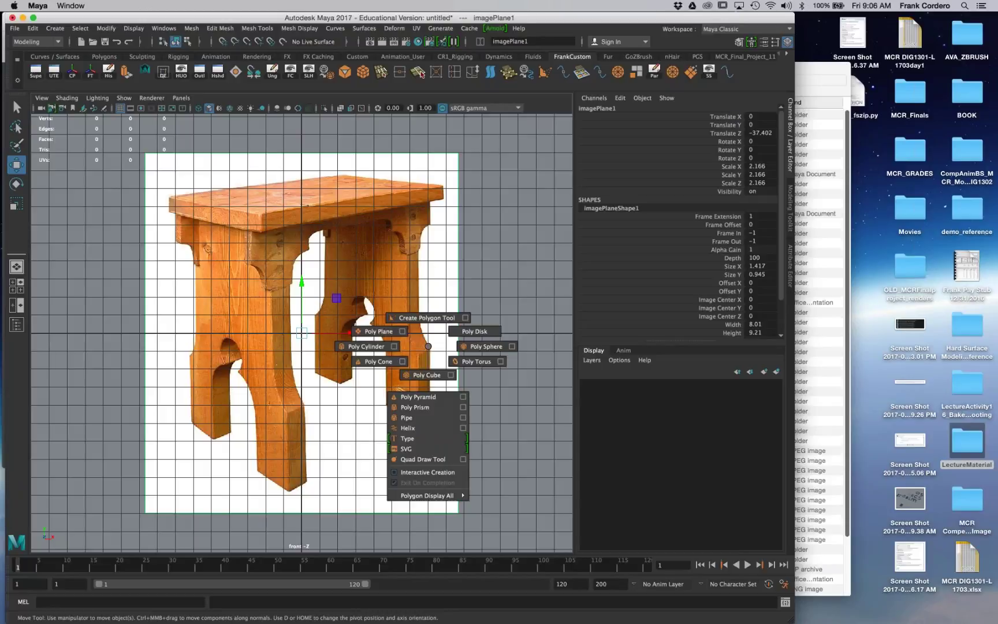
{"action": "right_click_drag", "start_coordinate": [428, 346], "coordinate": [426, 377], "text": "shift"}
{"action": "right_click_drag", "start_coordinate": [426, 377], "coordinate": [426, 377], "text": "shift"}
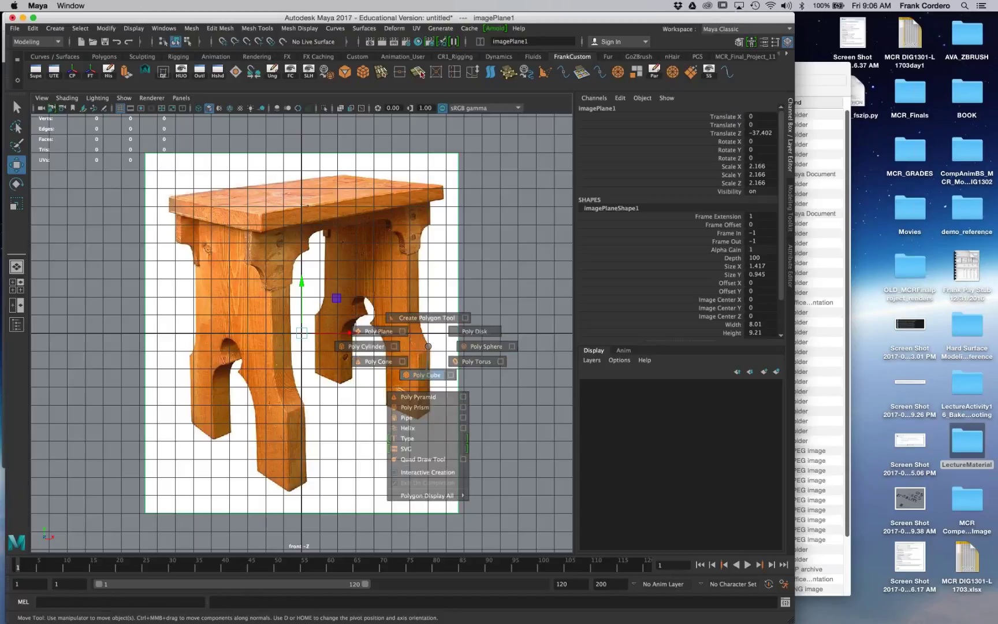
{"action": "key", "text": "r"}
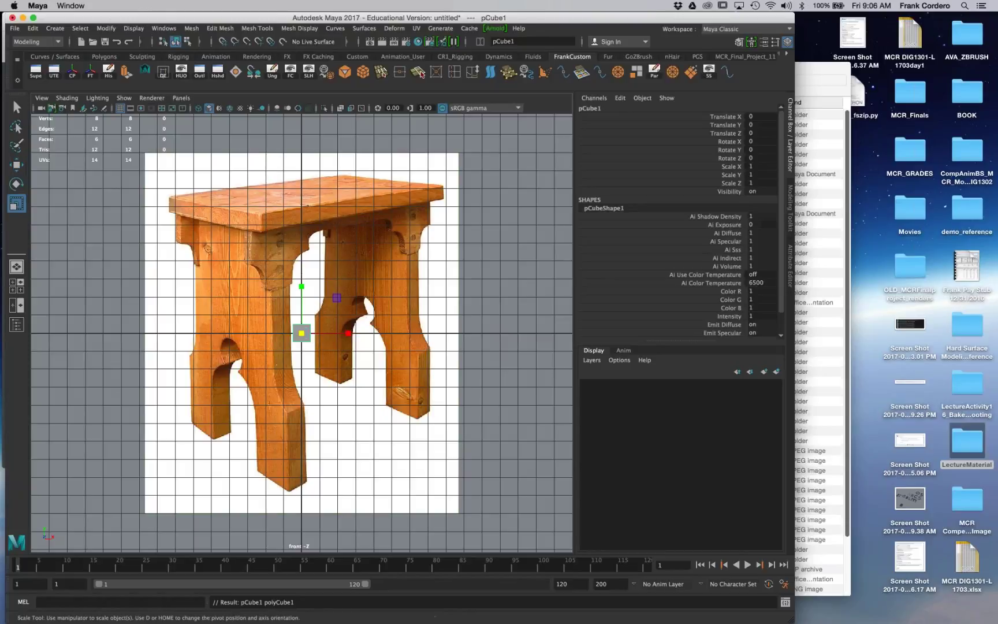
{"action": "left_click_drag", "start_coordinate": [303, 334], "coordinate": [502, 460]}
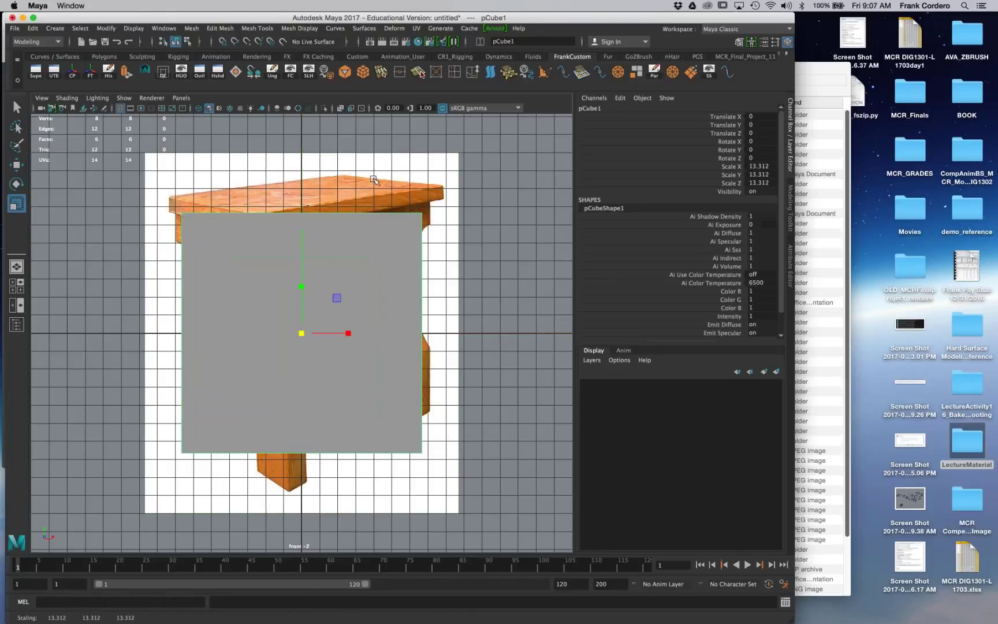
{"action": "key", "text": "alt+x"}
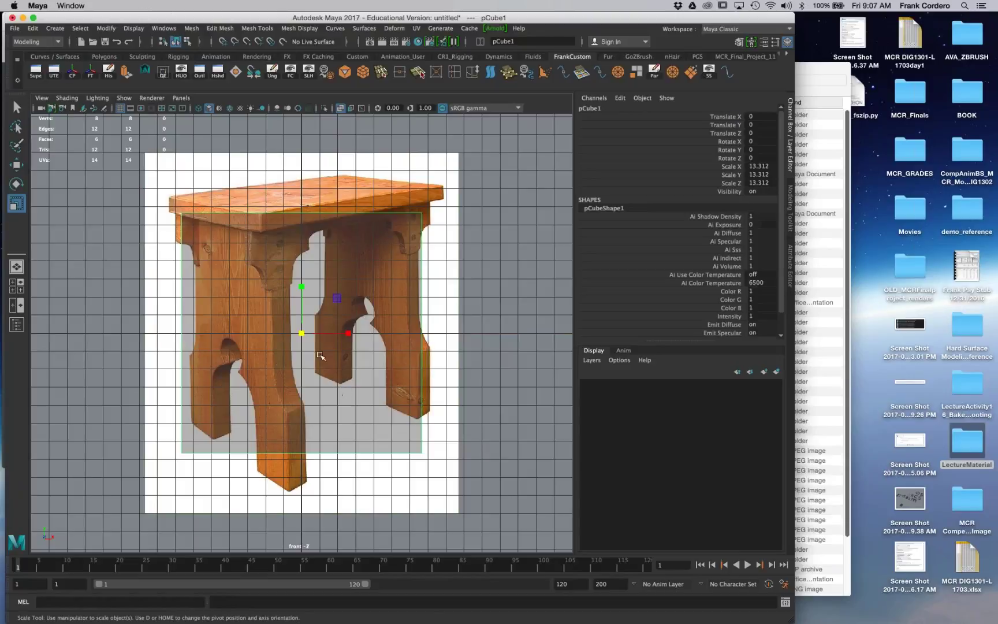
Step: Enlarge the cube uniformly to a scale of about 15.8 and lower it to about -0.52 in Y over the table reference
{"action": "left_click_drag", "start_coordinate": [303, 333], "coordinate": [310, 336]}
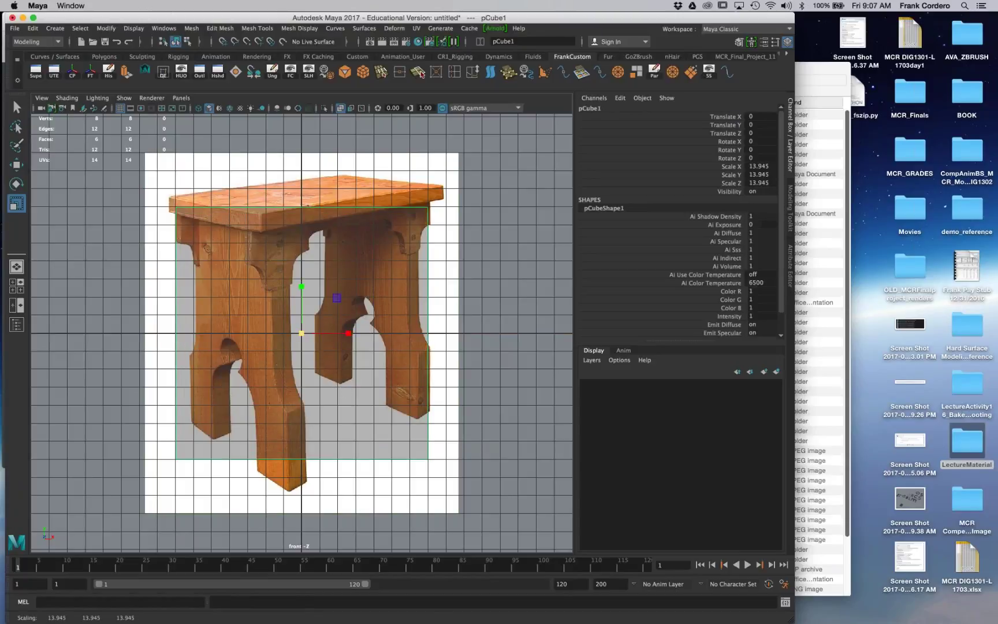
{"action": "key", "text": "w"}
{"action": "left_click_drag", "start_coordinate": [302, 289], "coordinate": [304, 309]}
{"action": "key", "text": "e"}
{"action": "key", "text": "r"}
{"action": "left_click", "coordinate": [305, 362]}
{"action": "left_click_drag", "start_coordinate": [304, 362], "coordinate": [328, 368]}
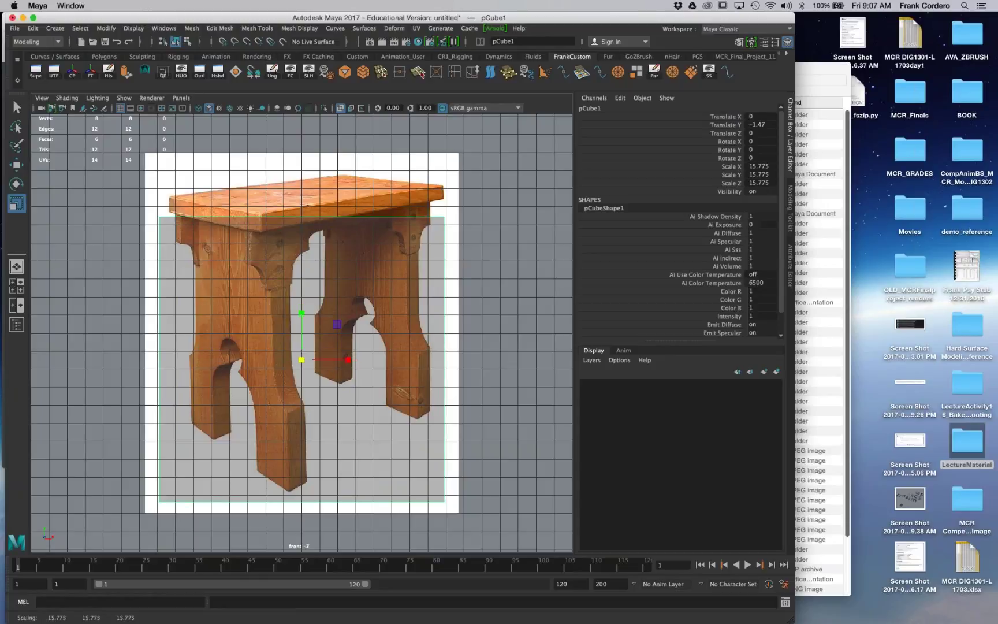
{"action": "key", "text": "w"}
{"action": "left_click_drag", "start_coordinate": [301, 294], "coordinate": [300, 296]}
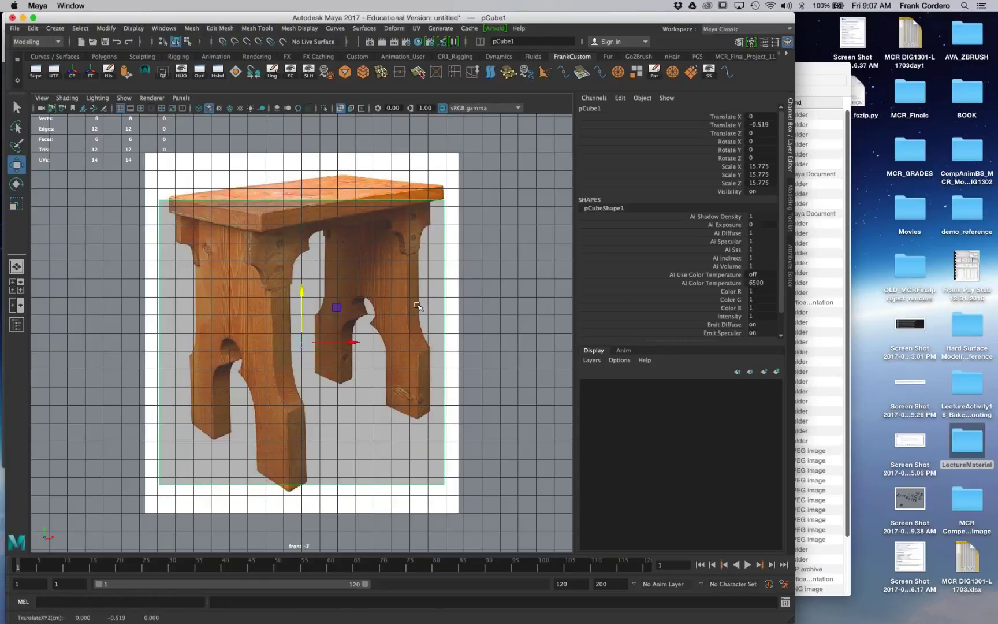
Step: Set the cube's construction width to 0.3 and move it to about -4.8 in X, over the table's left end
{"action": "scroll", "coordinate": [783, 265], "scroll_direction": "down", "scroll_amount": 1}
{"action": "left_click", "coordinate": [600, 326]}
{"action": "scroll", "coordinate": [782, 289], "scroll_direction": "down", "scroll_amount": 3}
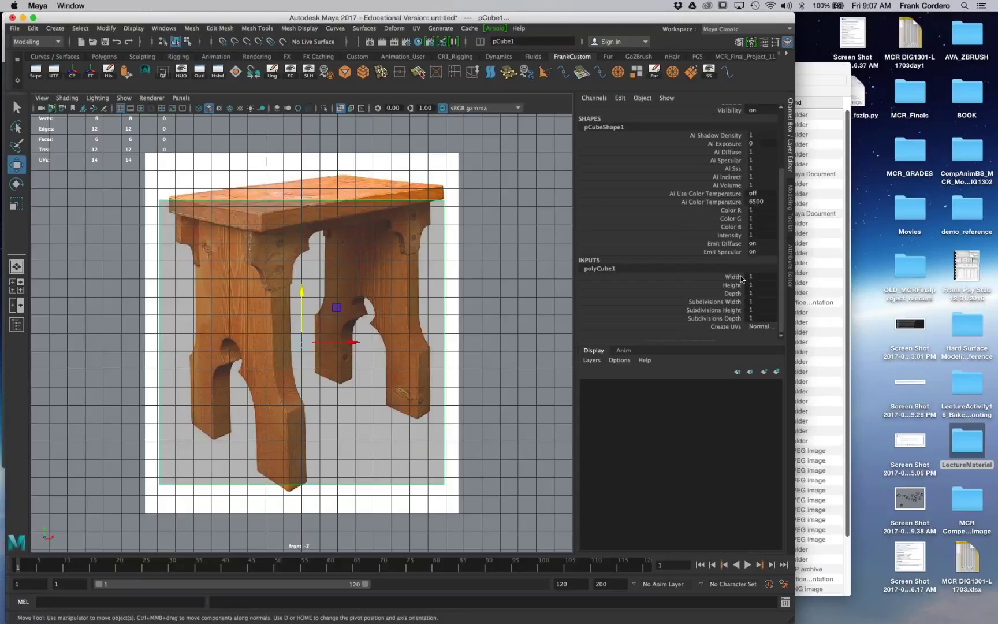
{"action": "left_click", "coordinate": [691, 279]}
{"action": "middle_click_drag", "start_coordinate": [508, 297], "coordinate": [456, 297]}
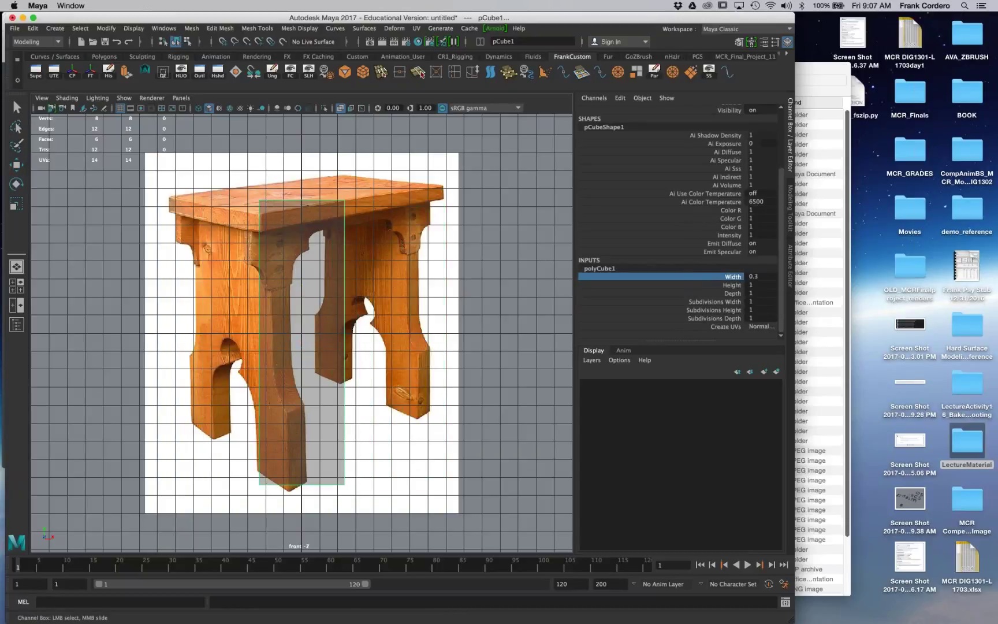
{"action": "key", "text": "w"}
{"action": "left_click_drag", "start_coordinate": [357, 343], "coordinate": [271, 347]}
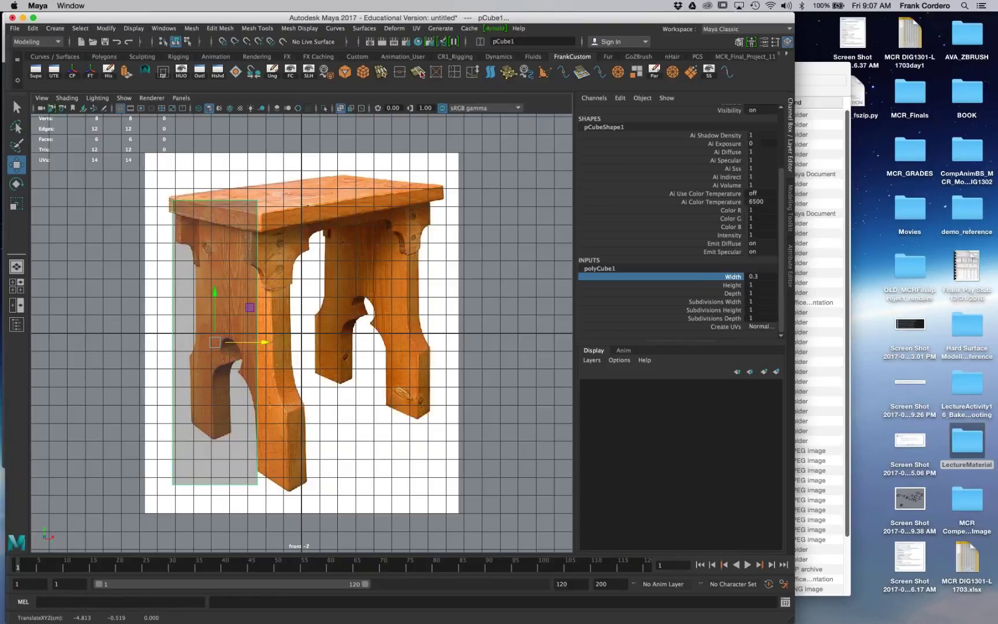
Step: Set the cube's width to 0.32 and move it over the front leg, to about -1.83 in X and -0.89 in Y
{"action": "left_click", "coordinate": [733, 276]}
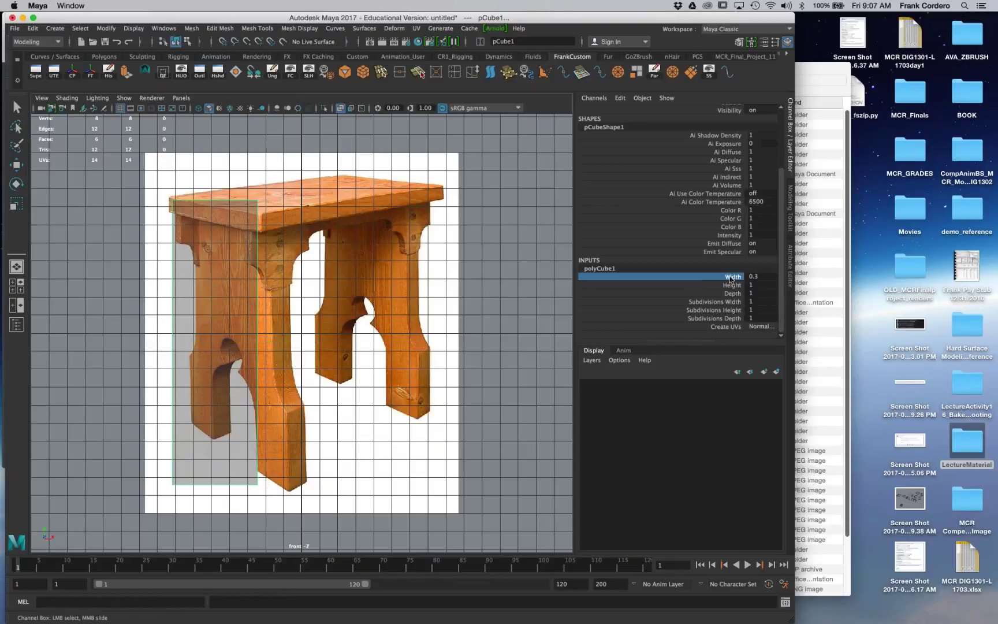
{"action": "middle_click_drag", "start_coordinate": [474, 290], "coordinate": [510, 292]}
{"action": "key", "text": "ctrl+z"}
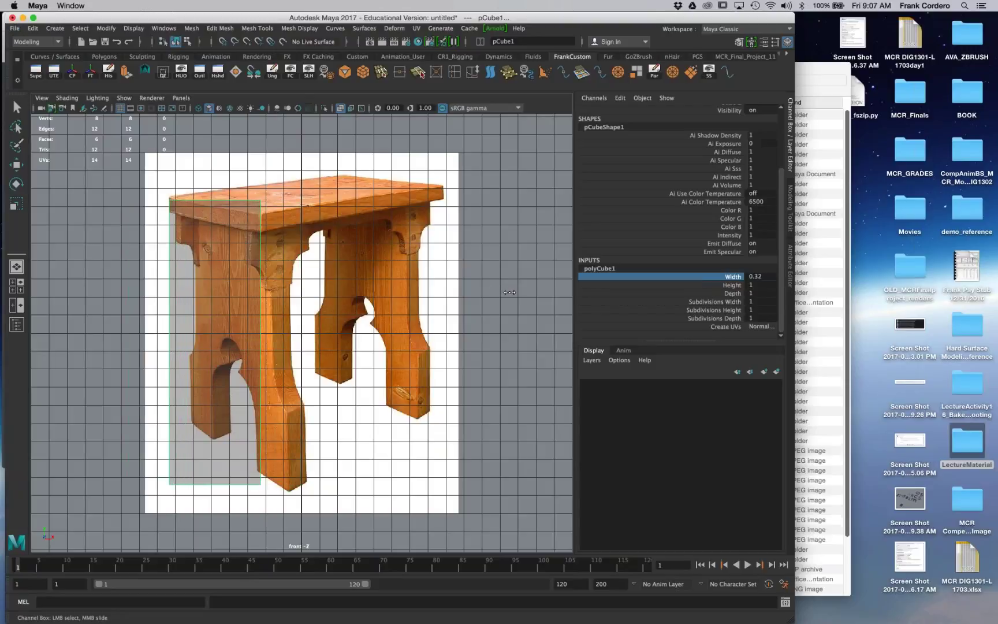
{"action": "scroll", "coordinate": [509, 292], "scroll_direction": "up", "scroll_amount": 1}
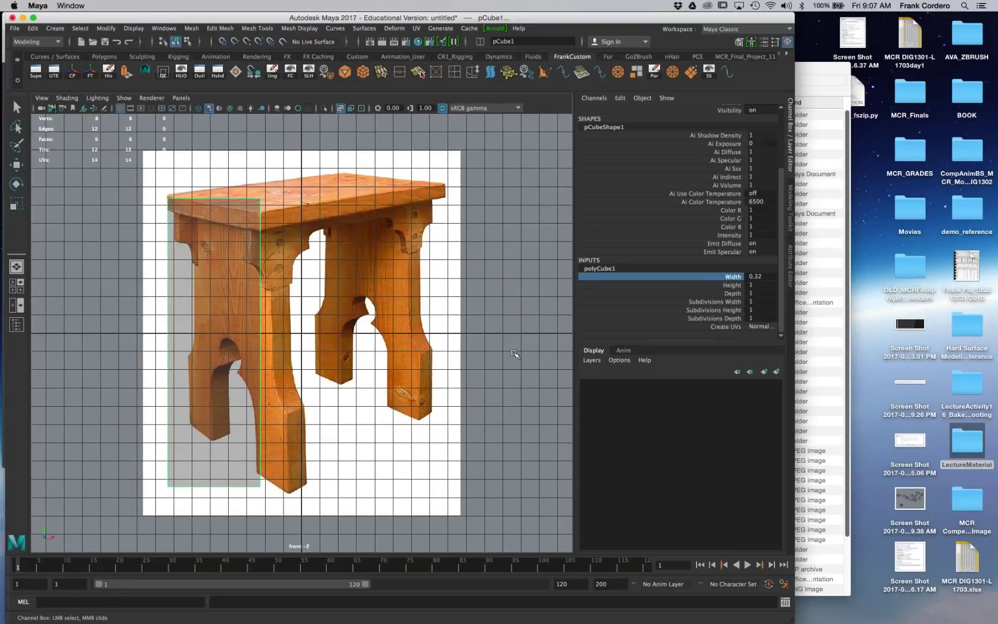
{"action": "key", "text": "w"}
{"action": "left_click_drag", "start_coordinate": [265, 345], "coordinate": [321, 345]}
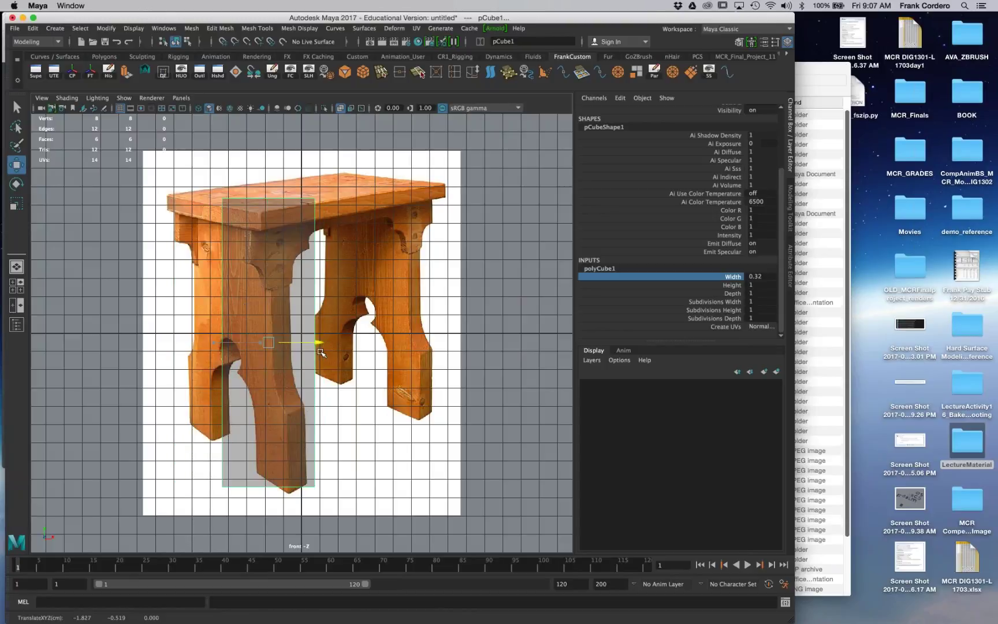
{"action": "left_click_drag", "start_coordinate": [267, 296], "coordinate": [267, 304]}
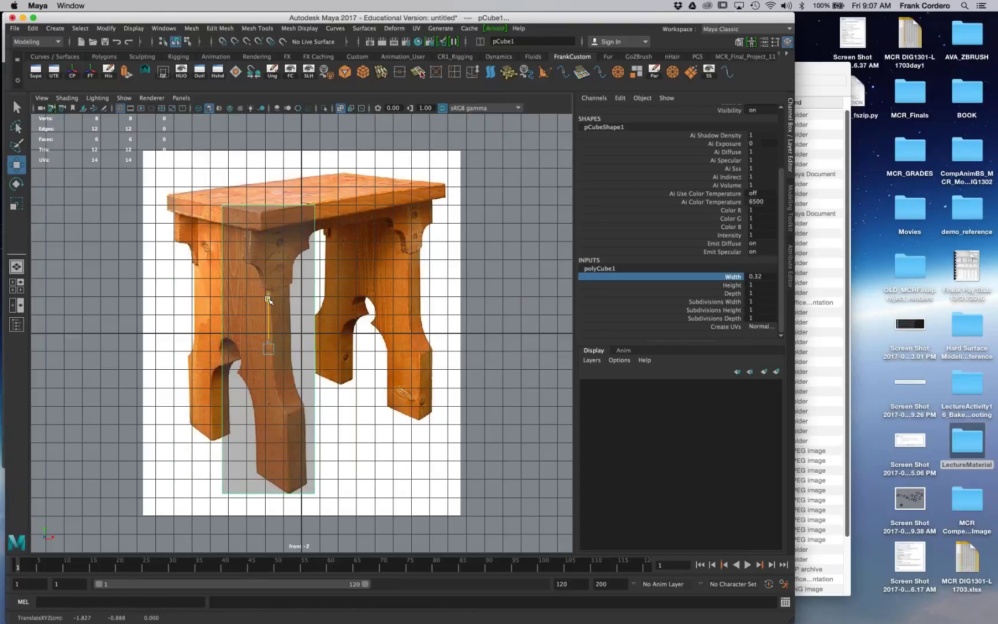
Step: Set the cube's height to 0.95 and move it down to about -2.6 in Y
{"action": "key", "text": "e"}
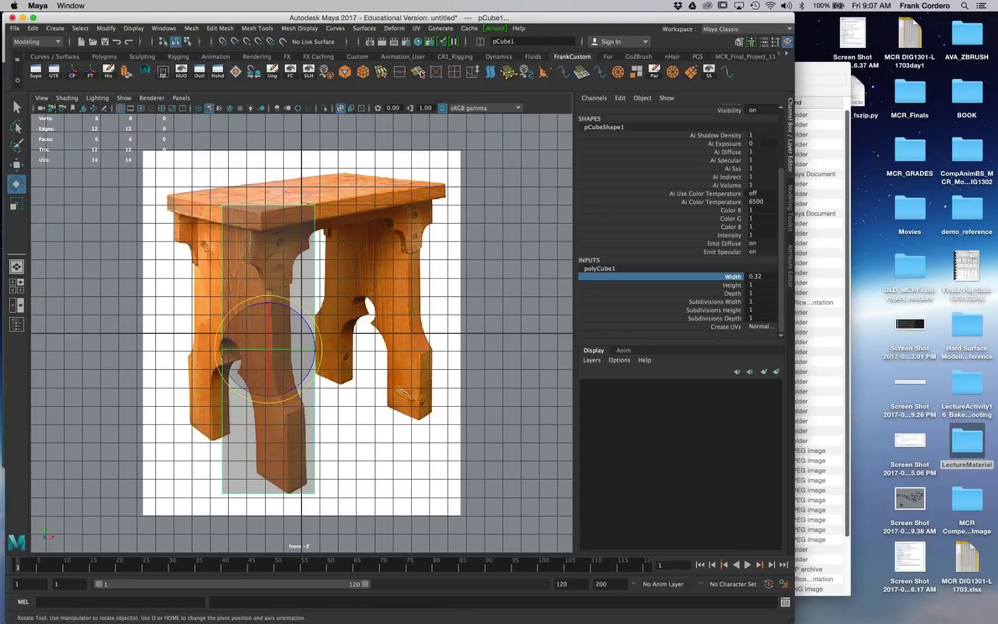
{"action": "left_click", "coordinate": [733, 286]}
{"action": "mouse_move", "coordinate": [412, 361]}
{"action": "middle_mouse_down"}
{"action": "mouse_move", "coordinate": [396, 361]}
{"action": "mouse_move", "coordinate": [413, 362]}
{"action": "middle_mouse_up"}
{"action": "key", "text": "w"}
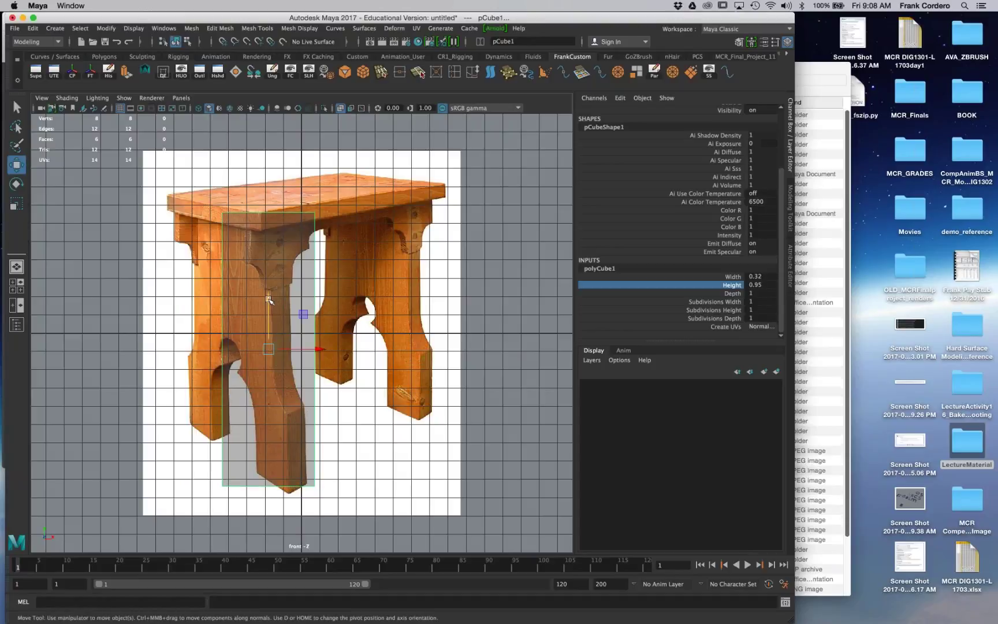
{"action": "left_click_drag", "start_coordinate": [268, 303], "coordinate": [235, 253]}
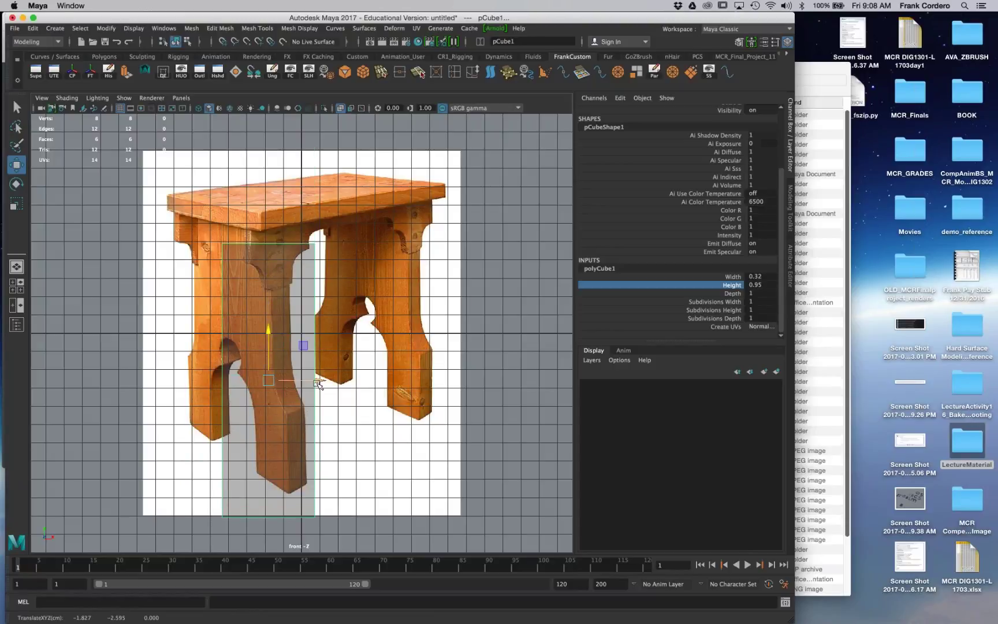
Step: Move the cube along X to about -2.03, over the front leg of the table reference
{"action": "left_click_drag", "start_coordinate": [318, 381], "coordinate": [236, 380]}
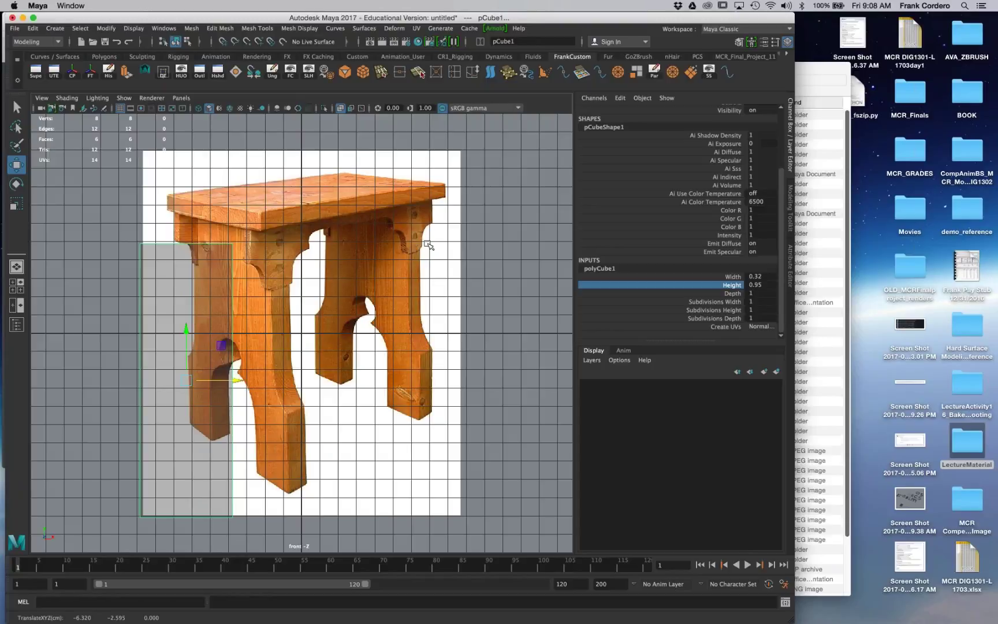
{"action": "left_click_drag", "start_coordinate": [236, 380], "coordinate": [311, 384]}
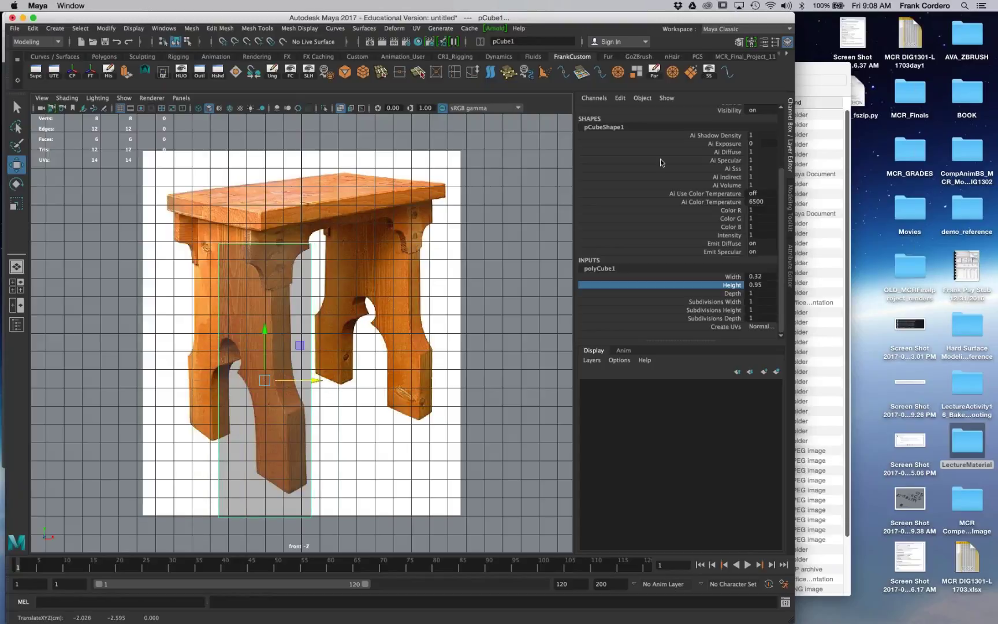
{"action": "left_click", "coordinate": [988, 231]}
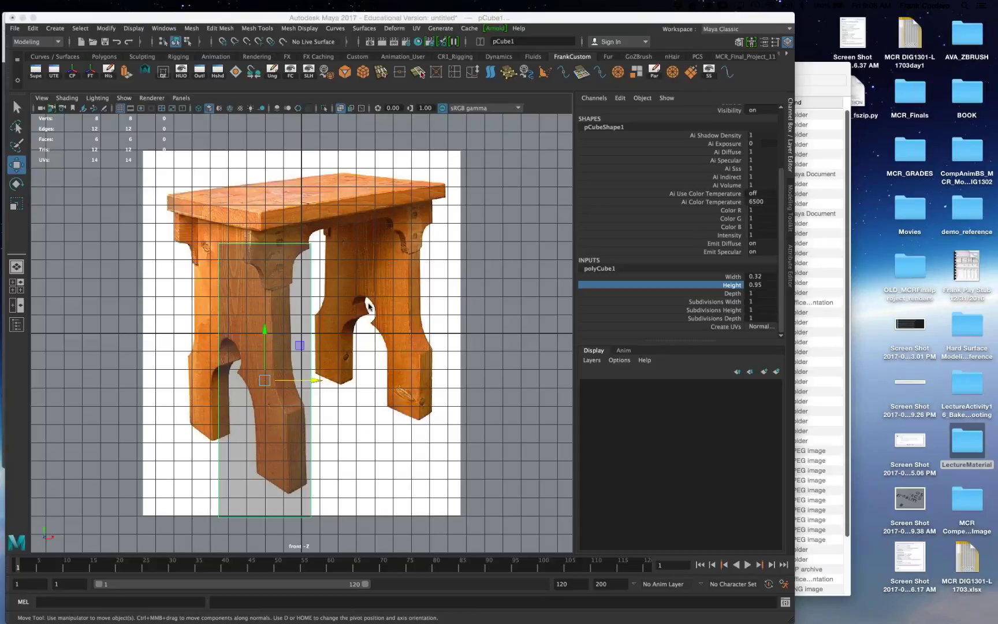
{"action": "left_click", "coordinate": [432, 255]}
{"action": "left_click", "coordinate": [308, 345]}
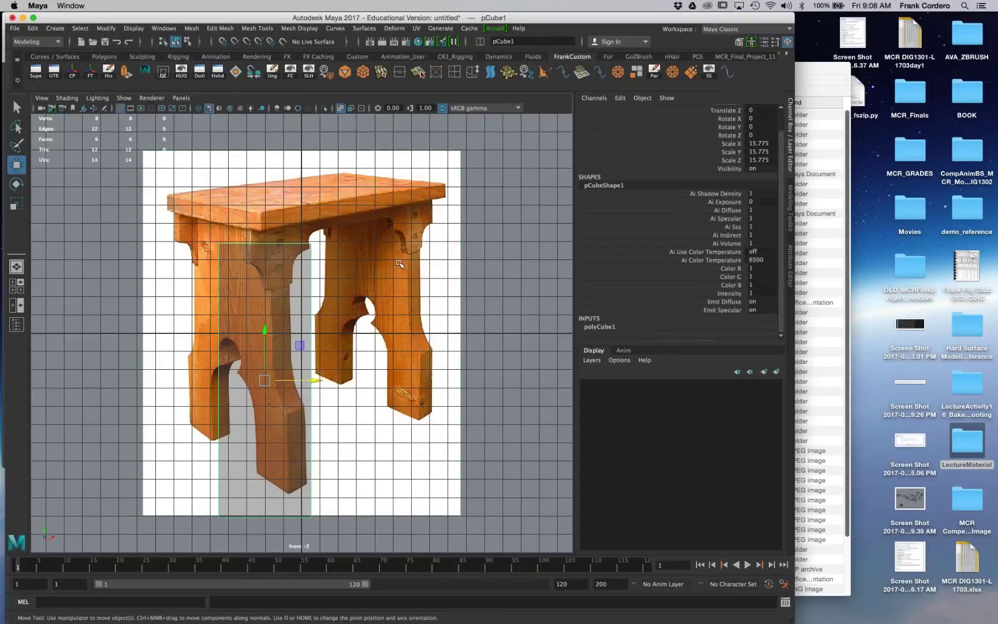
Step: Switch to the full perspective view and start importing an image as a new image plane
{"action": "key", "text": "space"}
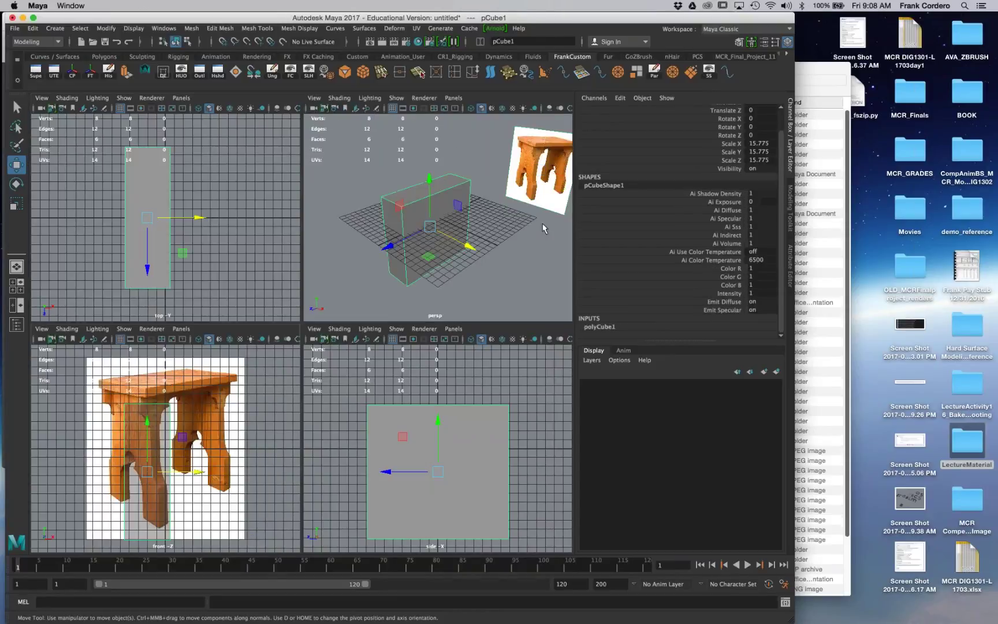
{"action": "key", "text": "space"}
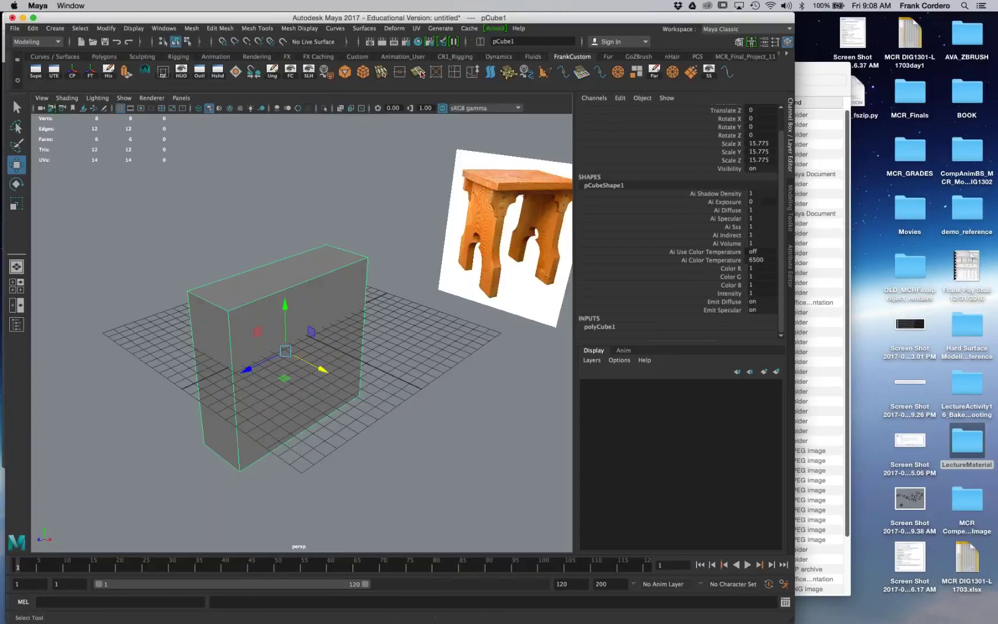
{"action": "left_click", "coordinate": [41, 97]}
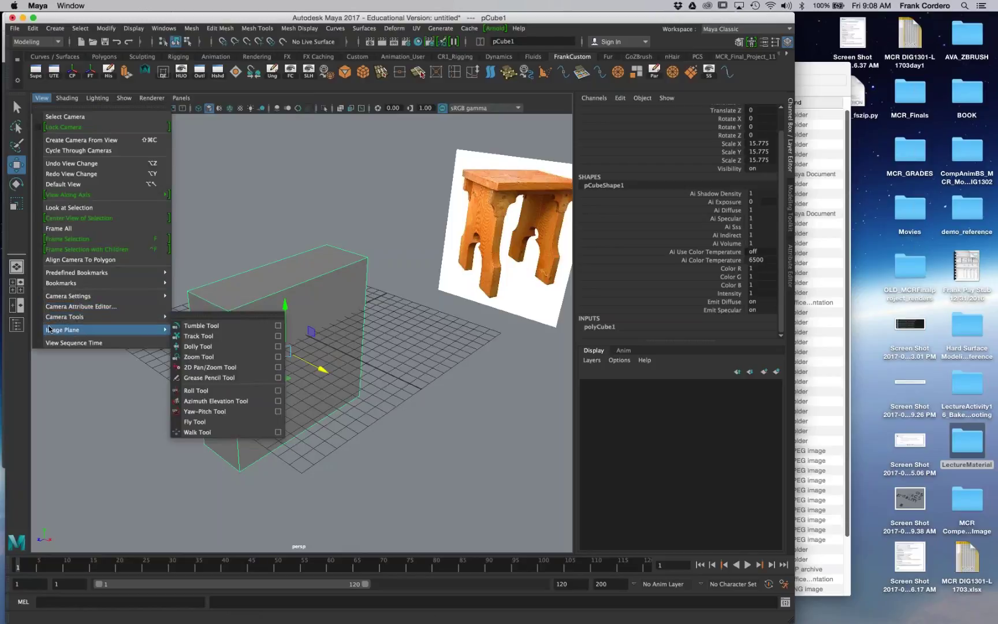
{"action": "mouse_move", "coordinate": [87, 329]}
{"action": "left_click", "coordinate": [237, 341]}
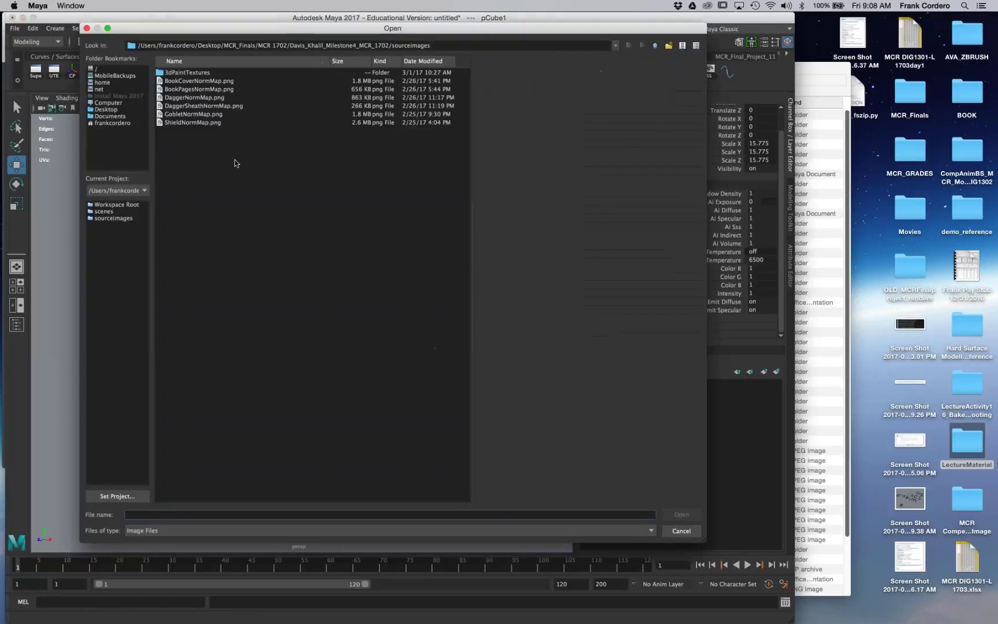
Step: Load 1grande_3373.jpg from LectureMaterial/Lecture1_Material/Milestone 1 References/Tables as the perspective view's image plane
{"action": "left_click", "coordinate": [97, 118]}
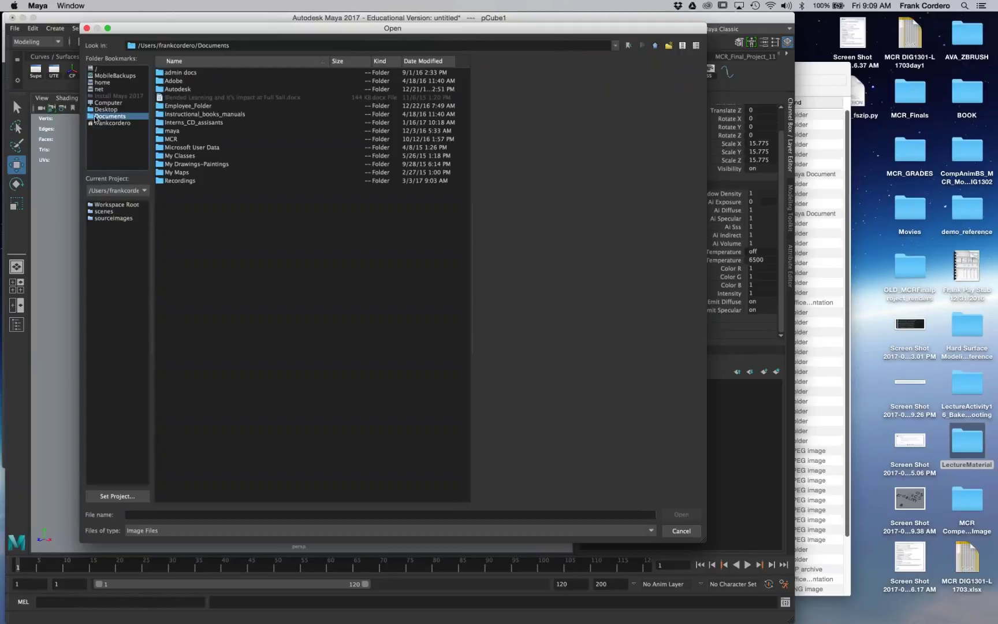
{"action": "left_click", "coordinate": [105, 110]}
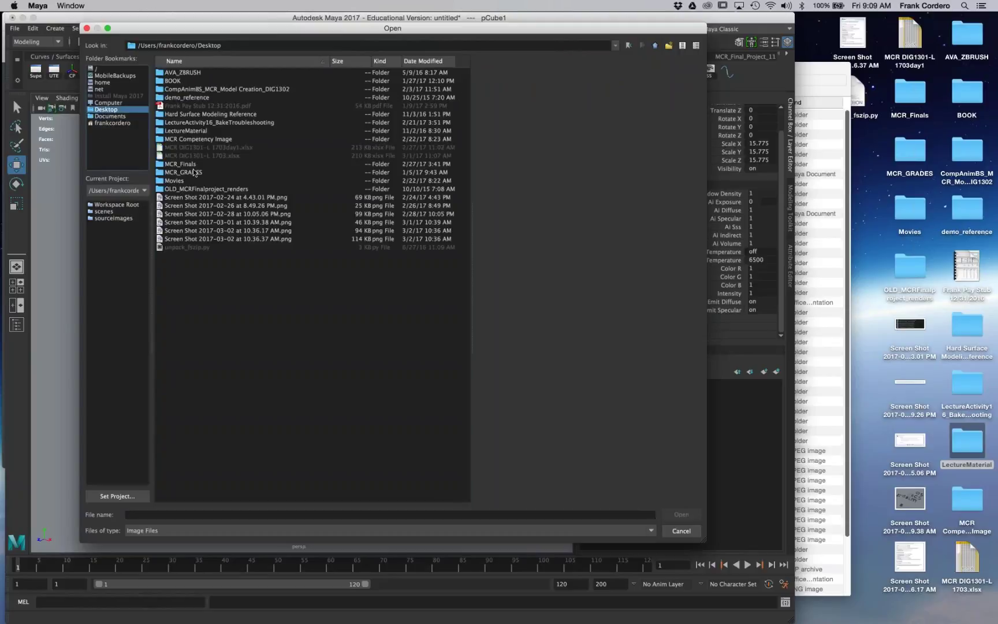
{"action": "double_click", "coordinate": [197, 129]}
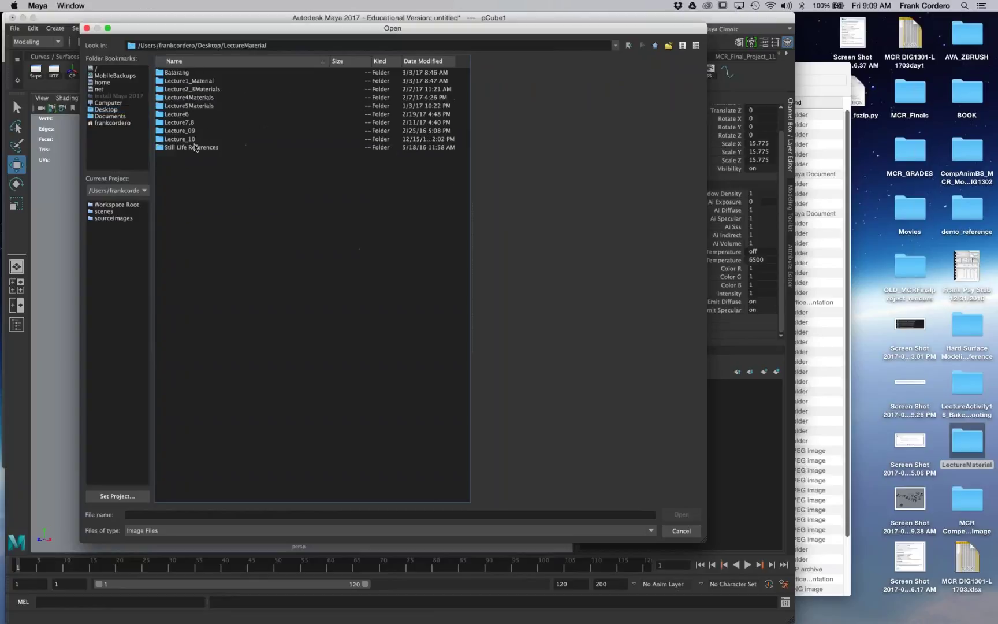
{"action": "double_click", "coordinate": [184, 81]}
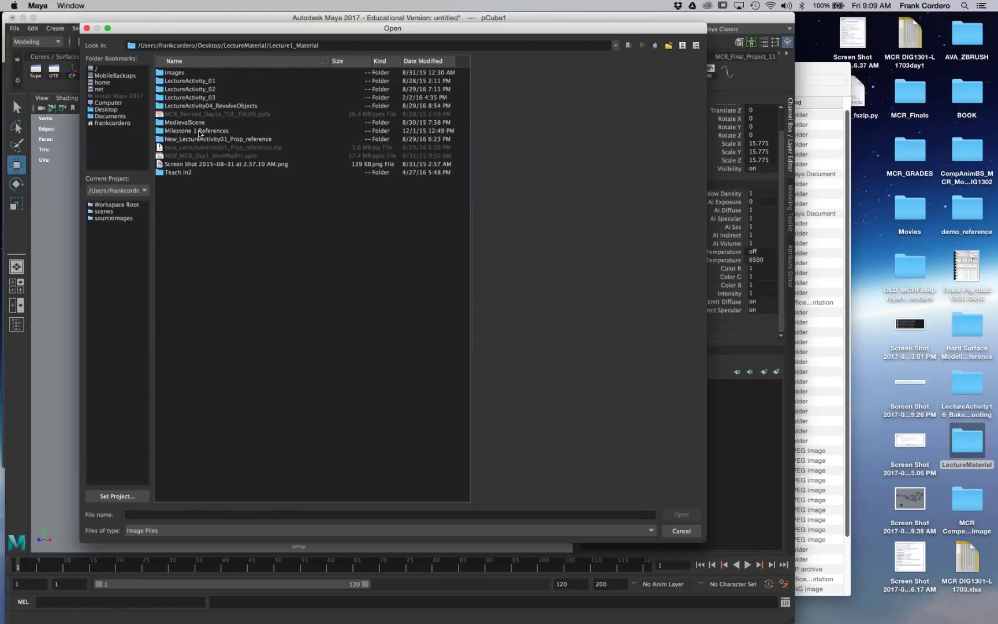
{"action": "double_click", "coordinate": [199, 129]}
{"action": "double_click", "coordinate": [186, 148]}
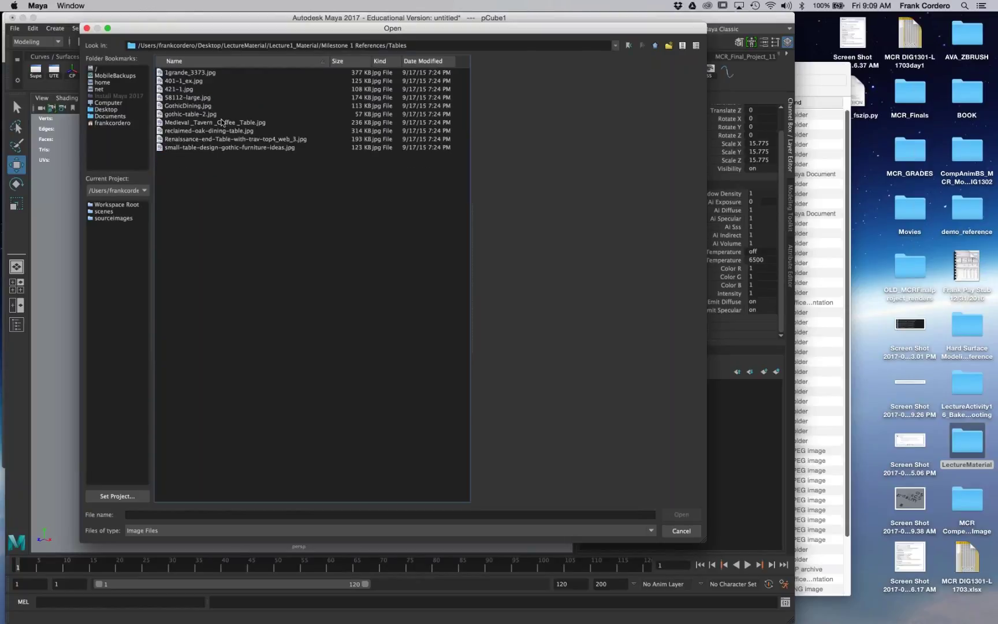
{"action": "left_click", "coordinate": [191, 74]}
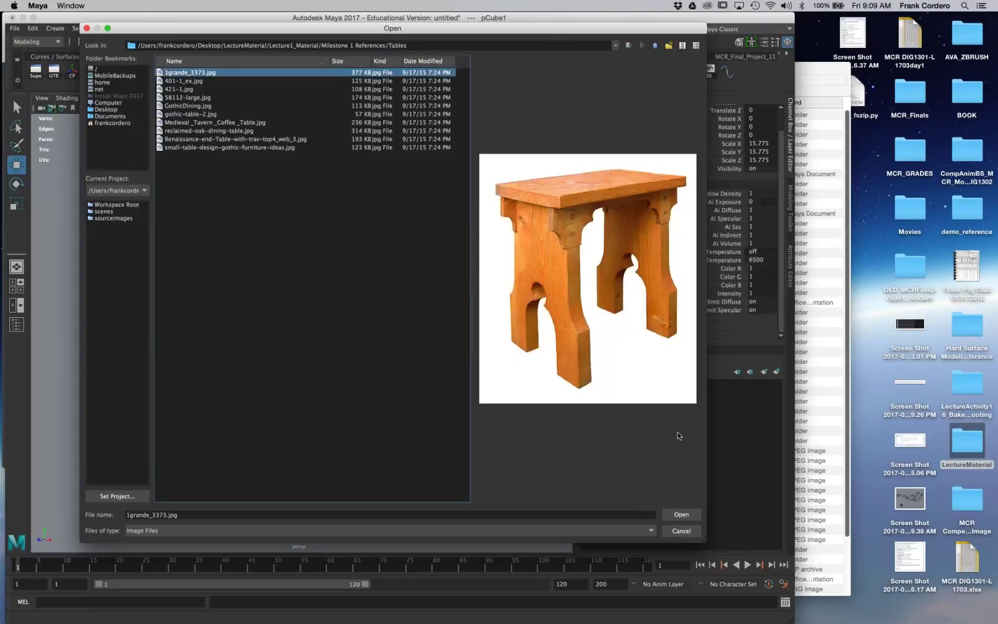
{"action": "left_click", "coordinate": [682, 514]}
Step: Preview the cube with X-ray shading, return it to solid and display its wireframe over the shading
{"action": "left_click_drag", "start_coordinate": [499, 426], "coordinate": [427, 143], "text": "alt"}
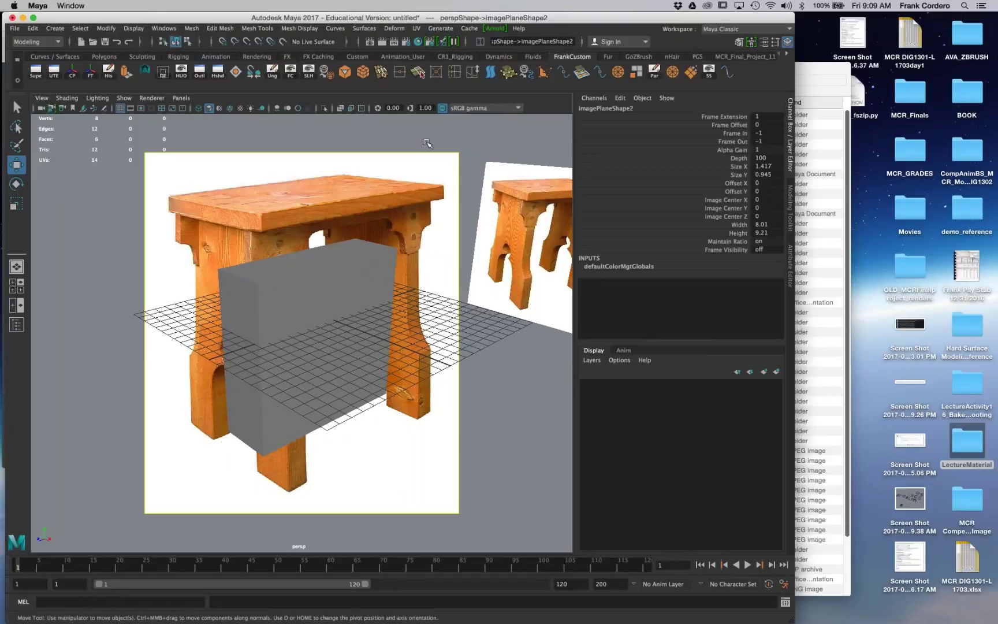
{"action": "left_click", "coordinate": [340, 108]}
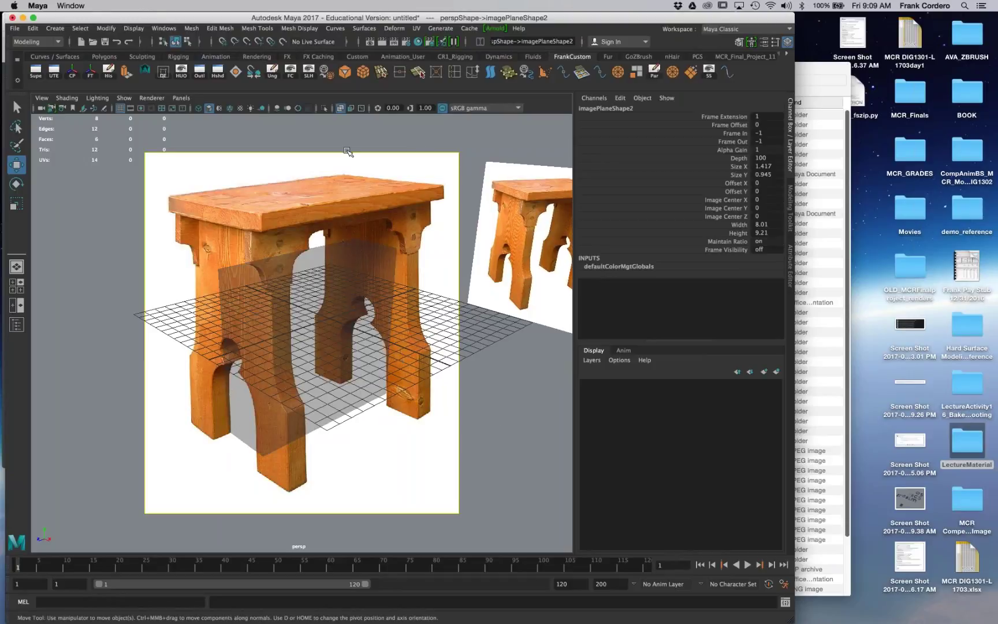
{"action": "left_click", "coordinate": [341, 108]}
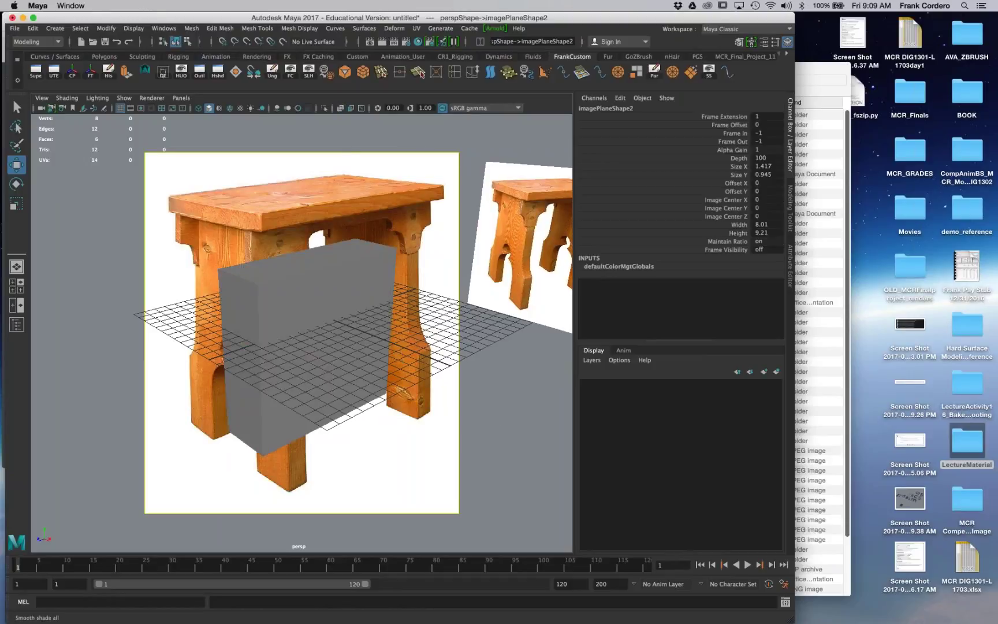
{"action": "mouse_move", "coordinate": [356, 258]}
{"action": "left_mouse_down", "text": "alt"}
{"action": "mouse_move", "coordinate": [355, 271]}
{"action": "mouse_move", "coordinate": [355, 229]}
{"action": "mouse_move", "coordinate": [354, 246]}
{"action": "left_mouse_up", "text": "alt"}
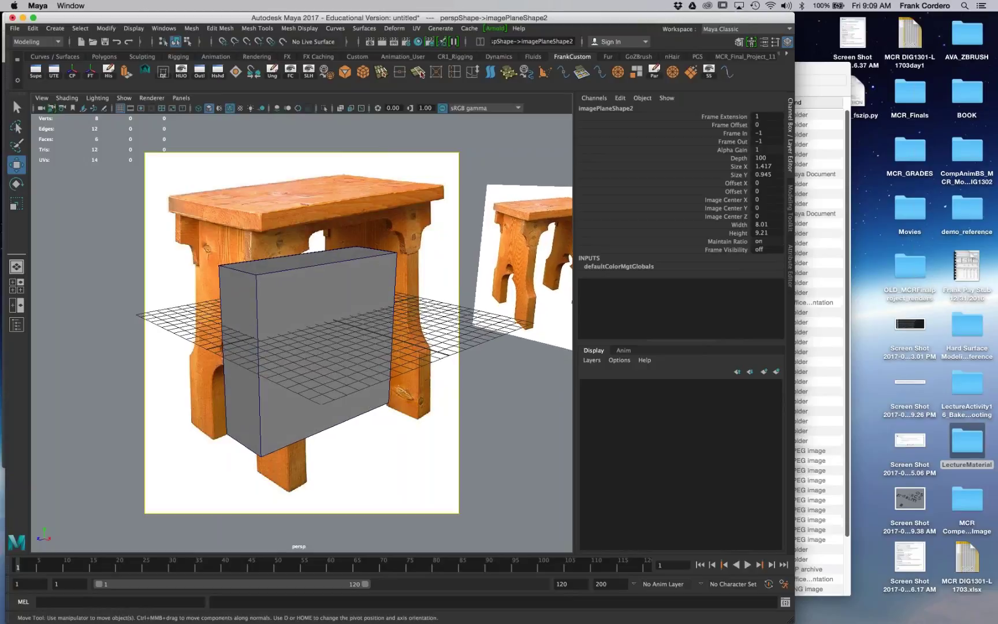
Step: Set the perspective image plane's depth to 500, after trying 172
{"action": "left_click", "coordinate": [740, 158]}
{"action": "middle_click_drag", "start_coordinate": [439, 234], "coordinate": [468, 233]}
{"action": "left_click", "coordinate": [762, 157]}
{"action": "type", "text": "172"}
{"action": "key", "text": "Return"}
{"action": "left_click", "coordinate": [763, 157]}
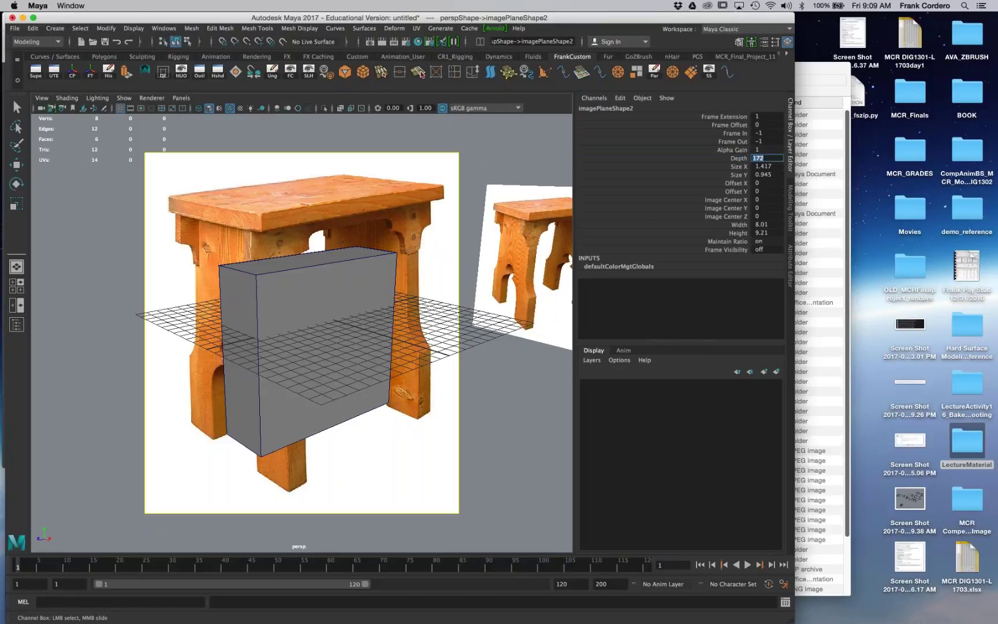
{"action": "type", "text": "500"}
{"action": "key", "text": "Return"}
Step: Align the perspective view so the cube matches the reference table's angle and size, and turn on X-ray shading
{"action": "mouse_move", "coordinate": [471, 383]}
{"action": "left_mouse_down", "text": "alt"}
{"action": "mouse_move", "coordinate": [473, 373]}
{"action": "mouse_move", "coordinate": [486, 379]}
{"action": "left_mouse_up", "text": "alt"}
{"action": "right_click_drag", "start_coordinate": [485, 379], "coordinate": [452, 418], "text": "alt"}
{"action": "middle_click_drag", "start_coordinate": [452, 419], "coordinate": [661, 463], "text": "alt"}
{"action": "left_click_drag", "start_coordinate": [364, 326], "coordinate": [364, 312], "text": "alt"}
{"action": "middle_click_drag", "start_coordinate": [364, 313], "coordinate": [230, 371], "text": "alt"}
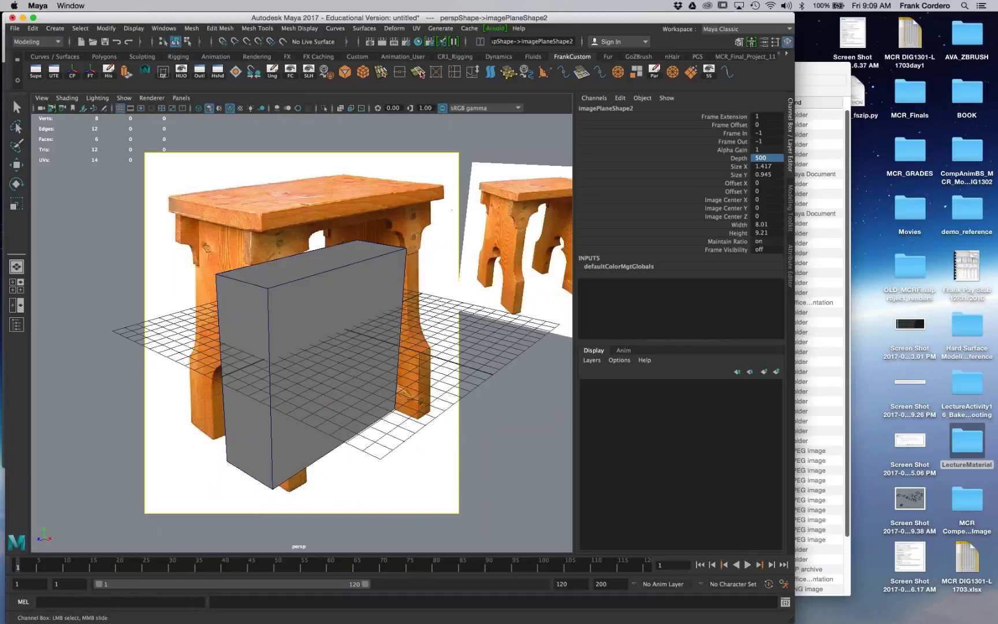
{"action": "right_click_drag", "start_coordinate": [230, 371], "coordinate": [244, 366], "text": "alt"}
{"action": "mouse_move", "coordinate": [245, 366]}
{"action": "left_mouse_down", "text": "alt"}
{"action": "mouse_move", "coordinate": [214, 336]}
{"action": "mouse_move", "coordinate": [249, 354]}
{"action": "left_mouse_up", "text": "alt"}
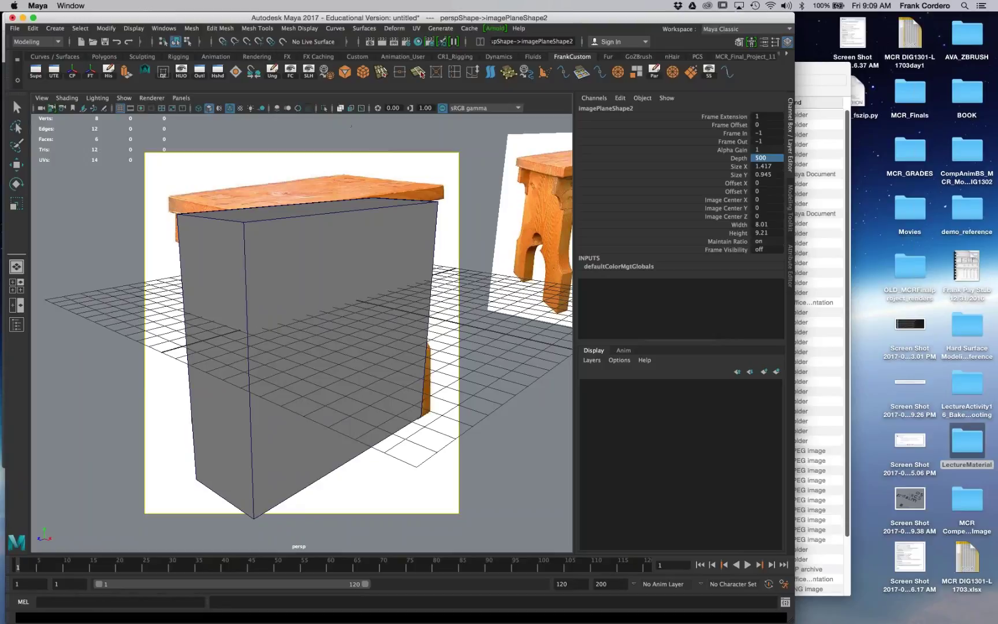
{"action": "left_click", "coordinate": [340, 108]}
{"action": "left_click_drag", "start_coordinate": [349, 376], "coordinate": [271, 341], "text": "alt"}
{"action": "mouse_move", "coordinate": [353, 306]}
{"action": "left_mouse_down", "text": "alt"}
{"action": "mouse_move", "coordinate": [336, 299]}
{"action": "mouse_move", "coordinate": [346, 308]}
{"action": "left_mouse_up", "text": "alt"}
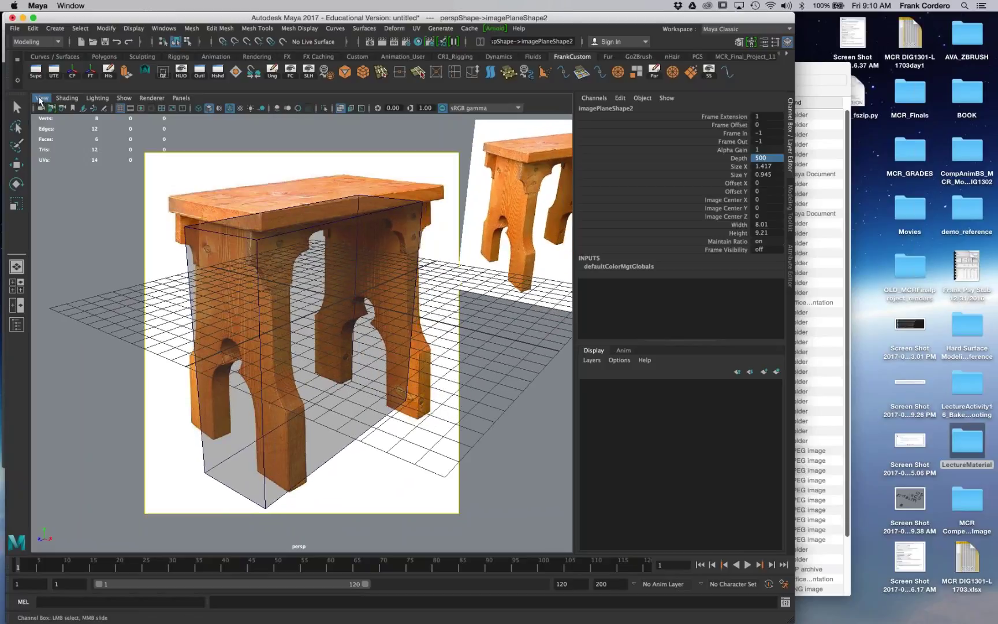
Step: Select the perspective camera, set its focal length to 70 and realign the cube with the reference table
{"action": "left_click", "coordinate": [40, 99]}
{"action": "left_click", "coordinate": [65, 117]}
{"action": "key", "text": "w"}
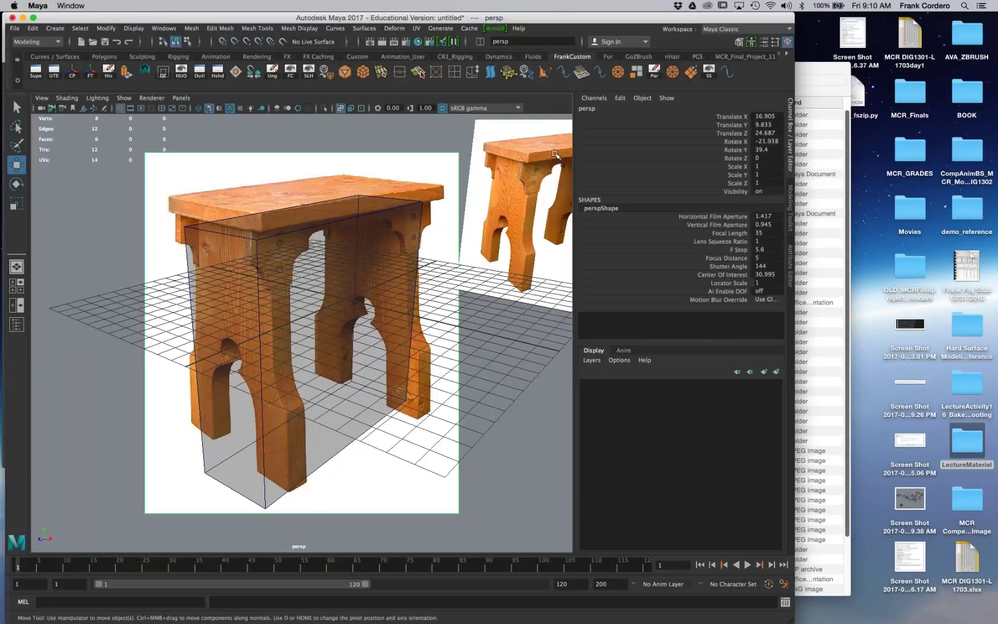
{"action": "left_click", "coordinate": [724, 232]}
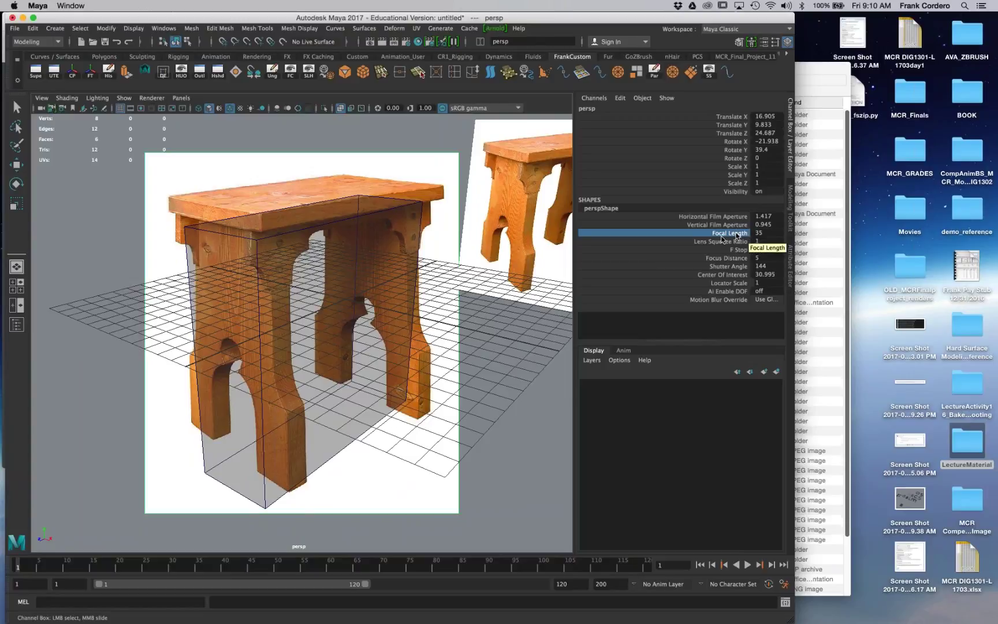
{"action": "double_click", "coordinate": [759, 233]}
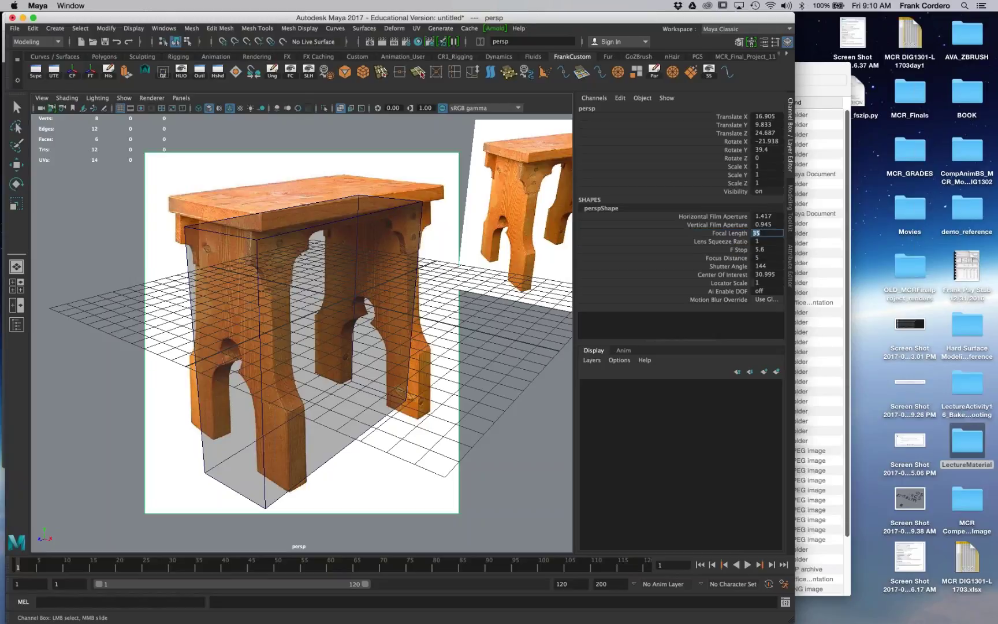
{"action": "type", "text": "70"}
{"action": "key", "text": "Return"}
{"action": "scroll", "coordinate": [479, 399], "scroll_direction": "down", "scroll_amount": 6}
{"action": "left_click_drag", "start_coordinate": [334, 361], "coordinate": [327, 342], "text": "alt"}
{"action": "right_click_drag", "start_coordinate": [329, 342], "coordinate": [333, 341], "text": "alt"}
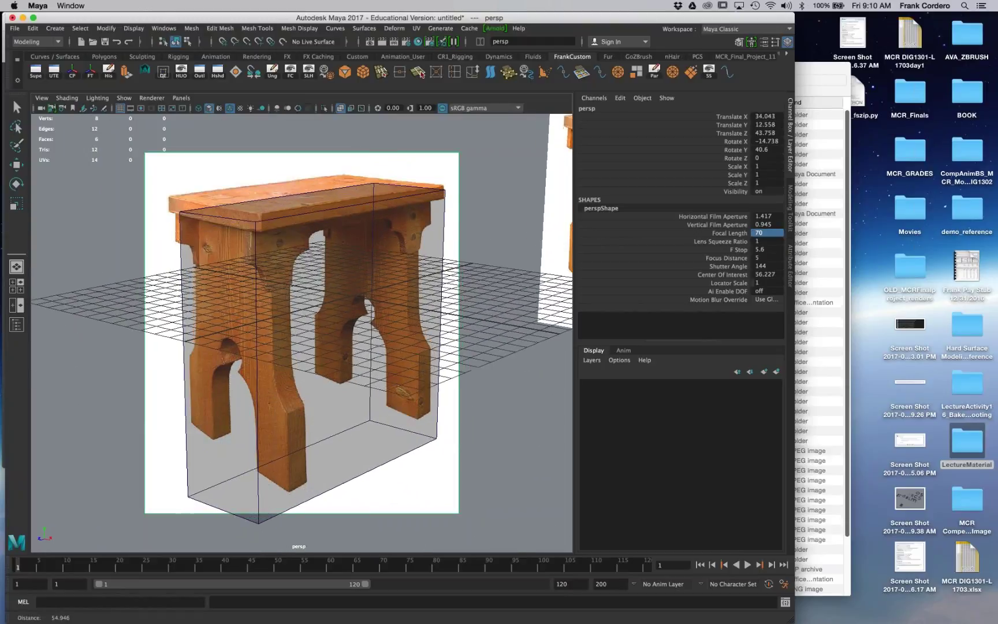
{"action": "left_click_drag", "start_coordinate": [334, 346], "coordinate": [335, 345], "text": "alt"}
Step: Set the perspective camera's focal length to 100 and realign the cube with the reference table
{"action": "double_click", "coordinate": [767, 232]}
{"action": "type", "text": "100"}
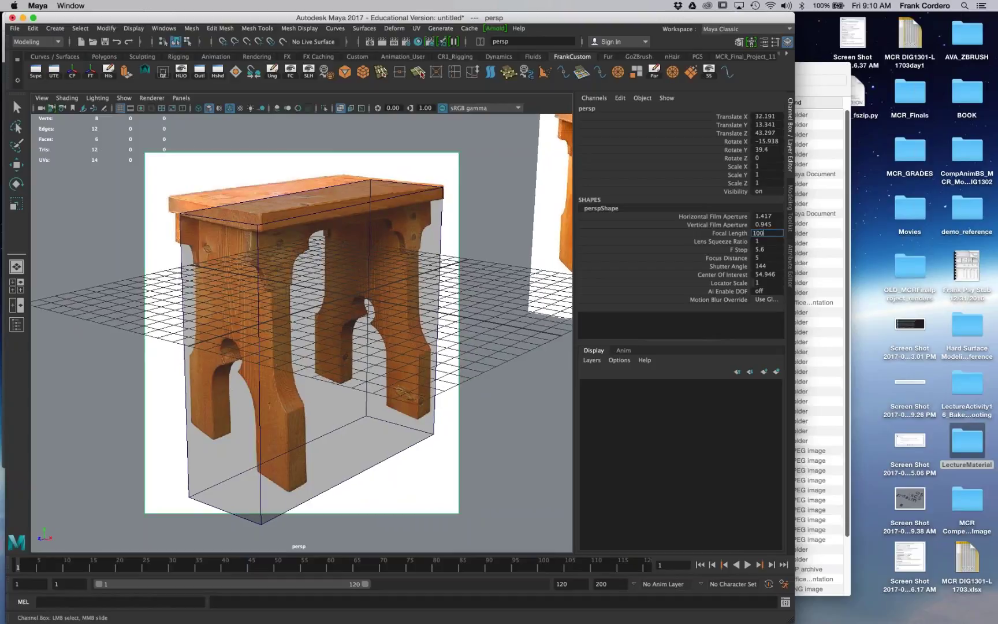
{"action": "key", "text": "Return"}
{"action": "scroll", "coordinate": [337, 348], "scroll_direction": "down", "scroll_amount": 5}
{"action": "left_click_drag", "start_coordinate": [337, 348], "coordinate": [339, 346], "text": "alt"}
{"action": "left_click_drag", "start_coordinate": [405, 353], "coordinate": [393, 349], "text": "alt"}
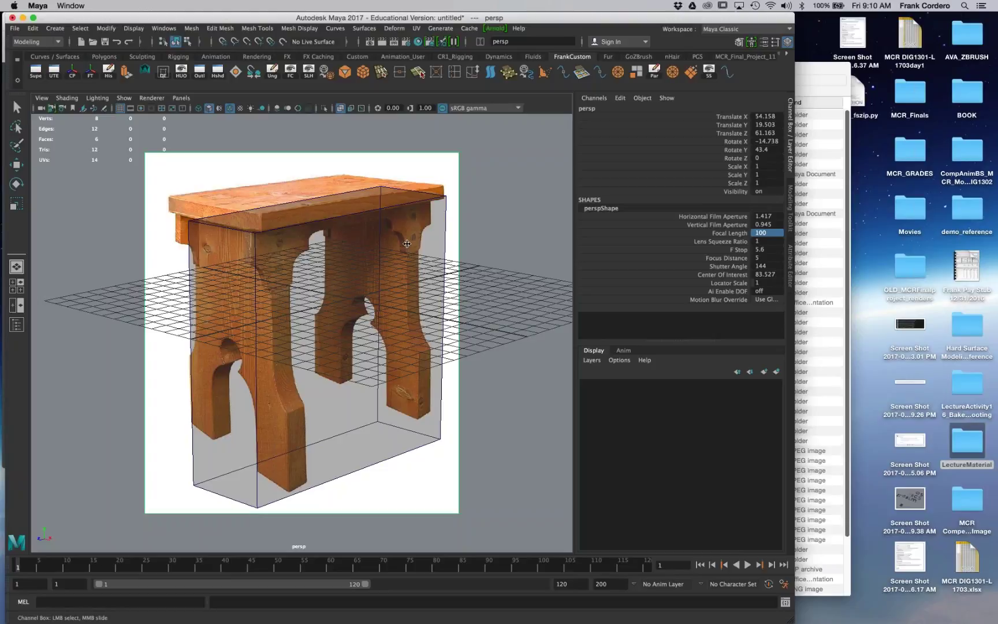
Step: Create a new perspective camera and look through it at the cube from closer up
{"action": "left_click", "coordinate": [426, 232]}
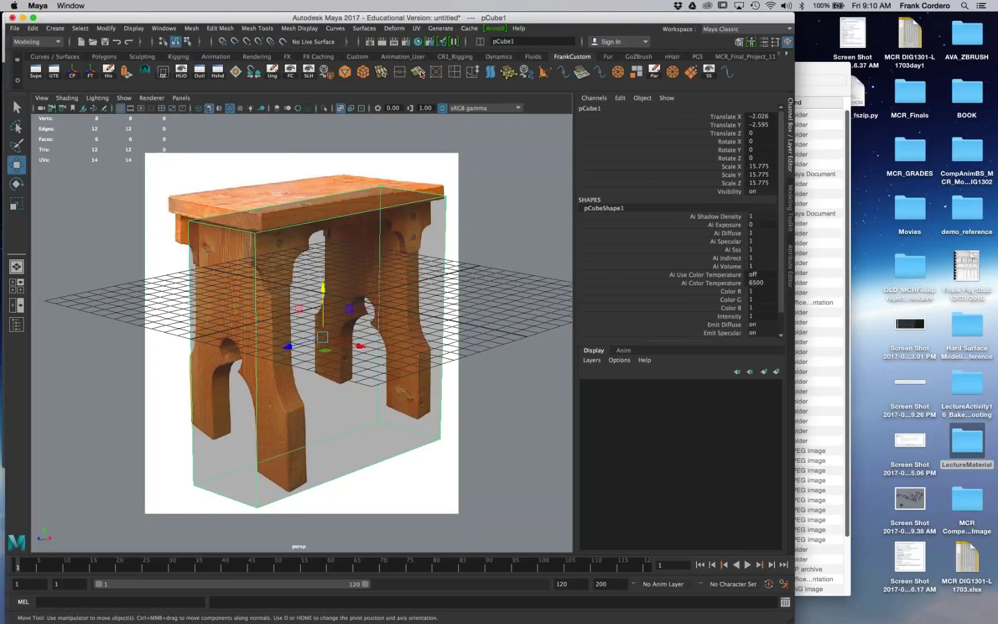
{"action": "left_click", "coordinate": [180, 98]}
{"action": "mouse_move", "coordinate": [199, 108]}
{"action": "left_click", "coordinate": [306, 122]}
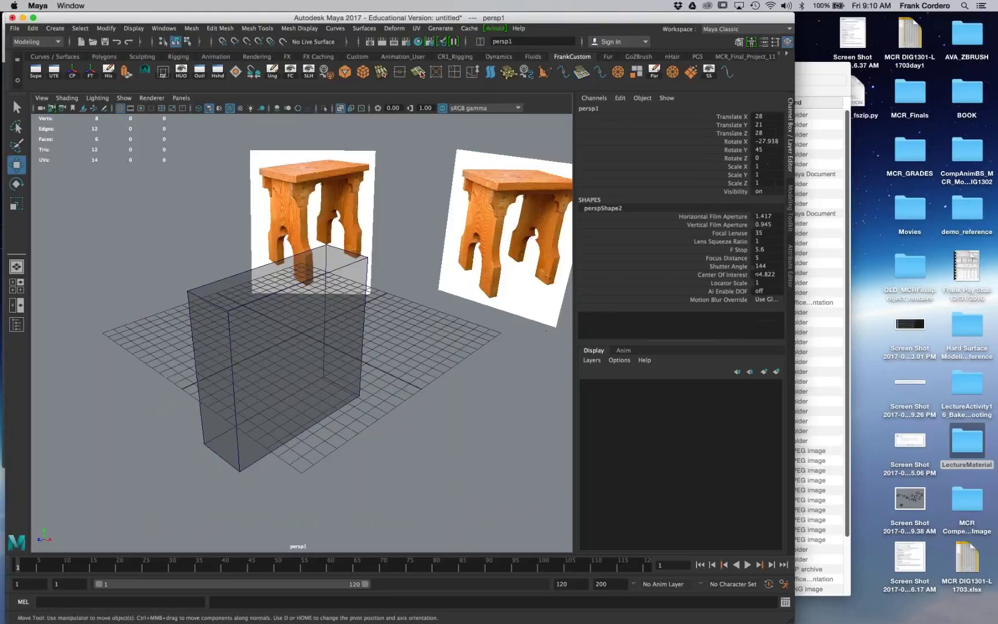
{"action": "left_click_drag", "start_coordinate": [306, 324], "coordinate": [324, 288], "text": "alt"}
{"action": "middle_click_drag", "start_coordinate": [324, 288], "coordinate": [387, 289], "text": "alt"}
{"action": "right_click_drag", "start_coordinate": [323, 289], "coordinate": [387, 294], "text": "alt"}
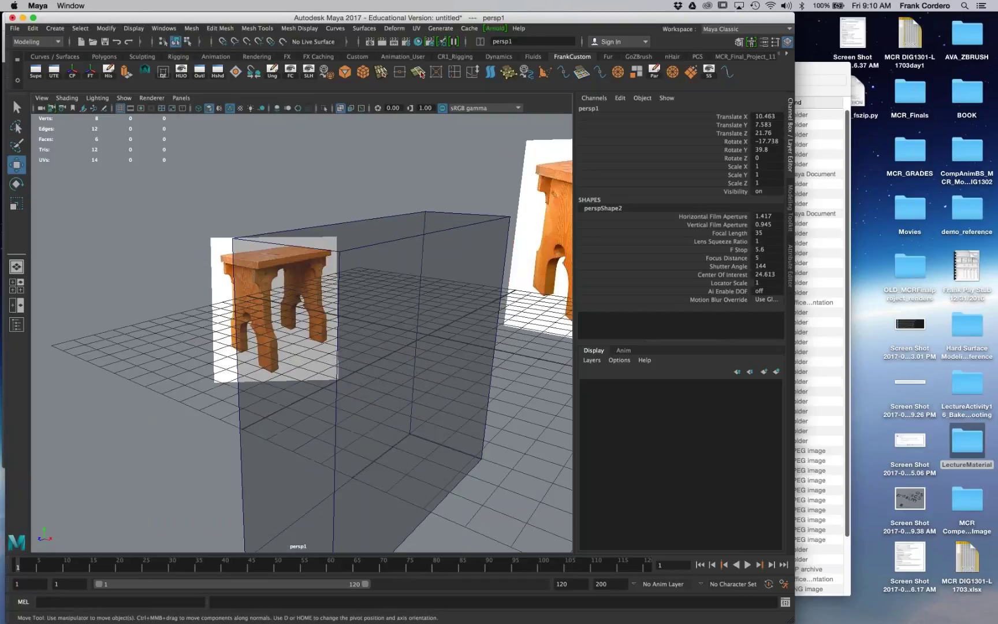
Step: Select the new perspective camera and view the cube from higher and lower angles
{"action": "left_click", "coordinate": [42, 98]}
{"action": "left_click", "coordinate": [65, 117]}
{"action": "left_click_drag", "start_coordinate": [270, 242], "coordinate": [282, 280], "text": "alt"}
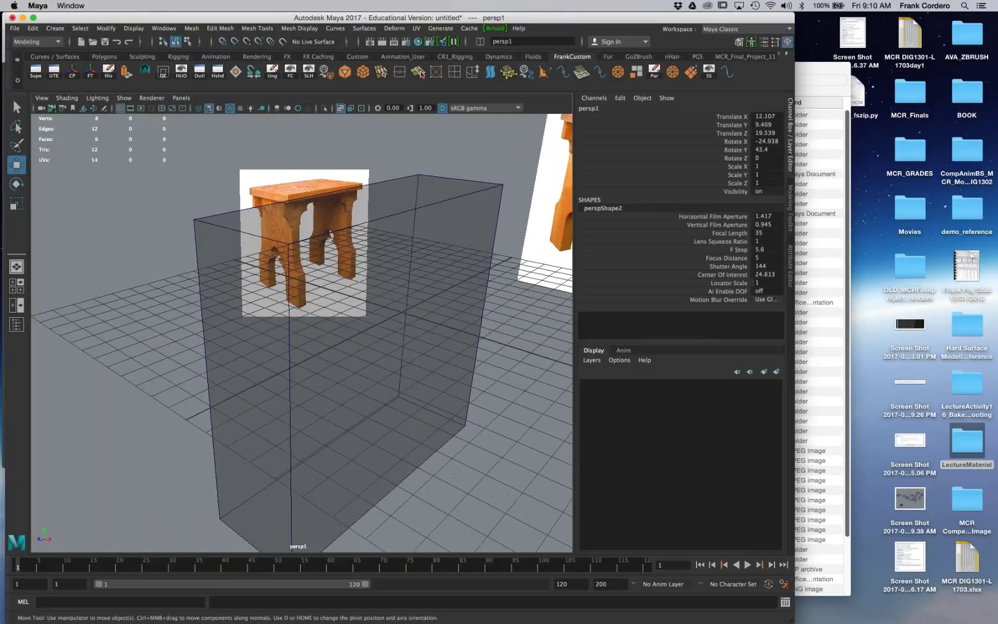
{"action": "mouse_move", "coordinate": [397, 399]}
{"action": "left_mouse_down", "text": "alt"}
{"action": "mouse_move", "coordinate": [395, 346]}
{"action": "mouse_move", "coordinate": [394, 390]}
{"action": "left_mouse_up", "text": "alt"}
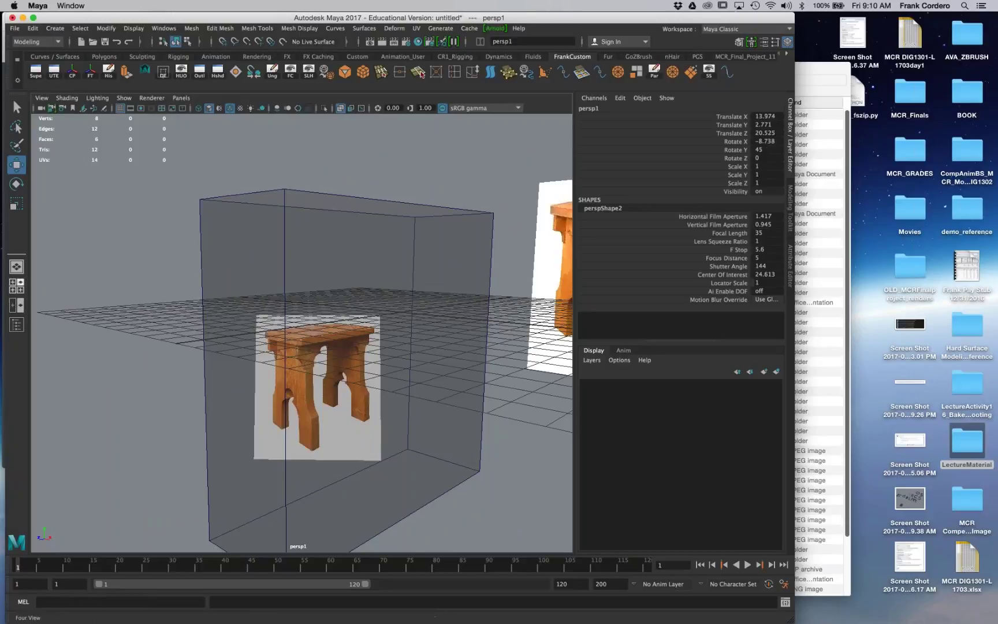
Step: Switch to the two-pane layout, look through the original perspective camera in a widened pane and realign the cube with the reference table
{"action": "left_click", "coordinate": [16, 305]}
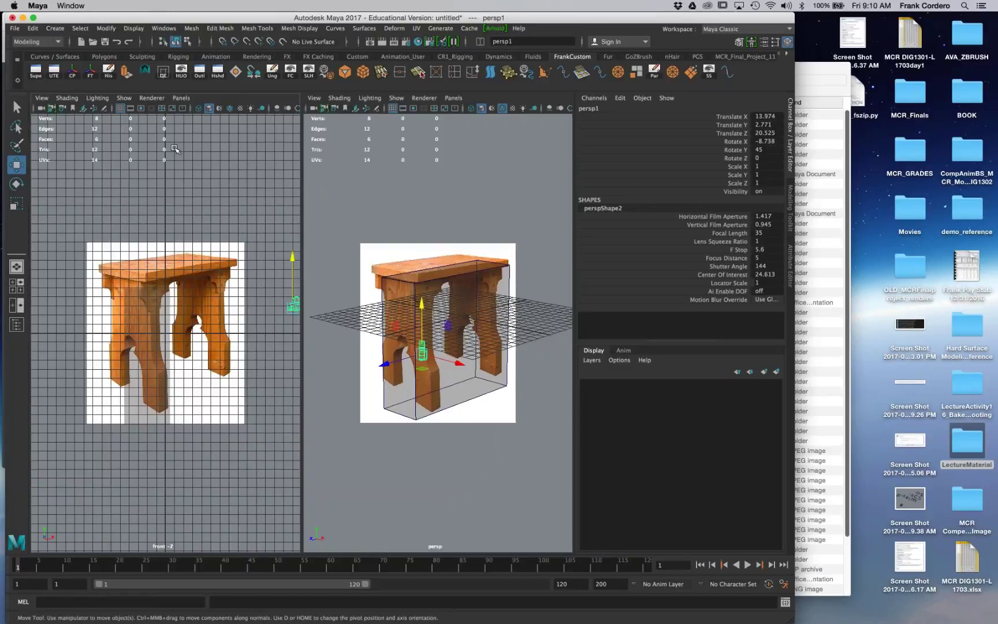
{"action": "left_click", "coordinate": [180, 98]}
{"action": "mouse_move", "coordinate": [242, 108]}
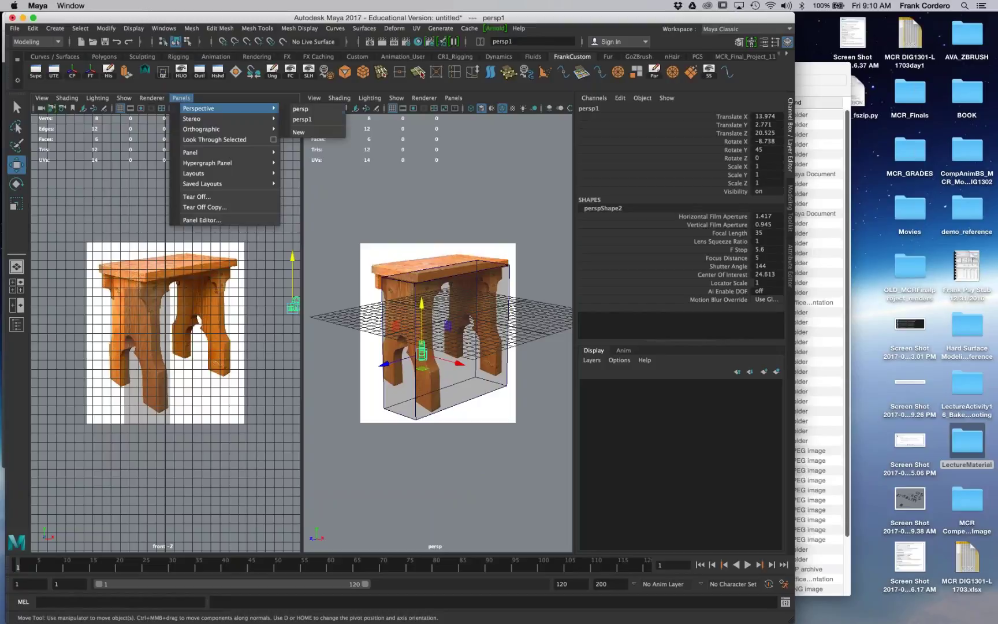
{"action": "left_click", "coordinate": [298, 109]}
{"action": "left_click_drag", "start_coordinate": [301, 323], "coordinate": [431, 323]}
{"action": "left_click_drag", "start_coordinate": [404, 364], "coordinate": [378, 374], "text": "alt"}
{"action": "middle_click_drag", "start_coordinate": [268, 189], "coordinate": [261, 186], "text": "alt"}
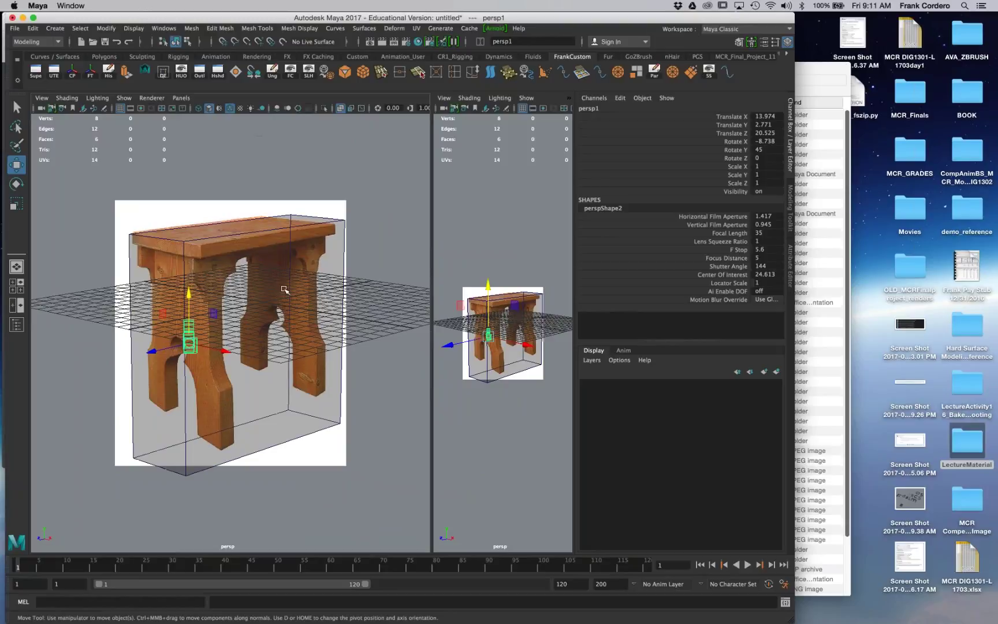
{"action": "left_click_drag", "start_coordinate": [274, 312], "coordinate": [273, 312], "text": "alt"}
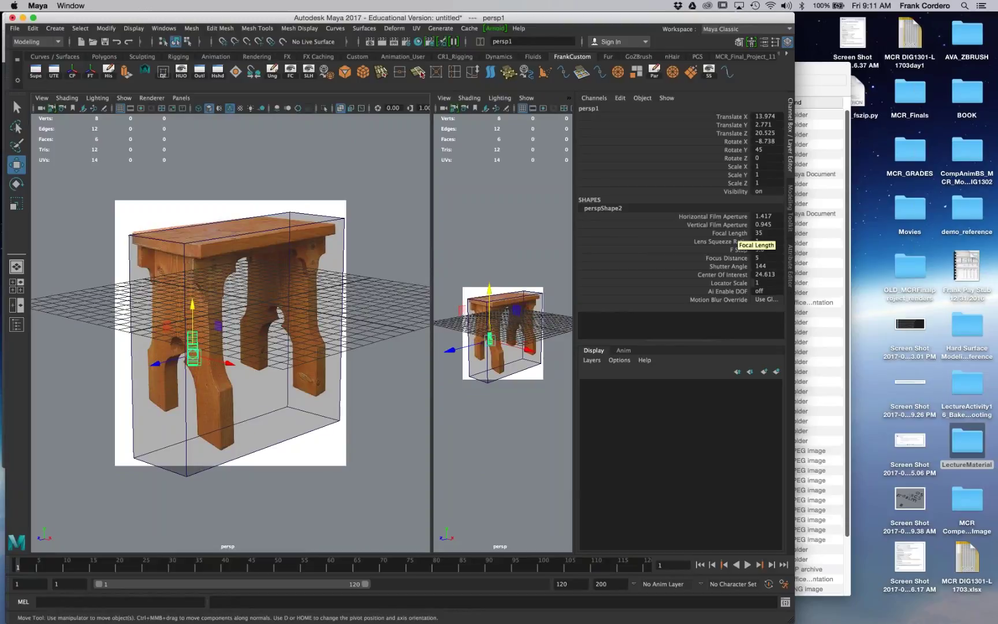
Step: Select the perspective camera to check its settings, and select the cube and expand its polyCube1 inputs
{"action": "left_click", "coordinate": [38, 101]}
{"action": "left_click", "coordinate": [55, 105]}
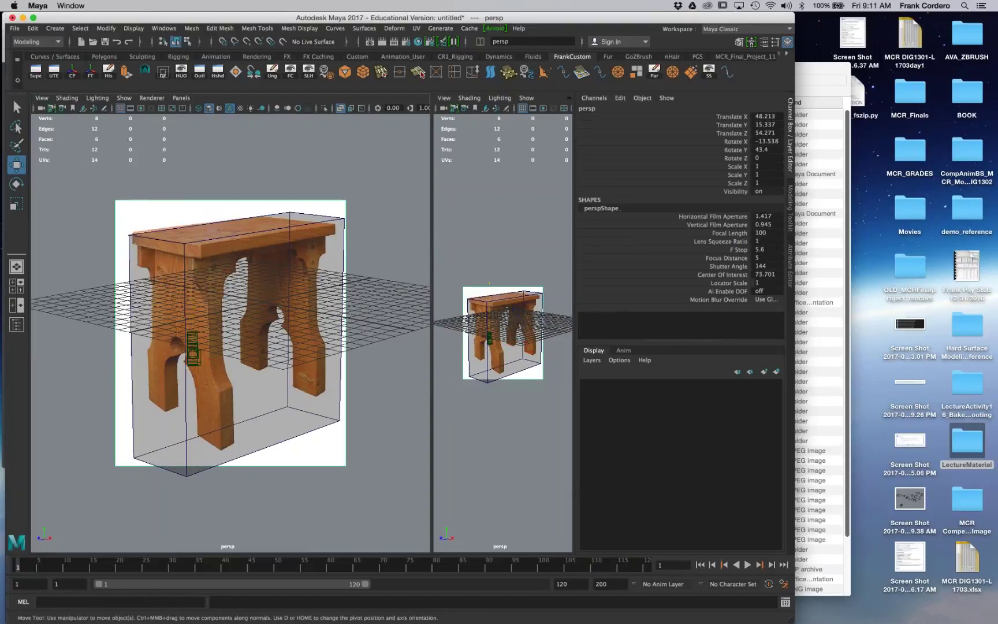
{"action": "left_click", "coordinate": [314, 237]}
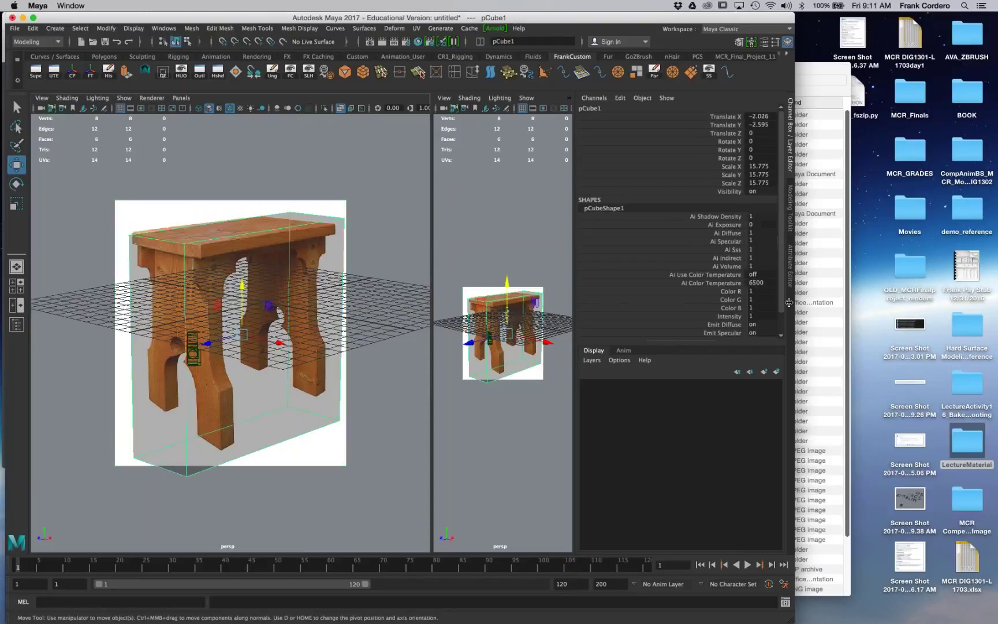
{"action": "scroll", "coordinate": [781, 243], "scroll_direction": "down", "scroll_amount": 1}
{"action": "left_click", "coordinate": [599, 327]}
{"action": "scroll", "coordinate": [698, 309], "scroll_direction": "down", "scroll_amount": 3}
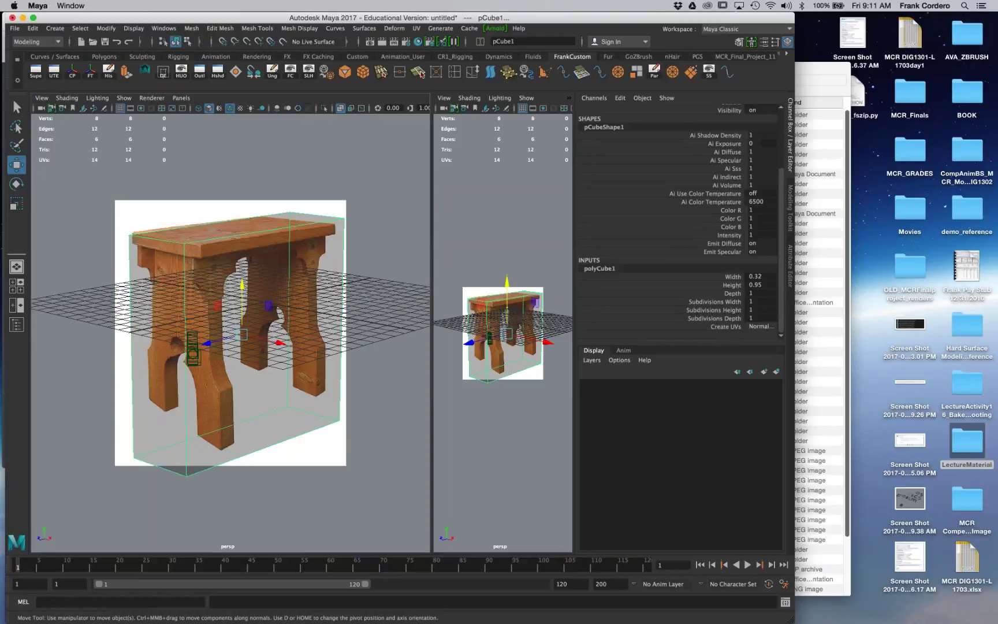
Step: Try to adjust the cube's width and undo the change
{"action": "left_click", "coordinate": [733, 278]}
{"action": "mouse_move", "coordinate": [365, 263]}
{"action": "middle_mouse_down"}
{"action": "mouse_move", "coordinate": [388, 263]}
{"action": "mouse_move", "coordinate": [366, 263]}
{"action": "middle_mouse_up"}
{"action": "scroll", "coordinate": [376, 263], "scroll_direction": "up", "scroll_amount": 3}
{"action": "scroll", "coordinate": [366, 263], "scroll_direction": "up", "scroll_amount": 2}
{"action": "key", "text": "super+z"}
{"action": "key", "text": "super+z"}
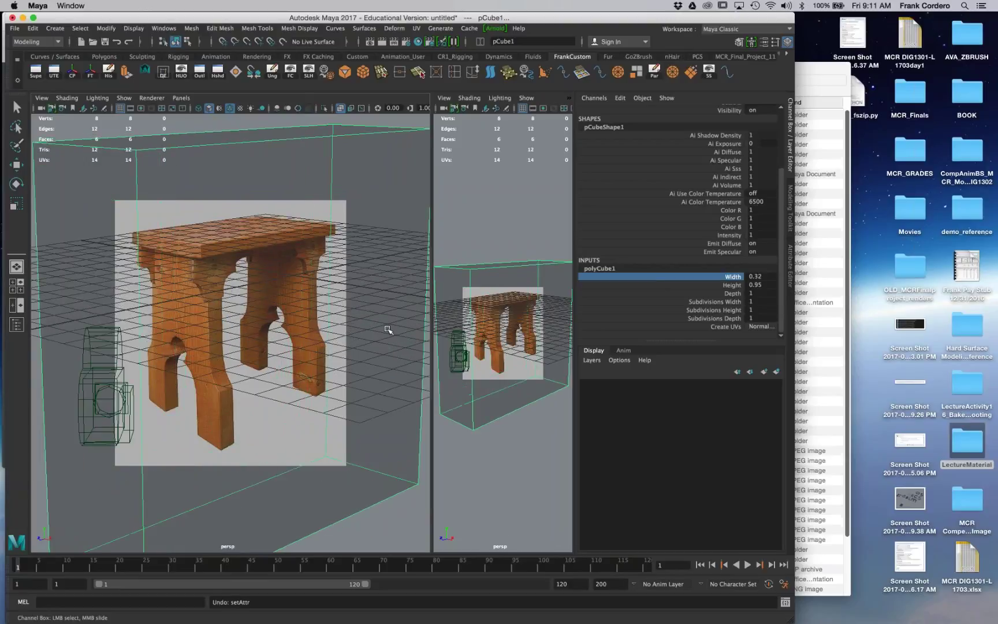
Step: Realign the cube with the reference table and set the cube's width to 0.36
{"action": "right_click_drag", "start_coordinate": [388, 341], "coordinate": [276, 324], "text": "alt"}
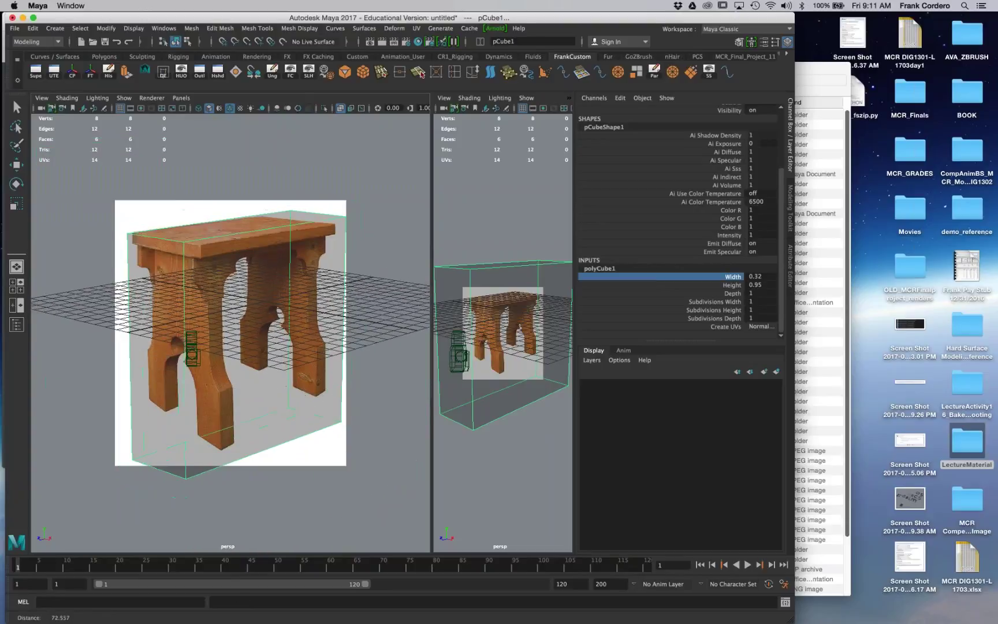
{"action": "left_click_drag", "start_coordinate": [276, 324], "coordinate": [290, 324], "text": "alt"}
{"action": "middle_click_drag", "start_coordinate": [290, 324], "coordinate": [293, 327], "text": "alt"}
{"action": "left_click_drag", "start_coordinate": [293, 327], "coordinate": [286, 323], "text": "alt"}
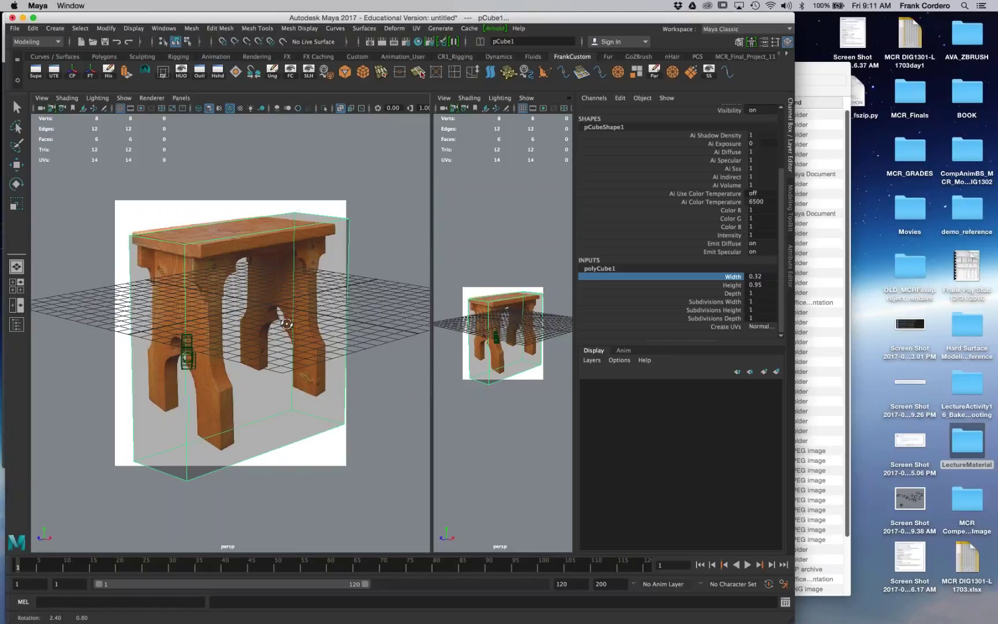
{"action": "middle_click_drag", "start_coordinate": [324, 264], "coordinate": [317, 264], "text": "alt"}
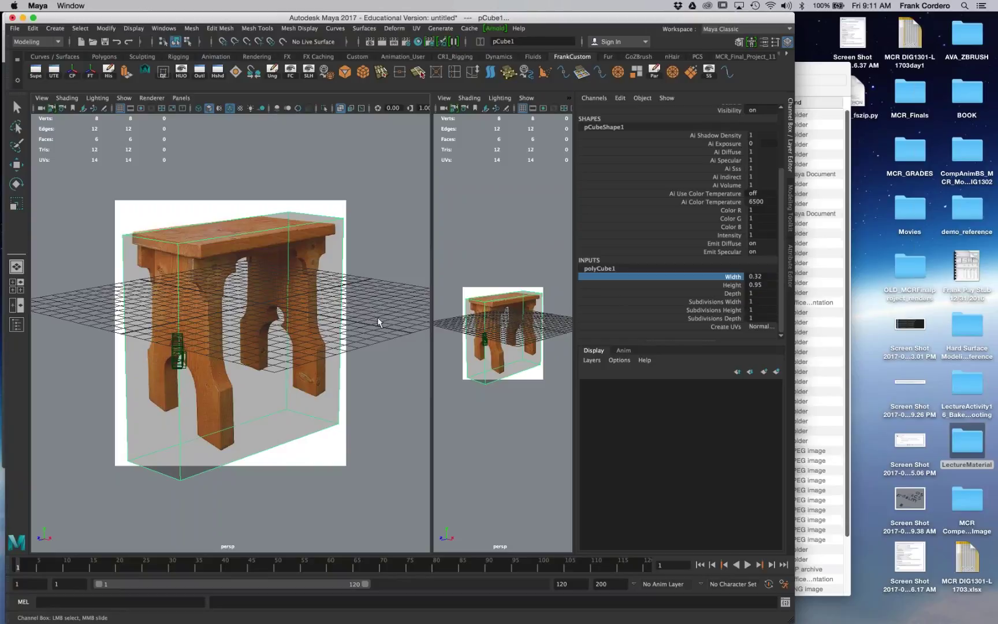
{"action": "middle_click_drag", "start_coordinate": [312, 325], "coordinate": [314, 320]}
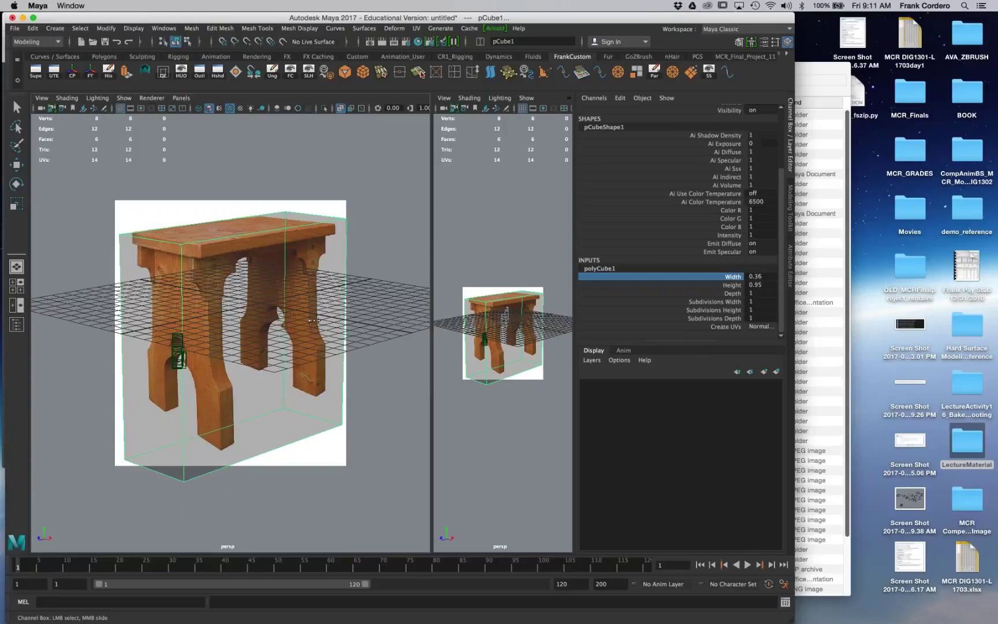
Step: Set the cube's depth to 0.81 and its width to 0.39 to fit the tabletop
{"action": "left_click", "coordinate": [740, 294]}
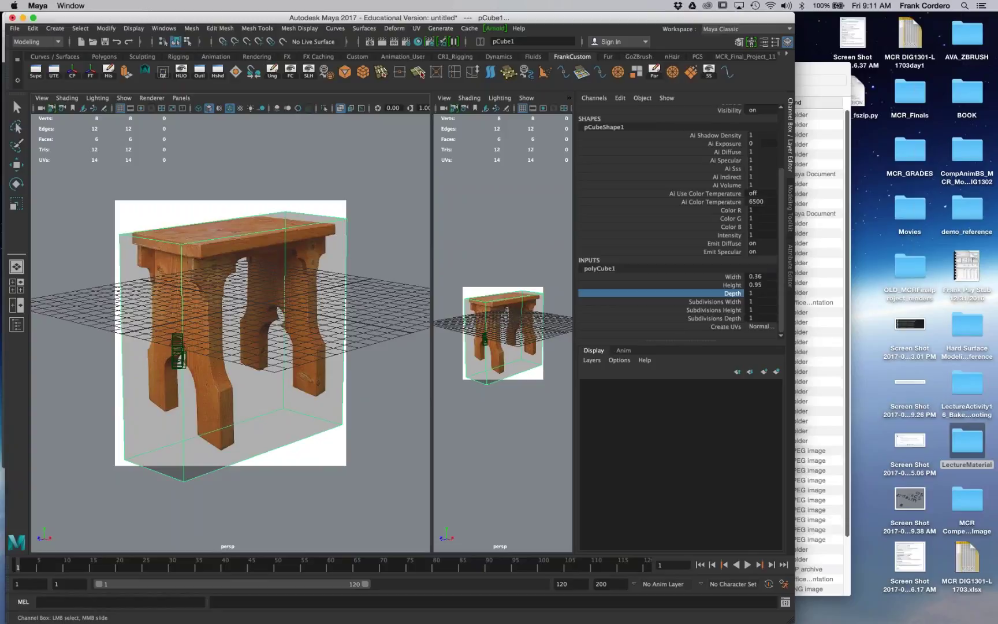
{"action": "middle_click_drag", "start_coordinate": [320, 313], "coordinate": [313, 310]}
{"action": "middle_click_drag", "start_coordinate": [380, 254], "coordinate": [384, 254], "text": "alt"}
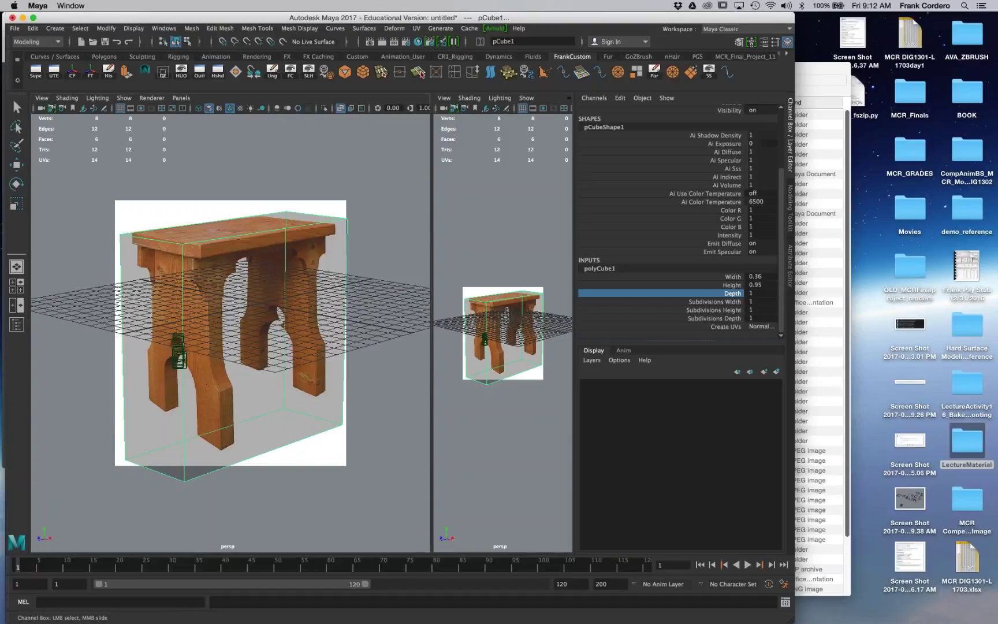
{"action": "middle_click_drag", "start_coordinate": [407, 283], "coordinate": [399, 285]}
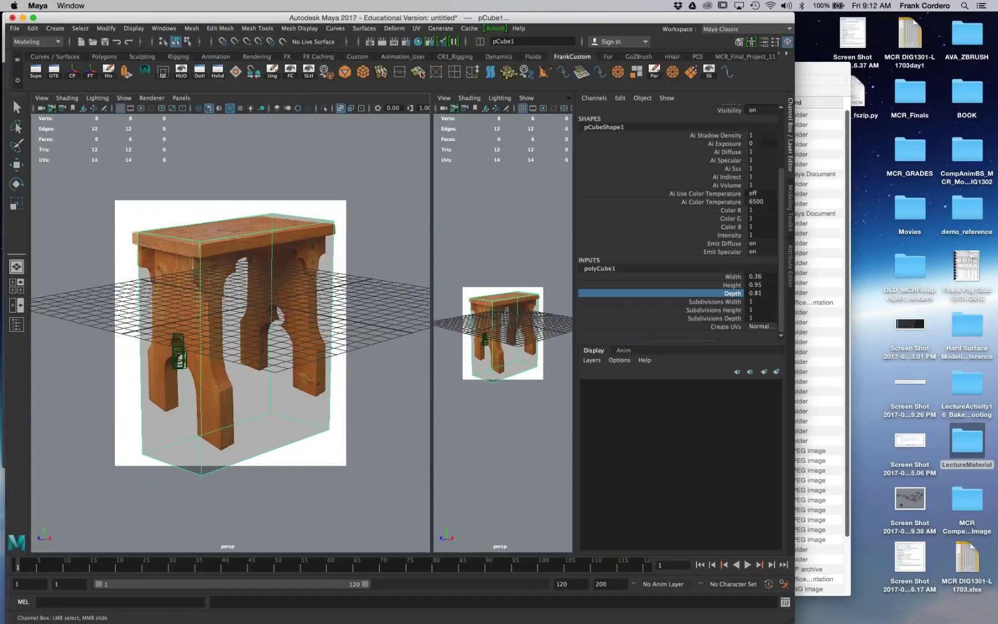
{"action": "left_click", "coordinate": [733, 276]}
{"action": "middle_click_drag", "start_coordinate": [406, 305], "coordinate": [407, 305]}
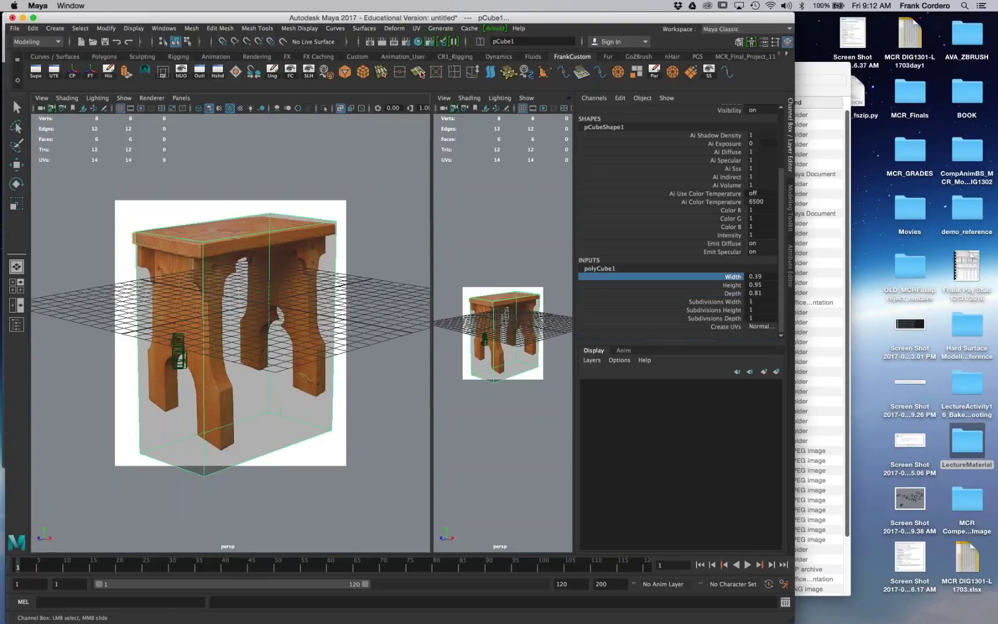
Step: Disable the mouse scroll wheel in the interface preferences and save the preferences
{"action": "left_click", "coordinate": [164, 29]}
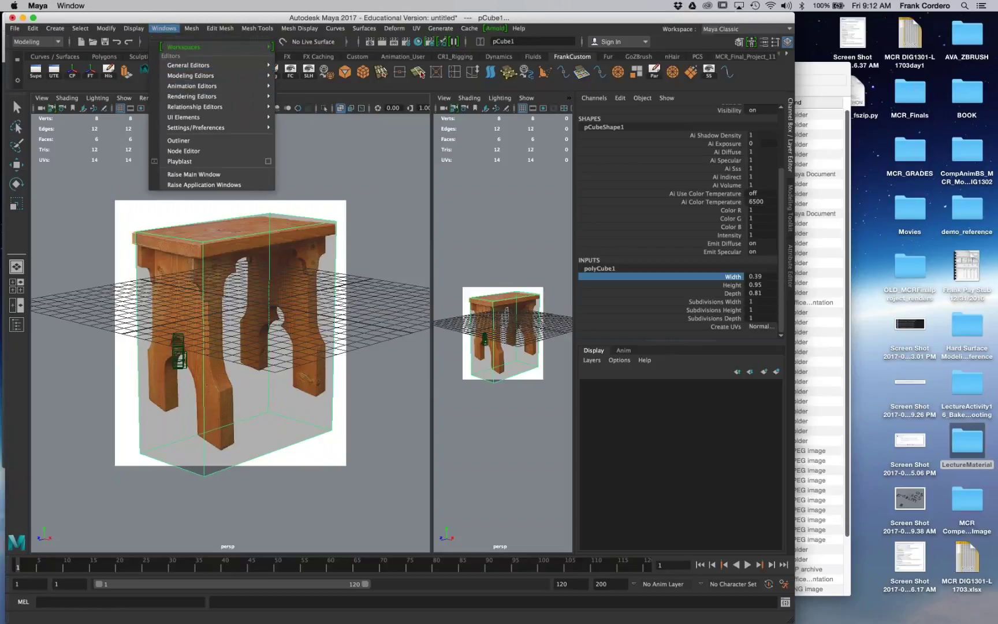
{"action": "mouse_move", "coordinate": [196, 127]}
{"action": "left_click", "coordinate": [324, 136]}
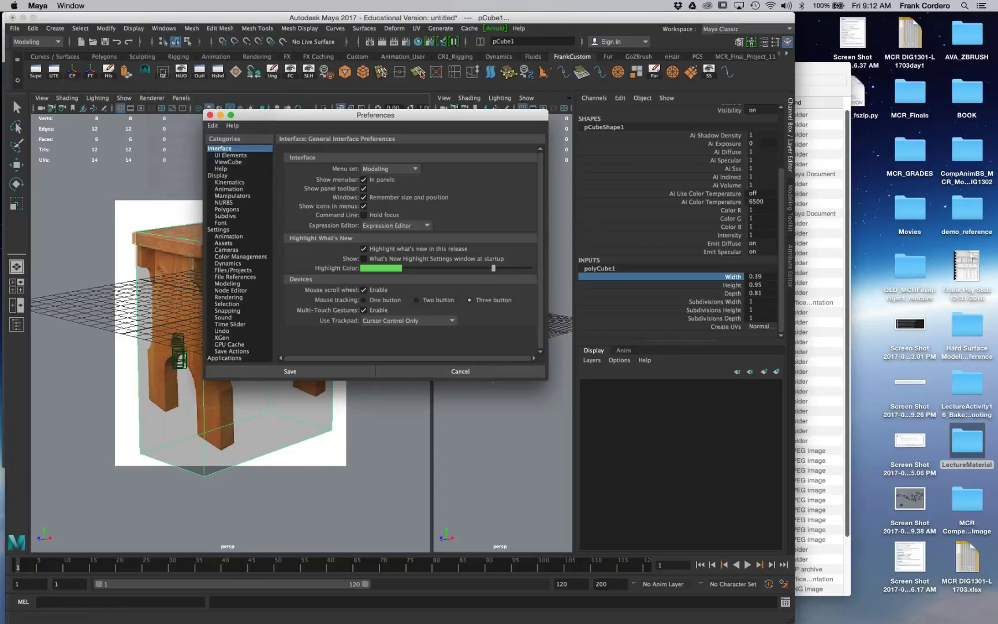
{"action": "left_click", "coordinate": [364, 290]}
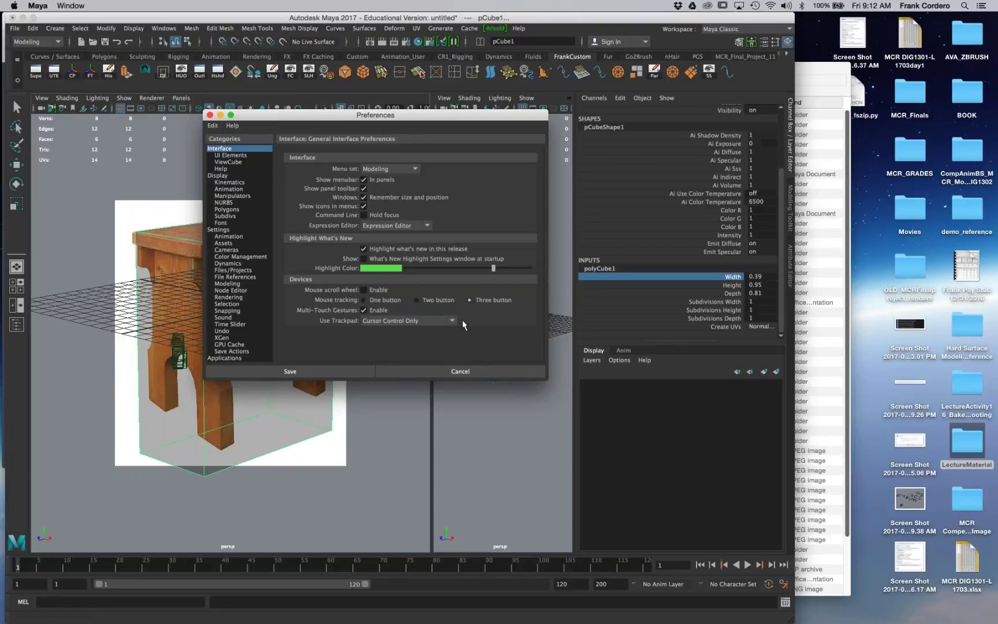
{"action": "left_click", "coordinate": [324, 368]}
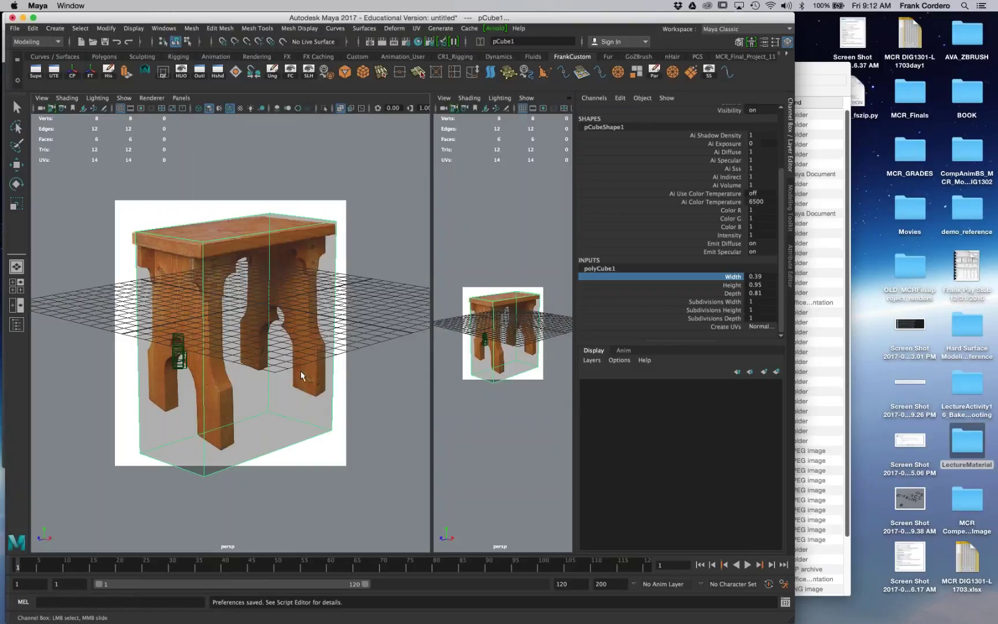
Step: Set the cube's height to 0.84 and raise the cube to the tabletop, at about -1.912 in Y
{"action": "middle_click_drag", "start_coordinate": [301, 305], "coordinate": [293, 305]}
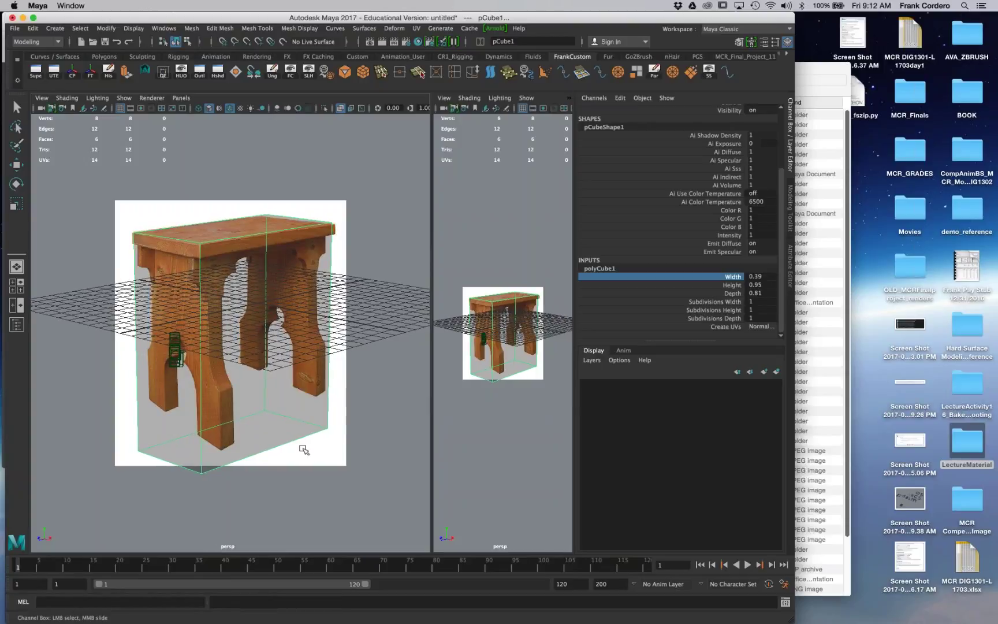
{"action": "left_click", "coordinate": [733, 285]}
{"action": "mouse_move", "coordinate": [306, 416]}
{"action": "middle_mouse_down"}
{"action": "mouse_move", "coordinate": [283, 416]}
{"action": "mouse_move", "coordinate": [298, 408]}
{"action": "middle_mouse_up"}
{"action": "key", "text": "w"}
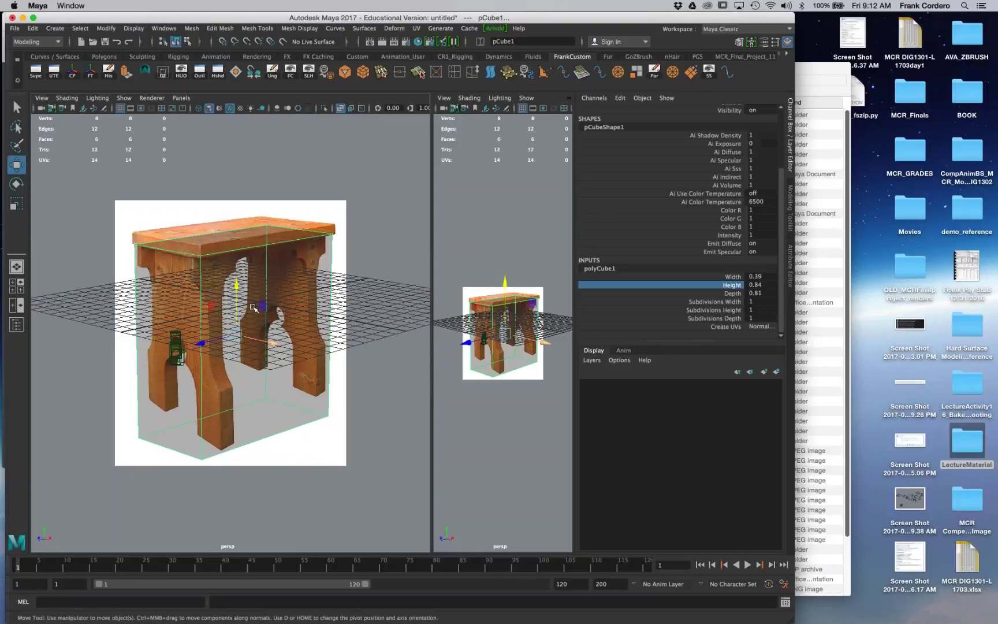
{"action": "left_click_drag", "start_coordinate": [239, 290], "coordinate": [241, 278]}
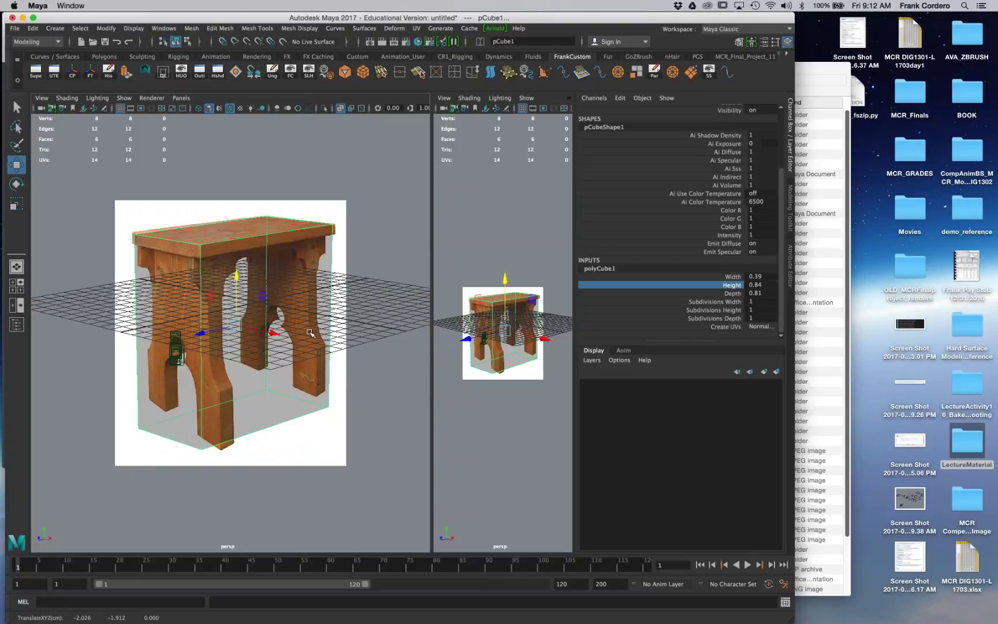
Step: Set the cube's width to 0.42 to match the tabletop's corners
{"action": "left_click", "coordinate": [735, 276]}
{"action": "middle_click_drag", "start_coordinate": [309, 332], "coordinate": [321, 333]}
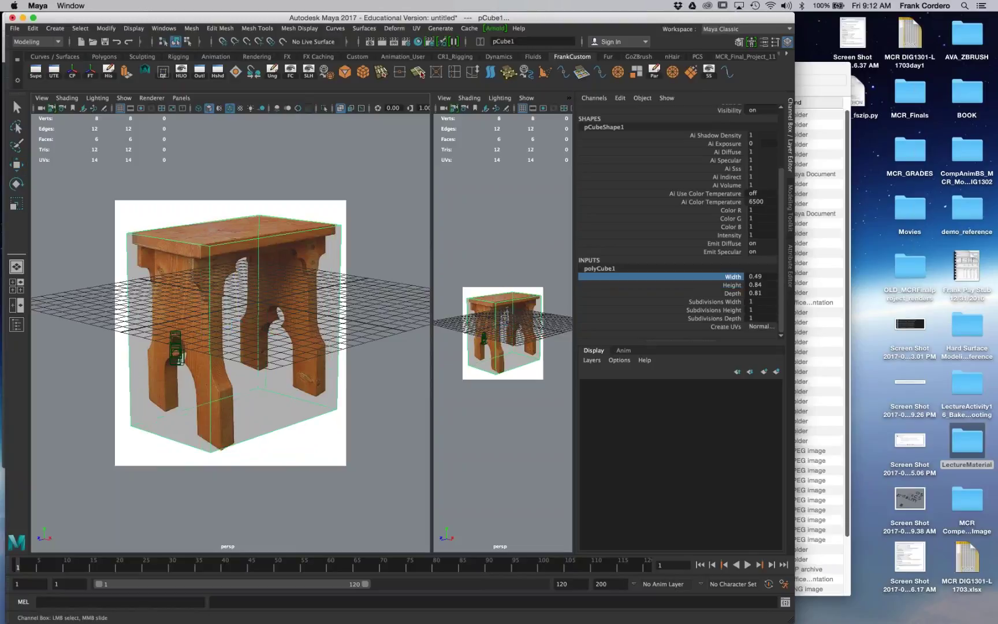
{"action": "middle_click_drag", "start_coordinate": [341, 392], "coordinate": [333, 392]}
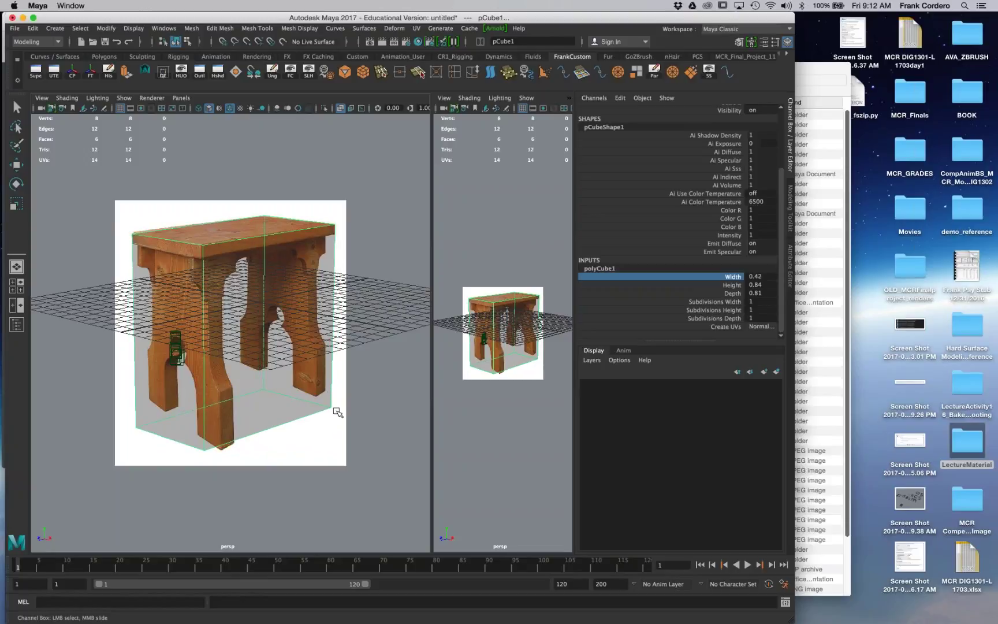
Step: Orbit and pan the perspective camera to a higher angle, lining the cube's edges up with the table's legs
{"action": "left_click_drag", "start_coordinate": [336, 412], "coordinate": [337, 358], "text": "alt"}
{"action": "left_click_drag", "start_coordinate": [323, 404], "coordinate": [337, 412], "text": "alt"}
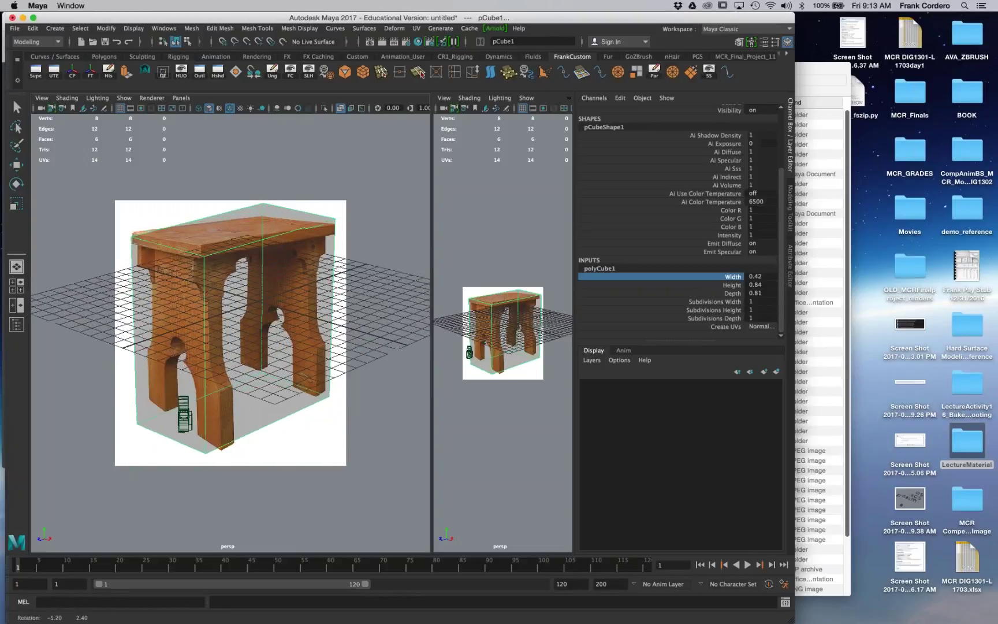
{"action": "middle_click_drag", "start_coordinate": [317, 409], "coordinate": [322, 409], "text": "alt"}
{"action": "left_click_drag", "start_coordinate": [322, 411], "coordinate": [323, 408], "text": "alt"}
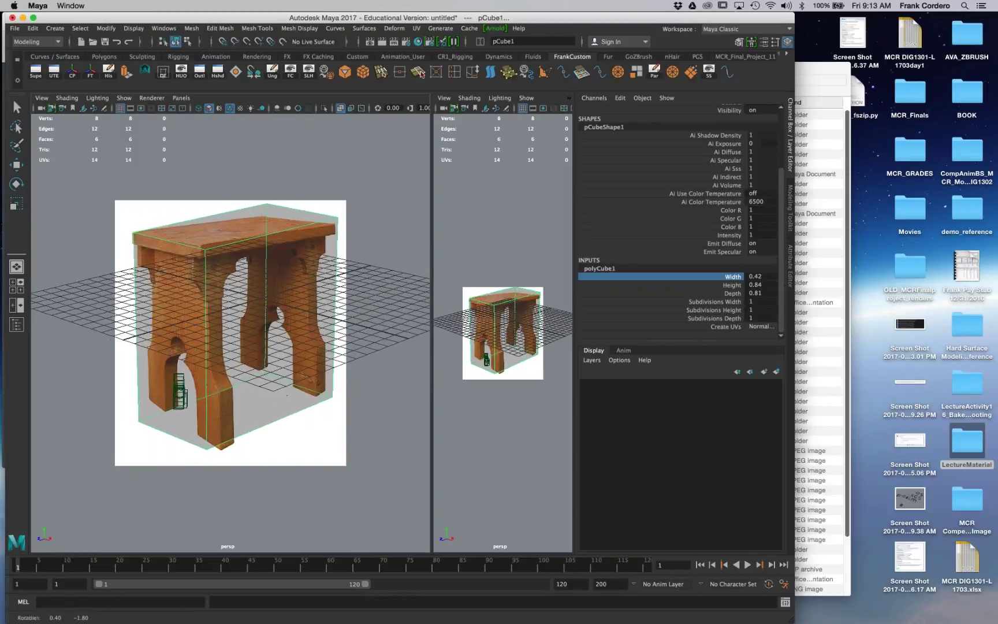
{"action": "middle_click_drag", "start_coordinate": [323, 407], "coordinate": [324, 411], "text": "alt"}
{"action": "left_click_drag", "start_coordinate": [323, 410], "coordinate": [321, 408], "text": "alt"}
{"action": "middle_click_drag", "start_coordinate": [304, 384], "coordinate": [306, 378], "text": "alt"}
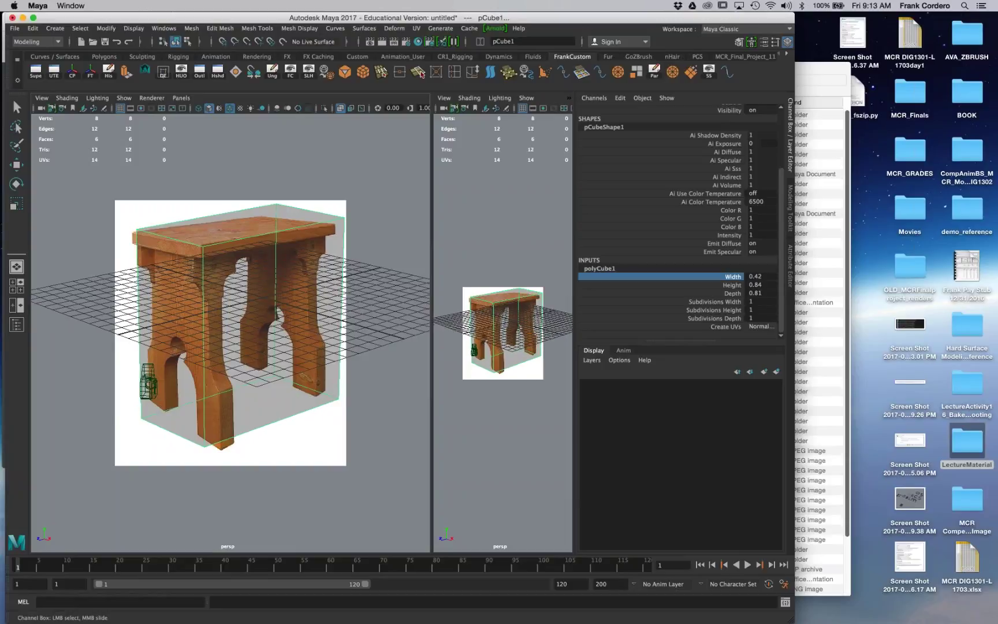
Step: Select the perspective camera and set its focal length to 77
{"action": "left_click", "coordinate": [42, 98]}
{"action": "left_click", "coordinate": [55, 111]}
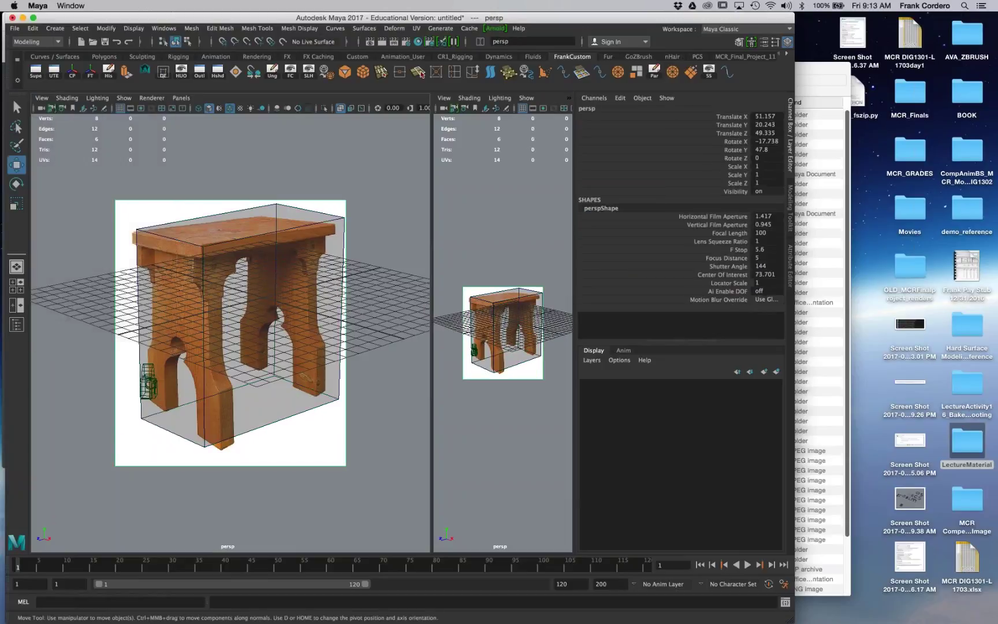
{"action": "left_click", "coordinate": [728, 233]}
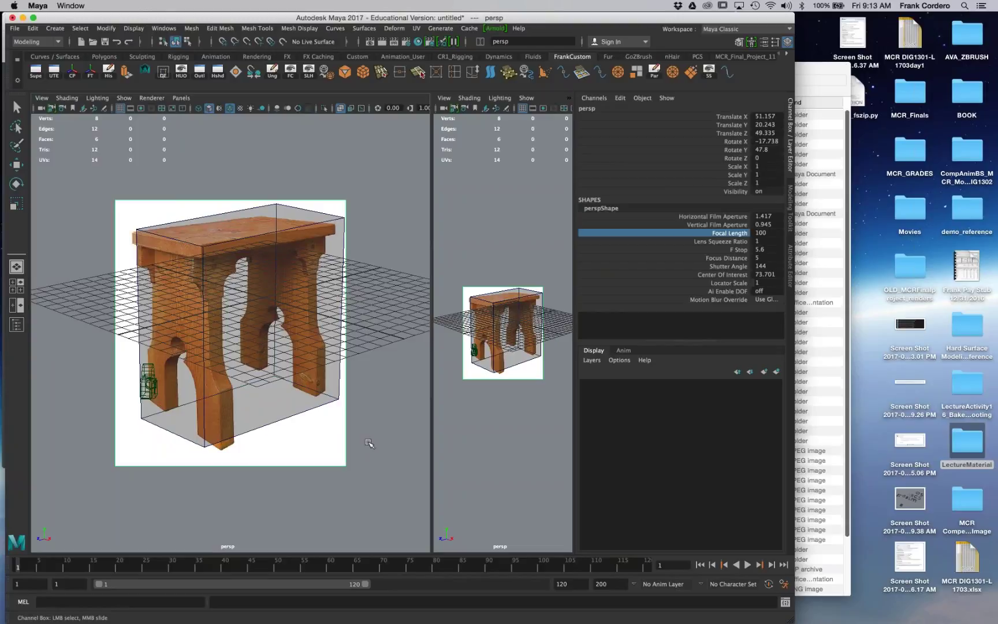
{"action": "middle_click_drag", "start_coordinate": [361, 444], "coordinate": [34, 450]}
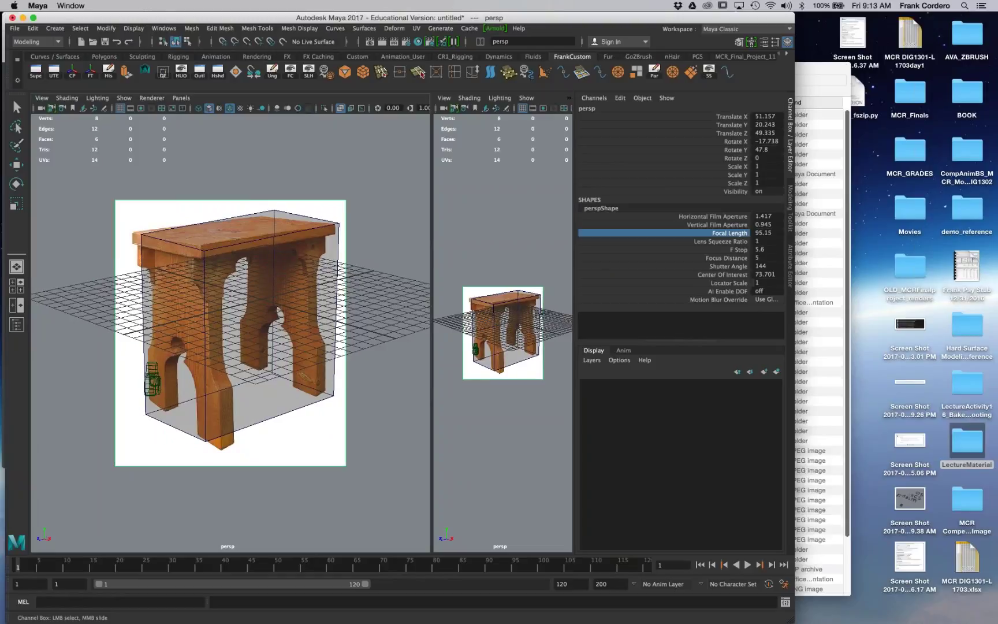
{"action": "middle_click_drag", "start_coordinate": [242, 497], "coordinate": [35, 497]}
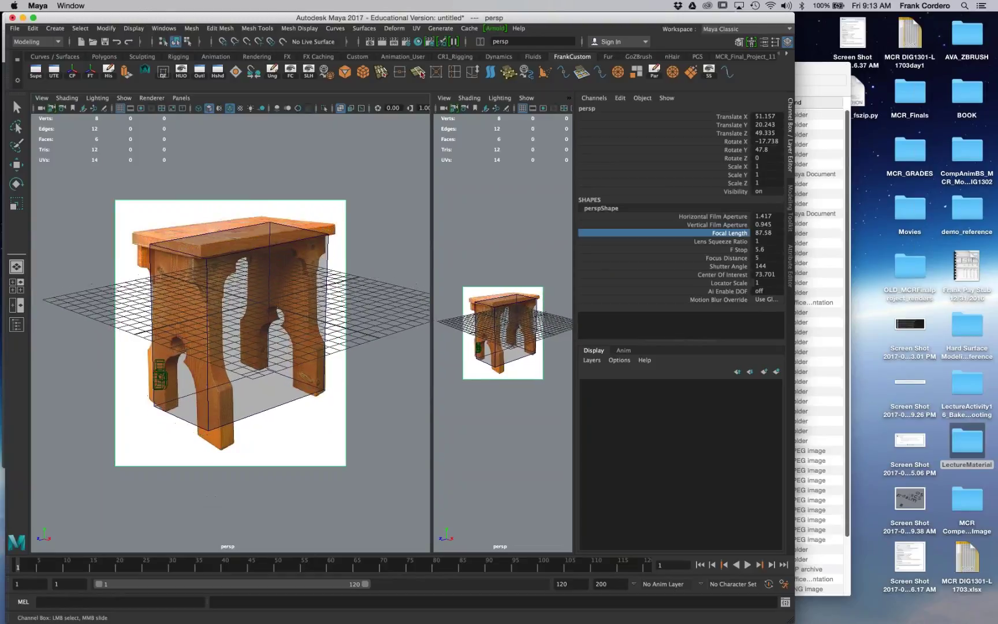
{"action": "middle_click_drag", "start_coordinate": [231, 496], "coordinate": [52, 497]}
{"action": "middle_click_drag", "start_coordinate": [231, 497], "coordinate": [121, 497]}
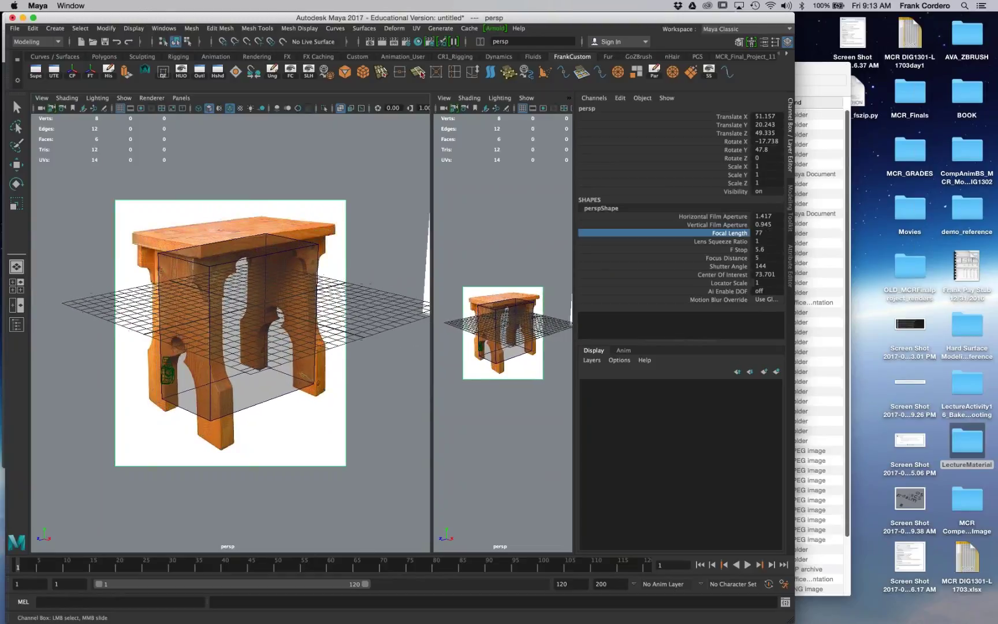
Step: Dolly and orbit the perspective camera around the table and set its focal length to 71.6
{"action": "right_click_drag", "start_coordinate": [316, 454], "coordinate": [345, 467], "text": "alt"}
{"action": "left_click_drag", "start_coordinate": [345, 467], "coordinate": [363, 436], "text": "alt"}
{"action": "key", "text": "bracketleft"}
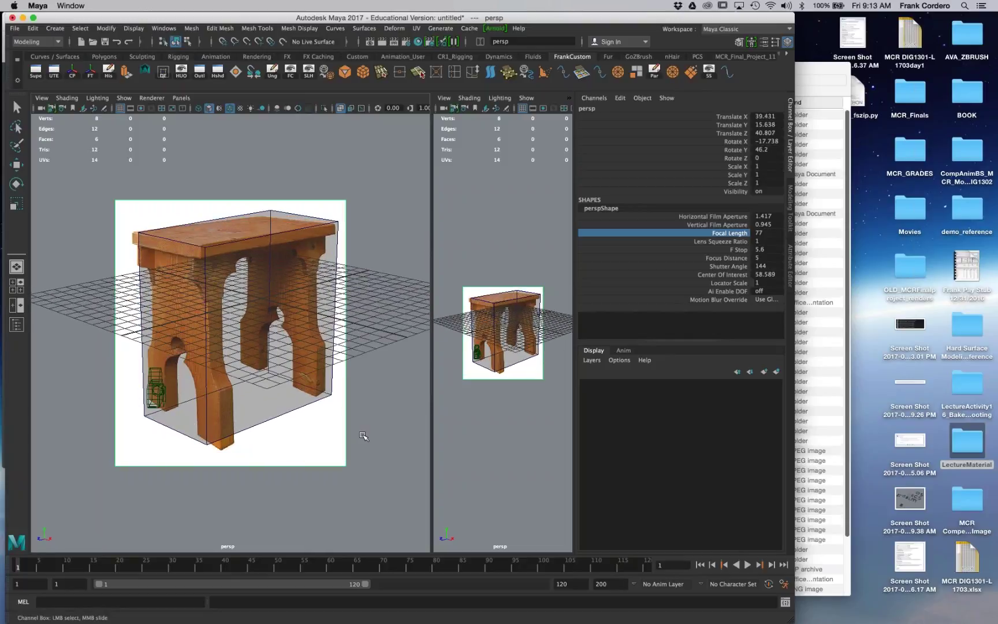
{"action": "middle_click_drag", "start_coordinate": [368, 435], "coordinate": [34, 450]}
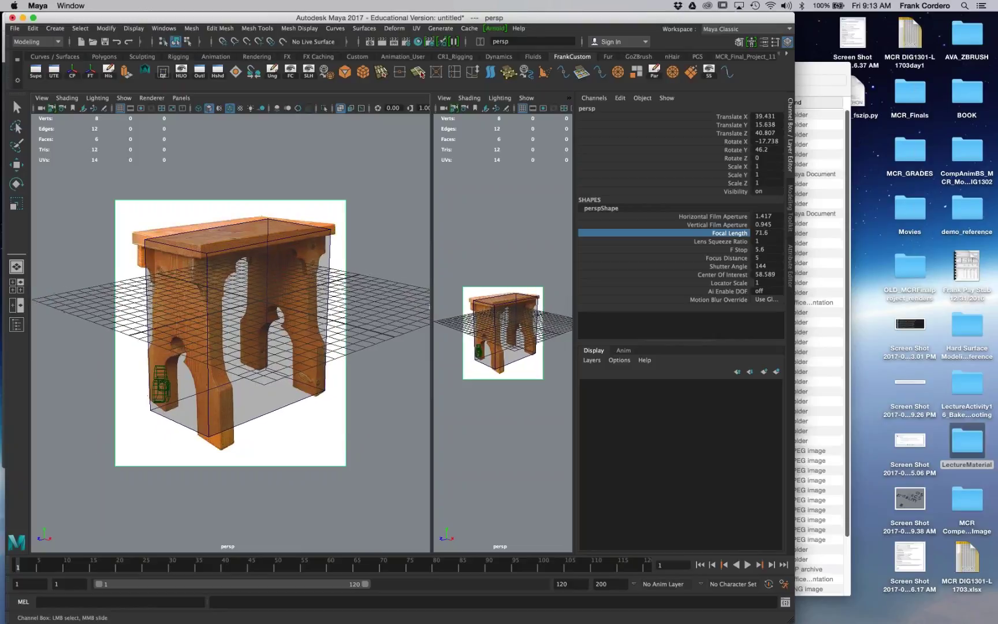
Step: Select the cube and reposition the perspective camera so the cube's front corner and top edges line up with the tabletop
{"action": "left_click", "coordinate": [300, 461]}
{"action": "key", "text": "w"}
{"action": "middle_click_drag", "start_coordinate": [299, 450], "coordinate": [293, 447], "text": "ctrl"}
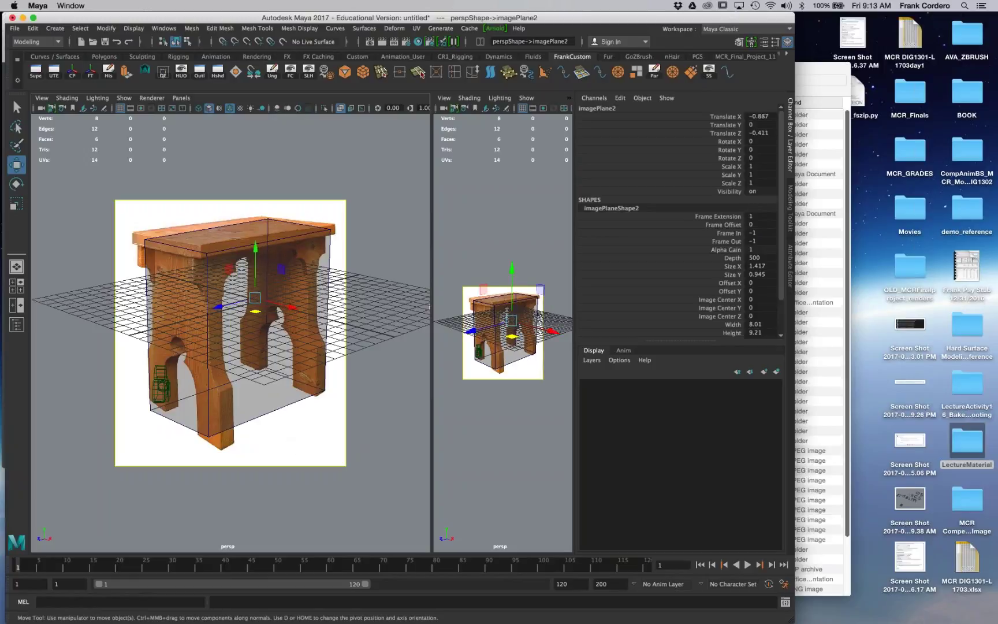
{"action": "left_click", "coordinate": [283, 383]}
{"action": "mouse_move", "coordinate": [370, 420]}
{"action": "middle_mouse_down"}
{"action": "mouse_move", "coordinate": [350, 400]}
{"action": "mouse_move", "coordinate": [368, 421]}
{"action": "middle_mouse_up"}
{"action": "middle_click_drag", "start_coordinate": [370, 354], "coordinate": [378, 442]}
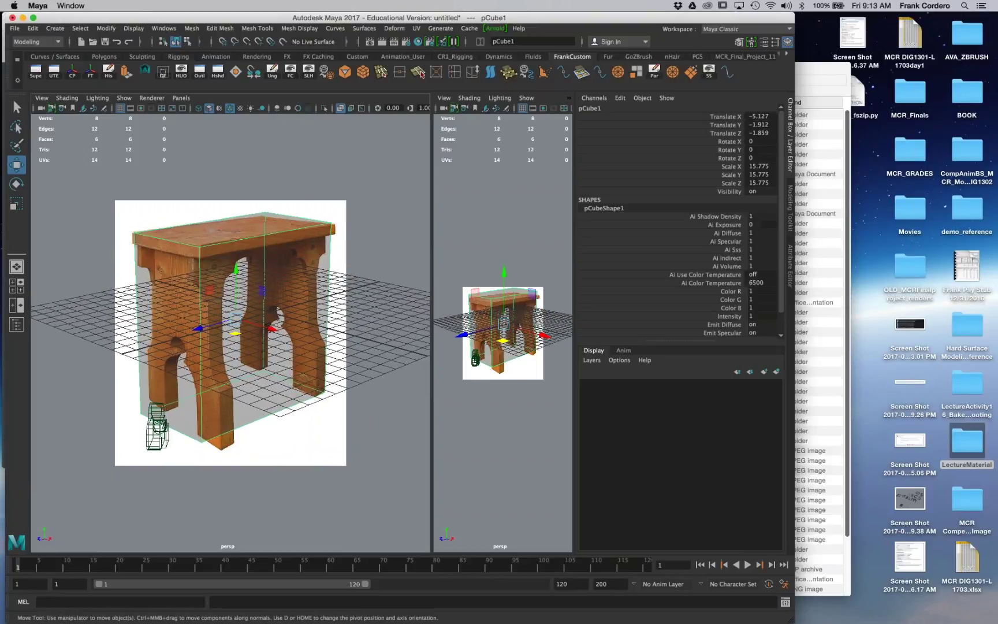
{"action": "left_click_drag", "start_coordinate": [242, 253], "coordinate": [236, 249], "text": "alt"}
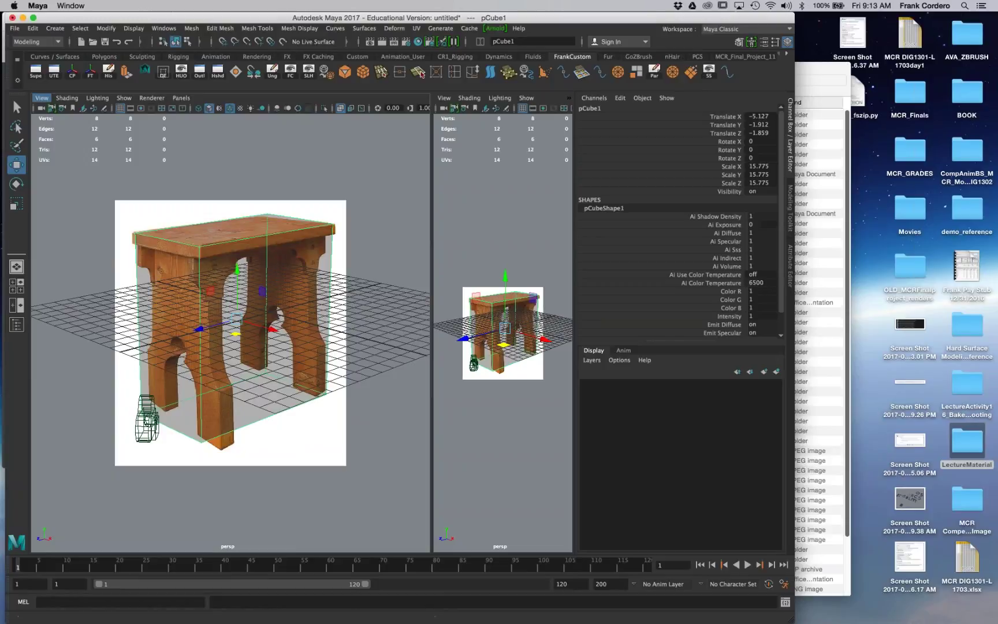
Step: Select the perspective camera, set its focal length to 62.9, and dolly in until the cube fills the table's outline
{"action": "left_click", "coordinate": [42, 97]}
{"action": "left_click", "coordinate": [64, 117]}
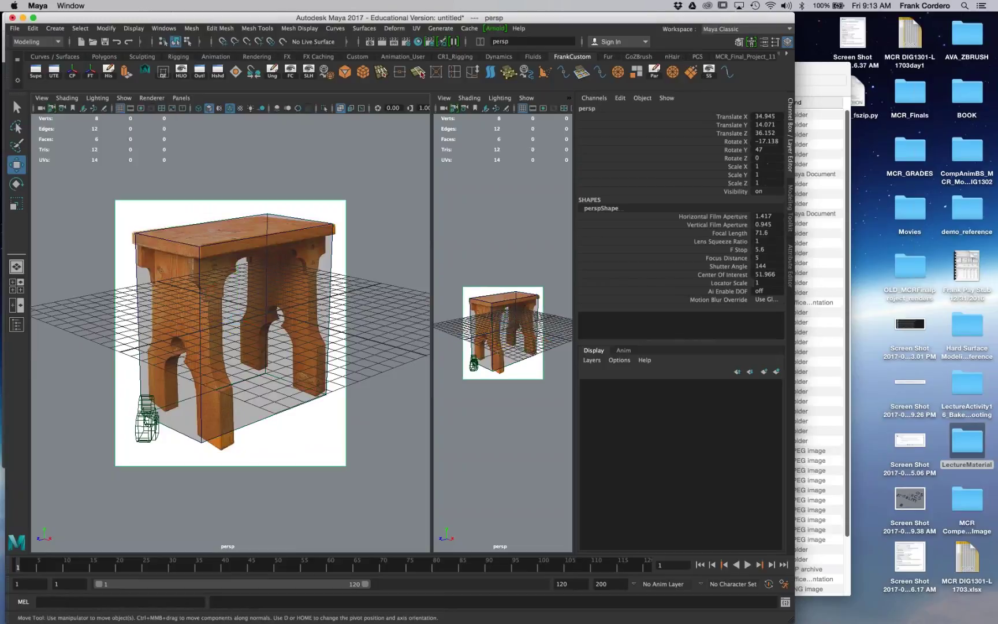
{"action": "left_click", "coordinate": [733, 233]}
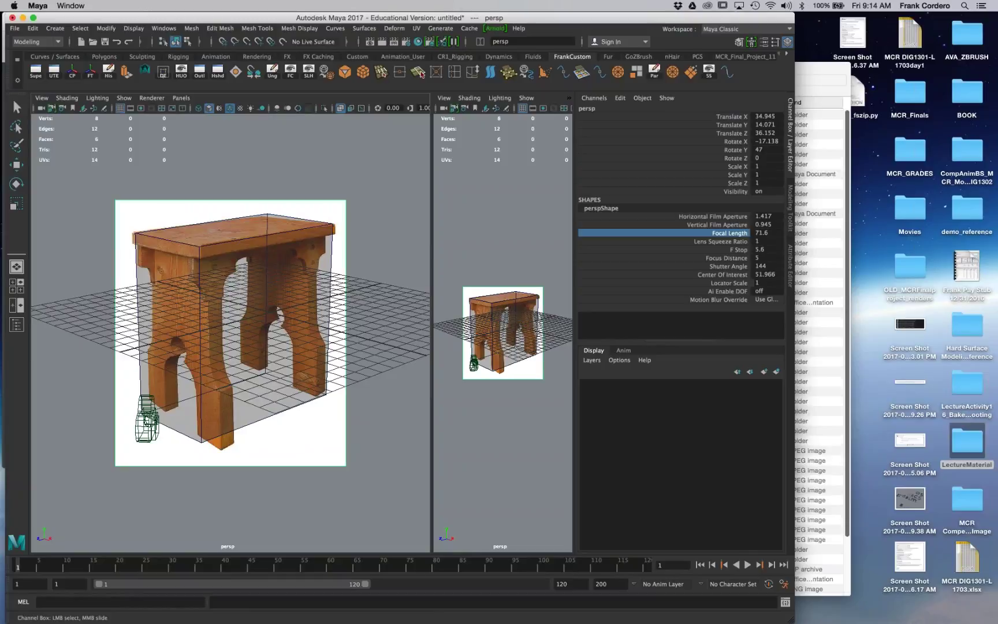
{"action": "middle_click_drag", "start_coordinate": [356, 479], "coordinate": [335, 511]}
{"action": "scroll", "coordinate": [335, 511], "scroll_direction": "up", "scroll_amount": 3}
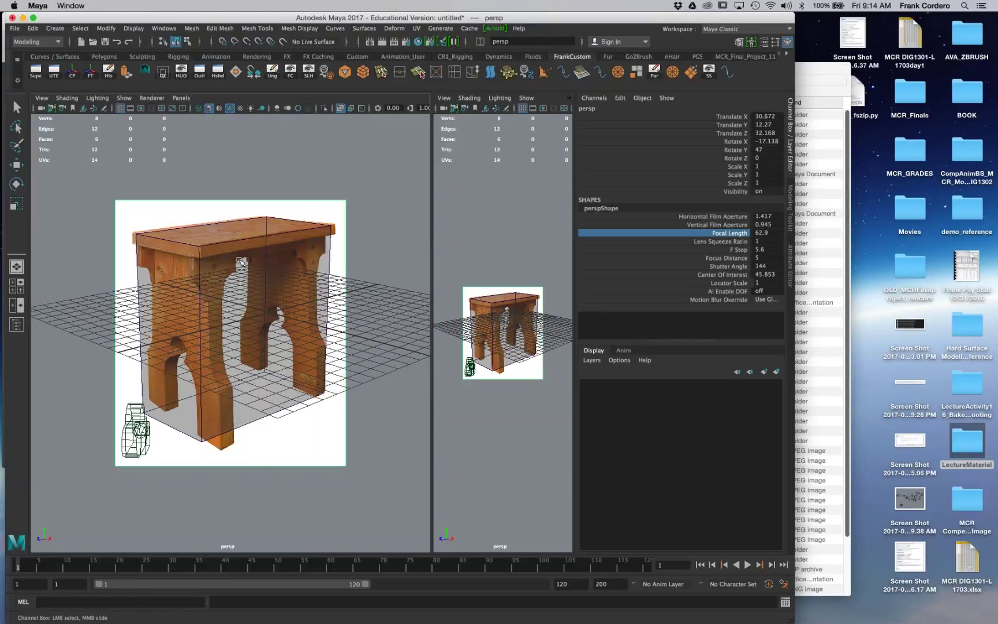
Step: Fine-tune the camera's orbit, pan and distance to align the cube's top and vertical edges with the table in the reference
{"action": "left_click_drag", "start_coordinate": [254, 487], "coordinate": [261, 490], "text": "alt"}
{"action": "scroll", "coordinate": [261, 490], "scroll_direction": "up", "scroll_amount": 2}
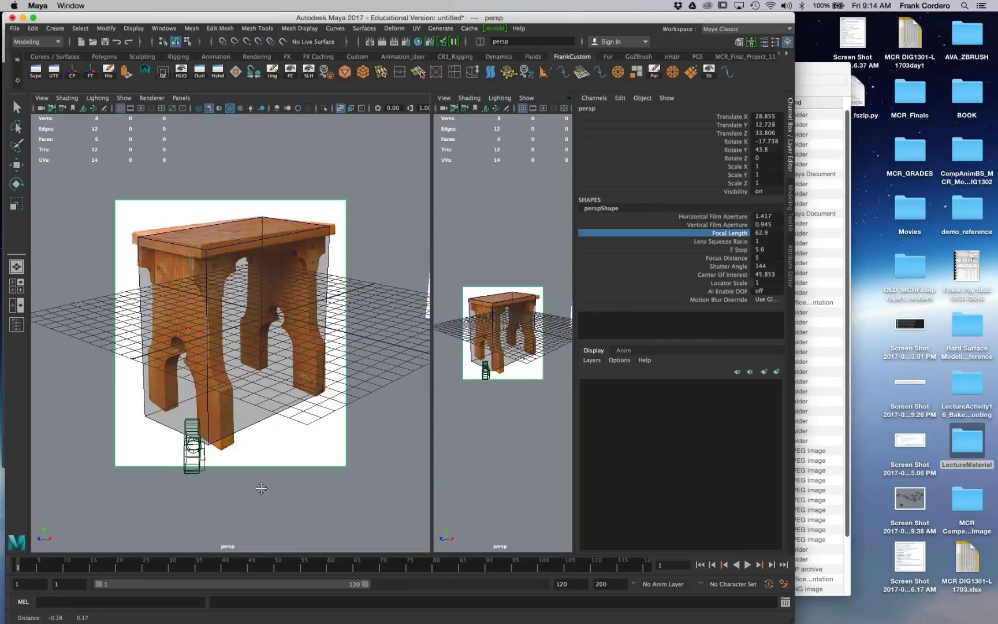
{"action": "left_click_drag", "start_coordinate": [282, 491], "coordinate": [279, 488], "text": "alt"}
{"action": "middle_click_drag", "start_coordinate": [279, 488], "coordinate": [280, 488], "text": "alt"}
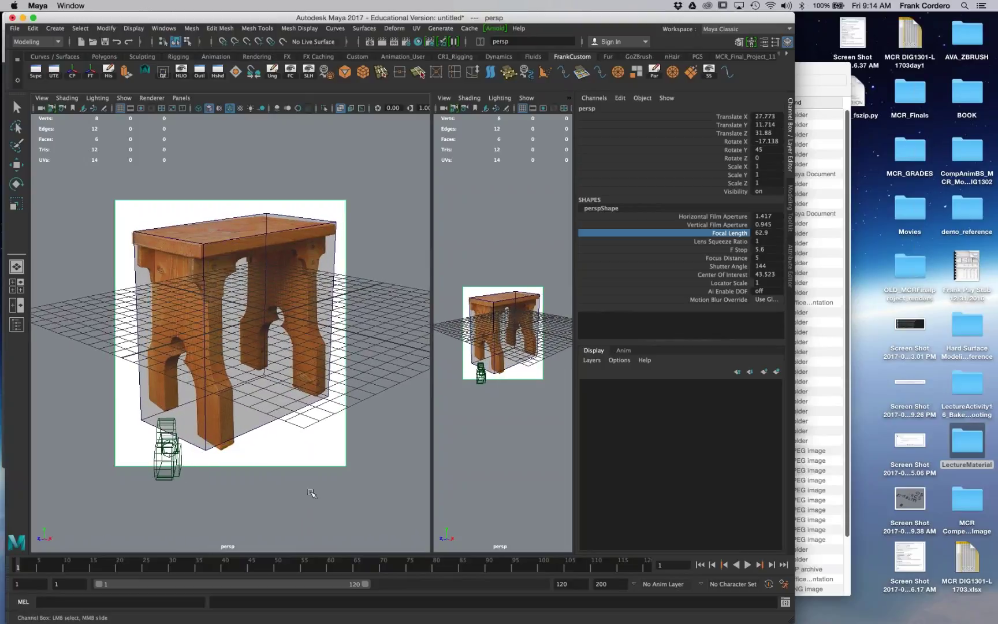
{"action": "right_click_drag", "start_coordinate": [340, 435], "coordinate": [336, 435], "text": "alt"}
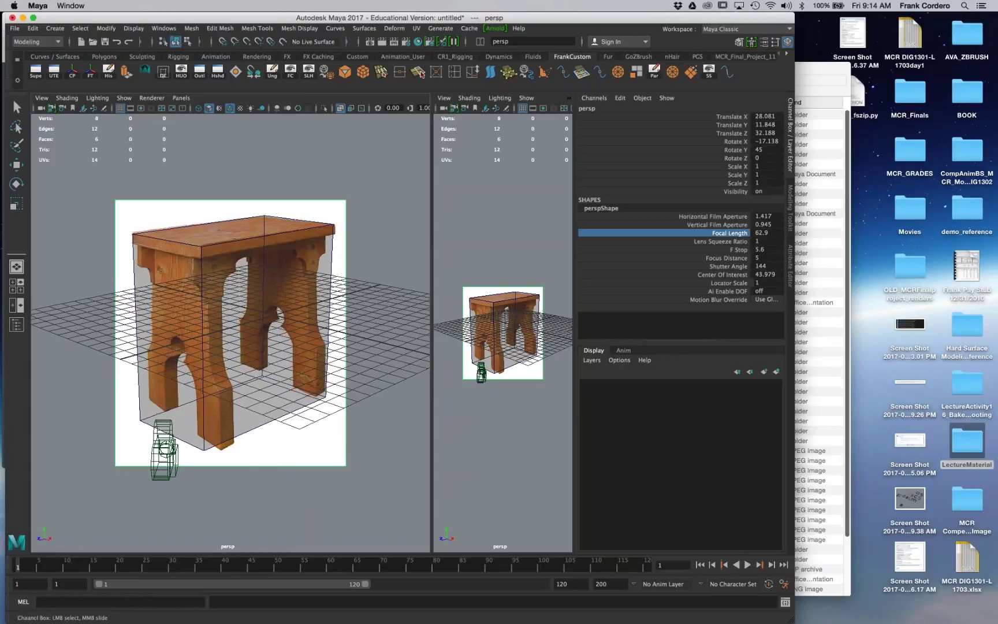
{"action": "left_click_drag", "start_coordinate": [328, 437], "coordinate": [324, 439], "text": "alt"}
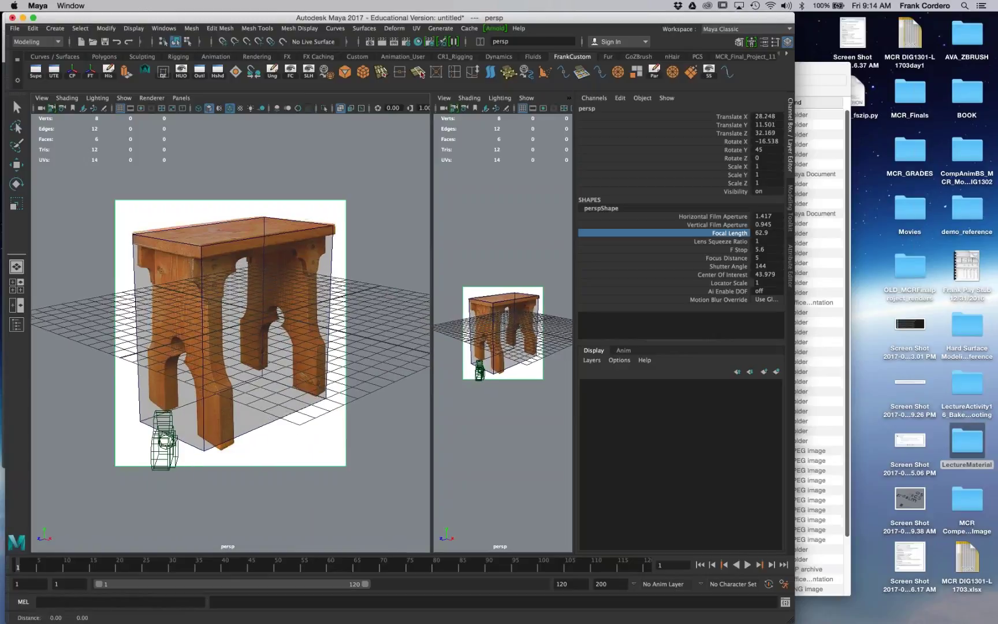
{"action": "left_click_drag", "start_coordinate": [329, 399], "coordinate": [331, 395], "text": "alt"}
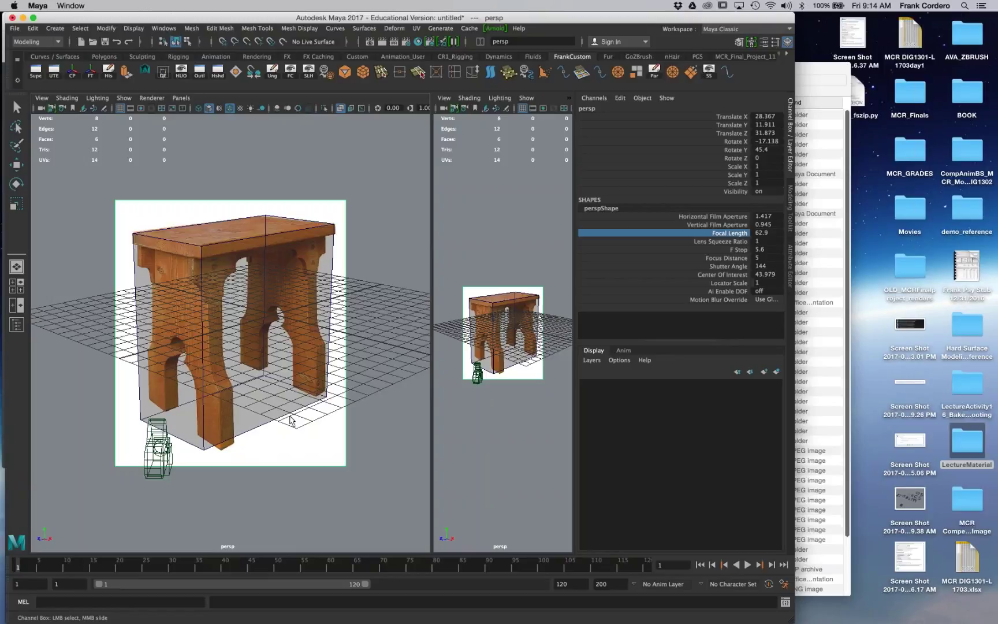
{"action": "left_click_drag", "start_coordinate": [290, 421], "coordinate": [289, 417], "text": "alt"}
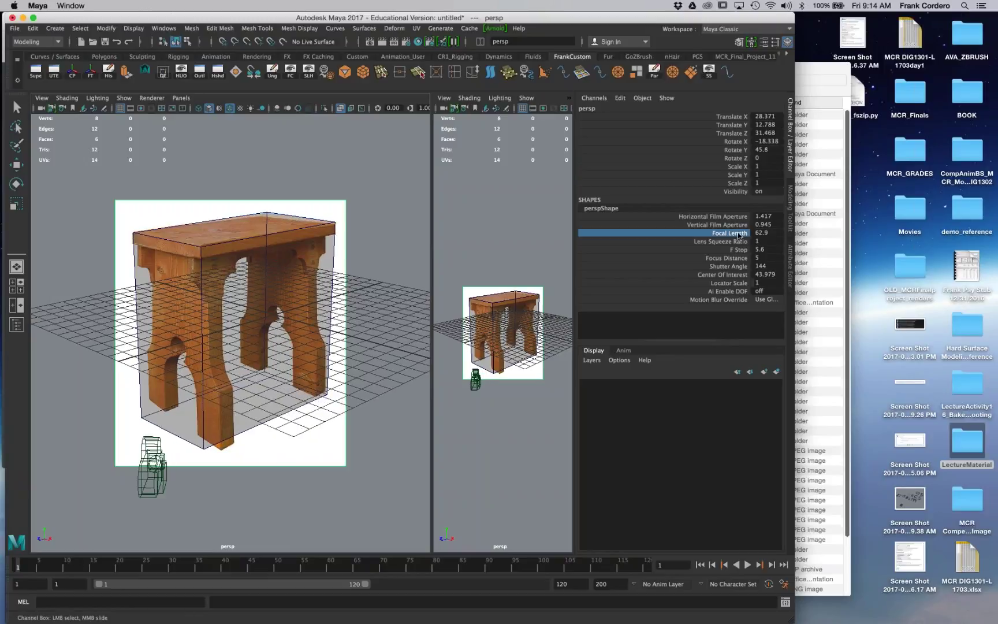
Step: Set the camera's focal length to 54.4 and dolly and pan to realign the cube with the tabletop
{"action": "middle_click_drag", "start_coordinate": [395, 467], "coordinate": [356, 475]}
{"action": "right_click_drag", "start_coordinate": [357, 474], "coordinate": [365, 474], "text": "alt"}
{"action": "middle_click_drag", "start_coordinate": [360, 473], "coordinate": [345, 441], "text": "alt"}
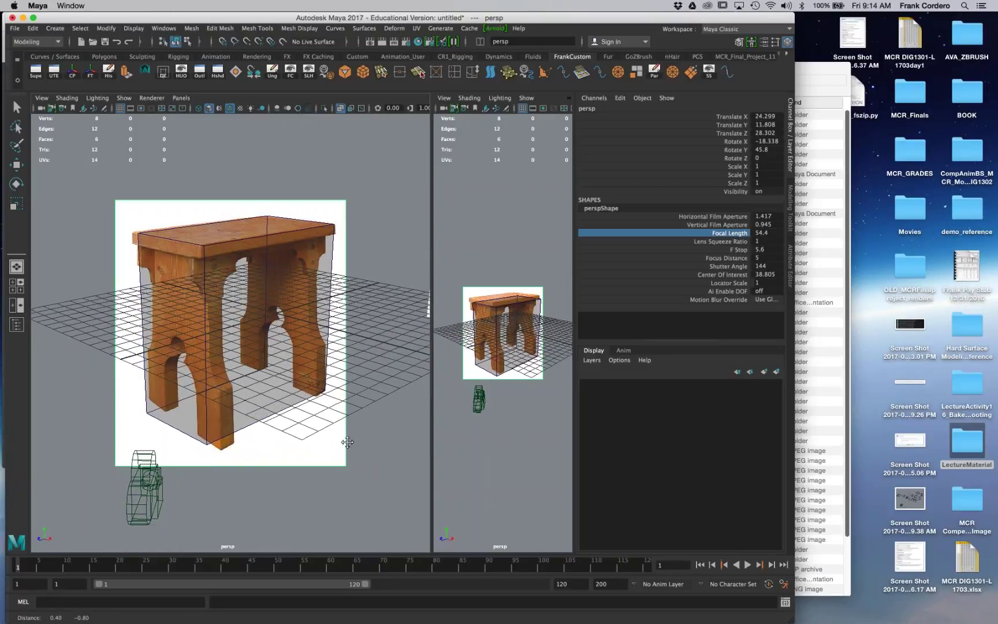
{"action": "right_click_drag", "start_coordinate": [379, 219], "coordinate": [381, 218], "text": "alt"}
{"action": "middle_click_drag", "start_coordinate": [382, 218], "coordinate": [382, 220], "text": "alt"}
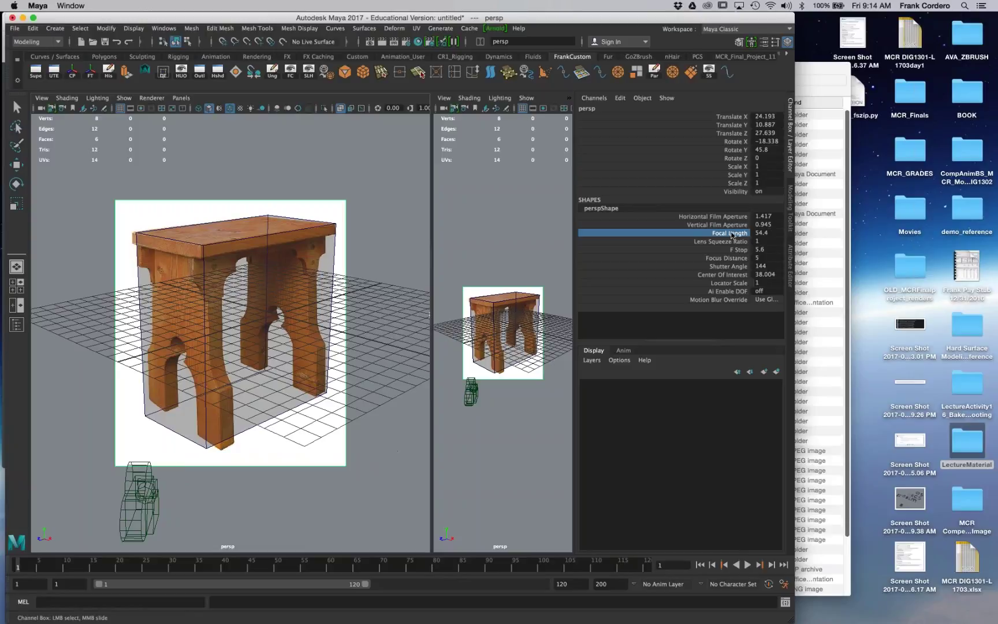
Step: Set the camera's focal length to 48.3 and orbit, dolly and pan to match the cube's corners to the tabletop
{"action": "middle_click_drag", "start_coordinate": [322, 503], "coordinate": [274, 503]}
{"action": "right_click_drag", "start_coordinate": [308, 480], "coordinate": [323, 491], "text": "alt"}
{"action": "left_click_drag", "start_coordinate": [323, 491], "coordinate": [317, 491], "text": "alt"}
{"action": "right_click_drag", "start_coordinate": [316, 491], "coordinate": [321, 480], "text": "alt"}
{"action": "middle_click_drag", "start_coordinate": [321, 480], "coordinate": [320, 482], "text": "alt"}
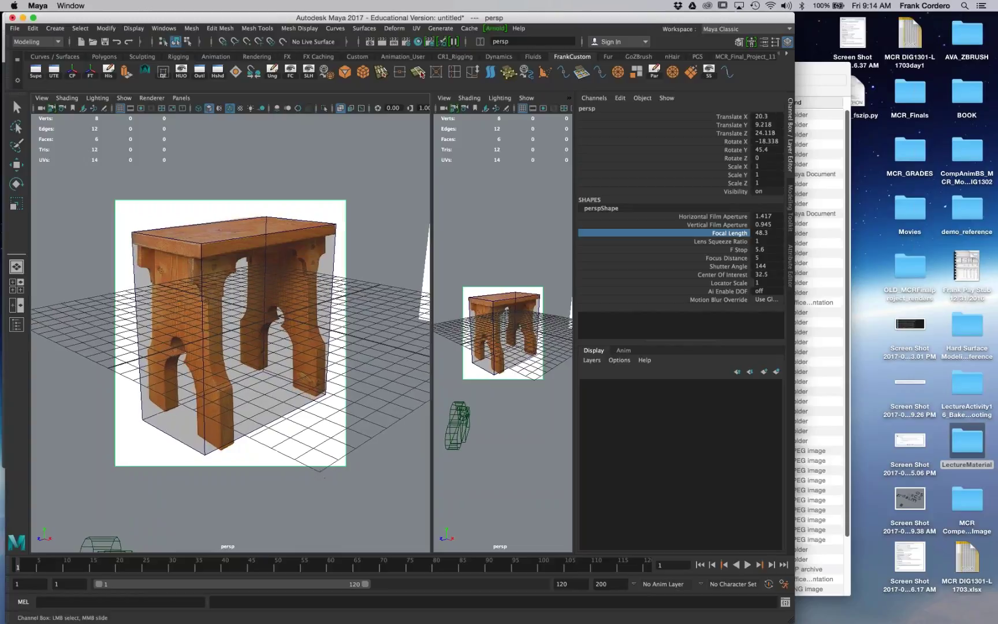
{"action": "left_click_drag", "start_coordinate": [321, 482], "coordinate": [323, 482], "text": "alt"}
{"action": "middle_click_drag", "start_coordinate": [323, 476], "coordinate": [322, 477], "text": "alt"}
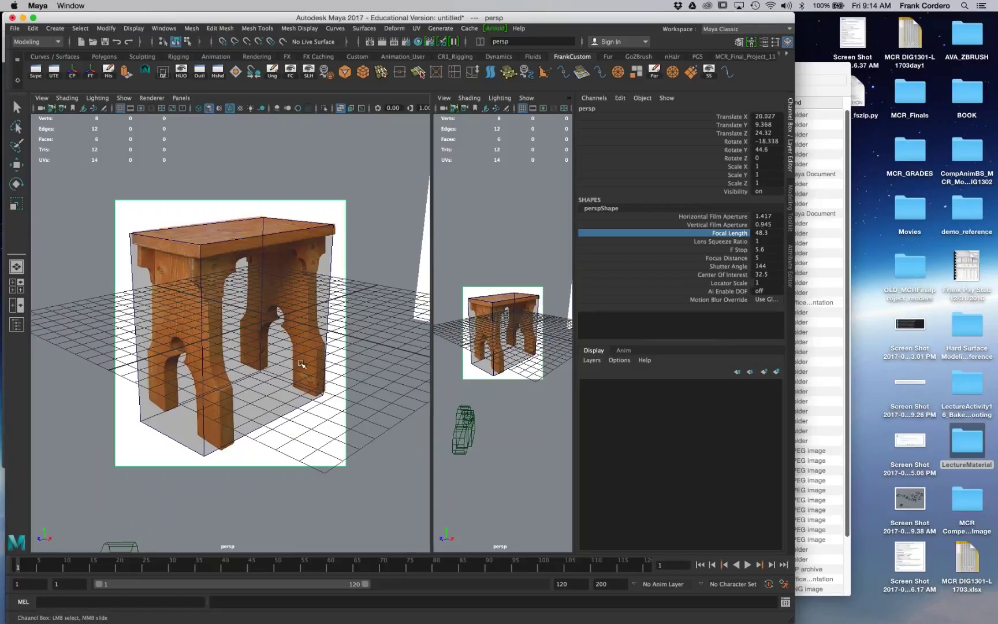
Step: Select the cube and nudge the camera view until its highlighted edges sit on the tabletop's corners
{"action": "left_click", "coordinate": [302, 365]}
{"action": "key", "text": "w"}
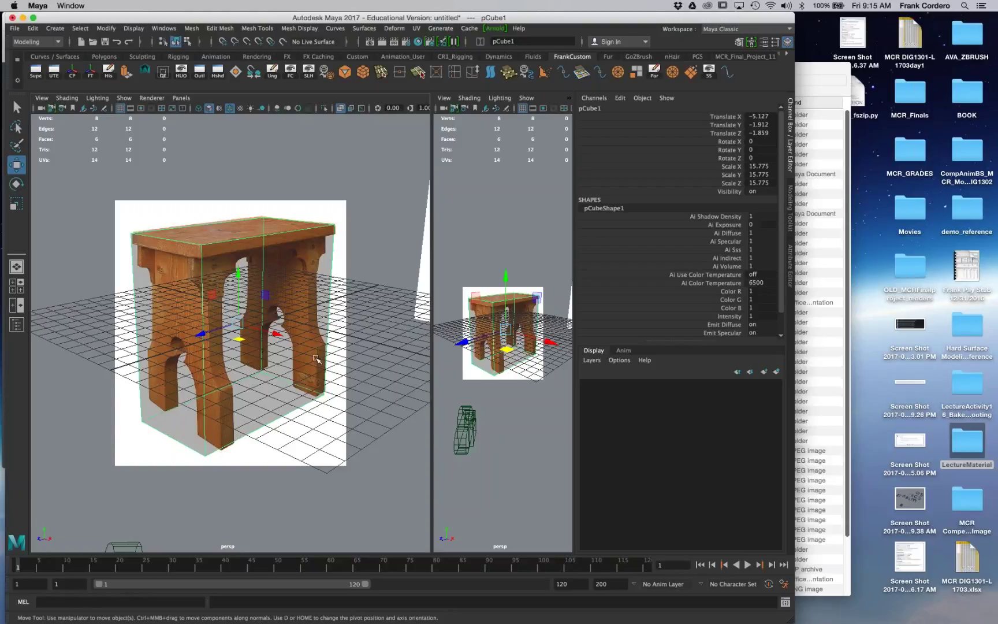
{"action": "middle_click_drag", "start_coordinate": [321, 376], "coordinate": [321, 375], "text": "alt"}
{"action": "right_click_drag", "start_coordinate": [276, 396], "coordinate": [274, 373], "text": "alt"}
{"action": "left_click_drag", "start_coordinate": [274, 373], "coordinate": [272, 392], "text": "alt"}
{"action": "middle_click_drag", "start_coordinate": [271, 392], "coordinate": [271, 391], "text": "alt"}
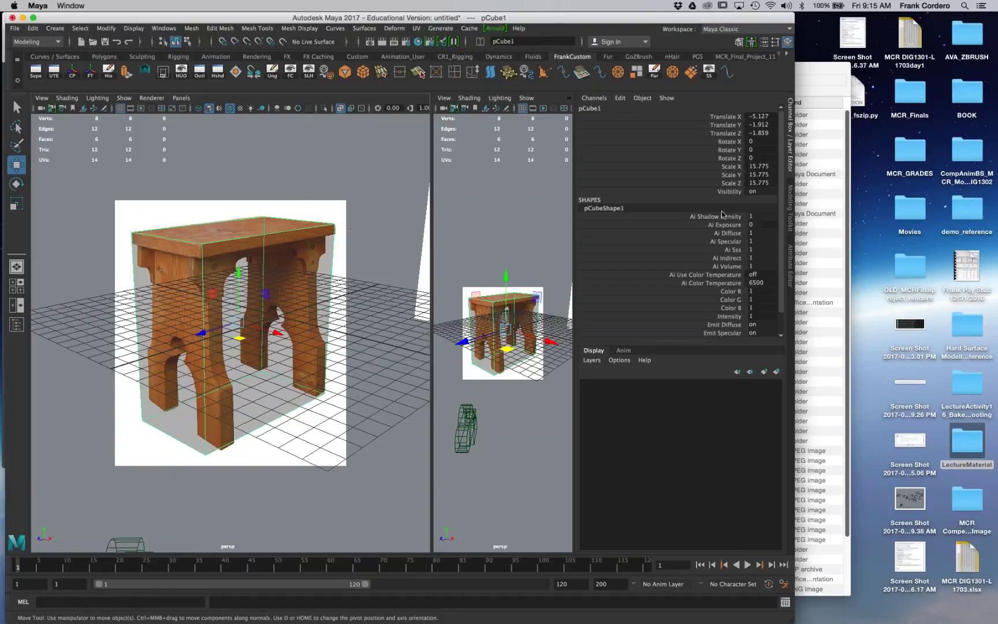
Step: Select the perspective camera and fine-tune its focal length to 47.99
{"action": "left_click", "coordinate": [41, 98]}
{"action": "left_click", "coordinate": [52, 108]}
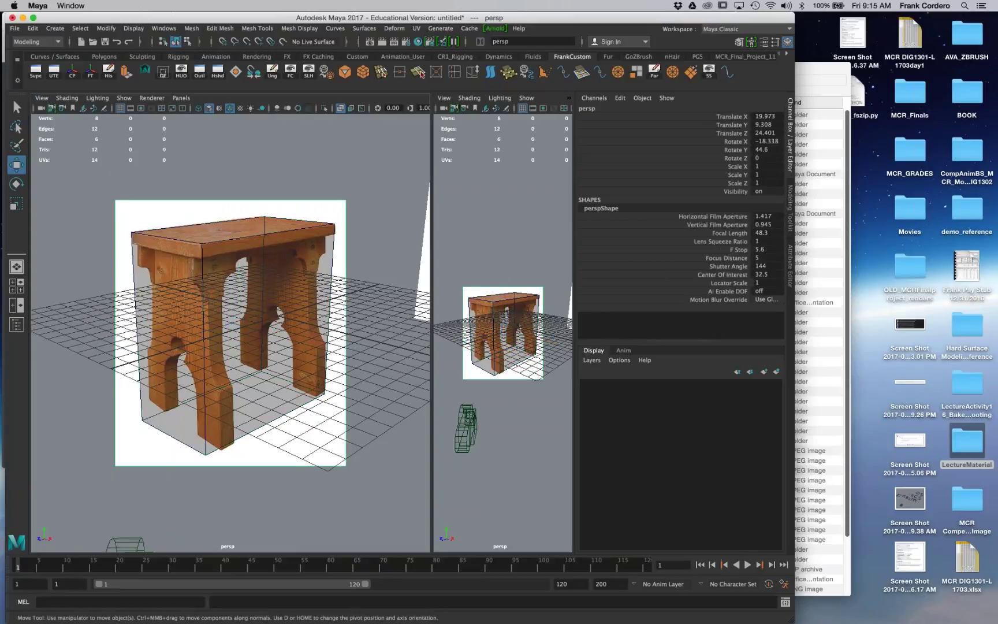
{"action": "left_click", "coordinate": [728, 234]}
{"action": "middle_click_drag", "start_coordinate": [400, 434], "coordinate": [379, 430]}
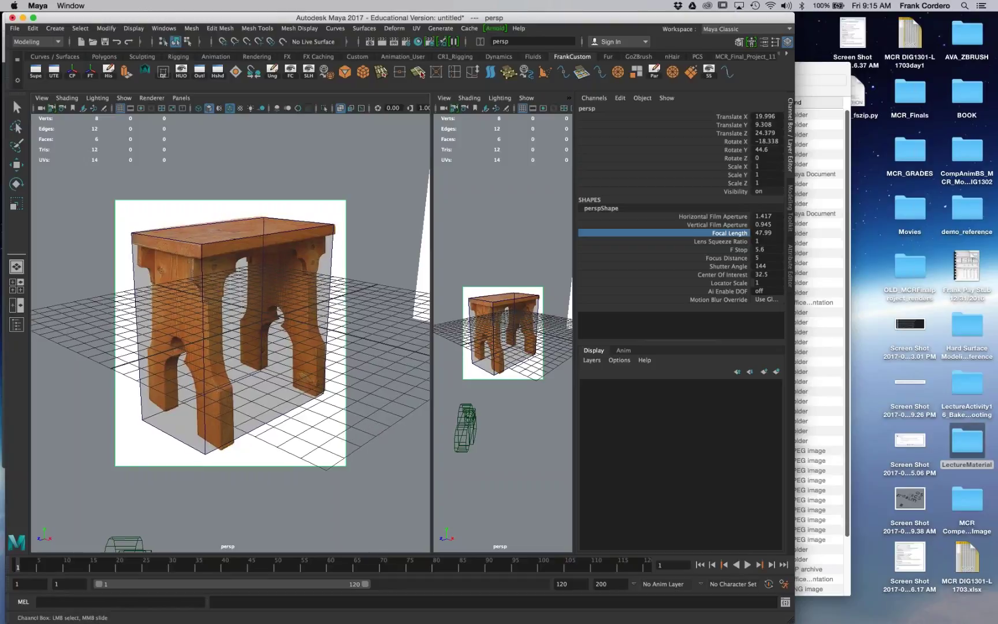
Step: Lock all of the perspective camera's translate, rotate, scale and visibility channels
{"action": "left_click", "coordinate": [42, 98]}
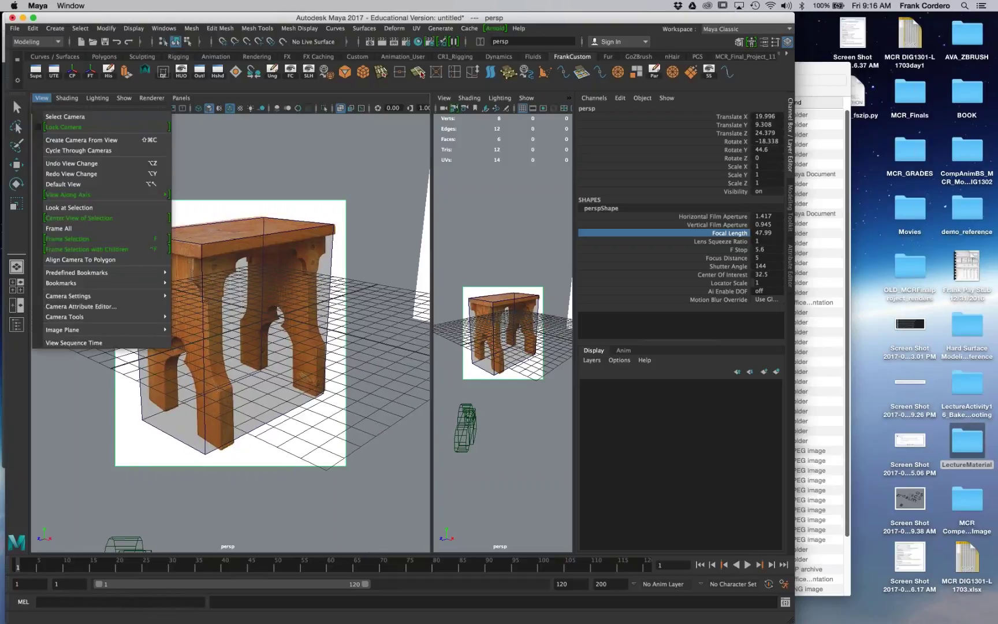
{"action": "left_click", "coordinate": [65, 116]}
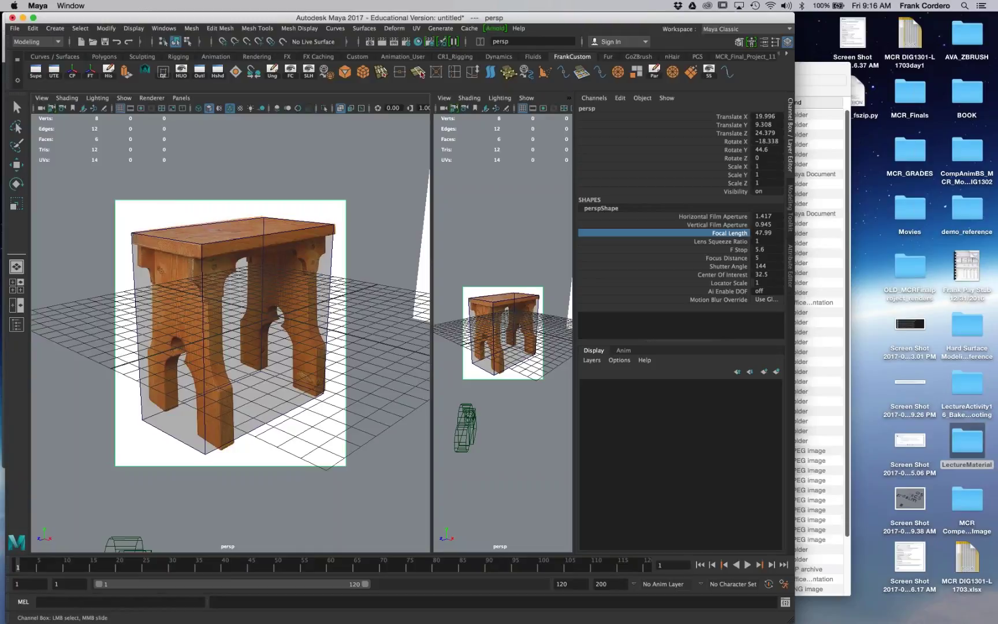
{"action": "left_click_drag", "start_coordinate": [741, 117], "coordinate": [743, 191]}
{"action": "right_click", "coordinate": [743, 193]}
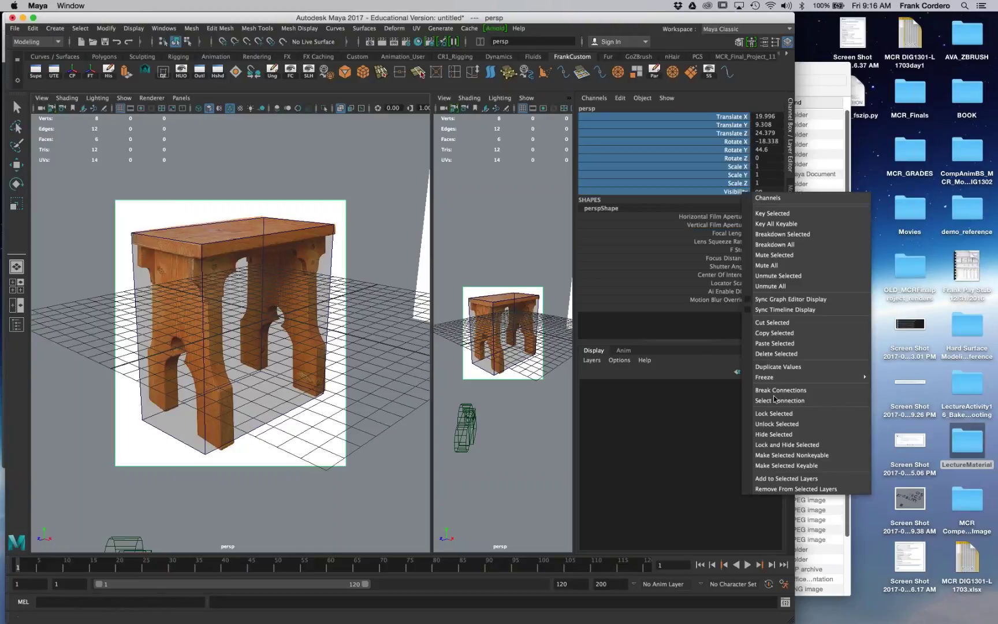
{"action": "left_click", "coordinate": [774, 413]}
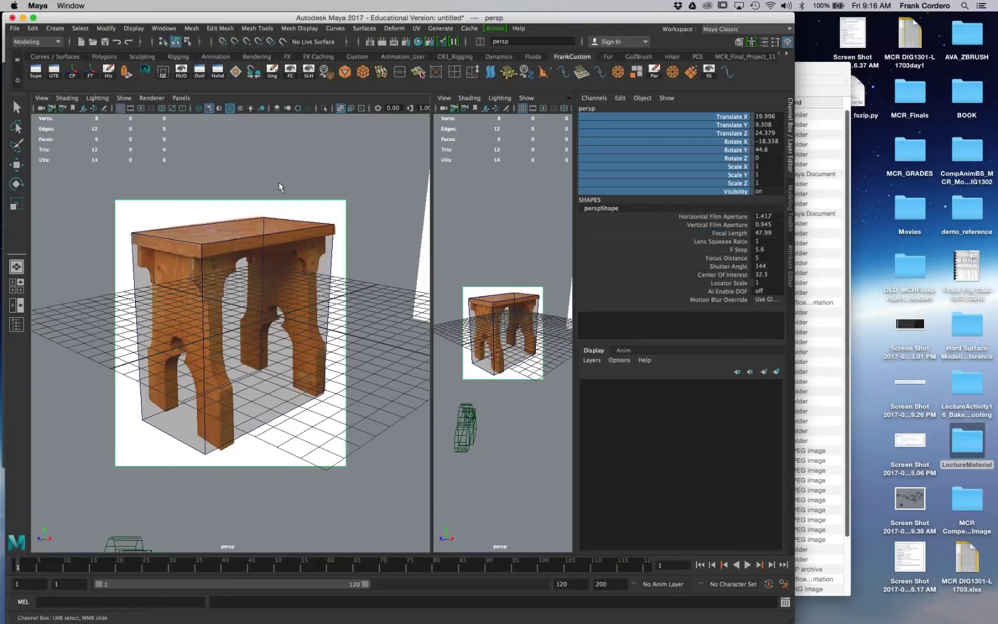
Step: Maximize the perspective view that shows the aligned cube and reference image
{"action": "left_click", "coordinate": [188, 99]}
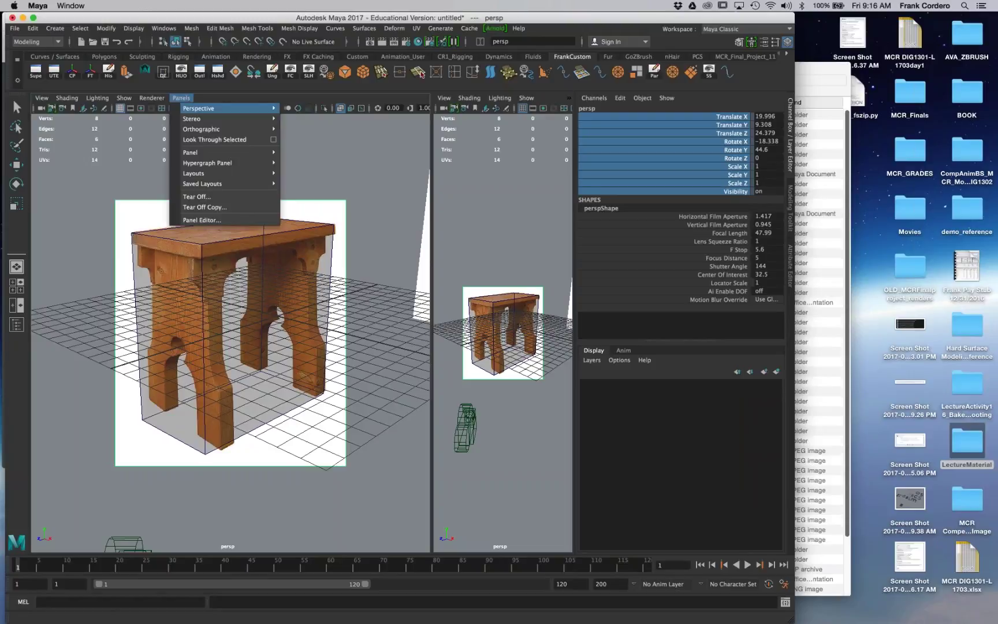
{"action": "mouse_move", "coordinate": [254, 108]}
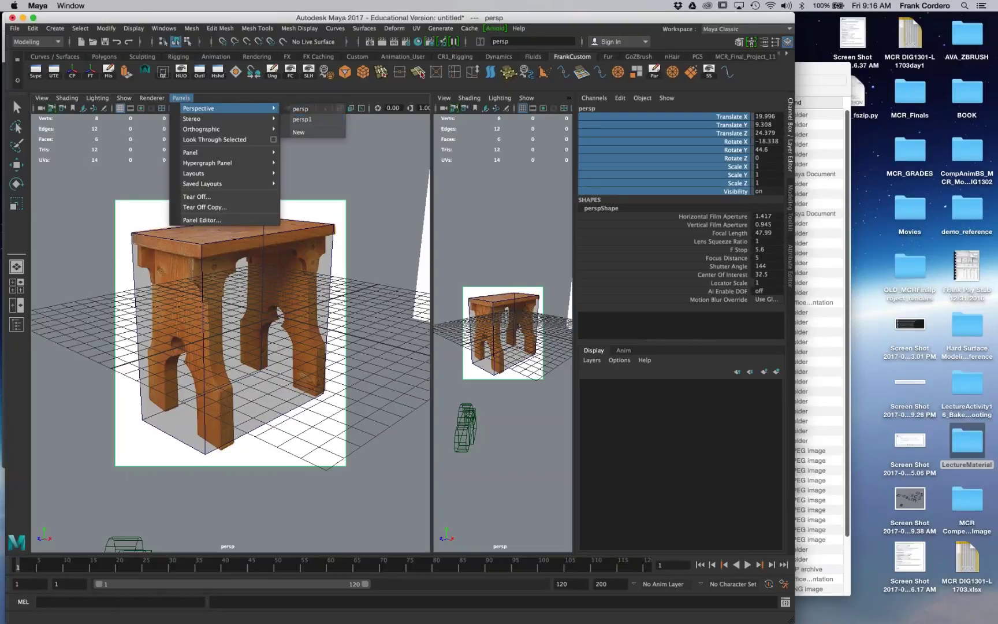
{"action": "left_click", "coordinate": [576, 178]}
{"action": "key", "text": "space"}
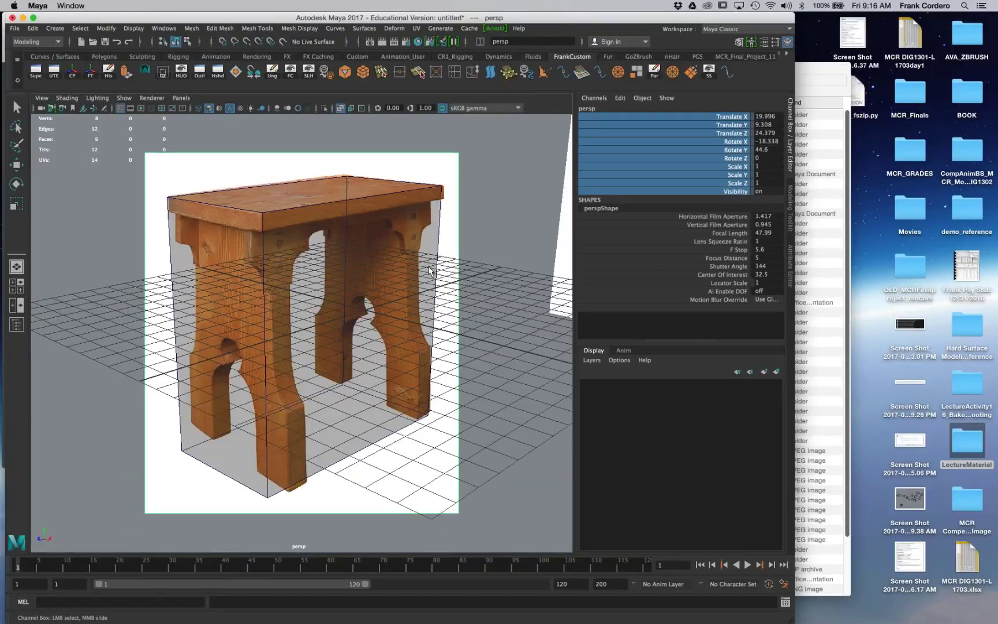
{"action": "key", "text": "space"}
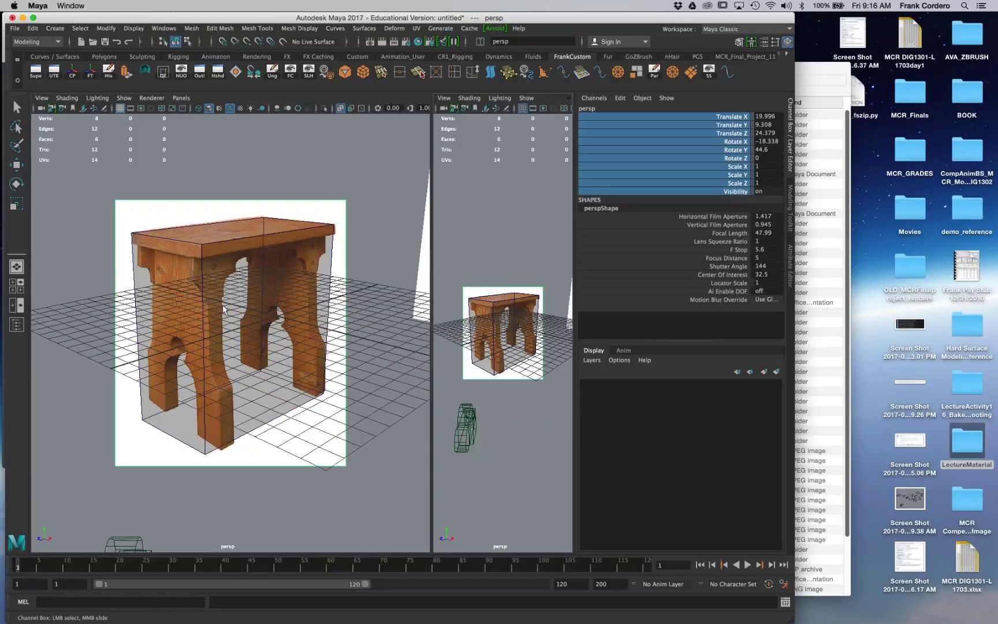
{"action": "key", "text": "space"}
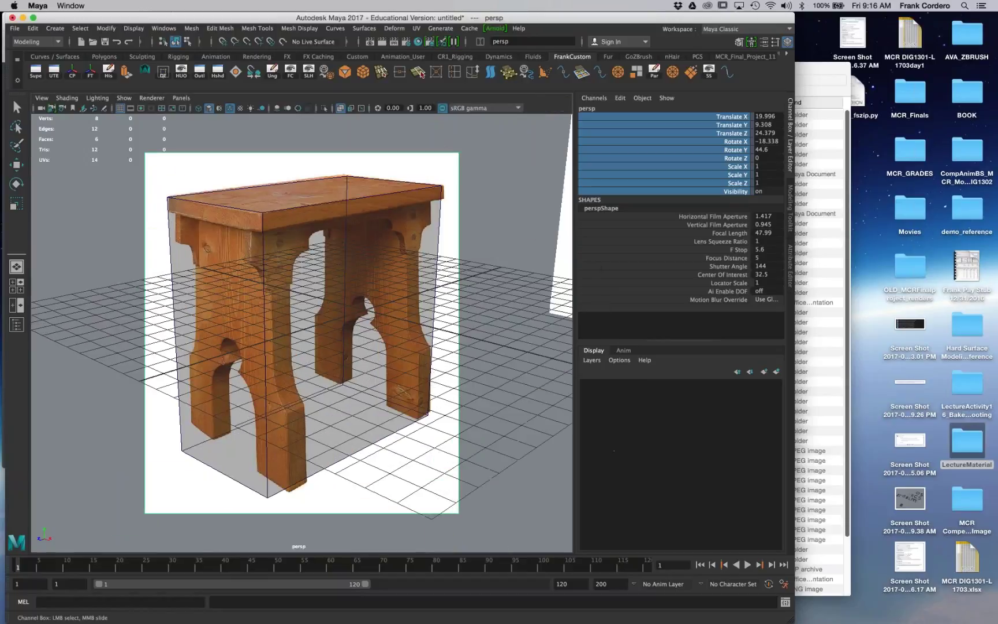
Step: Insert a horizontal edge loop around the cube at the underside of the tabletop with the Insert Edge Loop tool
{"action": "left_click", "coordinate": [342, 230]}
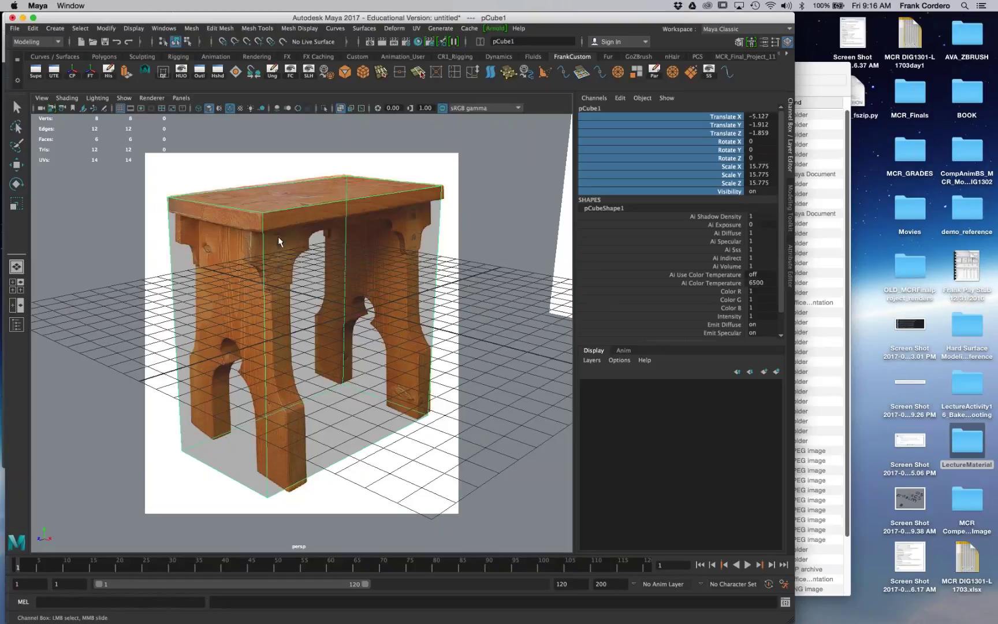
{"action": "right_click_drag", "start_coordinate": [313, 221], "coordinate": [250, 236], "text": "shift"}
{"action": "right_click_drag", "start_coordinate": [300, 221], "coordinate": [270, 228], "text": "shift"}
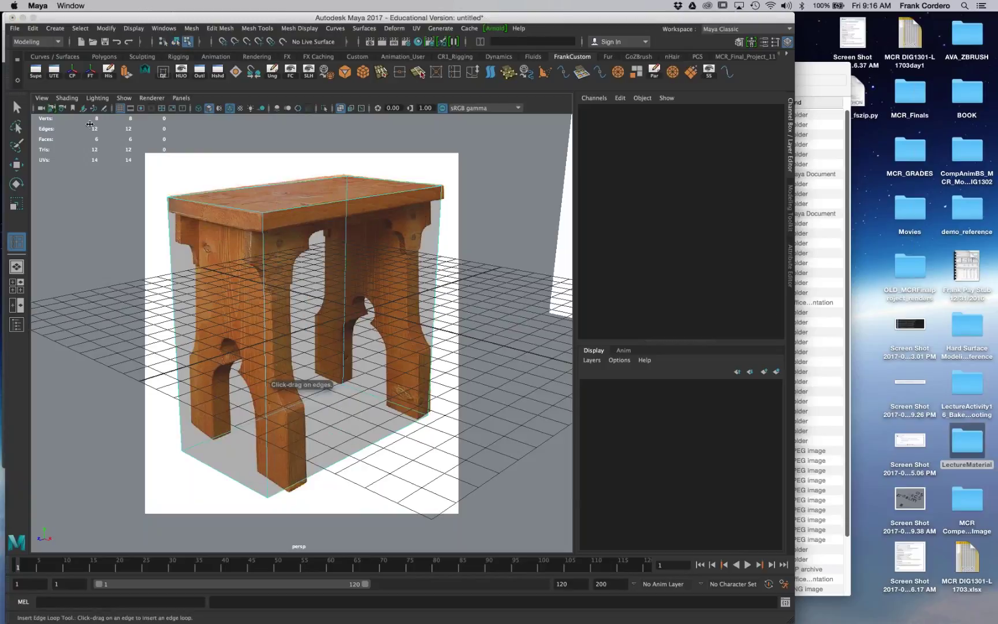
{"action": "key", "text": "q"}
{"action": "right_click_drag", "start_coordinate": [312, 229], "coordinate": [362, 215]}
{"action": "mouse_move", "coordinate": [263, 233]}
{"action": "right_mouse_down", "text": "shift"}
{"action": "mouse_move", "coordinate": [257, 249]}
{"action": "mouse_move", "coordinate": [262, 233]}
{"action": "right_mouse_up", "text": "shift"}
{"action": "left_click_drag", "start_coordinate": [263, 232], "coordinate": [265, 229]}
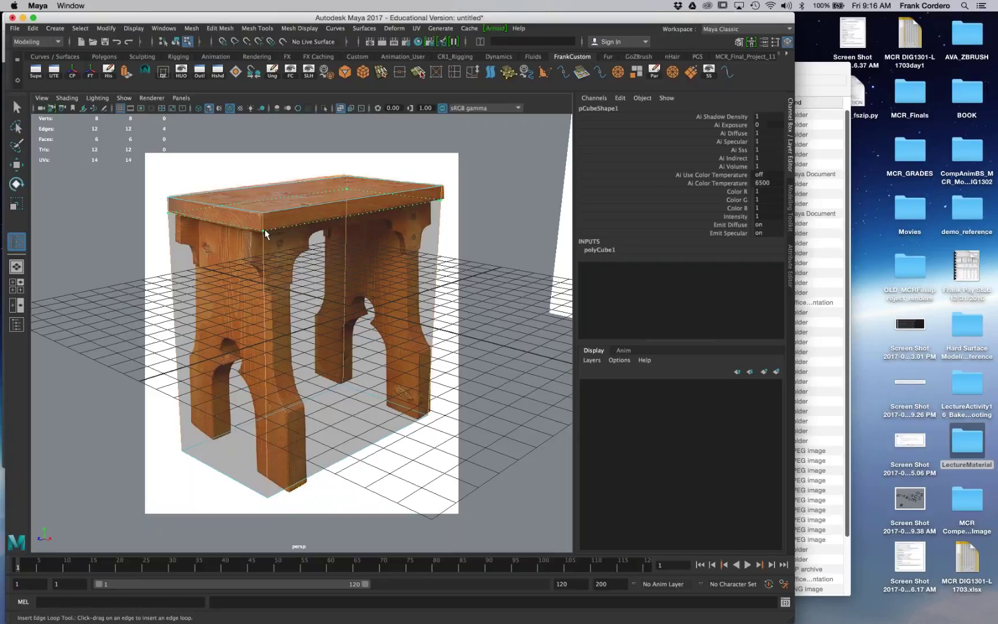
{"action": "left_click_drag", "start_coordinate": [265, 229], "coordinate": [264, 230]}
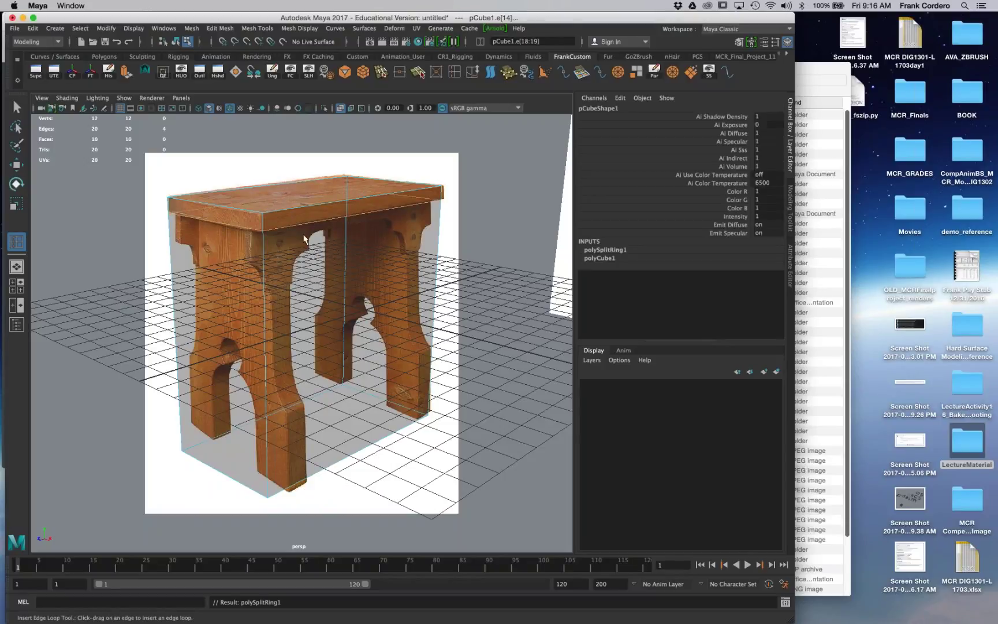
Step: Select the top face of the cube and duplicate it as a separate surface
{"action": "left_click", "coordinate": [16, 107]}
{"action": "right_click_drag", "start_coordinate": [311, 195], "coordinate": [312, 225]}
{"action": "left_click", "coordinate": [312, 191]}
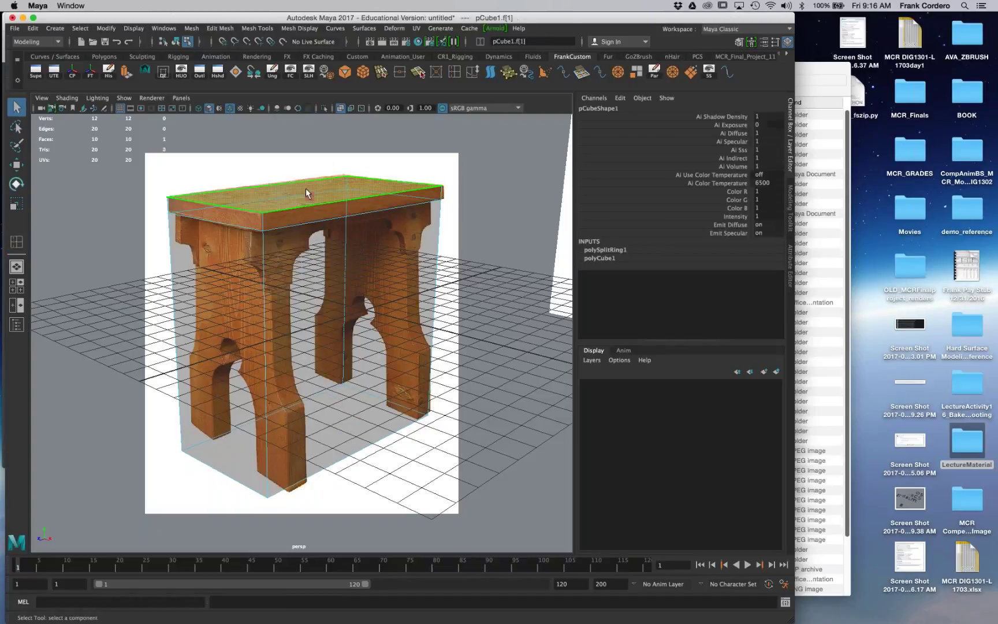
{"action": "right_click", "coordinate": [307, 188], "text": "shift"}
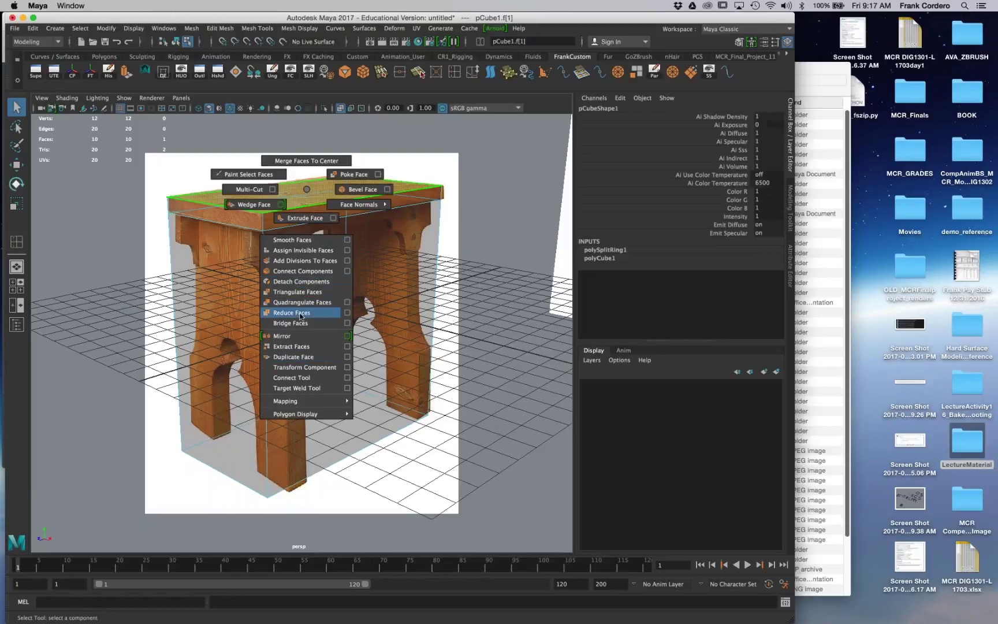
{"action": "left_click", "coordinate": [296, 356]}
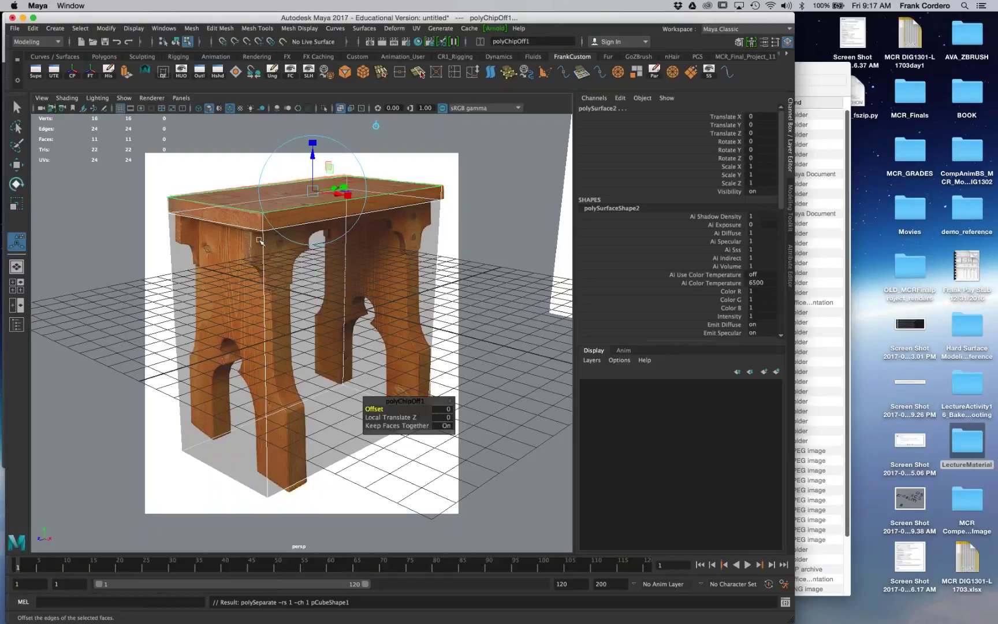
Step: Extrude the duplicated top surface downward with a Local Translate Z of about -0.73 to form the tabletop slab
{"action": "right_click_drag", "start_coordinate": [260, 240], "coordinate": [319, 230]}
{"action": "left_click", "coordinate": [479, 436]}
{"action": "left_click", "coordinate": [333, 184]}
{"action": "right_click_drag", "start_coordinate": [334, 185], "coordinate": [286, 167]}
{"action": "left_click", "coordinate": [290, 196]}
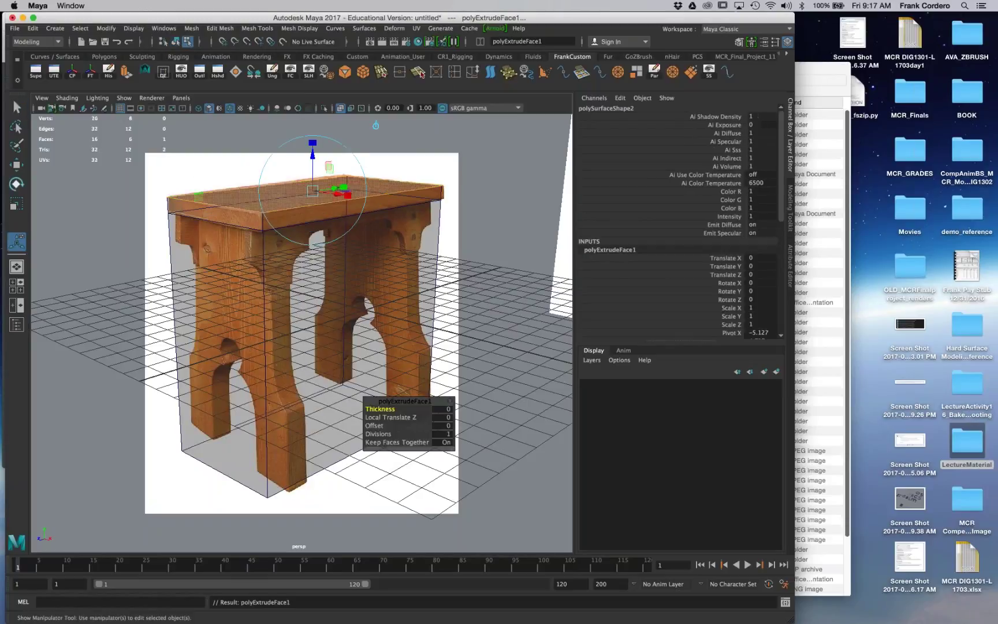
{"action": "left_click_drag", "start_coordinate": [311, 157], "coordinate": [312, 165]}
{"action": "left_click_drag", "start_coordinate": [312, 168], "coordinate": [313, 173]}
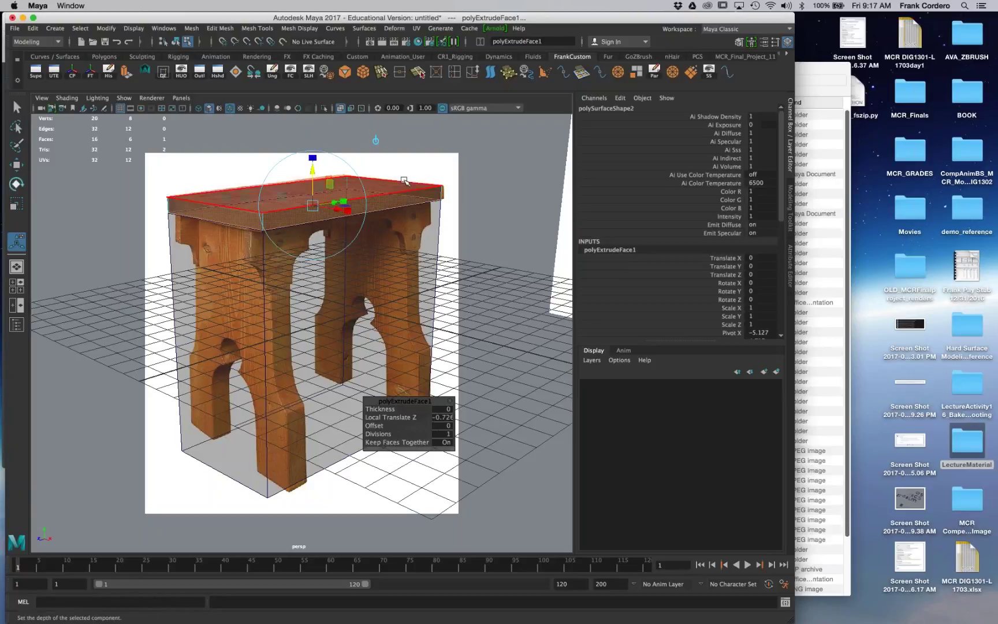
{"action": "right_click_drag", "start_coordinate": [404, 182], "coordinate": [349, 182]}
{"action": "left_click_drag", "start_coordinate": [320, 166], "coordinate": [452, 214]}
{"action": "key", "text": "w"}
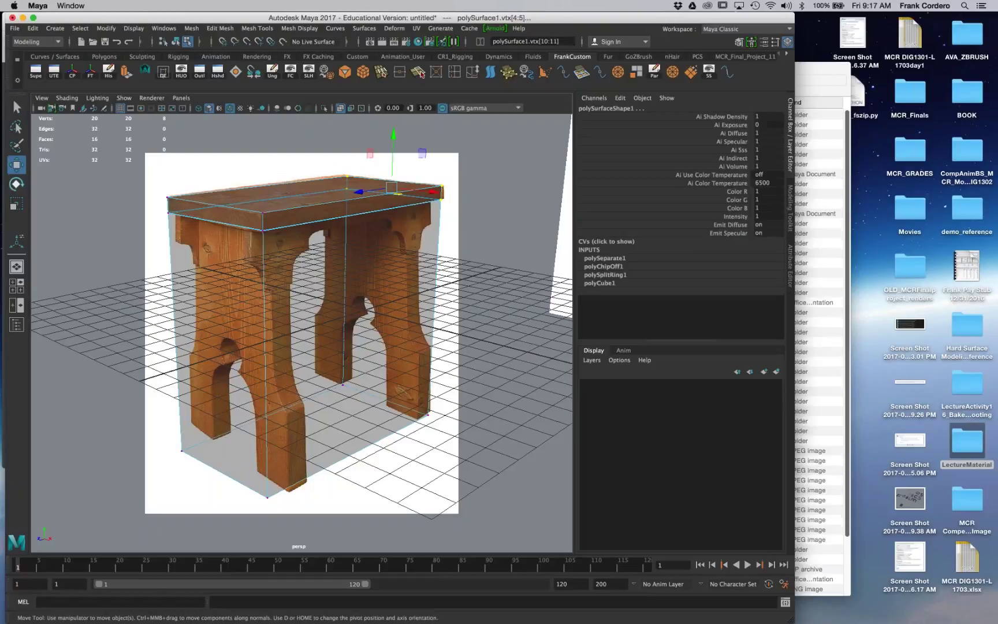
{"action": "left_click_drag", "start_coordinate": [359, 191], "coordinate": [392, 227]}
{"action": "right_click_drag", "start_coordinate": [392, 227], "coordinate": [410, 214]}
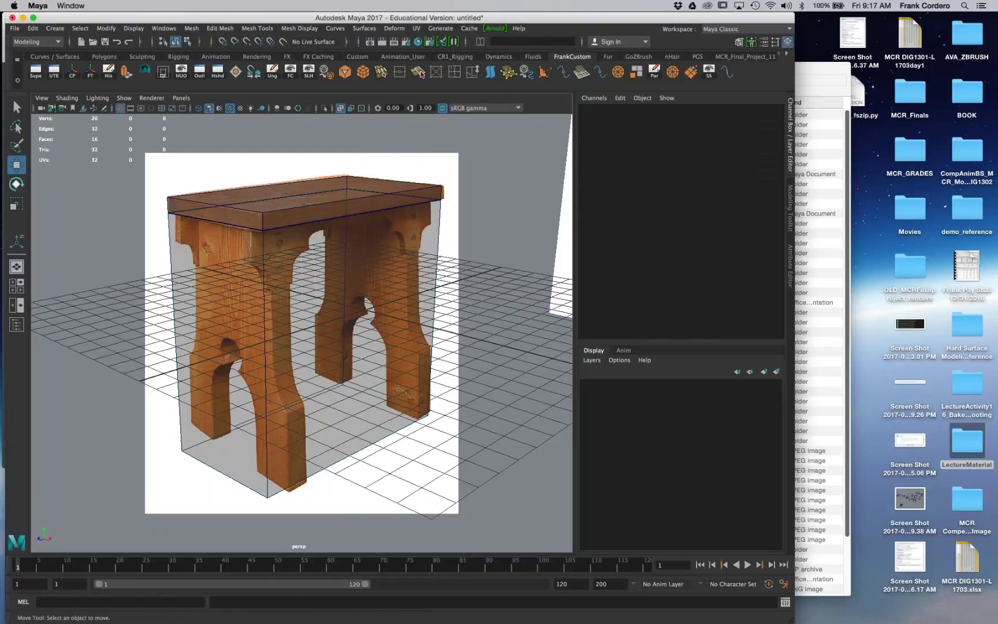
Step: Hide the original cube to inspect the tabletop slab on its own, and show the cube again
{"action": "key", "text": "space"}
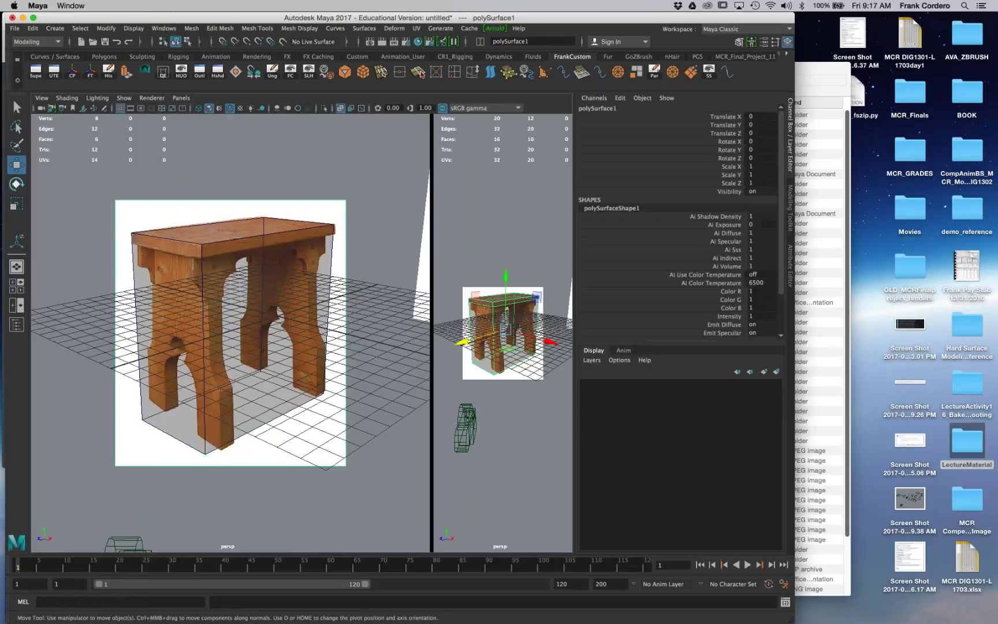
{"action": "key", "text": "space"}
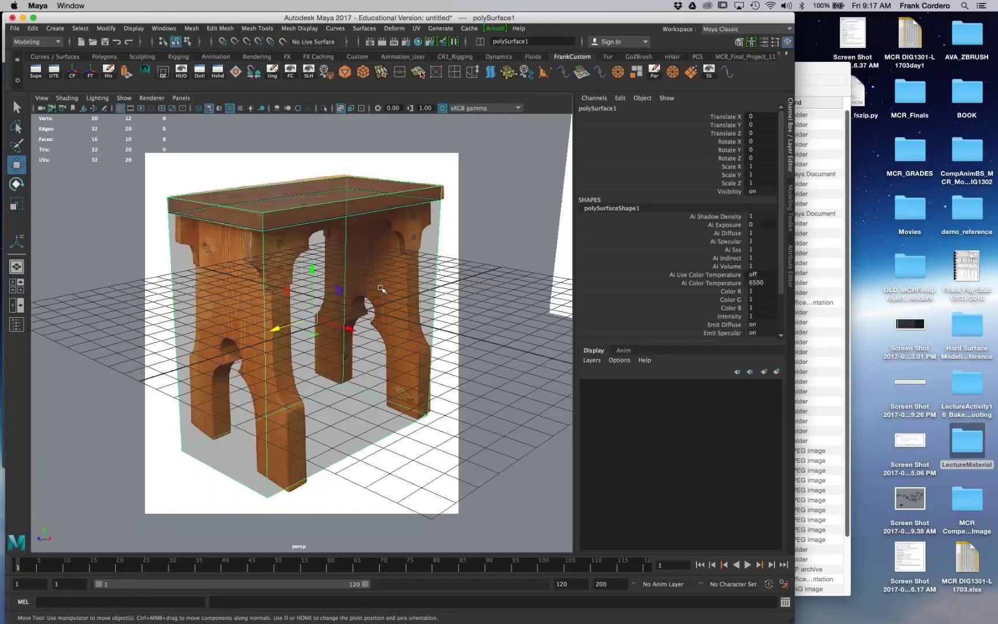
{"action": "key", "text": "ctrl+h"}
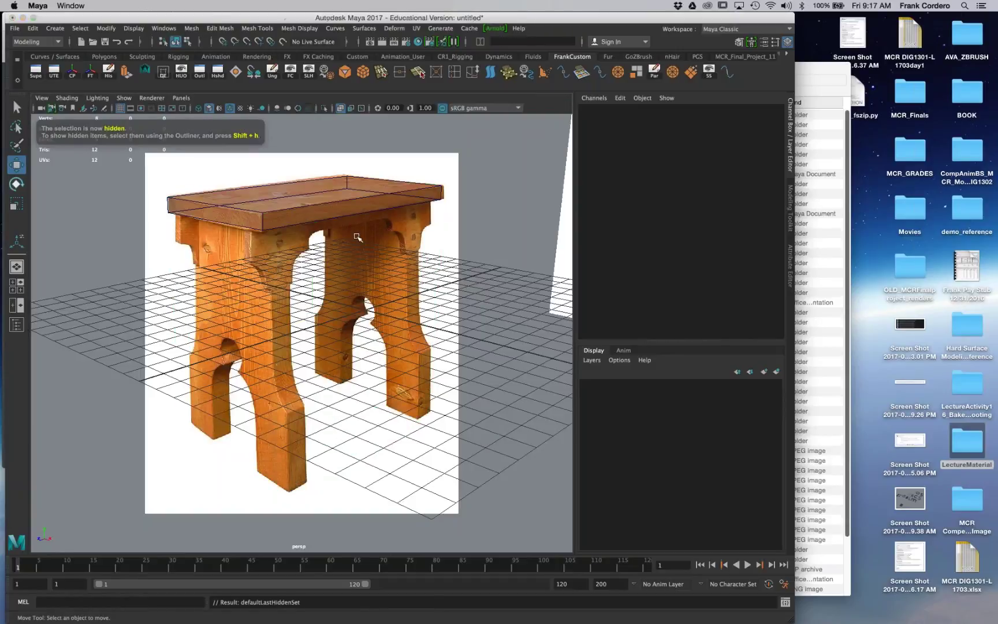
{"action": "left_click", "coordinate": [370, 205]}
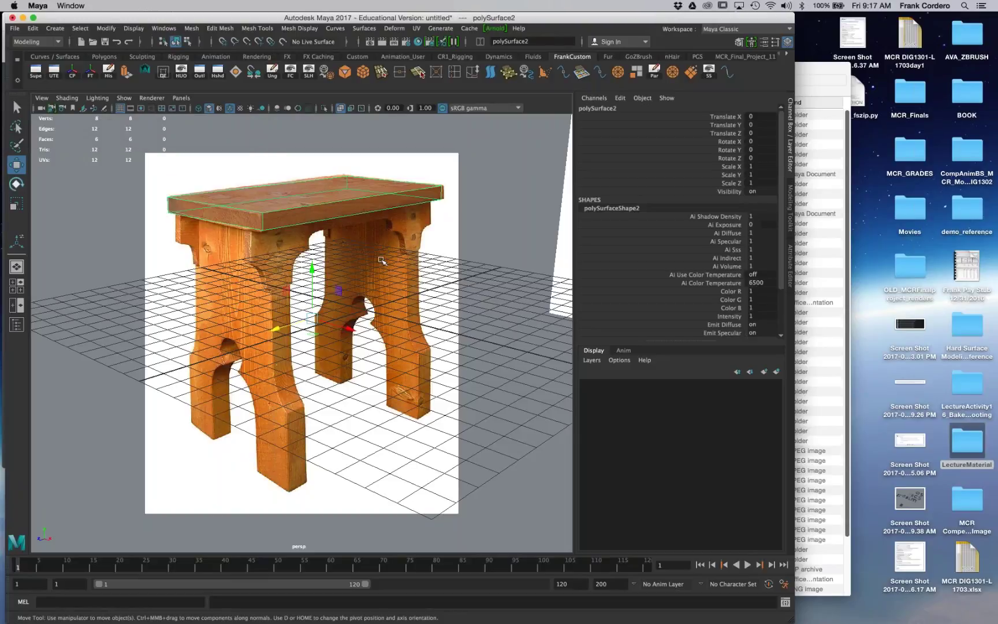
{"action": "key", "text": "ctrl+shift+h"}
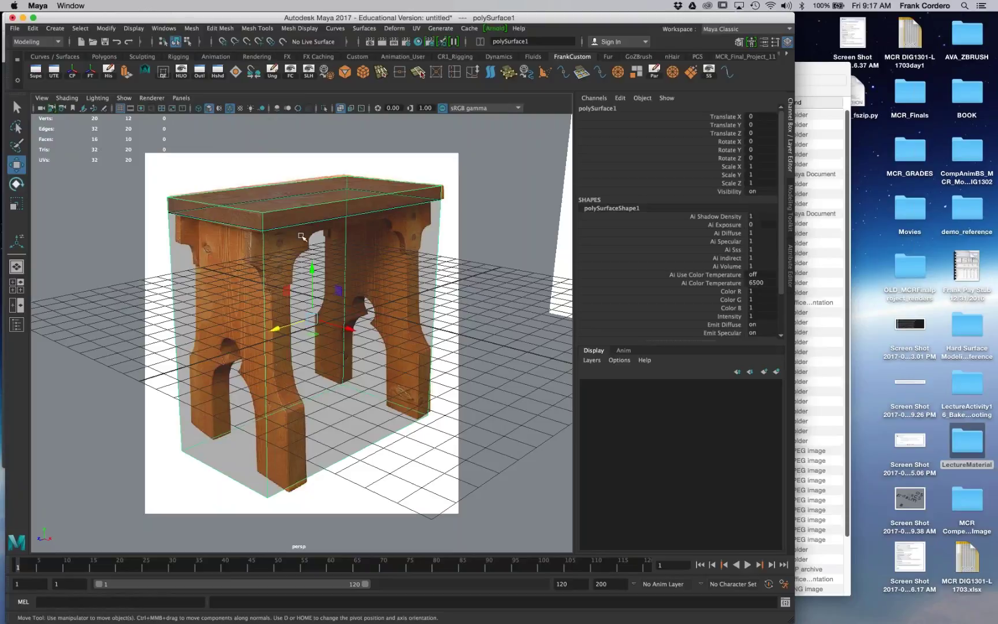
Step: Try placing vertical edge loops on the cube's narrow end with the Insert Edge Loop tool, and undo them
{"action": "right_click_drag", "start_coordinate": [308, 236], "coordinate": [238, 247], "text": "shift"}
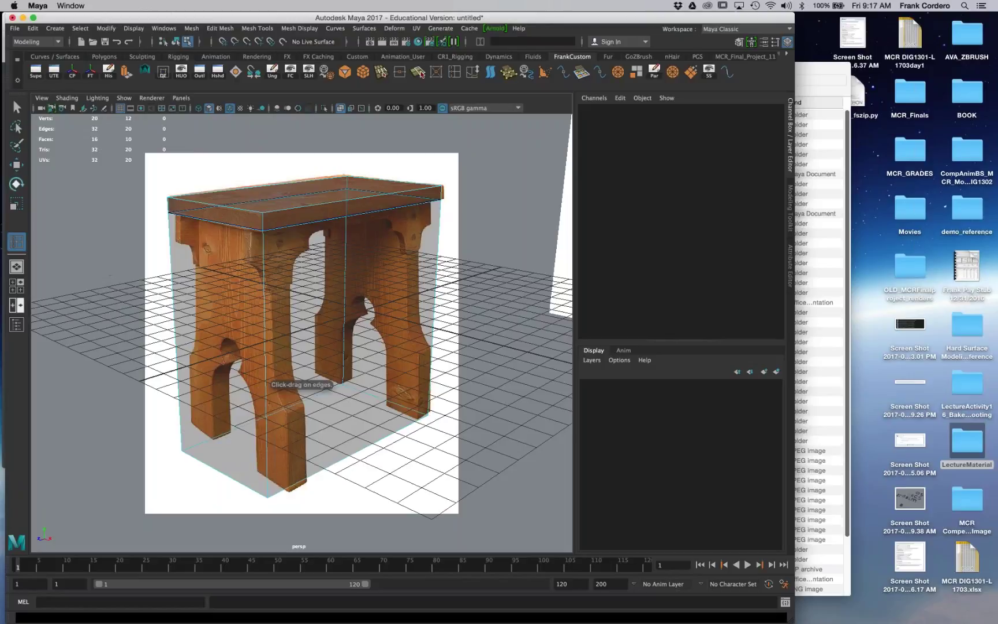
{"action": "left_click_drag", "start_coordinate": [241, 491], "coordinate": [258, 492]}
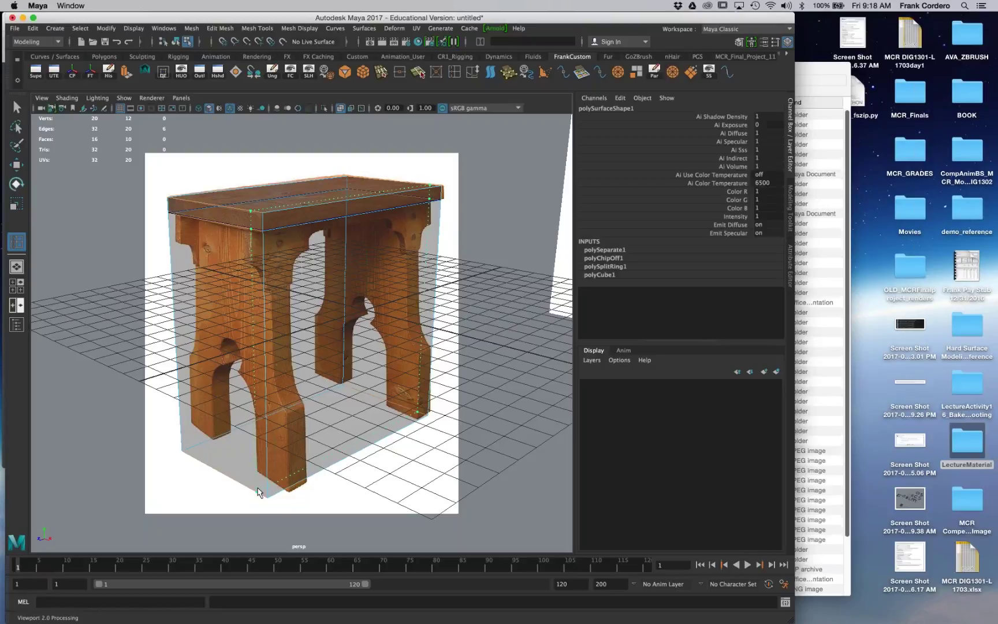
{"action": "left_click_drag", "start_coordinate": [257, 492], "coordinate": [257, 492]}
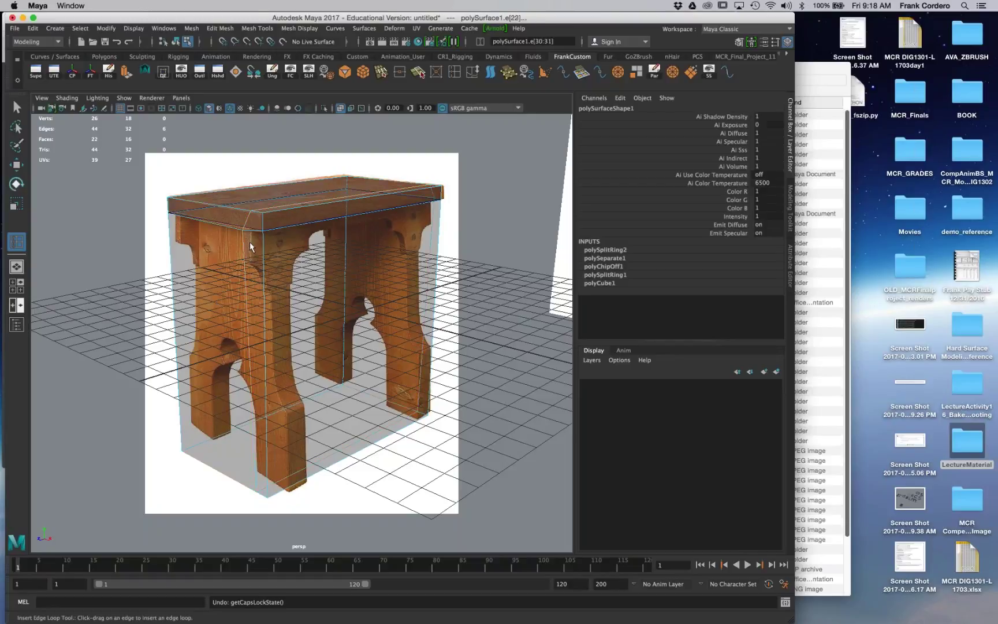
{"action": "left_click_drag", "start_coordinate": [252, 230], "coordinate": [252, 234]}
{"action": "left_click_drag", "start_coordinate": [181, 219], "coordinate": [186, 220]}
{"action": "key", "text": "ctrl+z"}
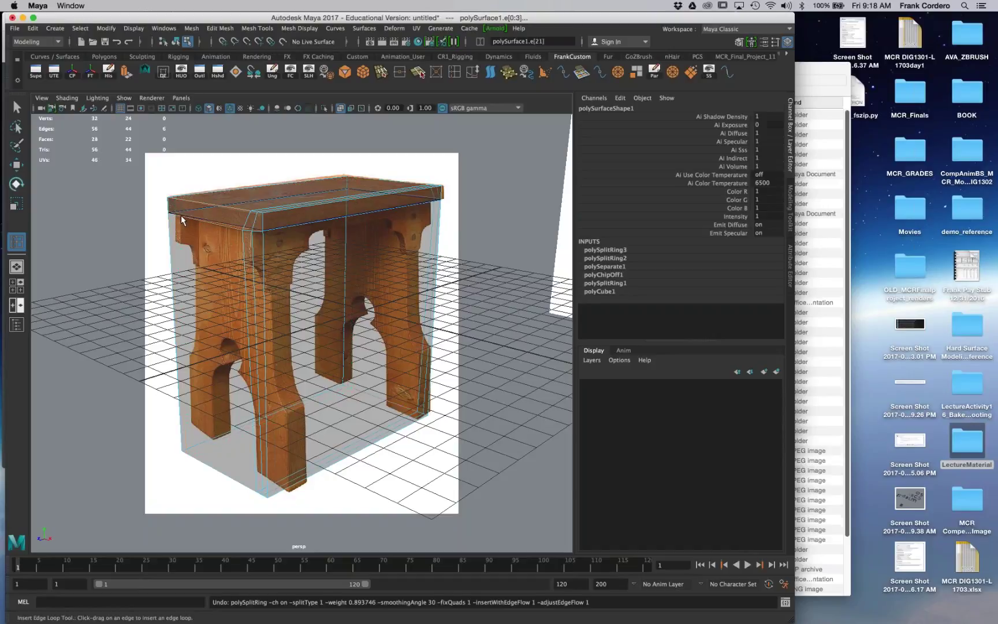
{"action": "key", "text": "ctrl+z"}
{"action": "key", "text": "ctrl+z"}
{"action": "key", "text": "ctrl+z"}
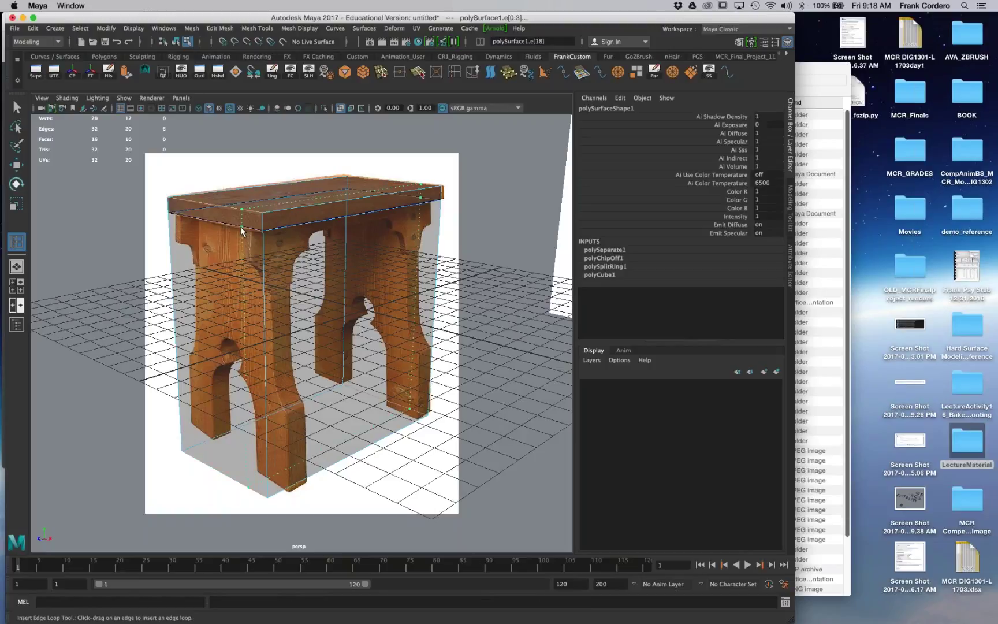
Step: Insert four vertical edge loops across the cube's narrow end and one on its long side, matching the leg panel in the reference
{"action": "left_click", "coordinate": [249, 231]}
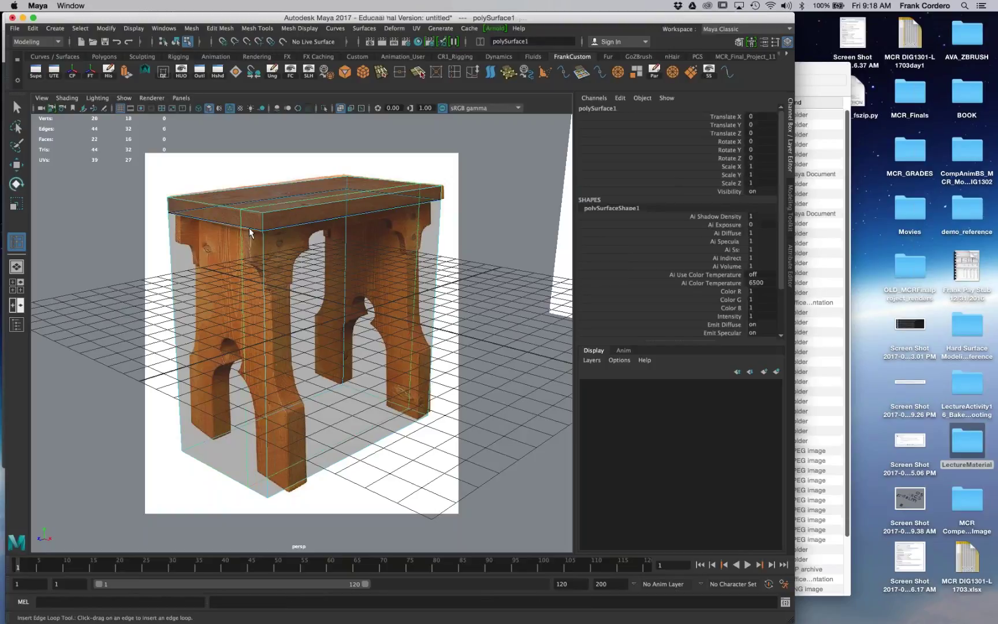
{"action": "left_click", "coordinate": [250, 243]}
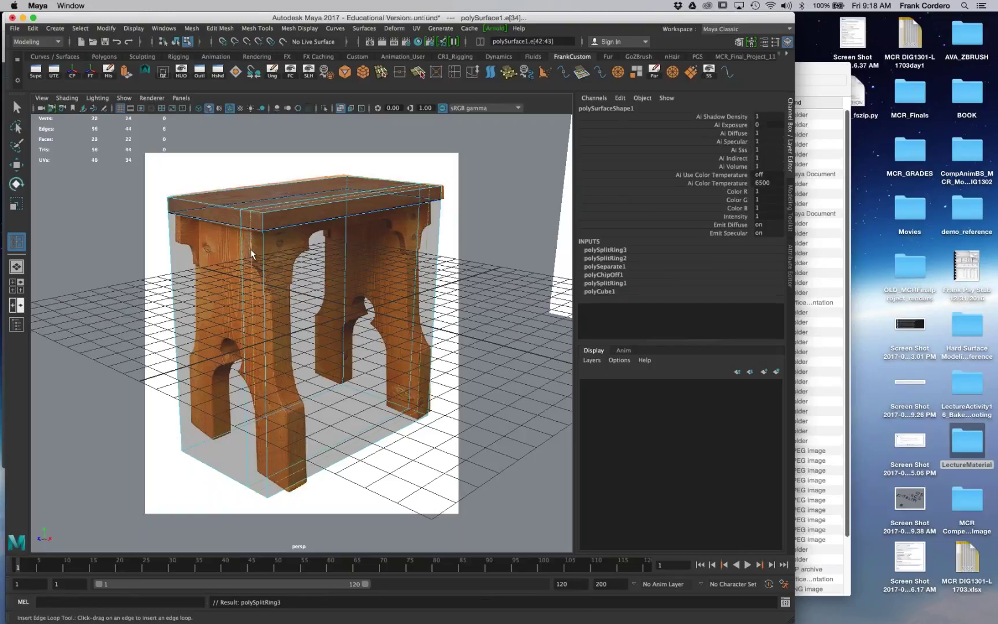
{"action": "left_click_drag", "start_coordinate": [184, 220], "coordinate": [176, 217]}
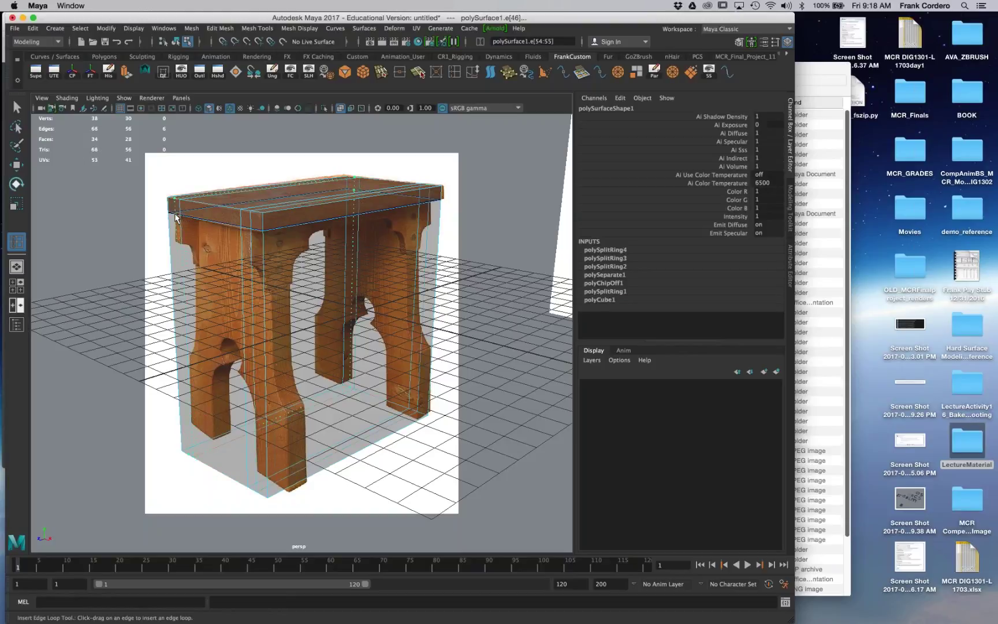
{"action": "left_click", "coordinate": [317, 340]}
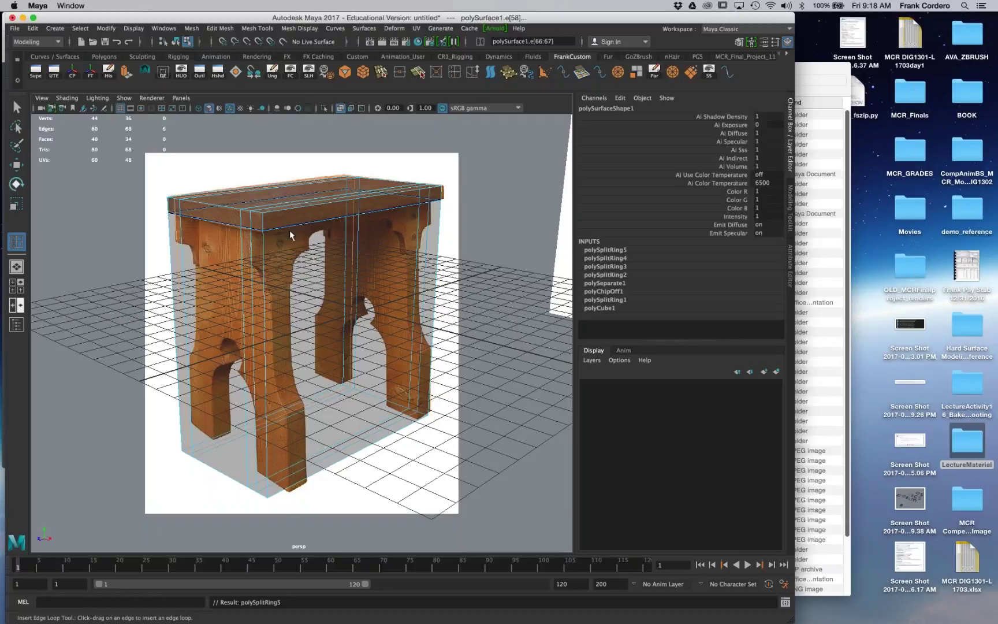
{"action": "left_click_drag", "start_coordinate": [289, 227], "coordinate": [289, 228]}
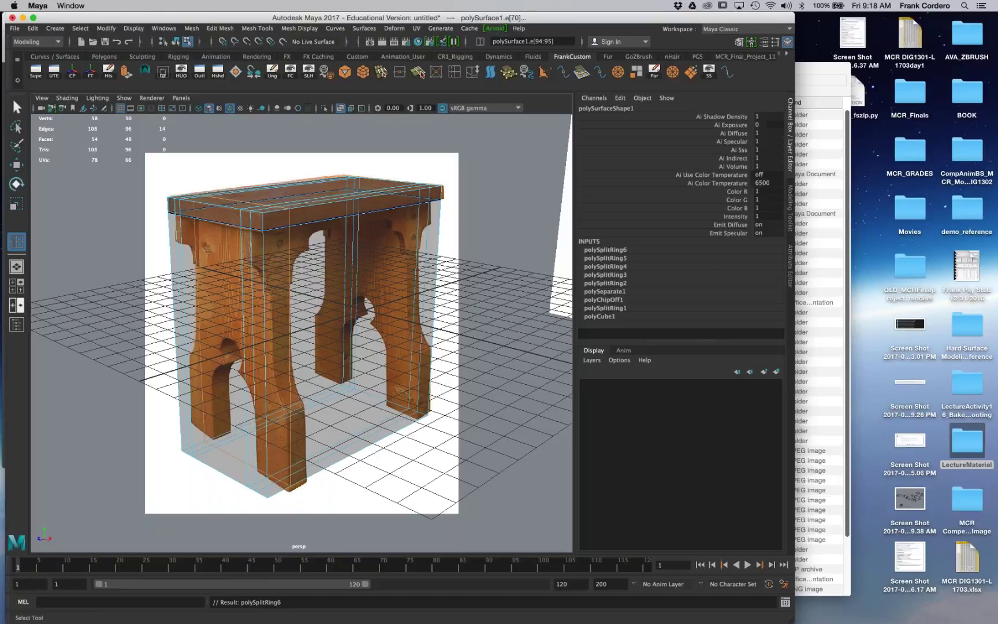
{"action": "key", "text": "q"}
{"action": "right_click_drag", "start_coordinate": [223, 241], "coordinate": [283, 226]}
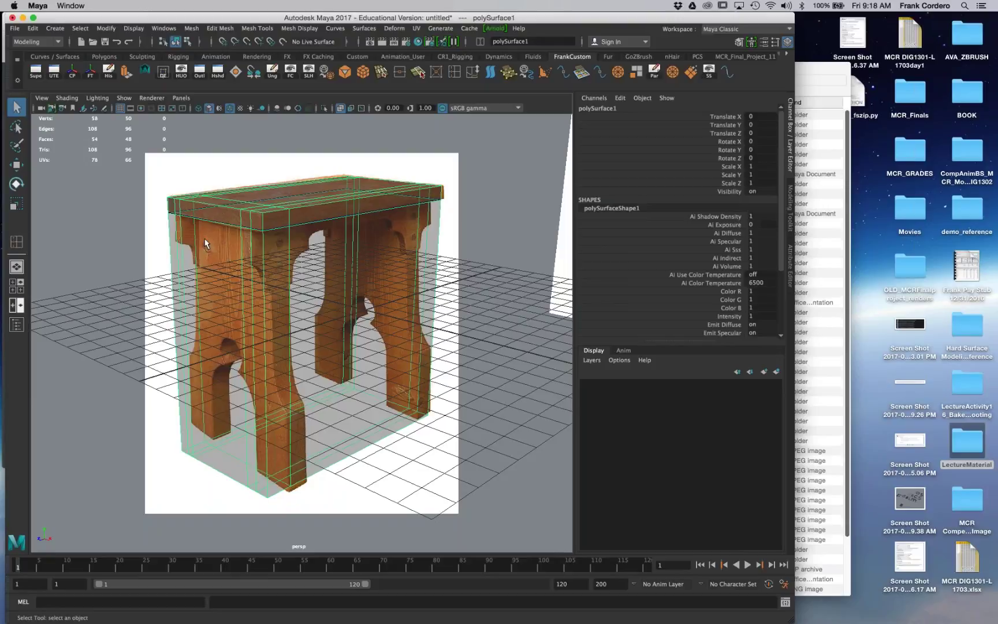
Step: Select the wide centre face and its two adjoining strips on the cube's narrow end and duplicate them as a separate panel
{"action": "right_click_drag", "start_coordinate": [205, 239], "coordinate": [207, 264]}
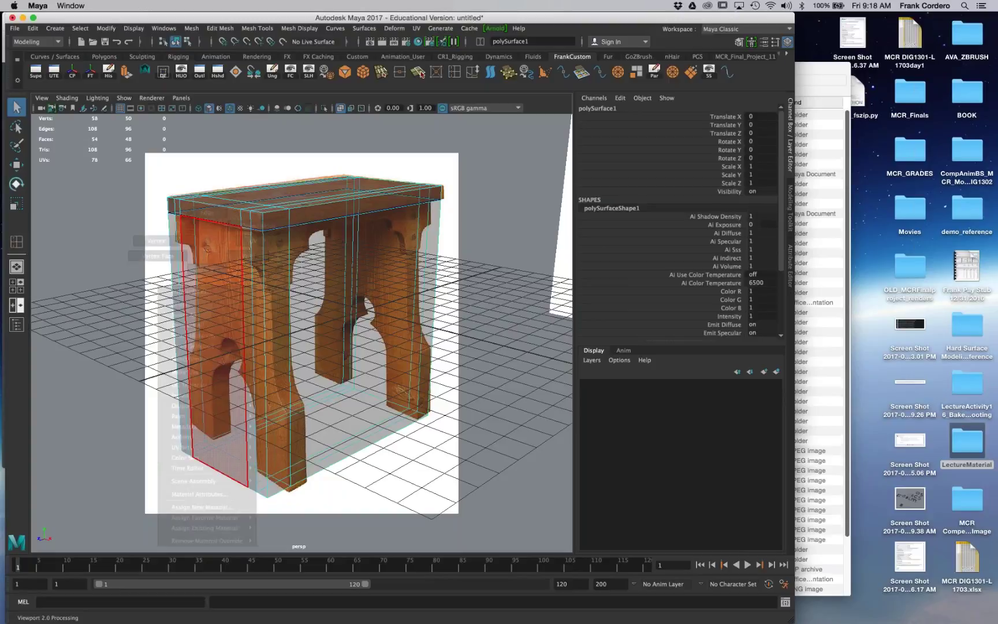
{"action": "left_click", "coordinate": [213, 238]}
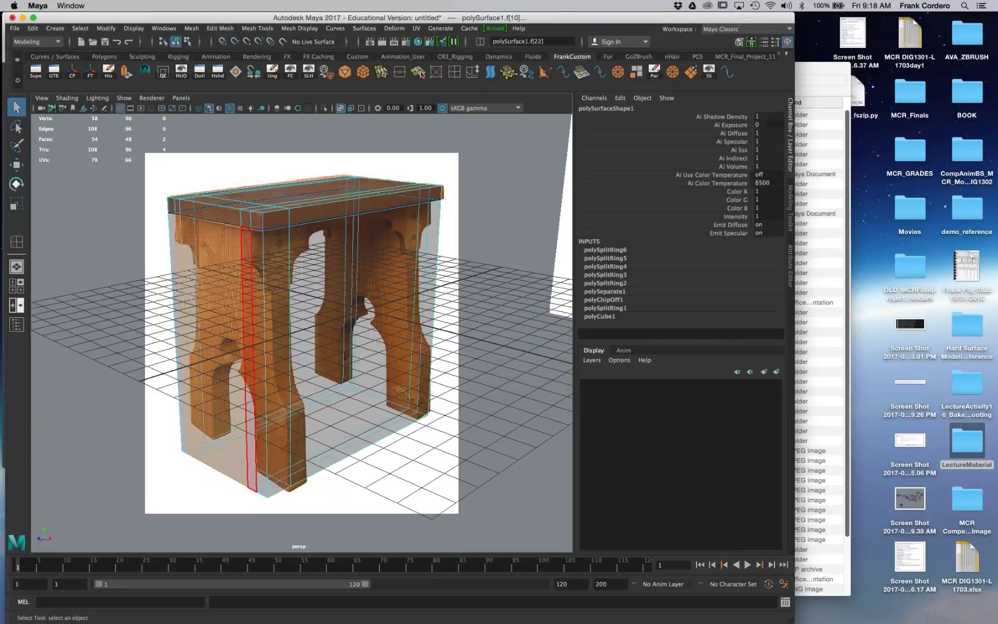
{"action": "left_click", "coordinate": [248, 300], "text": "shift"}
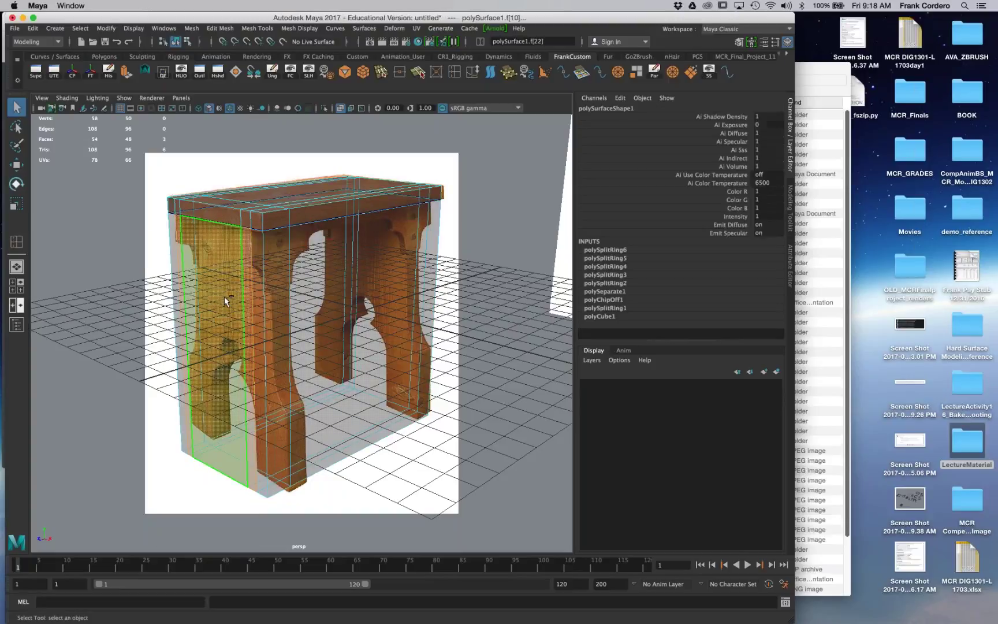
{"action": "right_click_drag", "start_coordinate": [223, 296], "coordinate": [225, 297], "text": "shift"}
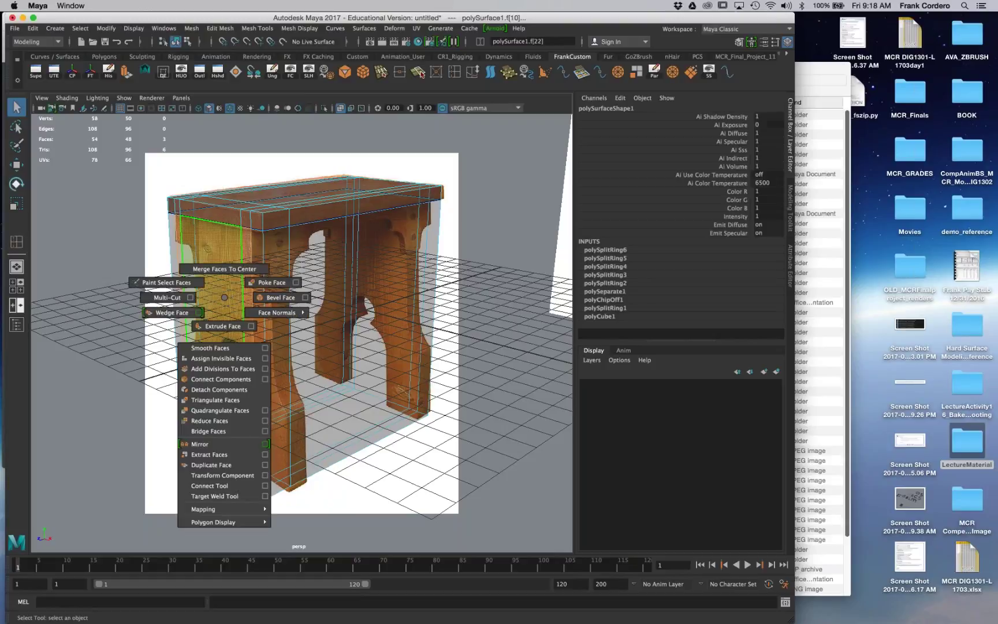
{"action": "left_click", "coordinate": [216, 465]}
{"action": "left_click", "coordinate": [368, 455]}
Step: Select the original cube body in object mode and hide it
{"action": "right_click_drag", "start_coordinate": [278, 202], "coordinate": [325, 187]}
{"action": "left_click", "coordinate": [317, 200]}
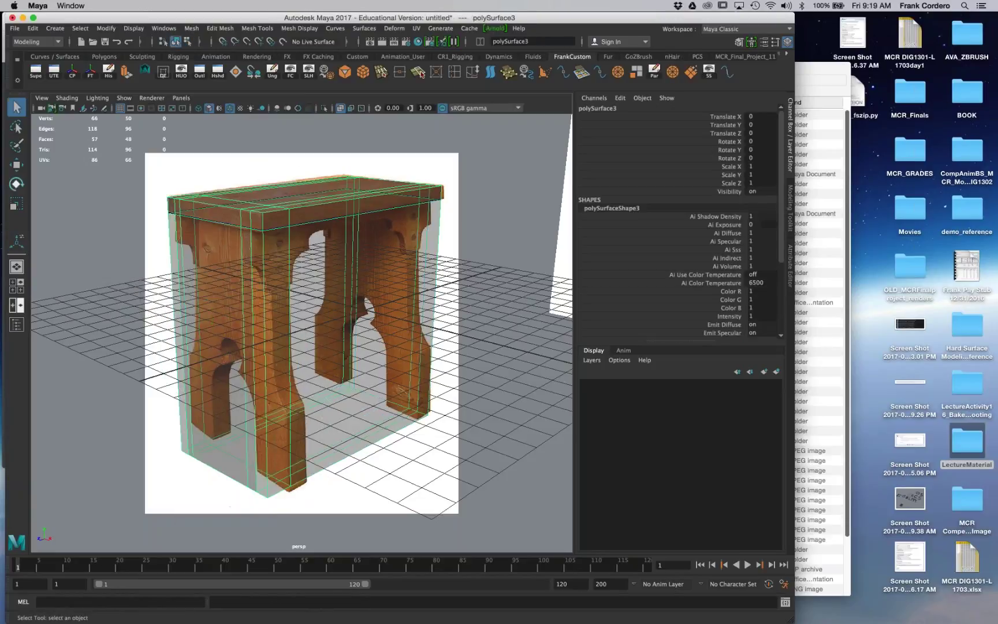
{"action": "key", "text": "ctrl+h"}
Step: Delete the two inner vertical edges of the duplicated leg panel so it is a single face
{"action": "left_click", "coordinate": [200, 249]}
{"action": "right_click_drag", "start_coordinate": [201, 249], "coordinate": [190, 188]}
{"action": "left_click", "coordinate": [245, 278]}
{"action": "left_click", "coordinate": [244, 347], "text": "shift"}
{"action": "mouse_move", "coordinate": [245, 263]}
{"action": "right_mouse_down", "text": "shift"}
{"action": "mouse_move", "coordinate": [194, 267]}
{"action": "mouse_move", "coordinate": [237, 268]}
{"action": "right_mouse_up", "text": "shift"}
Step: Move the leg panel inward along the Z axis to line up with the front leg in the reference image
{"action": "key", "text": "w"}
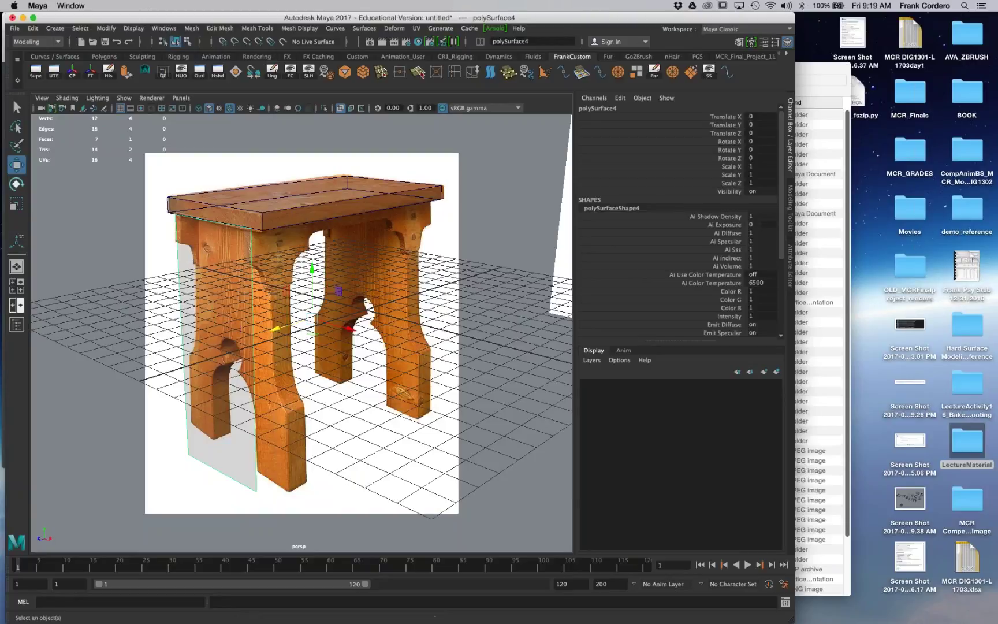
{"action": "middle_click_drag", "start_coordinate": [176, 368], "coordinate": [194, 368]}
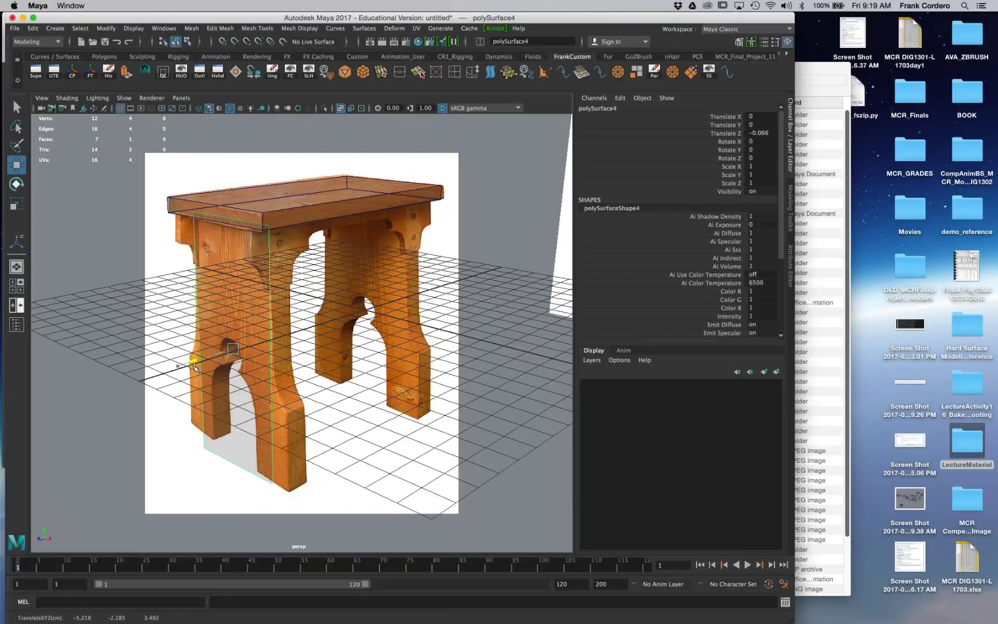
{"action": "middle_click_drag", "start_coordinate": [194, 368], "coordinate": [193, 368]}
Step: Insert two horizontal edge loops across the leg panel where the leg starts and finishes widening
{"action": "right_click_drag", "start_coordinate": [257, 277], "coordinate": [194, 277]}
{"action": "left_click", "coordinate": [271, 356]}
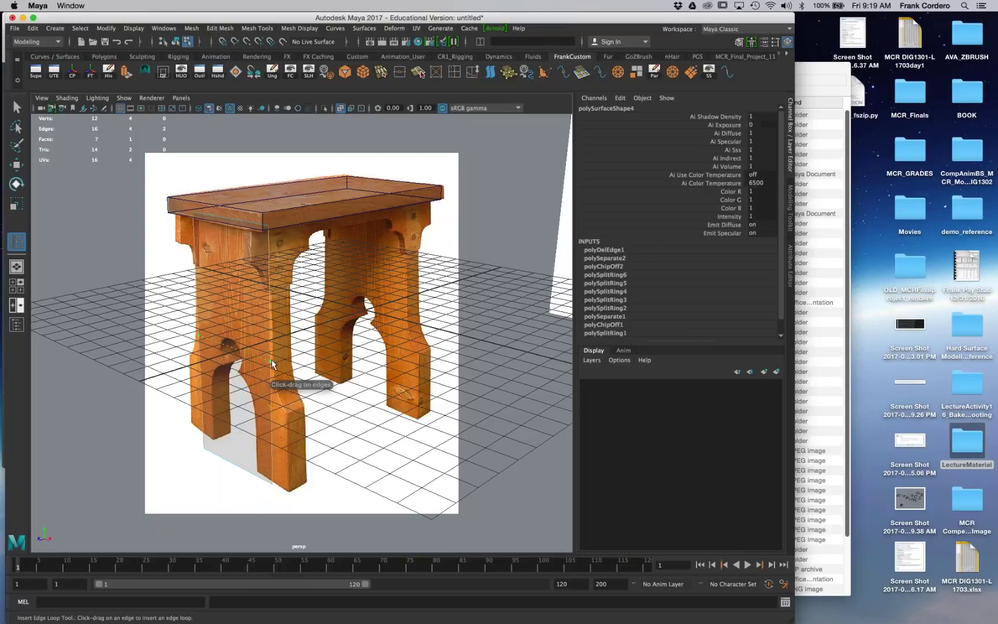
{"action": "left_click", "coordinate": [271, 386]}
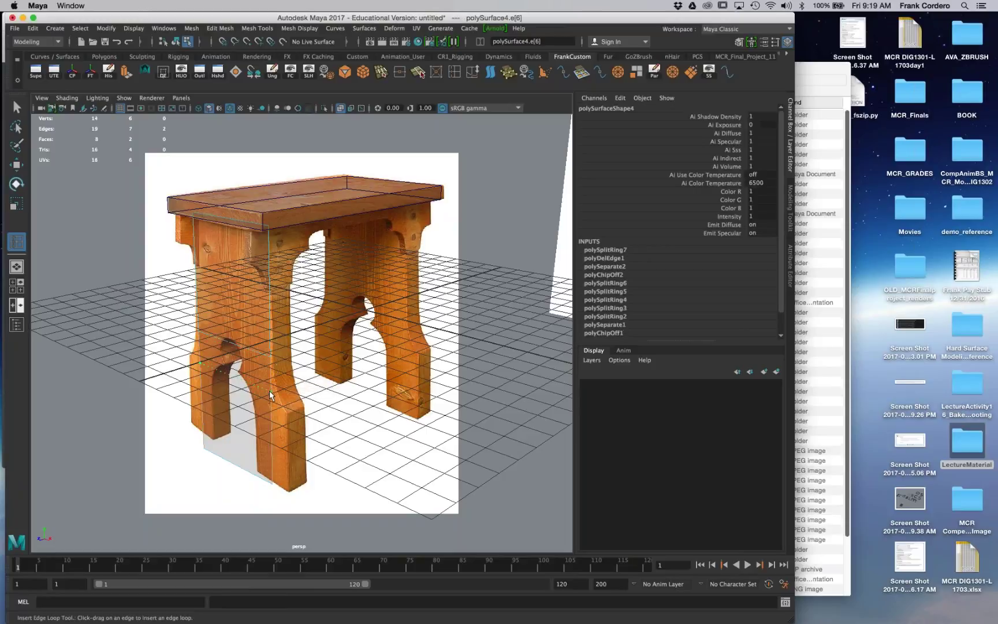
{"action": "key", "text": "q"}
Step: Widen the lower part of the front leg panel by scaling its bottom two vertex rows outward along X to match the reference
{"action": "right_click", "coordinate": [169, 357]}
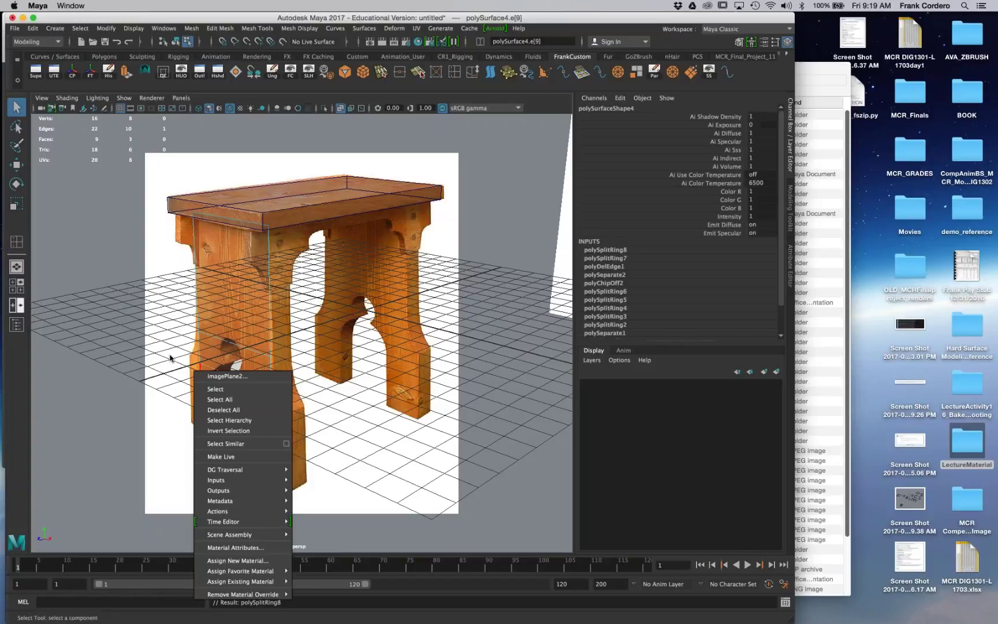
{"action": "right_click_drag", "start_coordinate": [218, 314], "coordinate": [168, 313]}
{"action": "left_click_drag", "start_coordinate": [192, 353], "coordinate": [218, 457]}
{"action": "left_click_drag", "start_coordinate": [257, 384], "coordinate": [292, 492], "text": "shift"}
{"action": "key", "text": "r"}
{"action": "left_click_drag", "start_coordinate": [267, 438], "coordinate": [288, 452]}
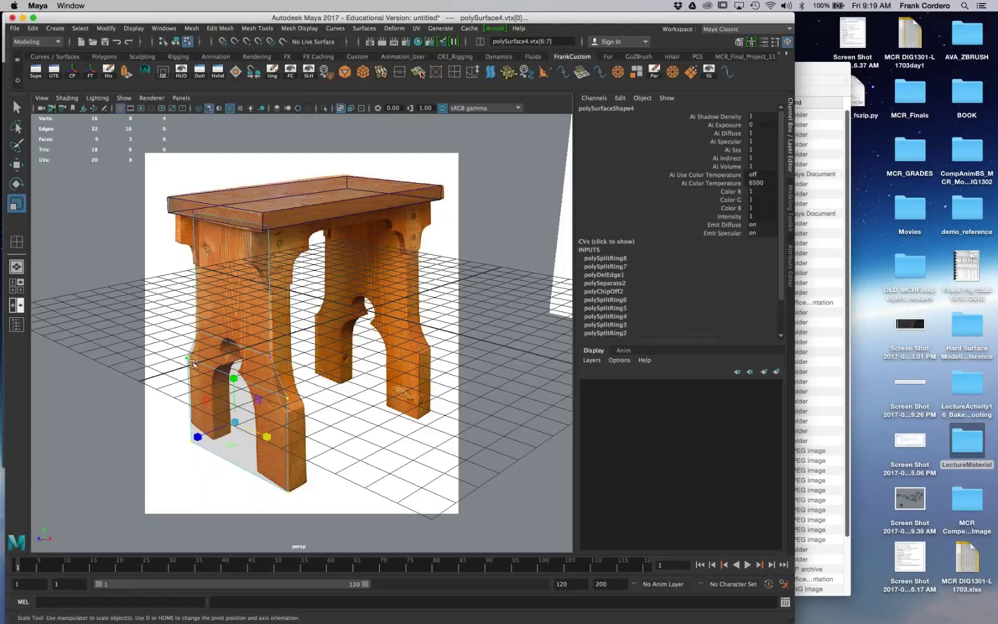
Step: Lower the two middle vertex rows of the leg panel to match the flare in the reference, and return to object mode
{"action": "left_click_drag", "start_coordinate": [264, 385], "coordinate": [295, 410]}
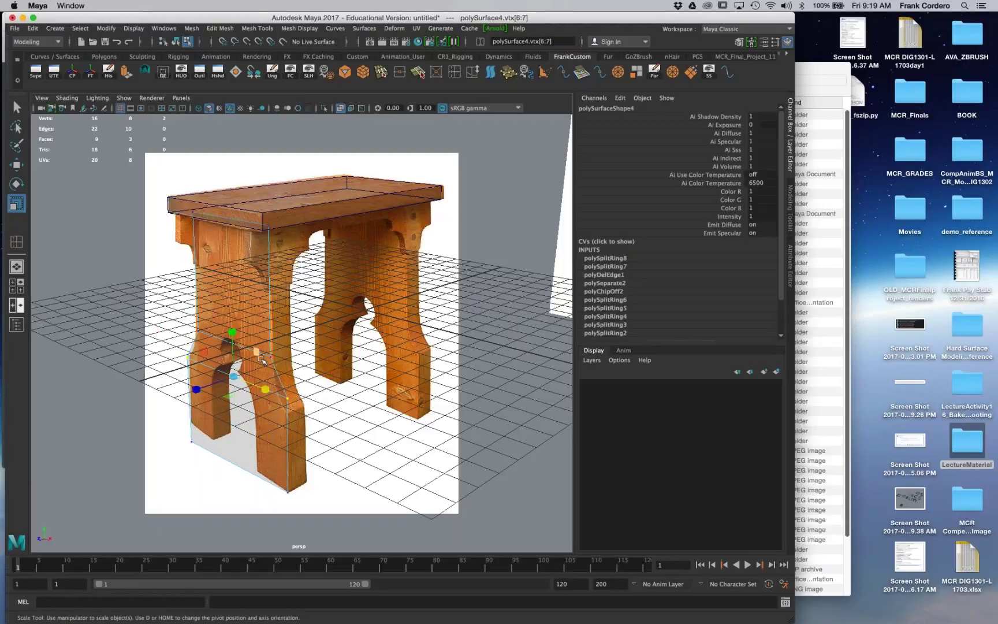
{"action": "key", "text": "w"}
{"action": "left_click_drag", "start_coordinate": [234, 330], "coordinate": [235, 344]}
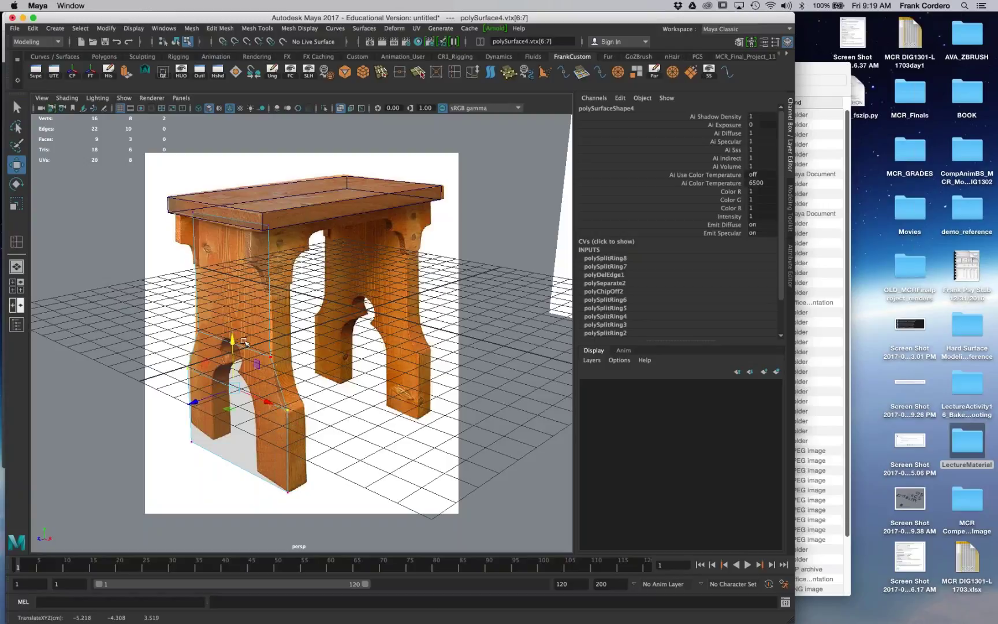
{"action": "left_click_drag", "start_coordinate": [234, 340], "coordinate": [278, 364]}
{"action": "left_click_drag", "start_coordinate": [235, 294], "coordinate": [235, 299]}
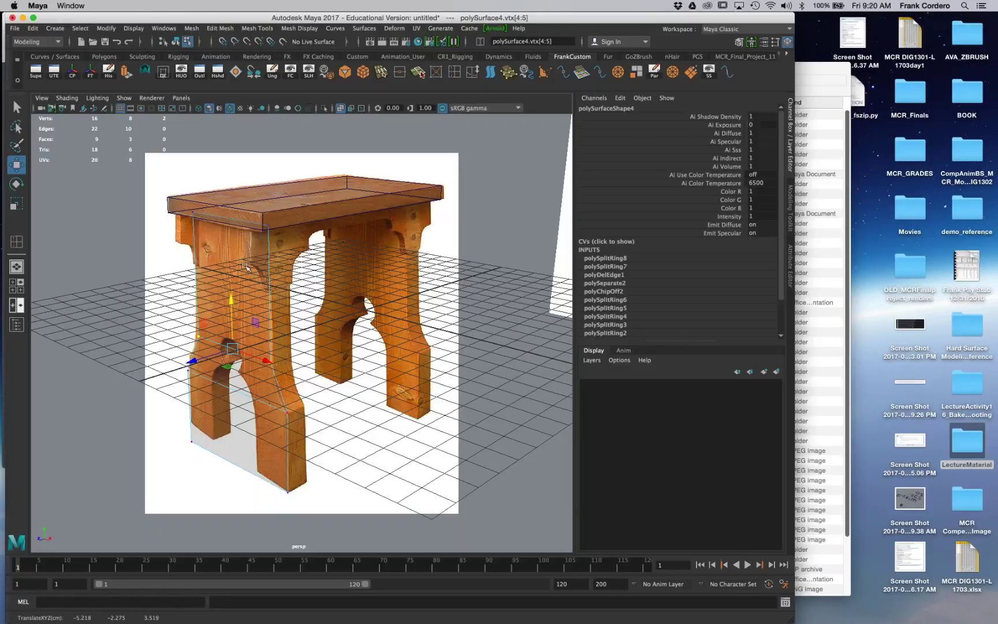
{"action": "right_click_drag", "start_coordinate": [245, 267], "coordinate": [290, 263]}
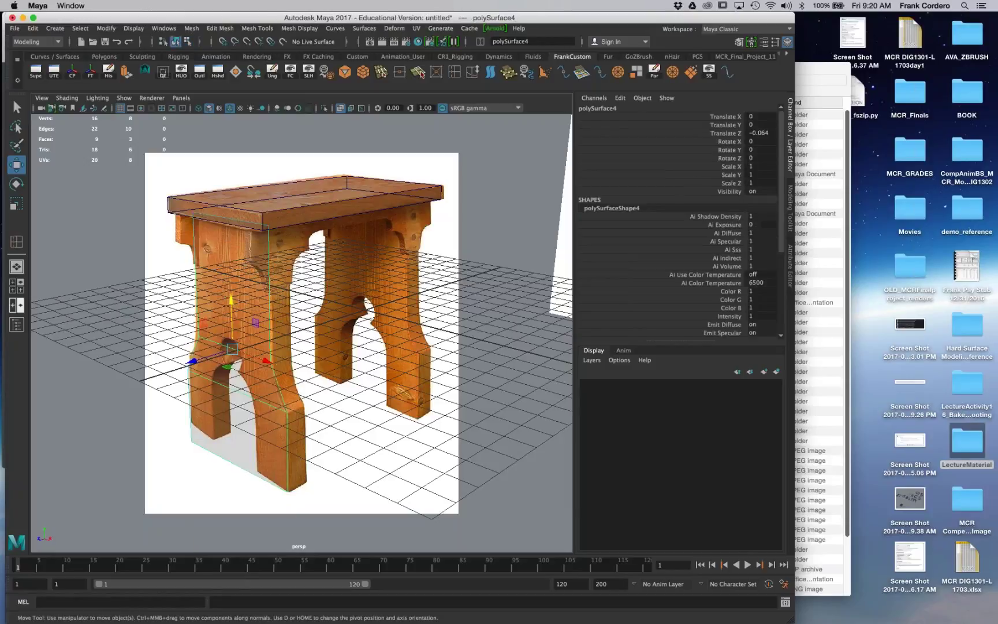
Step: Turn off X-ray shading and reverse the normals of the tabletop slab
{"action": "left_click", "coordinate": [340, 108]}
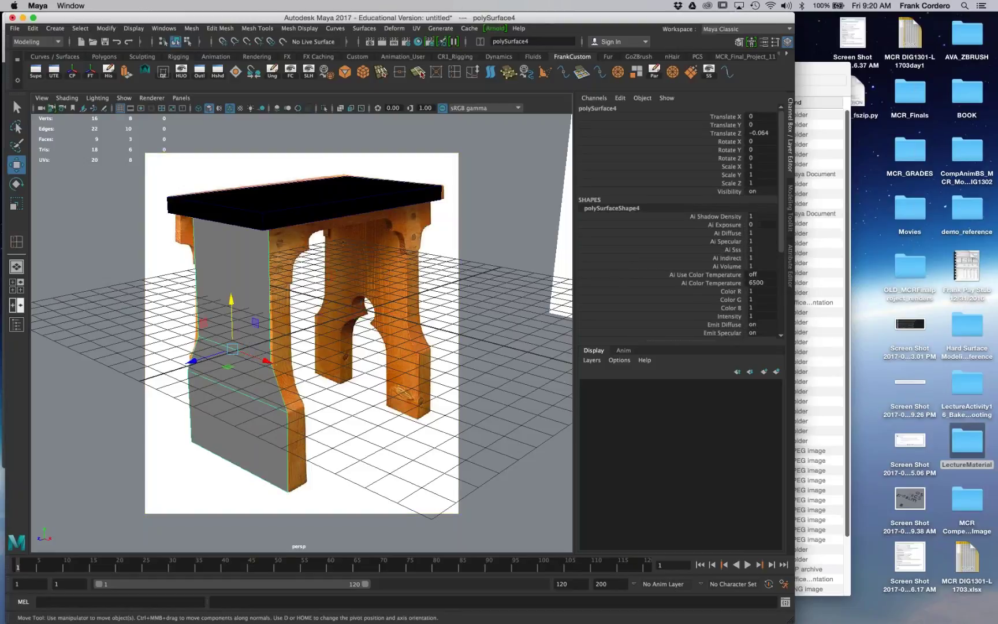
{"action": "left_click", "coordinate": [344, 196]}
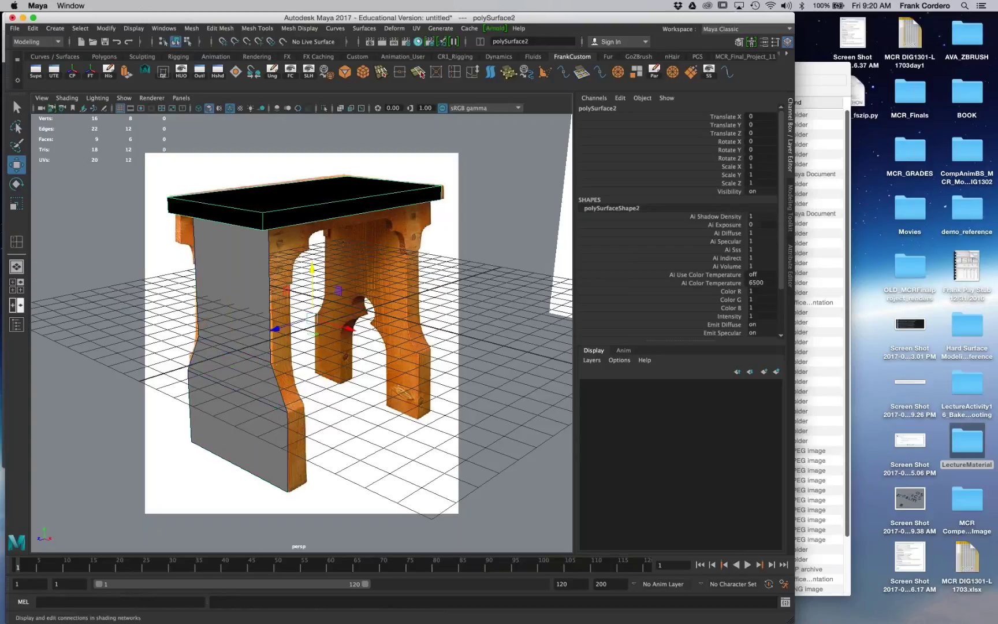
{"action": "left_click", "coordinate": [258, 28]}
{"action": "mouse_move", "coordinate": [299, 28]}
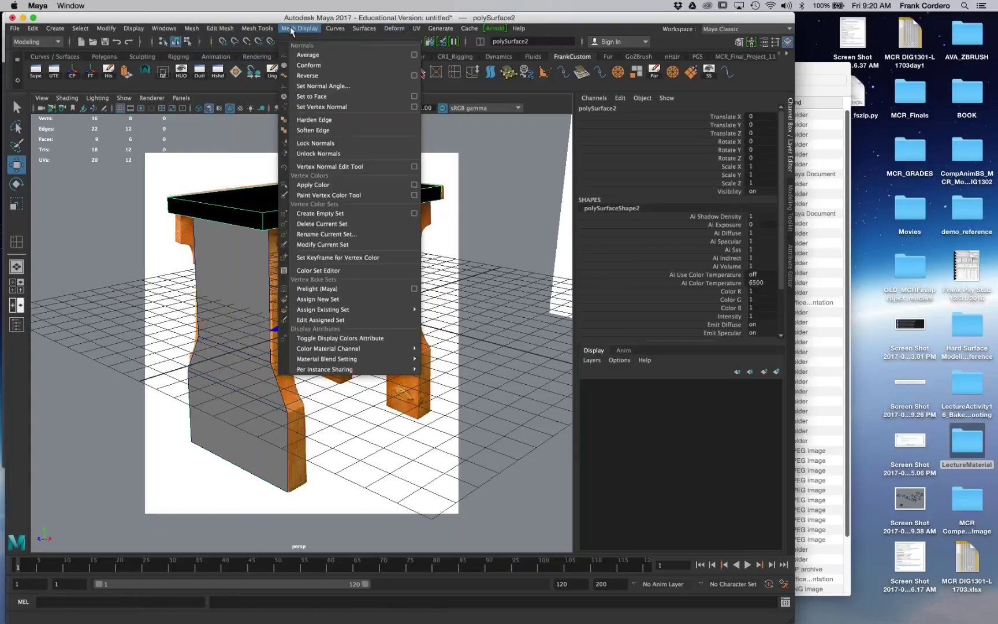
{"action": "left_click", "coordinate": [306, 75]}
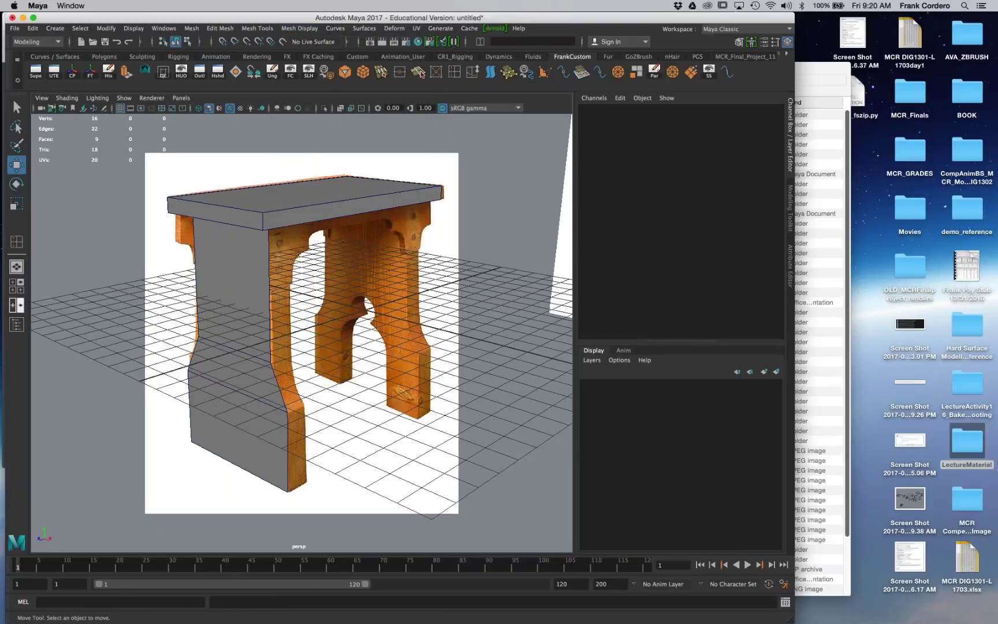
Step: Extrude all faces of the front leg panel with a Local Translate Z of -1.124 to give it thickness
{"action": "left_click", "coordinate": [264, 357]}
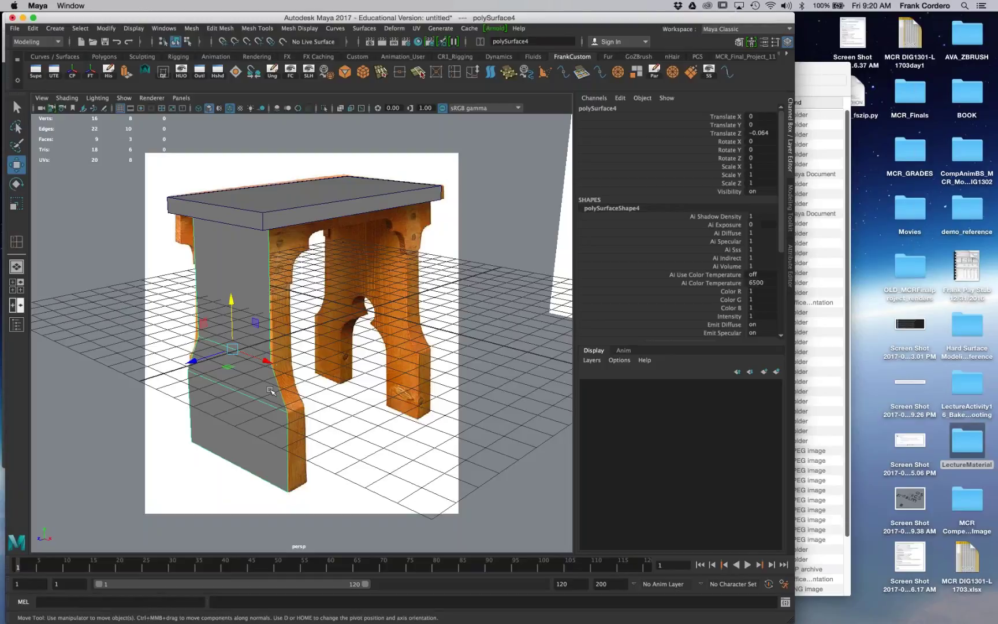
{"action": "right_click_drag", "start_coordinate": [258, 380], "coordinate": [256, 339]}
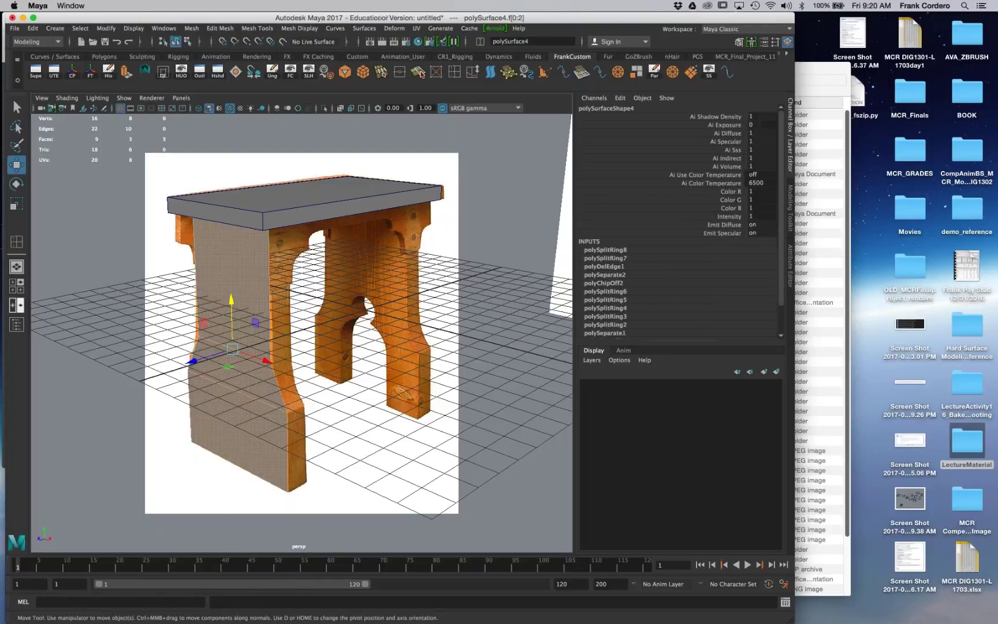
{"action": "right_click_drag", "start_coordinate": [271, 389], "coordinate": [274, 417], "text": "shift"}
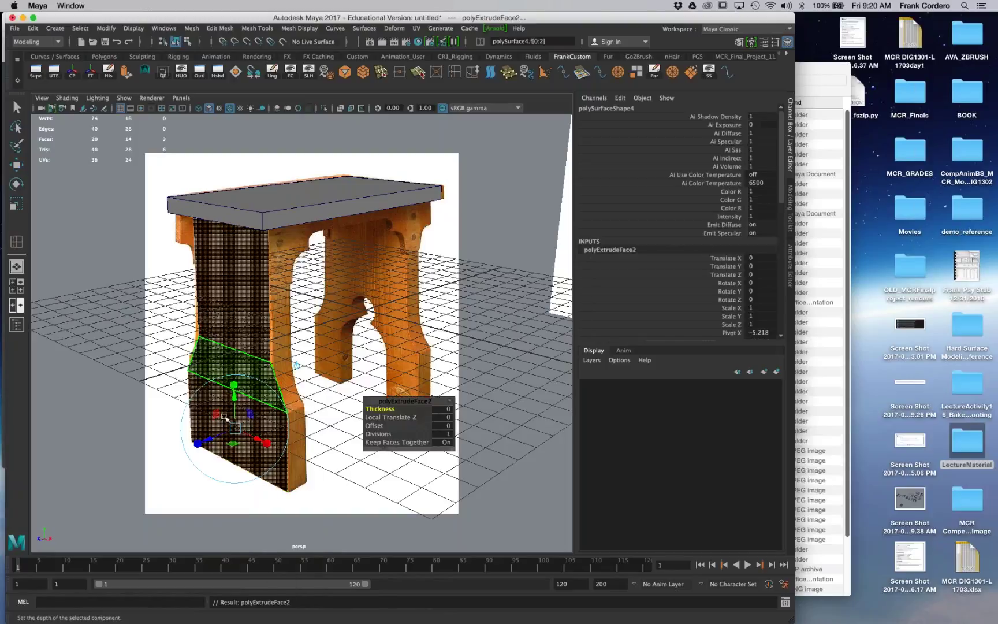
{"action": "left_click_drag", "start_coordinate": [206, 440], "coordinate": [231, 438]}
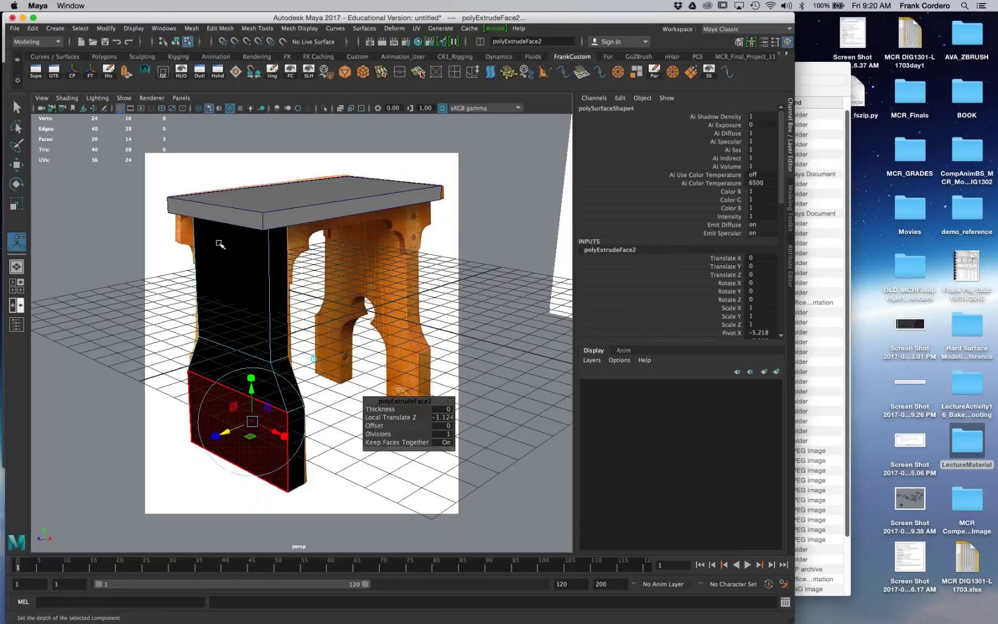
Step: Return the extruded front leg to object mode and reverse its normals
{"action": "right_click_drag", "start_coordinate": [227, 257], "coordinate": [253, 248]}
{"action": "right_click_drag", "start_coordinate": [258, 243], "coordinate": [258, 243]}
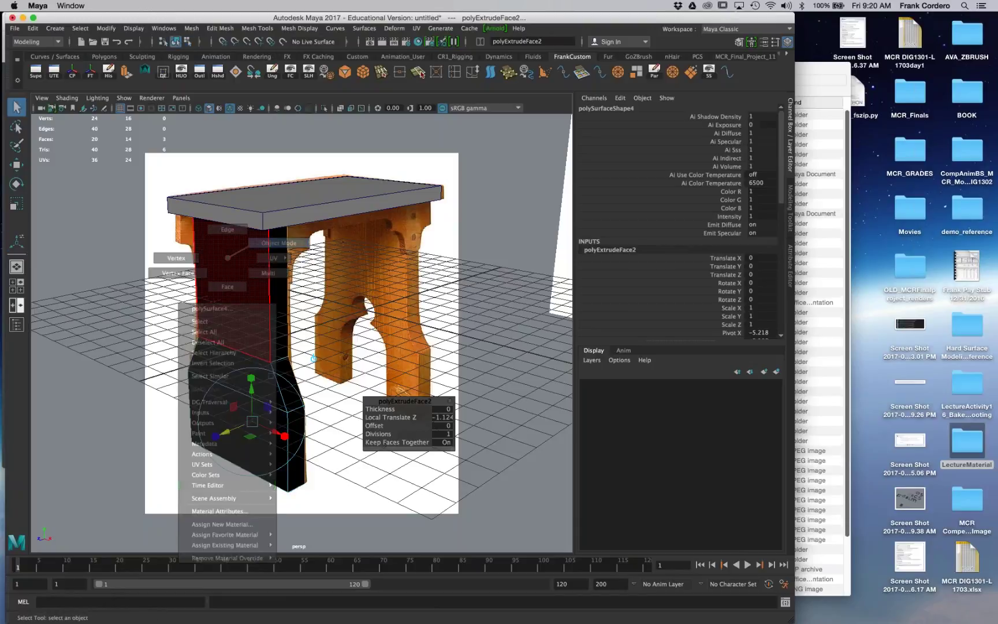
{"action": "left_click", "coordinate": [257, 28]}
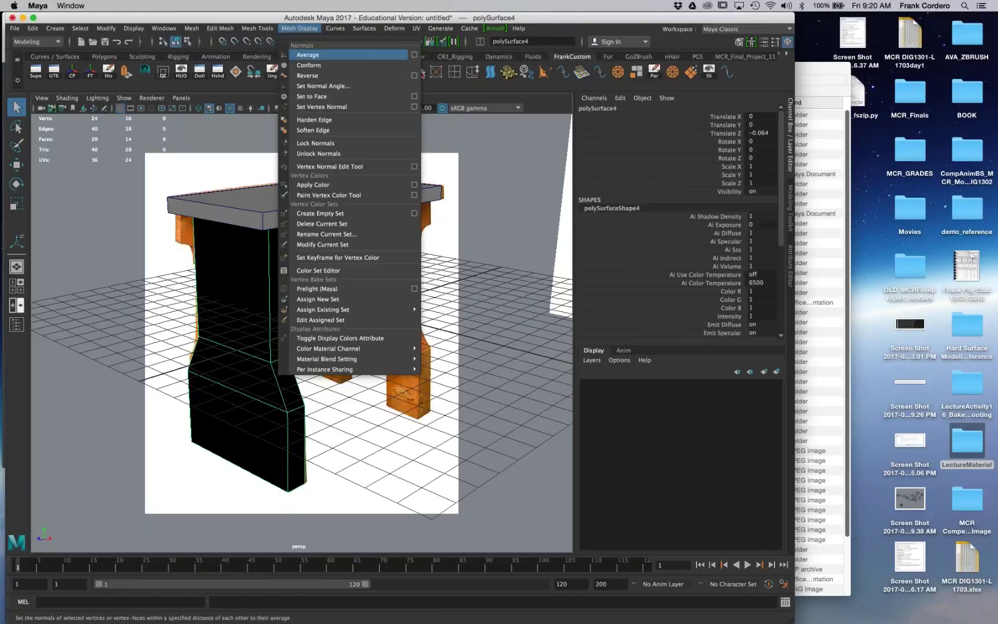
{"action": "left_click", "coordinate": [308, 76]}
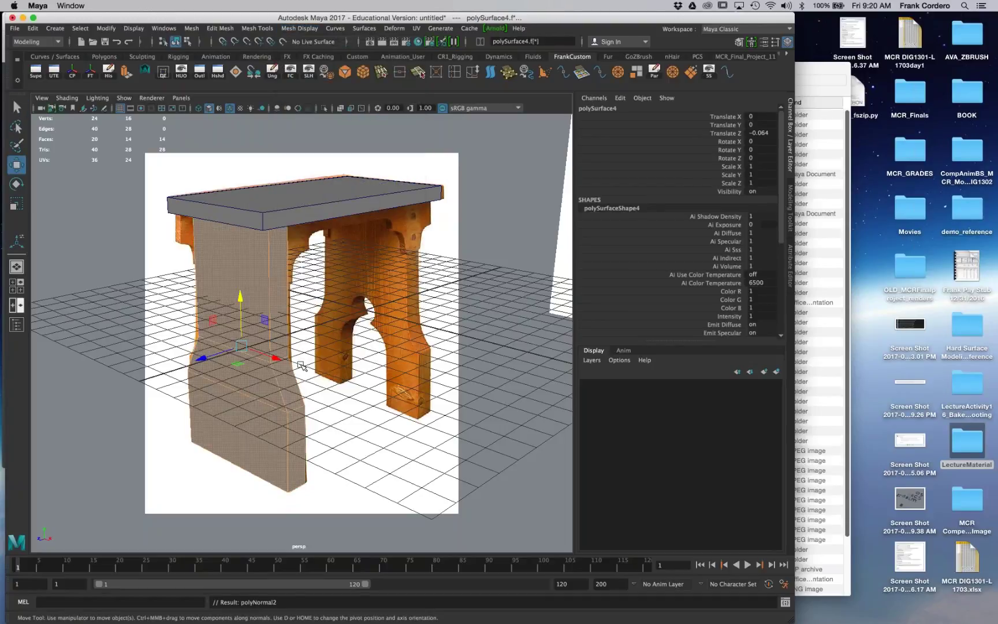
Step: Duplicate the front leg and move the copy back along Z to -0.715 to line up with the rear leg in the reference
{"action": "key", "text": "ctrl+d"}
{"action": "key", "text": "w"}
{"action": "left_click_drag", "start_coordinate": [206, 363], "coordinate": [345, 330]}
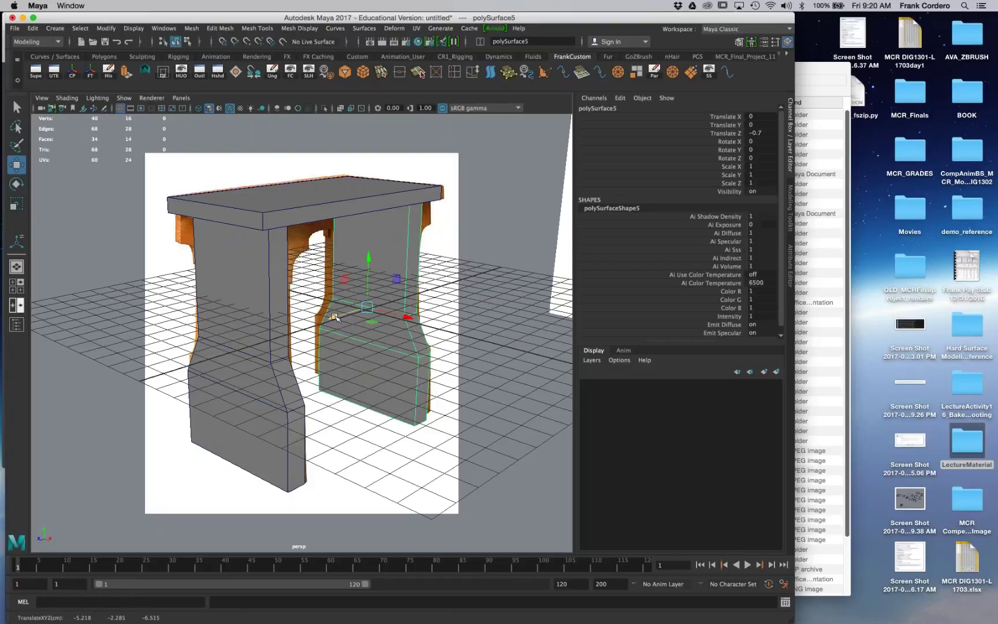
{"action": "left_click_drag", "start_coordinate": [335, 317], "coordinate": [336, 322]}
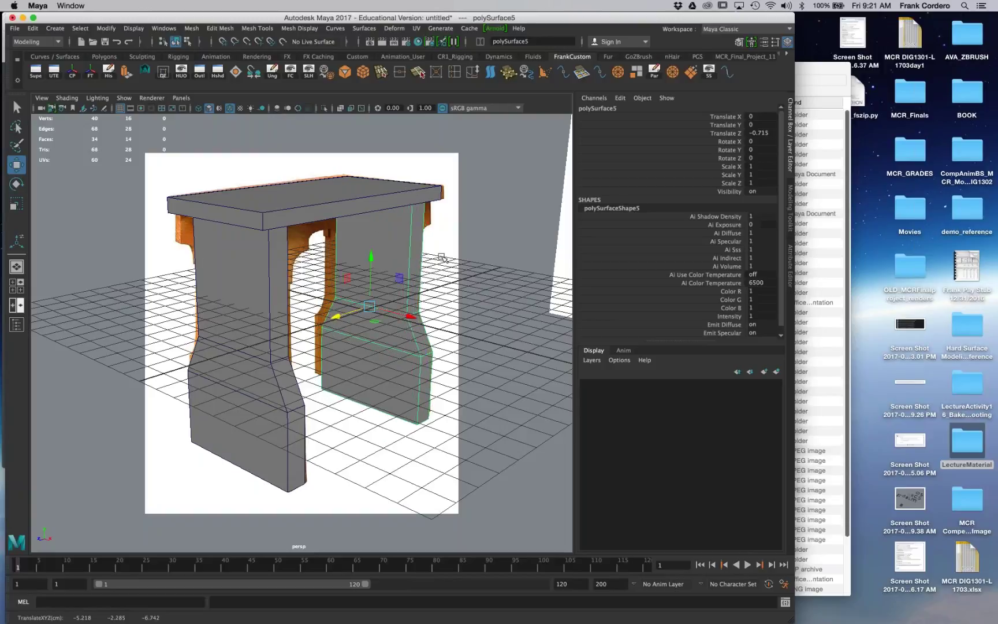
Step: Look through the second perspective camera and examine how both legs sit under the tabletop from other angles
{"action": "key", "text": "space"}
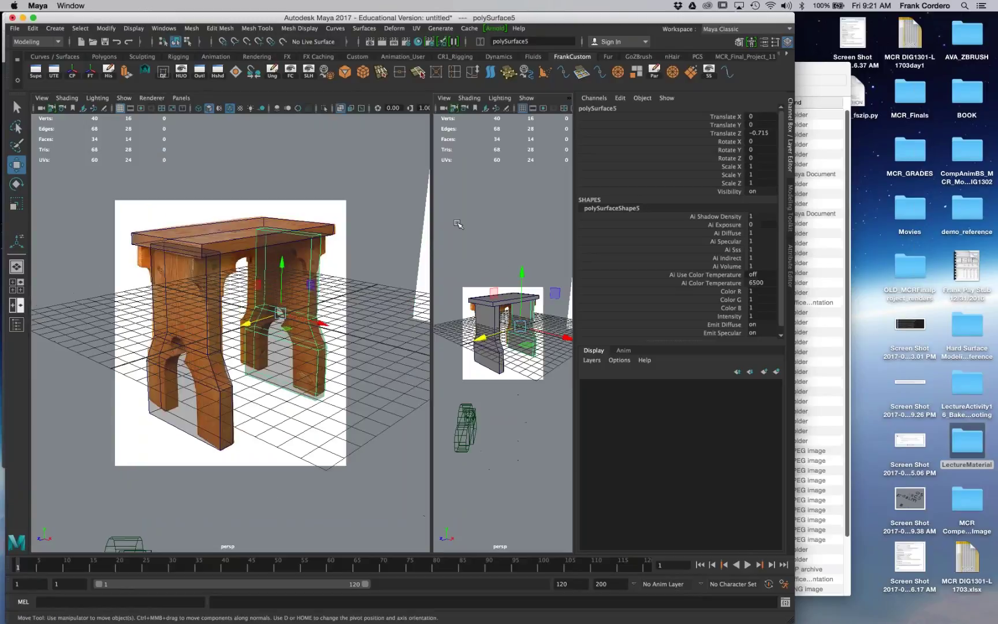
{"action": "key", "text": "space"}
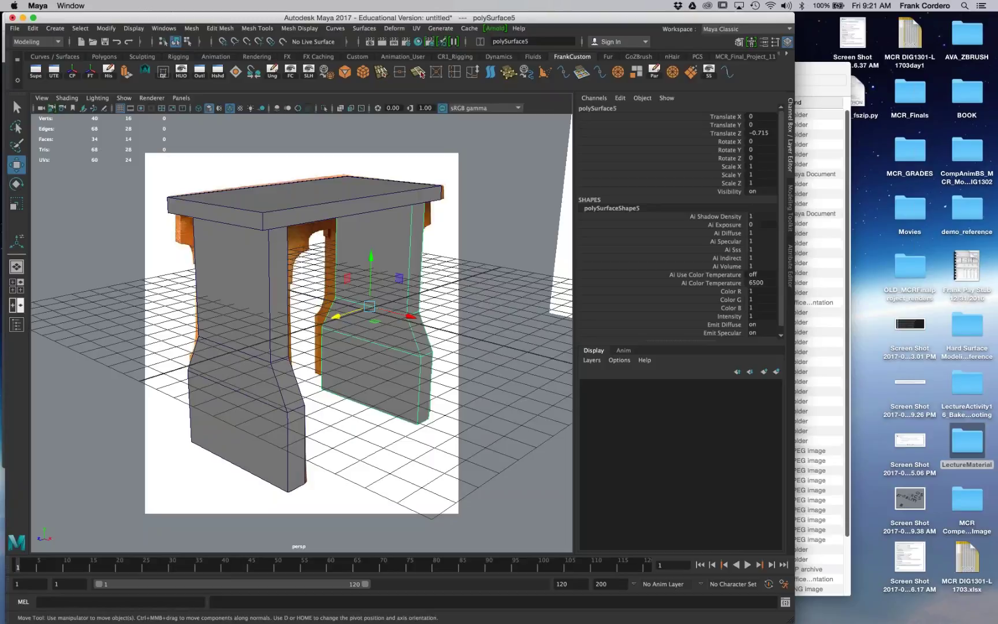
{"action": "key", "text": "space"}
{"action": "key", "text": "space"}
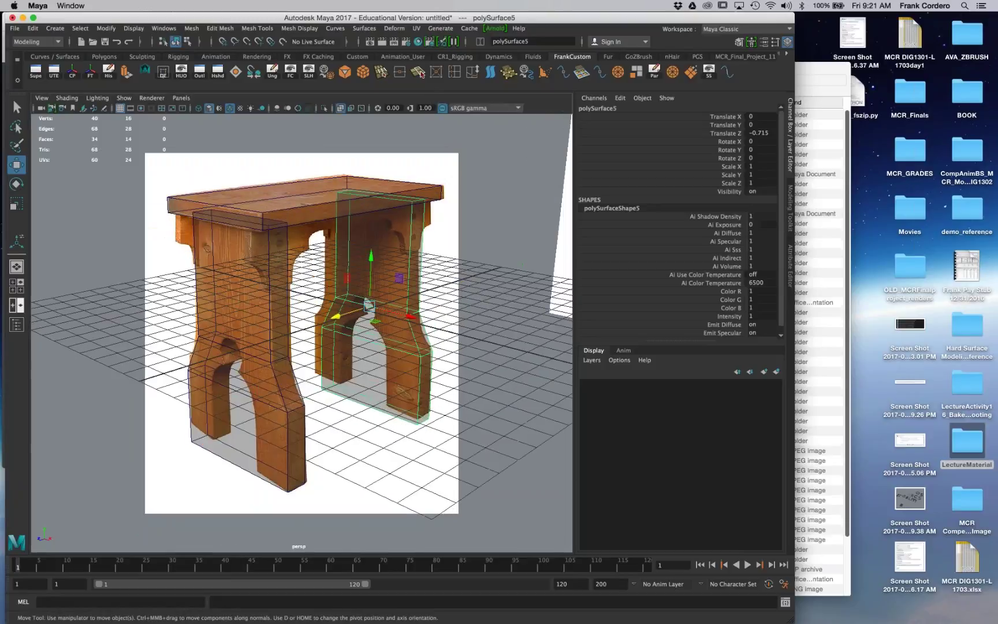
{"action": "left_click", "coordinate": [181, 98]}
{"action": "mouse_move", "coordinate": [219, 104]}
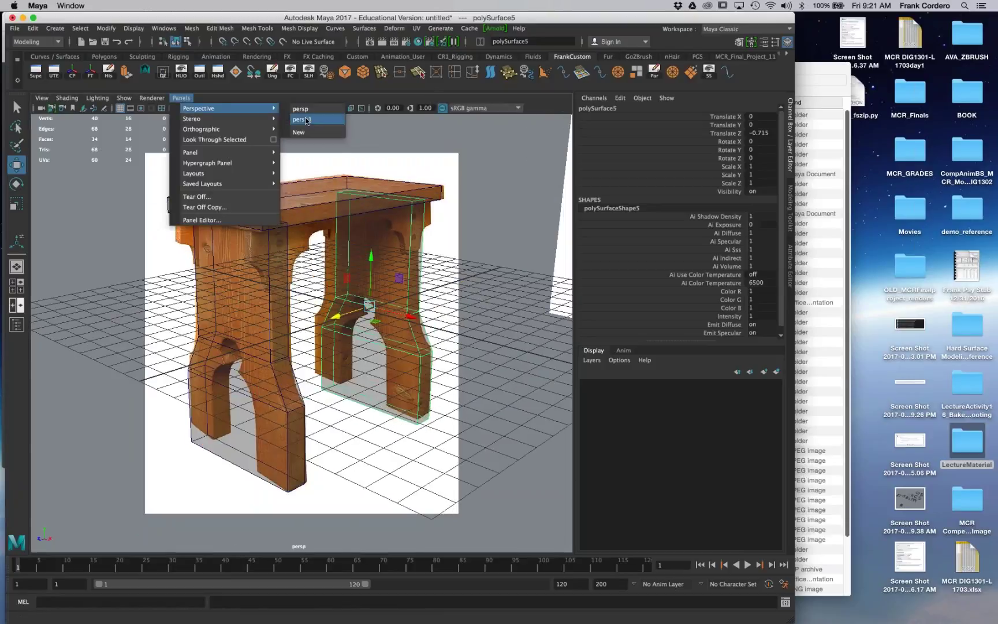
{"action": "left_click", "coordinate": [313, 118]}
{"action": "left_click_drag", "start_coordinate": [301, 306], "coordinate": [274, 311], "text": "alt"}
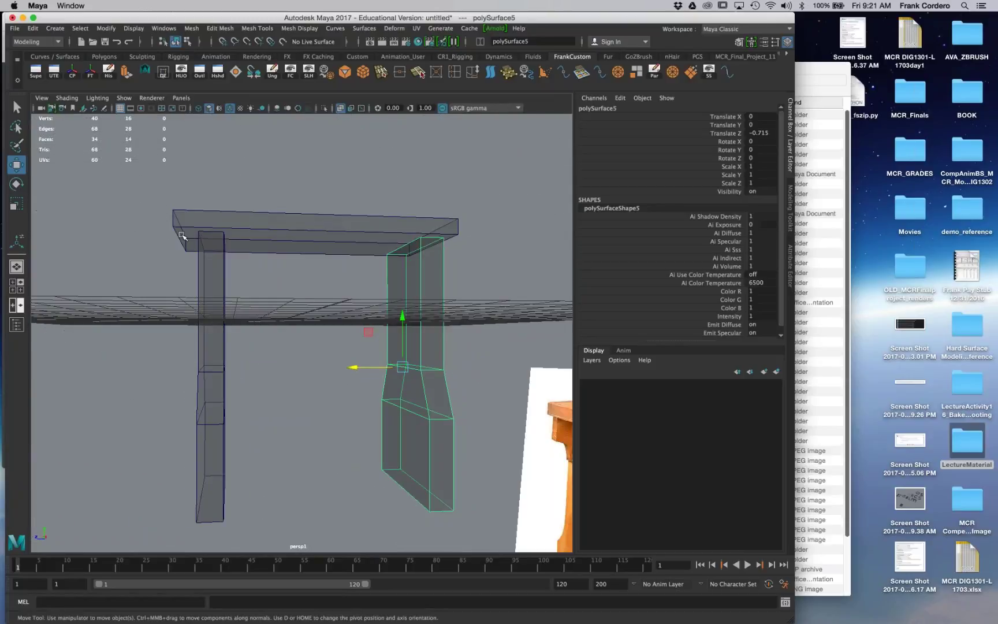
{"action": "left_click_drag", "start_coordinate": [332, 303], "coordinate": [432, 384], "text": "alt"}
Step: Try moving the rear leg slightly forward along Z to -0.694, and undo the adjustments
{"action": "left_click_drag", "start_coordinate": [574, 370], "coordinate": [432, 368]}
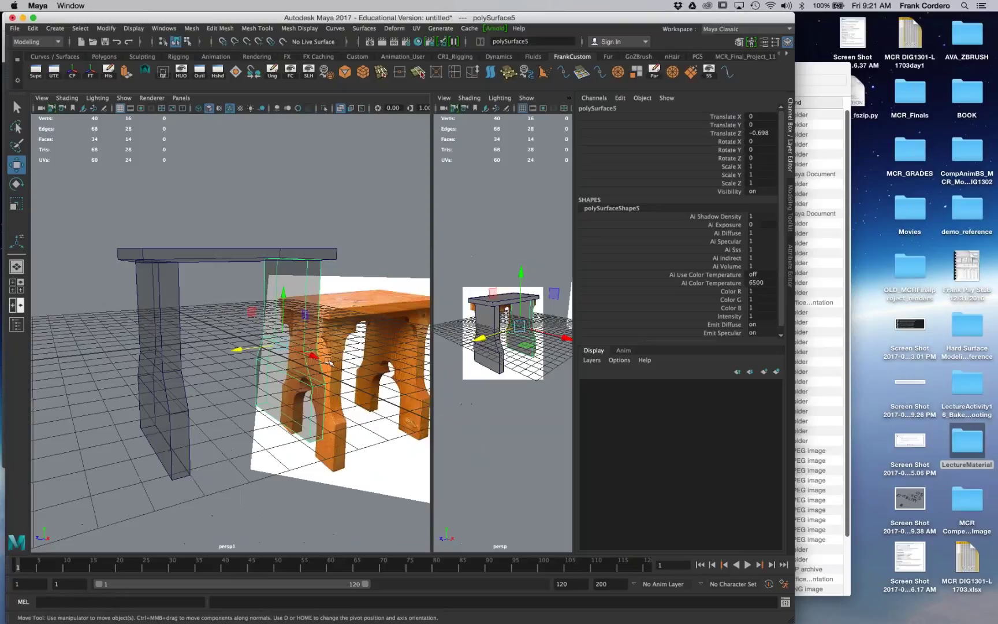
{"action": "key", "text": "space"}
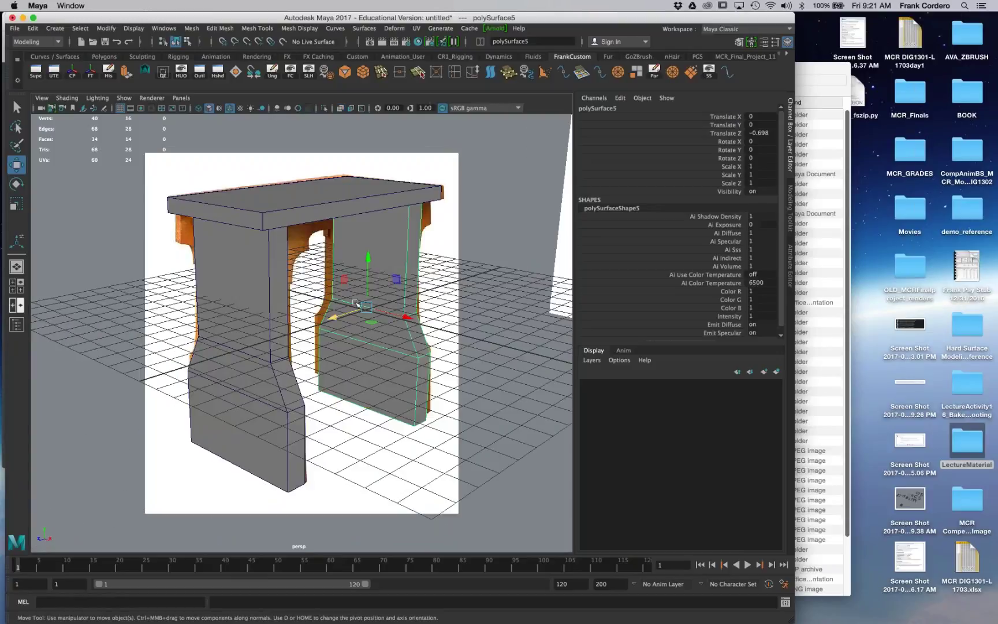
{"action": "left_click_drag", "start_coordinate": [333, 318], "coordinate": [337, 320]}
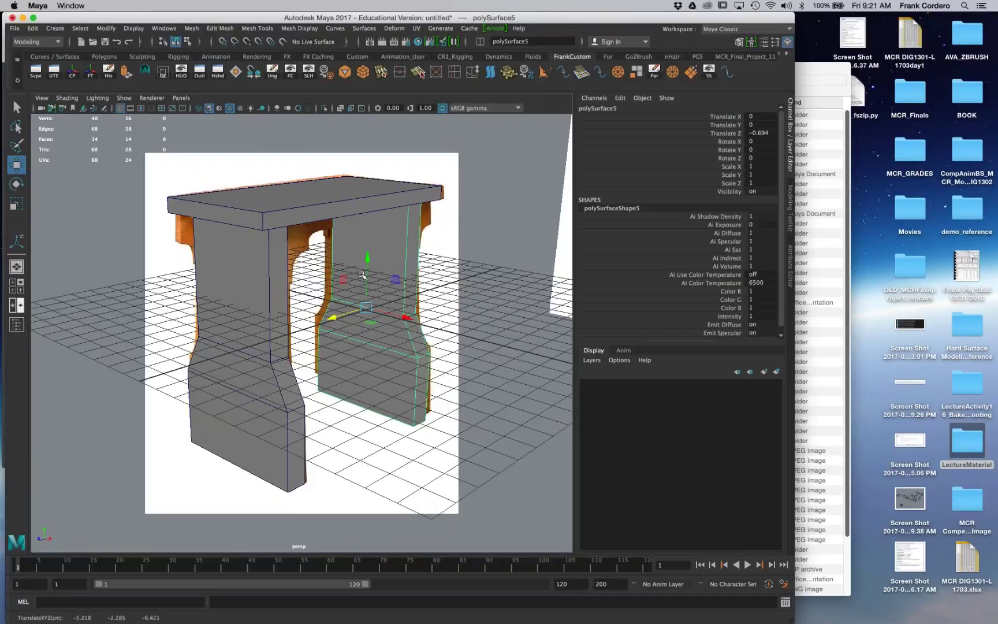
{"action": "left_click", "coordinate": [402, 189]}
{"action": "left_click", "coordinate": [430, 218]}
{"action": "key", "text": "ctrl+z"}
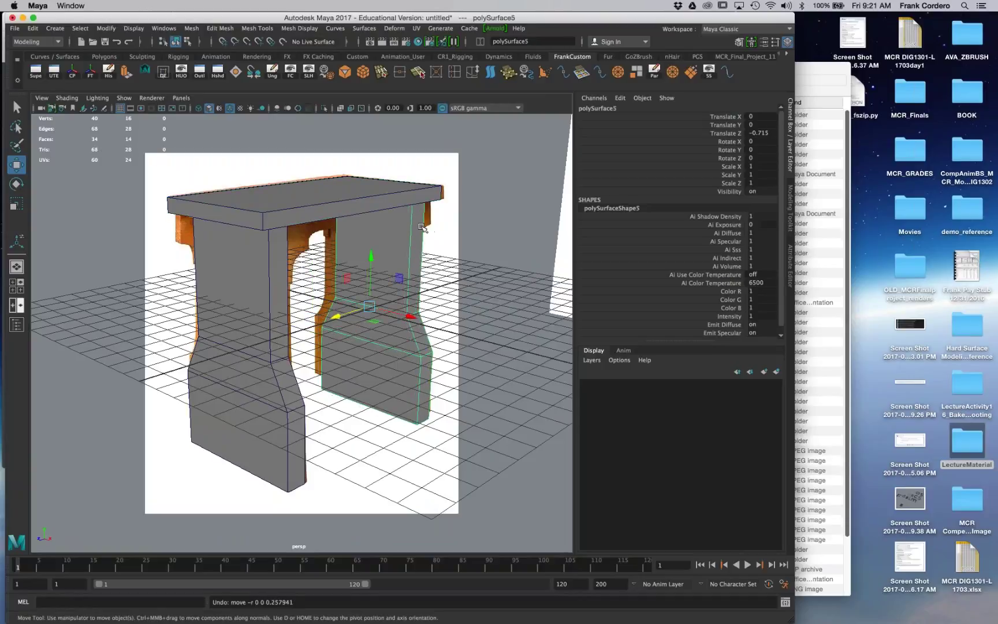
Step: Move the tabletop's rear-end vertices slightly along Z to match the reference, and return to object mode
{"action": "left_click", "coordinate": [408, 192]}
{"action": "right_click_drag", "start_coordinate": [409, 192], "coordinate": [356, 190]}
{"action": "left_click_drag", "start_coordinate": [423, 178], "coordinate": [321, 231]}
{"action": "left_click_drag", "start_coordinate": [373, 195], "coordinate": [366, 192]}
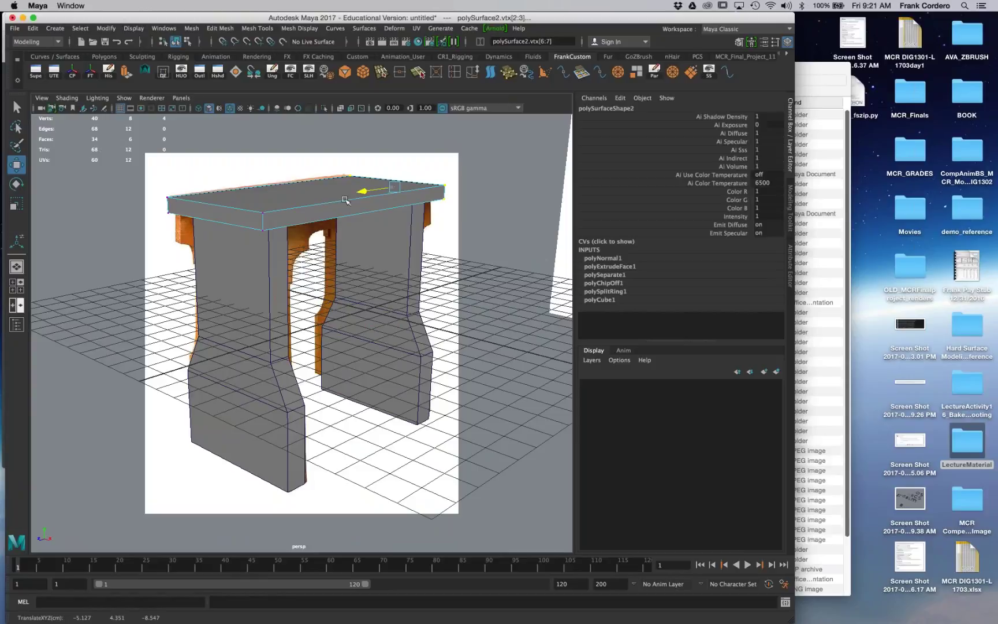
{"action": "right_click_drag", "start_coordinate": [322, 209], "coordinate": [371, 194]}
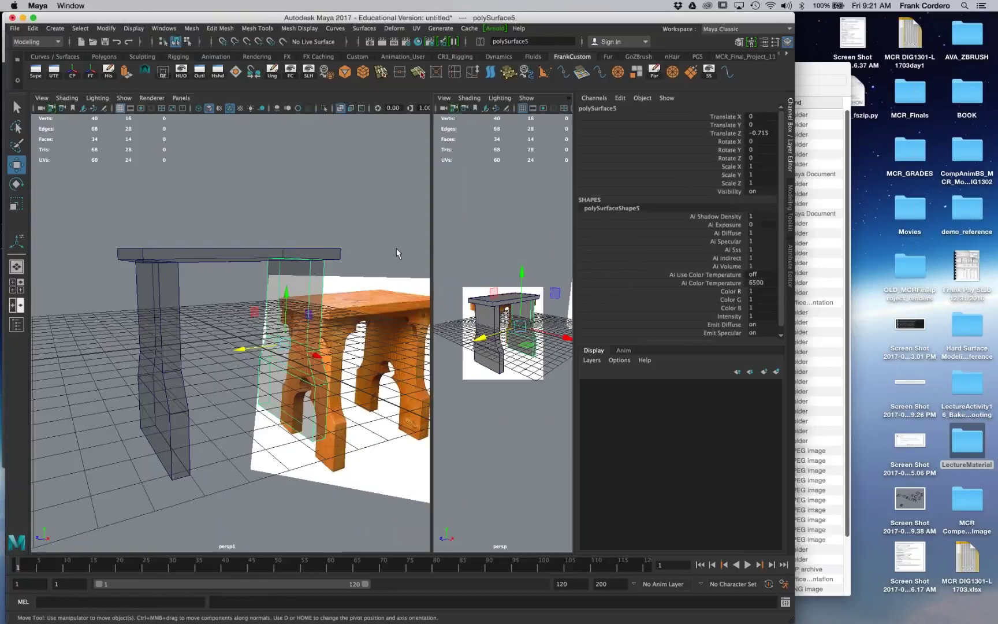
Step: Select the tabletop slab in the second perspective view
{"action": "key", "text": "z"}
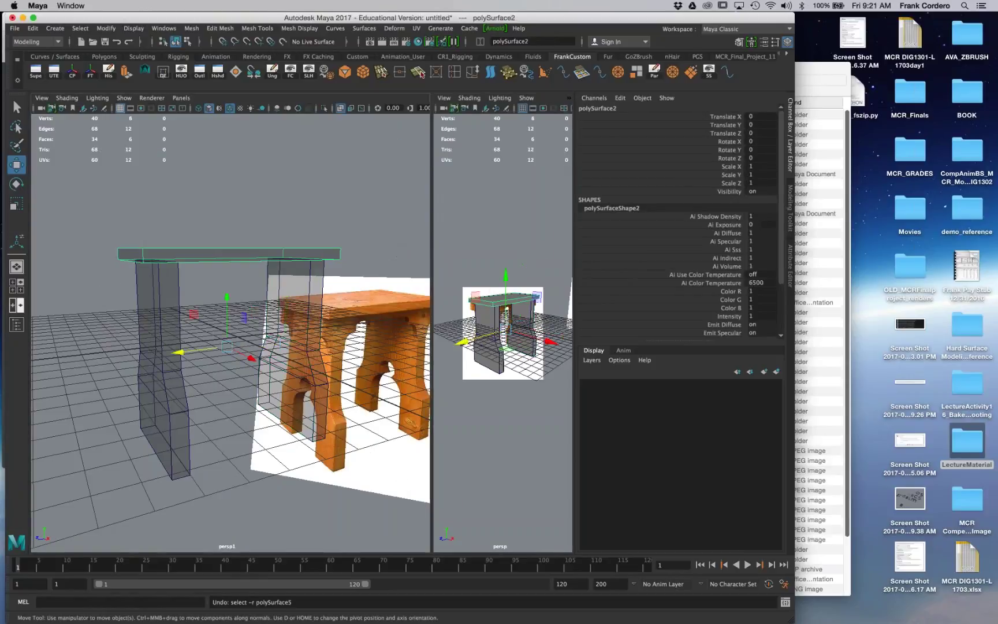
{"action": "left_click", "coordinate": [369, 241]}
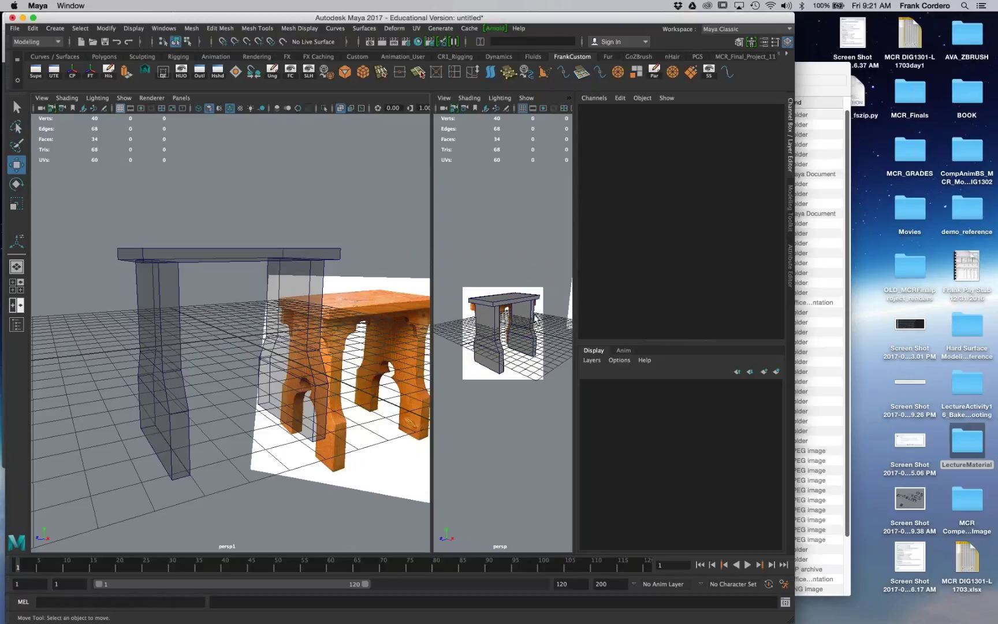
{"action": "key", "text": "space"}
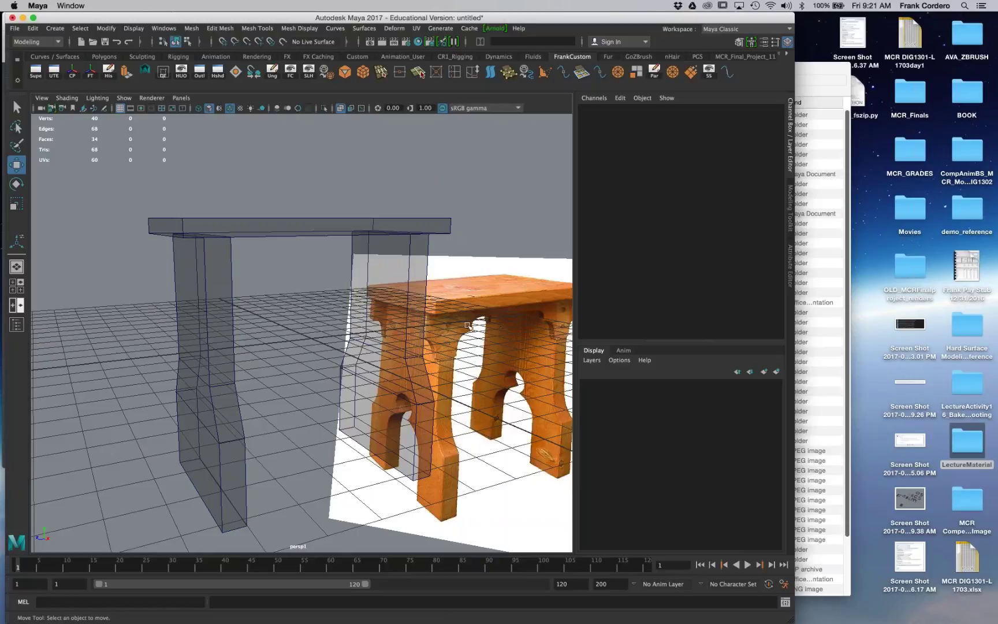
{"action": "left_click", "coordinate": [218, 281]}
{"action": "left_click", "coordinate": [266, 232]}
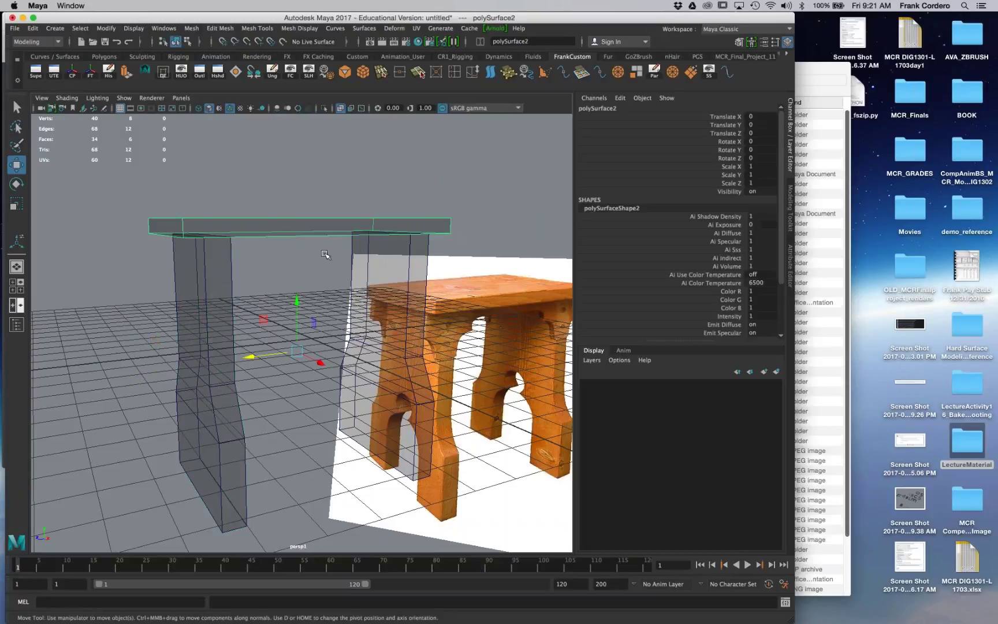
{"action": "key", "text": "space"}
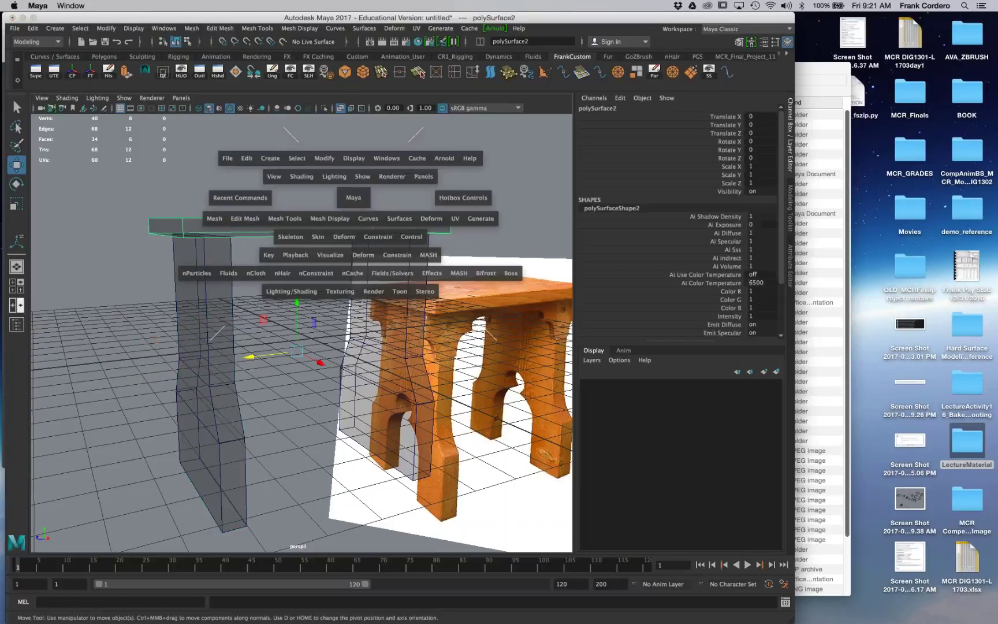
Step: Duplicate the tabletop's long side face as a separate piece, lower it beneath the slab and shift it inward about -0.73 in local Z
{"action": "left_click", "coordinate": [340, 108]}
{"action": "mouse_move", "coordinate": [341, 243]}
{"action": "left_mouse_down", "text": "alt"}
{"action": "mouse_move", "coordinate": [424, 272]}
{"action": "mouse_move", "coordinate": [410, 271]}
{"action": "left_mouse_up", "text": "alt"}
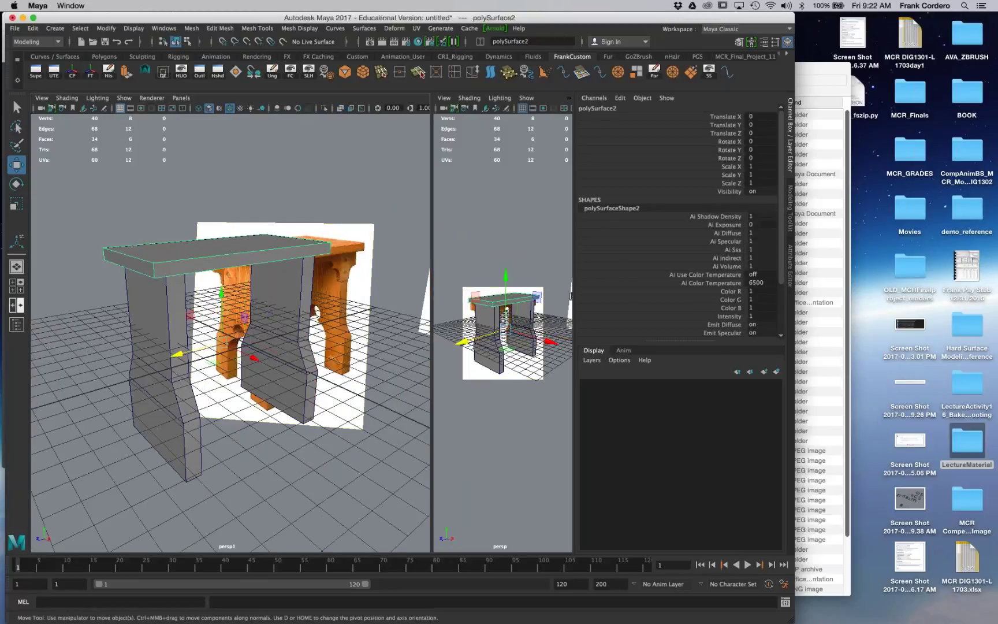
{"action": "right_click_drag", "start_coordinate": [289, 254], "coordinate": [287, 283]}
{"action": "left_click", "coordinate": [277, 263]}
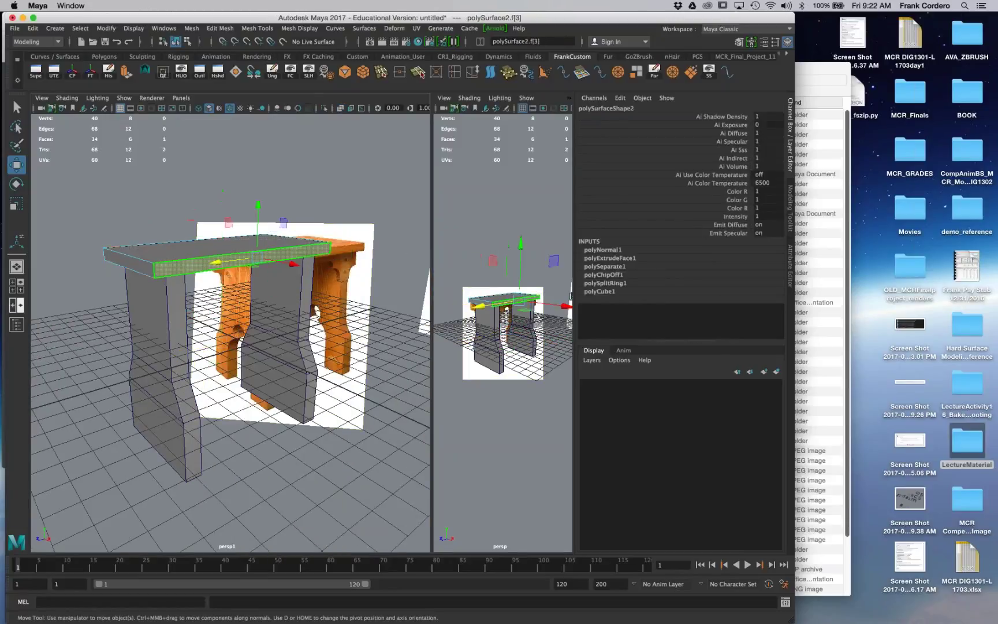
{"action": "right_click_drag", "start_coordinate": [270, 254], "coordinate": [273, 421], "text": "shift"}
{"action": "left_click_drag", "start_coordinate": [256, 301], "coordinate": [256, 310]}
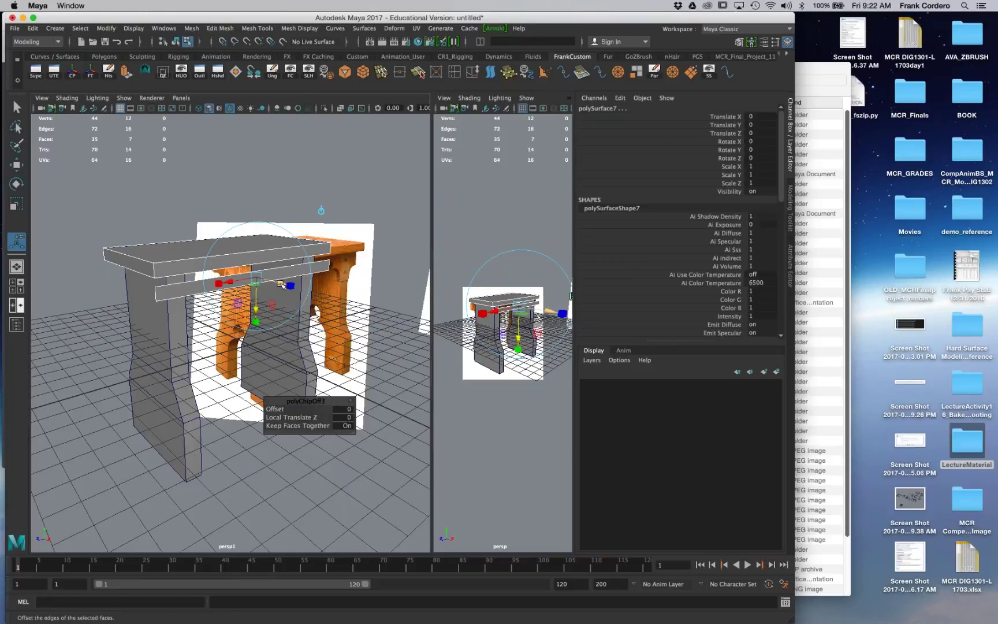
{"action": "left_click_drag", "start_coordinate": [278, 283], "coordinate": [270, 282]}
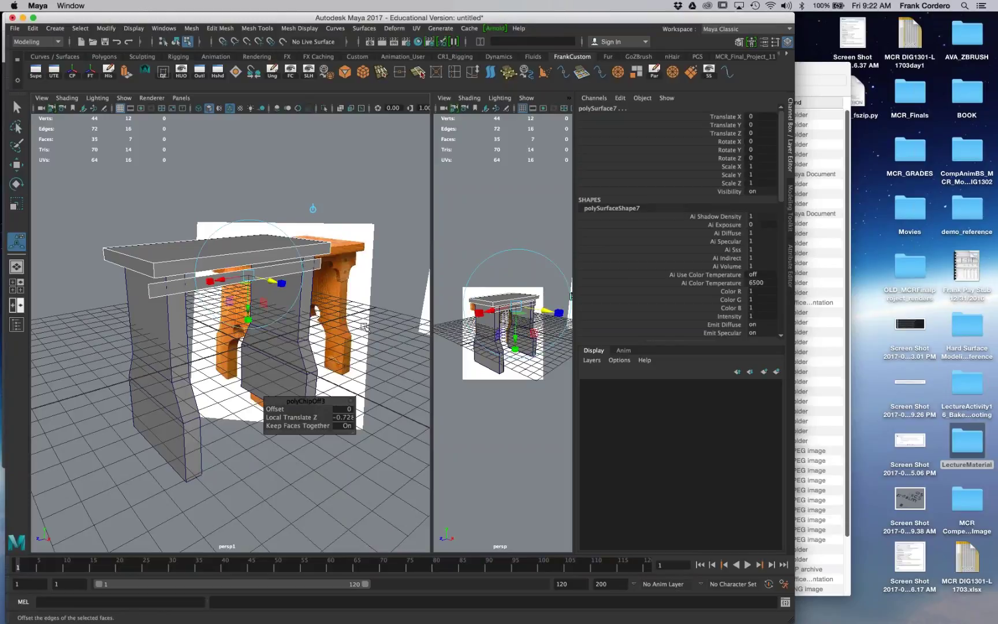
Step: Look through the persp reference camera with X-ray shading and raise the duplicated face until it meets the slab's underside
{"action": "key", "text": "space"}
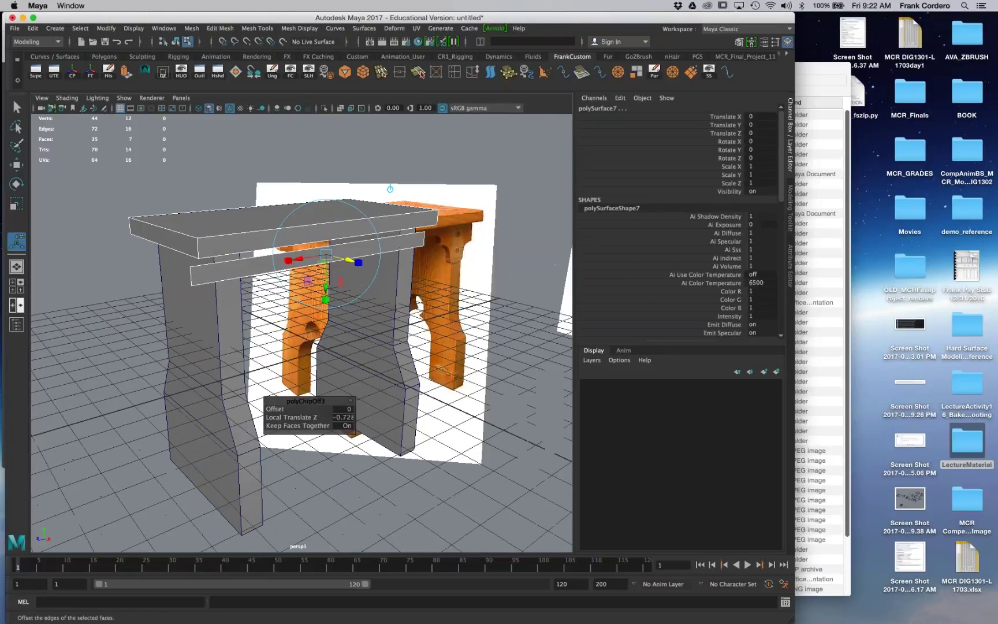
{"action": "left_click", "coordinate": [181, 98]}
{"action": "mouse_move", "coordinate": [231, 108]}
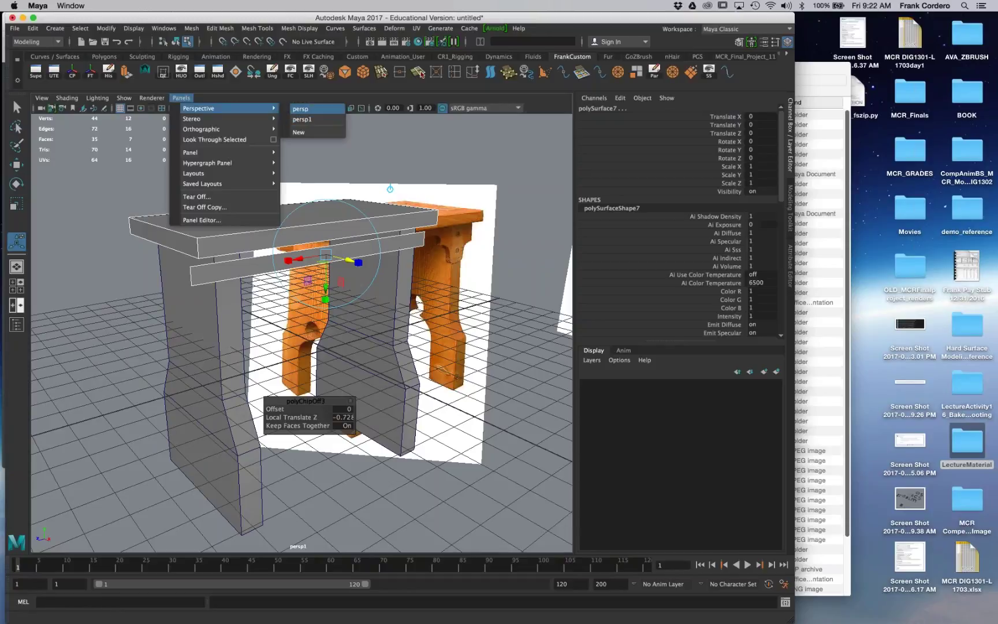
{"action": "left_click", "coordinate": [301, 109]}
{"action": "left_click", "coordinate": [341, 108]}
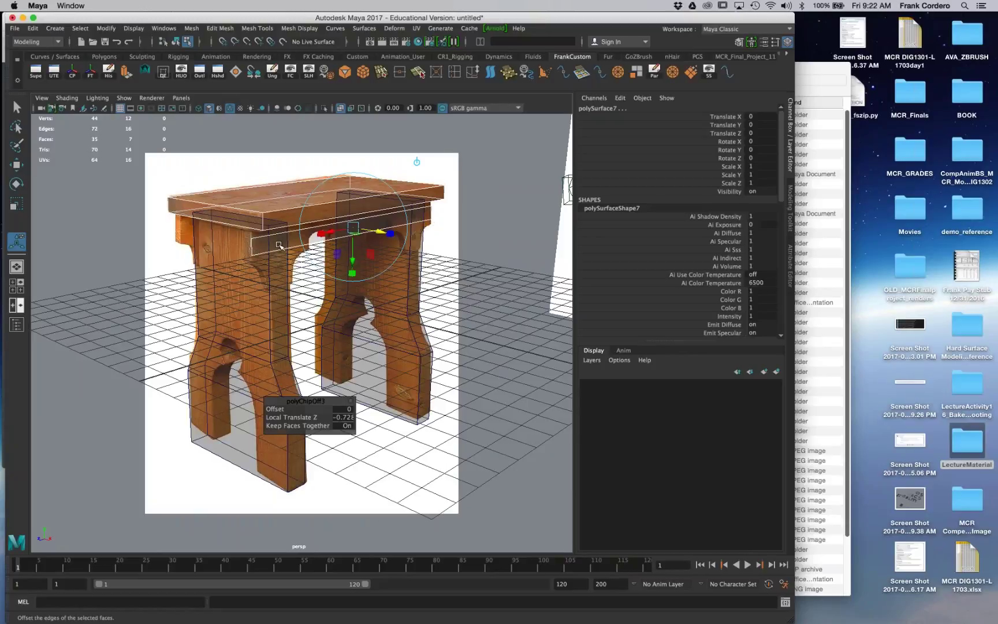
{"action": "left_click_drag", "start_coordinate": [354, 258], "coordinate": [354, 251]}
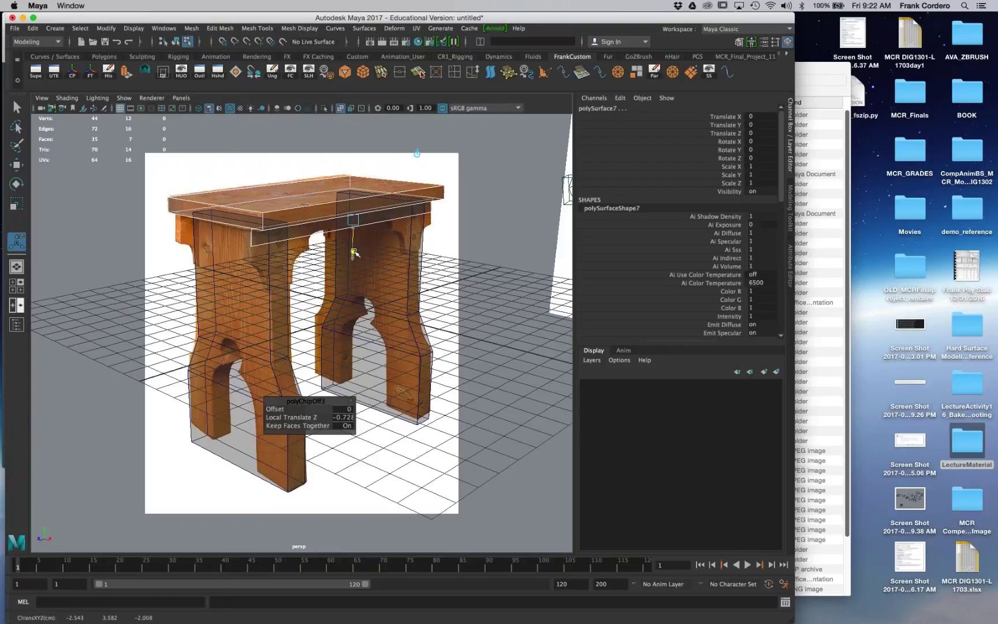
{"action": "left_click_drag", "start_coordinate": [354, 251], "coordinate": [354, 252]}
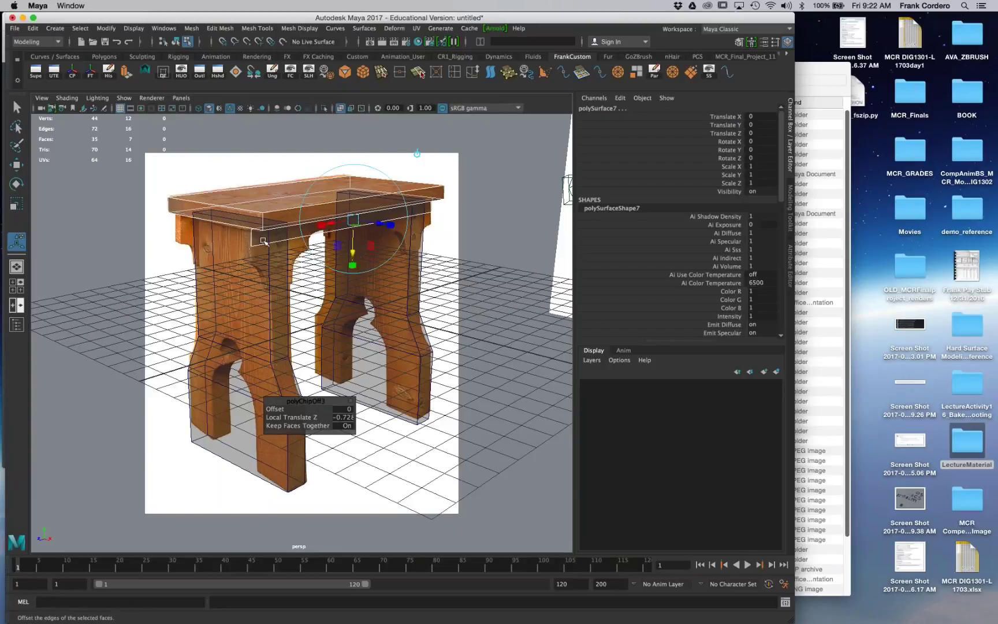
{"action": "left_click", "coordinate": [470, 248]}
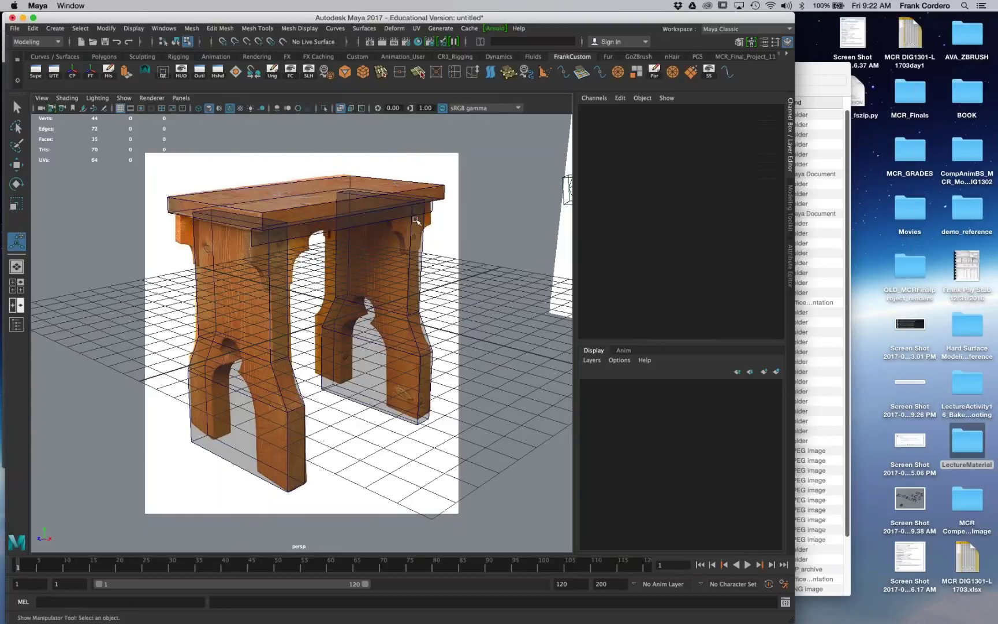
Step: Move the duplicated face's two lower vertices down along Y to match the apron height in the reference
{"action": "left_click", "coordinate": [399, 278]}
{"action": "left_click", "coordinate": [342, 242]}
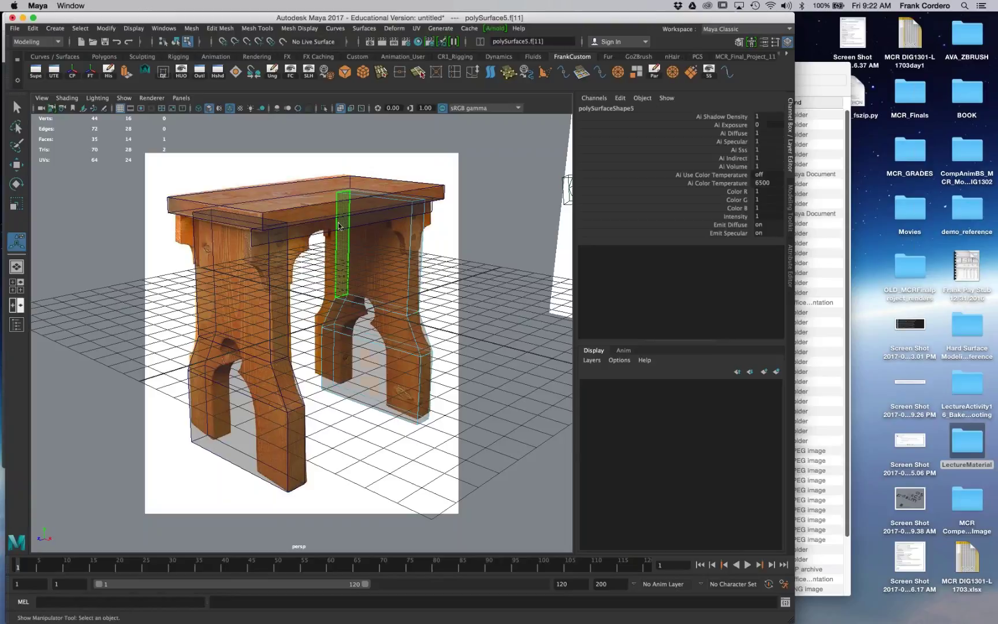
{"action": "key", "text": "q"}
{"action": "right_click_drag", "start_coordinate": [333, 238], "coordinate": [375, 214]}
{"action": "left_click", "coordinate": [315, 232]}
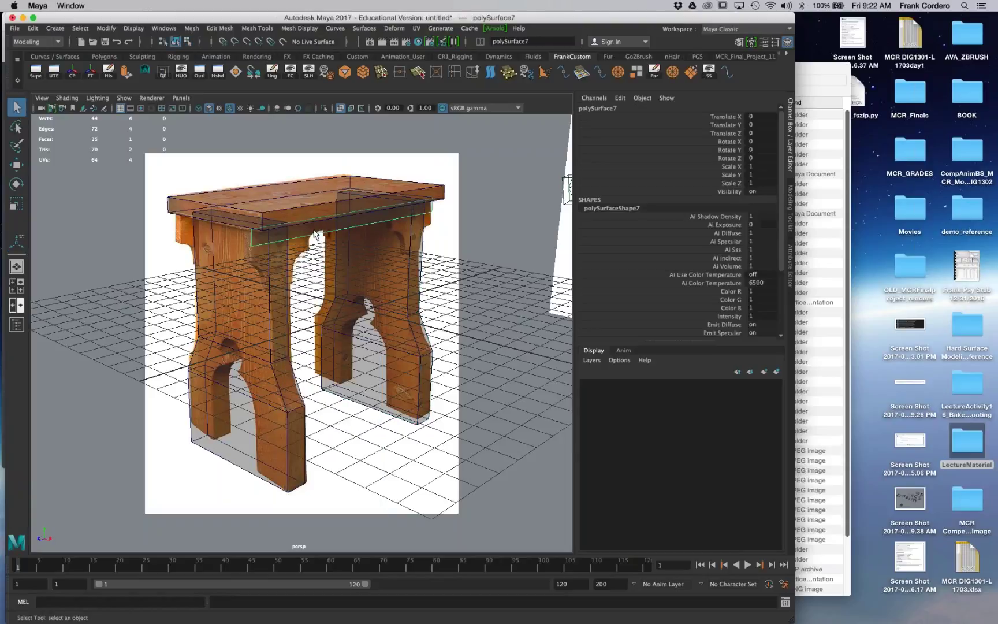
{"action": "right_click_drag", "start_coordinate": [296, 232], "coordinate": [243, 240]}
{"action": "left_click", "coordinate": [251, 245]}
{"action": "left_click", "coordinate": [431, 218], "text": "shift"}
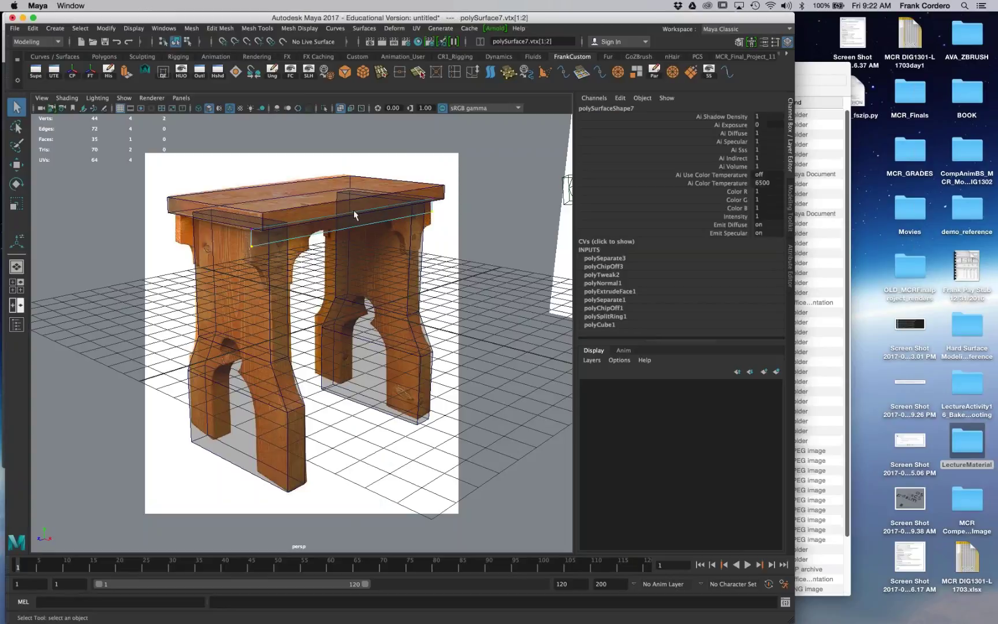
{"action": "key", "text": "w"}
{"action": "left_click_drag", "start_coordinate": [353, 171], "coordinate": [354, 188]}
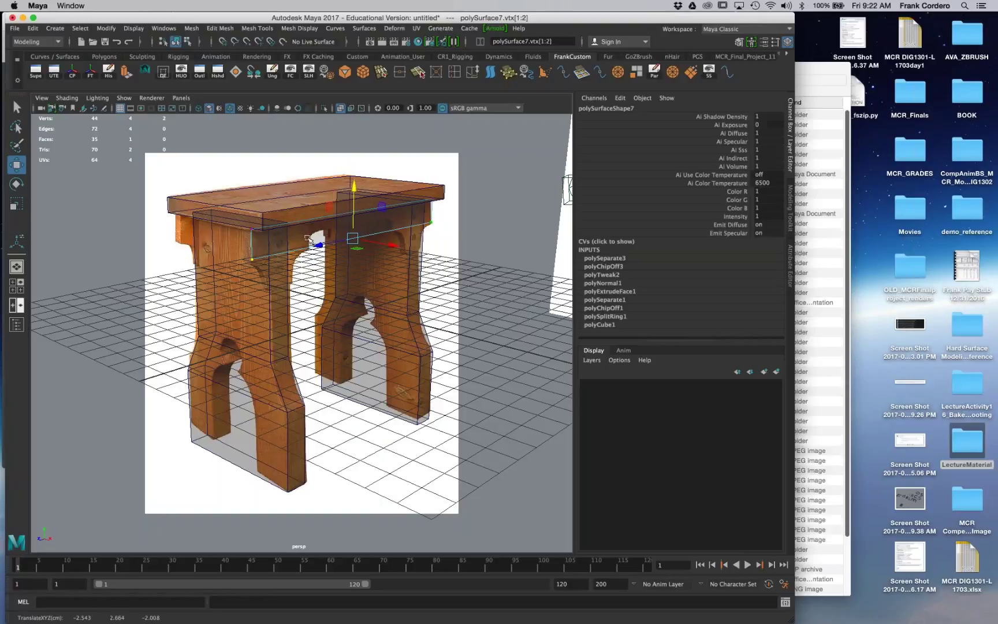
Step: Try inserting two vertical edge loops across the apron, one near each leg
{"action": "right_click_drag", "start_coordinate": [290, 234], "coordinate": [316, 243]}
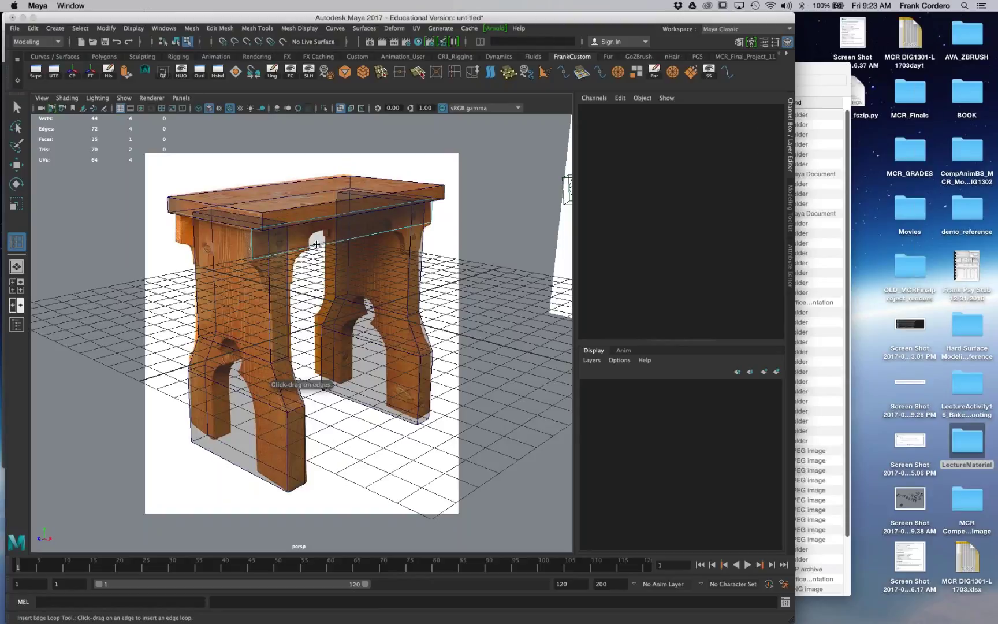
{"action": "left_click", "coordinate": [317, 244]}
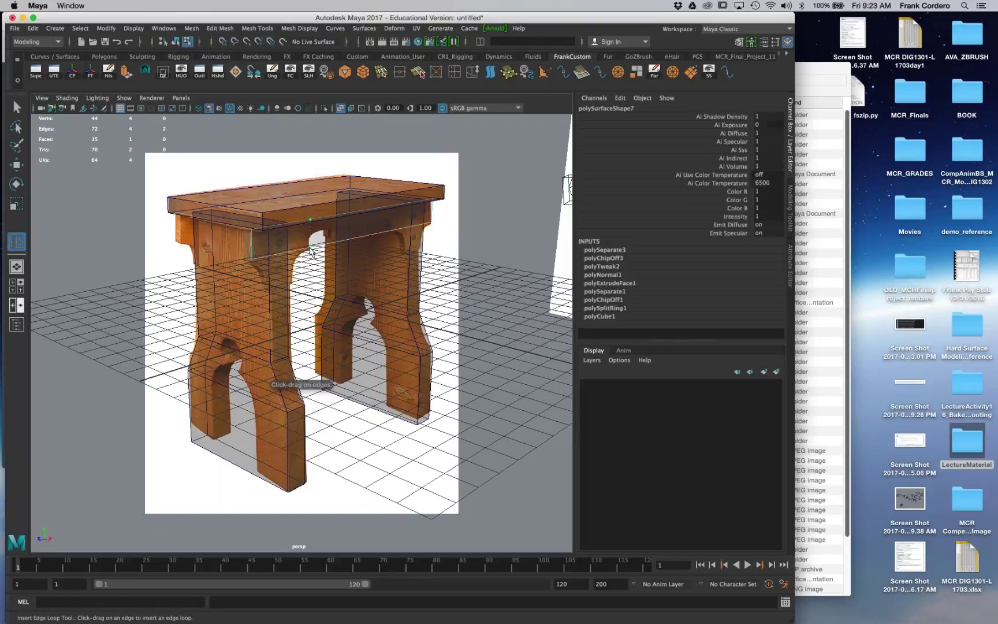
{"action": "left_click", "coordinate": [393, 231]}
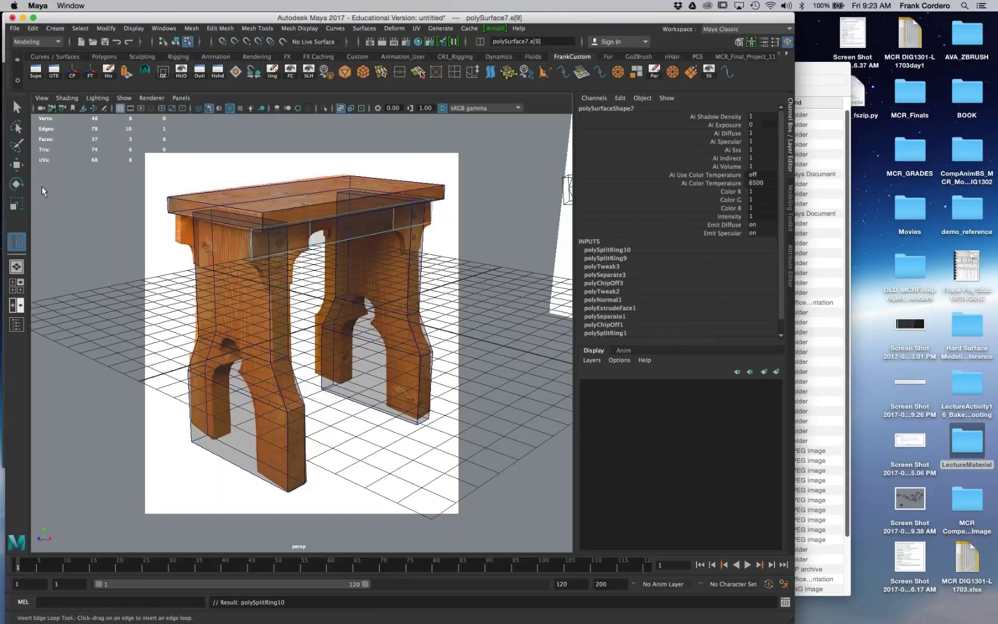
Step: Switch the Insert Edge Loop tool to multiple edge loops and undo the trial loops on the apron
{"action": "double_click", "coordinate": [17, 241]}
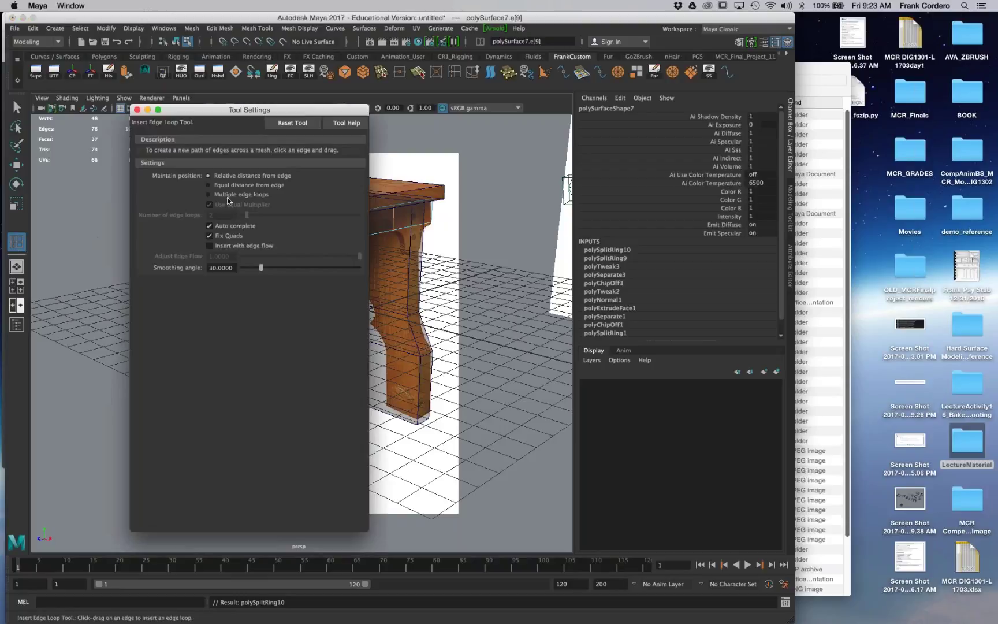
{"action": "left_click", "coordinate": [228, 195]}
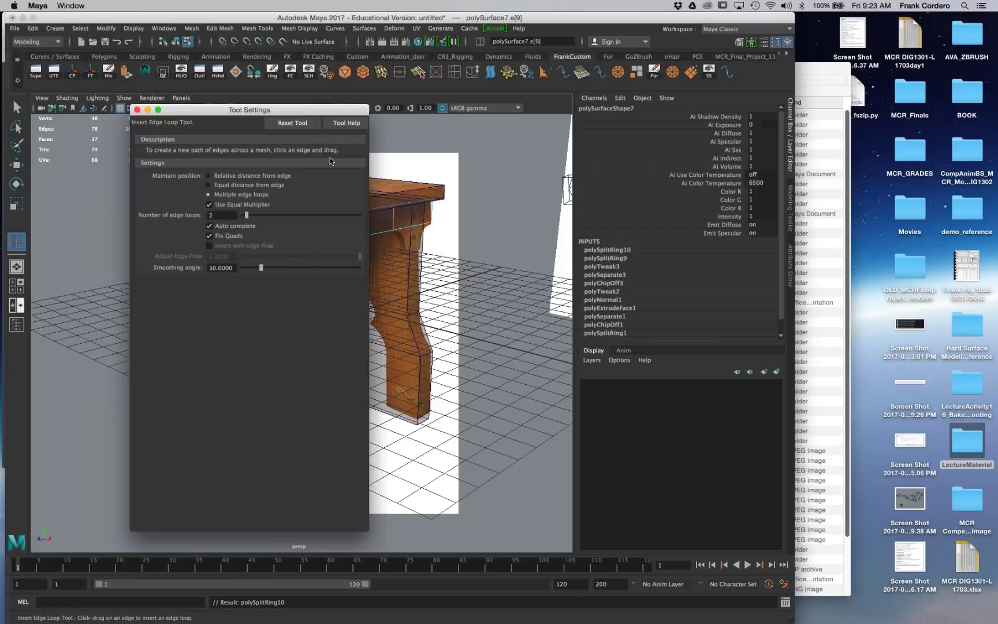
{"action": "left_click", "coordinate": [137, 109]}
{"action": "key", "text": "super+z"}
{"action": "key", "text": "super+z"}
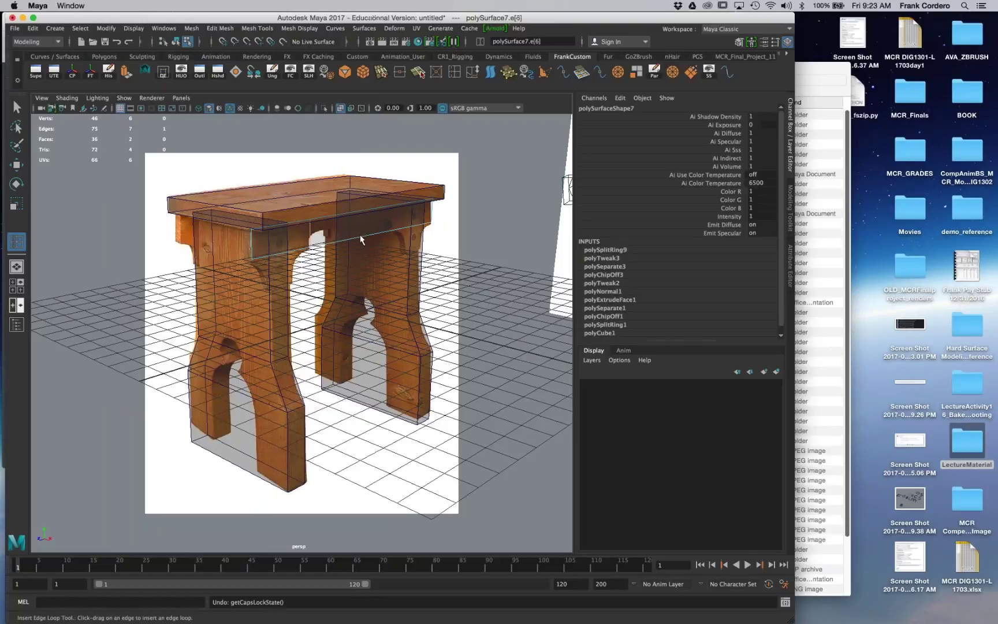
{"action": "left_click_drag", "start_coordinate": [353, 238], "coordinate": [392, 238]}
{"action": "key", "text": "super+z"}
Step: Set the number of edge loops to 1, insert a loop at the apron's middle, and add one beside each leg bracket
{"action": "double_click", "coordinate": [17, 242]}
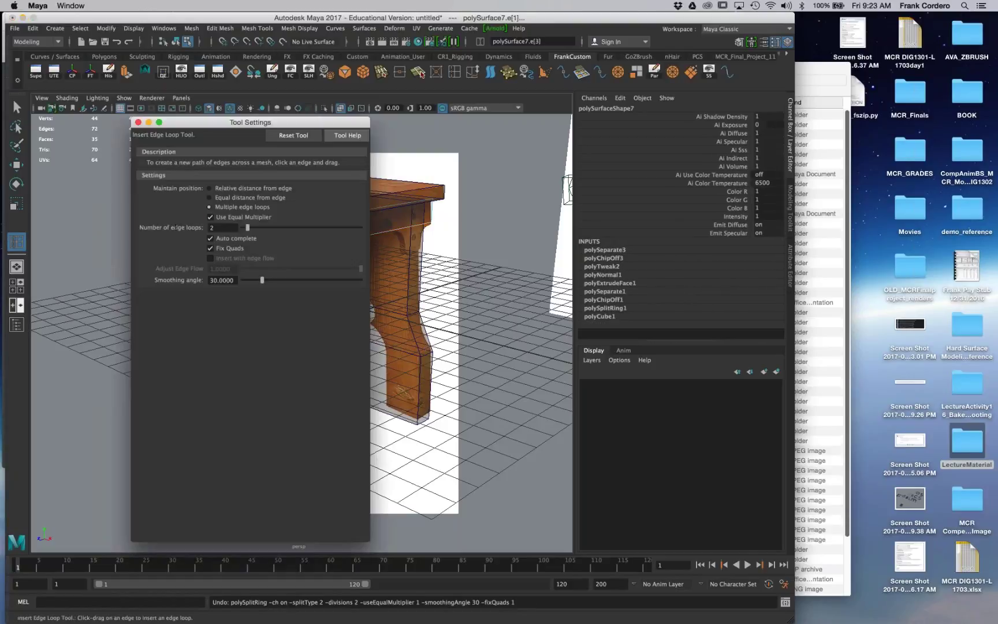
{"action": "type", "text": "1"}
{"action": "left_click", "coordinate": [352, 239]}
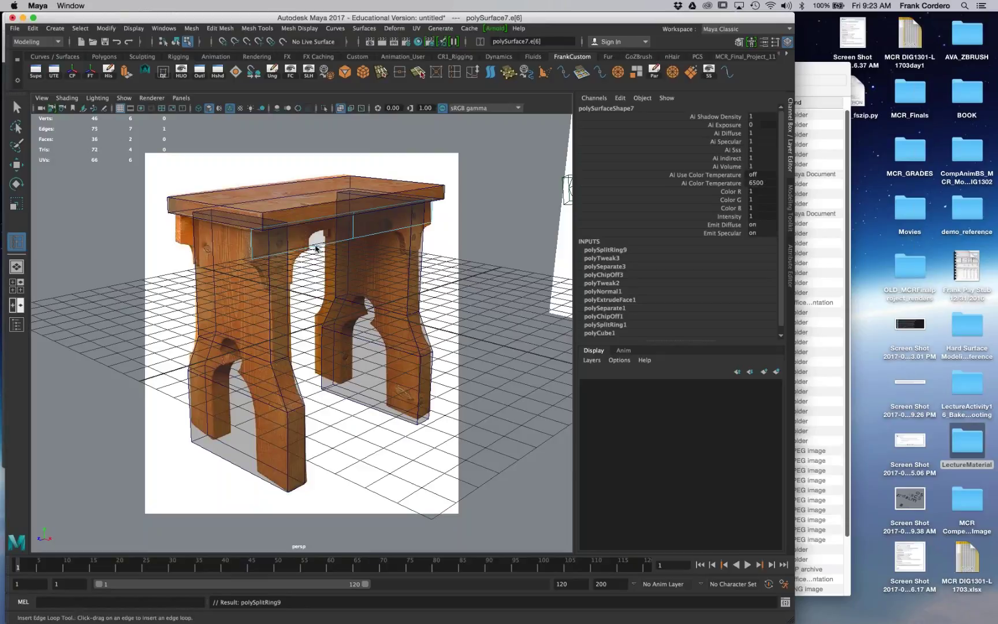
{"action": "left_click_drag", "start_coordinate": [381, 229], "coordinate": [395, 234]}
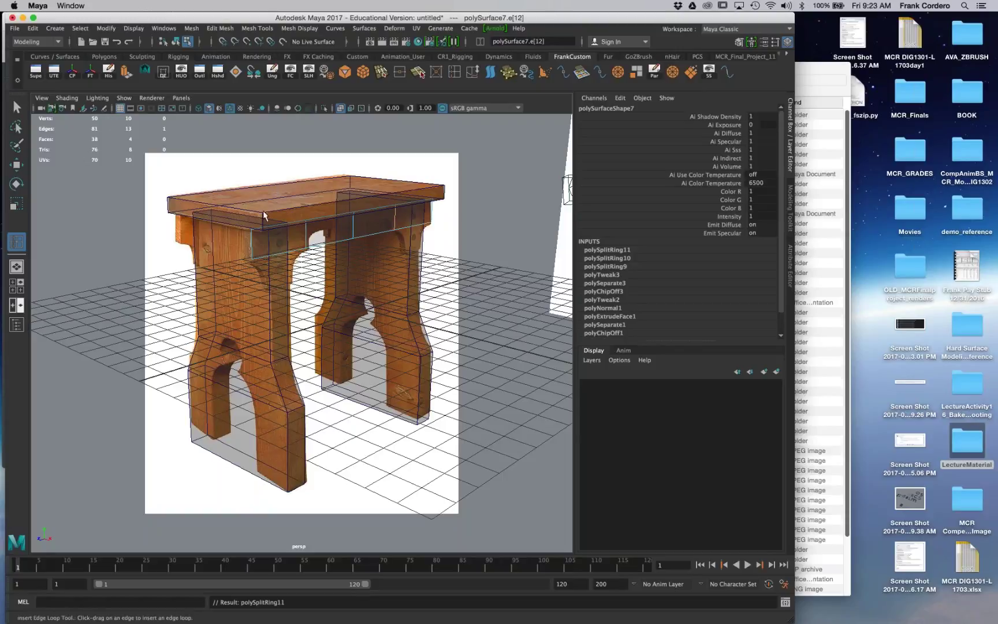
{"action": "key", "text": "q"}
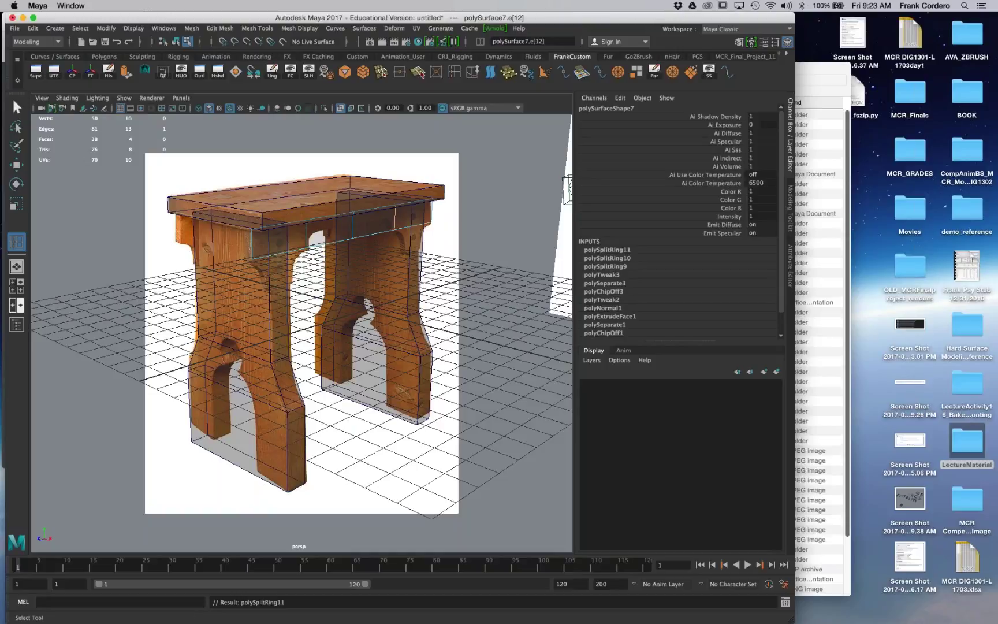
Step: Extrude the apron's lower edge at the front leg downward and narrow it to form the tapered bracket
{"action": "right_click", "coordinate": [297, 257]}
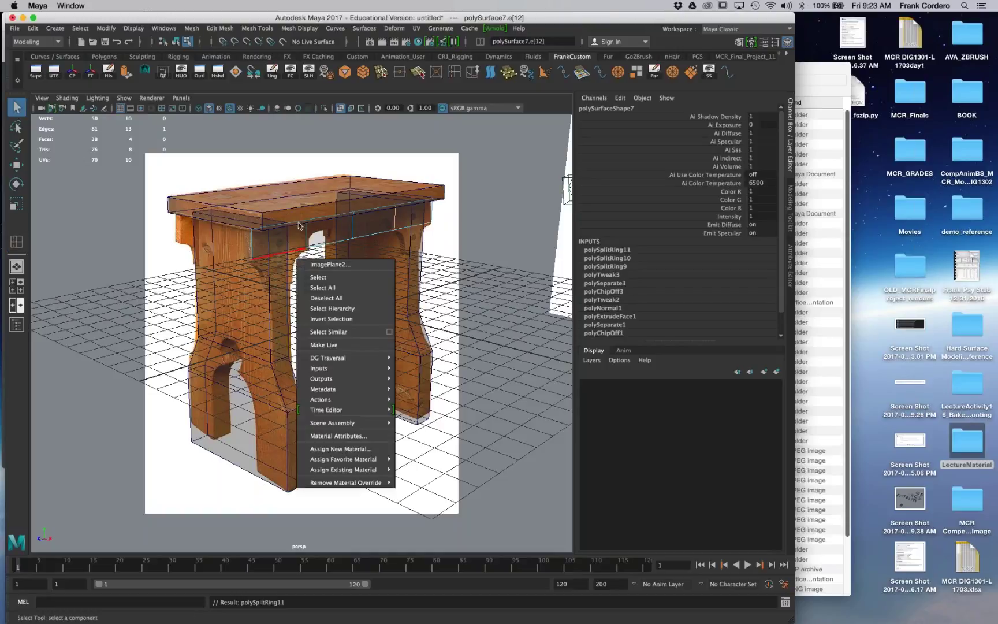
{"action": "right_click_drag", "start_coordinate": [292, 248], "coordinate": [291, 219]}
{"action": "left_click", "coordinate": [286, 256]}
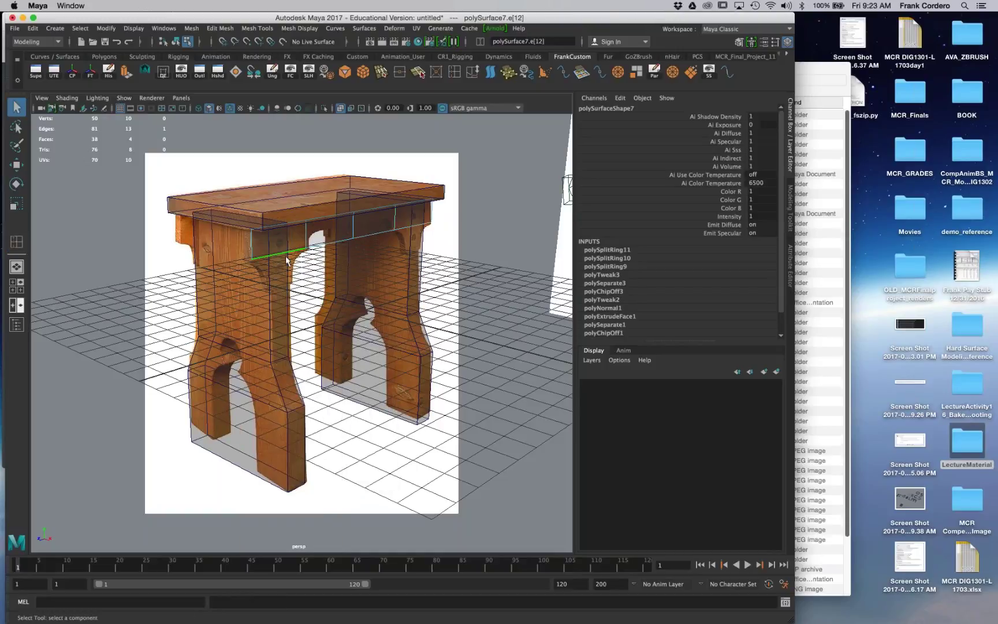
{"action": "right_click_drag", "start_coordinate": [286, 257], "coordinate": [287, 284], "text": "shift"}
{"action": "key", "text": "z"}
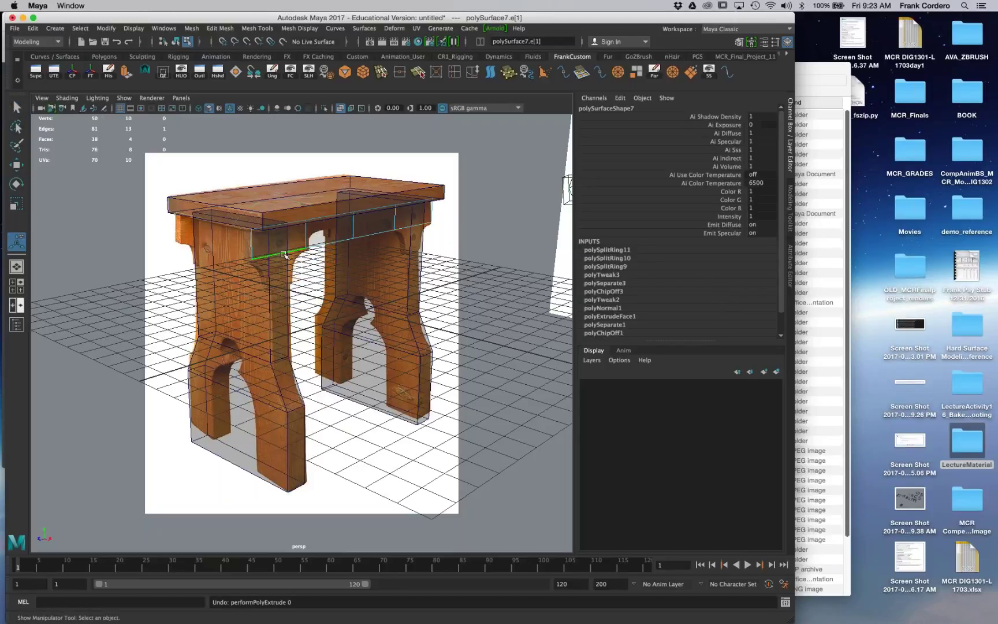
{"action": "right_click_drag", "start_coordinate": [284, 255], "coordinate": [286, 285], "text": "shift"}
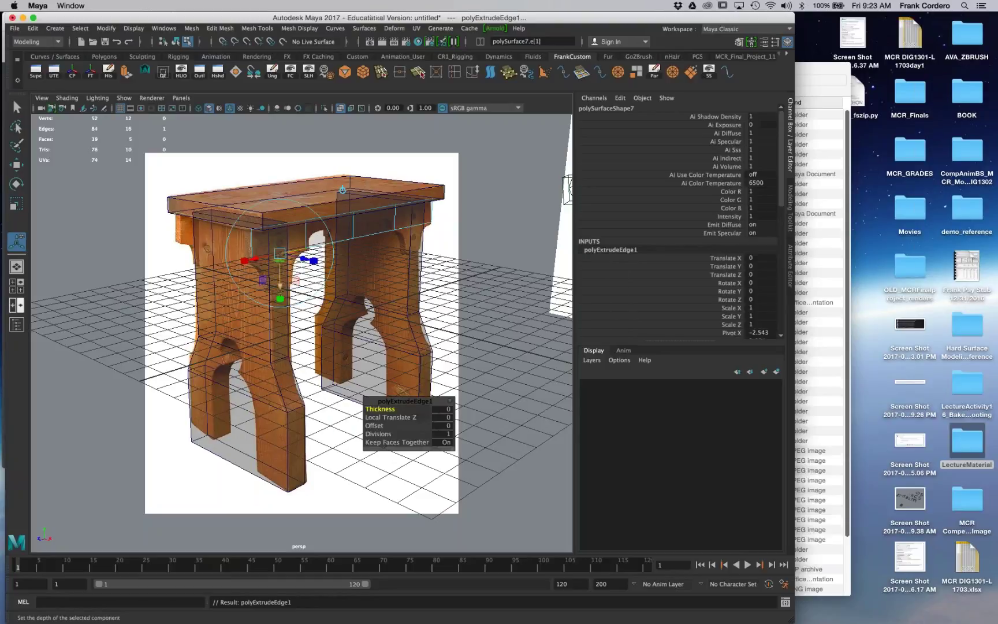
{"action": "mouse_move", "coordinate": [280, 299]}
{"action": "left_mouse_down"}
{"action": "mouse_move", "coordinate": [281, 319]}
{"action": "mouse_move", "coordinate": [264, 291]}
{"action": "left_mouse_up"}
Step: Insert a horizontal edge loop across the front bracket, scale it narrower along Z to follow the curve, and return to object mode
{"action": "right_click_drag", "start_coordinate": [280, 244], "coordinate": [330, 230]}
{"action": "left_click", "coordinate": [345, 233]}
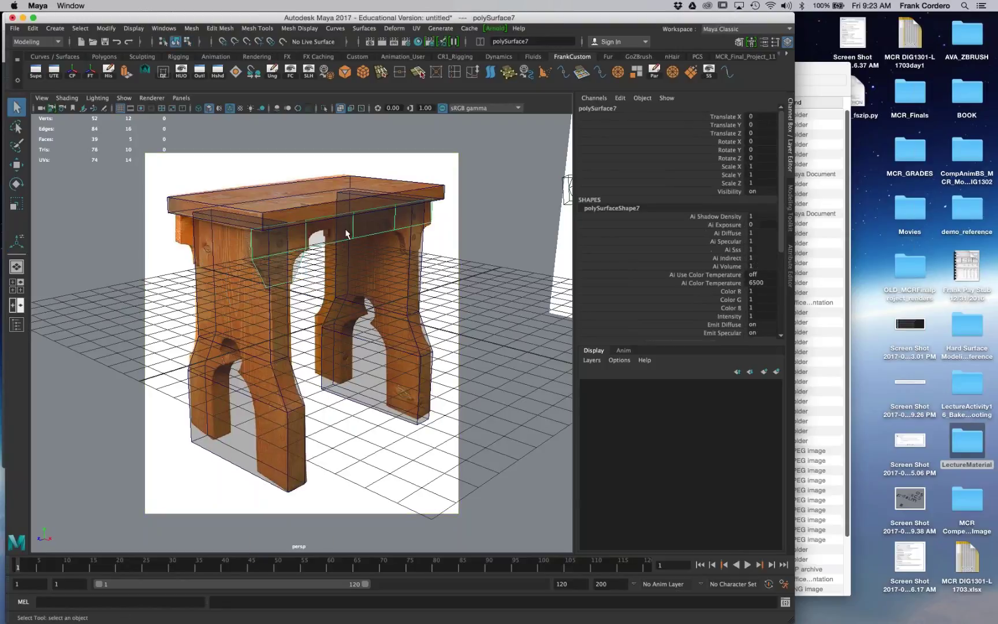
{"action": "right_click_drag", "start_coordinate": [346, 233], "coordinate": [263, 247], "text": "shift"}
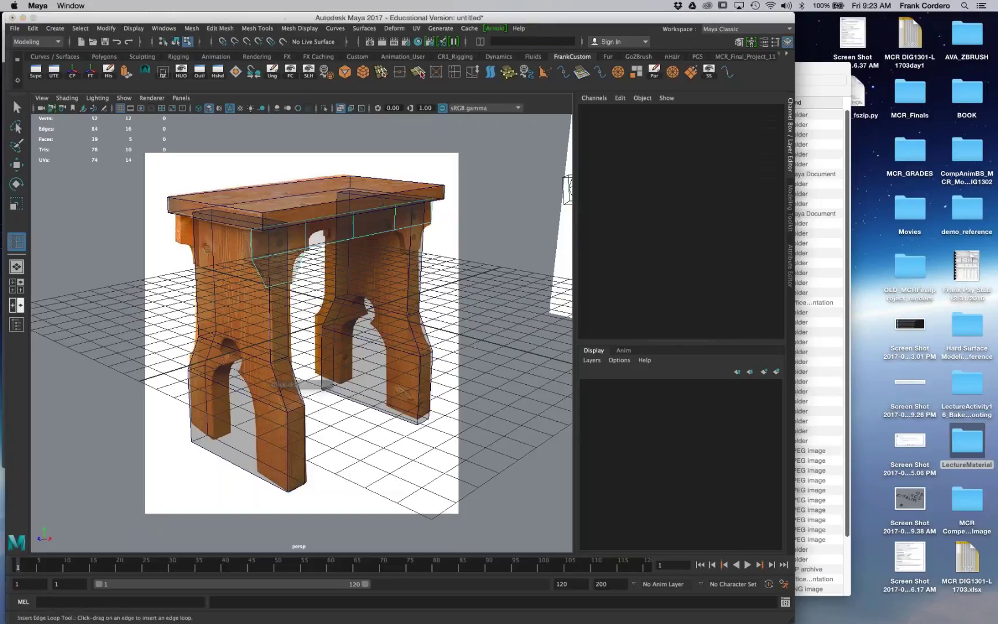
{"action": "left_click", "coordinate": [303, 267]}
{"action": "key", "text": "r"}
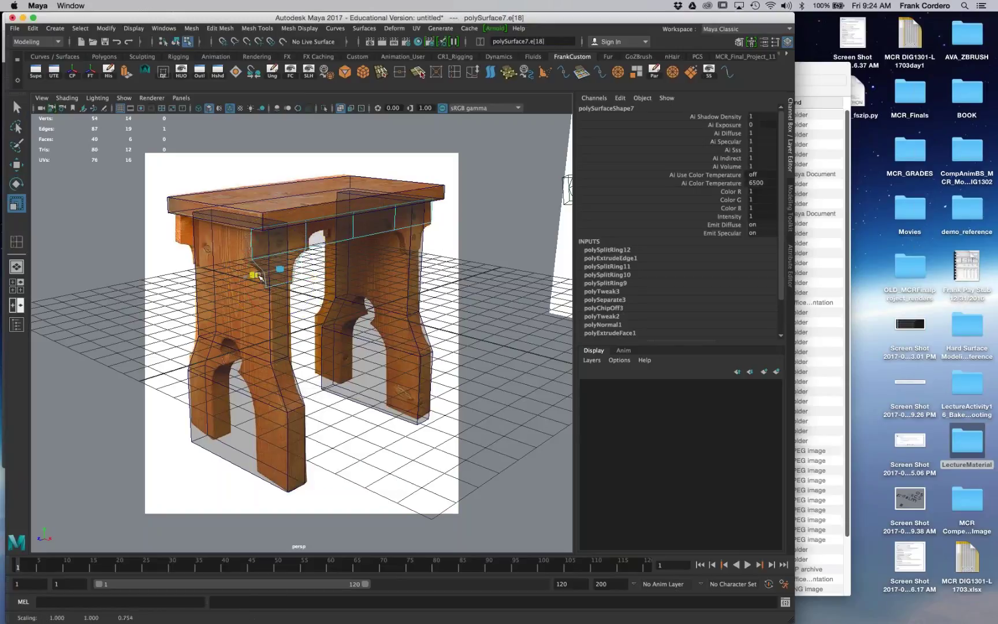
{"action": "right_click", "coordinate": [284, 239]}
{"action": "left_click", "coordinate": [334, 224]}
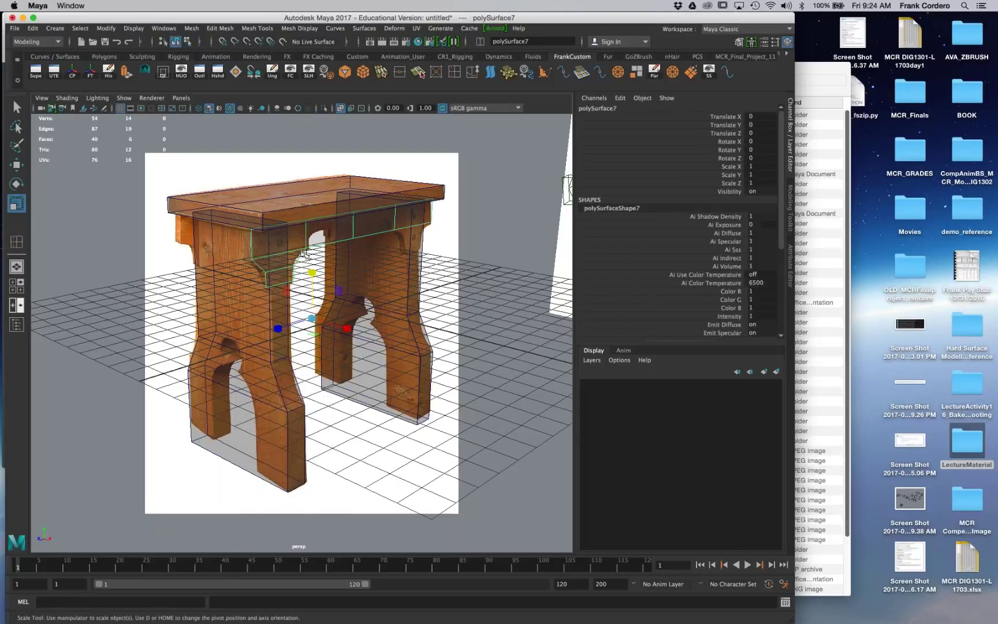
Step: Delete the two apron faces on the rear-leg side of the middle loop, and go back to object mode
{"action": "right_click", "coordinate": [381, 220]}
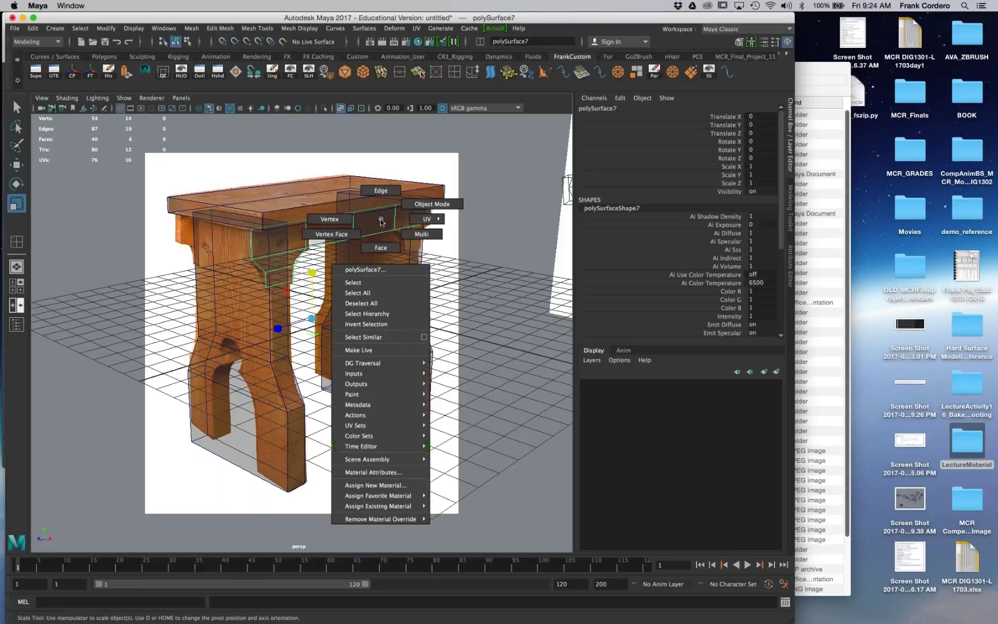
{"action": "left_click", "coordinate": [384, 243]}
{"action": "key", "text": "Delete"}
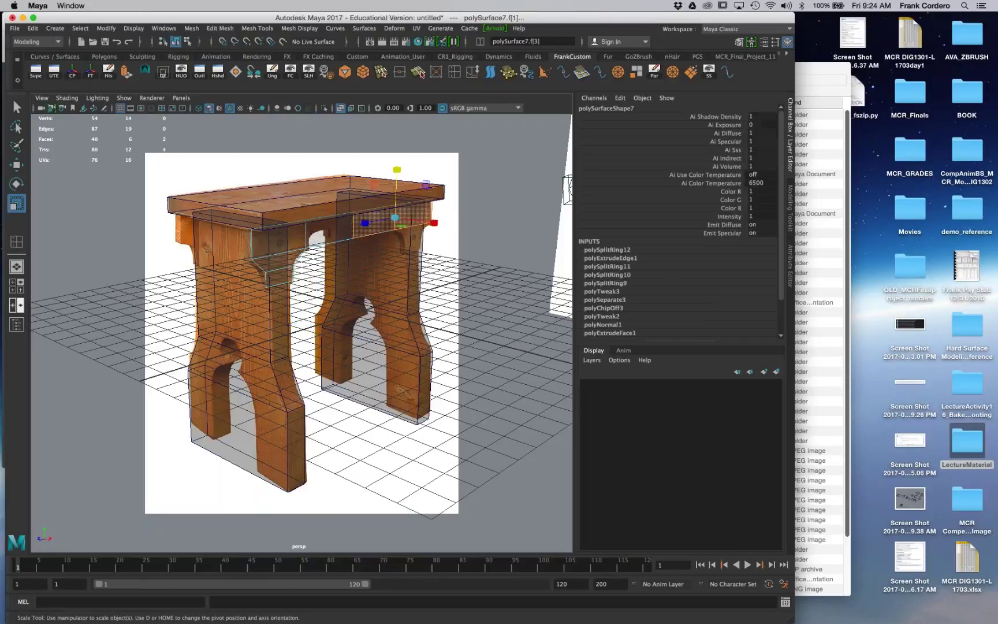
{"action": "right_click", "coordinate": [292, 244]}
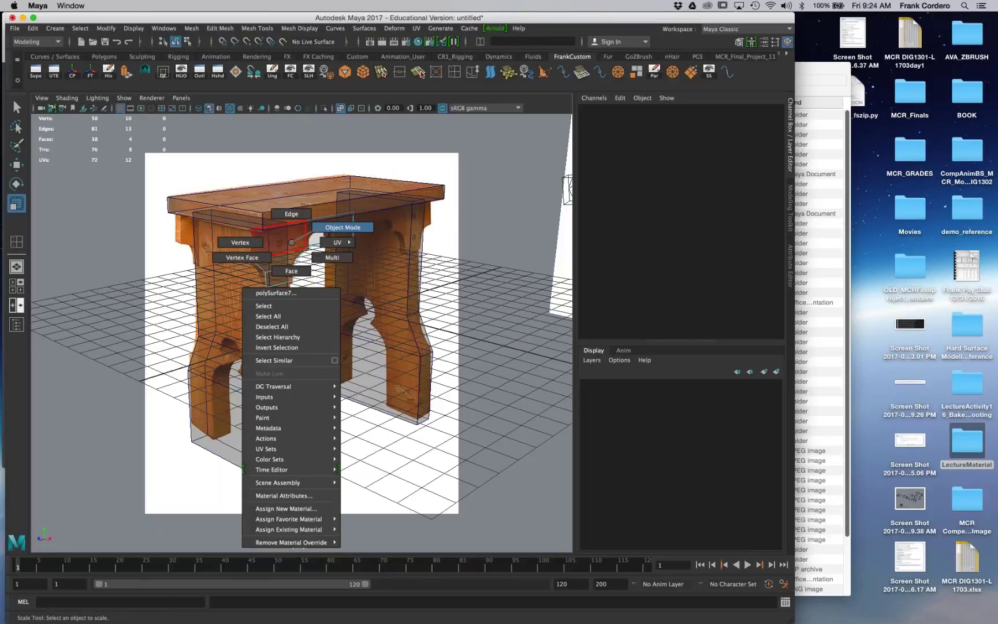
Step: Check the half apron in solid shading and in isolation, and bring back the whole table in x-ray display
{"action": "left_click", "coordinate": [309, 237]}
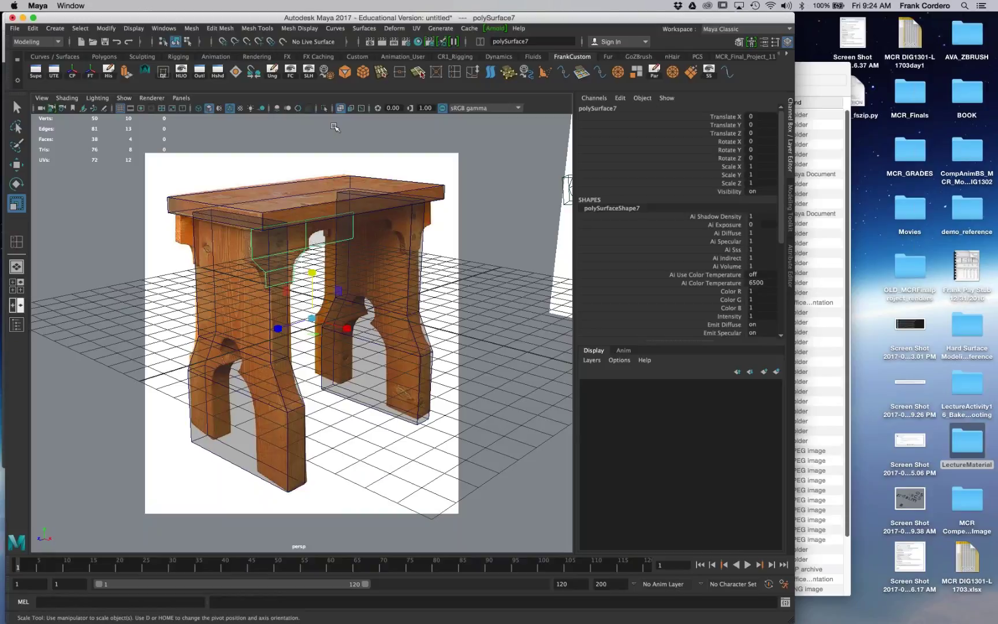
{"action": "left_click", "coordinate": [339, 108]}
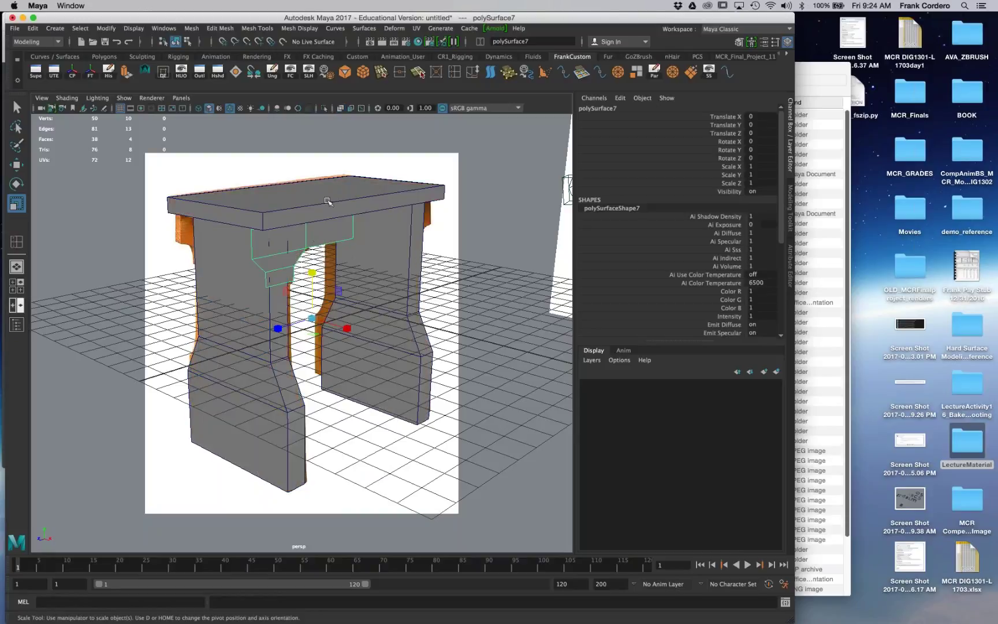
{"action": "left_click", "coordinate": [325, 108]}
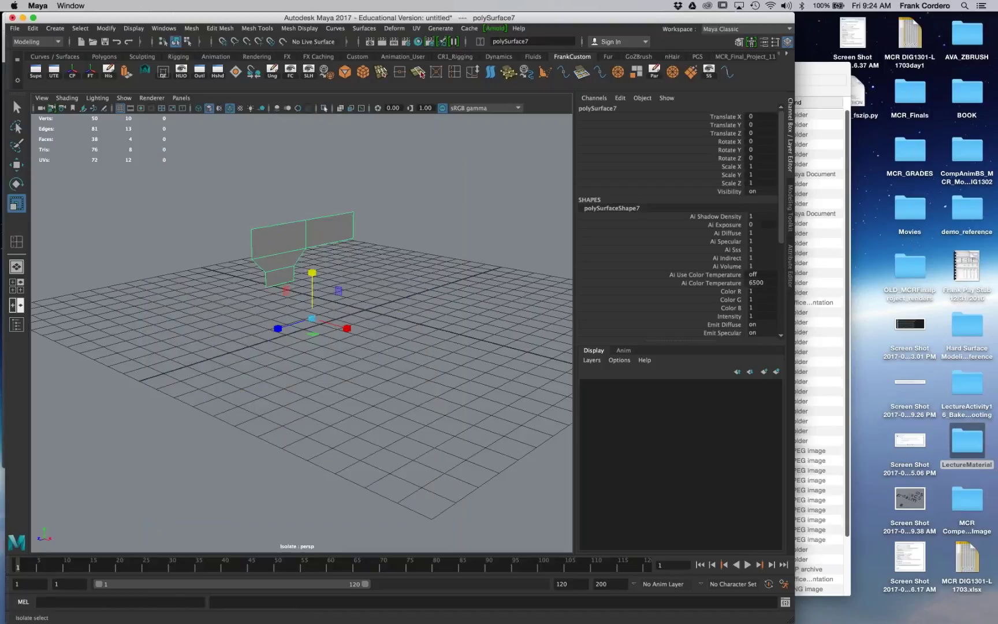
{"action": "left_click", "coordinate": [325, 108]}
{"action": "left_click", "coordinate": [340, 108]}
Step: Open the Mirror options for the half apron and set a custom merge threshold of 0.0002
{"action": "right_click", "coordinate": [325, 241], "text": "shift"}
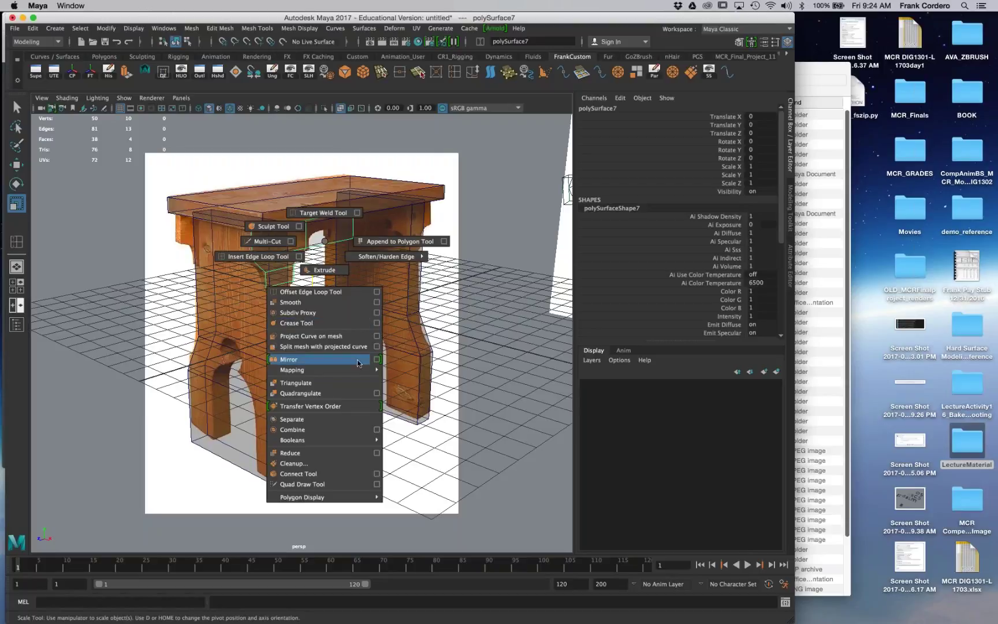
{"action": "left_click", "coordinate": [381, 358]}
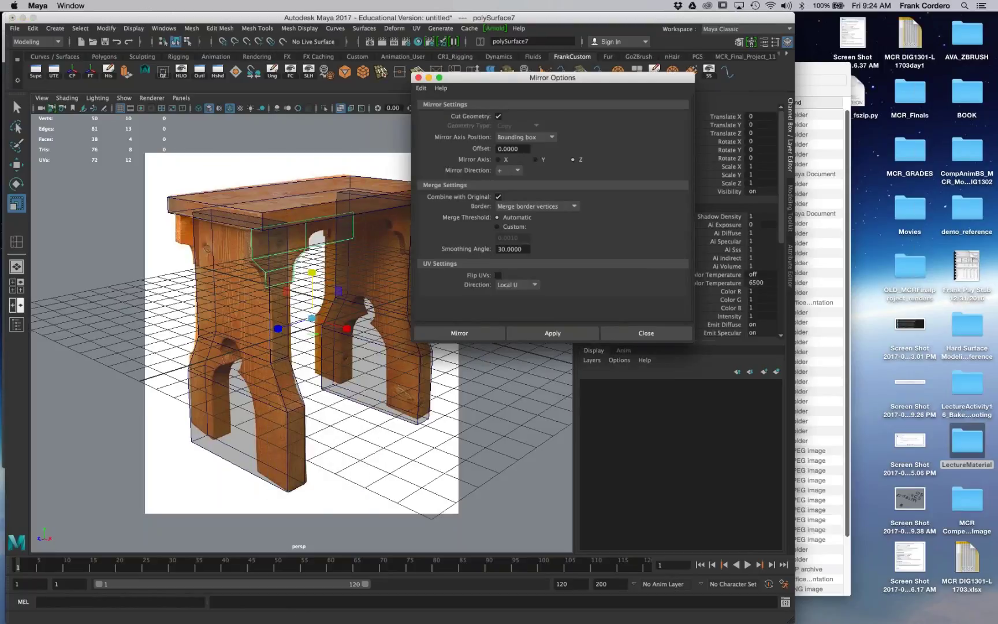
{"action": "left_click_drag", "start_coordinate": [583, 78], "coordinate": [598, 17]}
{"action": "left_click_drag", "start_coordinate": [708, 284], "coordinate": [729, 384]}
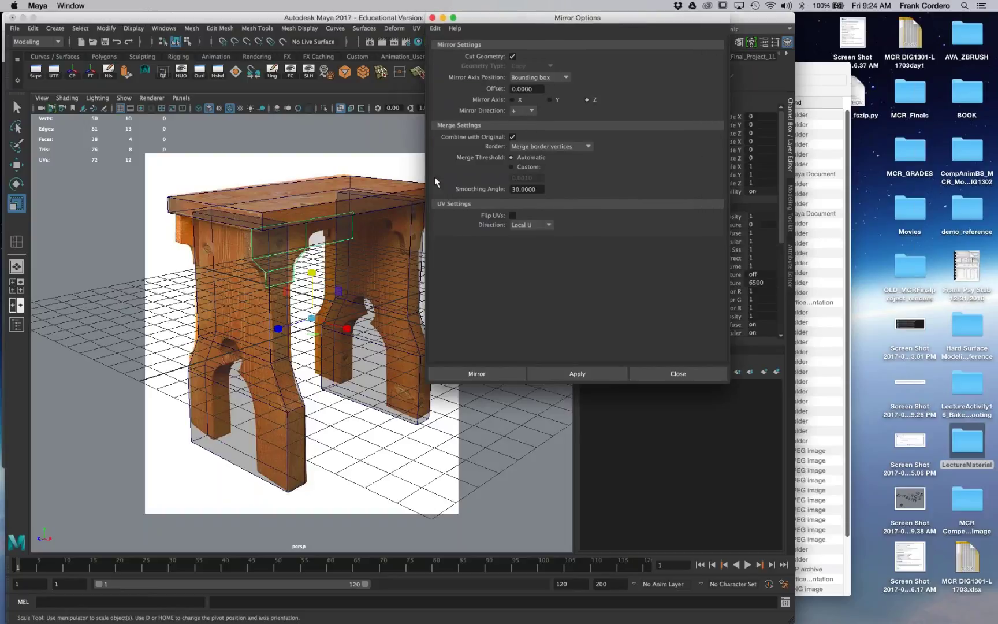
{"action": "left_click", "coordinate": [523, 168]}
{"action": "left_click_drag", "start_coordinate": [530, 178], "coordinate": [527, 178]}
{"action": "type", "text": "0"}
{"action": "type", "text": "3"}
{"action": "left_click_drag", "start_coordinate": [562, 18], "coordinate": [662, 33]}
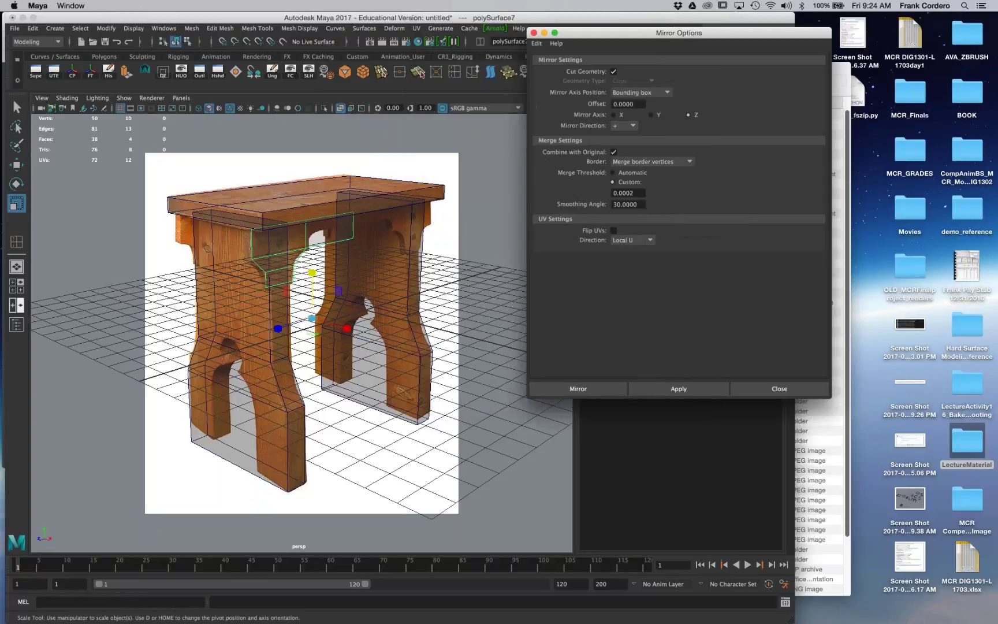
Step: Mirror the half apron about its bounding box on the Z axis in the negative direction, merging border vertices
{"action": "left_click", "coordinate": [686, 388]}
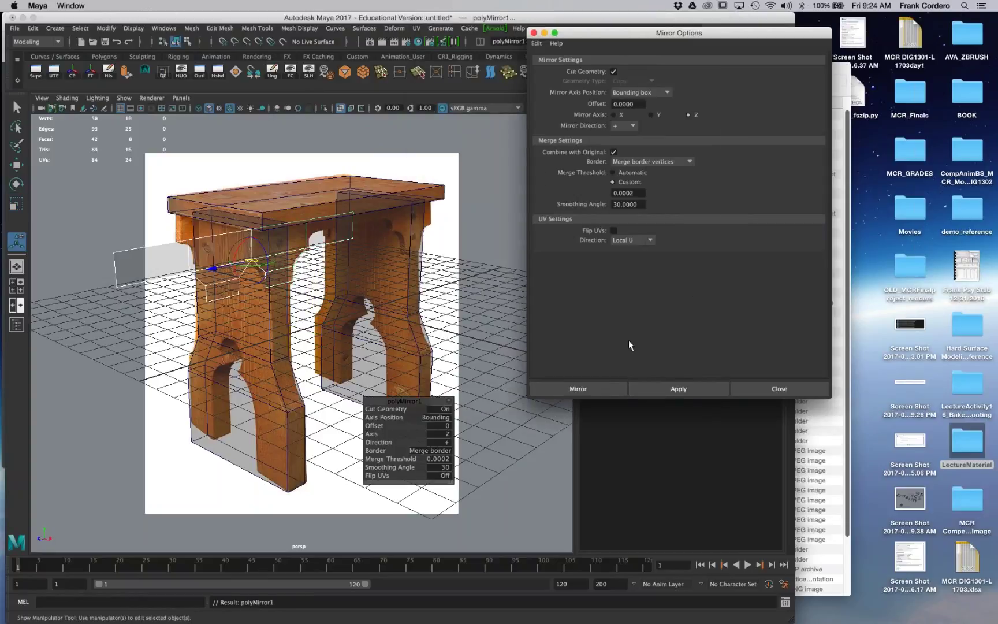
{"action": "key", "text": "ctrl+z"}
{"action": "left_click", "coordinate": [629, 126]}
{"action": "left_click", "coordinate": [620, 147]}
{"action": "left_click", "coordinate": [679, 389]}
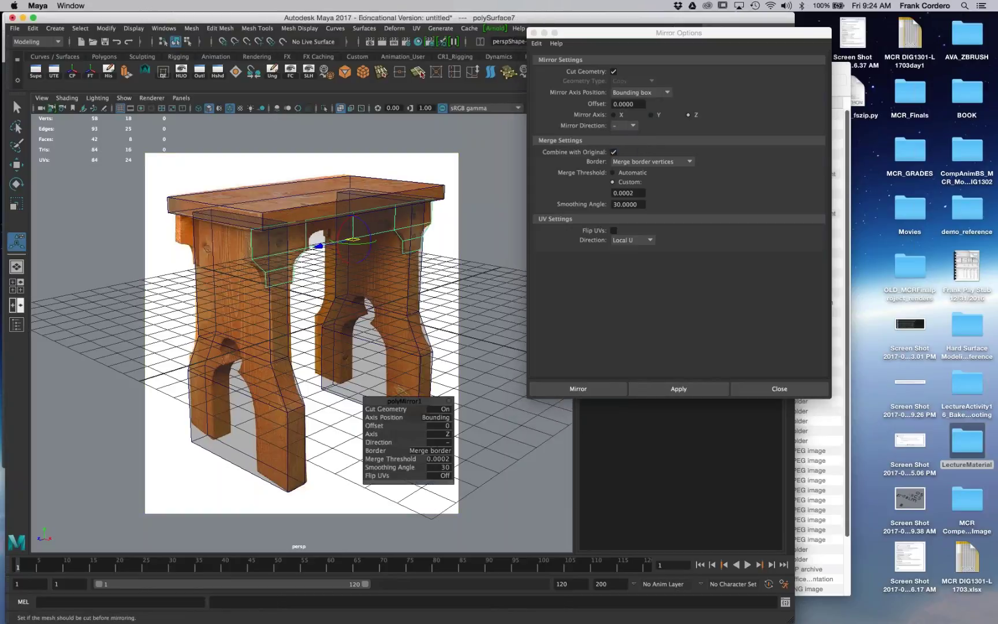
Step: Move the Mirror Options window clear of the viewport and check the mirrored apron against the reference image
{"action": "key", "text": "space"}
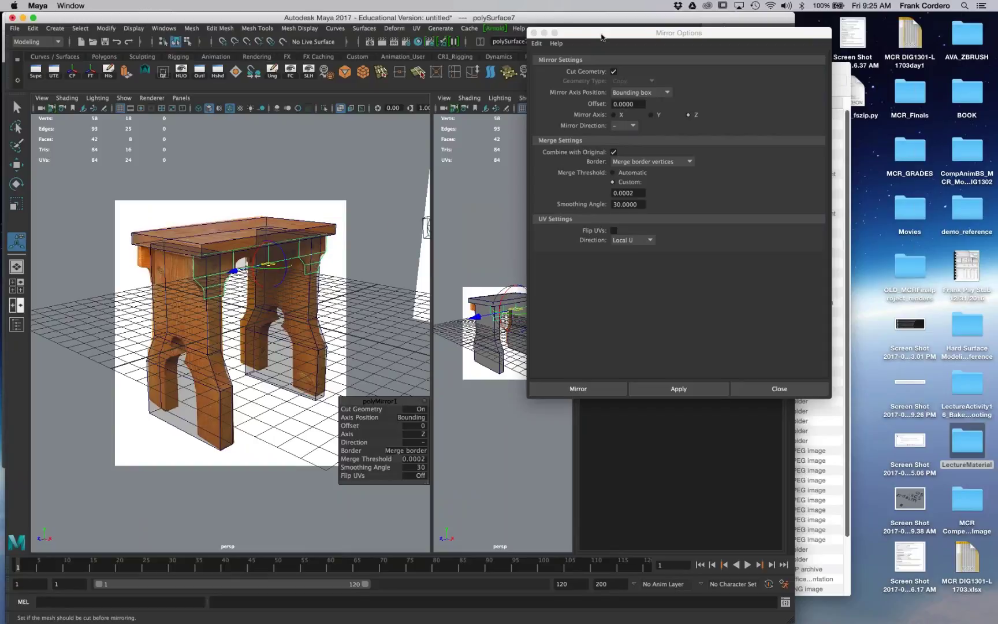
{"action": "left_click_drag", "start_coordinate": [601, 32], "coordinate": [719, 251]}
{"action": "key", "text": "space"}
{"action": "key", "text": "space"}
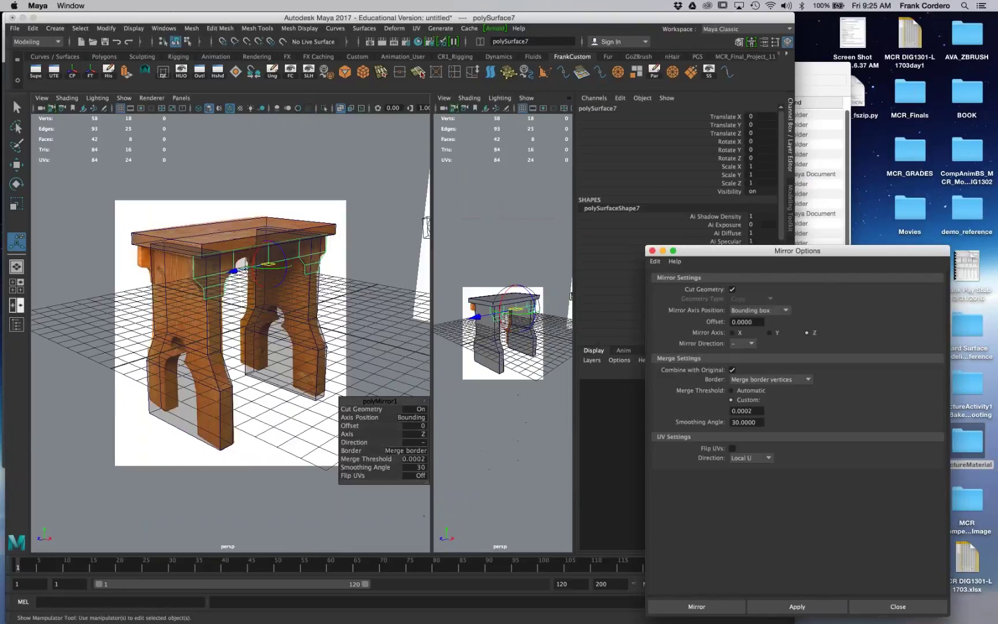
{"action": "key", "text": "space"}
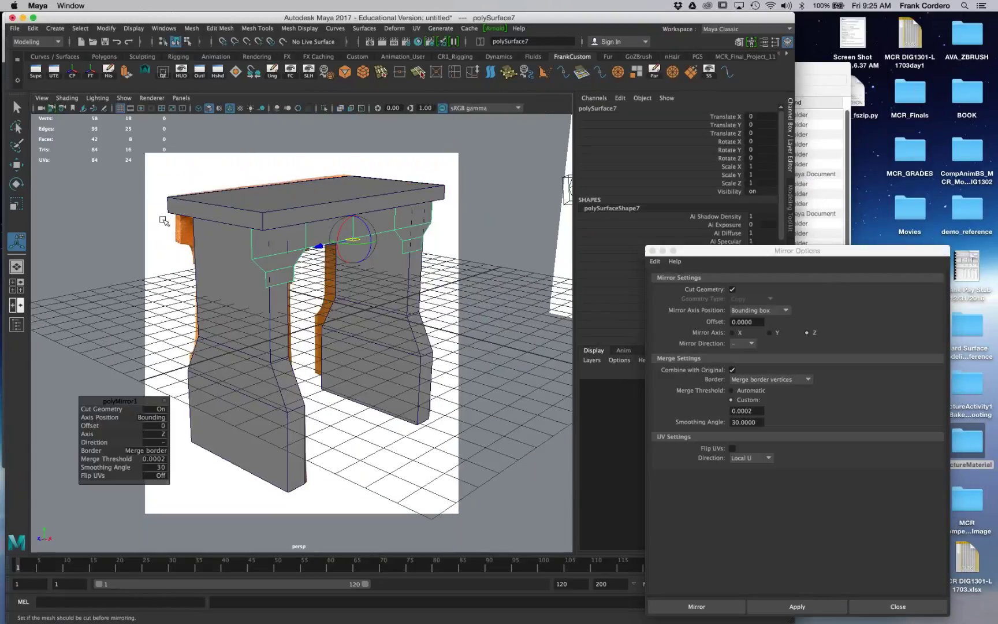
{"action": "key", "text": "space"}
{"action": "key", "text": "space"}
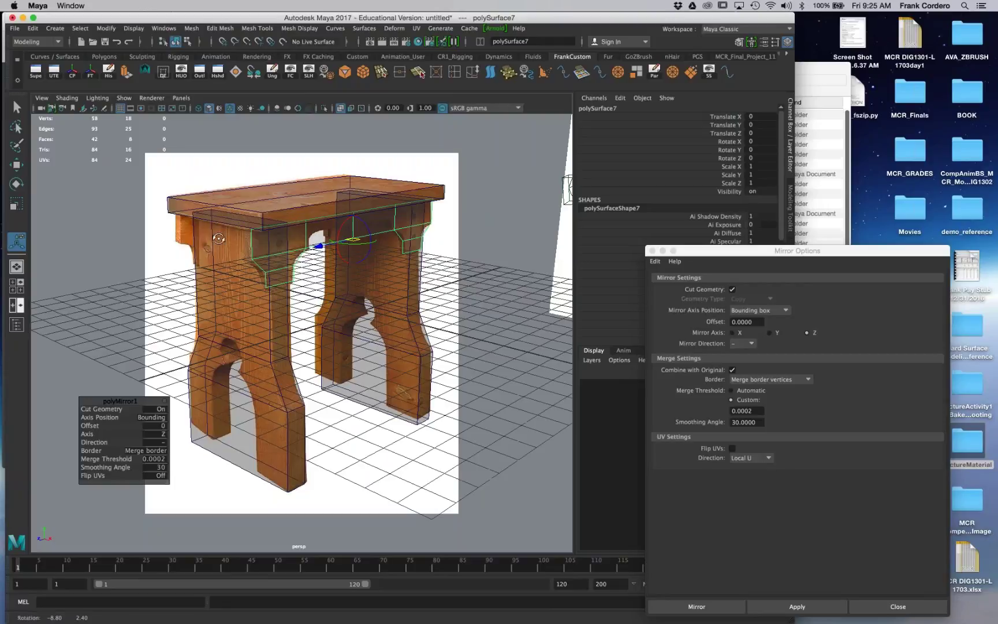
Step: Examine how the mirrored apron meets the legs through the persp1 camera, and return to the camera-matched x-ray view
{"action": "left_click", "coordinate": [181, 98]}
{"action": "mouse_move", "coordinate": [242, 108]}
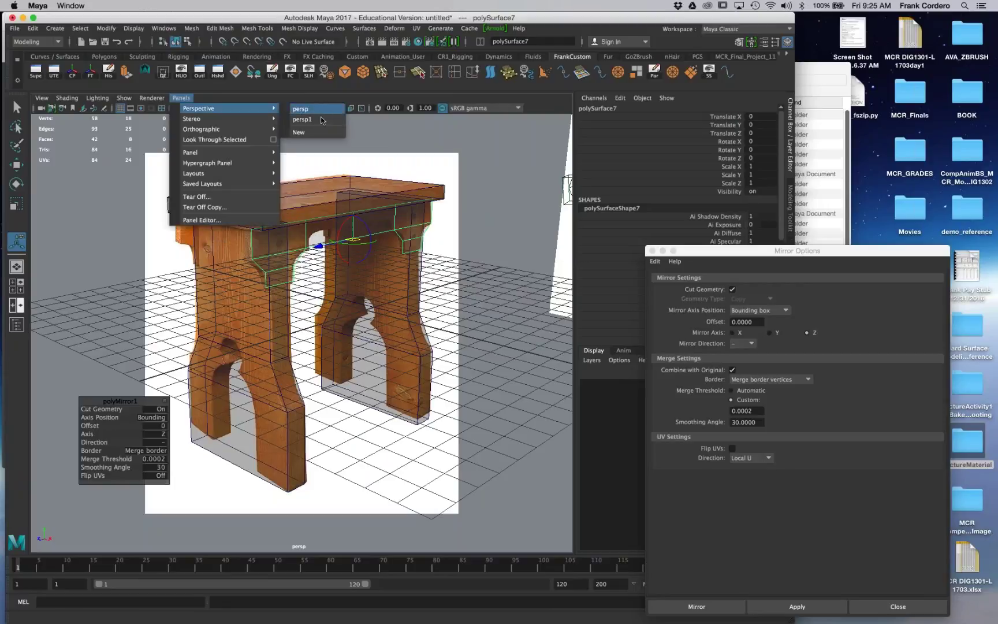
{"action": "left_click", "coordinate": [321, 119]}
{"action": "left_click_drag", "start_coordinate": [272, 323], "coordinate": [352, 260], "text": "alt"}
{"action": "left_click", "coordinate": [341, 108]}
{"action": "mouse_move", "coordinate": [410, 217]}
{"action": "left_mouse_down", "text": "alt"}
{"action": "mouse_move", "coordinate": [389, 214]}
{"action": "mouse_move", "coordinate": [399, 215]}
{"action": "left_mouse_up", "text": "alt"}
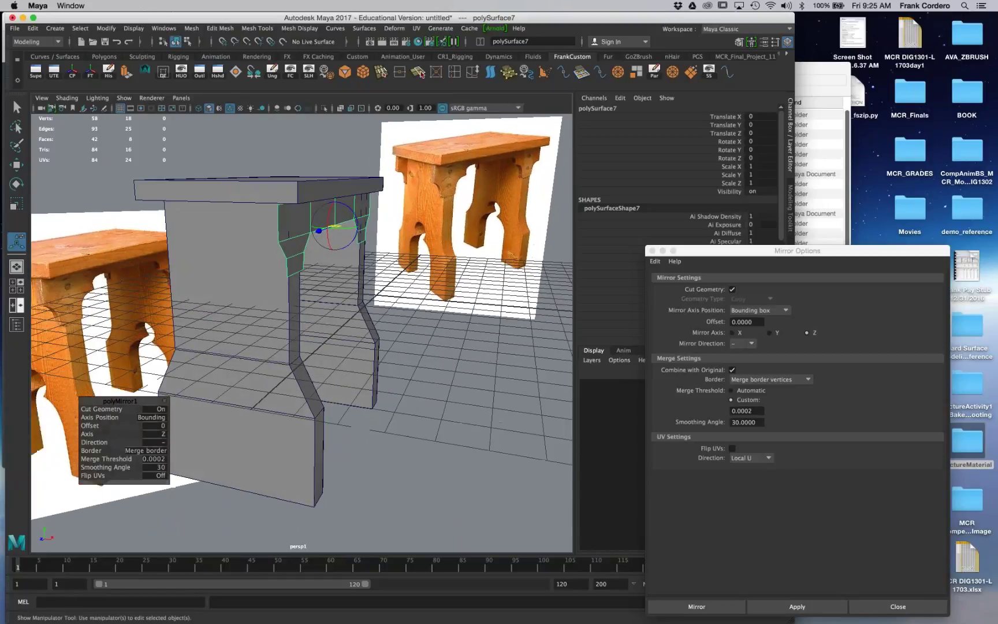
{"action": "left_click", "coordinate": [283, 262]}
{"action": "left_click_drag", "start_coordinate": [284, 262], "coordinate": [363, 275], "text": "alt"}
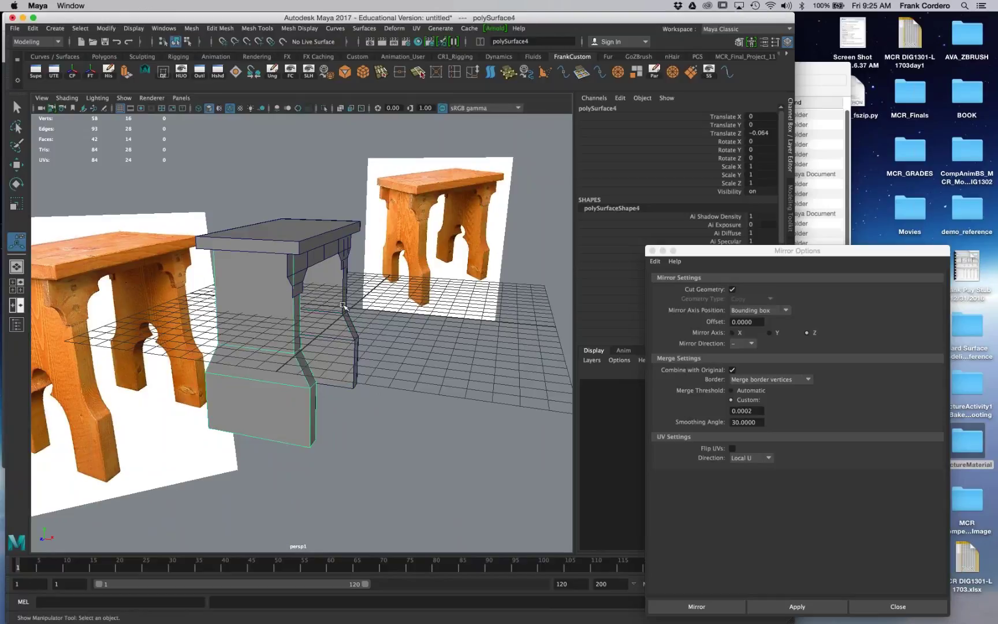
{"action": "left_click", "coordinate": [322, 258]}
{"action": "key", "text": "space"}
{"action": "key", "text": "space"}
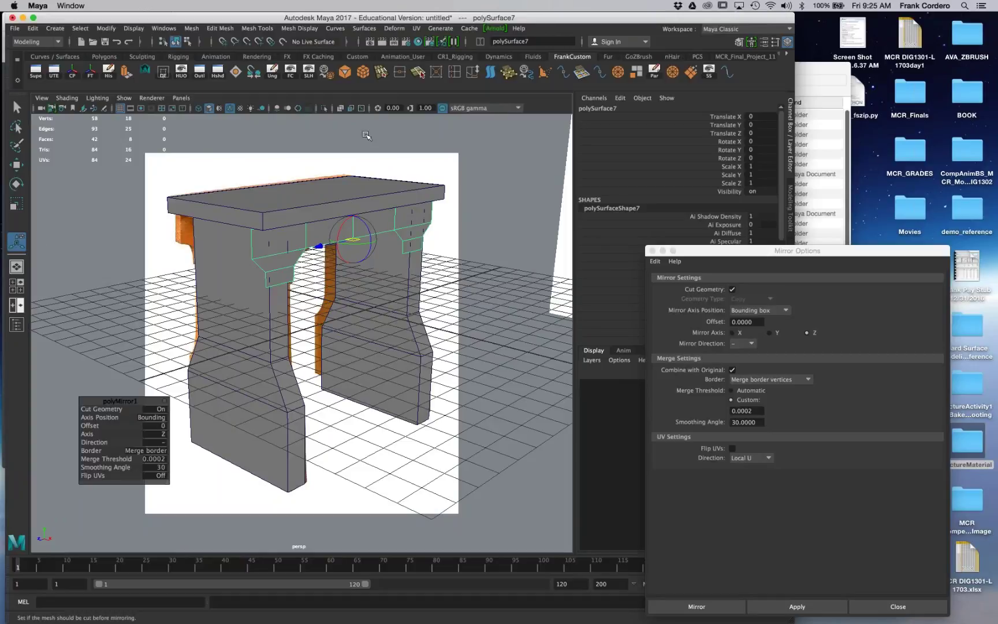
{"action": "left_click", "coordinate": [341, 109]}
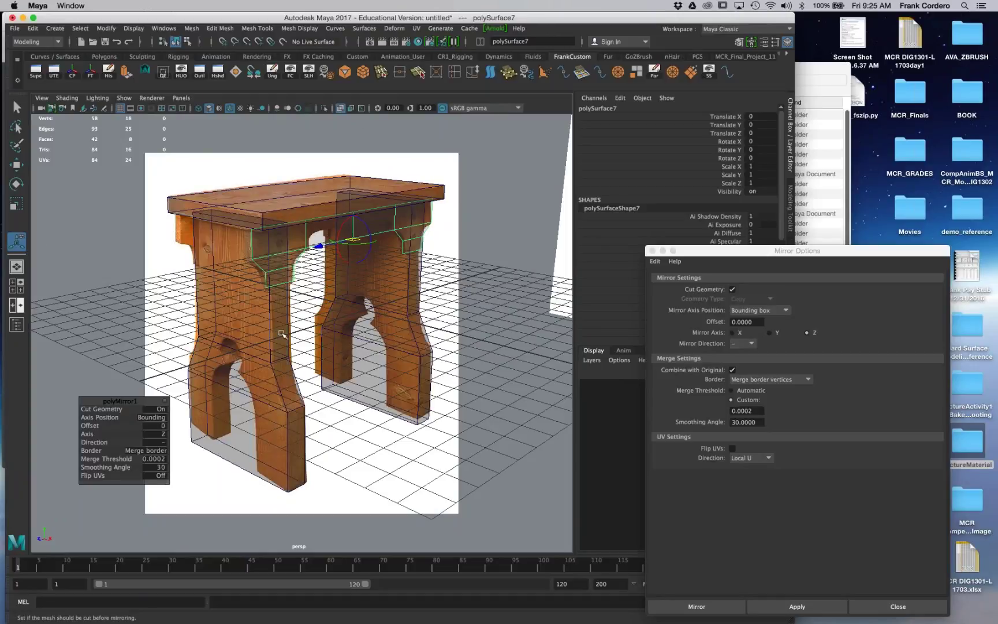
{"action": "left_click", "coordinate": [283, 333]}
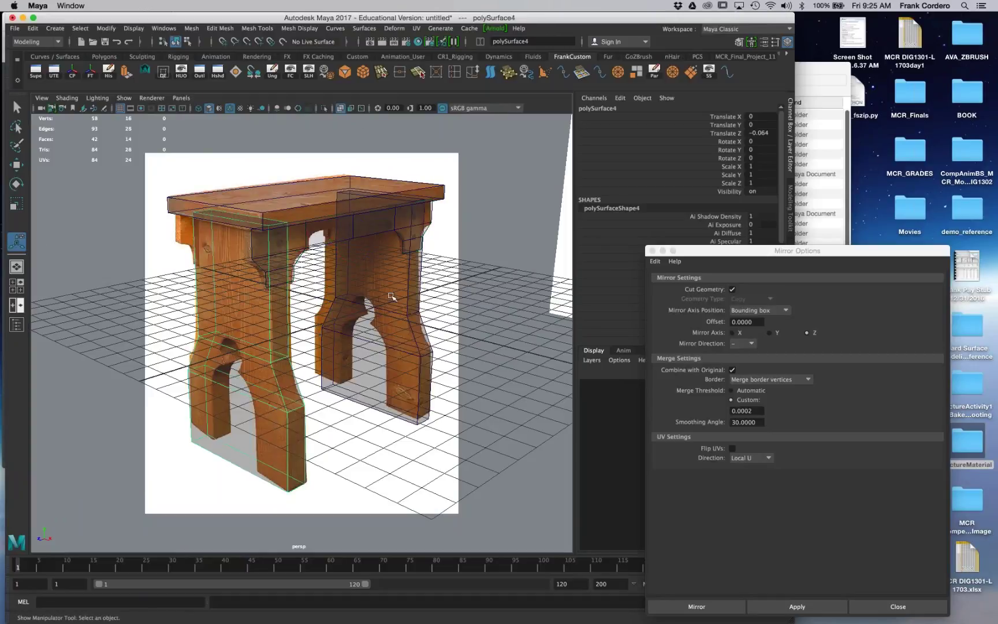
{"action": "left_click", "coordinate": [315, 248]}
{"action": "key", "text": "g"}
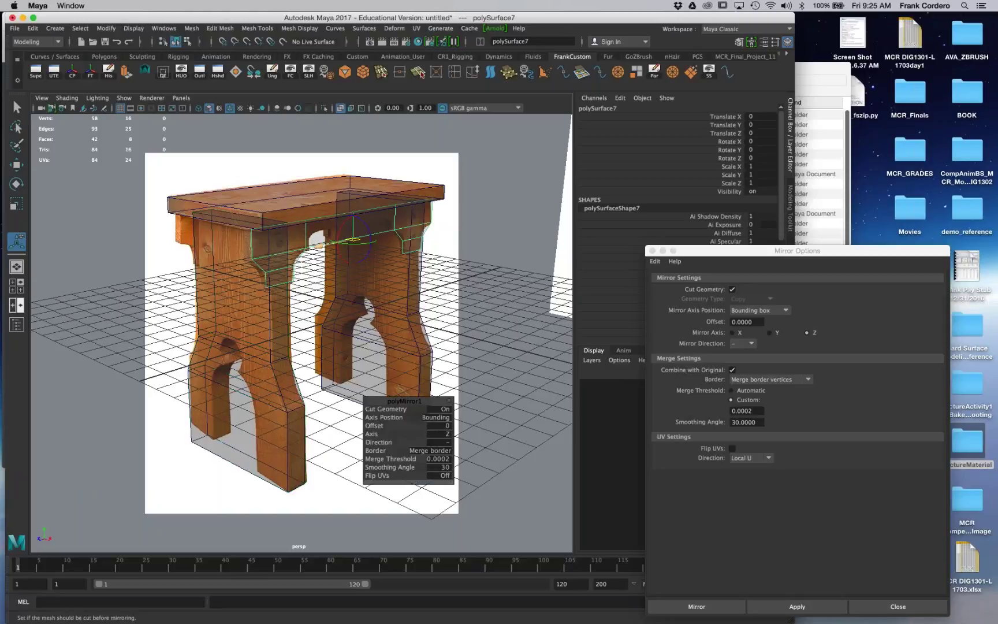
{"action": "left_click", "coordinate": [398, 369]}
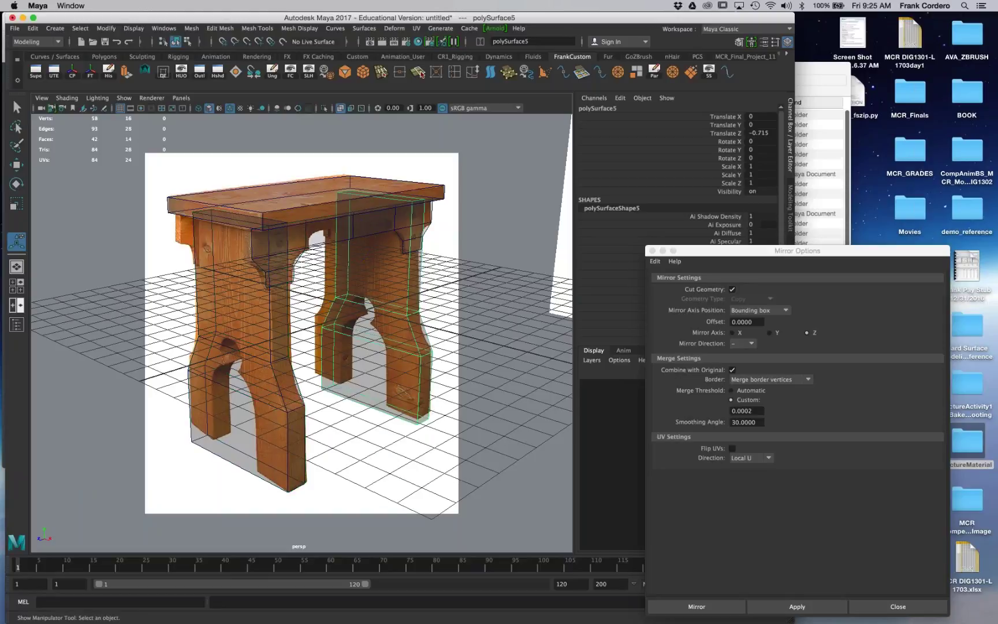
{"action": "key", "text": "g"}
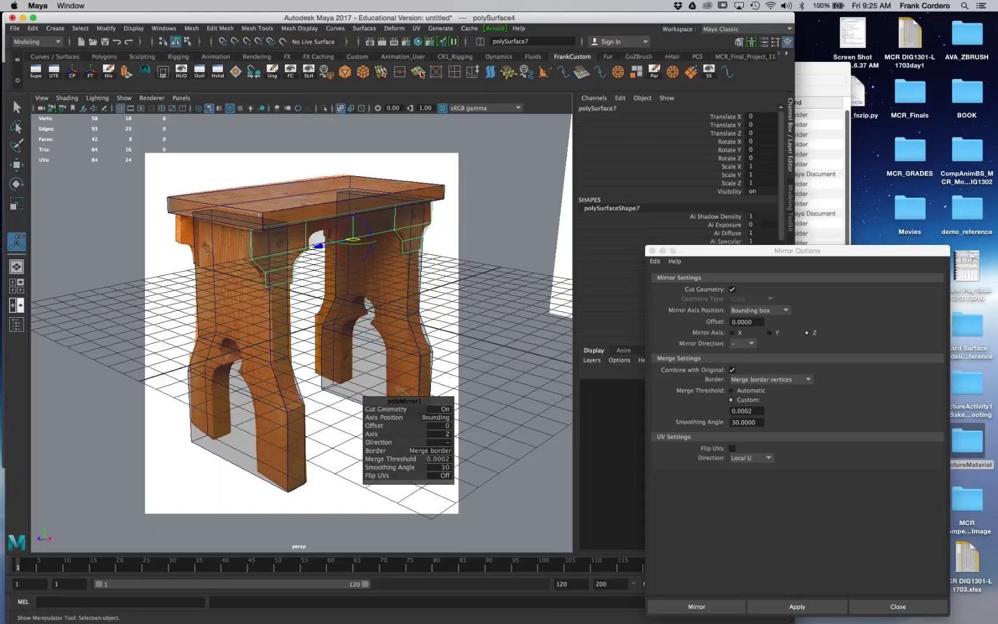
Step: Select the upper vertices of the front leg and scale them slightly narrower along X
{"action": "left_click", "coordinate": [257, 281]}
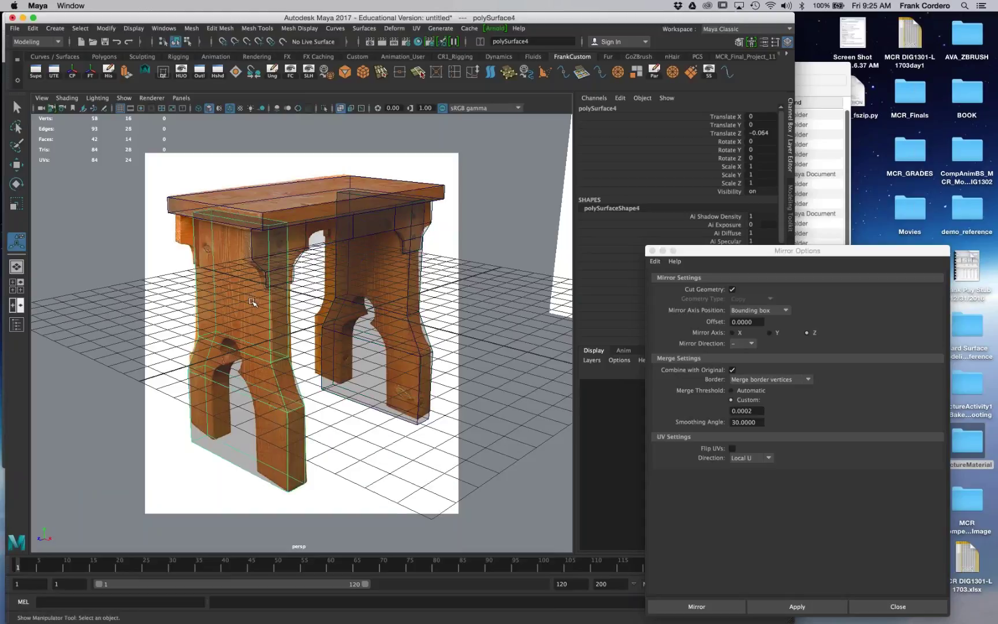
{"action": "right_click_drag", "start_coordinate": [253, 301], "coordinate": [204, 296]}
{"action": "key", "text": "q"}
{"action": "left_click_drag", "start_coordinate": [178, 196], "coordinate": [302, 367]}
{"action": "key", "text": "r"}
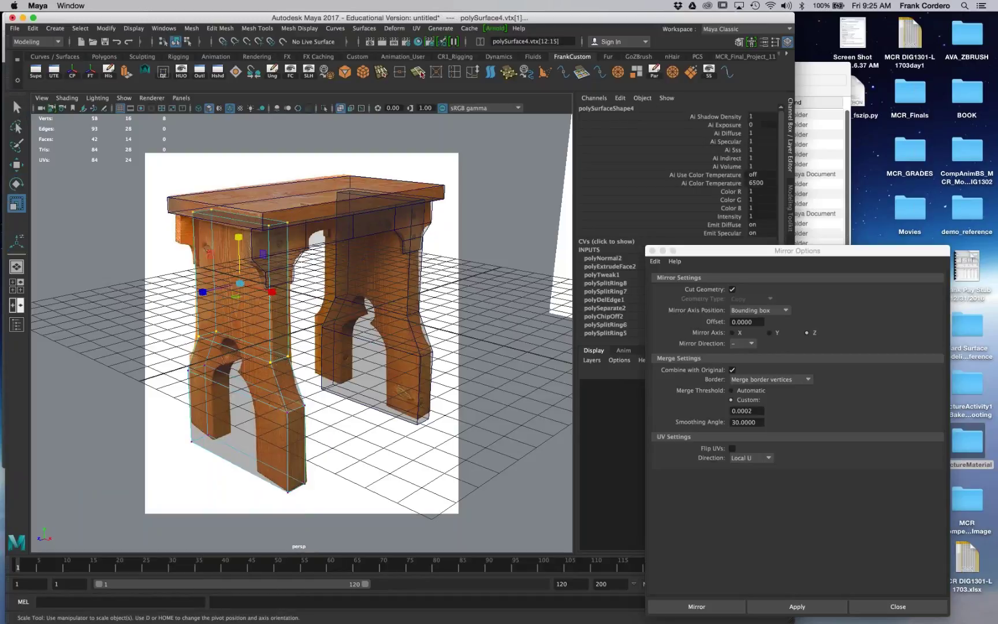
{"action": "left_click_drag", "start_coordinate": [272, 293], "coordinate": [269, 293]}
Step: Center the apron's pivot and snap the apron along X to the front leg's edge, at Translate X -0.007
{"action": "left_click", "coordinate": [312, 239]}
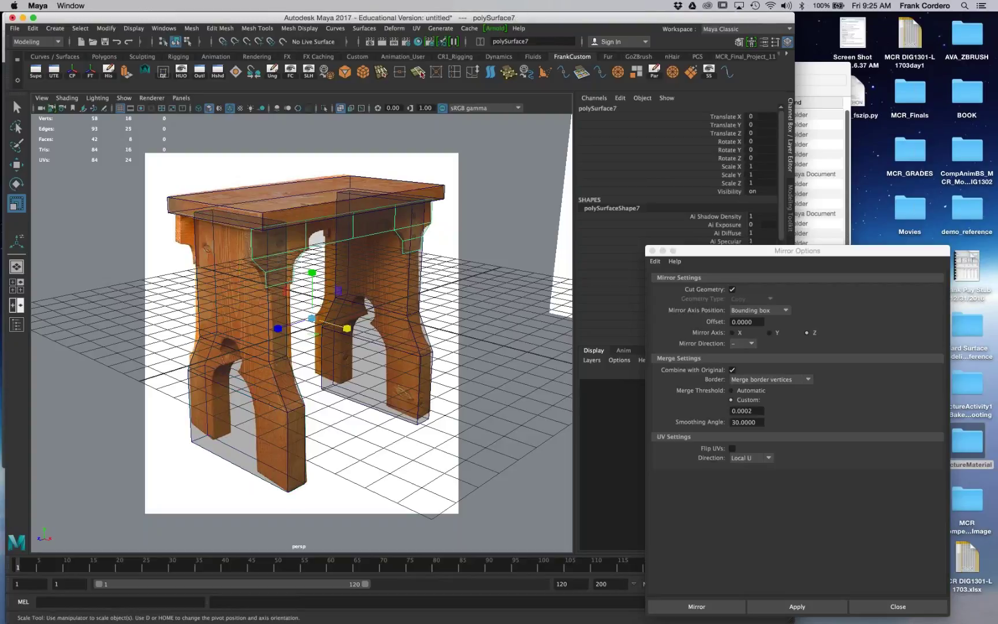
{"action": "left_click", "coordinate": [381, 245]}
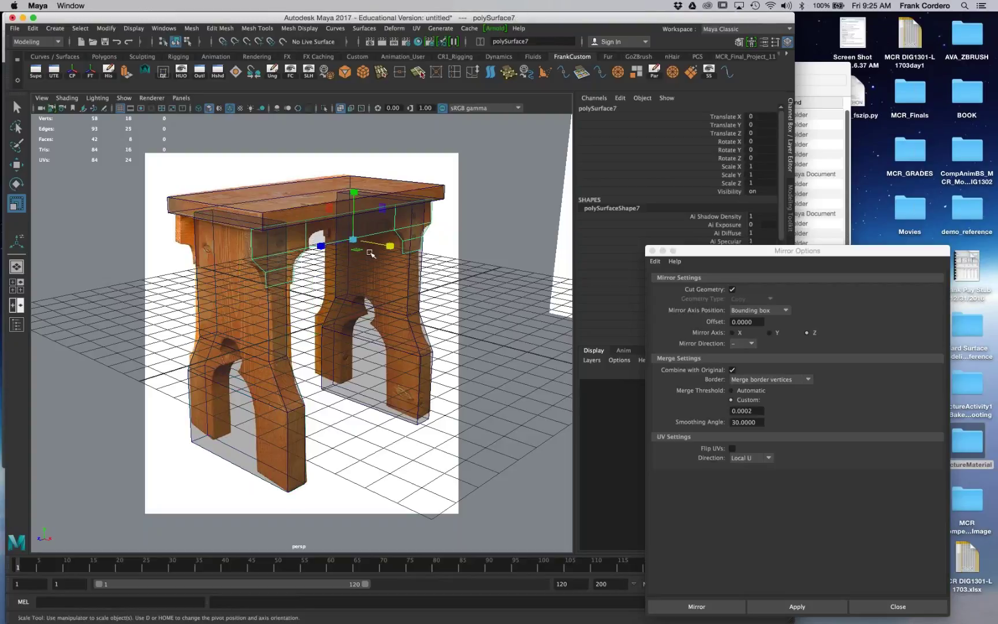
{"action": "key", "text": "w"}
{"action": "left_click", "coordinate": [389, 247]}
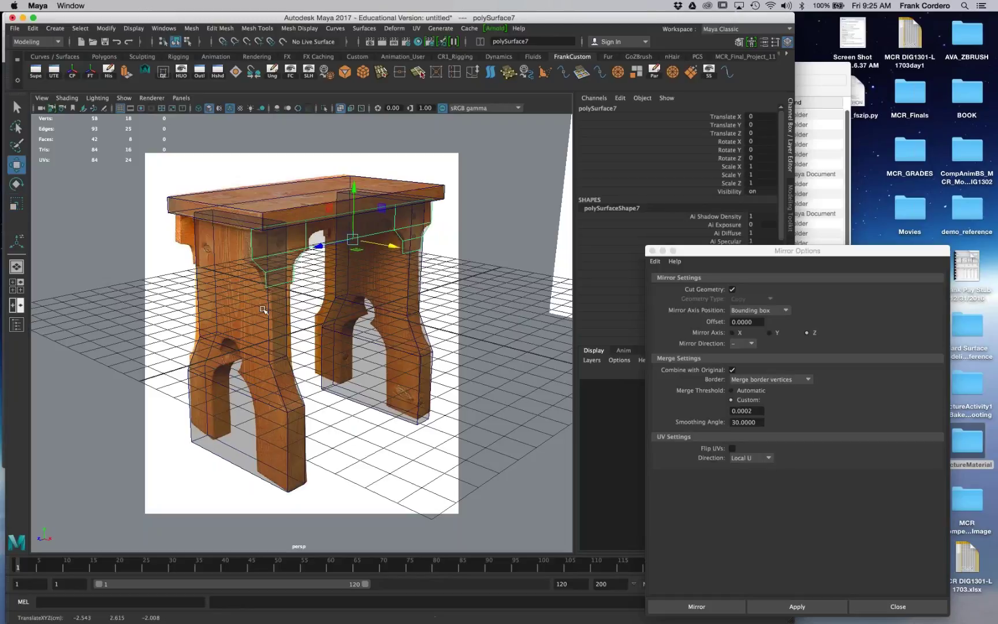
{"action": "key", "text": "c"}
{"action": "mouse_move", "coordinate": [266, 309]}
{"action": "middle_mouse_down"}
{"action": "mouse_move", "coordinate": [326, 299]}
{"action": "mouse_move", "coordinate": [269, 315]}
{"action": "middle_mouse_up"}
{"action": "key", "text": "c"}
{"action": "key", "text": "c"}
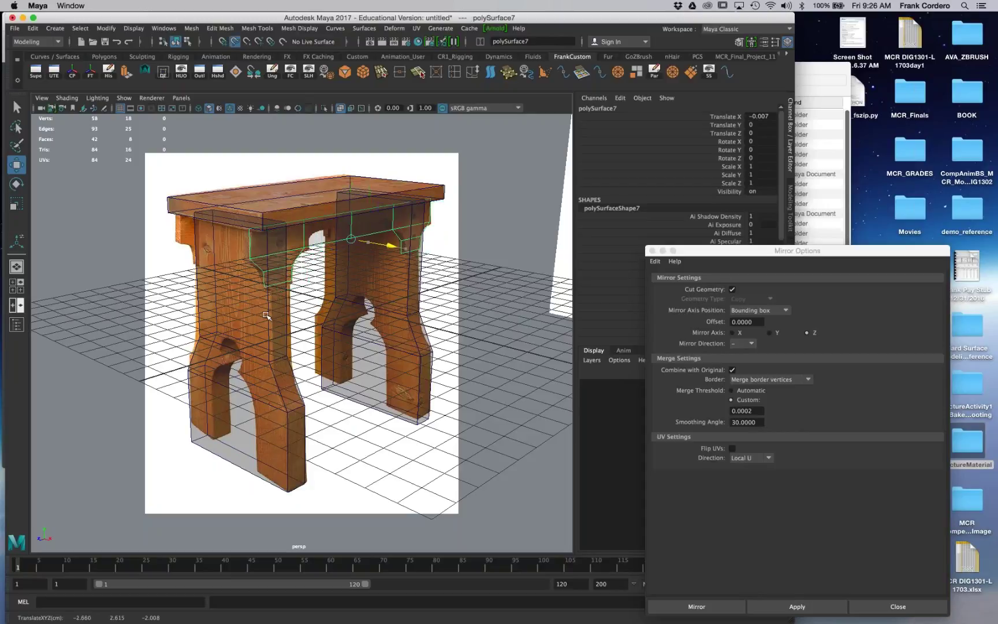
Step: Move the front leg slightly along Z to Translate Z -0.07, and select the rear leg
{"action": "left_click", "coordinate": [269, 317]}
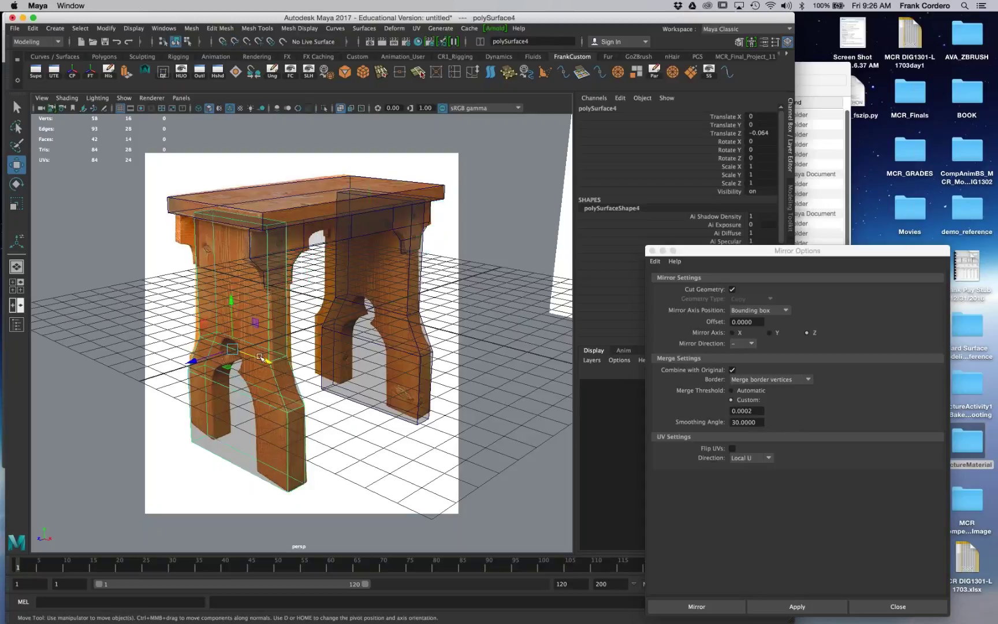
{"action": "left_click", "coordinate": [197, 362]}
{"action": "left_click_drag", "start_coordinate": [196, 363], "coordinate": [200, 361]}
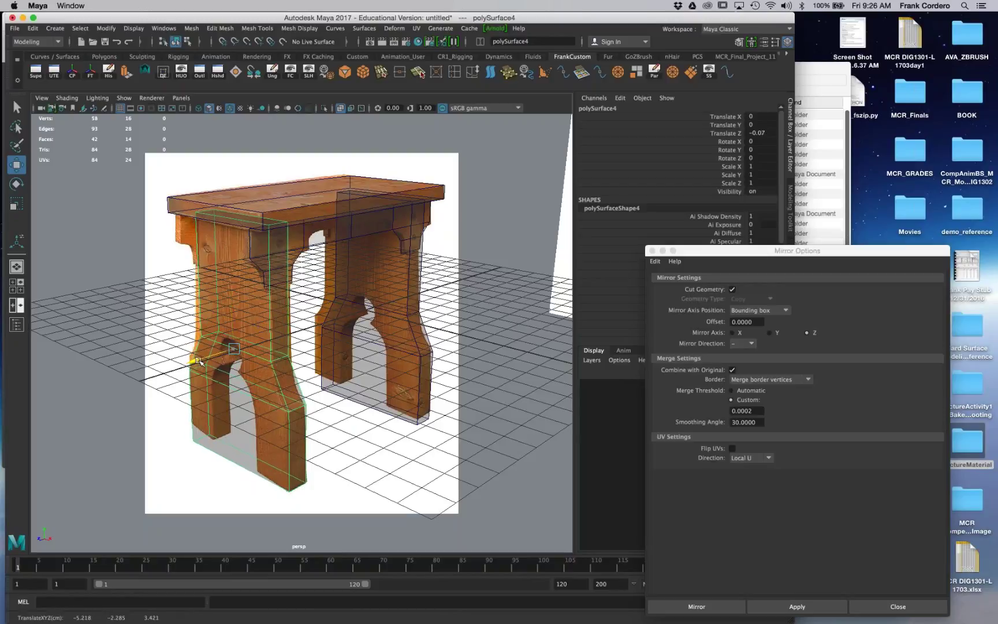
{"action": "left_click", "coordinate": [371, 329]}
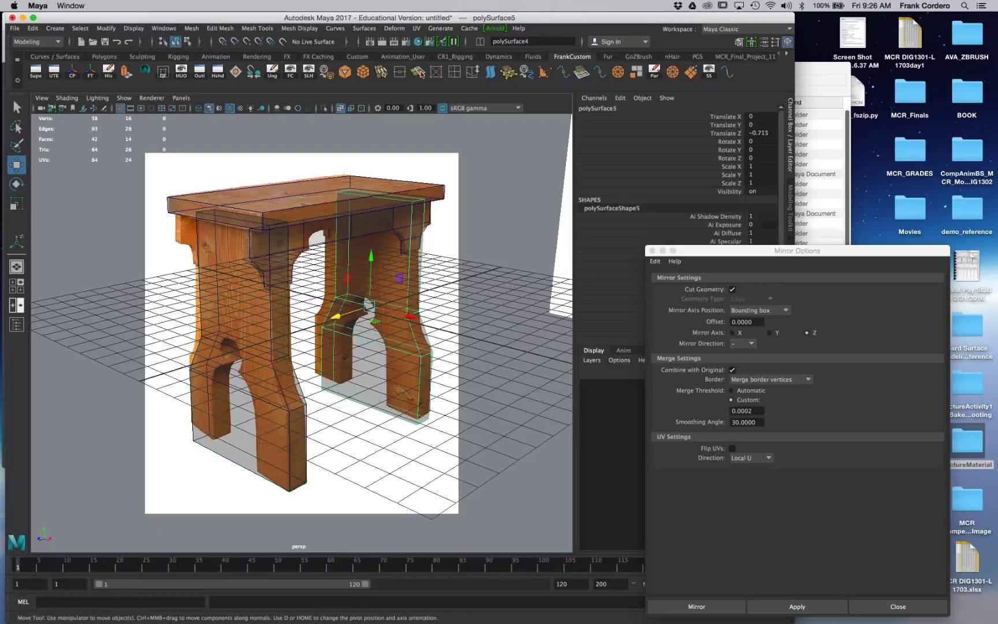
Step: Extrude all the apron's faces with a Local Translate Z of 0.401 to give it thickness, and leave face mode
{"action": "left_click", "coordinate": [262, 229]}
{"action": "right_click", "coordinate": [308, 246]}
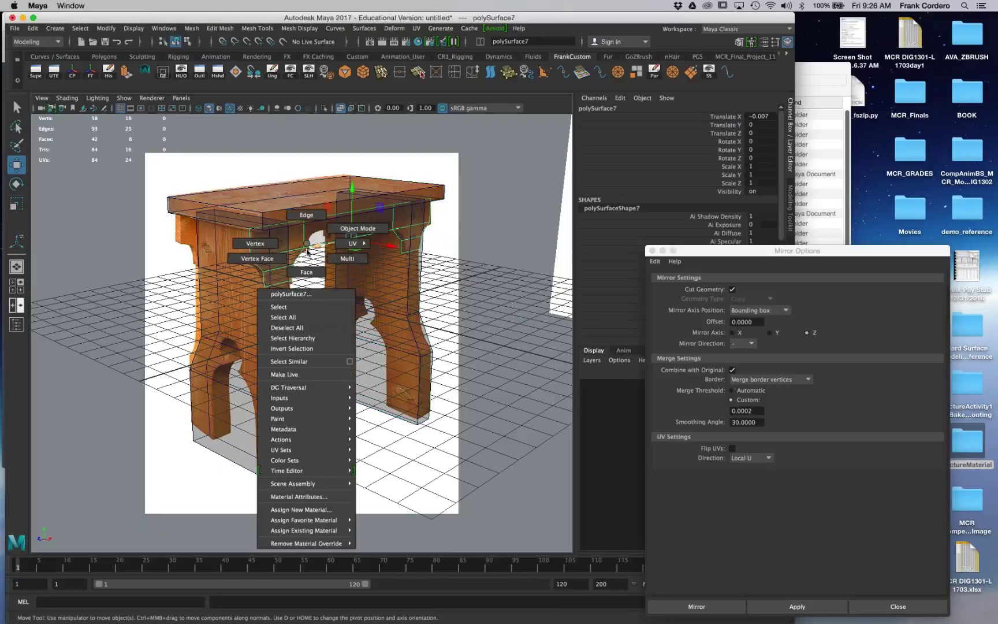
{"action": "left_click", "coordinate": [307, 272]}
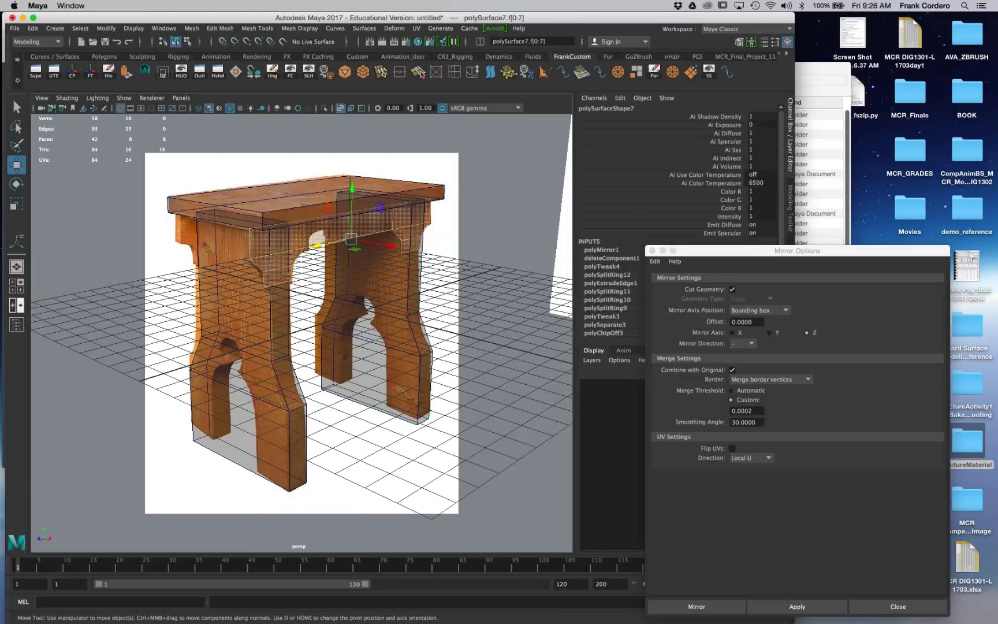
{"action": "right_click_drag", "start_coordinate": [388, 225], "coordinate": [393, 257], "text": "shift"}
{"action": "left_click_drag", "start_coordinate": [307, 244], "coordinate": [310, 246]}
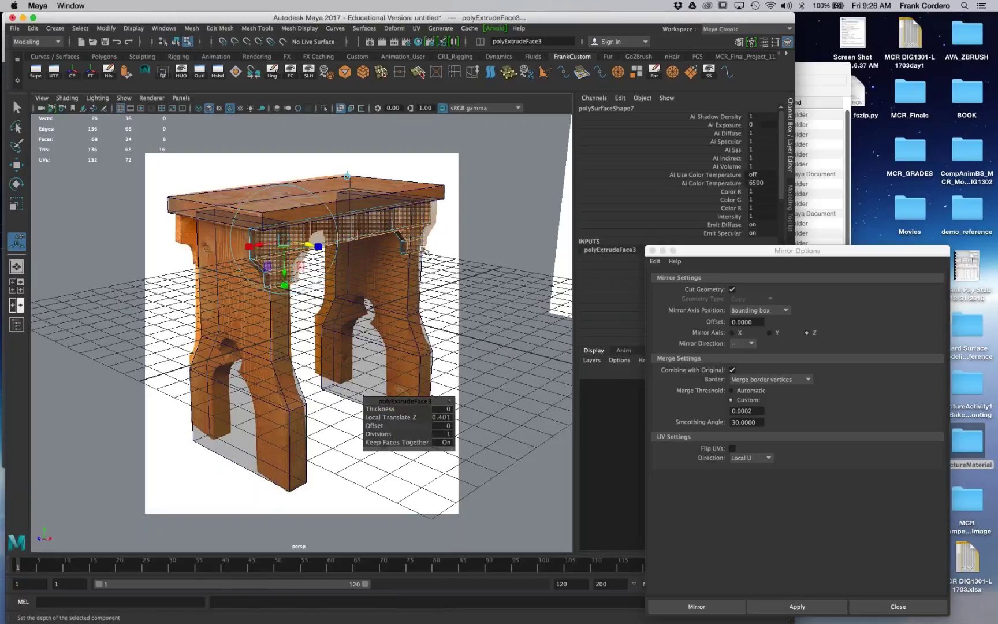
{"action": "right_click_drag", "start_coordinate": [391, 225], "coordinate": [438, 217]}
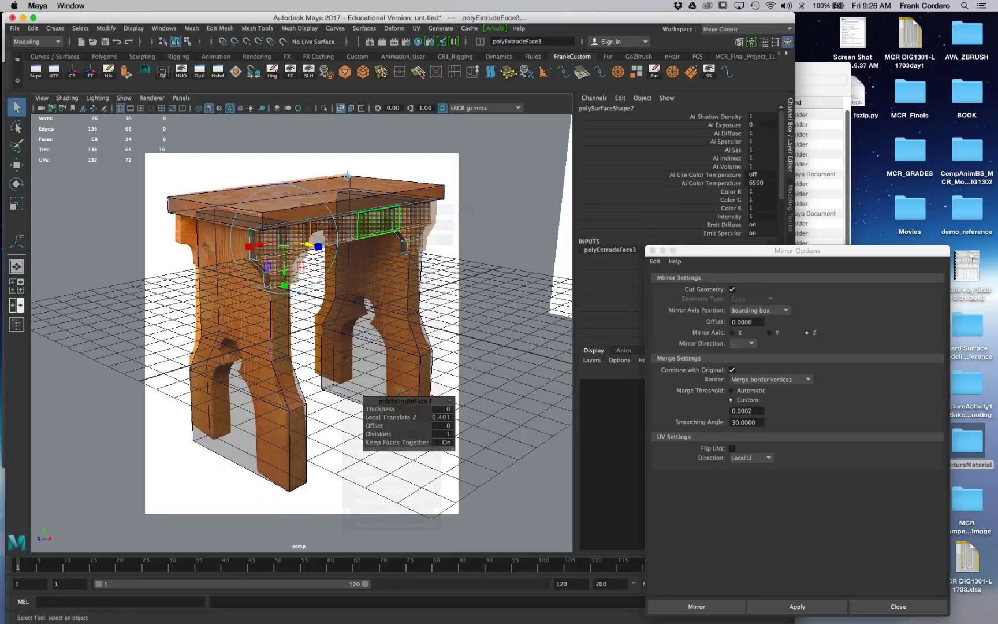
Step: Turn off X-ray shading in the viewport and clear the selection
{"action": "key", "text": "space"}
{"action": "key", "text": "space"}
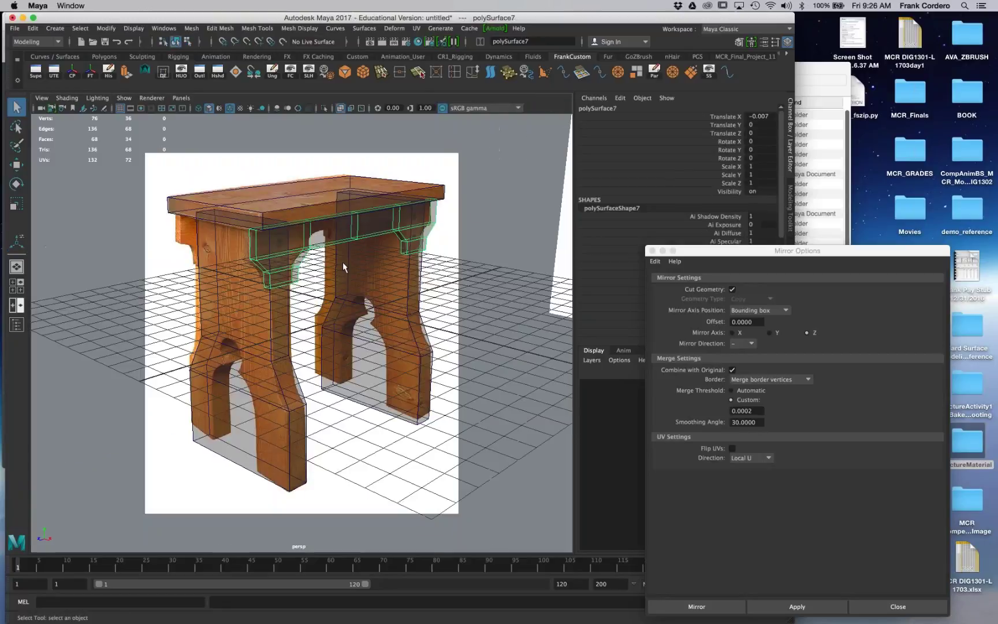
{"action": "left_click", "coordinate": [341, 109]}
{"action": "left_click", "coordinate": [474, 417]}
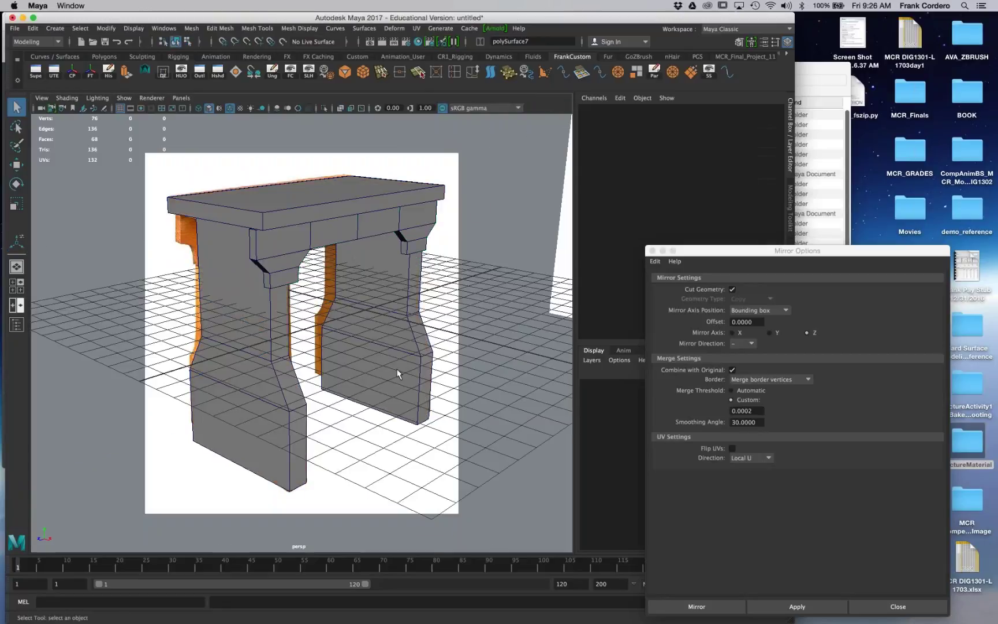
Step: Duplicate the apron and move the copy along X to the table's opposite long side, at Translate X -0.356
{"action": "left_click", "coordinate": [342, 272]}
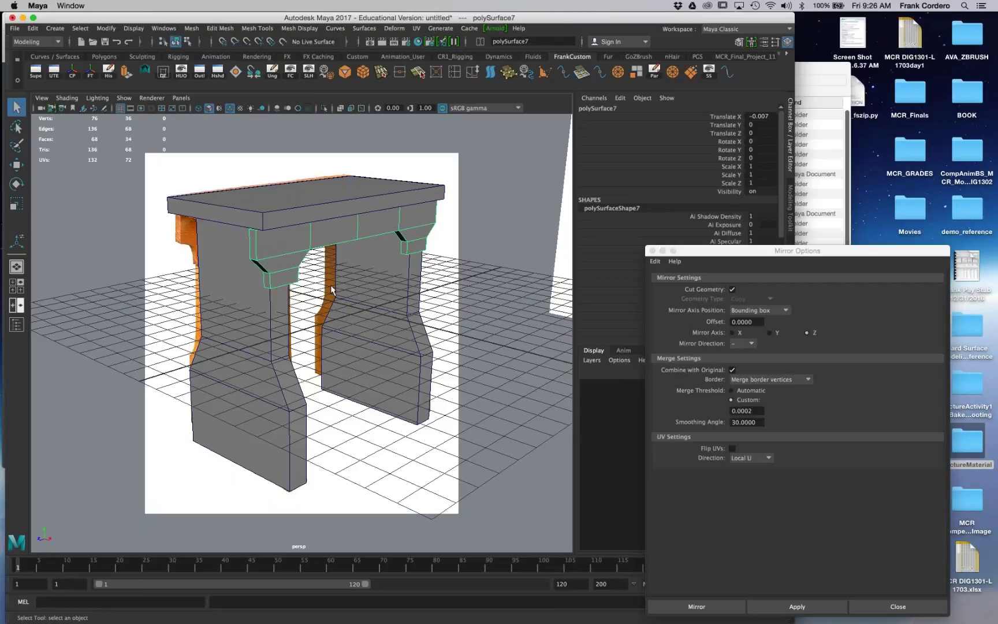
{"action": "key", "text": "super+d"}
{"action": "key", "text": "w"}
{"action": "left_click_drag", "start_coordinate": [389, 245], "coordinate": [299, 245]}
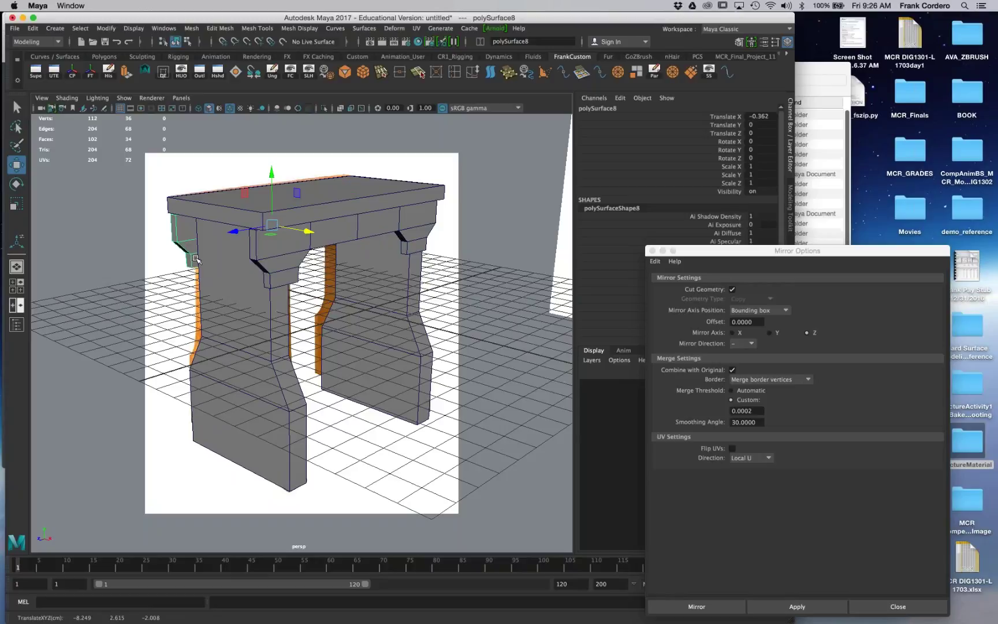
{"action": "left_click_drag", "start_coordinate": [312, 232], "coordinate": [315, 234]}
{"action": "left_click", "coordinate": [402, 359]}
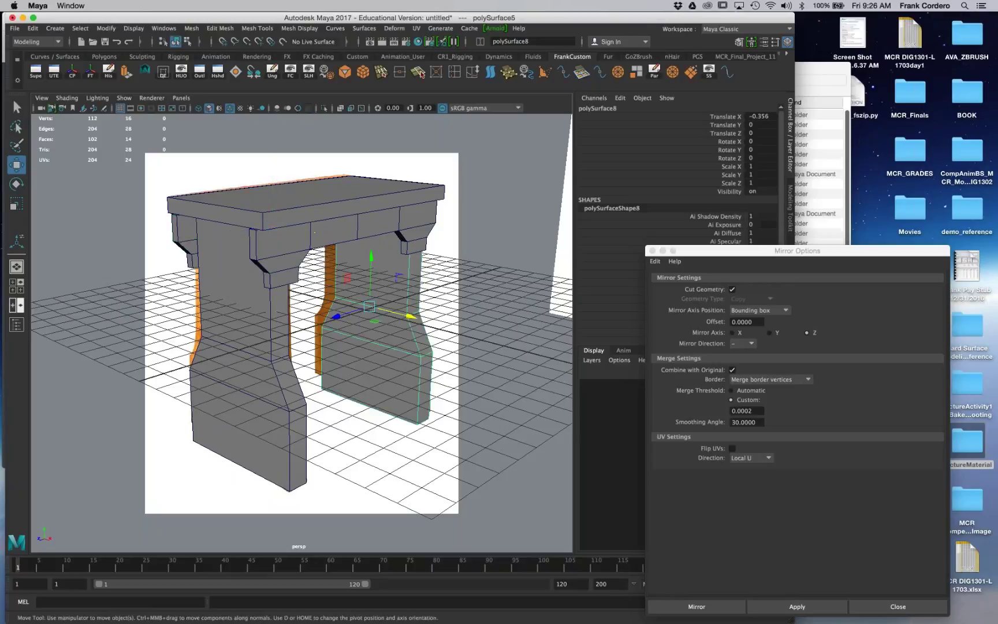
{"action": "left_click", "coordinate": [469, 240]}
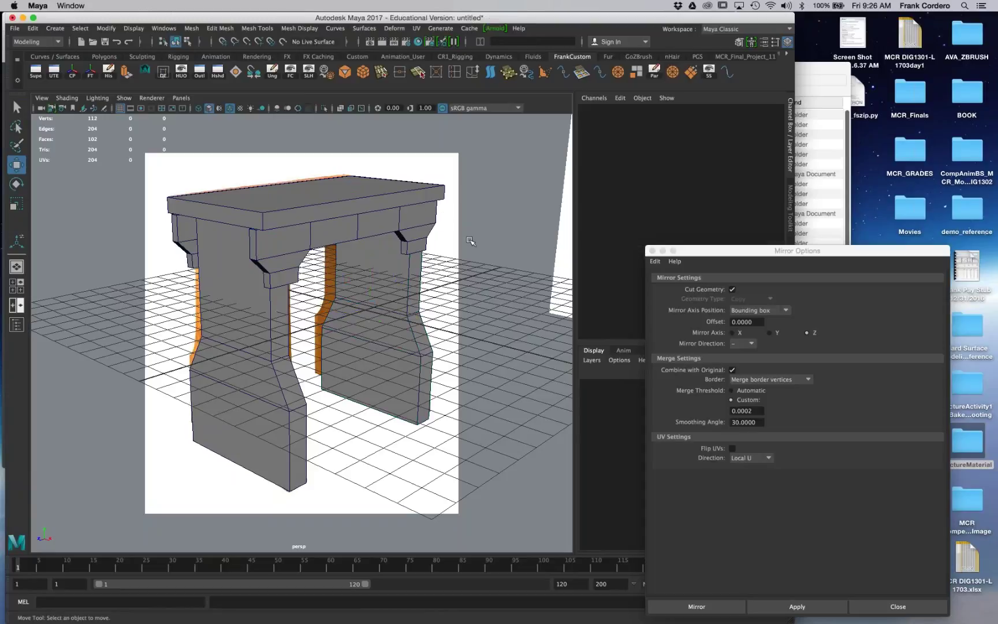
Step: Switch the viewport to the persp1 camera and examine the table from several angles, including straight onto the apron
{"action": "left_click", "coordinate": [181, 97]}
{"action": "mouse_move", "coordinate": [231, 108]}
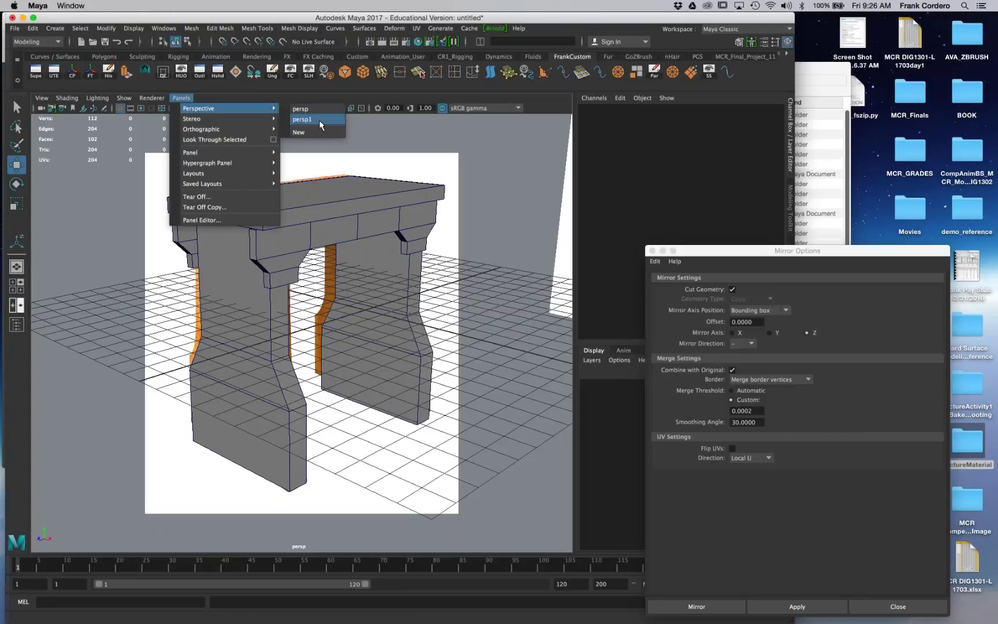
{"action": "left_click", "coordinate": [320, 121]}
{"action": "mouse_move", "coordinate": [491, 305]}
{"action": "left_mouse_down", "text": "alt"}
{"action": "mouse_move", "coordinate": [278, 314]}
{"action": "mouse_move", "coordinate": [483, 313]}
{"action": "left_mouse_up", "text": "alt"}
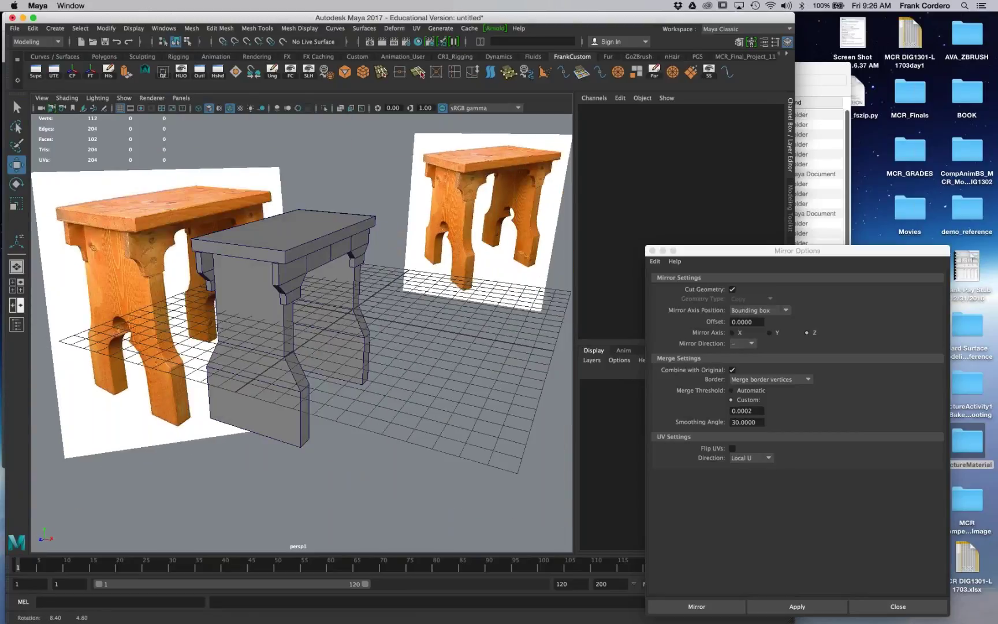
{"action": "right_click_drag", "start_coordinate": [450, 316], "coordinate": [245, 334], "text": "alt"}
{"action": "left_click_drag", "start_coordinate": [245, 334], "coordinate": [242, 396], "text": "alt"}
{"action": "right_click_drag", "start_coordinate": [243, 397], "coordinate": [417, 400], "text": "alt"}
{"action": "left_click_drag", "start_coordinate": [418, 400], "coordinate": [416, 353], "text": "alt"}
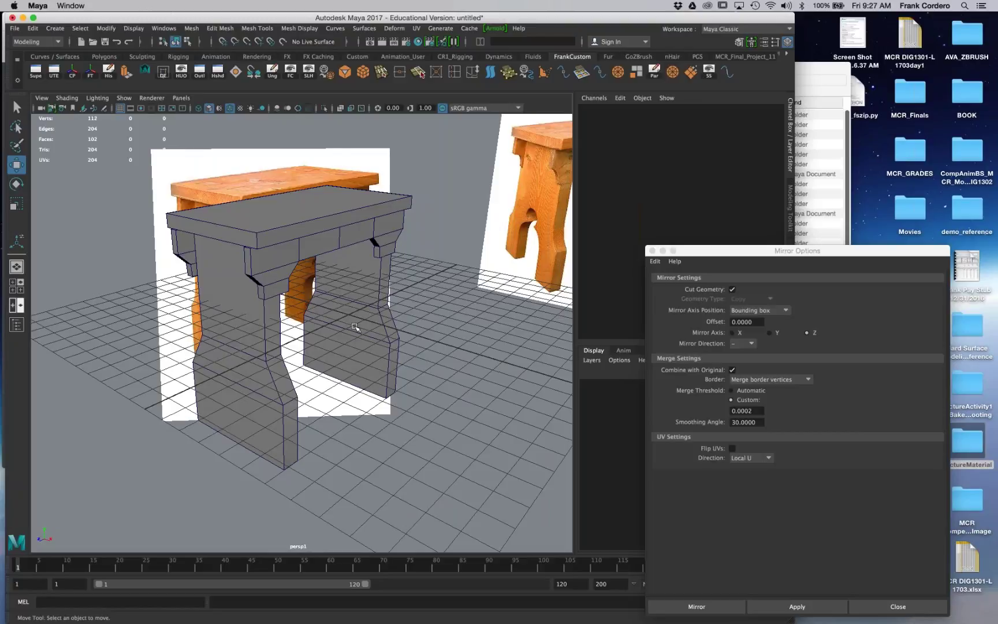
{"action": "key", "text": "space"}
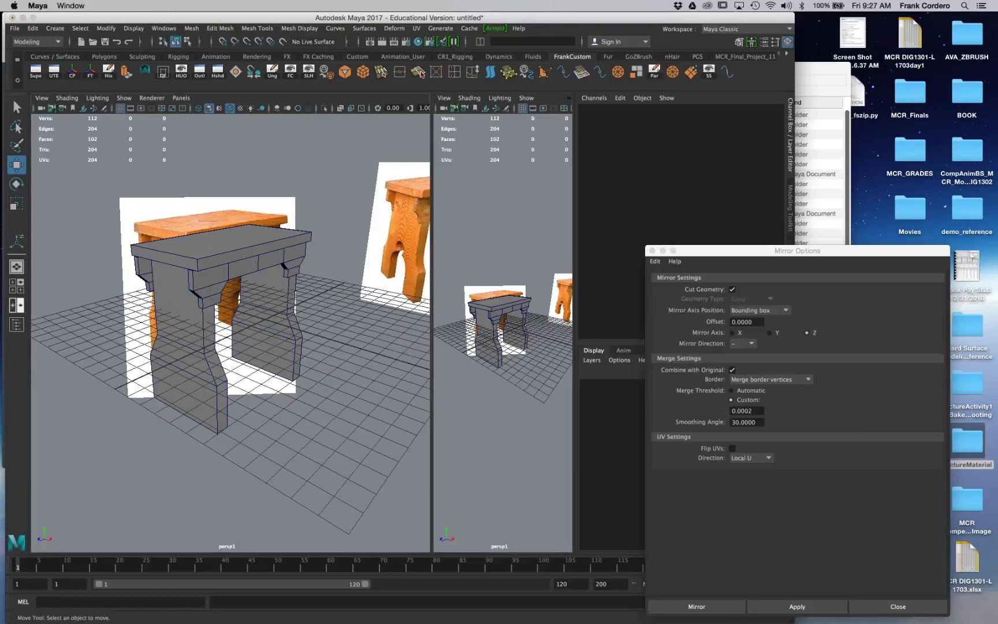
{"action": "key", "text": "space"}
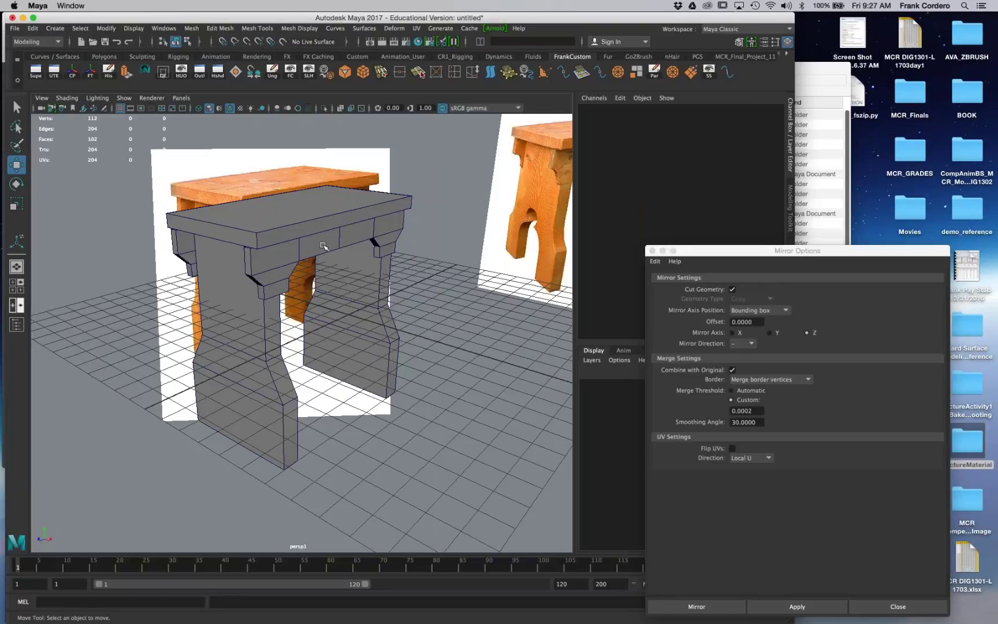
{"action": "left_click_drag", "start_coordinate": [325, 237], "coordinate": [265, 256], "text": "alt"}
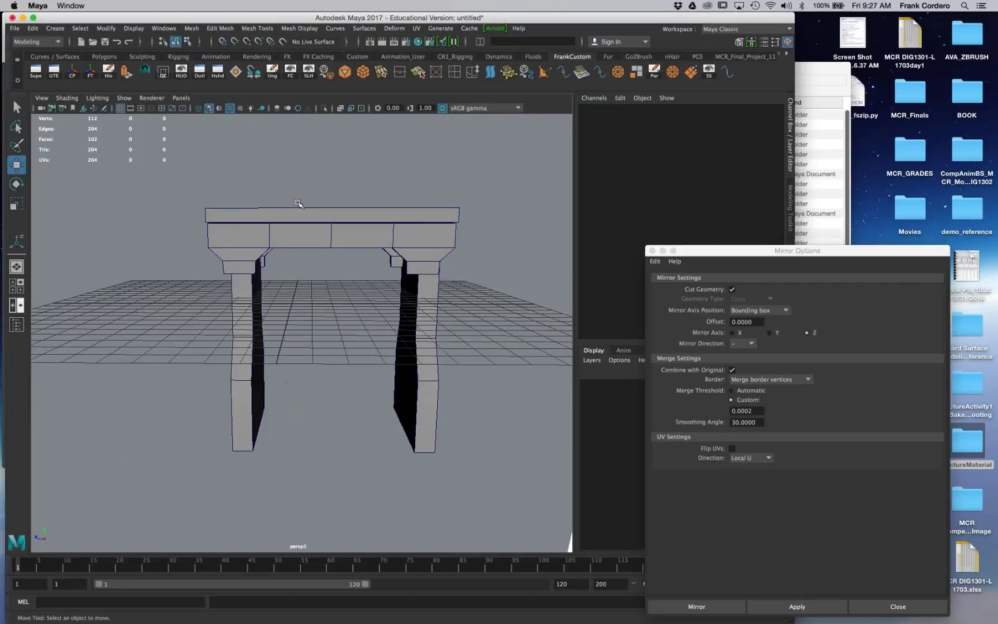
{"action": "left_click", "coordinate": [301, 209]}
{"action": "right_click_drag", "start_coordinate": [299, 215], "coordinate": [248, 217]}
{"action": "left_click_drag", "start_coordinate": [152, 158], "coordinate": [277, 257]}
{"action": "left_click_drag", "start_coordinate": [394, 154], "coordinate": [523, 263]}
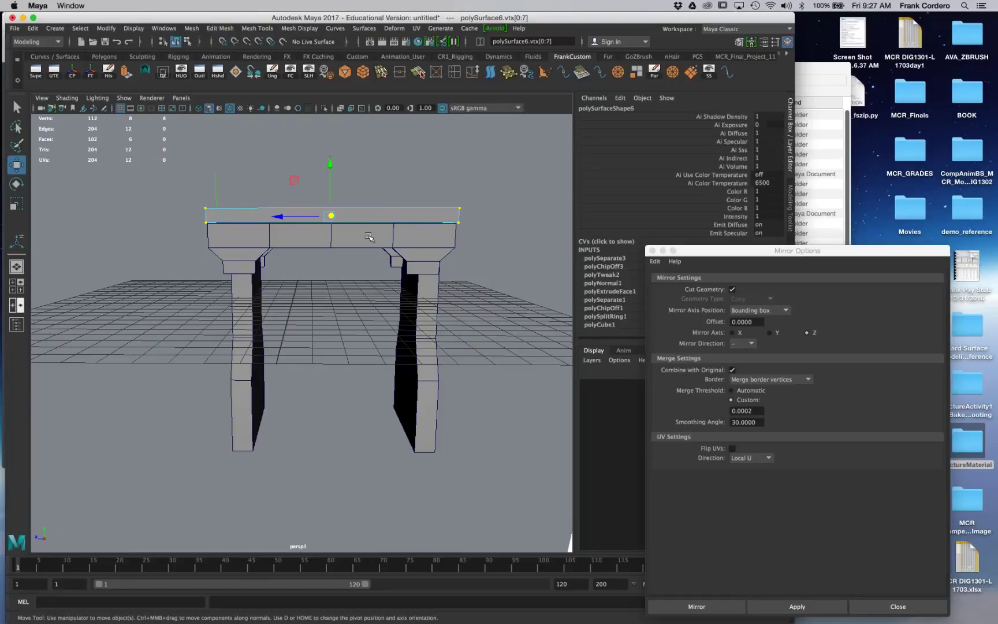
{"action": "key", "text": "r"}
{"action": "left_click_drag", "start_coordinate": [368, 237], "coordinate": [233, 219], "text": "alt"}
{"action": "right_click_drag", "start_coordinate": [233, 219], "coordinate": [325, 216]}
{"action": "left_click", "coordinate": [325, 217]}
{"action": "left_click_drag", "start_coordinate": [325, 216], "coordinate": [378, 269], "text": "alt"}
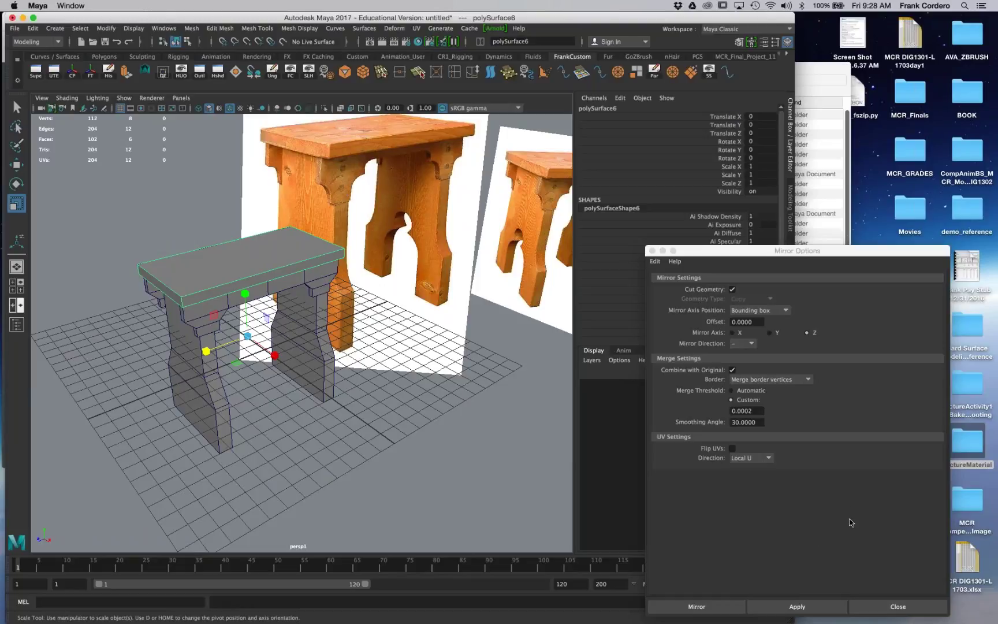
Step: Move the Mirror Options window clear of the object's attributes, and compare the rear leg and tabletop with the reference image
{"action": "left_click_drag", "start_coordinate": [717, 254], "coordinate": [550, 497]}
{"action": "left_click", "coordinate": [405, 399]}
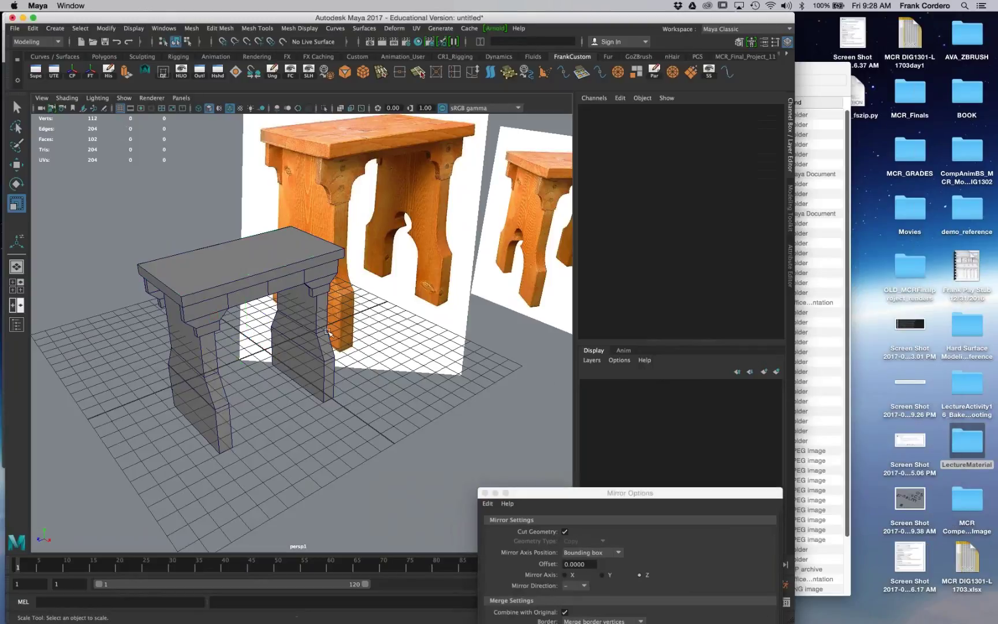
{"action": "left_click", "coordinate": [325, 330]}
{"action": "left_click", "coordinate": [266, 297]}
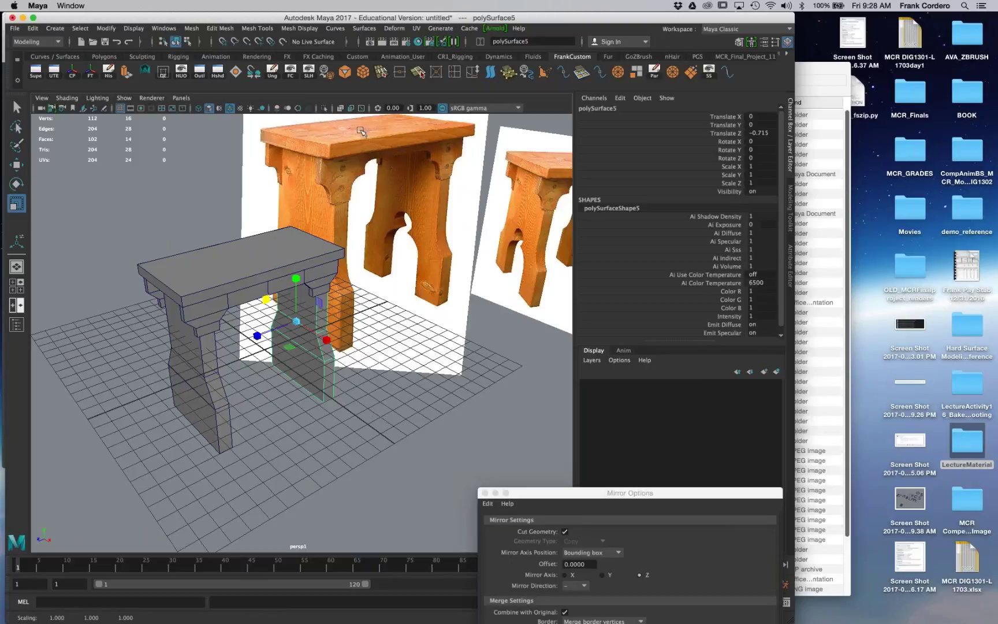
{"action": "middle_click_drag", "start_coordinate": [376, 174], "coordinate": [356, 225], "text": "alt"}
{"action": "mouse_move", "coordinate": [356, 225]}
{"action": "left_mouse_down", "text": "alt"}
{"action": "mouse_move", "coordinate": [342, 215]}
{"action": "mouse_move", "coordinate": [341, 224]}
{"action": "left_mouse_up", "text": "alt"}
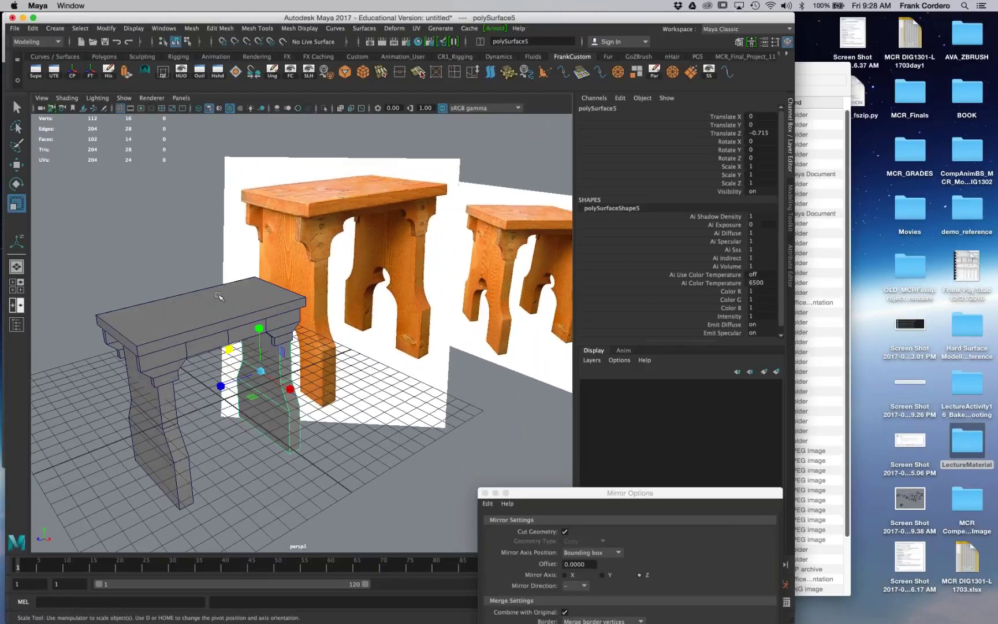
{"action": "left_click", "coordinate": [219, 296]}
{"action": "middle_click_drag", "start_coordinate": [225, 317], "coordinate": [243, 280], "text": "alt"}
Step: Try to shift the original apron inward along X against the front leg, starting with Translate X -0.031
{"action": "left_click", "coordinate": [269, 290]}
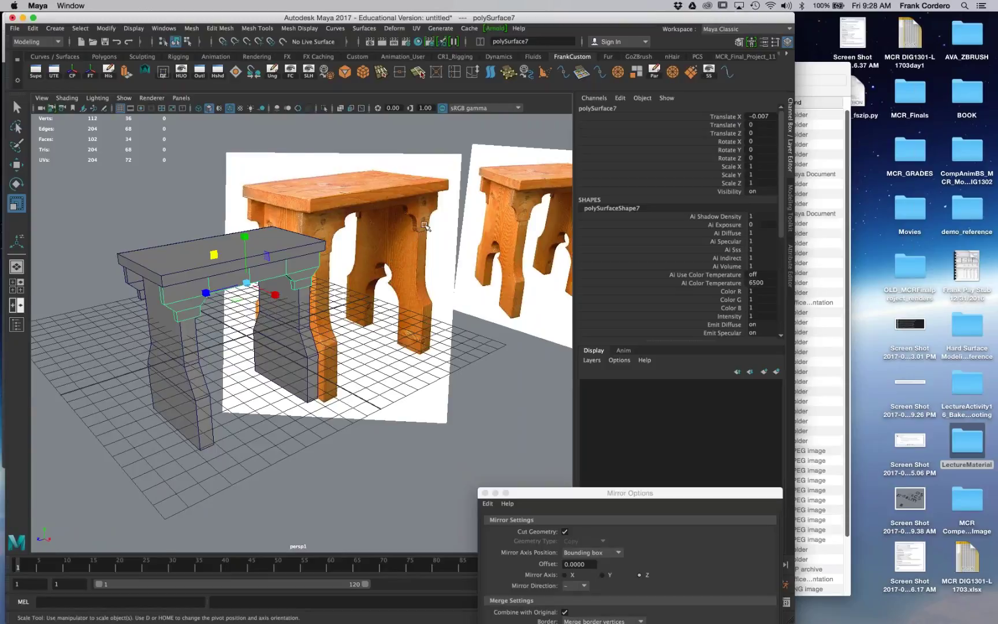
{"action": "right_click_drag", "start_coordinate": [424, 225], "coordinate": [448, 202], "text": "alt"}
{"action": "middle_click_drag", "start_coordinate": [447, 202], "coordinate": [328, 253], "text": "alt"}
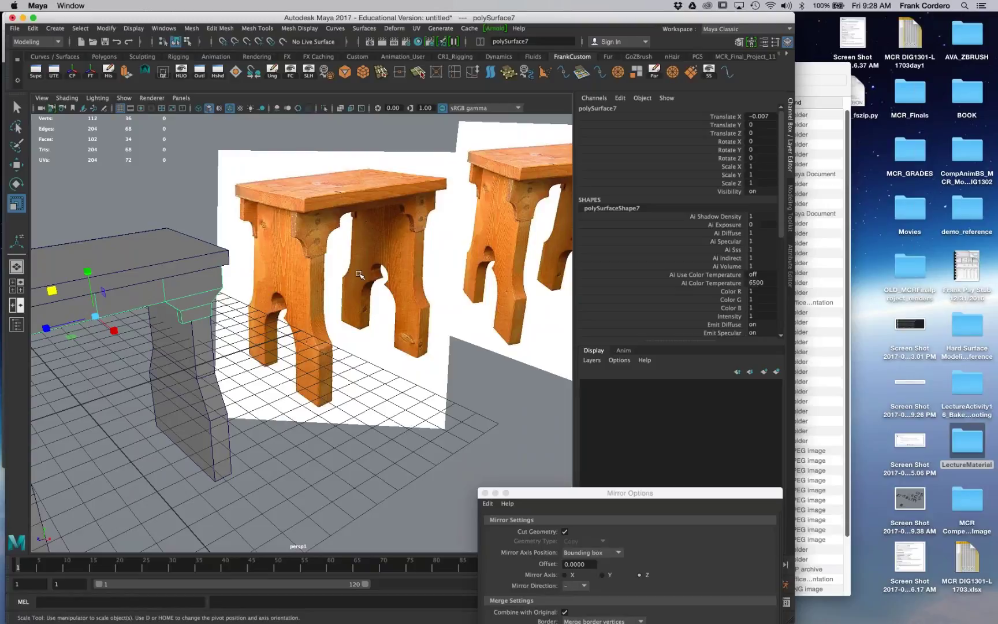
{"action": "left_click_drag", "start_coordinate": [358, 289], "coordinate": [397, 317], "text": "alt"}
{"action": "key", "text": "w"}
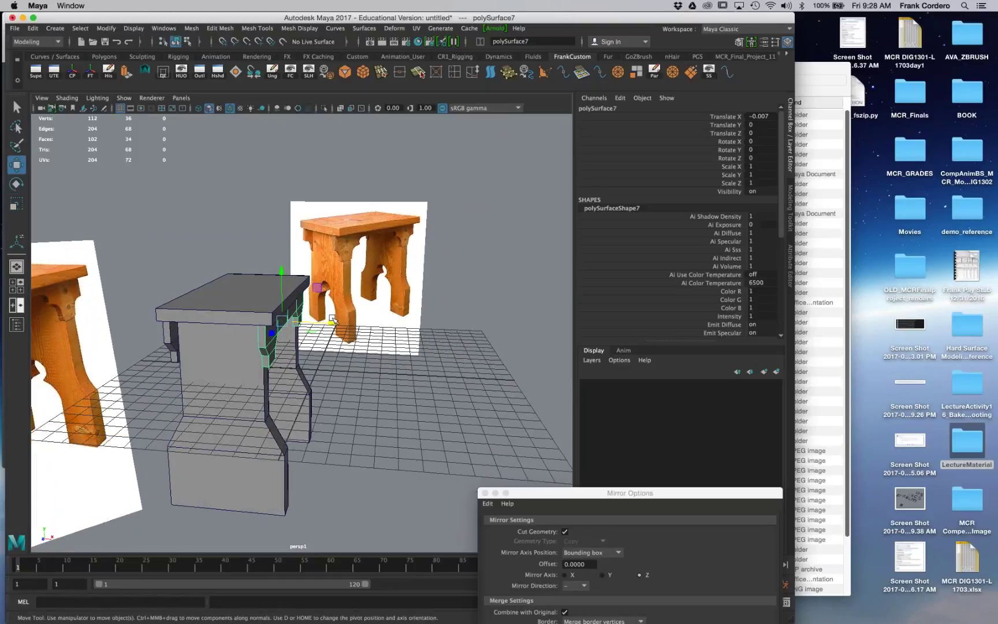
{"action": "left_click_drag", "start_coordinate": [334, 322], "coordinate": [328, 325]}
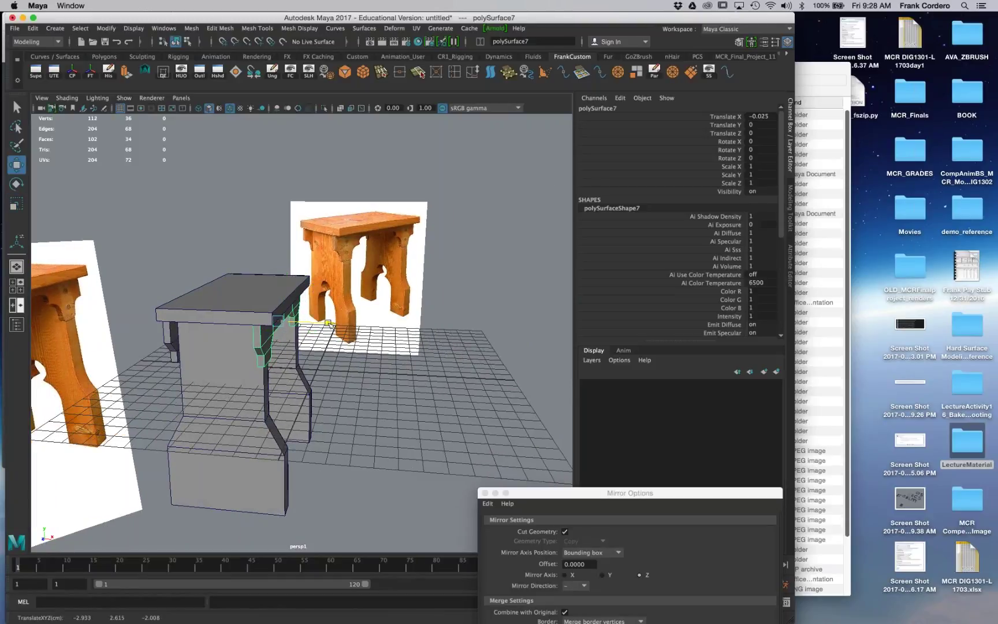
{"action": "left_click_drag", "start_coordinate": [330, 324], "coordinate": [369, 331]}
{"action": "right_click_drag", "start_coordinate": [369, 331], "coordinate": [398, 335], "text": "alt"}
{"action": "left_click_drag", "start_coordinate": [399, 335], "coordinate": [395, 320], "text": "alt"}
{"action": "middle_click_drag", "start_coordinate": [396, 320], "coordinate": [312, 249], "text": "alt"}
{"action": "left_click_drag", "start_coordinate": [312, 248], "coordinate": [375, 260], "text": "alt"}
{"action": "middle_click_drag", "start_coordinate": [375, 260], "coordinate": [428, 323], "text": "alt"}
{"action": "left_click_drag", "start_coordinate": [427, 324], "coordinate": [476, 325], "text": "alt"}
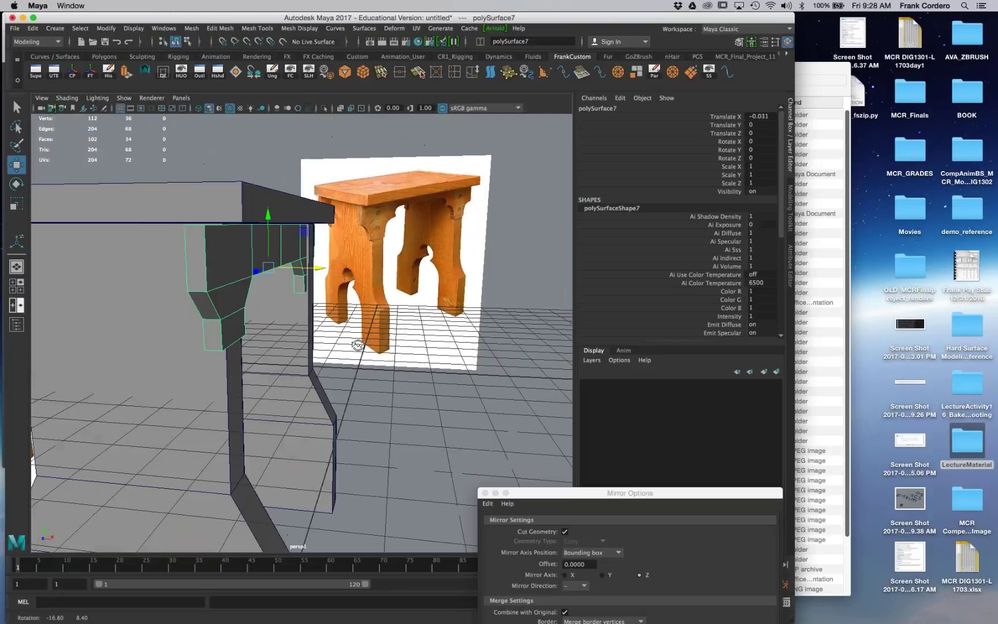
{"action": "left_click_drag", "start_coordinate": [316, 268], "coordinate": [416, 341]}
{"action": "left_click", "coordinate": [346, 323]}
{"action": "right_click_drag", "start_coordinate": [352, 324], "coordinate": [311, 317], "text": "alt"}
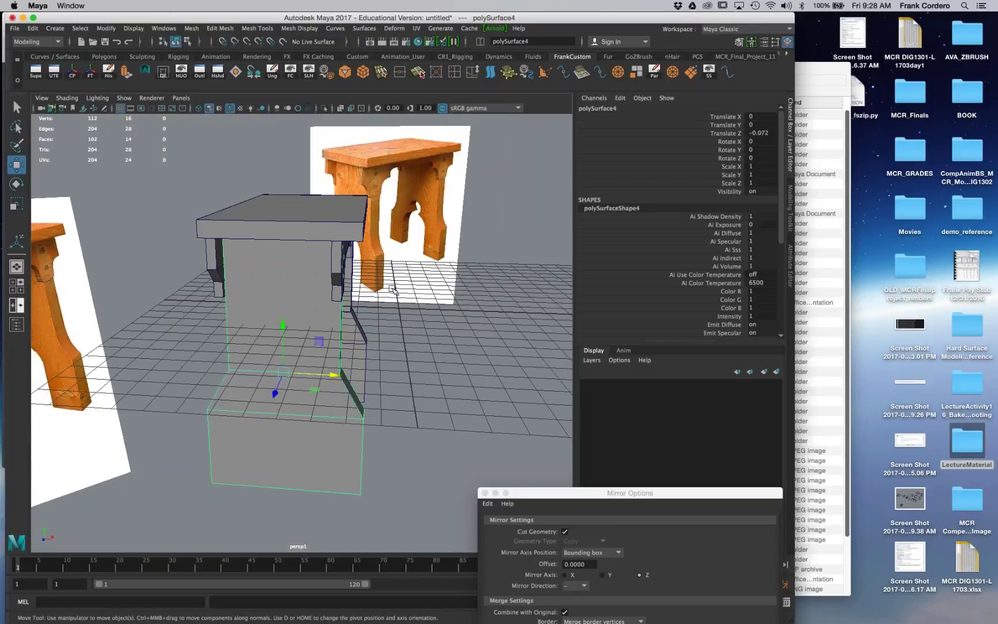
Step: Undo the apron's recent moves along X
{"action": "key", "text": "z"}
{"action": "key", "text": "z"}
{"action": "key", "text": "z"}
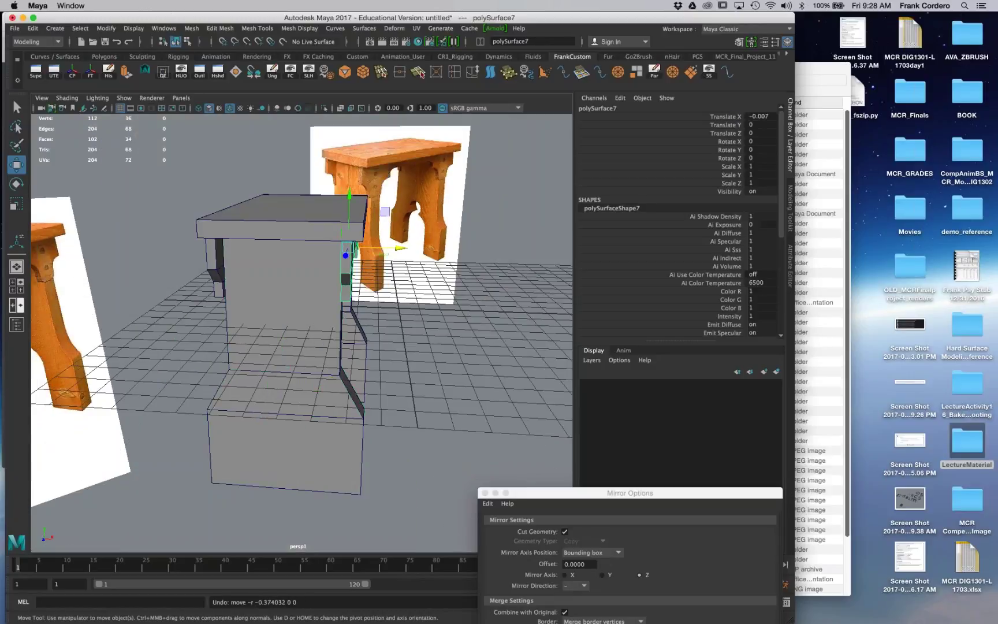
Step: Delete the table's rear leg
{"action": "left_click", "coordinate": [304, 295]}
{"action": "left_click_drag", "start_coordinate": [304, 295], "coordinate": [242, 293], "text": "alt"}
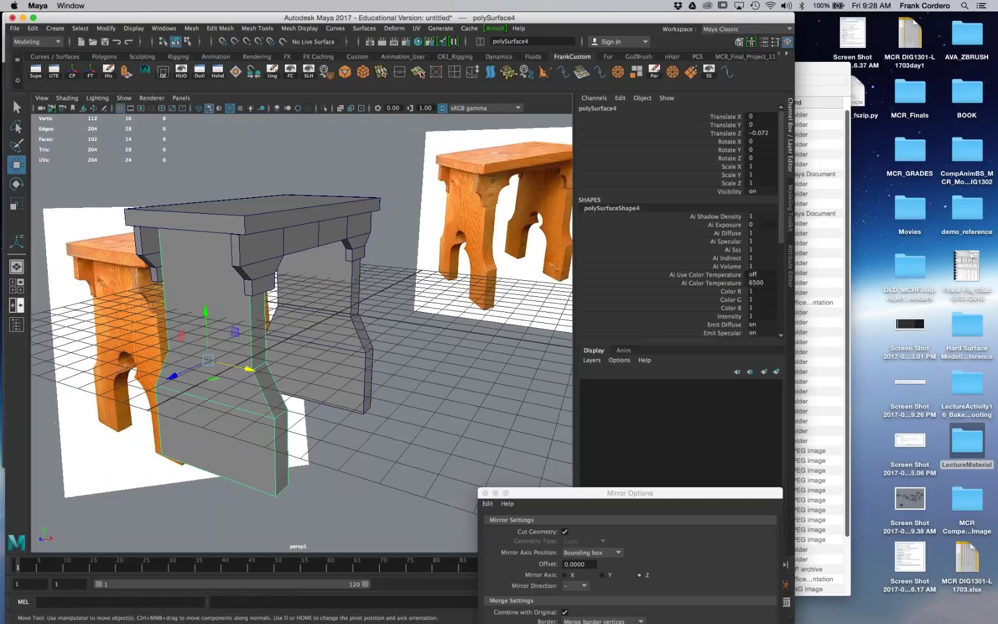
{"action": "left_click", "coordinate": [327, 365]}
{"action": "key", "text": "Delete"}
Step: Select the front leg's upper vertices, scale them wider along X by about 1.121, and return to object mode
{"action": "left_click", "coordinate": [248, 309]}
{"action": "left_click_drag", "start_coordinate": [248, 309], "coordinate": [312, 295], "text": "alt"}
{"action": "right_click_drag", "start_coordinate": [289, 292], "coordinate": [254, 288]}
{"action": "left_click_drag", "start_coordinate": [174, 172], "coordinate": [377, 346]}
{"action": "key", "text": "e"}
{"action": "key", "text": "r"}
{"action": "left_click_drag", "start_coordinate": [334, 278], "coordinate": [342, 278]}
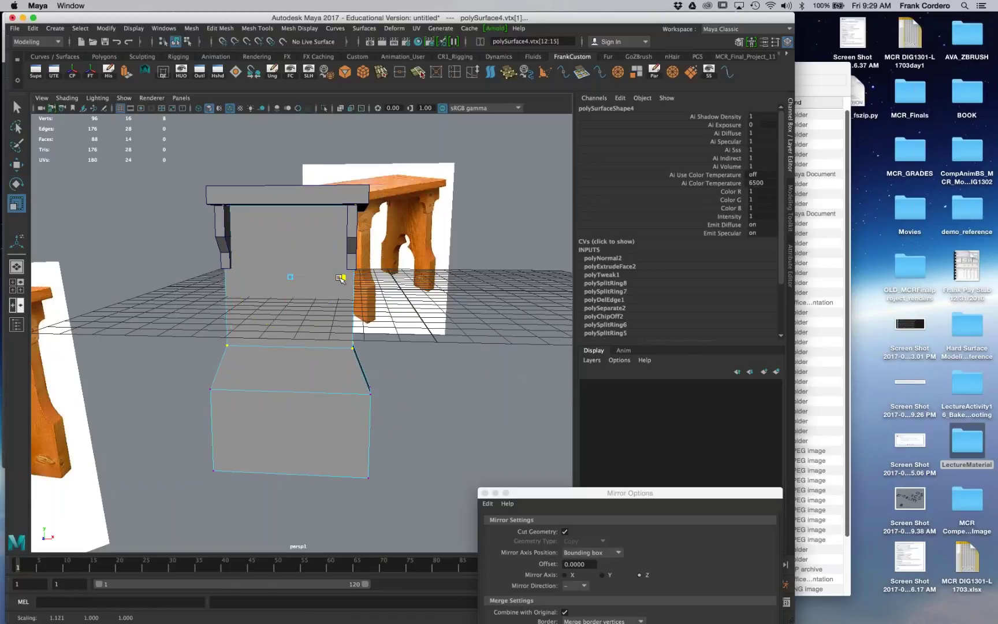
{"action": "left_click_drag", "start_coordinate": [341, 278], "coordinate": [361, 339], "text": "alt"}
{"action": "middle_click_drag", "start_coordinate": [361, 339], "coordinate": [469, 360], "text": "alt"}
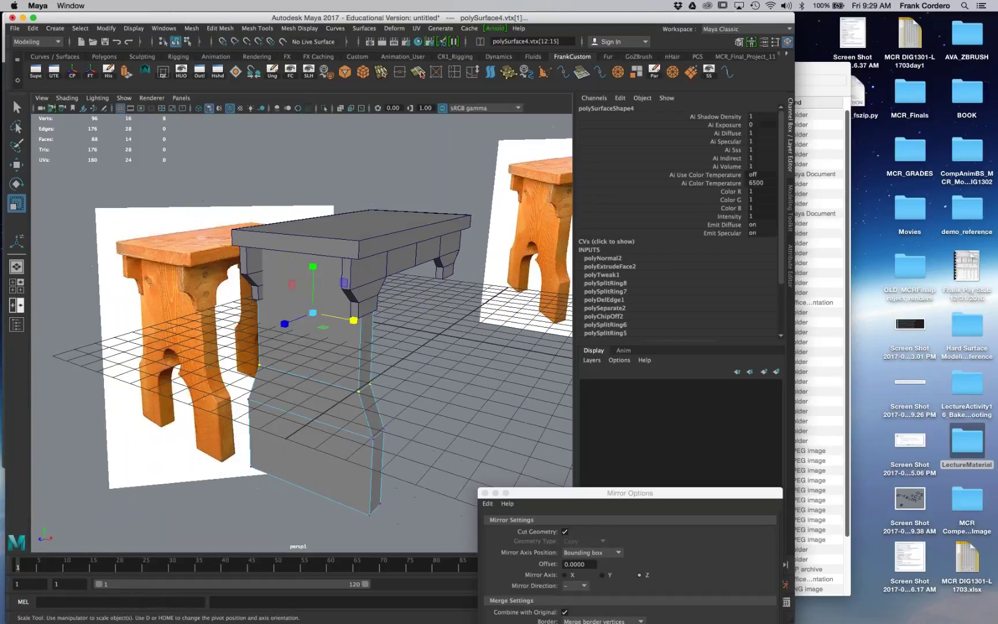
{"action": "left_click_drag", "start_coordinate": [356, 322], "coordinate": [356, 322]}
{"action": "right_click_drag", "start_coordinate": [299, 298], "coordinate": [334, 216]}
Step: Examine the legs, arched cutouts and brackets in the reference image
{"action": "left_click_drag", "start_coordinate": [346, 389], "coordinate": [416, 395], "text": "alt"}
{"action": "middle_click_drag", "start_coordinate": [416, 395], "coordinate": [275, 440], "text": "alt"}
{"action": "right_click_drag", "start_coordinate": [275, 440], "coordinate": [358, 440], "text": "alt"}
{"action": "left_click_drag", "start_coordinate": [358, 427], "coordinate": [283, 421], "text": "alt"}
{"action": "right_click_drag", "start_coordinate": [283, 421], "coordinate": [369, 422], "text": "alt"}
{"action": "middle_click_drag", "start_coordinate": [370, 422], "coordinate": [371, 431], "text": "alt"}
{"action": "middle_click_drag", "start_coordinate": [350, 309], "coordinate": [350, 318], "text": "alt"}
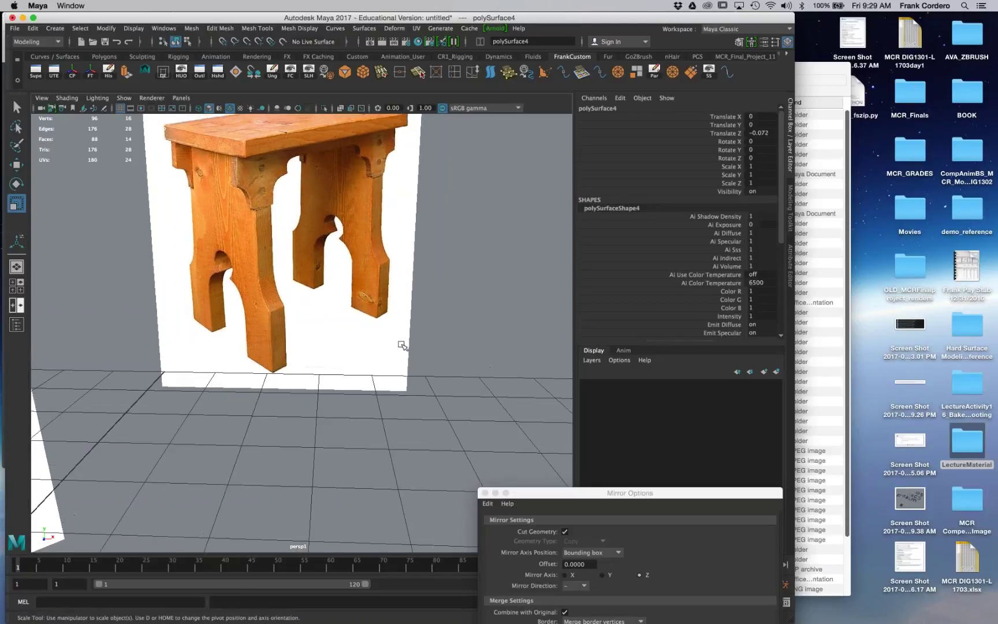
Step: Switch to the four-view layout and maximize the front view
{"action": "key", "text": "space"}
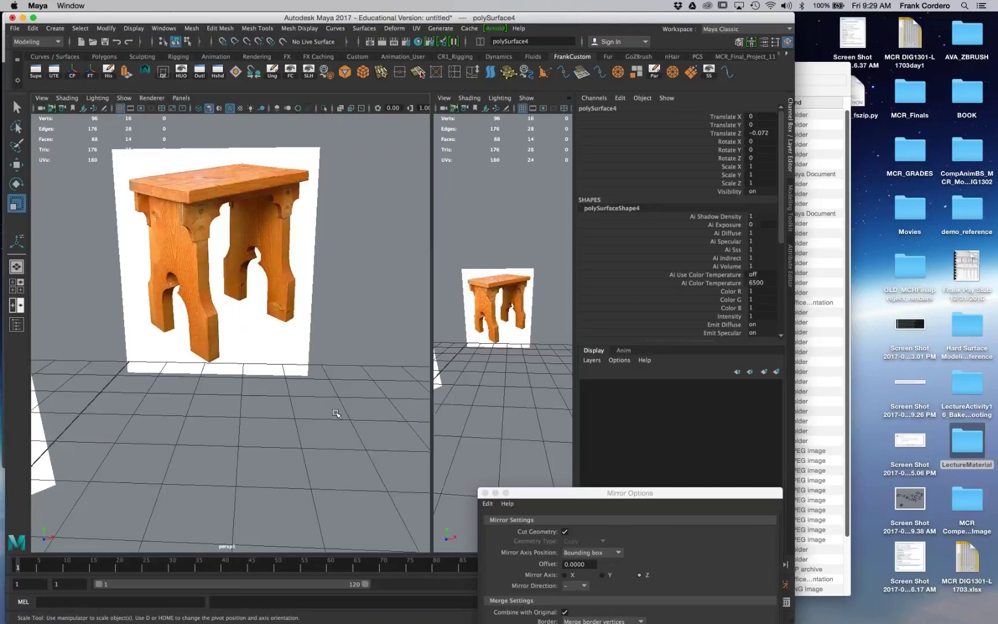
{"action": "key", "text": "space"}
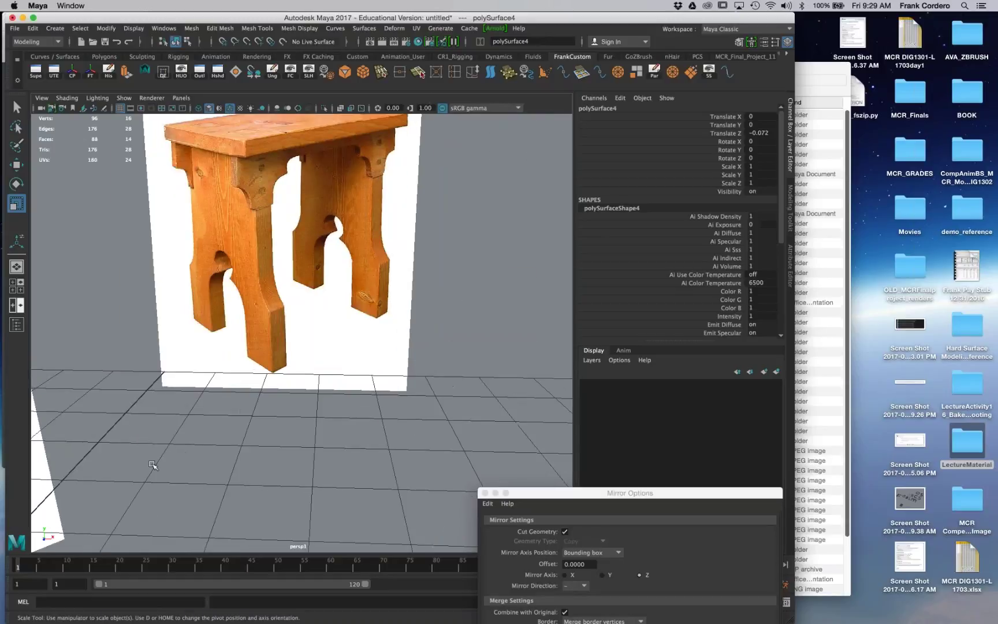
{"action": "key", "text": "space"}
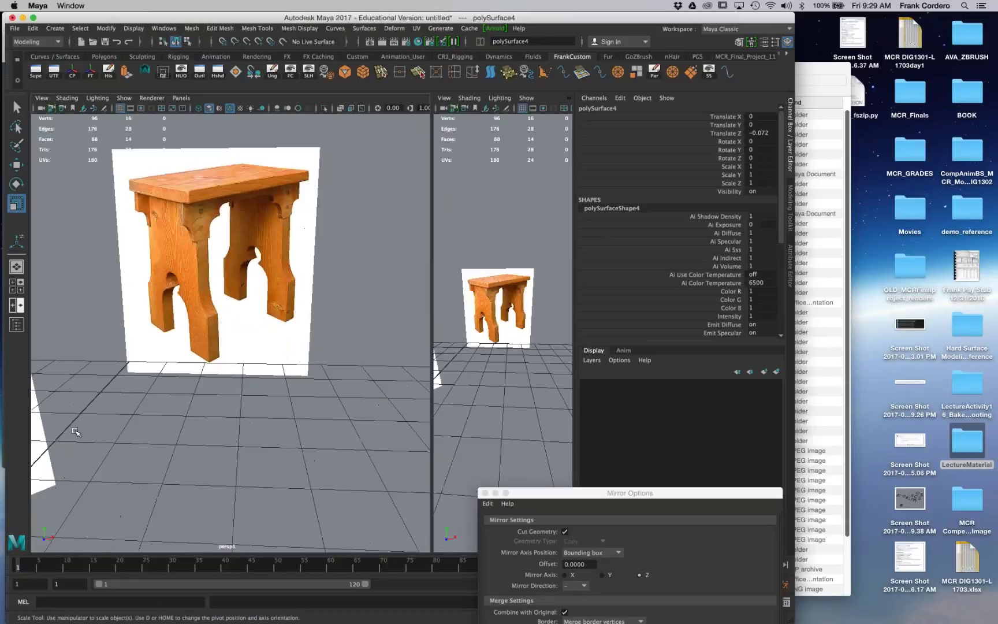
{"action": "left_click", "coordinate": [17, 286]}
{"action": "key", "text": "space"}
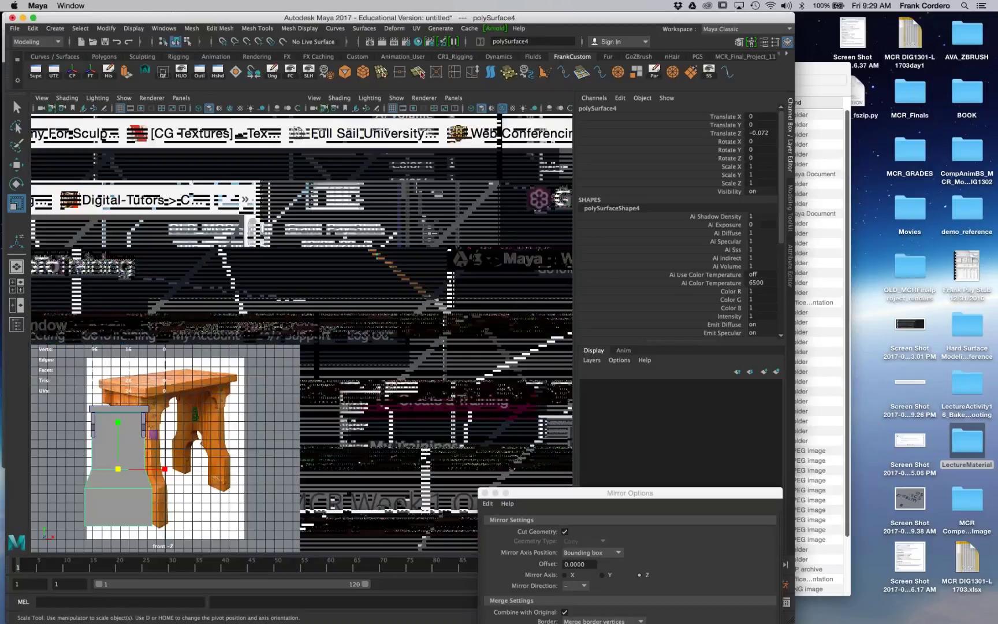
Step: Hide the polygons and the grid in the front view to expose the reference image's bracket
{"action": "left_click", "coordinate": [124, 98]}
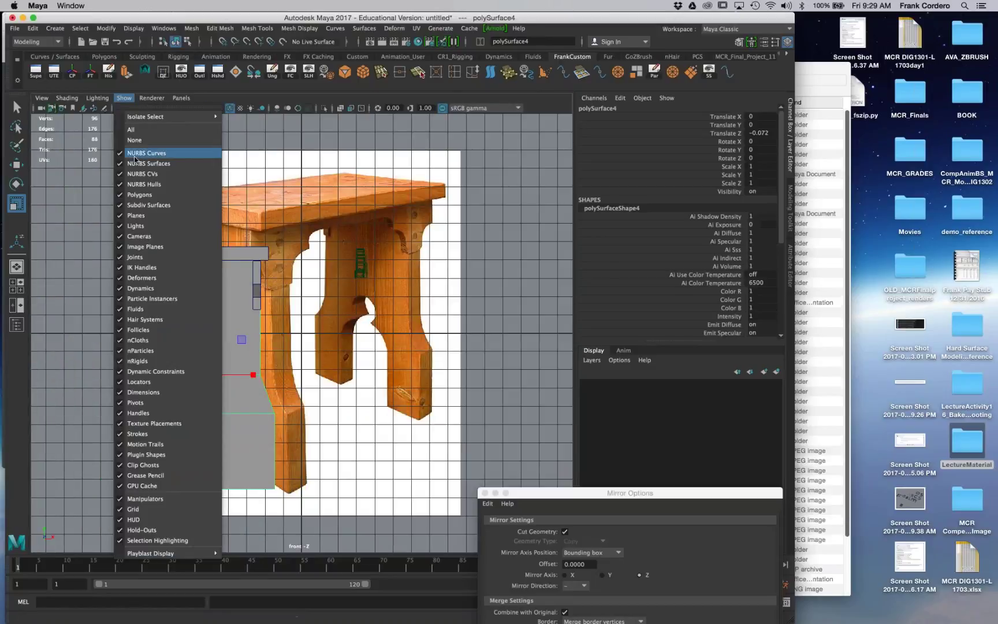
{"action": "left_click", "coordinate": [139, 195]}
{"action": "scroll", "coordinate": [289, 323], "scroll_direction": "up", "scroll_amount": 2}
{"action": "left_click", "coordinate": [124, 98]}
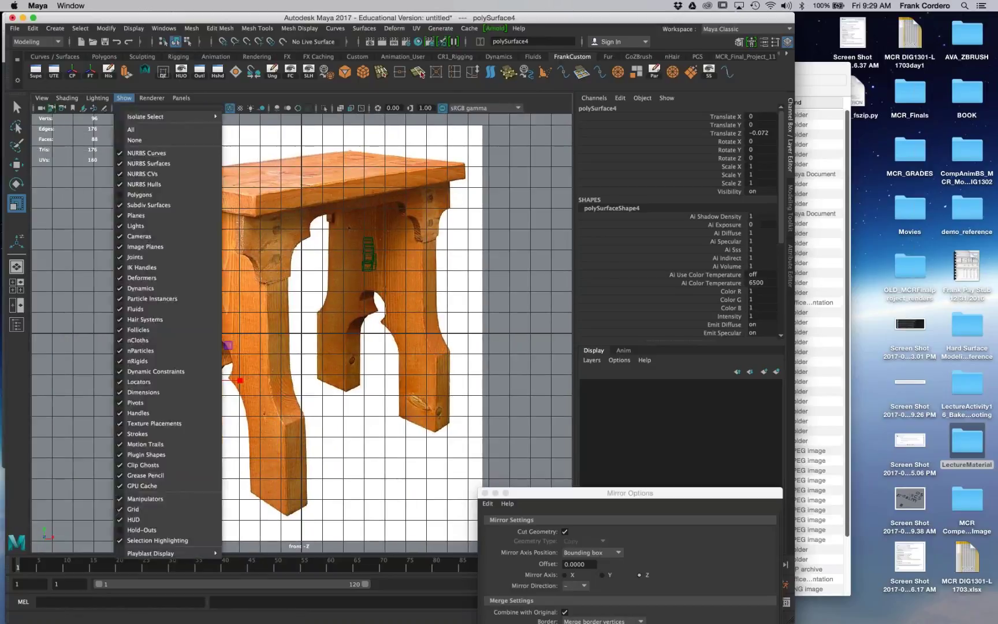
{"action": "left_click", "coordinate": [132, 509]}
{"action": "scroll", "coordinate": [300, 330], "scroll_direction": "up", "scroll_amount": 3}
{"action": "middle_click_drag", "start_coordinate": [216, 287], "coordinate": [238, 347], "text": "alt"}
{"action": "right_click_drag", "start_coordinate": [238, 347], "coordinate": [288, 362], "text": "alt"}
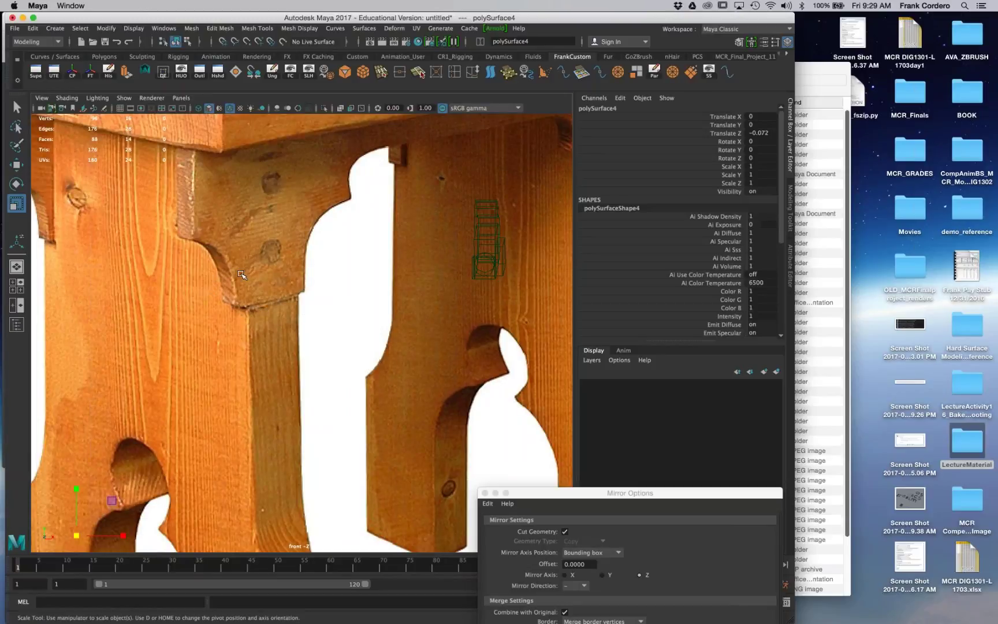
Step: Leave the front view and look at the table through the persp1 camera in a maximized panel
{"action": "key", "text": "a"}
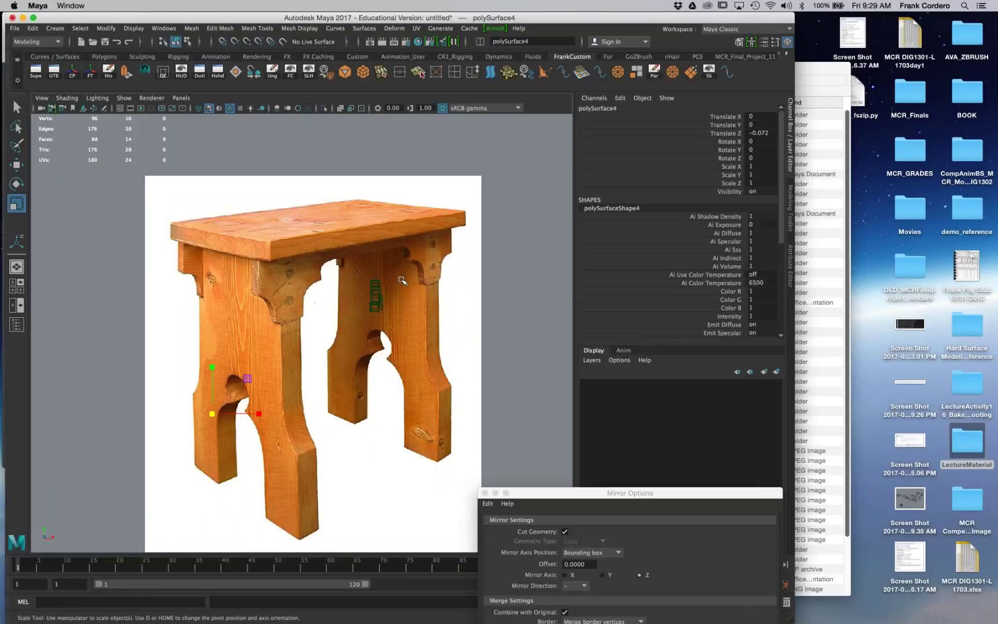
{"action": "key", "text": "space"}
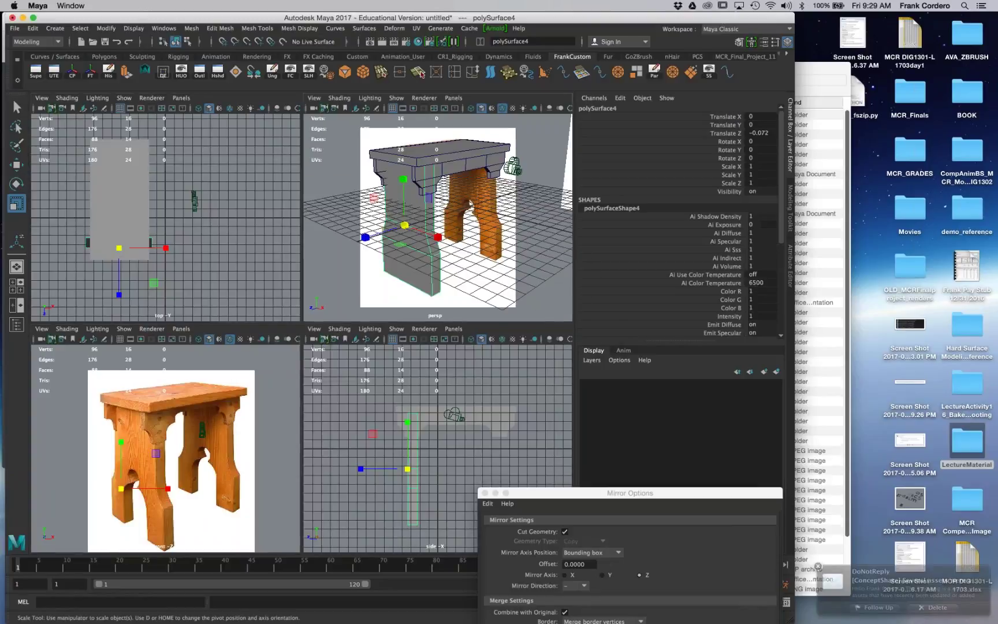
{"action": "key", "text": "space"}
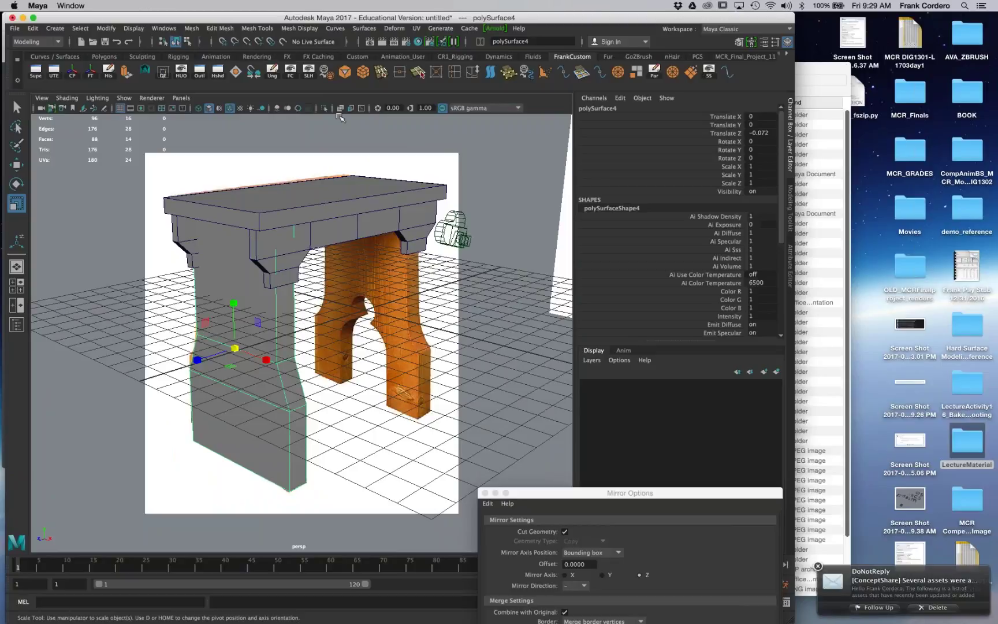
{"action": "left_click", "coordinate": [181, 98]}
{"action": "mouse_move", "coordinate": [231, 108]}
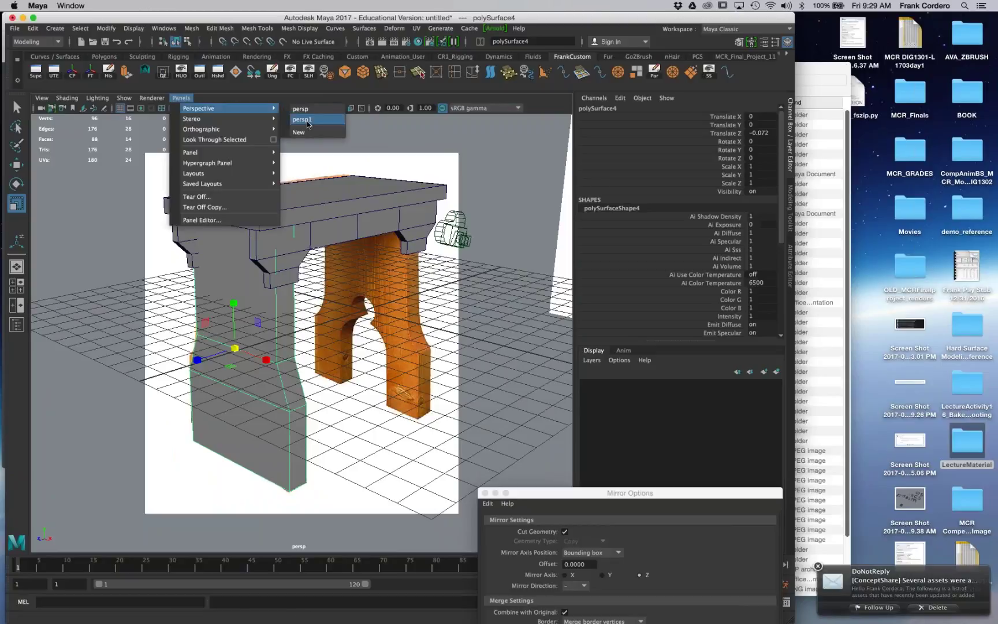
{"action": "left_click", "coordinate": [306, 121]}
Step: Delete the front leg's inner and thickness faces, keeping only the flat outer side
{"action": "left_click_drag", "start_coordinate": [306, 277], "coordinate": [369, 277], "text": "alt"}
{"action": "middle_click_drag", "start_coordinate": [370, 277], "coordinate": [387, 278], "text": "alt"}
{"action": "right_click_drag", "start_coordinate": [387, 278], "coordinate": [324, 283], "text": "alt"}
{"action": "left_click_drag", "start_coordinate": [323, 283], "coordinate": [301, 272], "text": "alt"}
{"action": "middle_click_drag", "start_coordinate": [301, 324], "coordinate": [306, 275], "text": "alt"}
{"action": "left_click_drag", "start_coordinate": [249, 234], "coordinate": [202, 242], "text": "alt"}
{"action": "left_click_drag", "start_coordinate": [254, 266], "coordinate": [107, 202], "text": "alt"}
{"action": "left_click_drag", "start_coordinate": [214, 231], "coordinate": [294, 242], "text": "alt"}
{"action": "right_click_drag", "start_coordinate": [288, 246], "coordinate": [176, 272], "text": "alt"}
{"action": "left_click_drag", "start_coordinate": [185, 275], "coordinate": [187, 295], "text": "alt"}
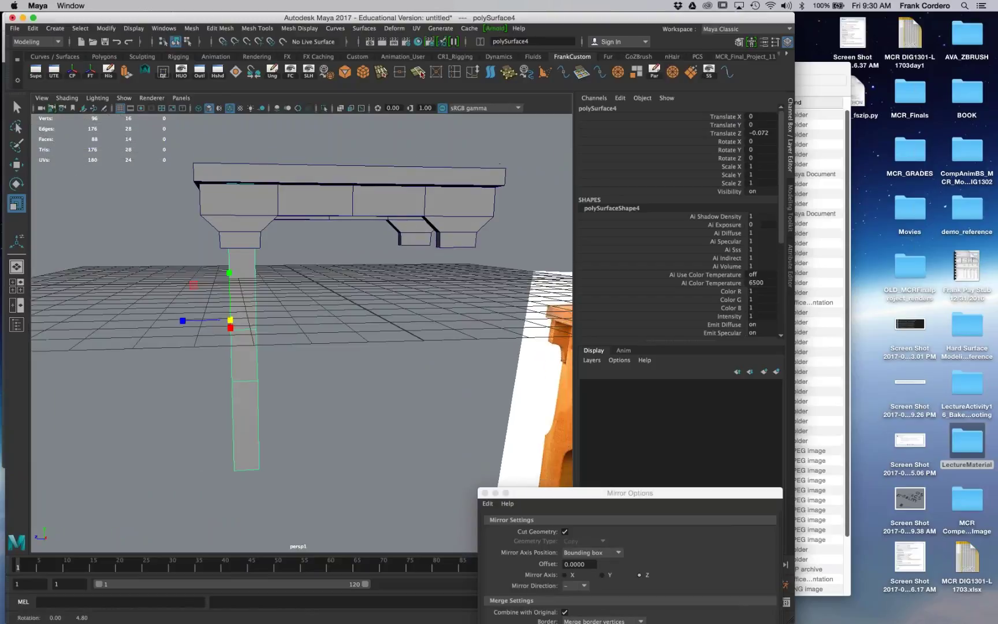
{"action": "right_click_drag", "start_coordinate": [241, 262], "coordinate": [279, 365]}
{"action": "left_click_drag", "start_coordinate": [306, 496], "coordinate": [238, 122]}
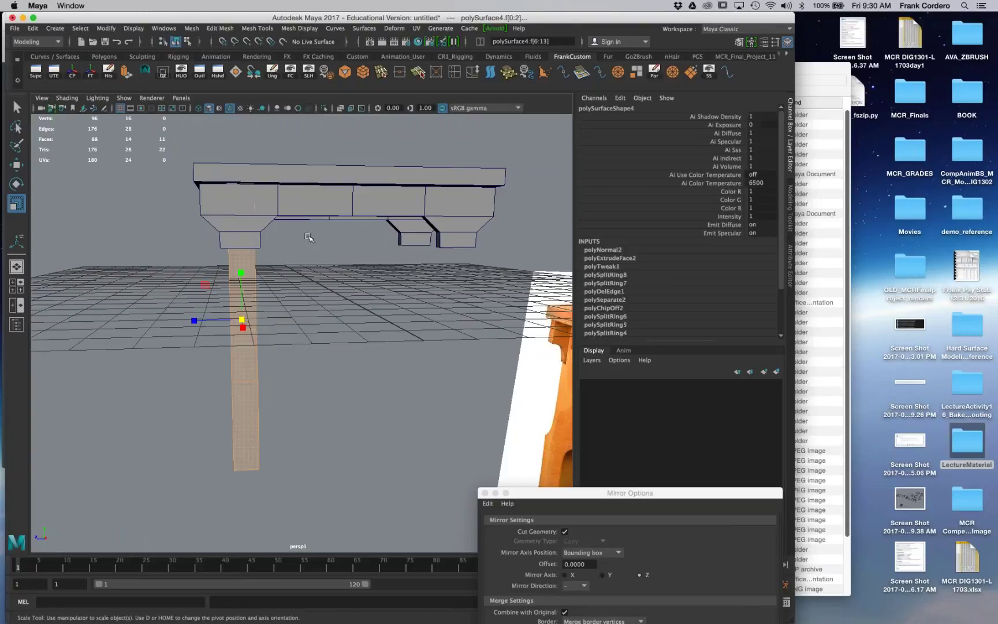
{"action": "key", "text": "Delete"}
{"action": "left_click_drag", "start_coordinate": [243, 272], "coordinate": [361, 304], "text": "alt"}
{"action": "right_click_drag", "start_coordinate": [361, 303], "coordinate": [384, 312], "text": "alt"}
{"action": "left_click_drag", "start_coordinate": [295, 246], "coordinate": [310, 258], "text": "alt"}
{"action": "right_click_drag", "start_coordinate": [311, 258], "coordinate": [324, 248]}
{"action": "middle_click_drag", "start_coordinate": [325, 248], "coordinate": [306, 225], "text": "alt"}
{"action": "right_click_drag", "start_coordinate": [307, 225], "coordinate": [358, 236], "text": "alt"}
{"action": "middle_click_drag", "start_coordinate": [364, 253], "coordinate": [329, 304], "text": "alt"}
{"action": "right_click_drag", "start_coordinate": [329, 302], "coordinate": [283, 303], "text": "shift"}
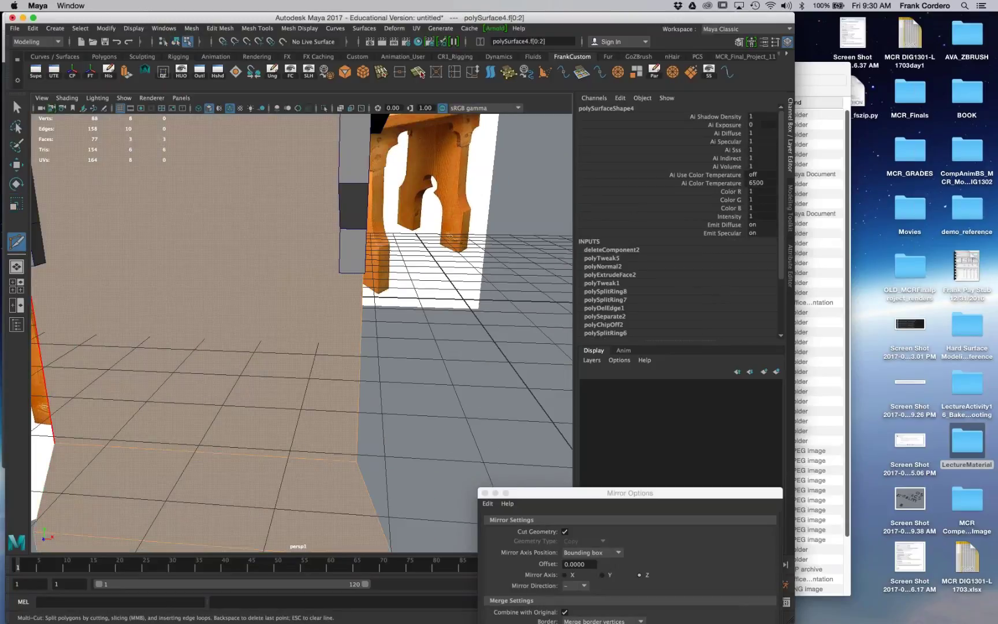
{"action": "key", "text": "q"}
{"action": "right_click_drag", "start_coordinate": [263, 199], "coordinate": [303, 191]}
{"action": "right_click_drag", "start_coordinate": [327, 285], "coordinate": [279, 287], "text": "shift"}
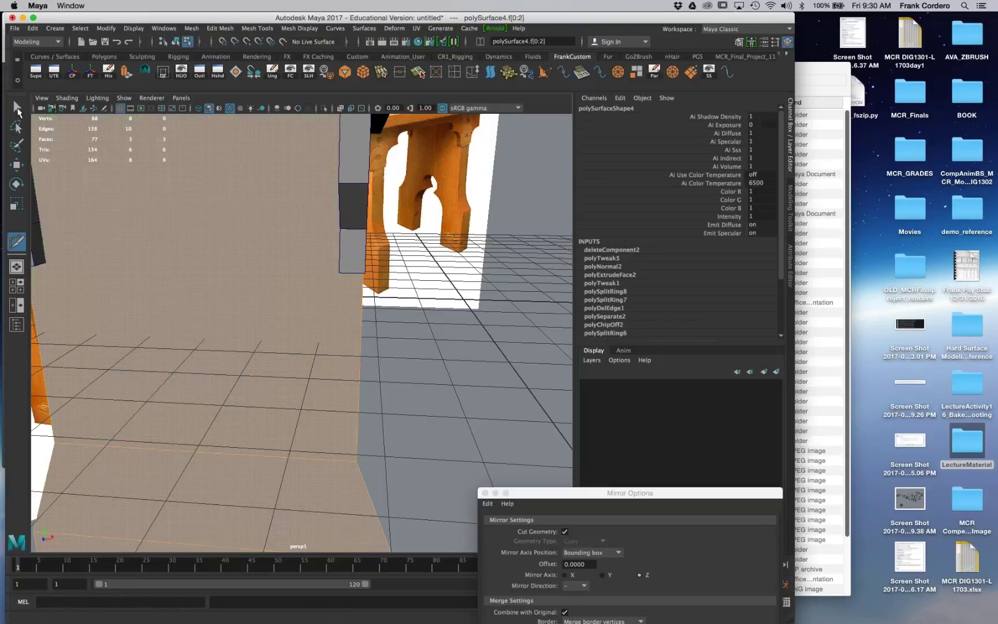
{"action": "left_click", "coordinate": [16, 115]}
{"action": "right_click_drag", "start_coordinate": [167, 169], "coordinate": [218, 150]}
{"action": "key", "text": "f"}
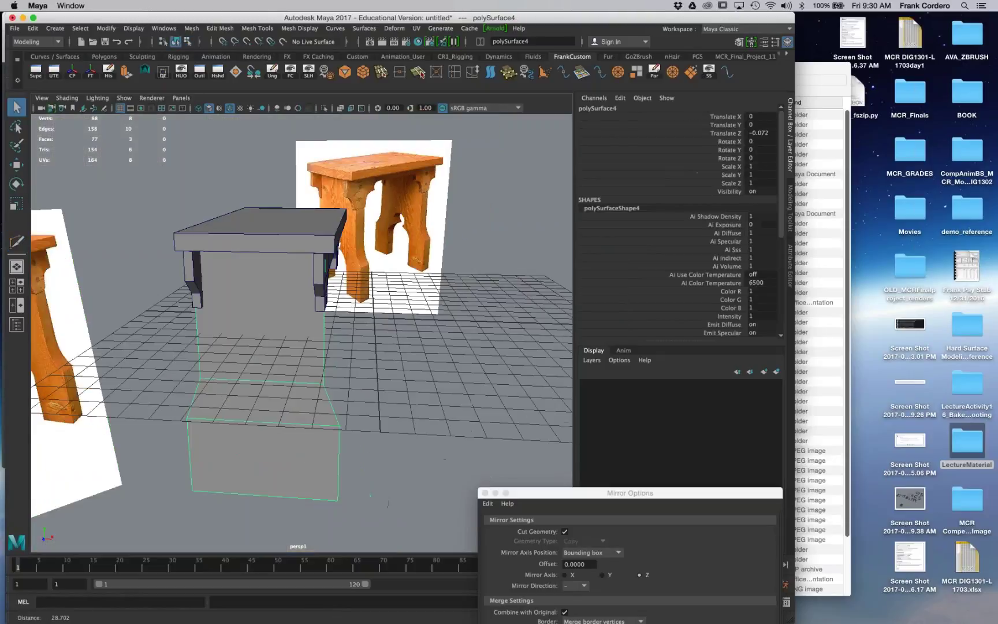
Step: Insert one centred vertical edge loop down the flat leg with the Insert Edge Loop tool
{"action": "mouse_move", "coordinate": [280, 321]}
{"action": "right_mouse_down", "text": "shift"}
{"action": "mouse_move", "coordinate": [254, 330]}
{"action": "mouse_move", "coordinate": [270, 327]}
{"action": "right_mouse_up", "text": "shift"}
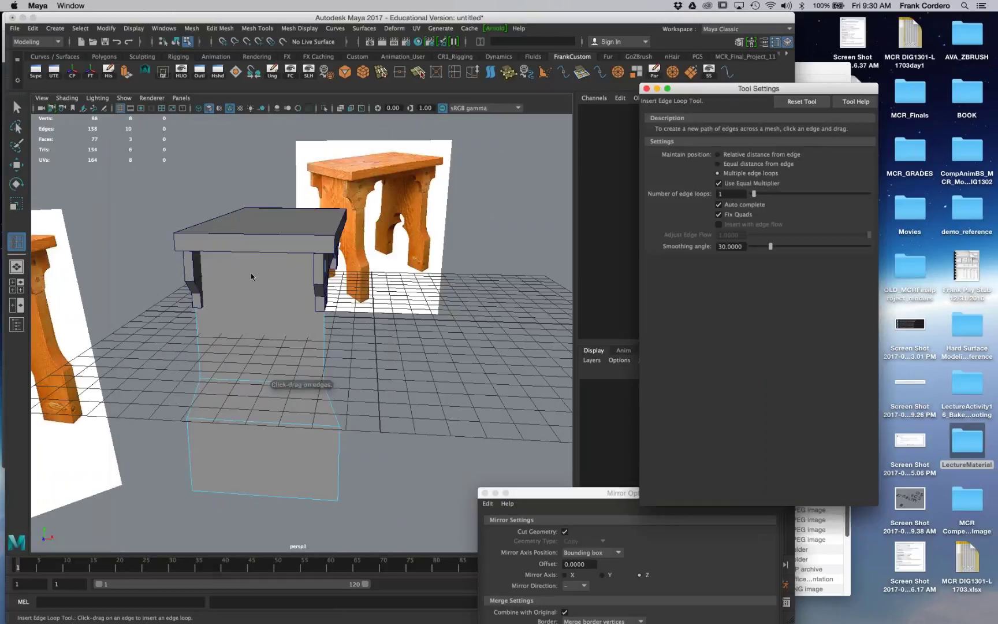
{"action": "left_click", "coordinate": [260, 496]}
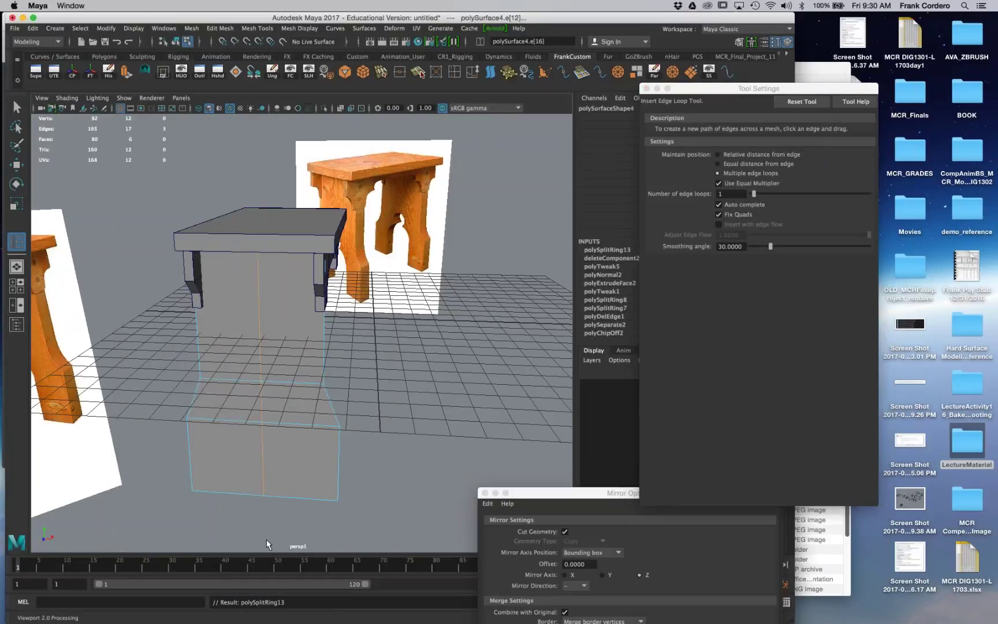
{"action": "left_click_drag", "start_coordinate": [259, 501], "coordinate": [284, 462], "text": "alt"}
{"action": "right_click_drag", "start_coordinate": [284, 462], "coordinate": [350, 442], "text": "alt"}
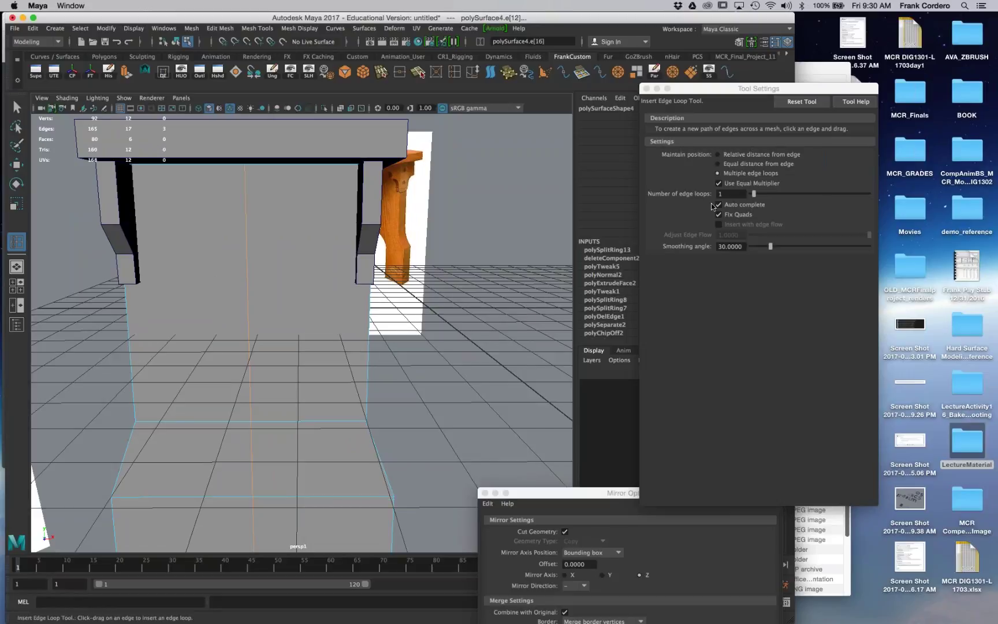
Step: Cut the flat leg with Multi-Cut along the bracket's inner side and lower edge out to the leg's outer edge
{"action": "right_click_drag", "start_coordinate": [307, 212], "coordinate": [350, 198]}
{"action": "right_click_drag", "start_coordinate": [174, 264], "coordinate": [119, 265], "text": "shift"}
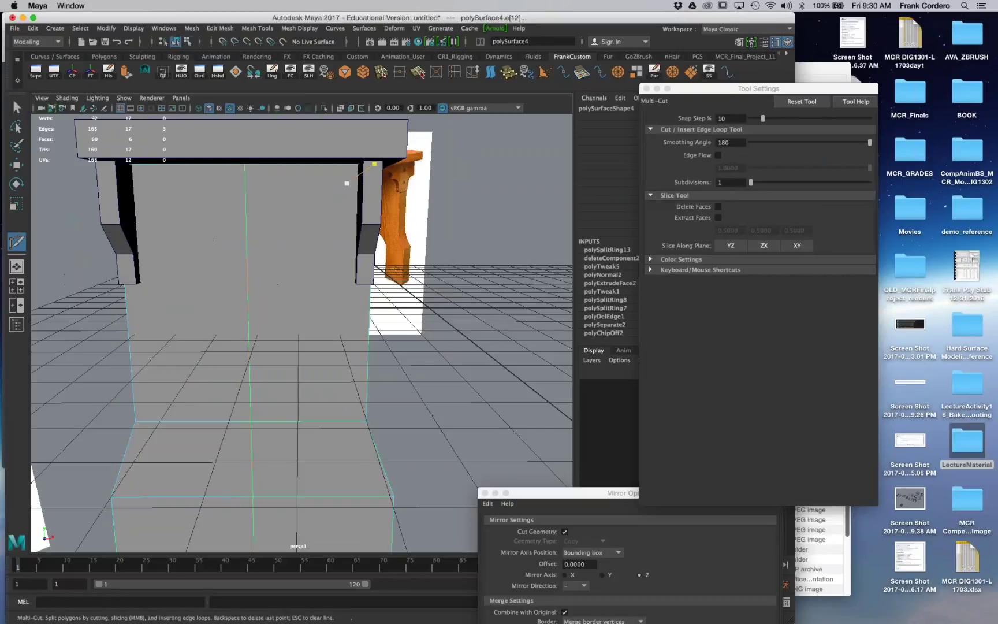
{"action": "left_click", "coordinate": [358, 165]}
{"action": "left_click_drag", "start_coordinate": [358, 185], "coordinate": [354, 253], "text": "alt"}
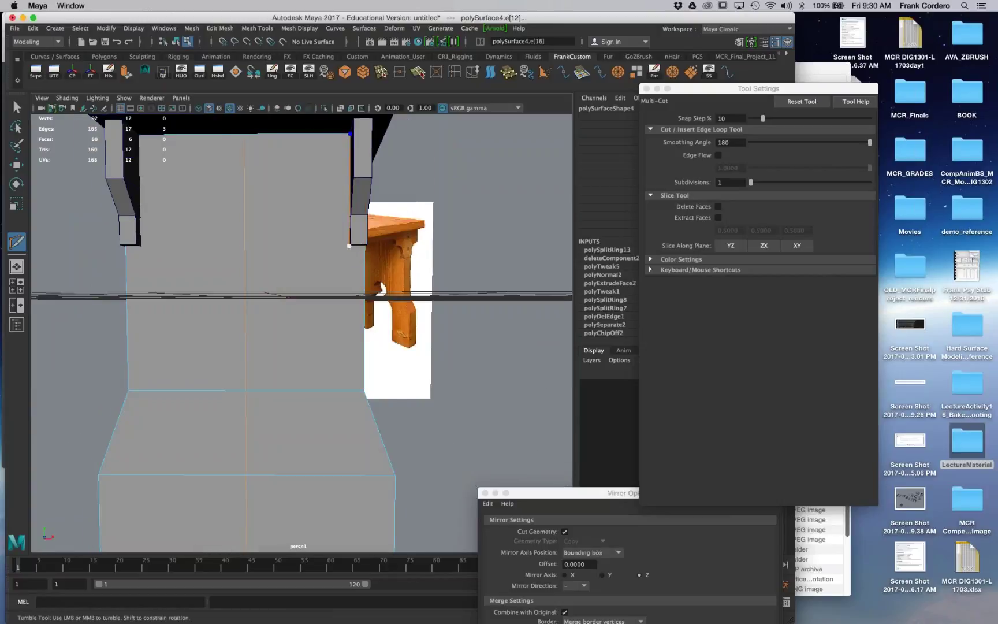
{"action": "right_click_drag", "start_coordinate": [351, 252], "coordinate": [398, 254], "text": "alt"}
{"action": "middle_click_drag", "start_coordinate": [397, 254], "coordinate": [318, 332], "text": "alt"}
{"action": "right_click_drag", "start_coordinate": [318, 331], "coordinate": [350, 332], "text": "alt"}
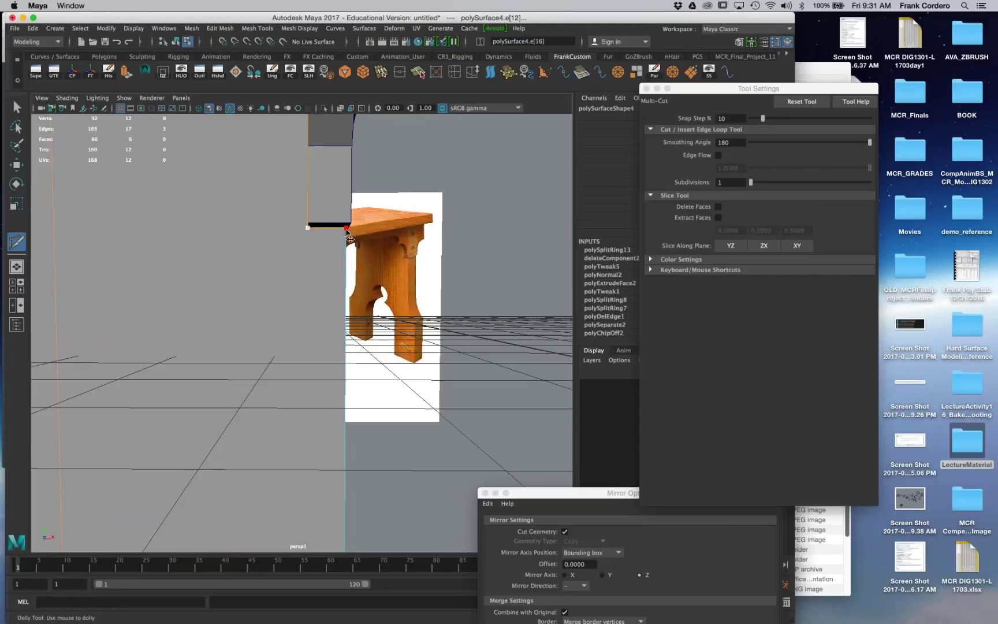
{"action": "left_click", "coordinate": [308, 227]}
{"action": "right_click_drag", "start_coordinate": [344, 269], "coordinate": [282, 228], "text": "alt"}
{"action": "key", "text": "q"}
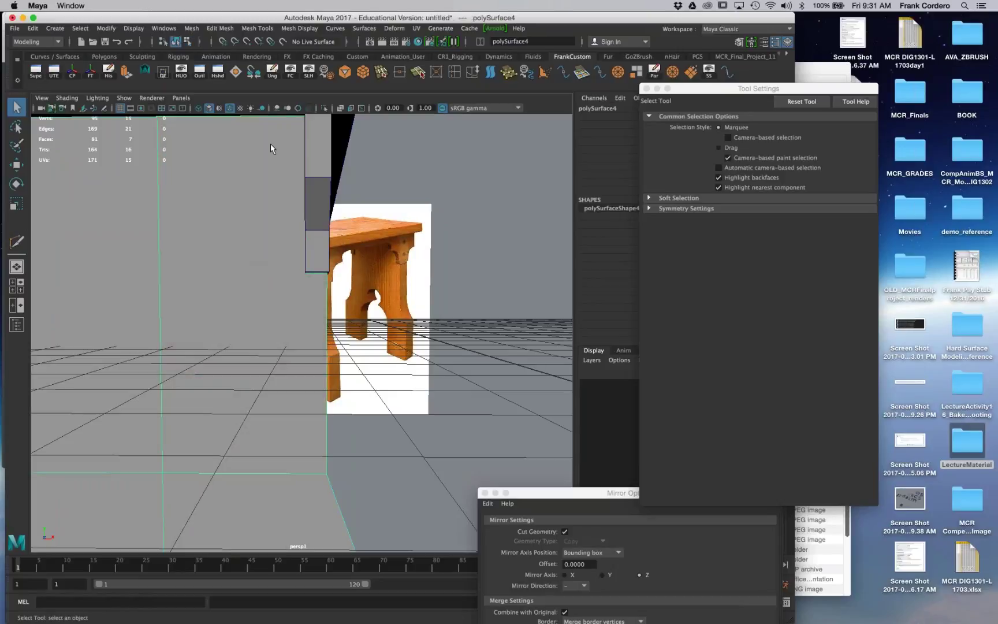
Step: Isolate the leg and delete the narrow face cut out behind the bracket, leaving a notch in the upper corner
{"action": "left_click", "coordinate": [327, 110]}
{"action": "key", "text": "f"}
{"action": "right_click_drag", "start_coordinate": [271, 258], "coordinate": [270, 287]}
{"action": "left_click", "coordinate": [274, 273]}
{"action": "key", "text": "Delete"}
{"action": "left_click_drag", "start_coordinate": [318, 301], "coordinate": [358, 312], "text": "alt"}
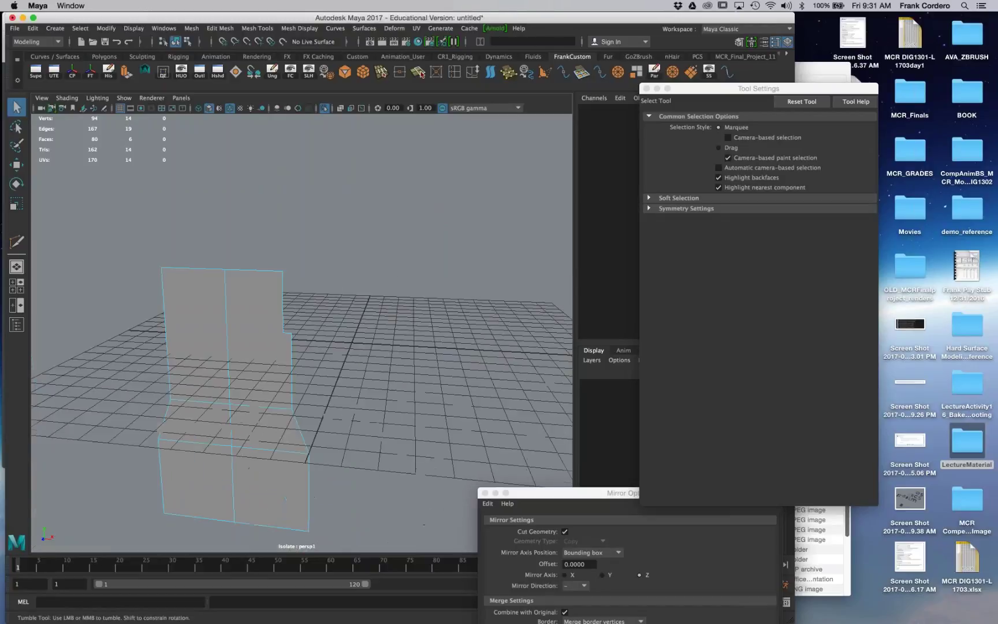
Step: Cut a diagonal edge from the notch's inner corner to the centre vertex at the base of the leg's upper section
{"action": "left_click_drag", "start_coordinate": [274, 360], "coordinate": [307, 325], "text": "alt"}
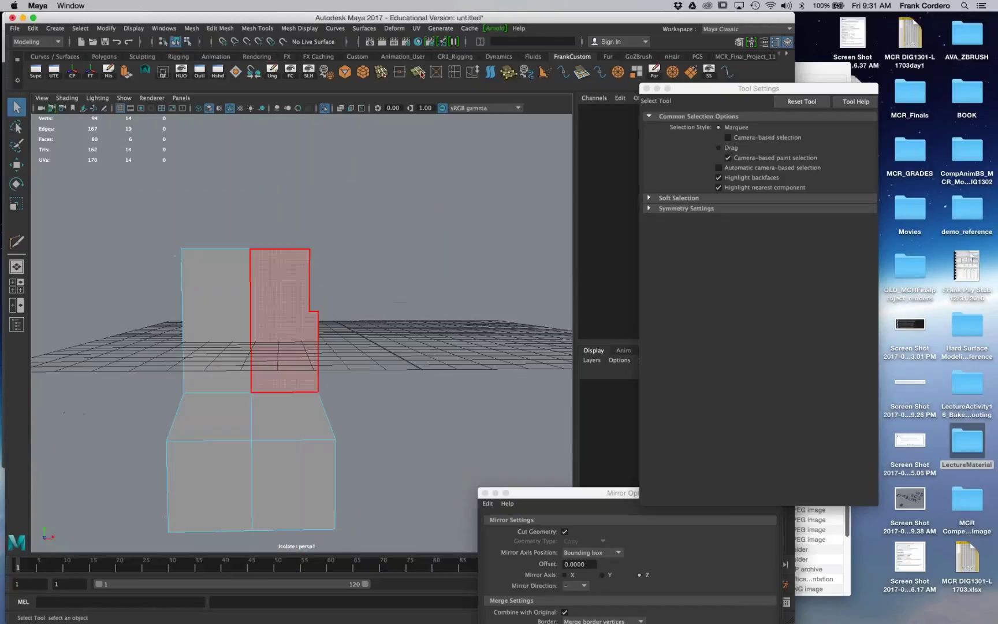
{"action": "right_click_drag", "start_coordinate": [254, 315], "coordinate": [278, 308], "text": "alt"}
{"action": "right_click_drag", "start_coordinate": [270, 270], "coordinate": [219, 283]}
{"action": "left_click", "coordinate": [312, 303]}
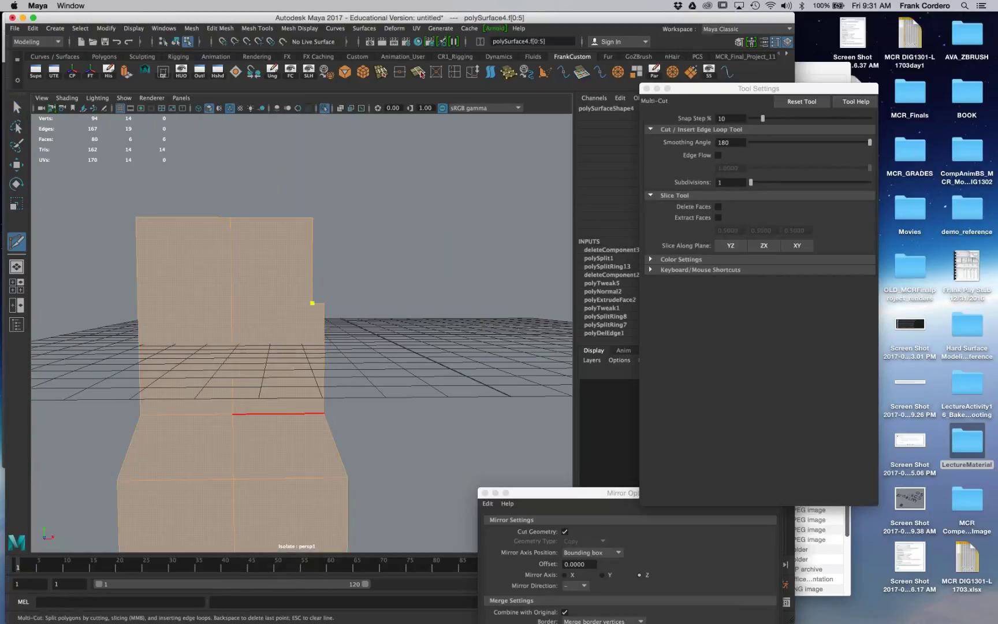
{"action": "left_click", "coordinate": [232, 414]}
{"action": "key", "text": "Return"}
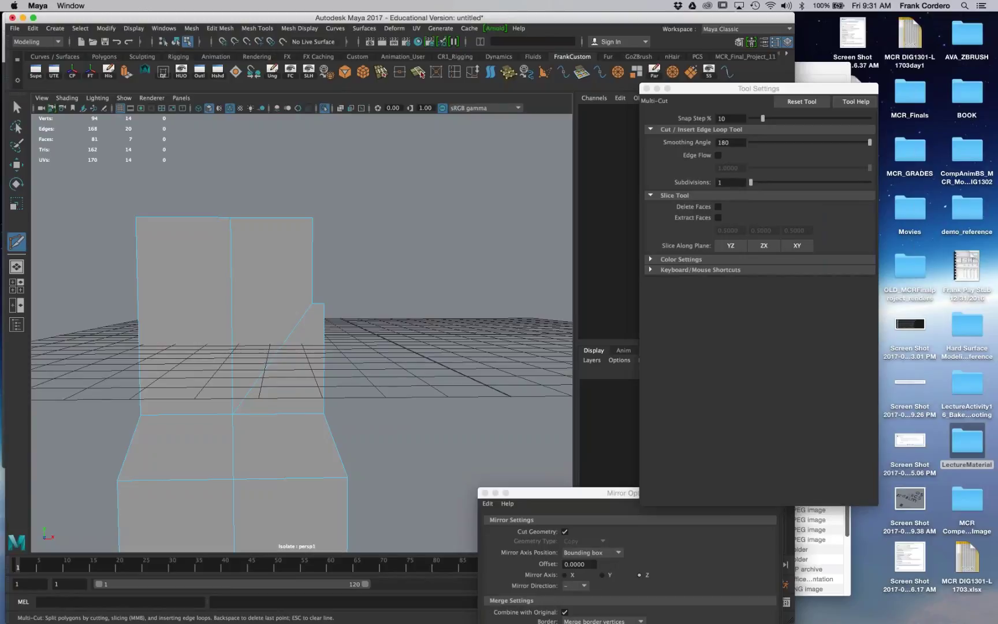
Step: Return the leg to object mode and end its isolation so the whole table is shown
{"action": "key", "text": "q"}
{"action": "right_click_drag", "start_coordinate": [369, 324], "coordinate": [318, 321], "text": "alt"}
{"action": "mouse_move", "coordinate": [318, 321]}
{"action": "left_mouse_down", "text": "alt"}
{"action": "mouse_move", "coordinate": [314, 312]}
{"action": "mouse_move", "coordinate": [302, 328]}
{"action": "left_mouse_up", "text": "alt"}
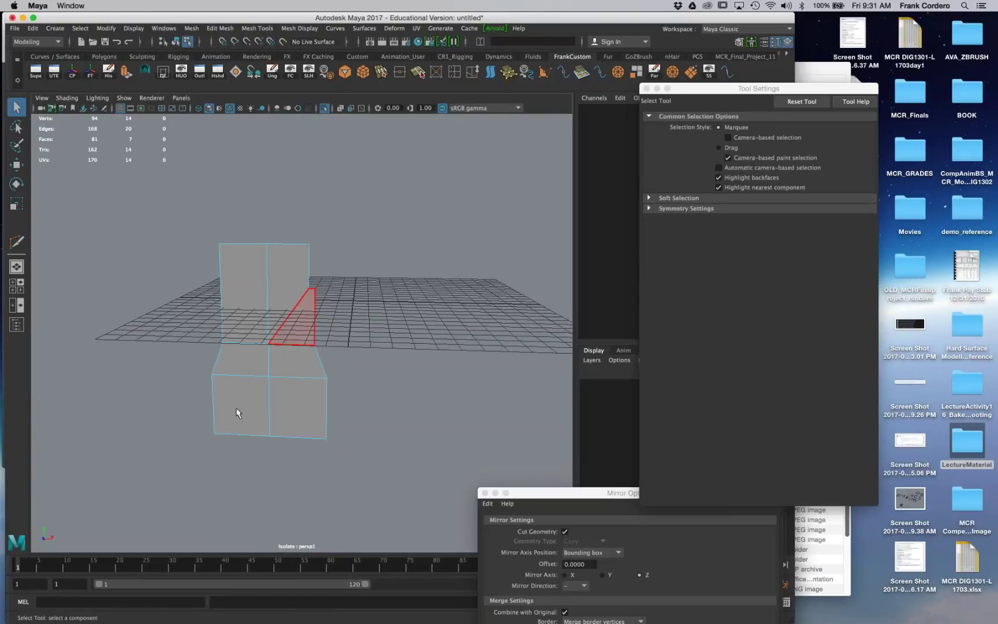
{"action": "scroll", "coordinate": [335, 320], "scroll_direction": "up", "scroll_amount": 3}
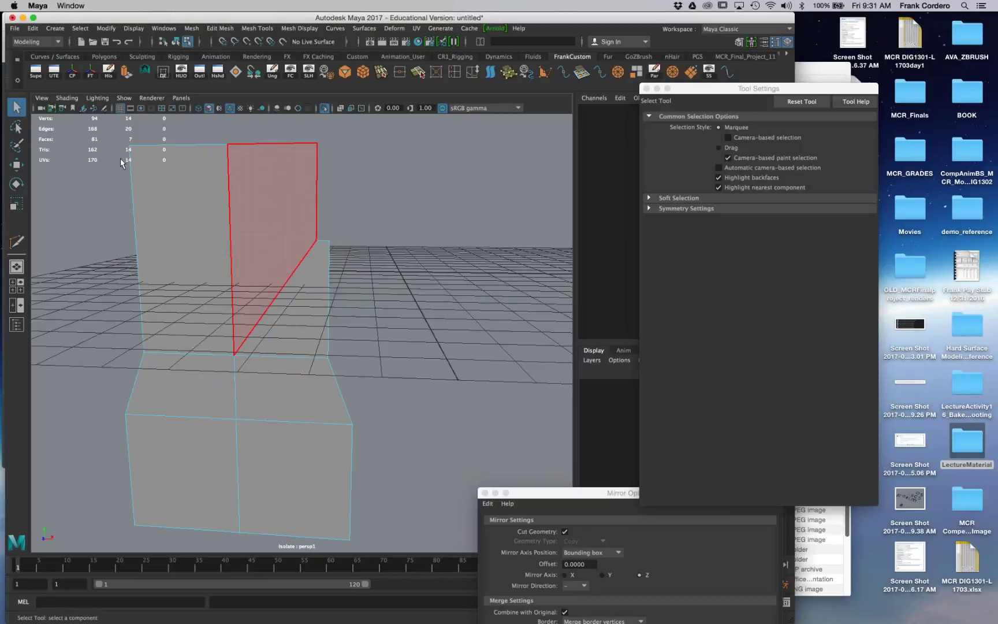
{"action": "right_click_drag", "start_coordinate": [208, 217], "coordinate": [243, 206]}
{"action": "left_click", "coordinate": [325, 108]}
{"action": "left_click_drag", "start_coordinate": [358, 317], "coordinate": [315, 319], "text": "alt"}
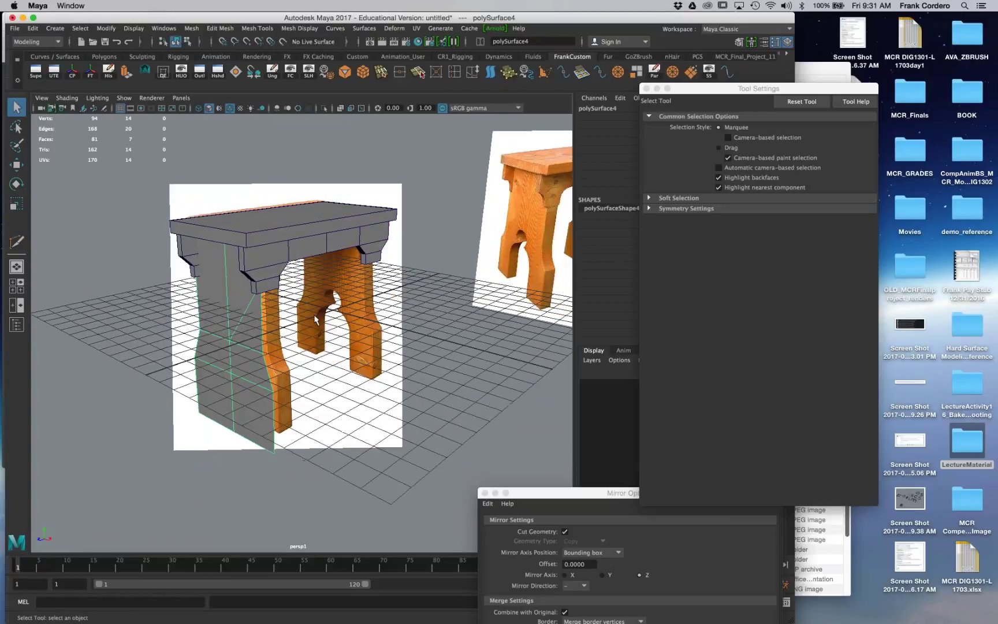
Step: Bring back the hidden block mesh and move it along X clear of the table
{"action": "key", "text": "z"}
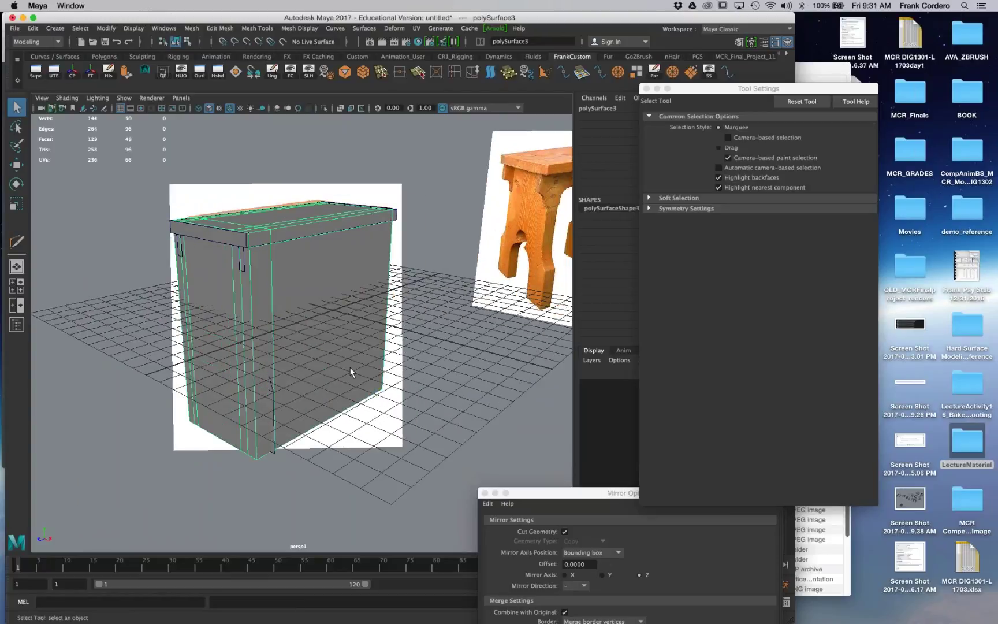
{"action": "key", "text": "w"}
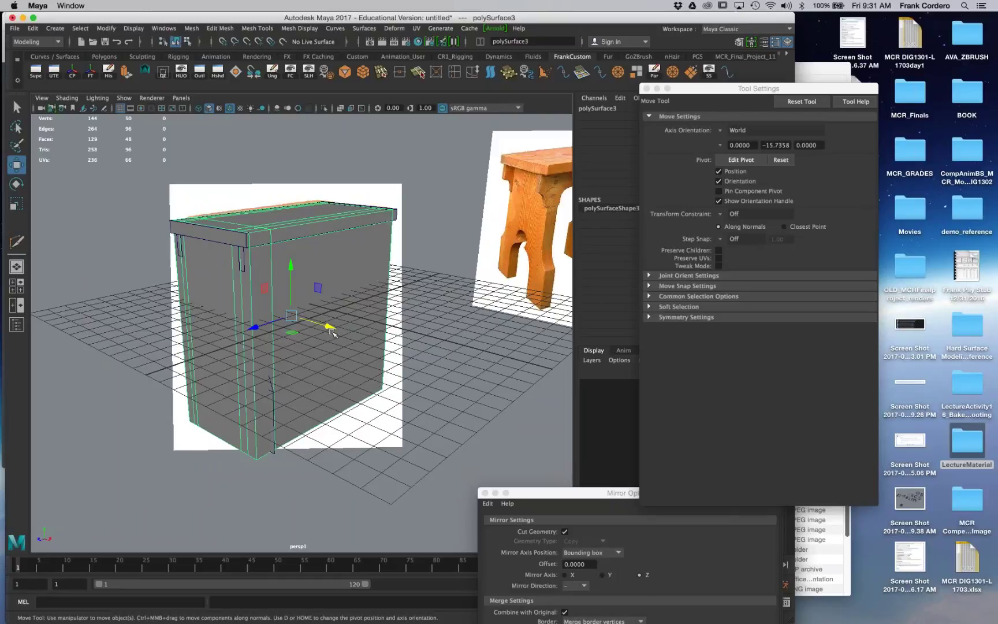
{"action": "left_click_drag", "start_coordinate": [329, 327], "coordinate": [504, 399]}
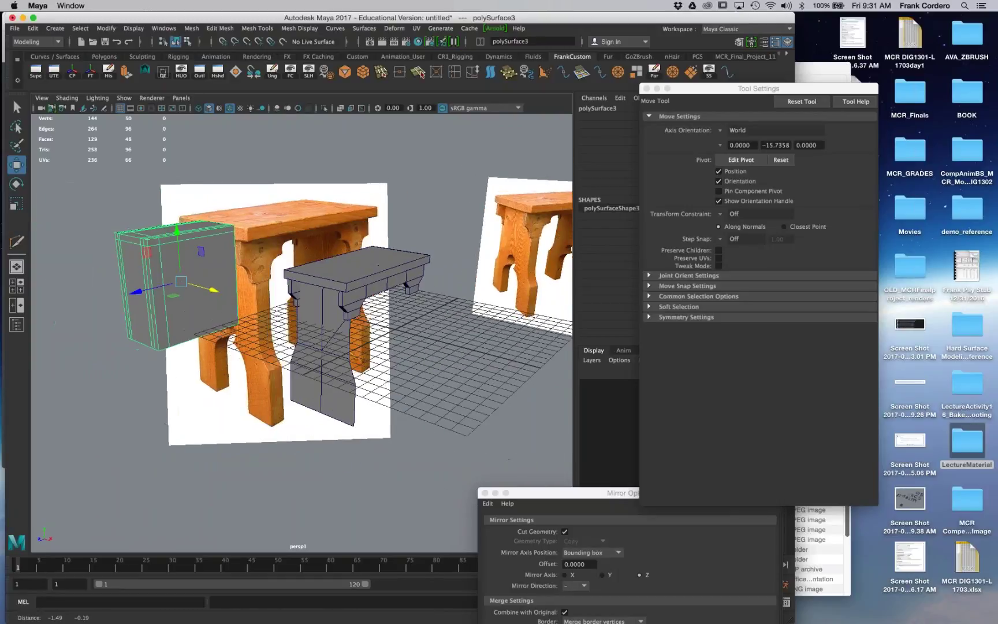
{"action": "right_click_drag", "start_coordinate": [144, 234], "coordinate": [187, 243], "text": "alt"}
{"action": "left_click_drag", "start_coordinate": [187, 243], "coordinate": [183, 305], "text": "alt"}
{"action": "left_click_drag", "start_coordinate": [197, 317], "coordinate": [395, 368], "text": "alt"}
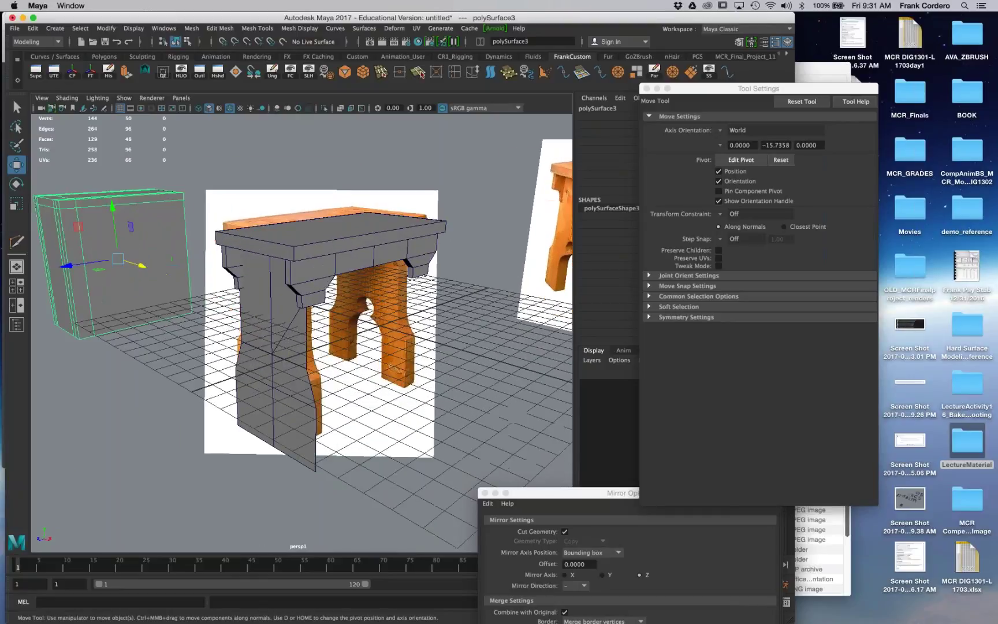
Step: Extrude all the flat leg's faces inward to give the leg thickness, and return to object mode
{"action": "left_click", "coordinate": [282, 346]}
{"action": "right_click_drag", "start_coordinate": [281, 345], "coordinate": [281, 351]}
{"action": "left_click_drag", "start_coordinate": [361, 495], "coordinate": [197, 228]}
{"action": "right_click_drag", "start_coordinate": [301, 389], "coordinate": [301, 416], "text": "shift"}
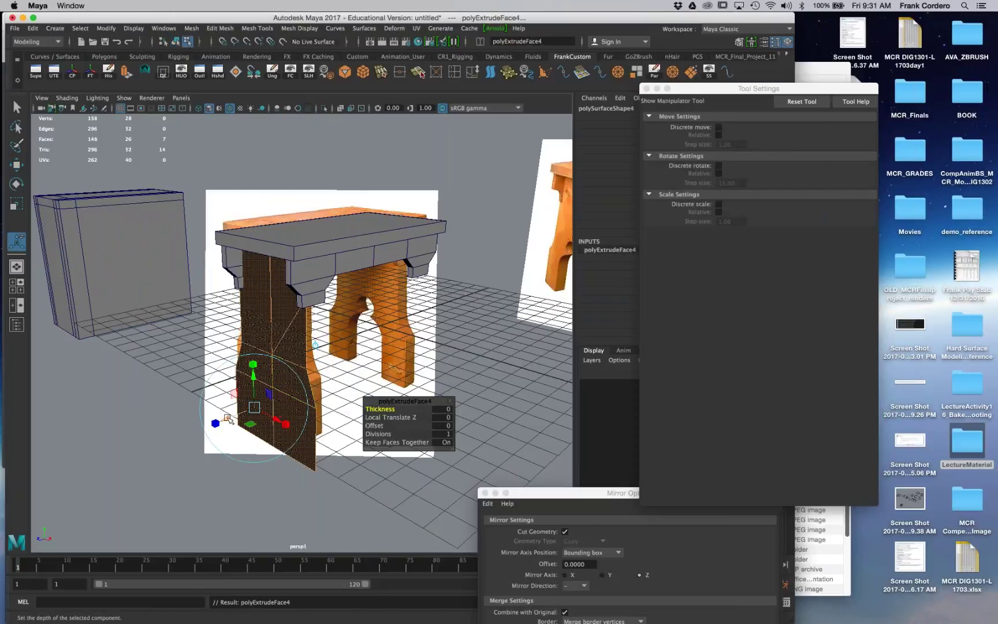
{"action": "left_click_drag", "start_coordinate": [231, 417], "coordinate": [250, 413]}
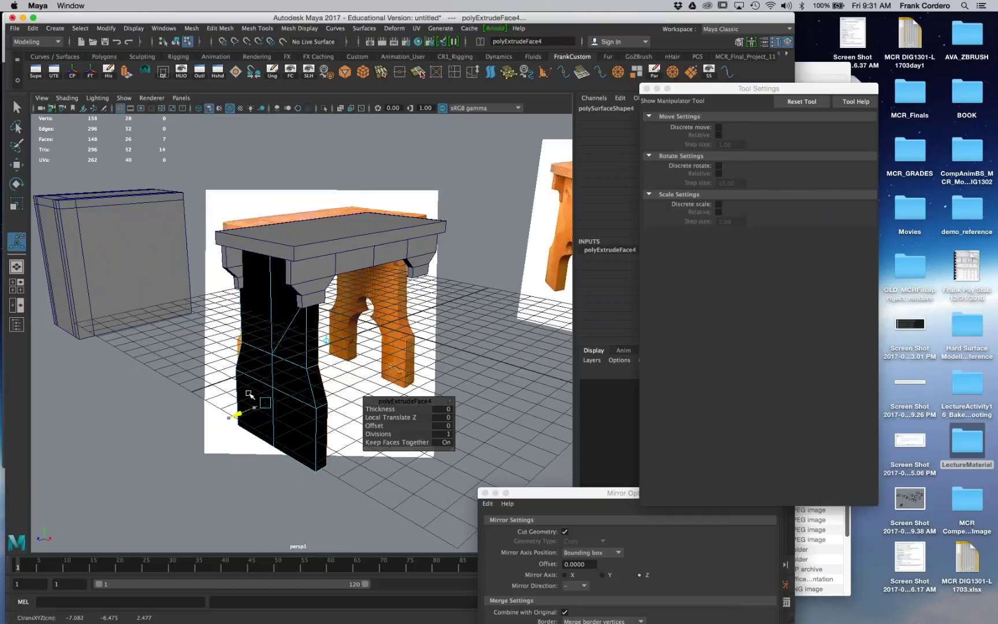
{"action": "right_click_drag", "start_coordinate": [271, 312], "coordinate": [321, 351]}
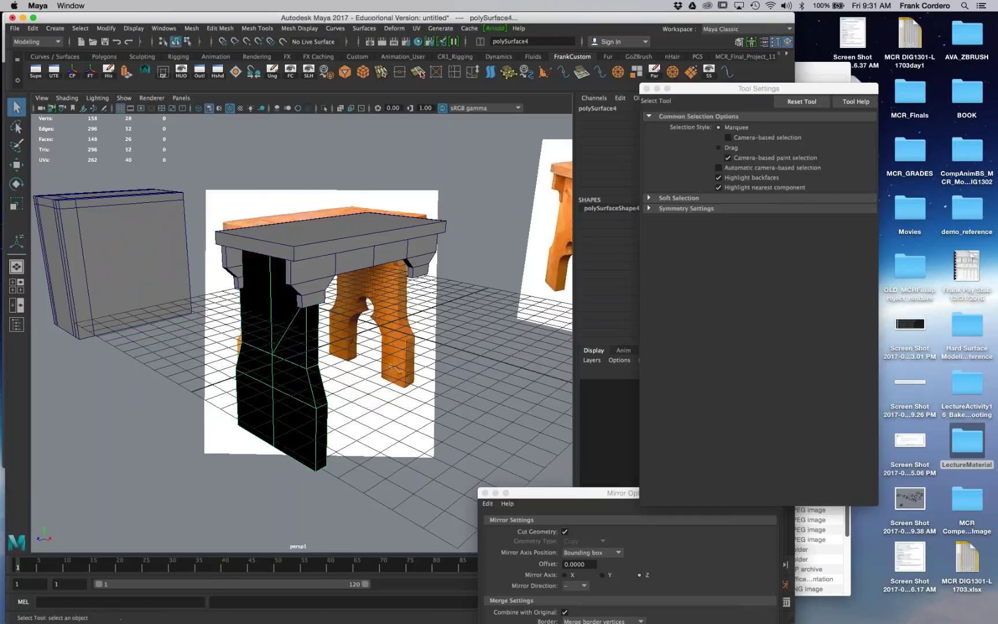
Step: Duplicate the front leg and move the copy along Z to the far end of the table
{"action": "key", "text": "super+d"}
{"action": "key", "text": "w"}
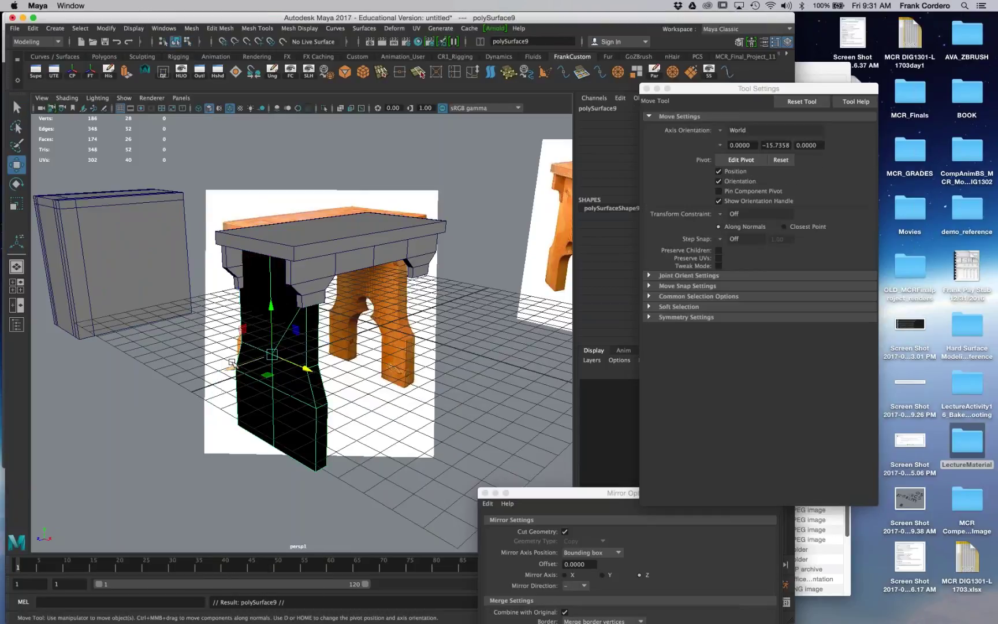
{"action": "left_click_drag", "start_coordinate": [234, 366], "coordinate": [361, 349]}
Step: Select both legs, reverse their normals, and clear the selection
{"action": "left_click", "coordinate": [292, 345], "text": "shift"}
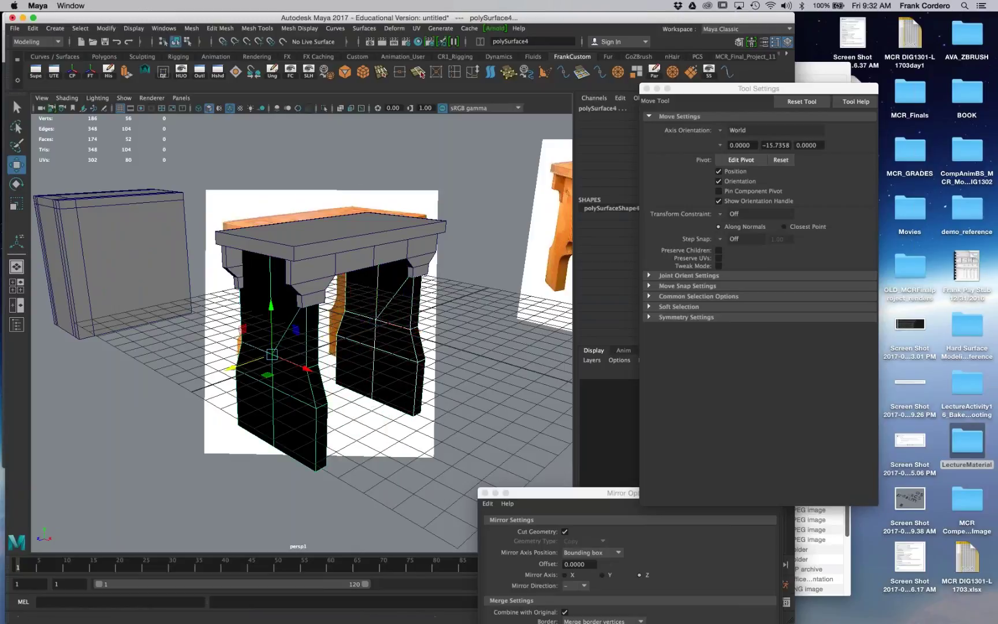
{"action": "left_click", "coordinate": [305, 30]}
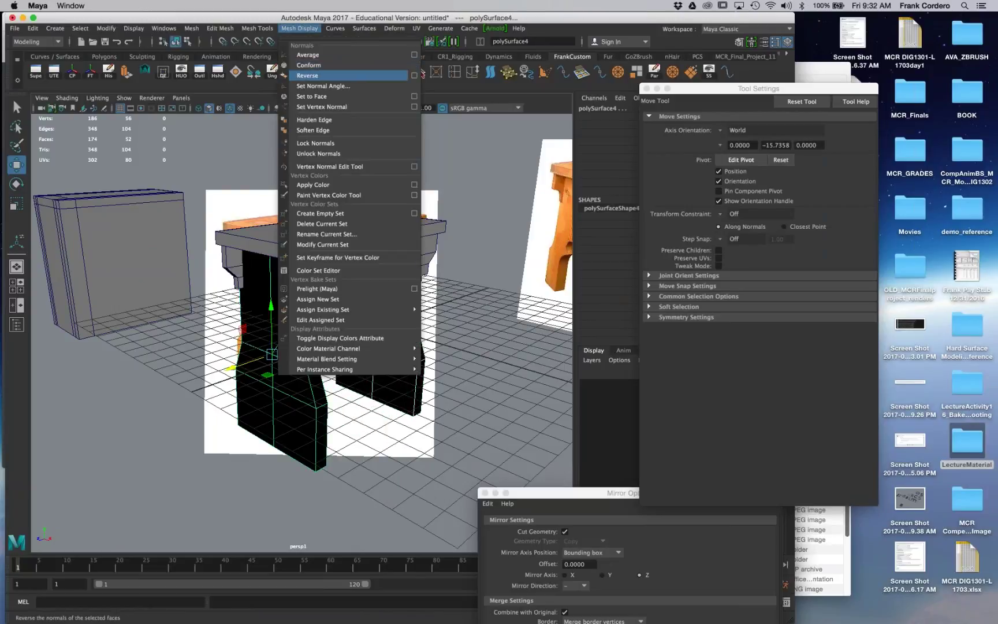
{"action": "left_click", "coordinate": [323, 77]}
{"action": "left_click", "coordinate": [429, 378]}
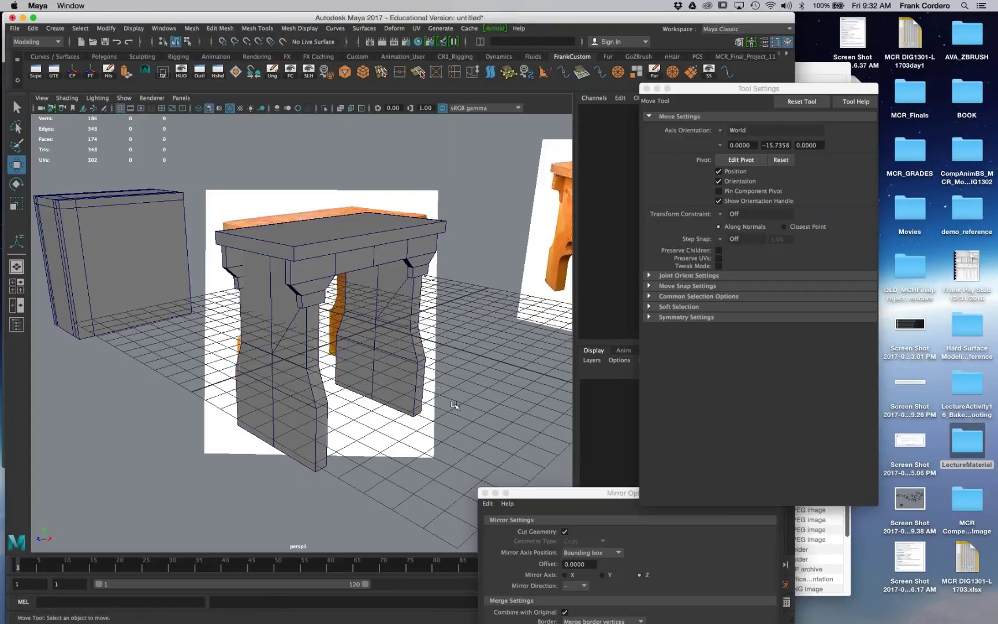
{"action": "left_click_drag", "start_coordinate": [407, 391], "coordinate": [468, 367], "text": "alt"}
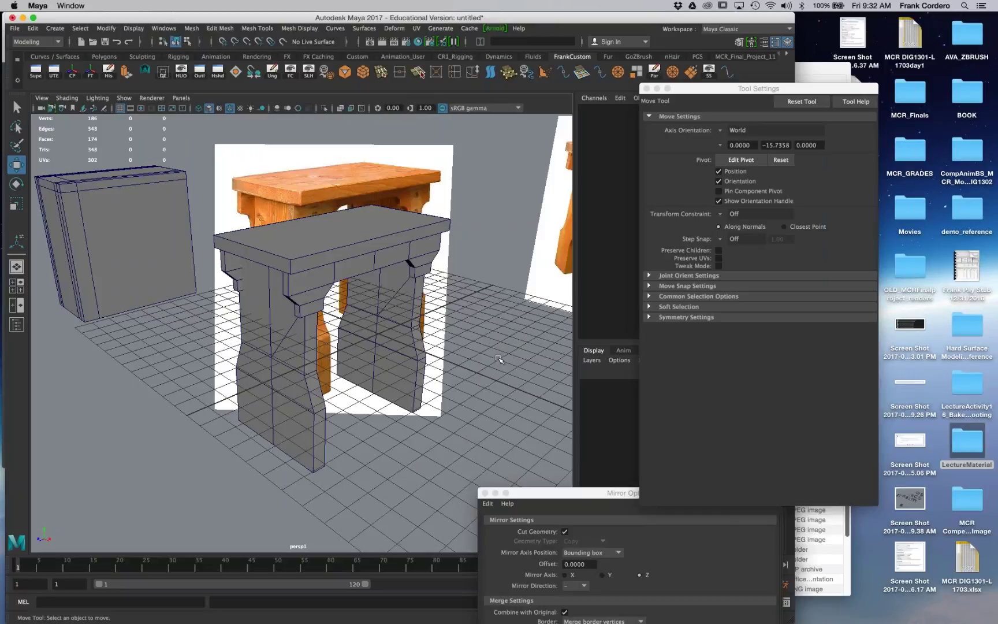
{"action": "left_click", "coordinate": [407, 329]}
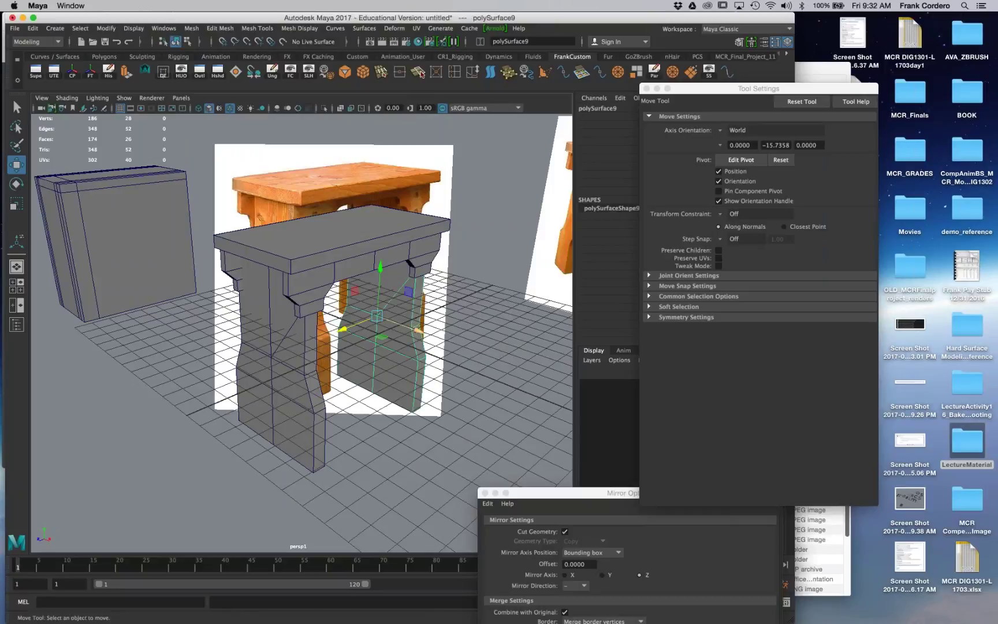
{"action": "key", "text": "Delete"}
{"action": "key", "text": "ctrl+z"}
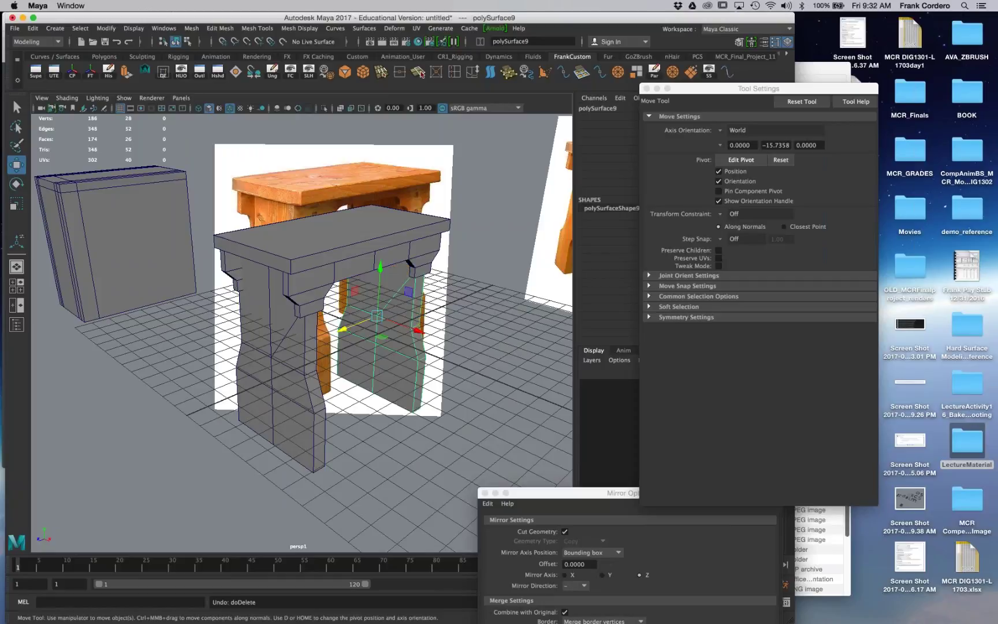
{"action": "left_click", "coordinate": [341, 252]}
{"action": "left_click_drag", "start_coordinate": [451, 442], "coordinate": [184, 174]}
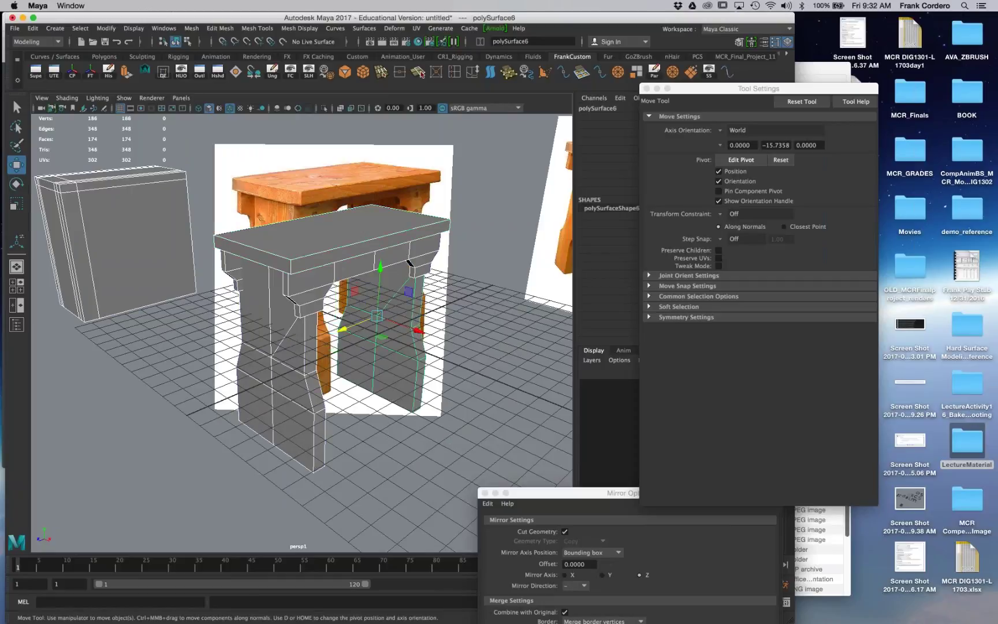
{"action": "right_click_drag", "start_coordinate": [301, 297], "coordinate": [207, 296], "text": "alt"}
{"action": "middle_click_drag", "start_coordinate": [207, 296], "coordinate": [159, 301], "text": "alt"}
{"action": "right_click_drag", "start_coordinate": [159, 301], "coordinate": [188, 303], "text": "alt"}
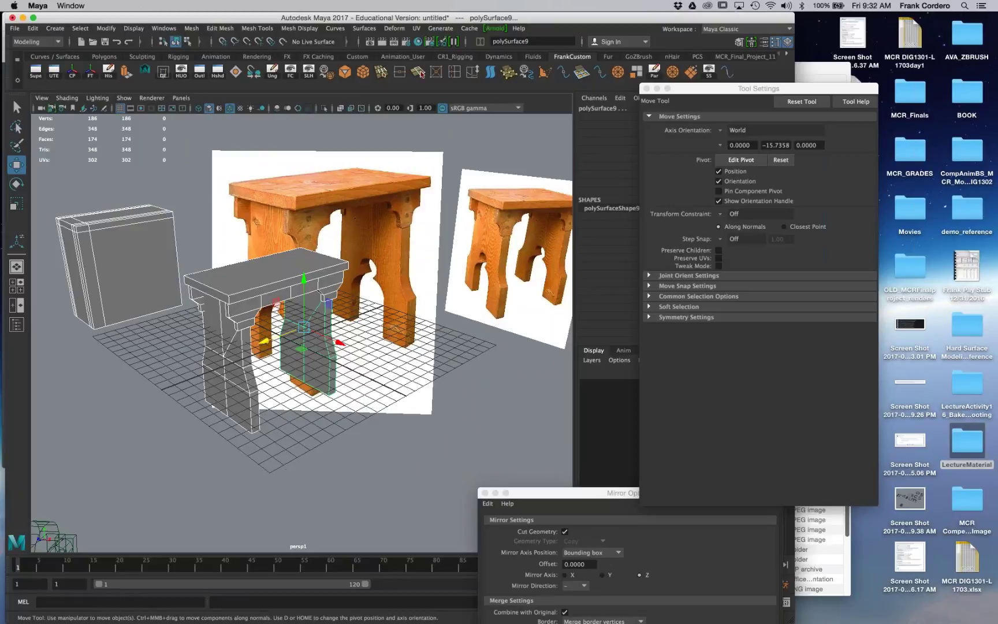
{"action": "key", "text": "ctrl+g"}
{"action": "key", "text": "super+z"}
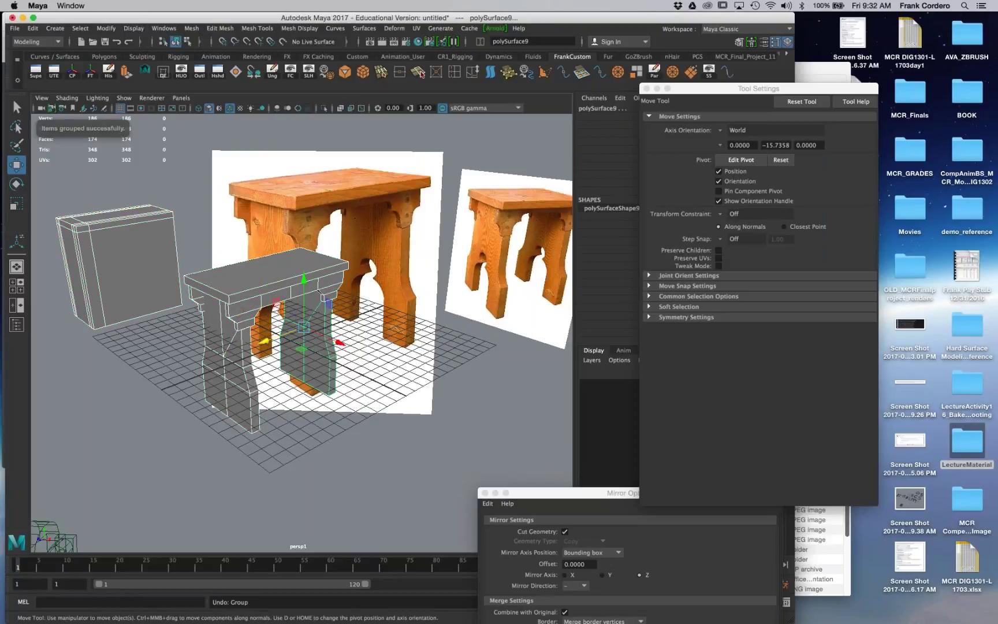
Step: Group the table's top, aprons and legs without the block mesh, duplicate the group, and move the copy along X beside the original
{"action": "left_click", "coordinate": [399, 394]}
{"action": "left_click_drag", "start_coordinate": [189, 264], "coordinate": [363, 425]}
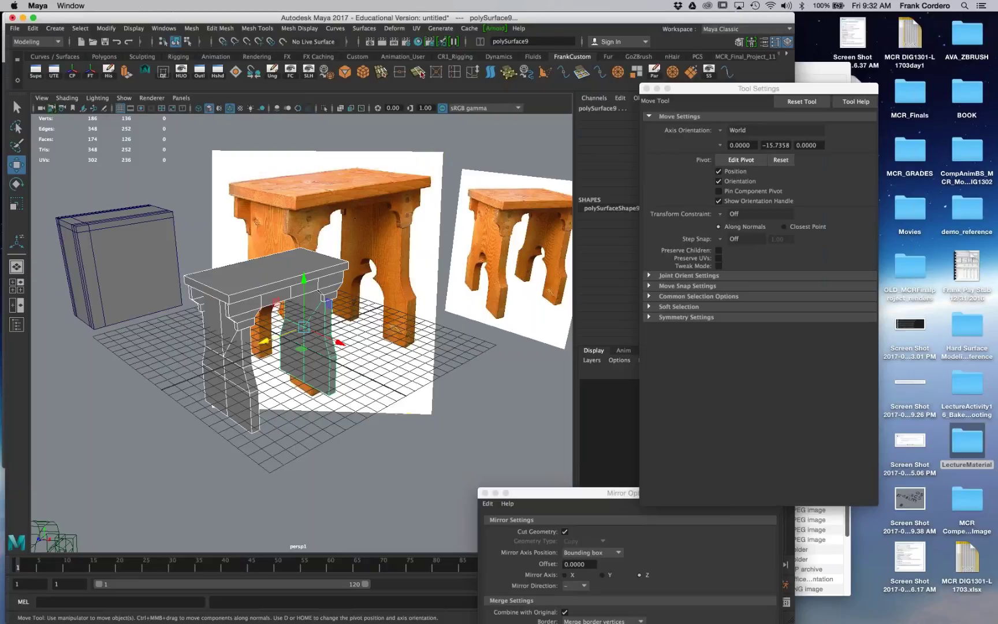
{"action": "key", "text": "ctrl+g"}
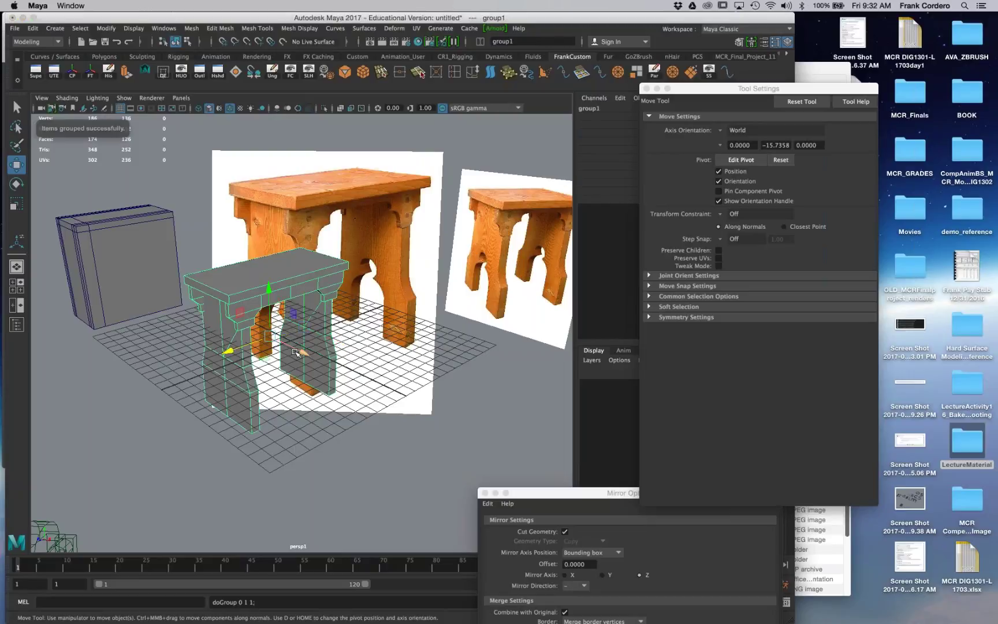
{"action": "key", "text": "ctrl+d"}
{"action": "left_click_drag", "start_coordinate": [297, 353], "coordinate": [210, 309]}
Step: Move the block mesh and the duplicate table group farther along X away from the original table, and clear the selection
{"action": "left_click", "coordinate": [134, 267]}
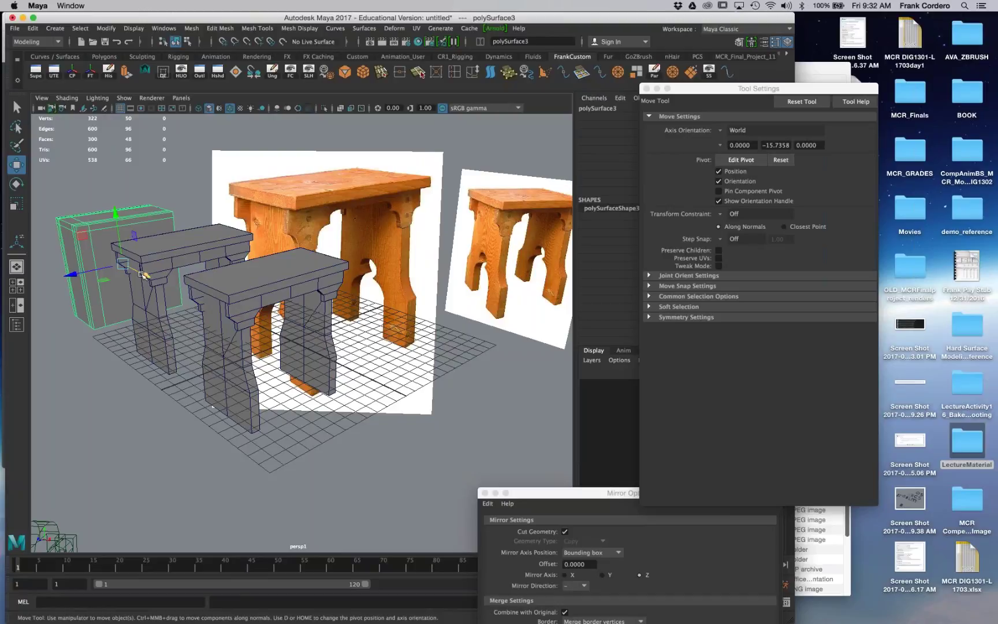
{"action": "left_click_drag", "start_coordinate": [144, 274], "coordinate": [78, 250]}
{"action": "left_click", "coordinate": [124, 254]}
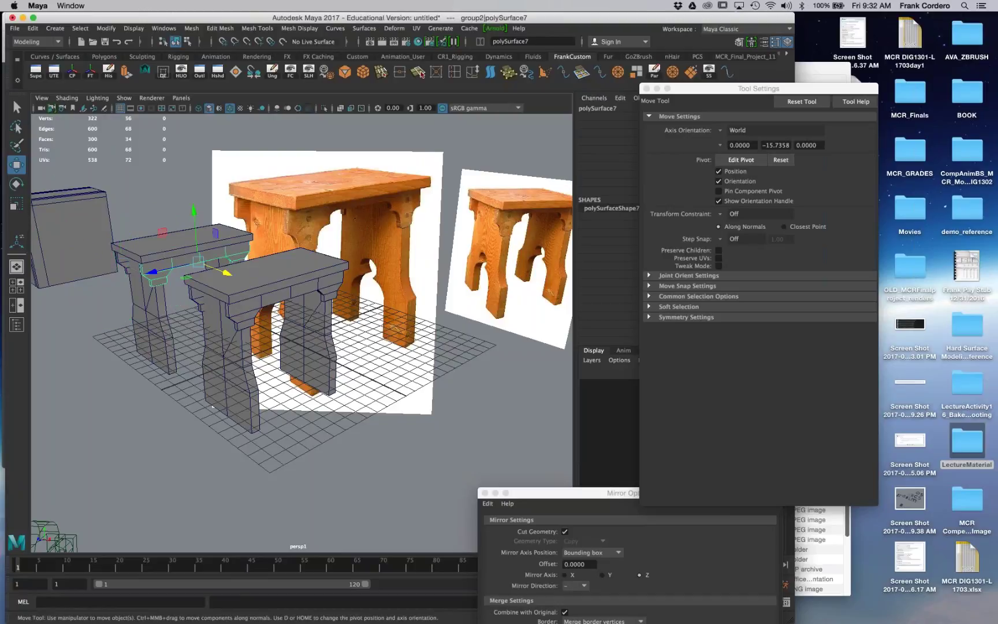
{"action": "left_click_drag", "start_coordinate": [207, 304], "coordinate": [167, 289]}
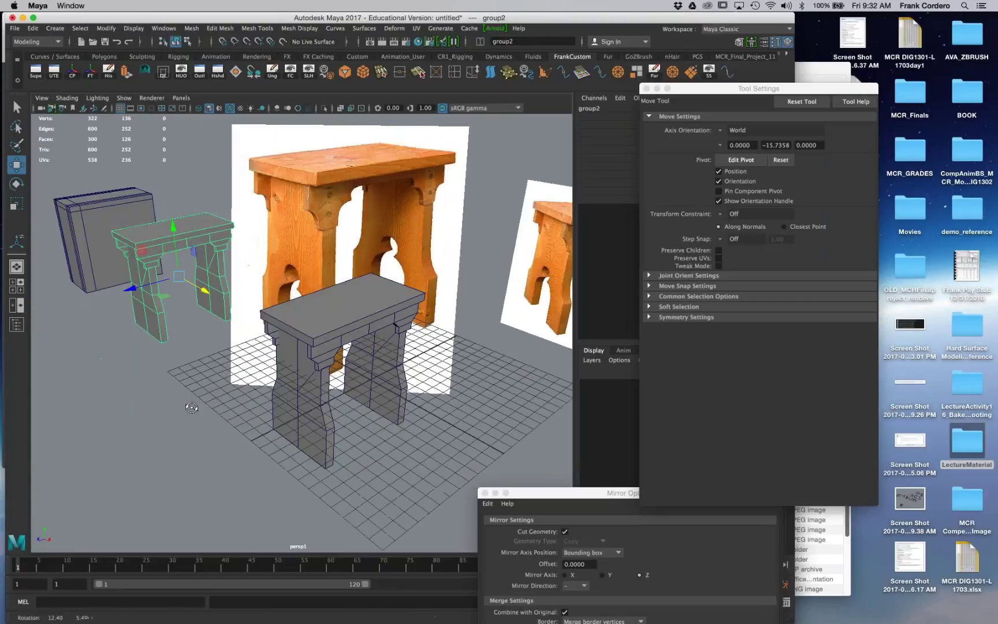
{"action": "left_click", "coordinate": [110, 212]}
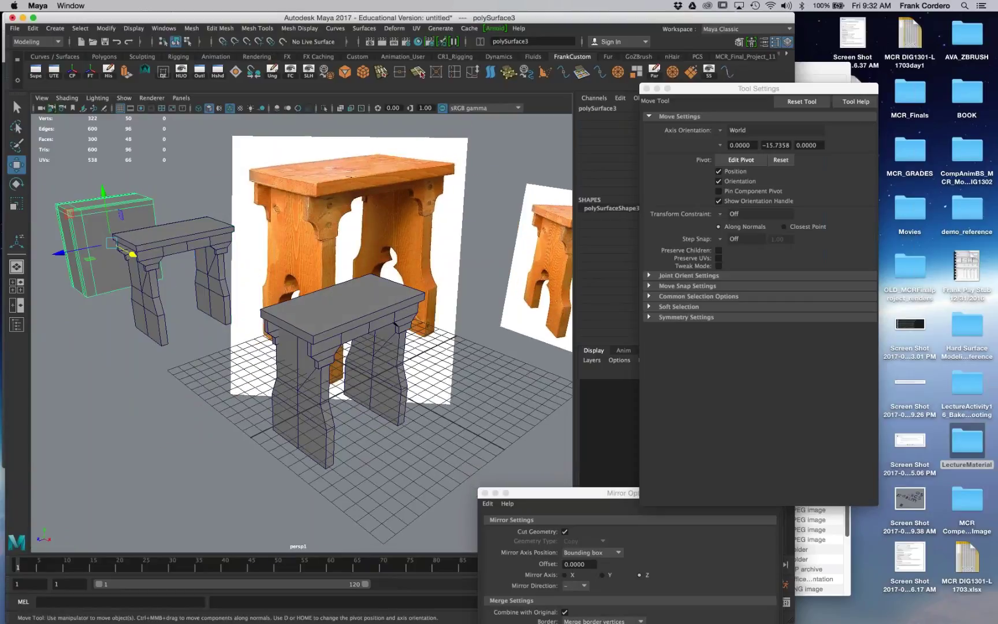
{"action": "left_click", "coordinate": [166, 268]}
Step: Delete the thickness faces around the edge of the original table's front leg
{"action": "left_click", "coordinate": [289, 411]}
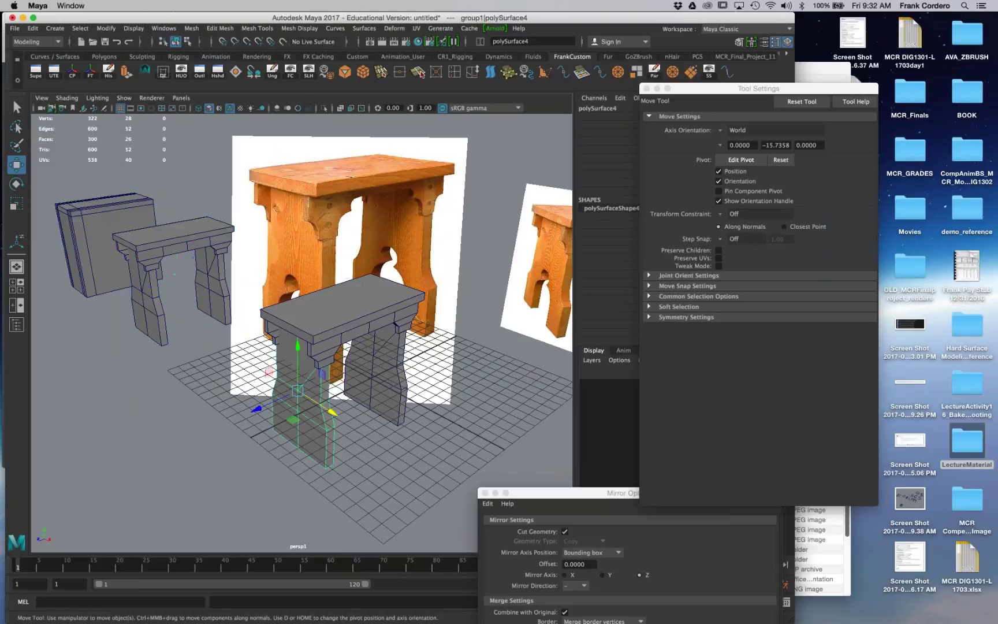
{"action": "scroll", "coordinate": [317, 373], "scroll_direction": "up", "scroll_amount": 2}
{"action": "left_click_drag", "start_coordinate": [321, 384], "coordinate": [251, 327], "text": "alt"}
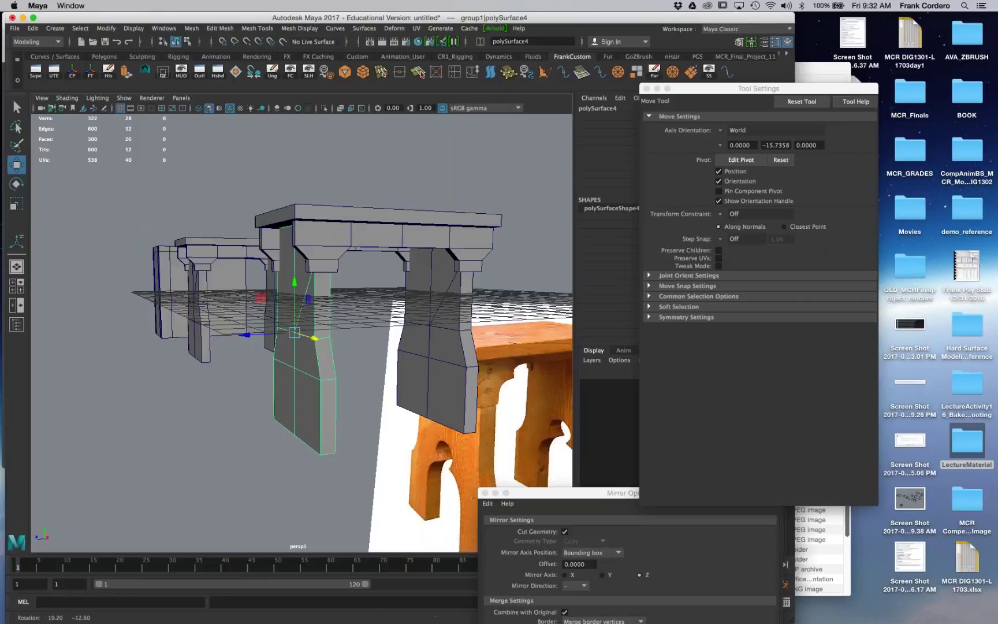
{"action": "scroll", "coordinate": [312, 315], "scroll_direction": "up", "scroll_amount": 3}
{"action": "right_click_drag", "start_coordinate": [312, 315], "coordinate": [320, 335]}
{"action": "left_click", "coordinate": [321, 332]}
{"action": "double_click", "coordinate": [333, 372], "text": "shift"}
{"action": "key", "text": "Delete"}
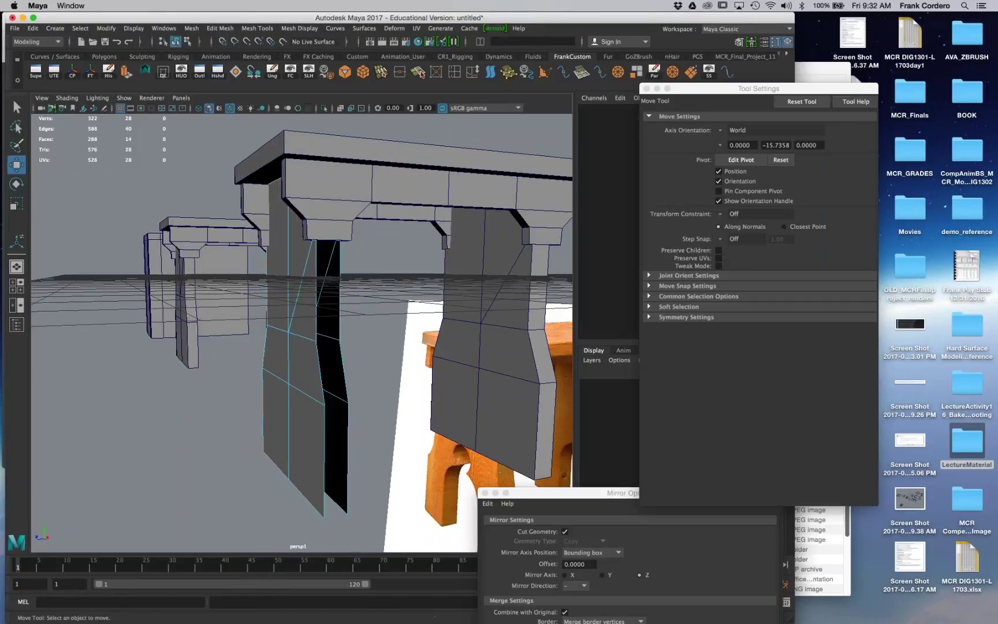
Step: Delete all faces of the front leg's inner sheet, keeping just the flat outer one, and return to object mode
{"action": "left_click_drag", "start_coordinate": [374, 386], "coordinate": [352, 378], "text": "alt"}
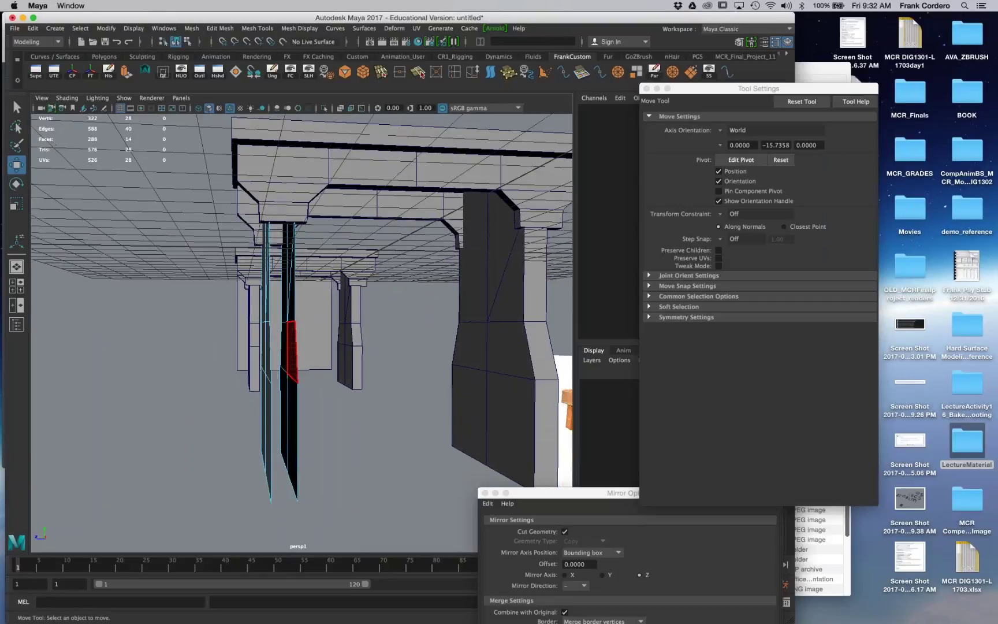
{"action": "left_click", "coordinate": [292, 311]}
{"action": "key", "text": "shift+period"}
{"action": "key", "text": "shift+period"}
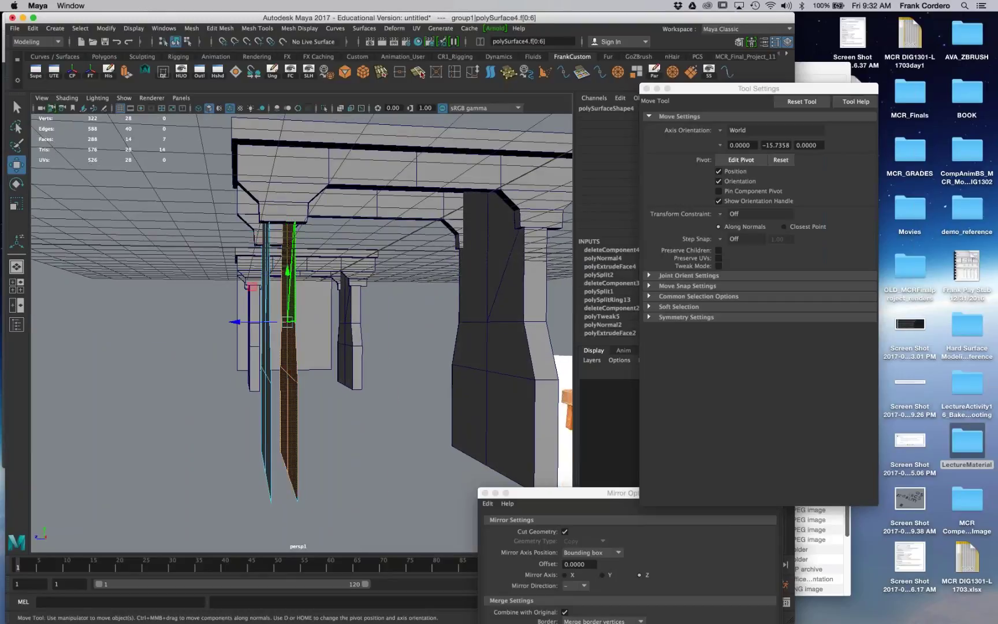
{"action": "key", "text": "Delete"}
{"action": "left_click_drag", "start_coordinate": [292, 312], "coordinate": [325, 280], "text": "alt"}
{"action": "right_click_drag", "start_coordinate": [326, 280], "coordinate": [378, 265]}
{"action": "left_click_drag", "start_coordinate": [462, 367], "coordinate": [408, 375], "text": "alt"}
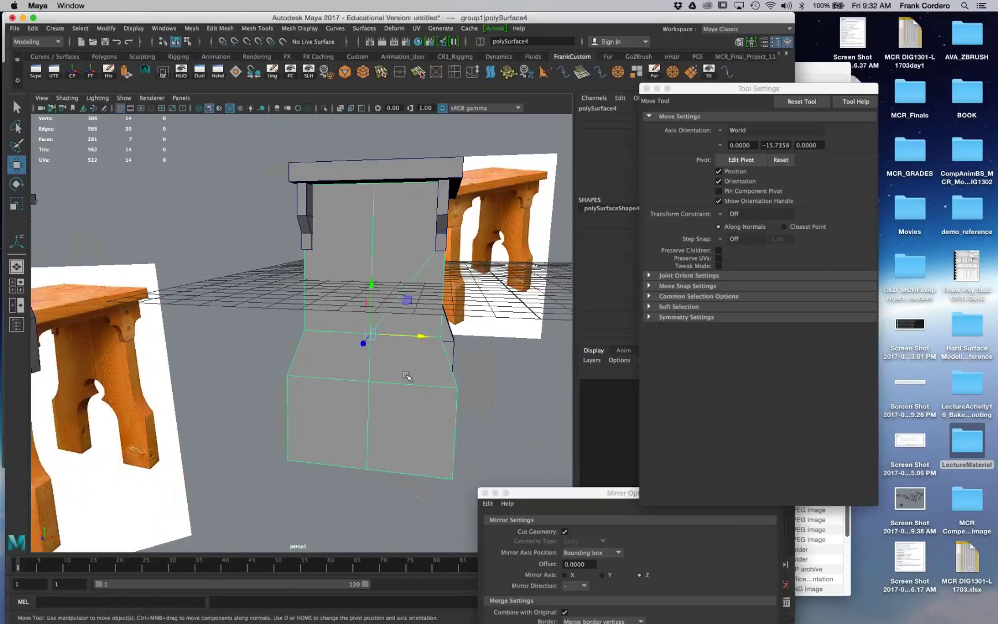
Step: Switch the viewport to the persp camera and turn on X-Ray shading to show the reference image through the table
{"action": "right_click_drag", "start_coordinate": [281, 406], "coordinate": [191, 406], "text": "alt"}
{"action": "middle_click_drag", "start_coordinate": [190, 406], "coordinate": [266, 380], "text": "alt"}
{"action": "left_click_drag", "start_coordinate": [237, 398], "coordinate": [199, 408], "text": "alt"}
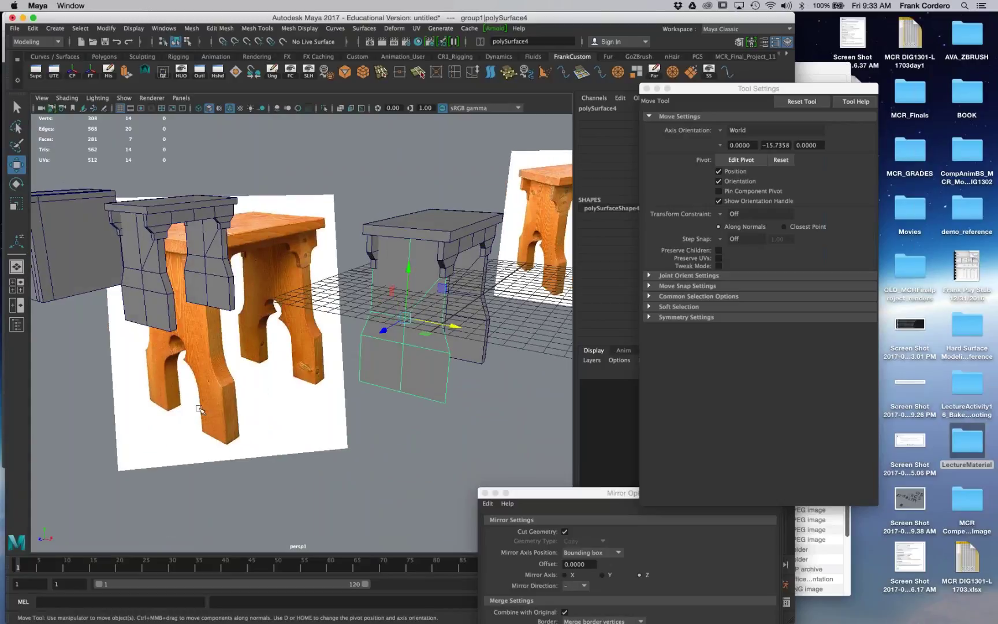
{"action": "left_click_drag", "start_coordinate": [345, 386], "coordinate": [355, 377], "text": "alt"}
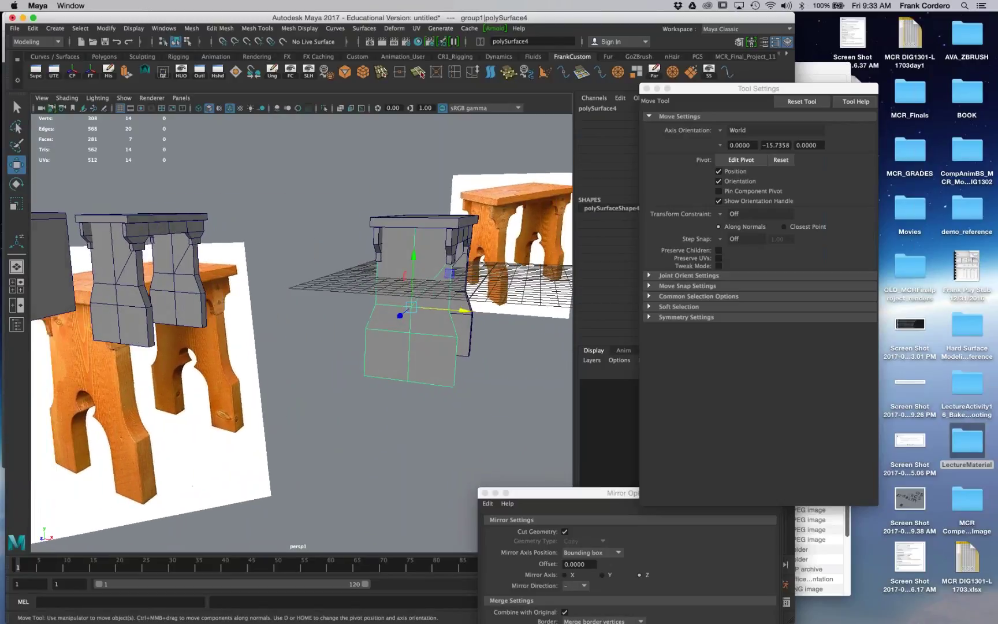
{"action": "key", "text": "space"}
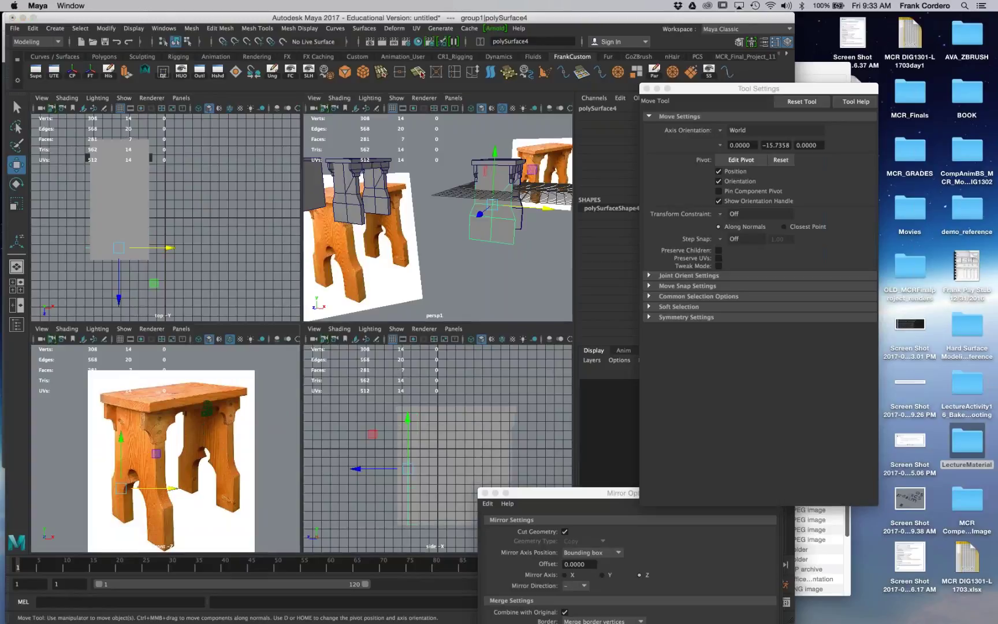
{"action": "key", "text": "space"}
{"action": "key", "text": "space"}
{"action": "key", "text": "space"}
{"action": "left_click", "coordinate": [181, 97]}
{"action": "mouse_move", "coordinate": [231, 108]}
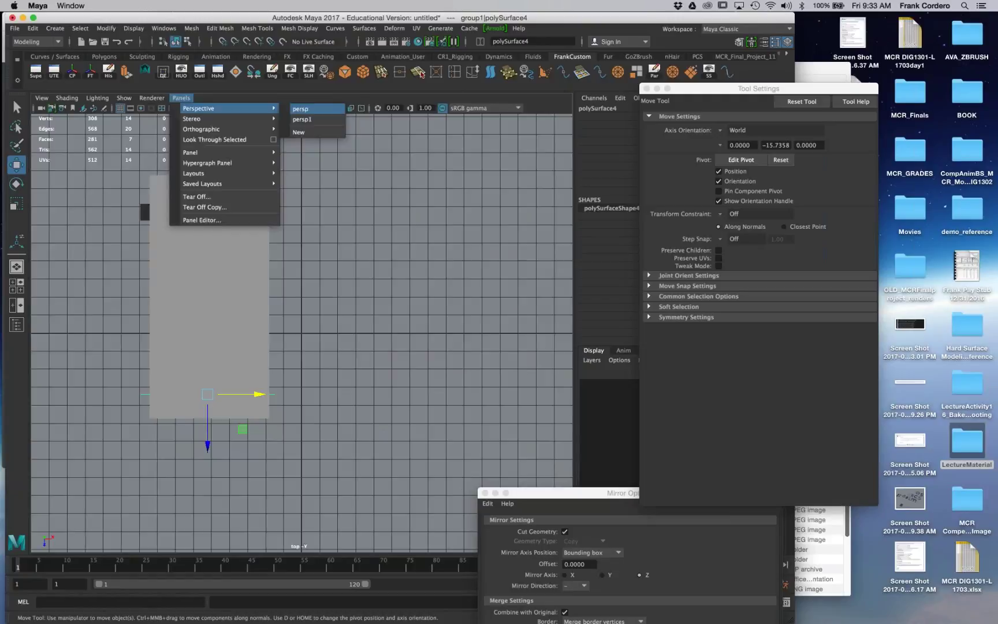
{"action": "left_click", "coordinate": [301, 109]}
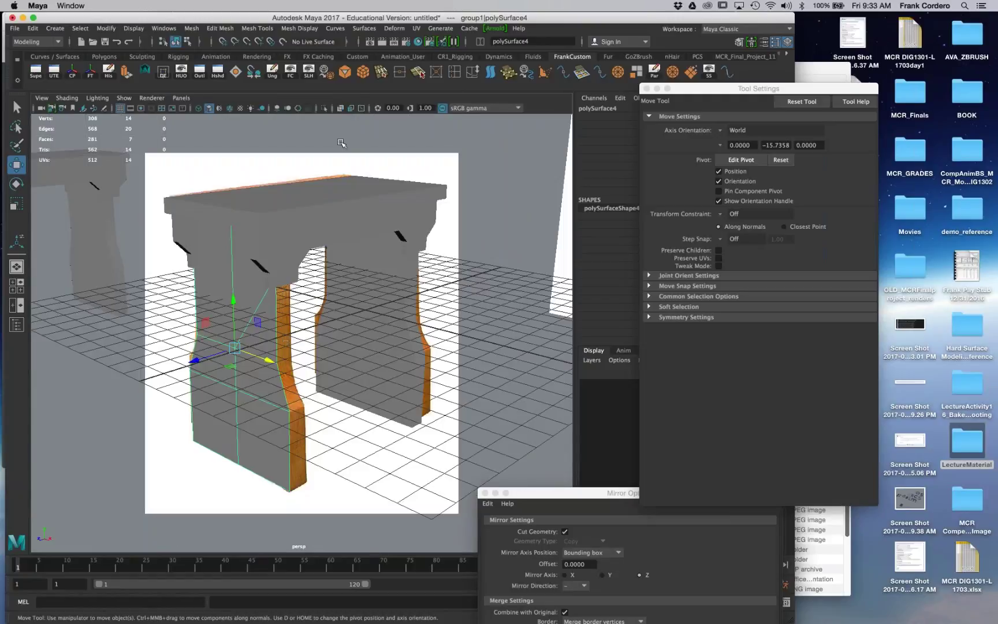
{"action": "left_click", "coordinate": [324, 109]}
{"action": "left_click", "coordinate": [324, 110]}
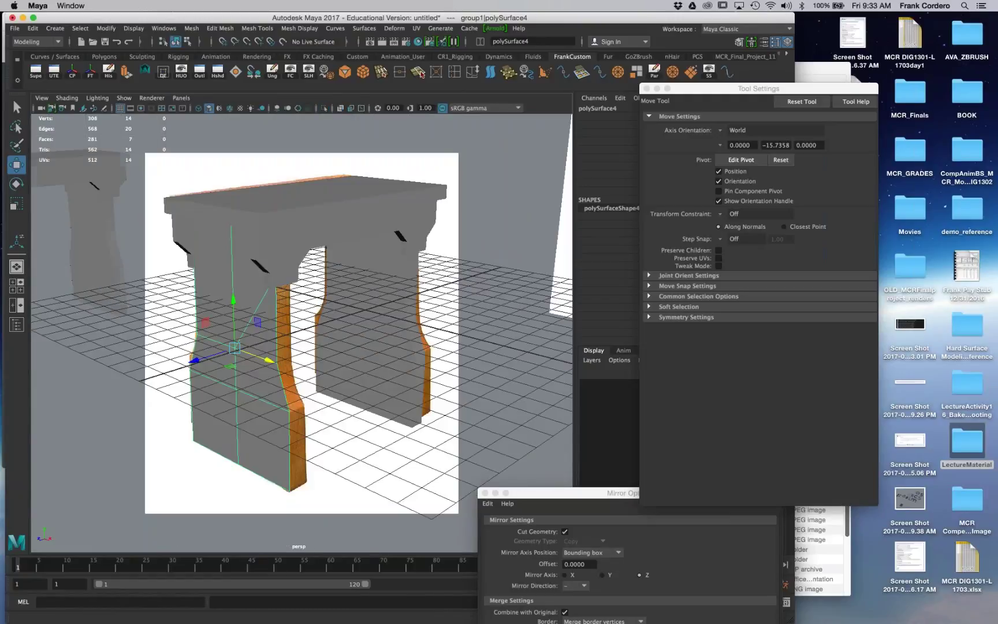
{"action": "left_click", "coordinate": [340, 109]}
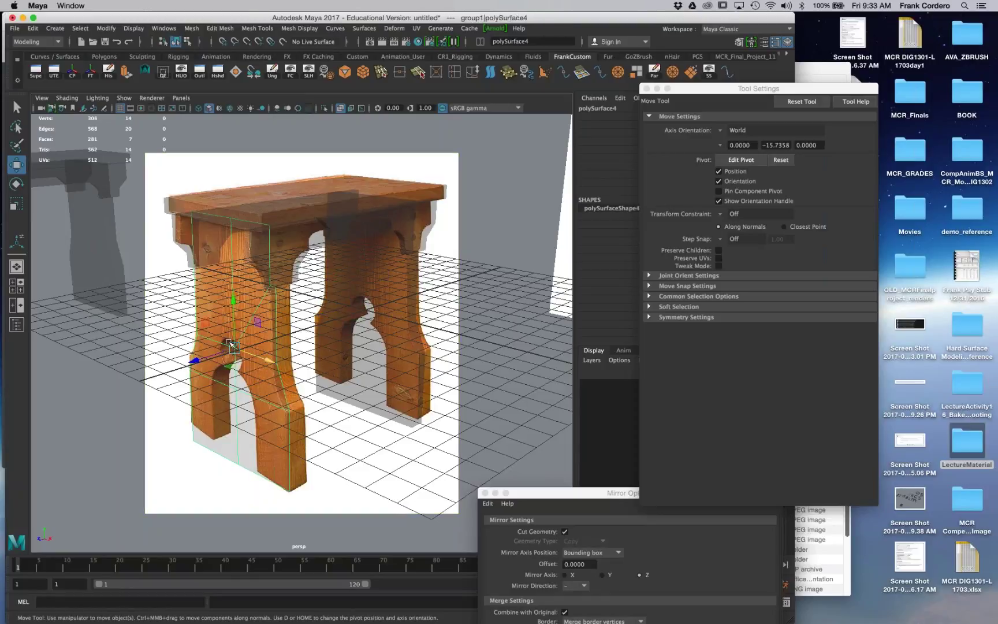
Step: Try to trace the top of the arched cutout with Multi-Cut, starting from the front leg's centre edge
{"action": "right_click_drag", "start_coordinate": [240, 327], "coordinate": [195, 335], "text": "shift"}
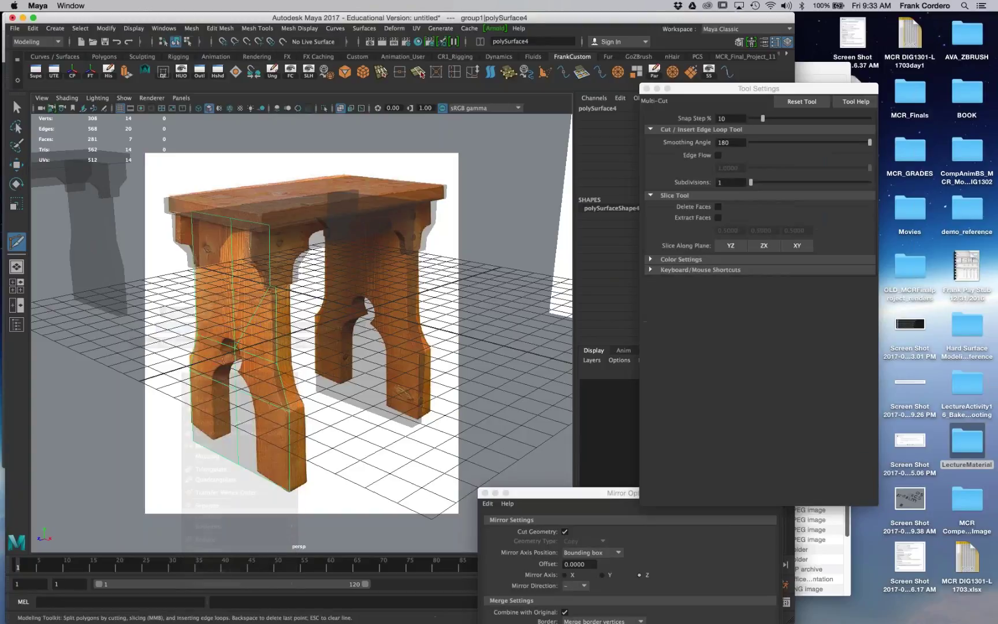
{"action": "left_click", "coordinate": [235, 338]}
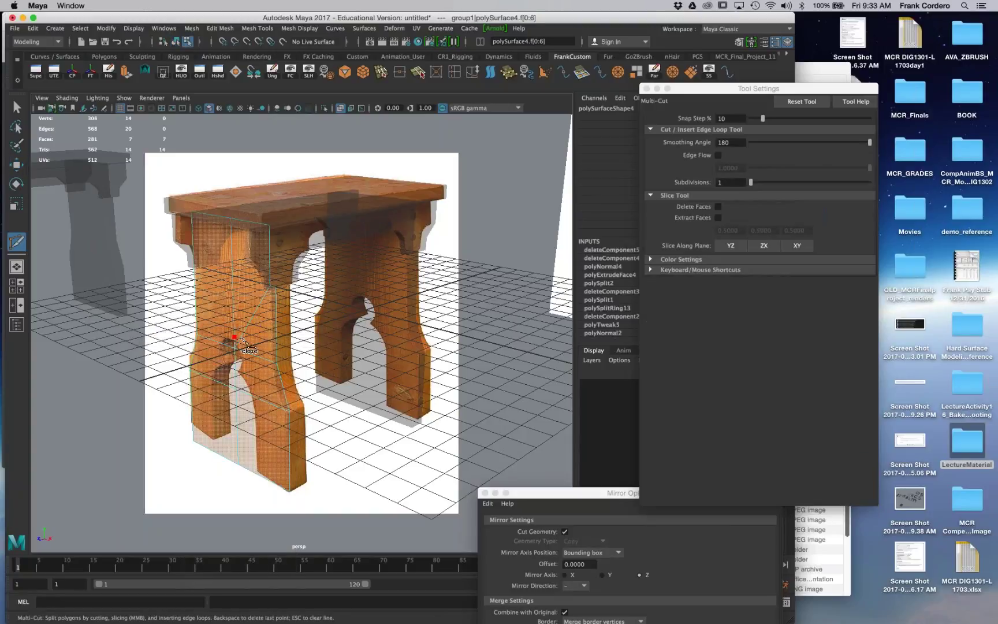
{"action": "left_click", "coordinate": [241, 341]}
{"action": "mouse_move", "coordinate": [245, 350]}
{"action": "right_mouse_down", "text": "alt"}
{"action": "mouse_move", "coordinate": [255, 354]}
{"action": "mouse_move", "coordinate": [249, 349]}
{"action": "right_mouse_up", "text": "alt"}
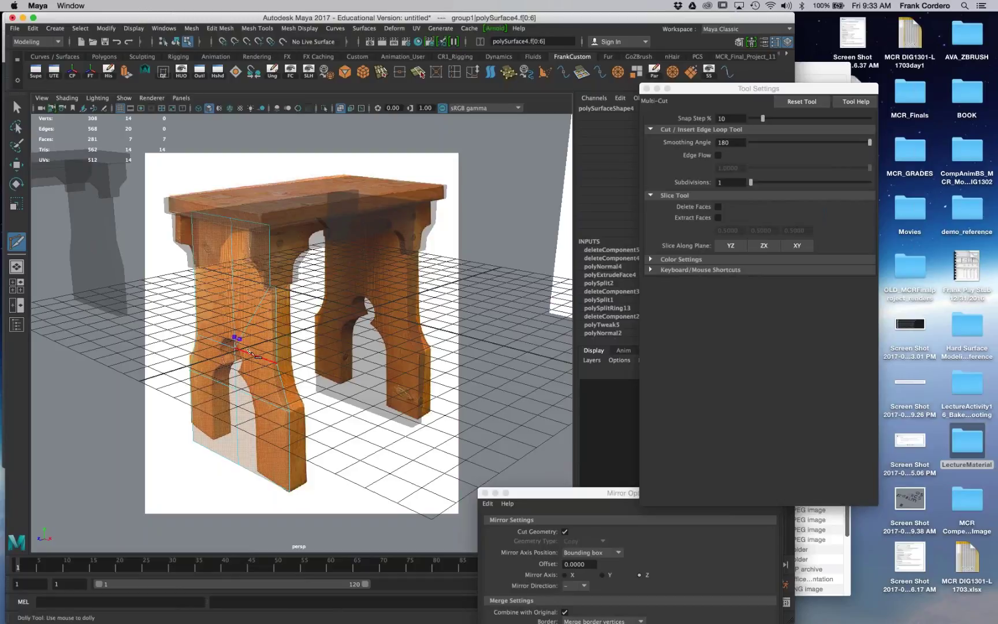
{"action": "left_click", "coordinate": [244, 350]}
{"action": "left_click", "coordinate": [245, 363]}
{"action": "left_click", "coordinate": [235, 371]}
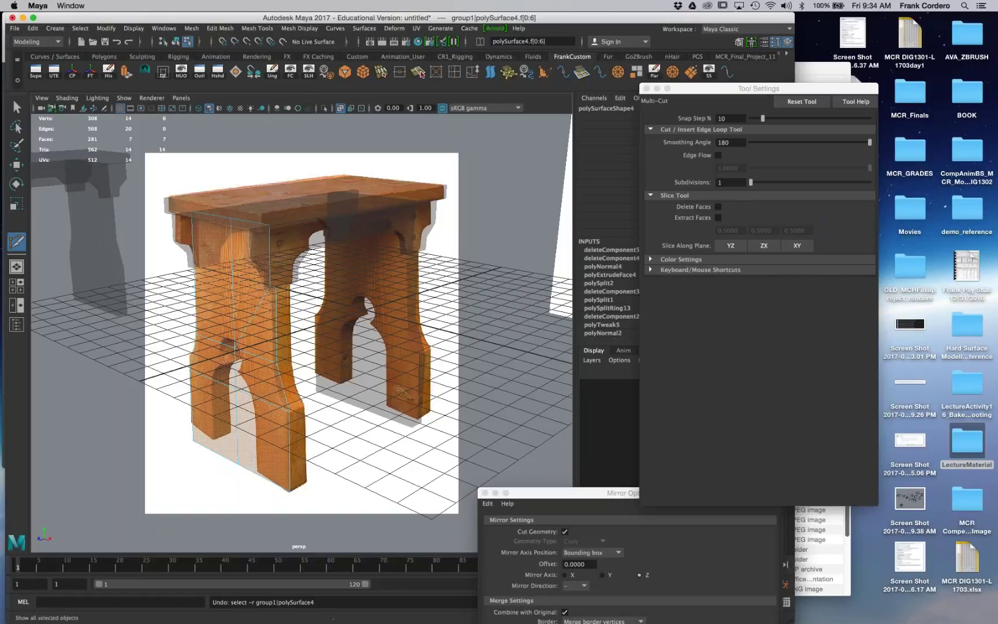
Step: Review the Multi-Cut tool's slice, color and shortcut settings, and set Snap Step % to 1
{"action": "left_click_drag", "start_coordinate": [759, 89], "coordinate": [594, 77]}
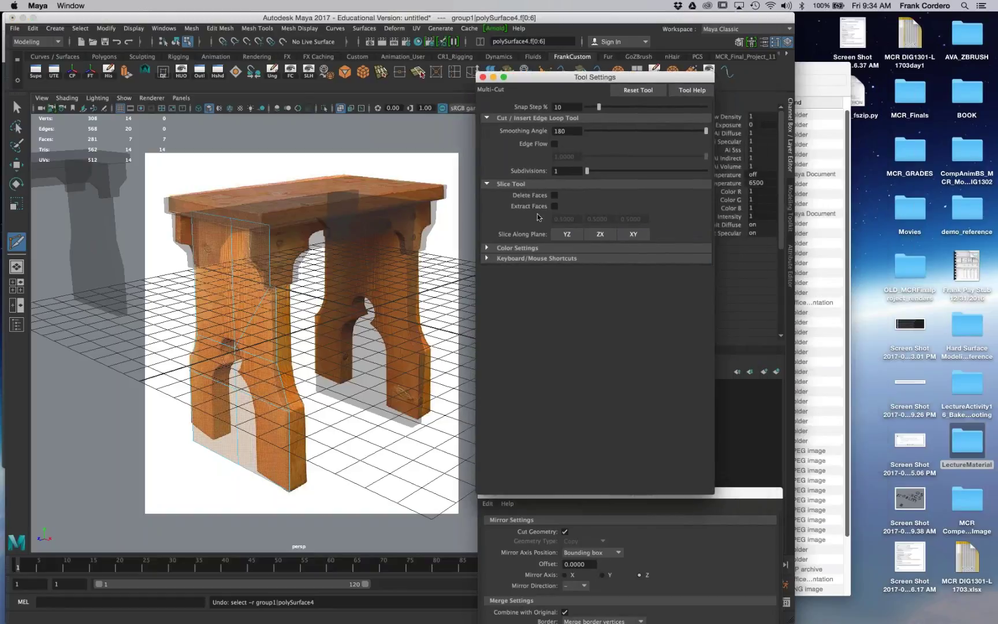
{"action": "left_click", "coordinate": [499, 258]}
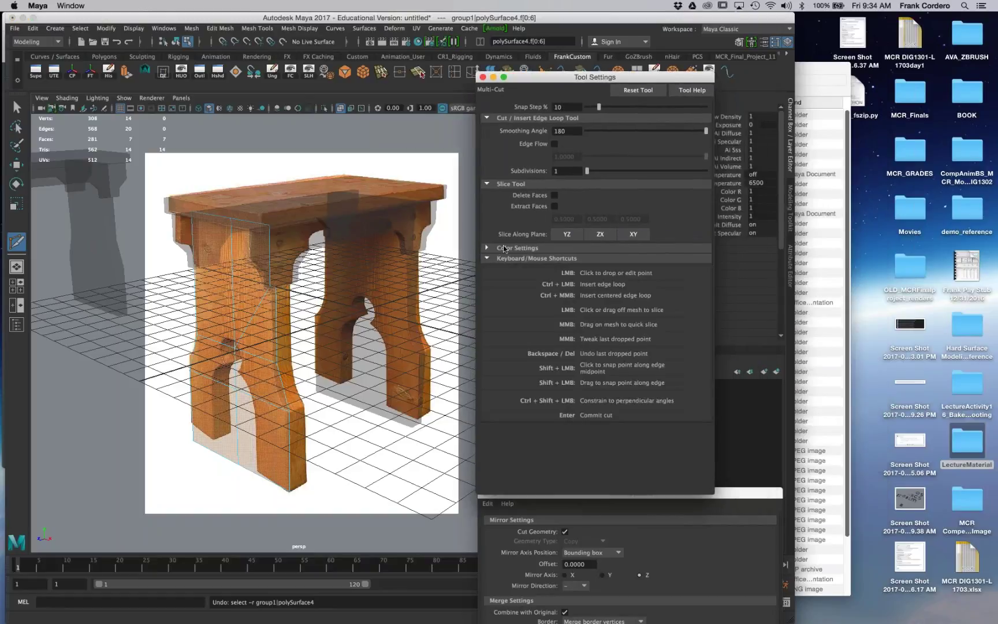
{"action": "left_click", "coordinate": [500, 248]}
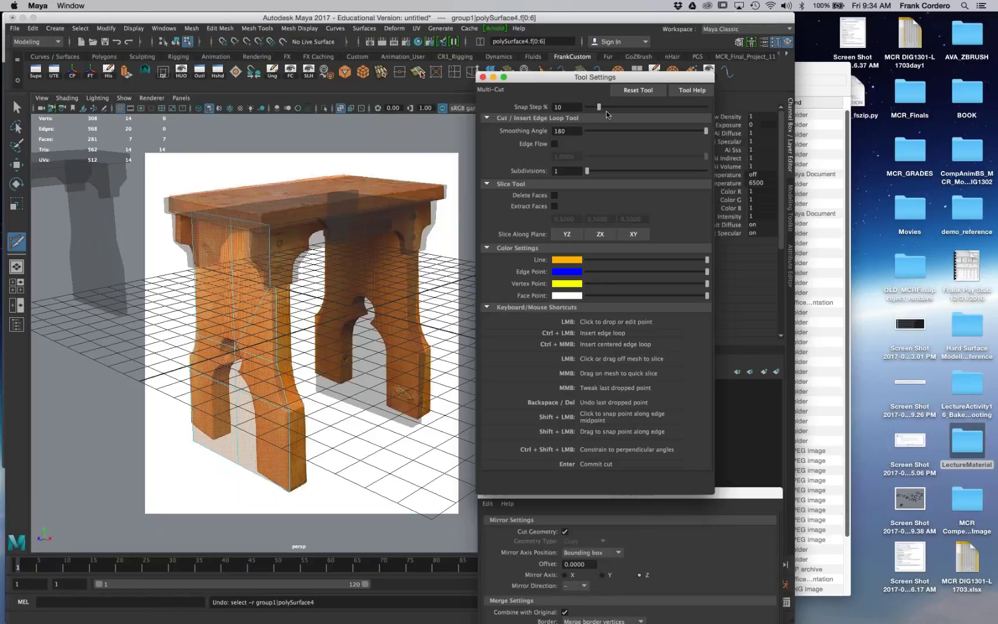
{"action": "left_click_drag", "start_coordinate": [592, 78], "coordinate": [576, 92]}
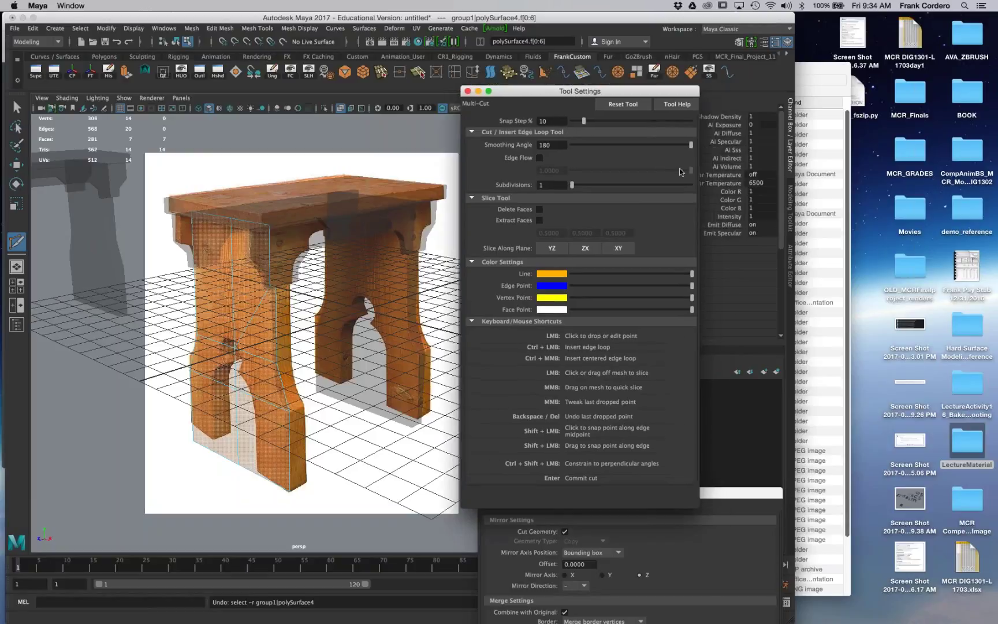
{"action": "left_click", "coordinate": [473, 133]}
{"action": "left_click", "coordinate": [477, 142]}
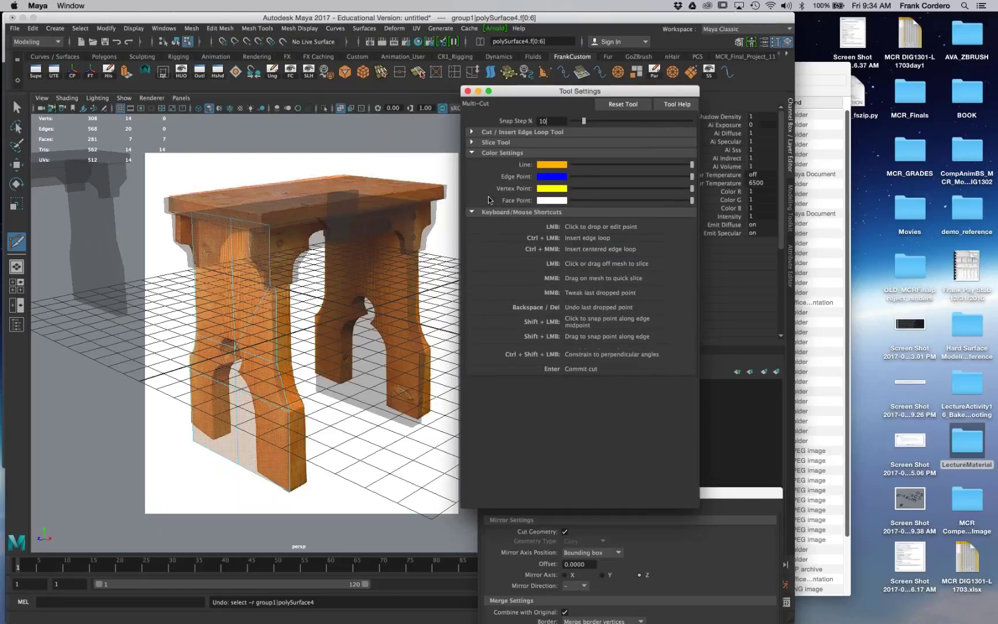
{"action": "left_click", "coordinate": [475, 211]}
{"action": "key", "text": "BackSpace"}
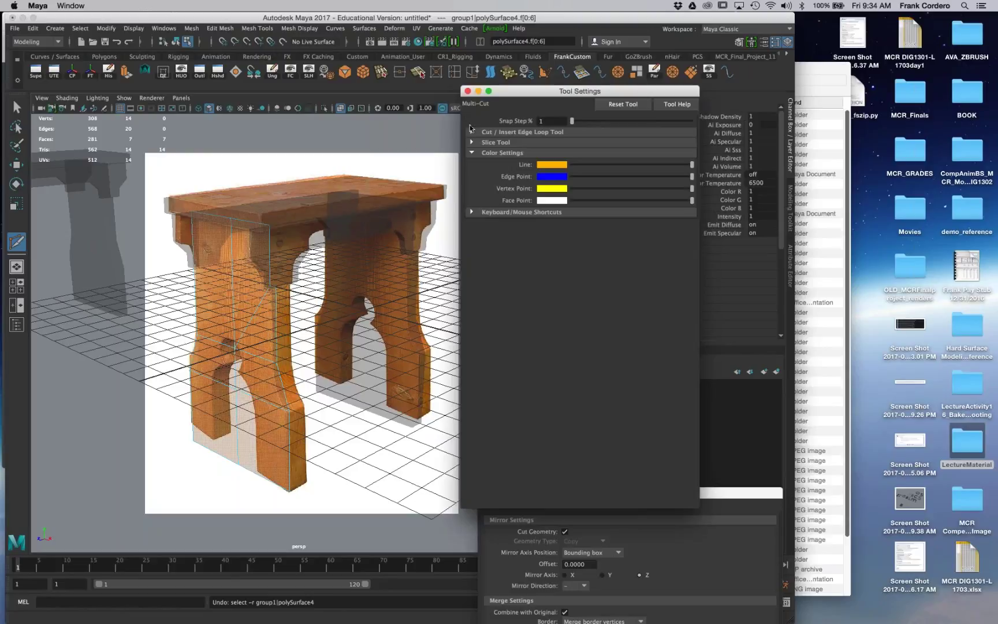
{"action": "left_click", "coordinate": [472, 142]}
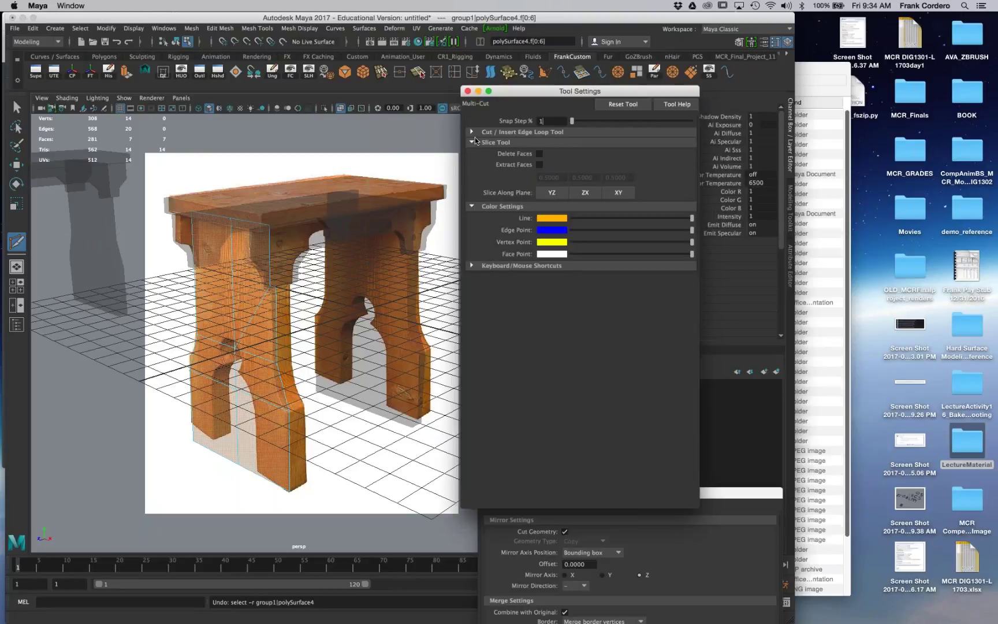
Step: Start the Multi-Cut outline of the arch's rounded top, from the front leg's centre edge out and down to one side
{"action": "left_click", "coordinate": [473, 132]}
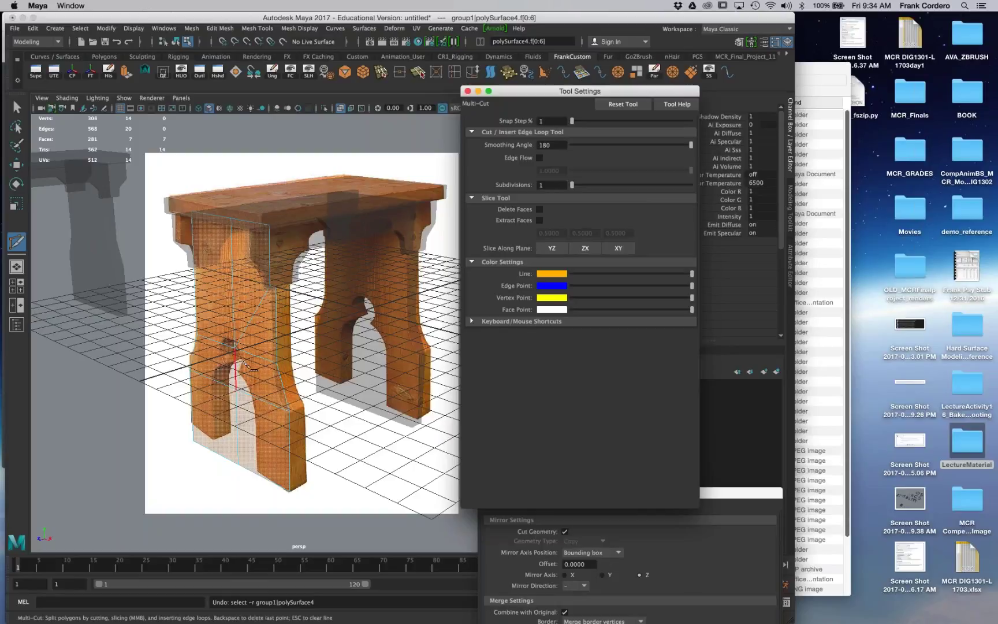
{"action": "left_click", "coordinate": [236, 335]}
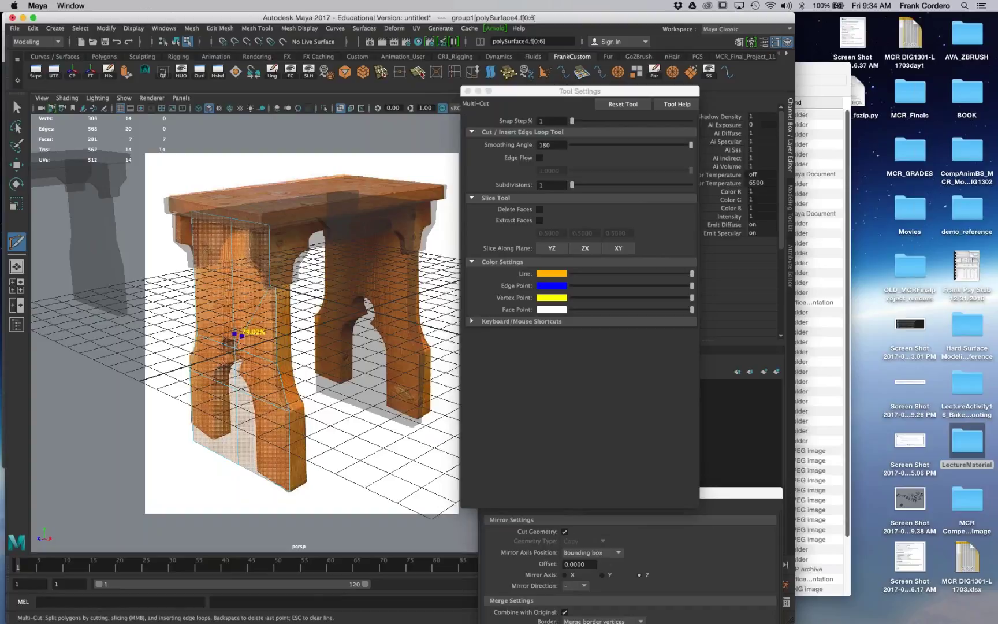
{"action": "left_click", "coordinate": [246, 352]}
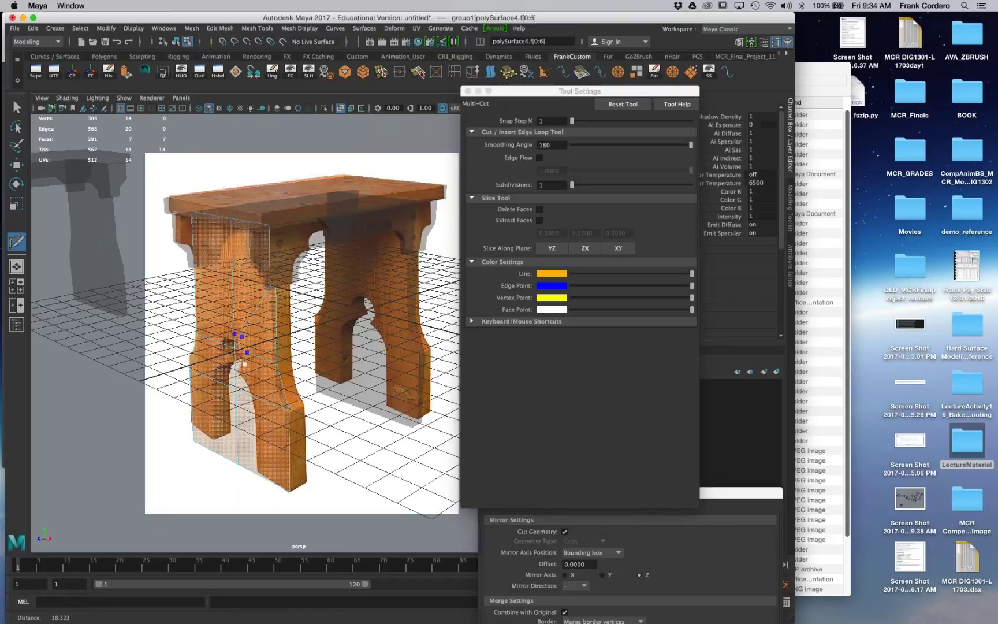
Step: In the persp1 view, continue the Multi-Cut outline inward to the notch beneath the rounded top, and back outward down the leg
{"action": "key", "text": "space"}
{"action": "key", "text": "space"}
{"action": "scroll", "coordinate": [439, 352], "scroll_direction": "up", "scroll_amount": 3}
{"action": "left_click_drag", "start_coordinate": [446, 370], "coordinate": [404, 327], "text": "alt"}
{"action": "left_click_drag", "start_coordinate": [300, 332], "coordinate": [416, 327], "text": "alt"}
{"action": "scroll", "coordinate": [369, 323], "scroll_direction": "up", "scroll_amount": 3}
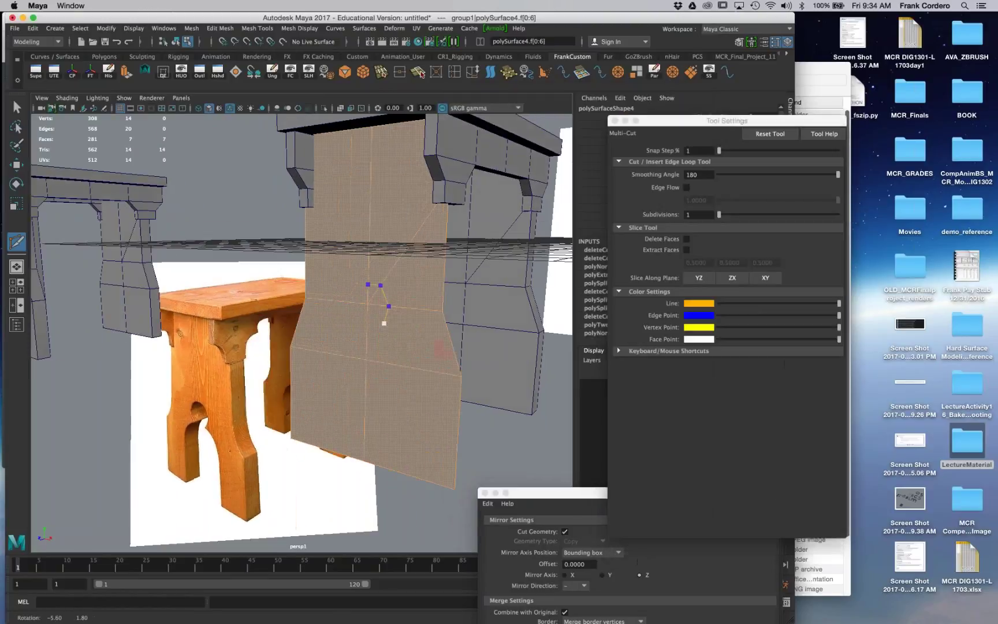
{"action": "left_click_drag", "start_coordinate": [324, 370], "coordinate": [347, 405], "text": "alt"}
{"action": "middle_click_drag", "start_coordinate": [426, 328], "coordinate": [392, 296], "text": "alt"}
{"action": "left_click", "coordinate": [374, 300]}
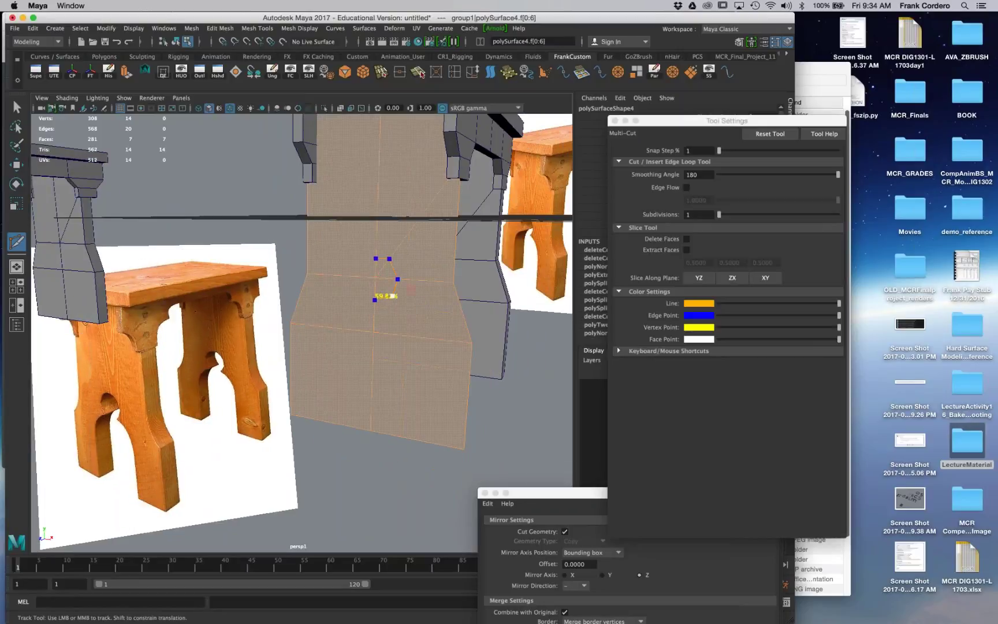
{"action": "right_click_drag", "start_coordinate": [374, 299], "coordinate": [422, 299], "text": "alt"}
{"action": "key", "text": "super+z"}
{"action": "left_click", "coordinate": [422, 286]}
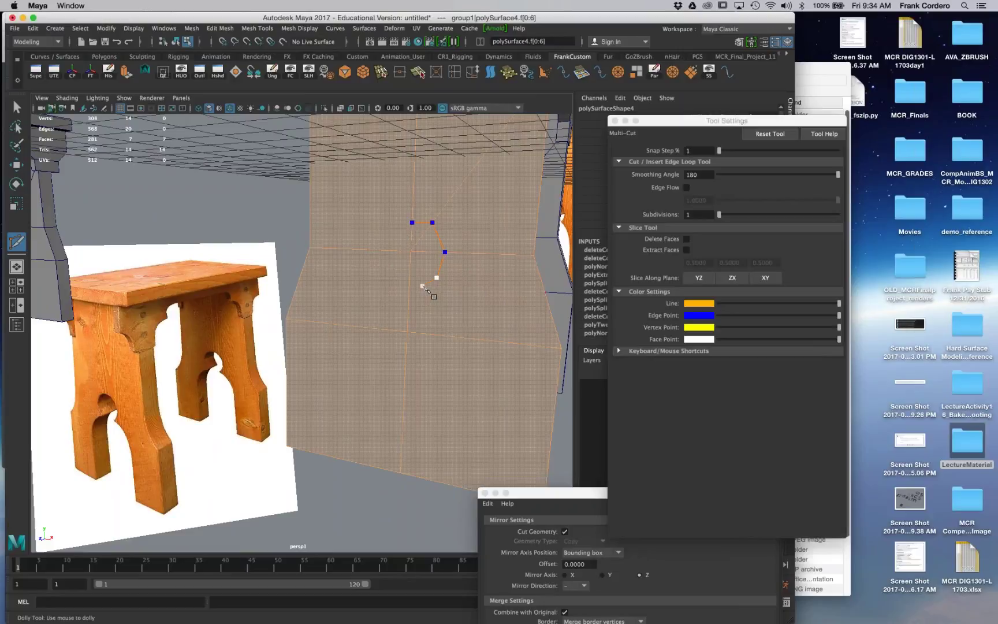
{"action": "left_click", "coordinate": [429, 301]}
{"action": "key", "text": "super+z"}
{"action": "left_click", "coordinate": [452, 321]}
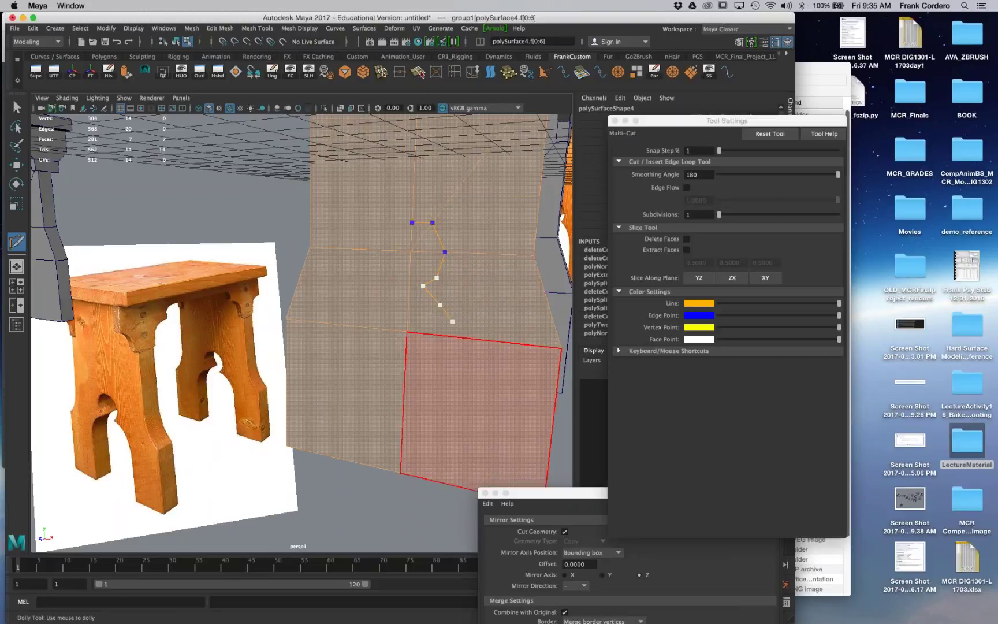
Step: Extend the Multi-Cut outline across the lower horizontal edge down to the leg's bottom edge and commit the cut
{"action": "left_click", "coordinate": [458, 337]}
{"action": "left_click", "coordinate": [457, 367]}
{"action": "right_click_drag", "start_coordinate": [466, 407], "coordinate": [445, 423], "text": "alt"}
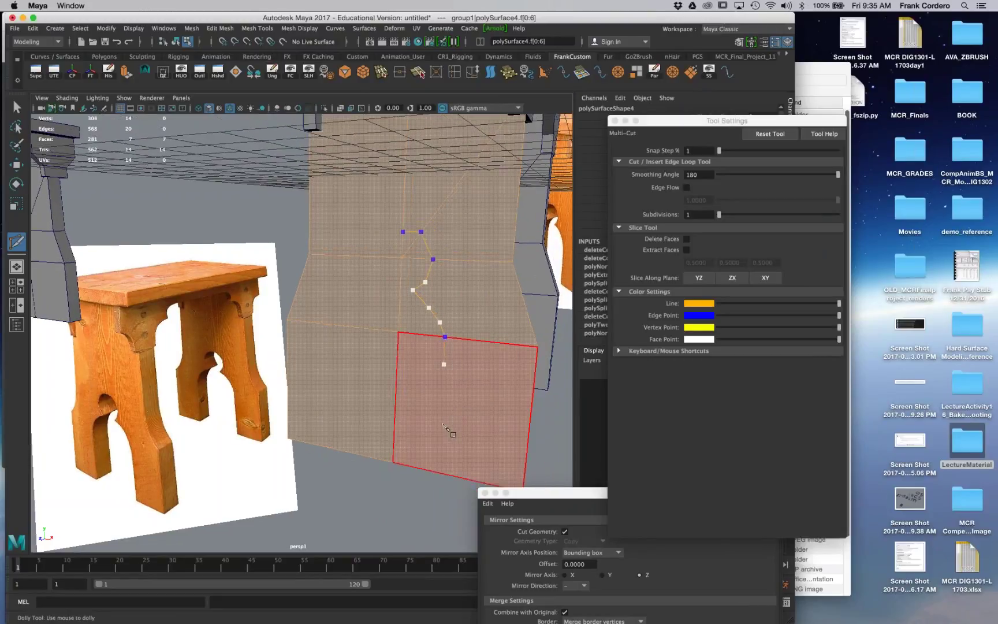
{"action": "left_click", "coordinate": [440, 425]}
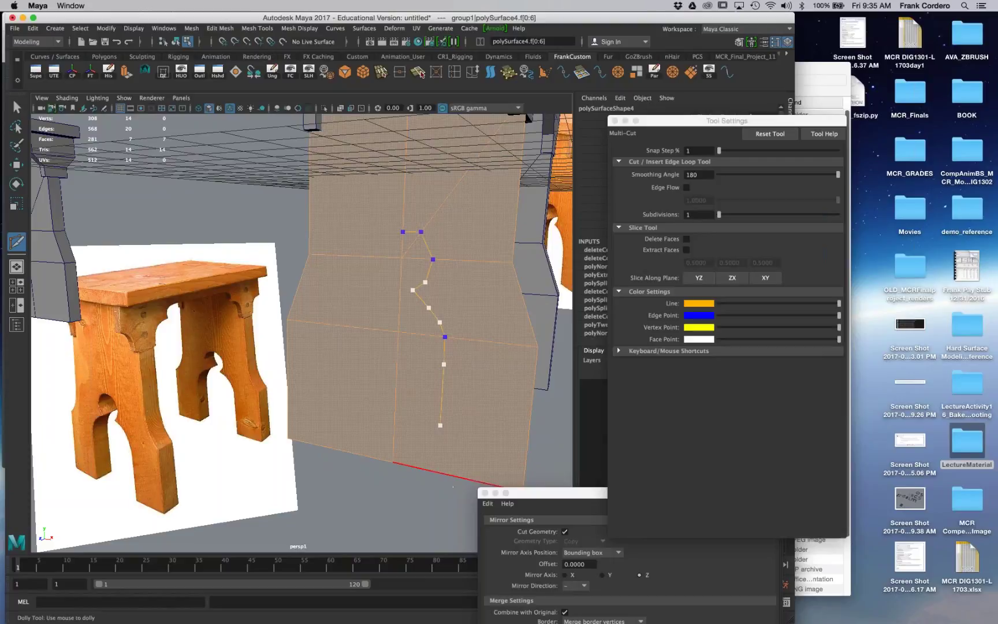
{"action": "left_click", "coordinate": [439, 472]}
{"action": "key", "text": "Return"}
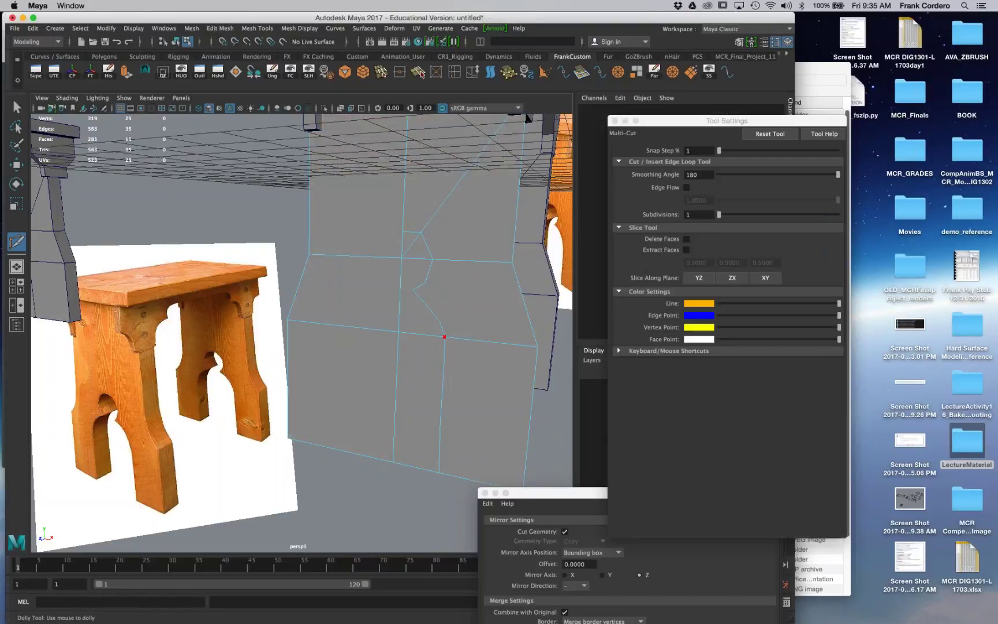
Step: Refine the arch outline by moving its upper corner vertex slightly down and the vertex above the inner notch slightly up
{"action": "key", "text": "q"}
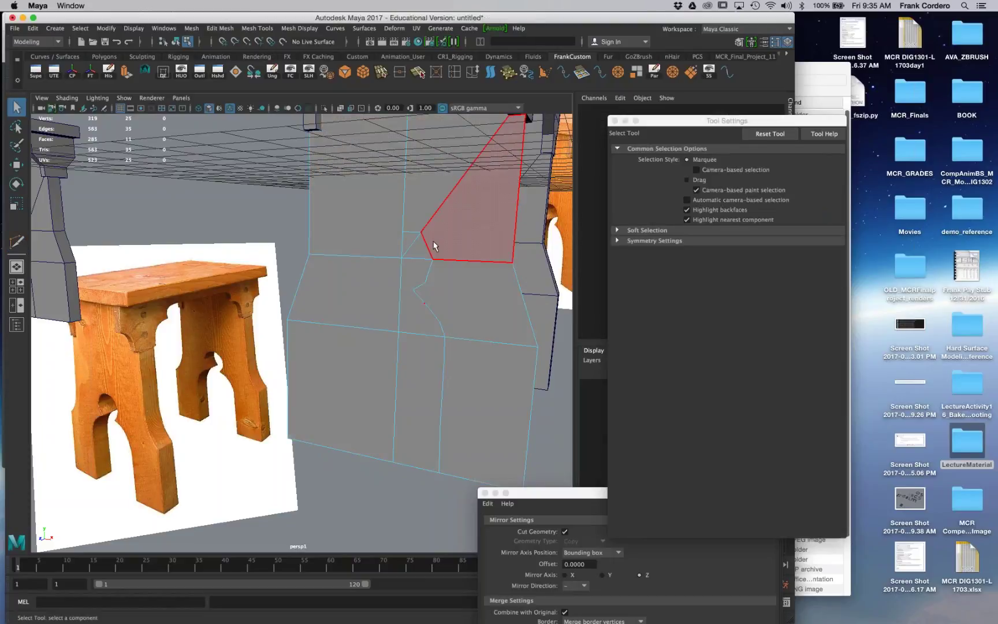
{"action": "right_click", "coordinate": [431, 243]}
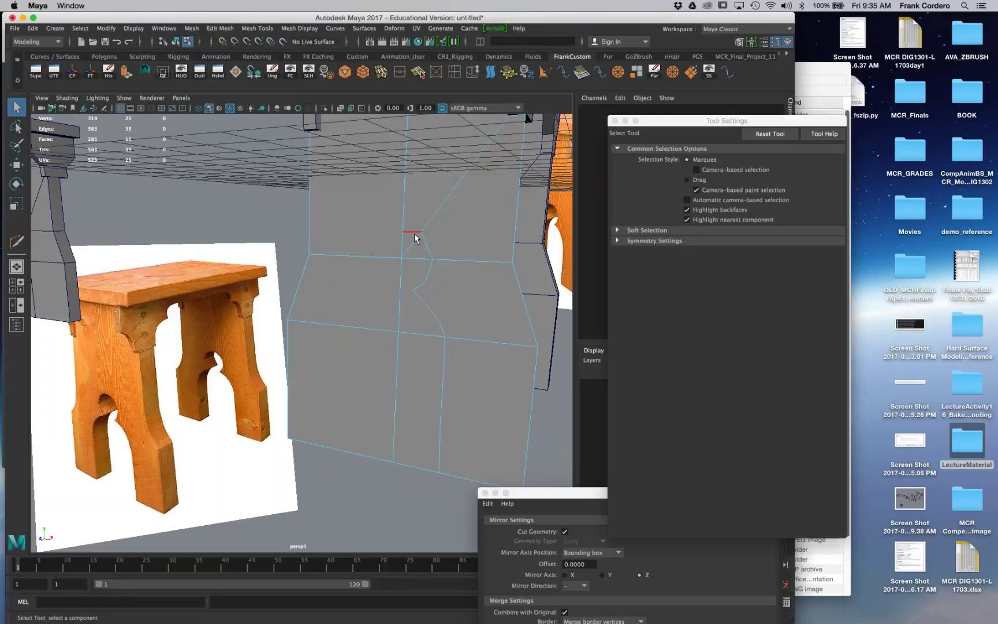
{"action": "right_click_drag", "start_coordinate": [420, 234], "coordinate": [376, 236]}
{"action": "left_click", "coordinate": [421, 233]}
{"action": "key", "text": "w"}
{"action": "left_click_drag", "start_coordinate": [423, 180], "coordinate": [424, 184]}
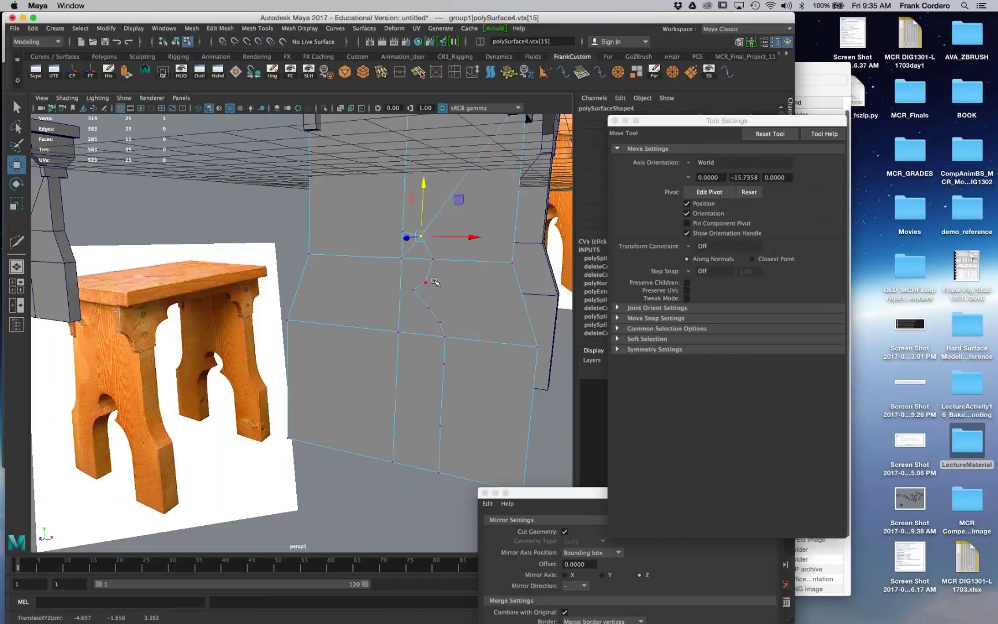
{"action": "left_click", "coordinate": [425, 283]}
{"action": "left_click_drag", "start_coordinate": [430, 224], "coordinate": [429, 221]}
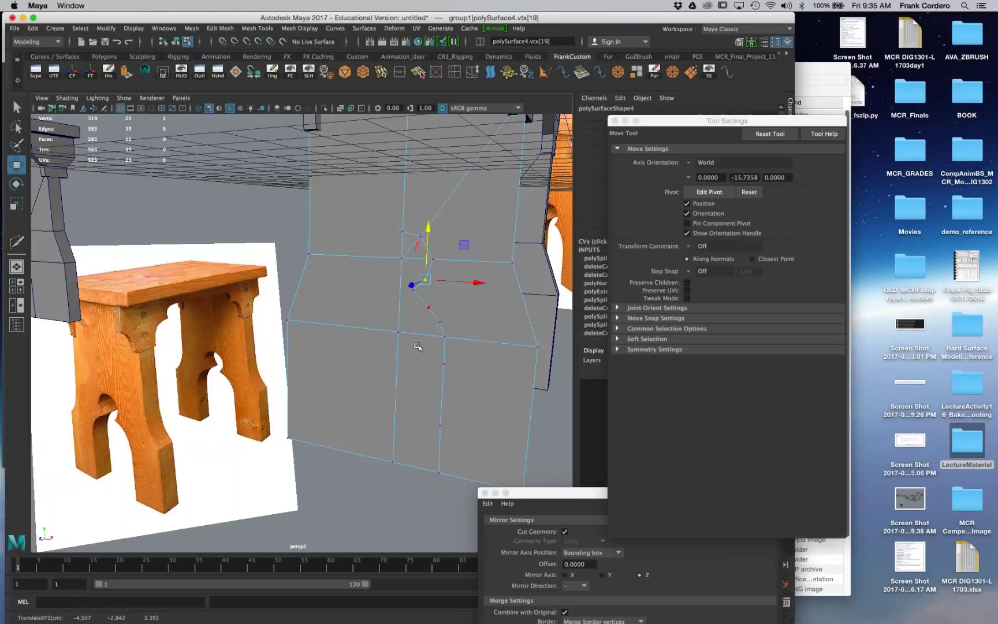
Step: Delete the leg faces between the centre edge and the cut outline to open half of the arch
{"action": "right_click_drag", "start_coordinate": [391, 257], "coordinate": [389, 286]}
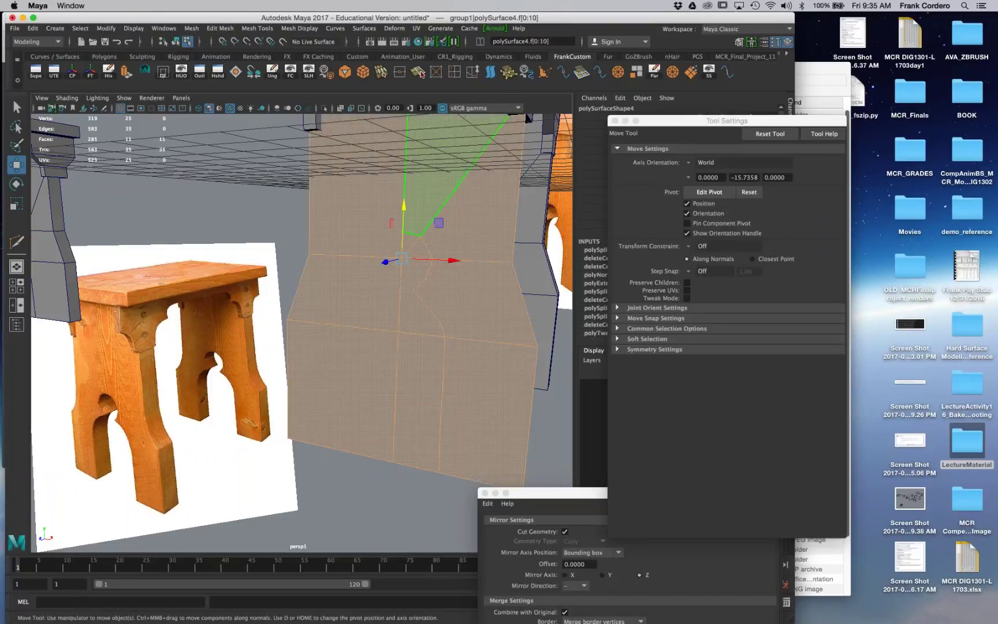
{"action": "left_click", "coordinate": [423, 253]}
{"action": "left_click", "coordinate": [424, 255], "text": "shift"}
{"action": "left_click", "coordinate": [410, 304], "text": "shift"}
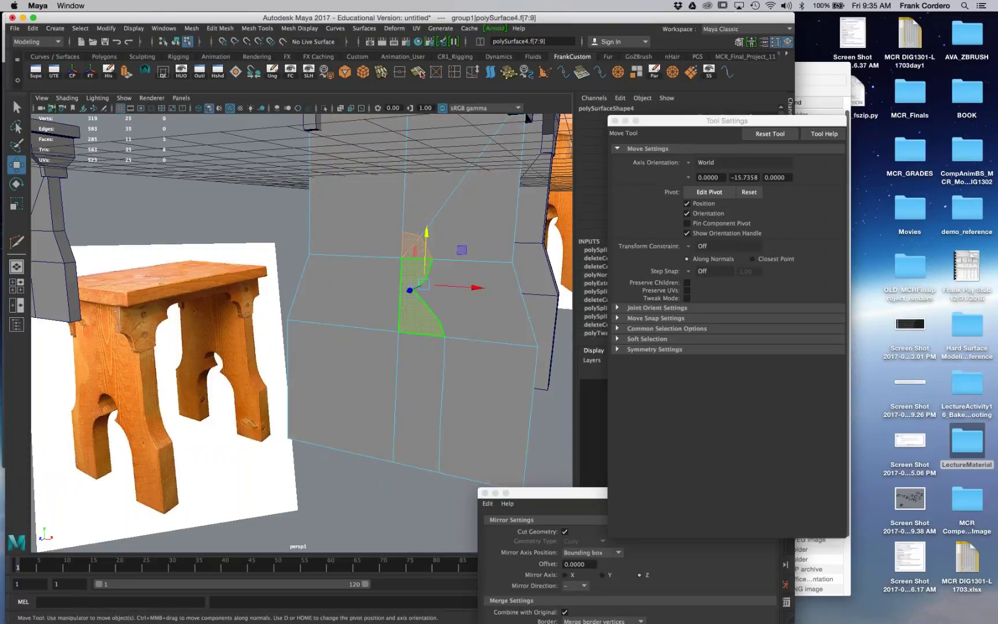
{"action": "left_click", "coordinate": [407, 405], "text": "shift"}
{"action": "key", "text": "Delete"}
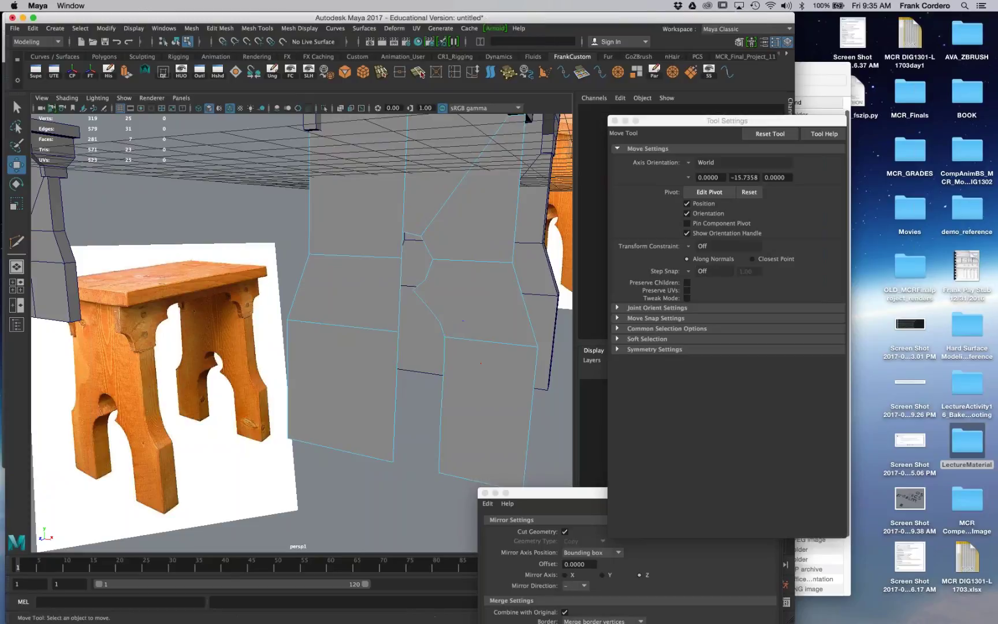
Step: Select the three faces making up the uncut half of the front leg
{"action": "left_click", "coordinate": [343, 289]}
{"action": "left_click", "coordinate": [345, 378], "text": "shift"}
{"action": "left_click", "coordinate": [356, 208], "text": "shift"}
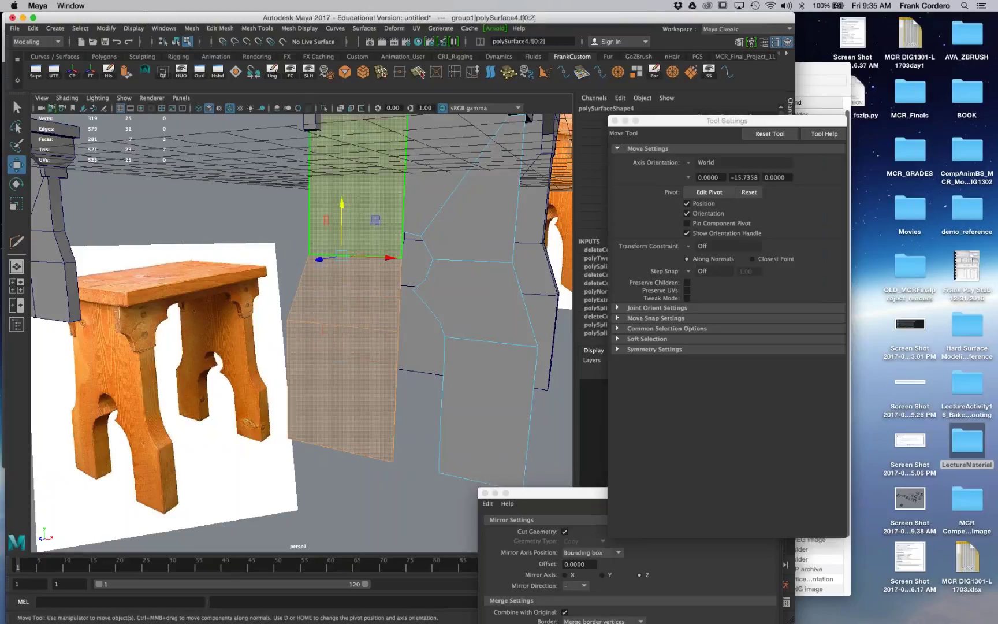
Step: Delete the selected faces forming the other half of the leg panel
{"action": "key", "text": "Delete"}
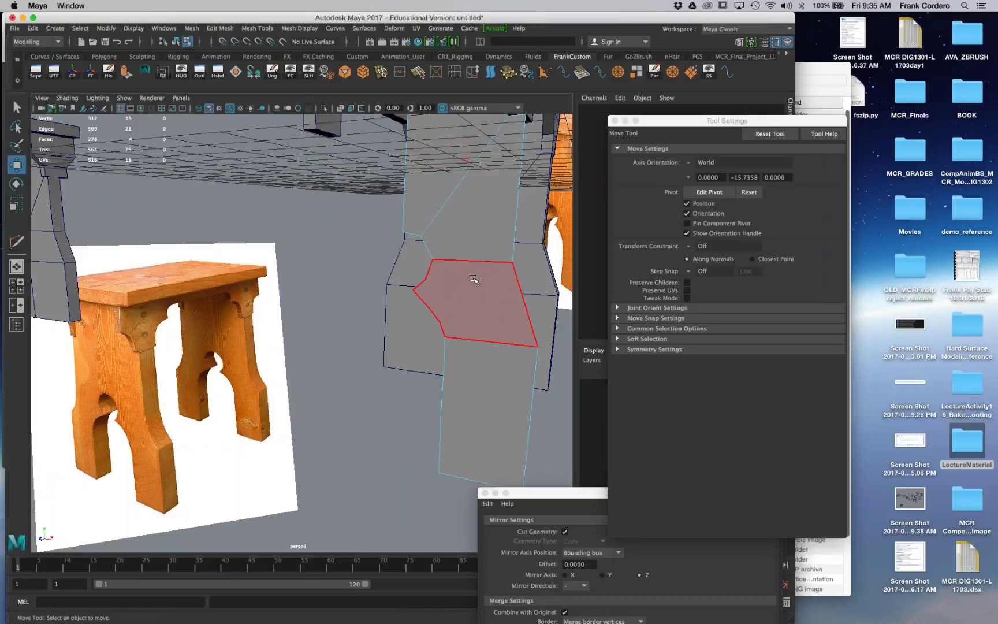
{"action": "left_click_drag", "start_coordinate": [490, 287], "coordinate": [488, 315], "text": "alt"}
{"action": "mouse_move", "coordinate": [457, 202]}
{"action": "right_mouse_down", "text": "alt"}
{"action": "mouse_move", "coordinate": [285, 229]}
{"action": "mouse_move", "coordinate": [420, 224]}
{"action": "mouse_move", "coordinate": [463, 209]}
{"action": "right_mouse_up", "text": "alt"}
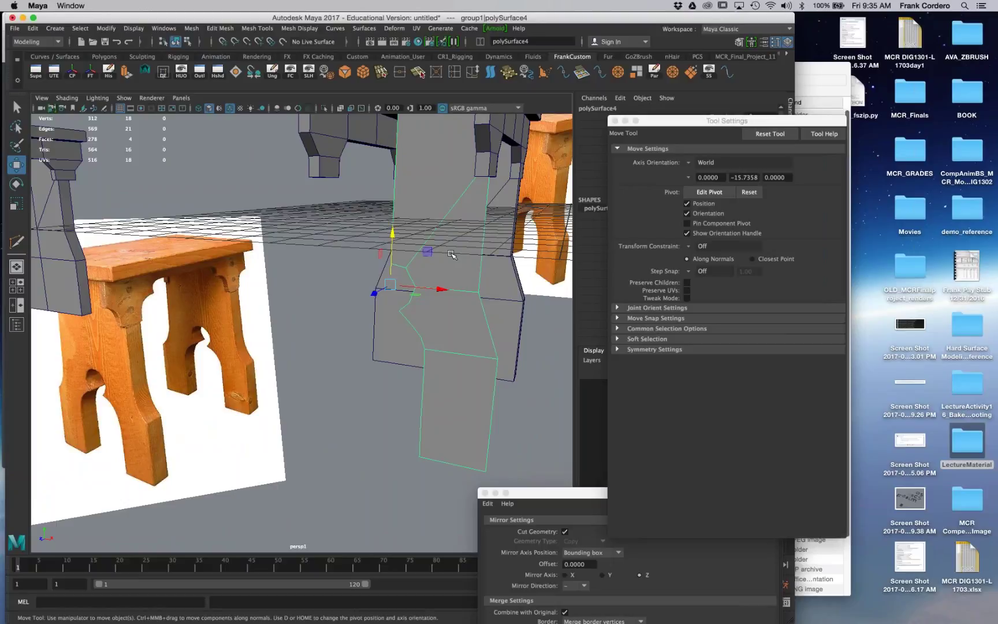
Step: Use Multi-Cut to cut an edge across the remaining leg half, from the inner arch to the outer edge above the knee
{"action": "right_click_drag", "start_coordinate": [452, 254], "coordinate": [393, 253], "text": "shift"}
{"action": "left_click", "coordinate": [411, 302]}
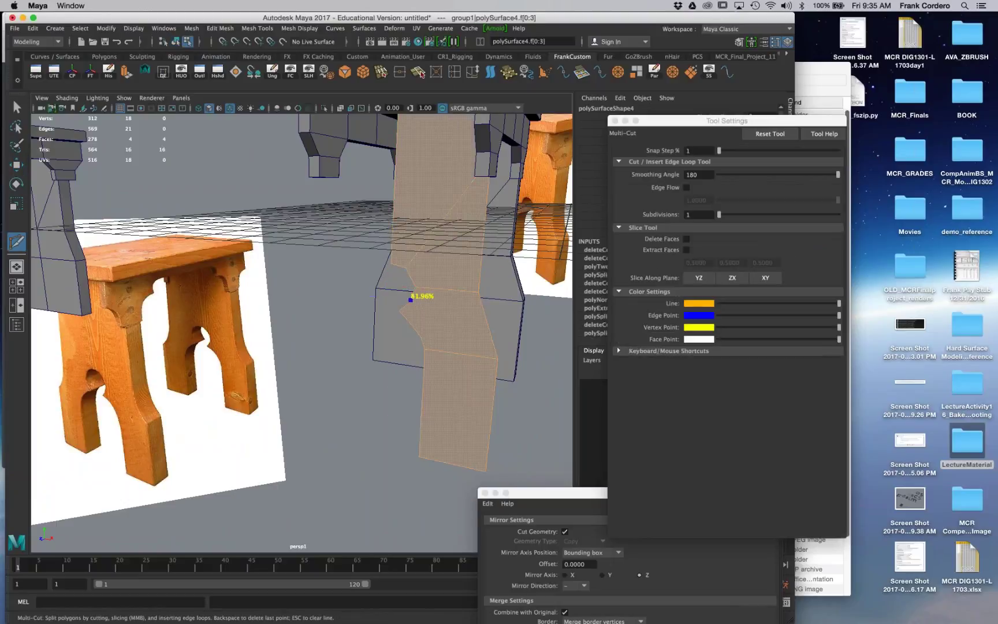
{"action": "left_click", "coordinate": [489, 327]}
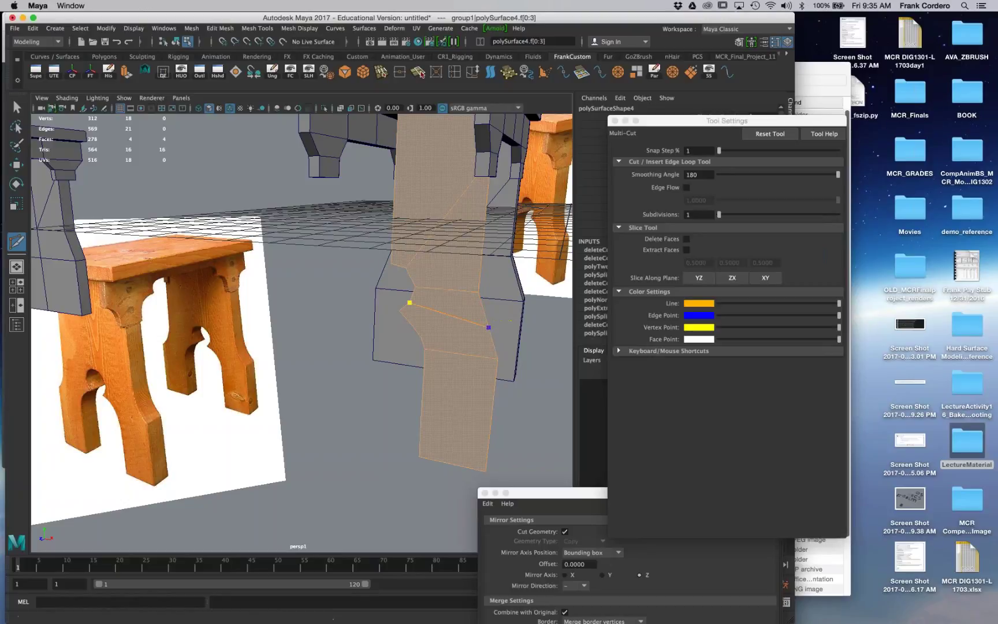
Step: Raise the cut's outer vertex and pull it inward to shape the curve above the knee
{"action": "key", "text": "q"}
{"action": "right_click_drag", "start_coordinate": [487, 313], "coordinate": [447, 314]}
{"action": "left_click", "coordinate": [489, 335]}
{"action": "key", "text": "w"}
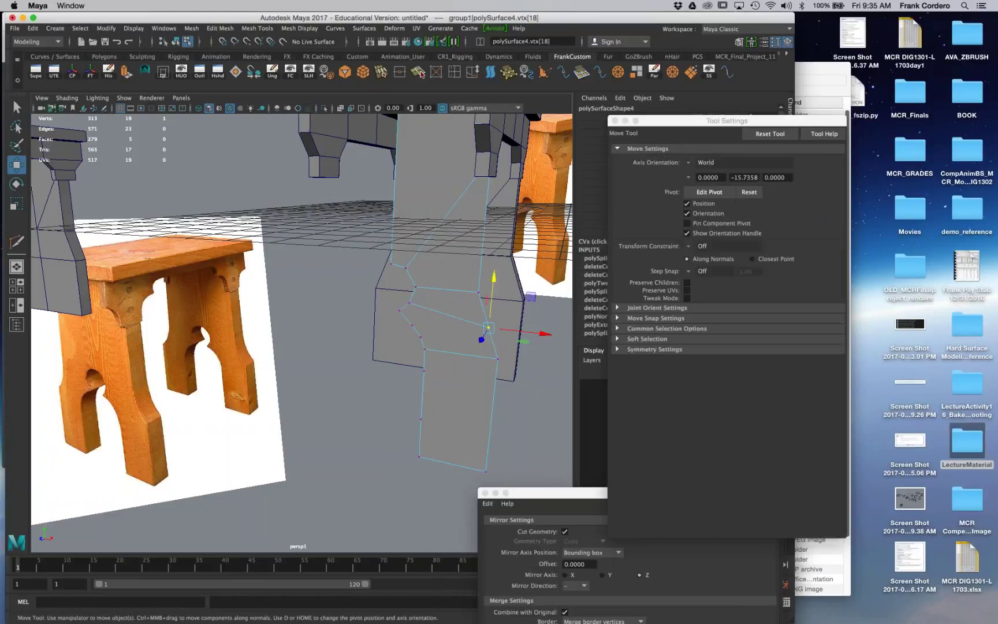
{"action": "left_click_drag", "start_coordinate": [514, 333], "coordinate": [505, 331]}
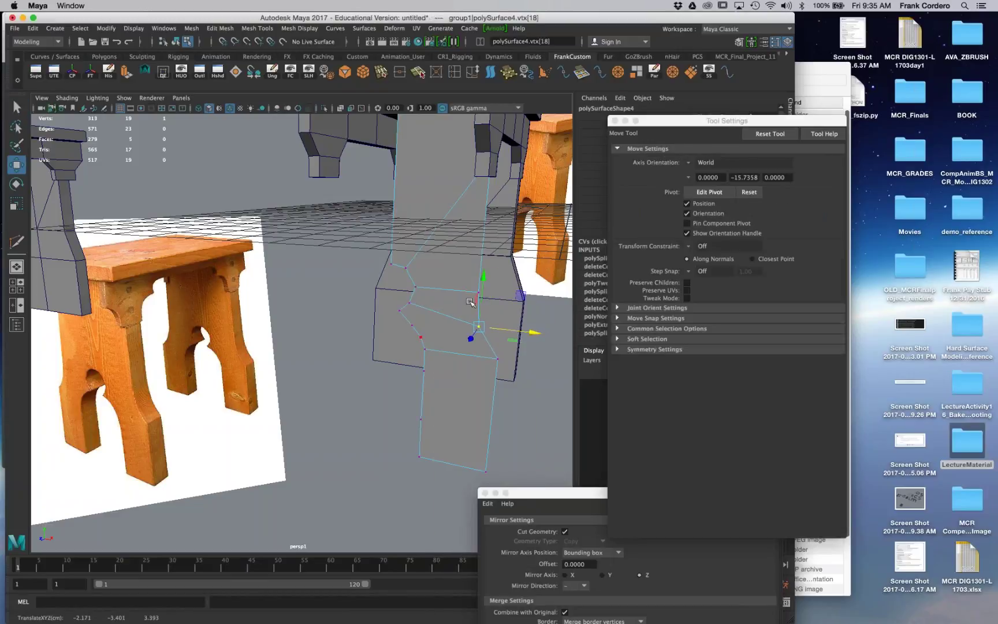
{"action": "left_click_drag", "start_coordinate": [484, 280], "coordinate": [485, 262]}
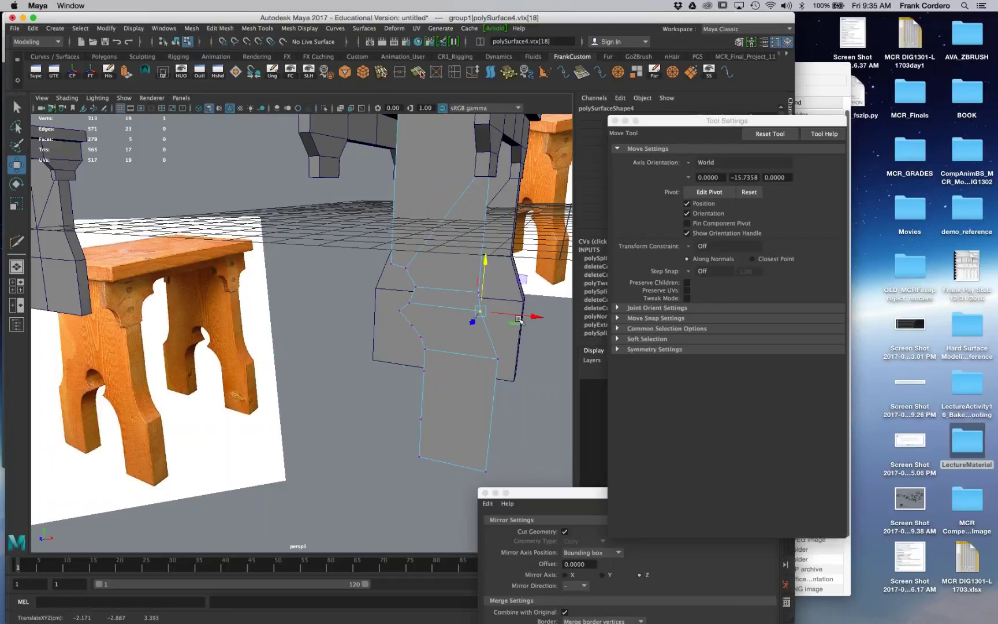
{"action": "left_click_drag", "start_coordinate": [523, 316], "coordinate": [515, 317]}
Step: Cut a second edge across the knee section, from the inner arch vertex to the slanted outer edge
{"action": "right_click_drag", "start_coordinate": [442, 196], "coordinate": [491, 173]}
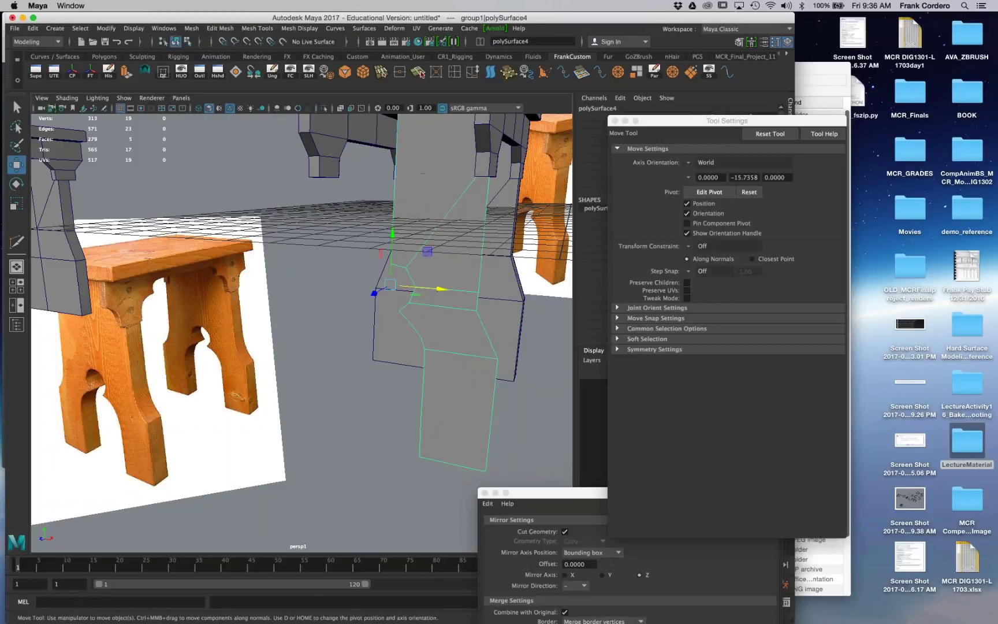
{"action": "right_click_drag", "start_coordinate": [446, 317], "coordinate": [387, 324], "text": "shift"}
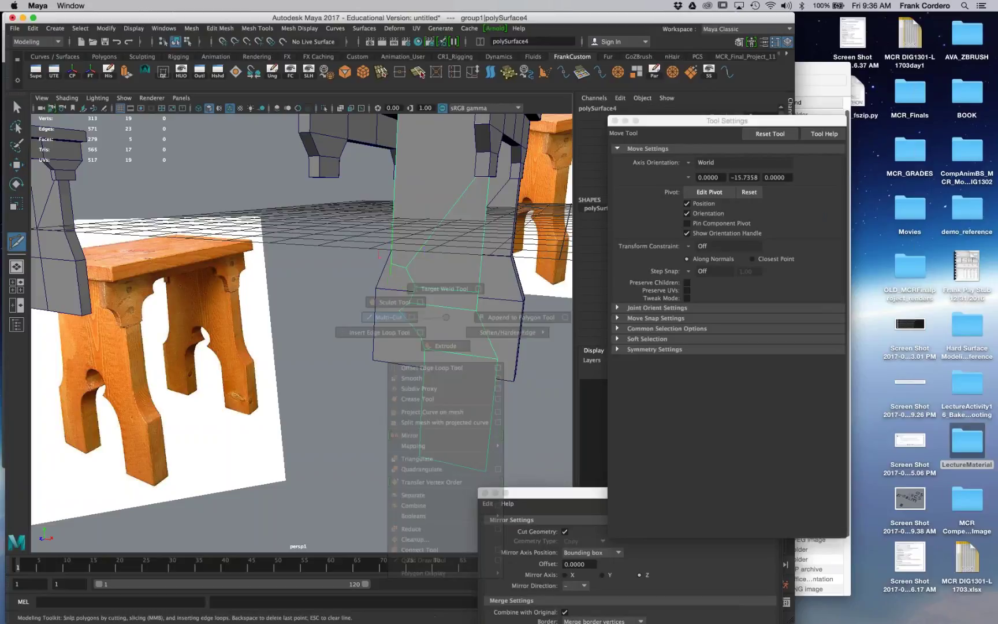
{"action": "left_click", "coordinate": [411, 325]}
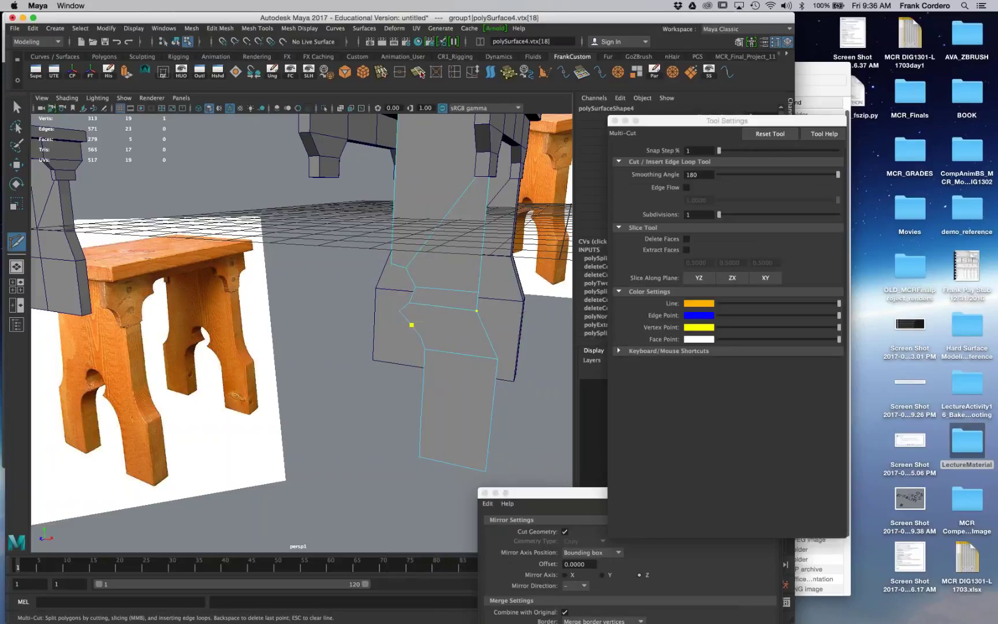
{"action": "left_click", "coordinate": [487, 334]}
{"action": "key", "text": "q"}
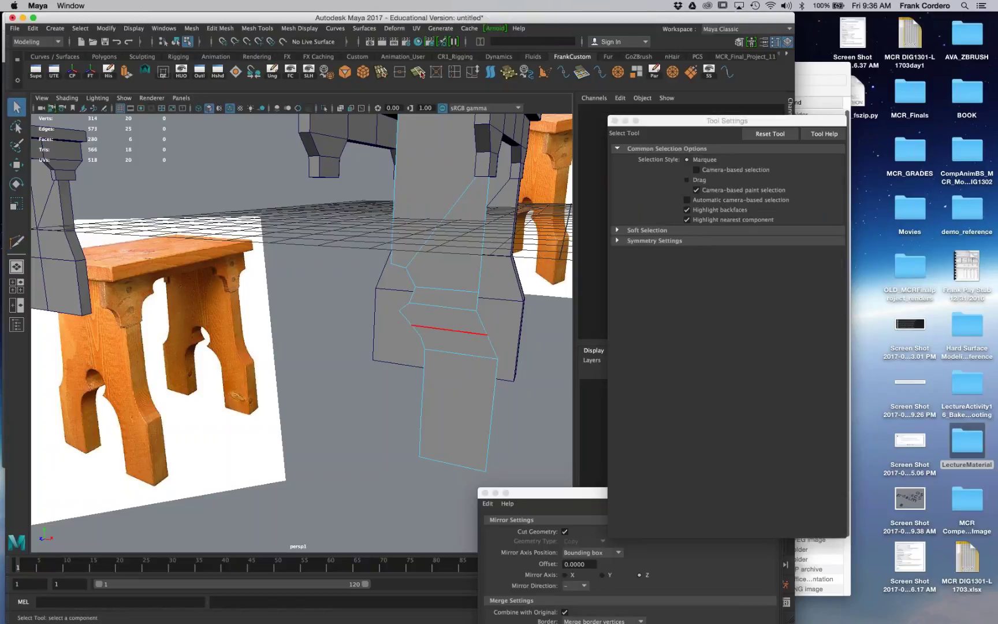
Step: Pull the second cut's outer vertex inward and delete the spare vertex on the inner edge below it
{"action": "right_click", "coordinate": [478, 313]}
{"action": "left_click", "coordinate": [438, 315]}
{"action": "left_click", "coordinate": [484, 336]}
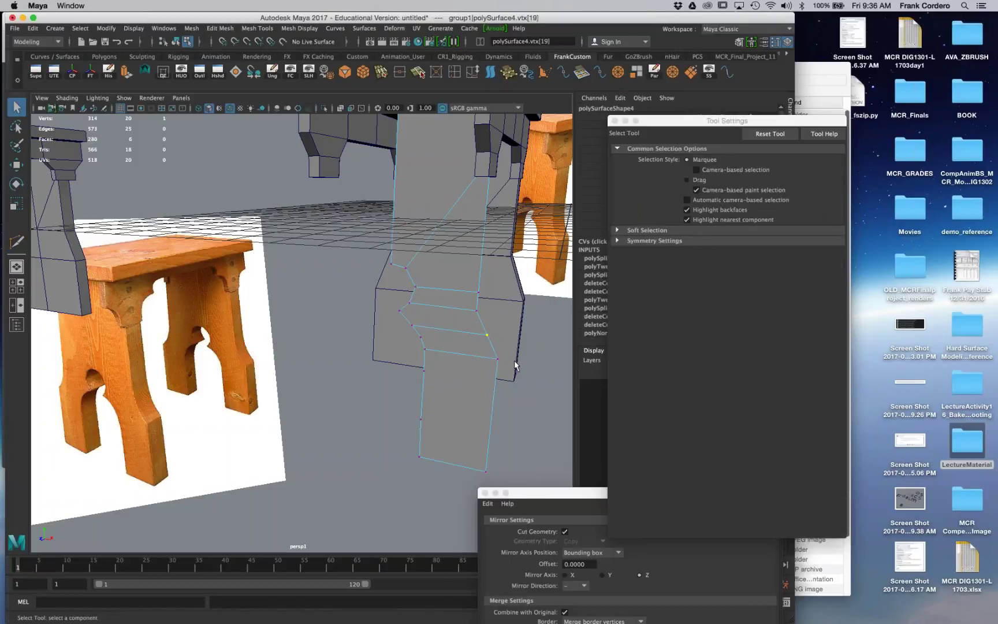
{"action": "key", "text": "w"}
{"action": "left_click_drag", "start_coordinate": [539, 341], "coordinate": [533, 341]}
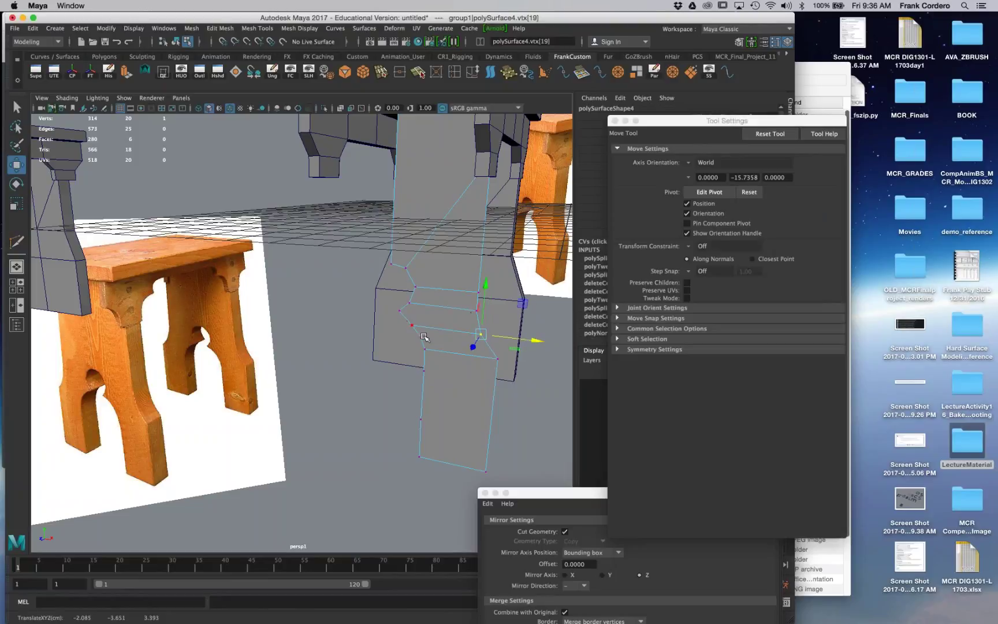
{"action": "key", "text": "Delete"}
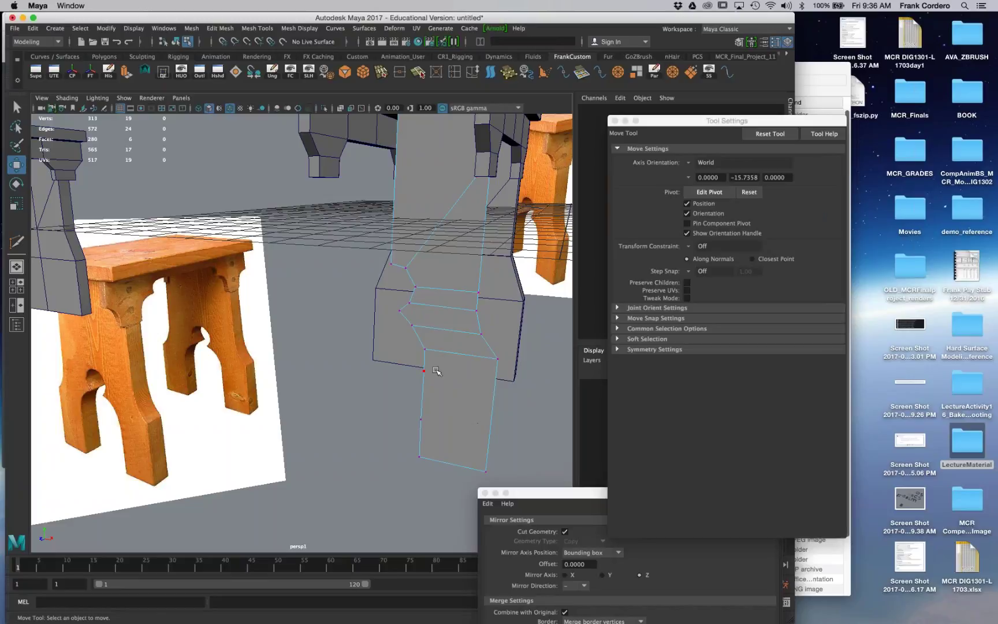
Step: Cut an edge across the leg just below the knee, from the existing inner-edge vertex to the outer edge
{"action": "left_click", "coordinate": [420, 382]}
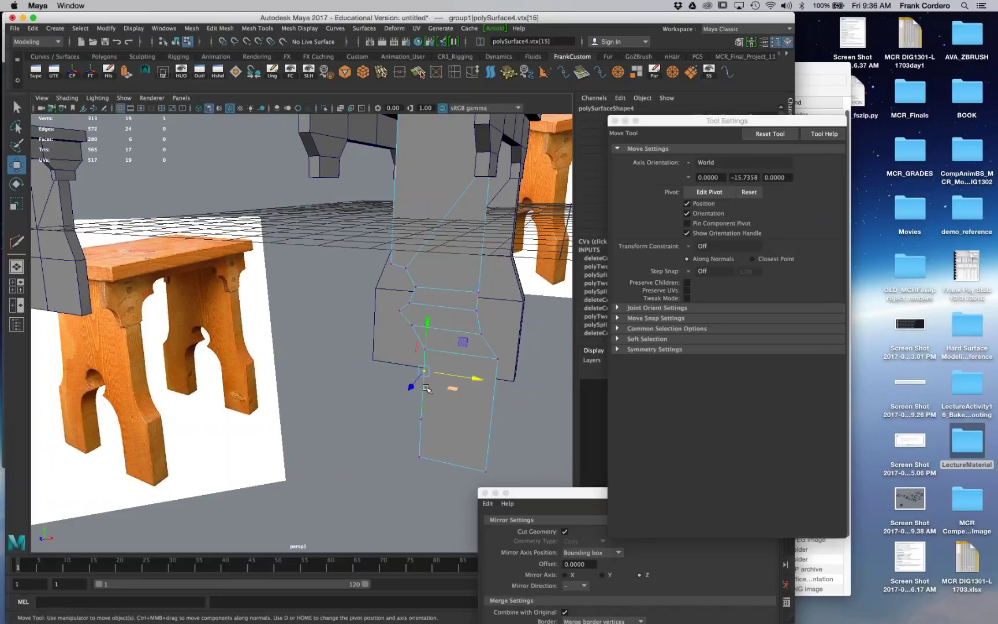
{"action": "right_click_drag", "start_coordinate": [468, 317], "coordinate": [419, 319]}
{"action": "left_click", "coordinate": [495, 381]}
{"action": "key", "text": "Return"}
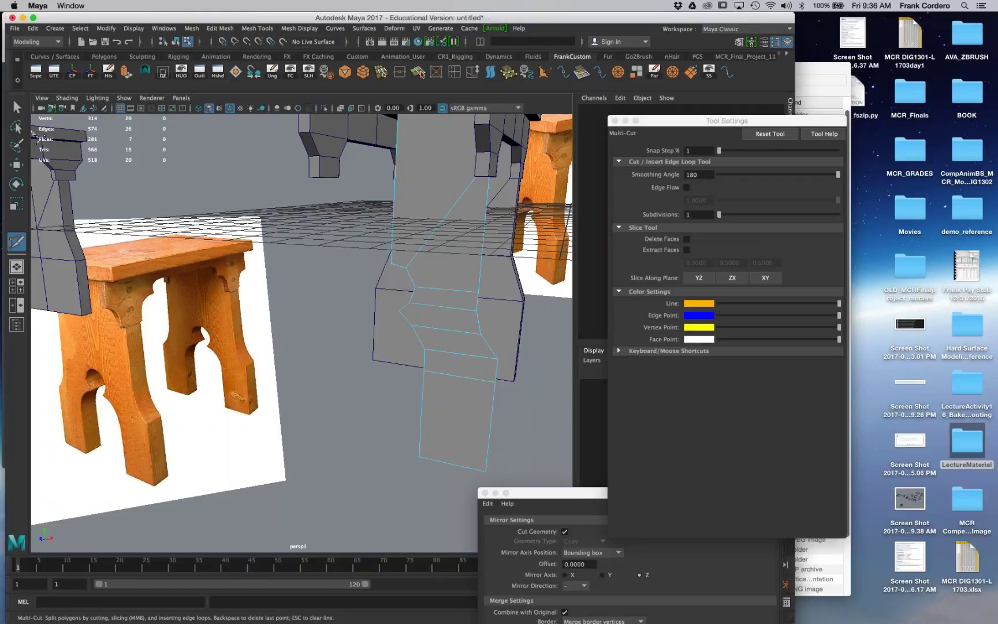
Step: Delete the spare vertex on the lower inner edge of the leg
{"action": "key", "text": "q"}
{"action": "right_click_drag", "start_coordinate": [448, 313], "coordinate": [389, 313]}
{"action": "left_click", "coordinate": [446, 442]}
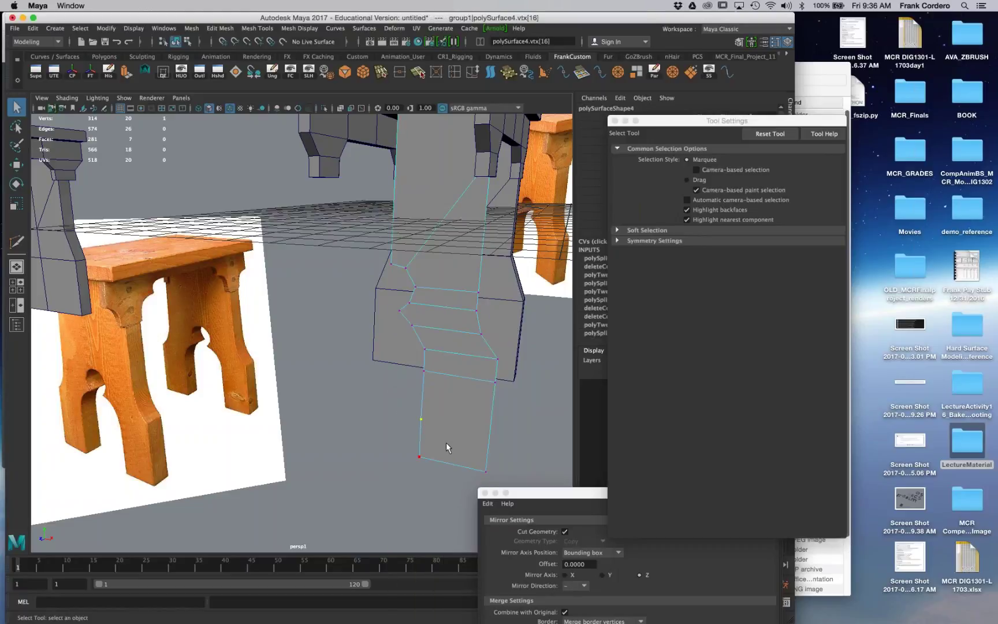
{"action": "key", "text": "Delete"}
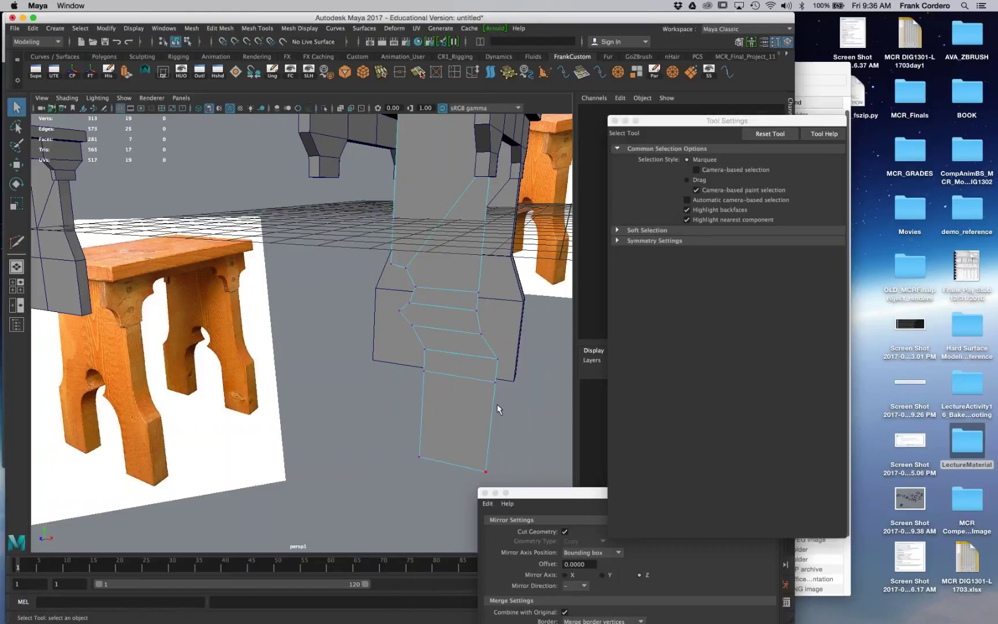
Step: Switch the viewport to the persp camera with the aligned stool reference photo
{"action": "key", "text": "space"}
{"action": "key", "text": "space"}
{"action": "left_click", "coordinate": [181, 98]}
{"action": "mouse_move", "coordinate": [266, 108]}
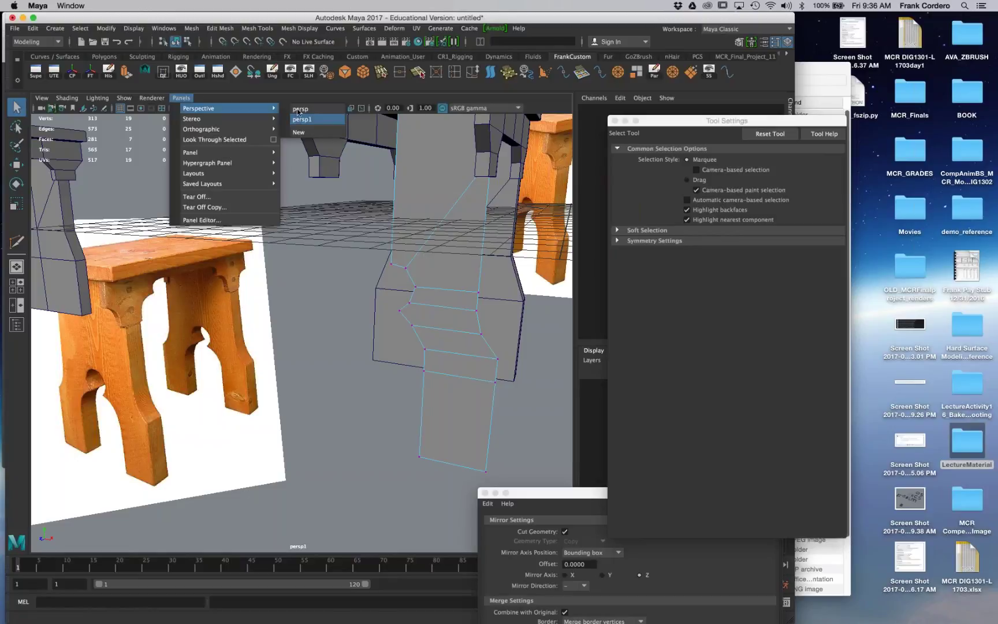
{"action": "left_click", "coordinate": [300, 109]}
Step: Select the inner arch vertices of the front leg and adjust their height against the reference photo
{"action": "right_click_drag", "start_coordinate": [265, 304], "coordinate": [312, 290]}
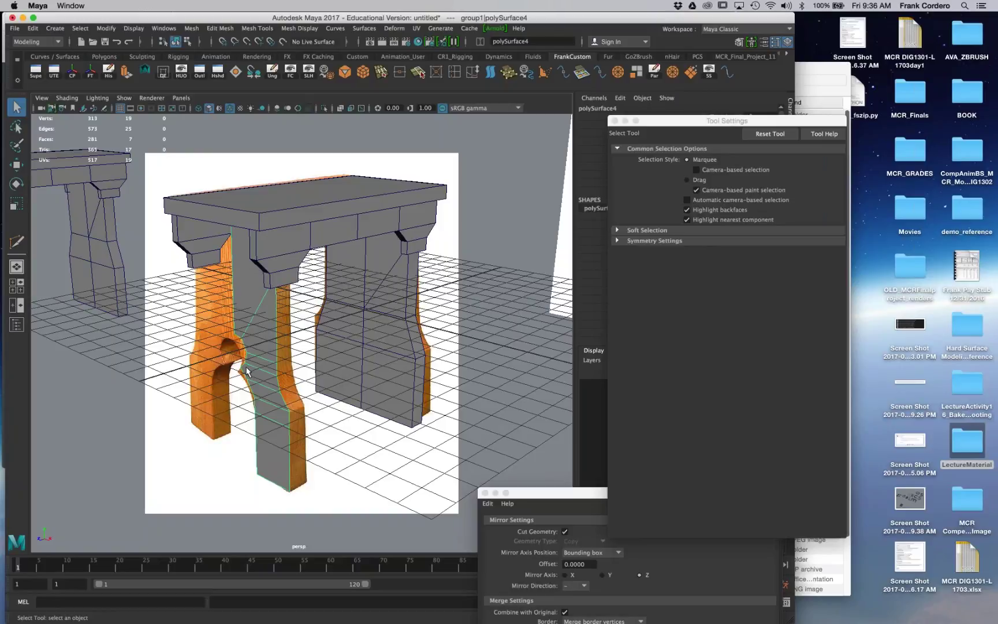
{"action": "right_click_drag", "start_coordinate": [251, 331], "coordinate": [211, 308]}
{"action": "left_click_drag", "start_coordinate": [219, 308], "coordinate": [258, 355]}
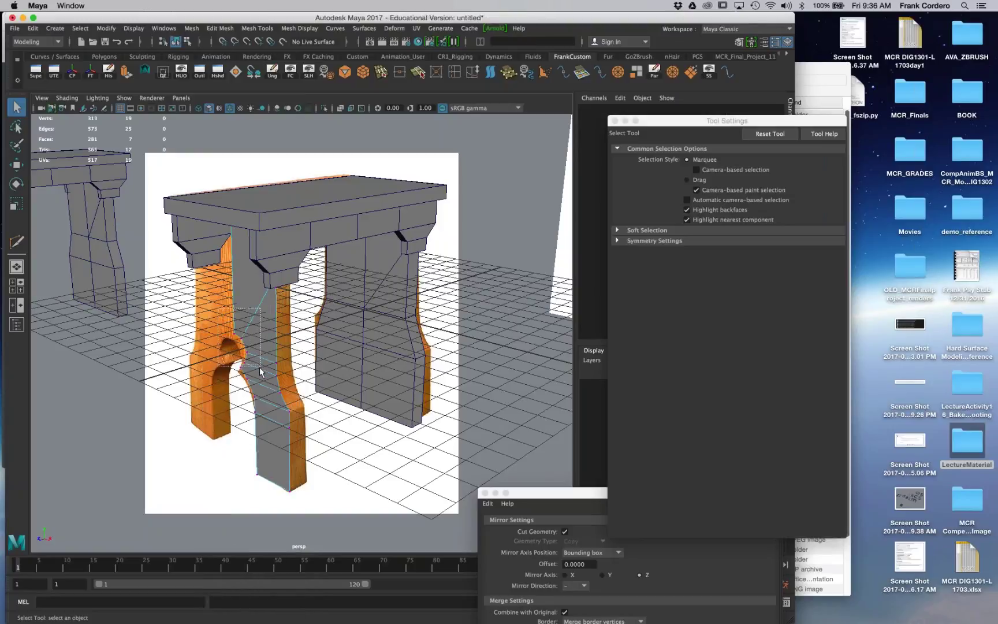
{"action": "key", "text": "w"}
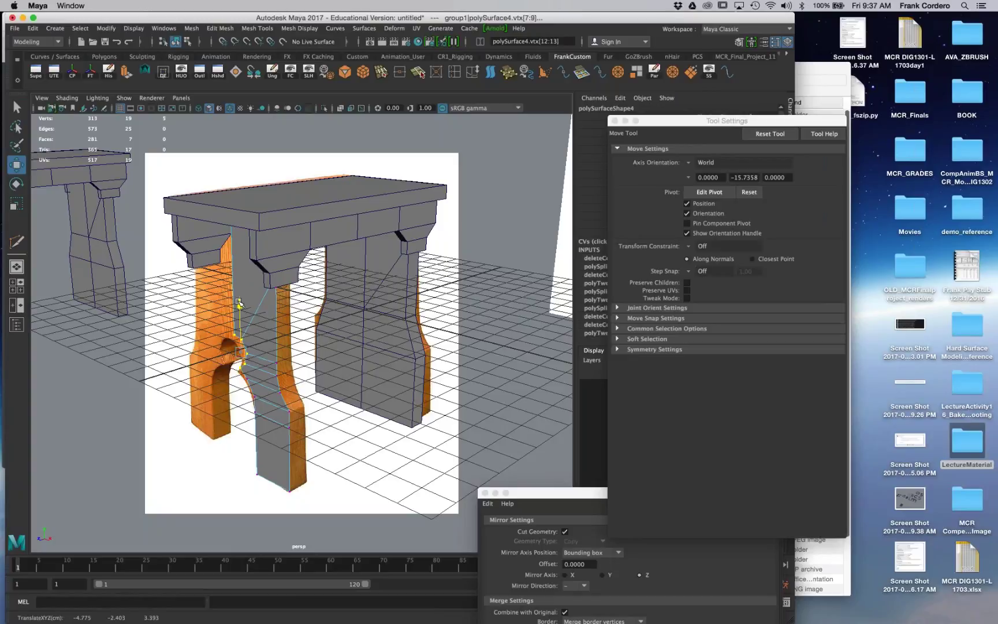
{"action": "left_click", "coordinate": [247, 331]}
{"action": "mouse_move", "coordinate": [247, 332]}
{"action": "left_mouse_down"}
{"action": "mouse_move", "coordinate": [238, 369]}
{"action": "mouse_move", "coordinate": [247, 332]}
{"action": "left_mouse_up"}
{"action": "key", "text": "super+z"}
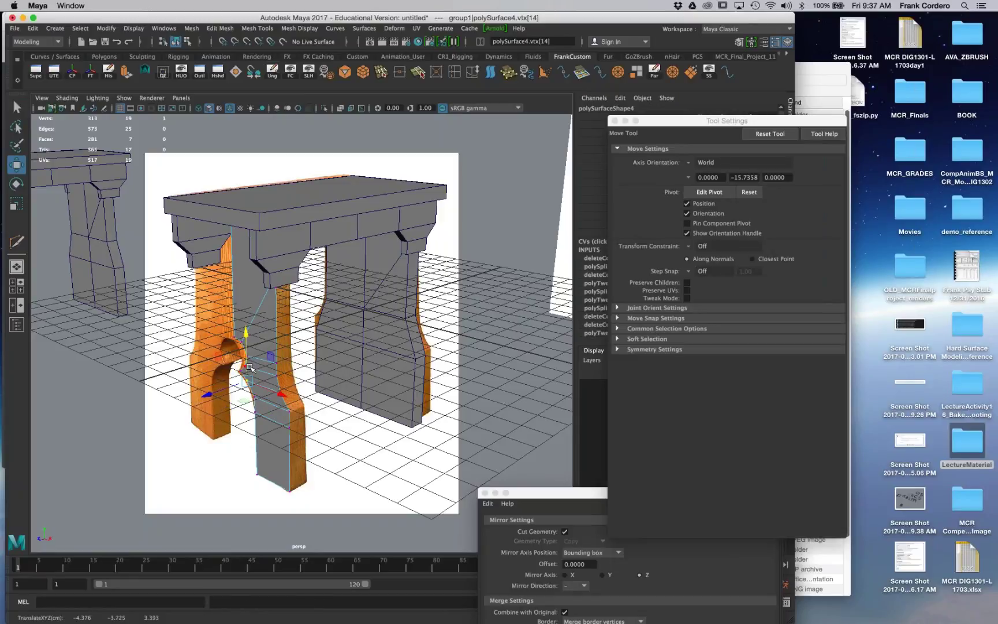
Step: Fine-tune the individual arch vertices so the cutout's contour follows the reference photo, and deselect the mesh
{"action": "left_click_drag", "start_coordinate": [277, 379], "coordinate": [278, 379]}
{"action": "left_click", "coordinate": [247, 355]}
{"action": "left_click", "coordinate": [243, 342]}
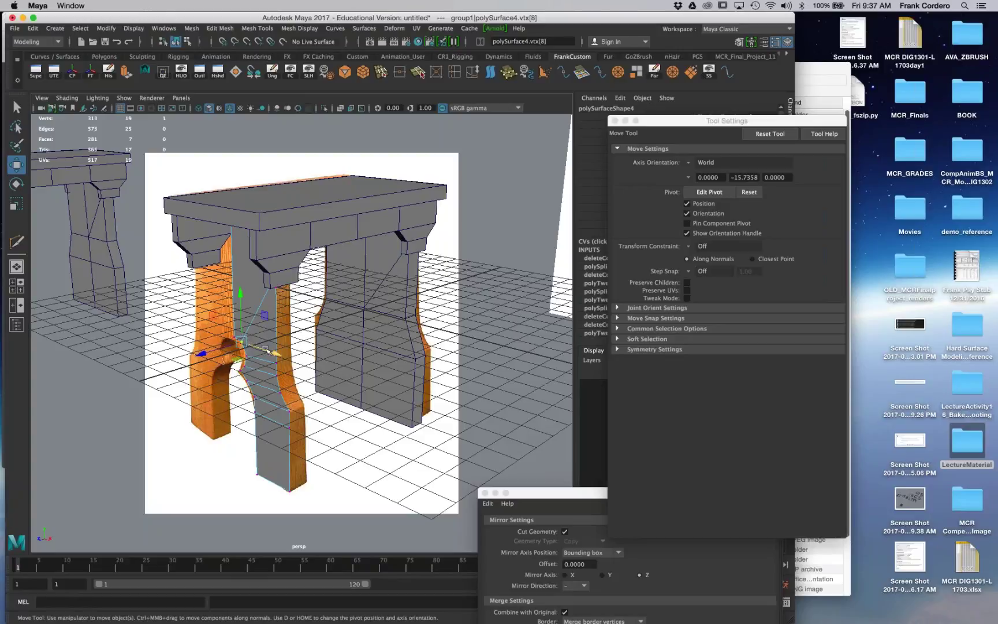
{"action": "left_click_drag", "start_coordinate": [220, 333], "coordinate": [255, 351]}
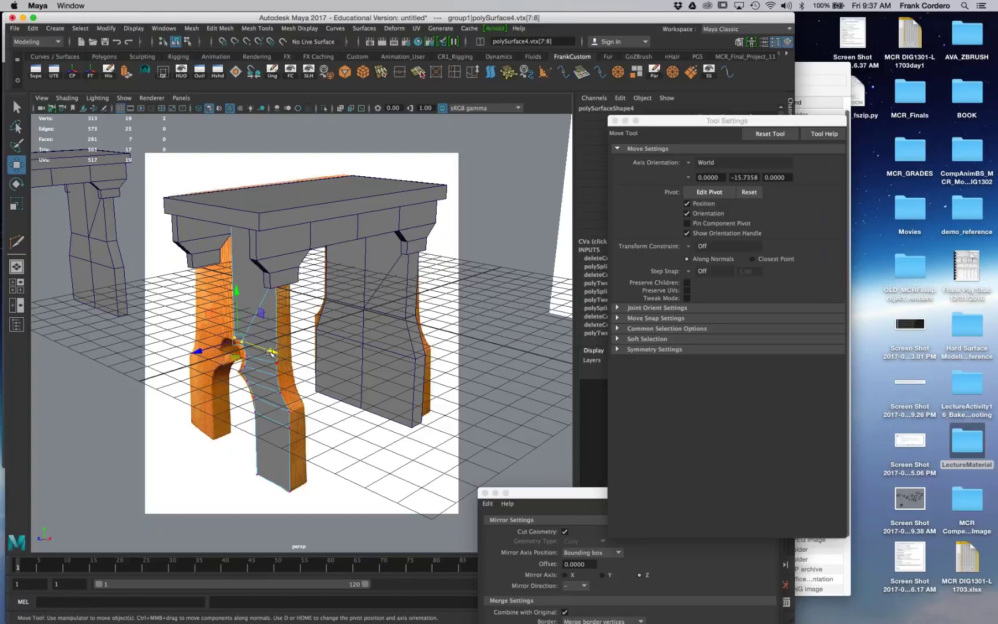
{"action": "left_click_drag", "start_coordinate": [237, 293], "coordinate": [238, 295]}
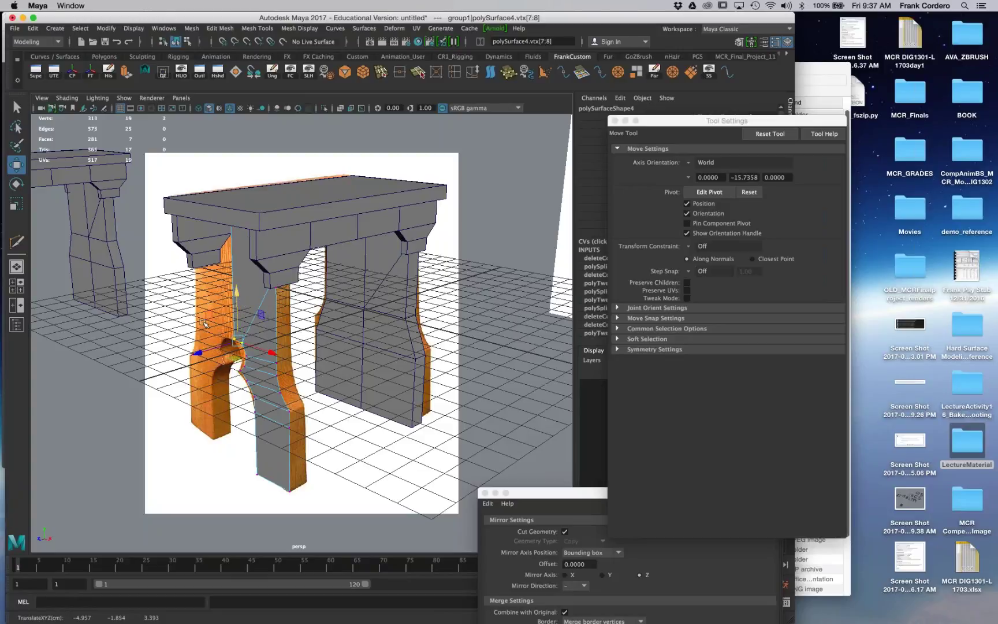
{"action": "left_click", "coordinate": [242, 344]}
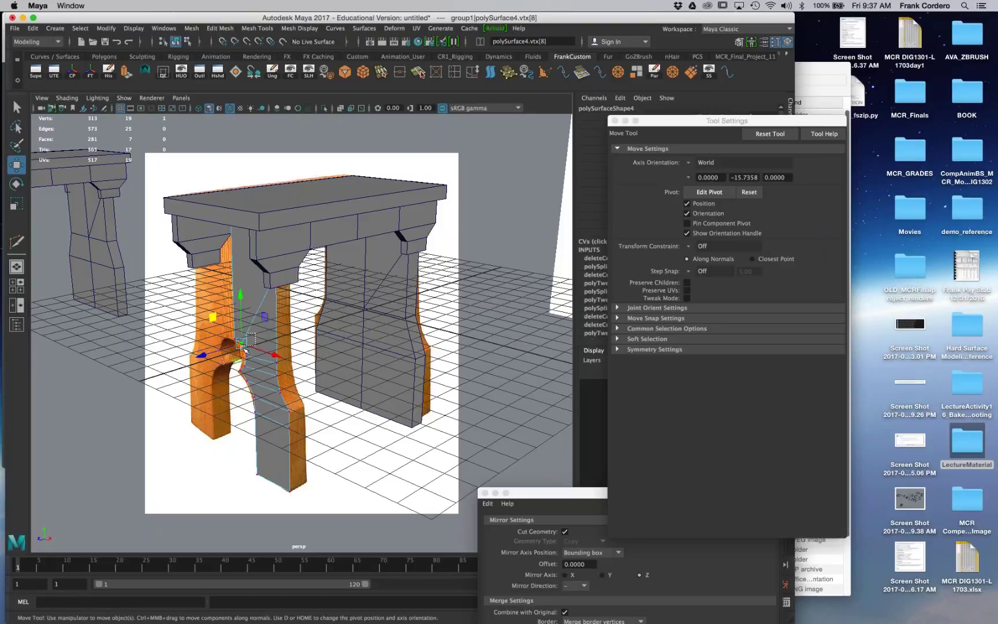
{"action": "left_click_drag", "start_coordinate": [239, 295], "coordinate": [241, 299]}
{"action": "left_click", "coordinate": [181, 323]}
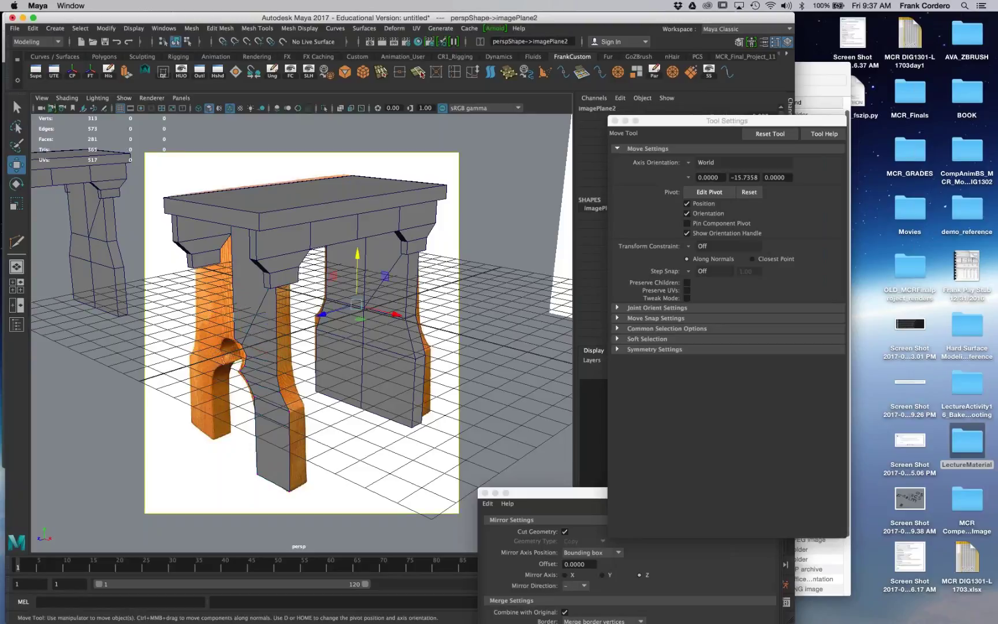
Step: Mirror the half leg panel across the X axis from its bounding box, merging border vertices with the original
{"action": "left_click", "coordinate": [241, 298]}
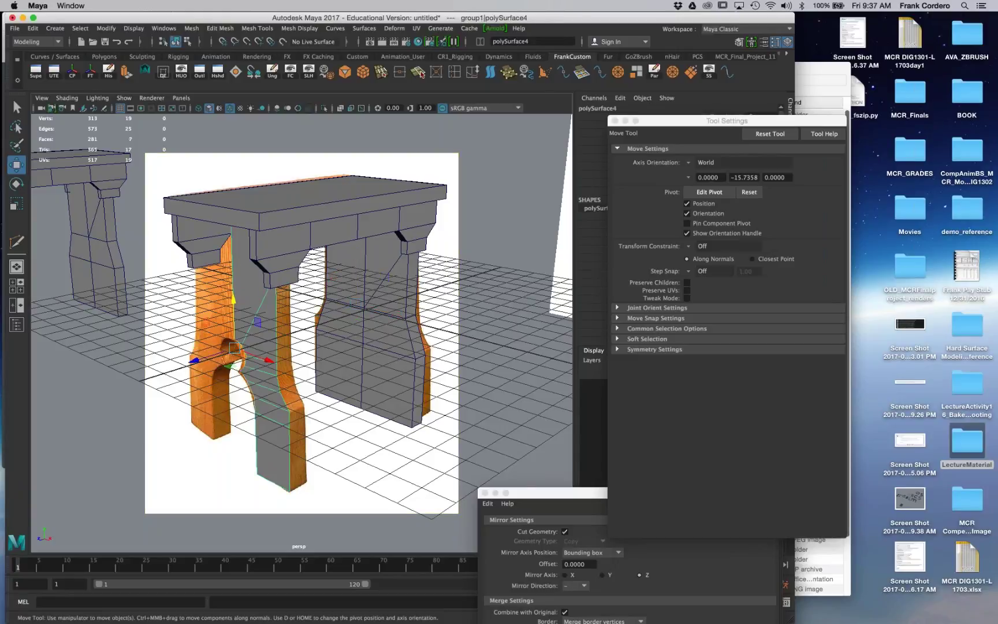
{"action": "right_click_drag", "start_coordinate": [246, 296], "coordinate": [300, 415], "text": "shift"}
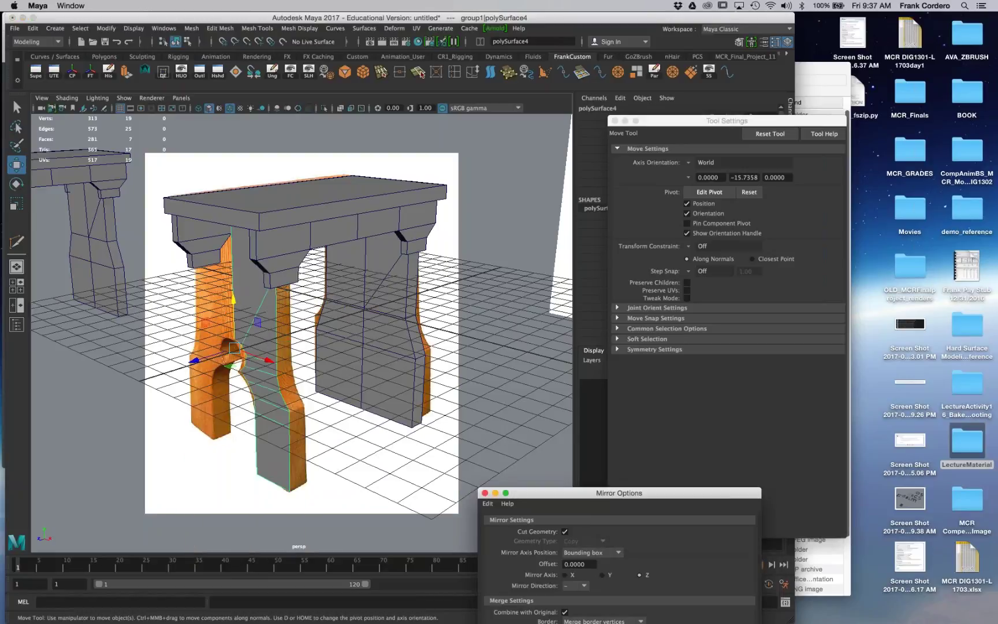
{"action": "left_click", "coordinate": [553, 288]}
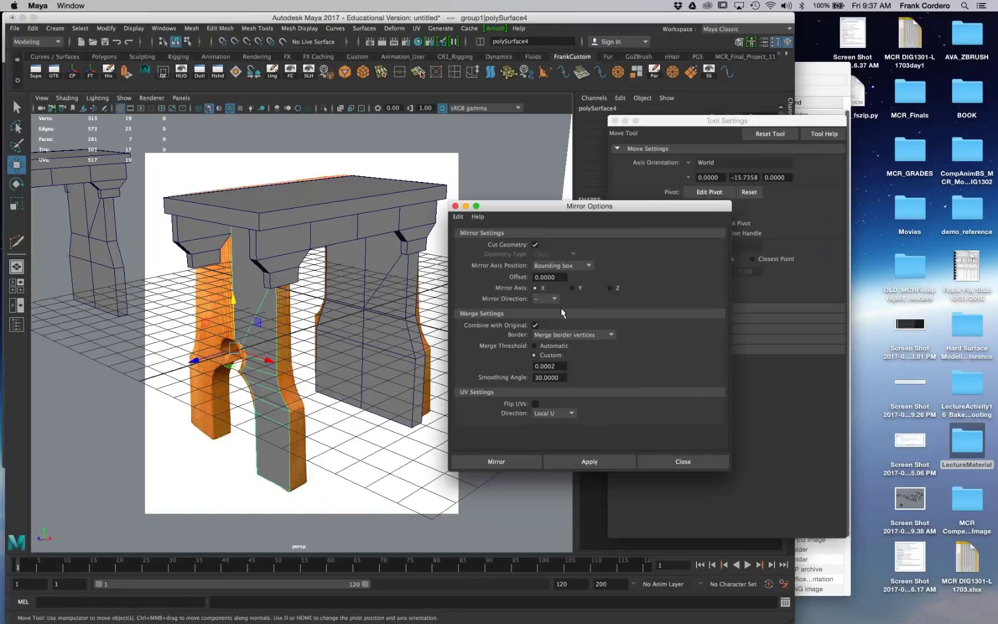
{"action": "left_click", "coordinate": [584, 462]}
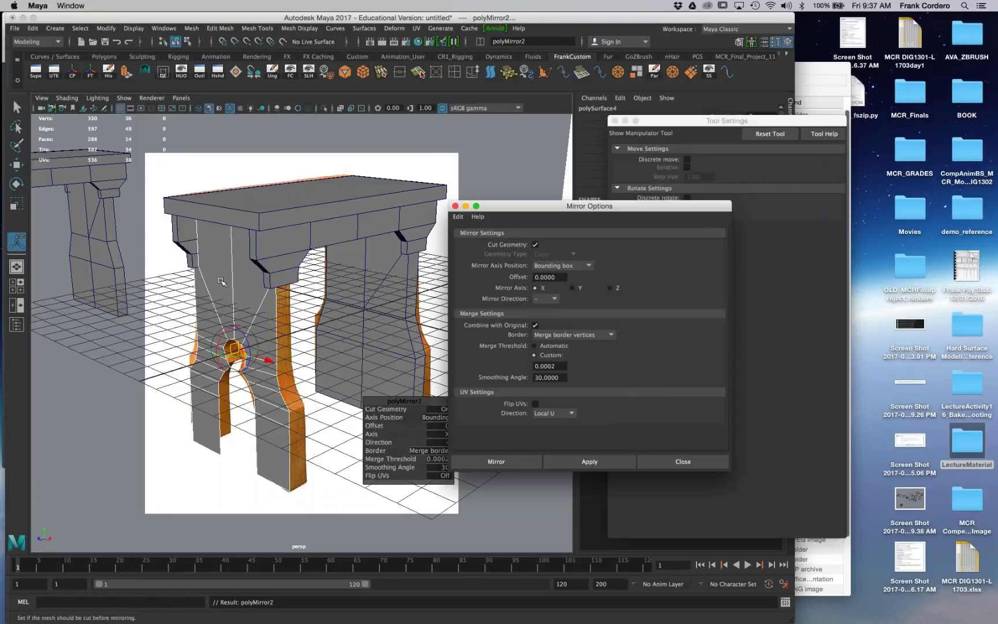
Step: Extrude the faces of the mirrored leg panel to give it thickness
{"action": "right_click_drag", "start_coordinate": [226, 281], "coordinate": [237, 318]}
{"action": "right_click_drag", "start_coordinate": [284, 389], "coordinate": [287, 420], "text": "shift"}
{"action": "left_click_drag", "start_coordinate": [251, 423], "coordinate": [265, 418]}
Step: Select the whole extruded leg panel and conform its normals
{"action": "right_click_drag", "start_coordinate": [232, 281], "coordinate": [260, 265]}
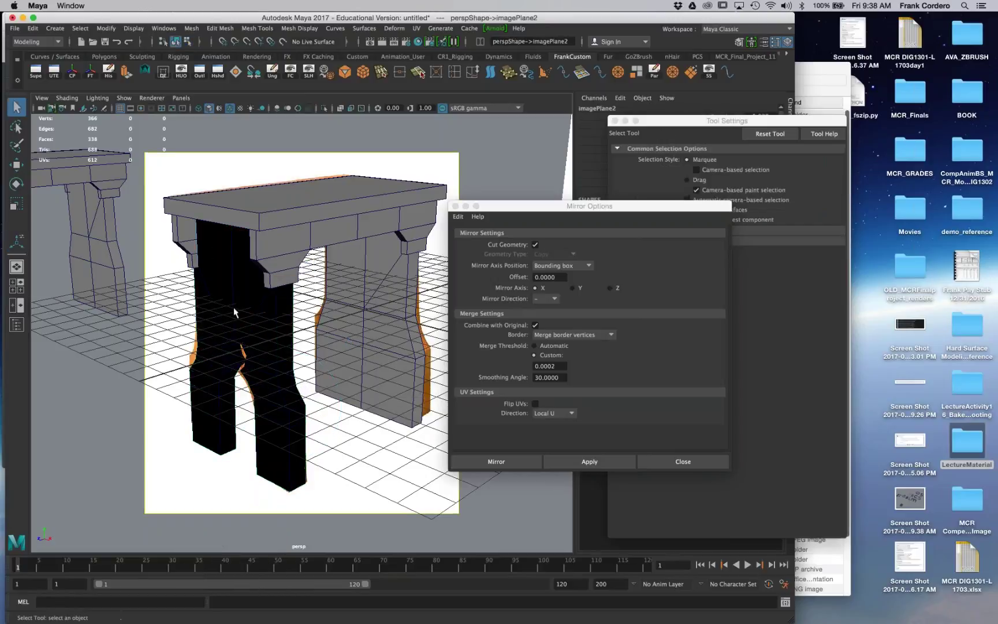
{"action": "left_click", "coordinate": [335, 28]}
{"action": "mouse_move", "coordinate": [310, 29]}
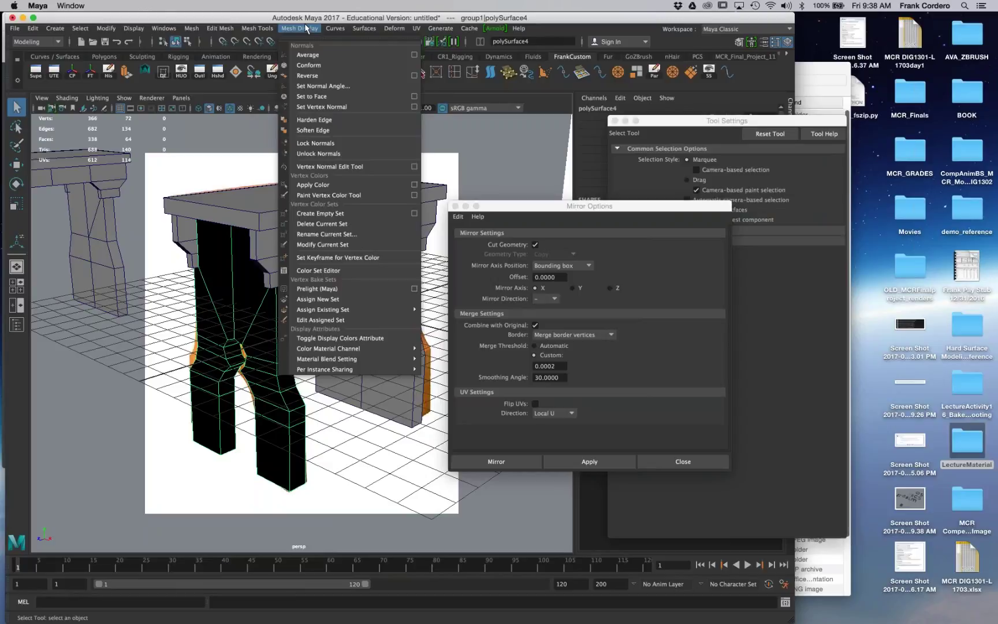
{"action": "left_click", "coordinate": [309, 65]}
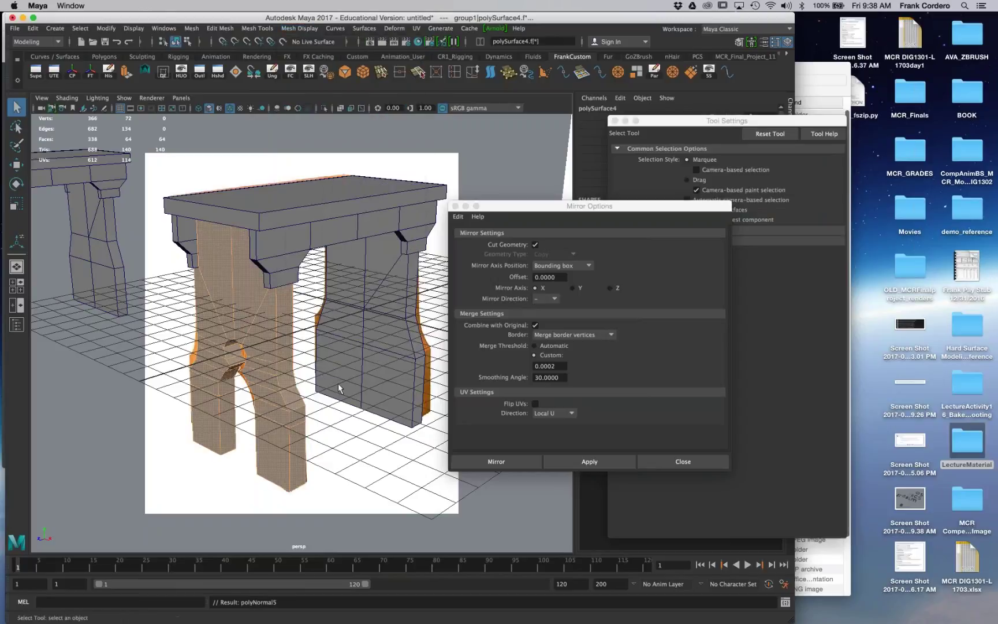
Step: Duplicate the front leg panel and move the copy back toward the rear leg panel
{"action": "left_click", "coordinate": [368, 339]}
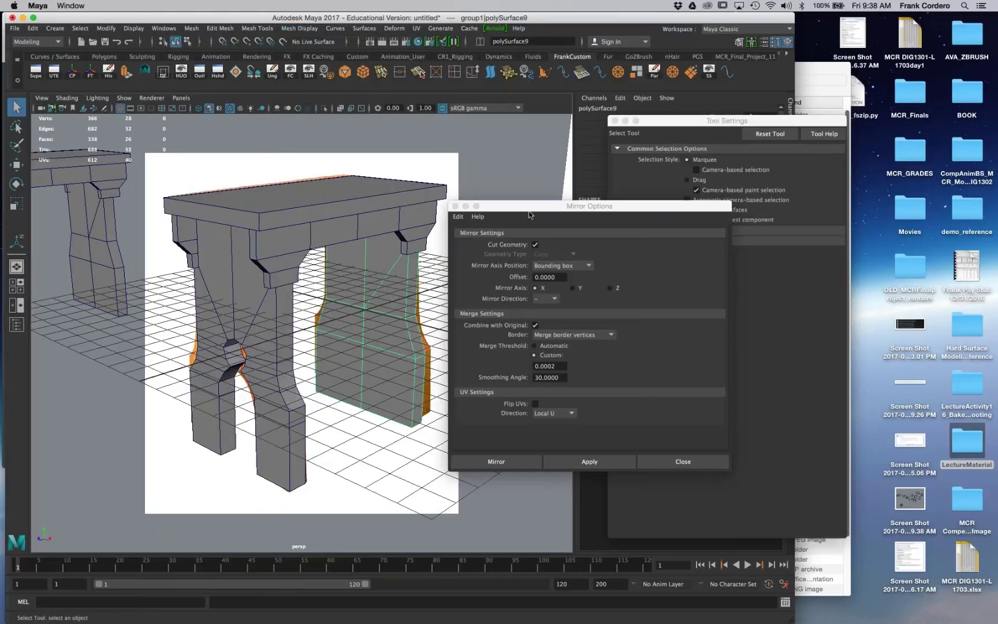
{"action": "left_click_drag", "start_coordinate": [529, 208], "coordinate": [641, 226]}
{"action": "left_click", "coordinate": [283, 337]}
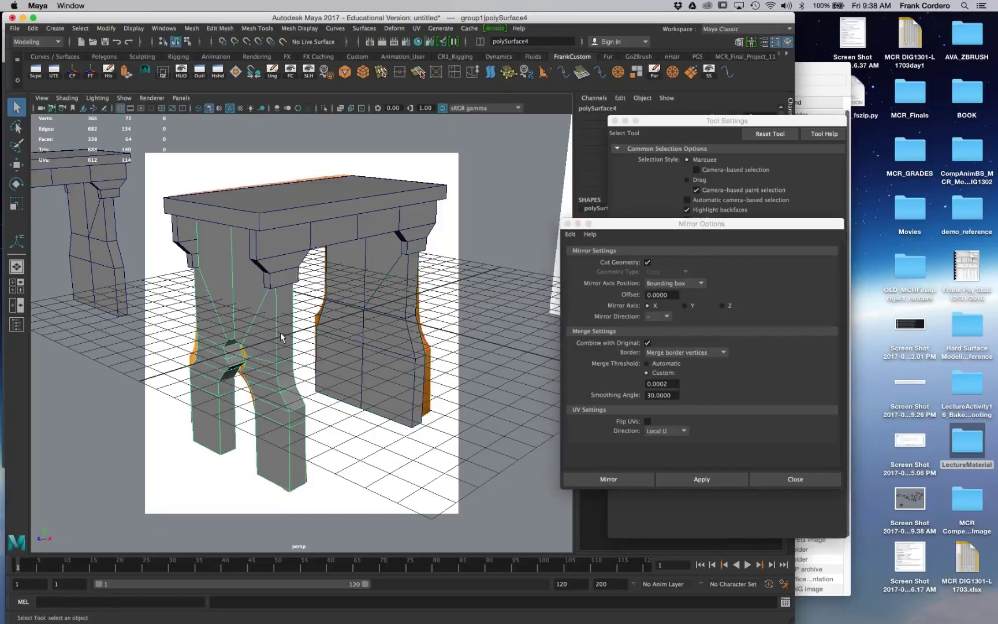
{"action": "key", "text": "ctrl+d"}
{"action": "key", "text": "w"}
{"action": "left_click_drag", "start_coordinate": [195, 365], "coordinate": [286, 352]}
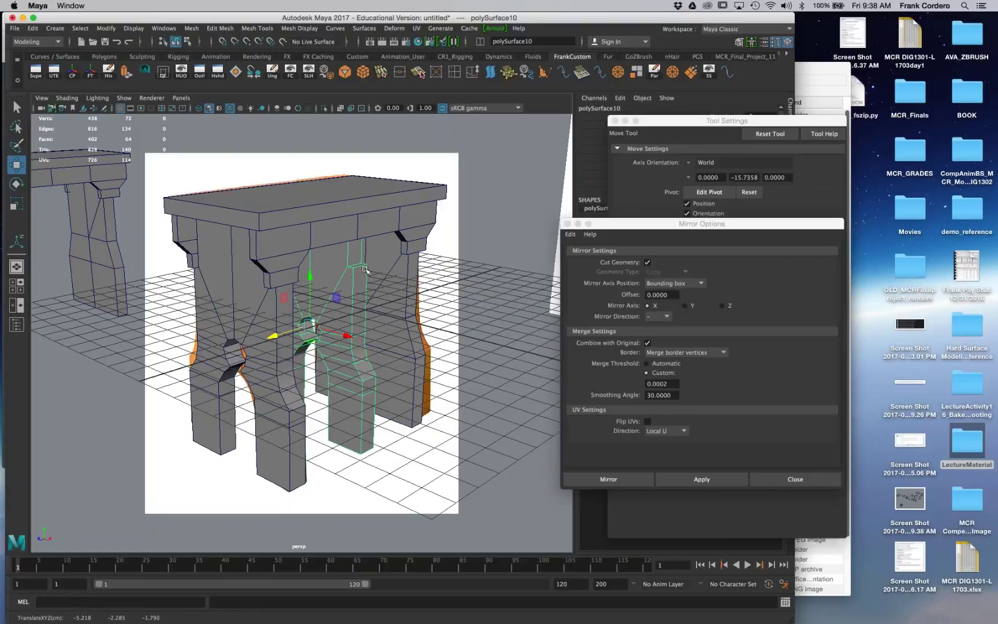
Step: Snap the duplicate's pivot to its upper outer corner vertex and snap the panel onto the matching corner of the old rear panel
{"action": "key", "text": "d"}
{"action": "key", "text": "v"}
{"action": "middle_click_drag", "start_coordinate": [365, 269], "coordinate": [366, 270]}
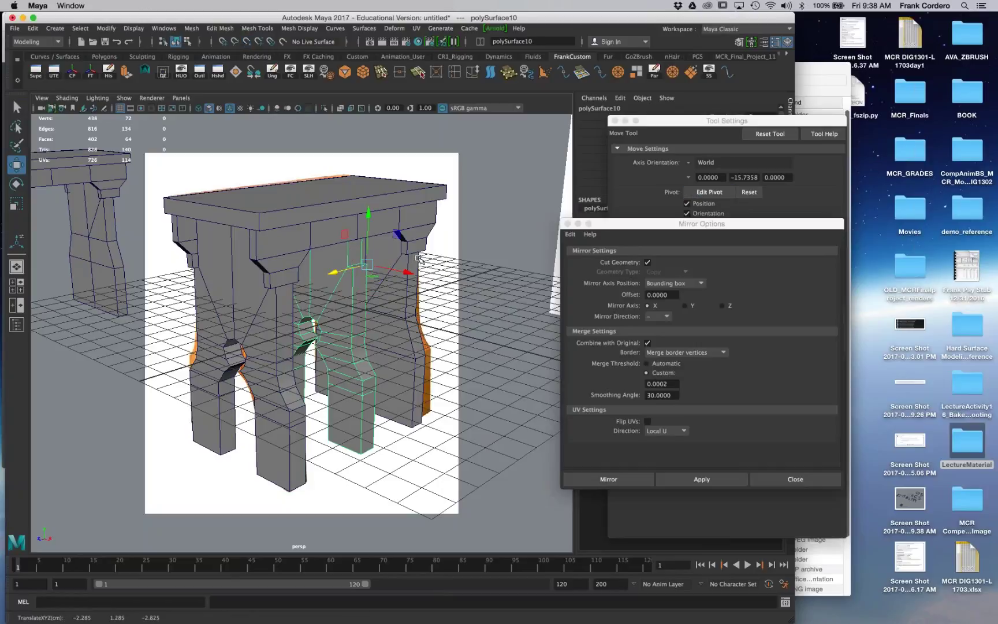
{"action": "middle_click_drag", "start_coordinate": [418, 258], "coordinate": [425, 265]}
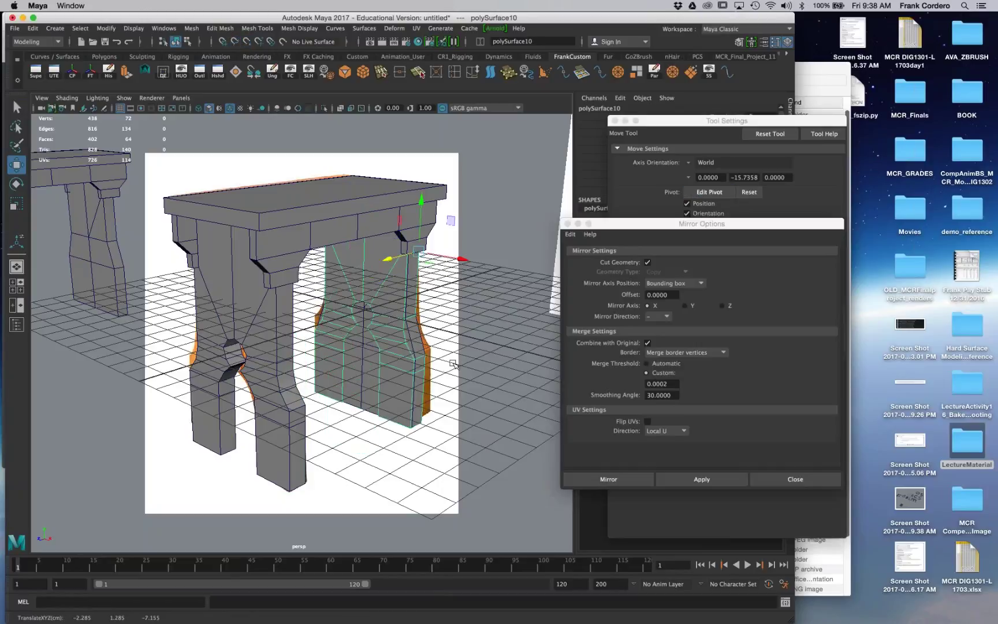
Step: Delete the old rear panel without the arch cutout and select the two remaining leg panels
{"action": "left_click", "coordinate": [417, 335]}
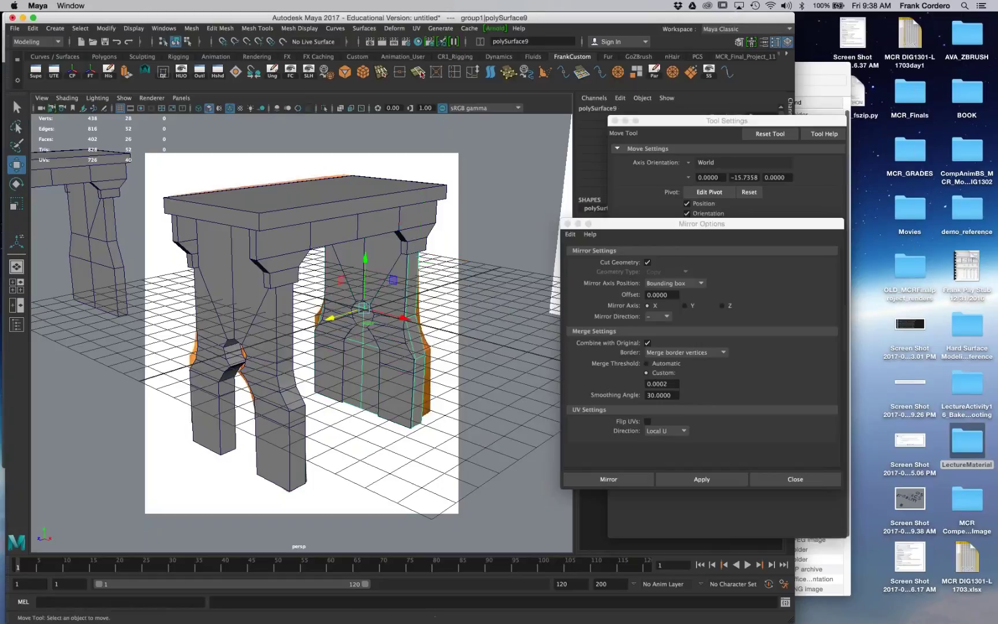
{"action": "key", "text": "Delete"}
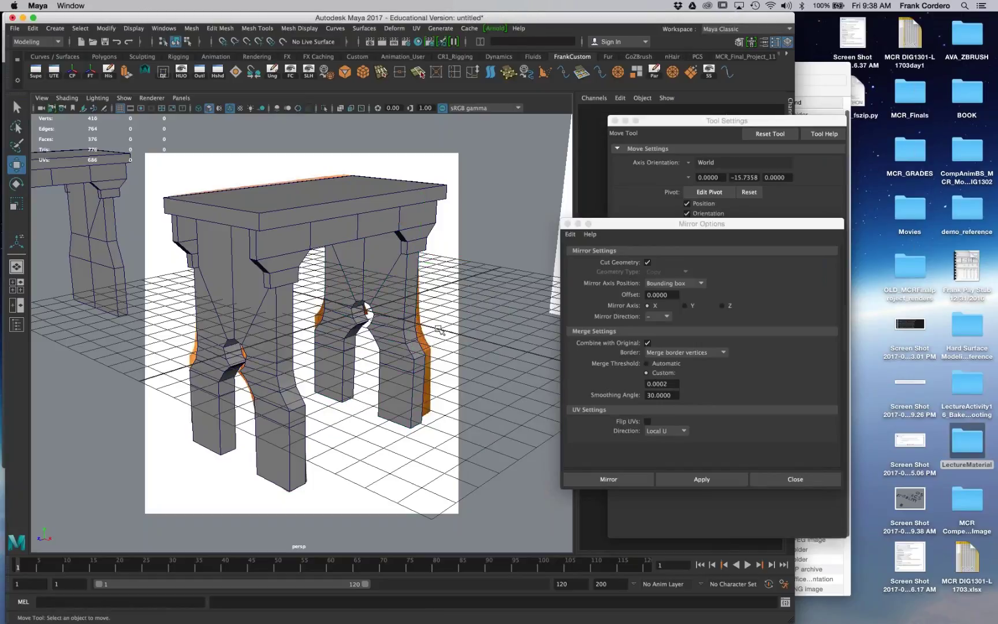
{"action": "left_click", "coordinate": [234, 297]}
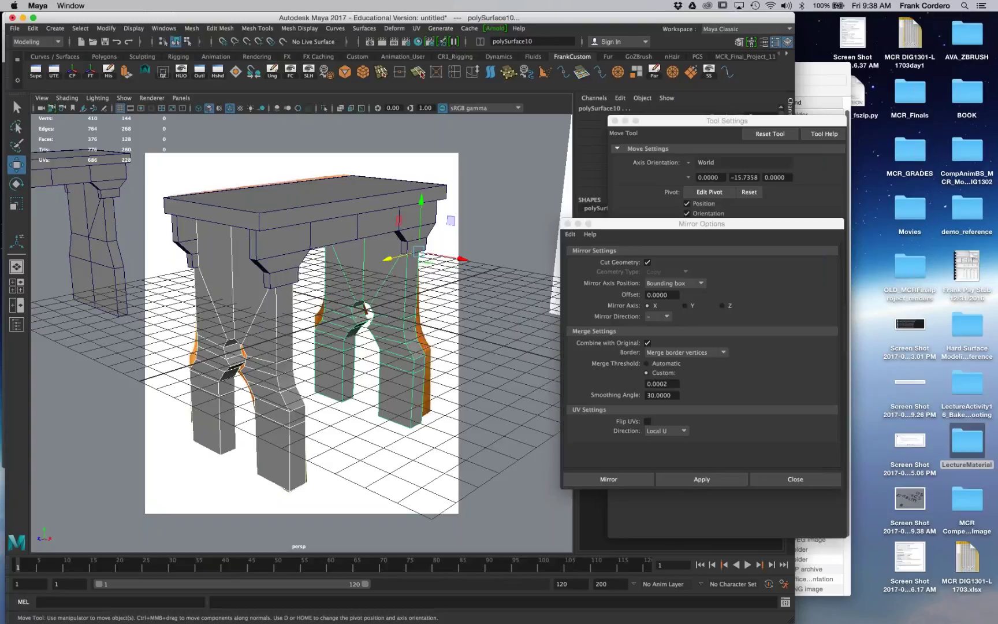
{"action": "left_click", "coordinate": [861, 514]}
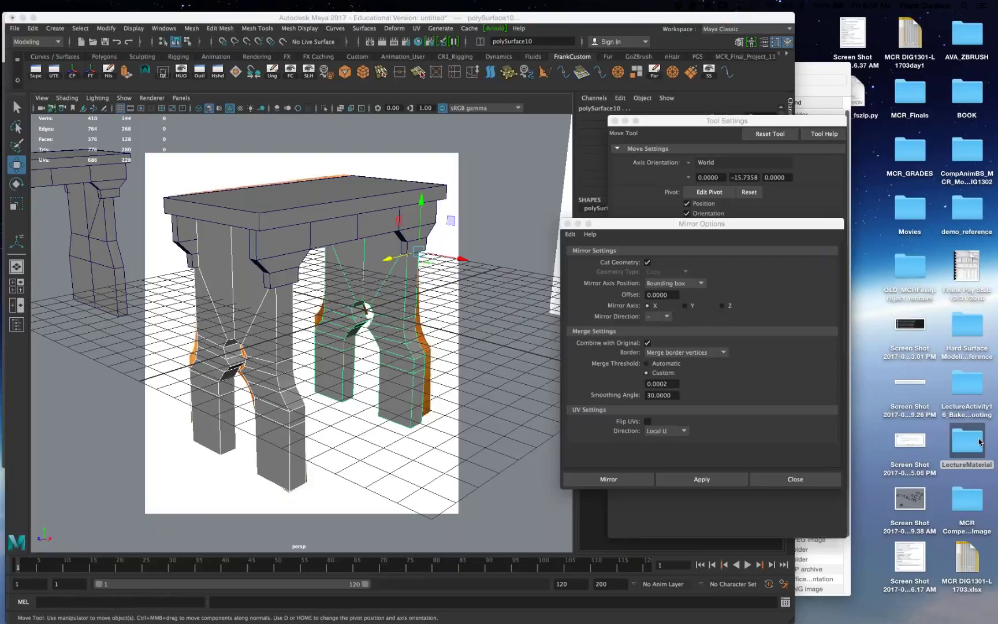
Step: Turn on X-ray shading and delete the faces on the far half of the front apron
{"action": "left_click", "coordinate": [297, 190]}
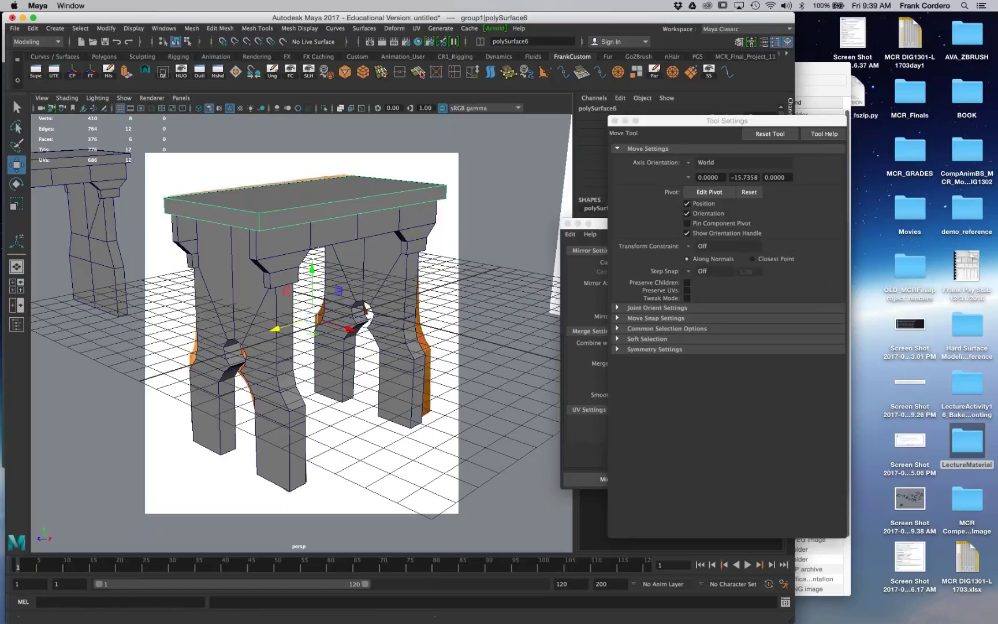
{"action": "left_click", "coordinate": [340, 108]}
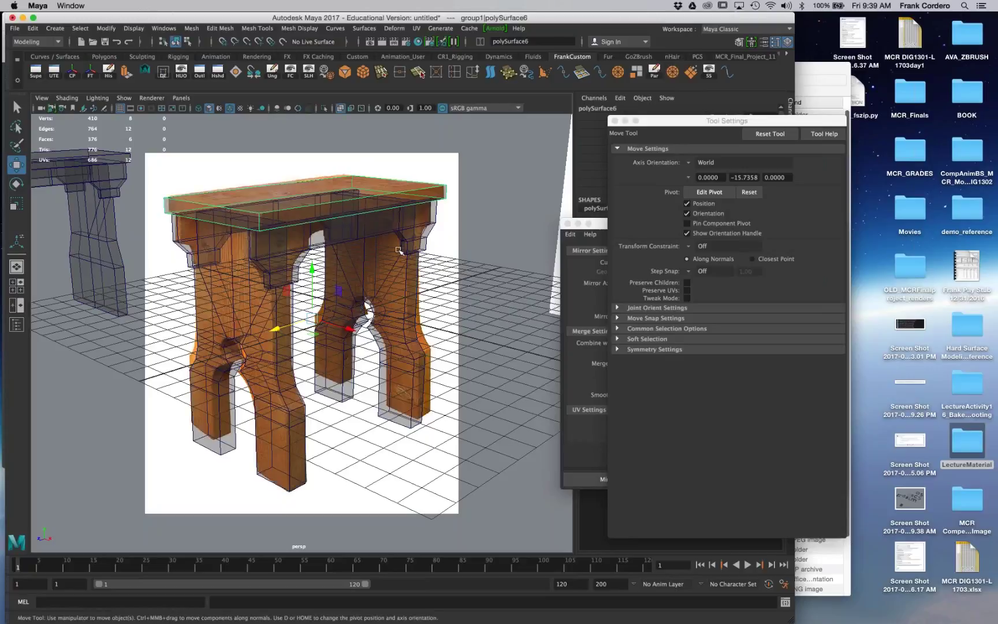
{"action": "left_click", "coordinate": [271, 267]}
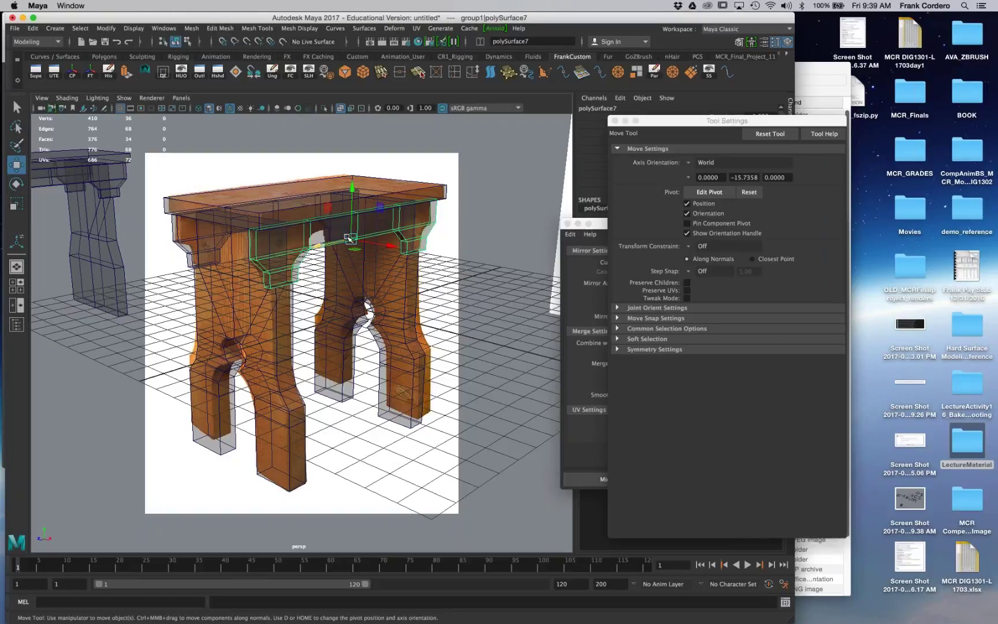
{"action": "right_click_drag", "start_coordinate": [329, 231], "coordinate": [329, 259]}
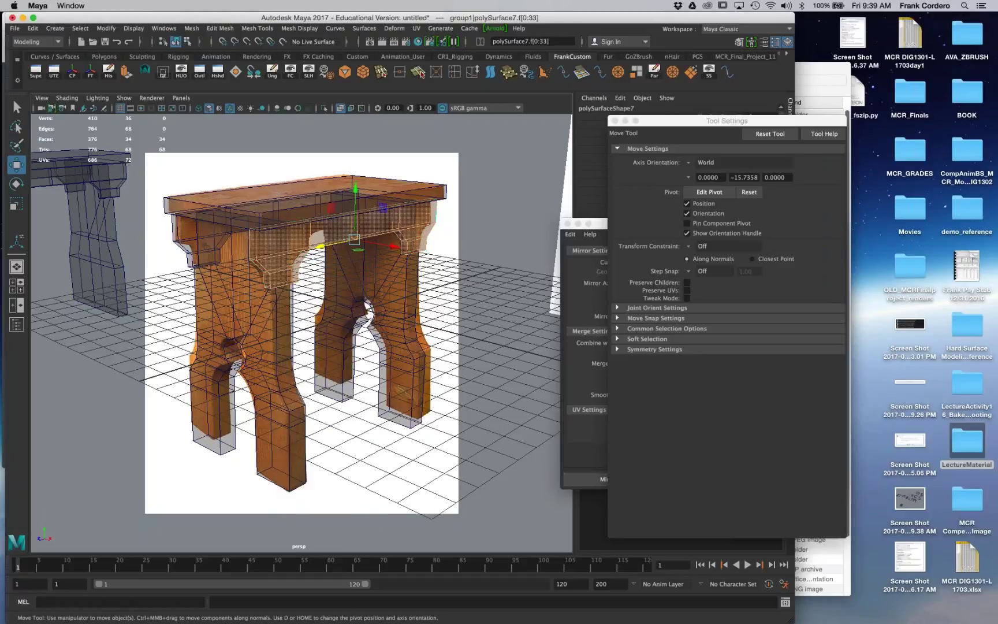
{"action": "left_click_drag", "start_coordinate": [417, 296], "coordinate": [367, 161]}
{"action": "key", "text": "Delete"}
Step: Adjust the vertices at the apron's cut end and mirror the half across the Z axis from its bounding box, merging border vertices
{"action": "right_click_drag", "start_coordinate": [347, 228], "coordinate": [315, 226]}
{"action": "left_click_drag", "start_coordinate": [369, 193], "coordinate": [320, 232]}
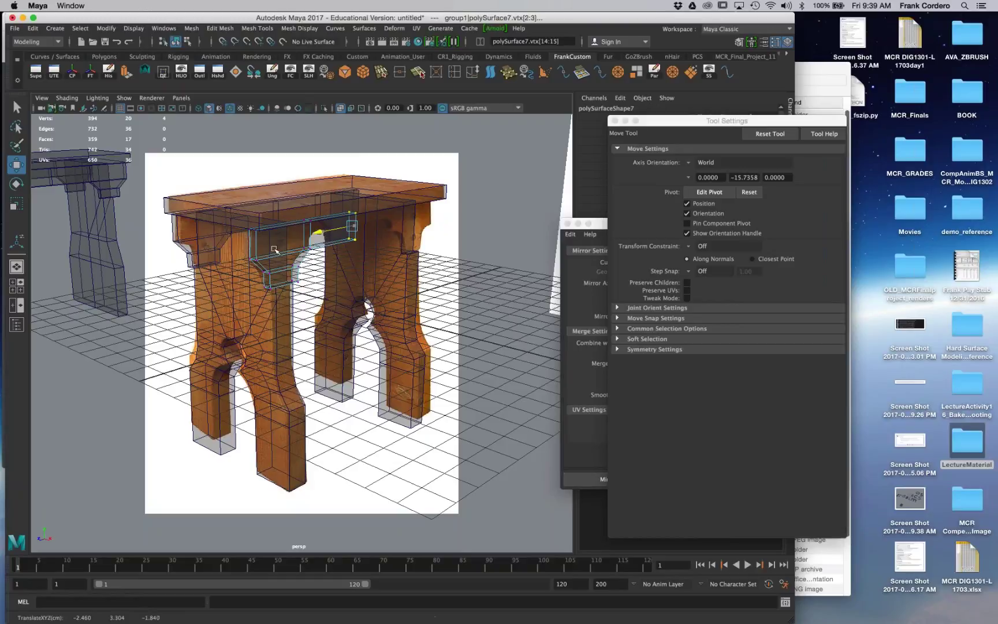
{"action": "right_click_drag", "start_coordinate": [274, 246], "coordinate": [342, 362]}
{"action": "left_click", "coordinate": [722, 305]}
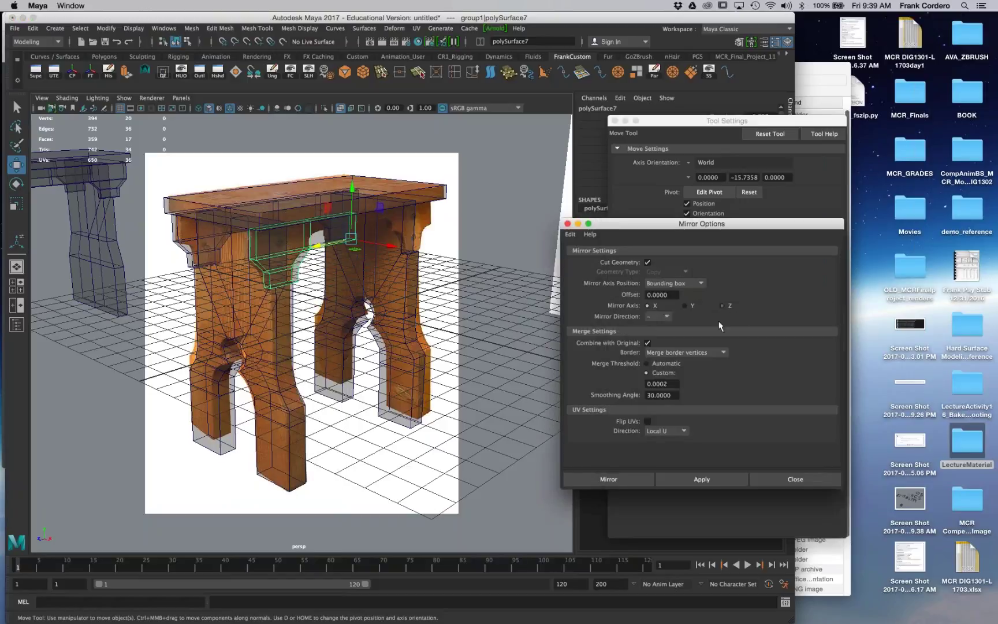
{"action": "left_click", "coordinate": [700, 479]}
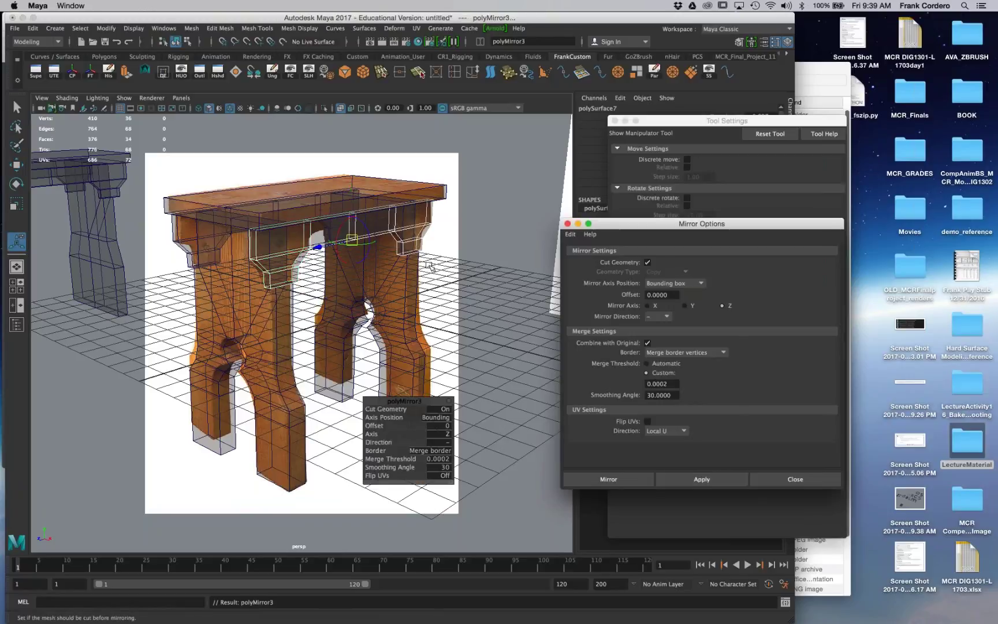
Step: Replace the apron on the opposite side with a duplicate of the mirrored front apron moved across the stool
{"action": "left_click", "coordinate": [404, 287]}
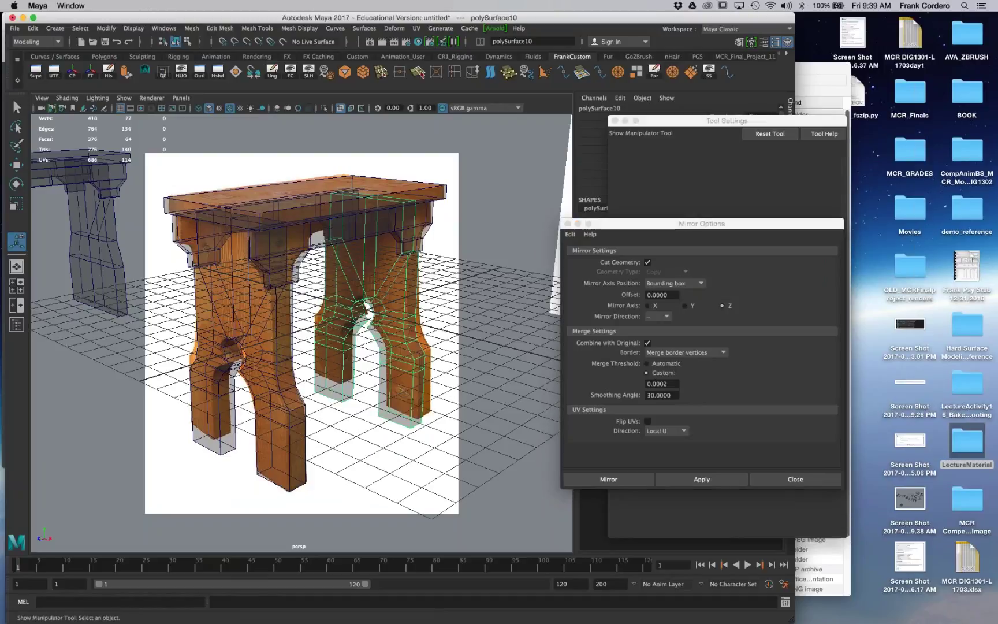
{"action": "left_click", "coordinate": [415, 225]}
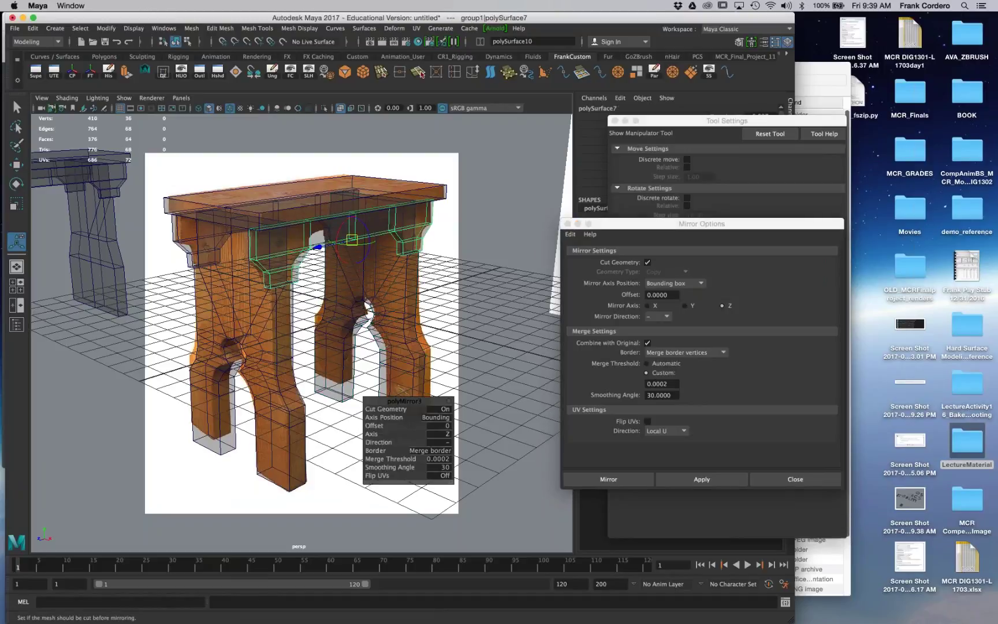
{"action": "left_click", "coordinate": [176, 235]}
{"action": "left_click", "coordinate": [310, 233]}
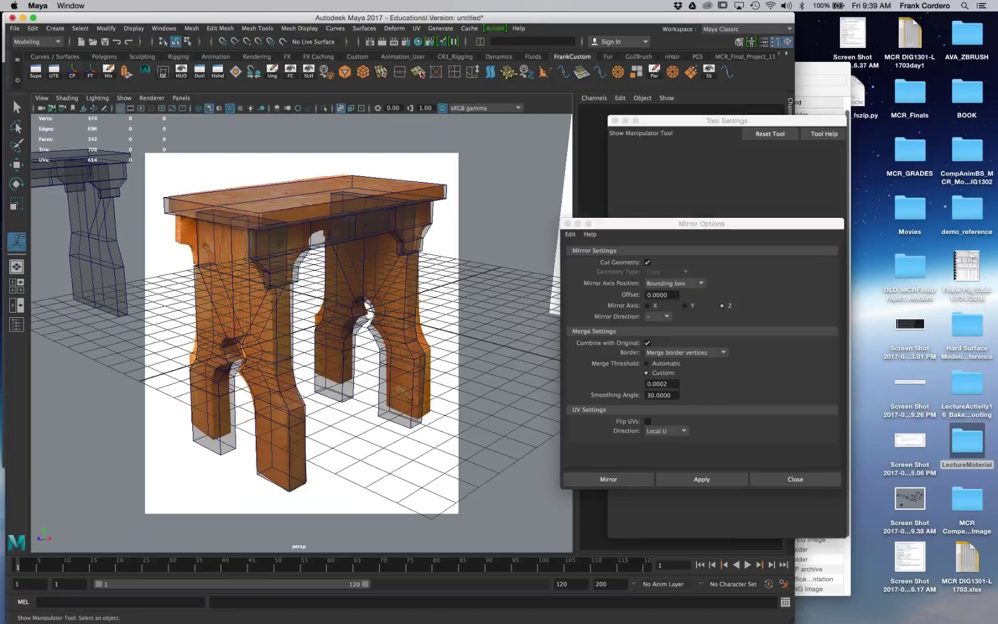
{"action": "key", "text": "super+d"}
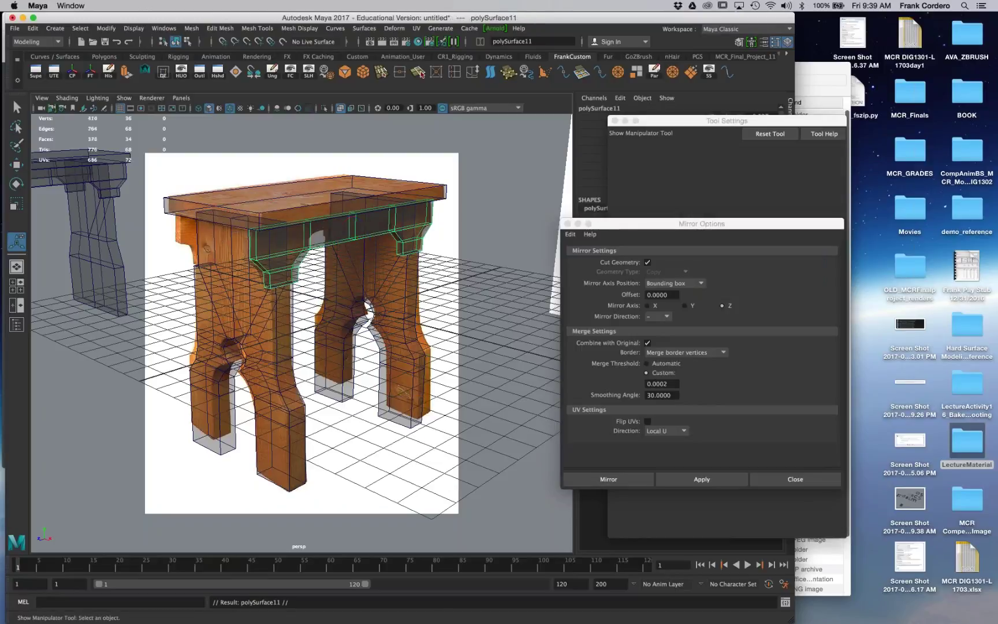
{"action": "key", "text": "w"}
{"action": "left_click_drag", "start_coordinate": [372, 245], "coordinate": [314, 234]}
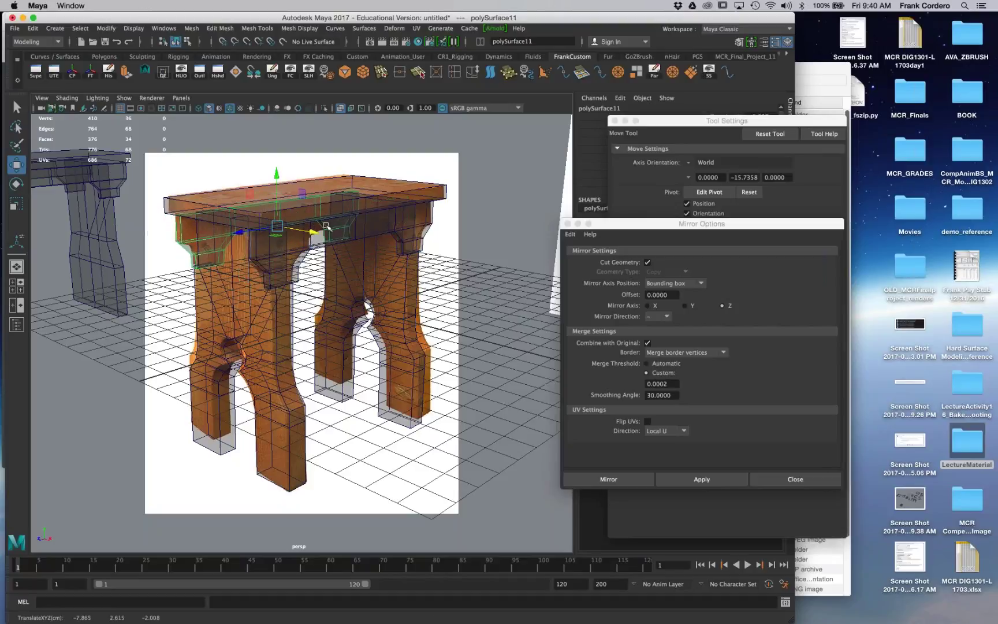
Step: Nudge the duplicated apron into place against the leg panels, working through the persp1 camera
{"action": "key", "text": "space"}
{"action": "key", "text": "space"}
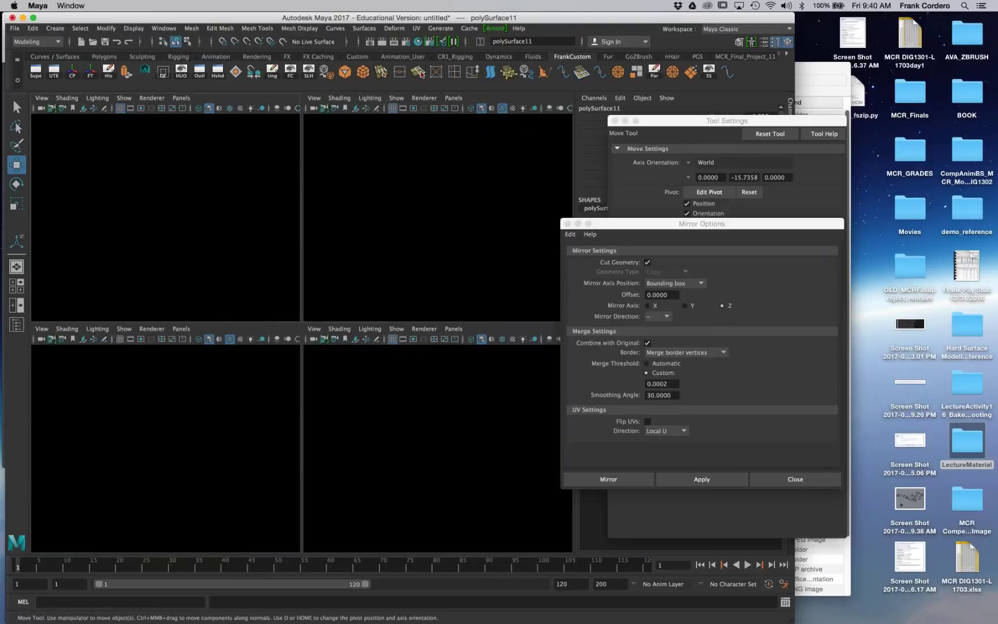
{"action": "left_click", "coordinate": [181, 97]}
{"action": "mouse_move", "coordinate": [231, 108]}
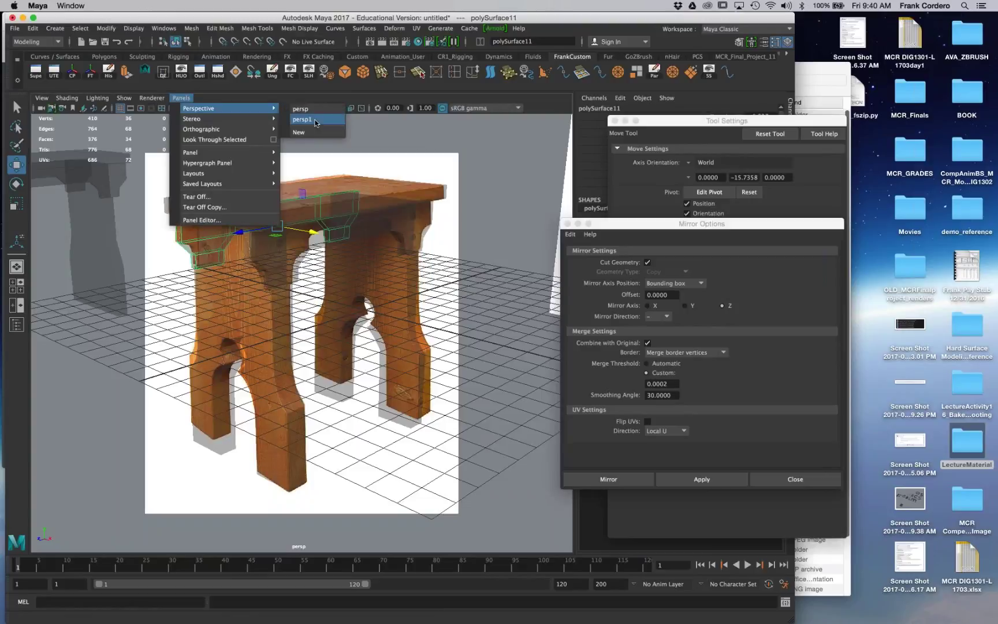
{"action": "left_click", "coordinate": [302, 120]}
{"action": "mouse_move", "coordinate": [300, 341]}
{"action": "left_mouse_down", "text": "alt"}
{"action": "mouse_move", "coordinate": [364, 361]}
{"action": "mouse_move", "coordinate": [318, 335]}
{"action": "left_mouse_up", "text": "alt"}
{"action": "left_click", "coordinate": [341, 108]}
{"action": "right_click_drag", "start_coordinate": [346, 347], "coordinate": [405, 353], "text": "alt"}
{"action": "middle_click_drag", "start_coordinate": [404, 318], "coordinate": [370, 385], "text": "alt"}
{"action": "left_click_drag", "start_coordinate": [346, 370], "coordinate": [427, 366], "text": "alt"}
{"action": "right_click_drag", "start_coordinate": [427, 366], "coordinate": [419, 367], "text": "alt"}
{"action": "left_click_drag", "start_coordinate": [405, 347], "coordinate": [424, 370], "text": "alt"}
{"action": "mouse_move", "coordinate": [353, 245]}
{"action": "left_mouse_down"}
{"action": "mouse_move", "coordinate": [330, 248]}
{"action": "mouse_move", "coordinate": [346, 247]}
{"action": "left_mouse_up"}
Step: Examine the assembled stool and the reference photo planes through the persp1 camera, and return to the persp camera view
{"action": "mouse_move", "coordinate": [416, 296]}
{"action": "left_mouse_down", "text": "alt"}
{"action": "mouse_move", "coordinate": [350, 283]}
{"action": "mouse_move", "coordinate": [337, 299]}
{"action": "mouse_move", "coordinate": [341, 329]}
{"action": "mouse_move", "coordinate": [356, 330]}
{"action": "left_mouse_up", "text": "alt"}
{"action": "left_click", "coordinate": [230, 108]}
{"action": "scroll", "coordinate": [197, 248], "scroll_direction": "down", "scroll_amount": 5}
{"action": "mouse_move", "coordinate": [182, 266]}
{"action": "left_mouse_down", "text": "alt"}
{"action": "mouse_move", "coordinate": [358, 273]}
{"action": "mouse_move", "coordinate": [286, 279]}
{"action": "mouse_move", "coordinate": [411, 268]}
{"action": "mouse_move", "coordinate": [347, 268]}
{"action": "left_mouse_up", "text": "alt"}
{"action": "left_click", "coordinate": [286, 305]}
{"action": "left_click_drag", "start_coordinate": [285, 305], "coordinate": [231, 307], "text": "alt"}
{"action": "right_click_drag", "start_coordinate": [231, 306], "coordinate": [277, 306], "text": "alt"}
{"action": "middle_click_drag", "start_coordinate": [478, 190], "coordinate": [426, 226], "text": "alt"}
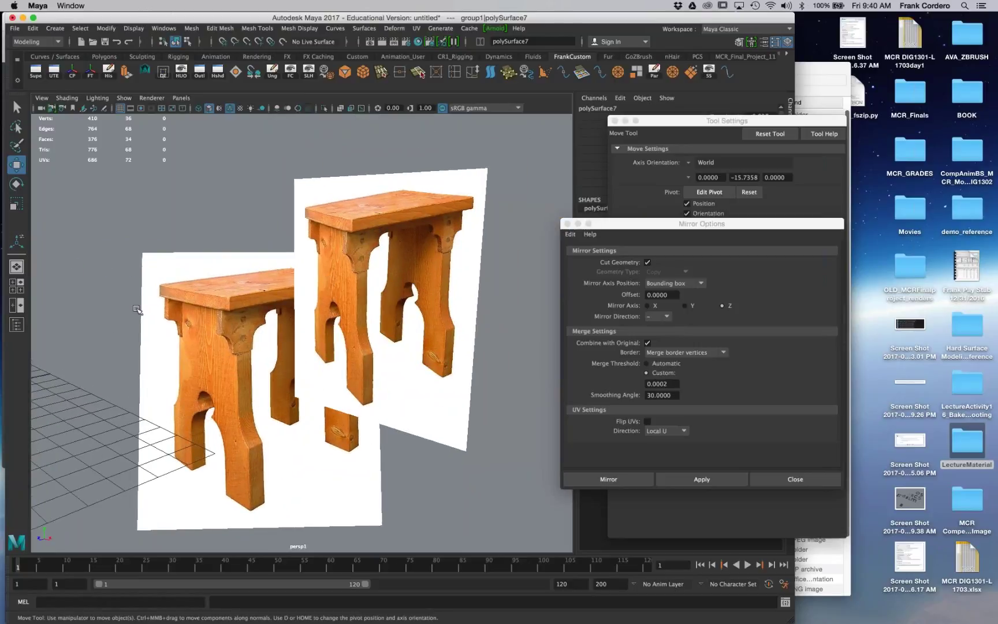
{"action": "key", "text": "space"}
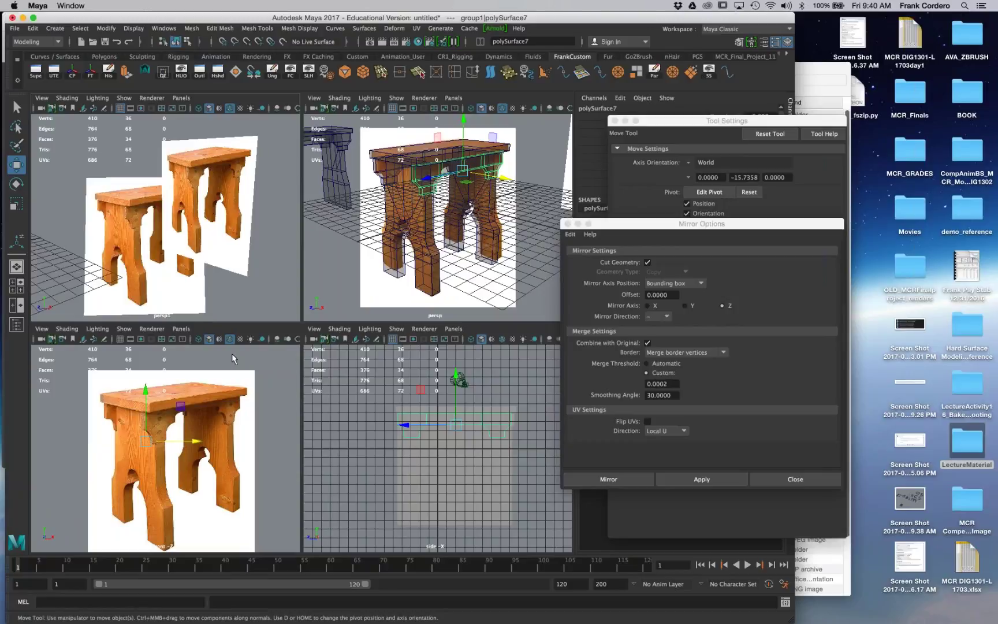
{"action": "key", "text": "space"}
{"action": "key", "text": "space"}
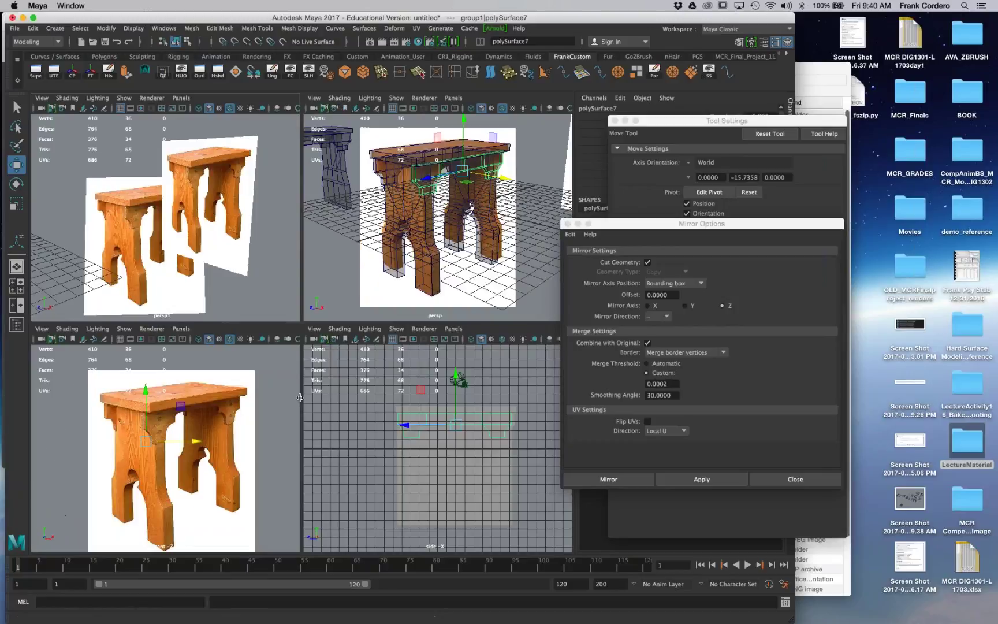
{"action": "key", "text": "space"}
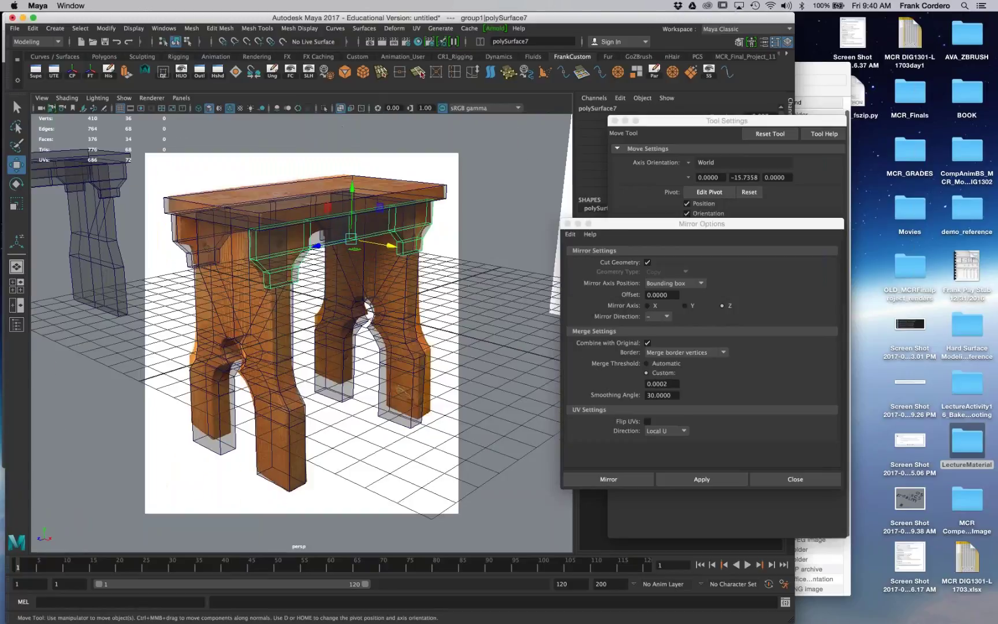
Step: Delete the faces on the far half of the front apron, keeping the half with the near bracket
{"action": "right_click_drag", "start_coordinate": [389, 209], "coordinate": [388, 234]}
{"action": "left_click_drag", "start_coordinate": [433, 277], "coordinate": [381, 194]}
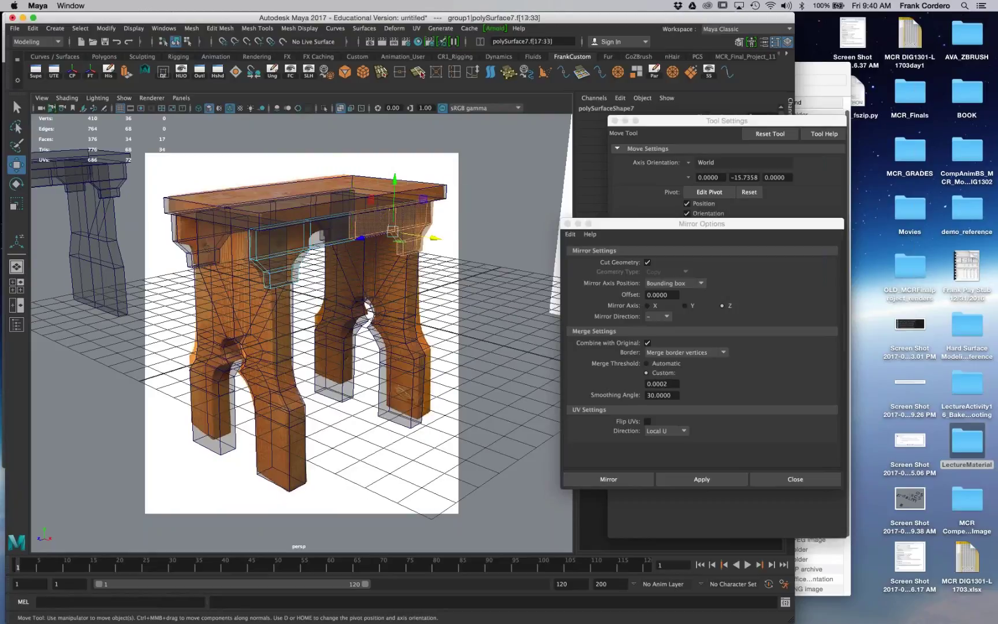
{"action": "key", "text": "Delete"}
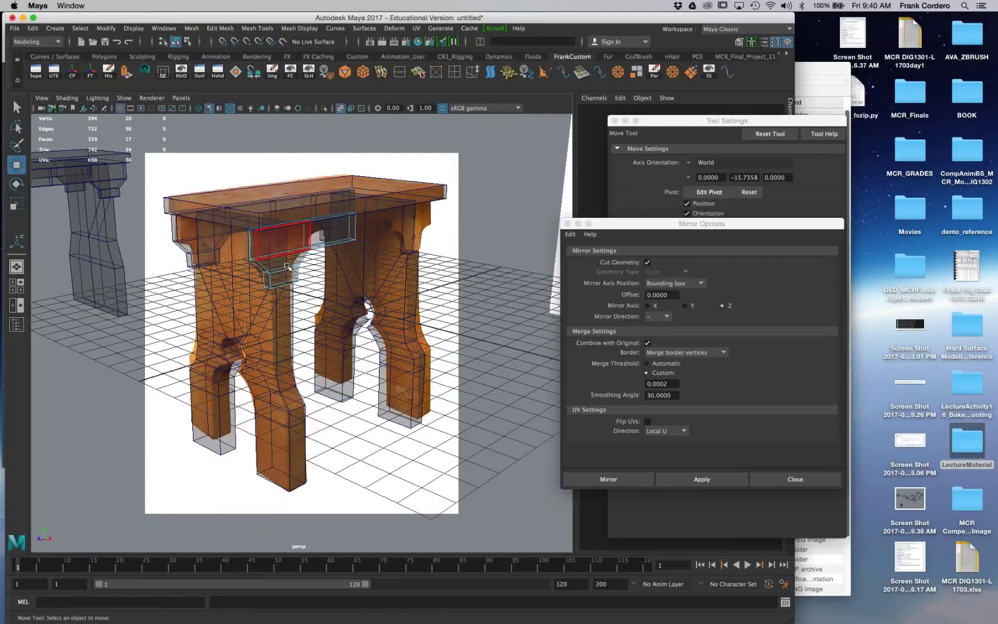
Step: Insert an edge loop across the front apron's near bracket, scale it slightly along its length, and return to object mode
{"action": "right_click_drag", "start_coordinate": [286, 273], "coordinate": [267, 255], "text": "shift"}
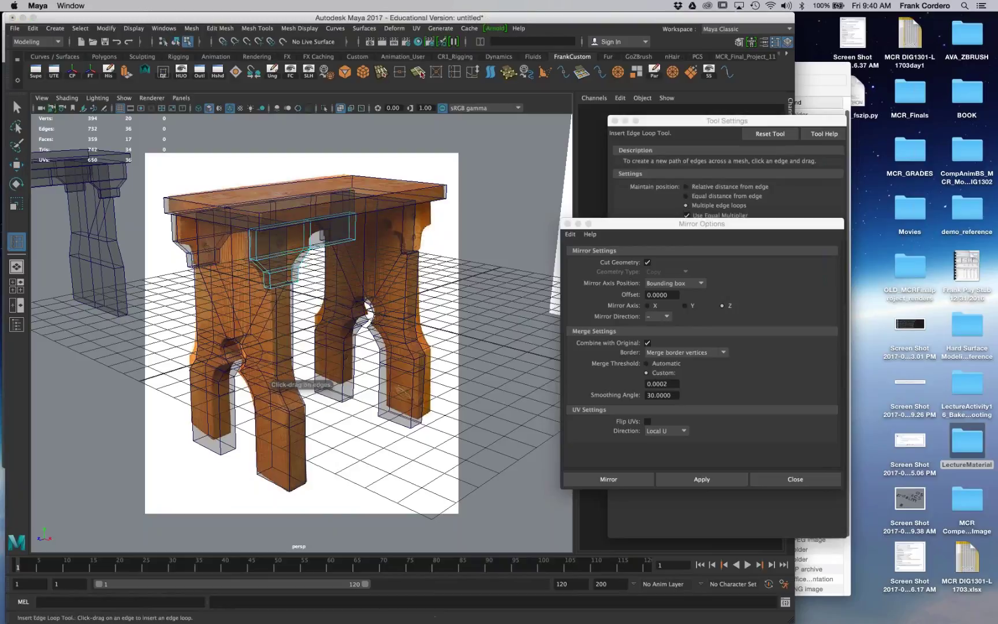
{"action": "left_click", "coordinate": [306, 258]}
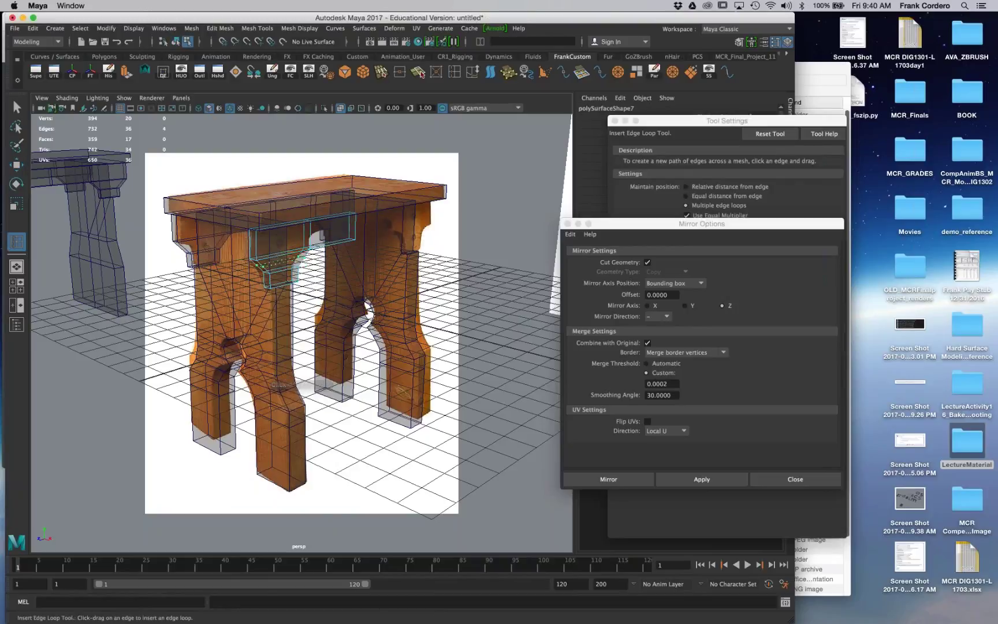
{"action": "key", "text": "r"}
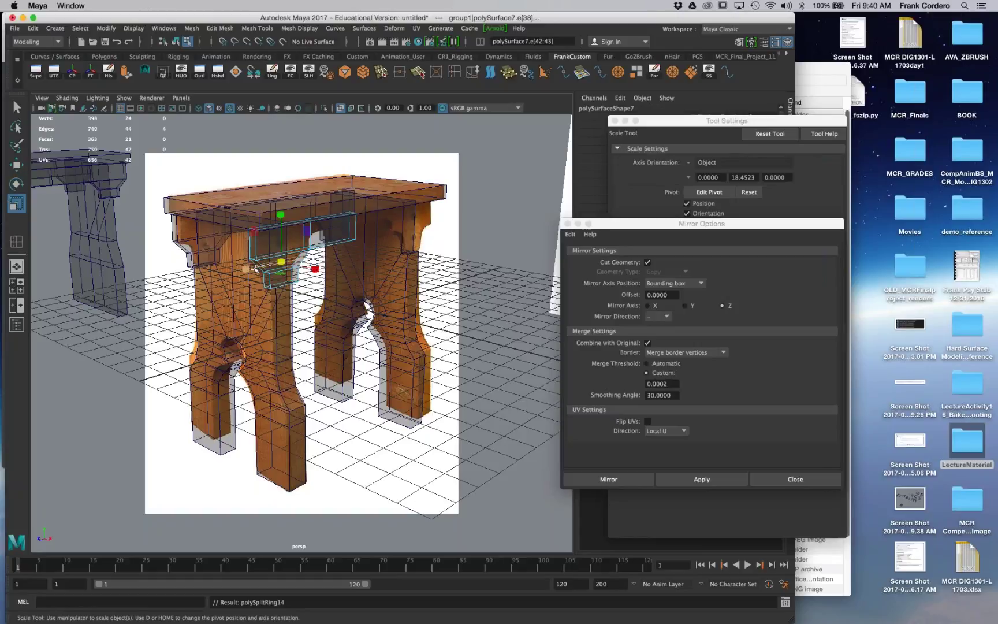
{"action": "left_click_drag", "start_coordinate": [249, 269], "coordinate": [255, 271]}
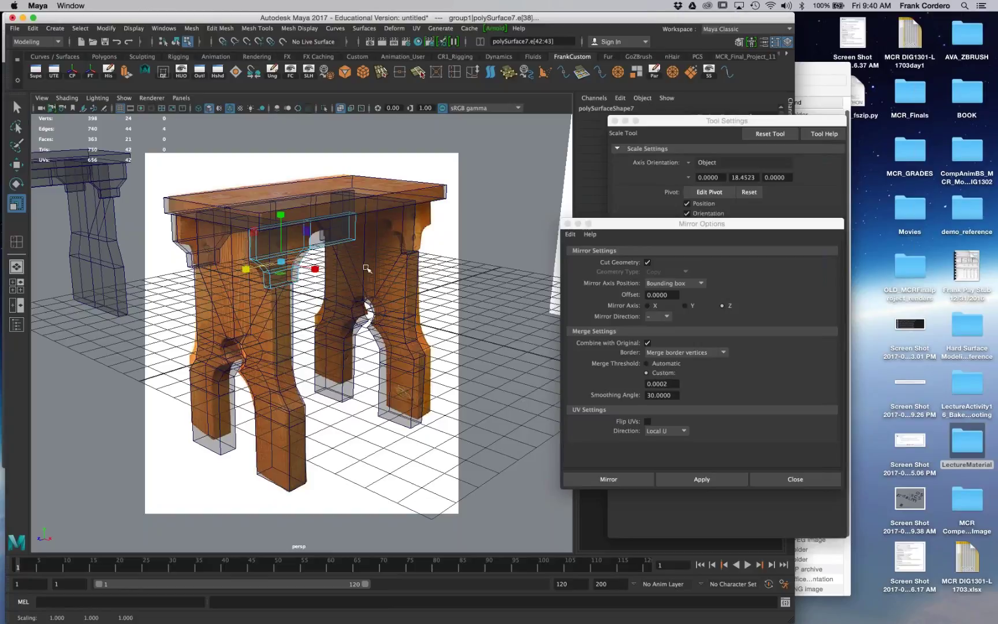
{"action": "right_click_drag", "start_coordinate": [261, 240], "coordinate": [339, 235]}
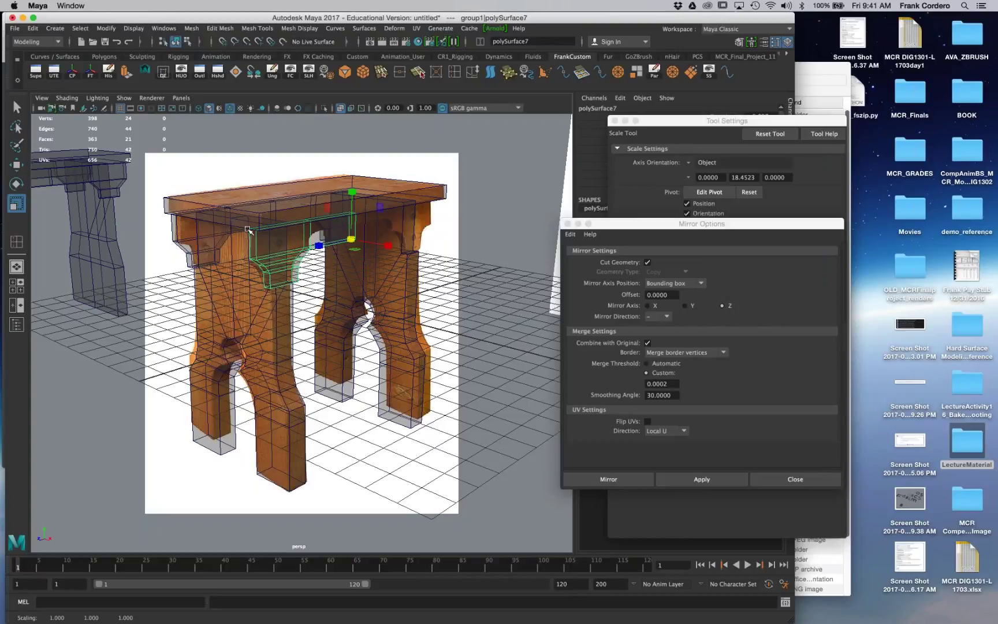
{"action": "key", "text": "space"}
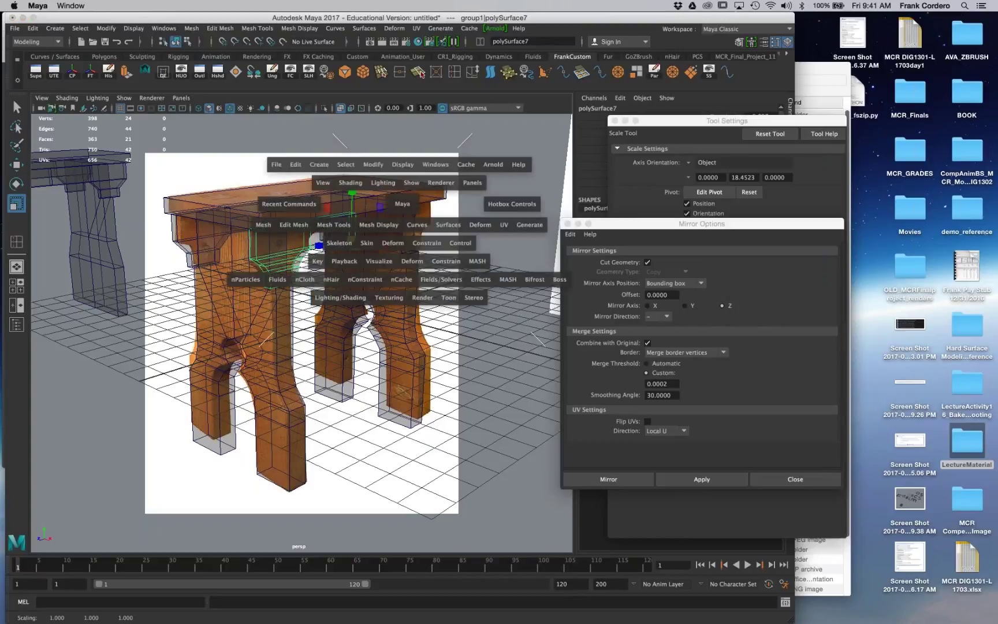
Step: Turn off X-ray shading, isolate the front apron in the persp view and switch it to face selection
{"action": "left_click", "coordinate": [490, 203]}
{"action": "left_click", "coordinate": [292, 256]}
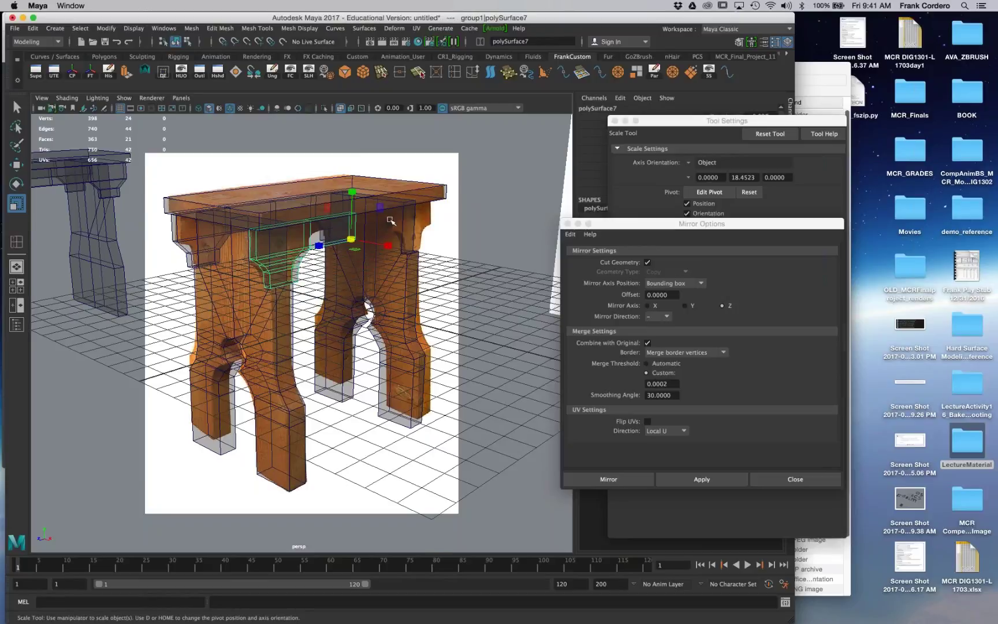
{"action": "key", "text": "space"}
{"action": "key", "text": "space"}
{"action": "key", "text": "5"}
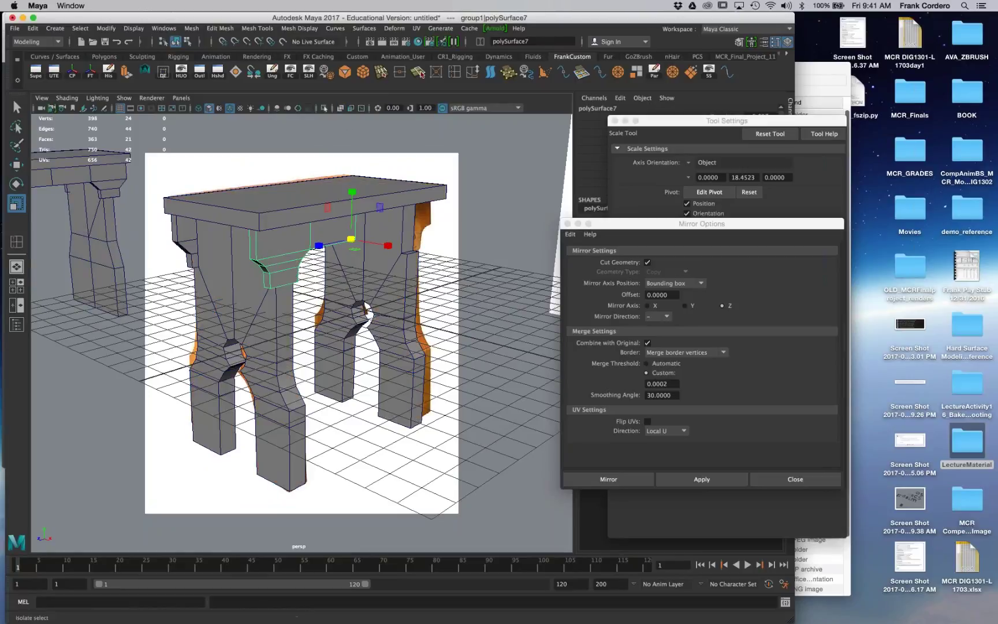
{"action": "left_click", "coordinate": [324, 108]}
{"action": "right_click_drag", "start_coordinate": [252, 252], "coordinate": [252, 270]}
Step: Select the near end, bracket side and top faces of the isolated front apron
{"action": "left_click", "coordinate": [262, 271]}
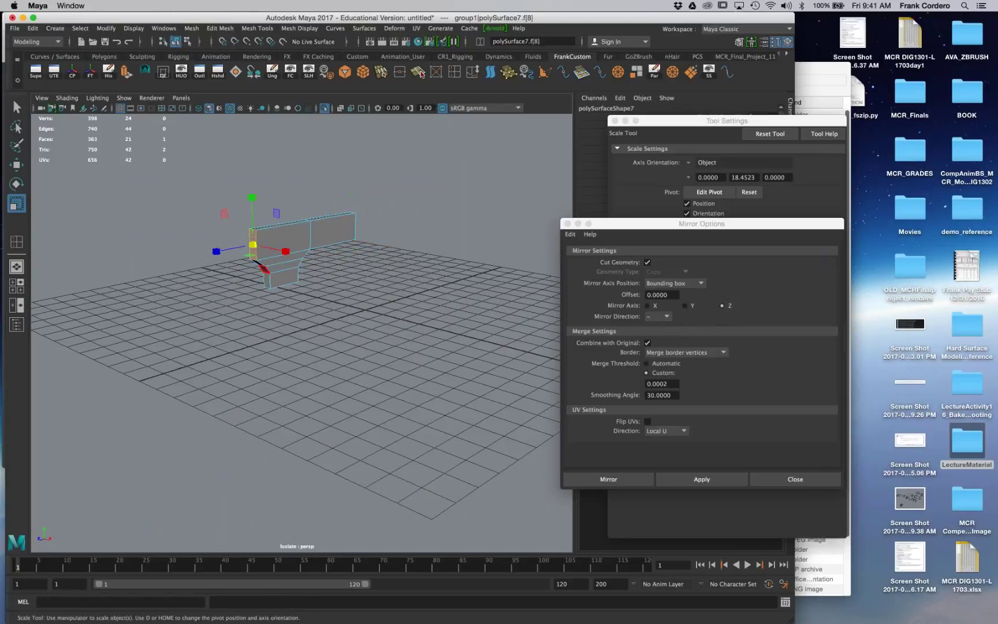
{"action": "double_click", "coordinate": [265, 278], "text": "shift"}
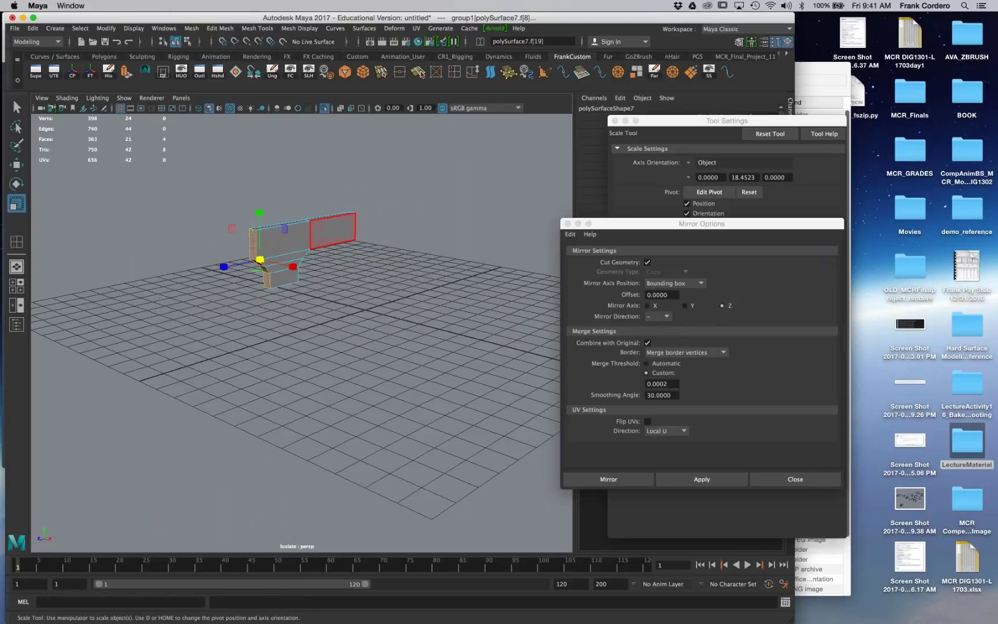
{"action": "double_click", "coordinate": [334, 216], "text": "shift"}
{"action": "left_click", "coordinate": [297, 221], "text": "shift"}
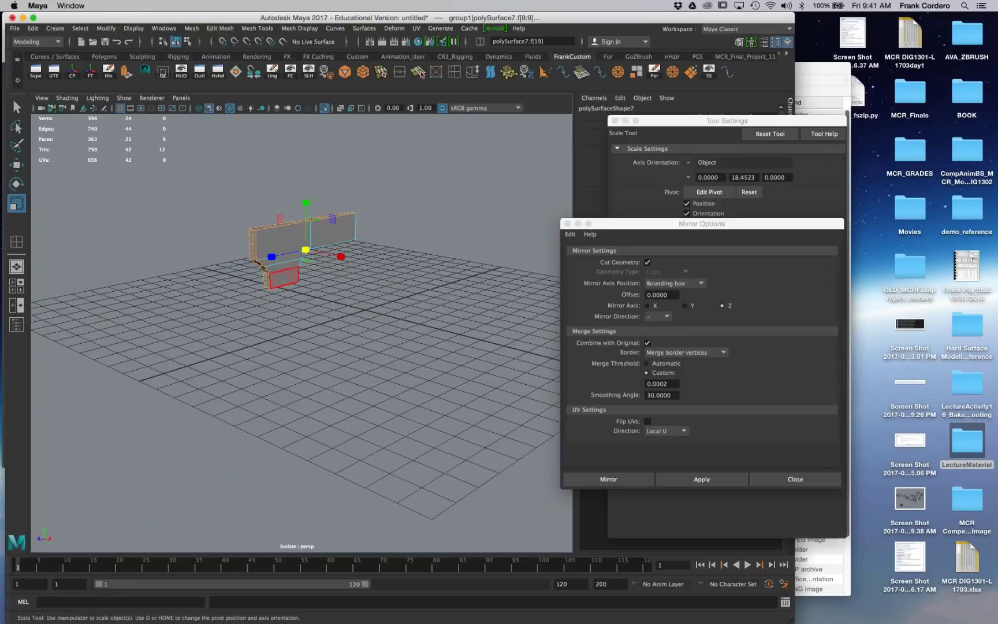
Step: Switch to the front view and turn on the display of polygons there
{"action": "key", "text": "space"}
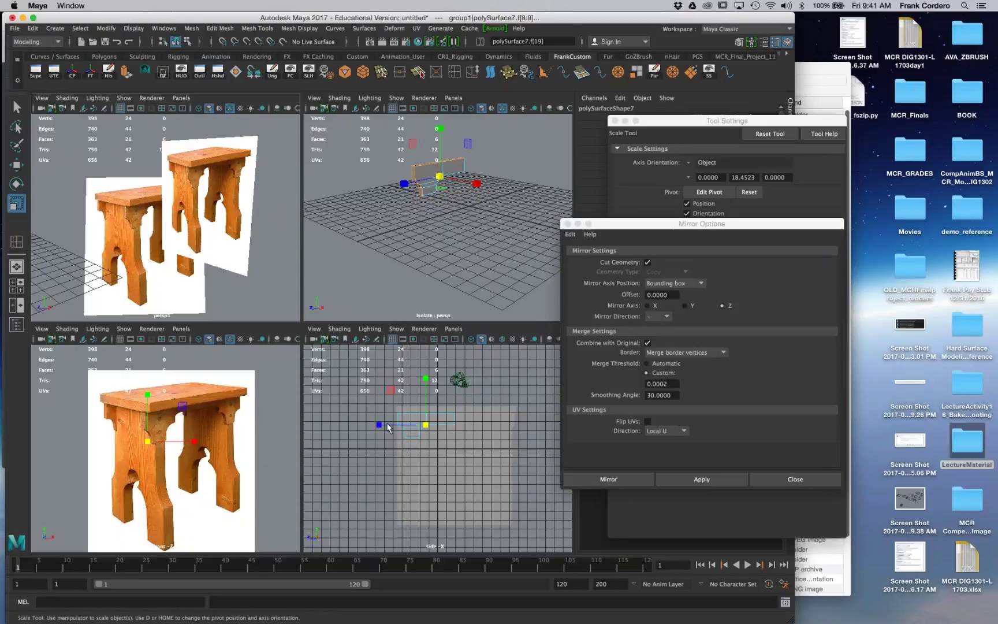
{"action": "key", "text": "space"}
{"action": "key", "text": "f"}
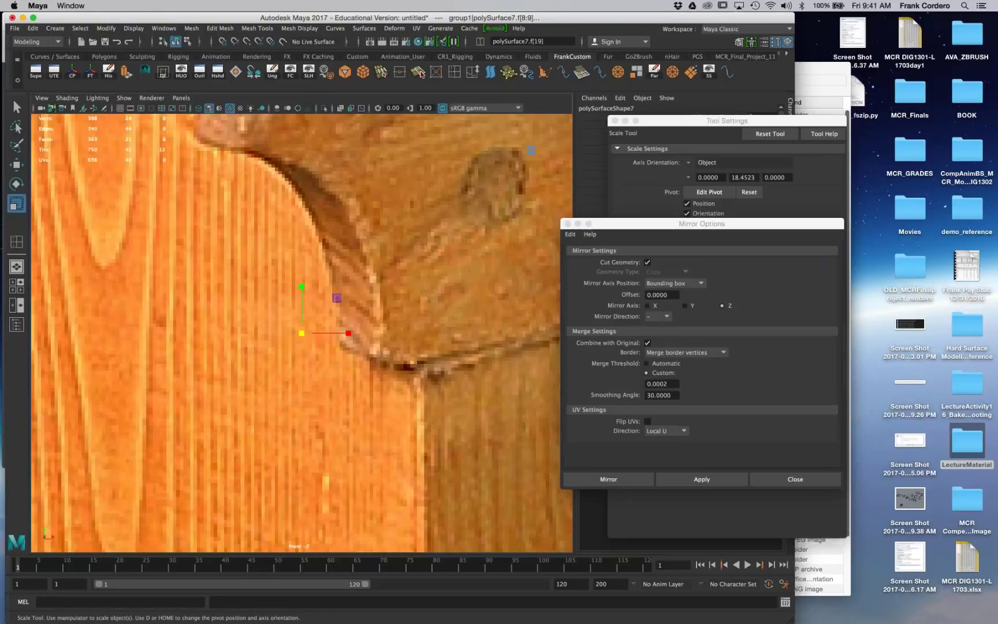
{"action": "key", "text": "a"}
{"action": "left_click", "coordinate": [124, 98]}
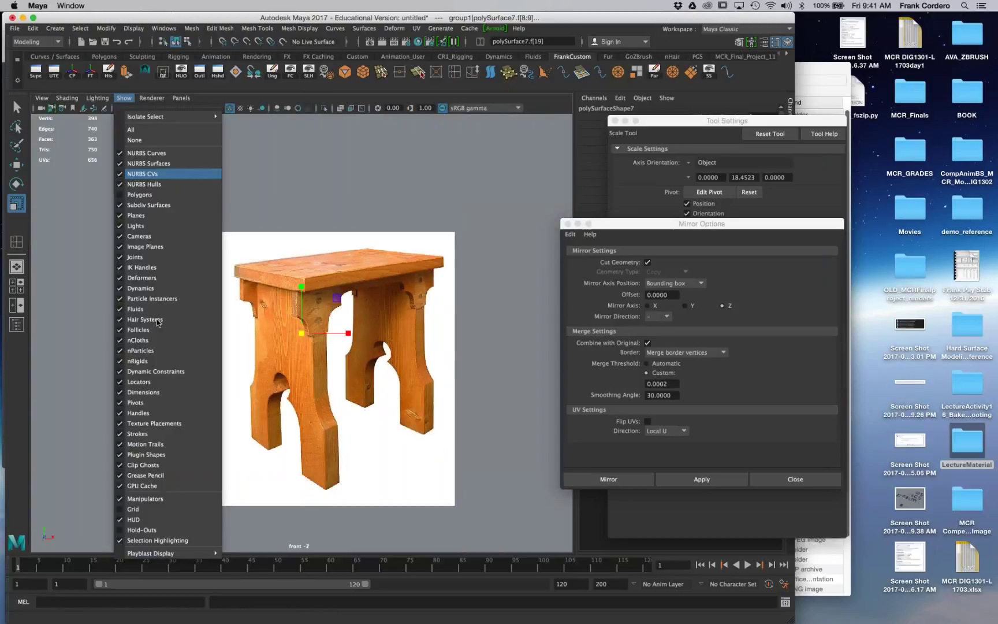
{"action": "left_click", "coordinate": [151, 195]}
{"action": "right_click_drag", "start_coordinate": [501, 417], "coordinate": [537, 431], "text": "alt"}
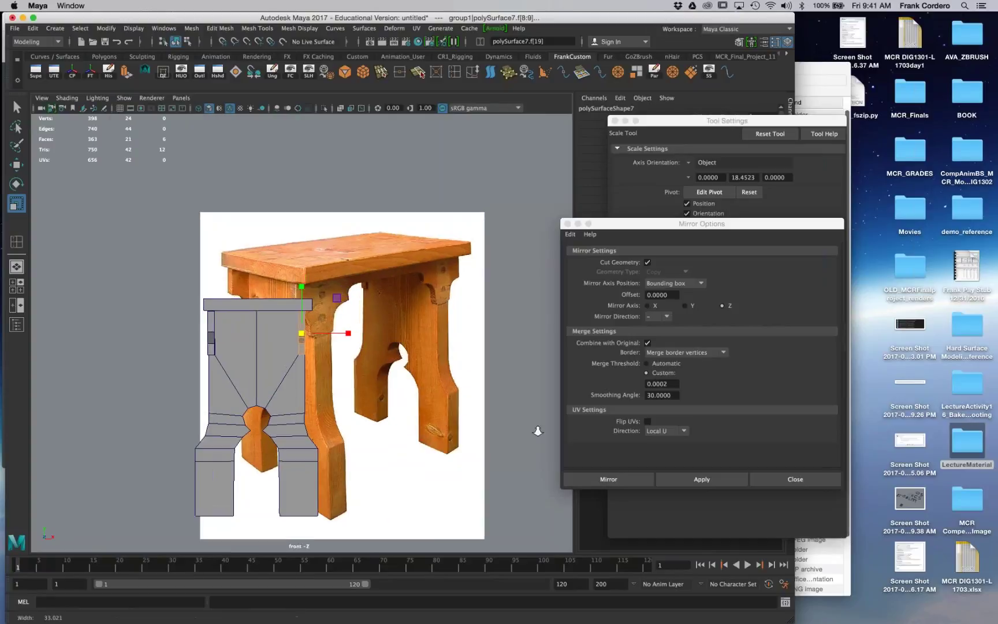
Step: Delete the front apron's inner and thickness faces in the front view, keeping only its flat outer face layer
{"action": "key", "text": "f"}
{"action": "left_click_drag", "start_coordinate": [269, 212], "coordinate": [298, 462]}
{"action": "key", "text": "Delete"}
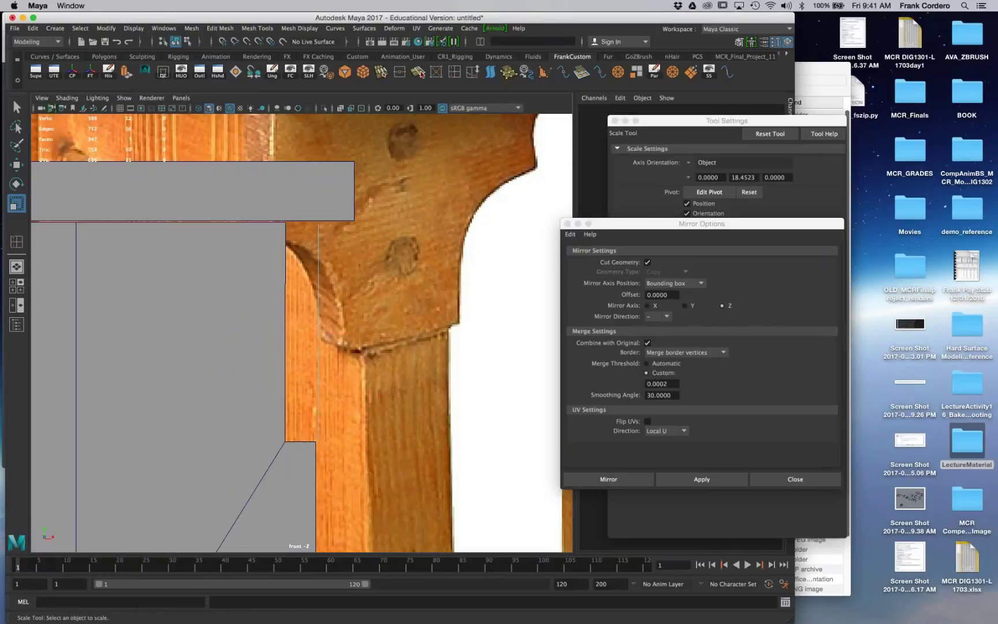
Step: Return the apron to object mode in the persp view, end its isolation and turn X-ray shading back on
{"action": "key", "text": "space"}
{"action": "key", "text": "space"}
{"action": "right_click_drag", "start_coordinate": [334, 225], "coordinate": [379, 221]}
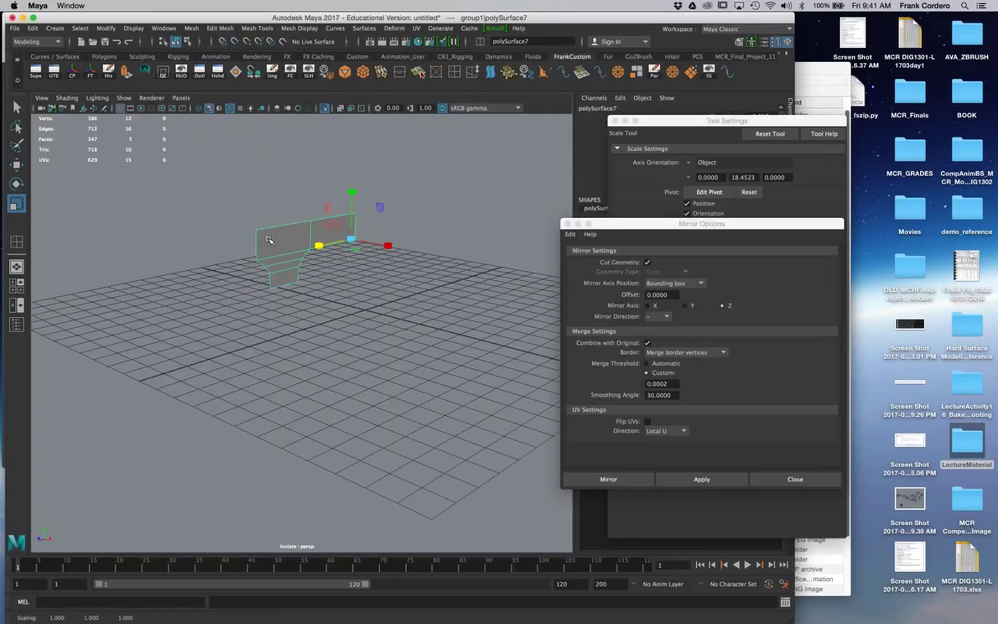
{"action": "right_click_drag", "start_coordinate": [269, 240], "coordinate": [338, 122]}
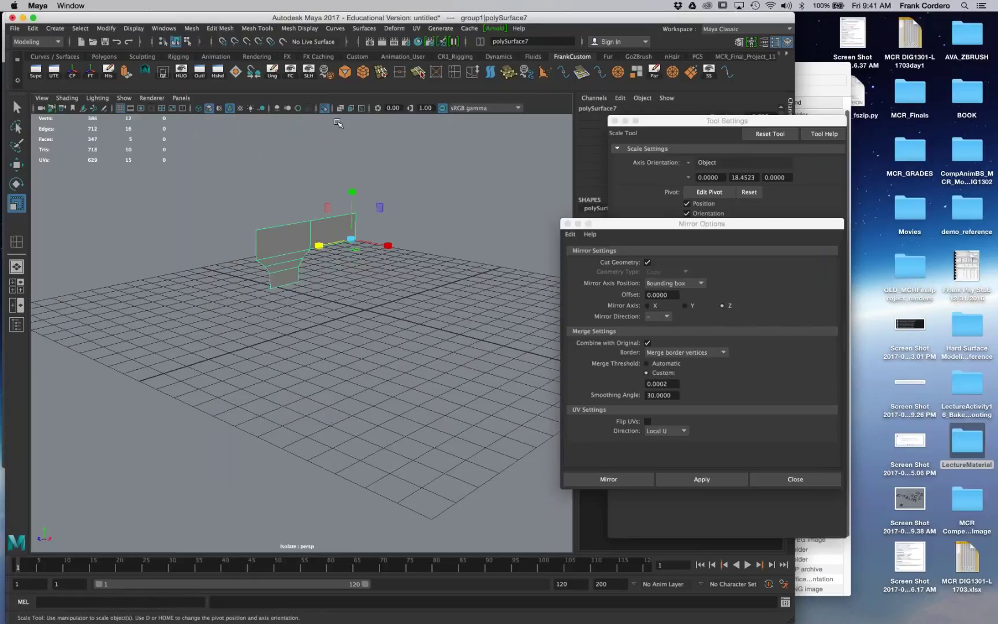
{"action": "key", "text": "ctrl+1"}
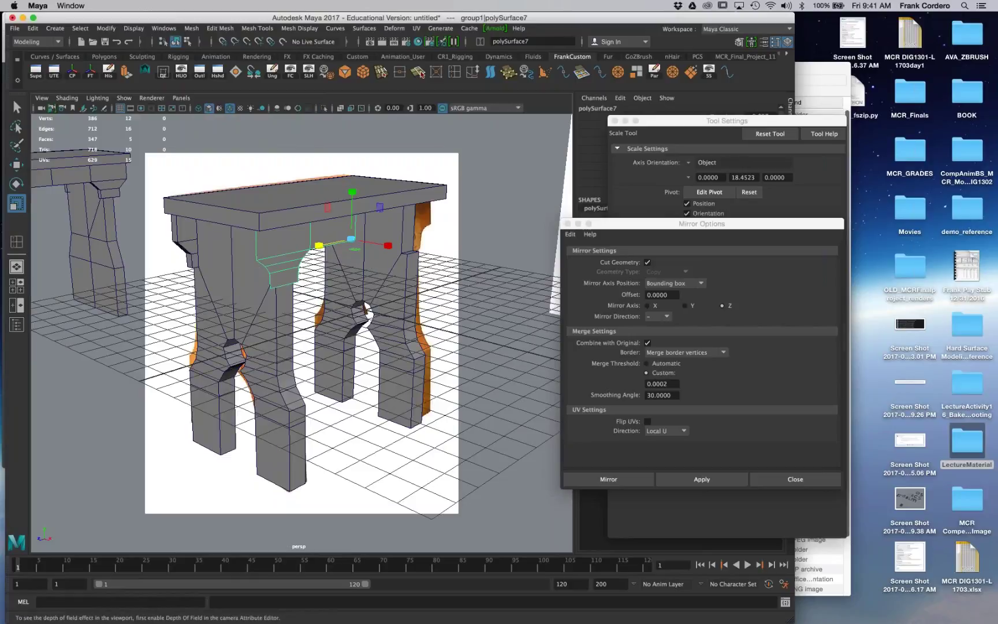
{"action": "key", "text": "alt+x"}
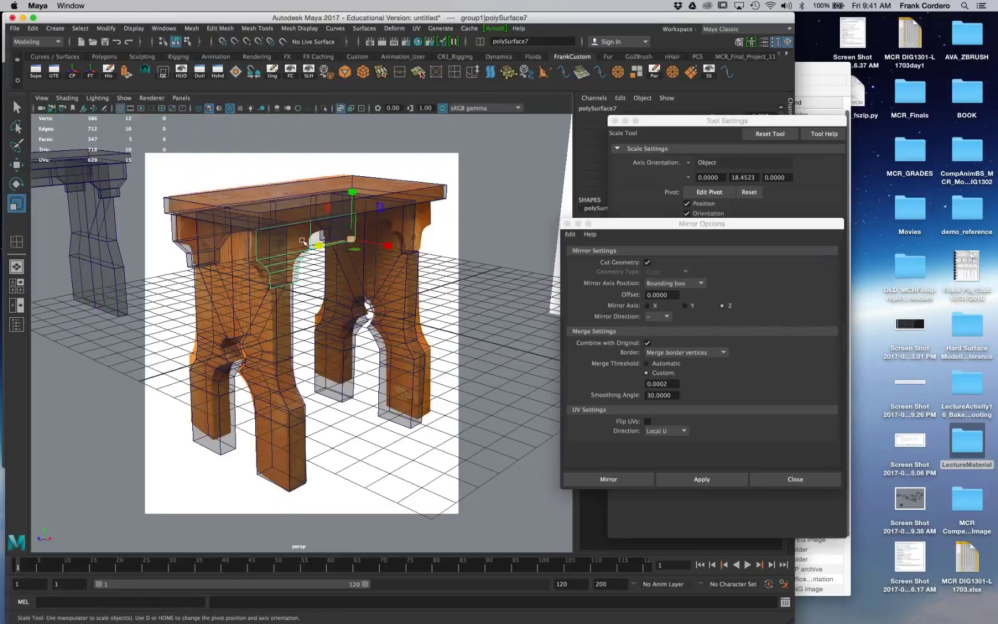
Step: Insert one edge loop lengthwise through the front apron's upper band using the Multiple edge loops setting
{"action": "right_click_drag", "start_coordinate": [257, 233], "coordinate": [228, 253], "text": "shift"}
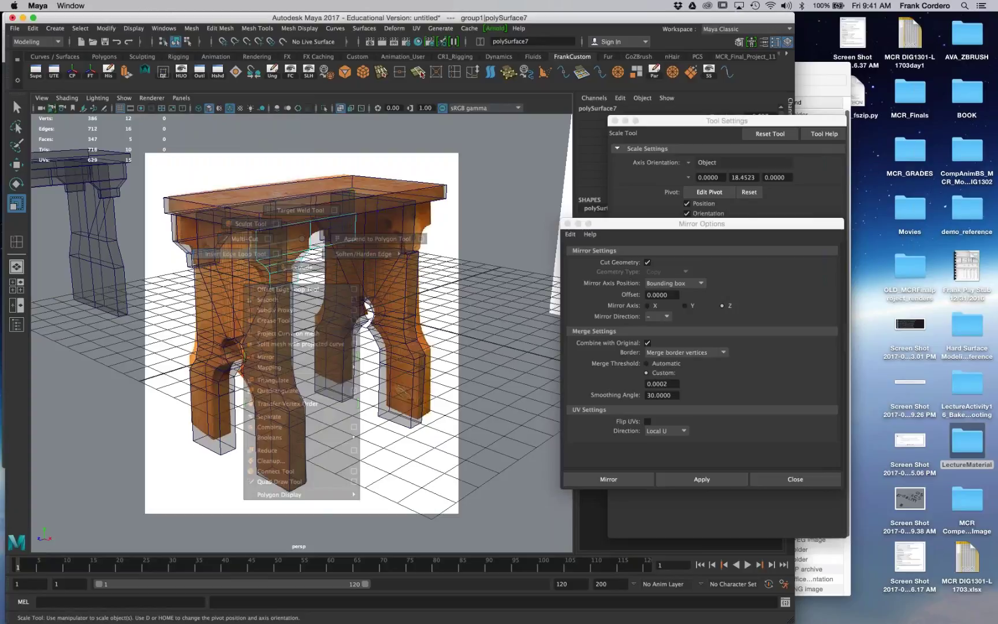
{"action": "left_click", "coordinate": [355, 226]}
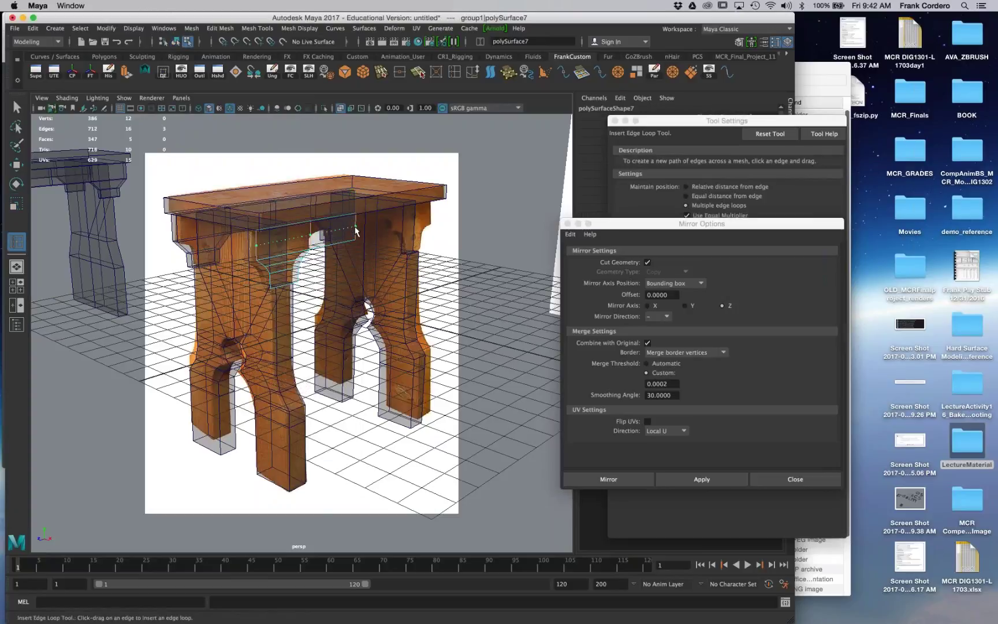
{"action": "left_click_drag", "start_coordinate": [354, 227], "coordinate": [356, 229]}
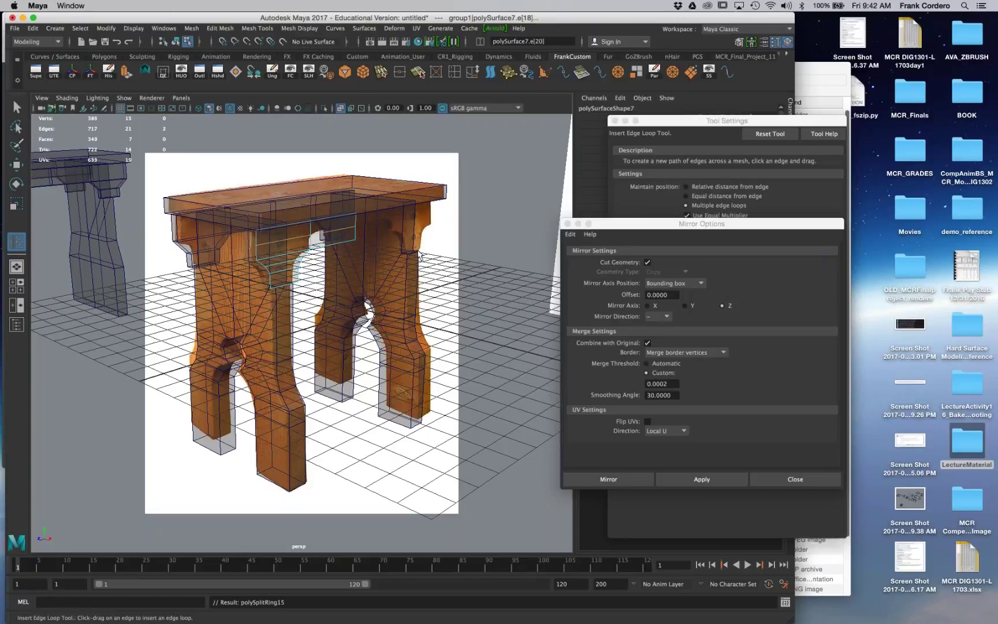
Step: Replace the last edge loop with one inserted lengthwise through the apron's upper band at relative distance from edge
{"action": "left_click_drag", "start_coordinate": [712, 120], "coordinate": [682, 215]}
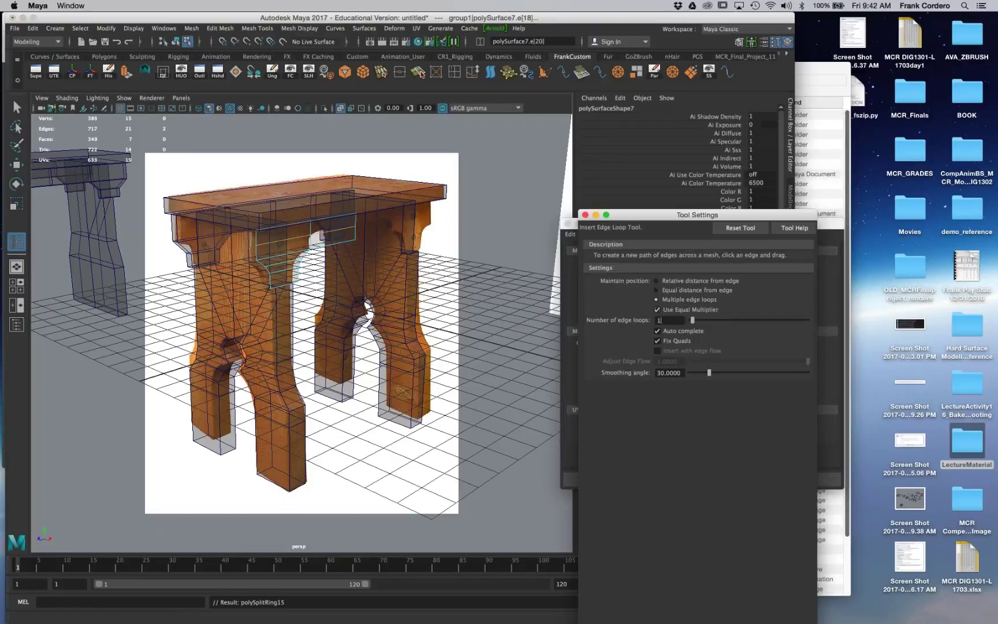
{"action": "left_click", "coordinate": [674, 283]}
{"action": "key", "text": "z"}
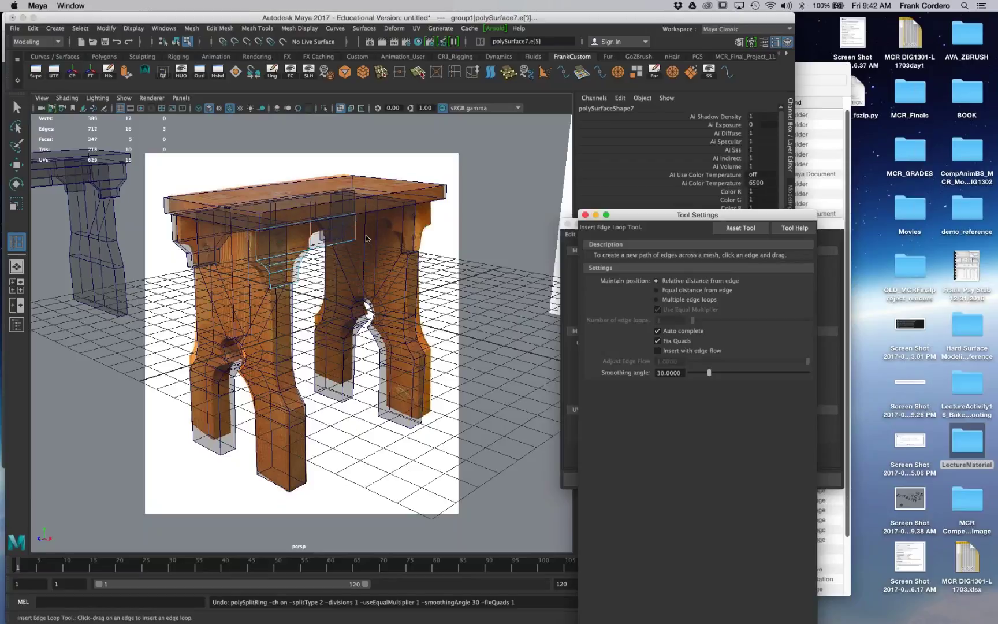
{"action": "left_click_drag", "start_coordinate": [366, 239], "coordinate": [358, 224]}
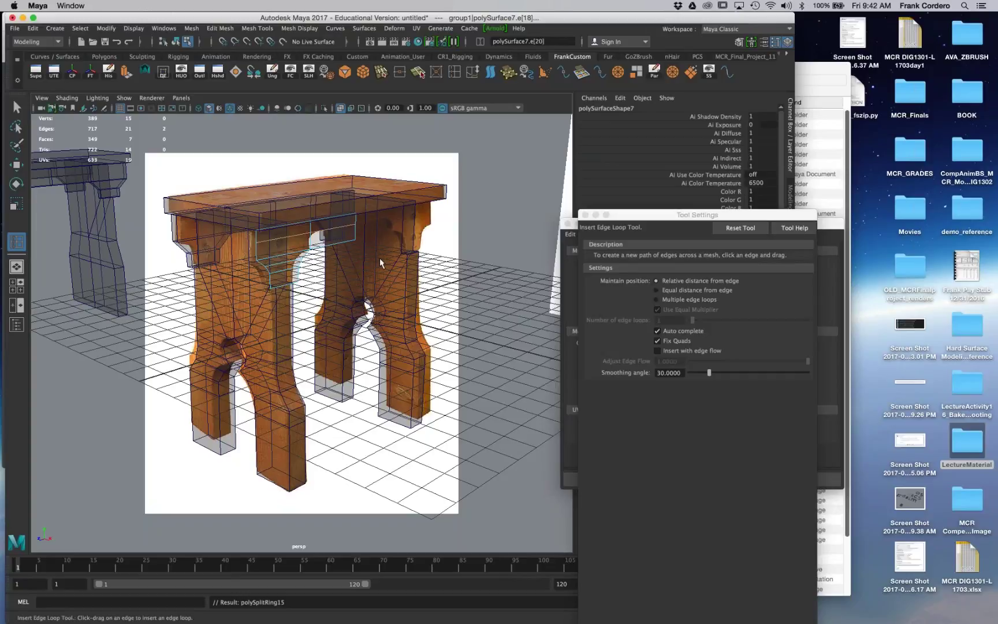
Step: Delete the lower face of the apron's section beyond the bracket, leaving the thin upper strip
{"action": "key", "text": "q"}
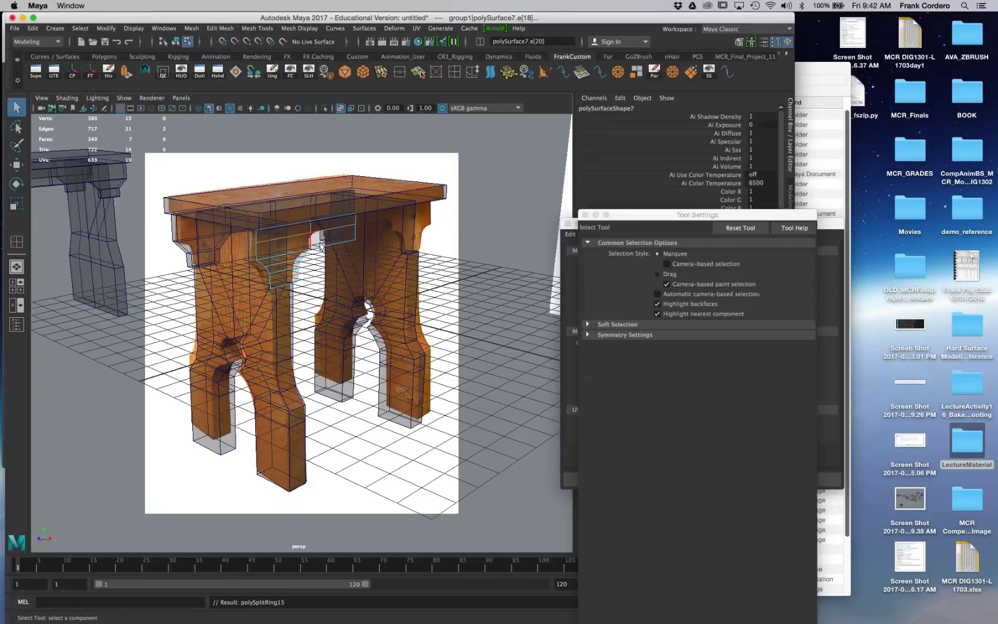
{"action": "right_click_drag", "start_coordinate": [321, 248], "coordinate": [315, 271]}
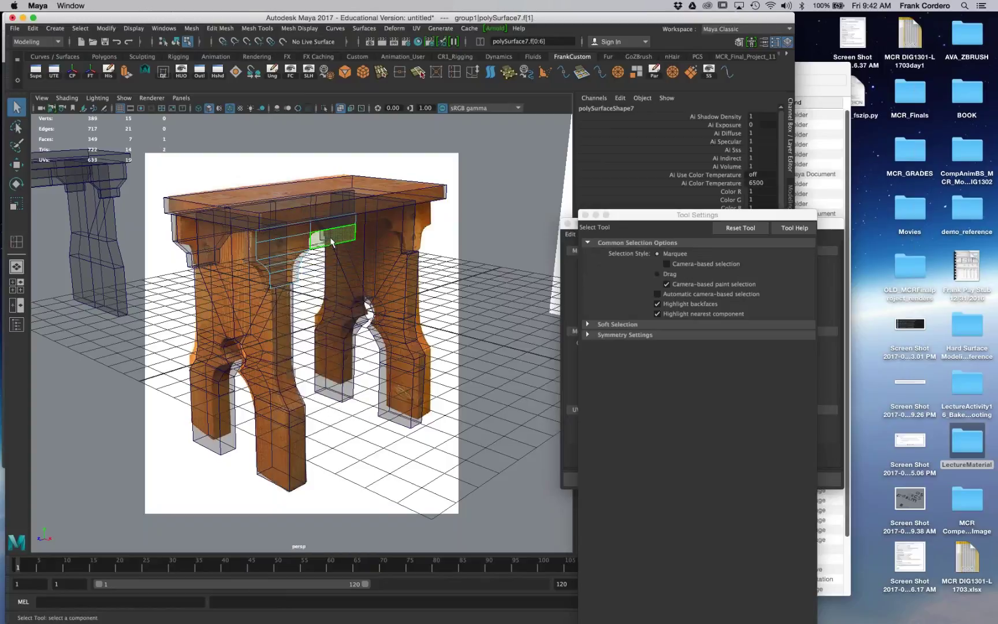
{"action": "key", "text": "Delete"}
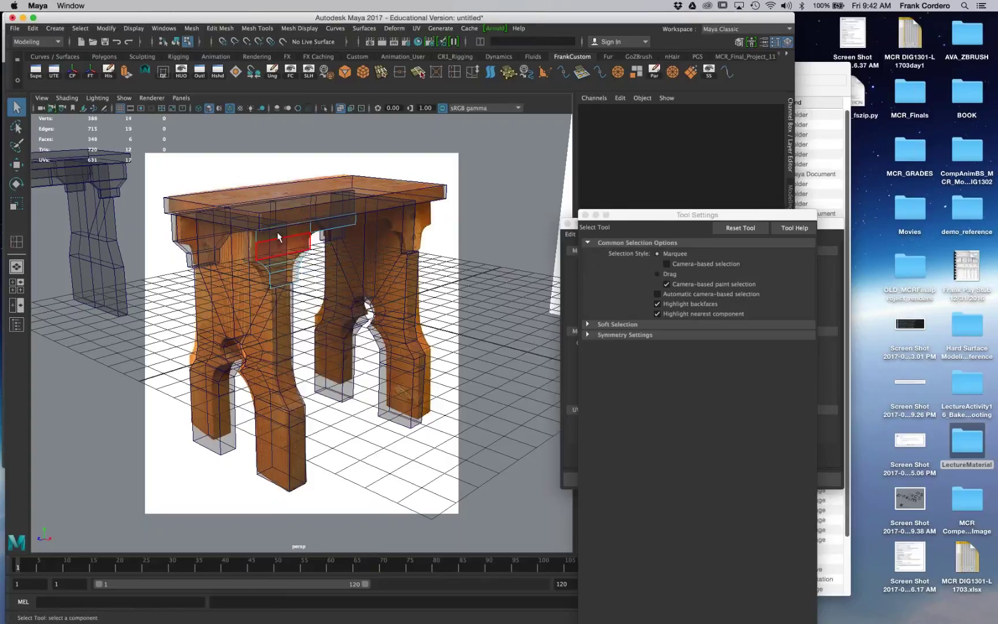
Step: Use Multi-Cut to cut diagonally from the apron's near upper corner to the strip's lower corner beside the bracket
{"action": "right_click_drag", "start_coordinate": [294, 237], "coordinate": [243, 238]}
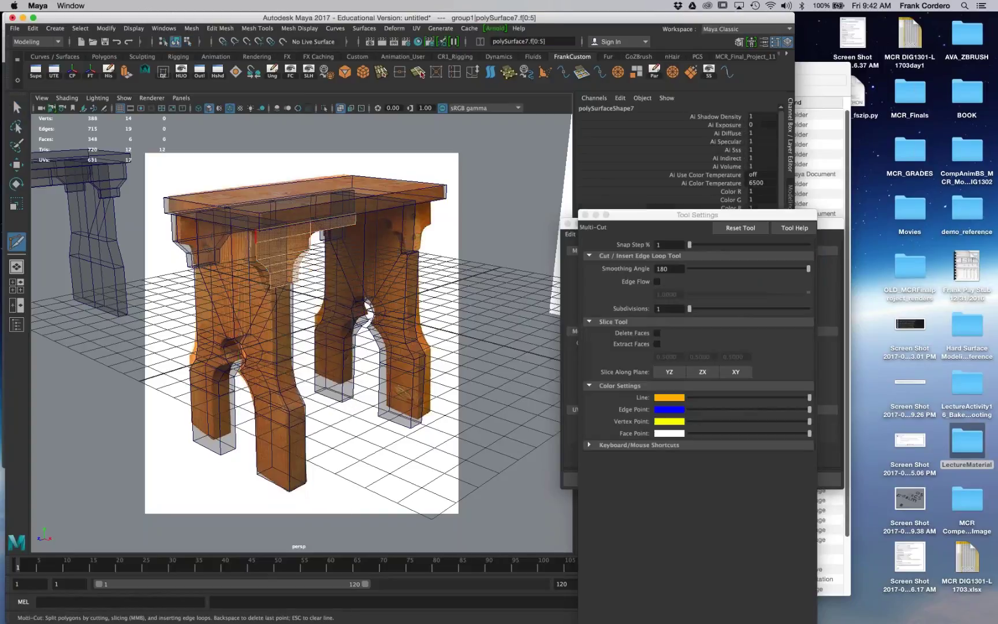
{"action": "left_click", "coordinate": [311, 233]}
{"action": "key", "text": "Return"}
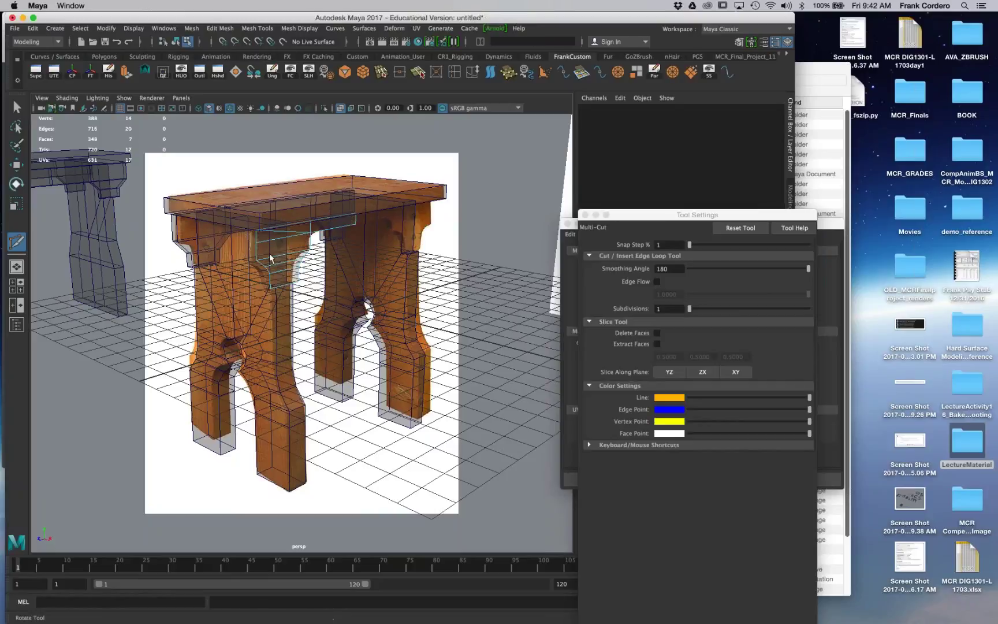
Step: Delete the leftover vertical edge in the thin strip and the horizontal loop edge across the bracket's upper section
{"action": "key", "text": "q"}
{"action": "right_click_drag", "start_coordinate": [307, 225], "coordinate": [253, 252]}
{"action": "left_click", "coordinate": [310, 226]}
{"action": "left_click", "coordinate": [289, 242]}
Step: Examine the faces of the apron's bracket and thin strip in the side view, and return to object mode
{"action": "key", "text": "space"}
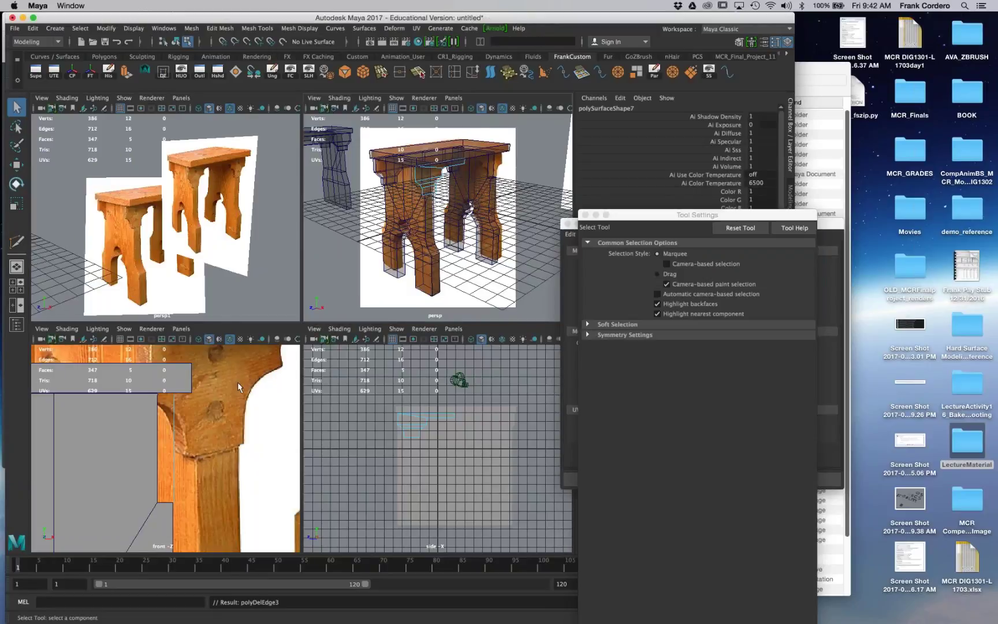
{"action": "key", "text": "space"}
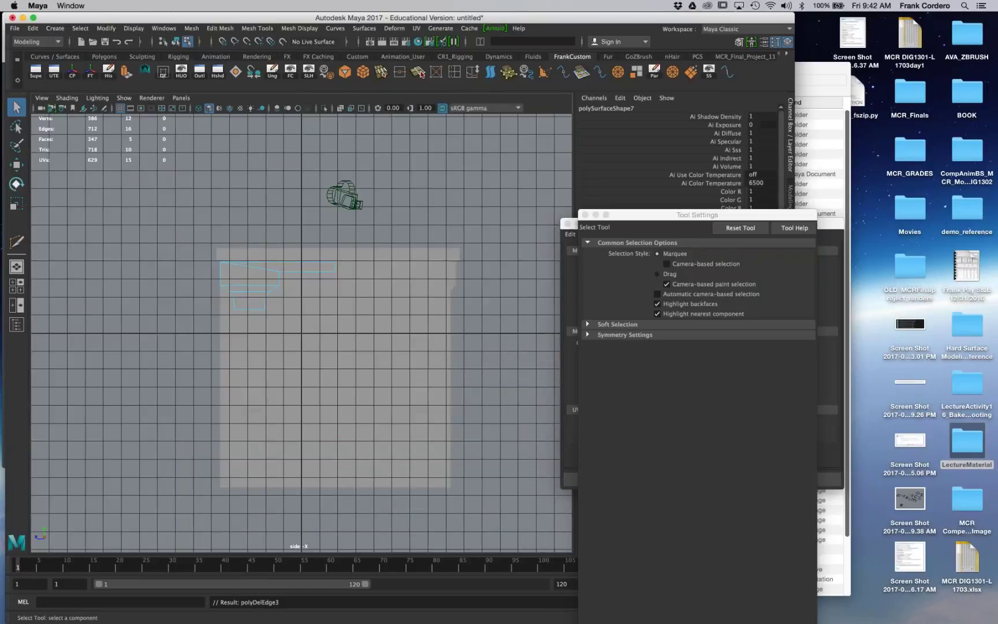
{"action": "scroll", "coordinate": [511, 436], "scroll_direction": "up", "scroll_amount": 6}
{"action": "scroll", "coordinate": [396, 378], "scroll_direction": "up", "scroll_amount": 5}
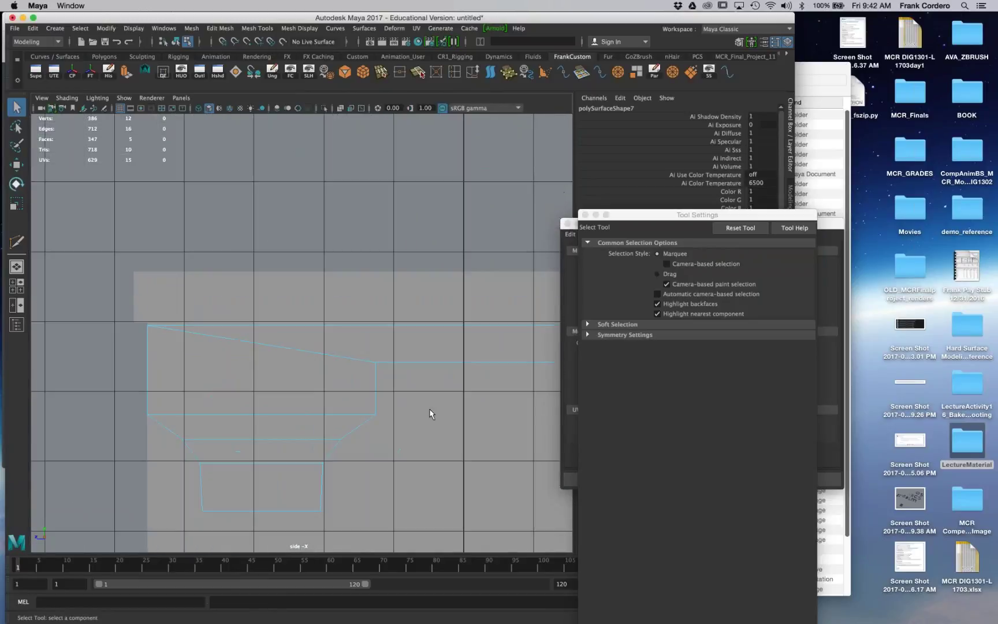
{"action": "scroll", "coordinate": [523, 419], "scroll_direction": "down", "scroll_amount": 4}
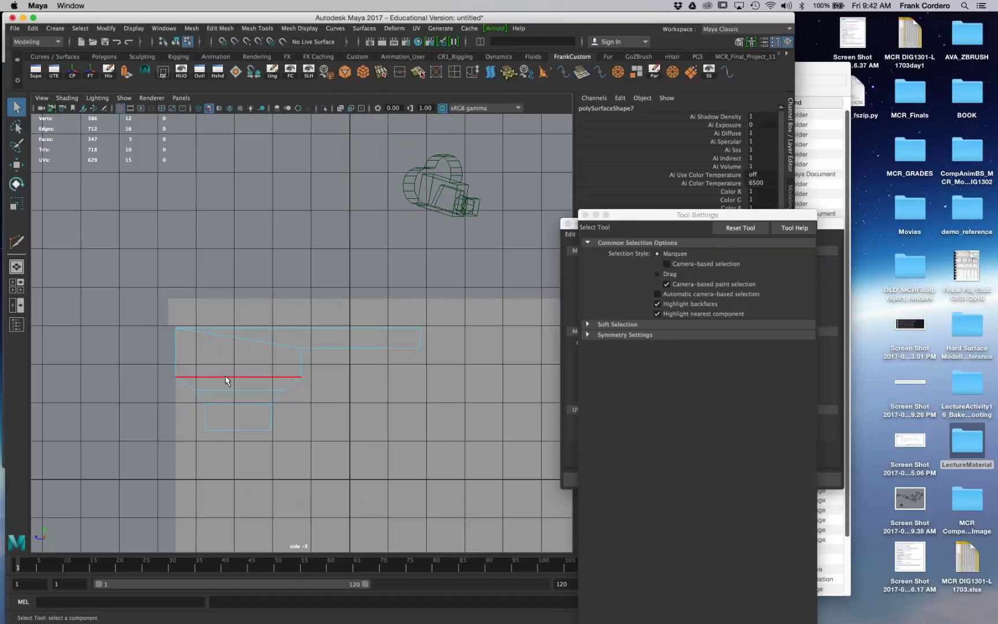
{"action": "right_click_drag", "start_coordinate": [249, 323], "coordinate": [249, 344]}
{"action": "left_click", "coordinate": [254, 359]}
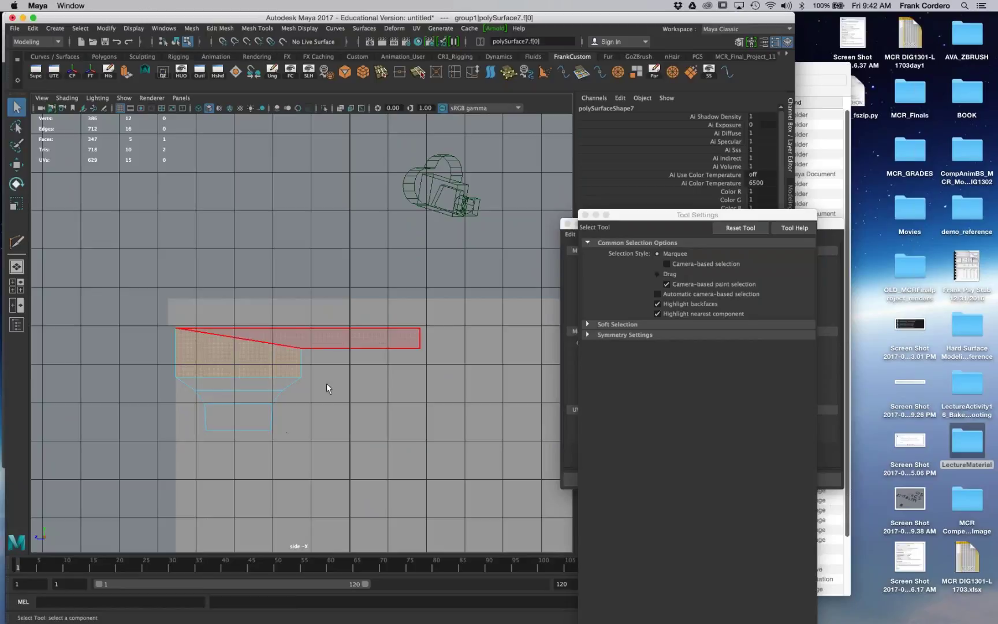
{"action": "right_click_drag", "start_coordinate": [338, 313], "coordinate": [369, 299]}
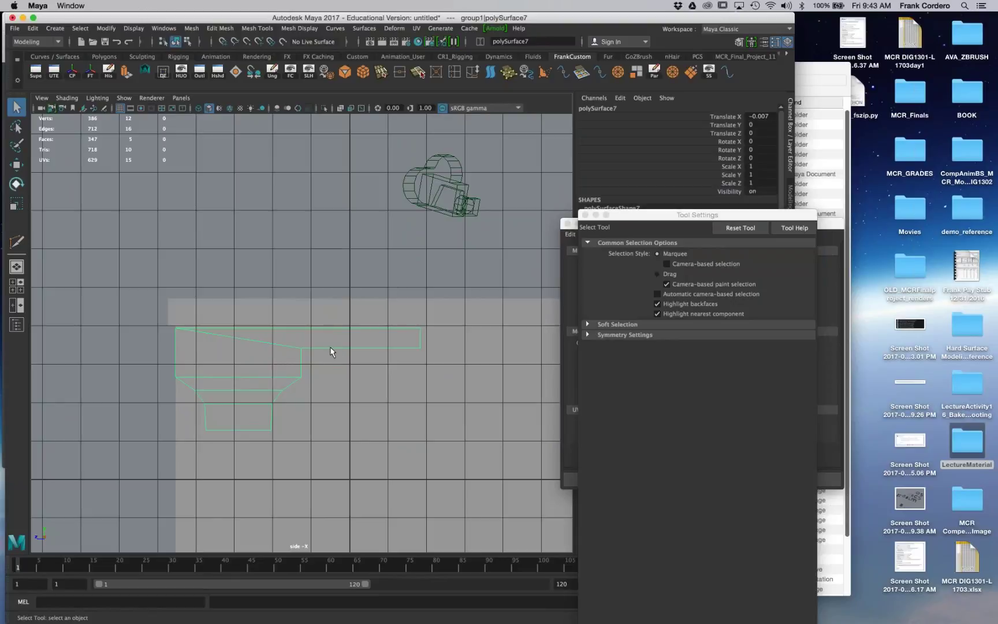
Step: Insert one edge loop across the apron's thin strip and another across the upper section of its bracket
{"action": "right_click_drag", "start_coordinate": [331, 346], "coordinate": [276, 364], "text": "shift"}
{"action": "left_click_drag", "start_coordinate": [338, 344], "coordinate": [301, 359]}
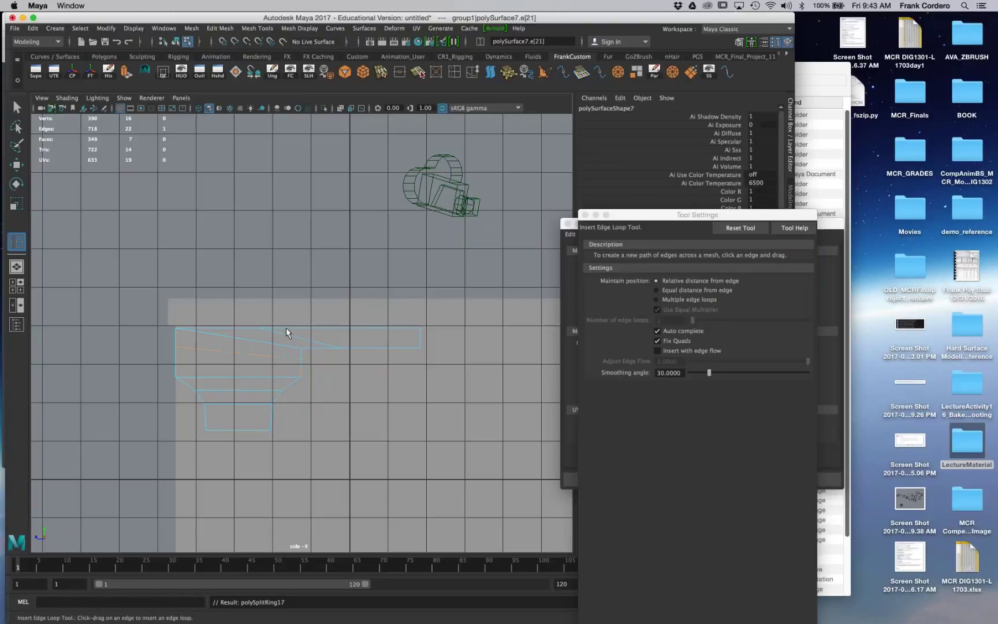
{"action": "key", "text": "q"}
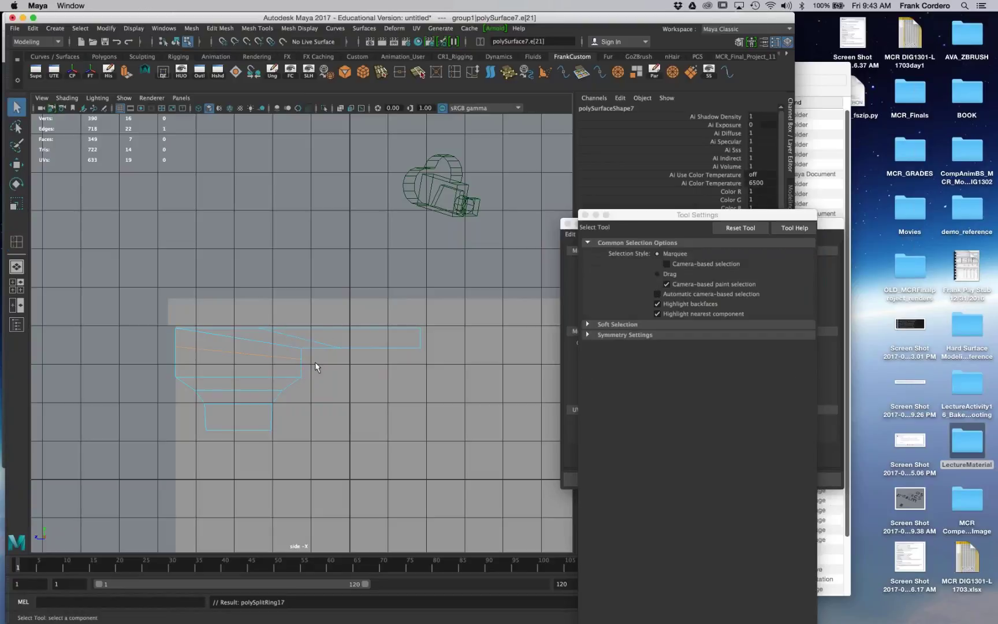
Step: Move the two inner-edge vertices of the apron's bracket along Z in the perspective view to match the reference photo
{"action": "key", "text": "space"}
{"action": "key", "text": "space"}
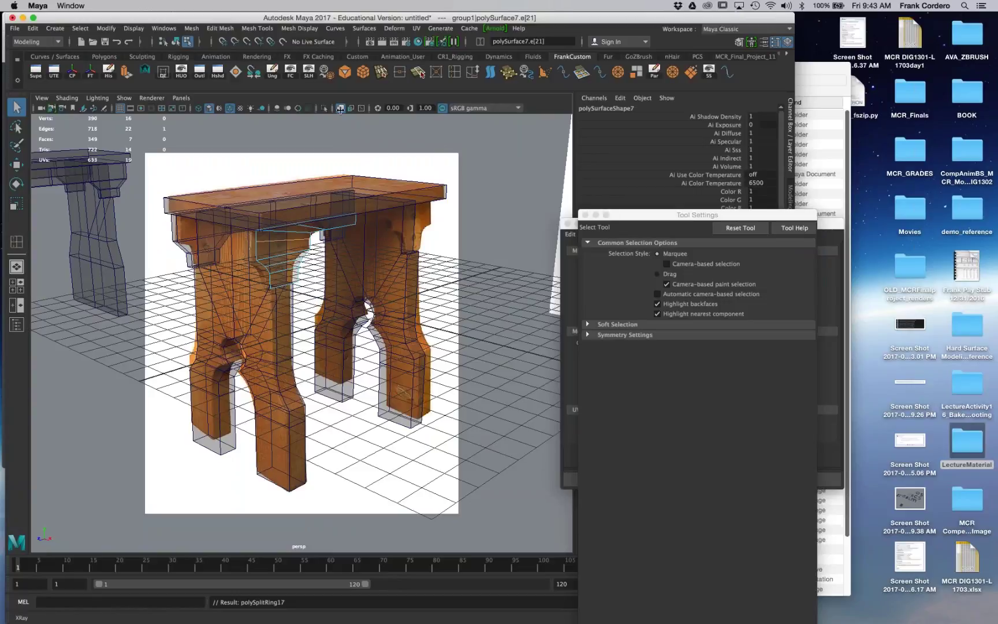
{"action": "right_click_drag", "start_coordinate": [301, 237], "coordinate": [270, 238]}
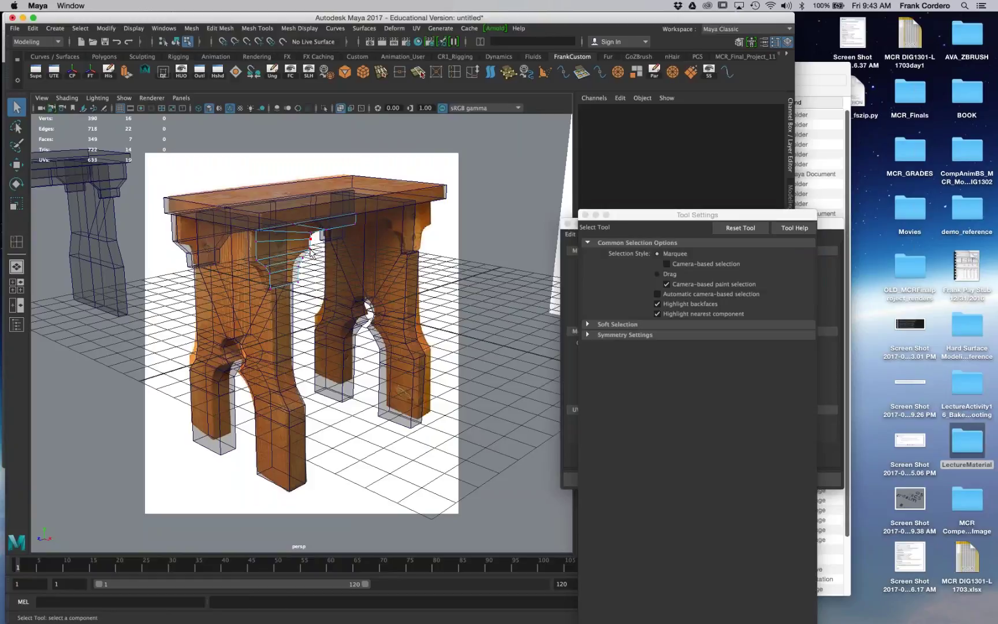
{"action": "left_click", "coordinate": [312, 253]}
{"action": "left_click", "coordinate": [313, 254]}
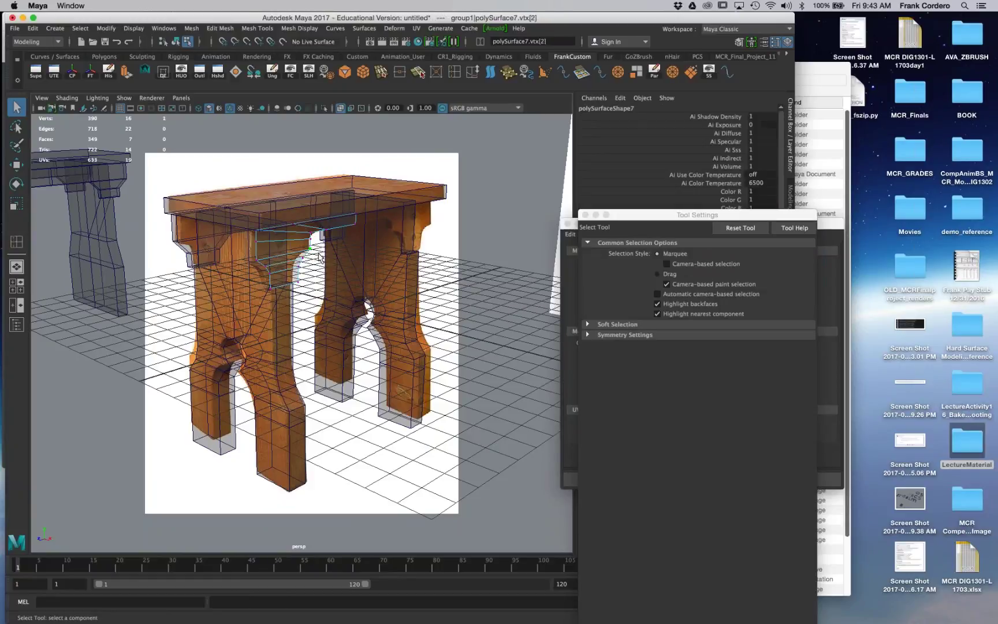
{"action": "key", "text": "w"}
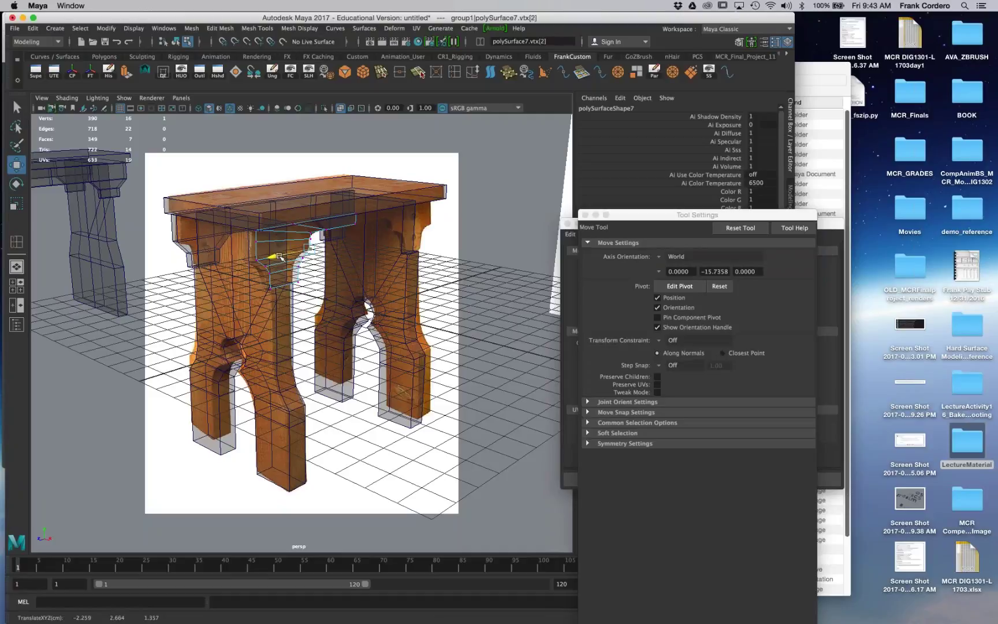
{"action": "left_click", "coordinate": [309, 240]}
{"action": "left_click_drag", "start_coordinate": [284, 244], "coordinate": [282, 245]}
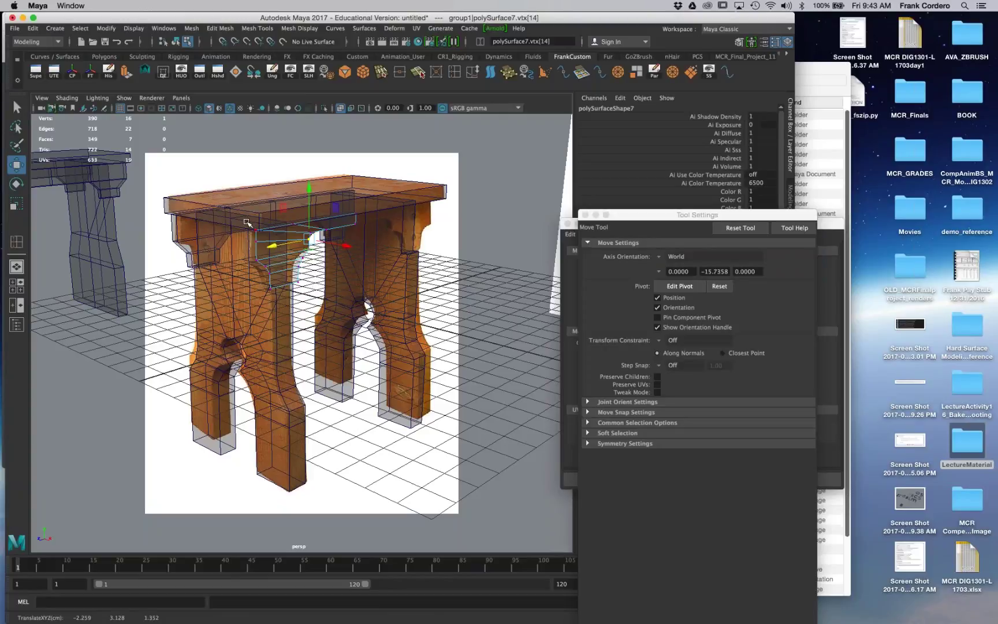
Step: Shift the bracket's near-edge vertices and its lower inner vertices outward along Z to line up with the photo
{"action": "left_click_drag", "start_coordinate": [245, 223], "coordinate": [271, 299]}
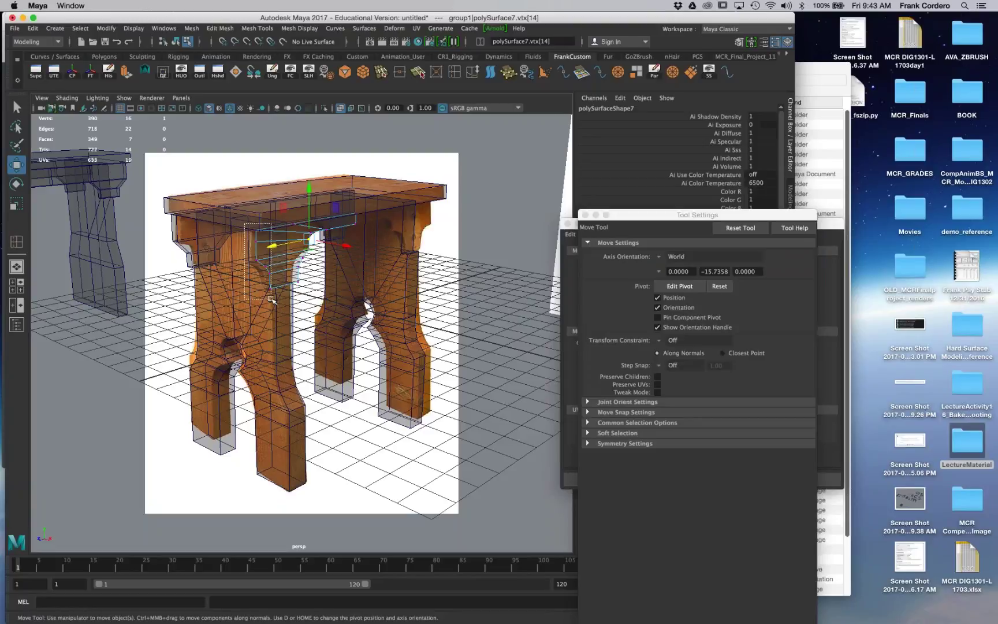
{"action": "left_click_drag", "start_coordinate": [271, 299], "coordinate": [272, 299]}
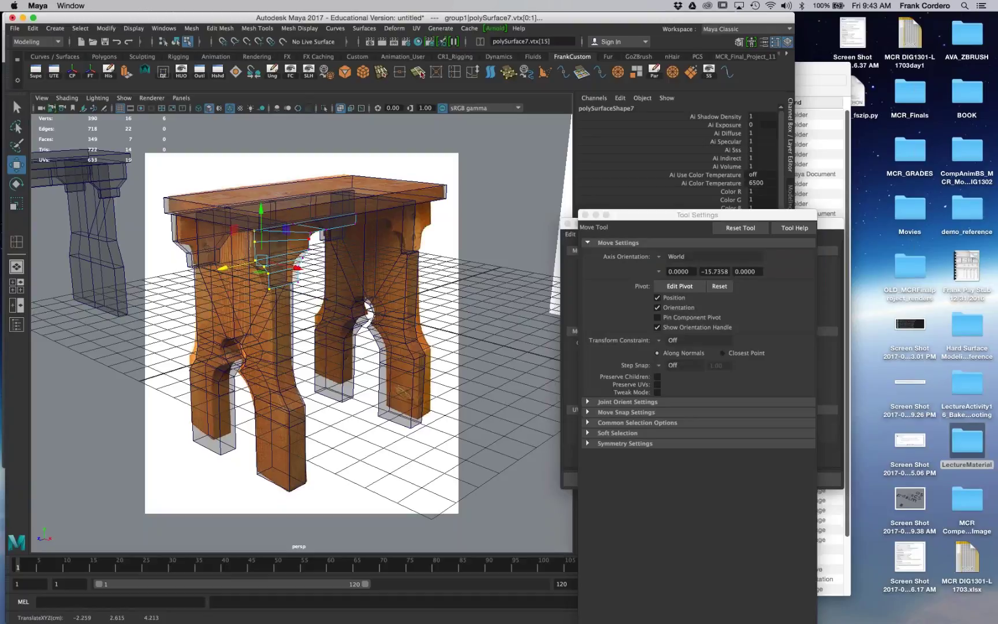
{"action": "right_click", "coordinate": [304, 240]}
{"action": "left_click", "coordinate": [263, 241]}
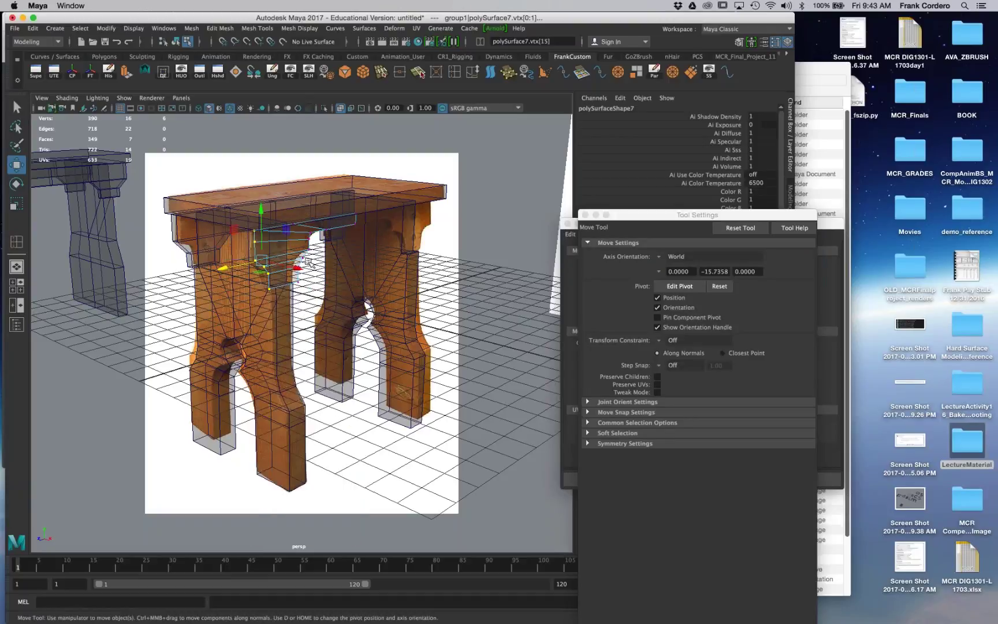
{"action": "left_click_drag", "start_coordinate": [300, 259], "coordinate": [263, 279]}
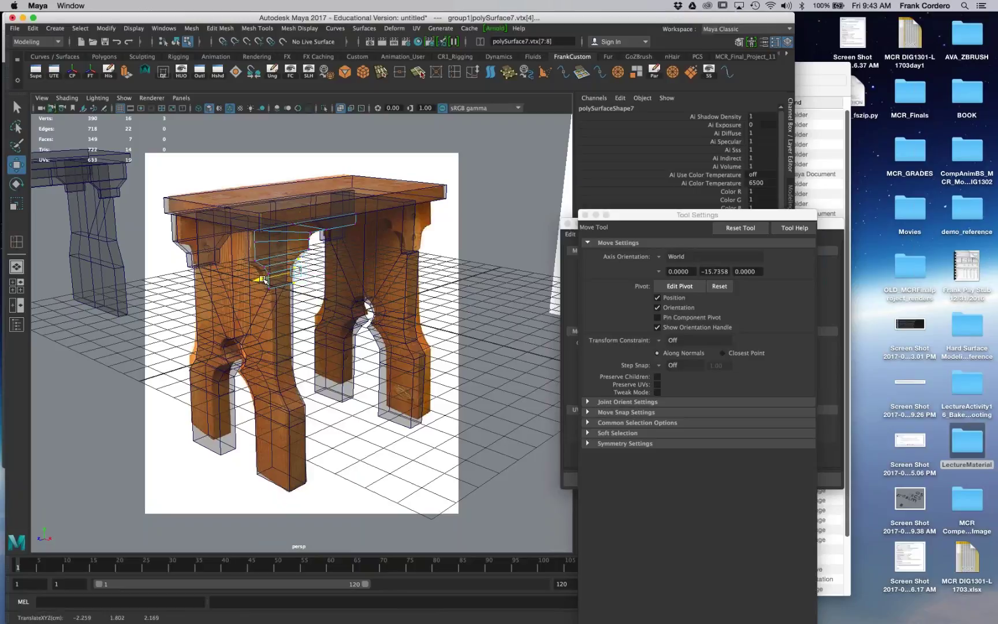
Step: Adjust the vertex where the bracket meets the thin strip to follow the photo's curve, and return to object mode
{"action": "left_click", "coordinate": [311, 236]}
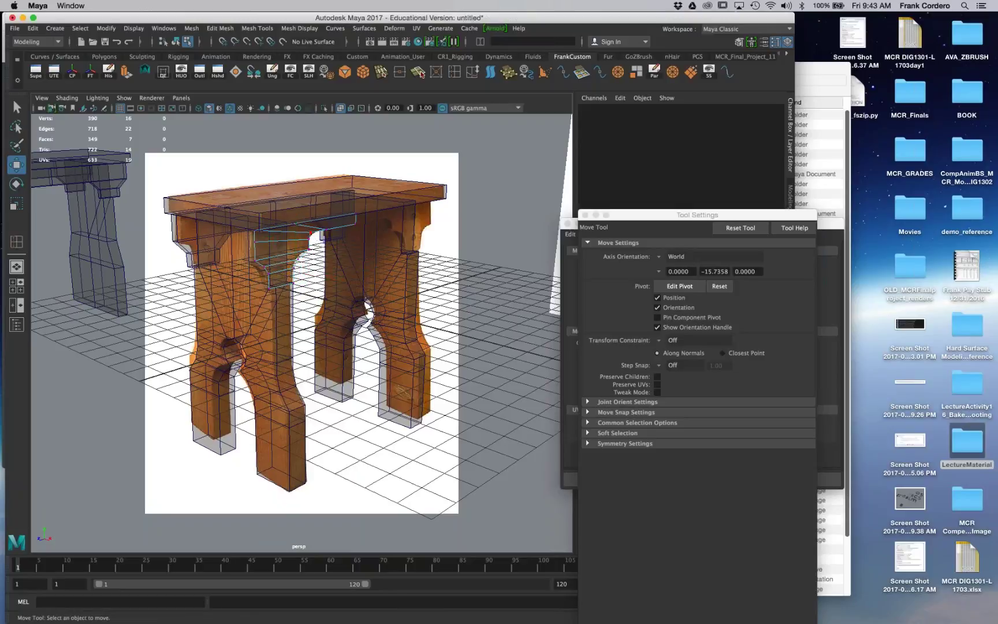
{"action": "left_click", "coordinate": [312, 234]}
{"action": "left_click_drag", "start_coordinate": [272, 239], "coordinate": [275, 238]}
{"action": "left_click_drag", "start_coordinate": [312, 184], "coordinate": [312, 186]}
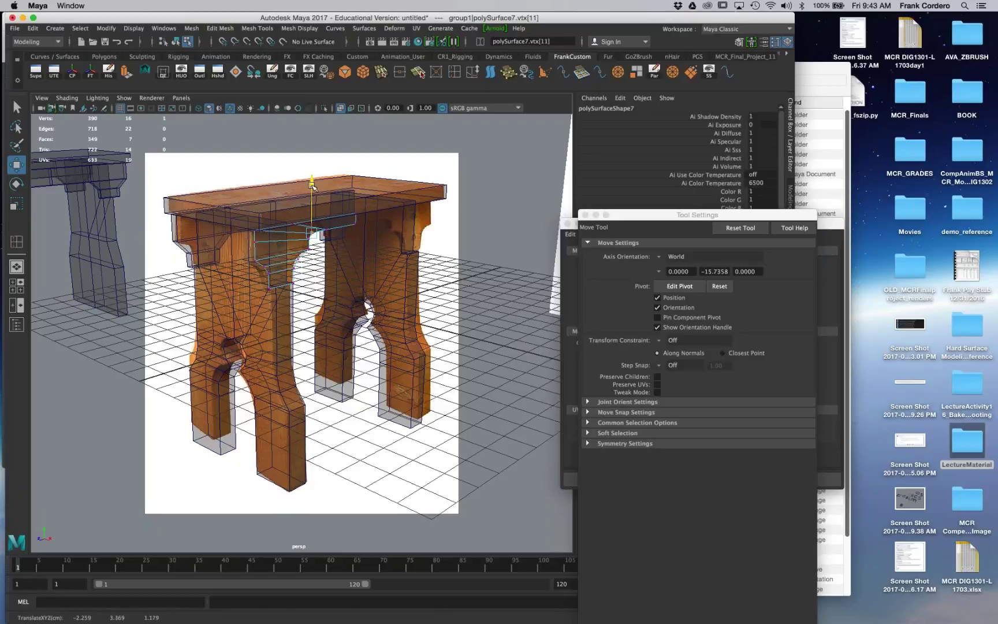
{"action": "right_click_drag", "start_coordinate": [343, 223], "coordinate": [383, 211]}
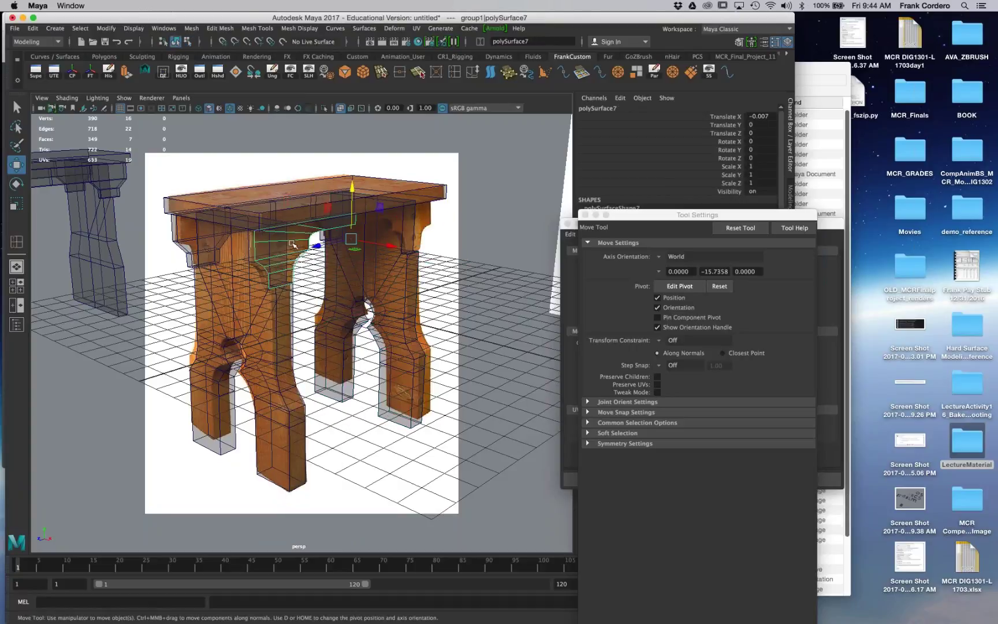
Step: Fine-tune the vertices along the bracket's inner edge in the side view
{"action": "key", "text": "space"}
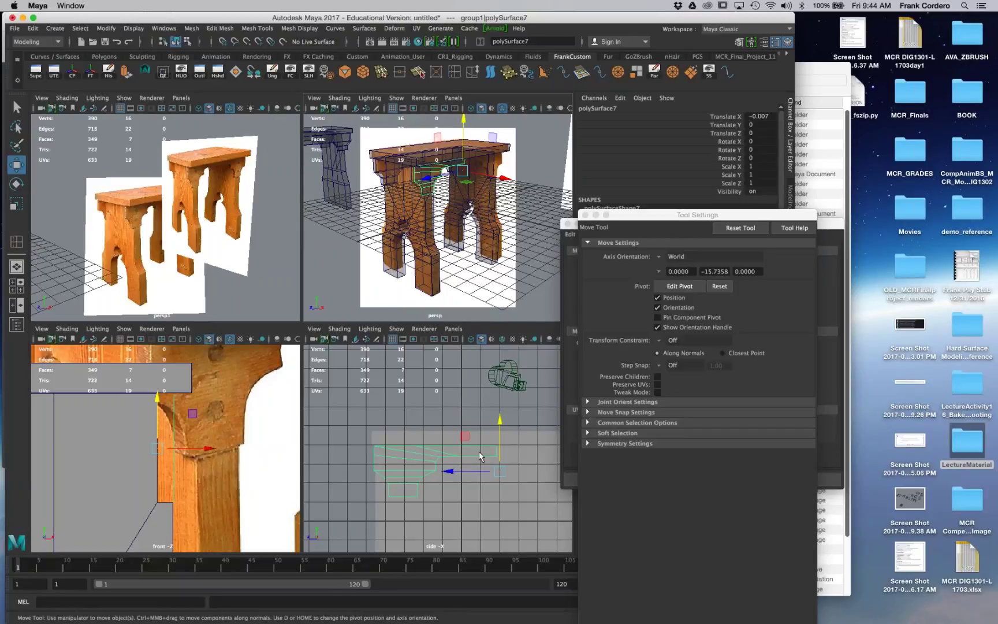
{"action": "key", "text": "space"}
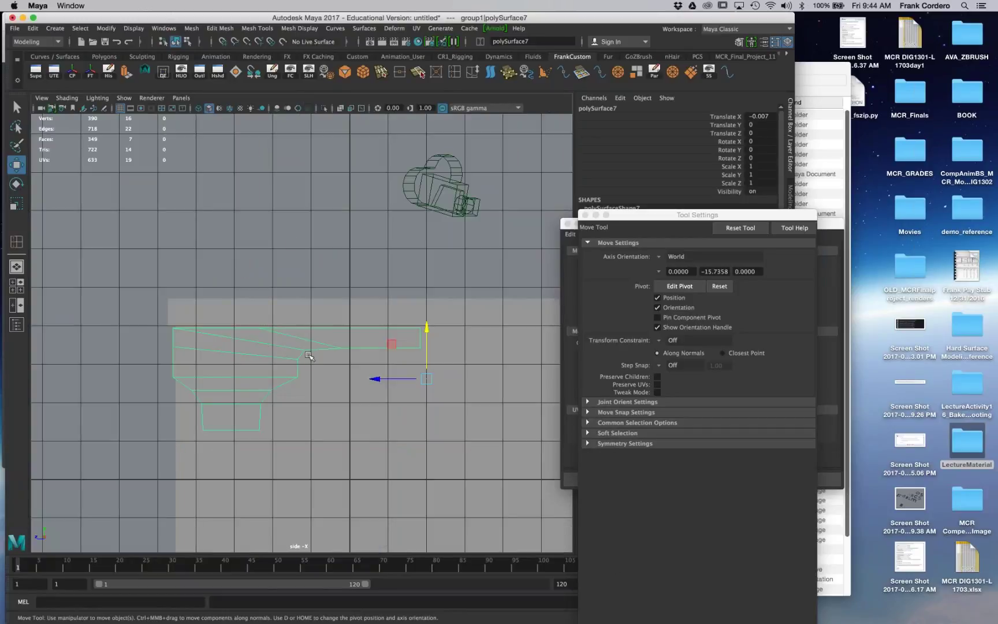
{"action": "right_click_drag", "start_coordinate": [307, 350], "coordinate": [275, 348]}
{"action": "left_click", "coordinate": [301, 377]}
{"action": "right_click_drag", "start_coordinate": [202, 314], "coordinate": [239, 299]}
{"action": "left_click", "coordinate": [260, 370]}
{"action": "left_click", "coordinate": [289, 360]}
{"action": "right_click_drag", "start_coordinate": [301, 351], "coordinate": [255, 327]}
{"action": "left_click", "coordinate": [304, 350]}
{"action": "left_click", "coordinate": [303, 301]}
{"action": "left_click_drag", "start_coordinate": [257, 348], "coordinate": [304, 361]}
{"action": "left_click", "coordinate": [298, 359]}
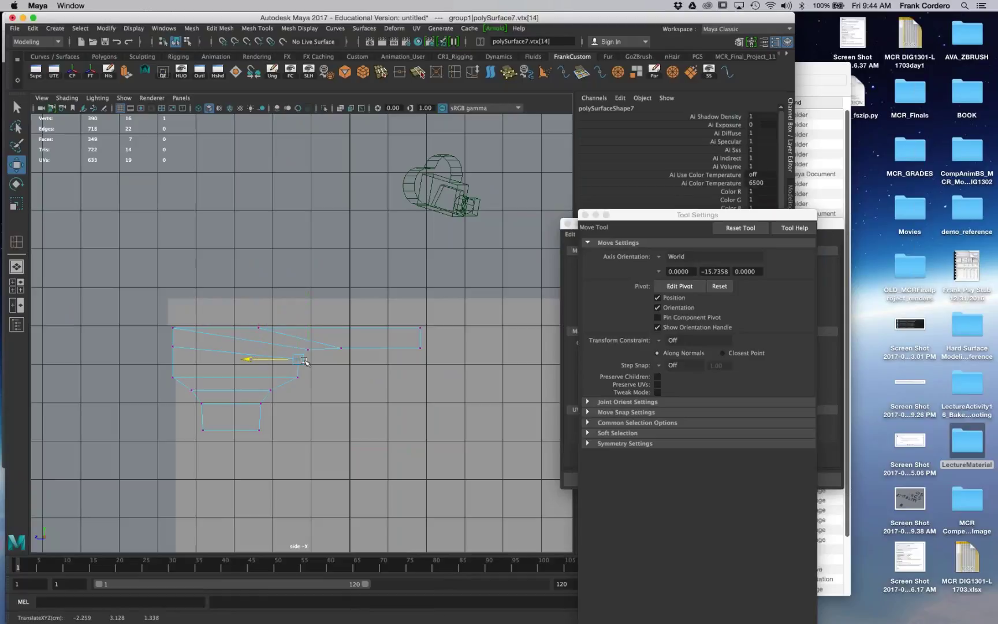
Step: Pull the strip's lower vertex toward the bracket, raise the strip's two lower vertices slightly, and return to object mode in the perspective view
{"action": "left_click", "coordinate": [341, 348]}
{"action": "left_click_drag", "start_coordinate": [314, 348], "coordinate": [304, 350]}
{"action": "left_click_drag", "start_coordinate": [424, 344], "coordinate": [330, 363]}
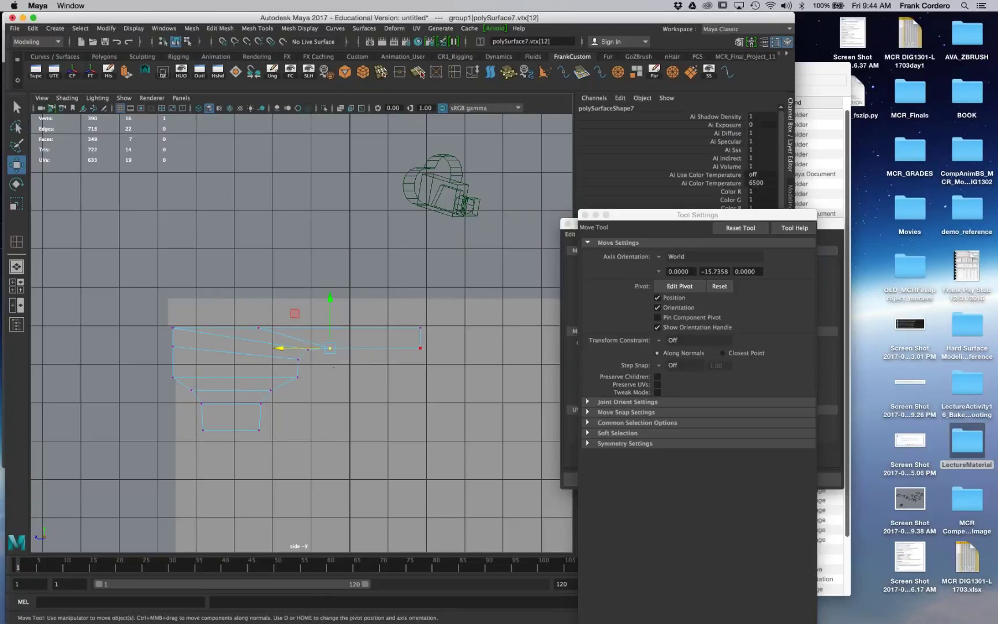
{"action": "left_click", "coordinate": [330, 346]}
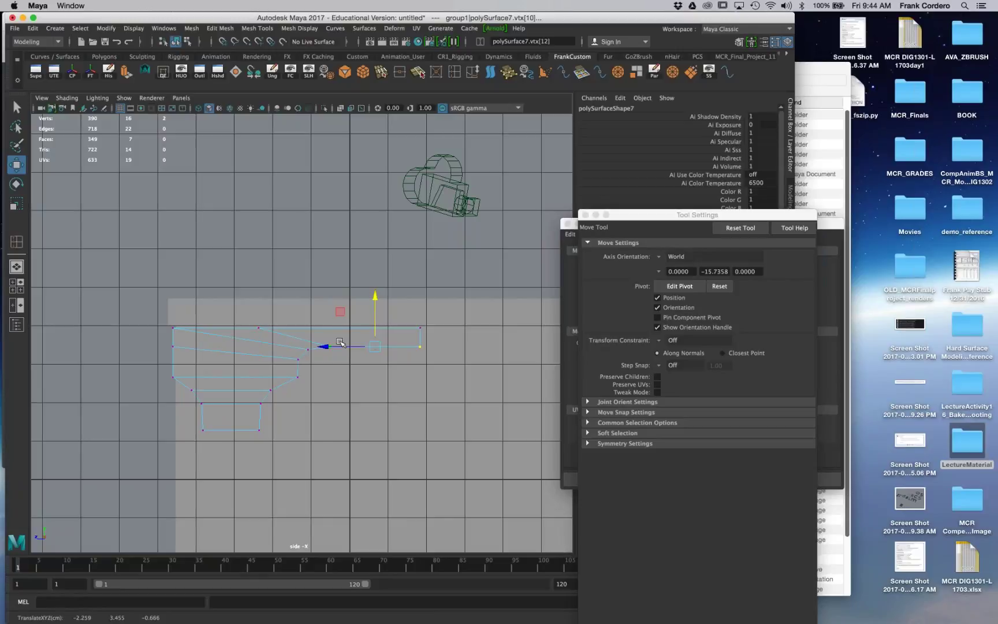
{"action": "left_click_drag", "start_coordinate": [310, 348], "coordinate": [305, 347]}
{"action": "left_click", "coordinate": [423, 345]}
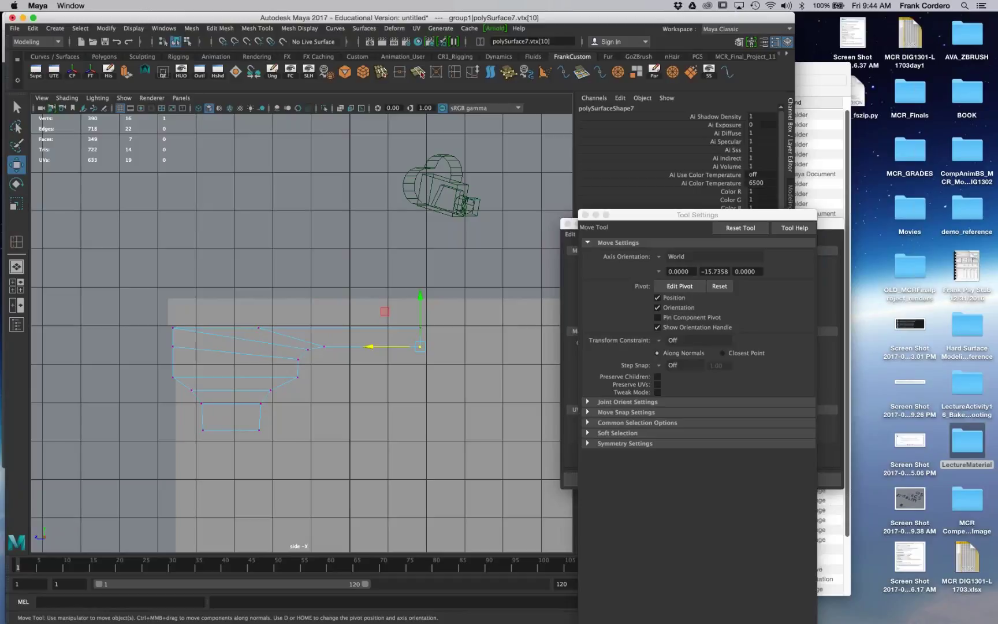
{"action": "key", "text": "space"}
{"action": "key", "text": "space"}
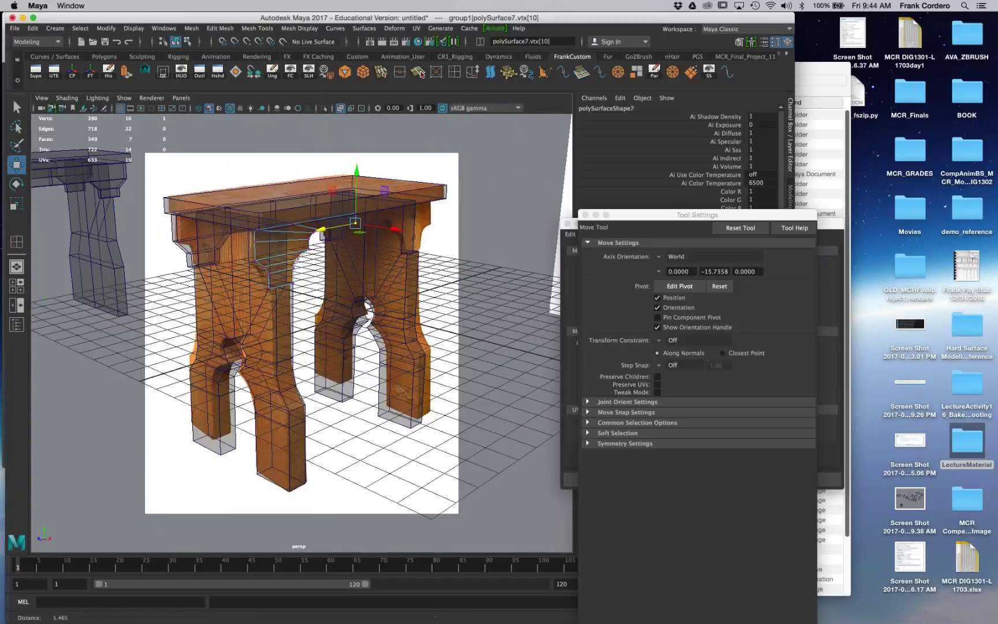
{"action": "right_click_drag", "start_coordinate": [270, 245], "coordinate": [298, 228]}
{"action": "left_click", "coordinate": [300, 229]}
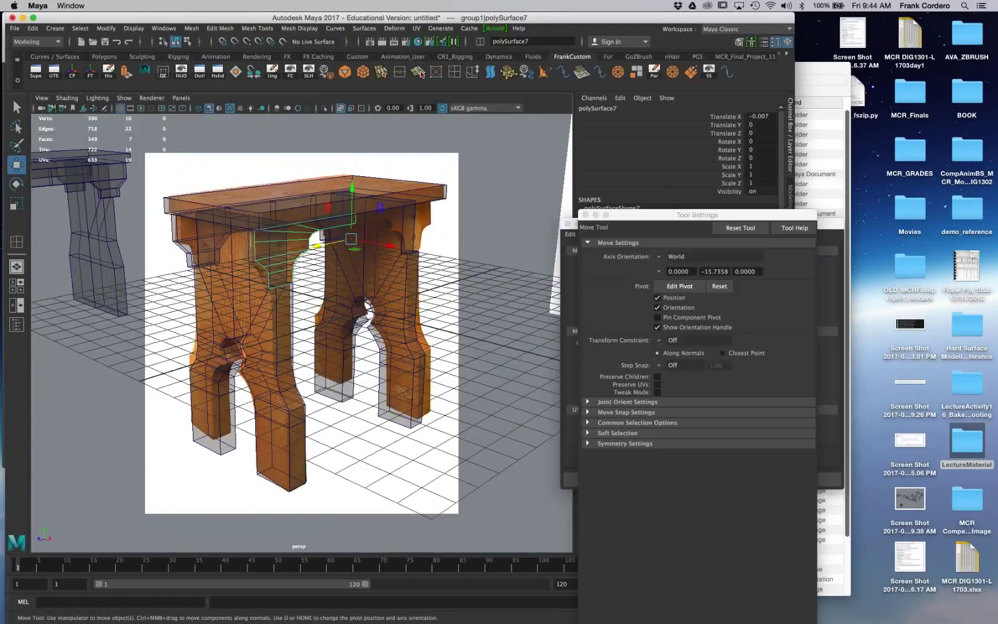
Step: Try to mirror the apron half across the X axis with a merge threshold of 1, and undo it
{"action": "right_click_drag", "start_coordinate": [283, 245], "coordinate": [279, 368], "text": "shift"}
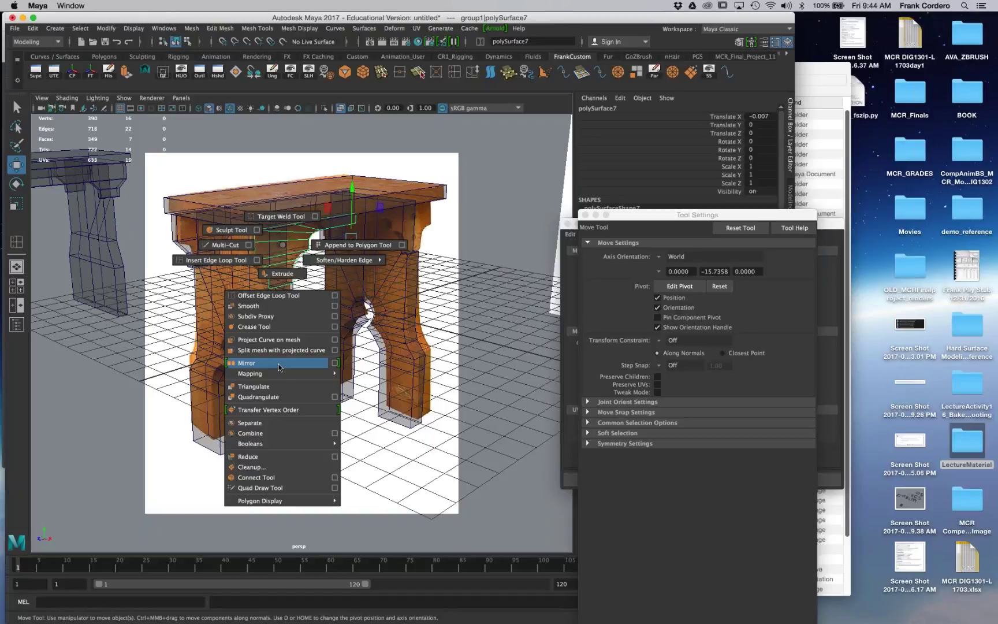
{"action": "right_click_drag", "start_coordinate": [279, 368], "coordinate": [335, 363], "text": "shift"}
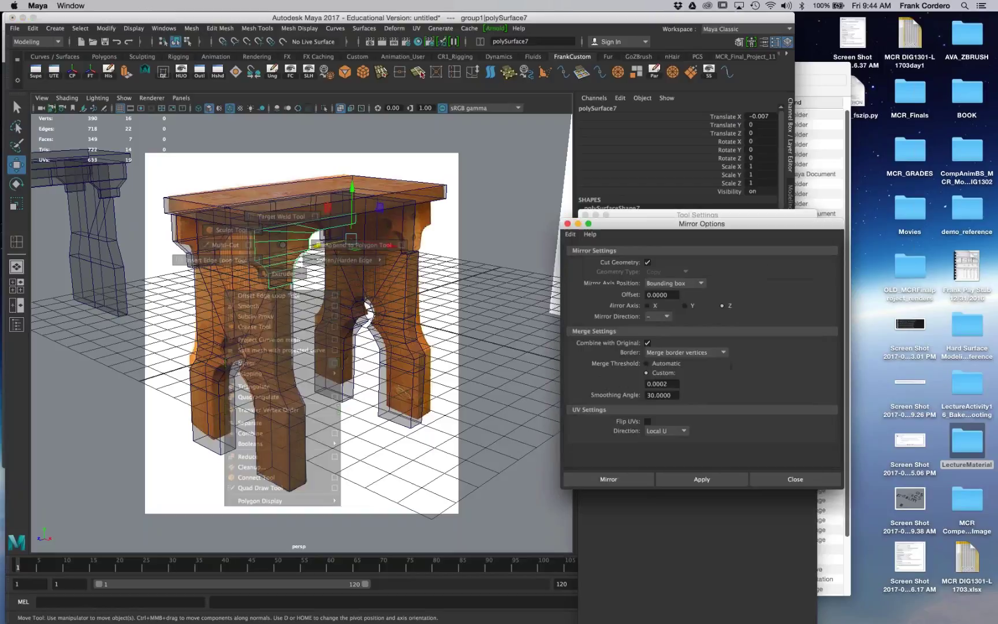
{"action": "left_click", "coordinate": [692, 481]}
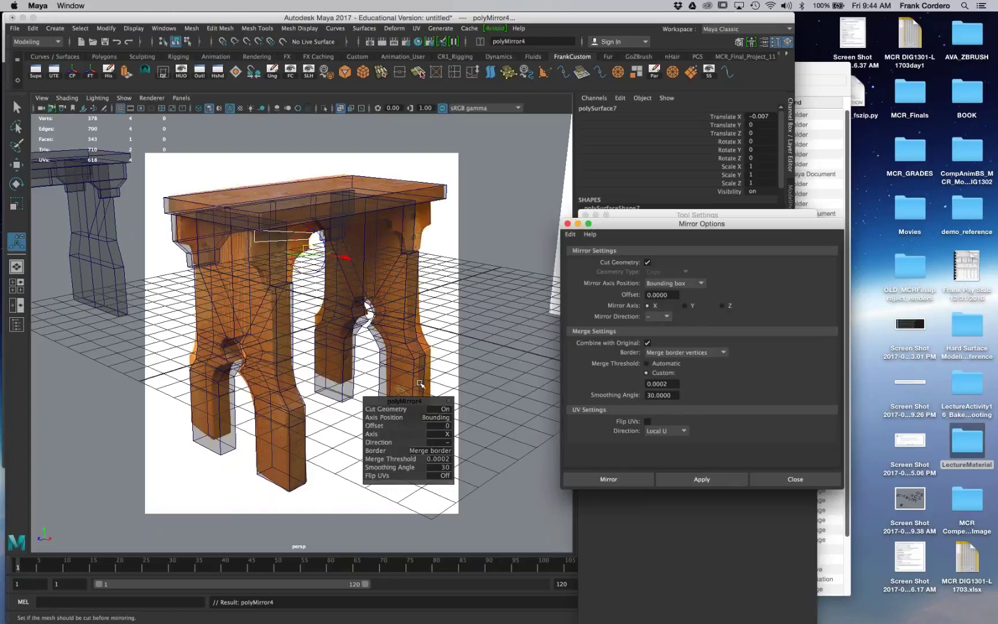
{"action": "left_click_drag", "start_coordinate": [405, 460], "coordinate": [399, 460]}
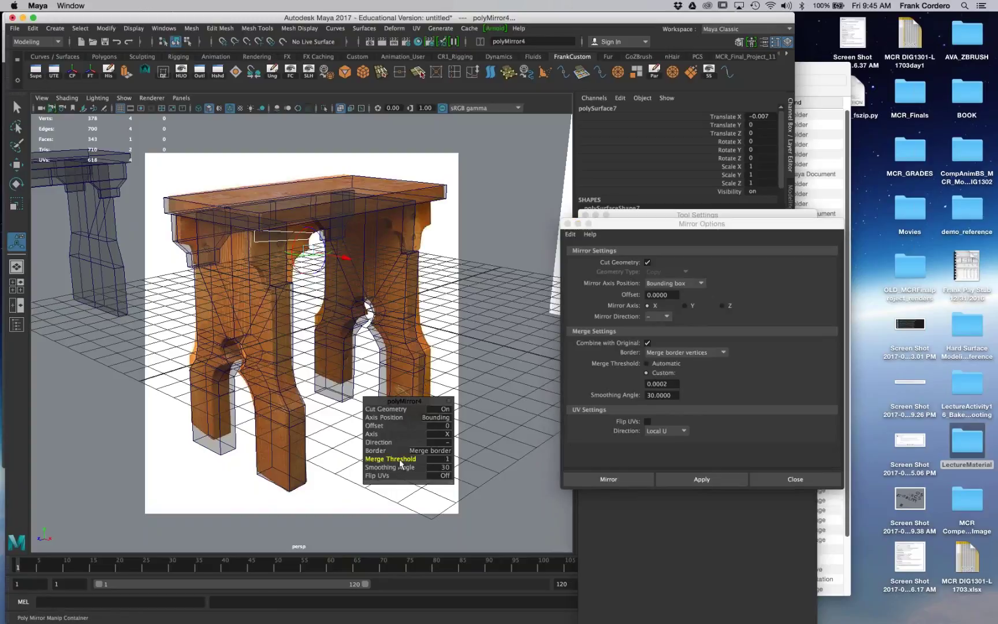
{"action": "key", "text": "z"}
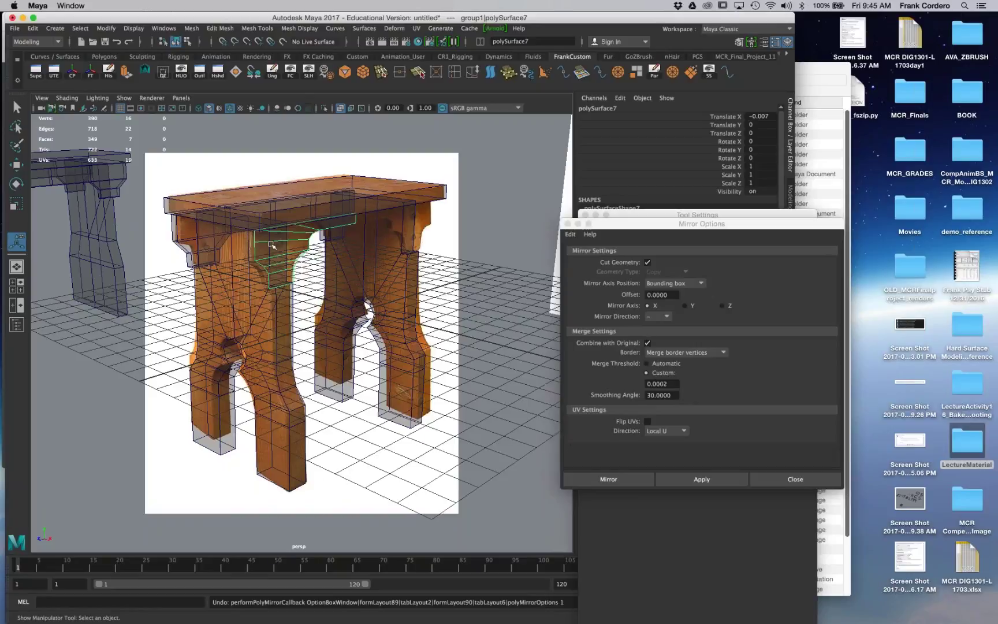
Step: Freeze the apron half's transformations and center its pivot
{"action": "right_click_drag", "start_coordinate": [270, 245], "coordinate": [309, 228]}
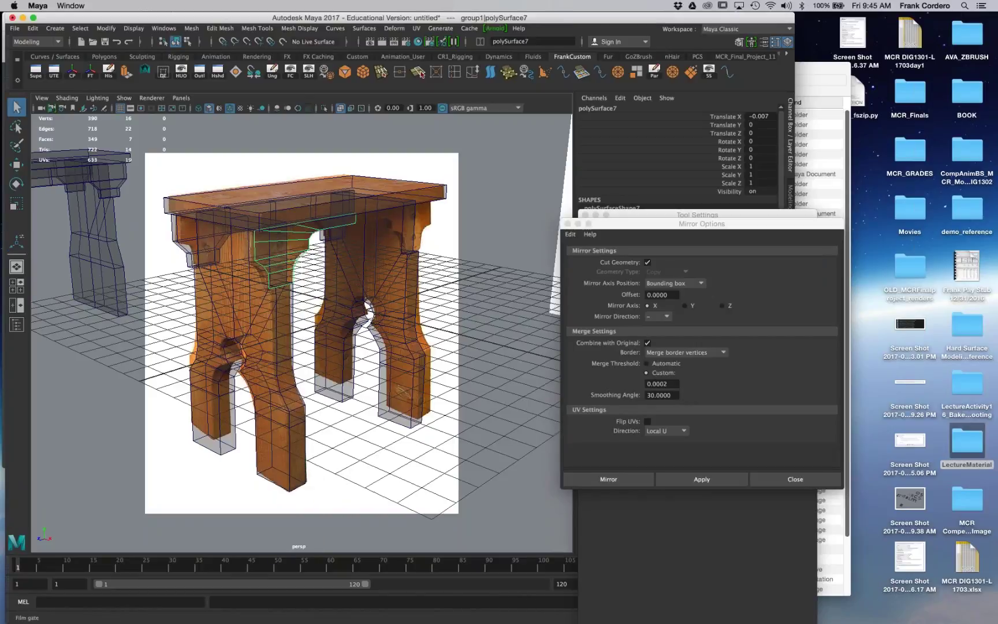
{"action": "left_click", "coordinate": [90, 73]}
{"action": "left_click", "coordinate": [74, 78]}
Step: Mirror the apron half across the Z axis in the negative direction from its bounding box, merging border vertices at 0.0002
{"action": "left_click", "coordinate": [717, 306]}
{"action": "left_click", "coordinate": [722, 305]}
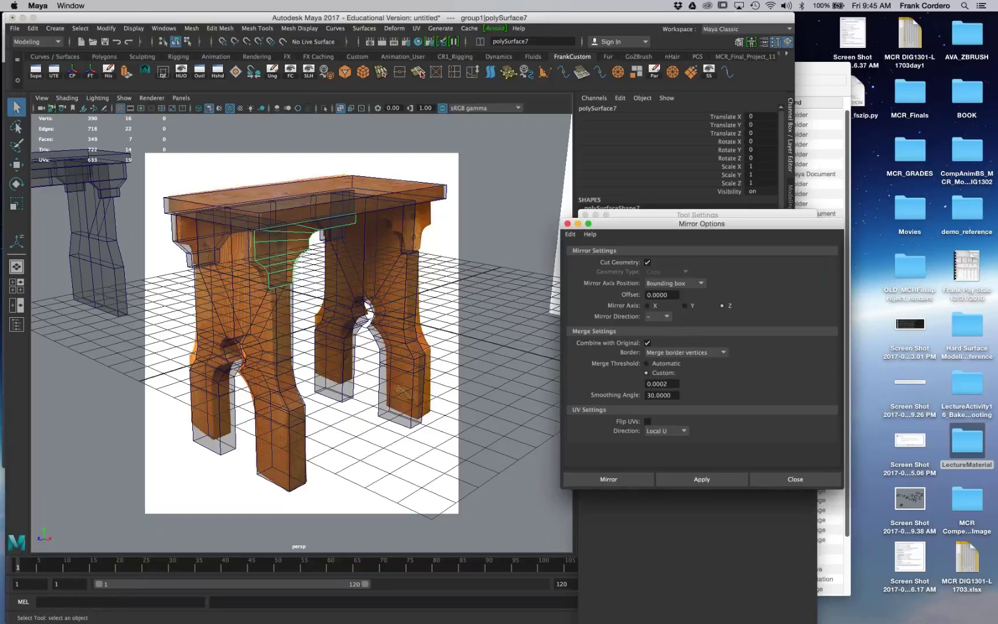
{"action": "left_click", "coordinate": [703, 480]}
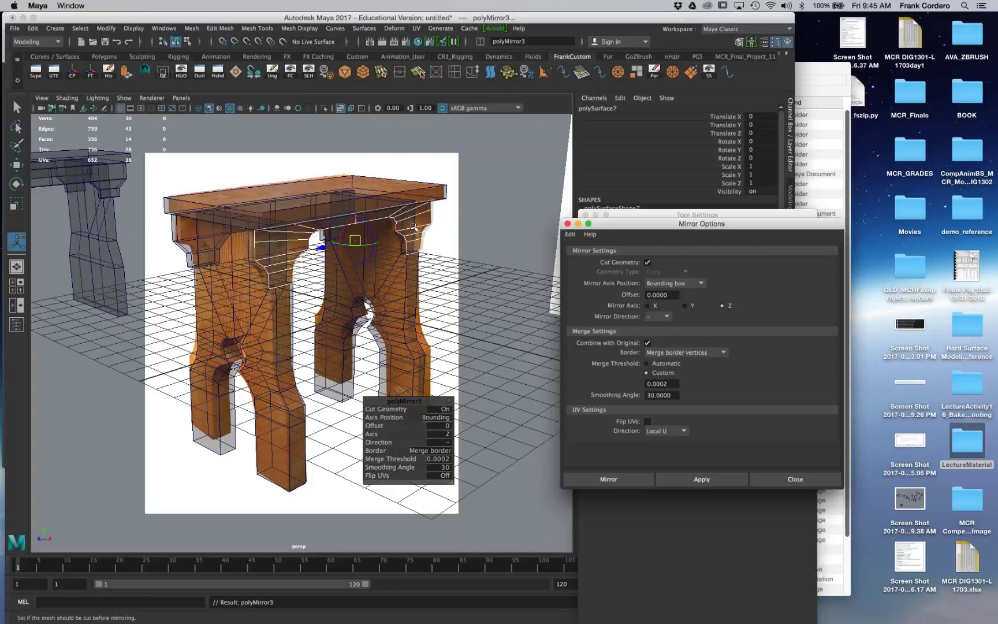
{"action": "key", "text": "space"}
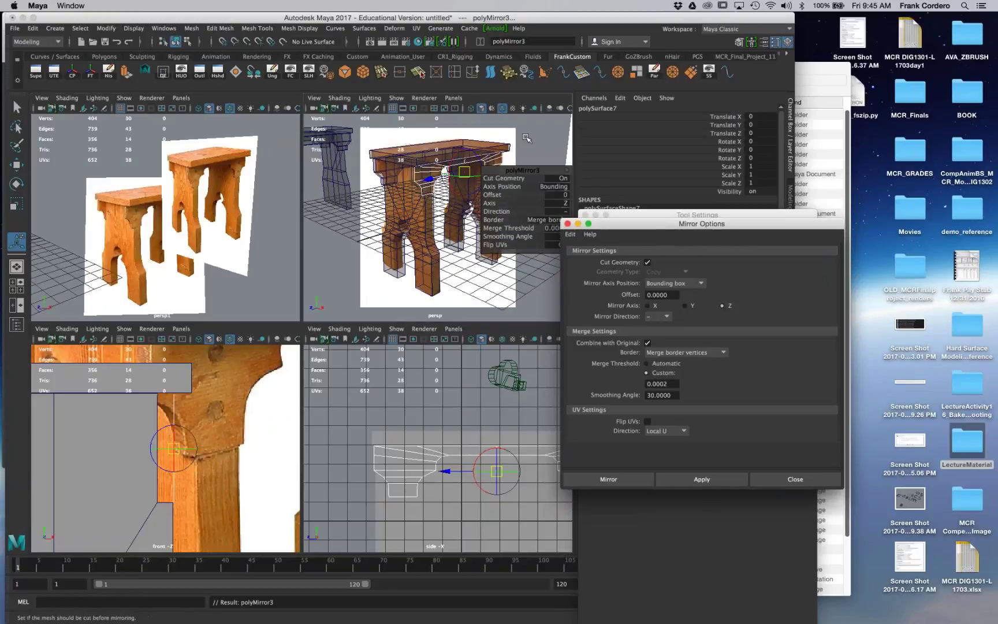
{"action": "left_click", "coordinate": [432, 183]}
{"action": "left_click", "coordinate": [223, 398]}
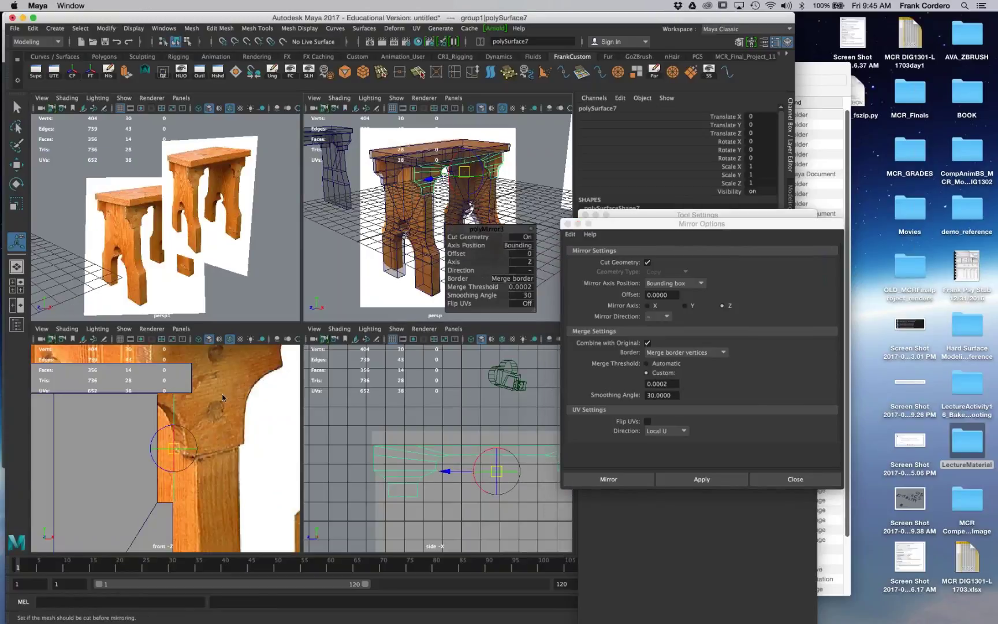
{"action": "key", "text": "space"}
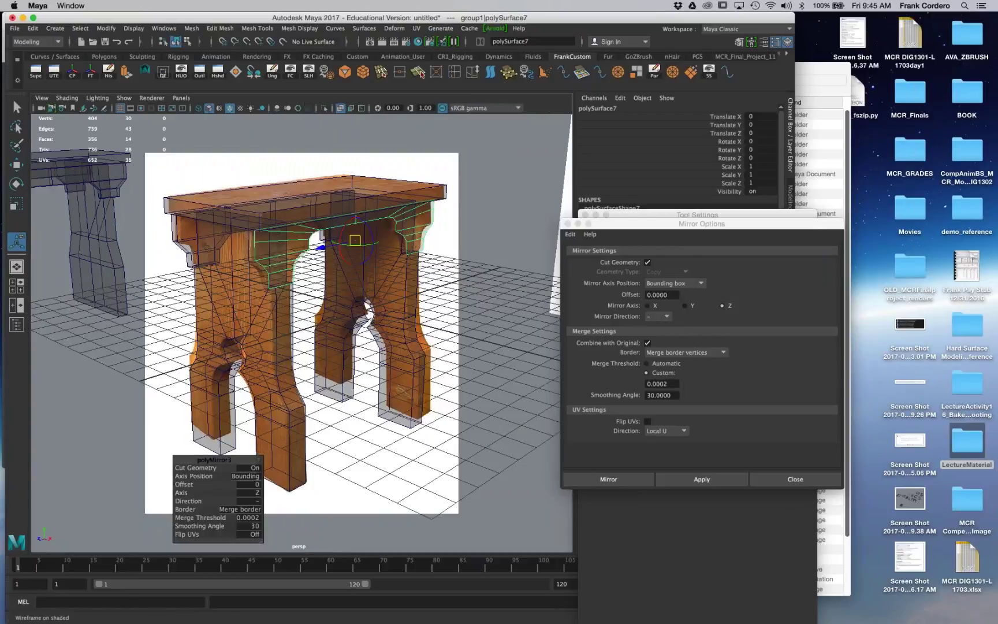
Step: Turn off X-ray shading and switch the viewport to the persp1 camera
{"action": "left_click", "coordinate": [341, 108]}
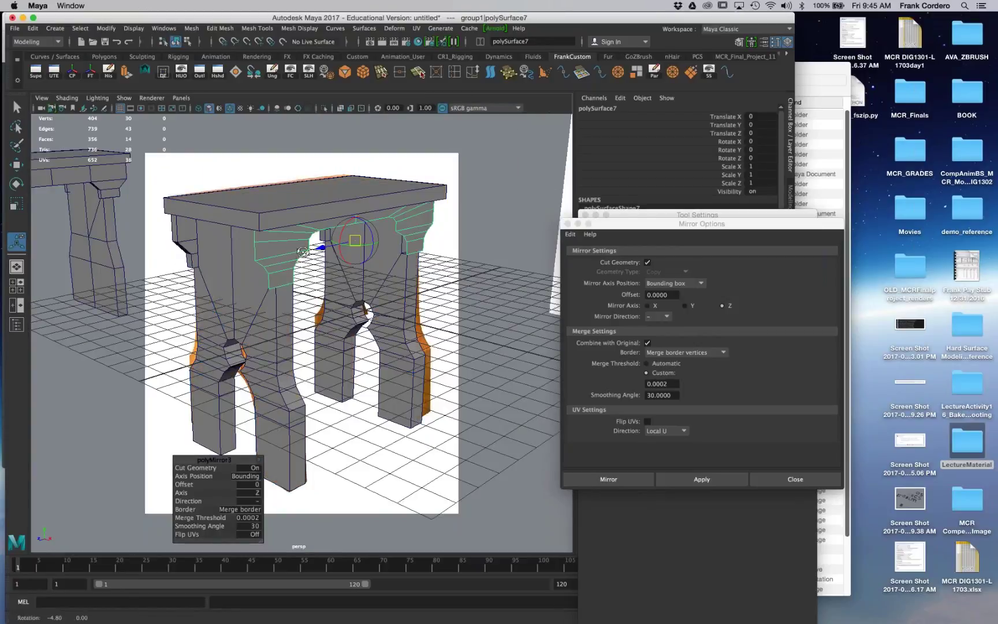
{"action": "left_click", "coordinate": [180, 98]}
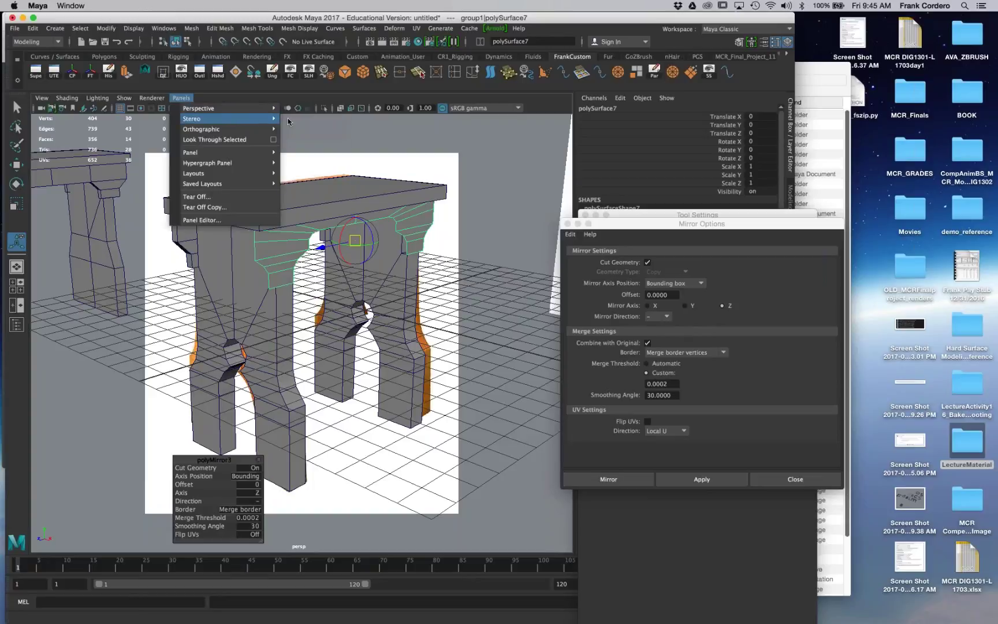
{"action": "mouse_move", "coordinate": [254, 108]}
{"action": "left_click", "coordinate": [309, 119]}
Step: Extrude all faces of the mirrored apron to give it thickness, with a Local Translate Z of about -0.4
{"action": "left_click_drag", "start_coordinate": [346, 323], "coordinate": [330, 247], "text": "alt"}
{"action": "scroll", "coordinate": [317, 307], "scroll_direction": "up", "scroll_amount": 5}
{"action": "right_click_drag", "start_coordinate": [330, 247], "coordinate": [329, 276]}
{"action": "left_click_drag", "start_coordinate": [262, 183], "coordinate": [455, 345]}
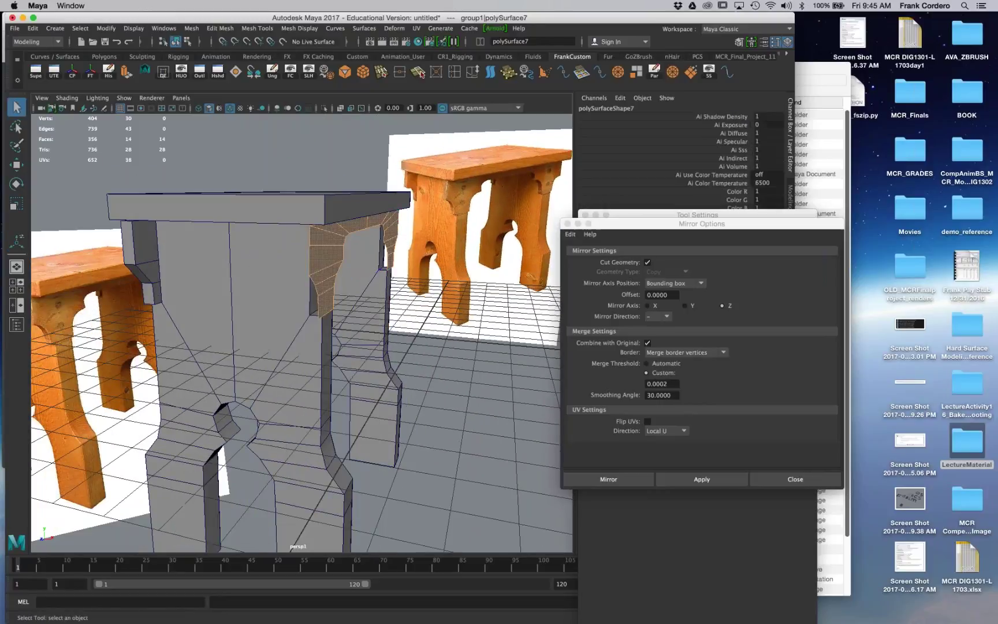
{"action": "right_click_drag", "start_coordinate": [324, 252], "coordinate": [324, 281], "text": "shift"}
{"action": "left_click_drag", "start_coordinate": [364, 258], "coordinate": [405, 258]}
{"action": "right_click_drag", "start_coordinate": [405, 258], "coordinate": [457, 289], "text": "alt"}
{"action": "middle_click_drag", "start_coordinate": [457, 289], "coordinate": [420, 310], "text": "alt"}
{"action": "key", "text": "c"}
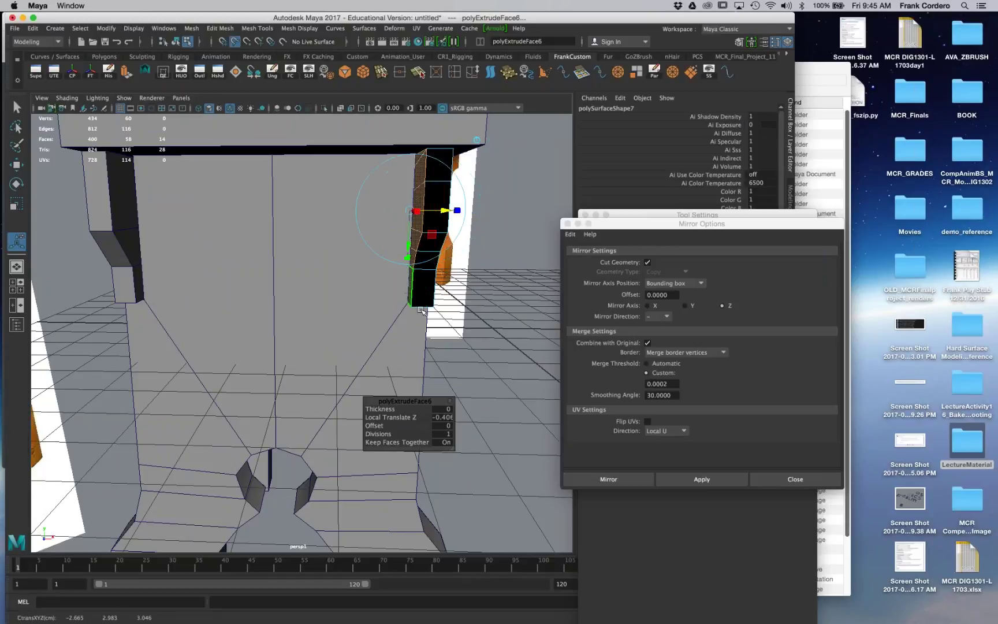
Step: Return the thickened apron to object mode and reverse its normals
{"action": "left_click_drag", "start_coordinate": [421, 310], "coordinate": [346, 339], "text": "alt"}
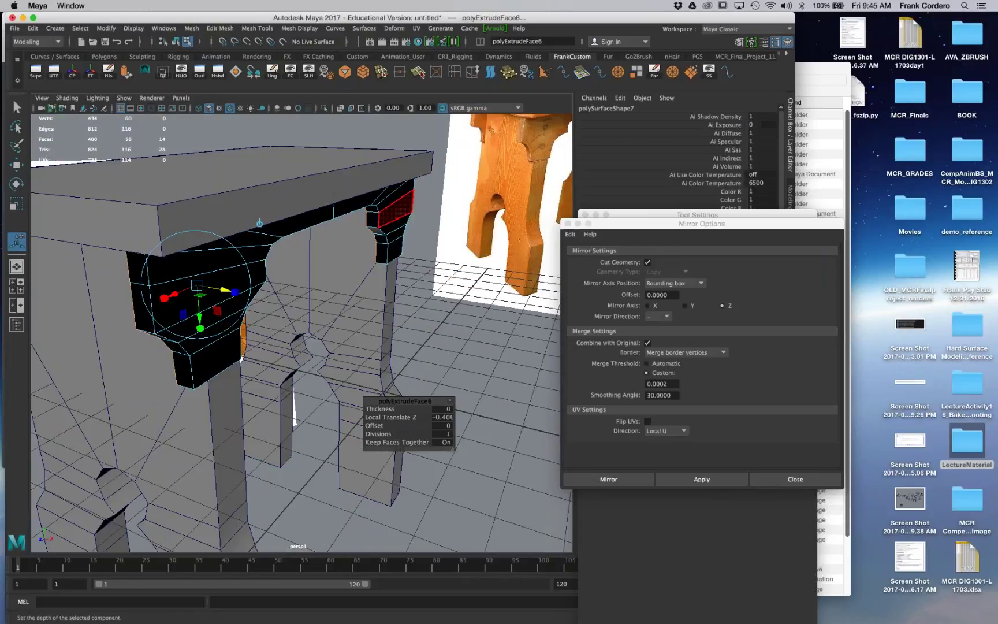
{"action": "right_click_drag", "start_coordinate": [383, 213], "coordinate": [438, 196]}
{"action": "left_click", "coordinate": [444, 202]}
{"action": "left_click", "coordinate": [393, 206]}
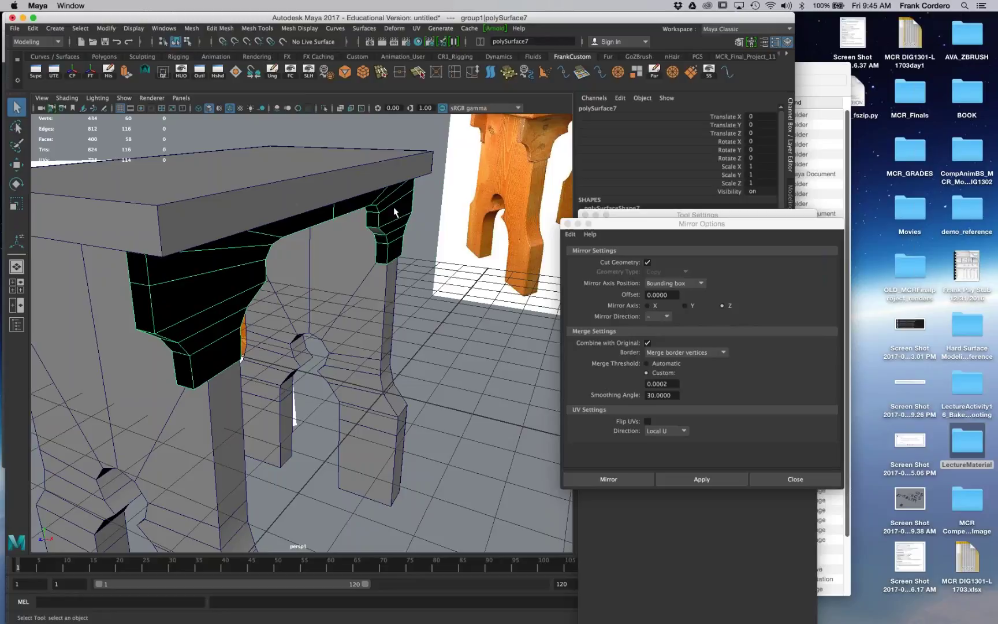
{"action": "left_click", "coordinate": [300, 28]}
{"action": "left_click", "coordinate": [308, 76]}
{"action": "left_click", "coordinate": [453, 202]}
Step: Duplicate the thickened apron and snap the copy along the X axis onto the opposite side of the stool
{"action": "scroll", "coordinate": [453, 202], "scroll_direction": "down", "scroll_amount": 4}
{"action": "left_click_drag", "start_coordinate": [453, 202], "coordinate": [346, 281], "text": "alt"}
{"action": "middle_click_drag", "start_coordinate": [346, 281], "coordinate": [375, 279], "text": "alt"}
{"action": "left_click_drag", "start_coordinate": [369, 295], "coordinate": [341, 398], "text": "alt"}
{"action": "left_click_drag", "start_coordinate": [265, 277], "coordinate": [392, 302], "text": "alt"}
{"action": "left_click", "coordinate": [191, 250]}
{"action": "left_click_drag", "start_coordinate": [258, 281], "coordinate": [318, 288], "text": "alt"}
{"action": "left_click", "coordinate": [386, 252]}
{"action": "left_click_drag", "start_coordinate": [385, 254], "coordinate": [442, 280], "text": "alt"}
{"action": "key", "text": "super+d"}
{"action": "key", "text": "w"}
{"action": "scroll", "coordinate": [441, 281], "scroll_direction": "up", "scroll_amount": 3}
{"action": "left_click_drag", "start_coordinate": [238, 266], "coordinate": [256, 270], "text": "alt"}
{"action": "key", "text": "v"}
{"action": "middle_click", "coordinate": [249, 271]}
{"action": "left_click_drag", "start_coordinate": [251, 278], "coordinate": [309, 279], "text": "alt"}
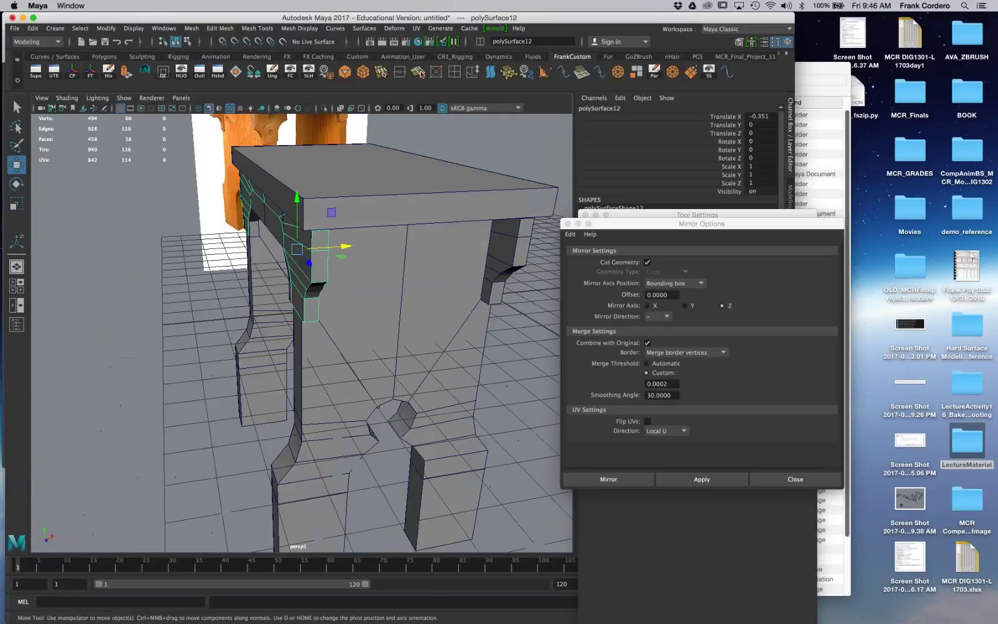
Step: Hide the new apron copy, hide the old apron overlapping it, and show the new copy again
{"action": "key", "text": "ctrl+h"}
{"action": "left_click", "coordinate": [284, 274]}
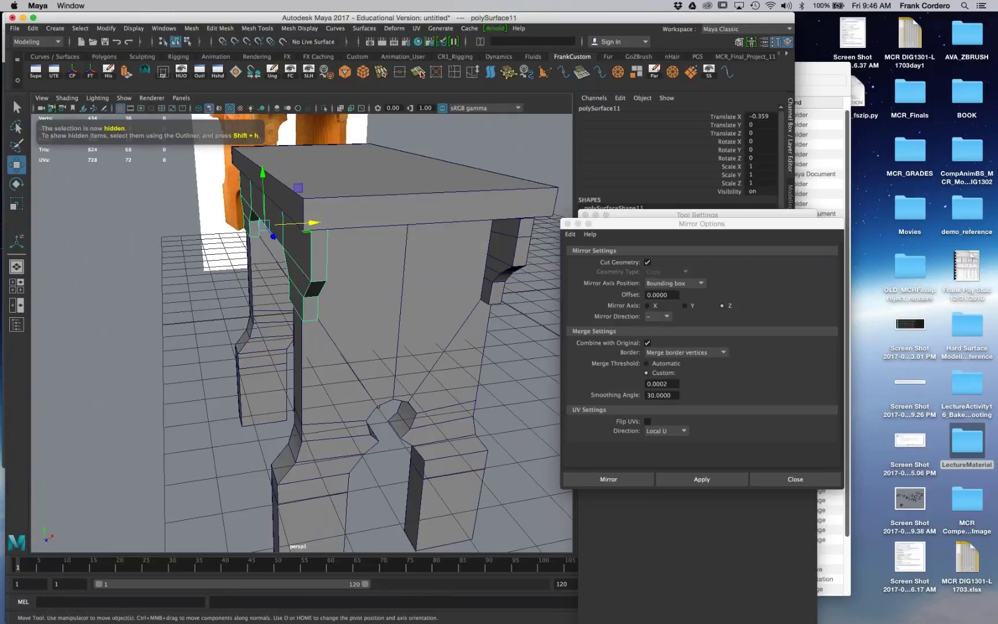
{"action": "key", "text": "ctrl+h"}
{"action": "key", "text": "ctrl+shift+h"}
Step: Examine the earlier modeling stages beside the stool, framing the starting block and the simple stool version
{"action": "left_click_drag", "start_coordinate": [372, 291], "coordinate": [289, 298], "text": "alt"}
{"action": "right_click_drag", "start_coordinate": [289, 297], "coordinate": [185, 298], "text": "alt"}
{"action": "left_click_drag", "start_coordinate": [144, 271], "coordinate": [75, 268], "text": "alt"}
{"action": "right_click_drag", "start_coordinate": [75, 269], "coordinate": [44, 254], "text": "alt"}
{"action": "left_click_drag", "start_coordinate": [38, 246], "coordinate": [130, 249], "text": "alt"}
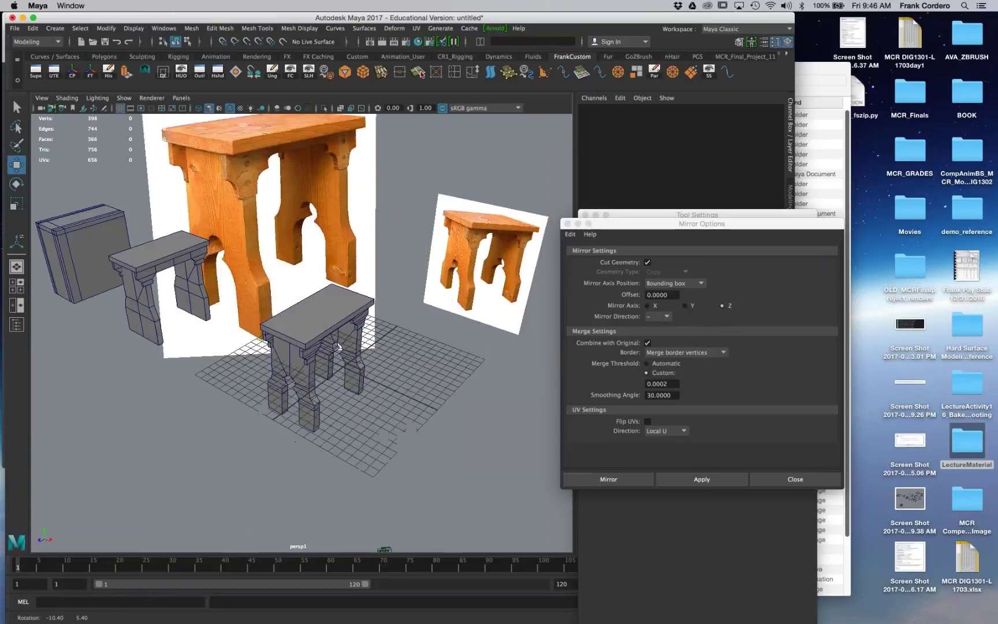
{"action": "middle_click_drag", "start_coordinate": [130, 248], "coordinate": [216, 269], "text": "alt"}
{"action": "right_click_drag", "start_coordinate": [216, 269], "coordinate": [190, 271], "text": "alt"}
{"action": "left_click", "coordinate": [191, 271]}
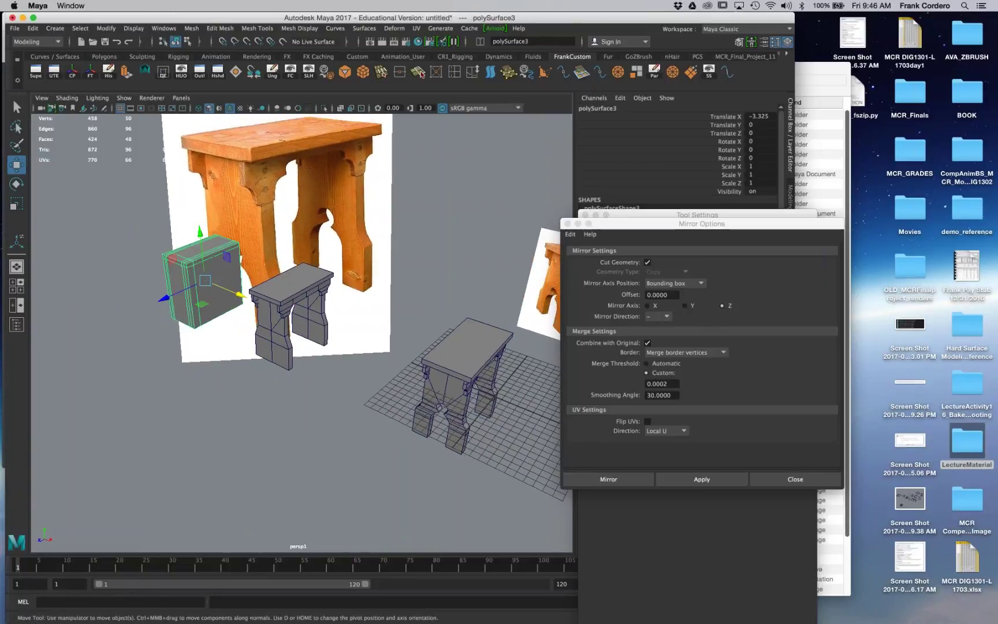
{"action": "key", "text": "f"}
{"action": "right_click_drag", "start_coordinate": [288, 341], "coordinate": [329, 346], "text": "alt"}
{"action": "middle_click_drag", "start_coordinate": [330, 346], "coordinate": [360, 356], "text": "alt"}
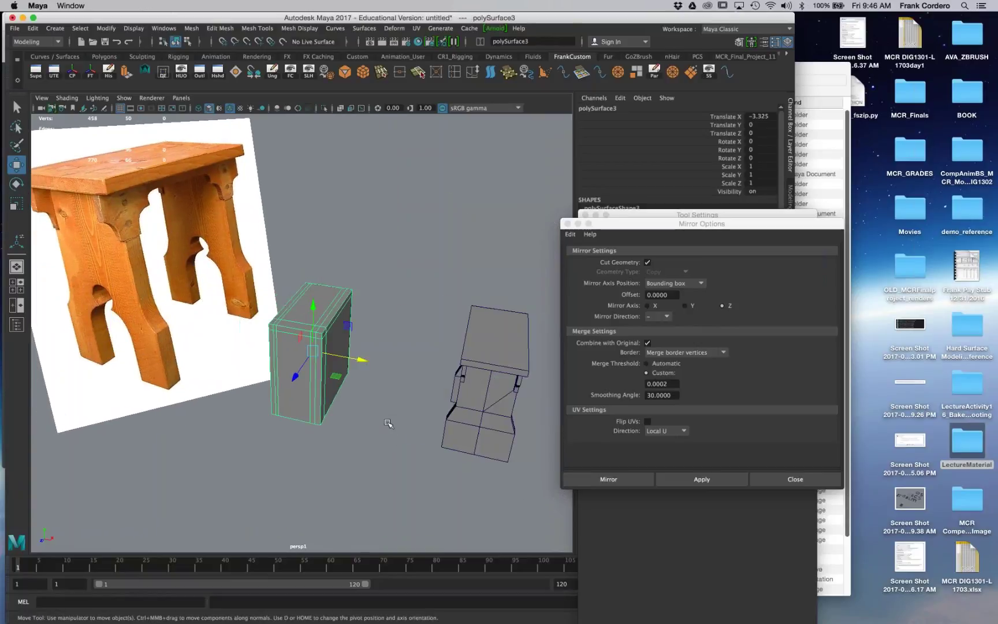
{"action": "right_click_drag", "start_coordinate": [388, 423], "coordinate": [442, 440], "text": "alt"}
{"action": "middle_click_drag", "start_coordinate": [441, 440], "coordinate": [238, 362], "text": "alt"}
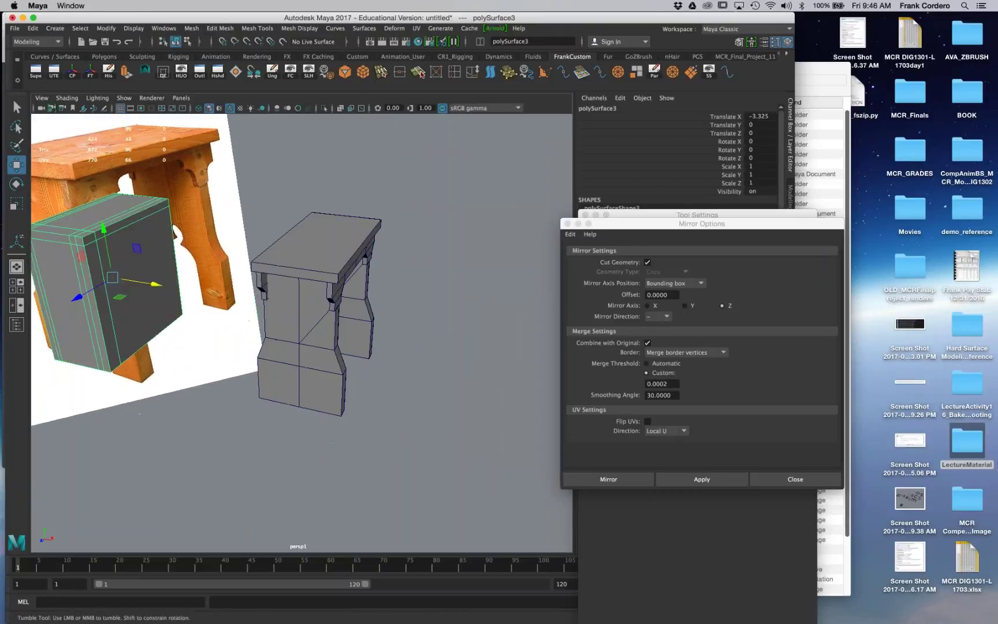
{"action": "left_click_drag", "start_coordinate": [238, 363], "coordinate": [167, 359], "text": "alt"}
{"action": "right_click_drag", "start_coordinate": [167, 359], "coordinate": [202, 369], "text": "alt"}
{"action": "left_click_drag", "start_coordinate": [202, 370], "coordinate": [179, 372], "text": "alt"}
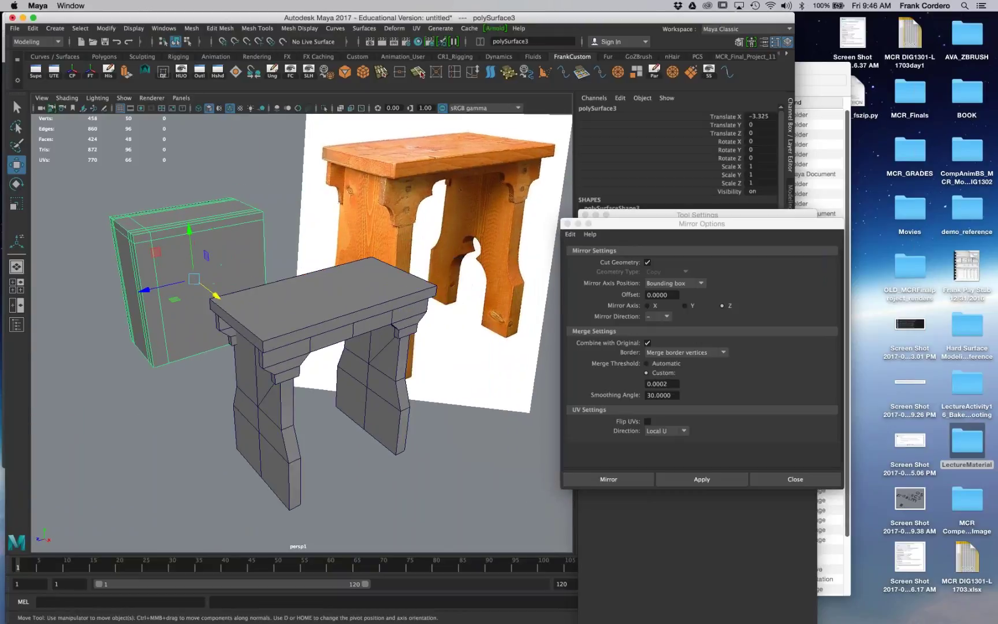
Step: Examine how the simple stool is built by selecting its leg panel and its seat
{"action": "left_click", "coordinate": [305, 328]}
{"action": "left_click", "coordinate": [266, 433]}
{"action": "left_click_drag", "start_coordinate": [266, 433], "coordinate": [330, 424], "text": "alt"}
{"action": "right_click_drag", "start_coordinate": [329, 425], "coordinate": [289, 417], "text": "alt"}
{"action": "left_click_drag", "start_coordinate": [289, 417], "coordinate": [346, 424], "text": "alt"}
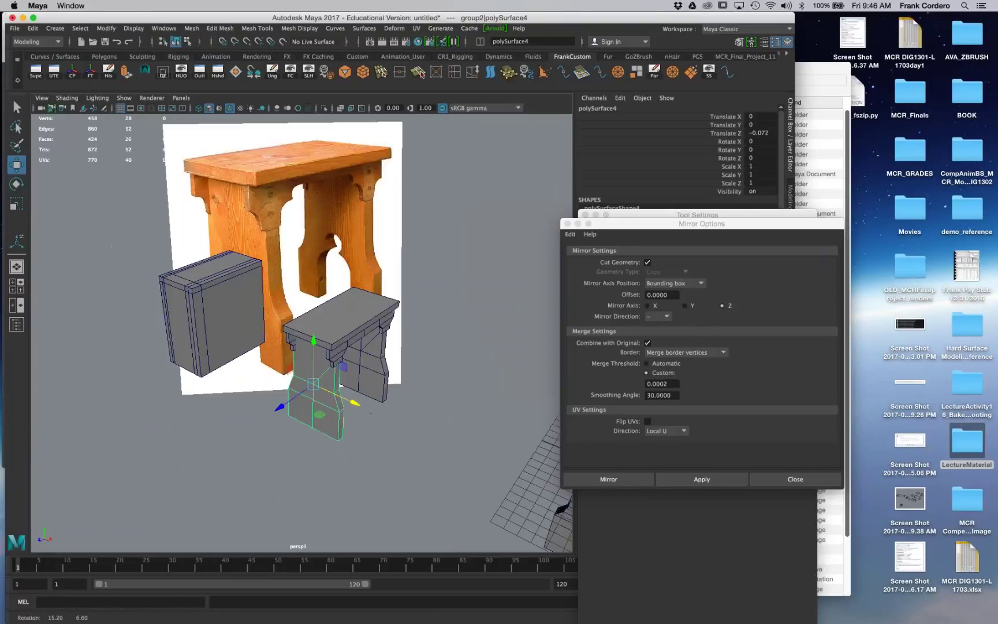
{"action": "right_click_drag", "start_coordinate": [346, 424], "coordinate": [392, 427], "text": "alt"}
{"action": "middle_click_drag", "start_coordinate": [393, 427], "coordinate": [398, 442], "text": "alt"}
{"action": "middle_click_drag", "start_coordinate": [462, 428], "coordinate": [324, 442], "text": "alt"}
{"action": "right_click_drag", "start_coordinate": [324, 442], "coordinate": [354, 441], "text": "alt"}
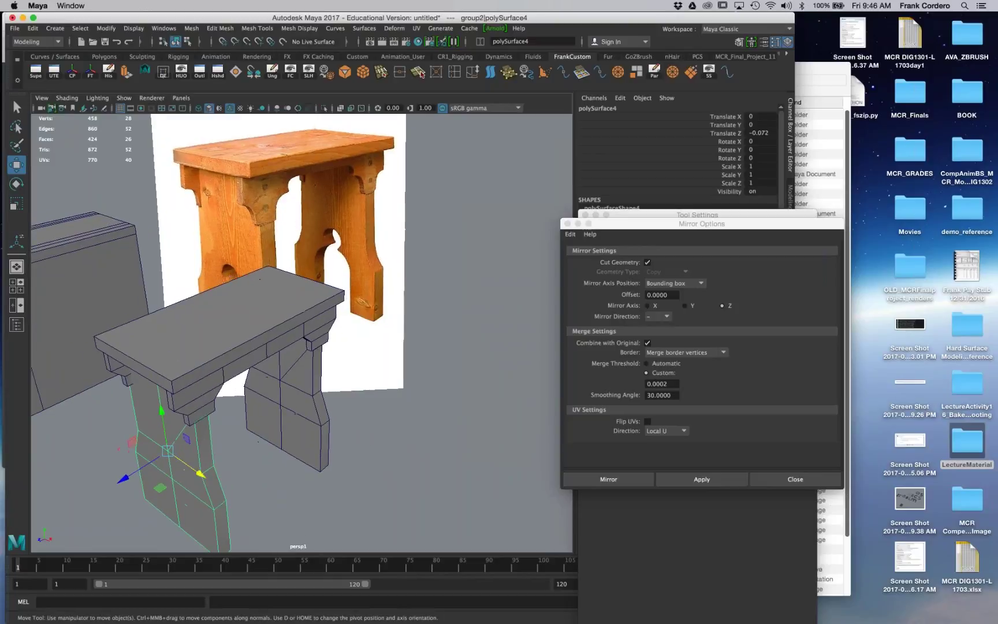
{"action": "left_click", "coordinate": [283, 325]}
{"action": "right_click_drag", "start_coordinate": [283, 325], "coordinate": [254, 326], "text": "alt"}
{"action": "middle_click_drag", "start_coordinate": [254, 325], "coordinate": [266, 309], "text": "alt"}
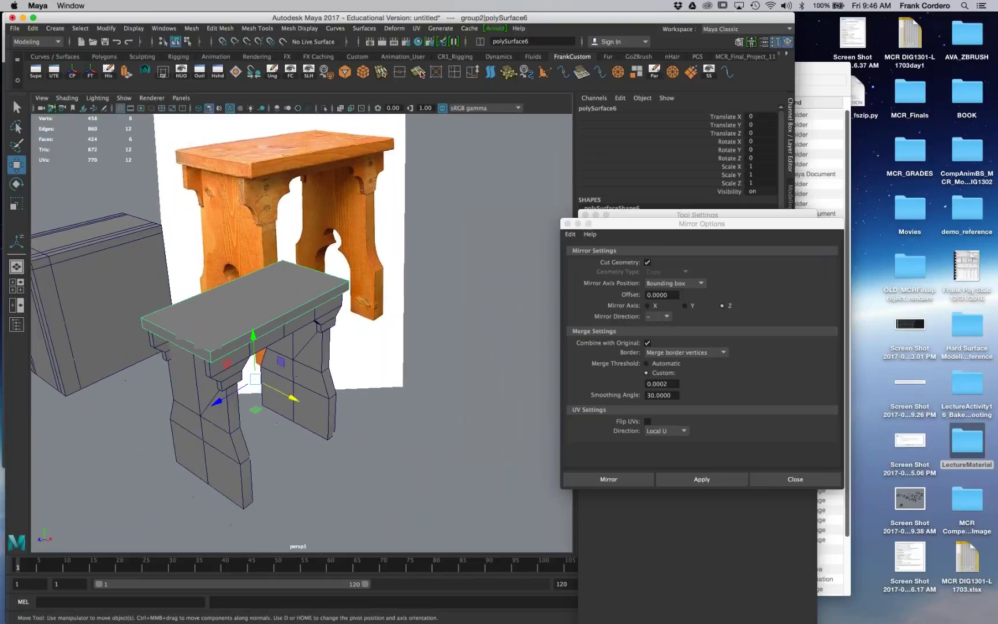
Step: Line up the view of the simple stool with the stool in the reference photo
{"action": "right_click_drag", "start_coordinate": [324, 347], "coordinate": [248, 349], "text": "alt"}
{"action": "mouse_move", "coordinate": [324, 358]}
{"action": "left_mouse_down", "text": "alt"}
{"action": "mouse_move", "coordinate": [249, 353]}
{"action": "mouse_move", "coordinate": [324, 358]}
{"action": "left_mouse_up", "text": "alt"}
{"action": "right_click_drag", "start_coordinate": [312, 352], "coordinate": [416, 353], "text": "alt"}
{"action": "left_click_drag", "start_coordinate": [347, 358], "coordinate": [339, 321], "text": "alt"}
{"action": "right_click_drag", "start_coordinate": [339, 347], "coordinate": [306, 348], "text": "alt"}
{"action": "mouse_move", "coordinate": [312, 352]}
{"action": "left_mouse_down", "text": "alt"}
{"action": "mouse_move", "coordinate": [332, 353]}
{"action": "mouse_move", "coordinate": [306, 353]}
{"action": "left_mouse_up", "text": "alt"}
{"action": "right_click_drag", "start_coordinate": [312, 352], "coordinate": [298, 352], "text": "alt"}
{"action": "mouse_move", "coordinate": [312, 352]}
{"action": "left_mouse_down", "text": "alt"}
{"action": "mouse_move", "coordinate": [320, 353]}
{"action": "mouse_move", "coordinate": [302, 352]}
{"action": "mouse_move", "coordinate": [314, 352]}
{"action": "left_mouse_up", "text": "alt"}
{"action": "right_click_drag", "start_coordinate": [315, 353], "coordinate": [319, 352], "text": "alt"}
{"action": "left_click_drag", "start_coordinate": [312, 353], "coordinate": [307, 352], "text": "alt"}
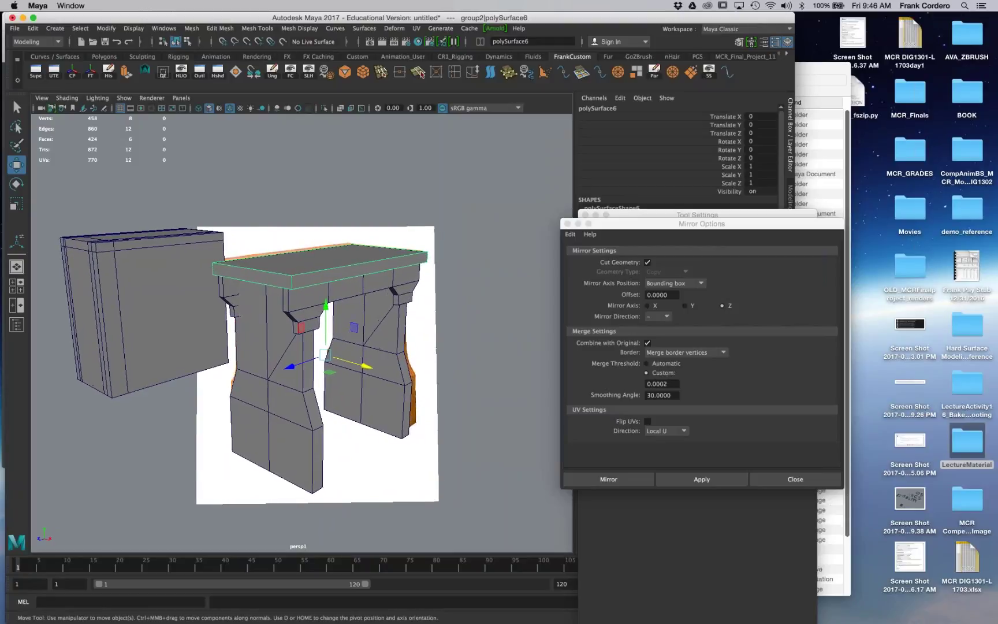
Step: Turn on X-ray shading and compare the simple stool and the detailed stool with the reference photo
{"action": "left_click", "coordinate": [341, 109]}
{"action": "middle_click_drag", "start_coordinate": [396, 410], "coordinate": [396, 409], "text": "alt"}
{"action": "left_click_drag", "start_coordinate": [397, 409], "coordinate": [424, 423], "text": "alt"}
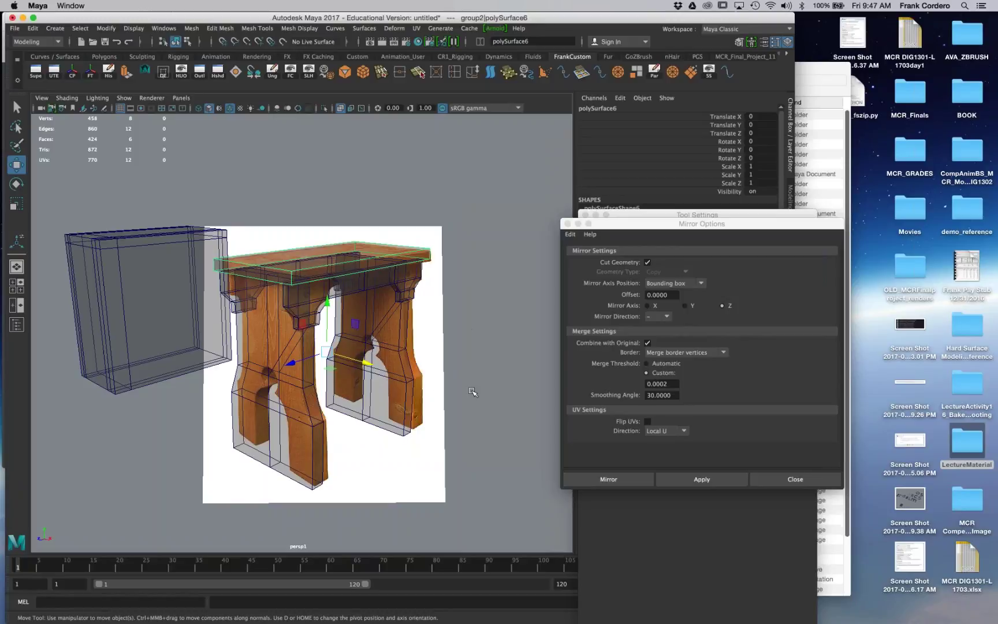
{"action": "right_click_drag", "start_coordinate": [473, 392], "coordinate": [433, 404], "text": "alt"}
{"action": "middle_click_drag", "start_coordinate": [433, 404], "coordinate": [259, 356], "text": "alt"}
{"action": "right_click_drag", "start_coordinate": [75, 355], "coordinate": [125, 357], "text": "alt"}
{"action": "middle_click_drag", "start_coordinate": [234, 321], "coordinate": [230, 322], "text": "alt"}
{"action": "right_click_drag", "start_coordinate": [222, 322], "coordinate": [232, 322], "text": "alt"}
{"action": "middle_click_drag", "start_coordinate": [228, 319], "coordinate": [231, 329], "text": "alt"}
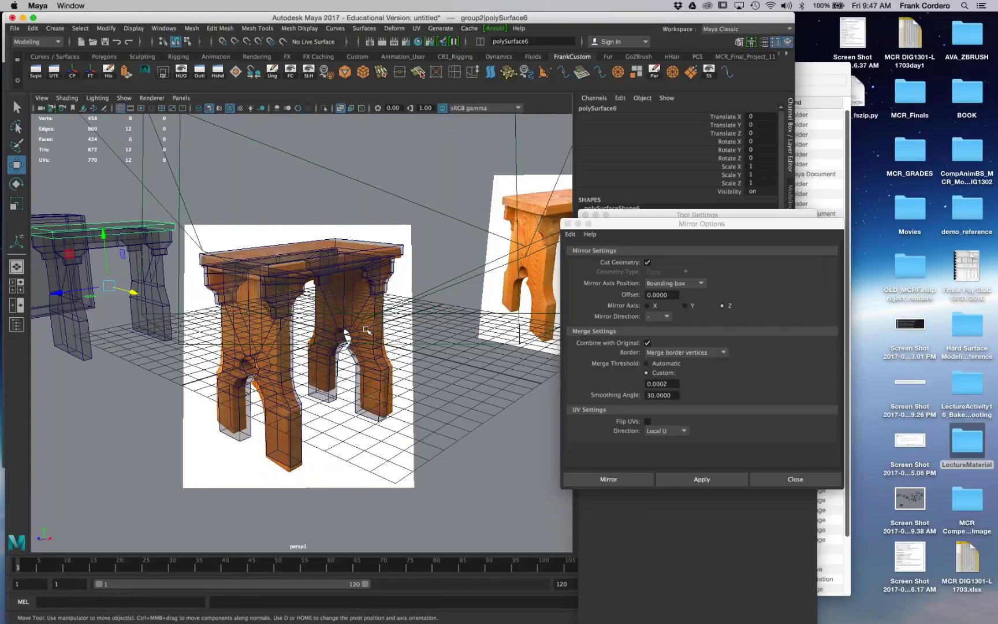
Step: Examine the see-through detailed stool against the reference photo from several angles, checking its legs and aprons
{"action": "left_click_drag", "start_coordinate": [366, 330], "coordinate": [364, 338], "text": "alt"}
{"action": "middle_click_drag", "start_coordinate": [366, 323], "coordinate": [371, 311], "text": "alt"}
{"action": "left_click_drag", "start_coordinate": [371, 311], "coordinate": [406, 321], "text": "alt"}
{"action": "middle_click_drag", "start_coordinate": [406, 321], "coordinate": [471, 280], "text": "alt"}
{"action": "left_click_drag", "start_coordinate": [404, 301], "coordinate": [488, 301], "text": "alt"}
{"action": "middle_click_drag", "start_coordinate": [488, 301], "coordinate": [469, 316], "text": "alt"}
{"action": "left_click_drag", "start_coordinate": [470, 316], "coordinate": [380, 286], "text": "alt"}
{"action": "right_click_drag", "start_coordinate": [380, 286], "coordinate": [411, 290], "text": "alt"}
{"action": "left_click_drag", "start_coordinate": [410, 290], "coordinate": [412, 294], "text": "alt"}
{"action": "middle_click_drag", "start_coordinate": [335, 363], "coordinate": [345, 351], "text": "alt"}
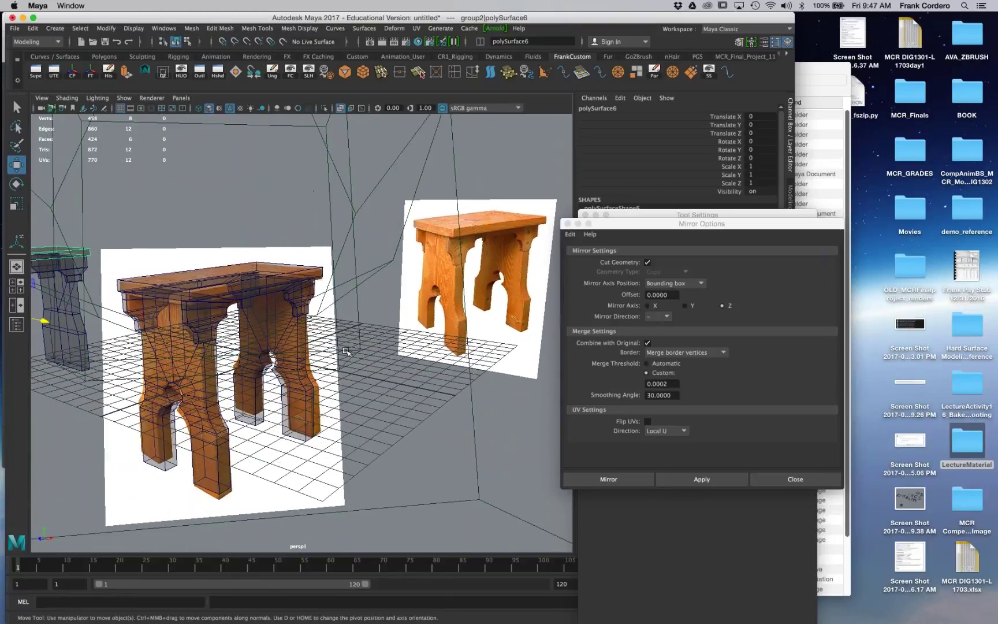
Step: Turn off X-ray shading and move the Tool Settings and Mirror Options windows clear of the viewport and the object's attributes
{"action": "left_click", "coordinate": [847, 266]}
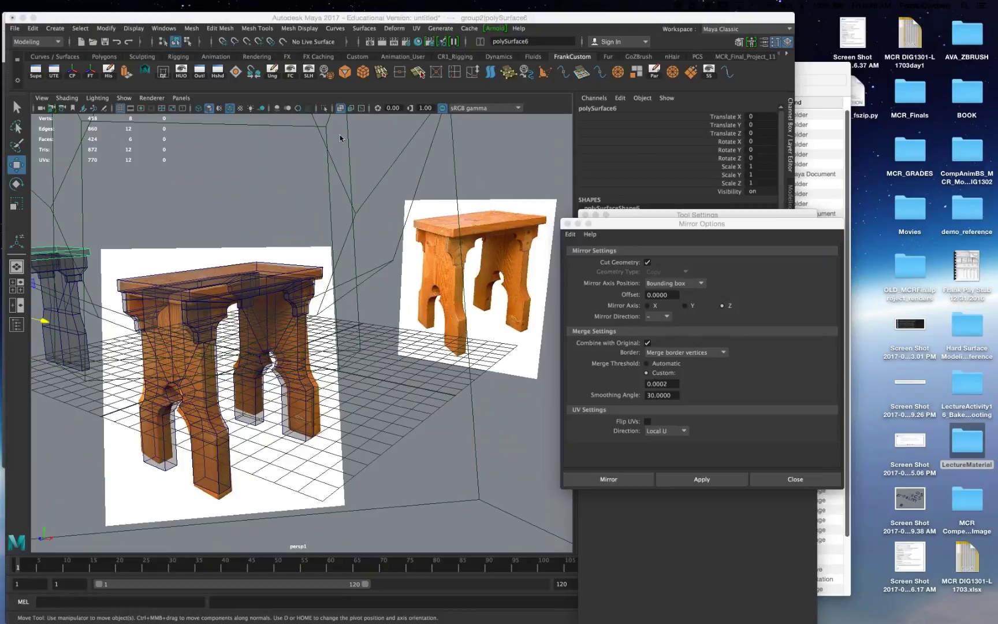
{"action": "left_click", "coordinate": [341, 109]}
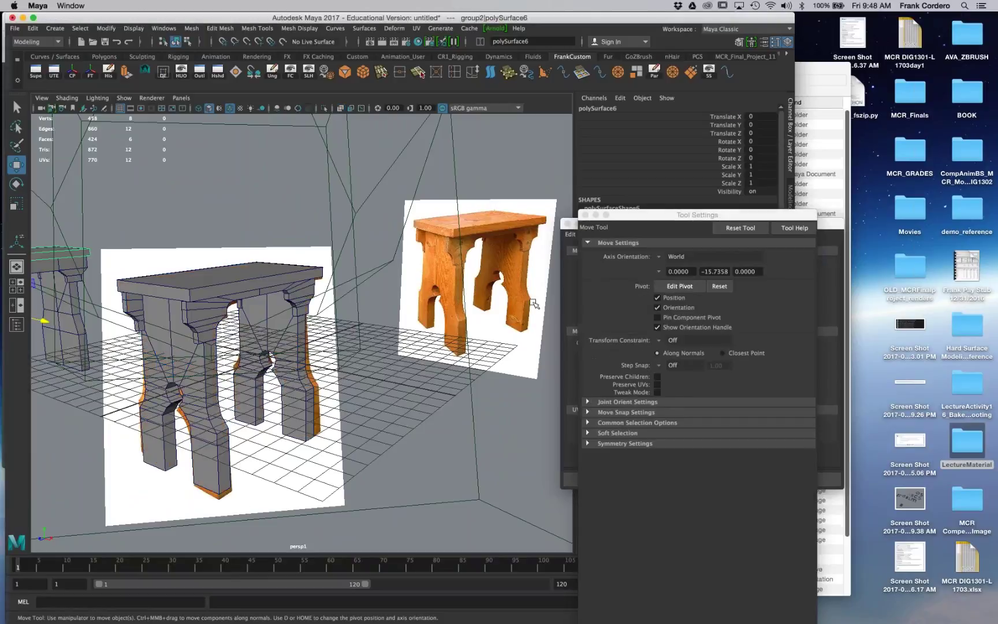
{"action": "left_click_drag", "start_coordinate": [658, 216], "coordinate": [618, 436]}
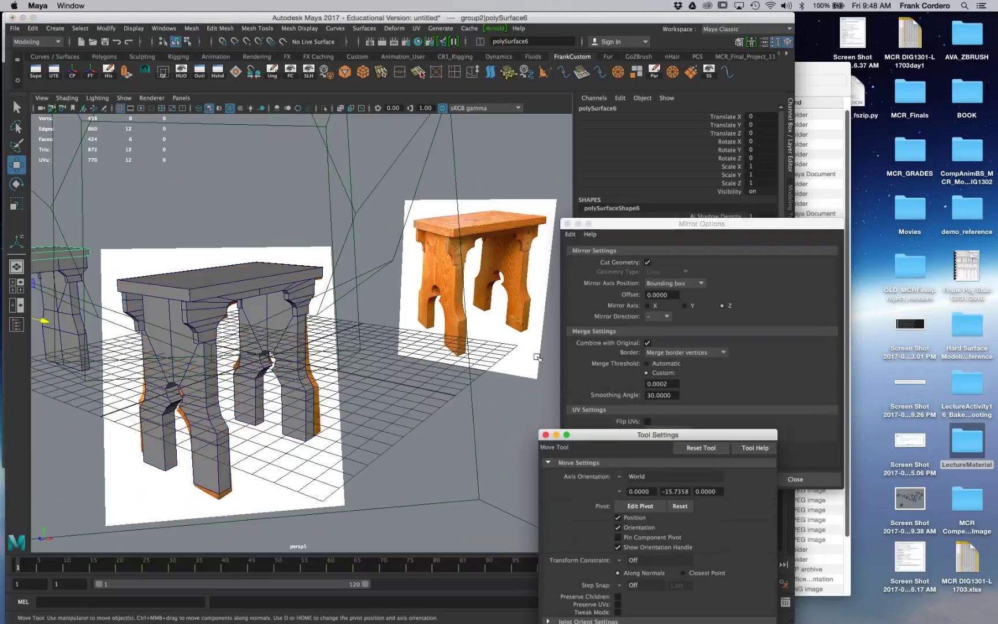
{"action": "left_click_drag", "start_coordinate": [702, 224], "coordinate": [646, 224]}
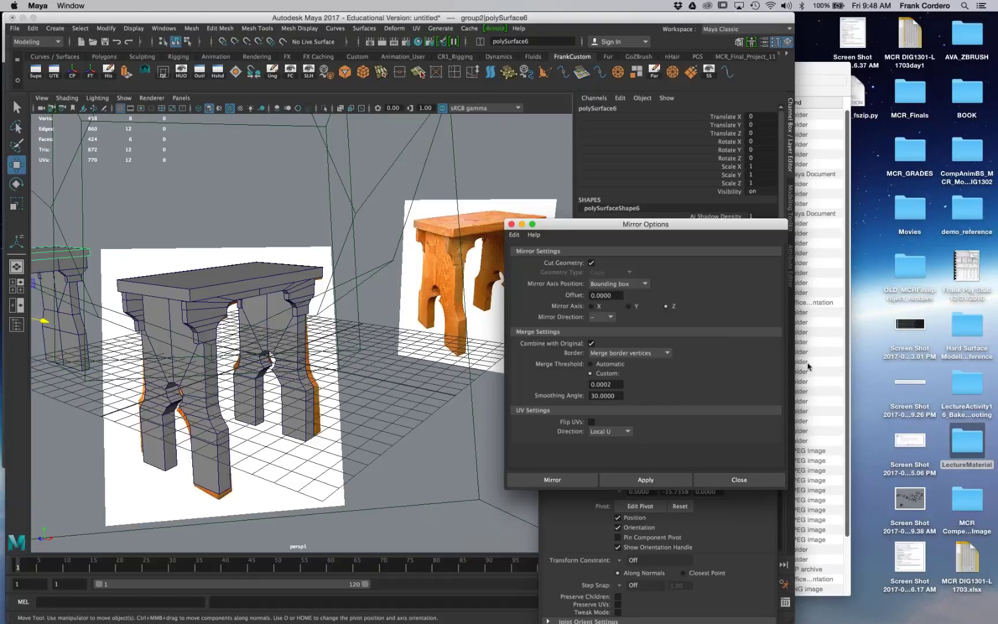
{"action": "left_click_drag", "start_coordinate": [743, 225], "coordinate": [808, 362]}
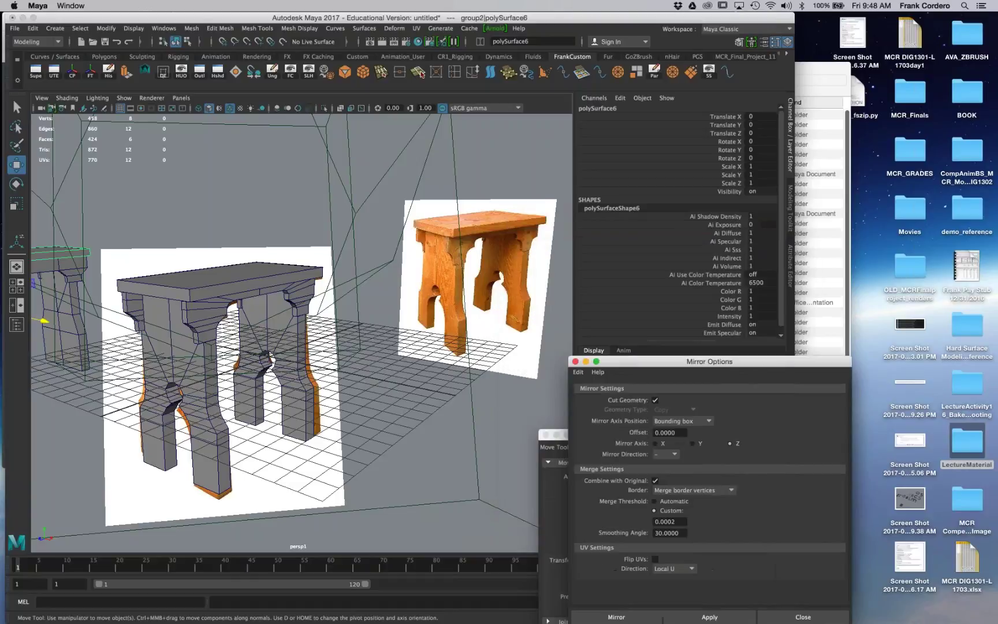
Step: In the front view, select the apron's top row of vertices and snap it up to the underside of the seat
{"action": "left_click", "coordinate": [472, 257]}
{"action": "key", "text": "space"}
{"action": "key", "text": "space"}
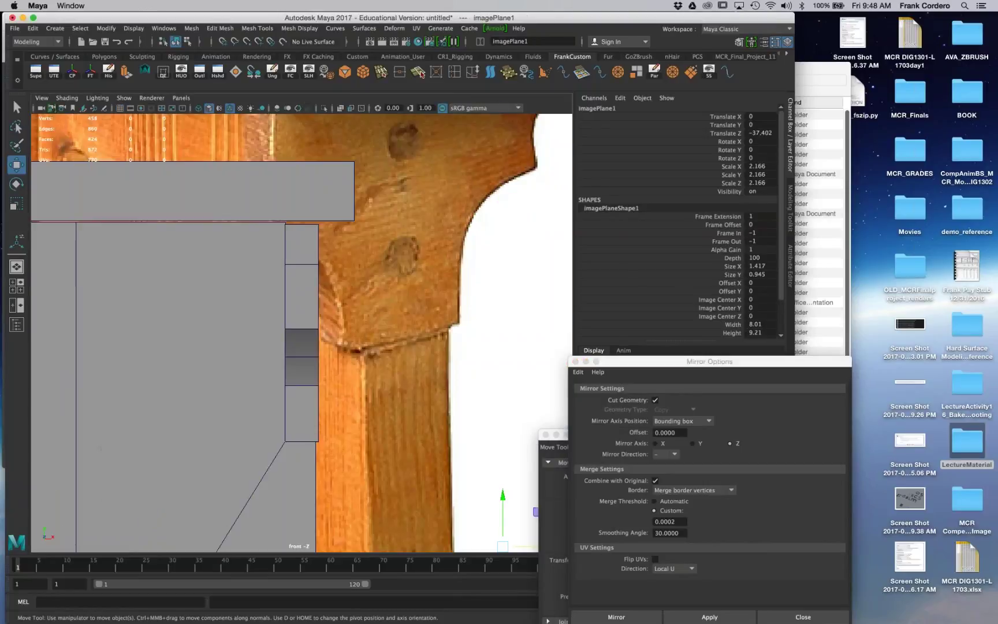
{"action": "middle_click_drag", "start_coordinate": [411, 250], "coordinate": [372, 315], "text": "alt"}
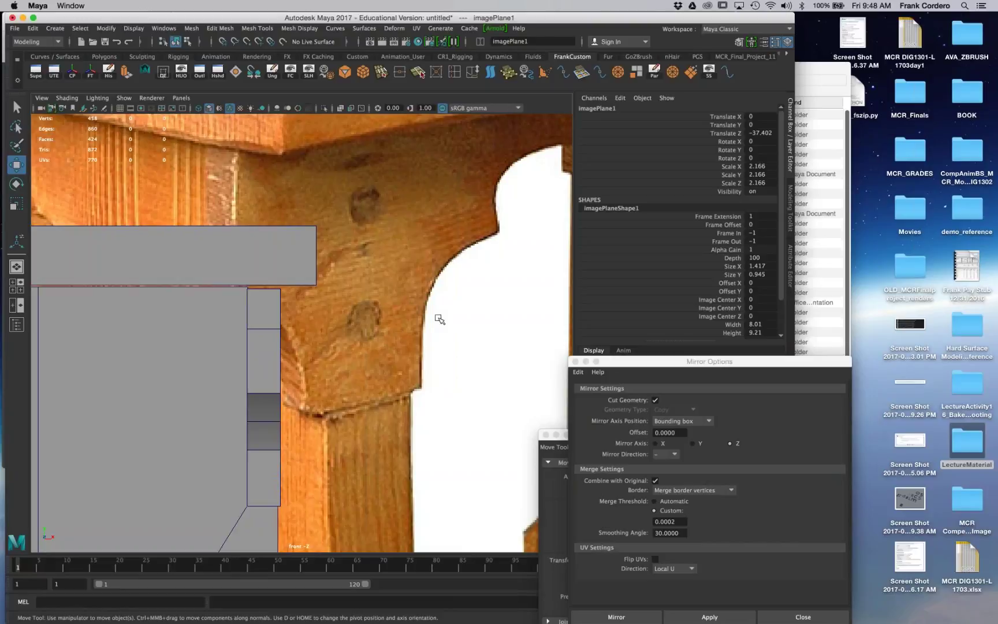
{"action": "left_click", "coordinate": [277, 311]}
{"action": "right_click_drag", "start_coordinate": [265, 309], "coordinate": [213, 308]}
{"action": "left_click_drag", "start_coordinate": [218, 264], "coordinate": [406, 306]}
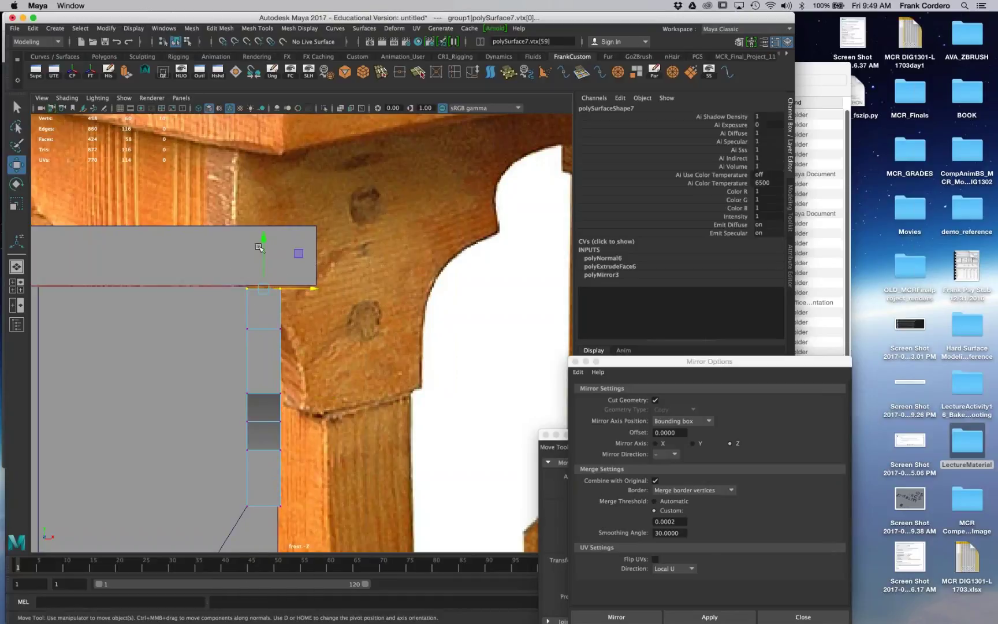
{"action": "middle_click_drag", "start_coordinate": [227, 290], "coordinate": [290, 314]}
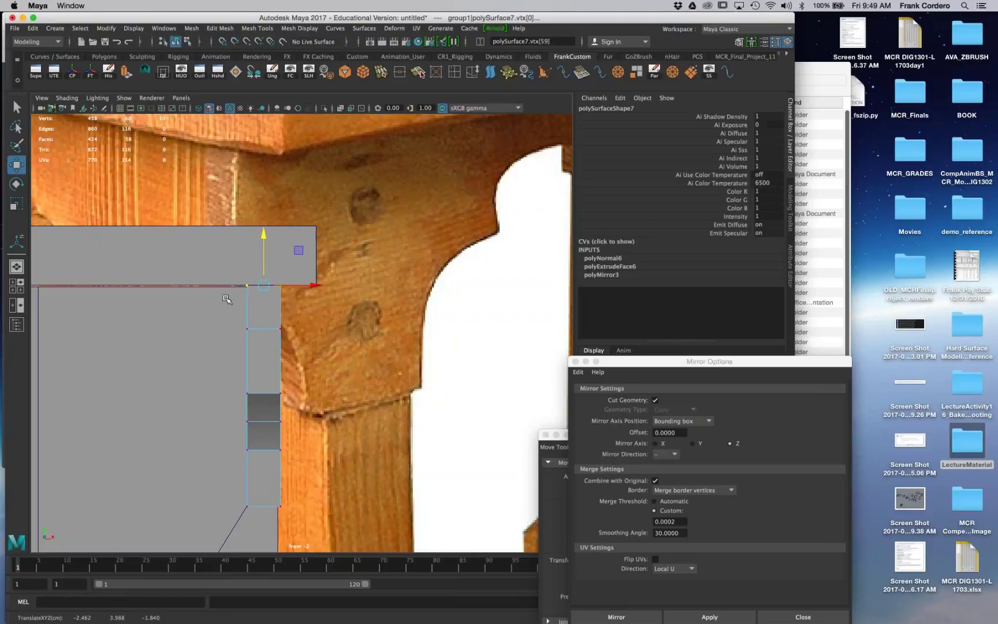
{"action": "middle_click_drag", "start_coordinate": [230, 289], "coordinate": [280, 309]}
Step: Go back to the perspective view, check the apron against the seat, and return it to object mode
{"action": "key", "text": "space"}
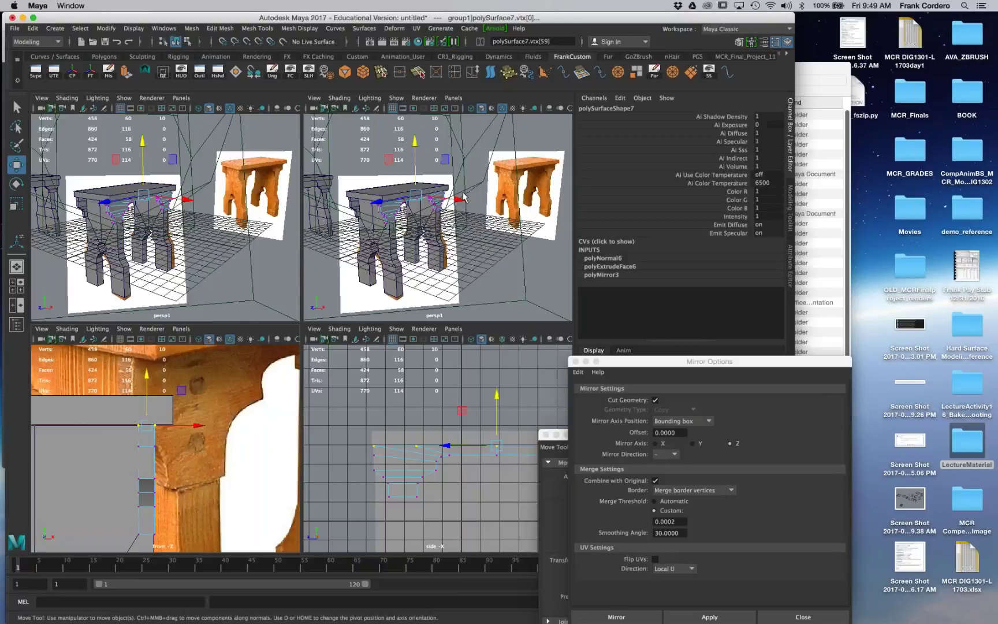
{"action": "key", "text": "space"}
{"action": "left_click_drag", "start_coordinate": [288, 323], "coordinate": [332, 335], "text": "alt"}
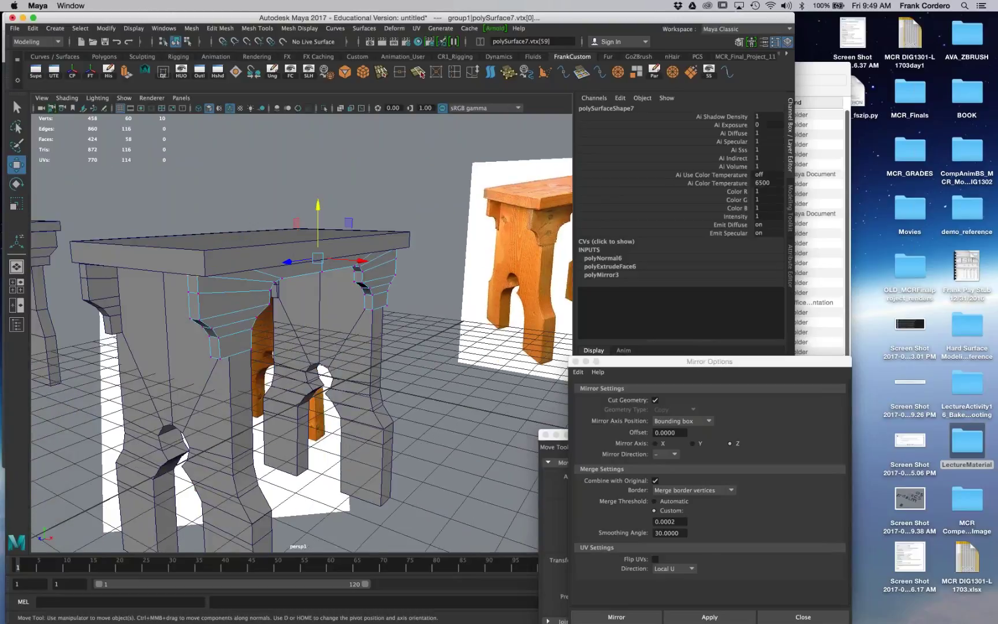
{"action": "left_click_drag", "start_coordinate": [243, 308], "coordinate": [134, 266], "text": "alt"}
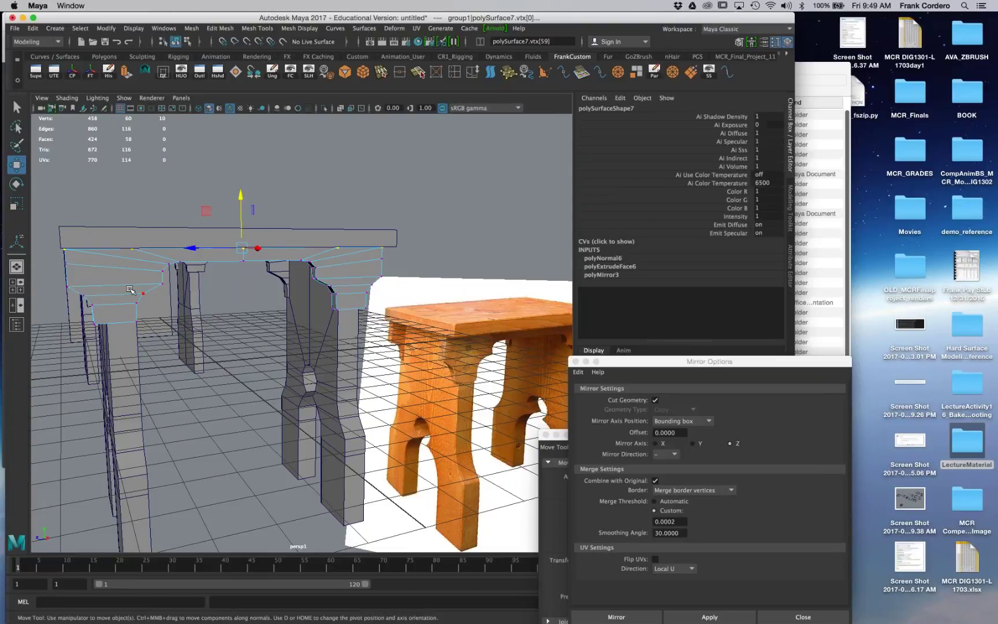
{"action": "left_click_drag", "start_coordinate": [131, 290], "coordinate": [185, 302], "text": "alt"}
{"action": "right_click_drag", "start_coordinate": [185, 303], "coordinate": [238, 288]}
{"action": "left_click_drag", "start_coordinate": [238, 289], "coordinate": [295, 381], "text": "alt"}
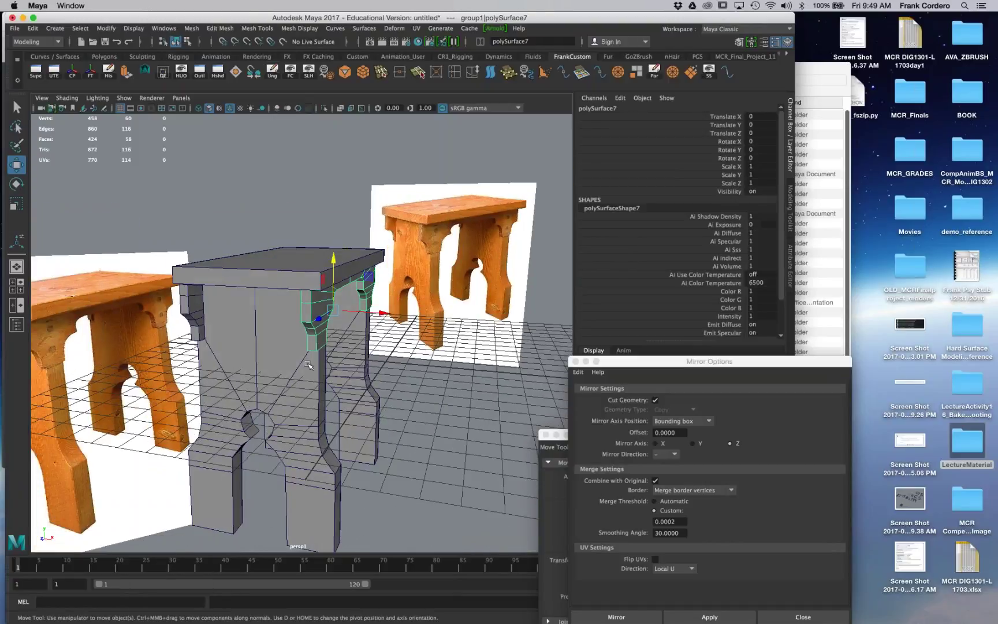
Step: Move the starting block farther from the stools along the X axis, to a Translate X of about -4.621
{"action": "right_click_drag", "start_coordinate": [366, 365], "coordinate": [303, 386], "text": "alt"}
{"action": "left_click_drag", "start_coordinate": [303, 386], "coordinate": [260, 469], "text": "alt"}
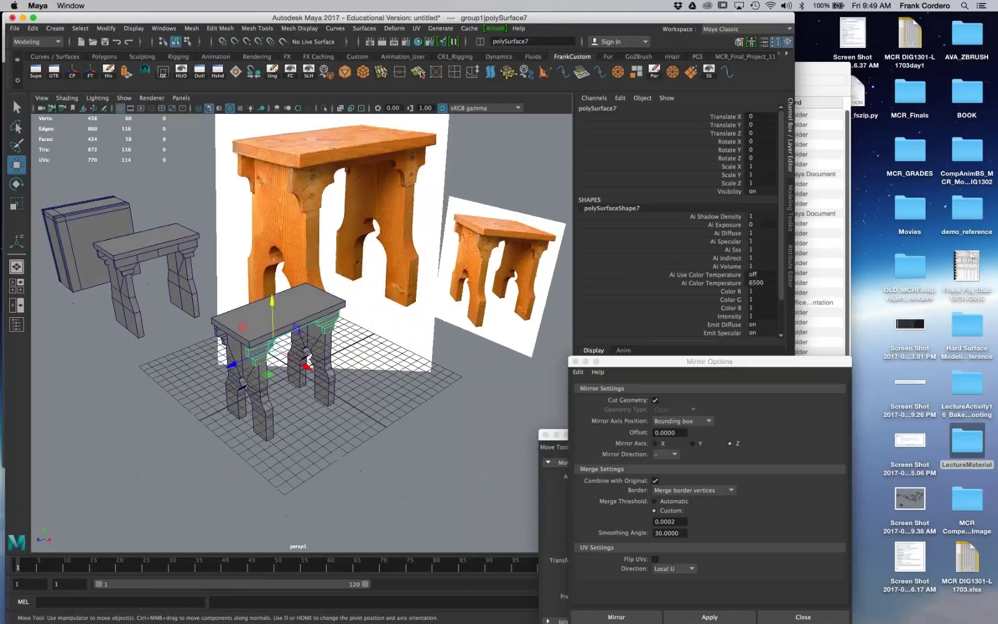
{"action": "middle_click_drag", "start_coordinate": [260, 469], "coordinate": [407, 530], "text": "alt"}
{"action": "left_click", "coordinate": [180, 282]}
{"action": "left_click_drag", "start_coordinate": [205, 296], "coordinate": [110, 252]}
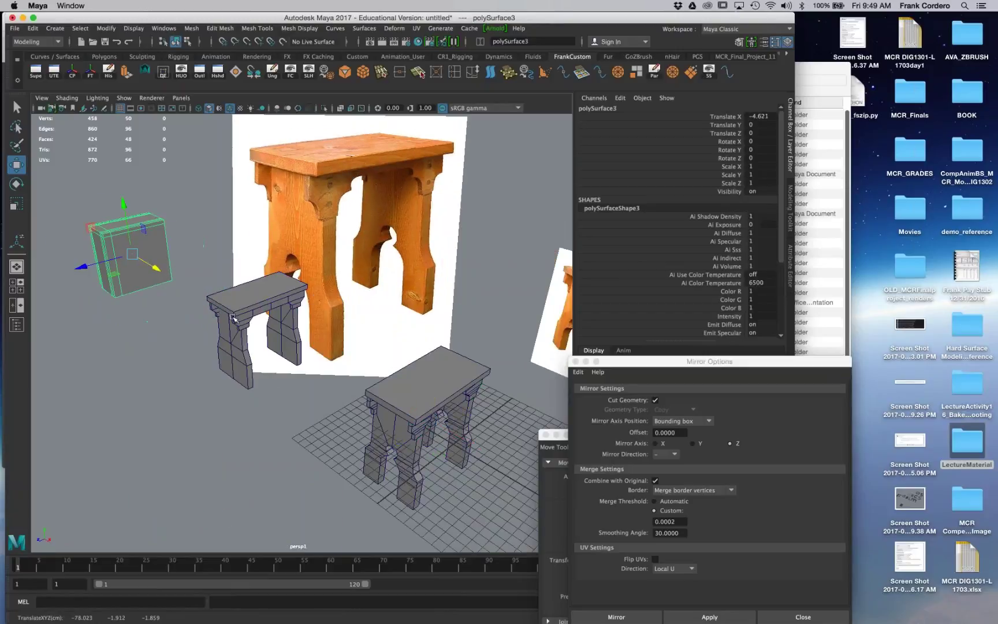
Step: Select the simple stool's whole group and move it back along the X axis, to a Translate X of about -3.126
{"action": "left_click", "coordinate": [254, 293]}
{"action": "key", "text": "Up"}
{"action": "left_click_drag", "start_coordinate": [291, 348], "coordinate": [194, 320]}
Step: Select the detailed stool's whole group and duplicate it
{"action": "left_click", "coordinate": [399, 399]}
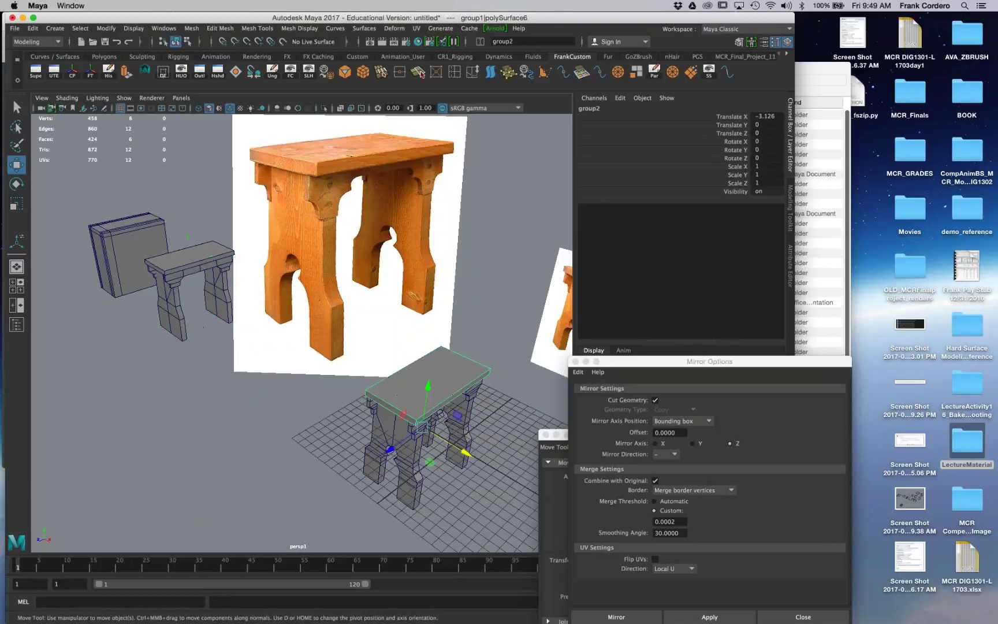
{"action": "key", "text": "Up"}
{"action": "key", "text": "ctrl+d"}
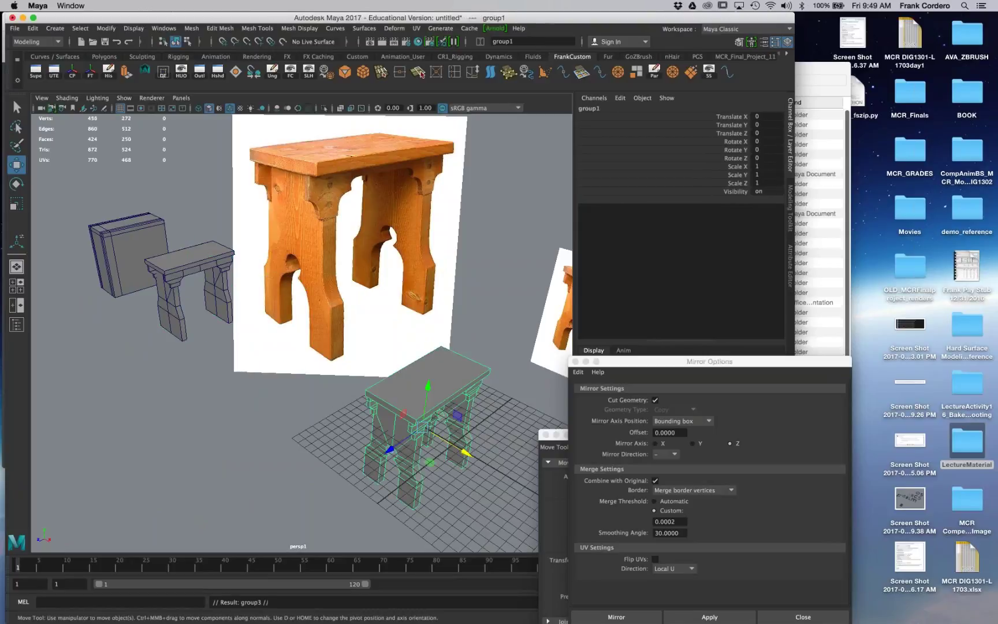
Step: Move the duplicated detailed stool back along the X axis, into the gap in front of the simple stool
{"action": "left_click_drag", "start_coordinate": [465, 454], "coordinate": [285, 372]}
{"action": "left_click", "coordinate": [284, 373]}
{"action": "middle_click_drag", "start_coordinate": [424, 432], "coordinate": [333, 411], "text": "alt"}
{"action": "left_click", "coordinate": [332, 412]}
Step: Select the loop of thin thickness faces around the front stool's apron and delete them
{"action": "left_click_drag", "start_coordinate": [336, 431], "coordinate": [245, 445], "text": "alt"}
{"action": "right_click_drag", "start_coordinate": [245, 445], "coordinate": [393, 450], "text": "alt"}
{"action": "left_click_drag", "start_coordinate": [358, 439], "coordinate": [398, 346], "text": "alt"}
{"action": "right_click_drag", "start_coordinate": [379, 195], "coordinate": [379, 219]}
{"action": "left_click", "coordinate": [379, 199]}
{"action": "double_click", "coordinate": [378, 234], "text": "shift"}
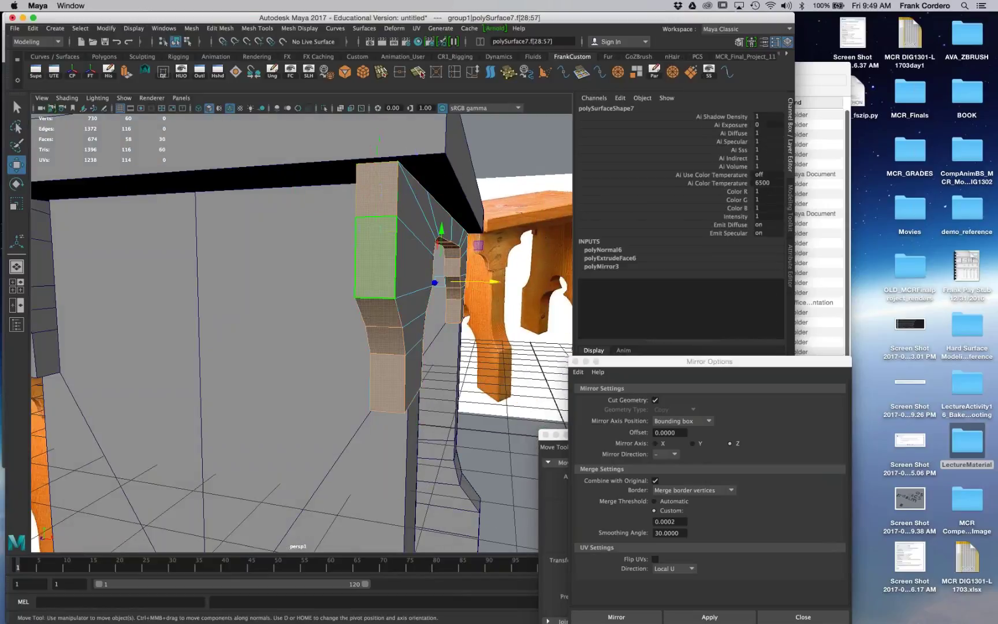
{"action": "left_click_drag", "start_coordinate": [376, 254], "coordinate": [403, 259], "text": "alt"}
{"action": "key", "text": "Delete"}
Step: Grow a face selection over the apron's whole detached inner side and delete it, keeping only the outer side
{"action": "left_click", "coordinate": [363, 257]}
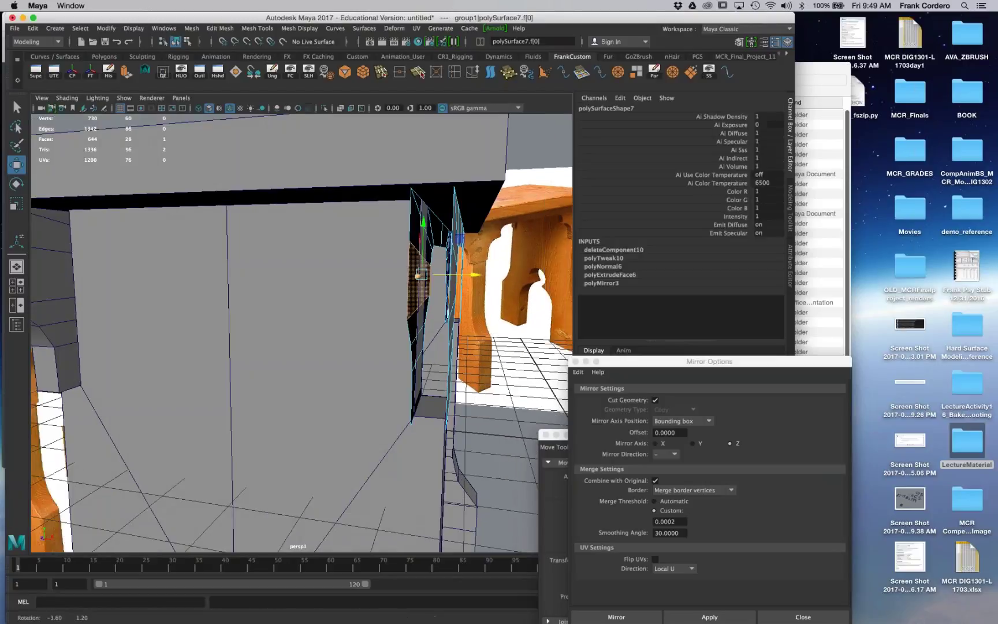
{"action": "key", "text": "shift+period"}
{"action": "key", "text": "shift+period"}
{"action": "key", "text": "shift+period"}
{"action": "key", "text": "shift+period"}
{"action": "key", "text": "shift+period"}
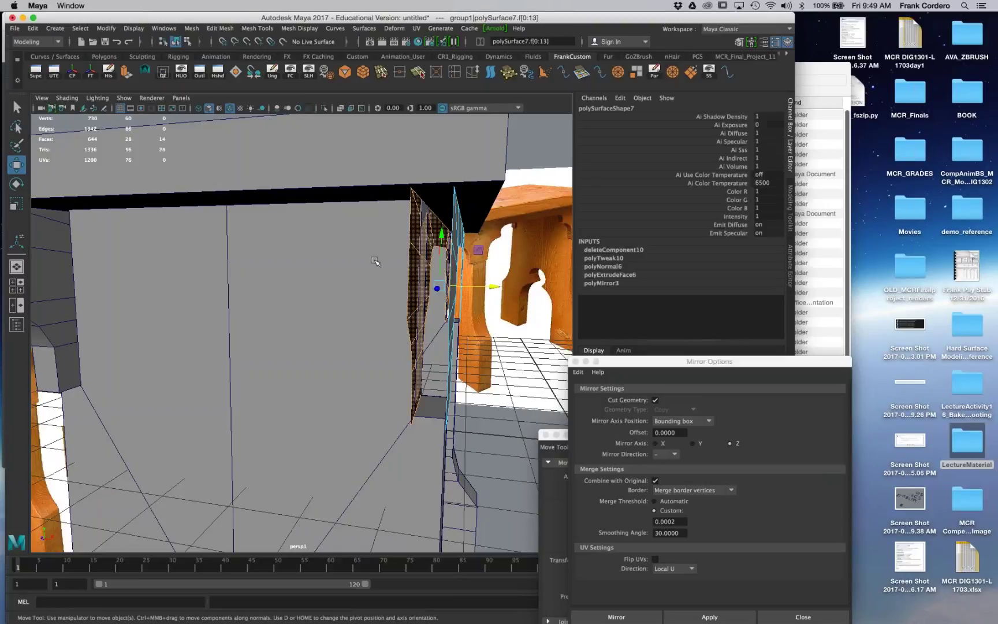
{"action": "left_click_drag", "start_coordinate": [403, 254], "coordinate": [341, 248], "text": "alt"}
{"action": "key", "text": "Delete"}
Step: Delete one half of the apron's outer faces, up to the center line, keeping a single bracket
{"action": "right_click_drag", "start_coordinate": [497, 369], "coordinate": [462, 384], "text": "alt"}
{"action": "mouse_move", "coordinate": [462, 384]}
{"action": "left_mouse_down", "text": "alt"}
{"action": "mouse_move", "coordinate": [486, 385]}
{"action": "mouse_move", "coordinate": [472, 372]}
{"action": "left_mouse_up", "text": "alt"}
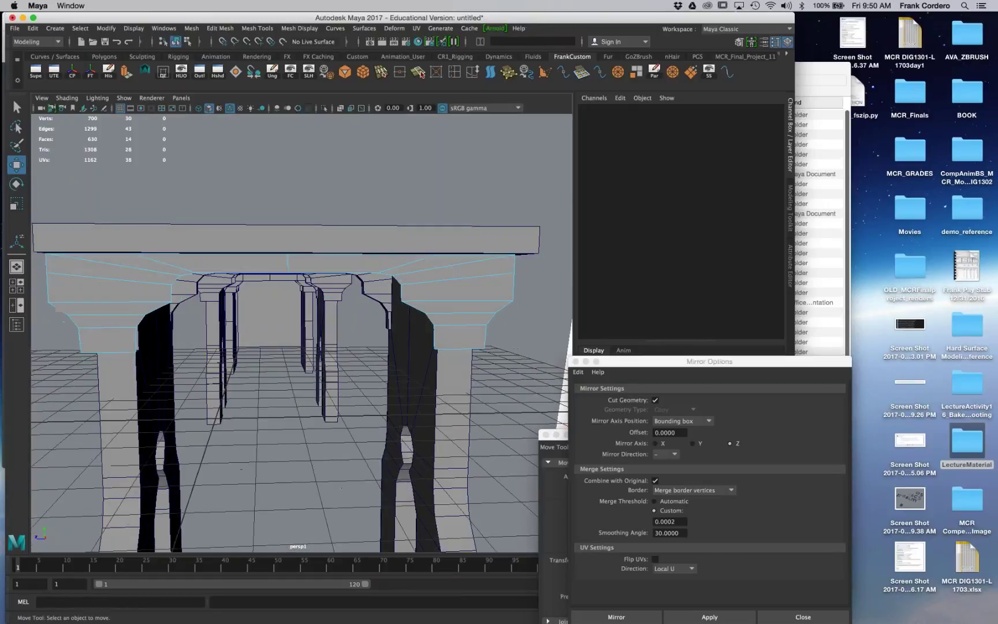
{"action": "left_click_drag", "start_coordinate": [537, 232], "coordinate": [324, 415]}
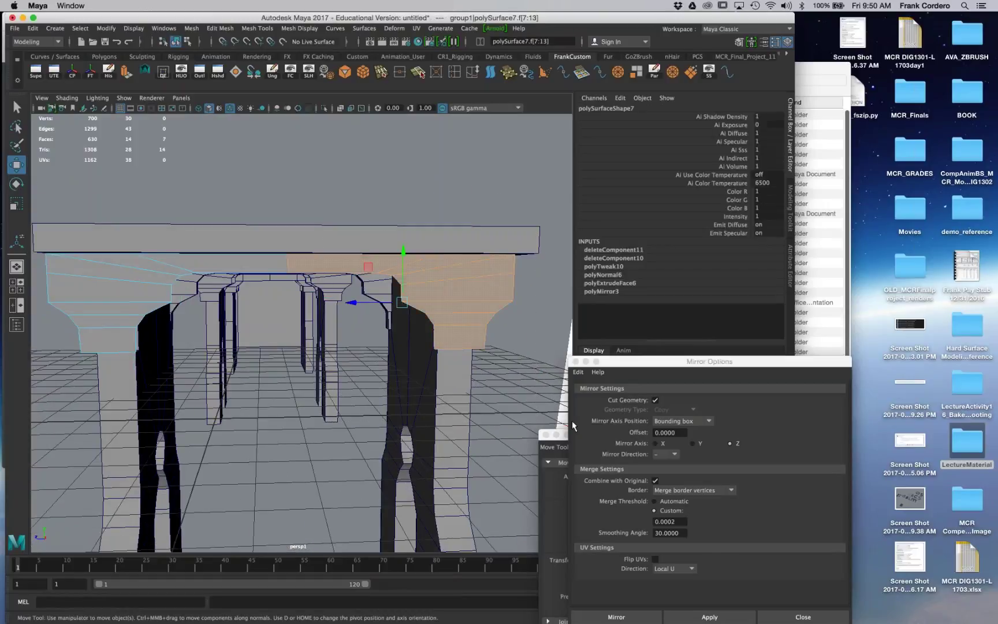
{"action": "key", "text": "Delete"}
Step: Examine the remaining half apron and compare it with the reference photo's bracket and its two round pegs in the front view
{"action": "left_click_drag", "start_coordinate": [508, 411], "coordinate": [554, 418], "text": "alt"}
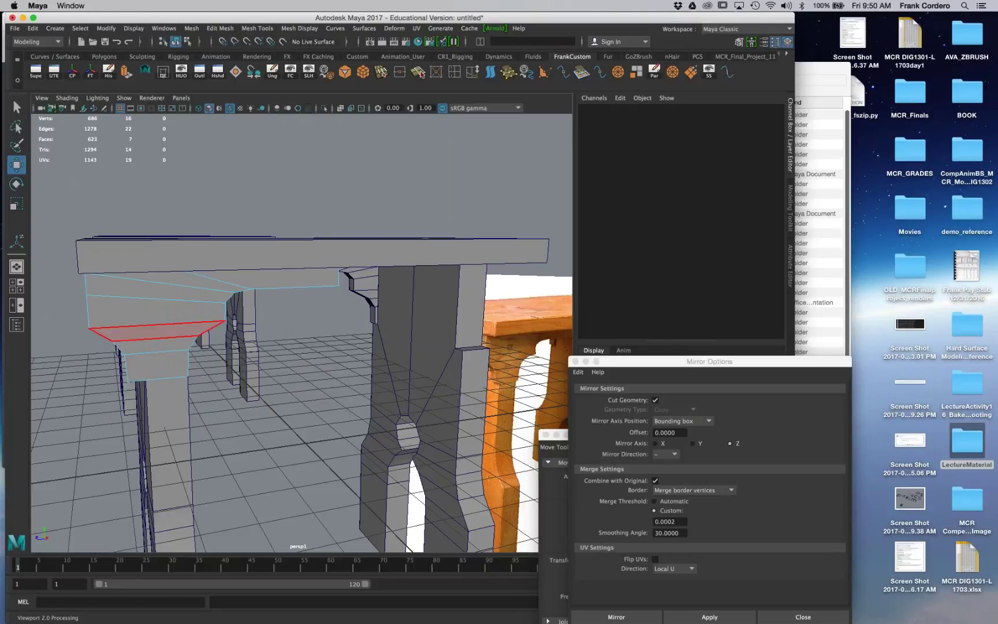
{"action": "left_click_drag", "start_coordinate": [174, 327], "coordinate": [190, 347], "text": "alt"}
{"action": "left_click_drag", "start_coordinate": [197, 434], "coordinate": [243, 434], "text": "alt"}
{"action": "right_click_drag", "start_coordinate": [346, 370], "coordinate": [248, 358], "text": "alt"}
{"action": "left_click_drag", "start_coordinate": [248, 358], "coordinate": [300, 355], "text": "alt"}
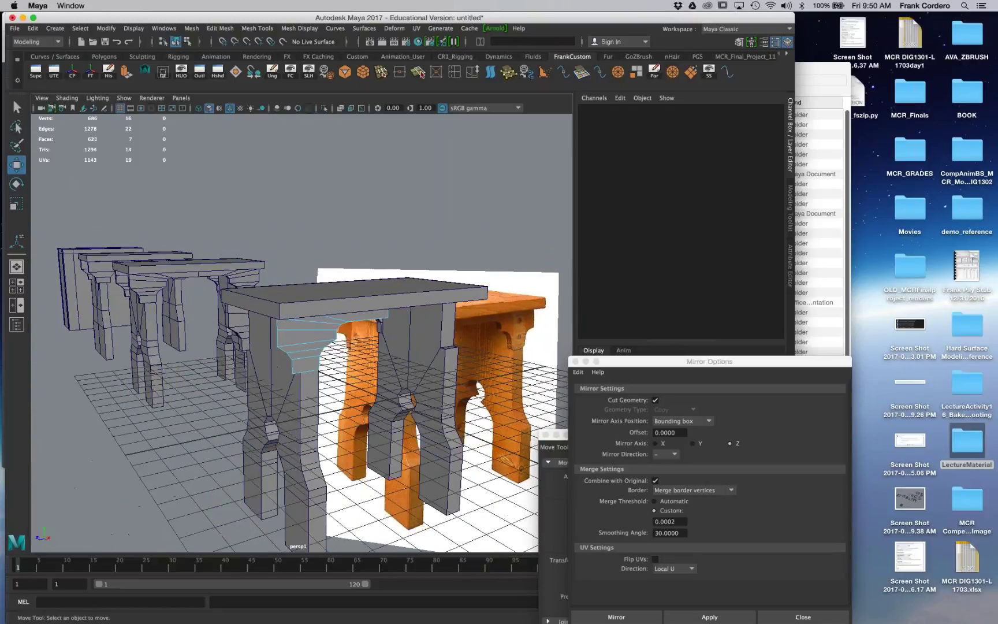
{"action": "right_click_drag", "start_coordinate": [300, 355], "coordinate": [415, 335], "text": "alt"}
{"action": "left_click_drag", "start_coordinate": [415, 335], "coordinate": [344, 320], "text": "alt"}
{"action": "right_click_drag", "start_coordinate": [344, 321], "coordinate": [271, 320], "text": "alt"}
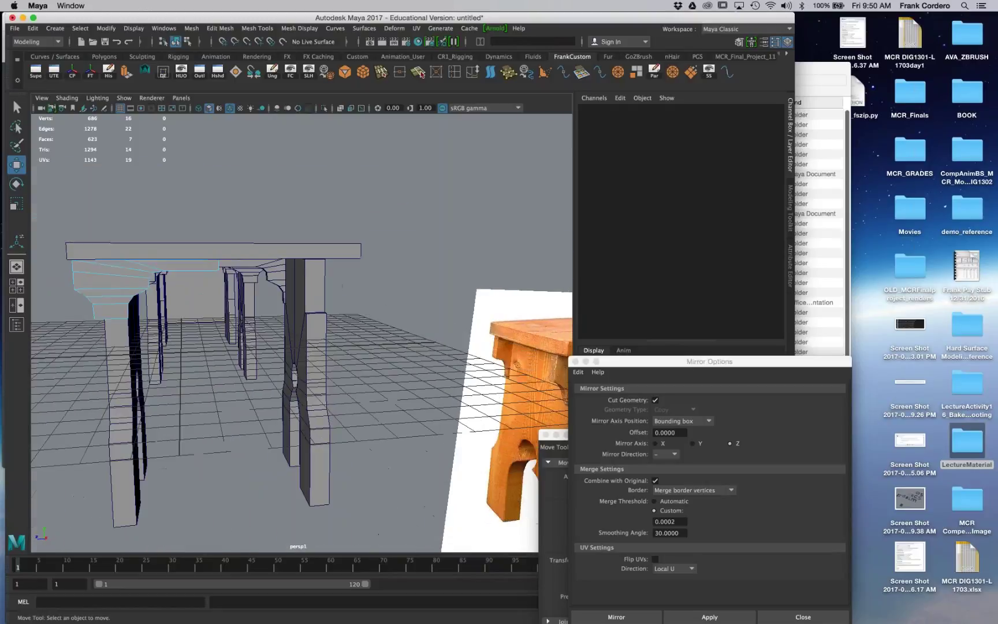
{"action": "left_click_drag", "start_coordinate": [272, 321], "coordinate": [237, 320], "text": "alt"}
{"action": "left_click_drag", "start_coordinate": [277, 384], "coordinate": [352, 428], "text": "alt"}
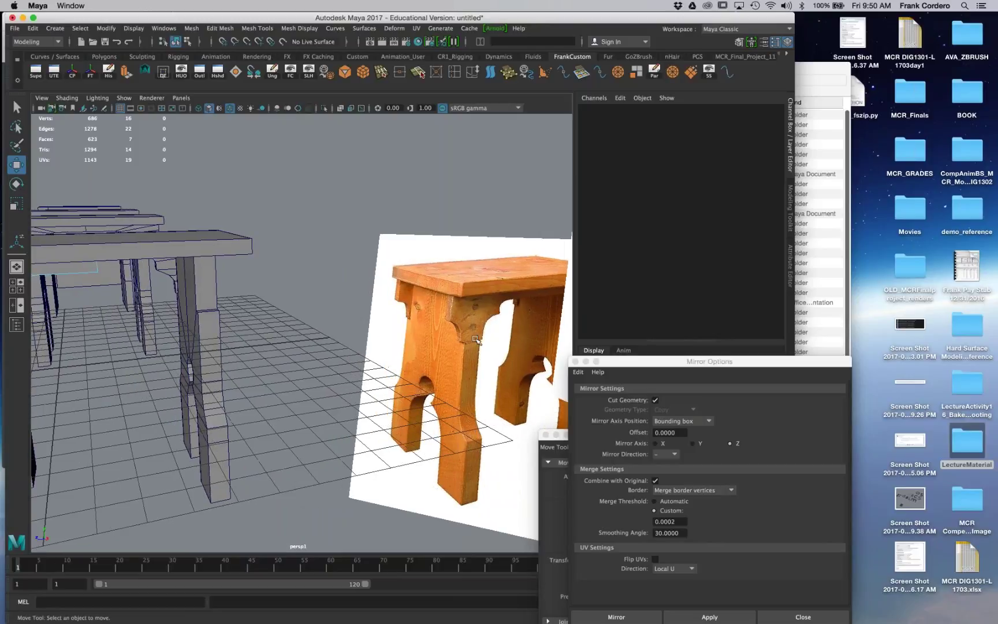
{"action": "left_click_drag", "start_coordinate": [475, 340], "coordinate": [241, 321], "text": "alt"}
{"action": "middle_click_drag", "start_coordinate": [241, 321], "coordinate": [175, 317], "text": "alt"}
{"action": "left_click_drag", "start_coordinate": [566, 342], "coordinate": [539, 337], "text": "alt"}
{"action": "key", "text": "space"}
{"action": "key", "text": "space"}
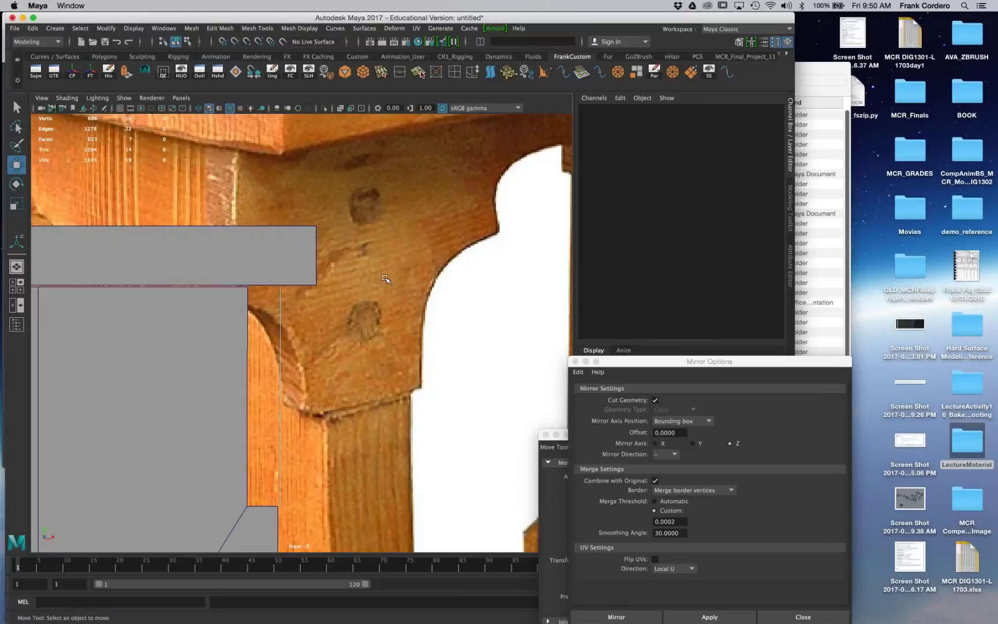
Step: Insert three edge loops down the apron bracket, one near each side and one through the middle
{"action": "key", "text": "space"}
{"action": "key", "text": "space"}
{"action": "left_click_drag", "start_coordinate": [407, 225], "coordinate": [385, 222], "text": "alt"}
{"action": "right_click_drag", "start_coordinate": [346, 249], "coordinate": [393, 249], "text": "alt"}
{"action": "left_click_drag", "start_coordinate": [347, 260], "coordinate": [323, 254], "text": "alt"}
{"action": "right_click_drag", "start_coordinate": [289, 289], "coordinate": [324, 295], "text": "alt"}
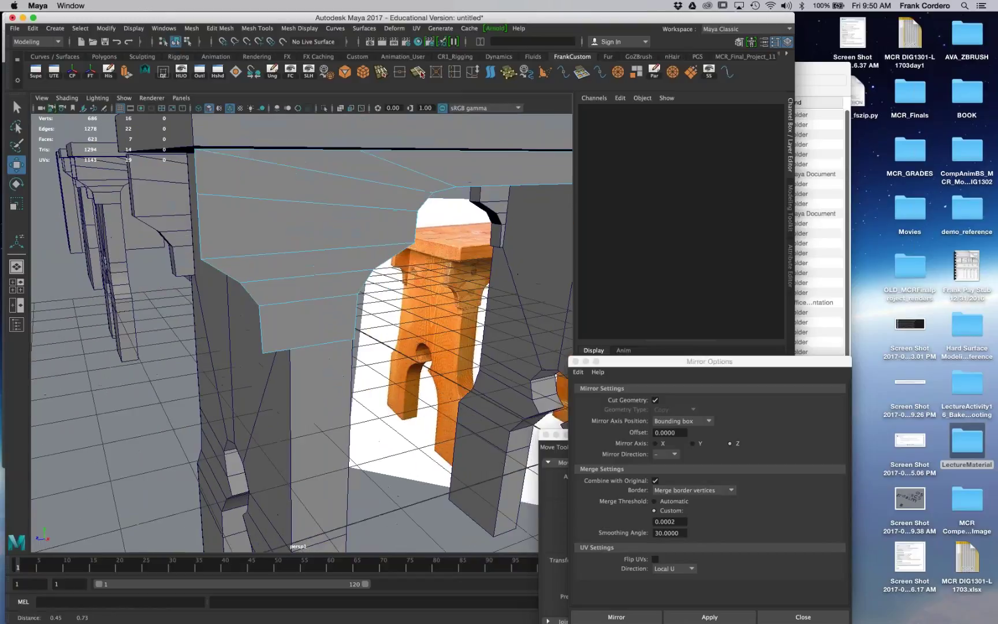
{"action": "right_click_drag", "start_coordinate": [318, 232], "coordinate": [363, 228]}
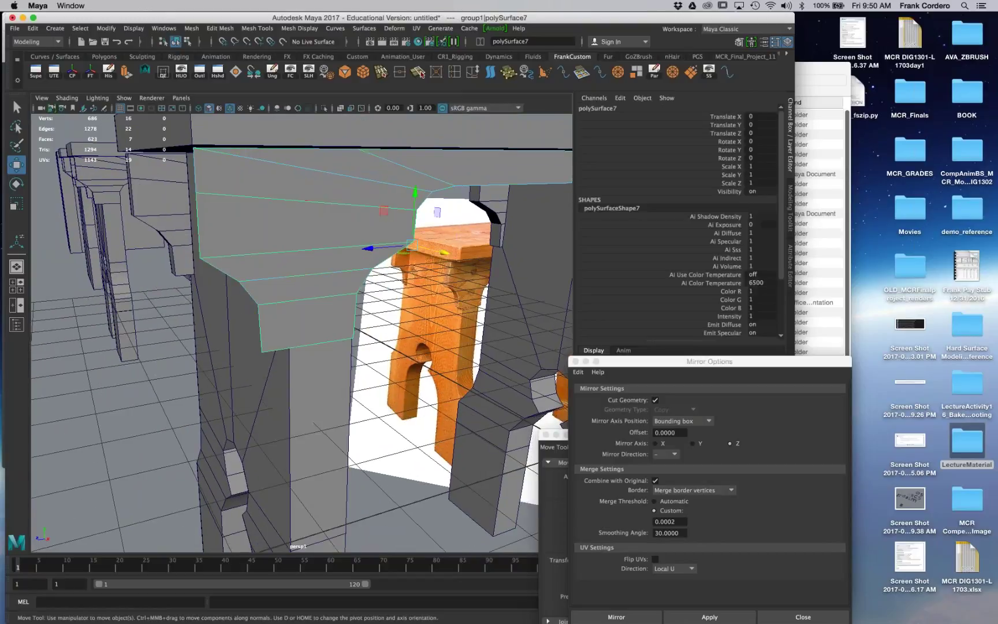
{"action": "right_click", "coordinate": [318, 233], "text": "shift"}
{"action": "left_click", "coordinate": [253, 249]}
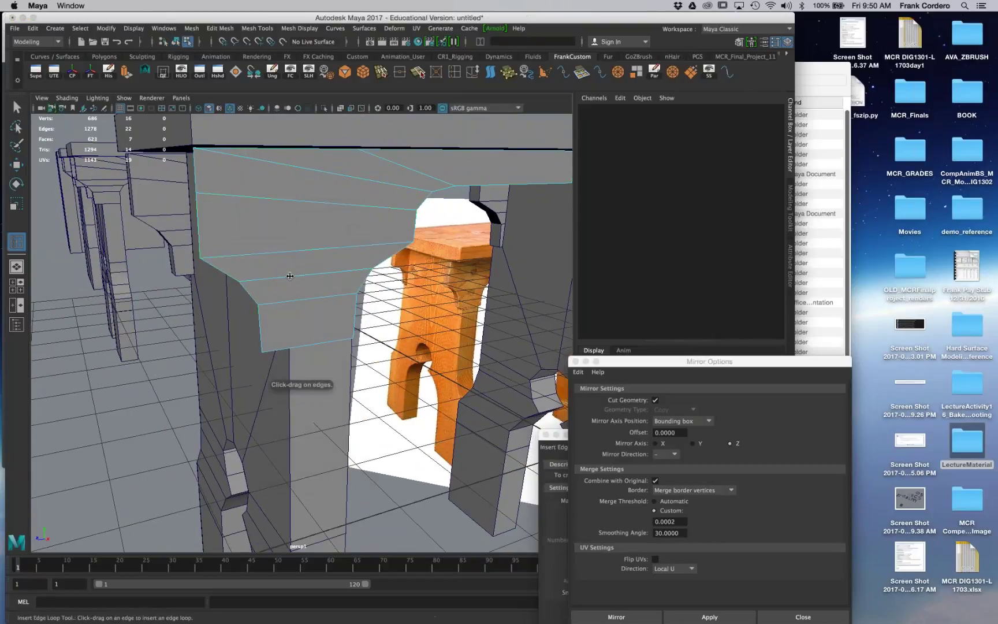
{"action": "left_click_drag", "start_coordinate": [284, 281], "coordinate": [264, 281]}
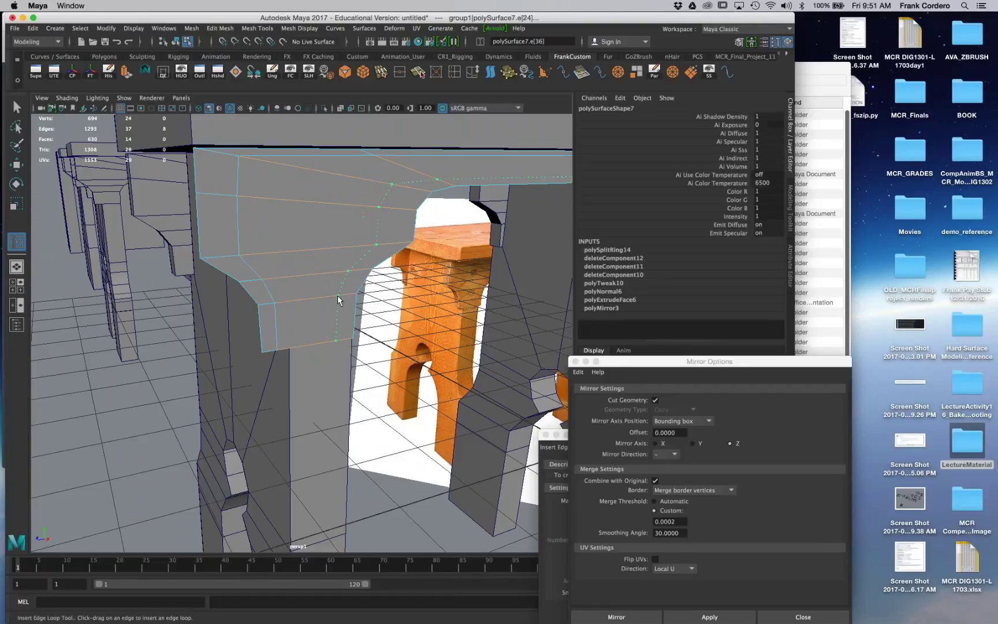
{"action": "left_click_drag", "start_coordinate": [340, 299], "coordinate": [305, 299]}
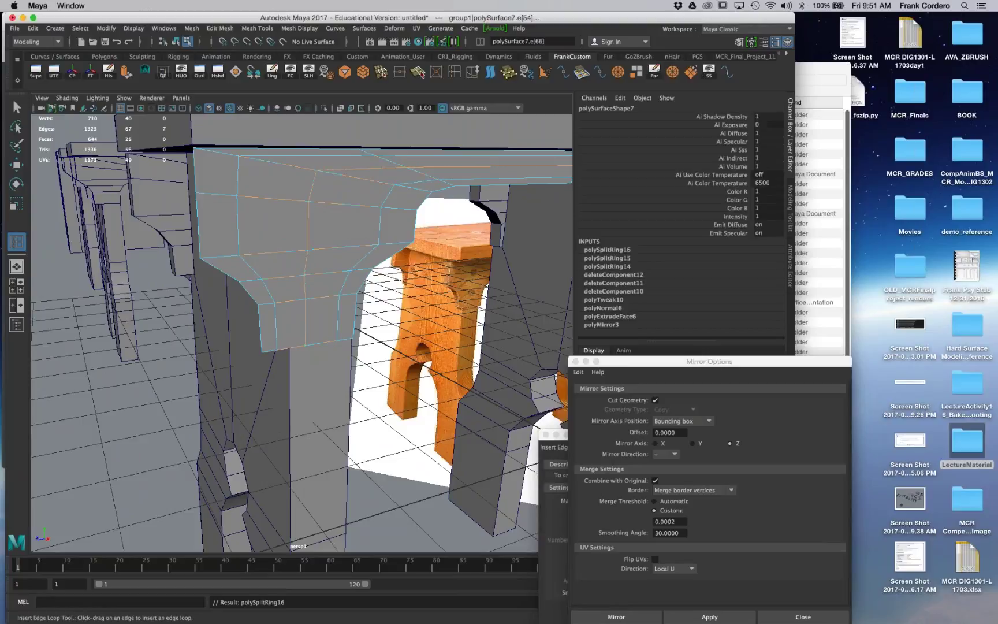
Step: Check the vertices along the bracket's middle edge loop and return the apron to object mode
{"action": "key", "text": "q"}
{"action": "right_click_drag", "start_coordinate": [274, 195], "coordinate": [231, 195]}
{"action": "left_click", "coordinate": [309, 202]}
{"action": "left_click", "coordinate": [305, 299], "text": "shift"}
{"action": "left_click_drag", "start_coordinate": [306, 299], "coordinate": [265, 260], "text": "alt"}
{"action": "double_click", "coordinate": [255, 257], "text": "shift"}
{"action": "right_click_drag", "start_coordinate": [255, 240], "coordinate": [281, 229]}
Step: Multi-Cut diagonals from the bracket's upper middle vertex to the four corners of the faces surrounding it
{"action": "left_click_drag", "start_coordinate": [282, 231], "coordinate": [237, 260], "text": "alt"}
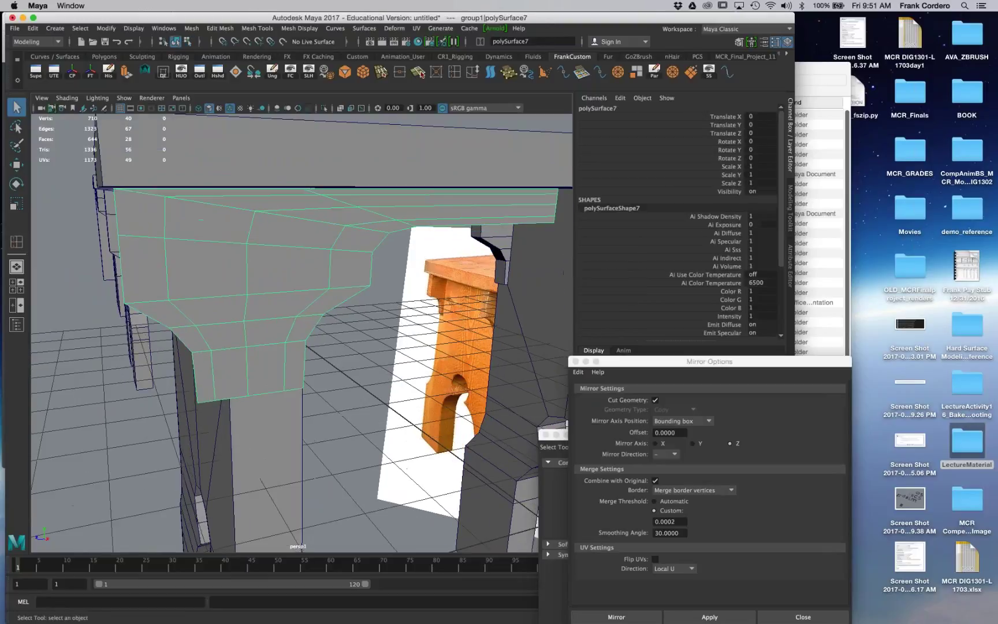
{"action": "right_click", "coordinate": [238, 260], "text": "shift"}
{"action": "right_click_drag", "start_coordinate": [237, 260], "coordinate": [174, 260], "text": "shift"}
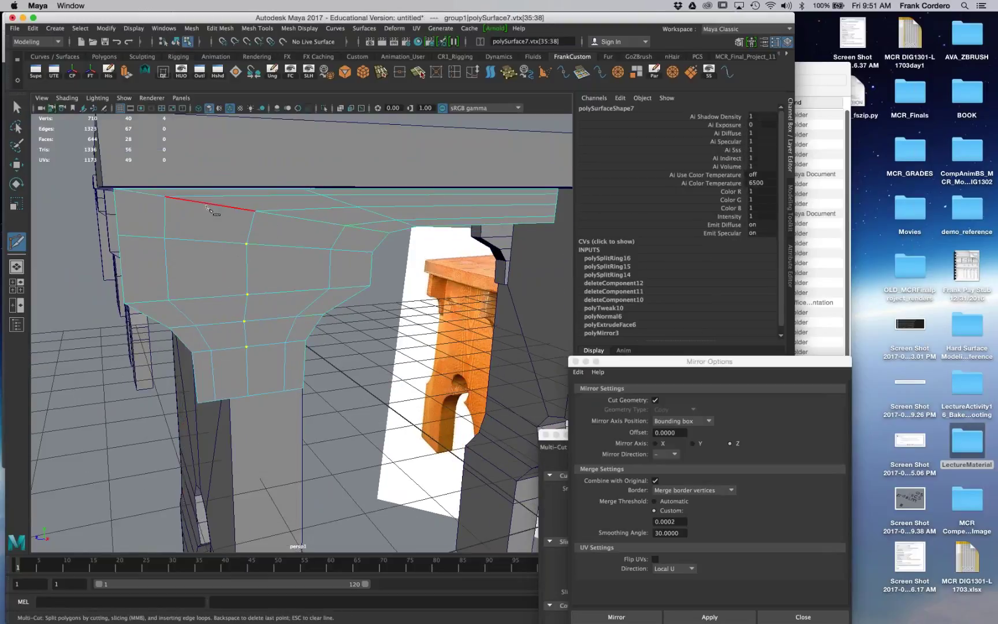
{"action": "left_click", "coordinate": [166, 196]}
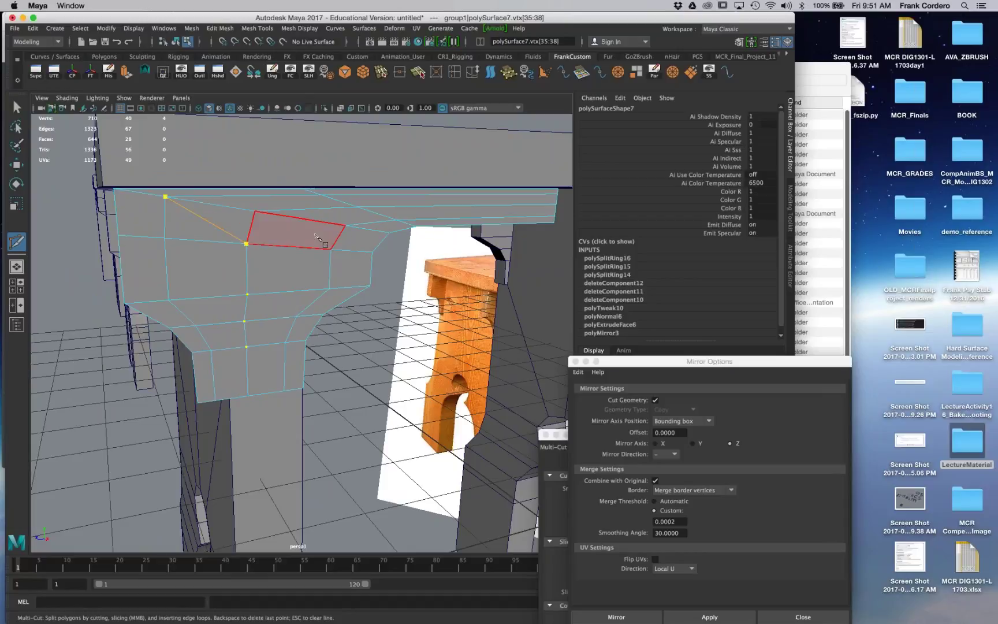
{"action": "left_click", "coordinate": [344, 225]}
{"action": "key", "text": "Return"}
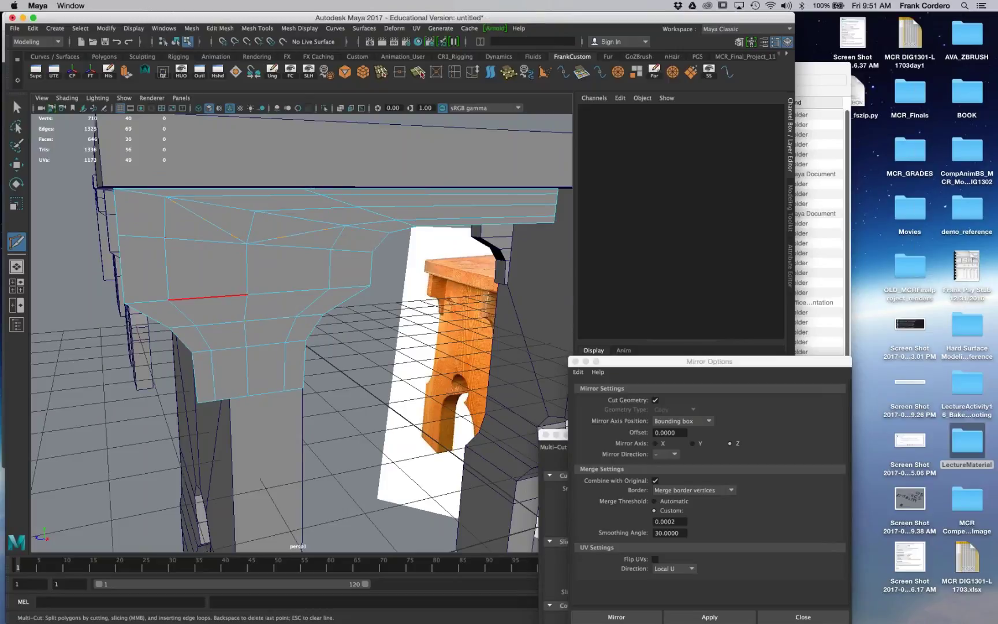
{"action": "left_click", "coordinate": [168, 300]}
{"action": "left_click", "coordinate": [246, 244]}
{"action": "key", "text": "Return"}
{"action": "left_click", "coordinate": [247, 243]}
{"action": "key", "text": "Return"}
Step: Cut two diagonals from the bracket's lower middle vertex to the upper corners of its neighboring faces
{"action": "middle_click_drag", "start_coordinate": [247, 374], "coordinate": [253, 327], "text": "alt"}
{"action": "left_click", "coordinate": [203, 280]}
{"action": "left_click", "coordinate": [253, 303]}
{"action": "left_click", "coordinate": [302, 275]}
{"action": "key", "text": "Return"}
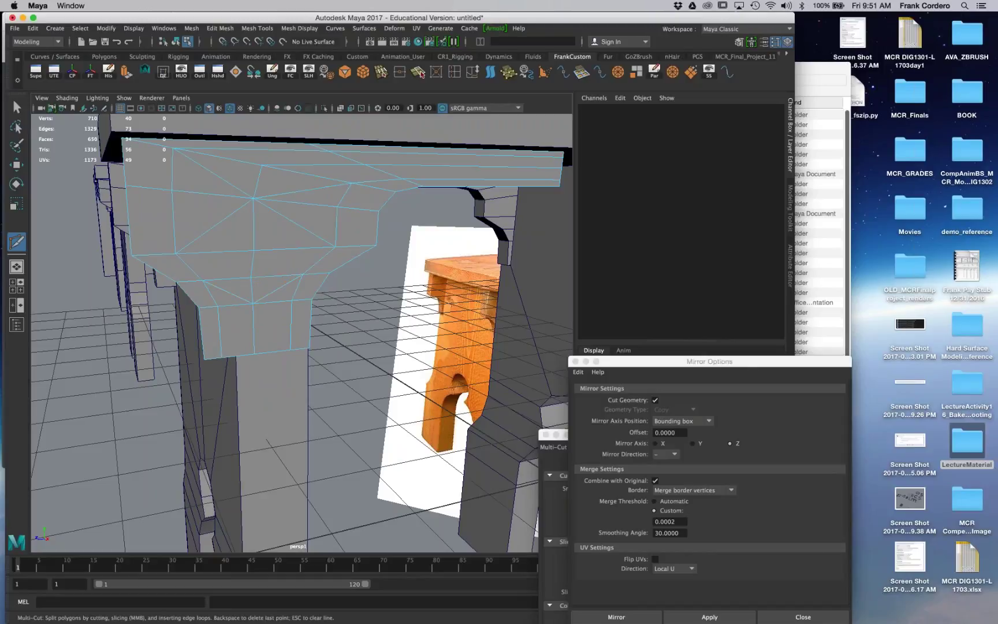
Step: Insert a horizontal edge loop close to the bottom edge of the bracket
{"action": "left_click", "coordinate": [17, 109]}
{"action": "right_click_drag", "start_coordinate": [253, 313], "coordinate": [308, 299]}
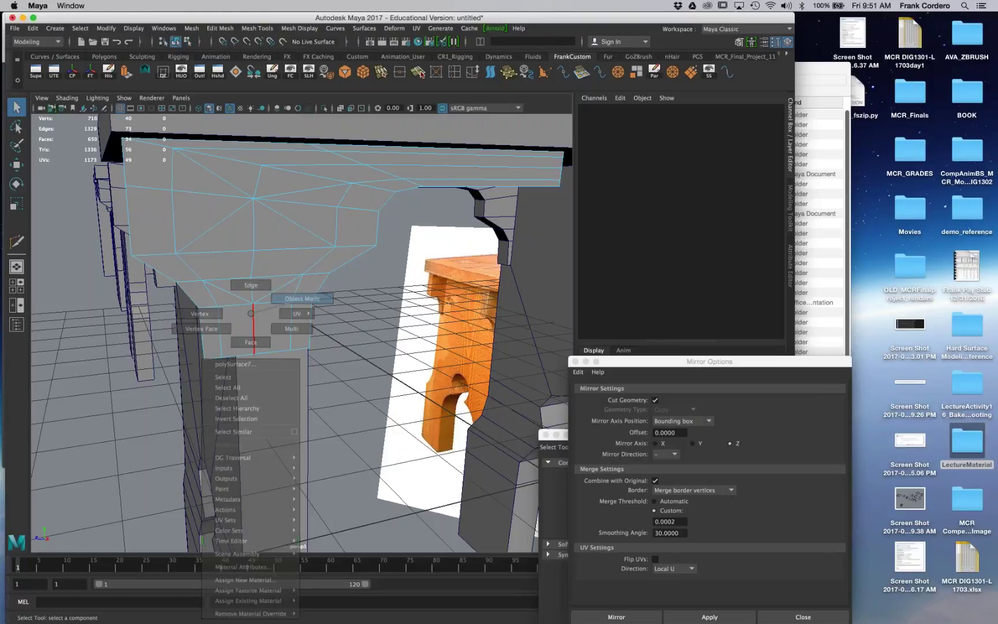
{"action": "right_click_drag", "start_coordinate": [282, 341], "coordinate": [230, 354], "text": "shift"}
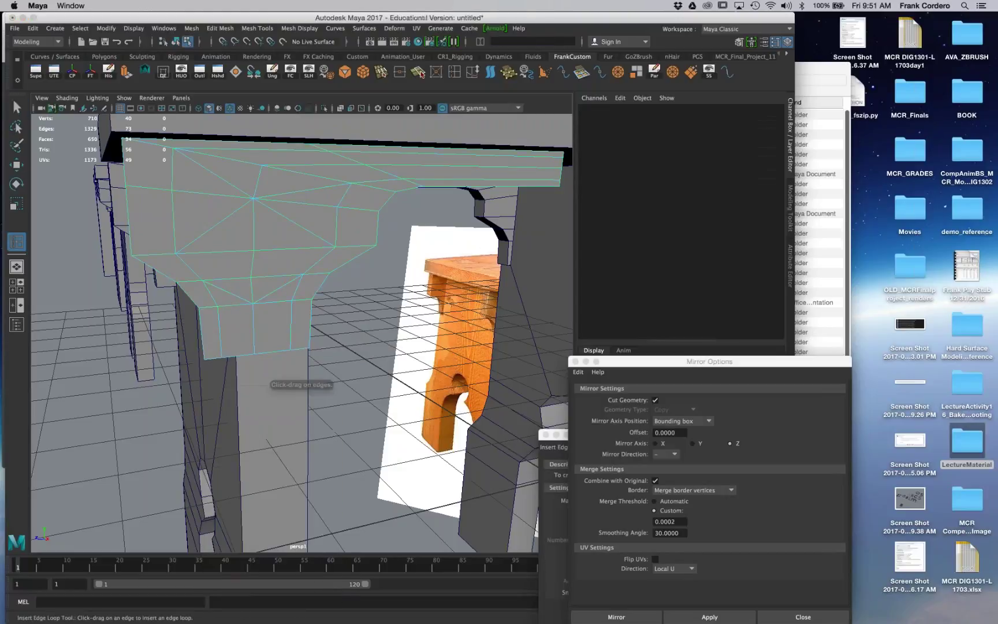
{"action": "left_click", "coordinate": [263, 306]}
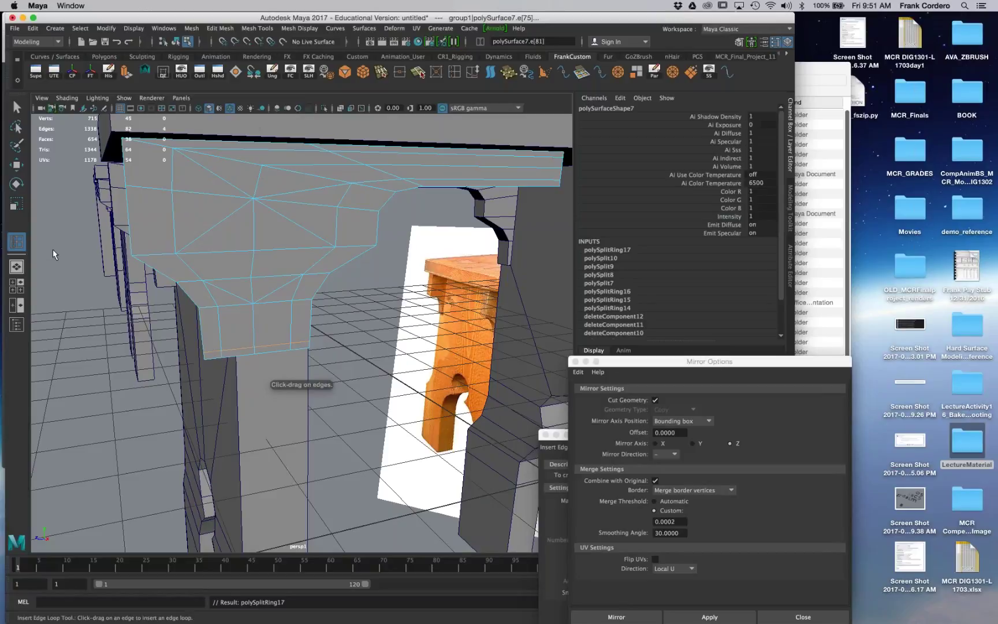
{"action": "key", "text": "q"}
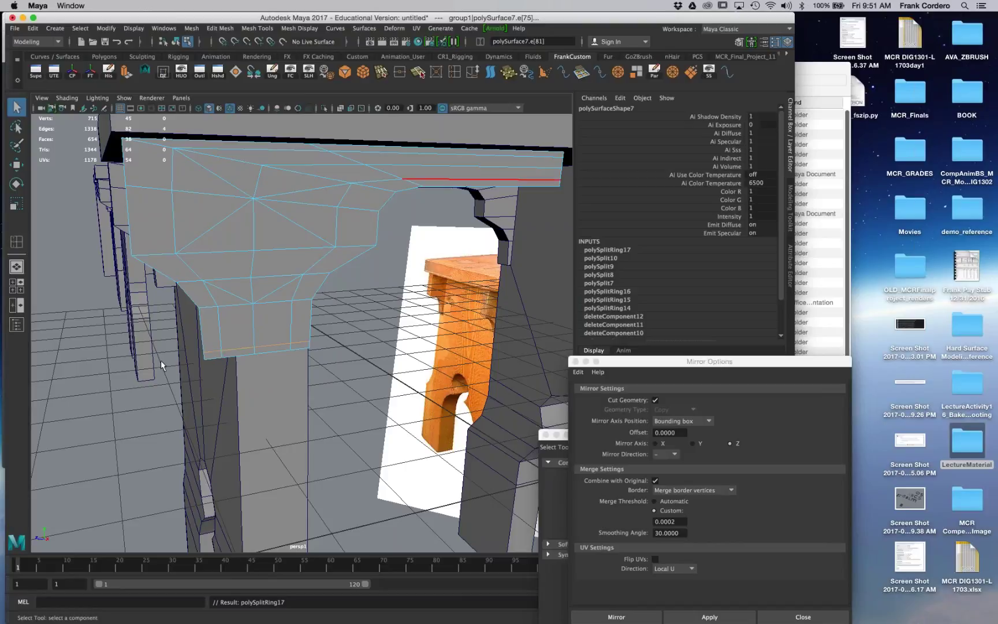
Step: Cut two diagonals from the bracket's lower middle vertex down to the side loops at the new bottom edge loop
{"action": "right_click_drag", "start_coordinate": [286, 222], "coordinate": [235, 279]}
{"action": "left_click", "coordinate": [253, 303]}
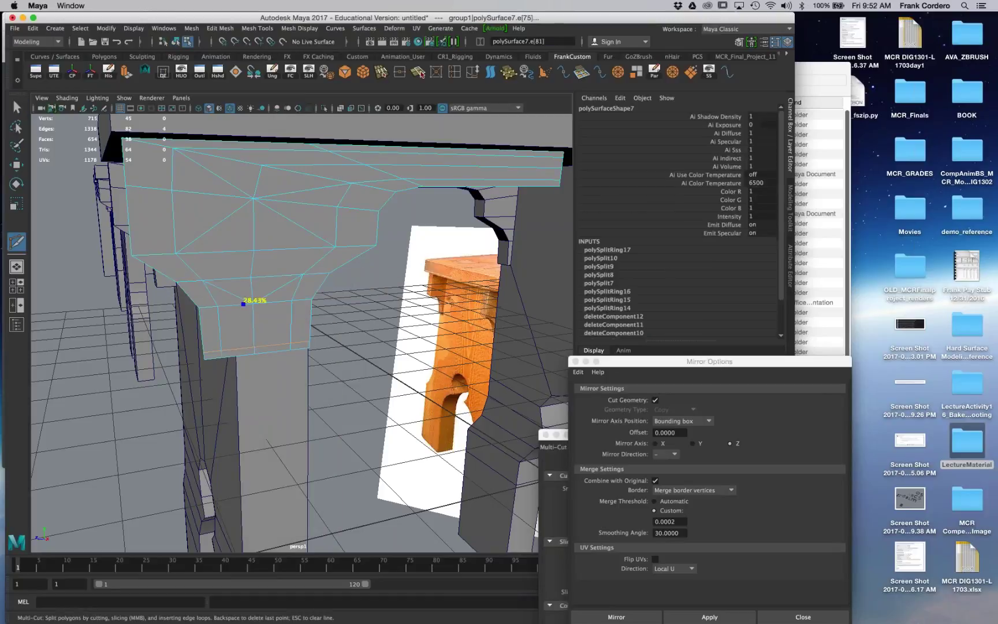
{"action": "left_click", "coordinate": [221, 350]}
{"action": "key", "text": "Return"}
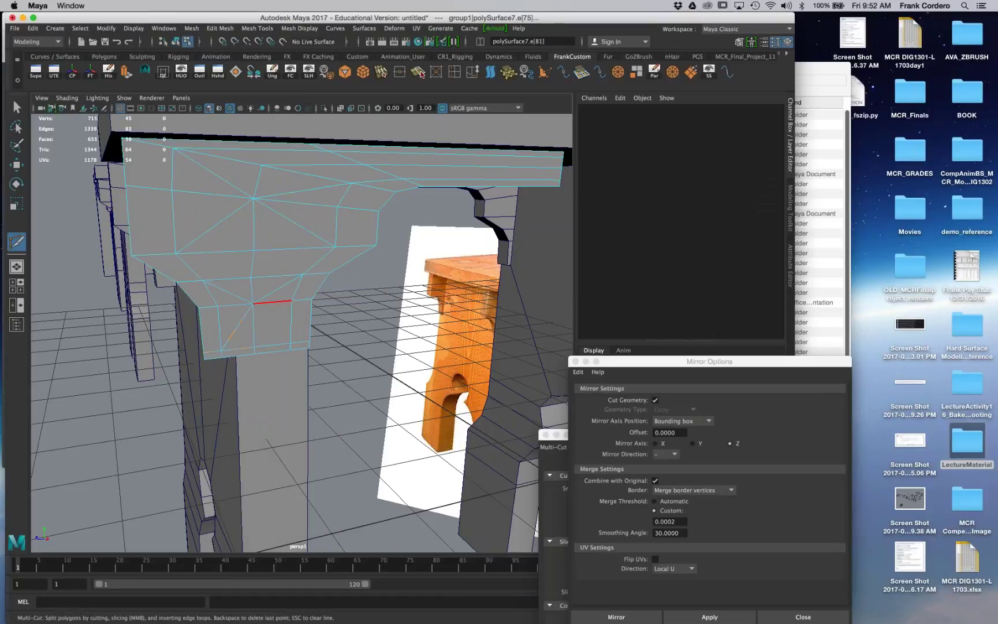
{"action": "left_click", "coordinate": [291, 343]}
{"action": "key", "text": "Return"}
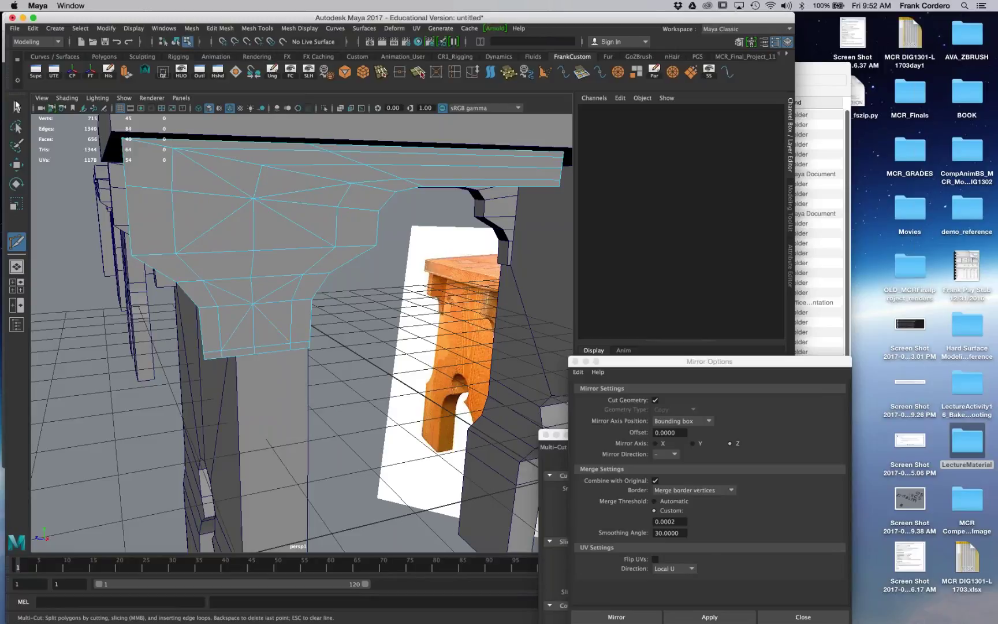
{"action": "left_click", "coordinate": [17, 107]}
Step: Compare the bracket's cut pattern with the stool in the reference photo
{"action": "left_click_drag", "start_coordinate": [154, 254], "coordinate": [242, 265], "text": "alt"}
{"action": "middle_click_drag", "start_coordinate": [243, 266], "coordinate": [161, 261], "text": "alt"}
{"action": "left_click_drag", "start_coordinate": [167, 372], "coordinate": [216, 375], "text": "alt"}
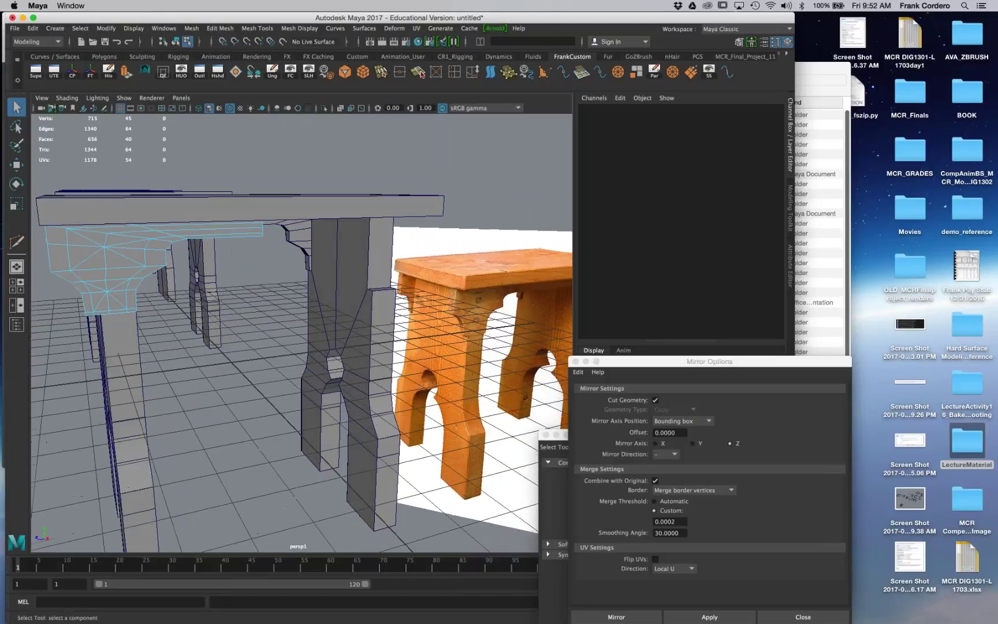
{"action": "middle_click_drag", "start_coordinate": [216, 375], "coordinate": [271, 399], "text": "alt"}
{"action": "left_click_drag", "start_coordinate": [271, 399], "coordinate": [303, 397], "text": "alt"}
{"action": "scroll", "coordinate": [304, 369], "scroll_direction": "up", "scroll_amount": 5}
{"action": "left_click_drag", "start_coordinate": [332, 347], "coordinate": [340, 349], "text": "alt"}
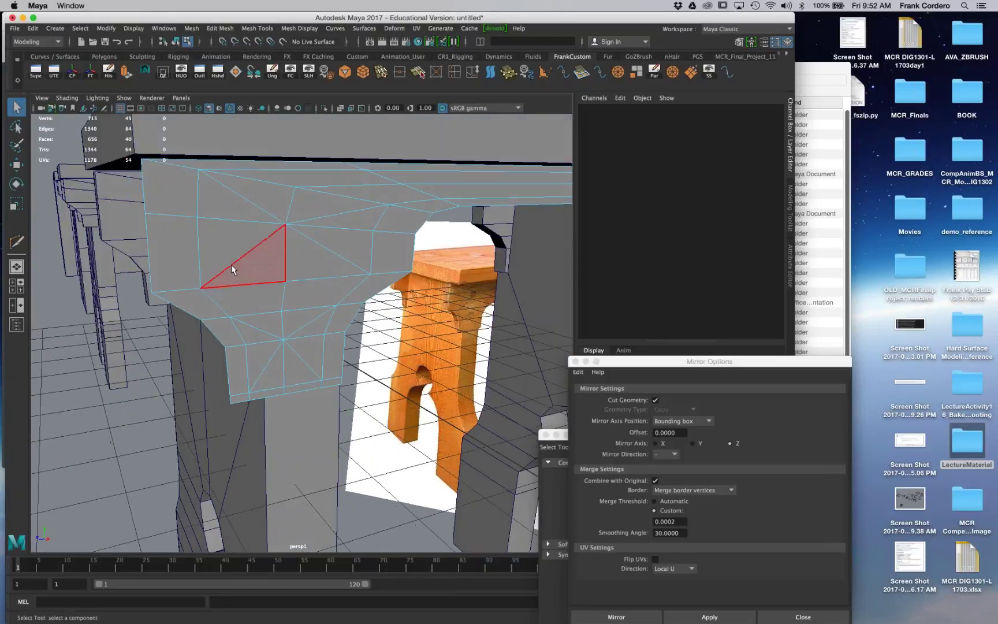
Step: Select the upper and lower vertices where the diagonals meet on the bracket and chamfer them with a width of 0.25
{"action": "left_click", "coordinate": [17, 107]}
{"action": "right_click_drag", "start_coordinate": [269, 211], "coordinate": [231, 217]}
{"action": "left_click", "coordinate": [288, 229]}
{"action": "left_click_drag", "start_coordinate": [290, 295], "coordinate": [269, 238], "text": "alt"}
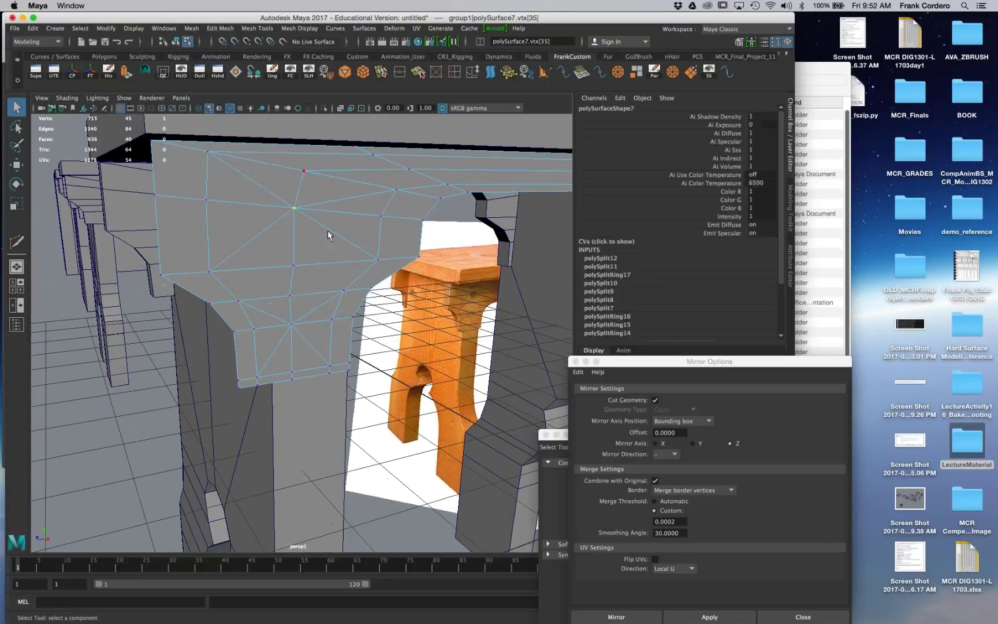
{"action": "left_click", "coordinate": [291, 324], "text": "shift"}
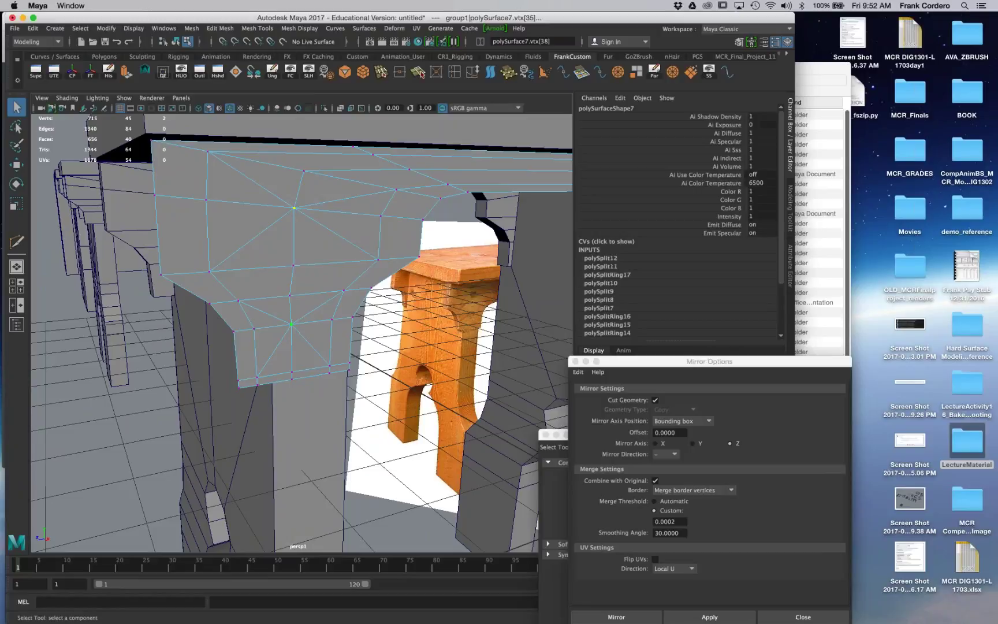
{"action": "right_click", "coordinate": [298, 249], "text": "shift"}
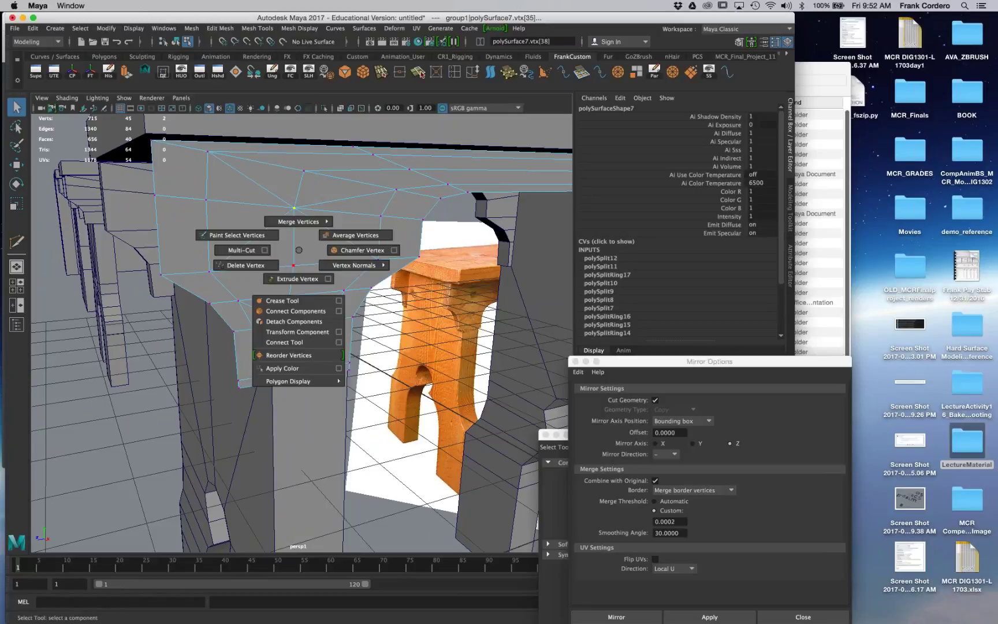
{"action": "left_click", "coordinate": [352, 251]}
{"action": "scroll", "coordinate": [302, 332], "scroll_direction": "up", "scroll_amount": 3}
{"action": "middle_click_drag", "start_coordinate": [407, 293], "coordinate": [383, 295], "text": "alt"}
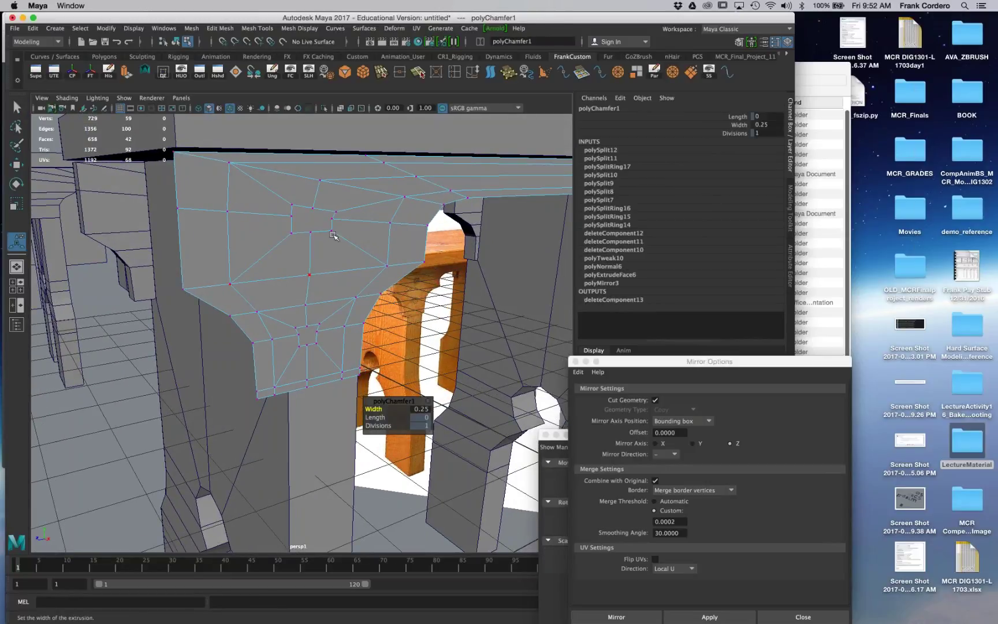
{"action": "middle_click_drag", "start_coordinate": [332, 234], "coordinate": [283, 239], "text": "alt"}
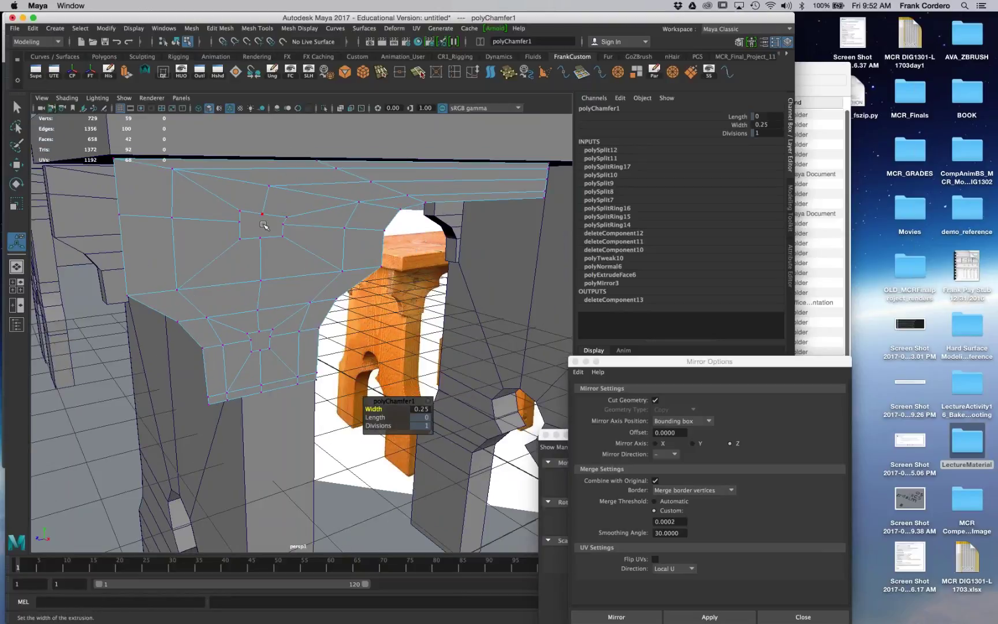
{"action": "mouse_move", "coordinate": [279, 241]}
{"action": "left_mouse_down", "text": "alt"}
{"action": "mouse_move", "coordinate": [296, 251]}
{"action": "mouse_move", "coordinate": [273, 249]}
{"action": "mouse_move", "coordinate": [284, 257]}
{"action": "left_mouse_up", "text": "alt"}
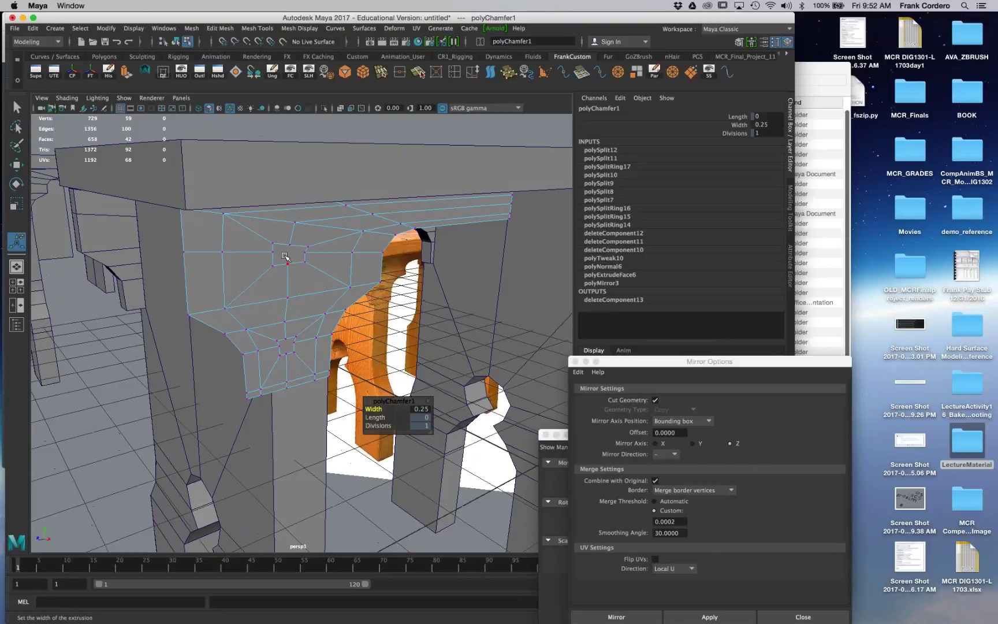
Step: Leave component editing on the bracket and create a polygon cylinder at the centre of the scene
{"action": "right_click_drag", "start_coordinate": [307, 247], "coordinate": [346, 232]}
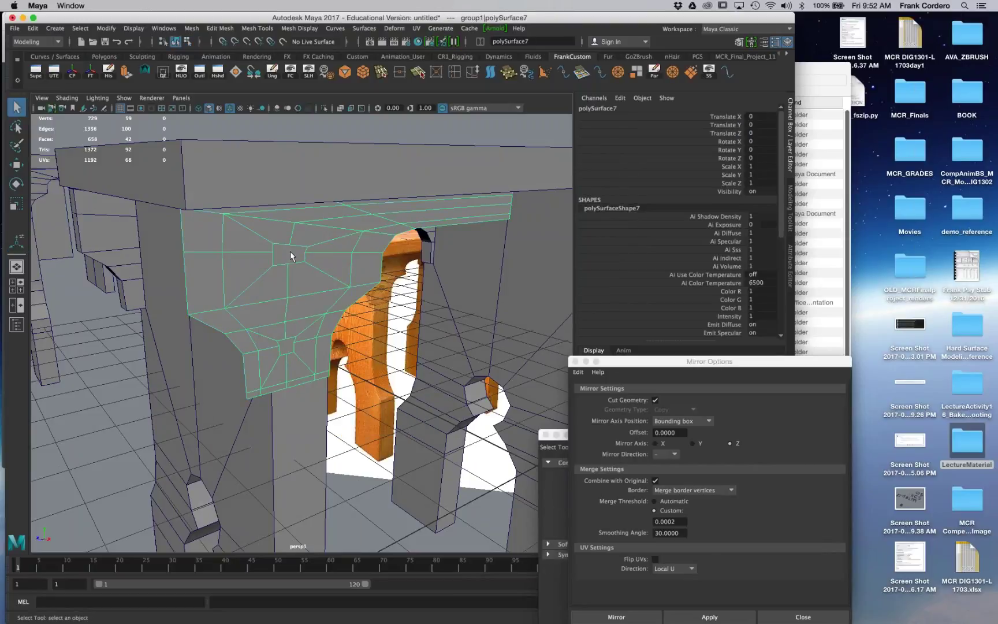
{"action": "right_click_drag", "start_coordinate": [291, 250], "coordinate": [307, 301]}
{"action": "left_click_drag", "start_coordinate": [295, 345], "coordinate": [245, 289], "text": "alt"}
{"action": "right_click_drag", "start_coordinate": [246, 289], "coordinate": [266, 285], "text": "alt"}
{"action": "left_click_drag", "start_coordinate": [266, 285], "coordinate": [290, 290], "text": "alt"}
{"action": "right_click_drag", "start_coordinate": [436, 491], "coordinate": [329, 503], "text": "alt"}
{"action": "left_click", "coordinate": [375, 508]}
{"action": "left_click_drag", "start_coordinate": [329, 502], "coordinate": [297, 476], "text": "alt"}
{"action": "left_click", "coordinate": [281, 420]}
{"action": "right_click_drag", "start_coordinate": [278, 406], "coordinate": [193, 406], "text": "shift"}
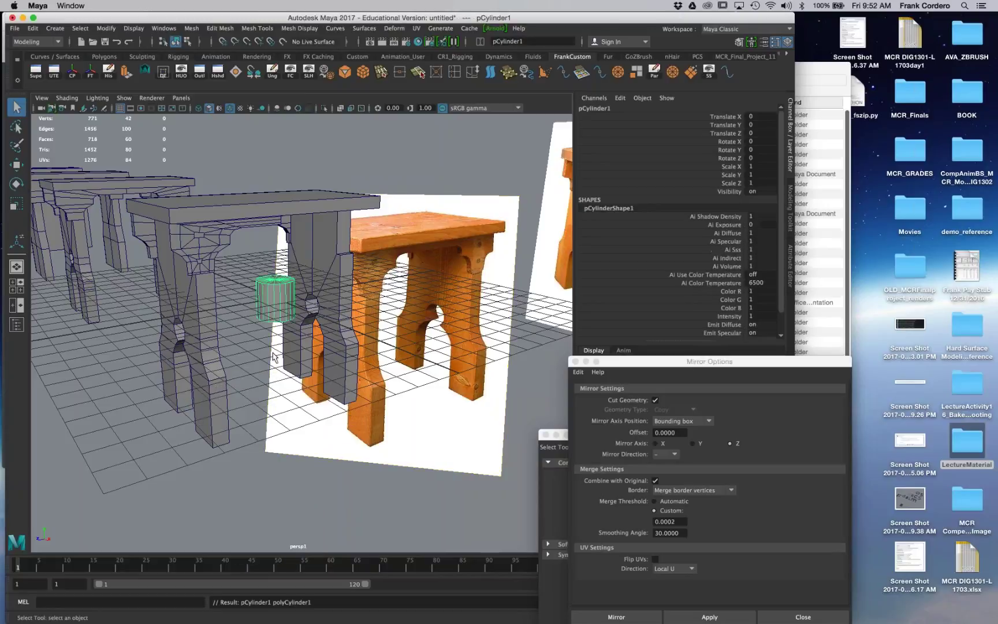
Step: Set the new cylinder's axis subdivisions to 8
{"action": "left_click_drag", "start_coordinate": [273, 354], "coordinate": [276, 373], "text": "alt"}
{"action": "left_click_drag", "start_coordinate": [704, 365], "coordinate": [701, 460]}
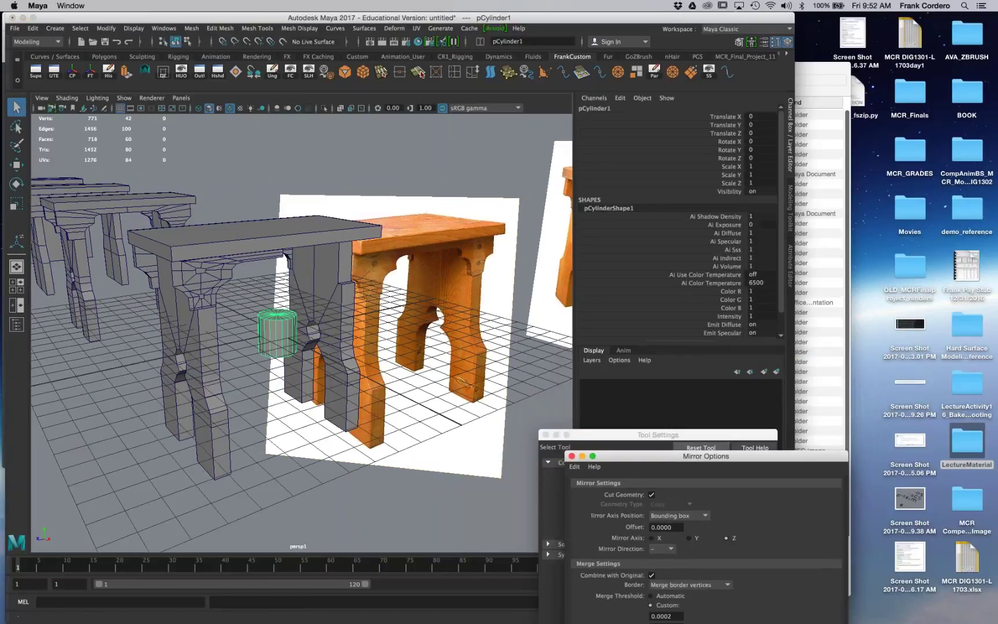
{"action": "left_click_drag", "start_coordinate": [781, 272], "coordinate": [781, 295]}
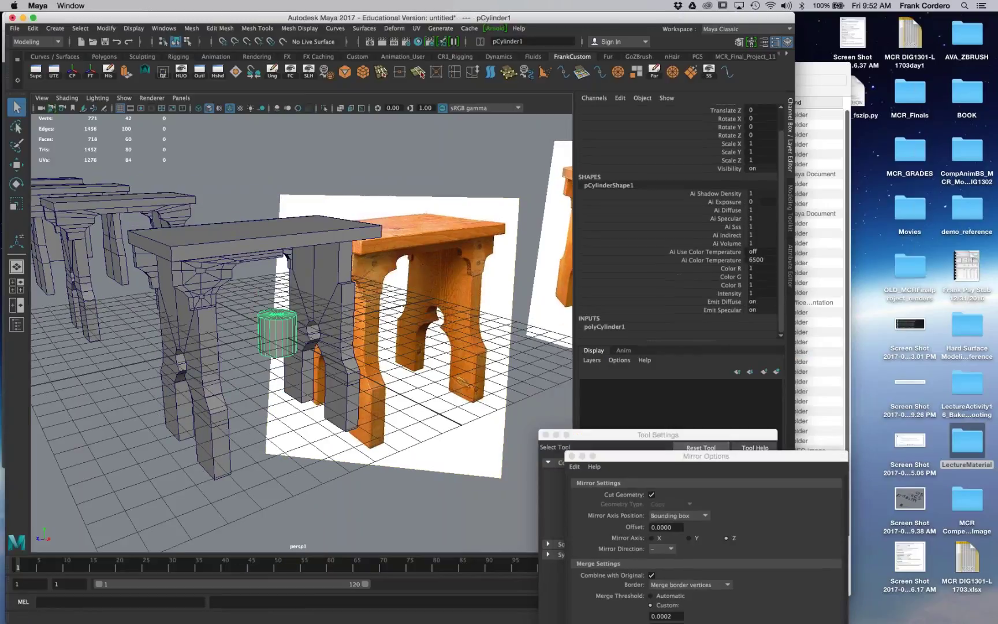
{"action": "left_click", "coordinate": [613, 327]}
{"action": "scroll", "coordinate": [659, 317], "scroll_direction": "down", "scroll_amount": 3}
{"action": "left_click", "coordinate": [760, 294]}
{"action": "type", "text": "8"}
{"action": "key", "text": "Return"}
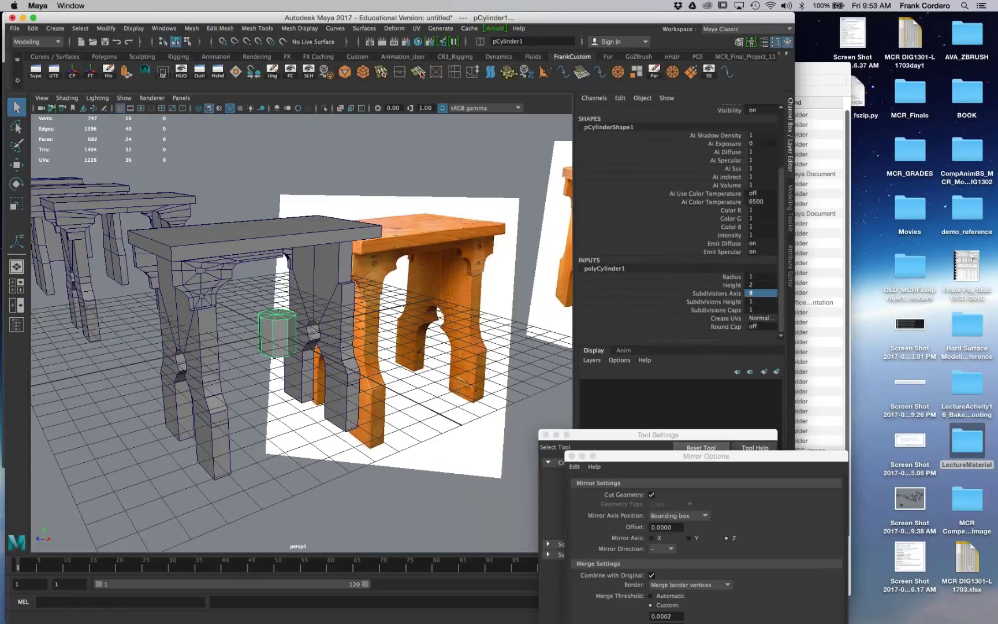
Step: Rotate the cylinder 90 degrees about X and move it along X, clear of the stool model
{"action": "key", "text": "e"}
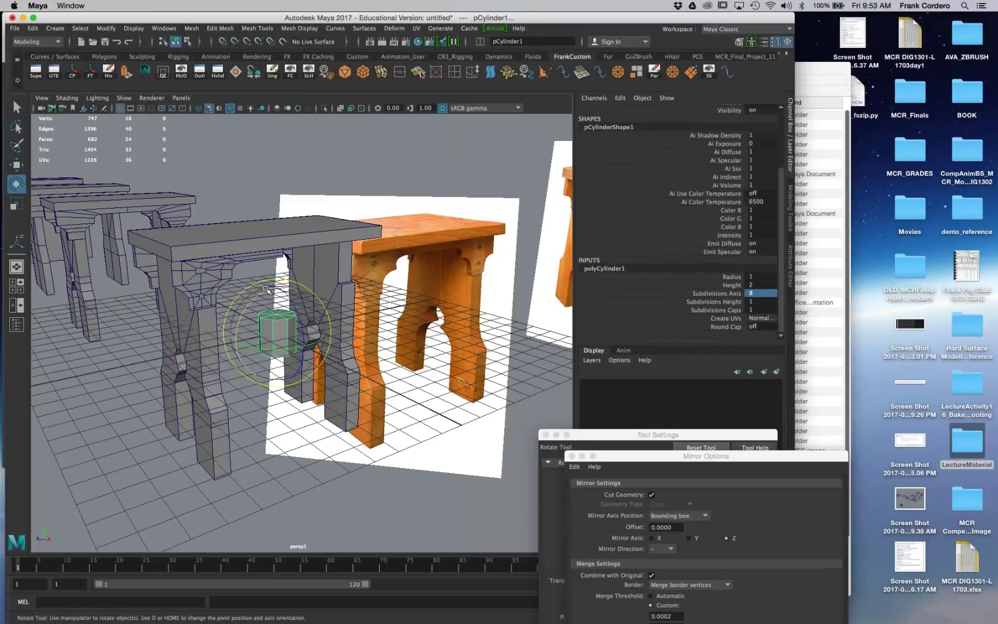
{"action": "left_click_drag", "start_coordinate": [236, 317], "coordinate": [234, 342]}
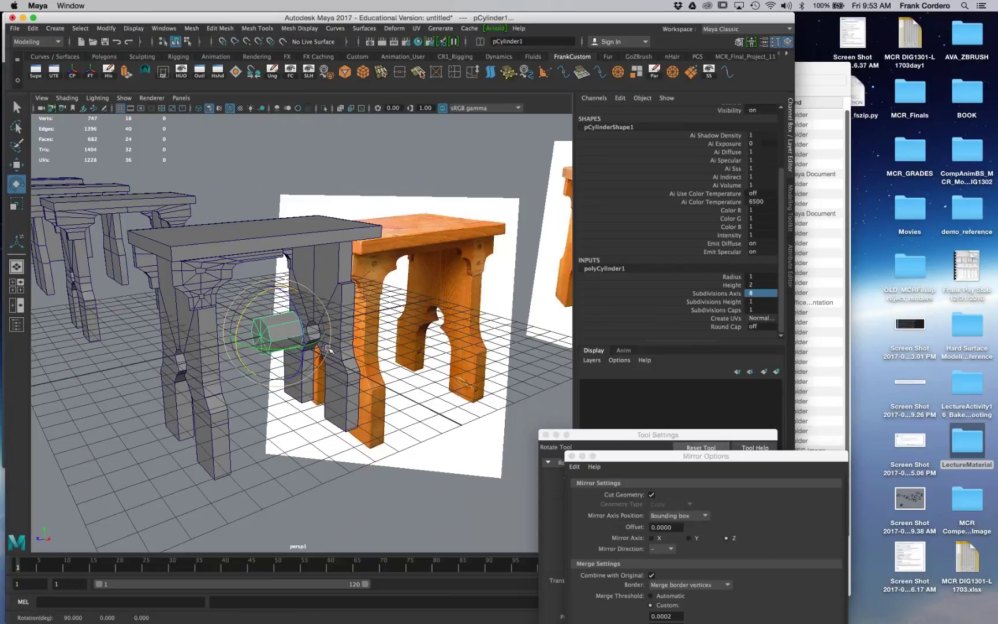
{"action": "key", "text": "w"}
{"action": "left_click_drag", "start_coordinate": [314, 350], "coordinate": [361, 390]}
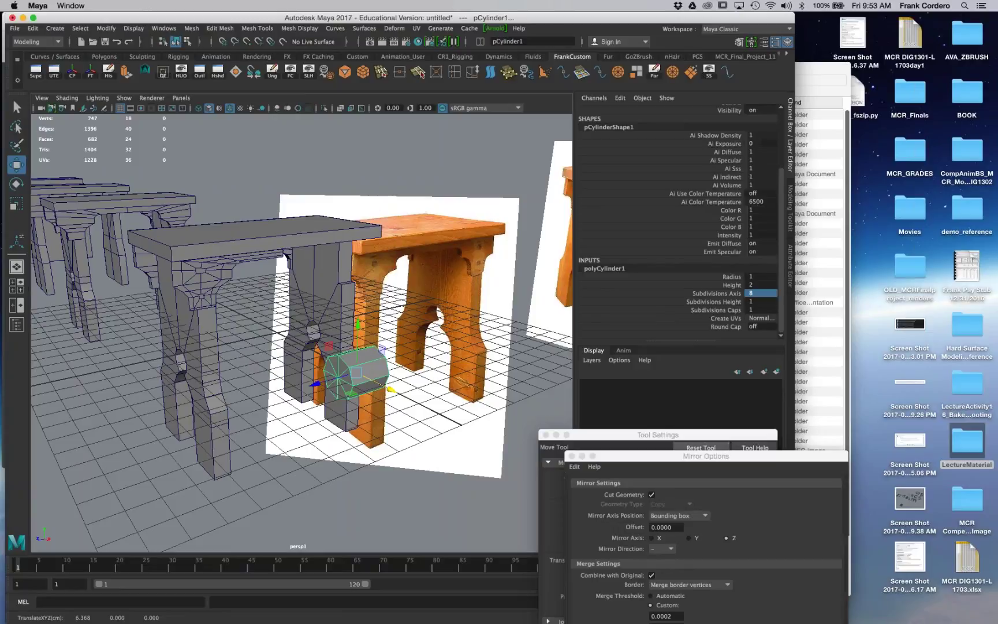
Step: In the front view, raise the cylinder to apron height and bring it across toward the front bracket in the photo
{"action": "key", "text": "space"}
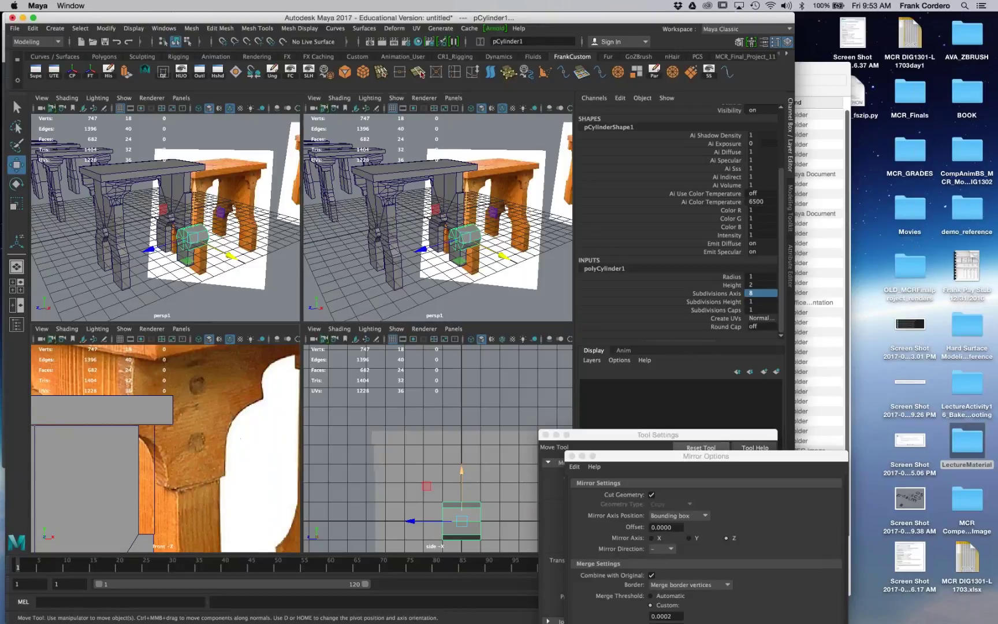
{"action": "key", "text": "space"}
{"action": "key", "text": "a"}
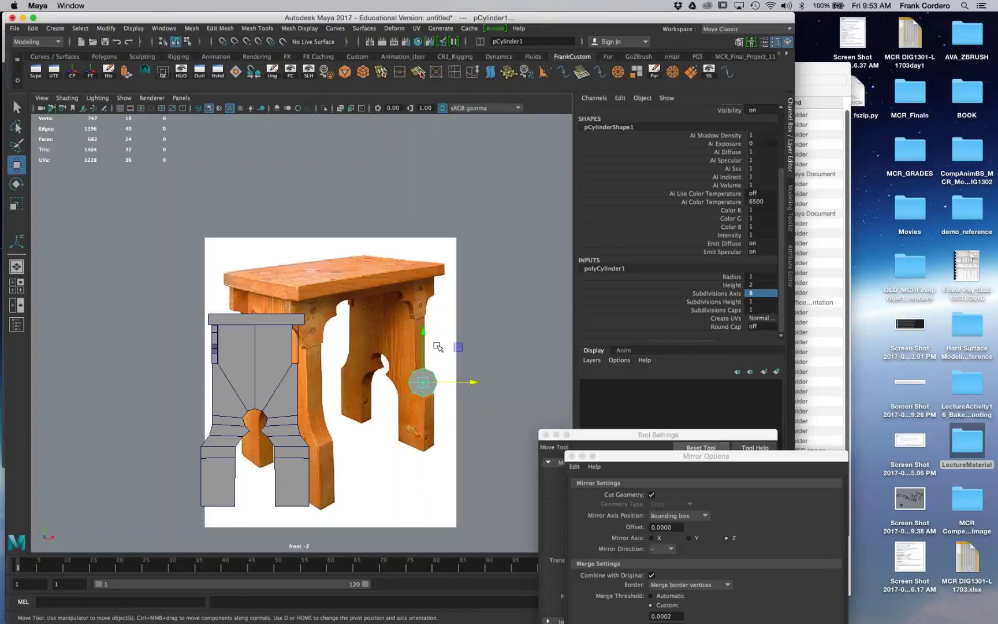
{"action": "left_click_drag", "start_coordinate": [423, 333], "coordinate": [422, 247]}
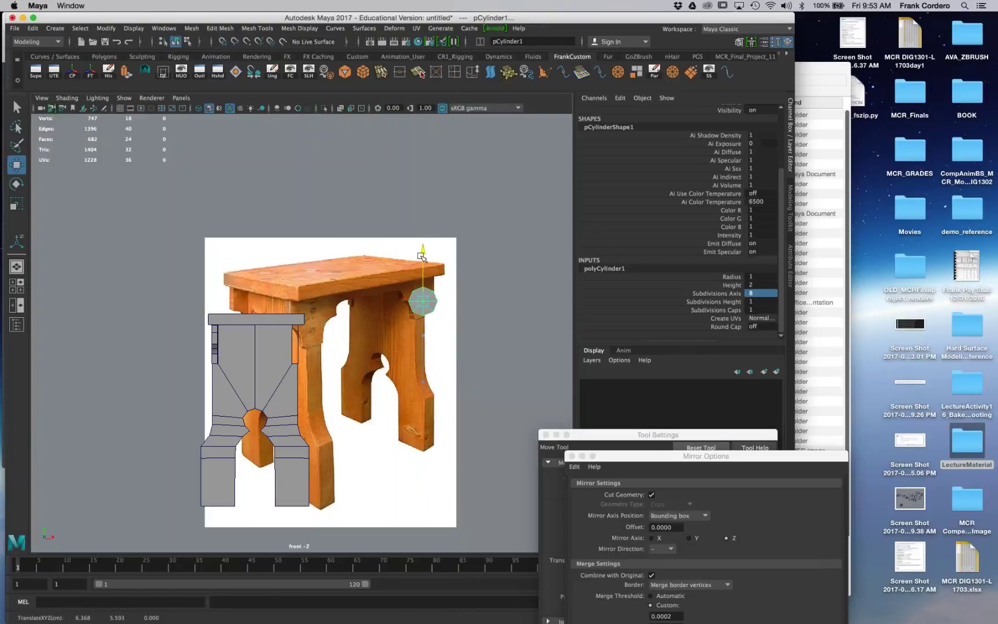
{"action": "middle_click_drag", "start_coordinate": [458, 266], "coordinate": [364, 265]}
Step: Reduce the cylinder's radius to 0.24 to match the round pegs in the reference photo
{"action": "right_click_drag", "start_coordinate": [364, 266], "coordinate": [404, 266], "text": "alt"}
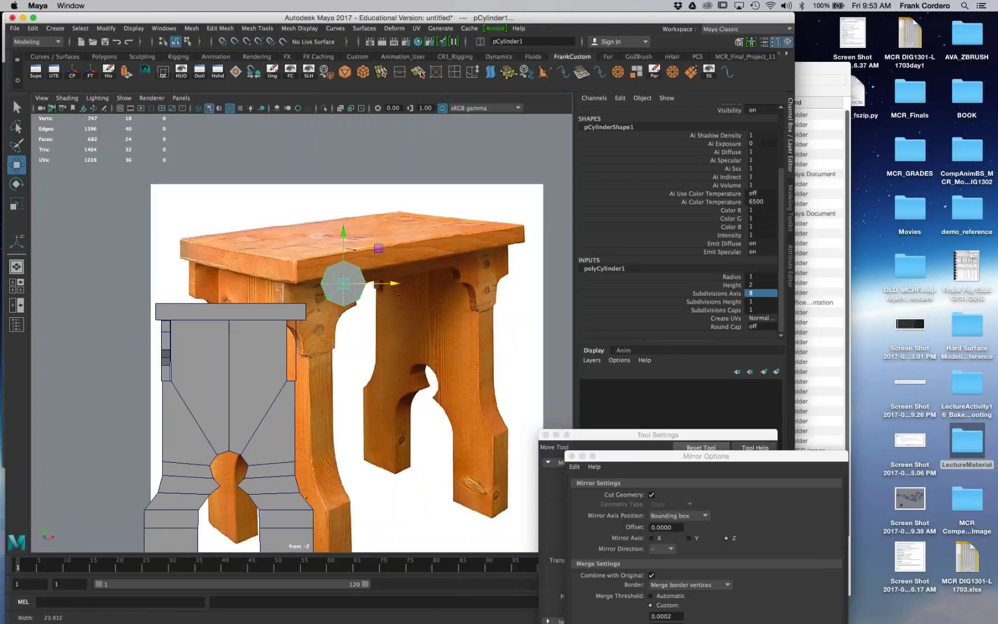
{"action": "middle_click_drag", "start_coordinate": [404, 266], "coordinate": [339, 323], "text": "alt"}
{"action": "right_click_drag", "start_coordinate": [340, 323], "coordinate": [462, 323], "text": "alt"}
{"action": "middle_click_drag", "start_coordinate": [347, 353], "coordinate": [437, 311], "text": "alt"}
{"action": "right_click_drag", "start_coordinate": [437, 311], "coordinate": [368, 312], "text": "alt"}
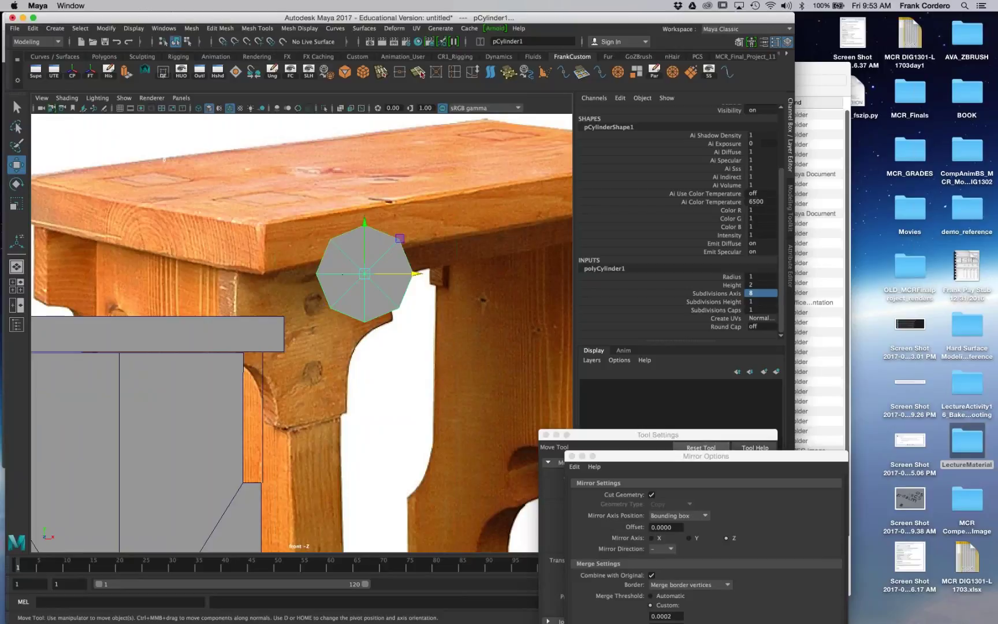
{"action": "left_click", "coordinate": [731, 277]}
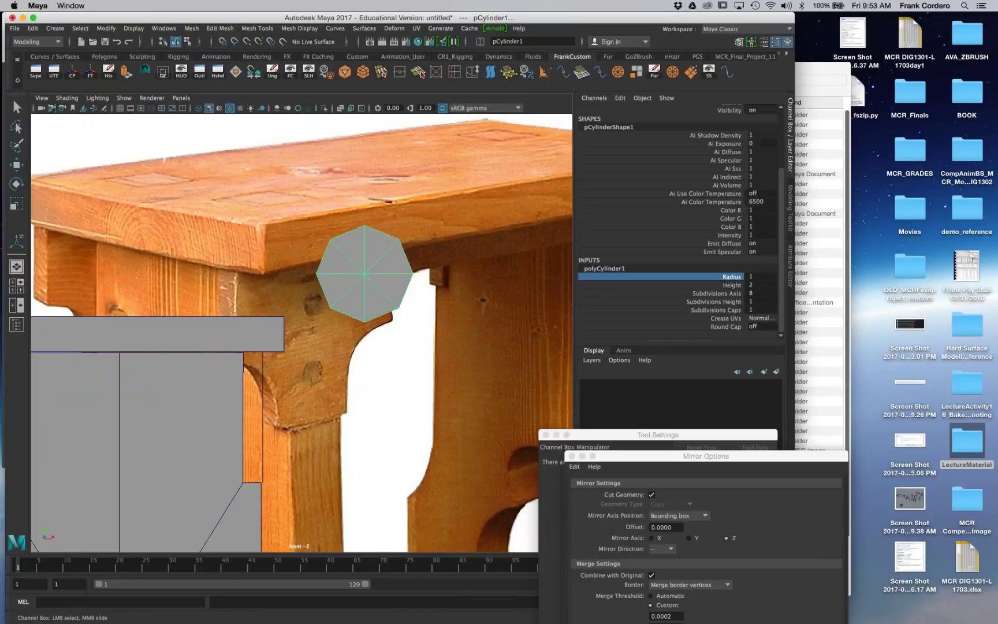
{"action": "middle_click_drag", "start_coordinate": [439, 368], "coordinate": [406, 375]}
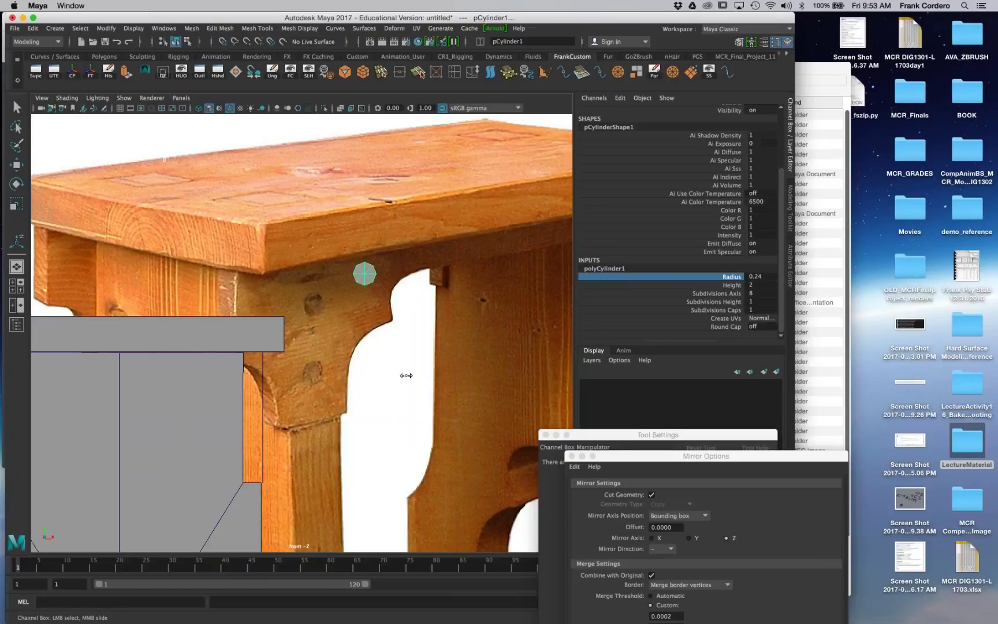
Step: Position the cylinder over the lower round peg on the photo's bracket to compare their sizes
{"action": "key", "text": "w"}
{"action": "left_click_drag", "start_coordinate": [364, 224], "coordinate": [364, 245]}
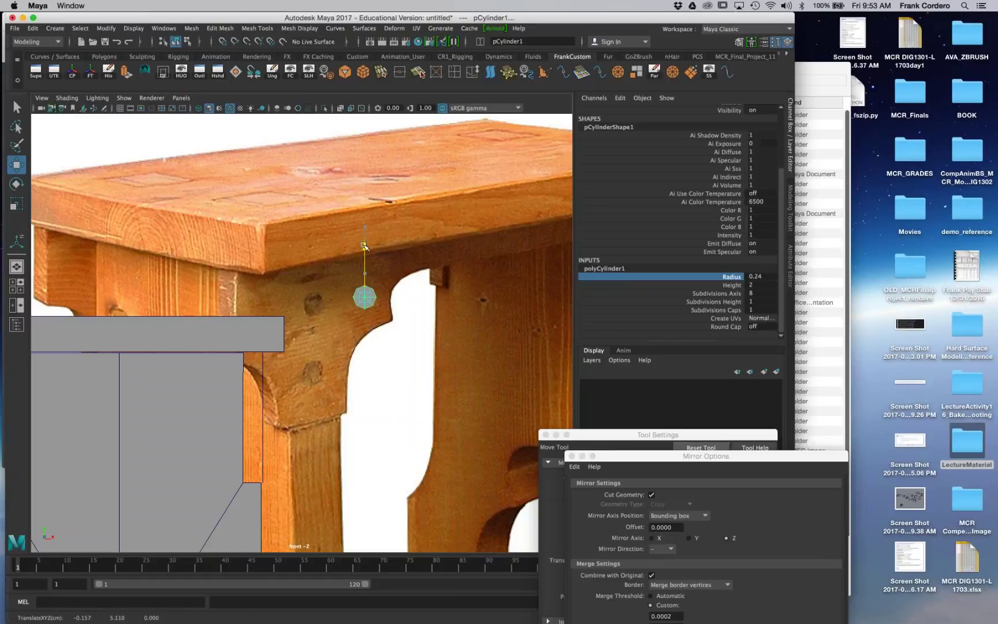
{"action": "left_click_drag", "start_coordinate": [412, 300], "coordinate": [377, 307]}
{"action": "left_click_drag", "start_coordinate": [325, 246], "coordinate": [325, 319]}
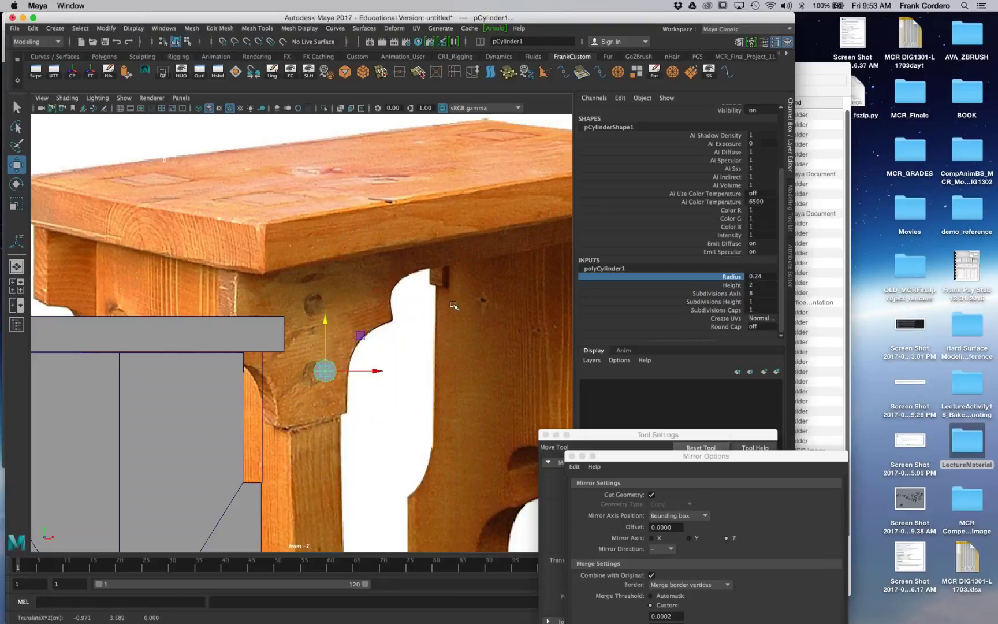
Step: In the perspective view, rotate the cylinder -90 degrees about Y so it points straight out from the bracket's face
{"action": "key", "text": "space"}
{"action": "key", "text": "space"}
{"action": "left_click_drag", "start_coordinate": [447, 231], "coordinate": [450, 205], "text": "alt"}
{"action": "left_click_drag", "start_coordinate": [314, 201], "coordinate": [341, 299], "text": "alt"}
{"action": "left_click_drag", "start_coordinate": [399, 306], "coordinate": [344, 357], "text": "alt"}
{"action": "key", "text": "e"}
{"action": "key", "text": "w"}
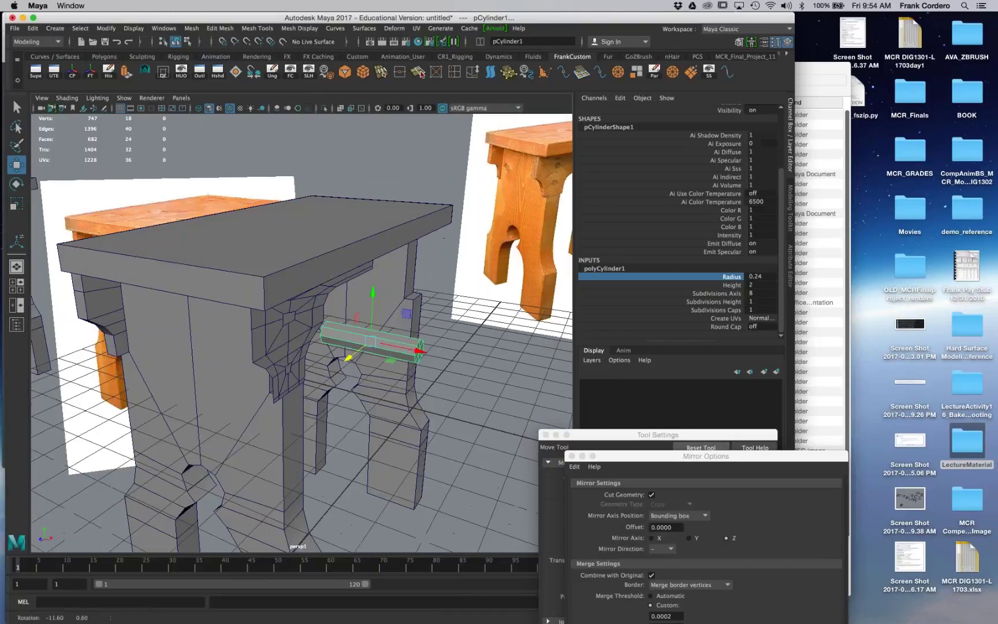
{"action": "left_click_drag", "start_coordinate": [422, 361], "coordinate": [444, 366]}
Step: Move the cylinder's pivot to the centre of the end cap nearest the bracket
{"action": "left_click_drag", "start_coordinate": [444, 367], "coordinate": [350, 325], "text": "alt"}
{"action": "key", "text": "d"}
{"action": "middle_click_drag", "start_coordinate": [352, 325], "coordinate": [350, 321]}
{"action": "left_click_drag", "start_coordinate": [401, 320], "coordinate": [352, 378]}
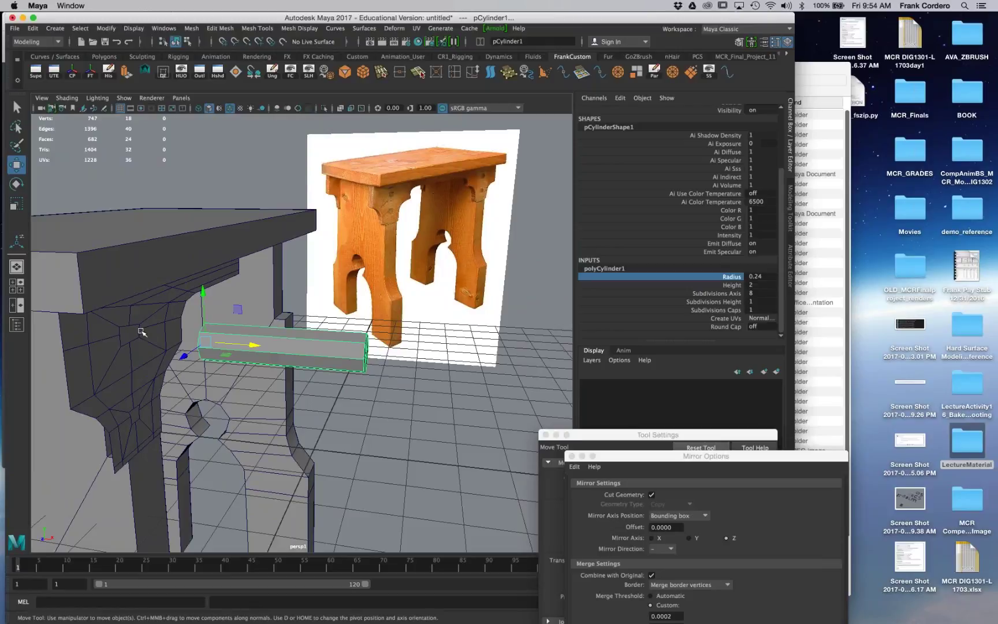
Step: Move the cylinder so its inner end sits against the bracket's face at the upper chamfered vertex
{"action": "middle_click_drag", "start_coordinate": [140, 333], "coordinate": [54, 344]}
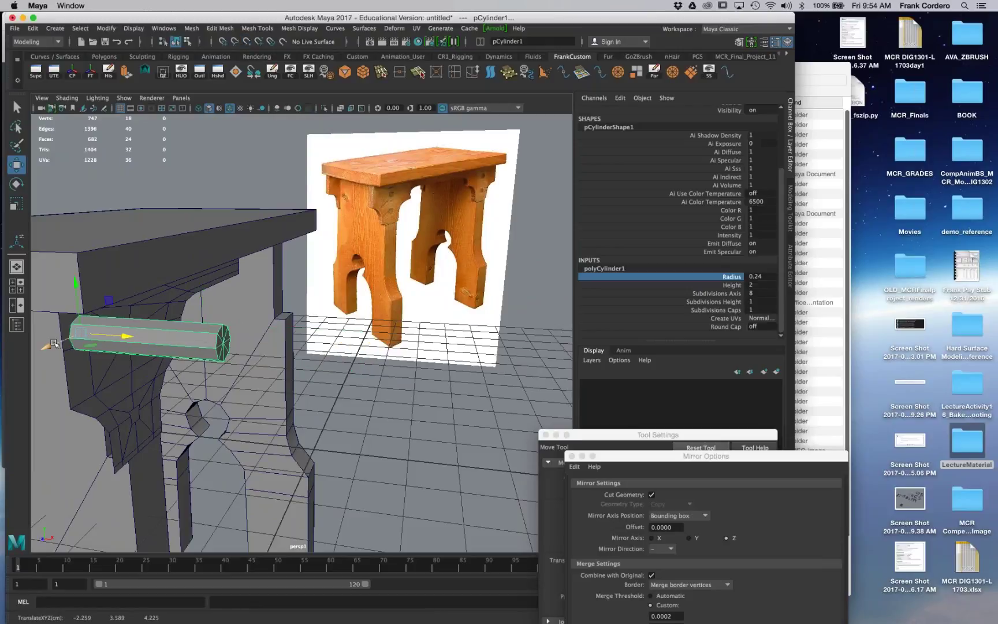
{"action": "left_click_drag", "start_coordinate": [54, 345], "coordinate": [160, 329]}
{"action": "left_click_drag", "start_coordinate": [168, 218], "coordinate": [239, 335]}
{"action": "left_click_drag", "start_coordinate": [299, 295], "coordinate": [393, 306], "text": "alt"}
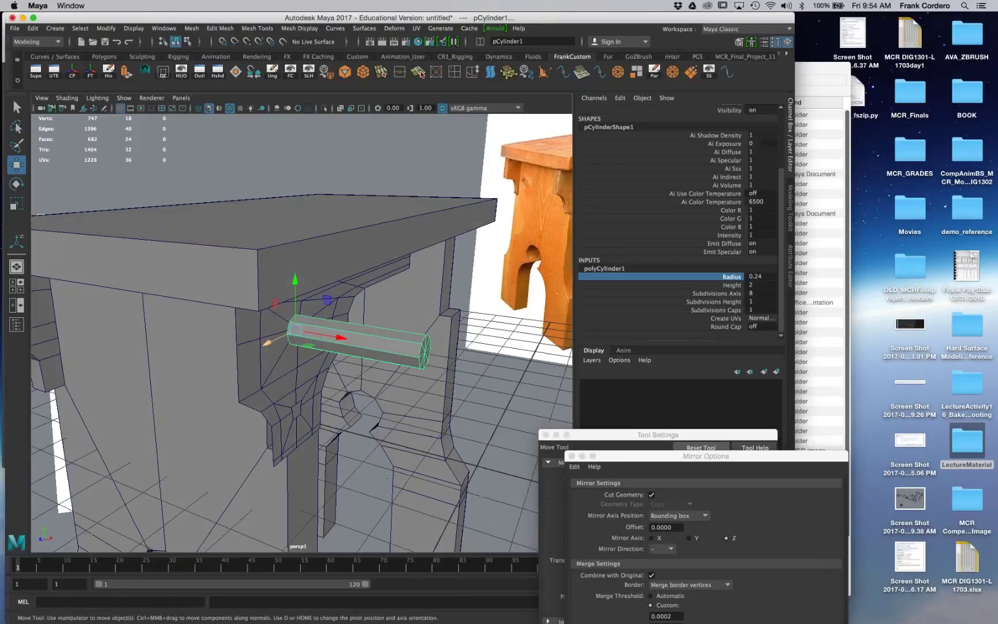
{"action": "right_click_drag", "start_coordinate": [393, 306], "coordinate": [439, 309], "text": "alt"}
{"action": "left_click_drag", "start_coordinate": [404, 312], "coordinate": [346, 361], "text": "alt"}
{"action": "left_click_drag", "start_coordinate": [226, 328], "coordinate": [301, 346], "text": "alt"}
Step: Select the cylinder and the apron bracket and isolate them in the view
{"action": "left_click", "coordinate": [447, 457]}
{"action": "left_click", "coordinate": [404, 370]}
{"action": "left_click_drag", "start_coordinate": [399, 376], "coordinate": [495, 354], "text": "alt"}
{"action": "left_click", "coordinate": [405, 375], "text": "shift"}
{"action": "left_click", "coordinate": [324, 108]}
Step: Switch the bracket to vertex editing and snap the upper chamfer's upper-left vertex to the cylinder end's matching corner
{"action": "left_click_drag", "start_coordinate": [288, 323], "coordinate": [338, 308], "text": "alt"}
{"action": "right_click_drag", "start_coordinate": [196, 277], "coordinate": [147, 277]}
{"action": "left_click", "coordinate": [223, 285]}
{"action": "middle_click_drag", "start_coordinate": [223, 285], "coordinate": [241, 318], "text": "alt"}
{"action": "right_click_drag", "start_coordinate": [240, 318], "coordinate": [266, 319], "text": "alt"}
{"action": "left_click_drag", "start_coordinate": [220, 312], "coordinate": [250, 318], "text": "alt"}
{"action": "key", "text": "v"}
{"action": "middle_click", "coordinate": [245, 312]}
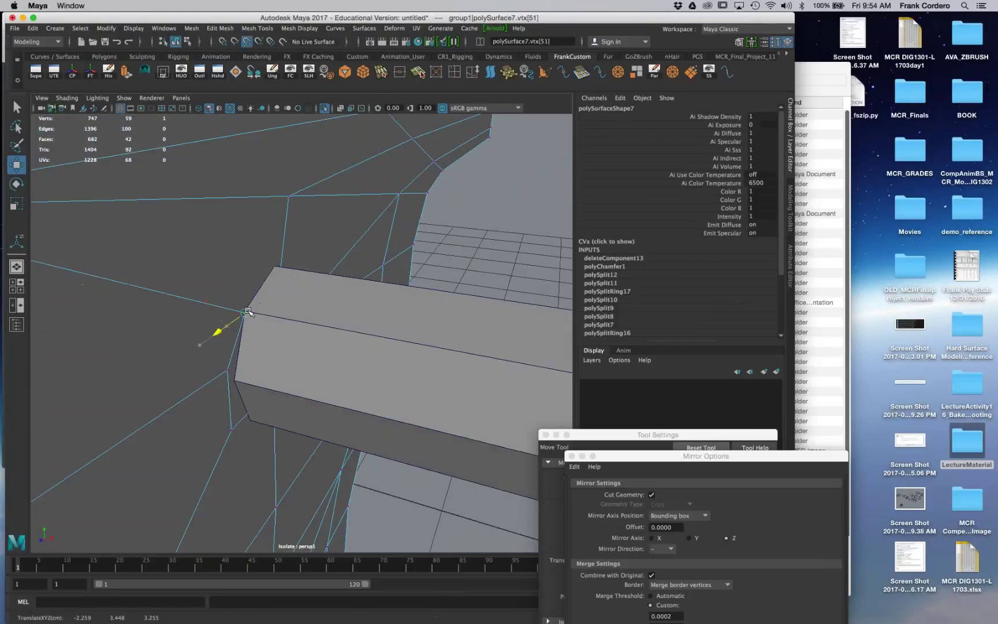
Step: Snap the top vertex of the upper chamfer to the top corner of the cylinder's end
{"action": "left_click_drag", "start_coordinate": [346, 324], "coordinate": [234, 328], "text": "alt"}
{"action": "left_click", "coordinate": [386, 322]}
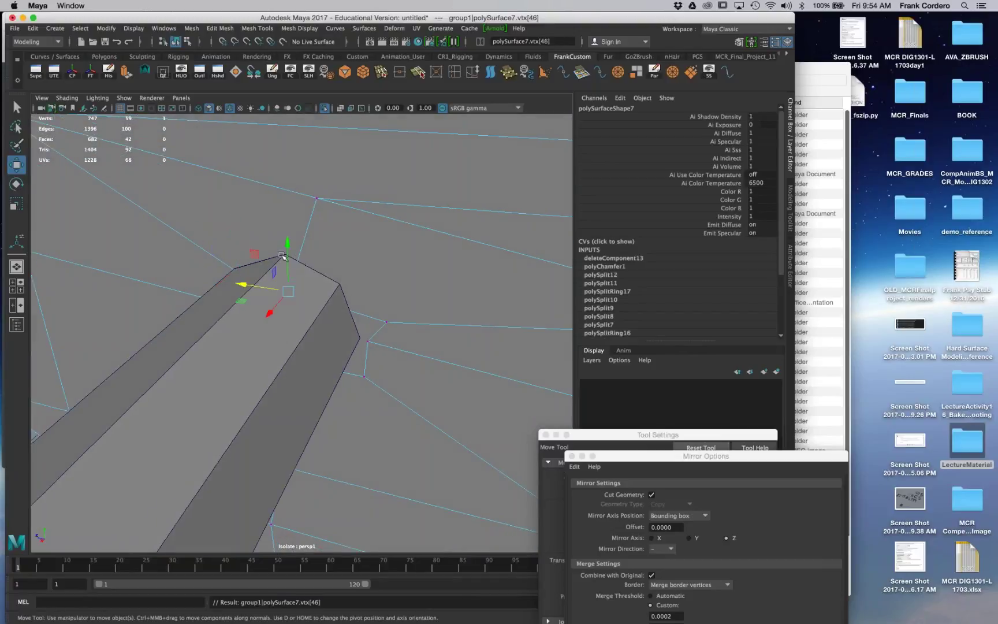
{"action": "key", "text": "v"}
{"action": "middle_click", "coordinate": [281, 255]}
{"action": "left_click", "coordinate": [286, 291]}
{"action": "key", "text": "v"}
{"action": "left_click_drag", "start_coordinate": [283, 255], "coordinate": [284, 254]}
{"action": "left_click", "coordinate": [285, 253]}
{"action": "left_click_drag", "start_coordinate": [407, 346], "coordinate": [388, 325], "text": "alt"}
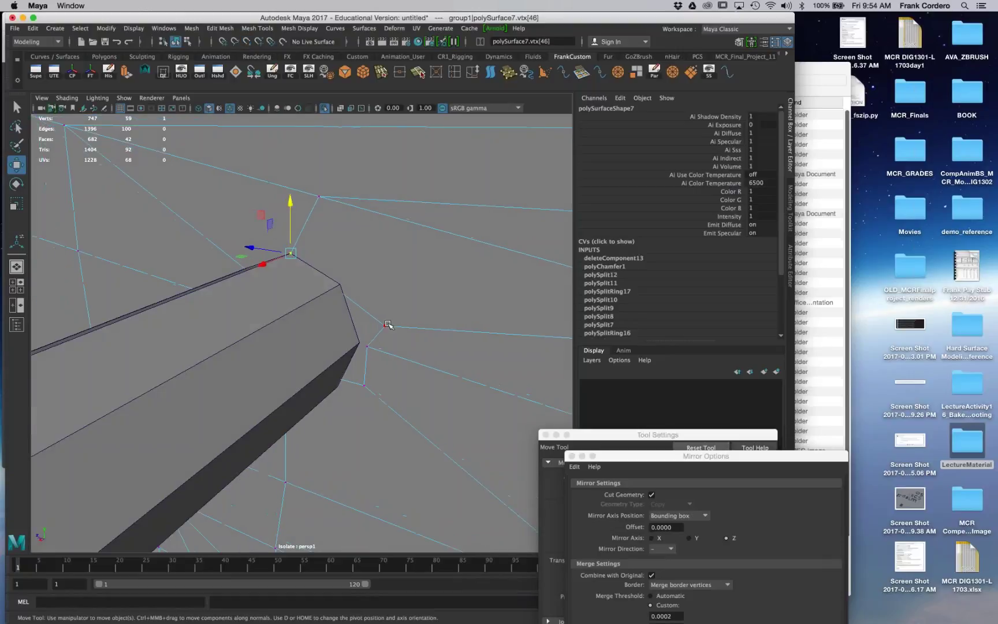
Step: Snap the upper chamfer's three right-side vertices to the corresponding corners of the cylinder's end
{"action": "left_click", "coordinate": [387, 325]}
{"action": "key", "text": "v"}
{"action": "middle_click_drag", "start_coordinate": [339, 287], "coordinate": [342, 286]}
{"action": "left_click", "coordinate": [387, 292]}
{"action": "left_click", "coordinate": [367, 346]}
{"action": "left_click_drag", "start_coordinate": [368, 348], "coordinate": [546, 408], "text": "alt"}
{"action": "key", "text": "v"}
{"action": "left_click", "coordinate": [362, 389]}
{"action": "key", "text": "v"}
{"action": "middle_click", "coordinate": [340, 391]}
Step: Snap the upper chamfer's bottom, lower-left and left vertices to the corresponding corners of the cylinder's end
{"action": "key", "text": "f"}
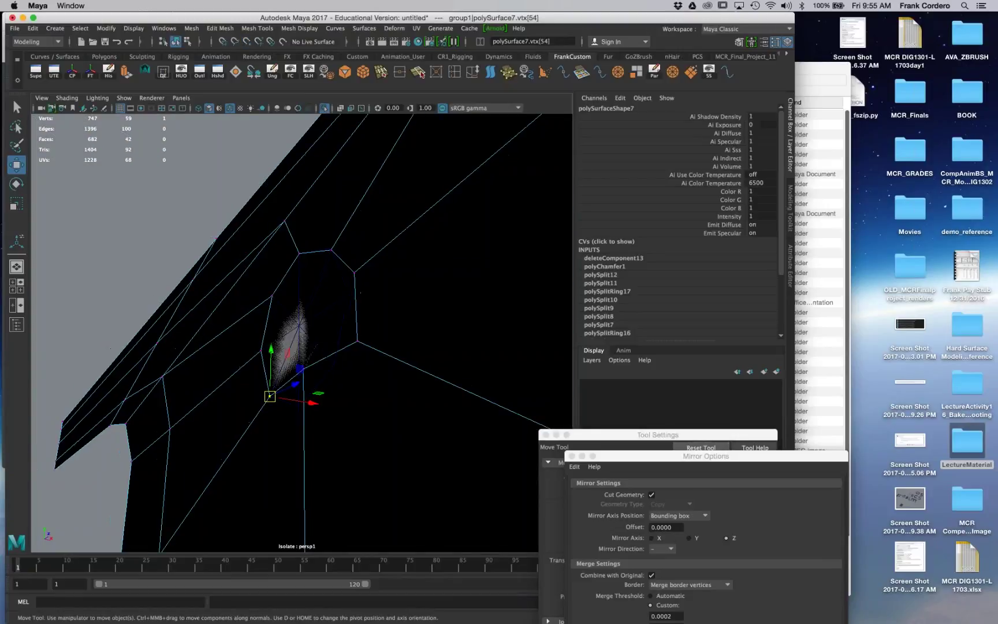
{"action": "left_click", "coordinate": [303, 371]}
{"action": "left_click_drag", "start_coordinate": [404, 396], "coordinate": [271, 413], "text": "alt"}
{"action": "key", "text": "v"}
{"action": "middle_click", "coordinate": [271, 414]}
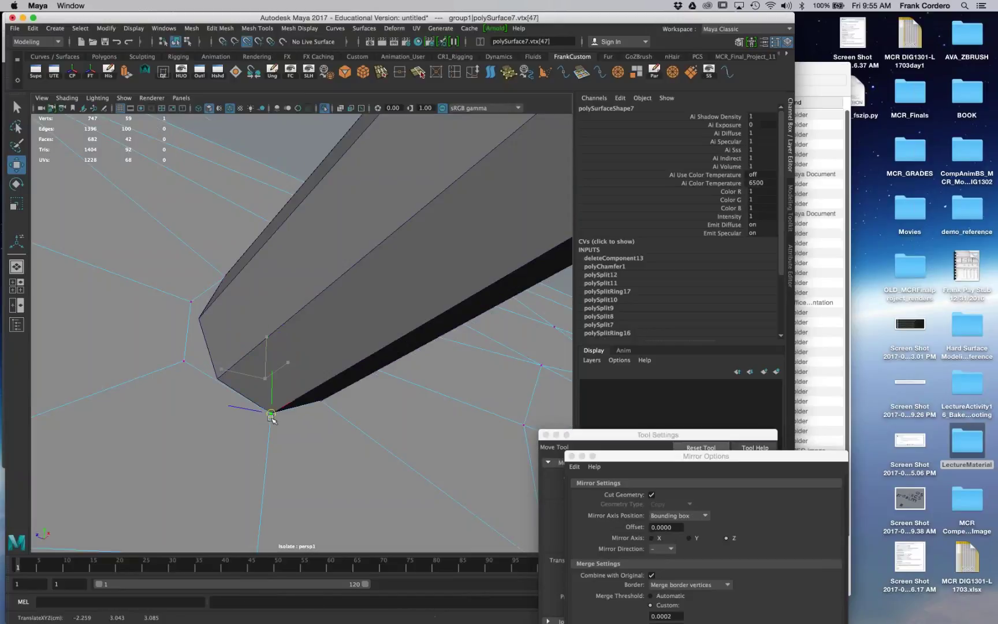
{"action": "left_click_drag", "start_coordinate": [151, 353], "coordinate": [201, 380]}
{"action": "key", "text": "v"}
{"action": "middle_click", "coordinate": [217, 378]}
{"action": "left_click_drag", "start_coordinate": [171, 295], "coordinate": [200, 330]}
{"action": "left_click_drag", "start_coordinate": [200, 330], "coordinate": [203, 341], "text": "alt"}
{"action": "key", "text": "v"}
{"action": "middle_click_drag", "start_coordinate": [203, 339], "coordinate": [230, 336]}
Step: Check the snapped octagon from behind the bracket and return the bracket to object mode
{"action": "left_click_drag", "start_coordinate": [233, 338], "coordinate": [388, 356], "text": "alt"}
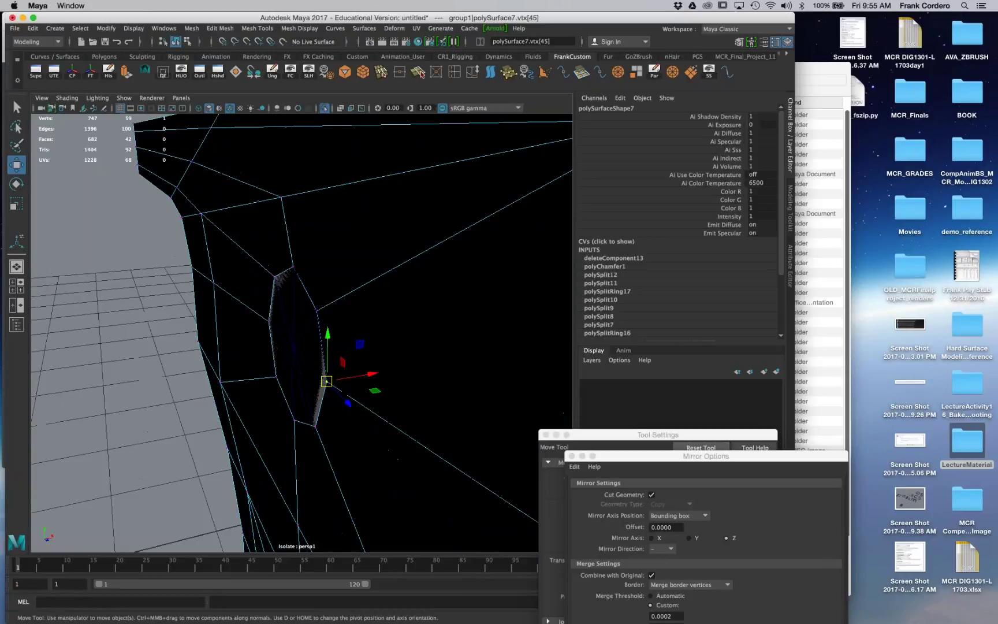
{"action": "left_click", "coordinate": [317, 311]}
{"action": "left_click_drag", "start_coordinate": [316, 312], "coordinate": [211, 315], "text": "alt"}
{"action": "right_click", "coordinate": [211, 314]}
{"action": "right_click_drag", "start_coordinate": [211, 314], "coordinate": [261, 299]}
{"action": "left_click_drag", "start_coordinate": [262, 300], "coordinate": [267, 294], "text": "alt"}
{"action": "right_click_drag", "start_coordinate": [267, 293], "coordinate": [223, 300], "text": "alt"}
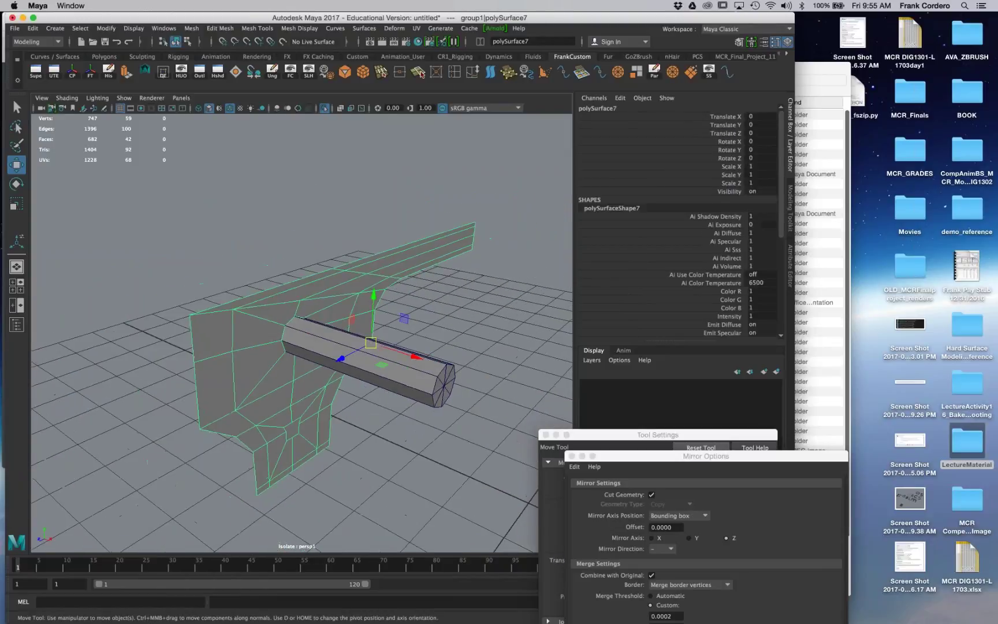
Step: Move the cylinder down from the upper octagon to the bracket's lower chamfered vertex
{"action": "left_click", "coordinate": [334, 355]}
{"action": "left_click_drag", "start_coordinate": [334, 347], "coordinate": [245, 411]}
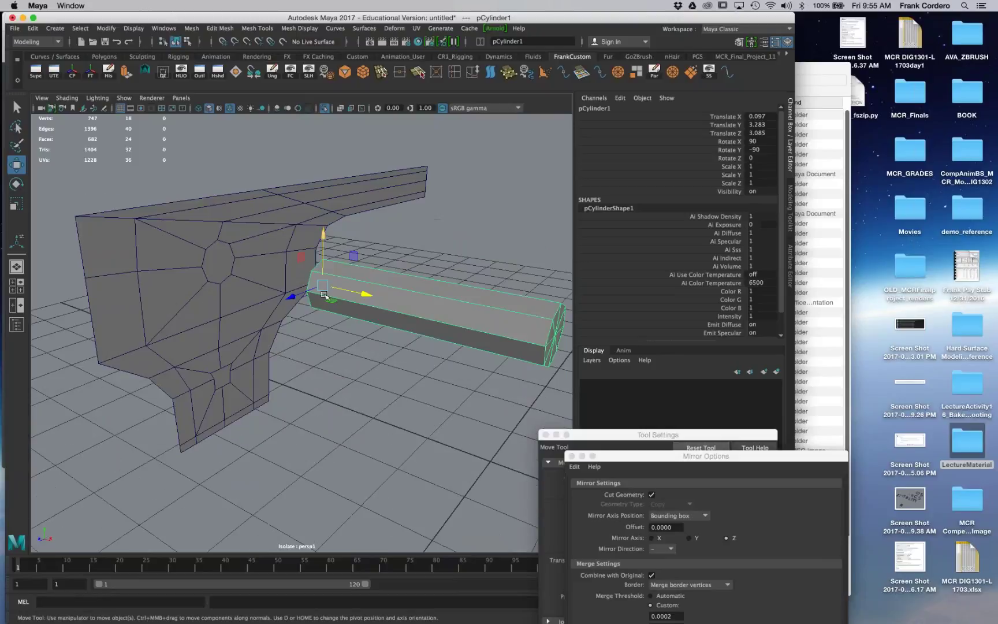
{"action": "left_click_drag", "start_coordinate": [322, 254], "coordinate": [321, 377]}
{"action": "left_click_drag", "start_coordinate": [361, 417], "coordinate": [244, 392]}
{"action": "left_click_drag", "start_coordinate": [245, 392], "coordinate": [283, 346], "text": "alt"}
{"action": "right_click_drag", "start_coordinate": [254, 346], "coordinate": [306, 340], "text": "alt"}
{"action": "left_click_drag", "start_coordinate": [306, 341], "coordinate": [347, 396], "text": "alt"}
{"action": "right_click_drag", "start_coordinate": [346, 396], "coordinate": [273, 398], "text": "alt"}
{"action": "left_click_drag", "start_coordinate": [272, 397], "coordinate": [260, 422], "text": "alt"}
Step: Undo the misplaced cylinder move and align the cylinder's inner end along X with the bracket's face at the lower chamfer
{"action": "scroll", "coordinate": [310, 399], "scroll_direction": "up", "scroll_amount": 3}
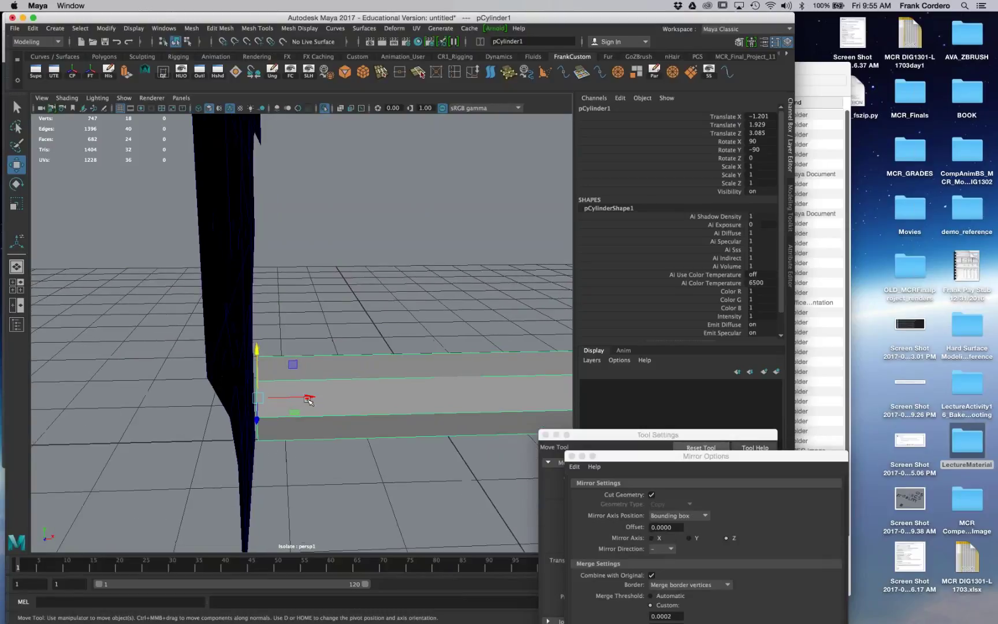
{"action": "middle_click", "coordinate": [230, 426]}
{"action": "key", "text": "super+z"}
{"action": "left_click", "coordinate": [310, 399]}
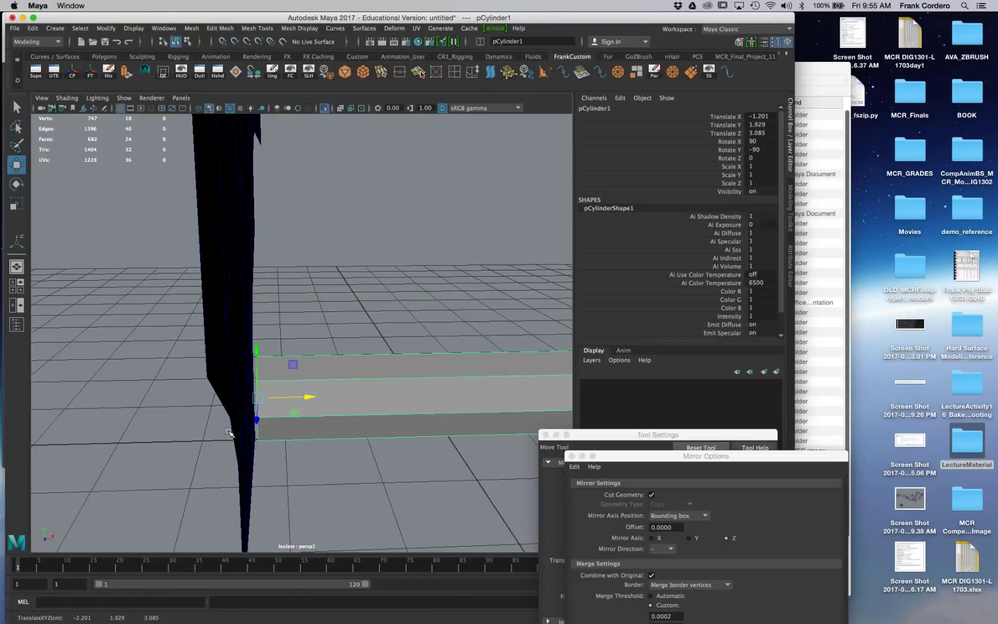
{"action": "middle_click", "coordinate": [252, 442]}
{"action": "left_click_drag", "start_coordinate": [251, 442], "coordinate": [260, 488], "text": "alt"}
{"action": "right_click_drag", "start_coordinate": [260, 488], "coordinate": [242, 485], "text": "alt"}
{"action": "left_click_drag", "start_coordinate": [255, 426], "coordinate": [278, 325], "text": "alt"}
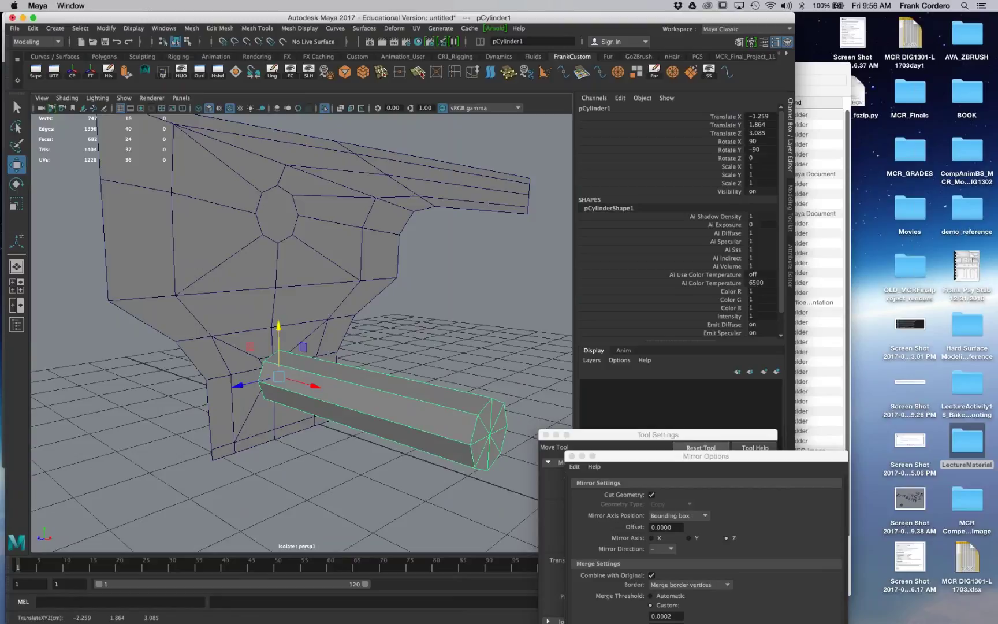
Step: Switch the bracket to vertex mode and snap the lower chamfer's upper-left vertex to the matching corner of the cylinder's end
{"action": "left_click", "coordinate": [369, 341]}
{"action": "left_click", "coordinate": [378, 393]}
{"action": "left_click_drag", "start_coordinate": [378, 392], "coordinate": [340, 384], "text": "alt"}
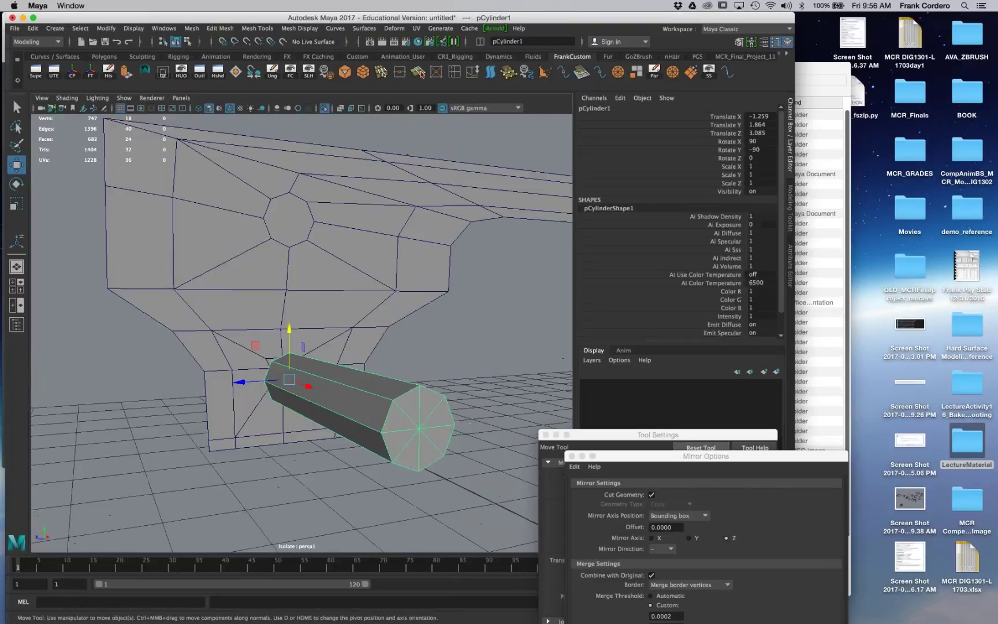
{"action": "right_click_drag", "start_coordinate": [341, 384], "coordinate": [393, 384], "text": "alt"}
{"action": "mouse_move", "coordinate": [393, 384]}
{"action": "left_mouse_down", "text": "alt"}
{"action": "mouse_move", "coordinate": [384, 376]}
{"action": "mouse_move", "coordinate": [407, 399]}
{"action": "left_mouse_up", "text": "alt"}
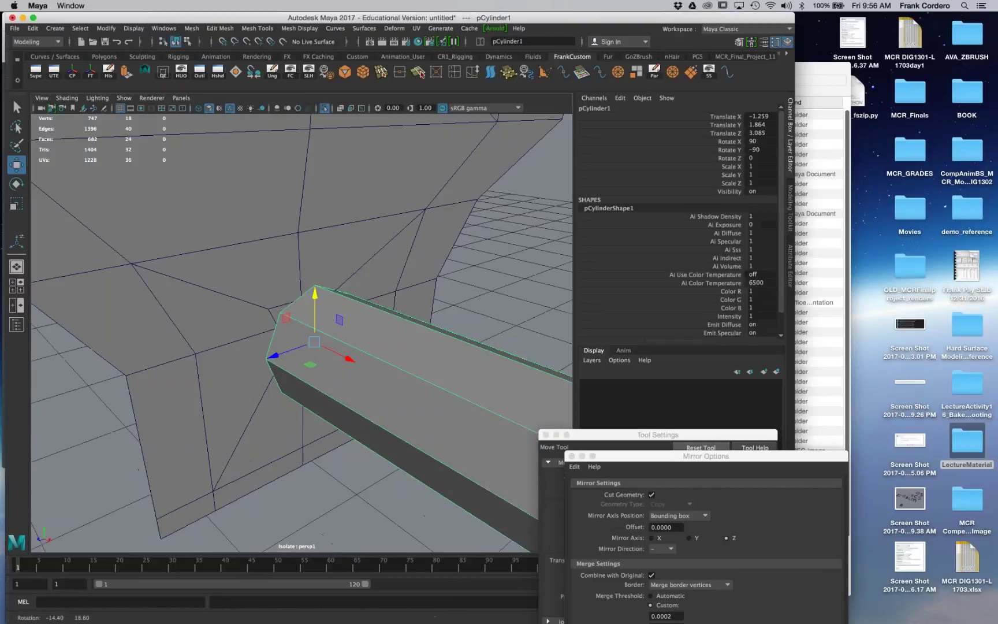
{"action": "left_click", "coordinate": [252, 289]}
{"action": "right_click_drag", "start_coordinate": [252, 287], "coordinate": [214, 289]}
{"action": "left_click_drag", "start_coordinate": [231, 294], "coordinate": [286, 341], "text": "alt"}
{"action": "mouse_move", "coordinate": [286, 340]}
{"action": "left_mouse_down", "text": "alt"}
{"action": "mouse_move", "coordinate": [271, 332]}
{"action": "mouse_move", "coordinate": [282, 329]}
{"action": "left_mouse_up", "text": "alt"}
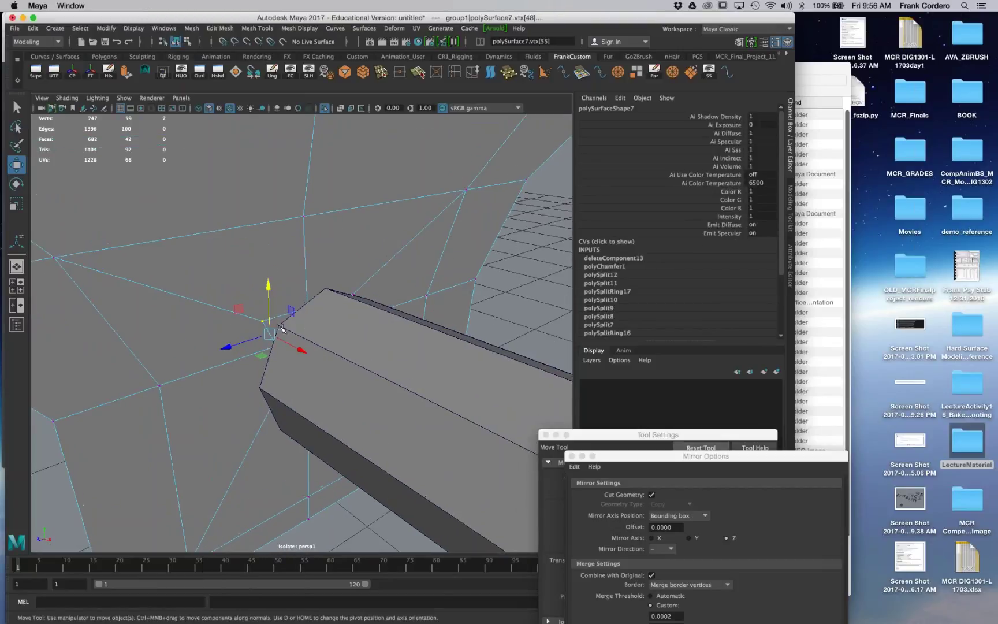
{"action": "left_click", "coordinate": [263, 322]}
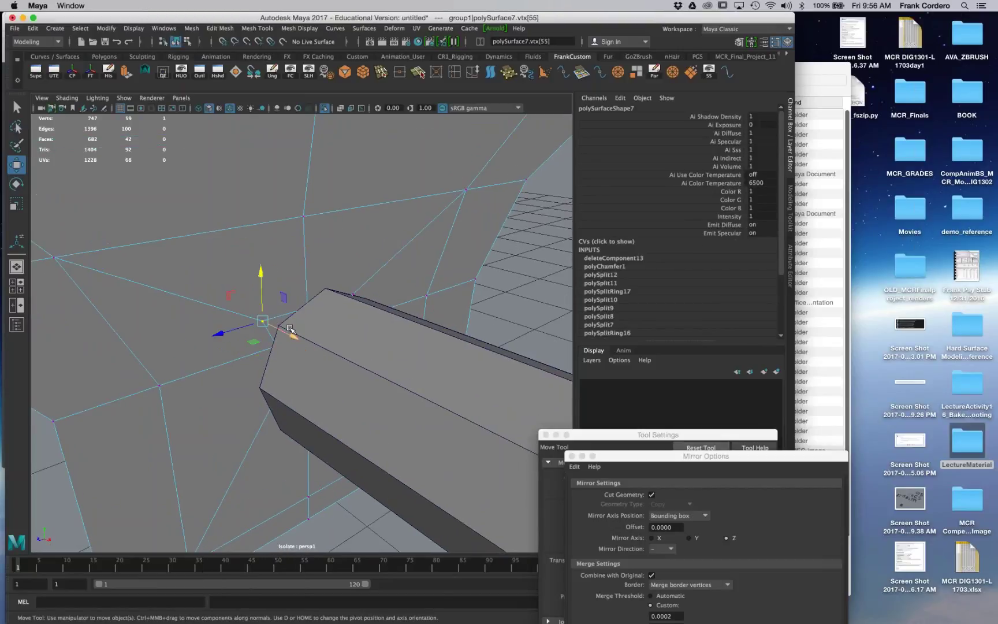
{"action": "key", "text": "v"}
{"action": "left_click_drag", "start_coordinate": [263, 321], "coordinate": [295, 301]}
{"action": "key", "text": "v"}
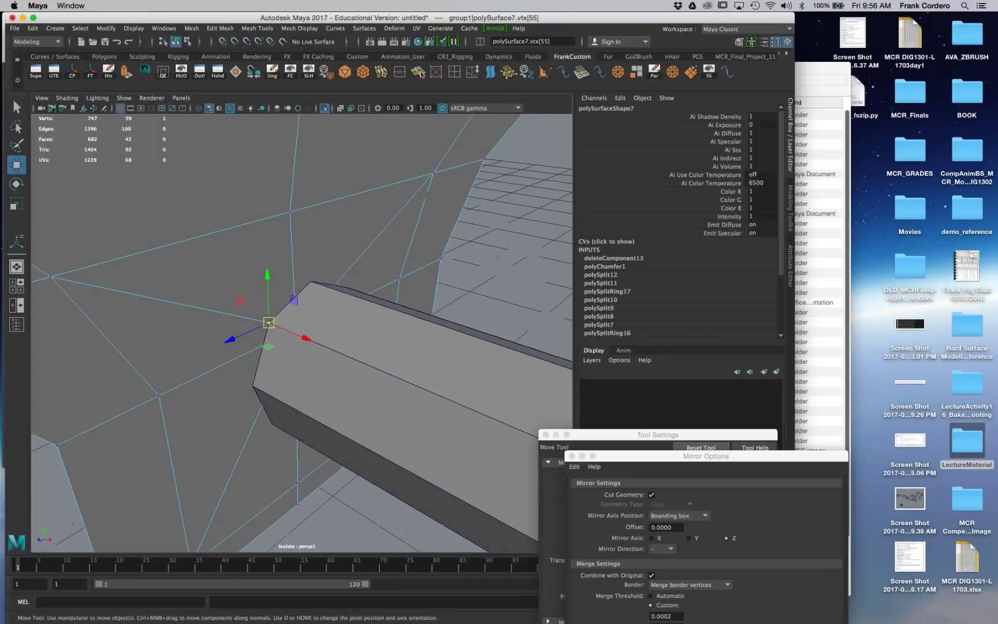
Step: Snap the lower chamfer's top and upper-right vertices to the corresponding corners of the cylinder's end
{"action": "left_click", "coordinate": [294, 301]}
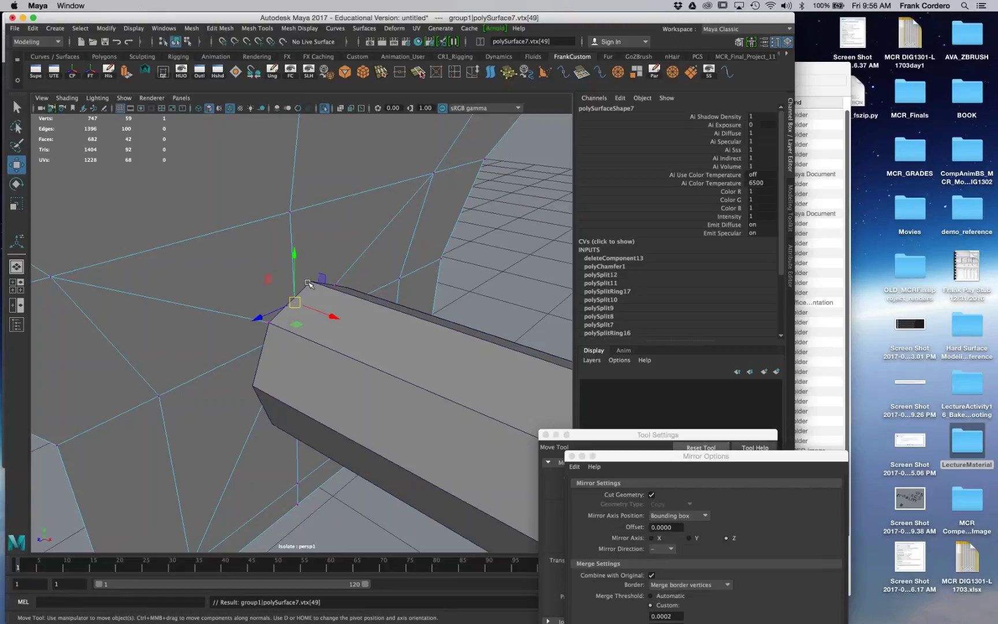
{"action": "left_click_drag", "start_coordinate": [309, 283], "coordinate": [340, 346], "text": "alt"}
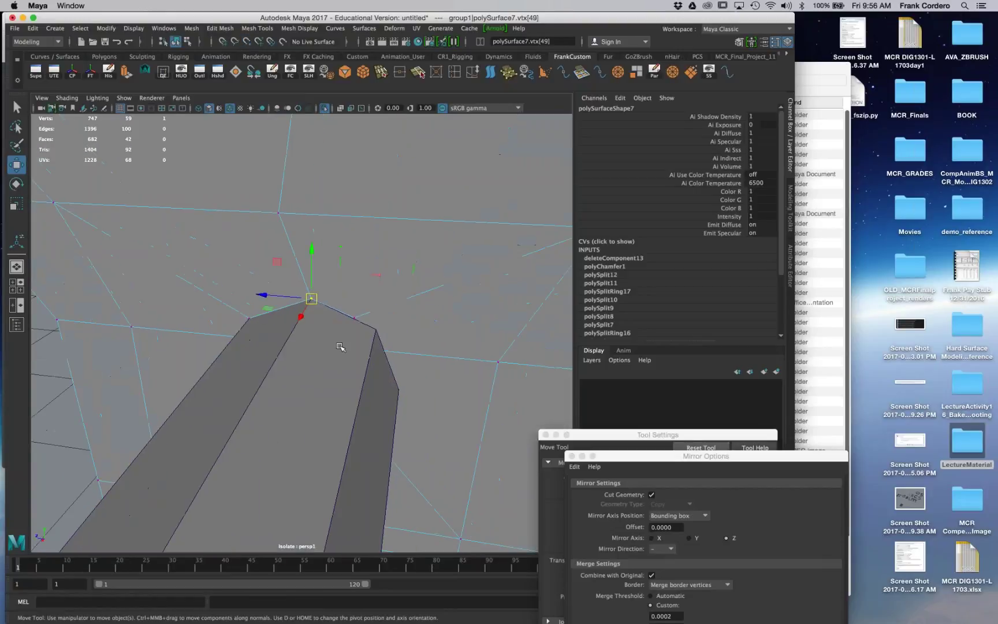
{"action": "left_click", "coordinate": [355, 318]}
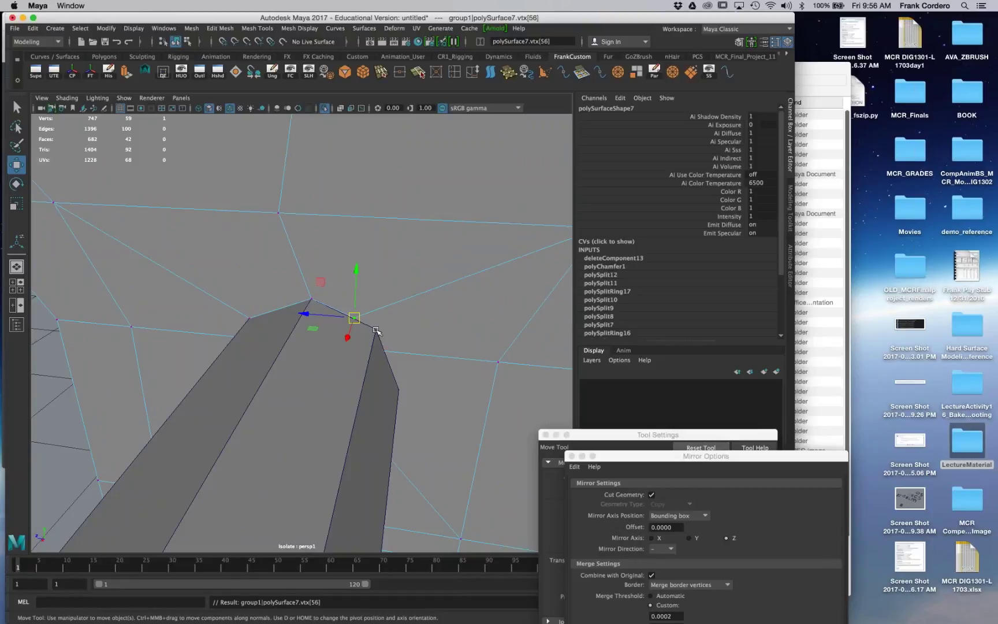
{"action": "middle_click", "coordinate": [378, 331]}
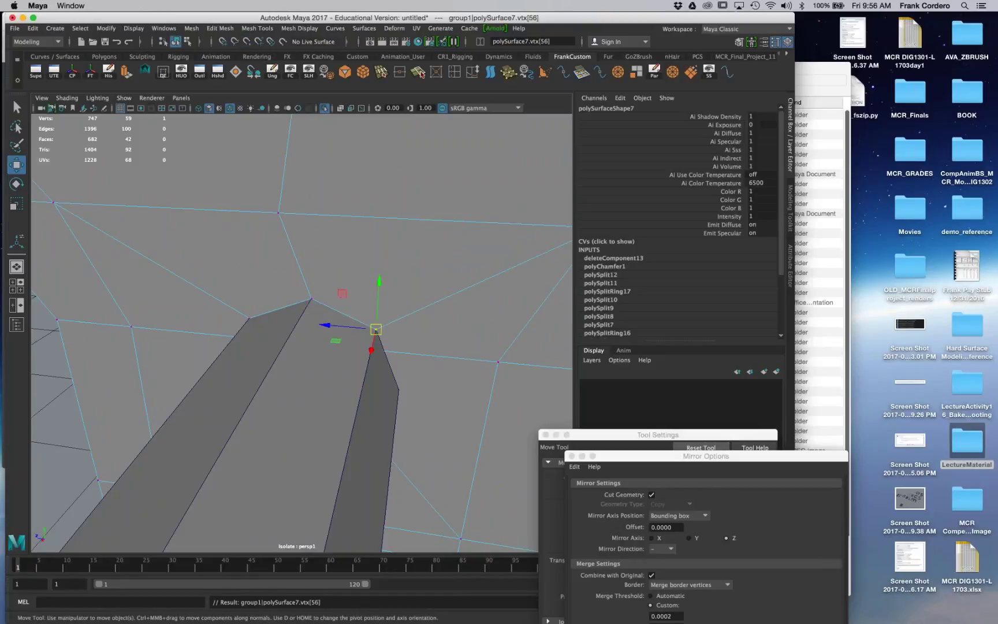
Step: Snap the lower chamfer's right and lower-right vertices to the corresponding corners of the cylinder's end
{"action": "key", "text": "Right"}
{"action": "left_click", "coordinate": [376, 330]}
{"action": "left_click_drag", "start_coordinate": [369, 346], "coordinate": [176, 376], "text": "alt"}
{"action": "key", "text": "Left"}
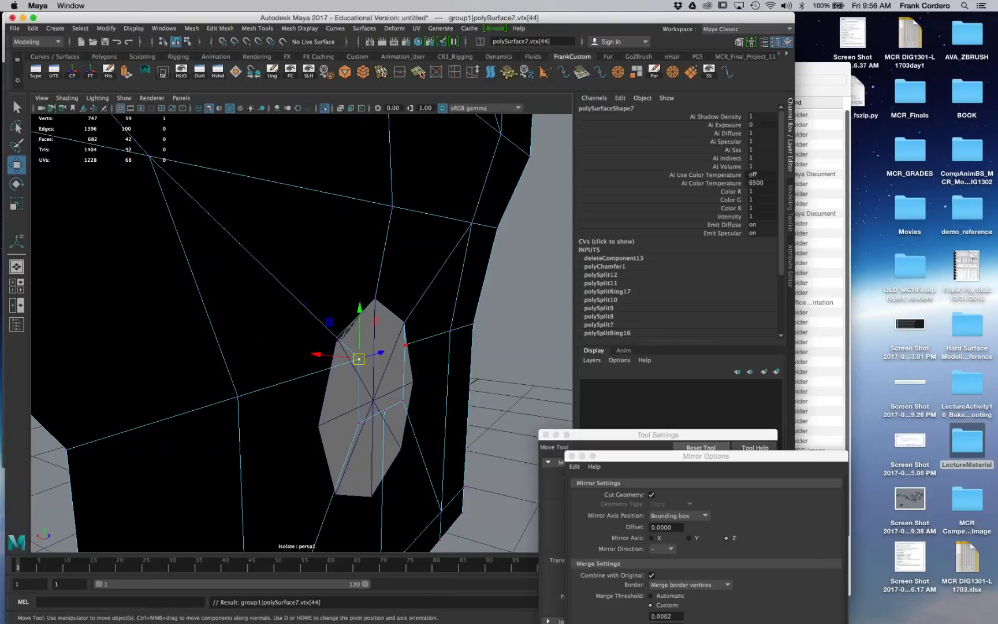
{"action": "key", "text": "f"}
{"action": "left_click_drag", "start_coordinate": [403, 383], "coordinate": [384, 370], "text": "alt"}
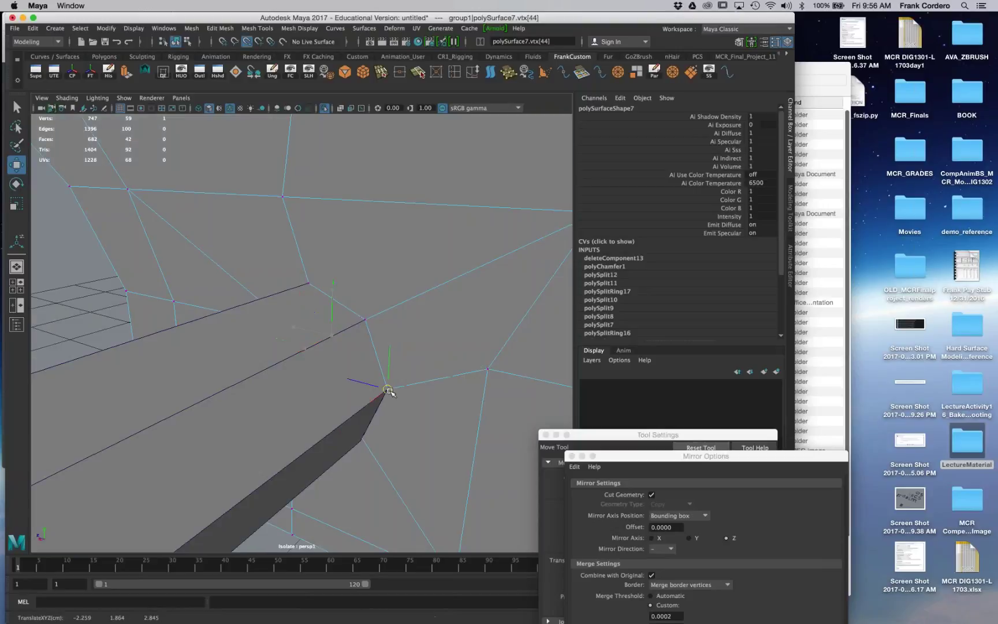
{"action": "left_click_drag", "start_coordinate": [388, 391], "coordinate": [398, 397], "text": "alt"}
{"action": "key", "text": "Left"}
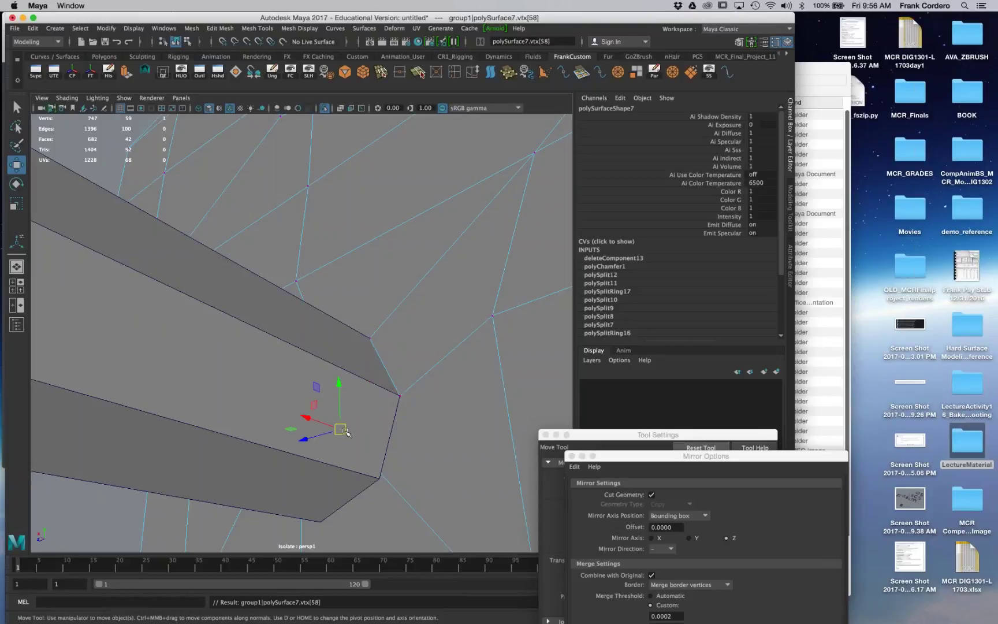
{"action": "left_click", "coordinate": [379, 477]}
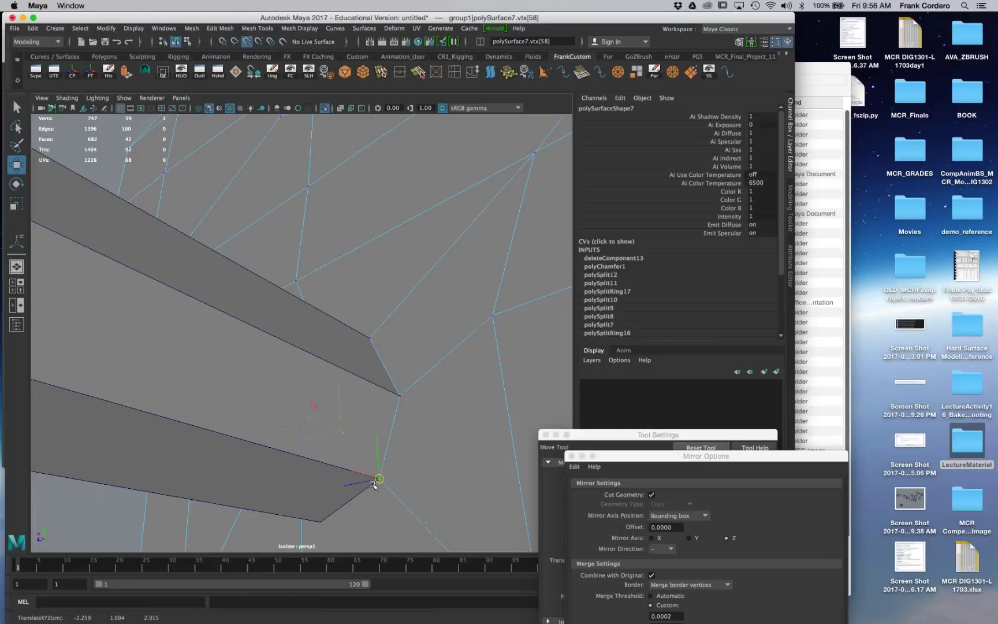
{"action": "left_click_drag", "start_coordinate": [376, 480], "coordinate": [364, 415], "text": "alt"}
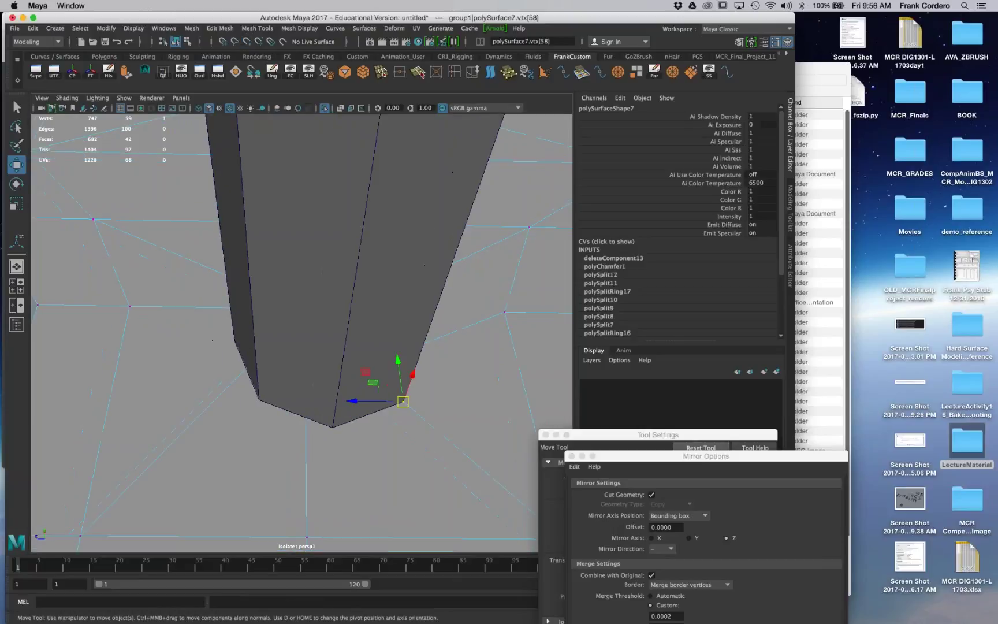
Step: Snap the lower chamfer's bottom and lower-left vertices to the corresponding corners of the cylinder's end
{"action": "left_click", "coordinate": [328, 426]}
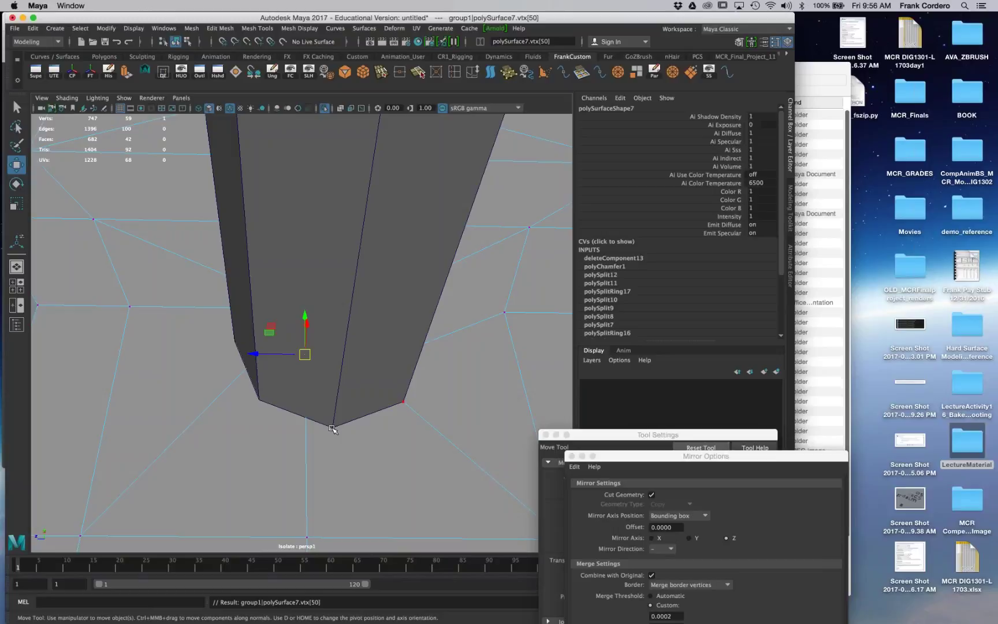
{"action": "middle_click", "coordinate": [332, 427]}
{"action": "left_click_drag", "start_coordinate": [274, 441], "coordinate": [370, 438], "text": "alt"}
{"action": "left_click", "coordinate": [249, 341]}
{"action": "middle_click", "coordinate": [249, 389]}
{"action": "left_click_drag", "start_coordinate": [251, 392], "coordinate": [277, 472], "text": "alt"}
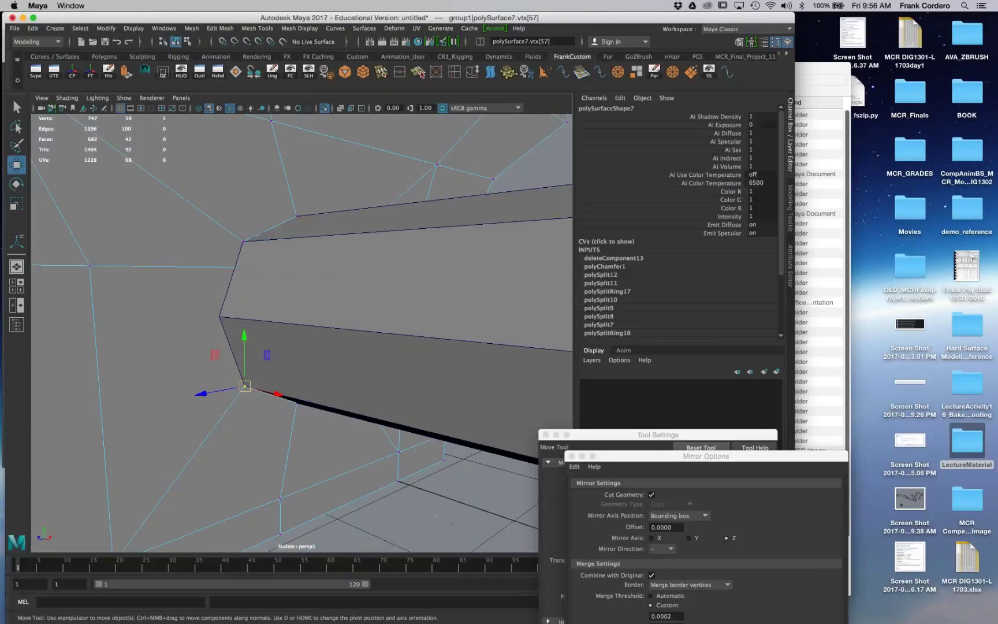
Step: Snap the lower chamfer's left vertex to the cylinder's left corner and return the bracket to object mode
{"action": "left_click", "coordinate": [240, 267]}
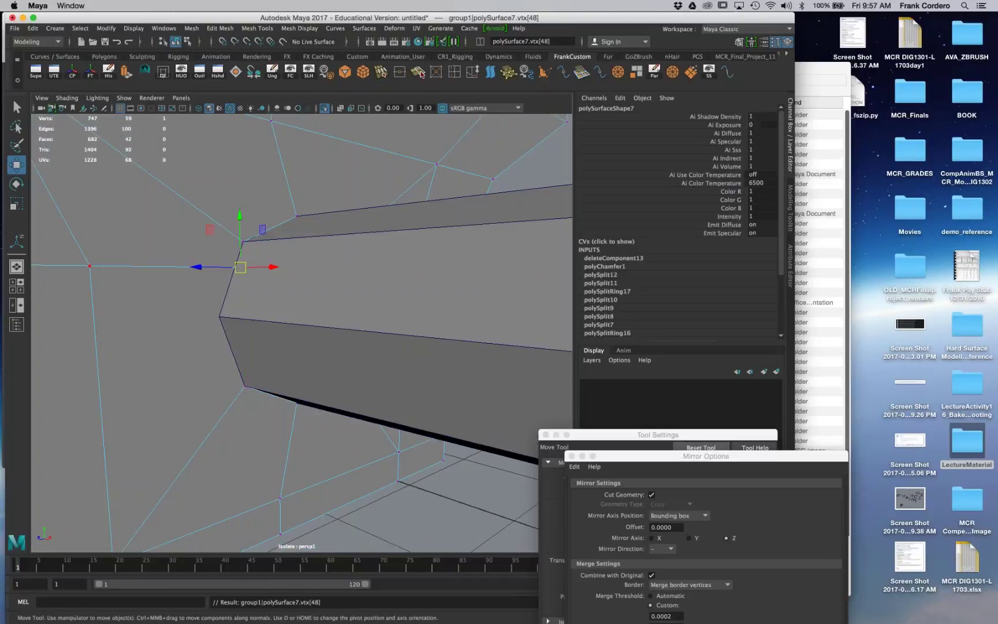
{"action": "middle_click", "coordinate": [218, 317]}
{"action": "right_click_drag", "start_coordinate": [300, 397], "coordinate": [251, 353], "text": "alt"}
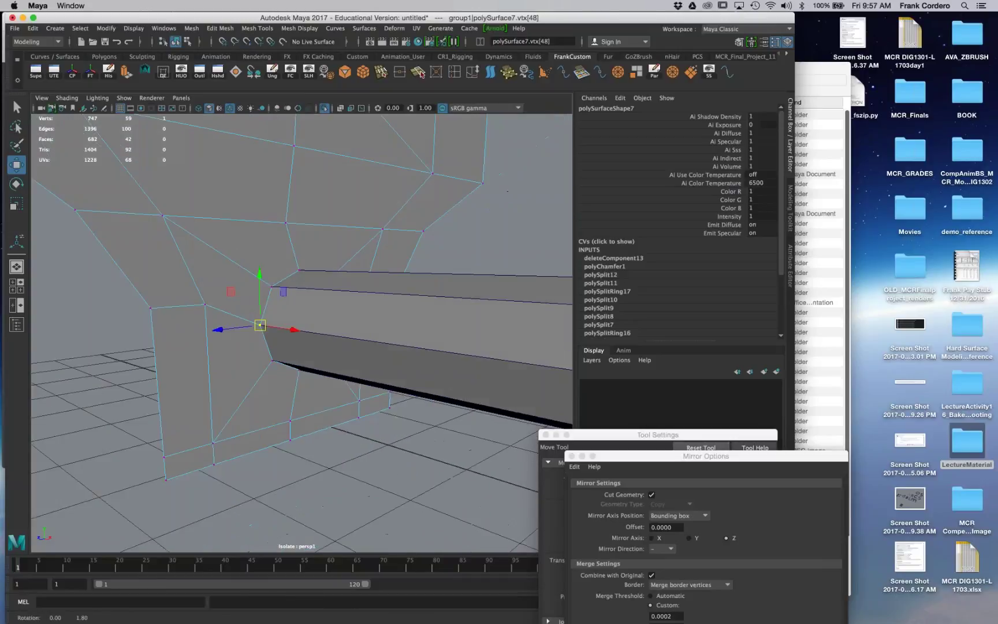
{"action": "left_click_drag", "start_coordinate": [252, 352], "coordinate": [263, 393], "text": "alt"}
{"action": "right_click_drag", "start_coordinate": [276, 208], "coordinate": [326, 194]}
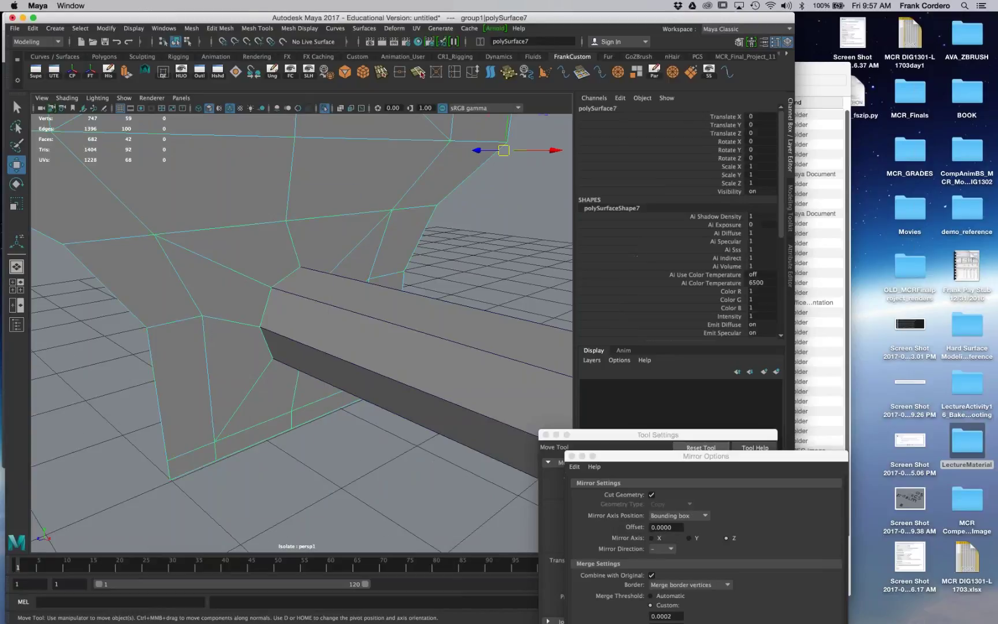
Step: Pull the cylinder away from the bracket along X to a Translate X of about -0.113
{"action": "right_click_drag", "start_coordinate": [329, 243], "coordinate": [277, 225], "text": "alt"}
{"action": "left_click", "coordinate": [388, 349]}
{"action": "right_click_drag", "start_coordinate": [393, 352], "coordinate": [347, 338], "text": "alt"}
{"action": "left_click_drag", "start_coordinate": [337, 341], "coordinate": [408, 365]}
Step: Examine the bracket's two octagons and the surrounding edge layout from several angles
{"action": "right_click_drag", "start_coordinate": [398, 369], "coordinate": [312, 352], "text": "alt"}
{"action": "left_click_drag", "start_coordinate": [288, 375], "coordinate": [187, 375], "text": "alt"}
{"action": "right_click_drag", "start_coordinate": [242, 370], "coordinate": [288, 375], "text": "alt"}
{"action": "left_click_drag", "start_coordinate": [289, 375], "coordinate": [274, 387], "text": "alt"}
{"action": "right_click_drag", "start_coordinate": [274, 387], "coordinate": [323, 393], "text": "alt"}
{"action": "left_click_drag", "start_coordinate": [324, 393], "coordinate": [345, 377], "text": "alt"}
{"action": "middle_click_drag", "start_coordinate": [534, 278], "coordinate": [462, 306], "text": "alt"}
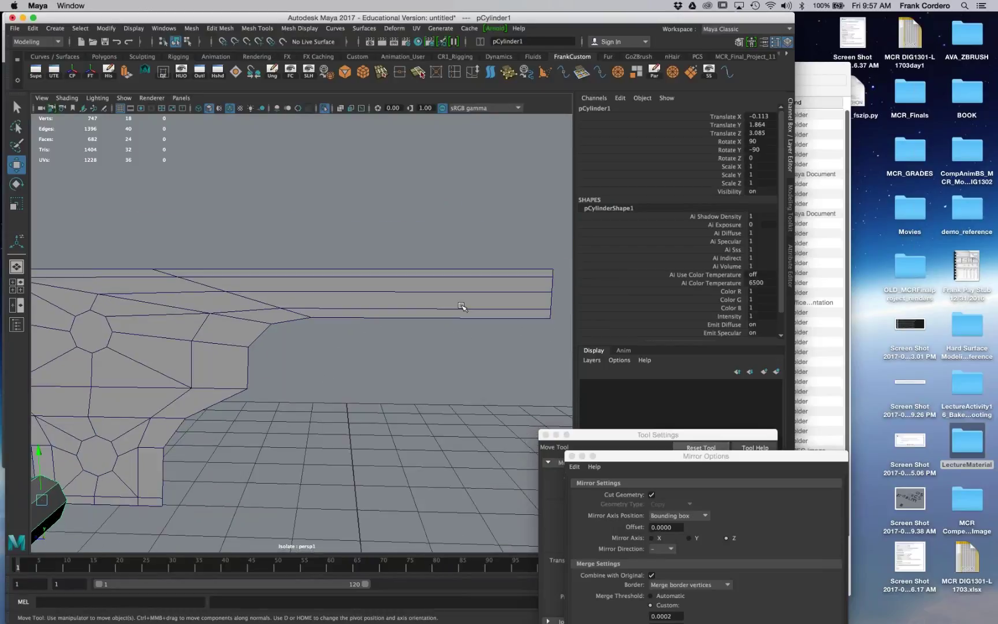
{"action": "middle_click_drag", "start_coordinate": [238, 276], "coordinate": [294, 281], "text": "alt"}
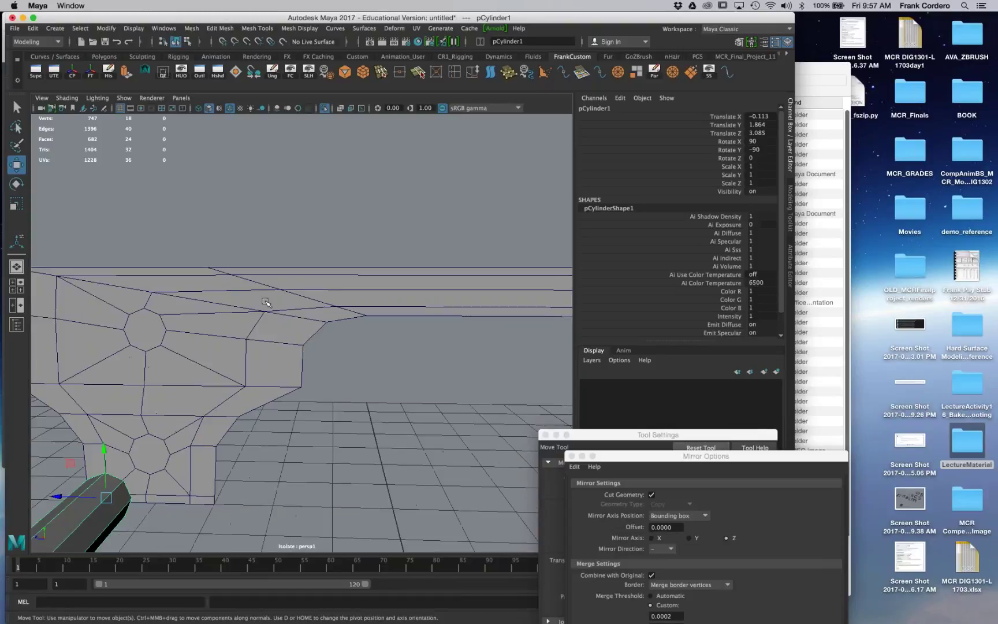
{"action": "middle_click_drag", "start_coordinate": [173, 482], "coordinate": [199, 476], "text": "alt"}
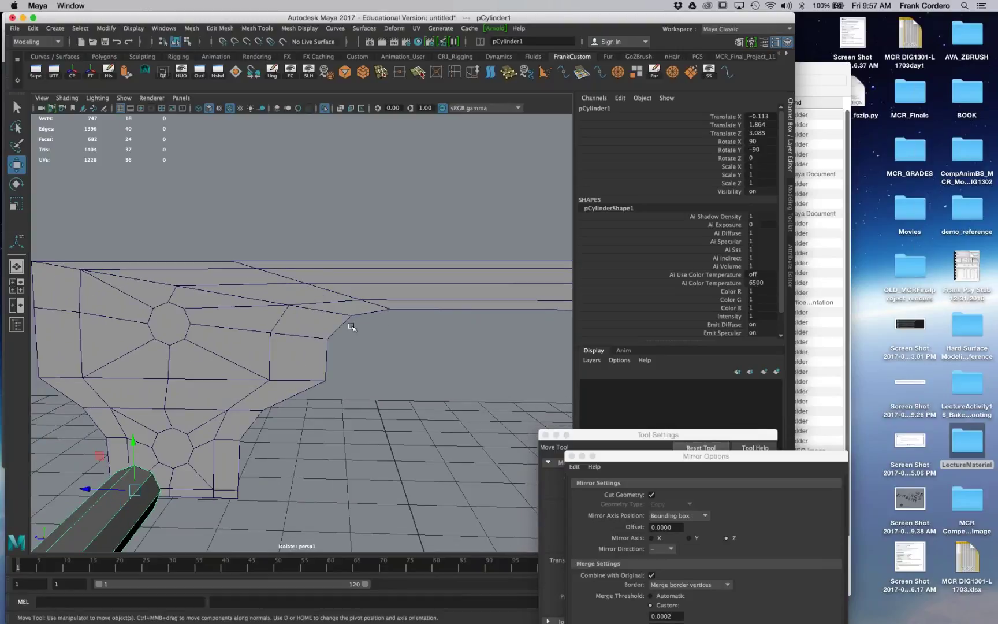
{"action": "left_click_drag", "start_coordinate": [353, 328], "coordinate": [317, 364], "text": "alt"}
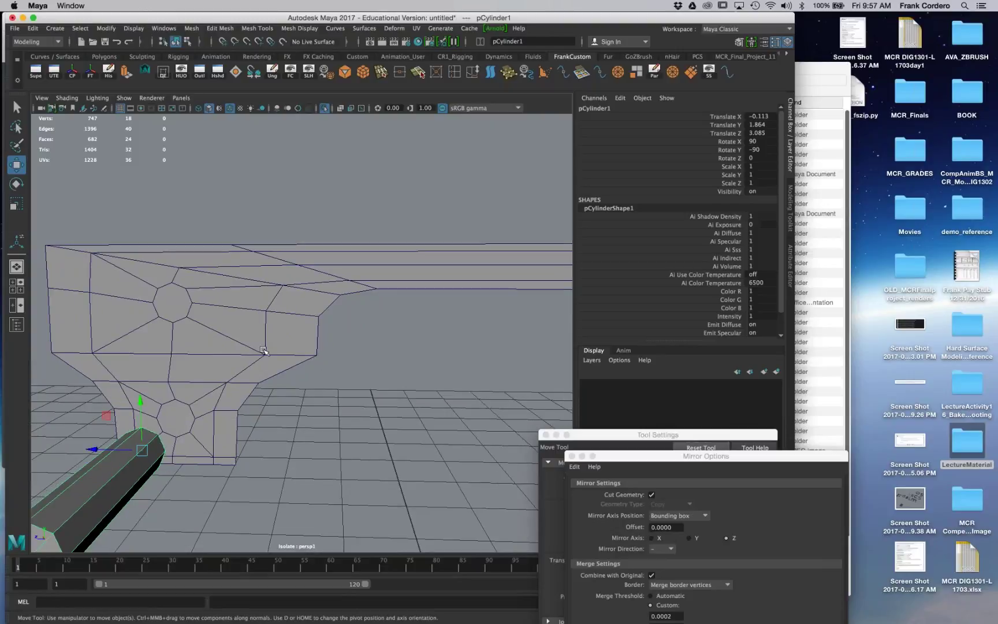
{"action": "left_click_drag", "start_coordinate": [258, 355], "coordinate": [318, 374], "text": "alt"}
{"action": "scroll", "coordinate": [266, 358], "scroll_direction": "down", "scroll_amount": 5}
{"action": "left_click", "coordinate": [346, 372]}
{"action": "right_click_drag", "start_coordinate": [346, 373], "coordinate": [382, 373], "text": "alt"}
{"action": "left_click", "coordinate": [341, 484]}
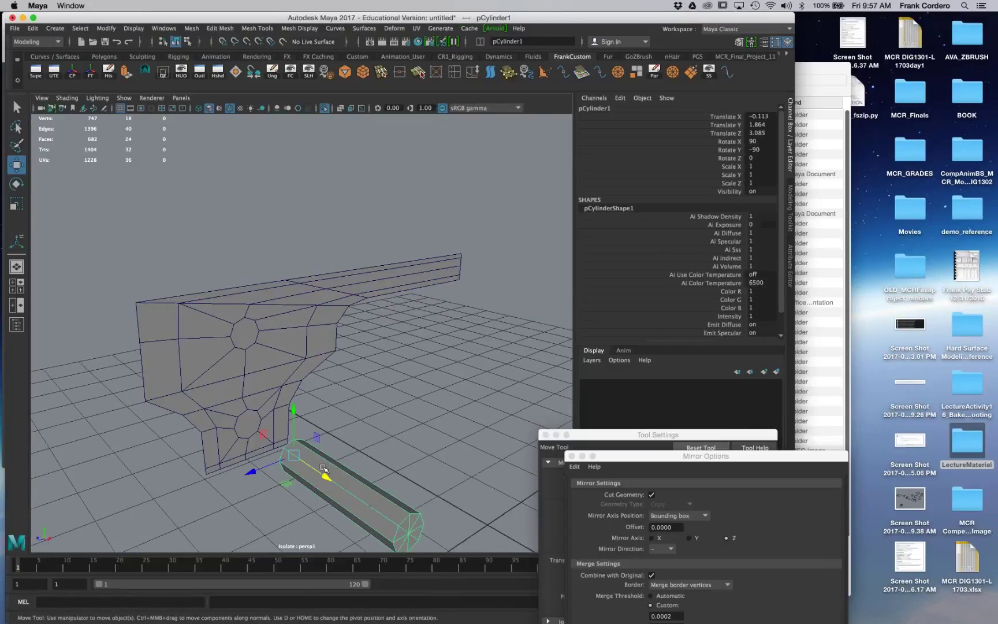
{"action": "left_click_drag", "start_coordinate": [236, 407], "coordinate": [258, 368], "text": "alt"}
{"action": "left_click", "coordinate": [258, 368]}
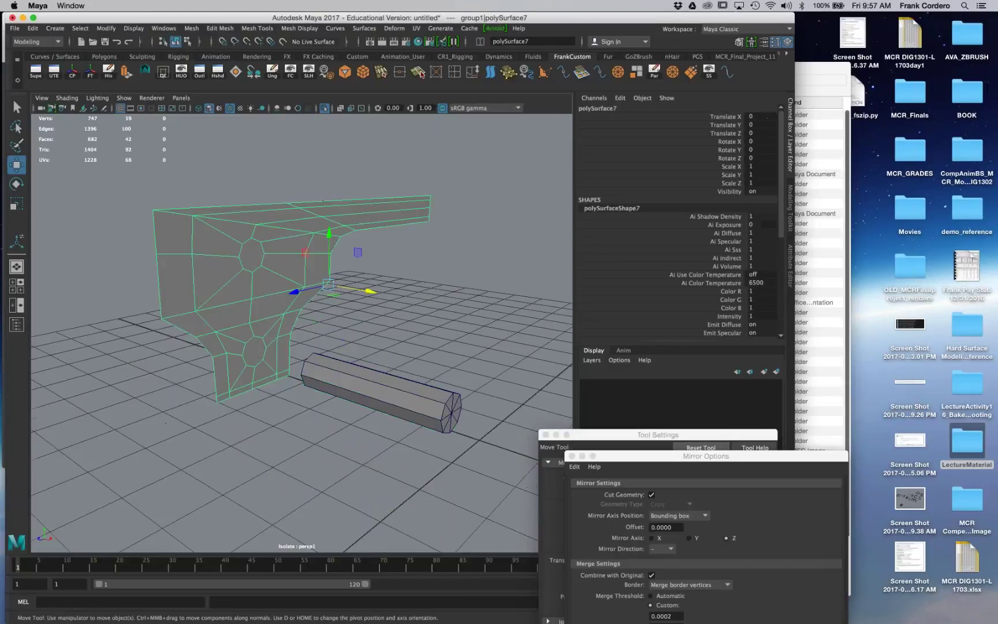
Step: Flatten the cylinder into a short peg with Scale Y about 0.074 and move it to about -0.831 in X
{"action": "middle_click_drag", "start_coordinate": [252, 298], "coordinate": [278, 323], "text": "alt"}
{"action": "right_click_drag", "start_coordinate": [279, 324], "coordinate": [324, 418], "text": "alt"}
{"action": "left_click", "coordinate": [370, 442]}
{"action": "left_click_drag", "start_coordinate": [323, 419], "coordinate": [384, 407], "text": "alt"}
{"action": "middle_click_drag", "start_coordinate": [384, 407], "coordinate": [315, 390], "text": "alt"}
{"action": "right_click_drag", "start_coordinate": [315, 390], "coordinate": [361, 407], "text": "alt"}
{"action": "mouse_move", "coordinate": [278, 413]}
{"action": "left_mouse_down", "text": "alt"}
{"action": "mouse_move", "coordinate": [366, 428]}
{"action": "mouse_move", "coordinate": [286, 431]}
{"action": "left_mouse_up", "text": "alt"}
{"action": "key", "text": "f"}
{"action": "key", "text": "e"}
{"action": "key", "text": "r"}
{"action": "left_click_drag", "start_coordinate": [180, 353], "coordinate": [210, 352]}
{"action": "key", "text": "w"}
{"action": "middle_click_drag", "start_coordinate": [210, 352], "coordinate": [293, 386], "text": "alt"}
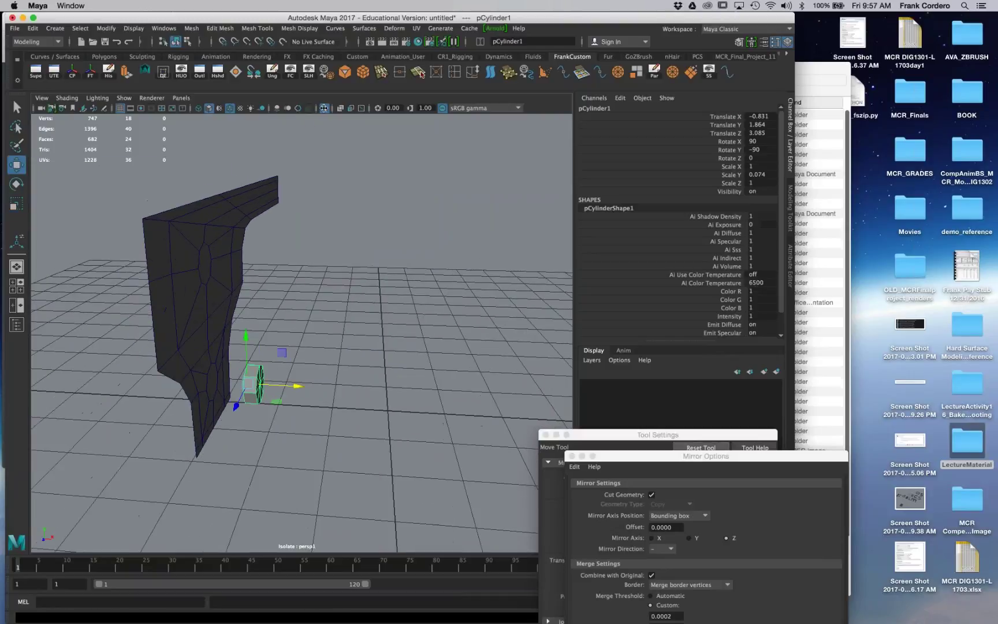
Step: Turn off isolation to show the whole stool and snap the short peg along X back into the bracket's lower octagon
{"action": "left_click", "coordinate": [324, 108]}
{"action": "left_click_drag", "start_coordinate": [278, 388], "coordinate": [327, 365], "text": "alt"}
{"action": "left_click", "coordinate": [326, 364]}
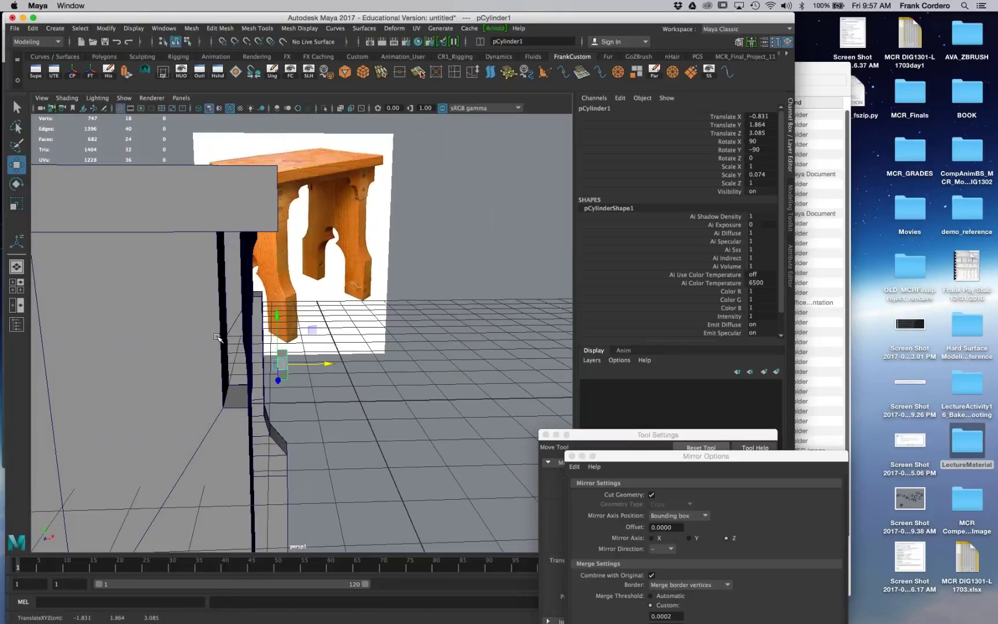
{"action": "key", "text": "c"}
{"action": "middle_click", "coordinate": [223, 365]}
{"action": "left_click_drag", "start_coordinate": [222, 366], "coordinate": [163, 362], "text": "alt"}
{"action": "key", "text": "r"}
{"action": "right_click_drag", "start_coordinate": [190, 381], "coordinate": [222, 379], "text": "alt"}
{"action": "left_click_drag", "start_coordinate": [222, 378], "coordinate": [249, 318], "text": "alt"}
Step: Delete the bracket's upper octagonal face
{"action": "left_click", "coordinate": [254, 305]}
{"action": "right_click_drag", "start_coordinate": [264, 271], "coordinate": [264, 297]}
{"action": "left_click", "coordinate": [263, 239]}
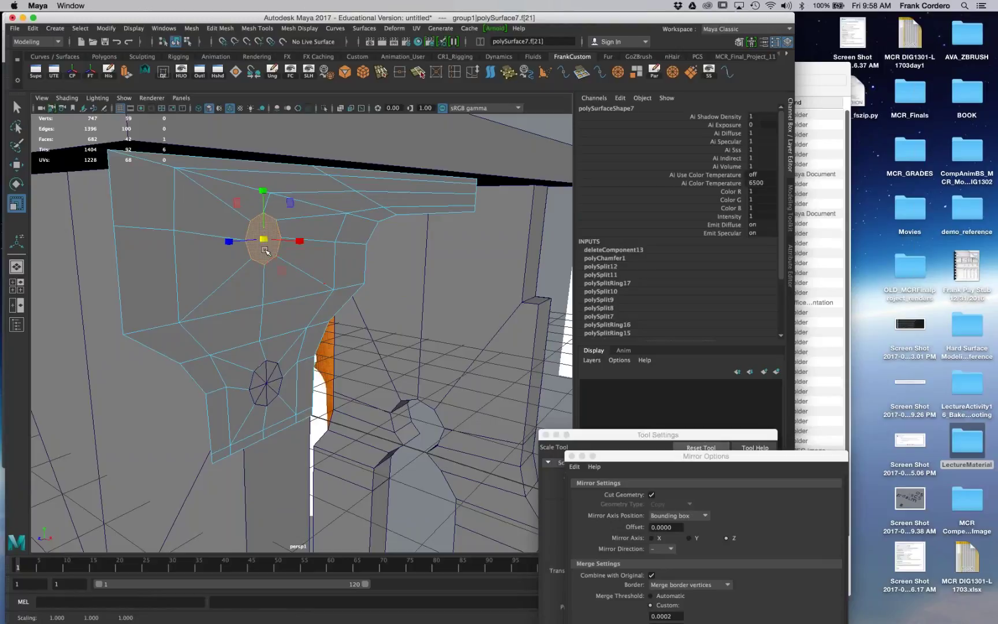
{"action": "key", "text": "Delete"}
Step: Isolate the bracket, delete its lower octagonal face, and return to object mode with nothing selected
{"action": "mouse_move", "coordinate": [236, 200]}
{"action": "left_mouse_down", "text": "alt"}
{"action": "mouse_move", "coordinate": [314, 261]}
{"action": "mouse_move", "coordinate": [226, 206]}
{"action": "left_mouse_up", "text": "alt"}
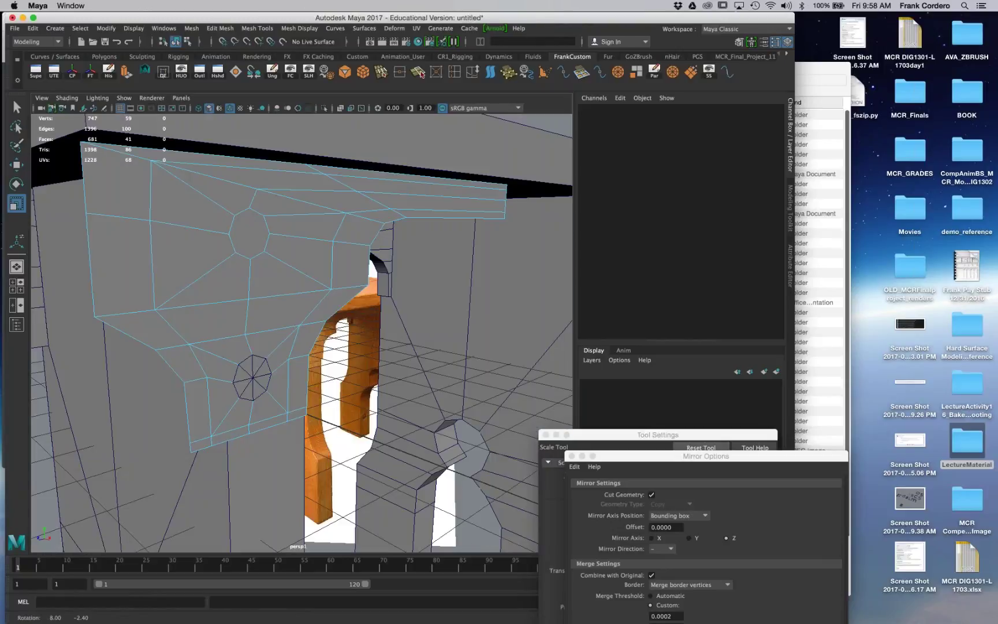
{"action": "right_click_drag", "start_coordinate": [267, 344], "coordinate": [322, 298]}
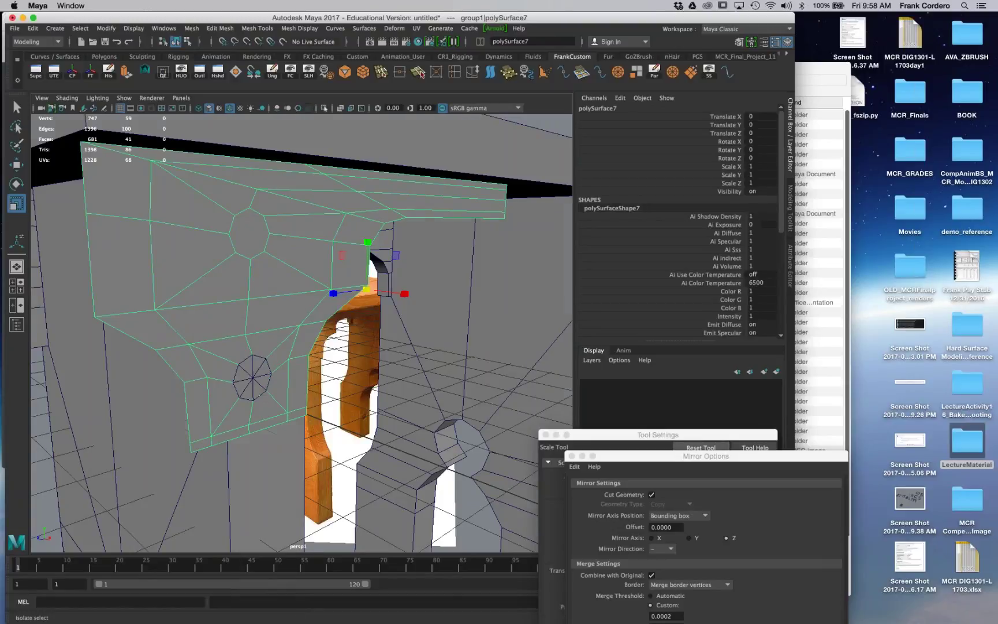
{"action": "left_click", "coordinate": [324, 108]}
{"action": "right_click_drag", "start_coordinate": [265, 312], "coordinate": [264, 341]}
{"action": "left_click", "coordinate": [253, 378]}
{"action": "key", "text": "Delete"}
{"action": "right_click_drag", "start_coordinate": [320, 220], "coordinate": [356, 211]}
{"action": "left_click", "coordinate": [377, 332]}
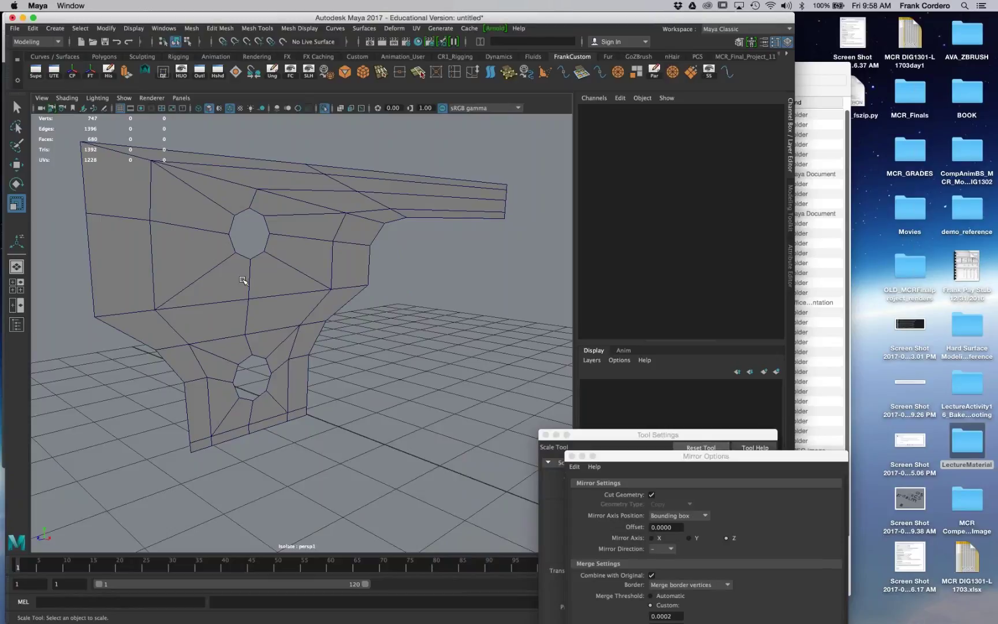
Step: Examine the layout of the bracket's faces around its two octagonal peg holes, checking individual faces for their shape
{"action": "scroll", "coordinate": [243, 280], "scroll_direction": "up", "scroll_amount": 3}
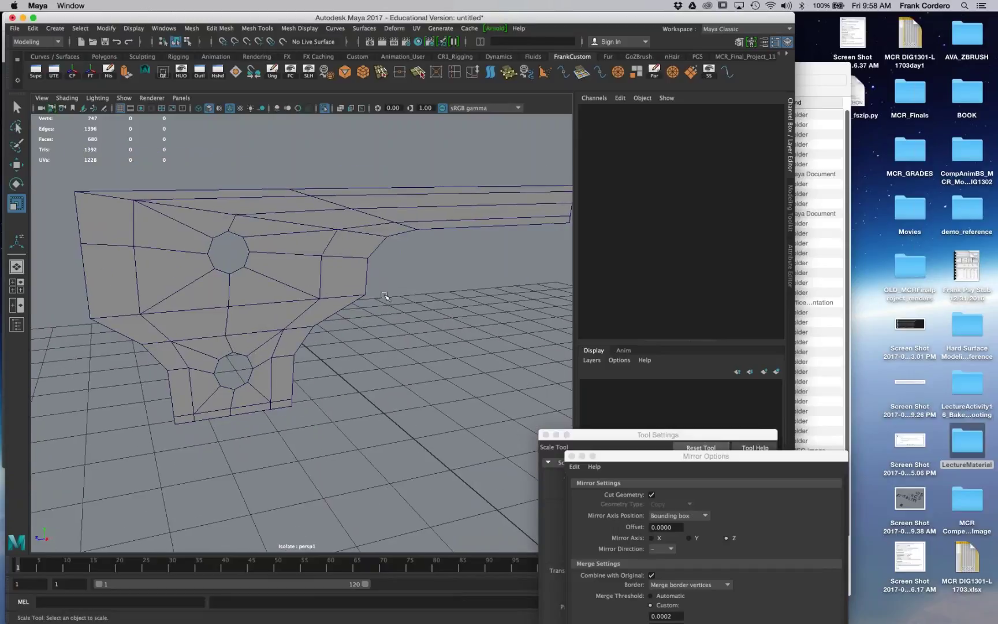
{"action": "left_click_drag", "start_coordinate": [273, 309], "coordinate": [326, 251], "text": "alt"}
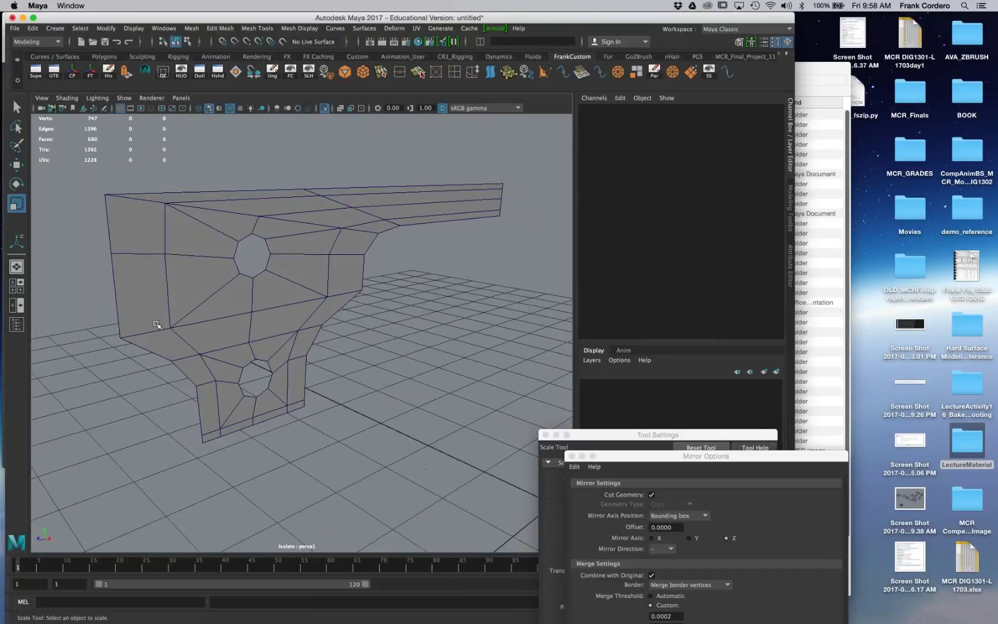
{"action": "left_click_drag", "start_coordinate": [249, 422], "coordinate": [249, 378], "text": "alt"}
{"action": "middle_click_drag", "start_coordinate": [247, 358], "coordinate": [280, 400], "text": "alt"}
{"action": "right_click_drag", "start_coordinate": [237, 293], "coordinate": [236, 320]}
{"action": "left_click", "coordinate": [325, 276]}
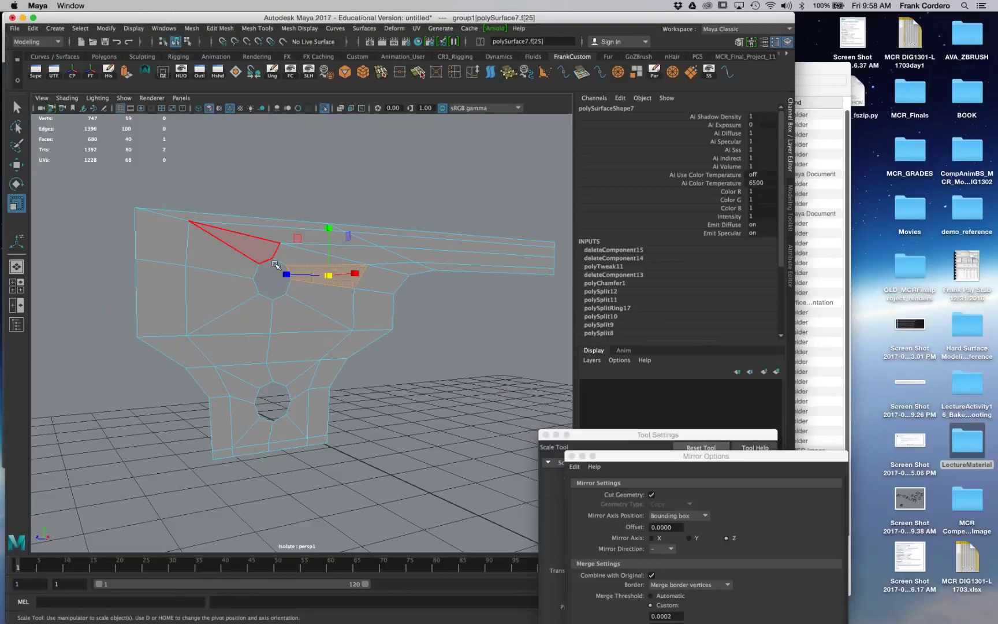
{"action": "left_click", "coordinate": [249, 250]}
{"action": "left_click", "coordinate": [255, 322]}
{"action": "left_click", "coordinate": [300, 312]}
{"action": "right_click", "coordinate": [223, 257]}
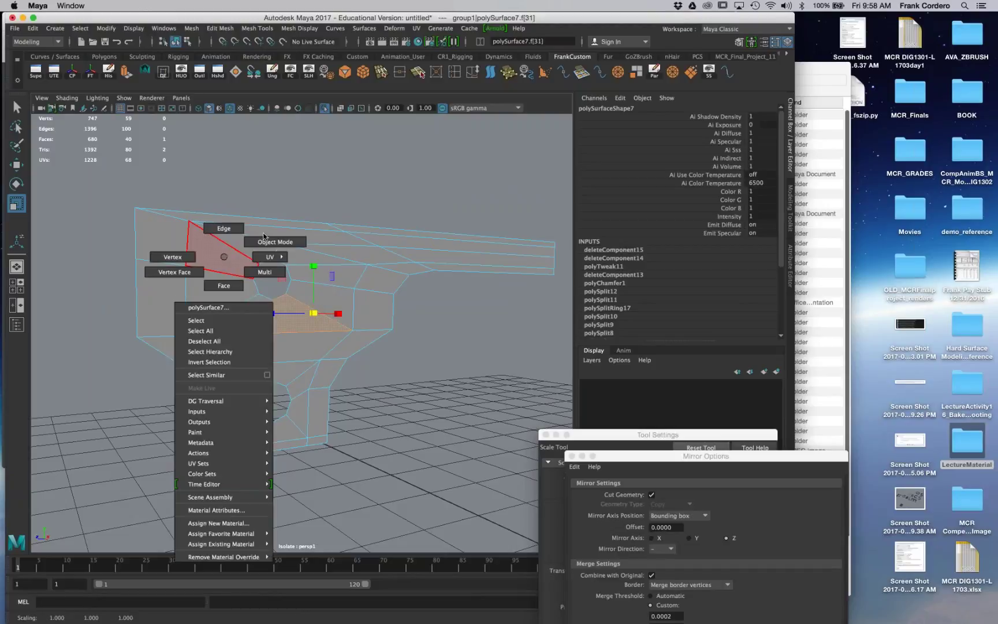
{"action": "left_click", "coordinate": [266, 240]}
{"action": "key", "text": "f"}
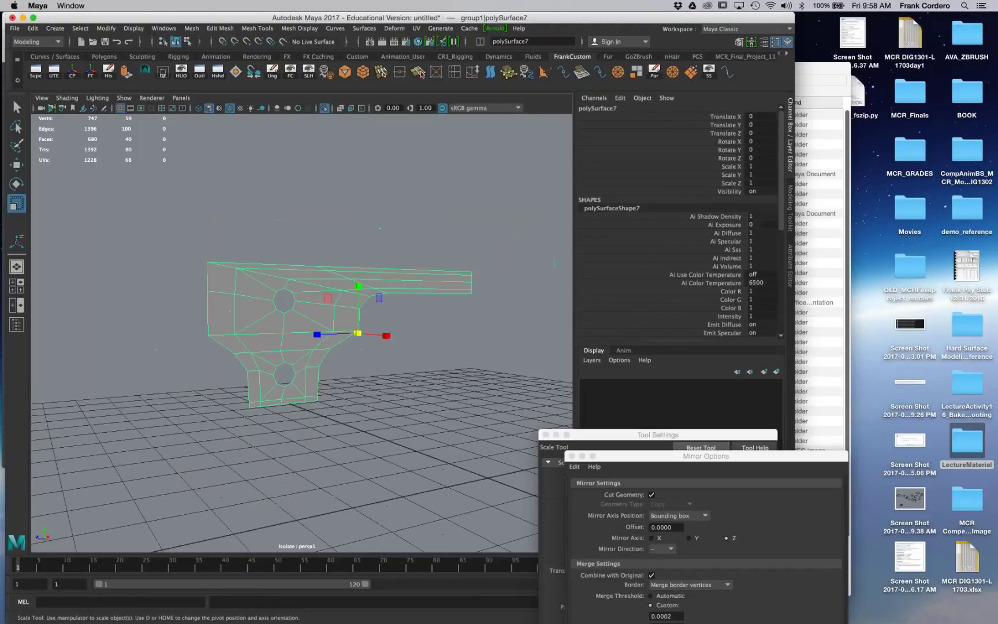
Step: Try inserting an edge loop outside the upper peg hole and along the bracket's rail, undoing each attempt
{"action": "left_click_drag", "start_coordinate": [323, 346], "coordinate": [289, 366], "text": "alt"}
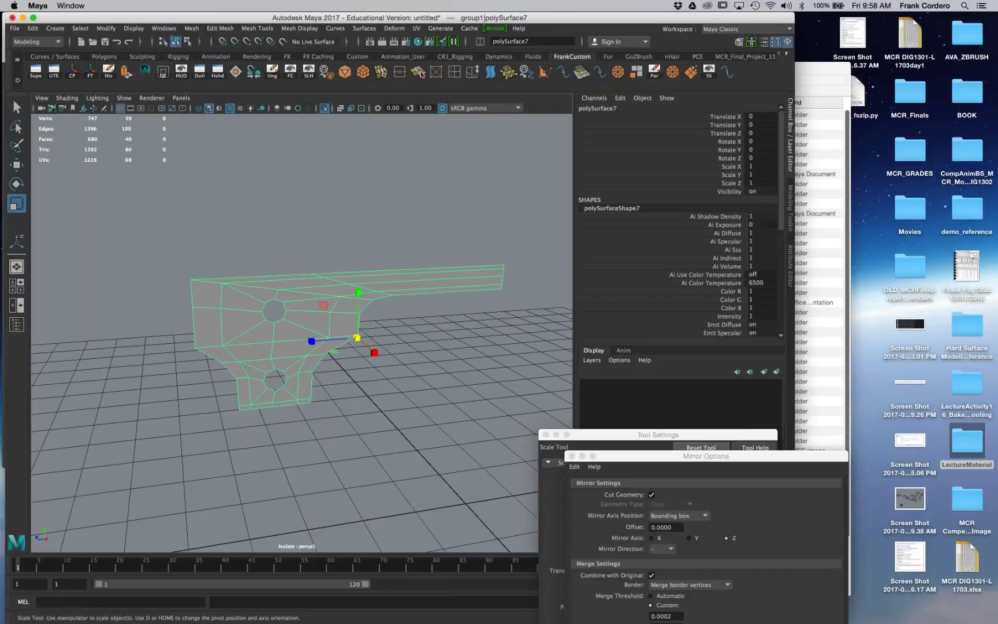
{"action": "scroll", "coordinate": [273, 421], "scroll_direction": "up", "scroll_amount": 5}
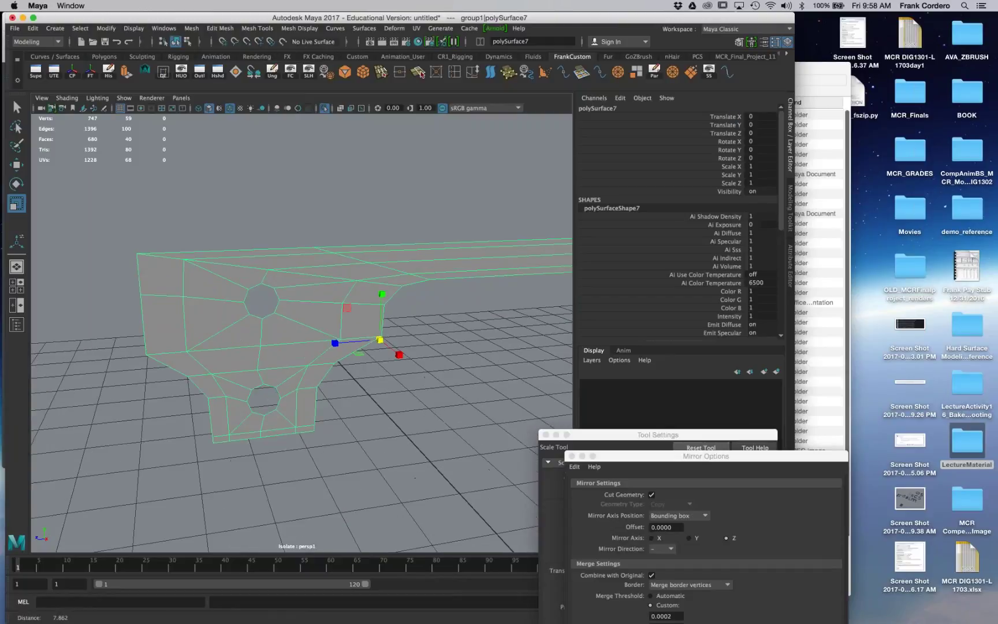
{"action": "right_click", "coordinate": [321, 286]}
{"action": "left_click", "coordinate": [356, 271]}
{"action": "left_click_drag", "start_coordinate": [358, 323], "coordinate": [296, 271], "text": "alt"}
{"action": "right_click", "coordinate": [296, 271], "text": "shift"}
{"action": "left_click", "coordinate": [231, 286]}
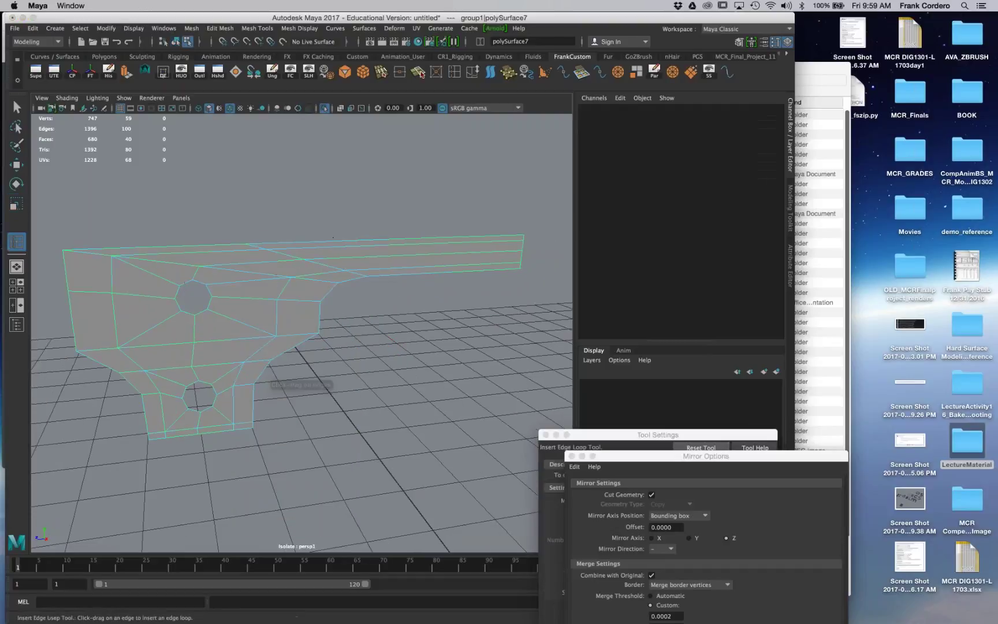
{"action": "left_click_drag", "start_coordinate": [211, 290], "coordinate": [211, 290]}
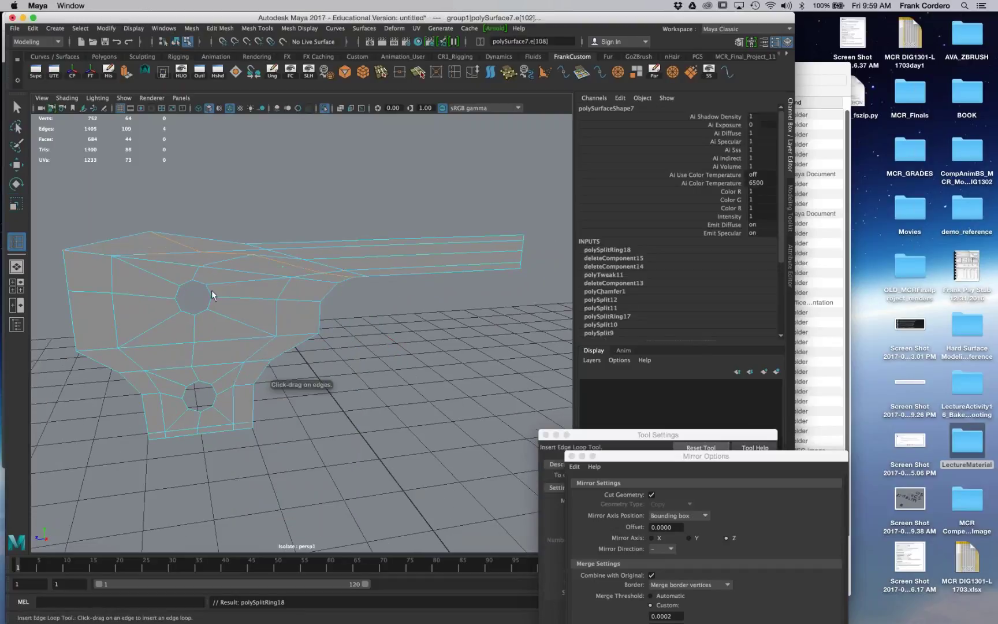
{"action": "key", "text": "super+z"}
{"action": "left_click", "coordinate": [351, 278]}
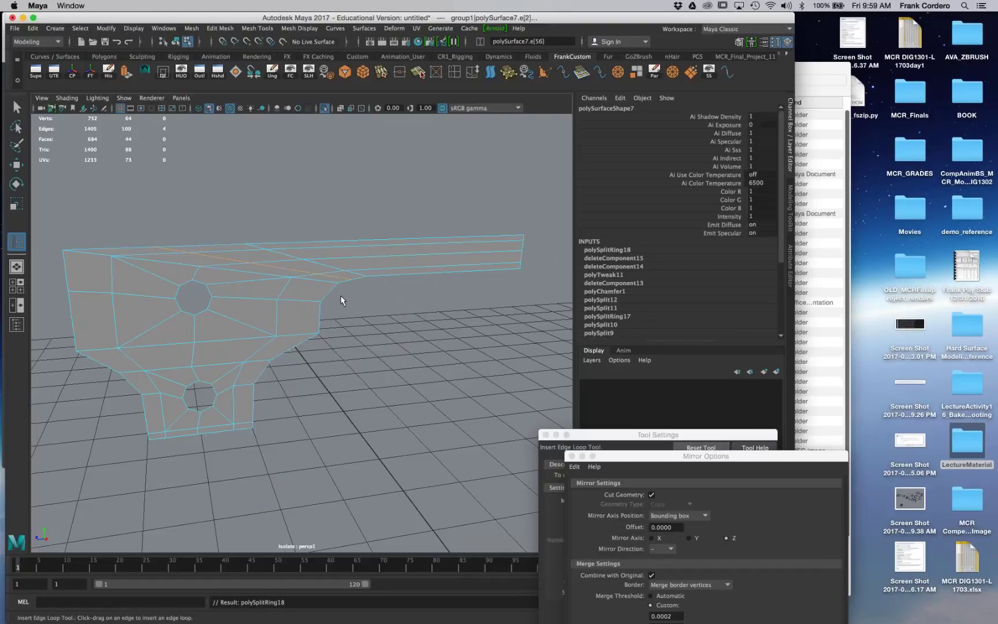
{"action": "key", "text": "super+z"}
Step: Insert an edge loop along the bracket's rail and nudge its vertex at the curved corner to smooth the curve
{"action": "left_click_drag", "start_coordinate": [352, 279], "coordinate": [353, 279]}
{"action": "key", "text": "q"}
{"action": "scroll", "coordinate": [358, 276], "scroll_direction": "up", "scroll_amount": 3}
{"action": "right_click_drag", "start_coordinate": [352, 256], "coordinate": [305, 259]}
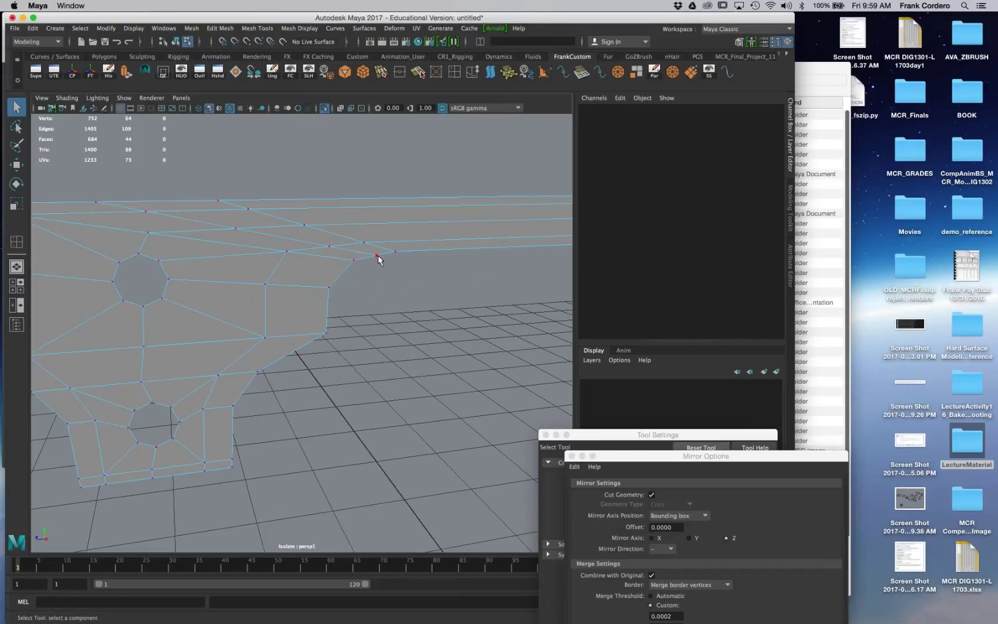
{"action": "left_click", "coordinate": [378, 256]}
{"action": "key", "text": "w"}
{"action": "left_click_drag", "start_coordinate": [345, 255], "coordinate": [342, 255]}
{"action": "left_click_drag", "start_coordinate": [371, 218], "coordinate": [370, 216]}
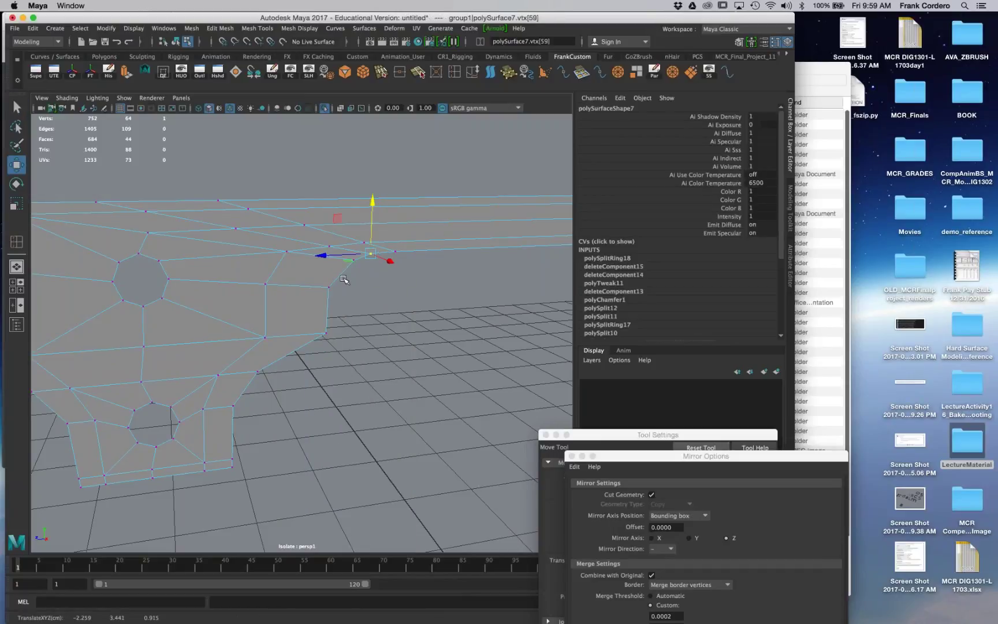
{"action": "middle_click_drag", "start_coordinate": [341, 296], "coordinate": [363, 283], "text": "alt"}
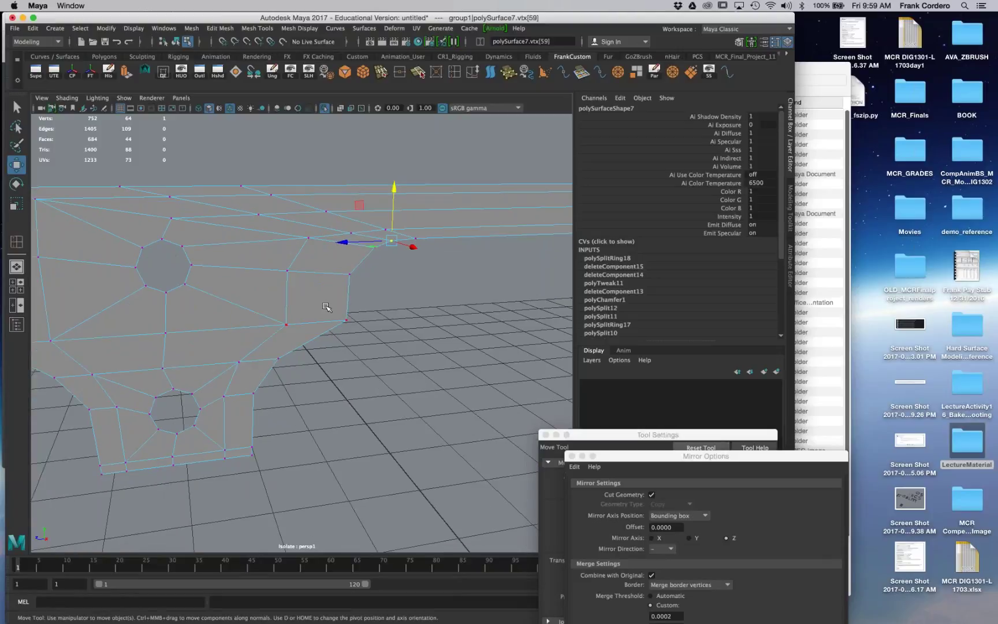
{"action": "left_click_drag", "start_coordinate": [332, 308], "coordinate": [341, 304], "text": "alt"}
{"action": "right_click_drag", "start_coordinate": [321, 276], "coordinate": [367, 261]}
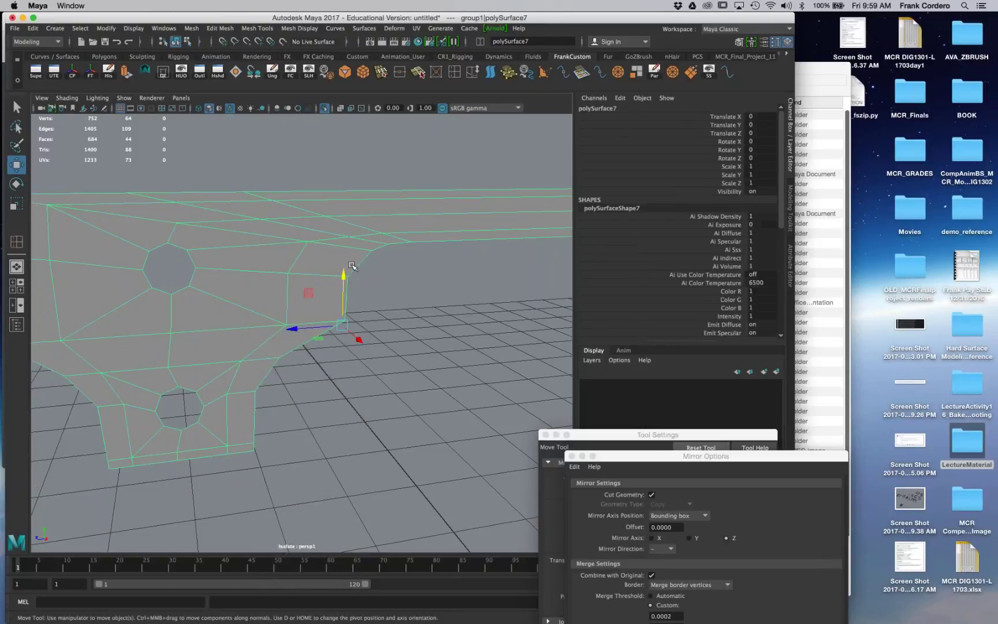
Step: Undo the rail edge loop and the vertex adjustments at the bracket's curved corner
{"action": "right_click_drag", "start_coordinate": [242, 305], "coordinate": [231, 305], "text": "alt"}
{"action": "key", "text": "z"}
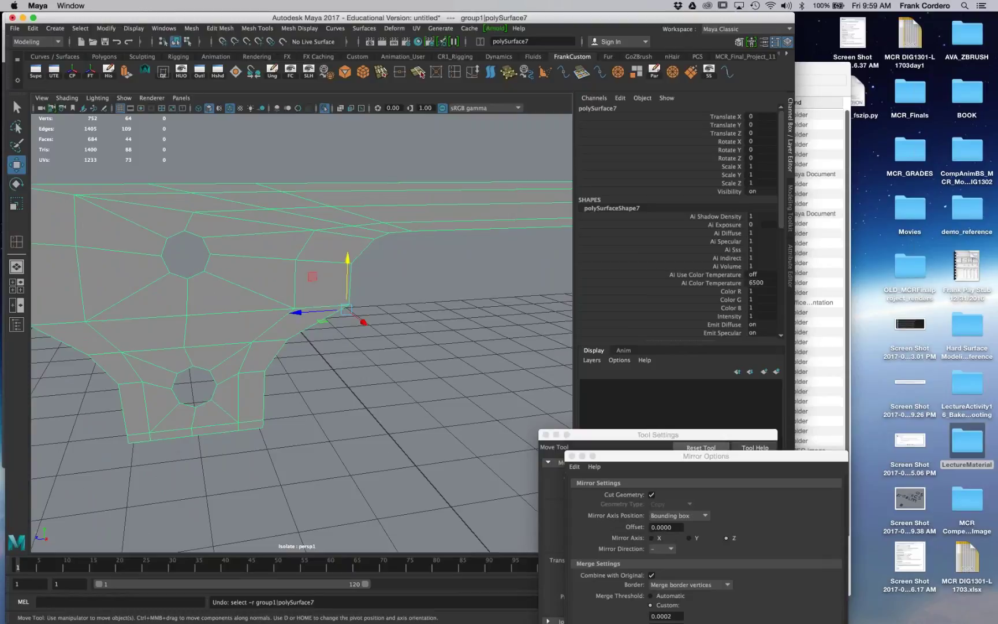
{"action": "key", "text": "z"}
{"action": "key", "text": "z"}
{"action": "key", "text": "z"}
{"action": "key", "text": "z"}
{"action": "key", "text": "z"}
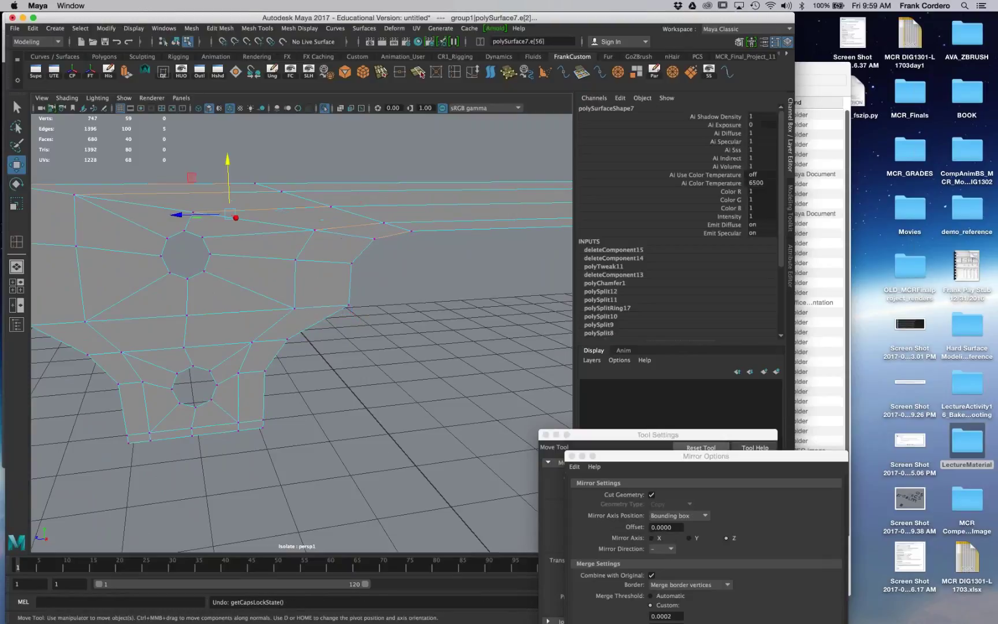
Step: Mirror the bracket across negative Z from its bounding box, merging border vertices with a 0.0002 threshold
{"action": "right_click_drag", "start_coordinate": [317, 281], "coordinate": [327, 260], "text": "alt"}
{"action": "mouse_move", "coordinate": [328, 324]}
{"action": "left_mouse_down", "text": "alt"}
{"action": "mouse_move", "coordinate": [335, 358]}
{"action": "mouse_move", "coordinate": [367, 386]}
{"action": "left_mouse_up", "text": "alt"}
{"action": "right_click_drag", "start_coordinate": [367, 385], "coordinate": [315, 378], "text": "alt"}
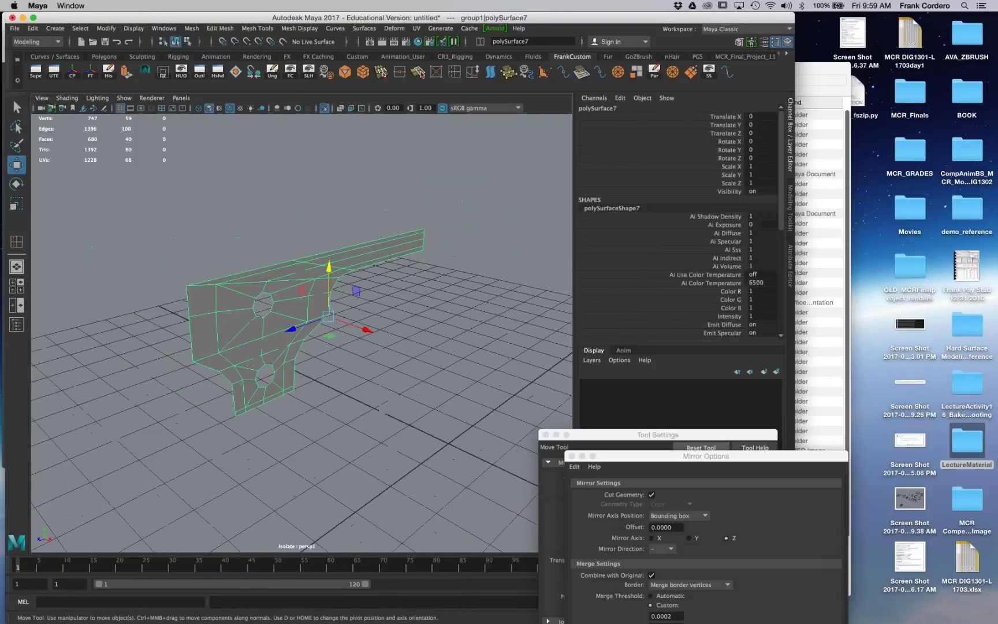
{"action": "left_click_drag", "start_coordinate": [314, 379], "coordinate": [280, 376], "text": "alt"}
{"action": "right_click", "coordinate": [277, 275], "text": "shift"}
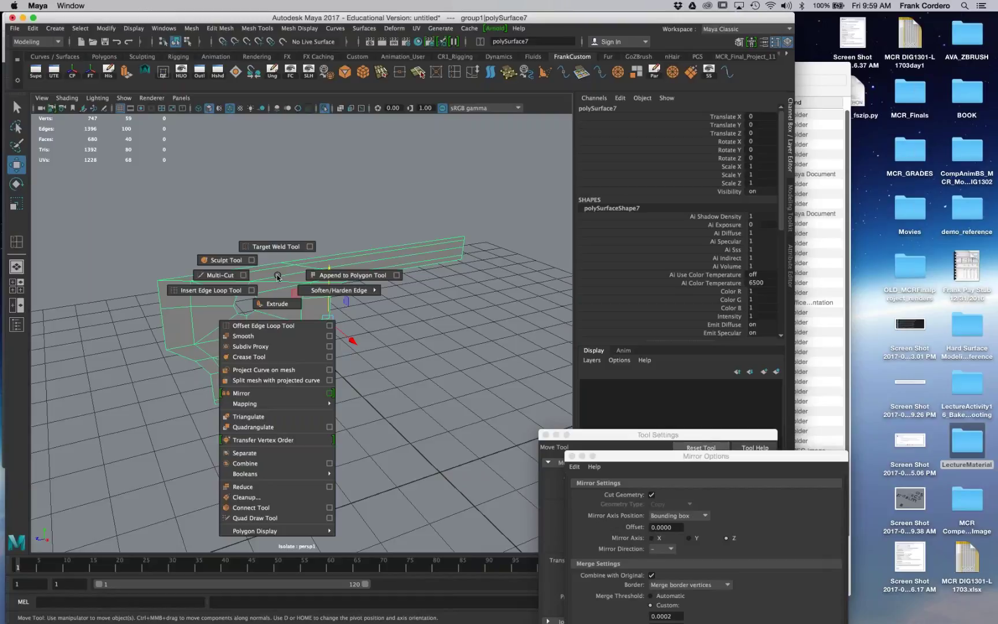
{"action": "left_click", "coordinate": [263, 398]}
{"action": "left_click_drag", "start_coordinate": [263, 398], "coordinate": [274, 349], "text": "alt"}
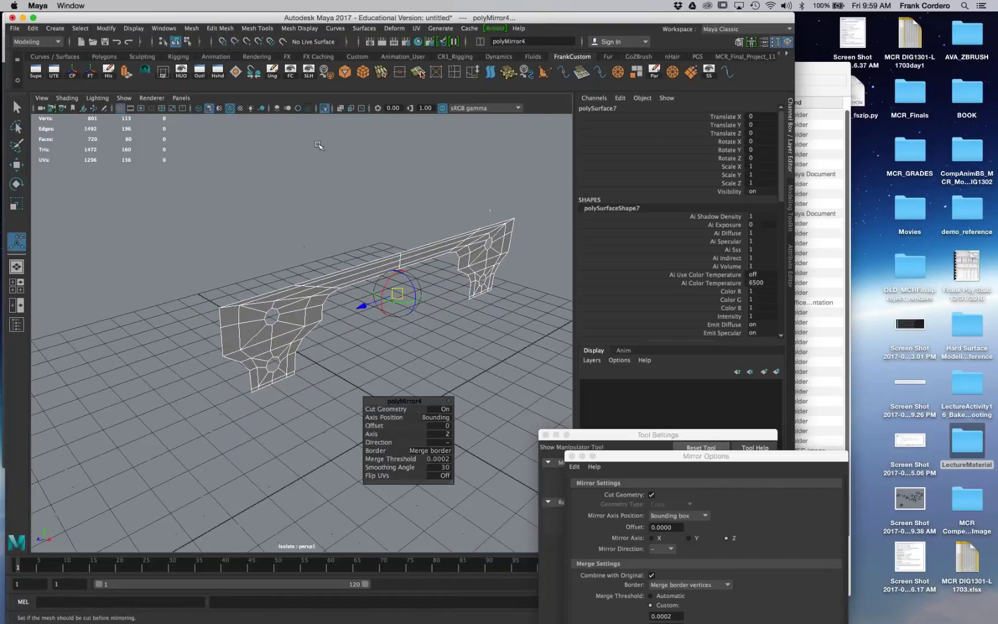
Step: Extrude all faces of the mirrored apron and turn off isolation to show the whole stool
{"action": "left_click_drag", "start_coordinate": [327, 279], "coordinate": [308, 279], "text": "alt"}
{"action": "right_click_drag", "start_coordinate": [318, 273], "coordinate": [319, 302]}
{"action": "scroll", "coordinate": [317, 301], "scroll_direction": "down", "scroll_amount": 2}
{"action": "left_click_drag", "start_coordinate": [193, 198], "coordinate": [520, 428]}
{"action": "right_click_drag", "start_coordinate": [261, 341], "coordinate": [260, 370], "text": "shift"}
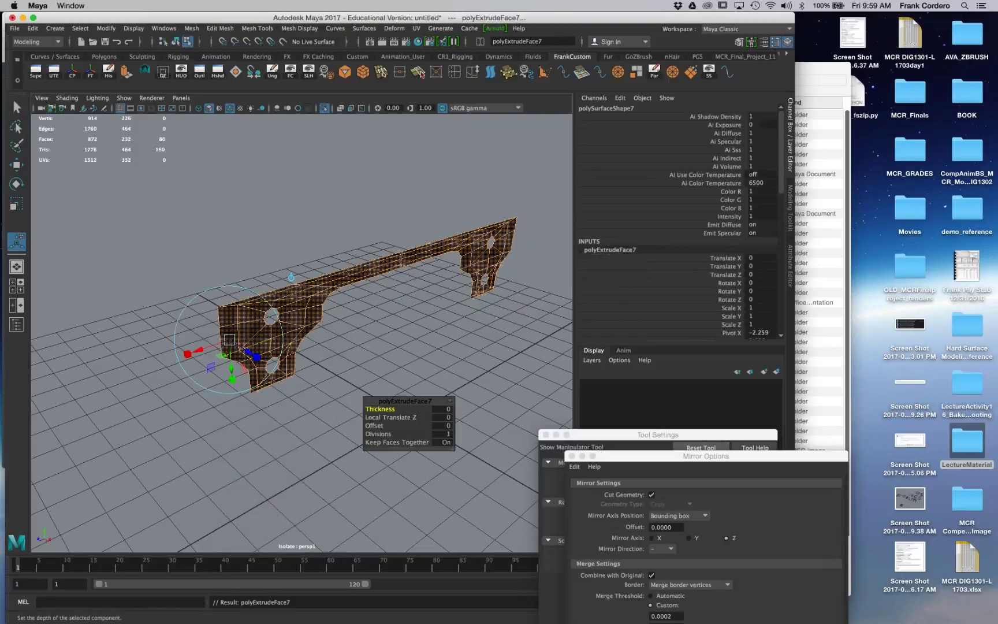
{"action": "left_click", "coordinate": [322, 109]}
Step: Set the apron extrusion's thickness to about -0.45, nudge it along its local Z, and return to object mode
{"action": "scroll", "coordinate": [324, 254], "scroll_direction": "up", "scroll_amount": 3}
{"action": "left_click_drag", "start_coordinate": [324, 288], "coordinate": [423, 270], "text": "alt"}
{"action": "left_click_drag", "start_coordinate": [391, 410], "coordinate": [374, 417]}
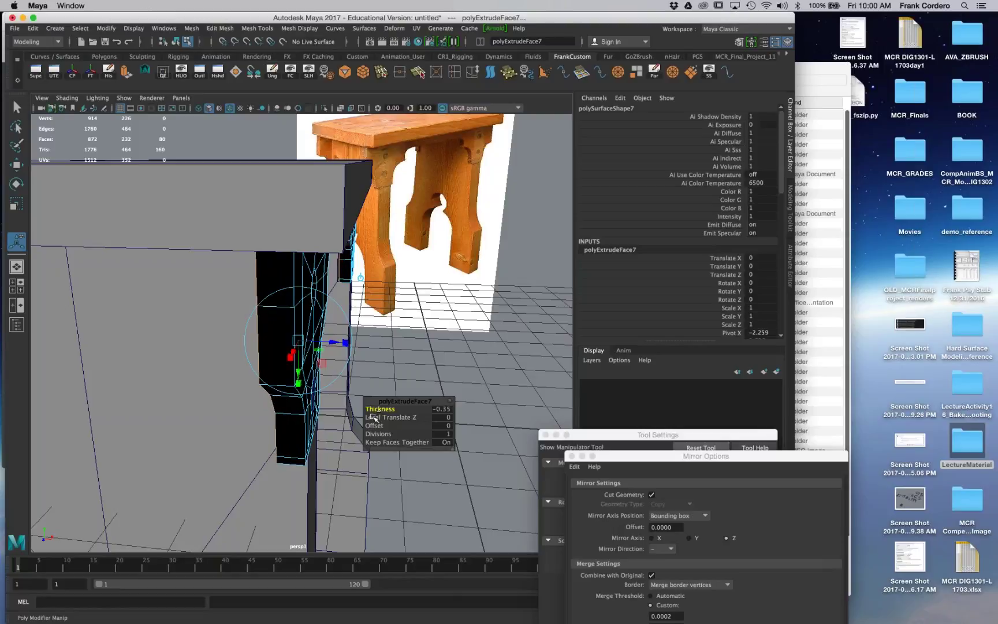
{"action": "left_click_drag", "start_coordinate": [341, 365], "coordinate": [389, 363], "text": "alt"}
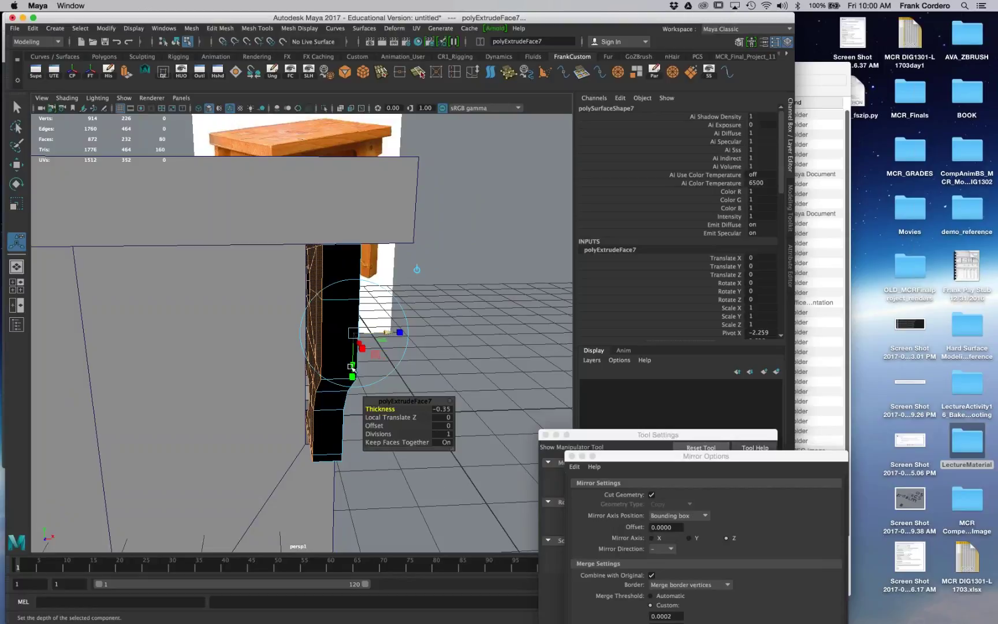
{"action": "left_click_drag", "start_coordinate": [304, 391], "coordinate": [300, 392]}
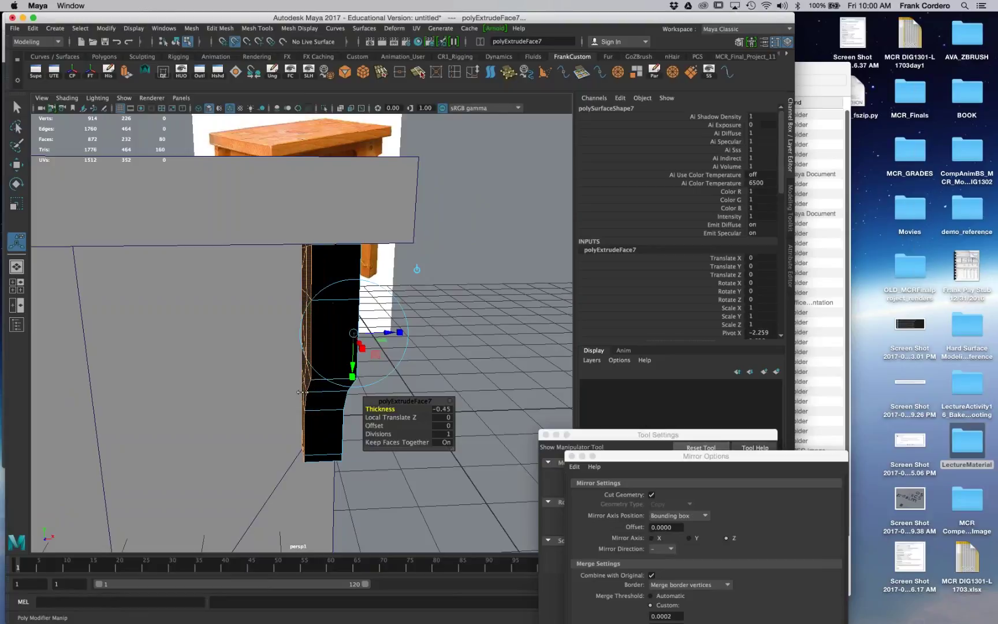
{"action": "left_click_drag", "start_coordinate": [396, 334], "coordinate": [404, 339]}
{"action": "left_click_drag", "start_coordinate": [509, 312], "coordinate": [359, 289], "text": "alt"}
{"action": "right_click_drag", "start_coordinate": [280, 280], "coordinate": [326, 265]}
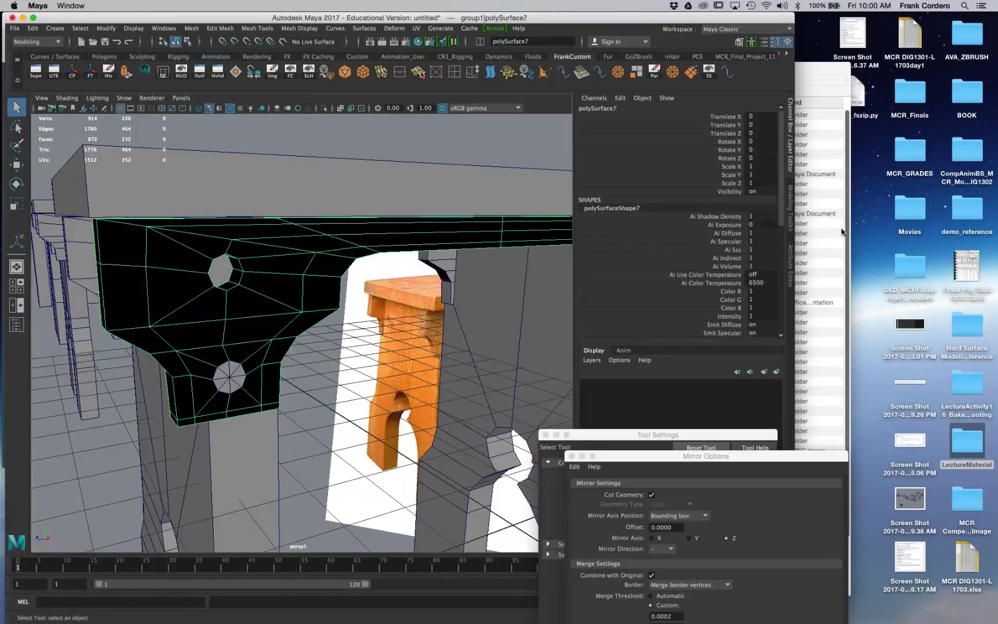
Step: Reverse the normals of the extruded apron
{"action": "key", "text": "super+Tab"}
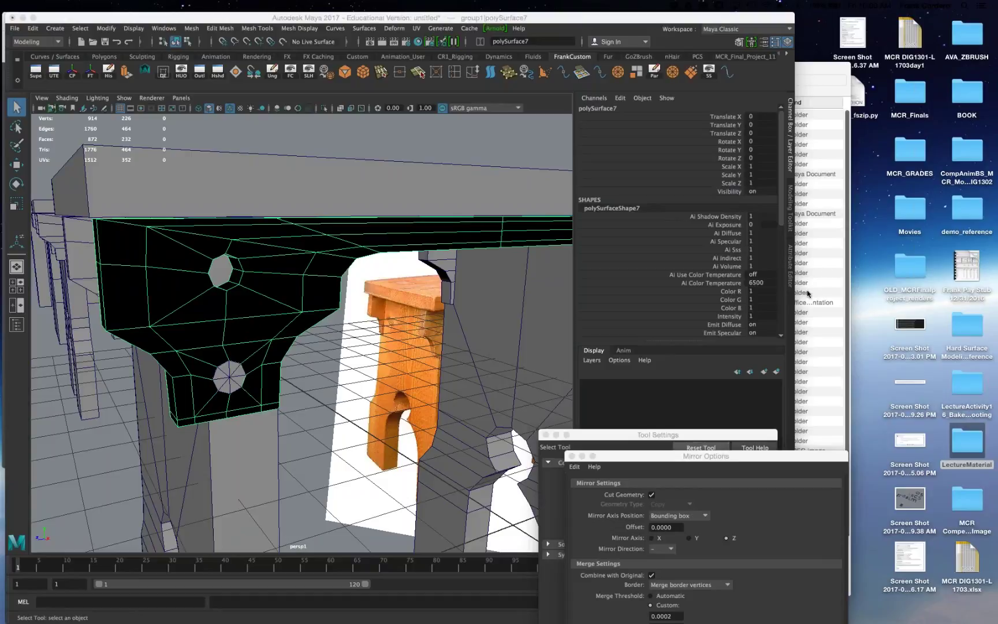
{"action": "left_click_drag", "start_coordinate": [367, 377], "coordinate": [323, 385], "text": "alt"}
{"action": "right_click_drag", "start_coordinate": [265, 307], "coordinate": [315, 293]}
{"action": "left_click", "coordinate": [445, 378]}
{"action": "left_click_drag", "start_coordinate": [445, 378], "coordinate": [410, 377], "text": "alt"}
{"action": "left_click", "coordinate": [294, 341]}
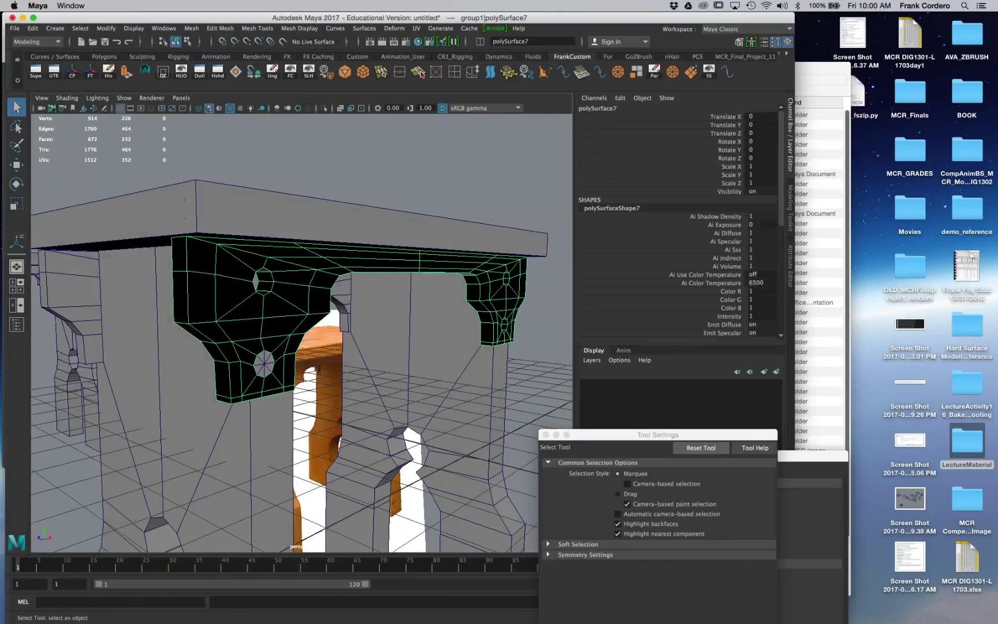
{"action": "left_click", "coordinate": [300, 28]}
{"action": "left_click", "coordinate": [312, 75]}
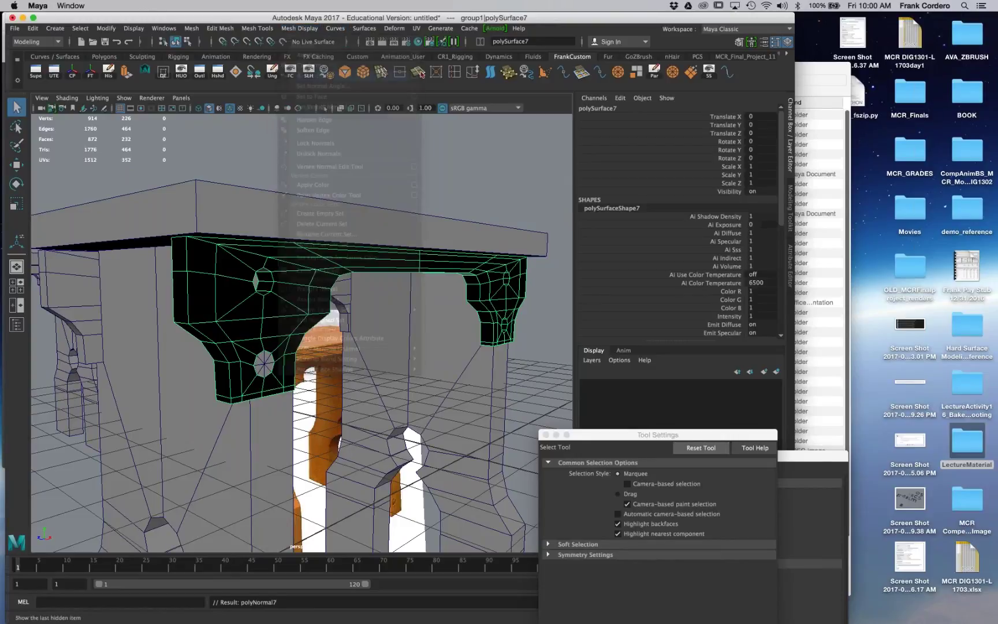
Step: Deselect the finished apron and delete the old apron on the opposite side of the stool
{"action": "left_click", "coordinate": [458, 196]}
{"action": "scroll", "coordinate": [458, 189], "scroll_direction": "down", "scroll_amount": 10}
{"action": "left_click_drag", "start_coordinate": [458, 189], "coordinate": [555, 306], "text": "alt"}
{"action": "left_click_drag", "start_coordinate": [254, 300], "coordinate": [346, 272], "text": "alt"}
{"action": "scroll", "coordinate": [301, 272], "scroll_direction": "up", "scroll_amount": 5}
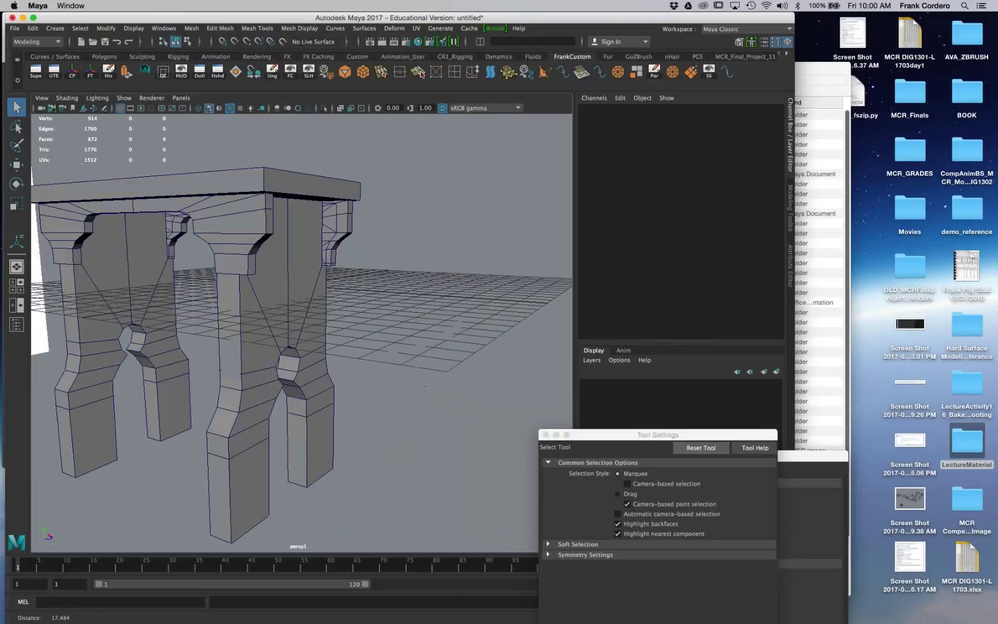
{"action": "left_click", "coordinate": [254, 237]}
{"action": "left_click_drag", "start_coordinate": [254, 237], "coordinate": [182, 234], "text": "alt"}
{"action": "key", "text": "Delete"}
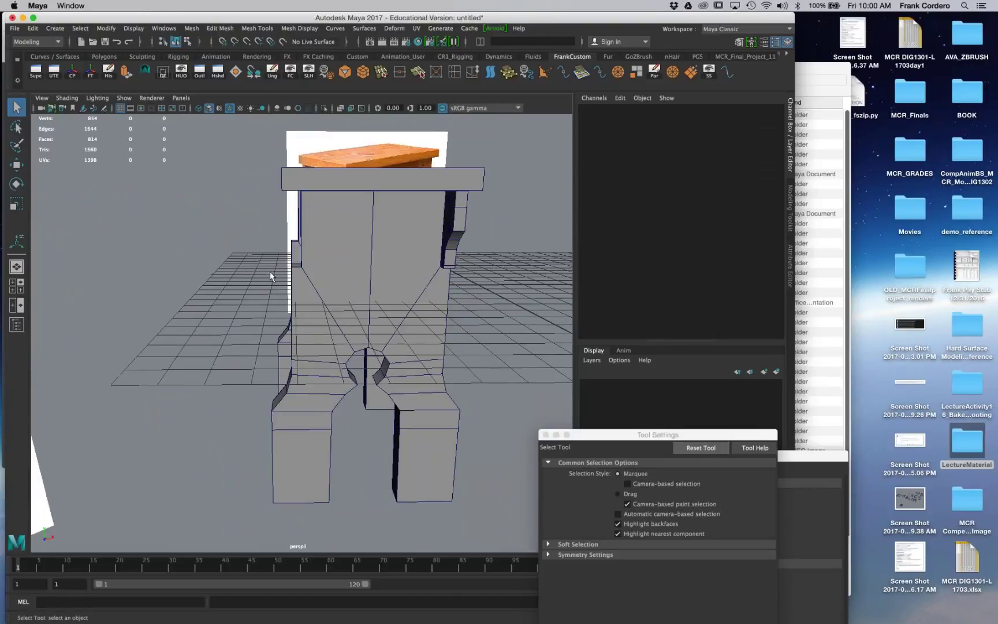
Step: Duplicate the peg in the bracket's lower hole and snap the copy into the upper hole
{"action": "left_click_drag", "start_coordinate": [338, 251], "coordinate": [197, 249], "text": "alt"}
{"action": "scroll", "coordinate": [270, 271], "scroll_direction": "up", "scroll_amount": 4}
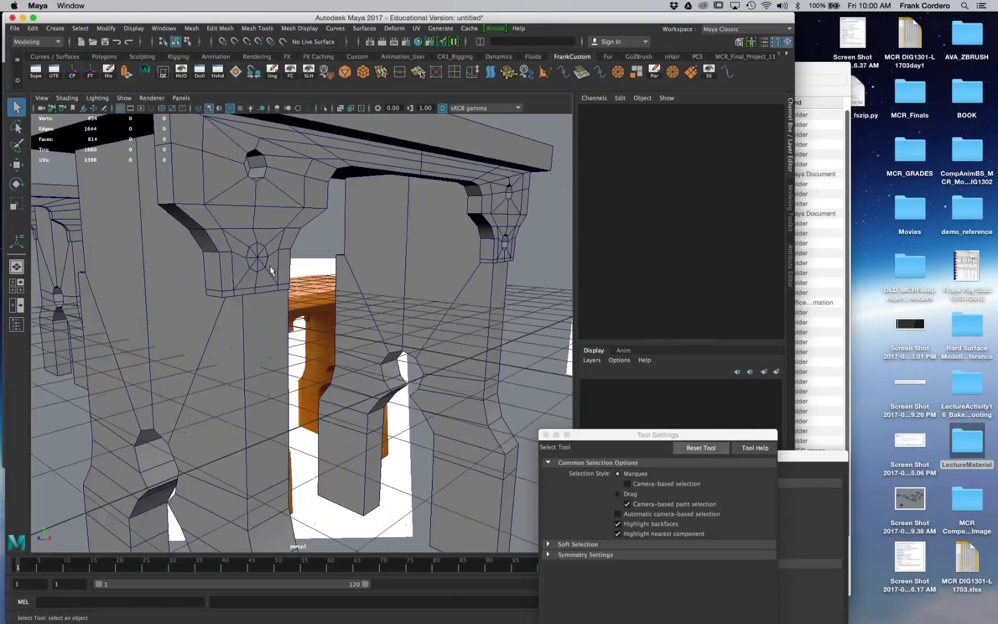
{"action": "left_click", "coordinate": [267, 262]}
{"action": "left_click_drag", "start_coordinate": [267, 263], "coordinate": [278, 284], "text": "alt"}
{"action": "key", "text": "ctrl+d"}
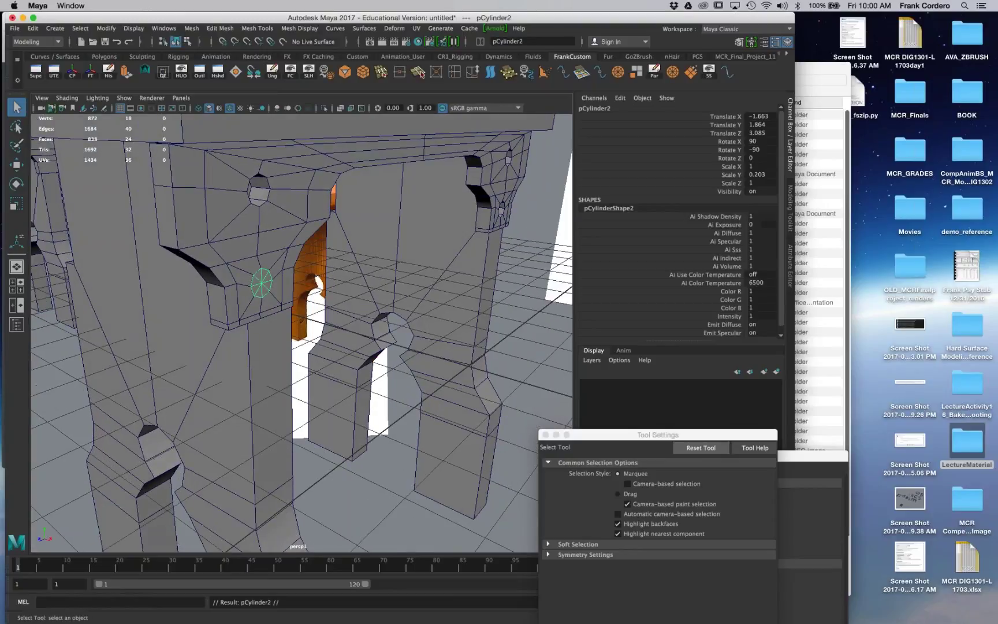
{"action": "key", "text": "w"}
{"action": "left_click_drag", "start_coordinate": [245, 230], "coordinate": [288, 217], "text": "alt"}
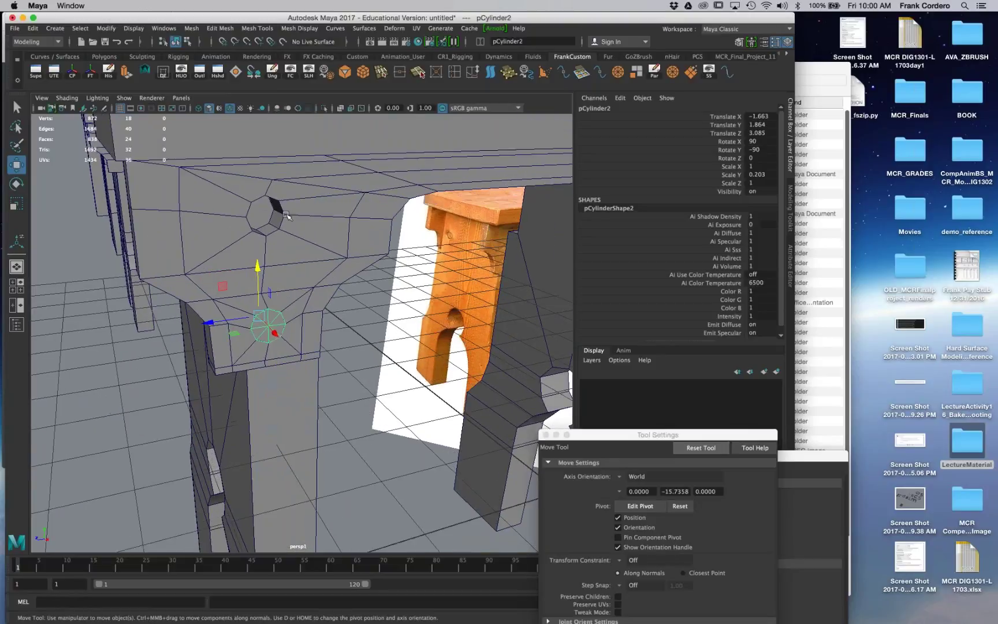
{"action": "key", "text": "v"}
{"action": "middle_click", "coordinate": [286, 215]}
{"action": "left_click_drag", "start_coordinate": [319, 247], "coordinate": [358, 248], "text": "alt"}
Step: Duplicate the two bracket pegs together and move the copies along Z to about -6.78, at the opposite bracket
{"action": "left_click", "coordinate": [417, 468]}
{"action": "scroll", "coordinate": [383, 325], "scroll_direction": "down", "scroll_amount": 6}
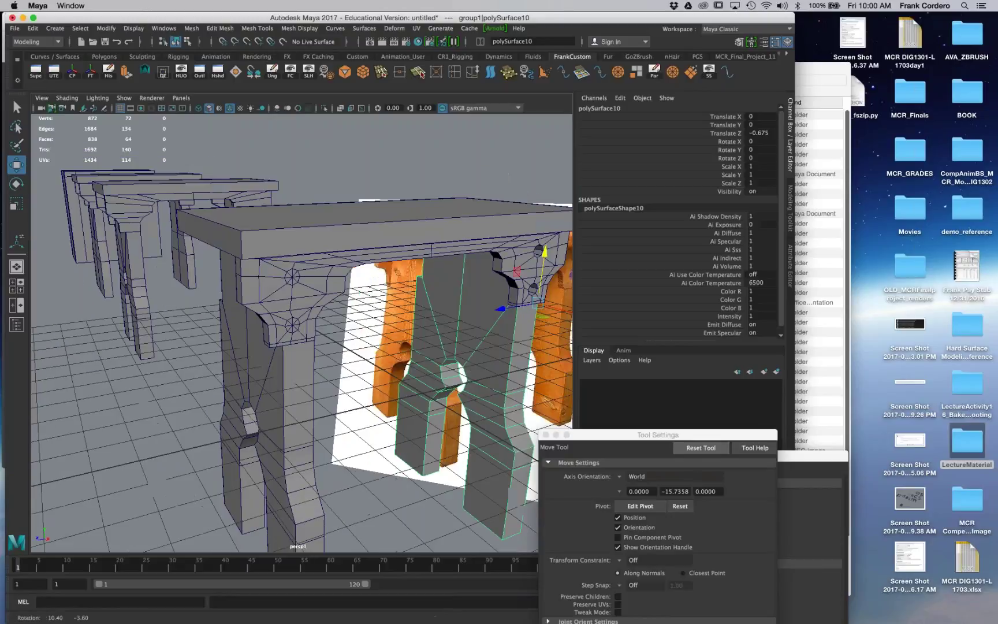
{"action": "left_click", "coordinate": [370, 324]}
{"action": "left_click", "coordinate": [292, 277]}
{"action": "left_click", "coordinate": [293, 325], "text": "shift"}
{"action": "key", "text": "super+d"}
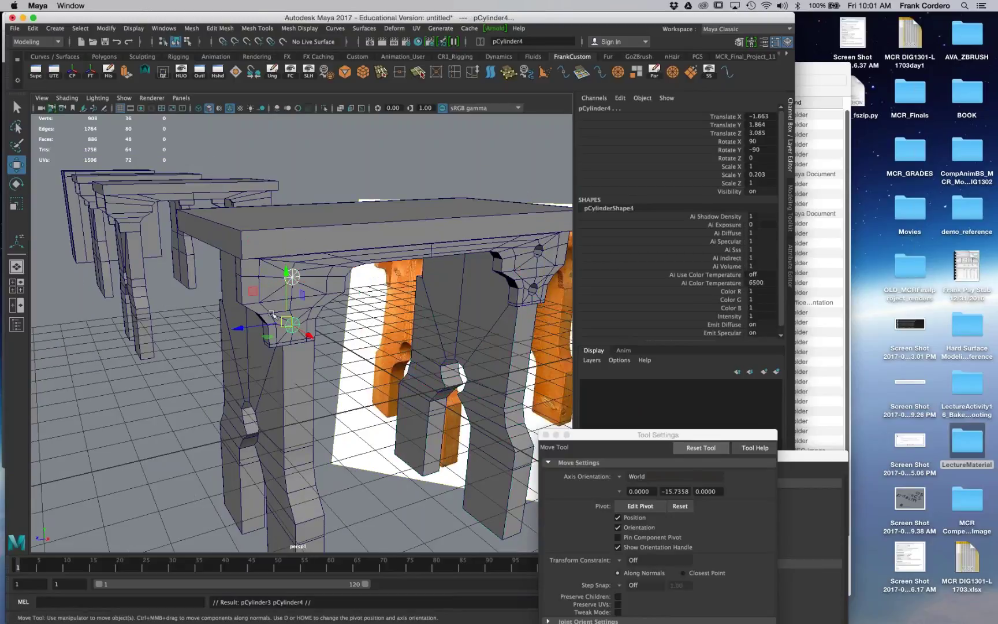
{"action": "left_click_drag", "start_coordinate": [238, 328], "coordinate": [387, 324]}
{"action": "key", "text": "f"}
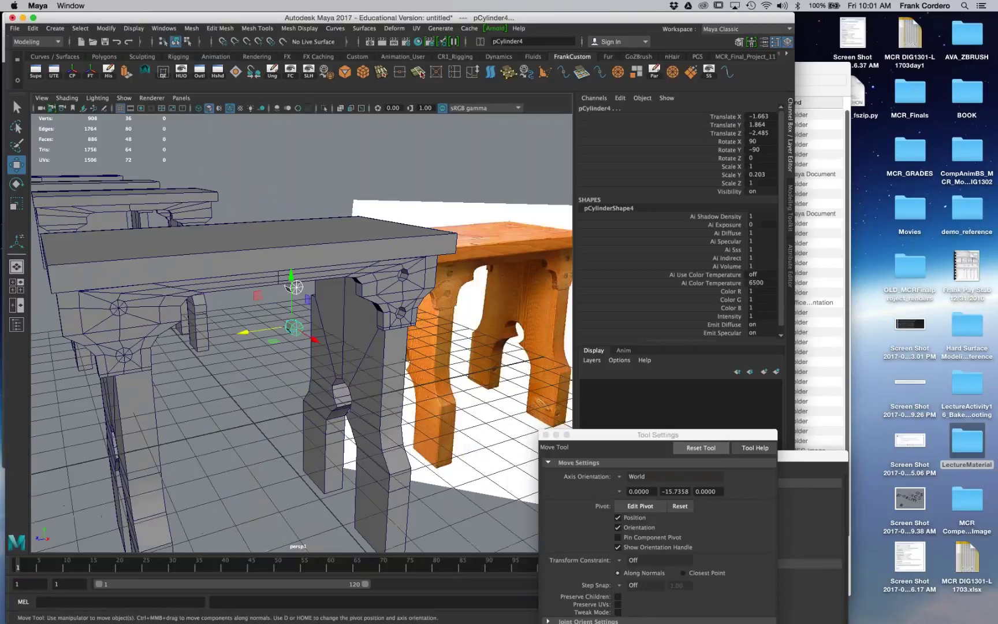
{"action": "left_click_drag", "start_coordinate": [246, 330], "coordinate": [415, 312]}
{"action": "key", "text": "f"}
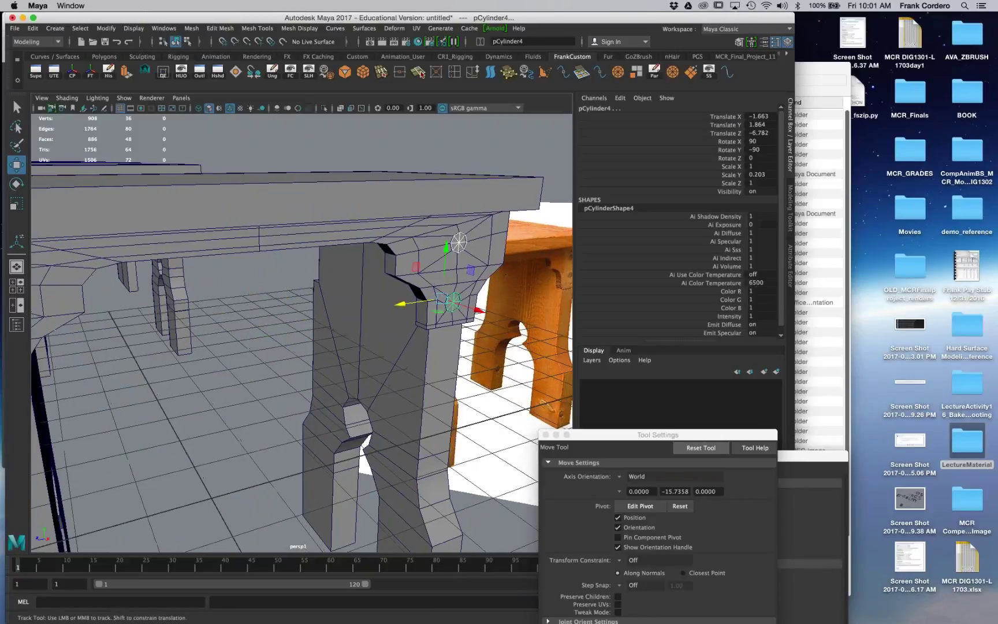
Step: Vertex-snap the copied pegs into the opposite bracket's holes at a Translate Z of about -6.76, and deselect them
{"action": "scroll", "coordinate": [416, 313], "scroll_direction": "up", "scroll_amount": 5}
{"action": "left_click_drag", "start_coordinate": [415, 313], "coordinate": [329, 297], "text": "alt"}
{"action": "middle_click_drag", "start_coordinate": [329, 297], "coordinate": [297, 288], "text": "alt"}
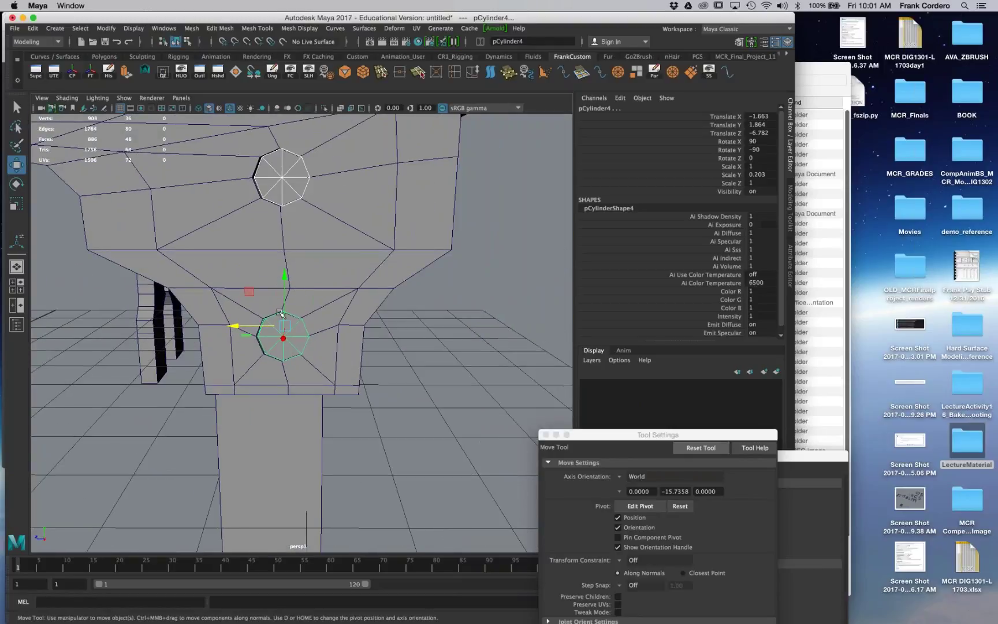
{"action": "scroll", "coordinate": [275, 311], "scroll_direction": "up", "scroll_amount": 3}
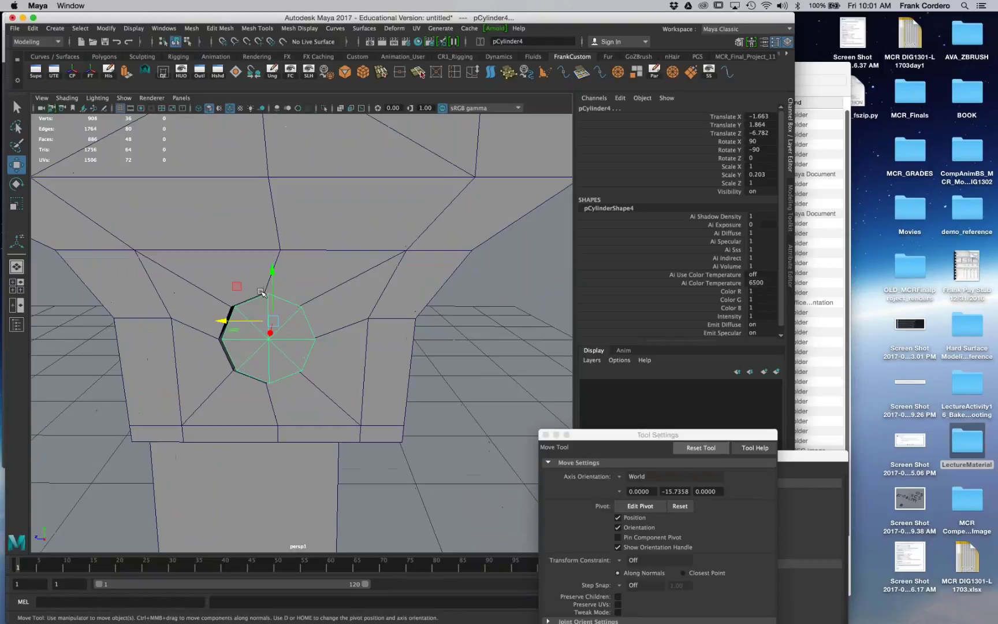
{"action": "key", "text": "v"}
{"action": "middle_click_drag", "start_coordinate": [263, 291], "coordinate": [267, 294]}
{"action": "scroll", "coordinate": [321, 322], "scroll_direction": "down", "scroll_amount": 10}
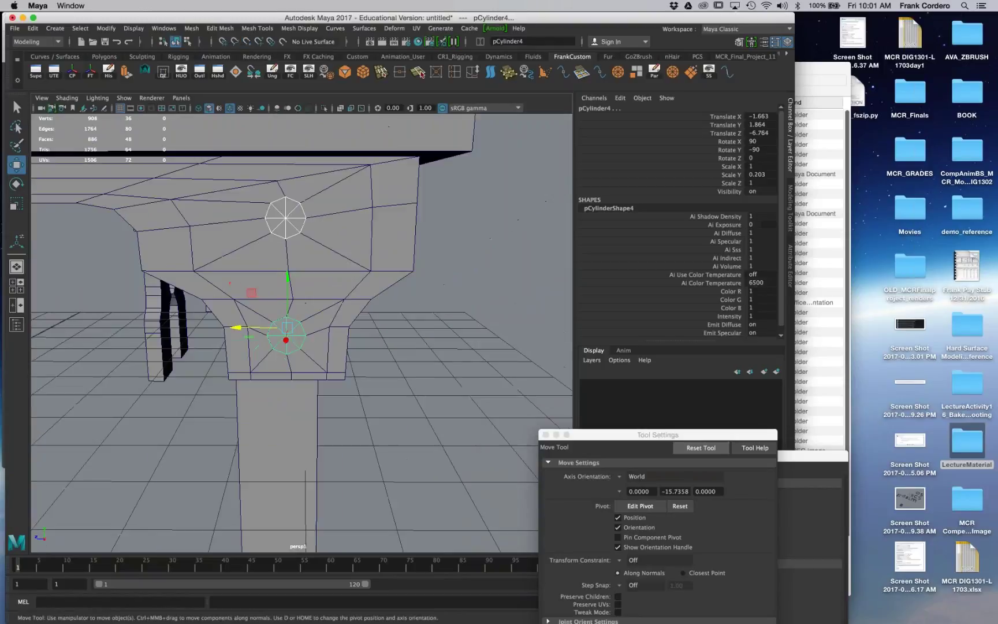
{"action": "left_click_drag", "start_coordinate": [288, 358], "coordinate": [399, 445], "text": "alt"}
{"action": "left_click", "coordinate": [462, 375]}
Step: Select all four pegs in the two brackets to check their placement, and drop the selection
{"action": "left_click_drag", "start_coordinate": [289, 370], "coordinate": [283, 332], "text": "alt"}
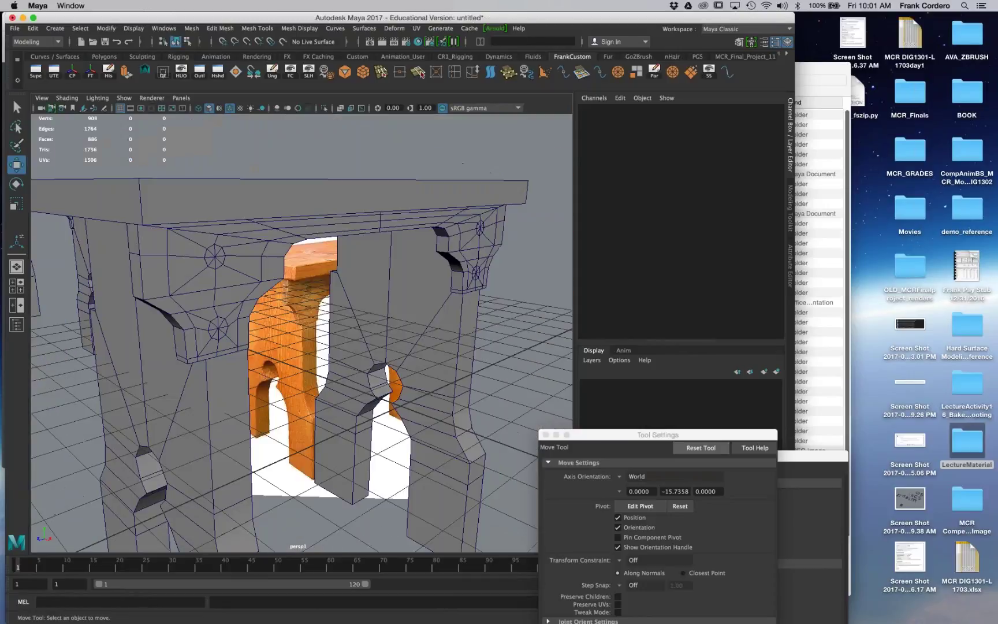
{"action": "left_click", "coordinate": [234, 286]}
{"action": "left_click", "coordinate": [217, 327]}
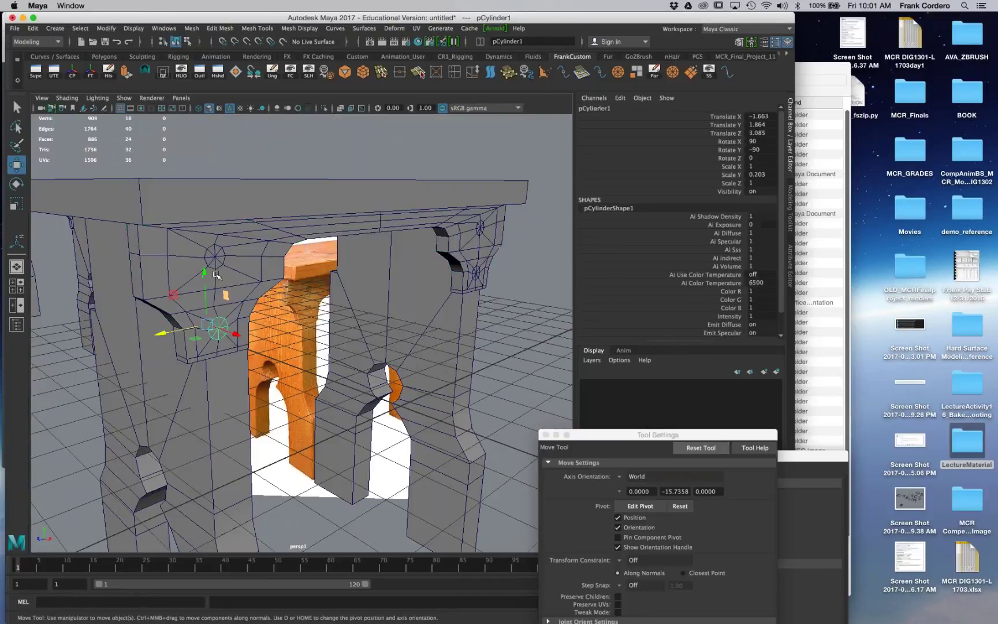
{"action": "left_click", "coordinate": [215, 258], "text": "shift"}
{"action": "left_click", "coordinate": [479, 230], "text": "shift"}
{"action": "left_click", "coordinate": [476, 274], "text": "shift"}
{"action": "scroll", "coordinate": [278, 368], "scroll_direction": "down", "scroll_amount": 5}
{"action": "left_click", "coordinate": [278, 368]}
Step: Examine the stool from several sides, comparing it with the reference photo and the earlier stool stages behind it
{"action": "left_click_drag", "start_coordinate": [278, 367], "coordinate": [324, 387], "text": "alt"}
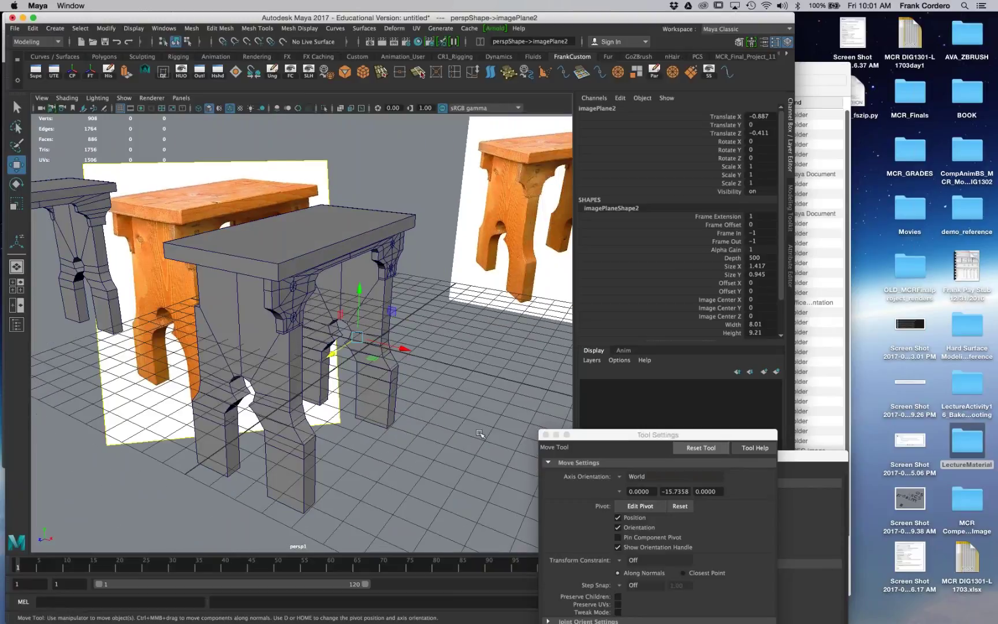
{"action": "left_click_drag", "start_coordinate": [480, 433], "coordinate": [431, 450], "text": "alt"}
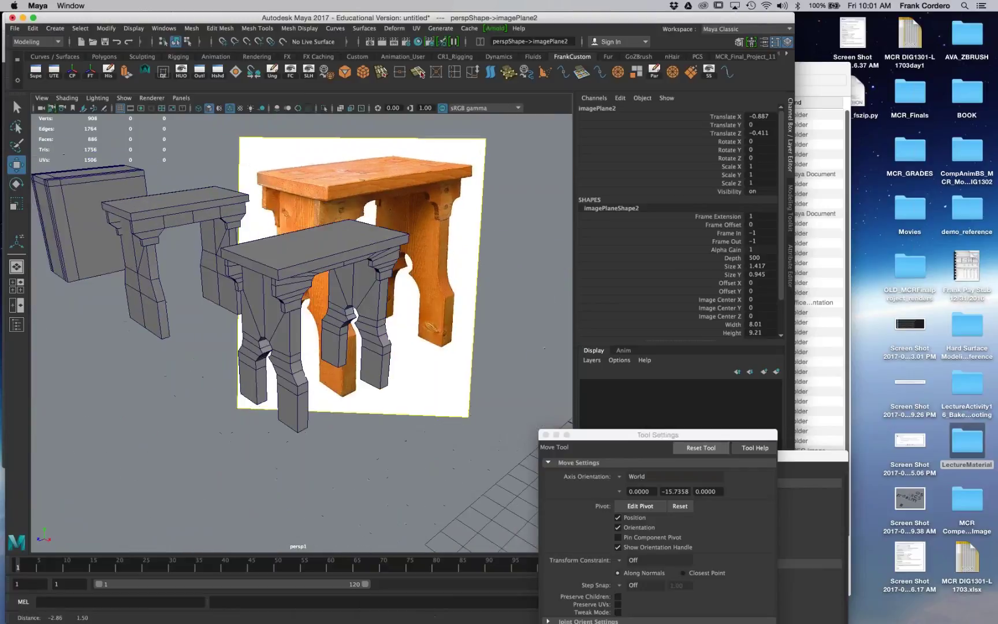
{"action": "right_click_drag", "start_coordinate": [430, 451], "coordinate": [410, 447], "text": "alt"}
{"action": "left_click_drag", "start_coordinate": [346, 370], "coordinate": [393, 364], "text": "alt"}
{"action": "right_click_drag", "start_coordinate": [324, 347], "coordinate": [381, 347], "text": "alt"}
{"action": "left_click", "coordinate": [292, 283]}
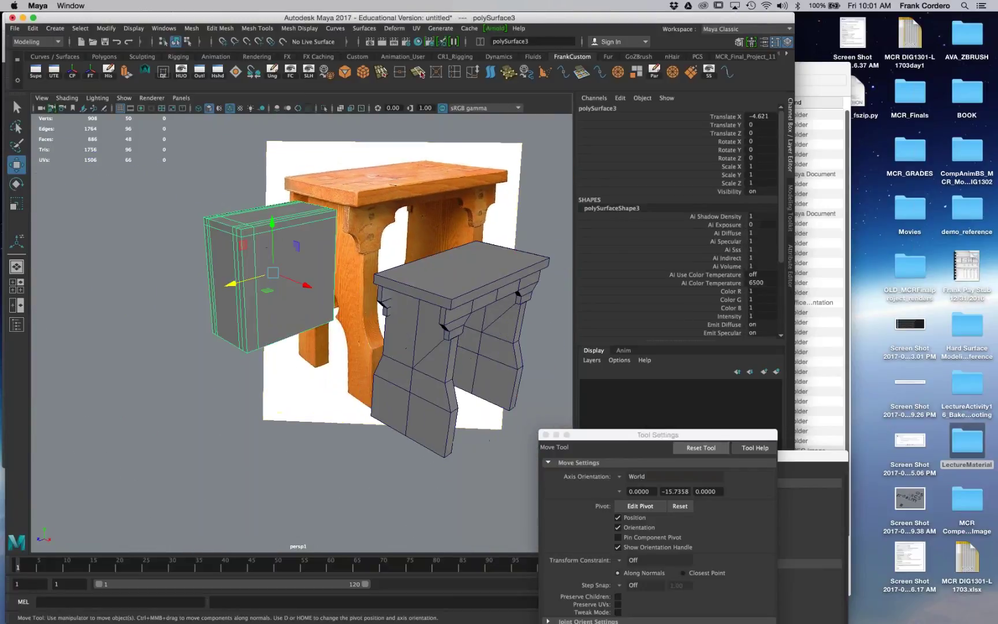
{"action": "left_click_drag", "start_coordinate": [322, 334], "coordinate": [401, 401], "text": "alt"}
{"action": "left_click", "coordinate": [371, 321]}
{"action": "scroll", "coordinate": [446, 450], "scroll_direction": "up", "scroll_amount": 3}
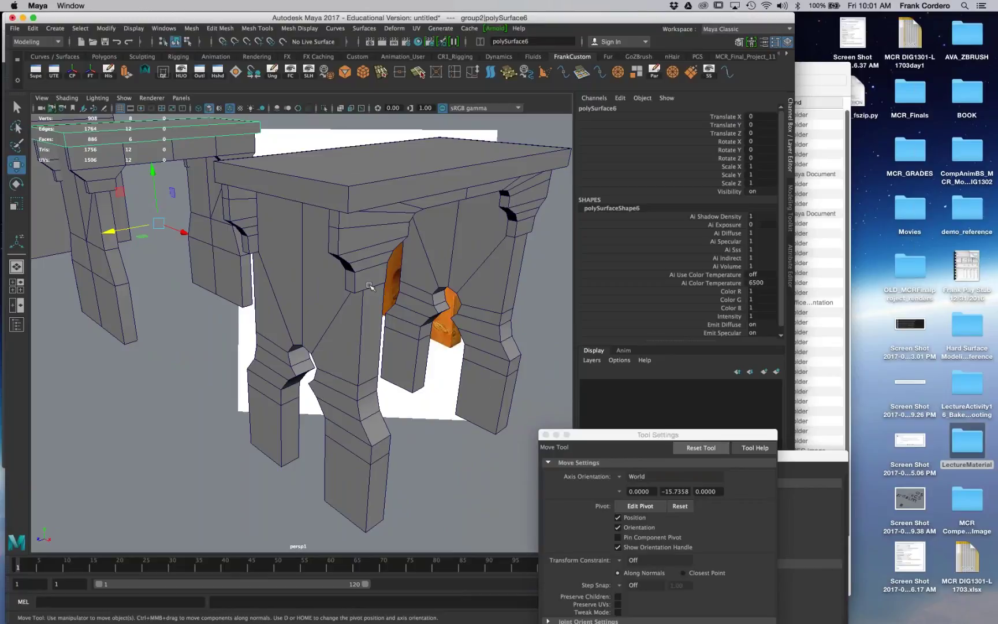
{"action": "scroll", "coordinate": [369, 286], "scroll_direction": "down", "scroll_amount": 2}
{"action": "left_click_drag", "start_coordinate": [370, 286], "coordinate": [347, 280], "text": "alt"}
{"action": "left_click_drag", "start_coordinate": [393, 447], "coordinate": [260, 295], "text": "alt"}
{"action": "scroll", "coordinate": [347, 398], "scroll_direction": "down", "scroll_amount": 4}
{"action": "scroll", "coordinate": [311, 375], "scroll_direction": "down", "scroll_amount": 3}
{"action": "scroll", "coordinate": [312, 378], "scroll_direction": "up", "scroll_amount": 7}
{"action": "scroll", "coordinate": [312, 378], "scroll_direction": "down", "scroll_amount": 3}
{"action": "left_click", "coordinate": [171, 254]}
{"action": "scroll", "coordinate": [307, 369], "scroll_direction": "down", "scroll_amount": 4}
{"action": "left_click_drag", "start_coordinate": [306, 370], "coordinate": [328, 401], "text": "alt"}
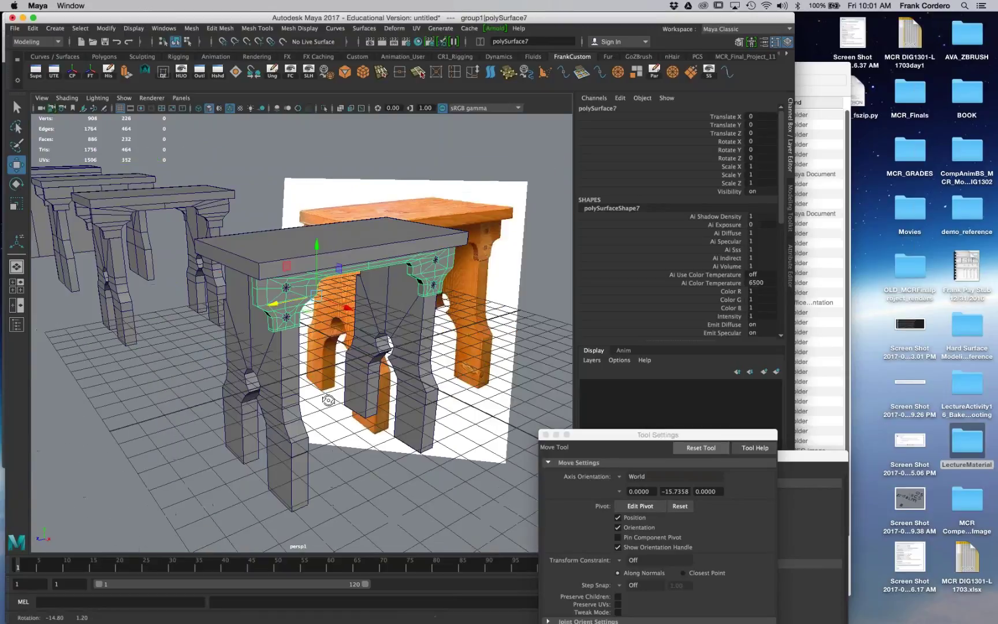
{"action": "scroll", "coordinate": [323, 375], "scroll_direction": "up", "scroll_amount": 5}
{"action": "left_click", "coordinate": [281, 308]}
{"action": "left_click", "coordinate": [281, 308]}
{"action": "left_click_drag", "start_coordinate": [282, 307], "coordinate": [226, 399], "text": "alt"}
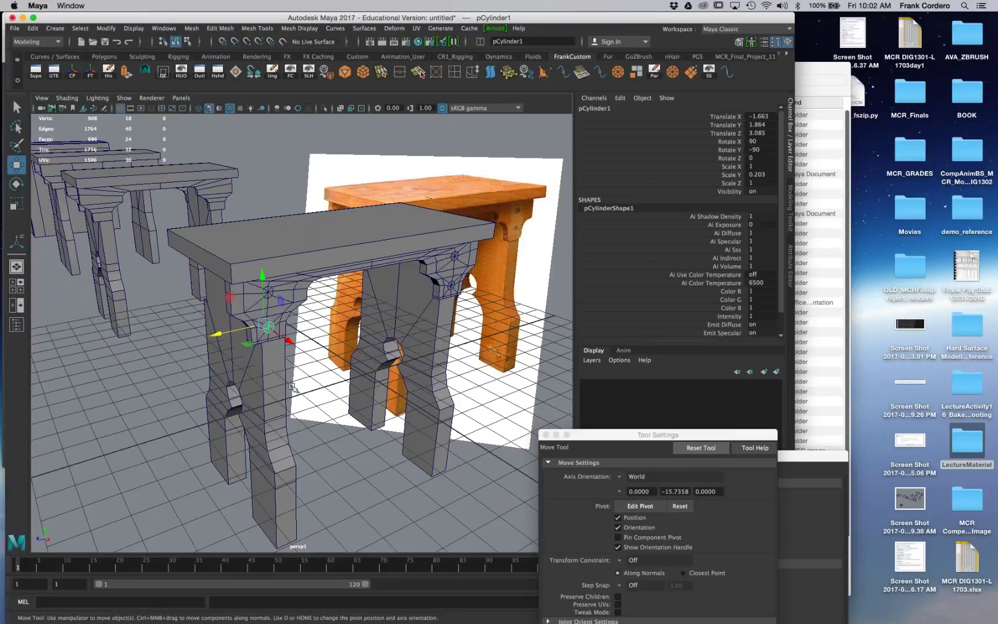
Step: Select the leg panel at the end of the stool and inspect its central keyhole cutout
{"action": "left_click", "coordinate": [328, 441]}
{"action": "left_click_drag", "start_coordinate": [327, 442], "coordinate": [430, 425], "text": "alt"}
{"action": "middle_click_drag", "start_coordinate": [431, 424], "coordinate": [347, 381], "text": "alt"}
{"action": "left_click_drag", "start_coordinate": [226, 211], "coordinate": [297, 225], "text": "alt"}
{"action": "middle_click_drag", "start_coordinate": [297, 224], "coordinate": [264, 245], "text": "alt"}
{"action": "left_click", "coordinate": [263, 244]}
{"action": "left_click_drag", "start_coordinate": [422, 277], "coordinate": [200, 335], "text": "alt"}
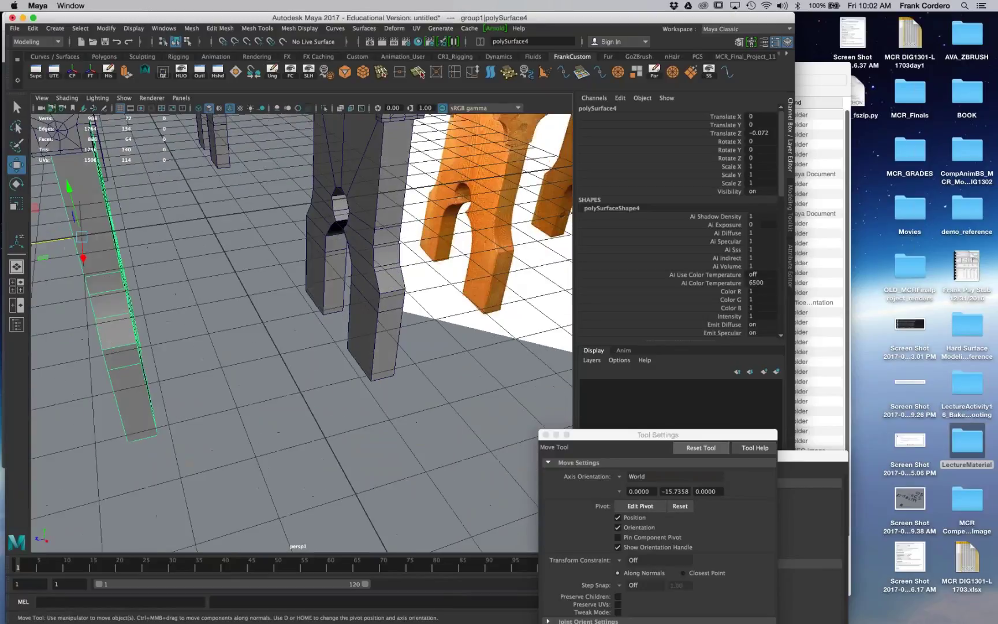
{"action": "middle_click_drag", "start_coordinate": [200, 335], "coordinate": [277, 445], "text": "alt"}
{"action": "left_click_drag", "start_coordinate": [278, 445], "coordinate": [442, 340], "text": "alt"}
{"action": "right_click_drag", "start_coordinate": [442, 341], "coordinate": [496, 353], "text": "alt"}
{"action": "left_click_drag", "start_coordinate": [451, 346], "coordinate": [482, 341], "text": "alt"}
{"action": "middle_click_drag", "start_coordinate": [450, 341], "coordinate": [409, 344], "text": "alt"}
{"action": "right_click_drag", "start_coordinate": [392, 303], "coordinate": [335, 316], "text": "shift"}
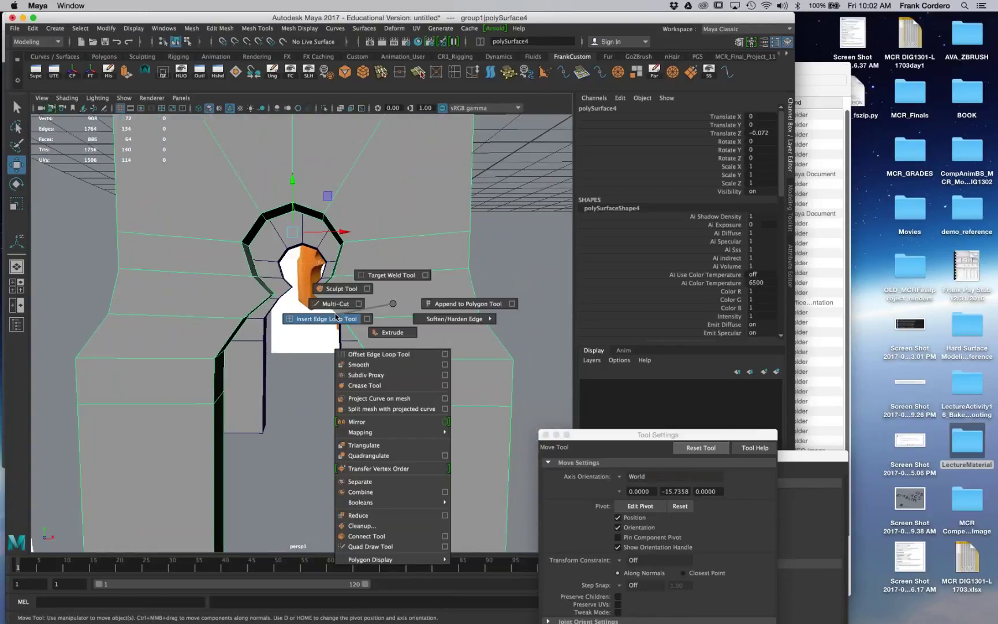
{"action": "right_click_drag", "start_coordinate": [418, 308], "coordinate": [411, 298], "text": "shift"}
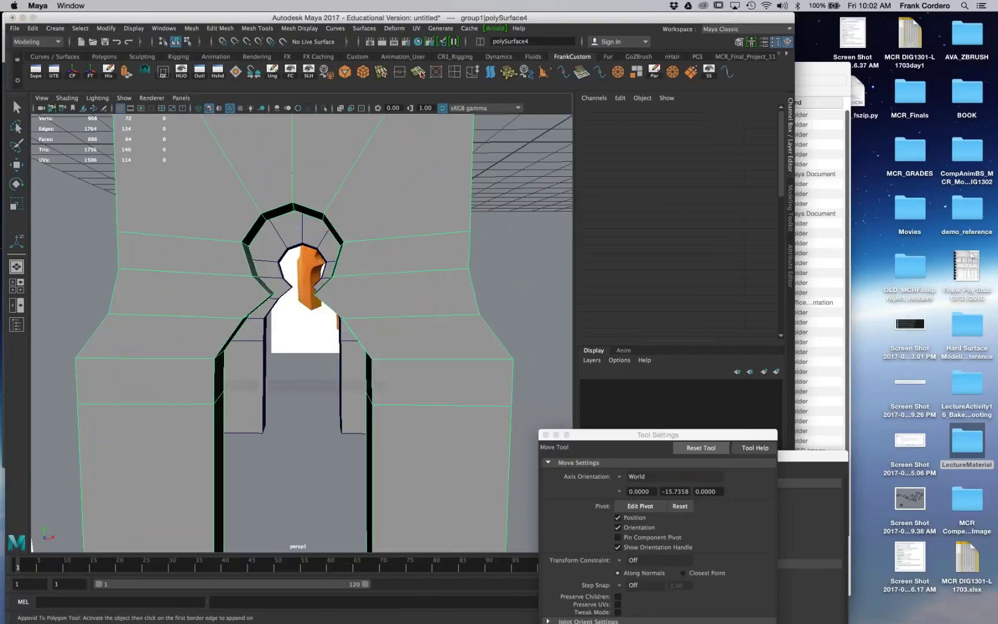
{"action": "key", "text": "q"}
Step: Delete the faces of one half of the leg panel, up to its vertical centre line
{"action": "key", "text": "f"}
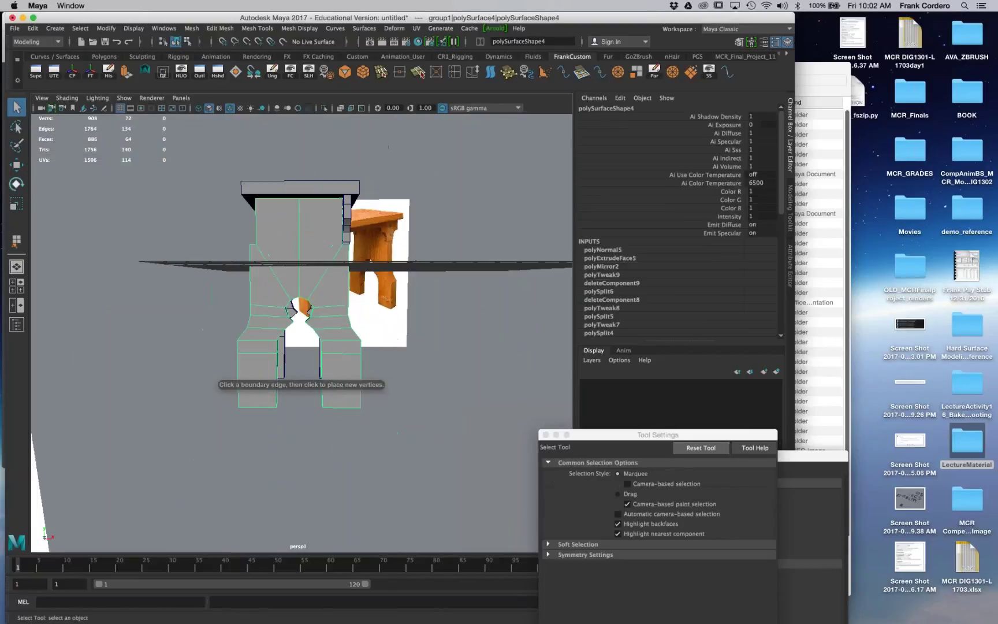
{"action": "right_click_drag", "start_coordinate": [278, 257], "coordinate": [279, 289]}
{"action": "left_click_drag", "start_coordinate": [203, 164], "coordinate": [296, 426]}
{"action": "key", "text": "Delete"}
{"action": "scroll", "coordinate": [297, 425], "scroll_direction": "up", "scroll_amount": 5}
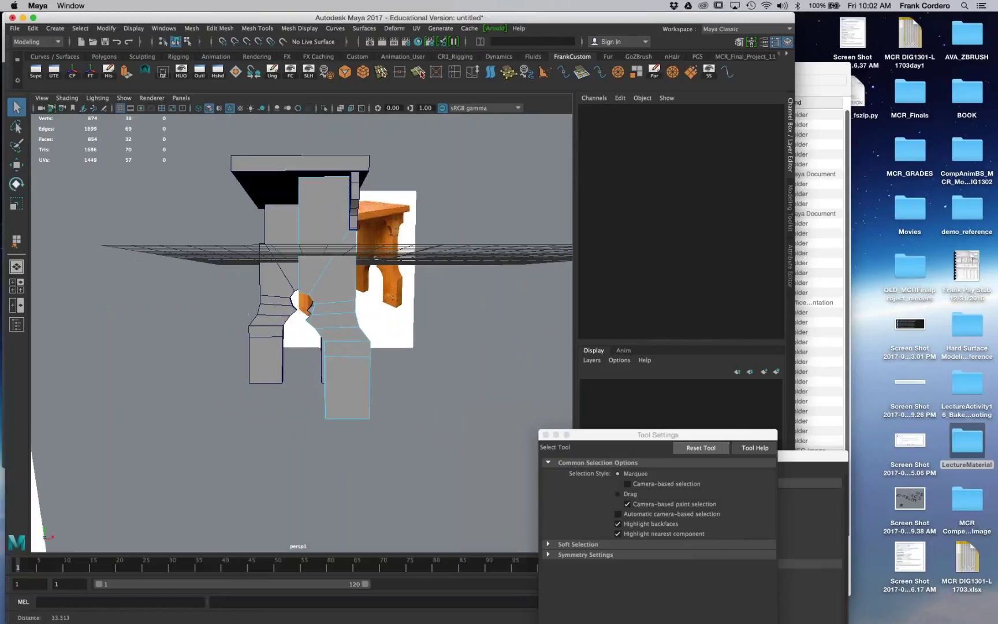
{"action": "scroll", "coordinate": [296, 425], "scroll_direction": "up", "scroll_amount": 3}
Step: Try to insert an edge loop starting from the edge at the top of the half leg's cutout
{"action": "right_click_drag", "start_coordinate": [274, 260], "coordinate": [232, 288]}
{"action": "right_click_drag", "start_coordinate": [274, 366], "coordinate": [261, 378], "text": "shift"}
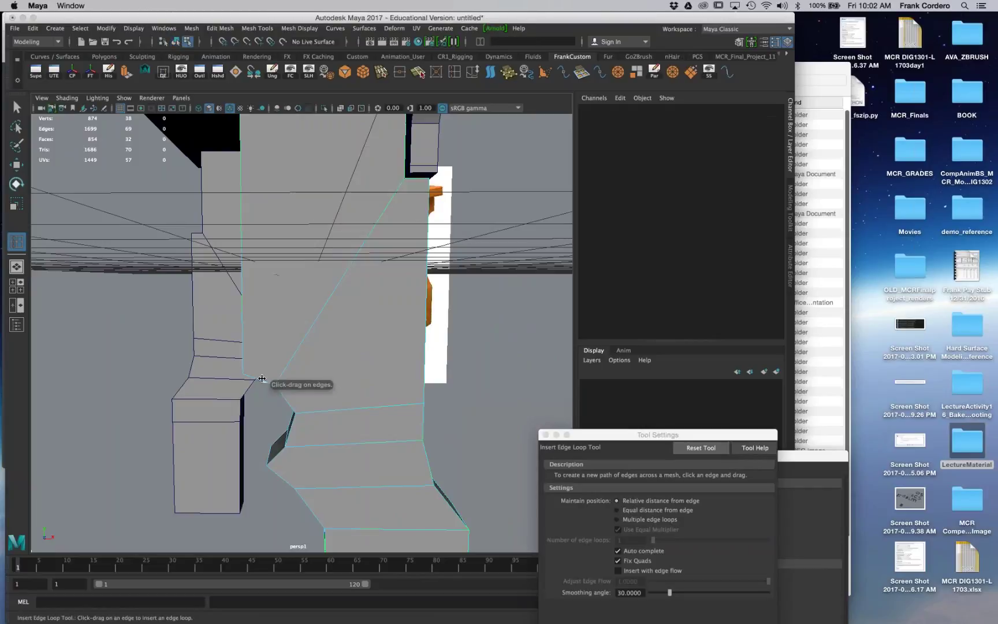
{"action": "left_click", "coordinate": [260, 380]}
{"action": "left_click_drag", "start_coordinate": [265, 312], "coordinate": [291, 336], "text": "alt"}
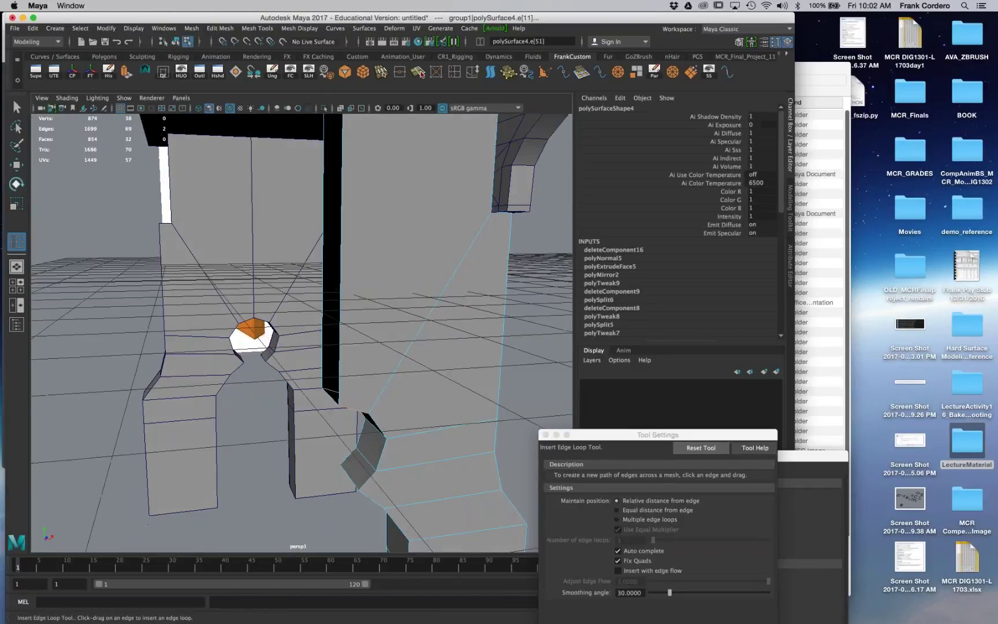
{"action": "middle_click_drag", "start_coordinate": [291, 336], "coordinate": [272, 398], "text": "alt"}
{"action": "right_click_drag", "start_coordinate": [271, 399], "coordinate": [246, 392], "text": "alt"}
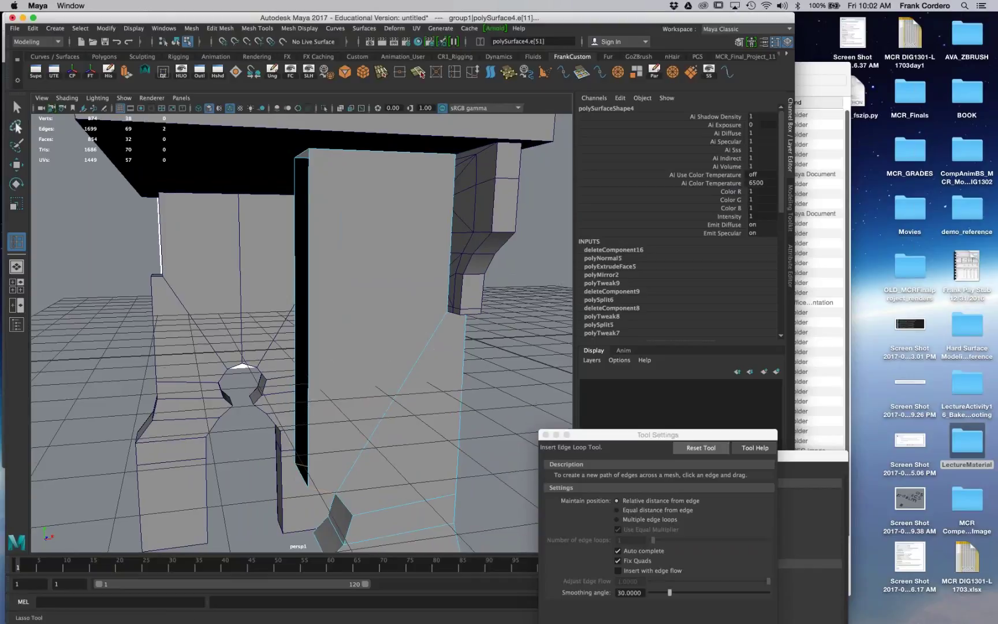
{"action": "left_click", "coordinate": [17, 108]}
Step: Delete the half leg's back and thickness faces, keeping only the outer face layer, and return to object mode
{"action": "left_click_drag", "start_coordinate": [370, 320], "coordinate": [430, 315], "text": "alt"}
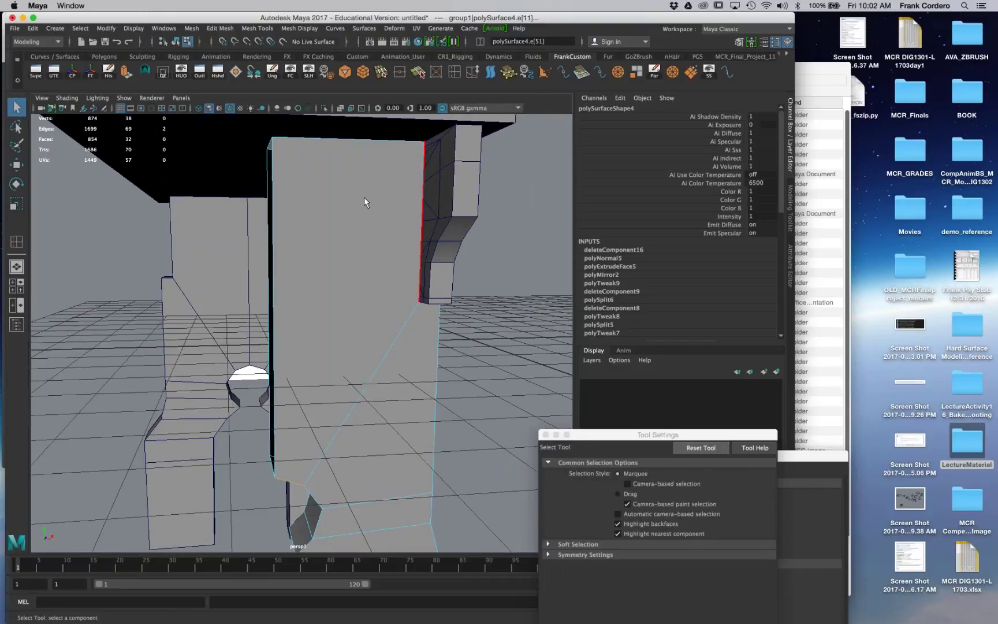
{"action": "right_click_drag", "start_coordinate": [364, 197], "coordinate": [416, 183]}
{"action": "left_click_drag", "start_coordinate": [404, 196], "coordinate": [369, 202], "text": "alt"}
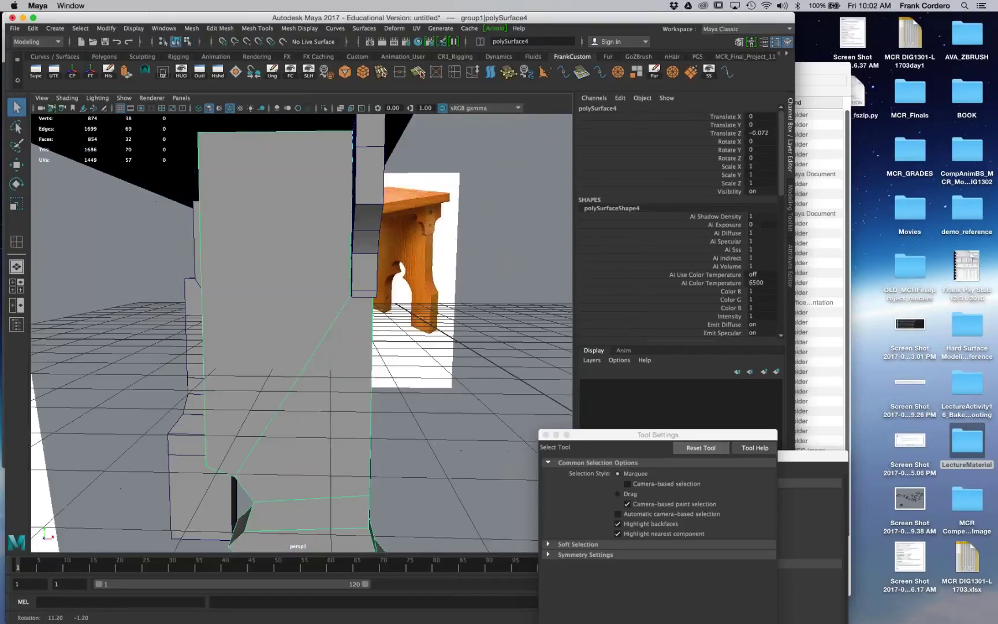
{"action": "right_click_drag", "start_coordinate": [369, 202], "coordinate": [312, 205], "text": "alt"}
{"action": "left_click_drag", "start_coordinate": [312, 205], "coordinate": [361, 376], "text": "alt"}
{"action": "right_click_drag", "start_coordinate": [350, 241], "coordinate": [348, 268]}
{"action": "left_click_drag", "start_coordinate": [344, 204], "coordinate": [365, 513], "text": "ctrl"}
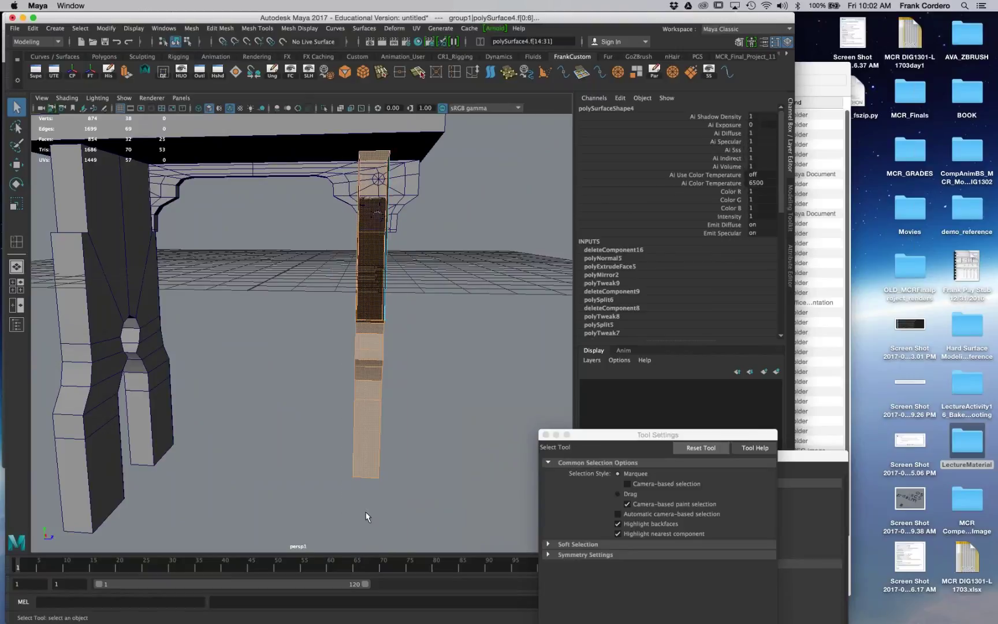
{"action": "key", "text": "Delete"}
{"action": "left_click_drag", "start_coordinate": [363, 424], "coordinate": [295, 413], "text": "alt"}
{"action": "right_click_drag", "start_coordinate": [295, 413], "coordinate": [353, 398], "text": "alt"}
{"action": "right_click_drag", "start_coordinate": [312, 204], "coordinate": [364, 191]}
{"action": "left_click_drag", "start_coordinate": [336, 260], "coordinate": [315, 243], "text": "alt"}
{"action": "right_click_drag", "start_coordinate": [312, 223], "coordinate": [371, 208]}
Step: Try a vertical Multi-Cut across the large upper leg face, from the cutout's top edge to the panel's top edge, and undo it
{"action": "left_click_drag", "start_coordinate": [302, 225], "coordinate": [302, 270], "text": "alt"}
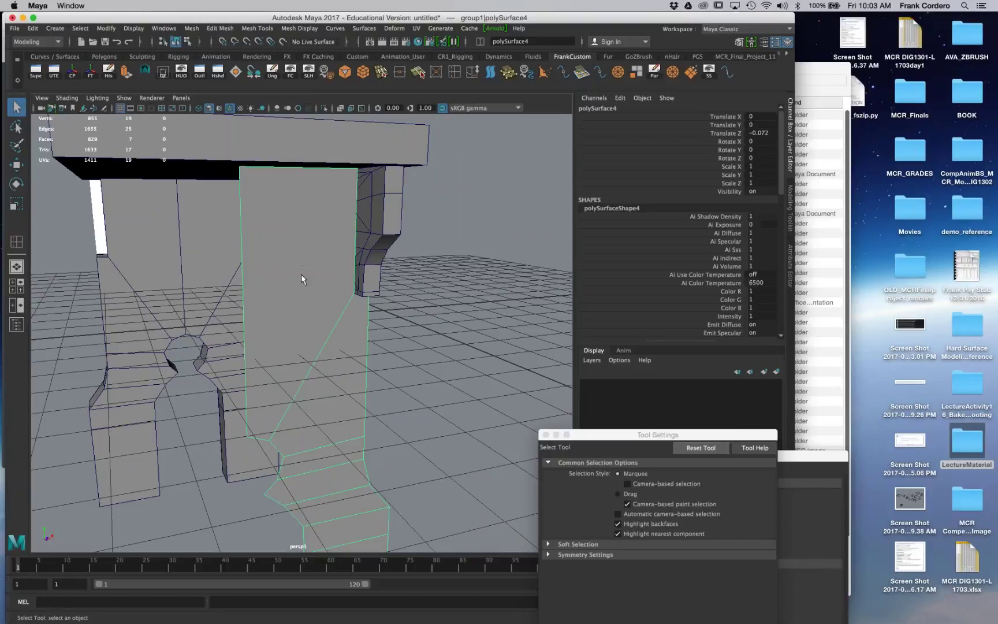
{"action": "right_click_drag", "start_coordinate": [285, 216], "coordinate": [234, 219], "text": "shift"}
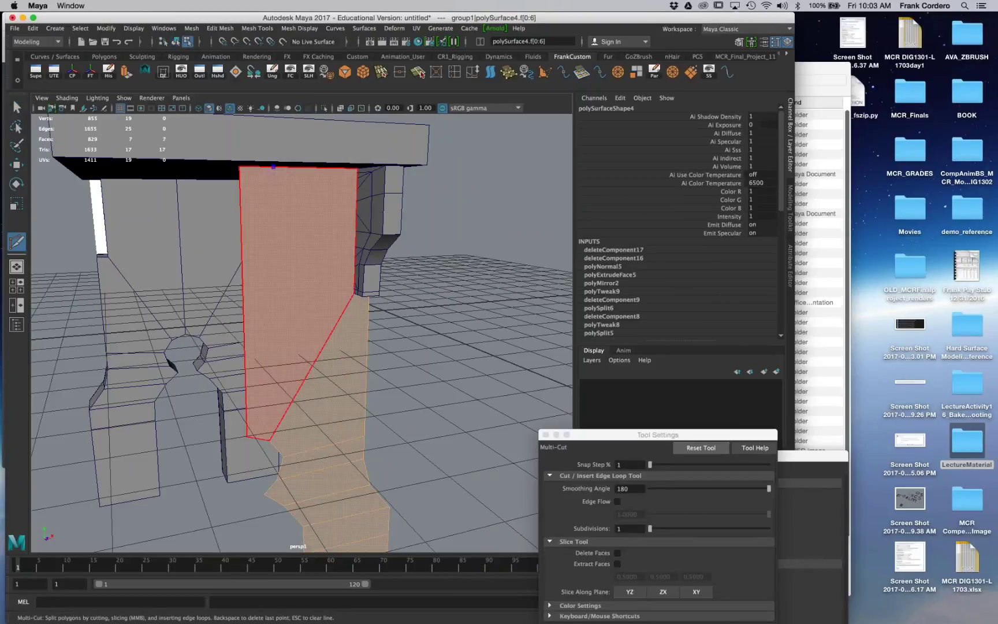
{"action": "middle_click_drag", "start_coordinate": [302, 442], "coordinate": [300, 373], "text": "alt"}
{"action": "left_click", "coordinate": [255, 359]}
{"action": "scroll", "coordinate": [280, 335], "scroll_direction": "down", "scroll_amount": 2}
{"action": "left_click", "coordinate": [275, 126]}
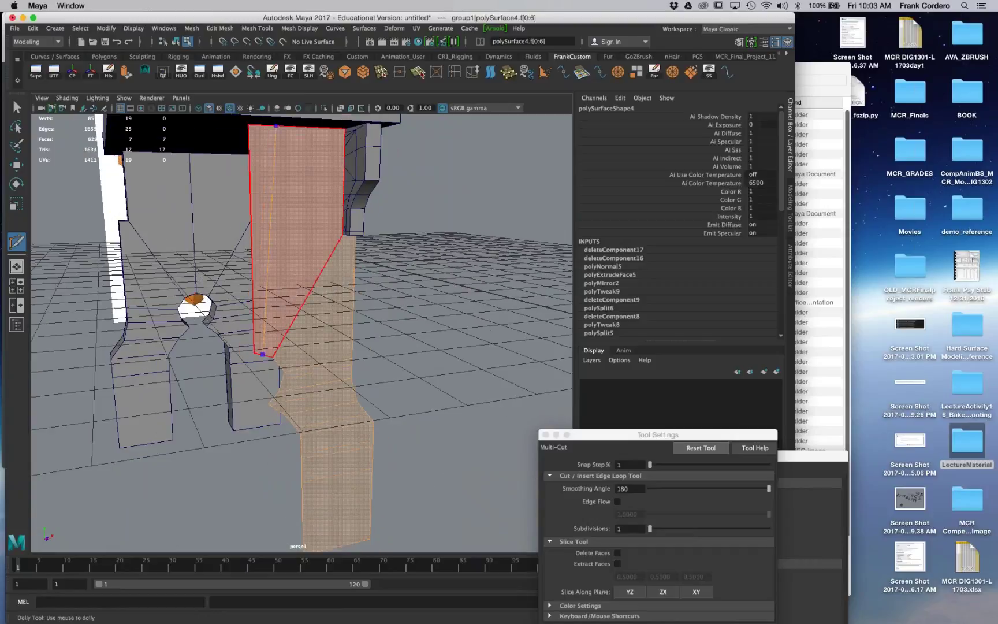
{"action": "key", "text": "Return"}
{"action": "left_click_drag", "start_coordinate": [271, 321], "coordinate": [256, 332], "text": "alt"}
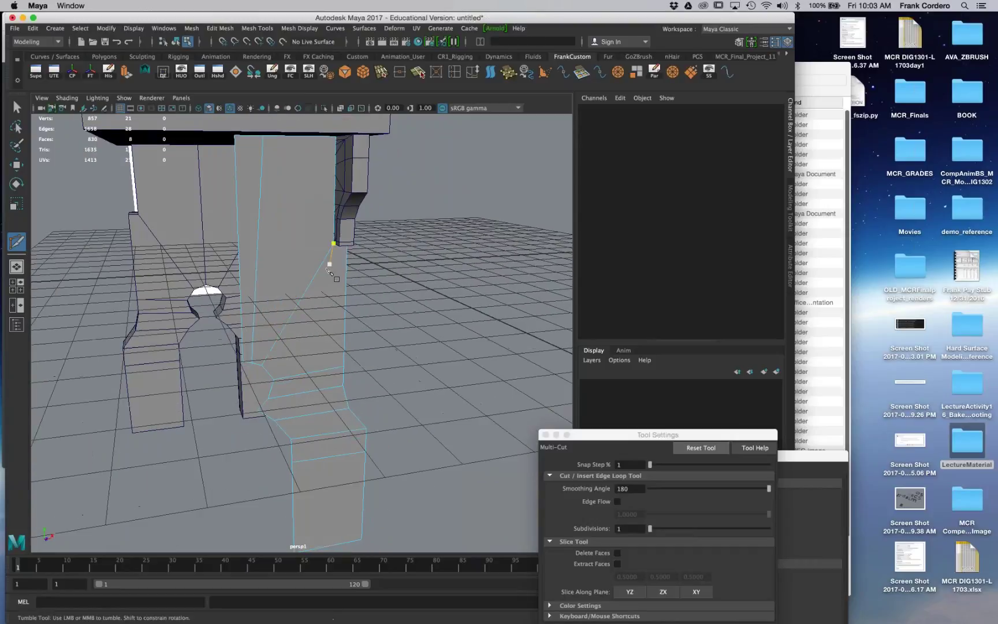
{"action": "left_click", "coordinate": [261, 365]}
{"action": "key", "text": "z"}
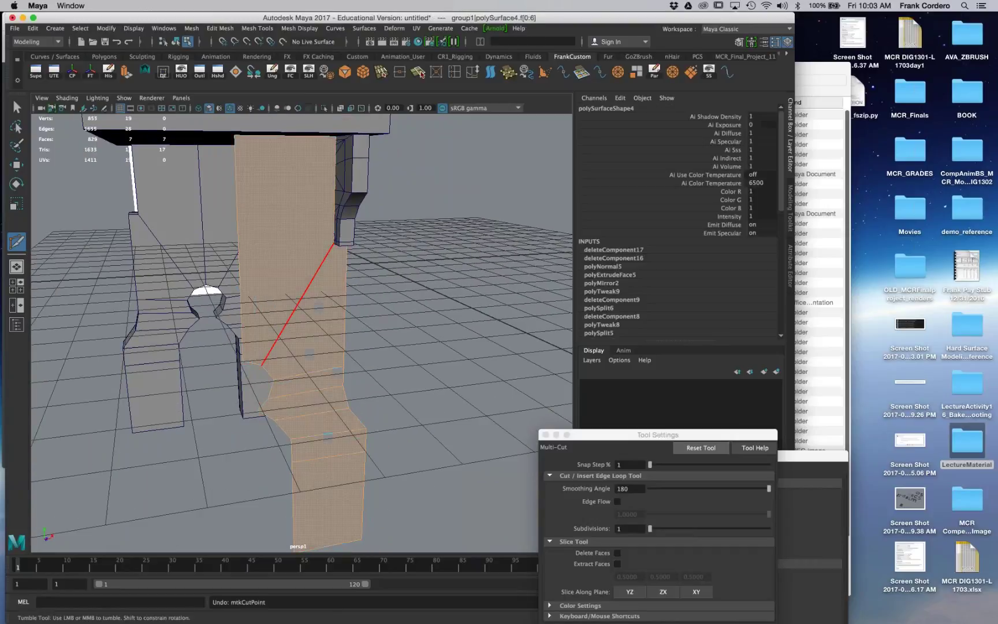
{"action": "key", "text": "q"}
{"action": "right_click_drag", "start_coordinate": [290, 249], "coordinate": [346, 229]}
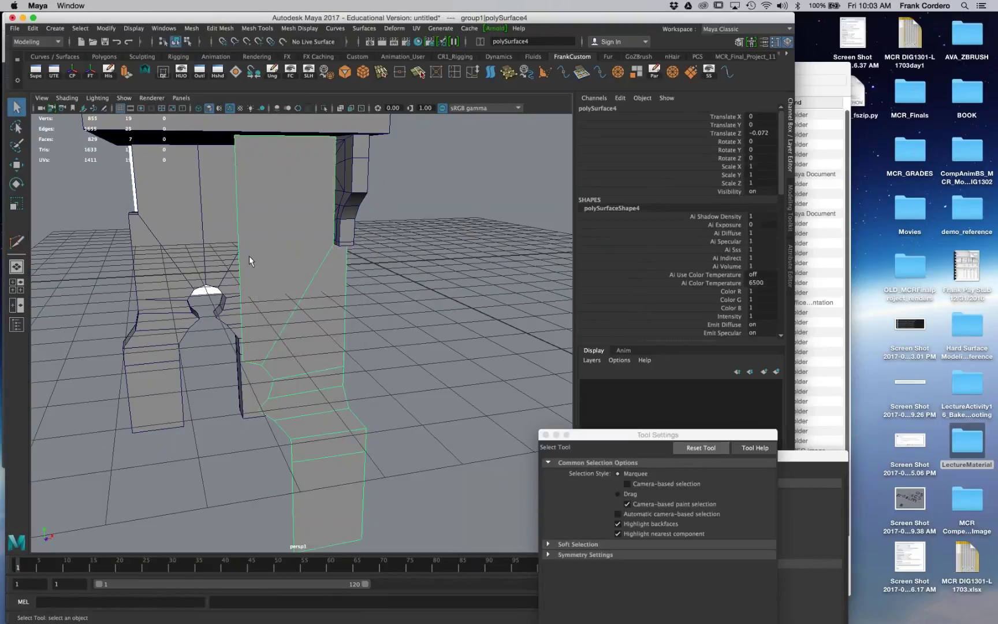
Step: Multi-Cut the large upper leg face horizontally from the vertex beside the bracket's lower end to the panel's centre edge
{"action": "right_click_drag", "start_coordinate": [279, 254], "coordinate": [231, 256], "text": "shift"}
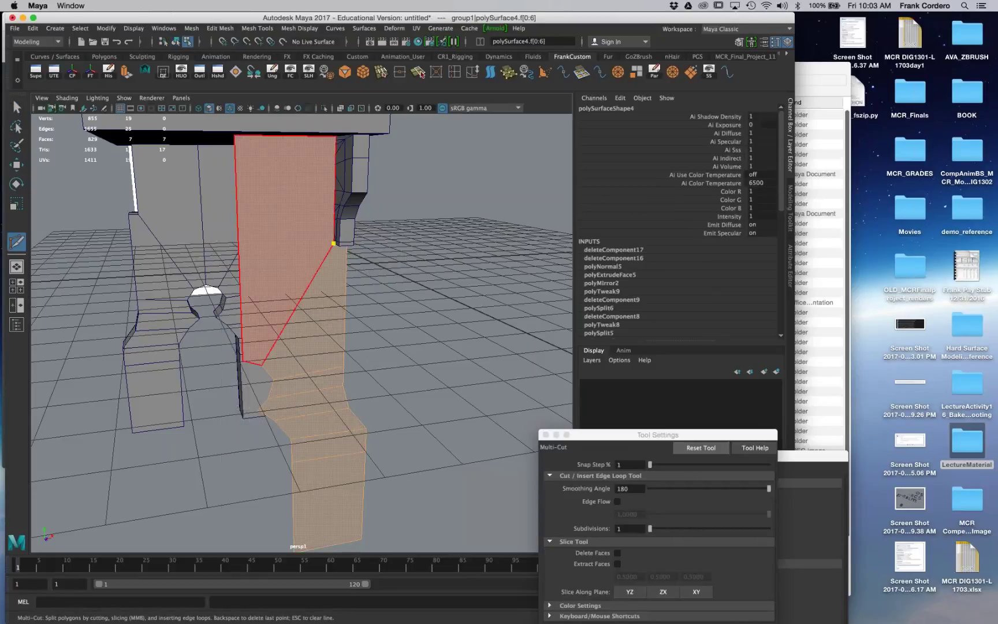
{"action": "left_click", "coordinate": [238, 245]}
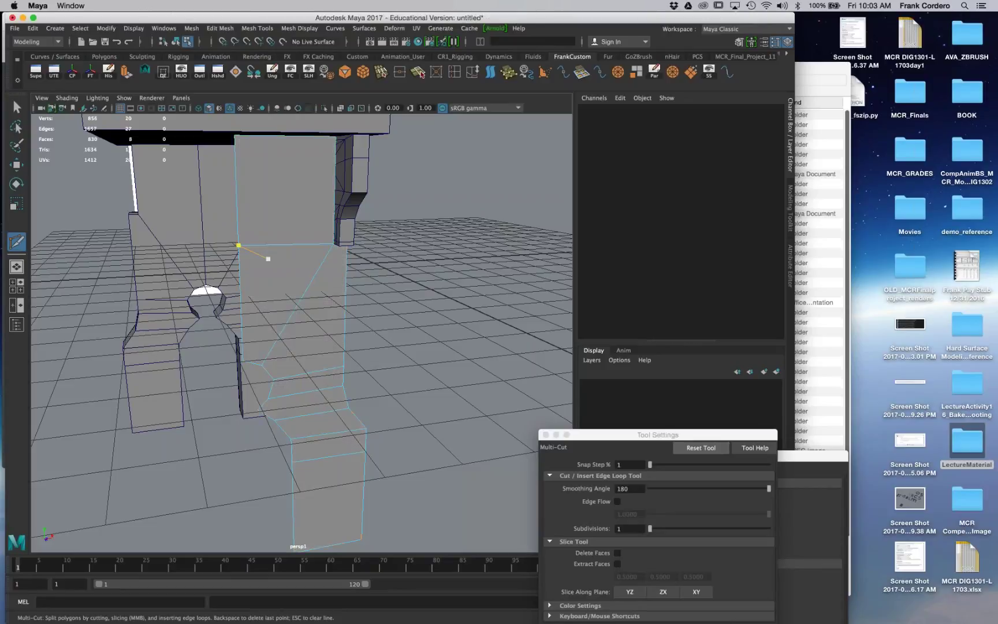
{"action": "key", "text": "q"}
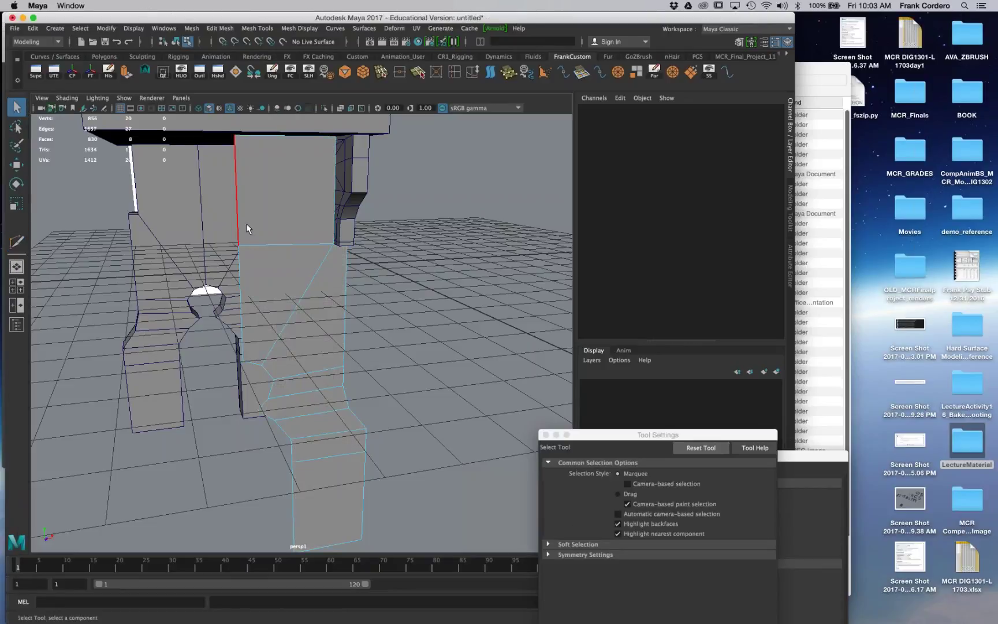
Step: Insert a vertical edge loop through the half leg's upper panel, running down to the cutout's top edge
{"action": "right_click_drag", "start_coordinate": [260, 200], "coordinate": [299, 186]}
{"action": "right_click_drag", "start_coordinate": [267, 241], "coordinate": [198, 254], "text": "shift"}
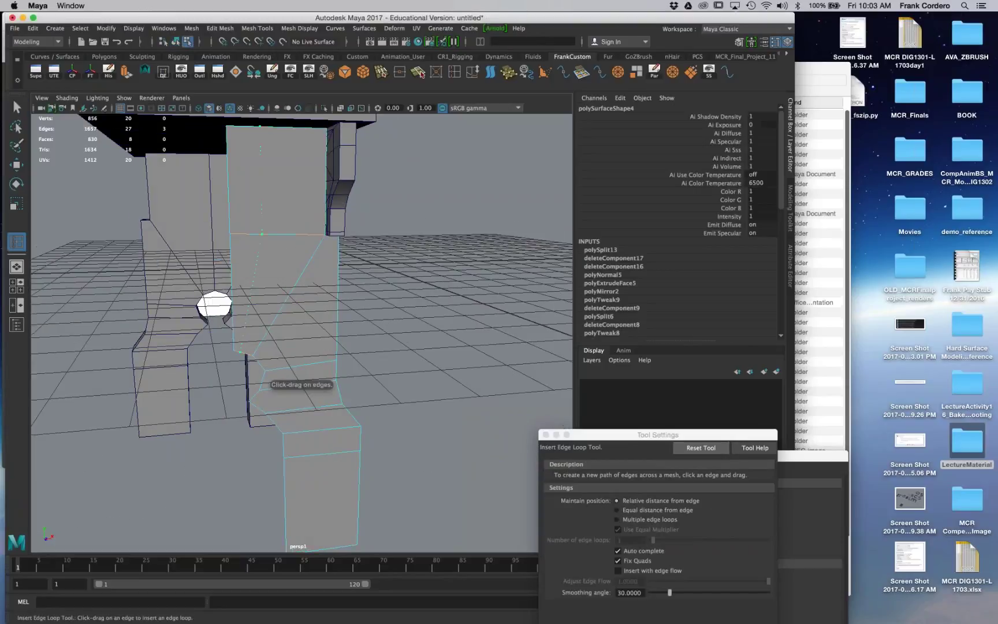
{"action": "left_click_drag", "start_coordinate": [271, 238], "coordinate": [273, 359]}
{"action": "key", "text": "ctrl+z"}
{"action": "left_click_drag", "start_coordinate": [335, 321], "coordinate": [323, 300], "text": "alt"}
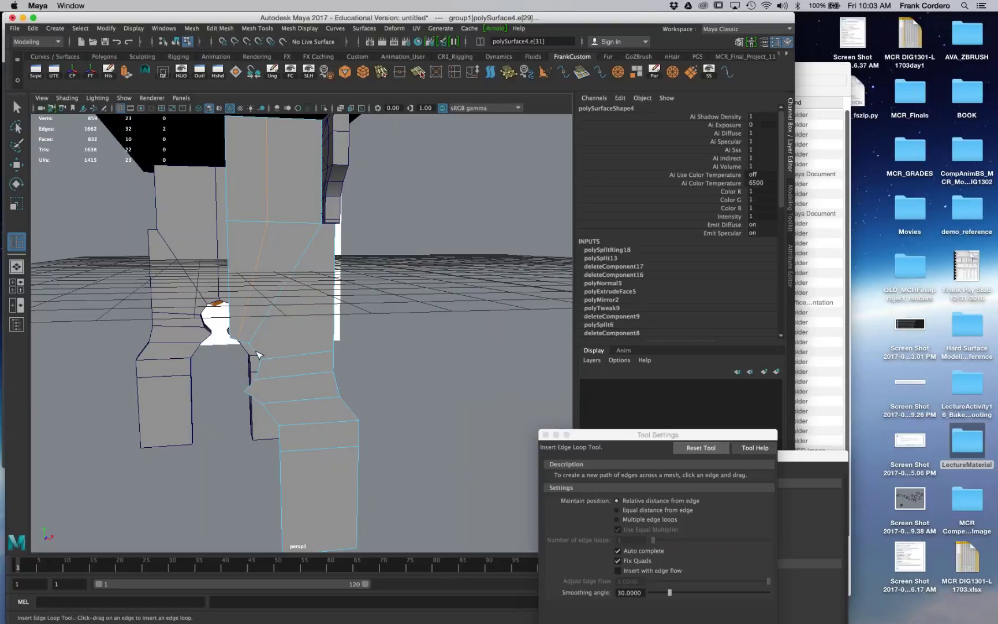
{"action": "key", "text": "q"}
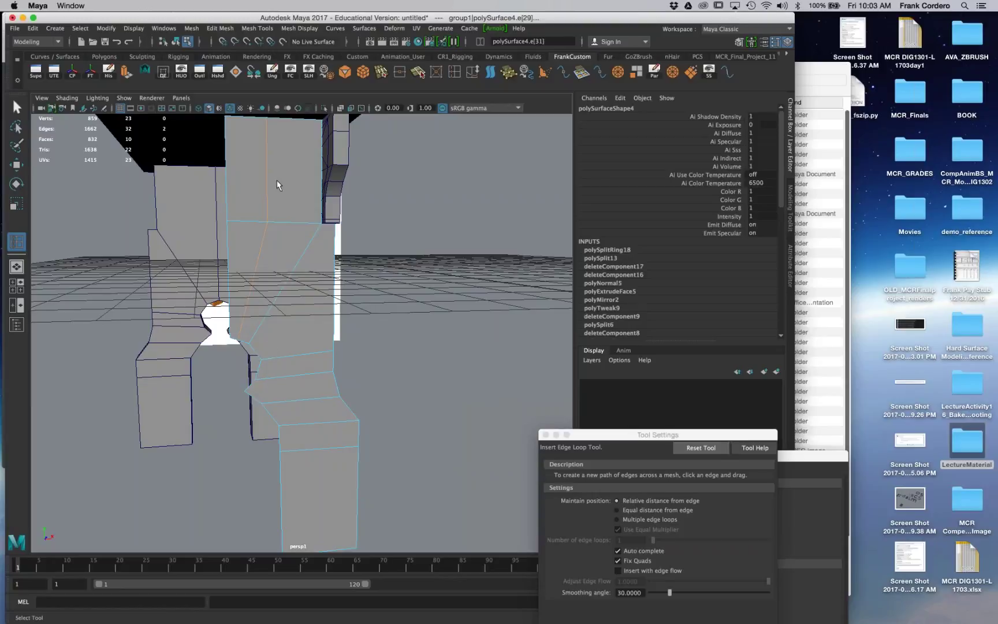
Step: Multi-Cut the face beside the cutout diagonally, from the cutout's short side edge up to the panel's outer edge
{"action": "right_click_drag", "start_coordinate": [281, 179], "coordinate": [302, 174]}
{"action": "right_click_drag", "start_coordinate": [273, 225], "coordinate": [215, 226], "text": "shift"}
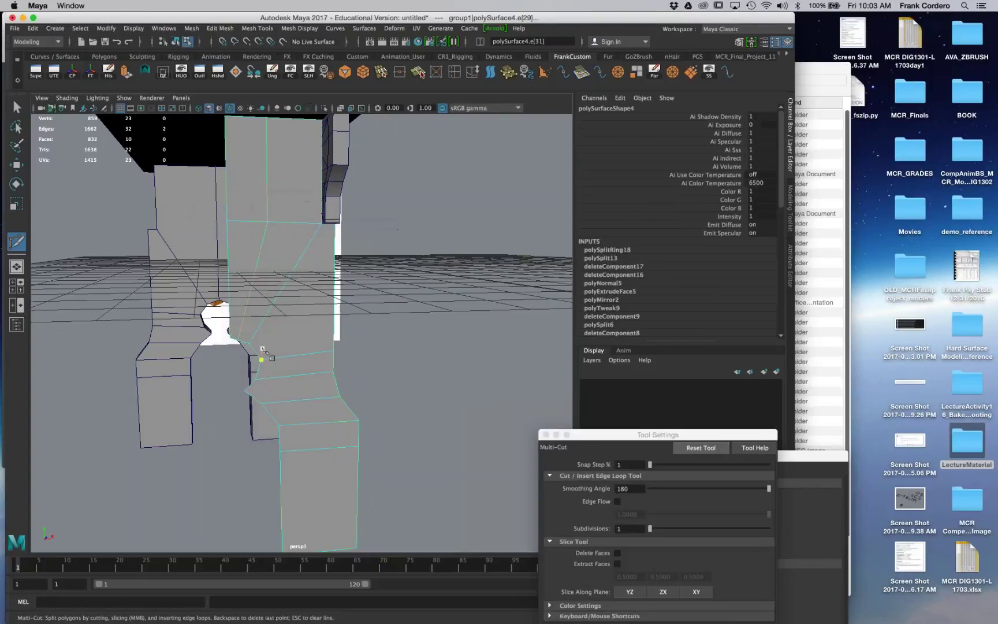
{"action": "left_click", "coordinate": [254, 350]}
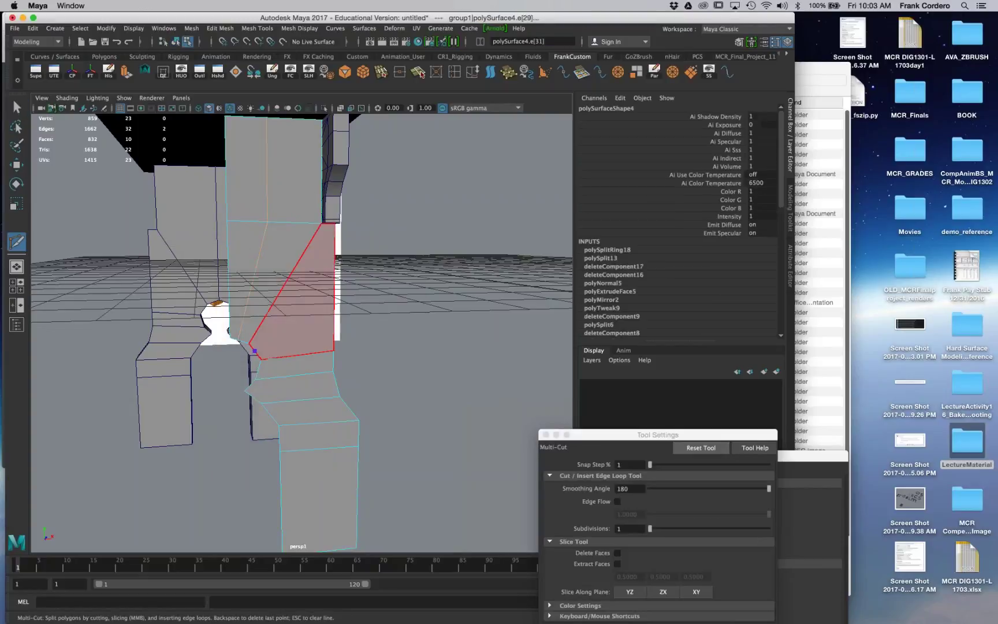
{"action": "left_click", "coordinate": [333, 287]}
{"action": "key", "text": "q"}
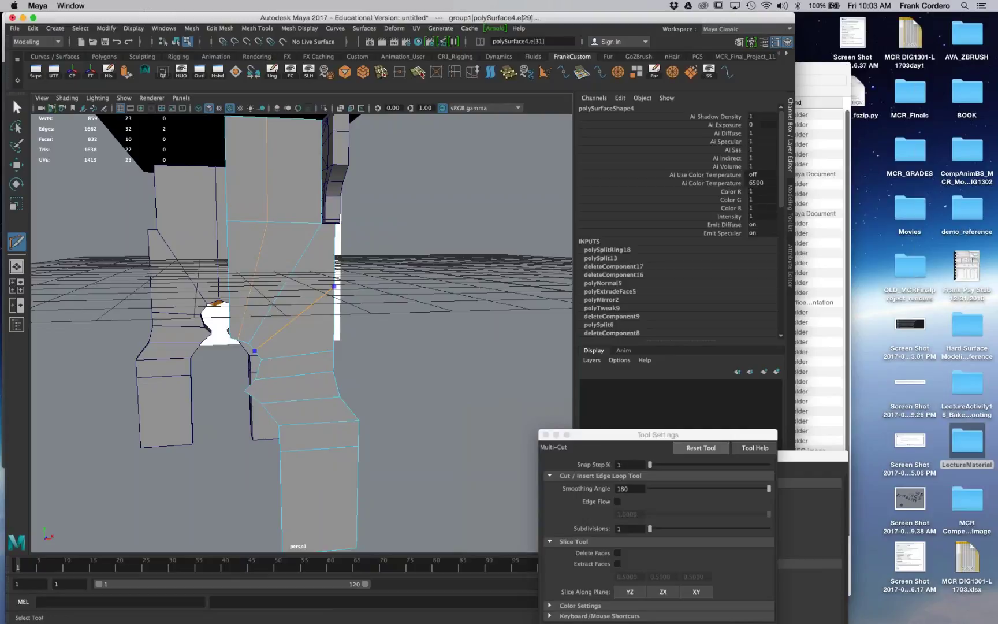
Step: Reposition the vertex at the cutout's top and the new cut's vertex on its side to start rounding the hole
{"action": "right_click_drag", "start_coordinate": [213, 314], "coordinate": [214, 313]}
{"action": "left_click", "coordinate": [238, 342]}
{"action": "key", "text": "w"}
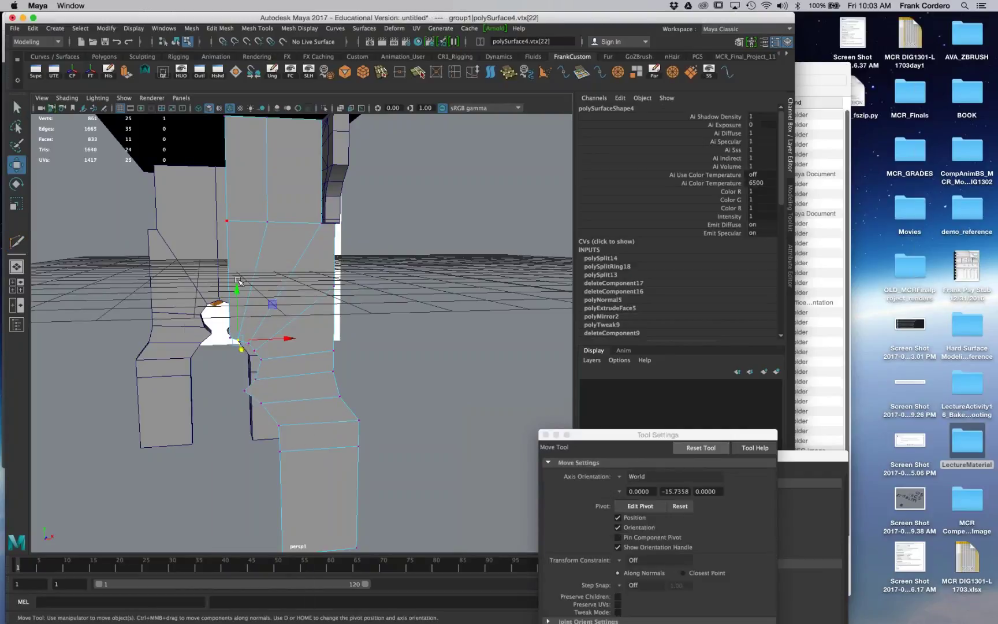
{"action": "left_click", "coordinate": [255, 351]}
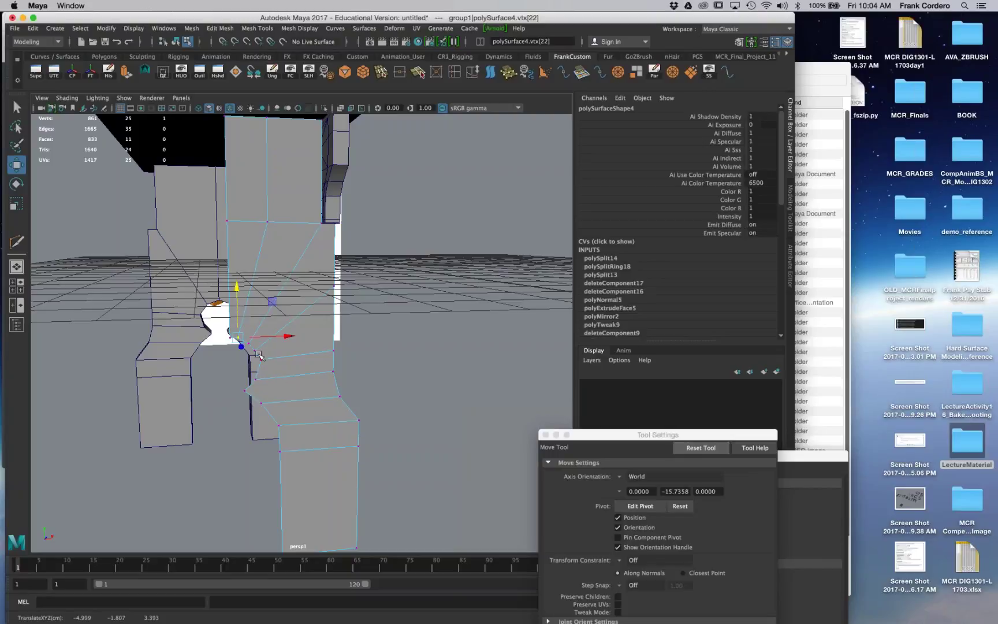
{"action": "left_click_drag", "start_coordinate": [289, 350], "coordinate": [292, 350]}
{"action": "middle_click_drag", "start_coordinate": [291, 315], "coordinate": [292, 269], "text": "alt"}
{"action": "right_click_drag", "start_coordinate": [292, 268], "coordinate": [352, 270], "text": "alt"}
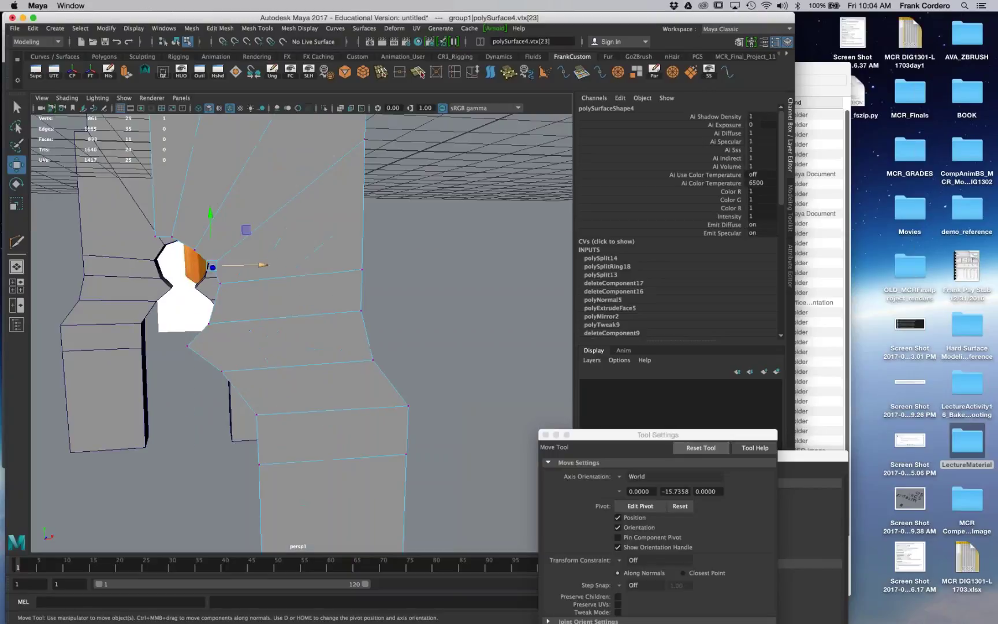
Step: Adjust the remaining vertices along the cutout's upper arc so its outline forms a smoother curve
{"action": "left_click", "coordinate": [195, 249]}
{"action": "left_click_drag", "start_coordinate": [195, 200], "coordinate": [195, 198]}
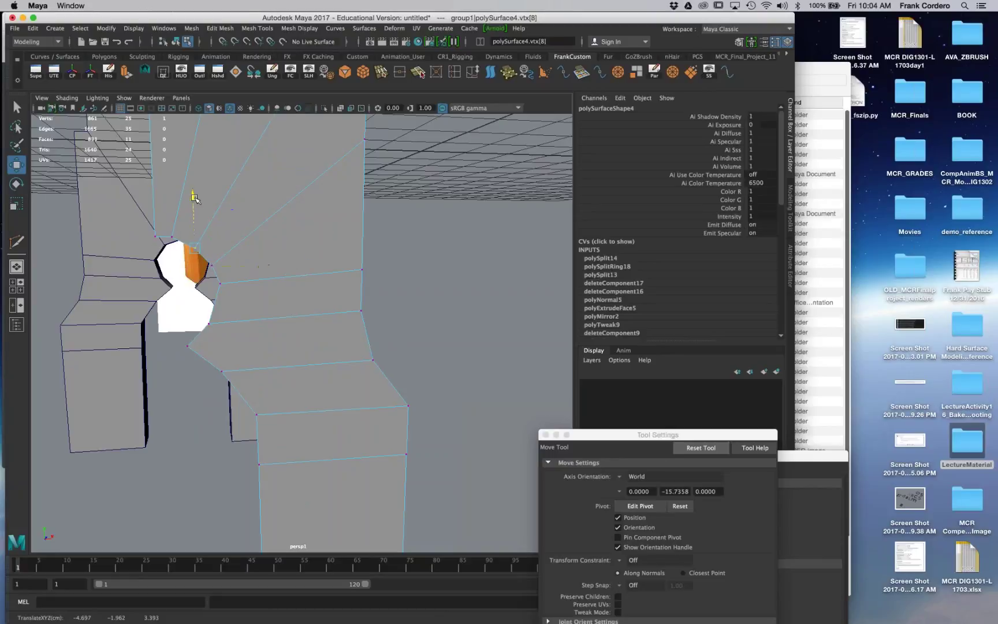
{"action": "left_click", "coordinate": [172, 237]}
{"action": "left_click_drag", "start_coordinate": [171, 191], "coordinate": [194, 199]}
{"action": "left_click", "coordinate": [194, 244]}
{"action": "left_click", "coordinate": [212, 265]}
{"action": "left_click", "coordinate": [224, 282]}
{"action": "left_click_drag", "start_coordinate": [249, 283], "coordinate": [209, 332]}
Step: Insert a horizontal edge loop across the leg just below the round hole and shift its cutout-side vertex outward
{"action": "right_click_drag", "start_coordinate": [283, 303], "coordinate": [248, 304]}
{"action": "left_click_drag", "start_coordinate": [215, 306], "coordinate": [240, 310]}
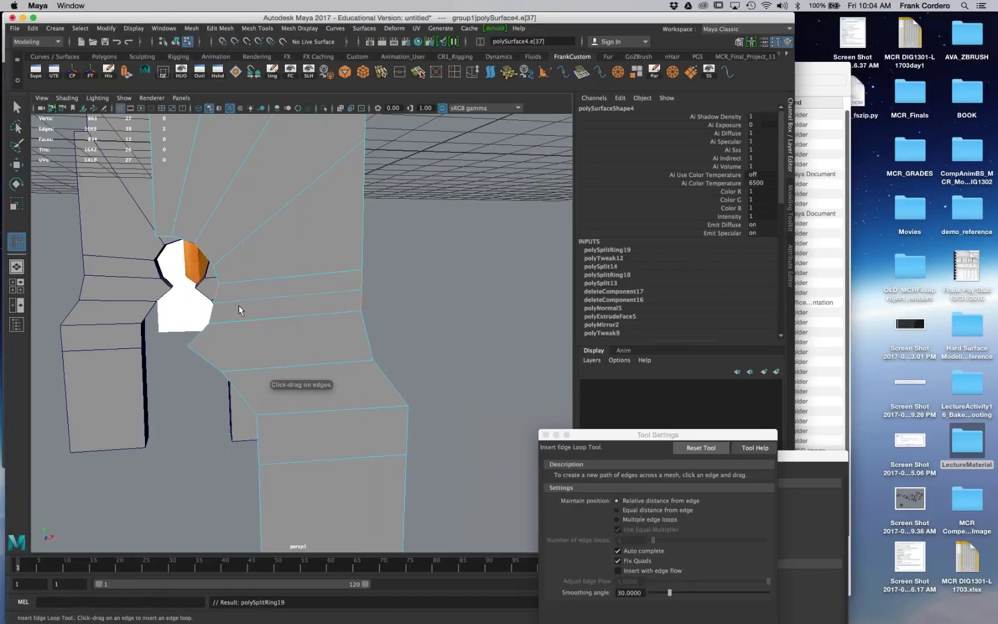
{"action": "key", "text": "q"}
{"action": "right_click_drag", "start_coordinate": [216, 305], "coordinate": [179, 300]}
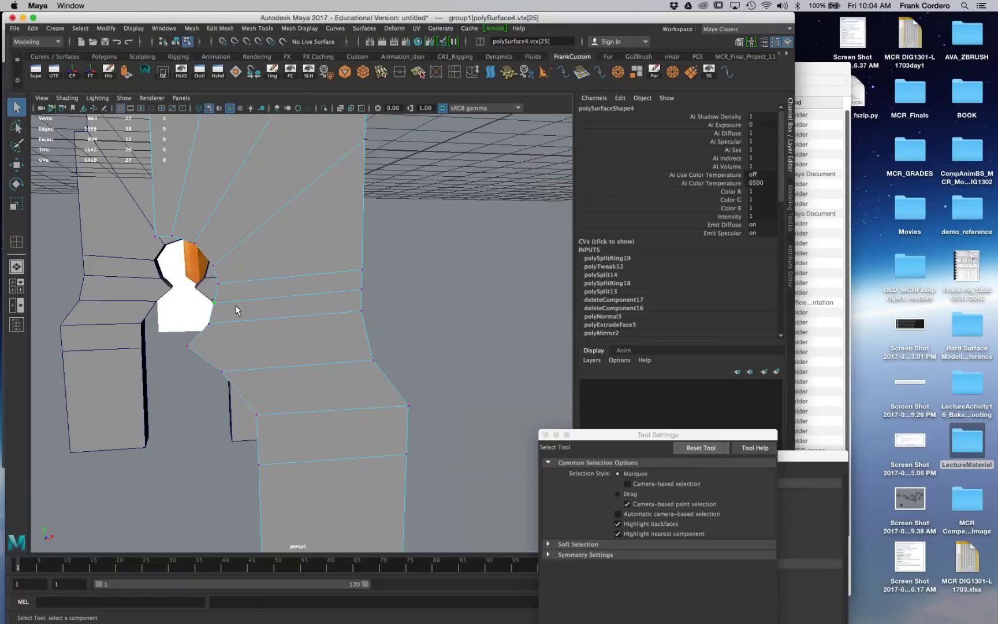
{"action": "key", "text": "w"}
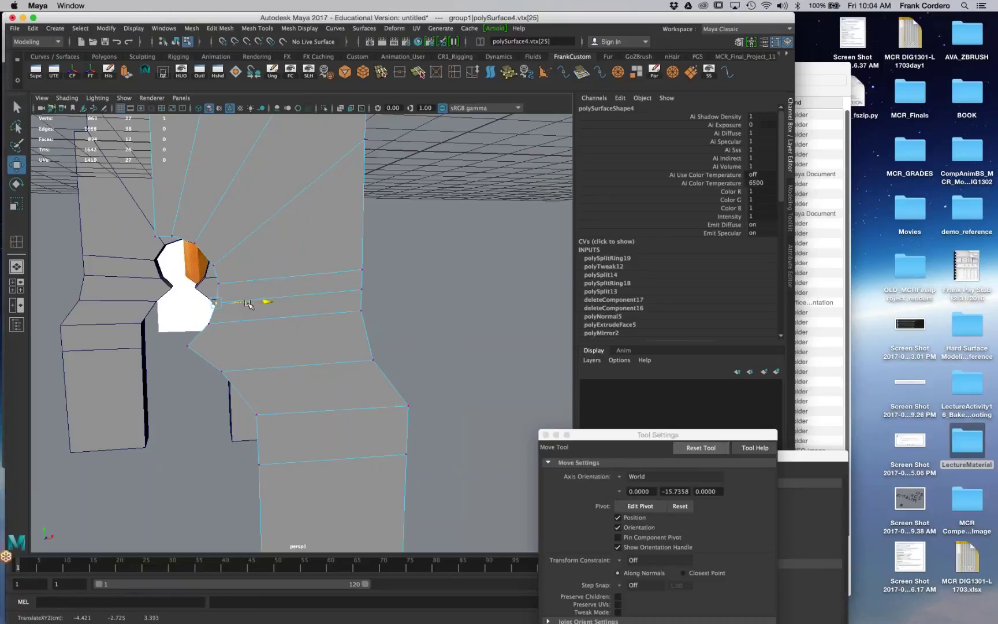
Step: Multi-Cut from the pointed inner vertex below the cutout to the leg's outer edge, and move the new outer vertex inward along X
{"action": "mouse_move", "coordinate": [220, 313]}
{"action": "right_mouse_down"}
{"action": "mouse_move", "coordinate": [223, 342]}
{"action": "mouse_move", "coordinate": [263, 299]}
{"action": "mouse_move", "coordinate": [274, 330]}
{"action": "mouse_move", "coordinate": [232, 331]}
{"action": "right_mouse_up"}
{"action": "left_click", "coordinate": [187, 346]}
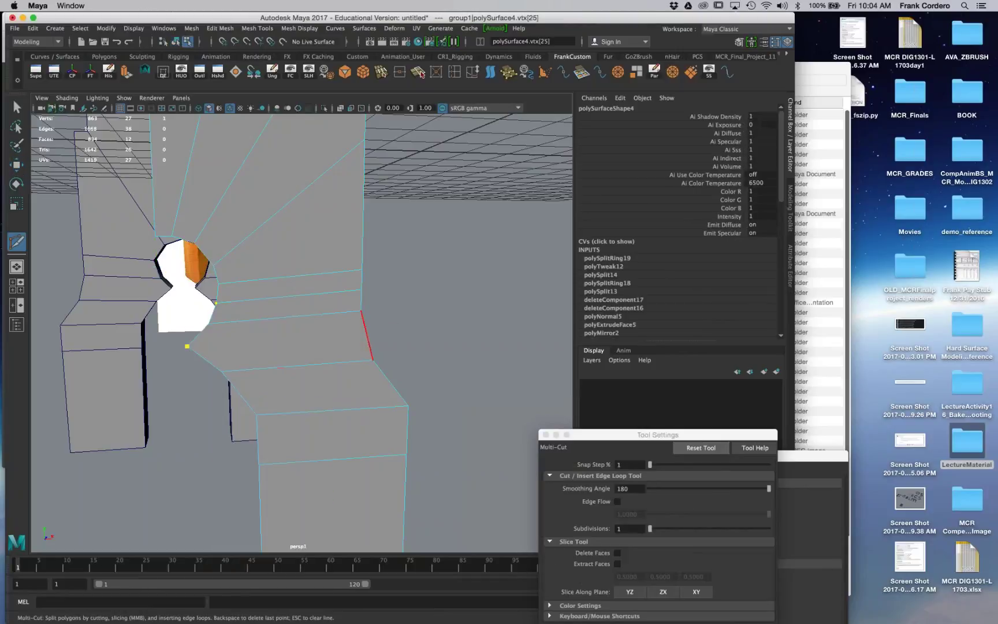
{"action": "left_click", "coordinate": [367, 335]}
{"action": "key", "text": "Return"}
{"action": "key", "text": "q"}
{"action": "right_click_drag", "start_coordinate": [229, 340], "coordinate": [179, 327]}
{"action": "left_click", "coordinate": [368, 336]}
{"action": "key", "text": "w"}
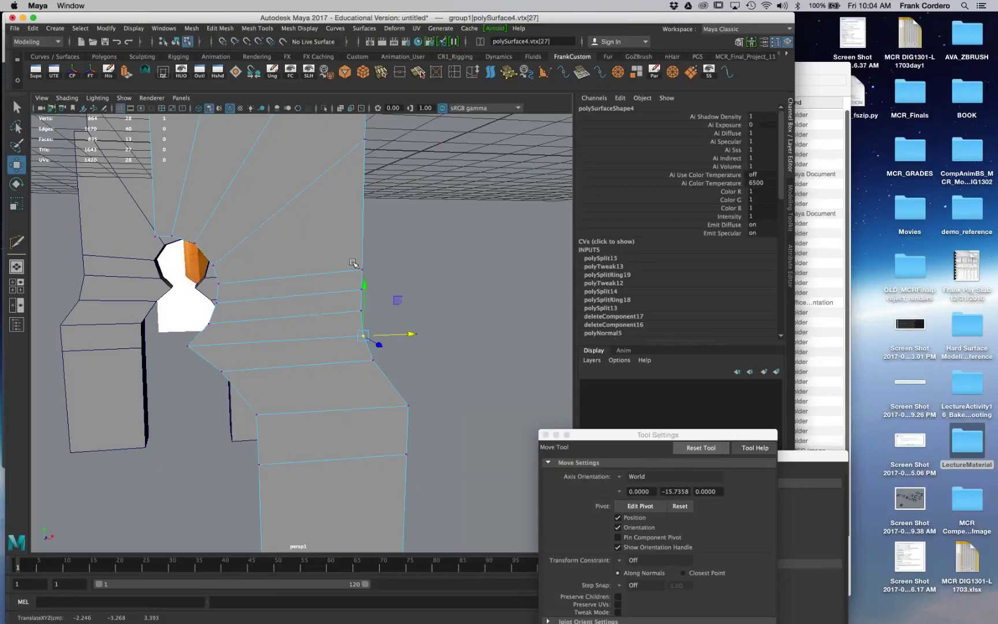
Step: Insert two horizontal edge loops across the leg's flaring section, one above and one below the existing edge under the pointed inner corner
{"action": "right_click_drag", "start_coordinate": [319, 313], "coordinate": [408, 306]}
{"action": "right_click_drag", "start_coordinate": [296, 313], "coordinate": [254, 319]}
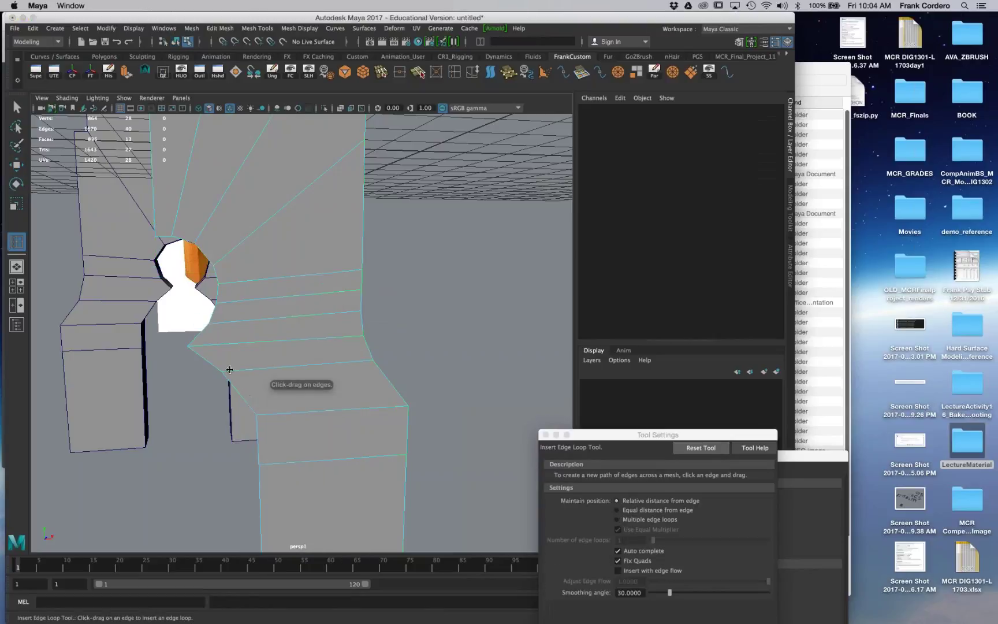
{"action": "left_click", "coordinate": [214, 362]}
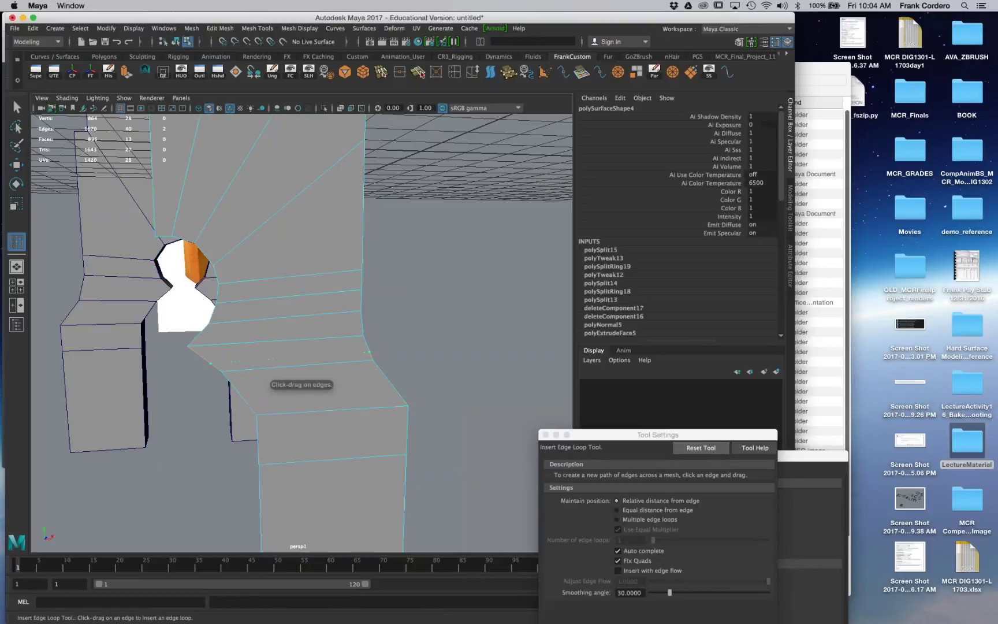
{"action": "left_click", "coordinate": [208, 354]}
{"action": "key", "text": "z"}
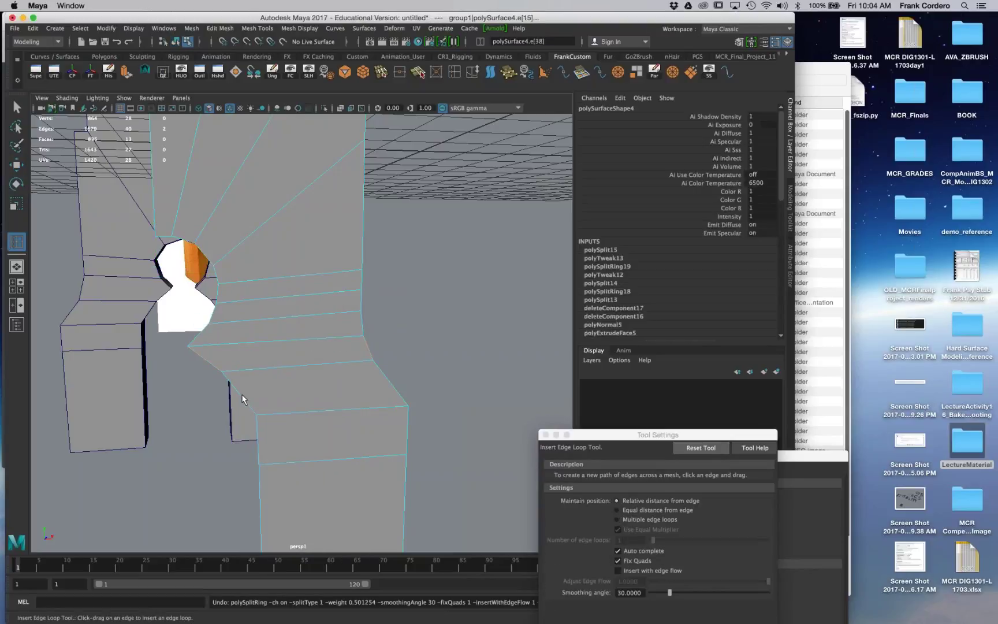
{"action": "left_click", "coordinate": [207, 357]}
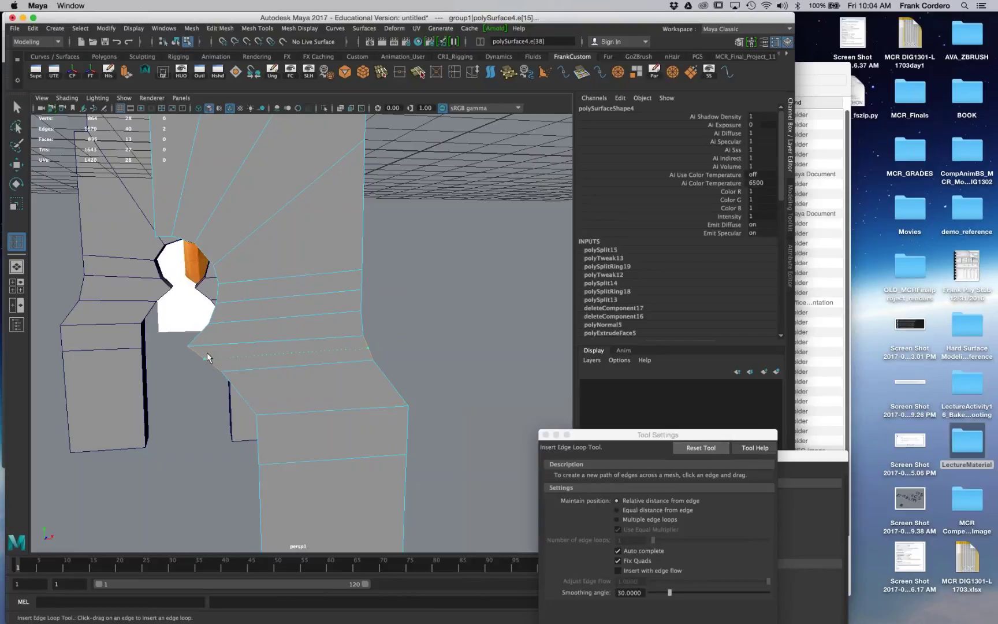
{"action": "left_click_drag", "start_coordinate": [207, 352], "coordinate": [206, 353]}
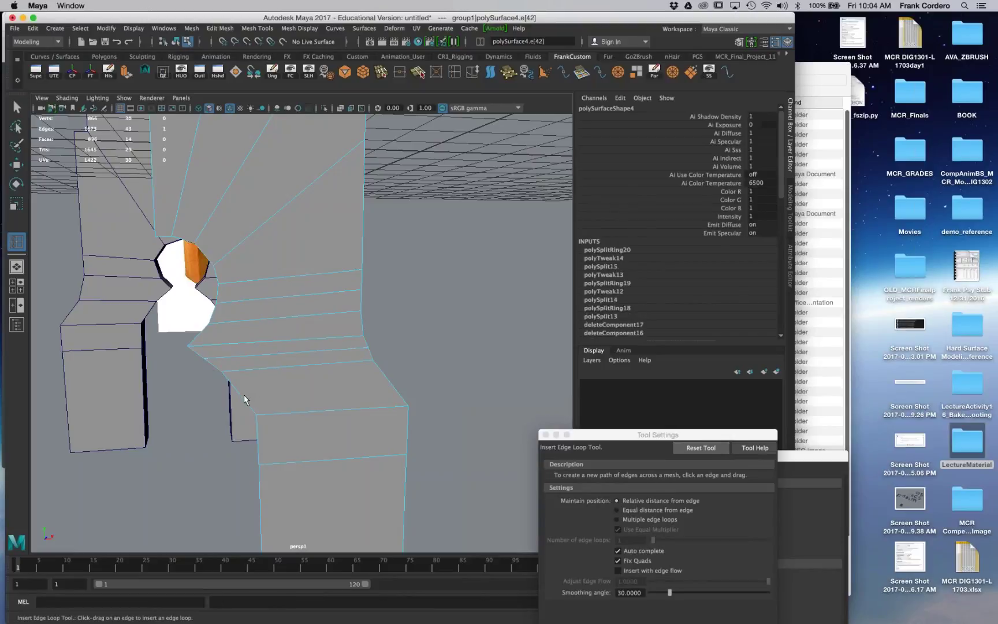
{"action": "left_click", "coordinate": [242, 395]}
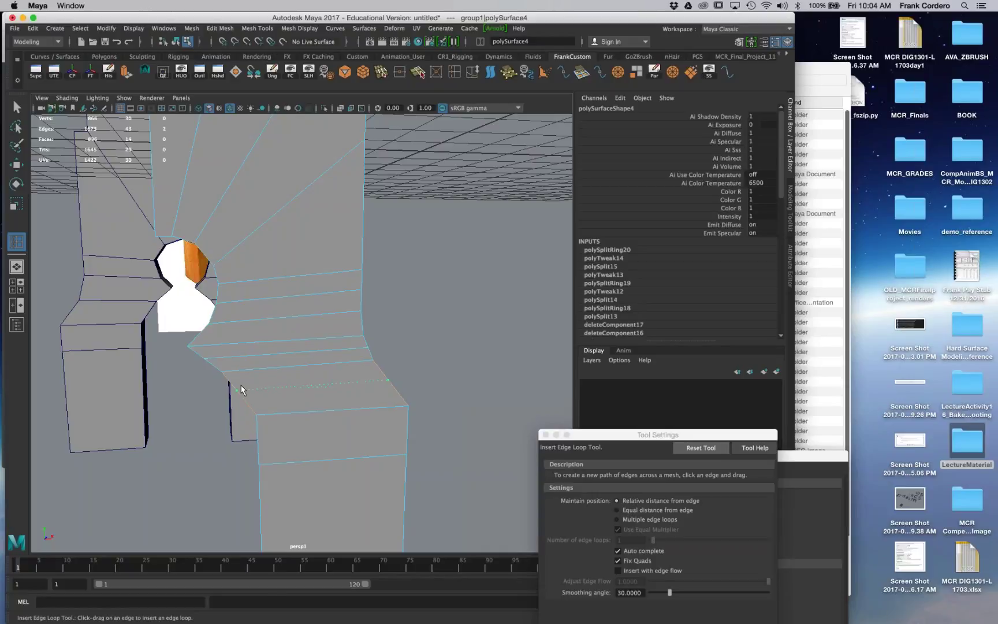
{"action": "key", "text": "q"}
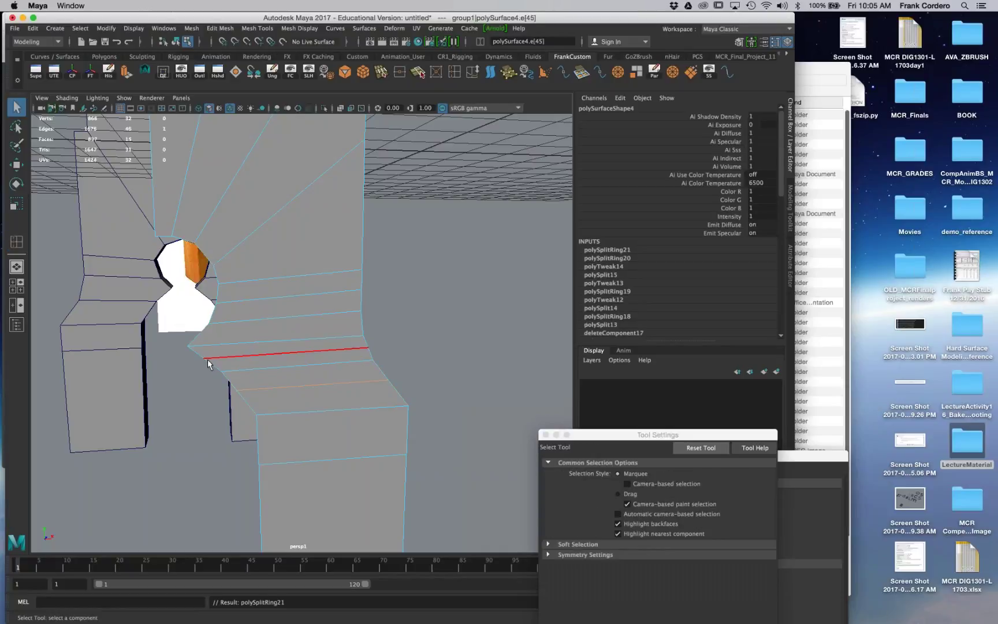
Step: Scale the two new edges across the flaring section along X to curve the leg's profile, and return to object mode
{"action": "left_click", "coordinate": [225, 357]}
{"action": "key", "text": "e"}
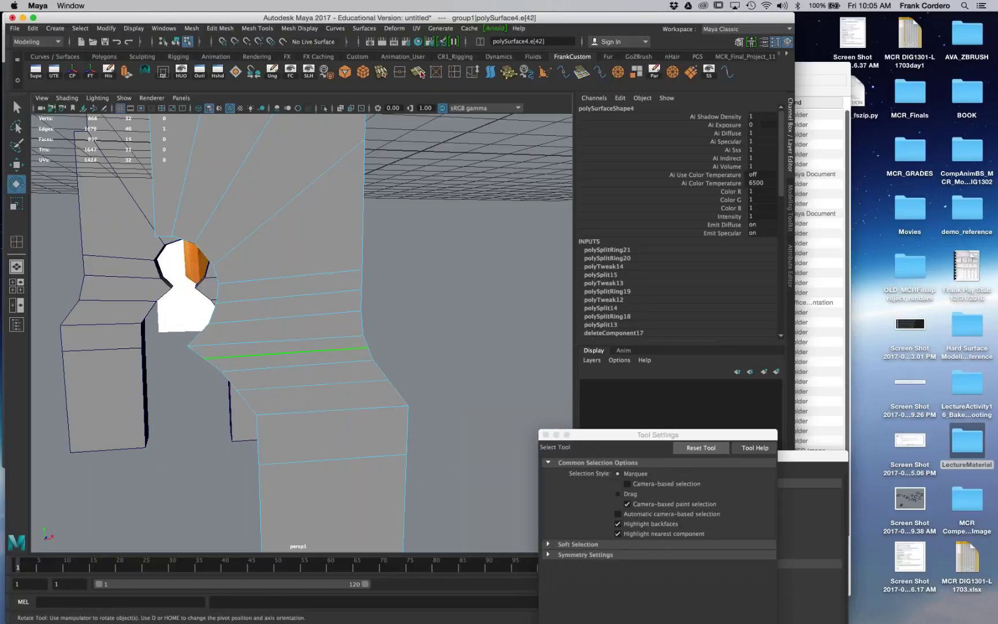
{"action": "key", "text": "r"}
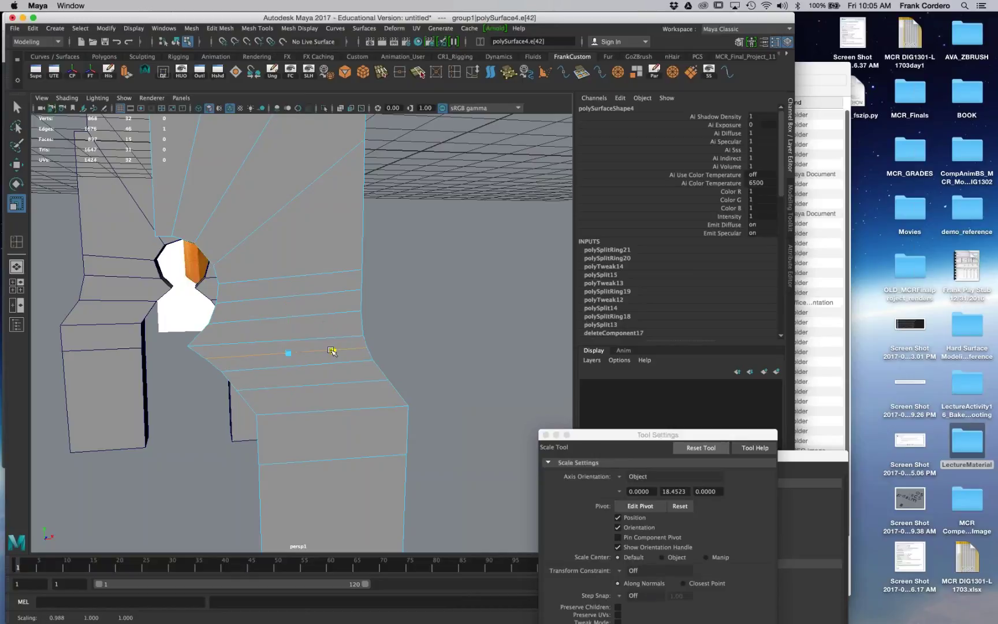
{"action": "left_click_drag", "start_coordinate": [332, 351], "coordinate": [229, 377]}
{"action": "left_click", "coordinate": [339, 384]}
{"action": "left_click_drag", "start_coordinate": [268, 237], "coordinate": [345, 190], "text": "alt"}
{"action": "right_click_drag", "start_coordinate": [345, 191], "coordinate": [384, 171]}
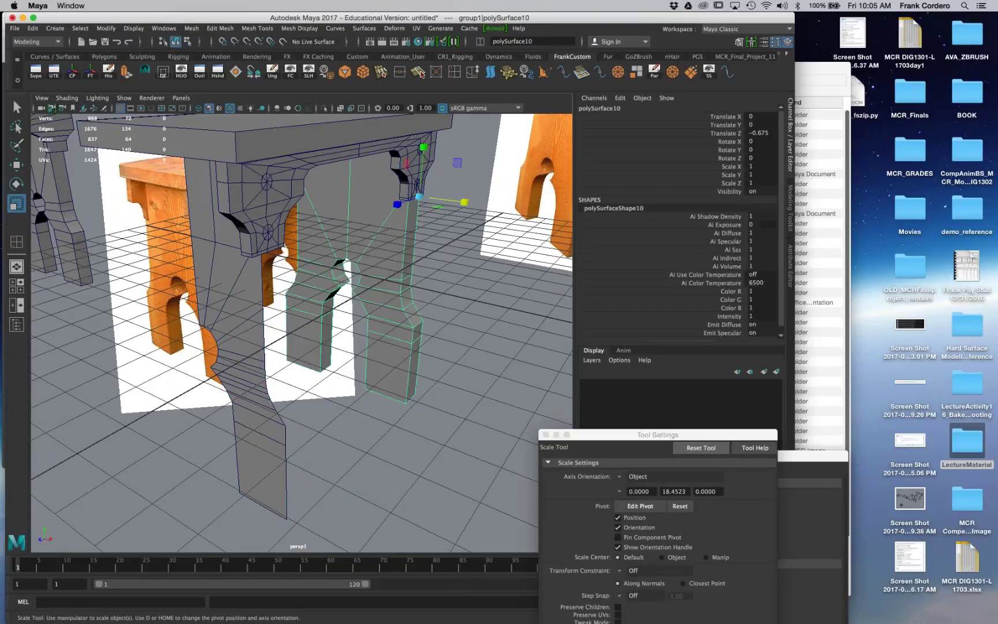
Step: Mirror the half leg across the X axis in the negative direction from its bounding box, merging the border vertices
{"action": "left_click", "coordinate": [289, 263]}
{"action": "left_click_drag", "start_coordinate": [289, 263], "coordinate": [265, 329], "text": "alt"}
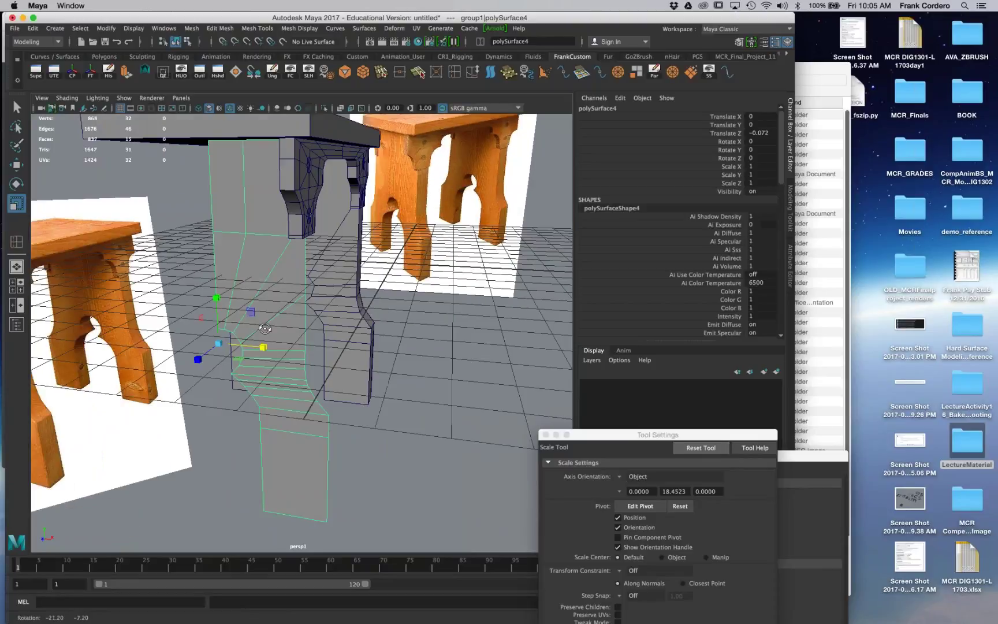
{"action": "left_click_drag", "start_coordinate": [265, 329], "coordinate": [269, 280], "text": "alt"}
{"action": "right_click", "coordinate": [269, 276], "text": "shift"}
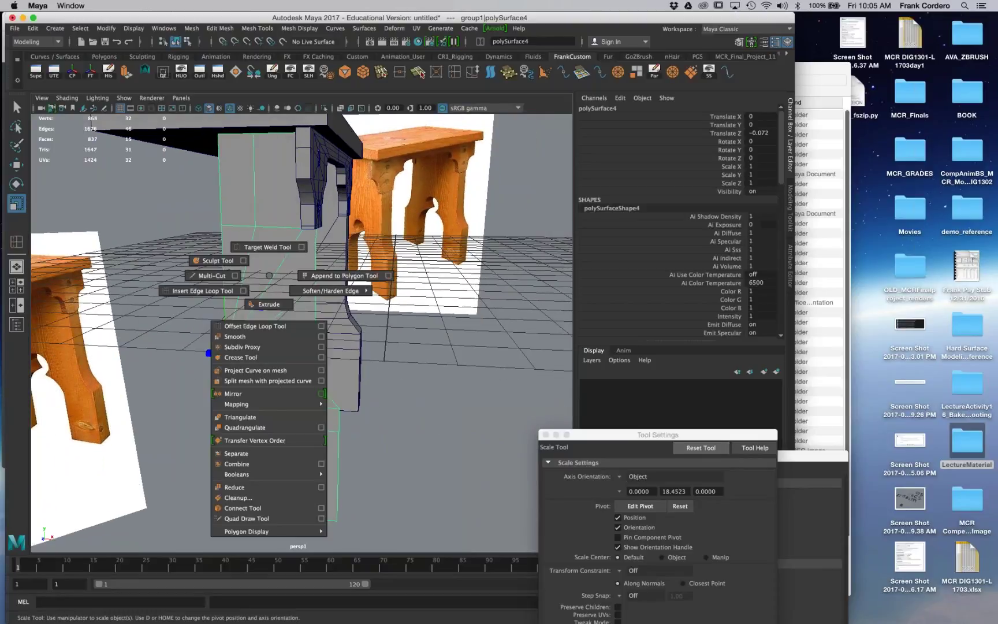
{"action": "left_click", "coordinate": [322, 393]}
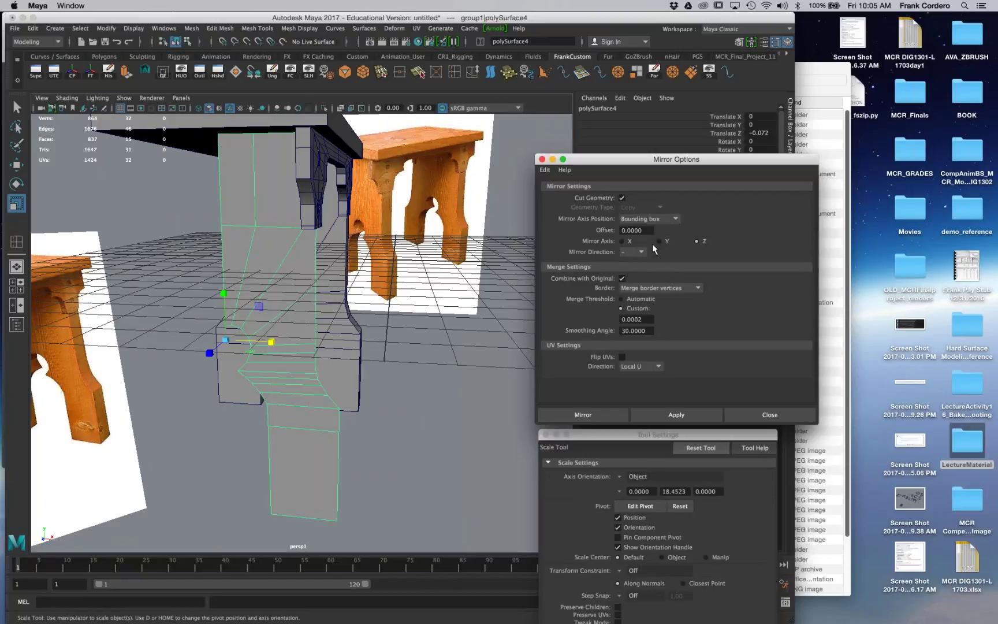
{"action": "left_click", "coordinate": [676, 415]}
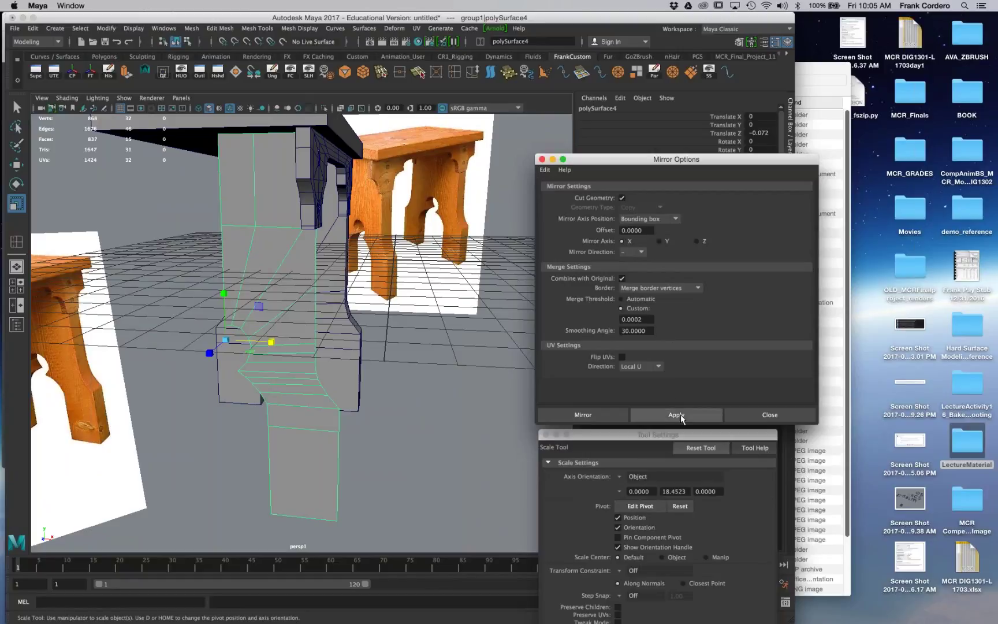
{"action": "left_click_drag", "start_coordinate": [300, 347], "coordinate": [266, 361], "text": "alt"}
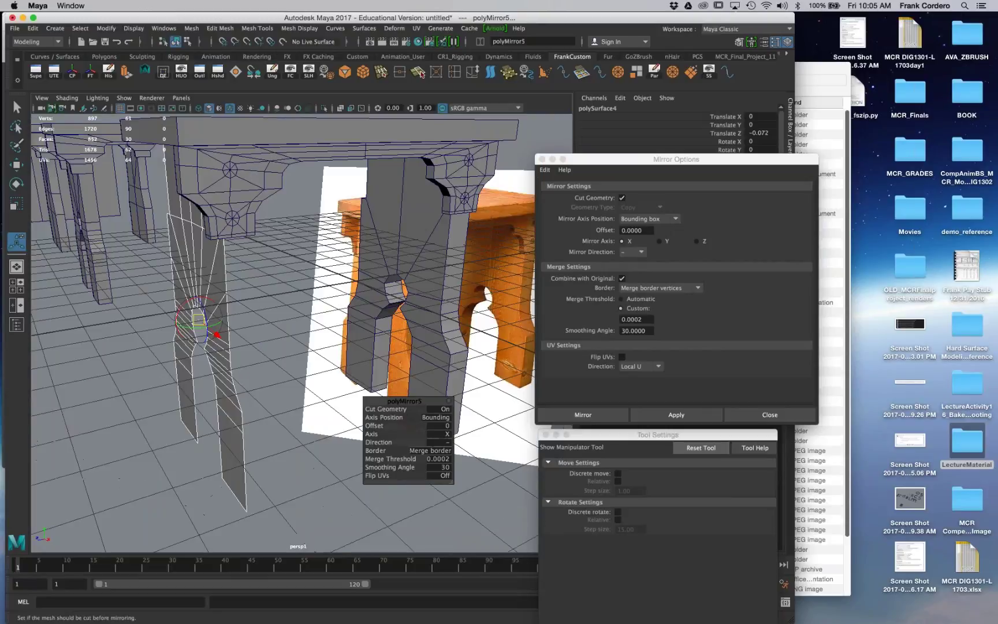
{"action": "left_click", "coordinate": [324, 386]}
{"action": "right_click_drag", "start_coordinate": [393, 393], "coordinate": [335, 381], "text": "alt"}
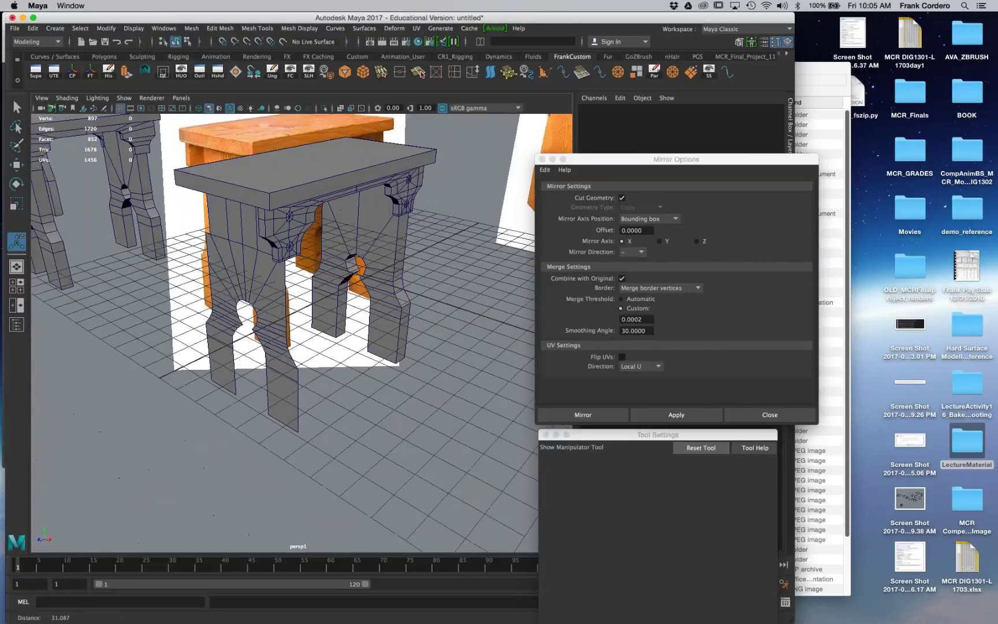
{"action": "left_click_drag", "start_coordinate": [335, 381], "coordinate": [324, 373], "text": "alt"}
Step: Select all faces of the mirrored leg panel and start extruding them
{"action": "right_click_drag", "start_coordinate": [240, 250], "coordinate": [243, 276]}
{"action": "left_click_drag", "start_coordinate": [157, 151], "coordinate": [357, 468]}
{"action": "right_click_drag", "start_coordinate": [330, 452], "coordinate": [369, 448], "text": "alt"}
{"action": "right_click_drag", "start_coordinate": [278, 389], "coordinate": [277, 418], "text": "shift"}
{"action": "left_click_drag", "start_coordinate": [278, 418], "coordinate": [323, 405], "text": "alt"}
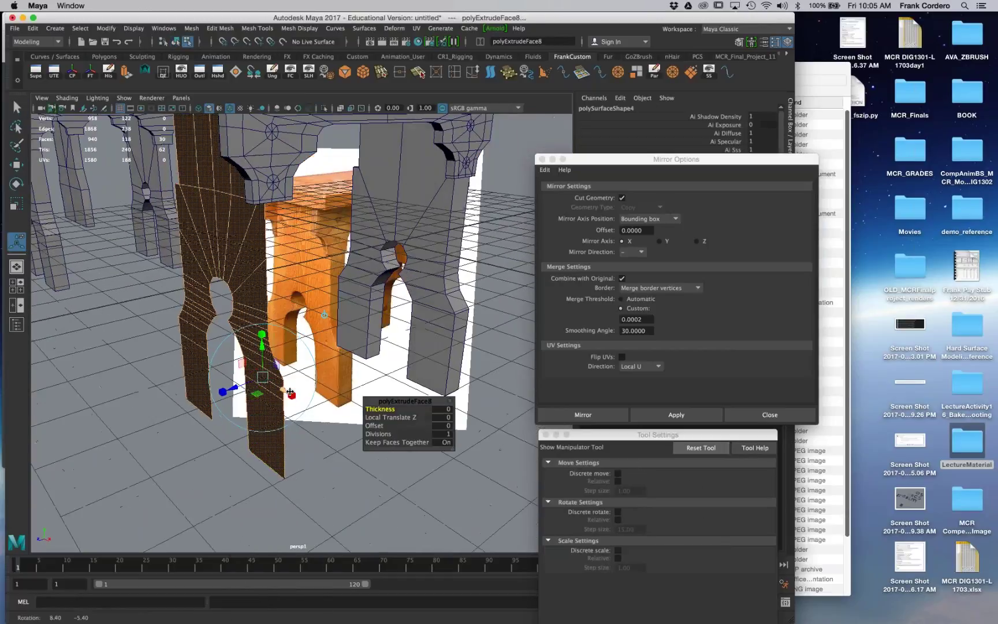
Step: Switch the maximized front viewport to the persp camera to view the stool against the reference photo
{"action": "right_click_drag", "start_coordinate": [323, 404], "coordinate": [359, 399], "text": "alt"}
{"action": "key", "text": "space"}
{"action": "key", "text": "space"}
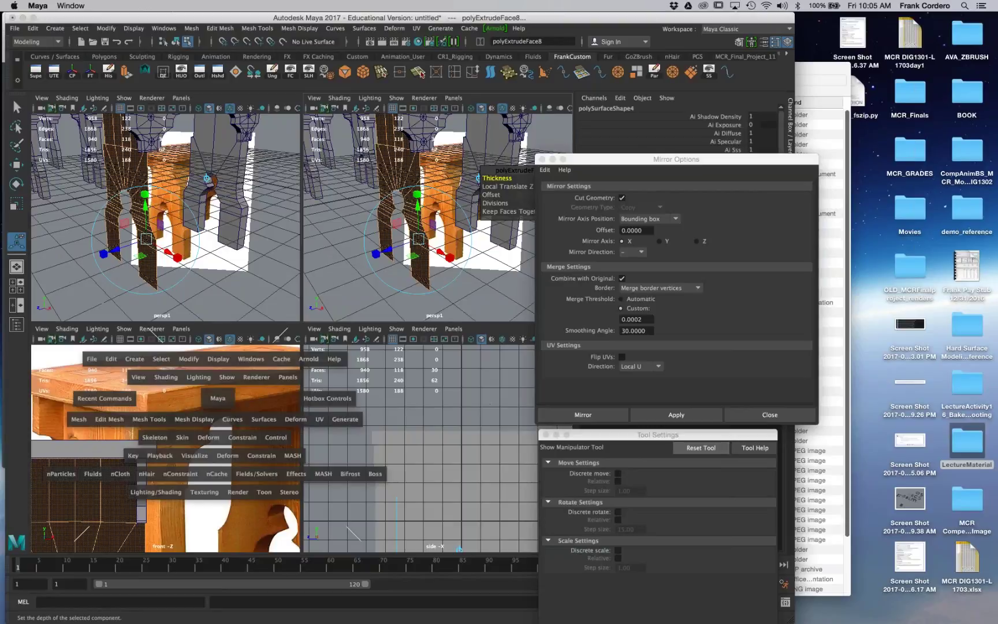
{"action": "left_click", "coordinate": [181, 98]}
{"action": "mouse_move", "coordinate": [257, 110]}
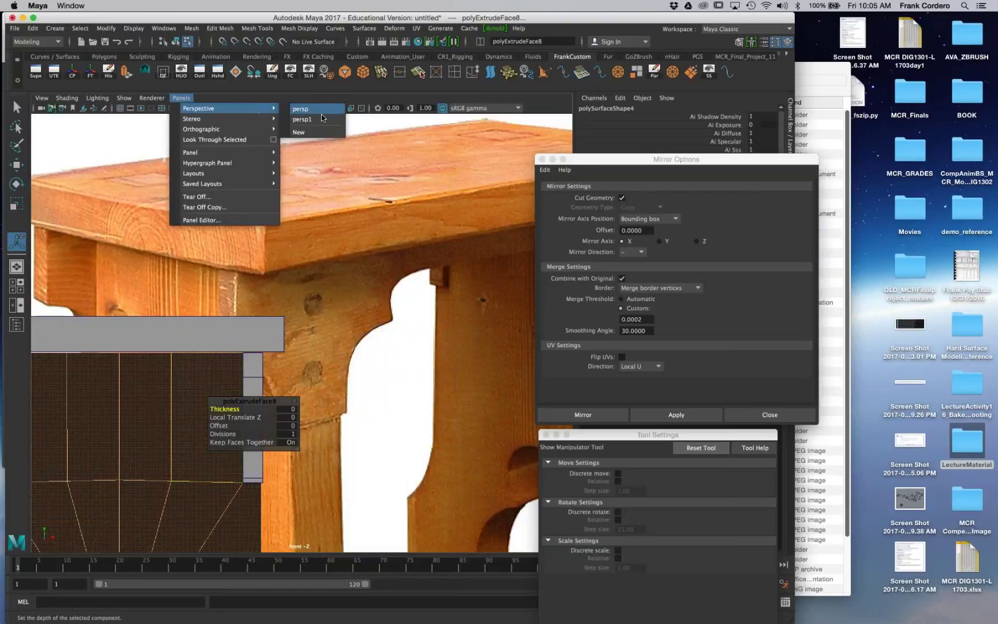
{"action": "left_click", "coordinate": [300, 109]}
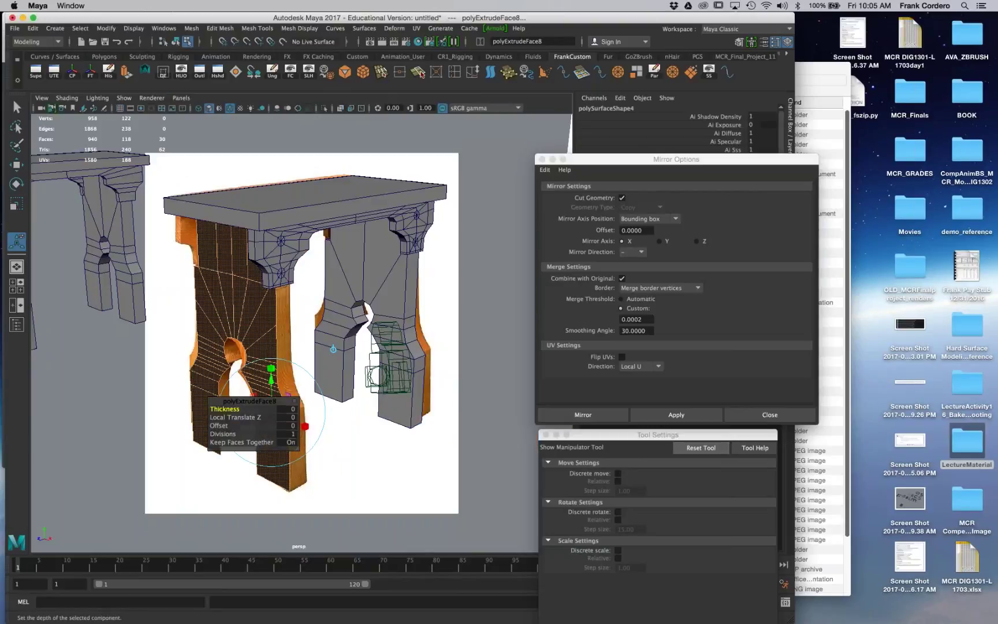
Step: Set the leg panel extrusion's thickness to -1.1, return to object mode, and reverse the panel's normals
{"action": "left_click_drag", "start_coordinate": [234, 410], "coordinate": [227, 410]}
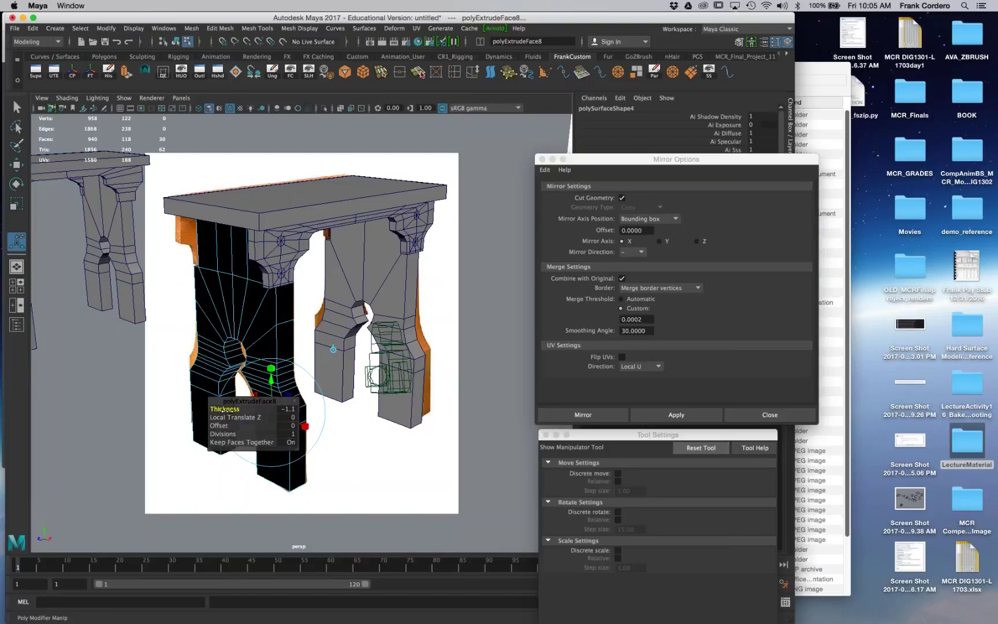
{"action": "right_click_drag", "start_coordinate": [222, 317], "coordinate": [271, 292]}
{"action": "left_click", "coordinate": [299, 28]}
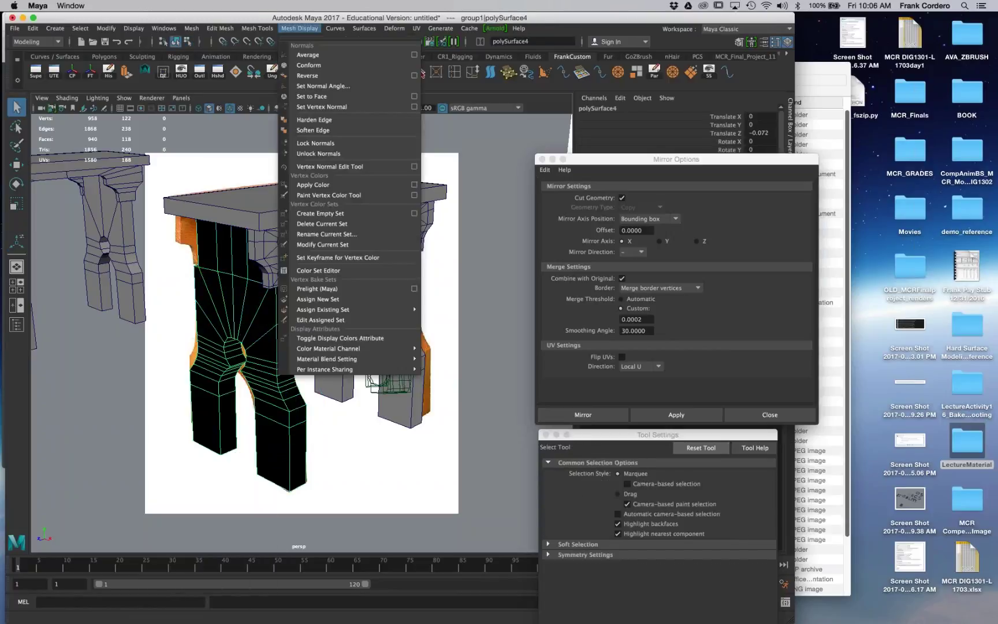
{"action": "left_click", "coordinate": [310, 76]}
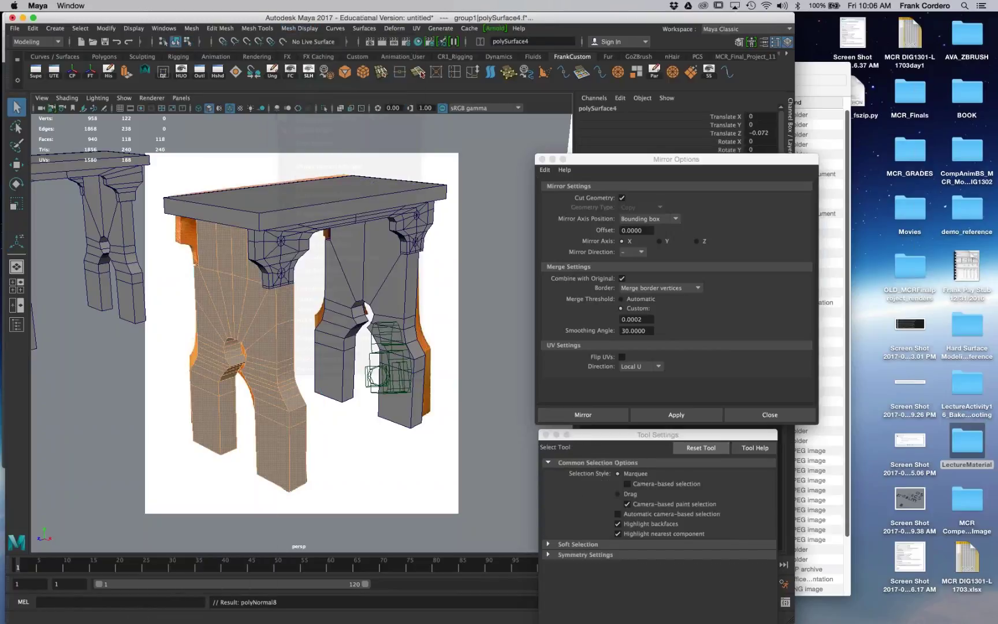
Step: Duplicate the front leg panel and relocate the copy's pivot to a vertex on its side edge
{"action": "left_click", "coordinate": [440, 338]}
{"action": "left_click", "coordinate": [400, 297]}
{"action": "left_click", "coordinate": [255, 326]}
{"action": "key", "text": "super+d"}
{"action": "key", "text": "w"}
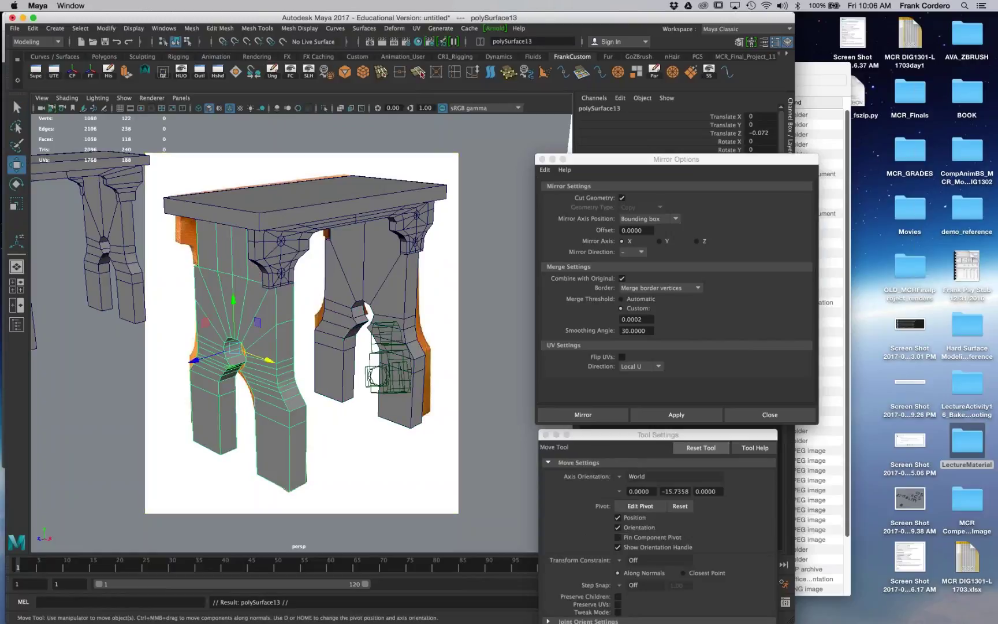
{"action": "key", "text": "d"}
{"action": "left_click", "coordinate": [293, 357]}
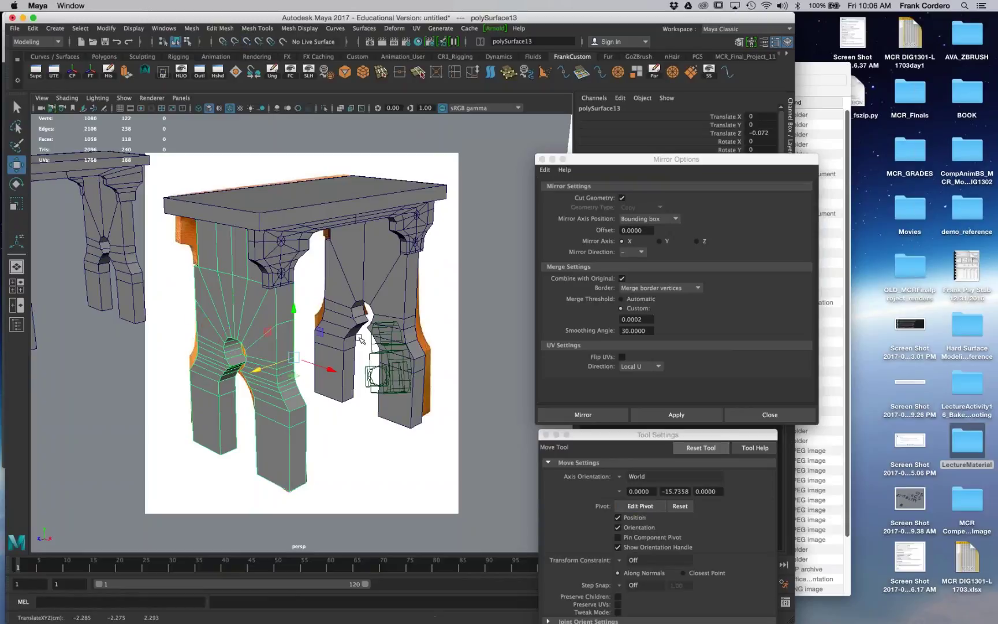
Step: Move the duplicated leg panel along Z and vertex-snap it onto the stool's rear leg
{"action": "left_click_drag", "start_coordinate": [257, 369], "coordinate": [270, 366]}
{"action": "key", "text": "v"}
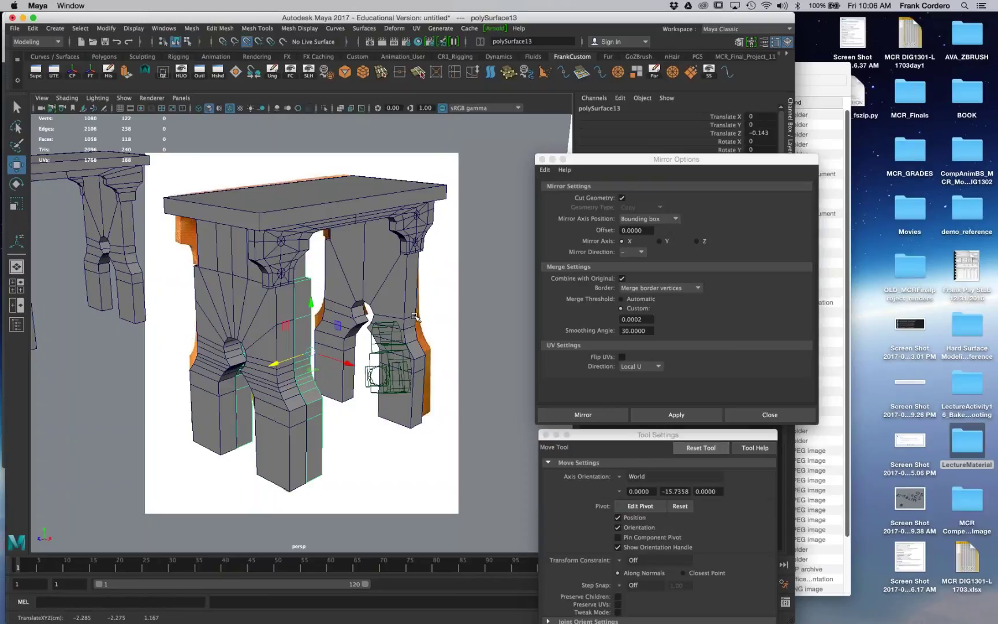
{"action": "middle_click", "coordinate": [415, 316]}
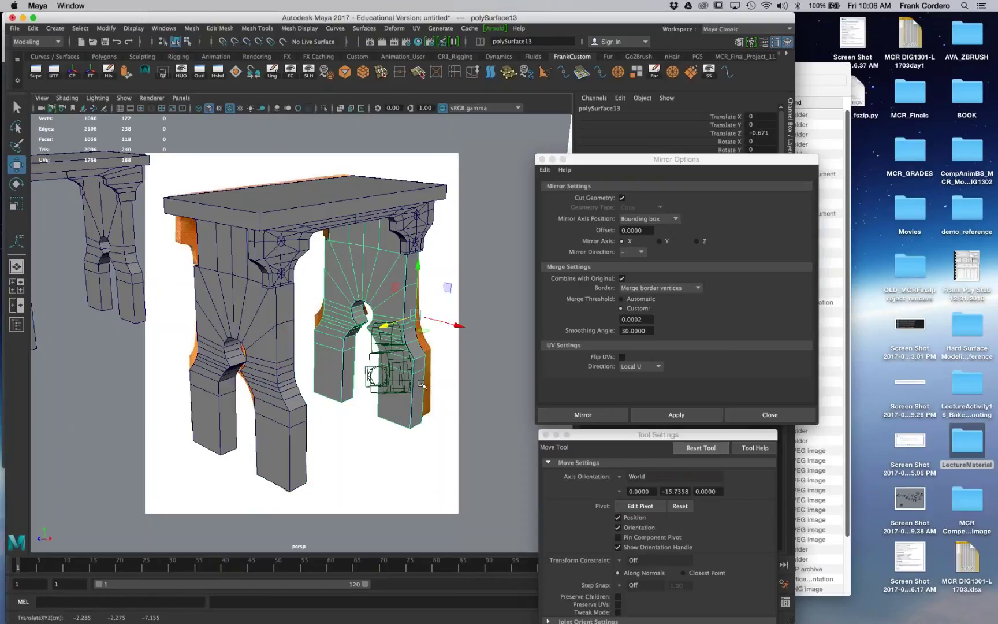
Step: Hide the old rear leg panel and restore the display of the new duplicated panel in its place
{"action": "key", "text": "ctrl+h"}
{"action": "left_click", "coordinate": [371, 269]}
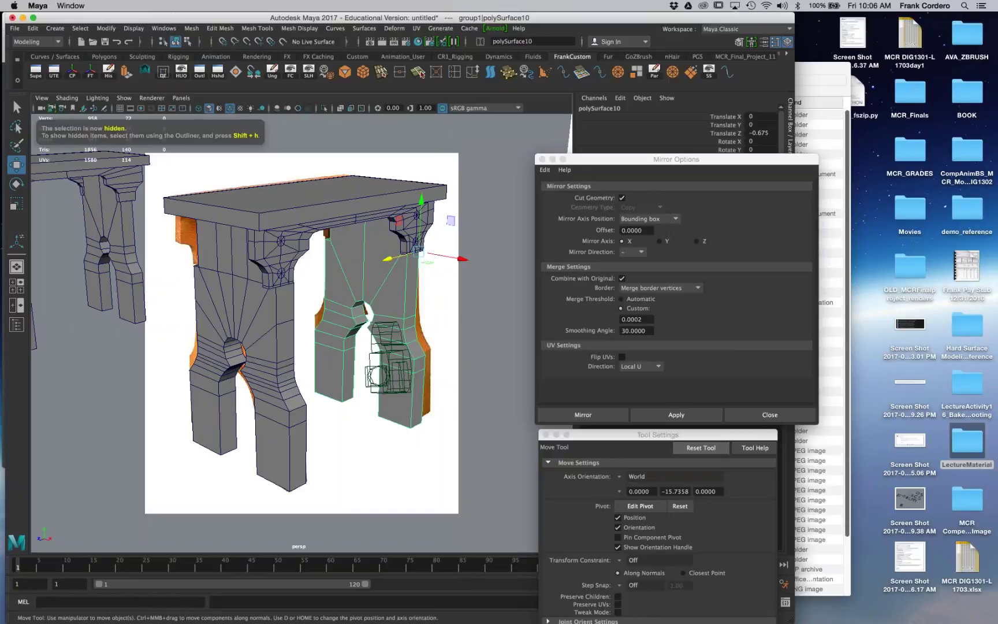
{"action": "key", "text": "ctrl+h"}
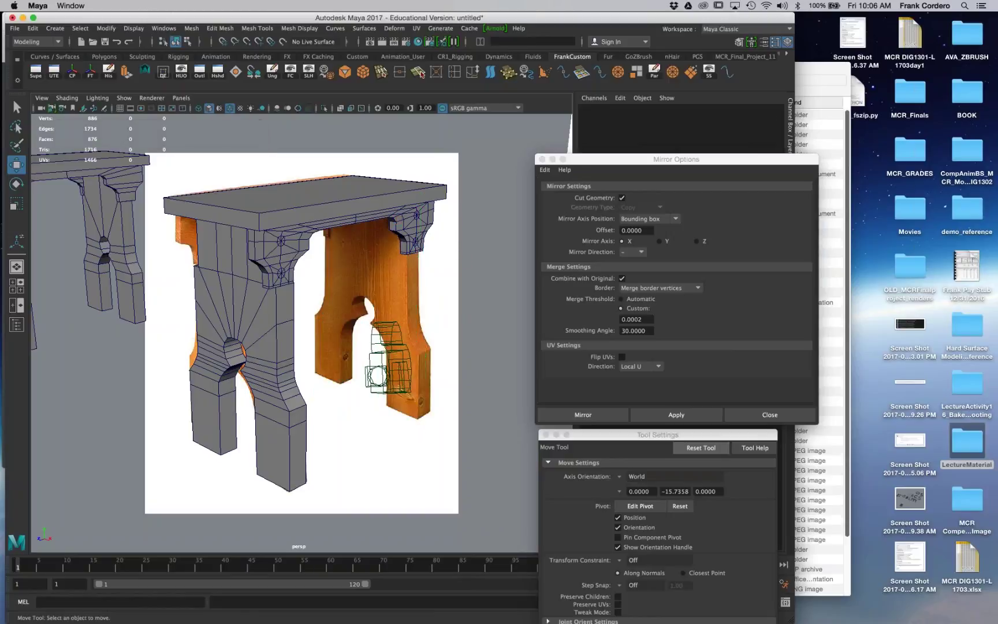
{"action": "key", "text": "ctrl+shift+h"}
{"action": "left_click", "coordinate": [426, 424]}
{"action": "left_click", "coordinate": [391, 288]}
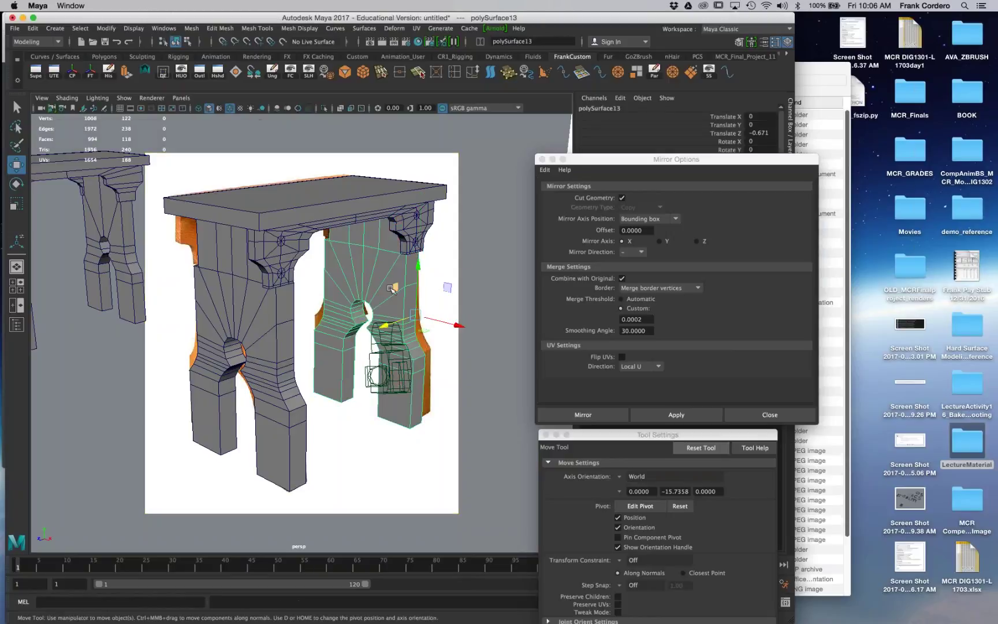
Step: Examine the assembled stool from several angles in the free perspective view, checking both leg panels and the tabletop
{"action": "key", "text": "space"}
{"action": "key", "text": "space"}
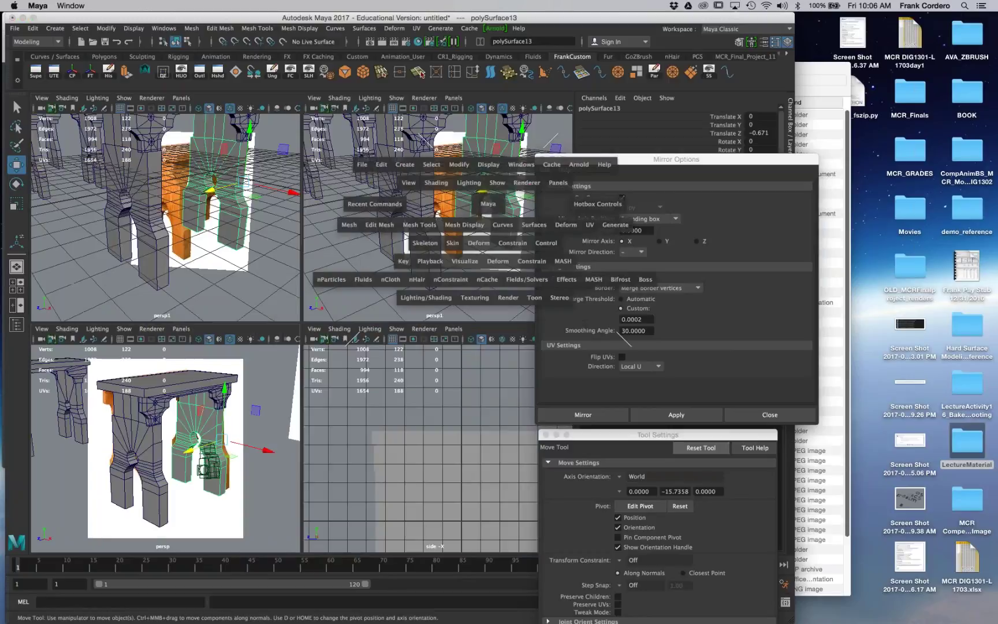
{"action": "right_click_drag", "start_coordinate": [488, 204], "coordinate": [376, 324], "text": "alt"}
{"action": "left_click", "coordinate": [425, 347]}
{"action": "left_click_drag", "start_coordinate": [425, 347], "coordinate": [426, 428], "text": "alt"}
{"action": "left_click", "coordinate": [303, 373]}
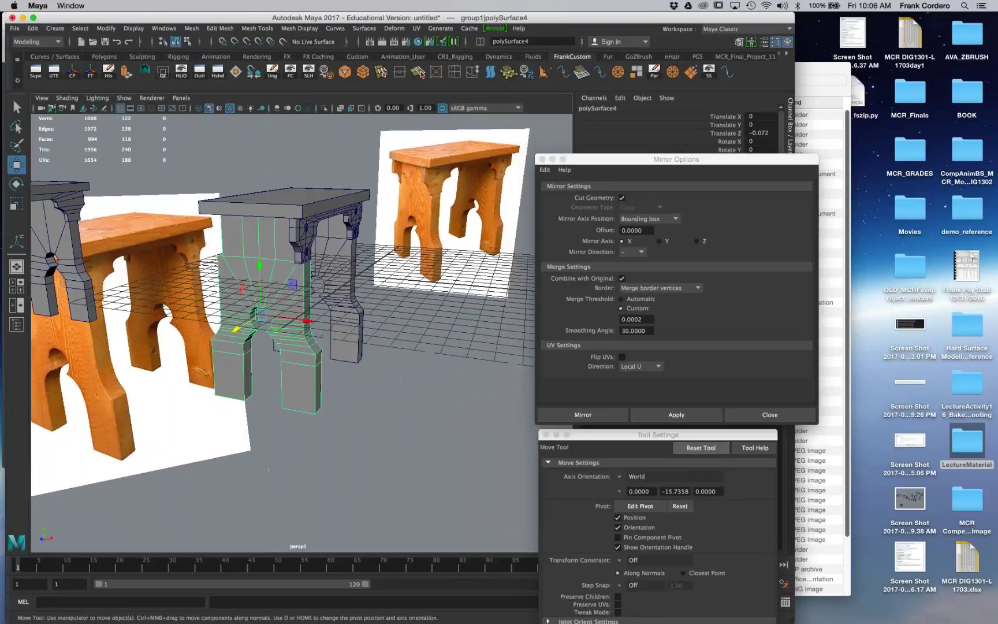
{"action": "scroll", "coordinate": [302, 333], "scroll_direction": "up", "scroll_amount": 3}
{"action": "left_click_drag", "start_coordinate": [414, 375], "coordinate": [325, 390], "text": "alt"}
{"action": "left_click_drag", "start_coordinate": [416, 323], "coordinate": [383, 382], "text": "alt"}
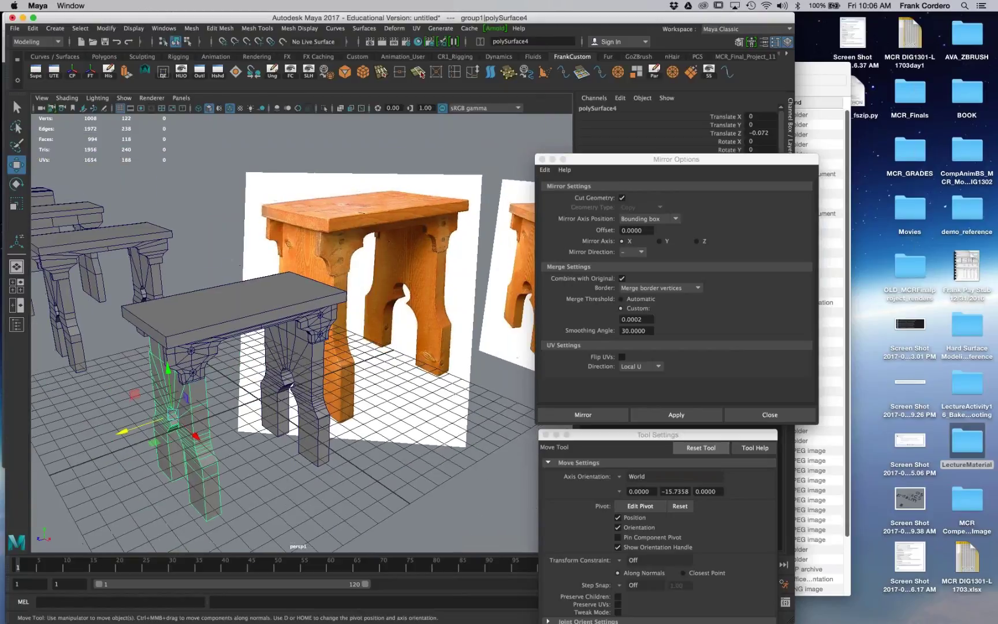
{"action": "left_click", "coordinate": [334, 378]}
{"action": "left_click", "coordinate": [294, 307]}
{"action": "left_click_drag", "start_coordinate": [294, 323], "coordinate": [364, 303], "text": "alt"}
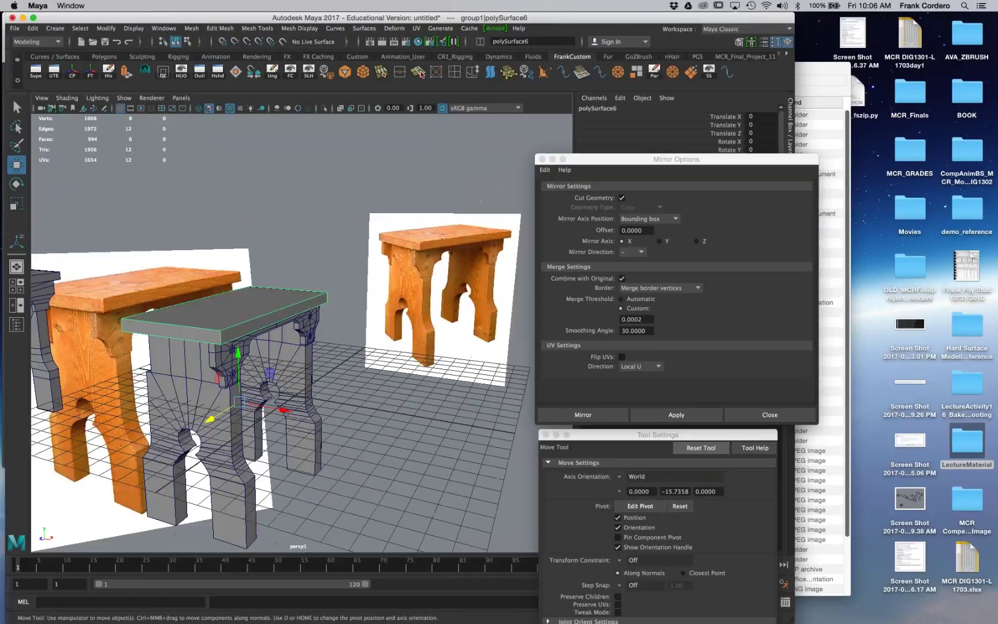
{"action": "left_click_drag", "start_coordinate": [344, 408], "coordinate": [270, 426], "text": "alt"}
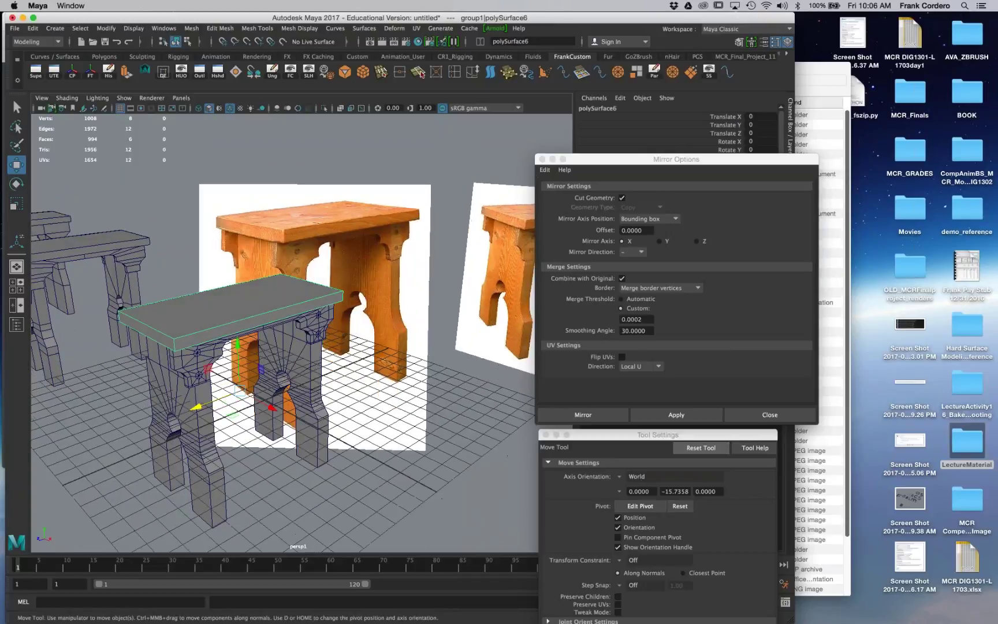
Step: Return to the maximized reference camera view, turn on X-ray shading, and hide polygon objects to expose the photo
{"action": "key", "text": "space"}
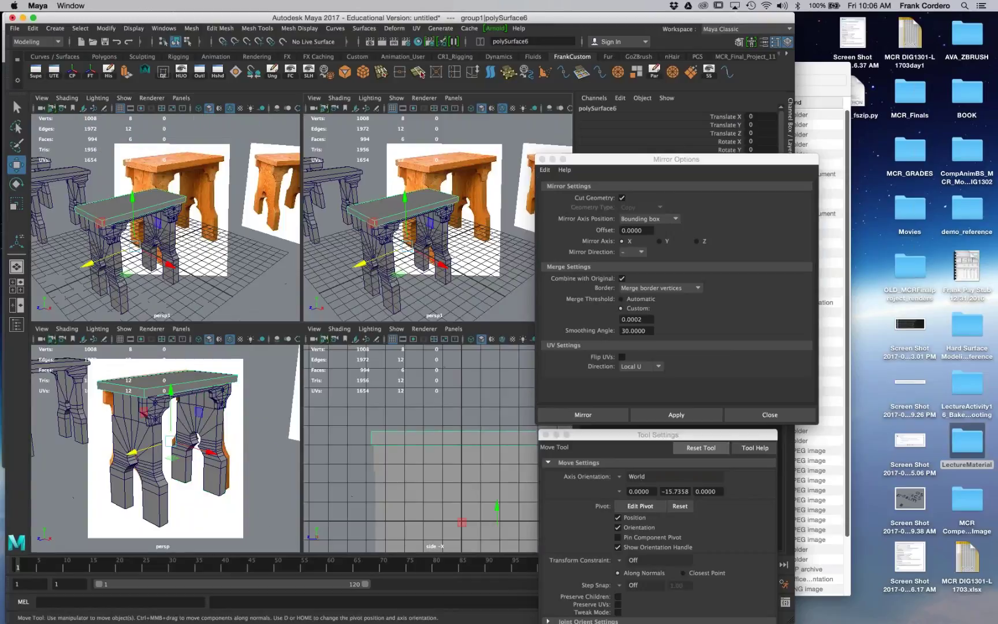
{"action": "key", "text": "space"}
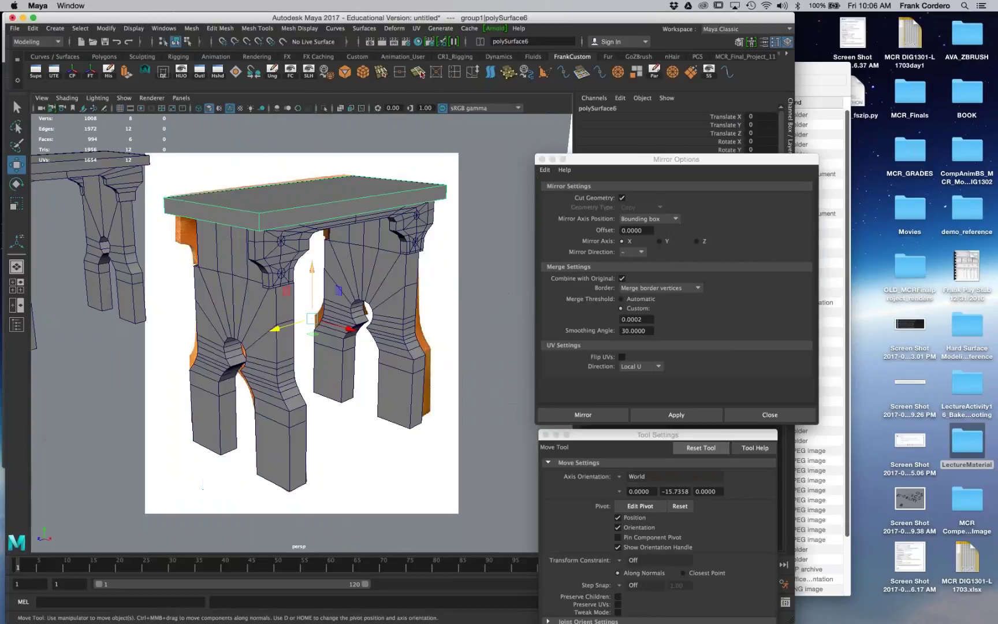
{"action": "key", "text": "6"}
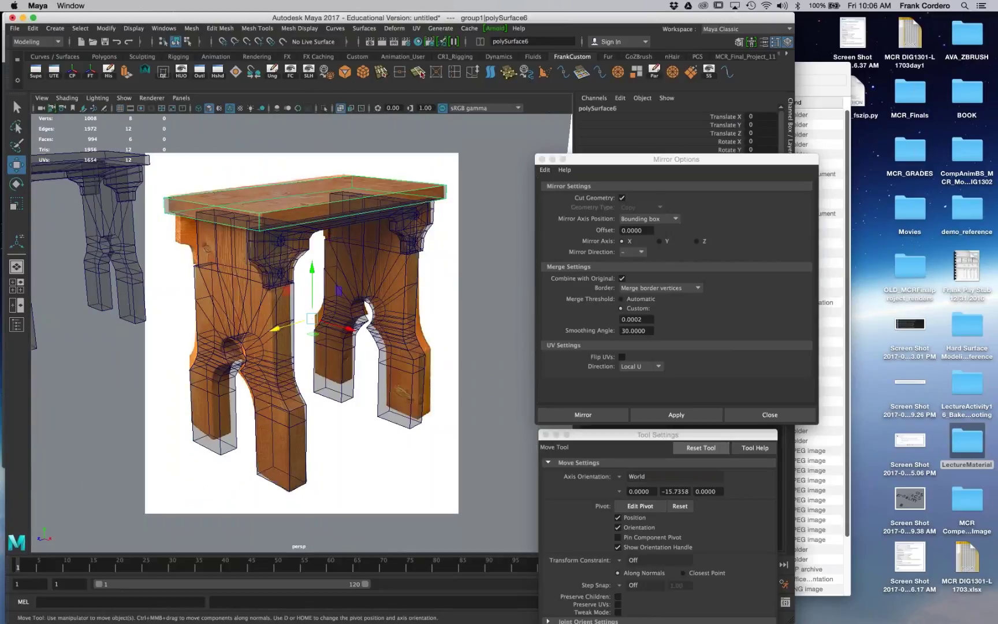
{"action": "left_click", "coordinate": [124, 97]}
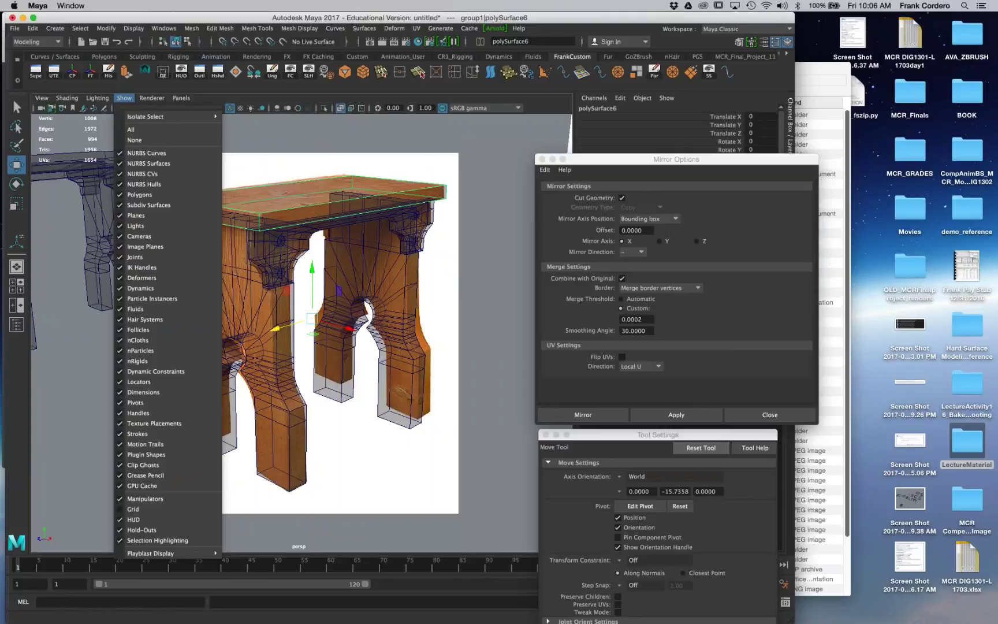
{"action": "left_click", "coordinate": [138, 195]}
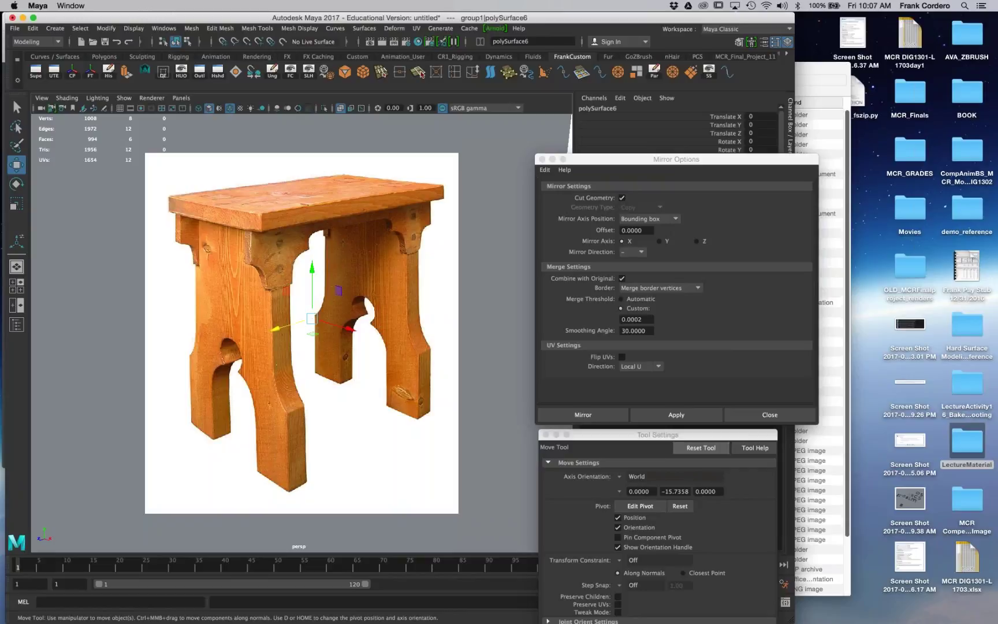
{"action": "mouse_move", "coordinate": [2, 163]}
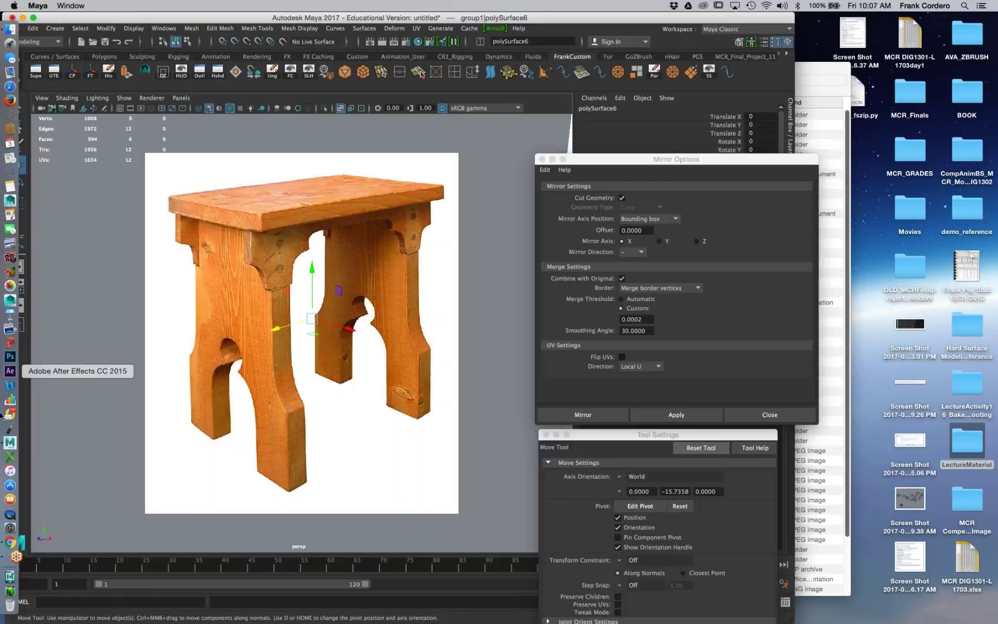
{"action": "left_click", "coordinate": [12, 559]}
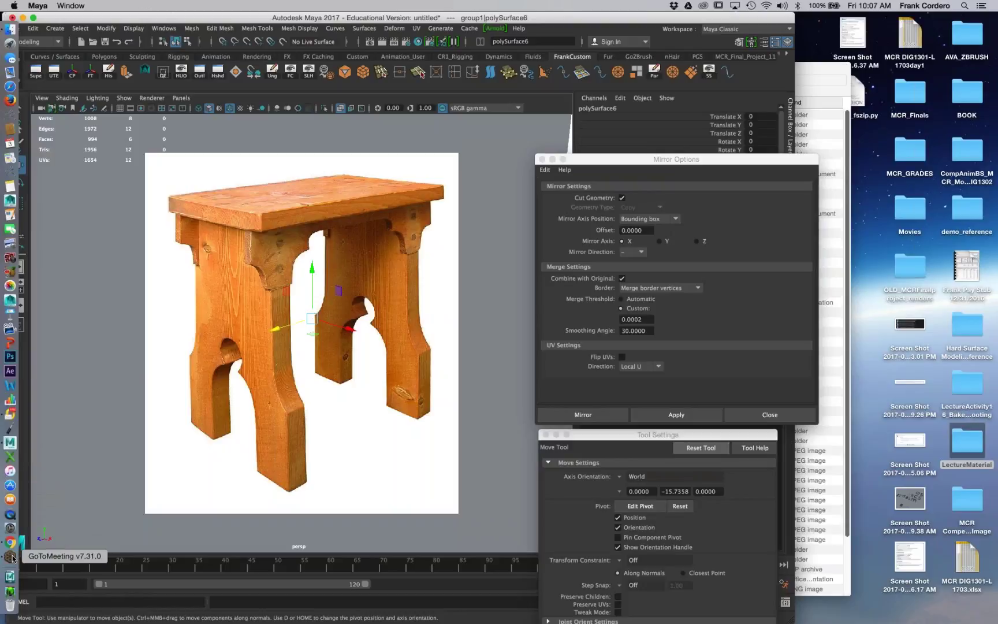
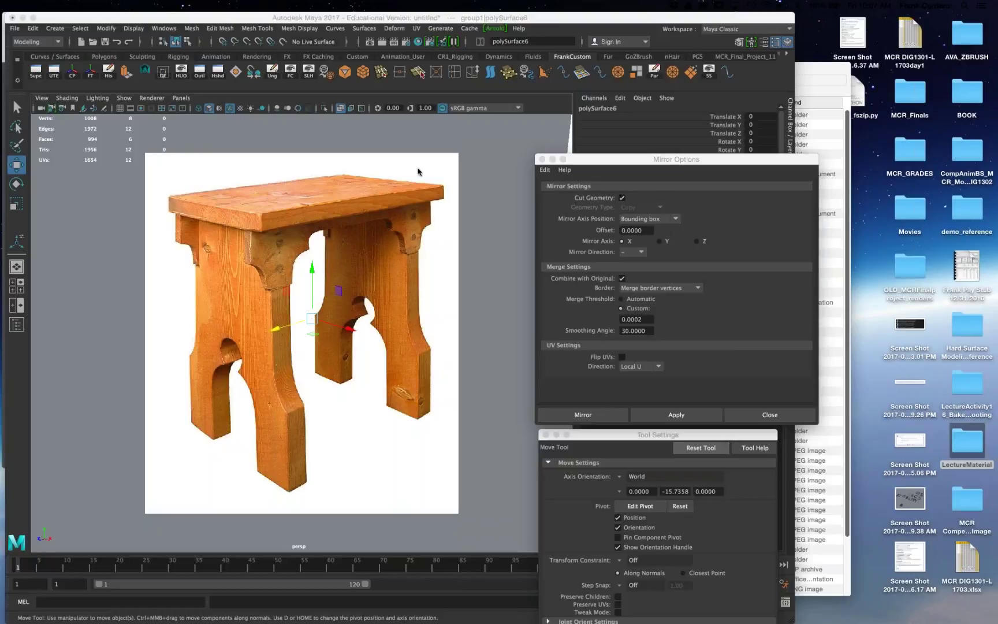
{"action": "mouse_move", "coordinate": [506, 20]}
{"action": "left_mouse_down"}
{"action": "mouse_move", "coordinate": [538, 279]}
{"action": "mouse_move", "coordinate": [528, 69]}
{"action": "mouse_move", "coordinate": [545, 110]}
{"action": "mouse_move", "coordinate": [503, 19]}
{"action": "left_mouse_up"}
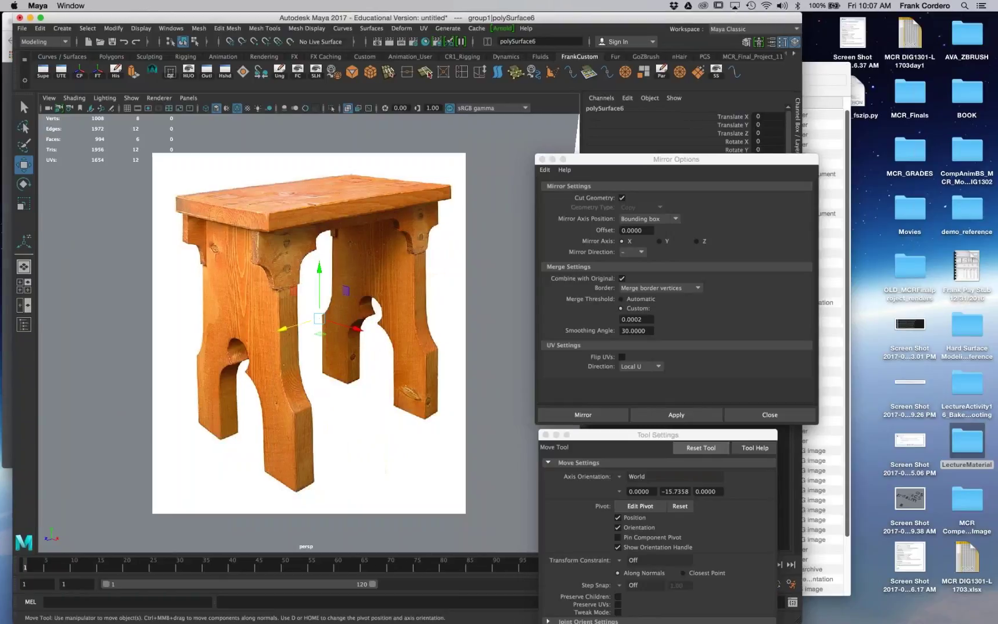
Step: Show polygon objects again in the reference camera view and display them solid shaded
{"action": "left_click", "coordinate": [132, 98]}
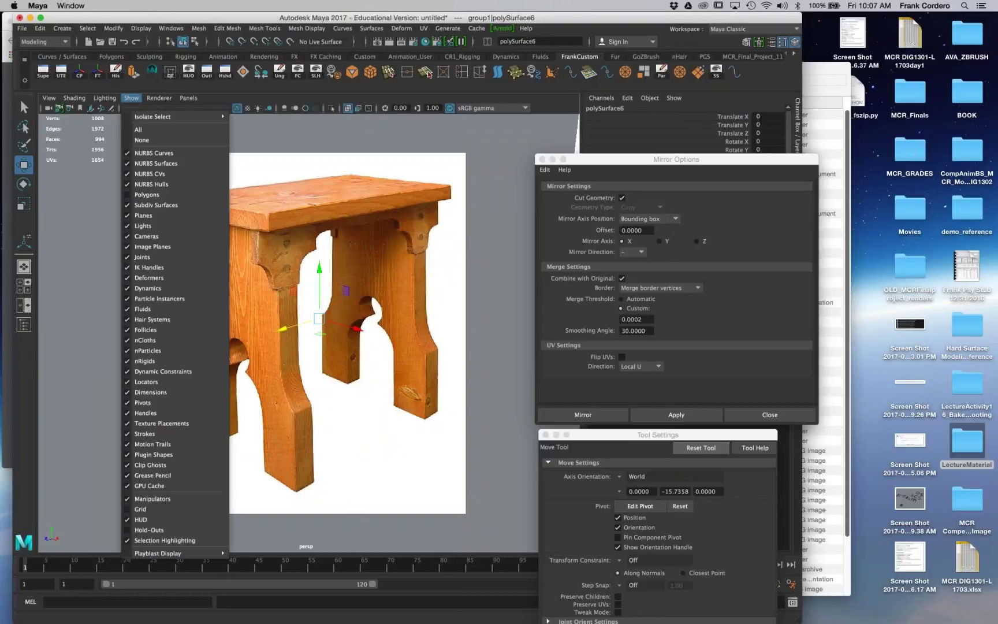
{"action": "left_click", "coordinate": [151, 194]}
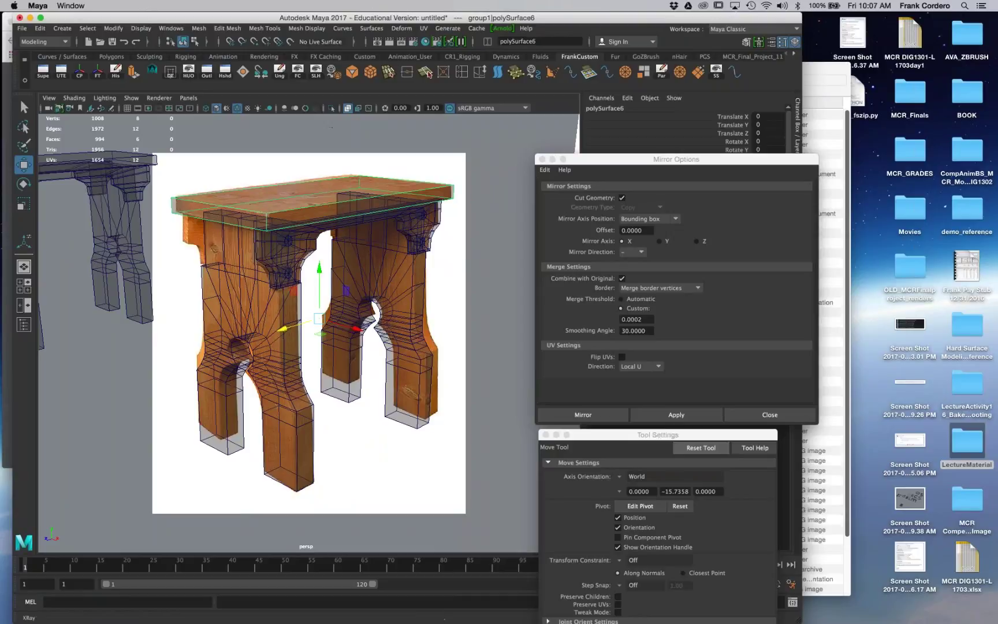
{"action": "key", "text": "5"}
Step: Insert three evenly spaced edge loops lengthwise across the stool top using the Insert Edge Loop tool's multiple edge loops option
{"action": "right_click_drag", "start_coordinate": [313, 208], "coordinate": [272, 220], "text": "shift"}
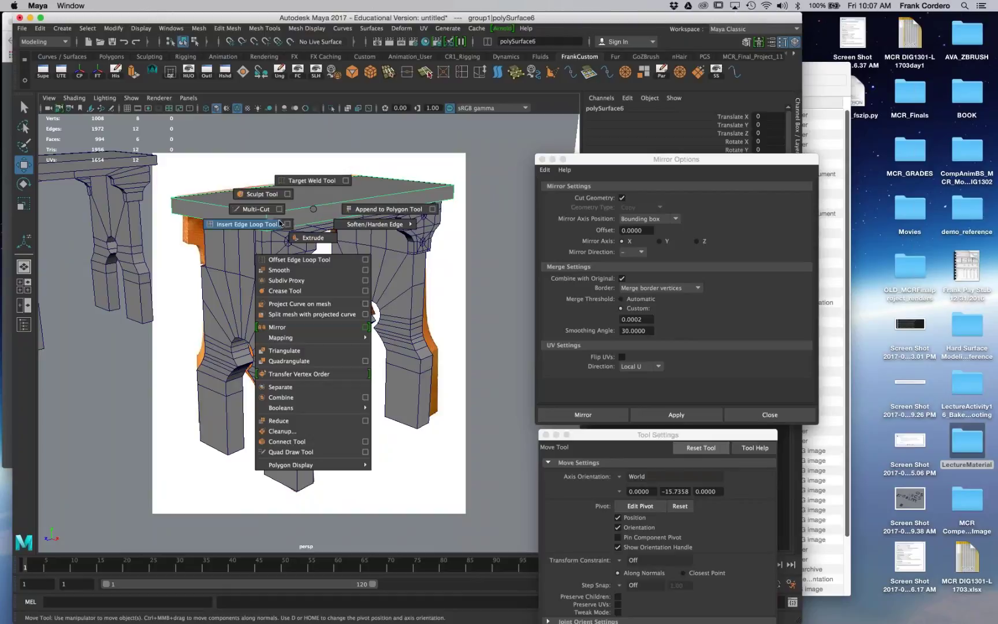
{"action": "left_click", "coordinate": [273, 223]}
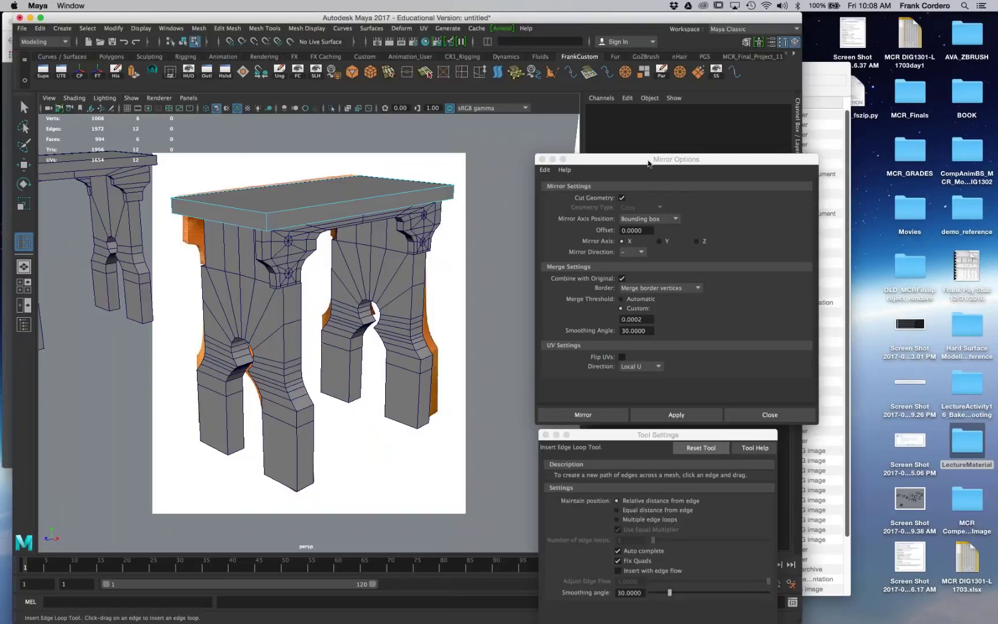
{"action": "left_click_drag", "start_coordinate": [648, 161], "coordinate": [430, 467]}
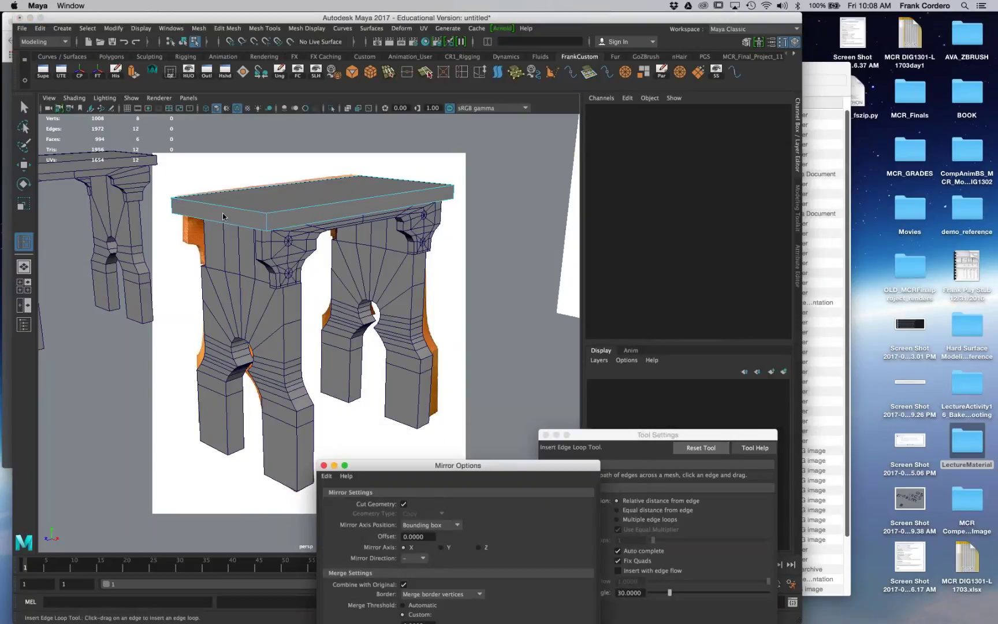
{"action": "left_click_drag", "start_coordinate": [638, 434], "coordinate": [663, 223]}
{"action": "left_click", "coordinate": [642, 306]}
{"action": "double_click", "coordinate": [645, 326]}
{"action": "type", "text": "3"}
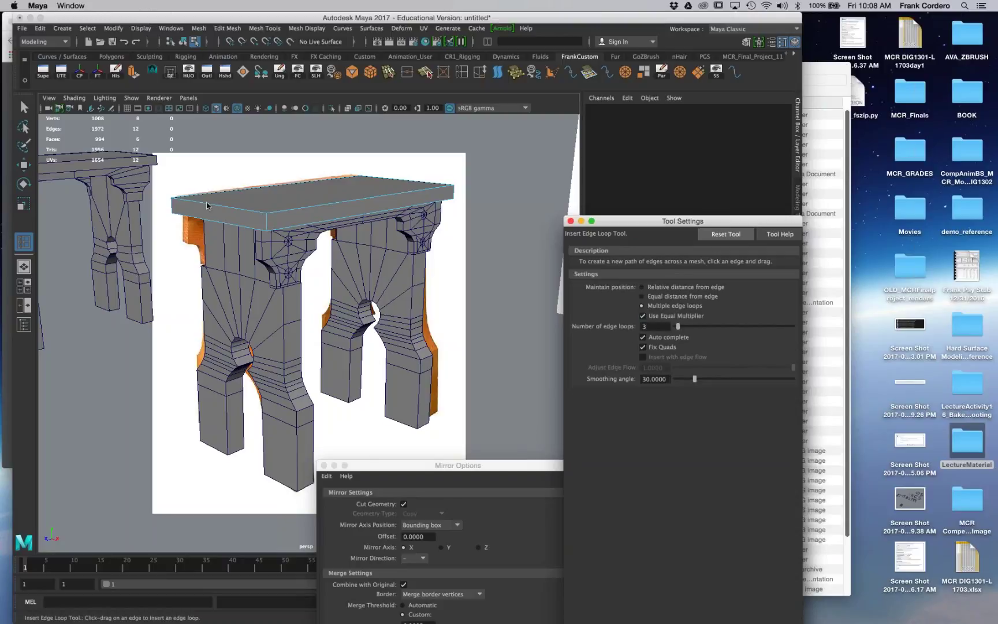
{"action": "left_click", "coordinate": [270, 227]}
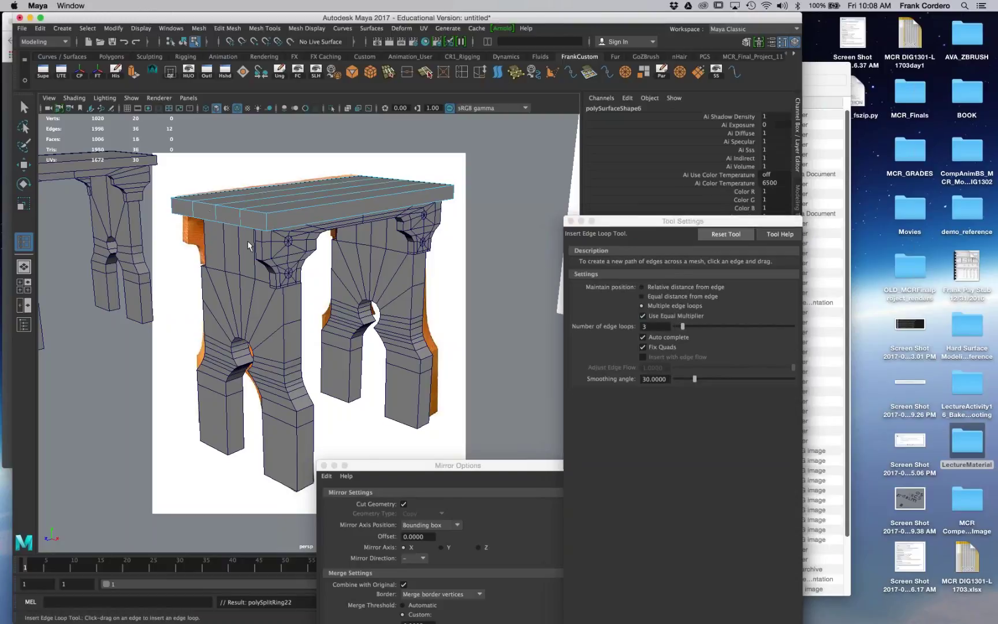
Step: Select the lengthwise plank edges of the stool top in groups and nudge them slightly along the vertical axis
{"action": "left_click", "coordinate": [24, 107]}
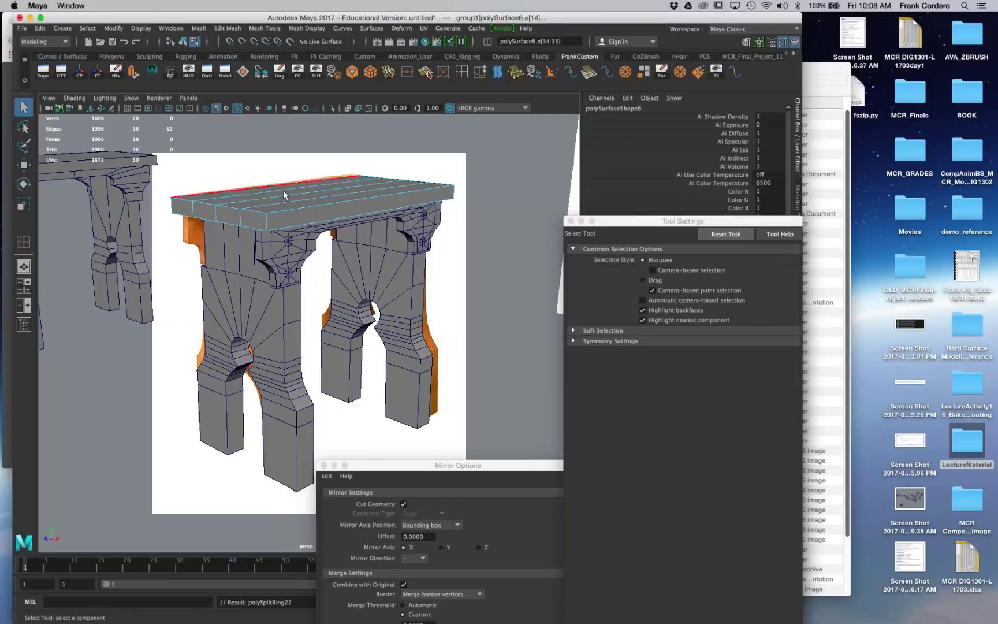
{"action": "left_click", "coordinate": [282, 195]}
{"action": "double_click", "coordinate": [217, 212], "text": "shift"}
{"action": "double_click", "coordinate": [288, 202]}
{"action": "key", "text": "w"}
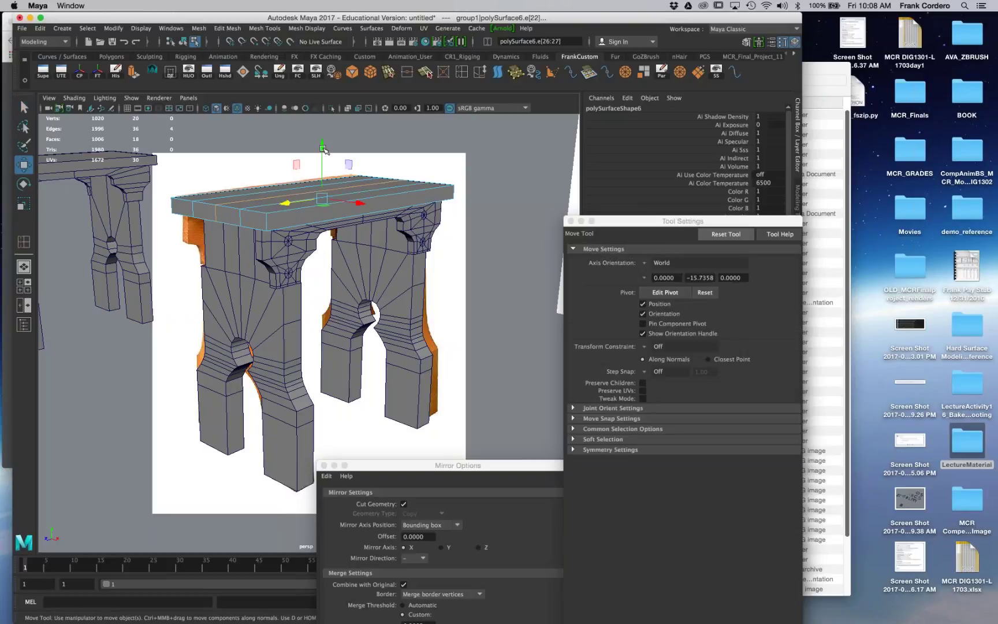
{"action": "left_click", "coordinate": [323, 147]}
{"action": "left_click_drag", "start_coordinate": [324, 148], "coordinate": [324, 150]}
{"action": "double_click", "coordinate": [276, 173]}
{"action": "double_click", "coordinate": [281, 188], "text": "shift"}
{"action": "left_click_drag", "start_coordinate": [323, 147], "coordinate": [324, 148]}
{"action": "left_click", "coordinate": [353, 202]}
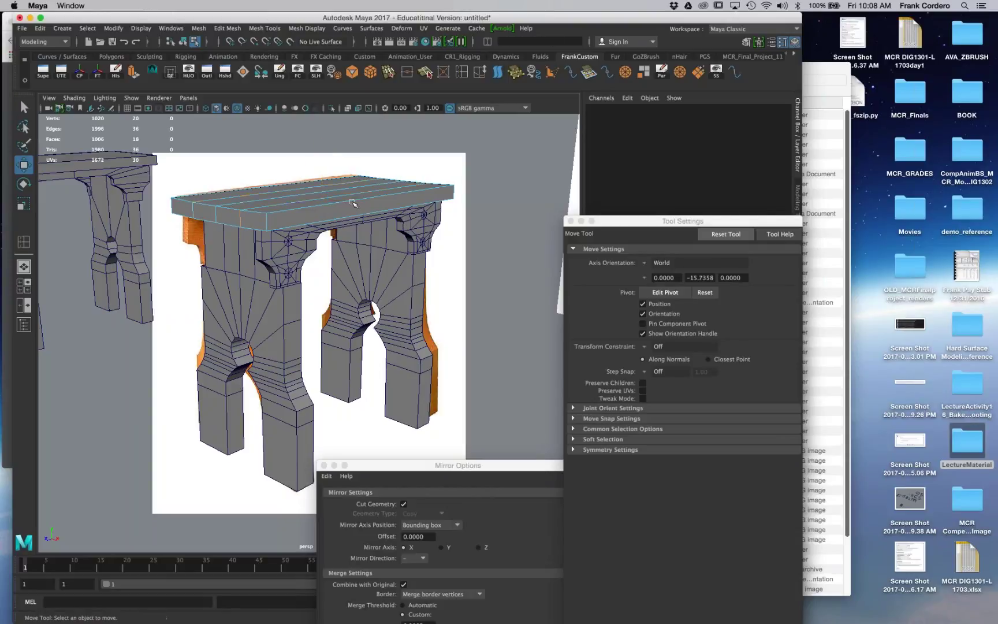
Step: Return to object mode and select the whole stool top
{"action": "right_click_drag", "start_coordinate": [352, 202], "coordinate": [408, 177]}
{"action": "left_click", "coordinate": [408, 171]}
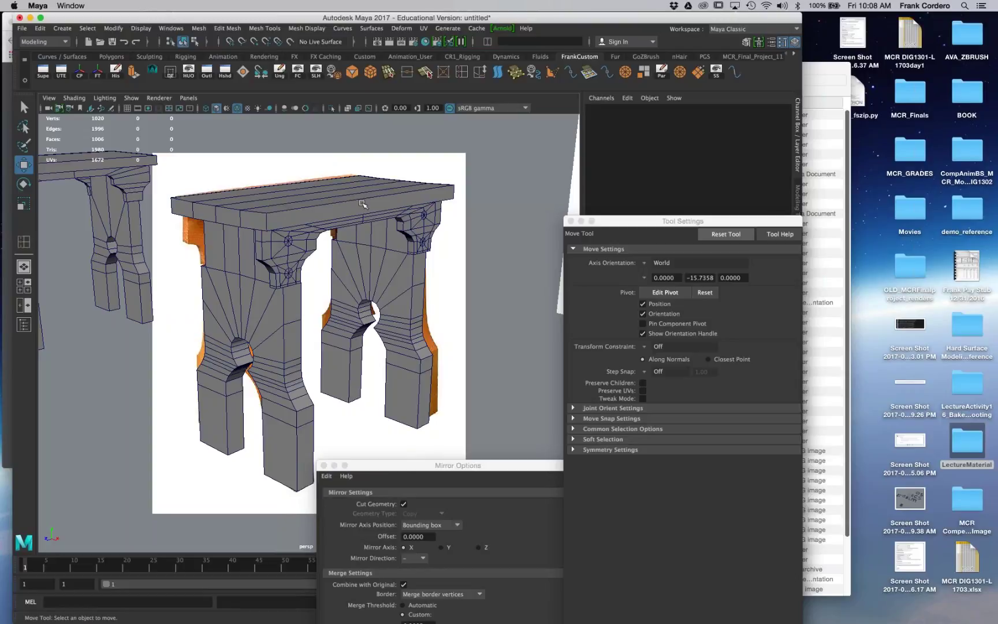
{"action": "left_click", "coordinate": [284, 166]}
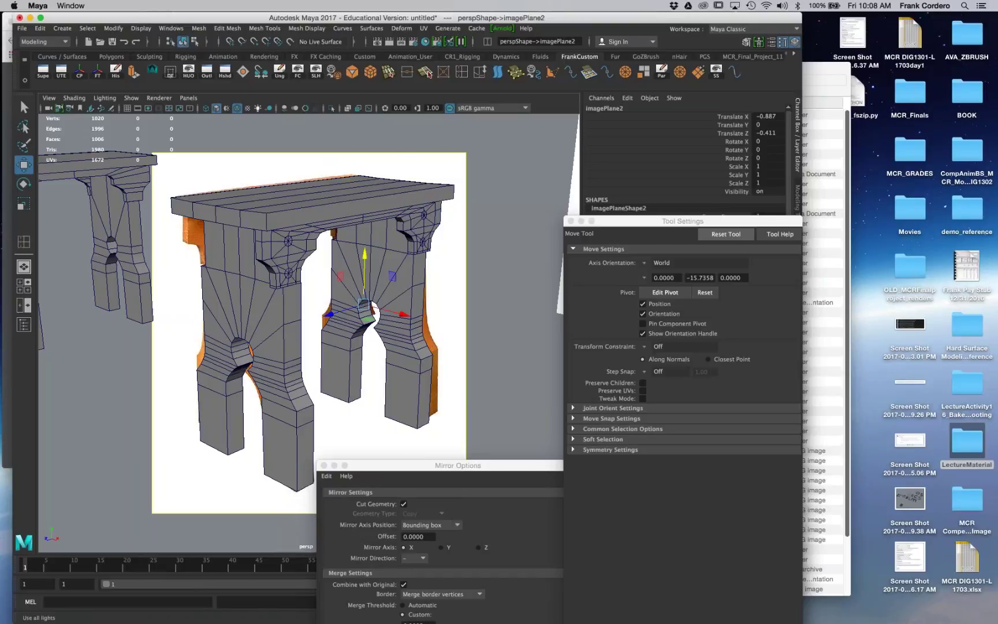
{"action": "left_click", "coordinate": [503, 196]}
{"action": "left_click", "coordinate": [315, 199]}
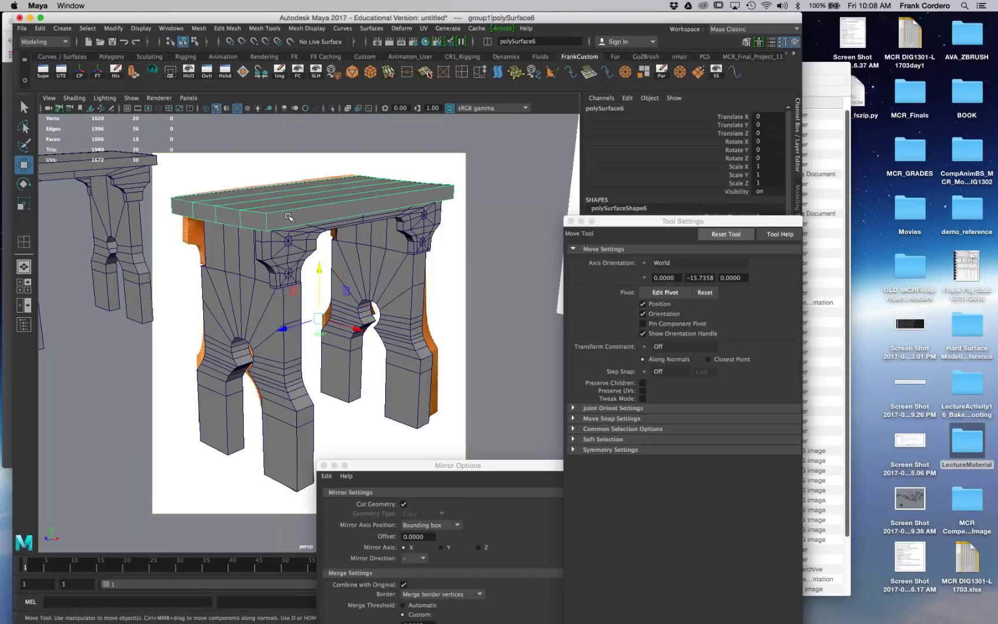
Step: Select the border edges and corner edges of the stool top that face the reference camera
{"action": "right_click_drag", "start_coordinate": [289, 217], "coordinate": [320, 173]}
{"action": "left_click", "coordinate": [294, 214]}
{"action": "left_click", "coordinate": [321, 207]}
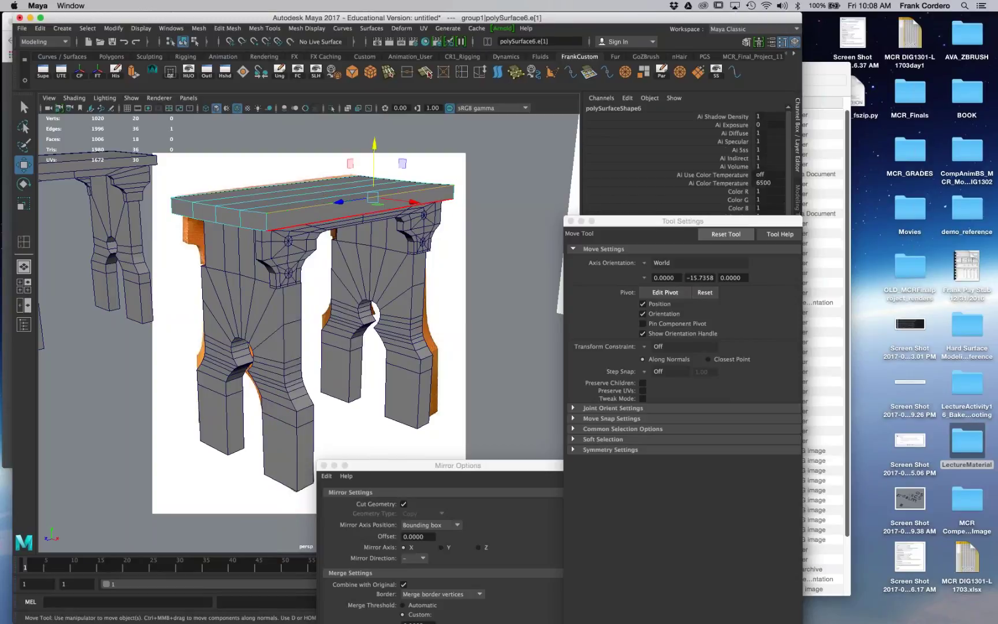
{"action": "left_click", "coordinate": [256, 214], "text": "shift"}
{"action": "double_click", "coordinate": [255, 213], "text": "shift"}
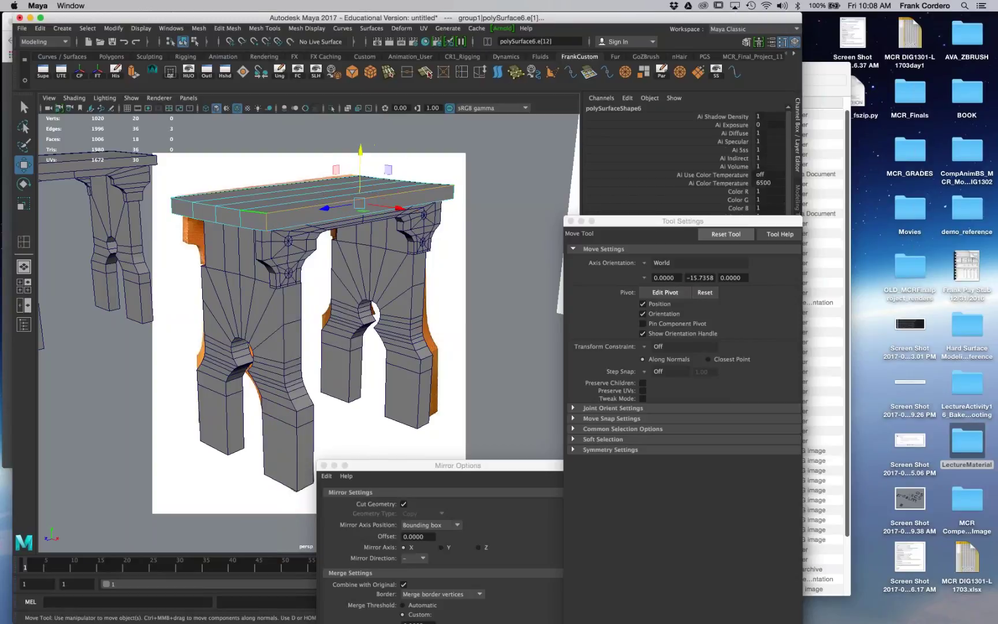
{"action": "double_click", "coordinate": [256, 229], "text": "shift"}
{"action": "left_click", "coordinate": [280, 229], "text": "shift"}
{"action": "left_click", "coordinate": [172, 206], "text": "shift"}
{"action": "double_click", "coordinate": [454, 192], "text": "shift"}
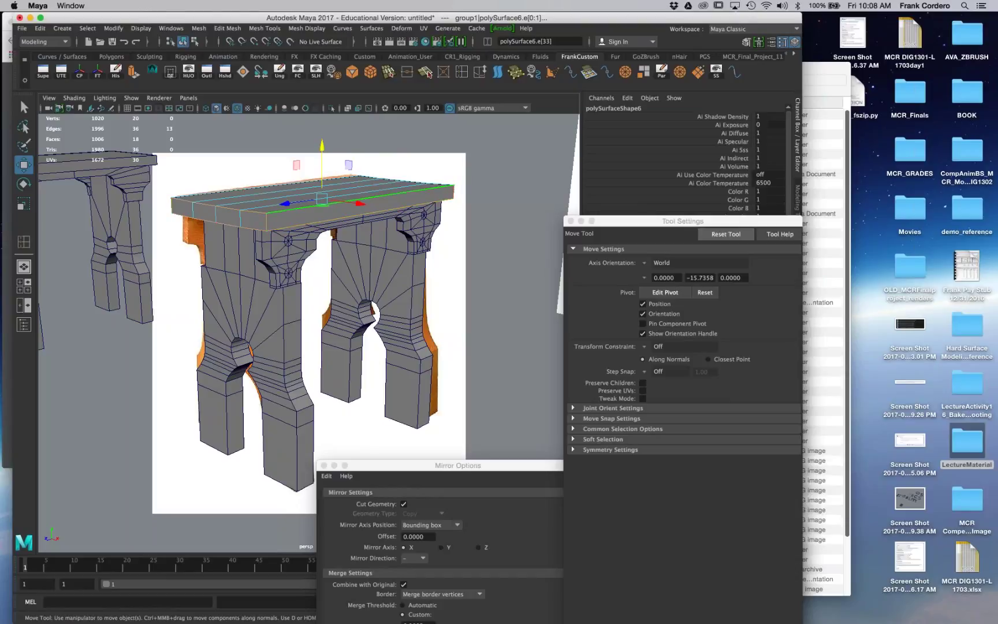
Step: Add the border edges on the remaining sides of the stool top to the selection and bevel all selected edges
{"action": "key", "text": "space"}
{"action": "key", "text": "space"}
{"action": "left_click_drag", "start_coordinate": [469, 180], "coordinate": [352, 202], "text": "alt"}
{"action": "right_click_drag", "start_coordinate": [354, 278], "coordinate": [410, 301], "text": "alt"}
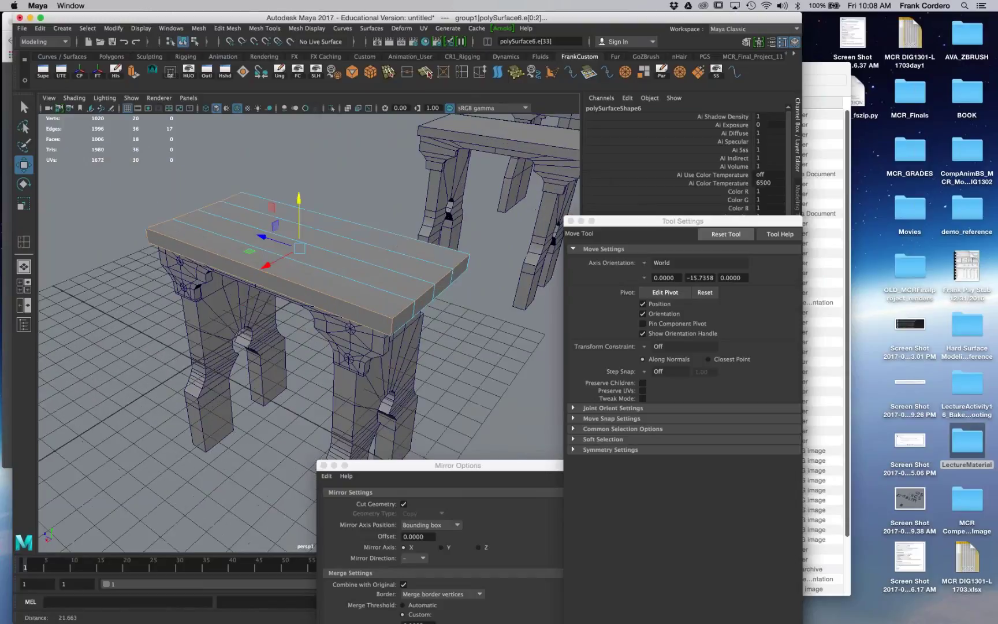
{"action": "double_click", "coordinate": [407, 322], "text": "shift"}
{"action": "left_click_drag", "start_coordinate": [407, 323], "coordinate": [306, 317], "text": "alt"}
{"action": "left_click", "coordinate": [479, 364], "text": "shift"}
{"action": "left_click_drag", "start_coordinate": [439, 151], "coordinate": [395, 149], "text": "alt"}
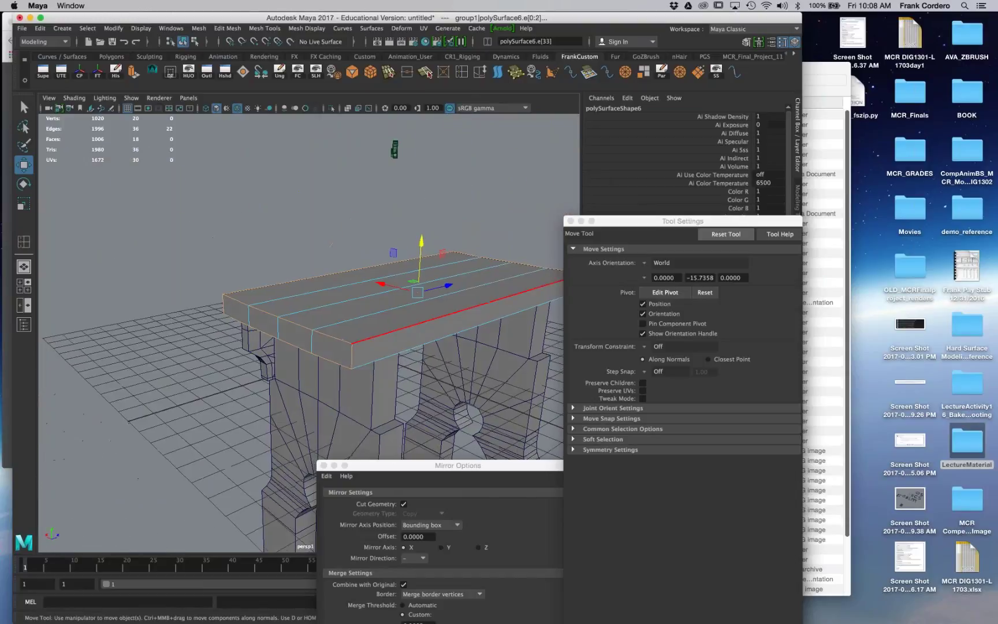
{"action": "left_click", "coordinate": [489, 303], "text": "shift"}
{"action": "left_click", "coordinate": [491, 322], "text": "shift"}
{"action": "left_click_drag", "start_coordinate": [491, 322], "coordinate": [272, 305], "text": "alt"}
{"action": "right_click", "coordinate": [331, 291], "text": "shift"}
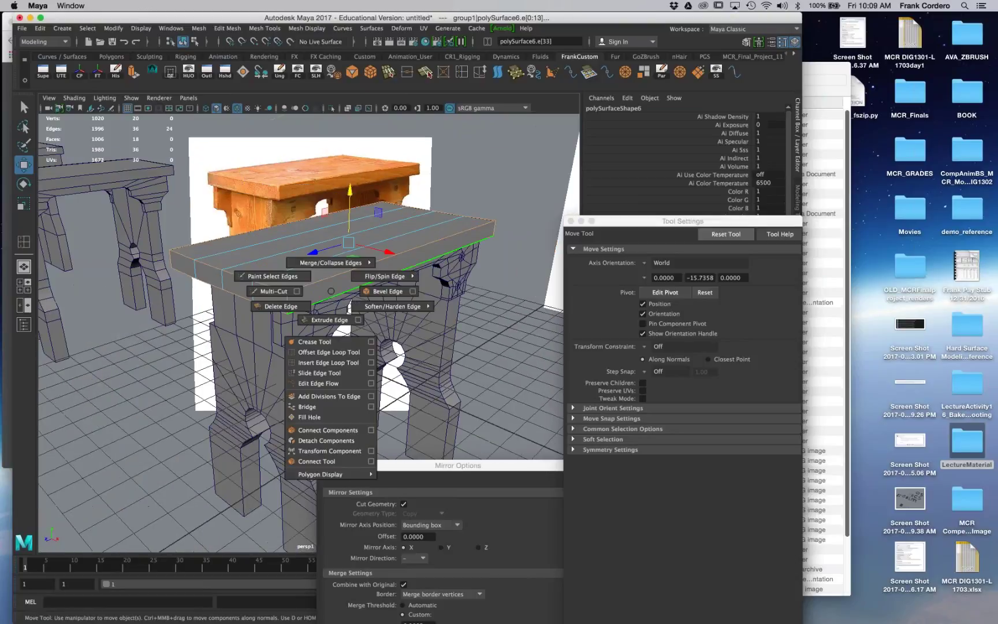
{"action": "left_click", "coordinate": [376, 292]}
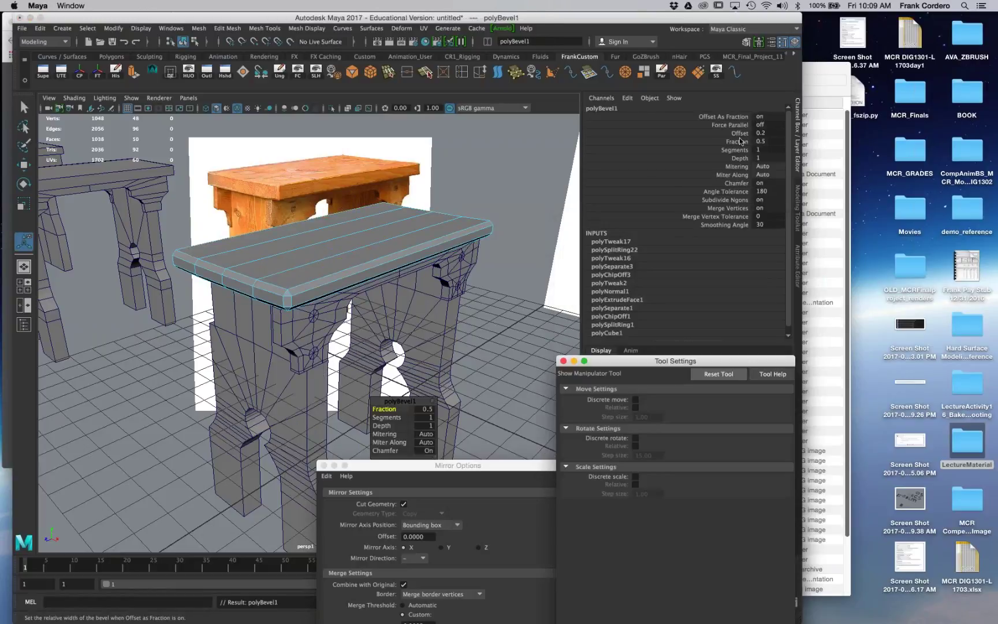
Step: Set the stool top's bevel to a fraction of 0.13 with 2 segments
{"action": "scroll", "coordinate": [347, 225], "scroll_direction": "up", "scroll_amount": 2}
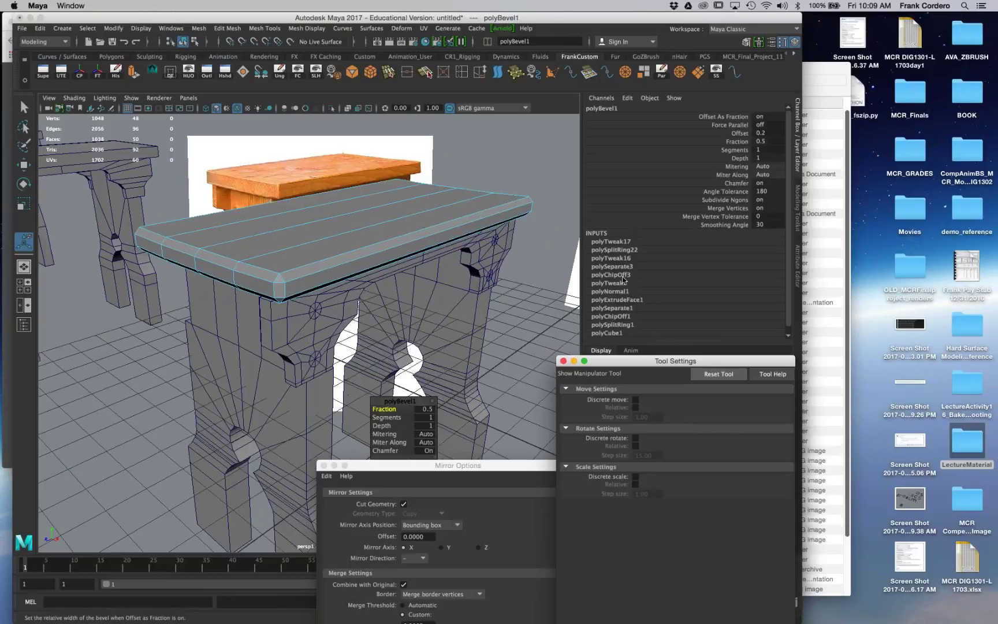
{"action": "scroll", "coordinate": [623, 293], "scroll_direction": "down", "scroll_amount": 1}
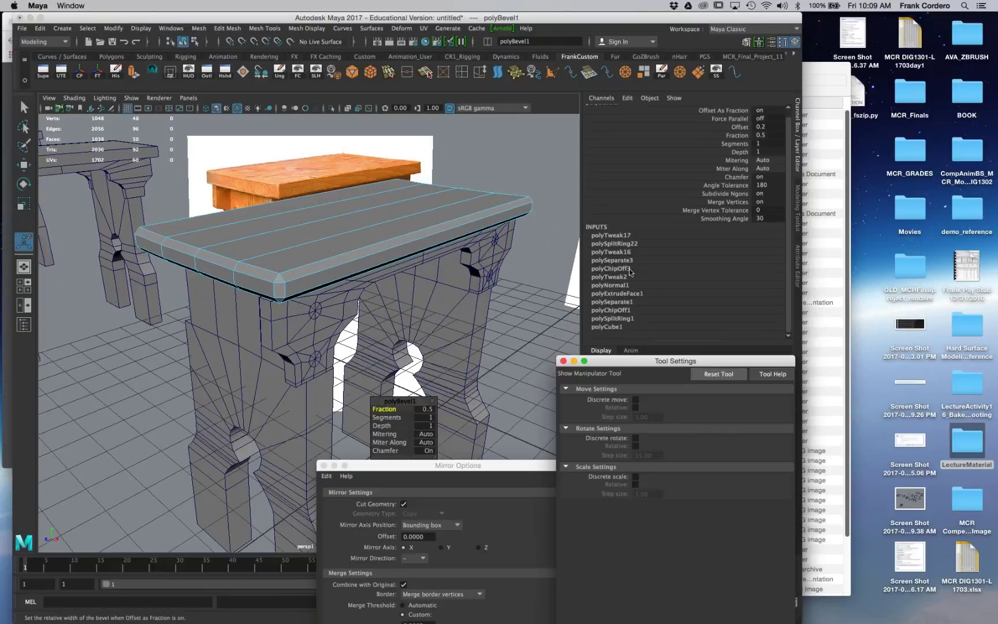
{"action": "left_click_drag", "start_coordinate": [399, 401], "coordinate": [481, 178]}
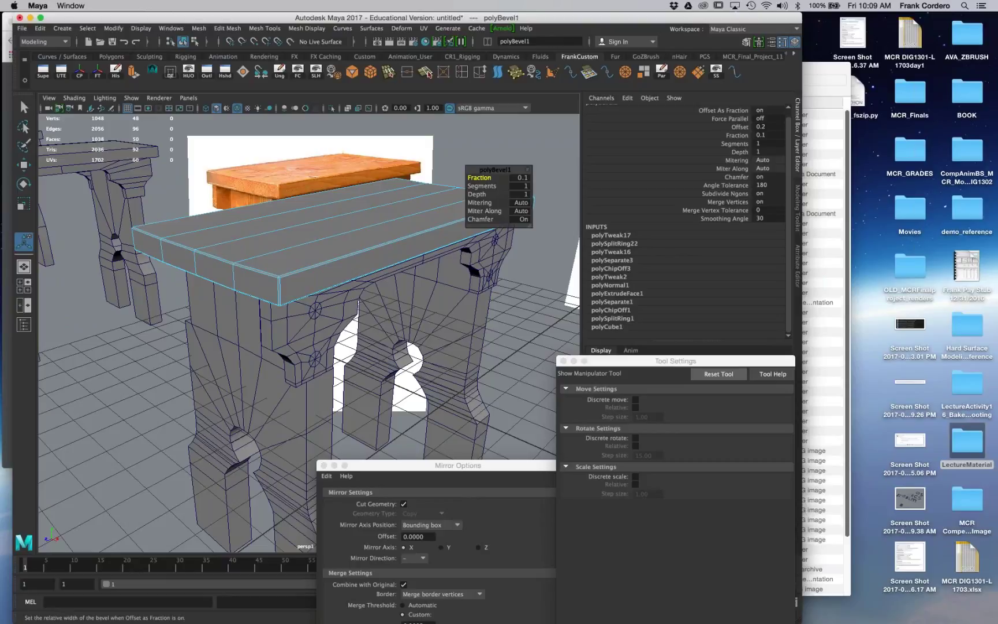
{"action": "left_click_drag", "start_coordinate": [482, 186], "coordinate": [489, 186]}
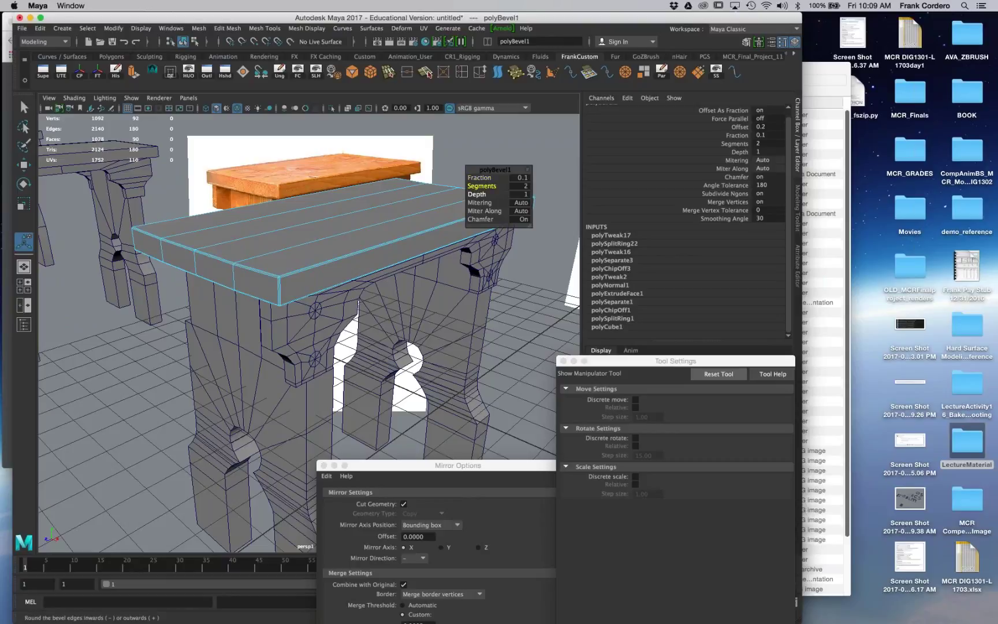
{"action": "left_click_drag", "start_coordinate": [478, 178], "coordinate": [480, 179]}
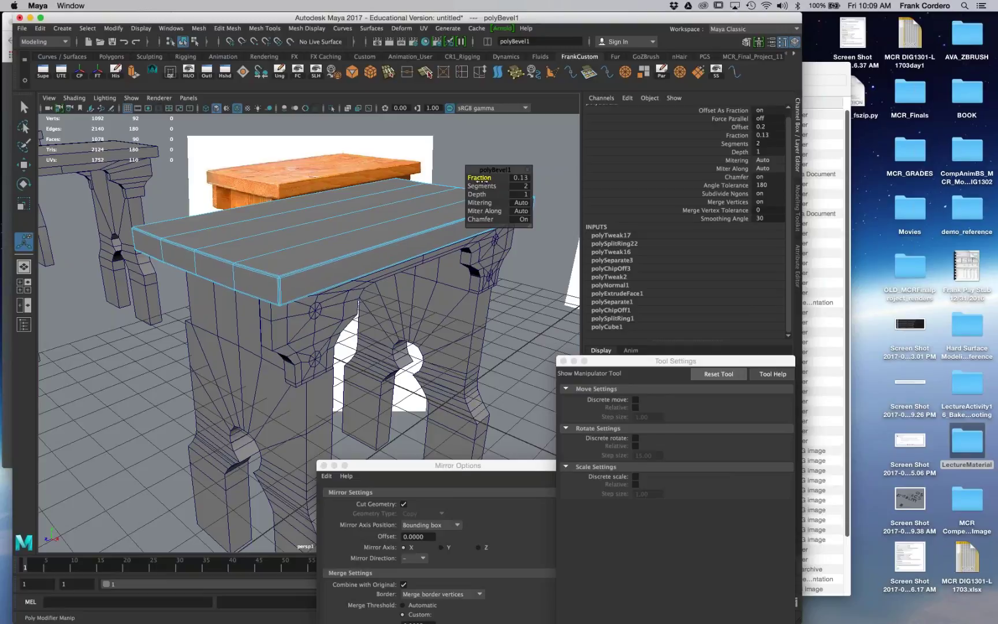
{"action": "left_click", "coordinate": [490, 277]}
Step: Inspect the beveled edges up close, then turn off wireframe on shaded in the reference camera view
{"action": "mouse_move", "coordinate": [490, 278]}
{"action": "left_mouse_down", "text": "alt"}
{"action": "mouse_move", "coordinate": [455, 280]}
{"action": "mouse_move", "coordinate": [477, 277]}
{"action": "left_mouse_up", "text": "alt"}
{"action": "scroll", "coordinate": [209, 223], "scroll_direction": "up", "scroll_amount": 10}
{"action": "scroll", "coordinate": [210, 223], "scroll_direction": "down", "scroll_amount": 5}
{"action": "key", "text": "space"}
{"action": "key", "text": "space"}
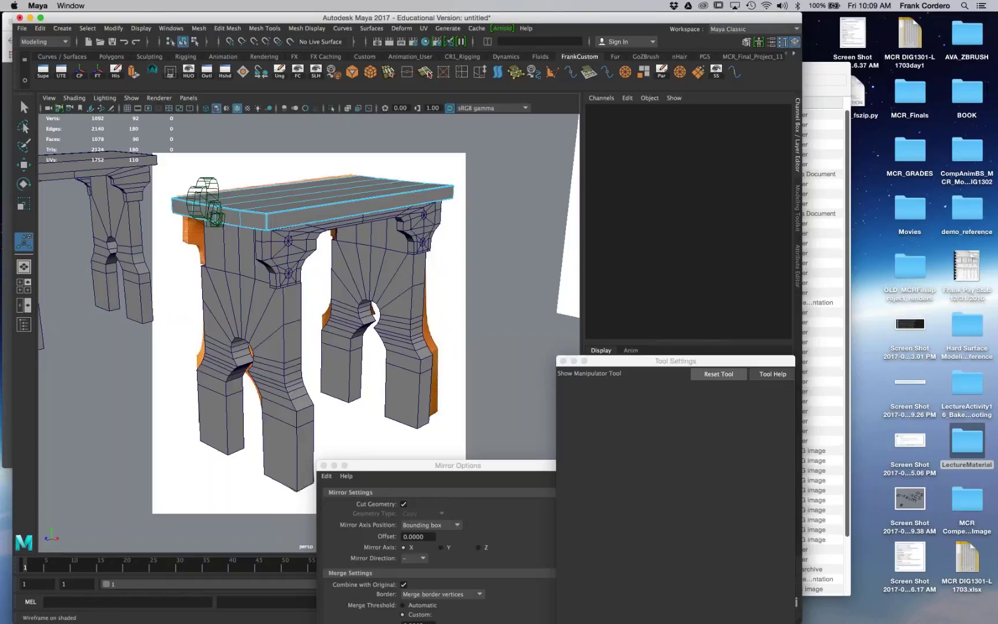
{"action": "left_click", "coordinate": [237, 108]}
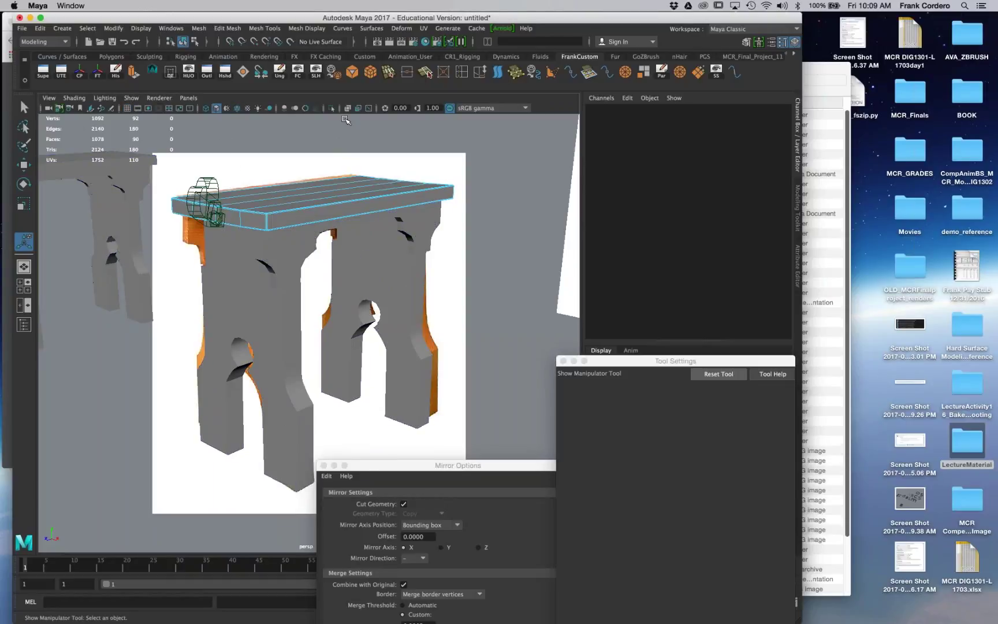
Step: Isolate the stool top with the reference image plane, compare them in X-ray display, and show the whole scene again
{"action": "left_click", "coordinate": [332, 108]}
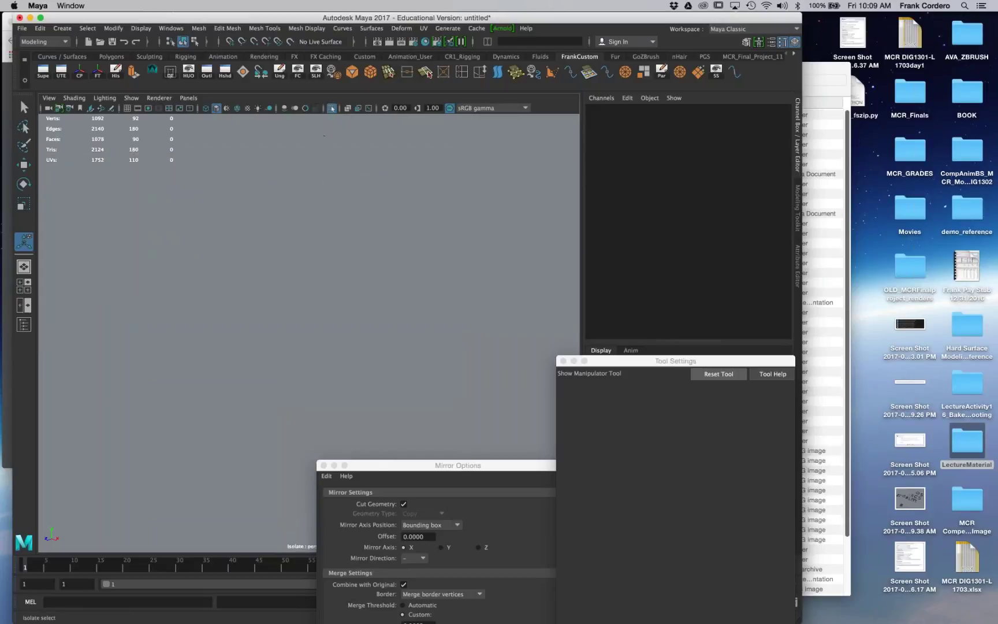
{"action": "left_click", "coordinate": [333, 109]}
{"action": "right_click_drag", "start_coordinate": [335, 198], "coordinate": [364, 186]}
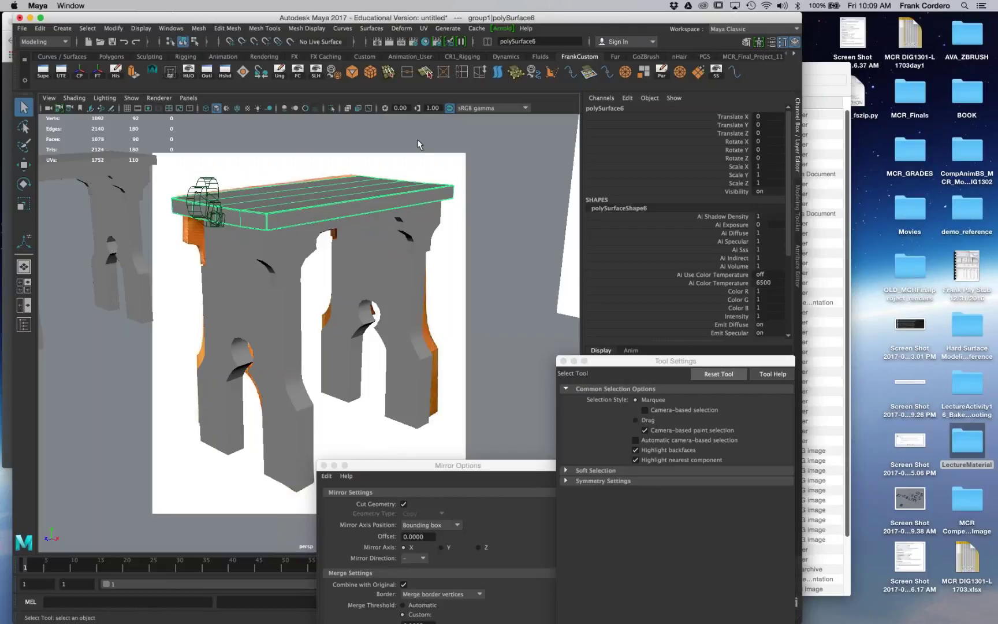
{"action": "left_click", "coordinate": [403, 169]}
{"action": "left_click", "coordinate": [332, 108]}
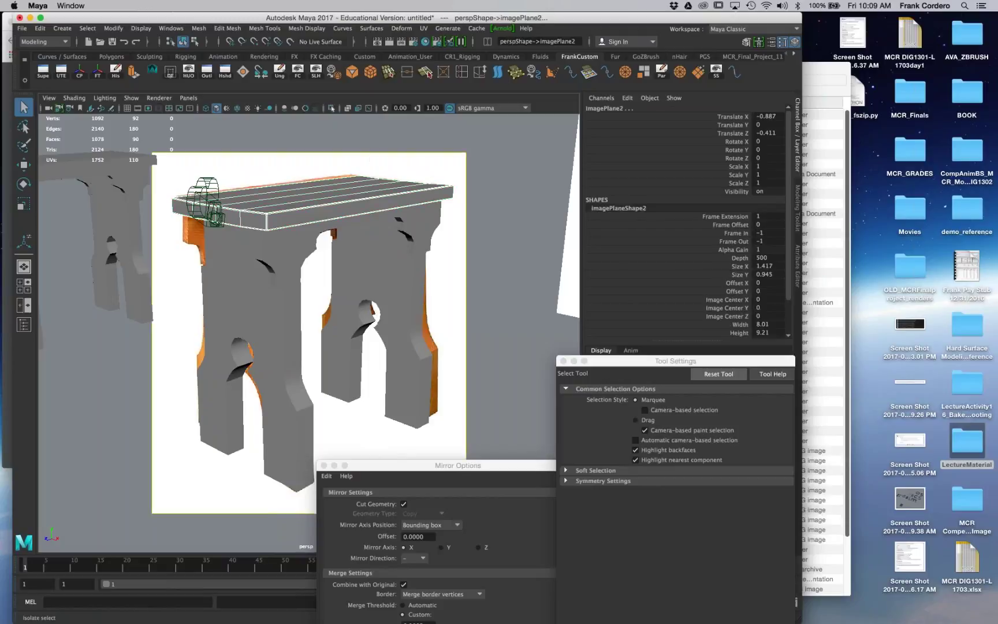
{"action": "left_click", "coordinate": [358, 231]}
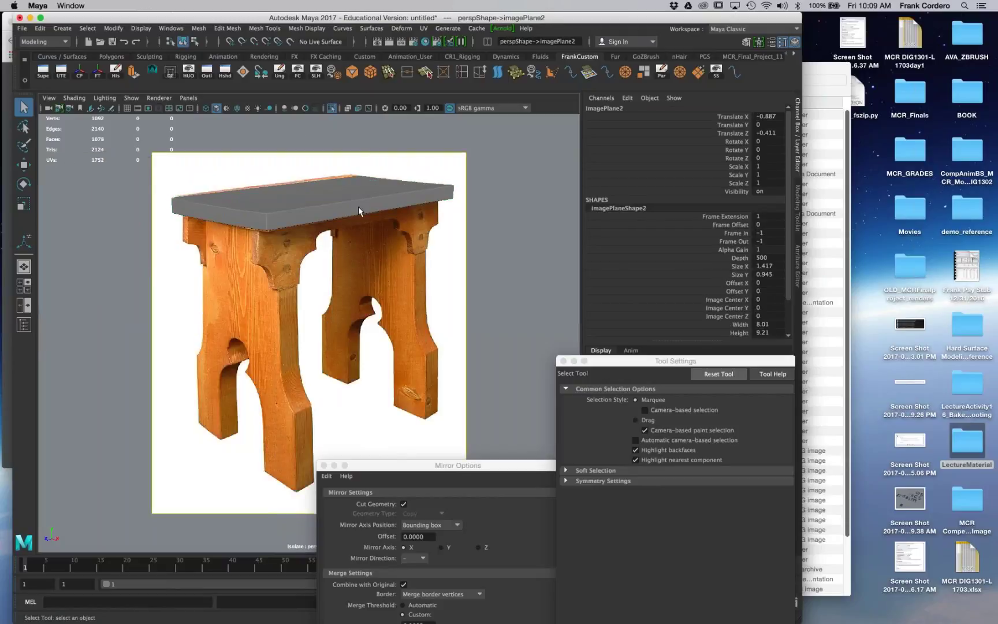
{"action": "left_click", "coordinate": [347, 108]}
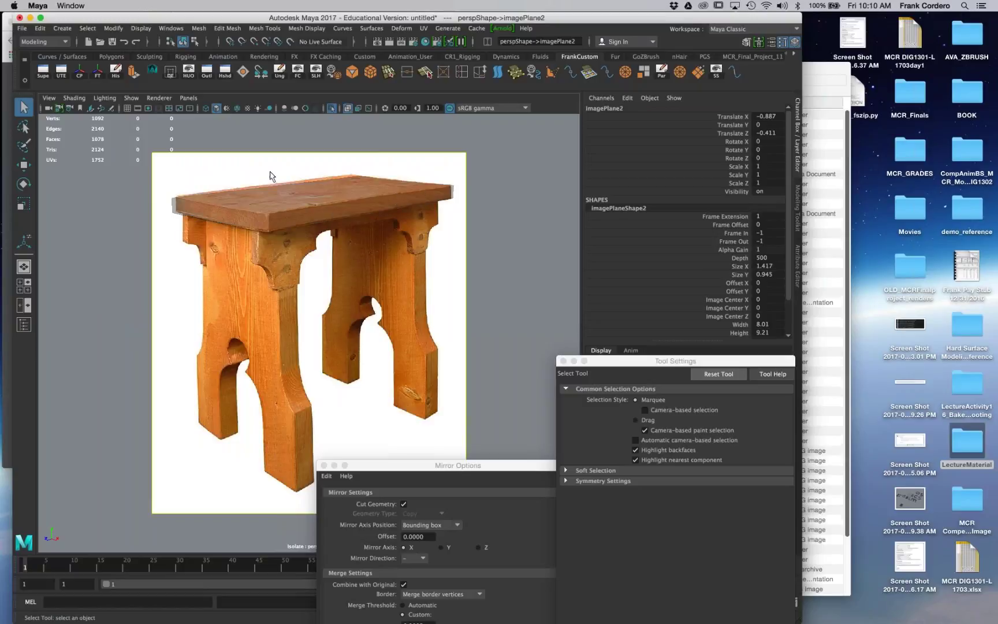
{"action": "left_click", "coordinate": [332, 109]}
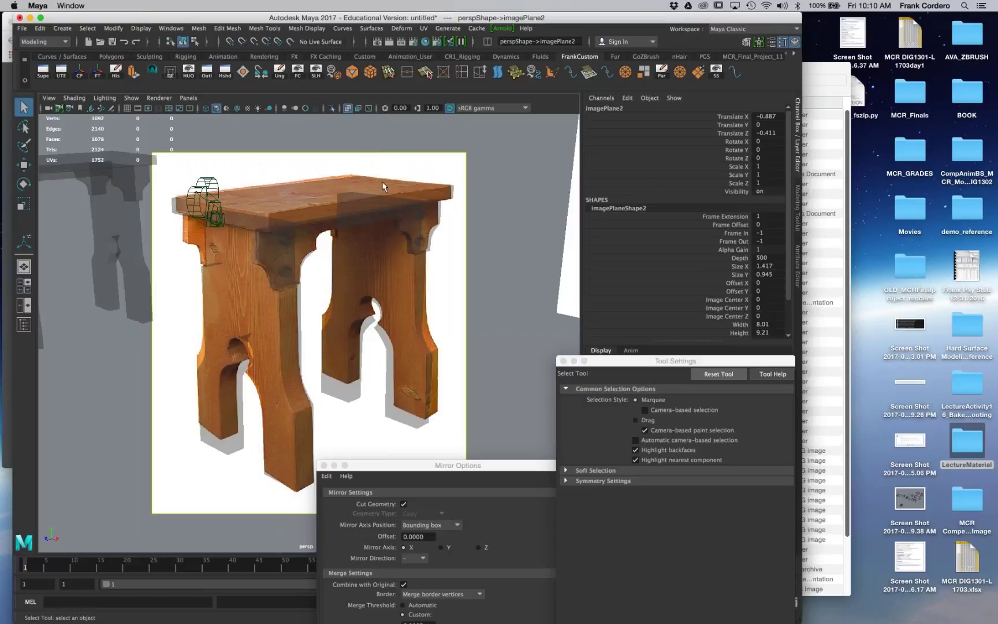
Step: Return to the perspective view and start the Insert Edge Loop tool on the stool top's edges
{"action": "key", "text": "space"}
{"action": "key", "text": "space"}
{"action": "scroll", "coordinate": [461, 320], "scroll_direction": "down", "scroll_amount": 6}
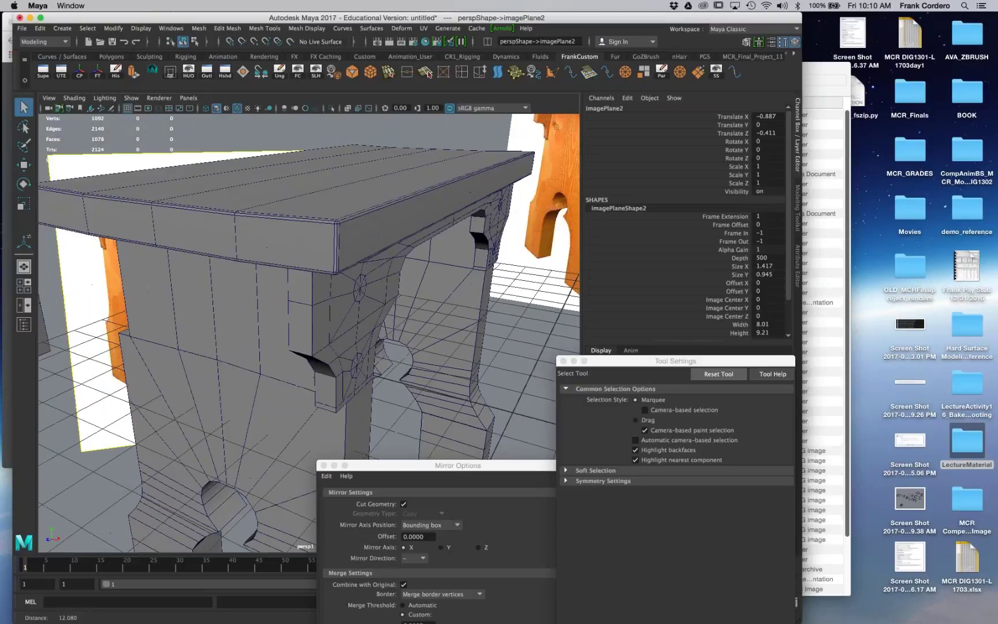
{"action": "left_click", "coordinate": [461, 321]}
{"action": "left_click", "coordinate": [363, 267]}
{"action": "left_click_drag", "start_coordinate": [363, 261], "coordinate": [322, 265], "text": "alt"}
{"action": "right_click_drag", "start_coordinate": [322, 265], "coordinate": [264, 282], "text": "shift"}
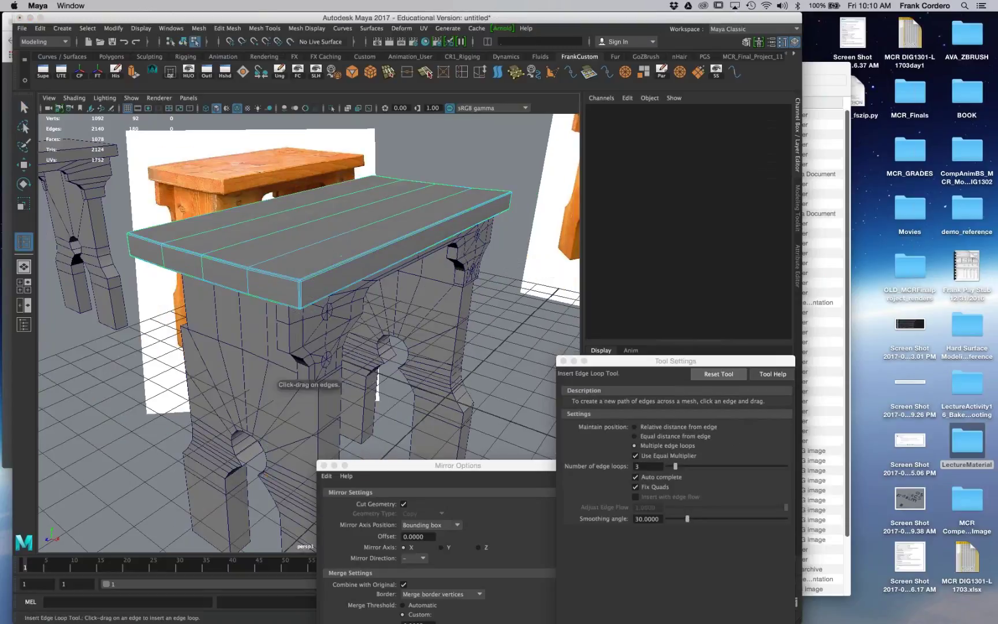
{"action": "key", "text": "q"}
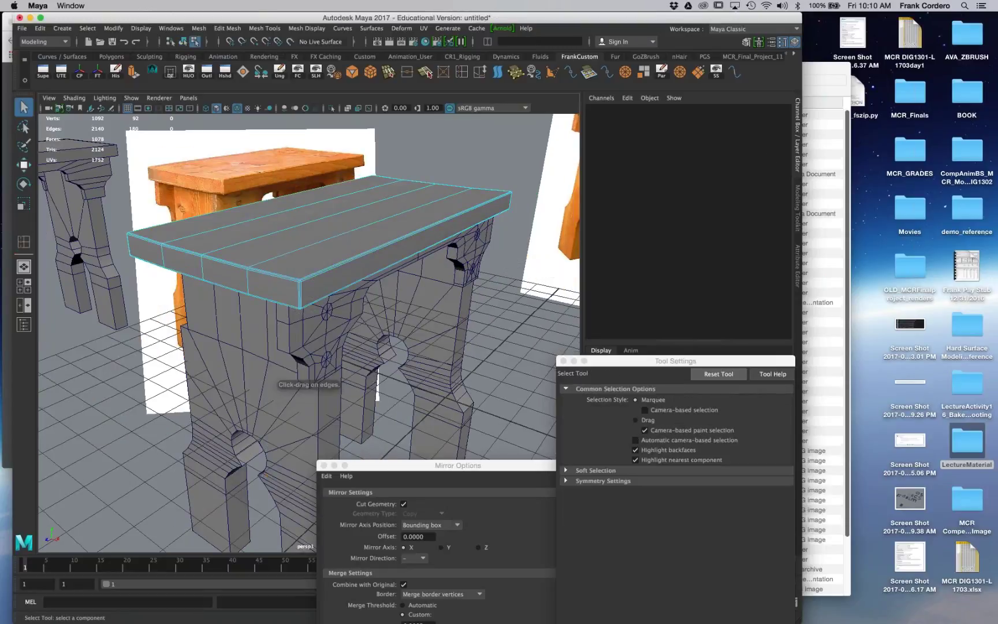
{"action": "left_click", "coordinate": [339, 266]}
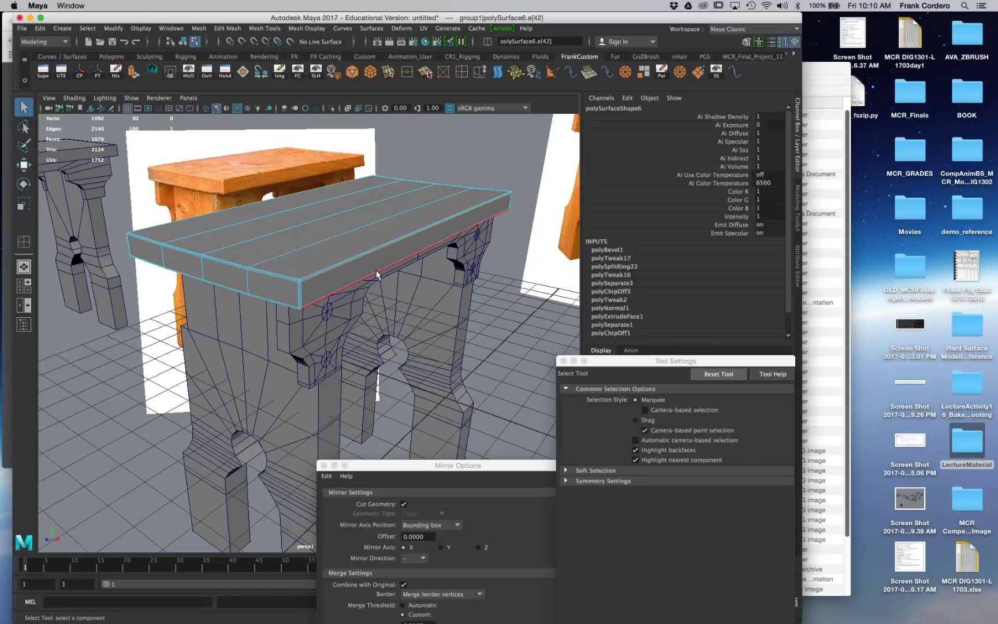
{"action": "key", "text": "z"}
{"action": "mouse_move", "coordinate": [293, 277]}
{"action": "right_mouse_down"}
{"action": "mouse_move", "coordinate": [332, 252]}
{"action": "mouse_move", "coordinate": [307, 268]}
{"action": "right_mouse_up"}
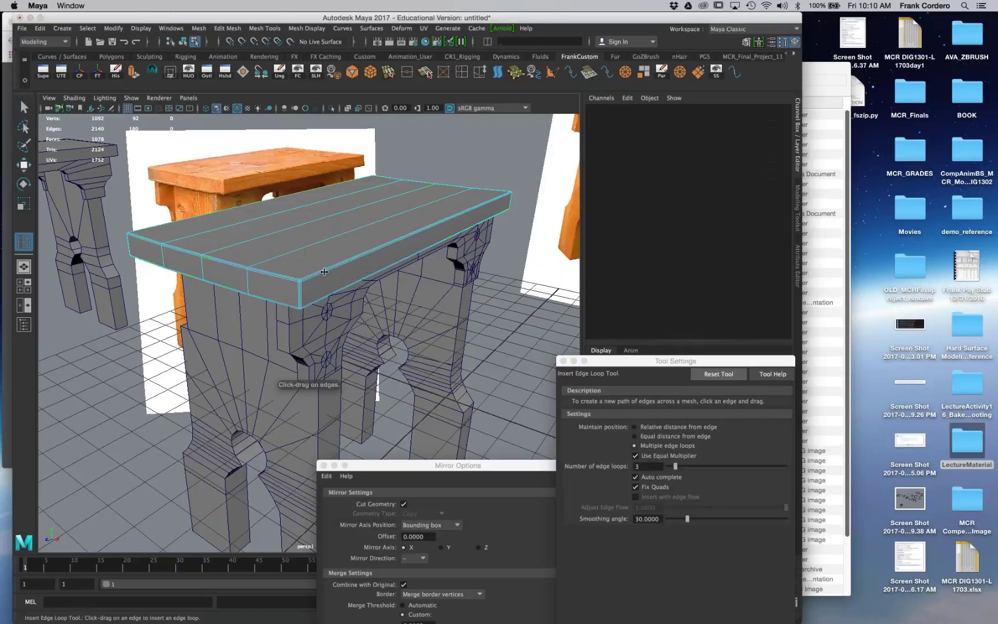
{"action": "left_click", "coordinate": [324, 271]}
{"action": "key", "text": "z"}
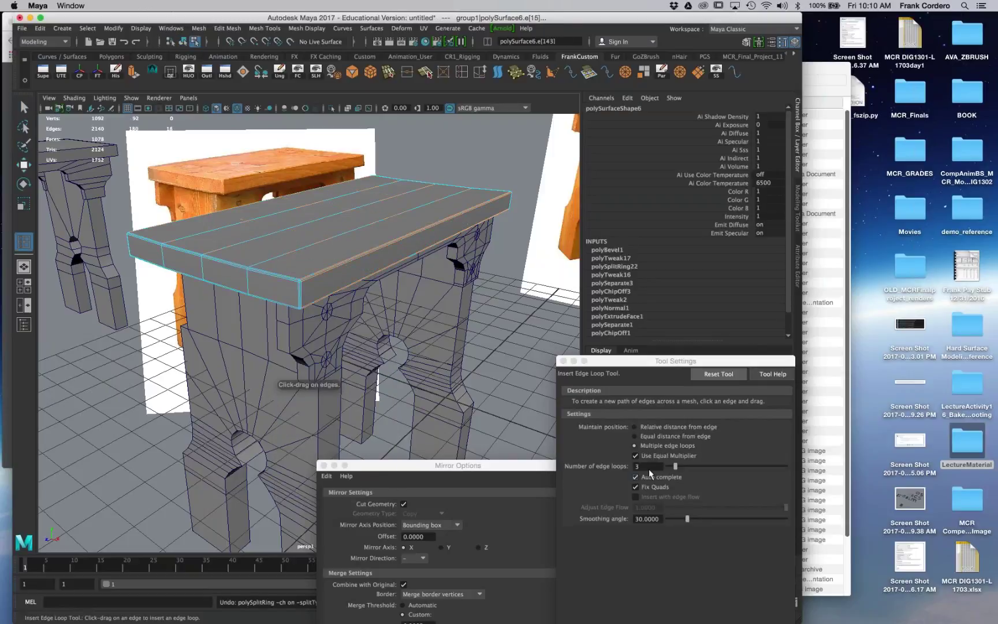
Step: Set the number of edge loops to 6 and insert them crosswise along the stool top's length
{"action": "left_click", "coordinate": [648, 467]}
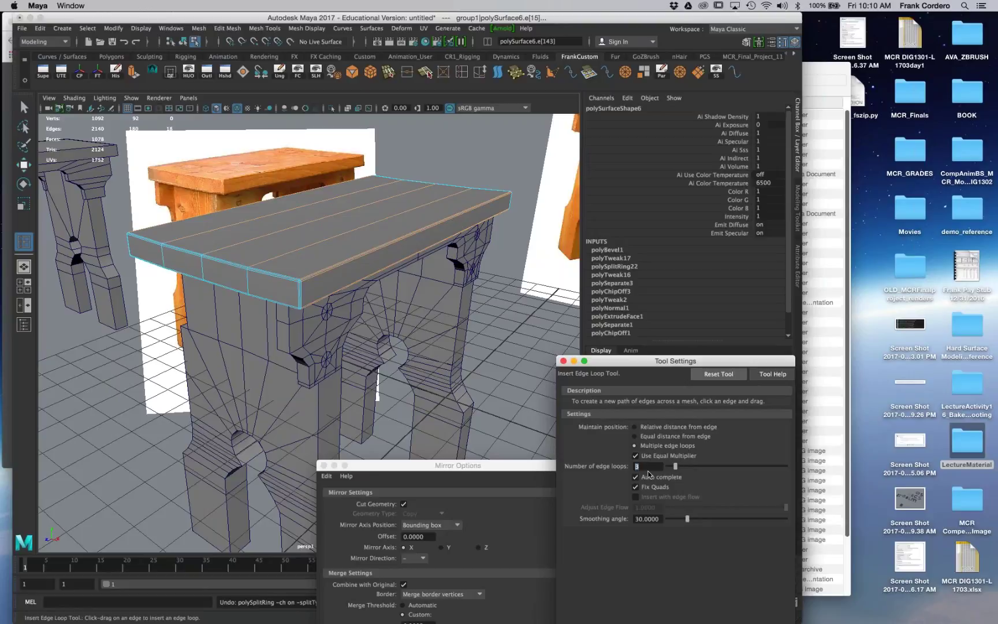
{"action": "type", "text": "6"}
{"action": "left_click", "coordinate": [358, 277]}
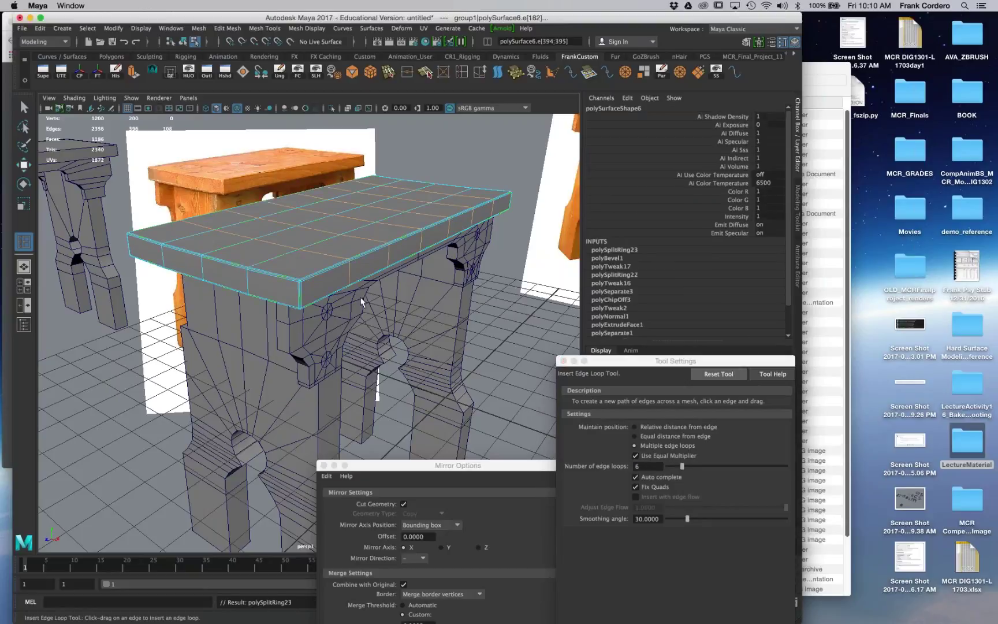
{"action": "key", "text": "q"}
{"action": "right_click_drag", "start_coordinate": [330, 234], "coordinate": [365, 222]}
{"action": "right_click_drag", "start_coordinate": [349, 235], "coordinate": [305, 251], "text": "shift"}
{"action": "key", "text": "z"}
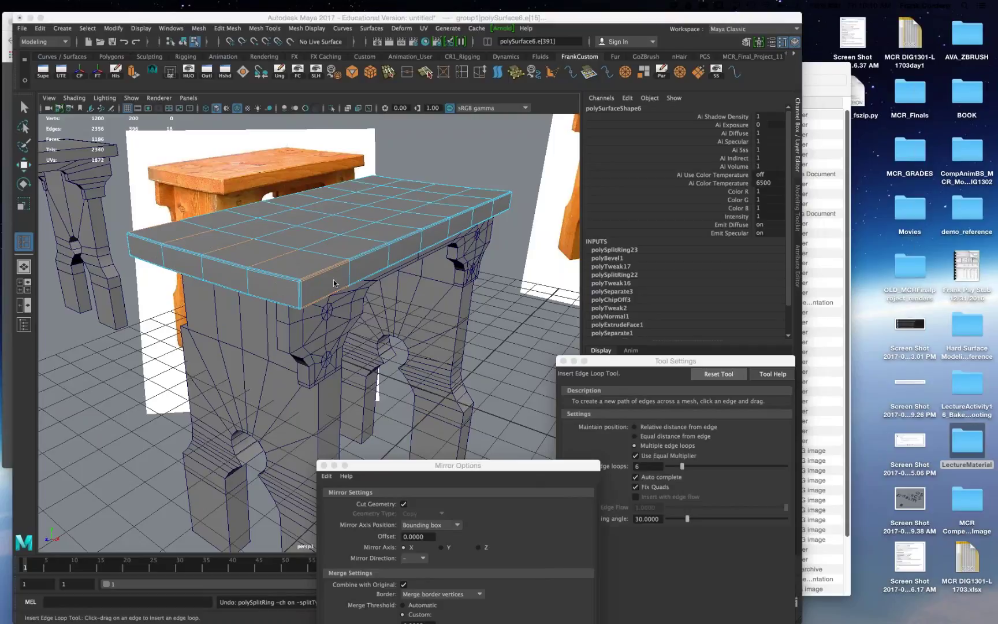
{"action": "left_click", "coordinate": [315, 279]}
{"action": "key", "text": "super+z"}
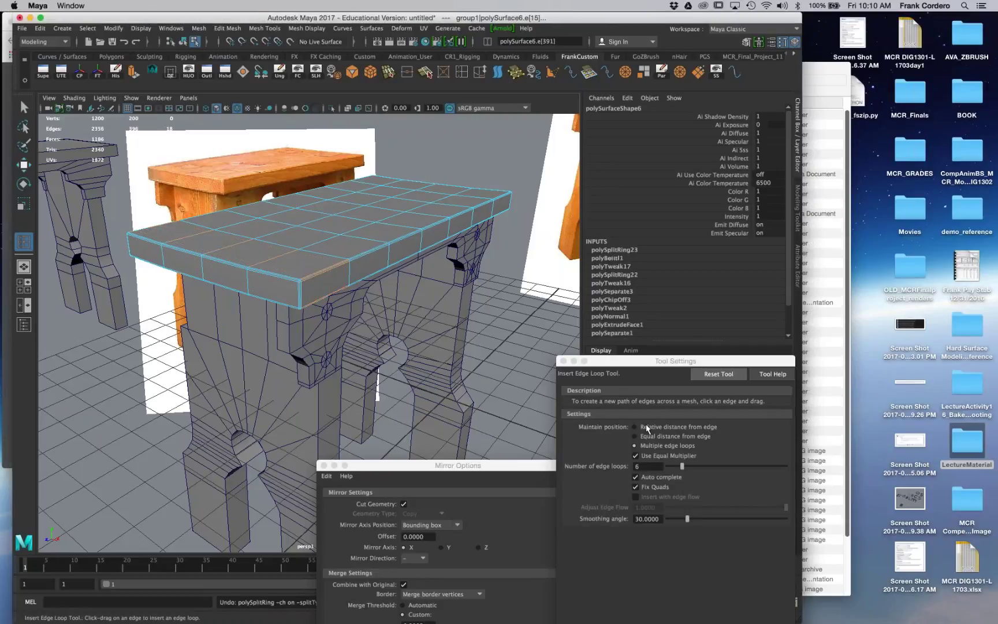
Step: Switch edge loop placement to relative distance from edge and insert additional single crosswise loops at uneven spacing along the stool top
{"action": "left_click", "coordinate": [635, 426]}
{"action": "left_click_drag", "start_coordinate": [331, 278], "coordinate": [315, 280]}
{"action": "left_click", "coordinate": [343, 265]}
{"action": "left_click", "coordinate": [406, 238]}
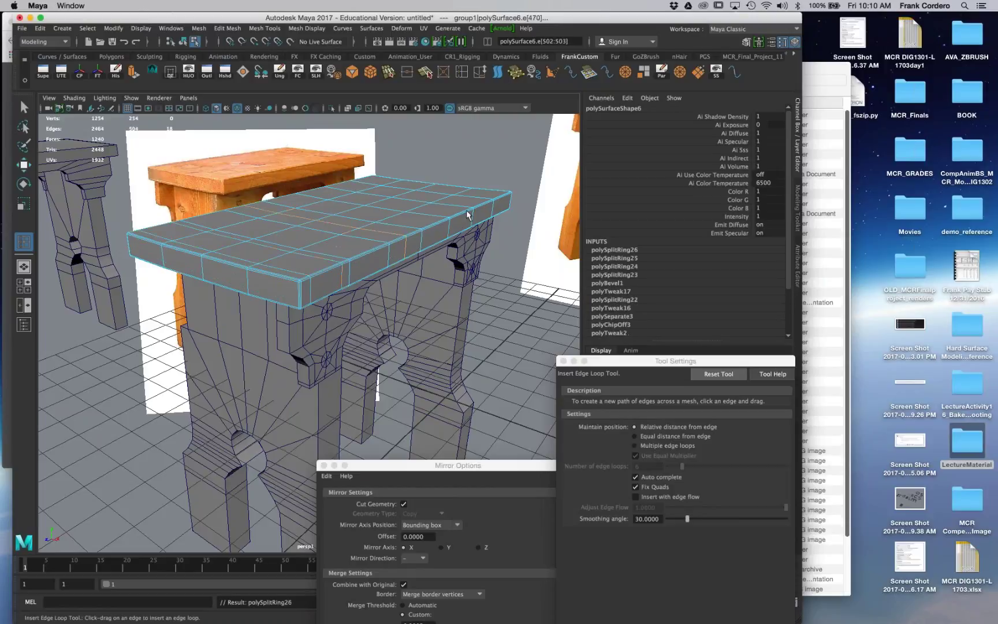
{"action": "left_click_drag", "start_coordinate": [466, 213], "coordinate": [489, 209]}
{"action": "left_click", "coordinate": [487, 204]}
{"action": "key", "text": "q"}
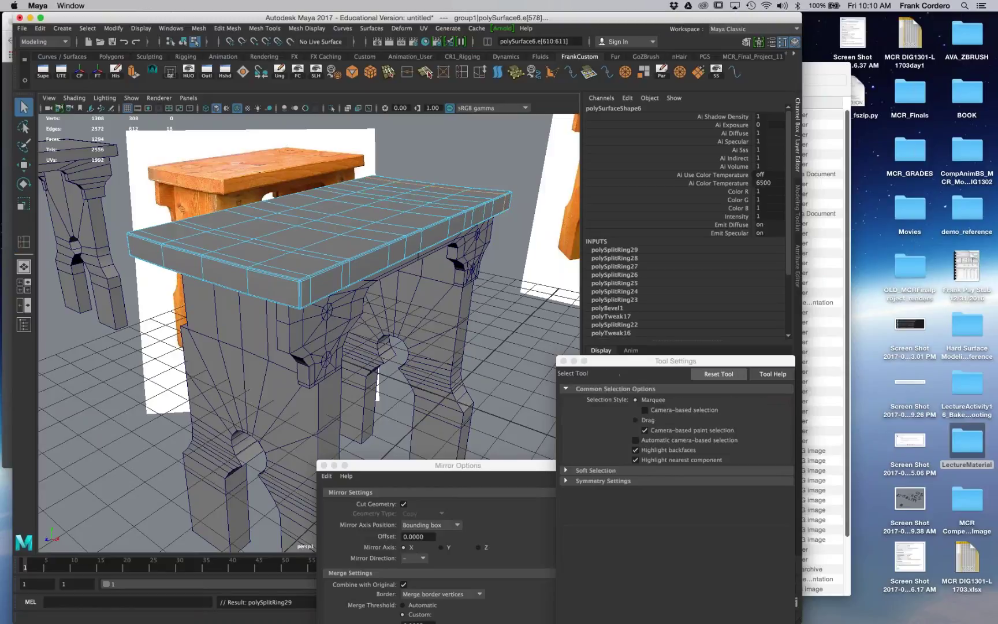
Step: Select the cluster of vertices at the near upper corner of the stool top
{"action": "scroll", "coordinate": [309, 332], "scroll_direction": "up", "scroll_amount": 5}
{"action": "scroll", "coordinate": [306, 283], "scroll_direction": "up", "scroll_amount": 3}
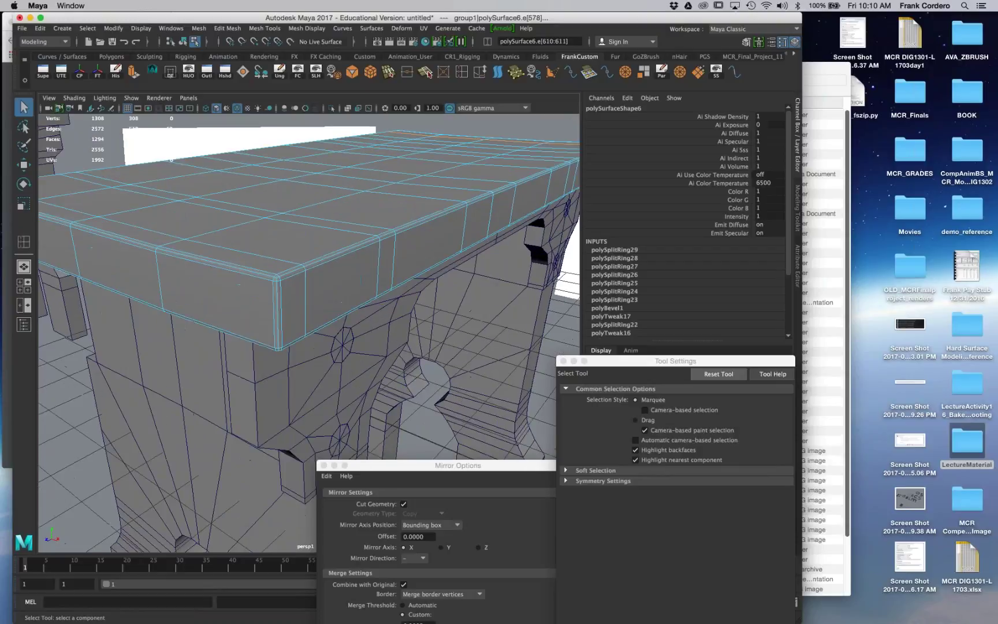
{"action": "scroll", "coordinate": [295, 283], "scroll_direction": "up", "scroll_amount": 3}
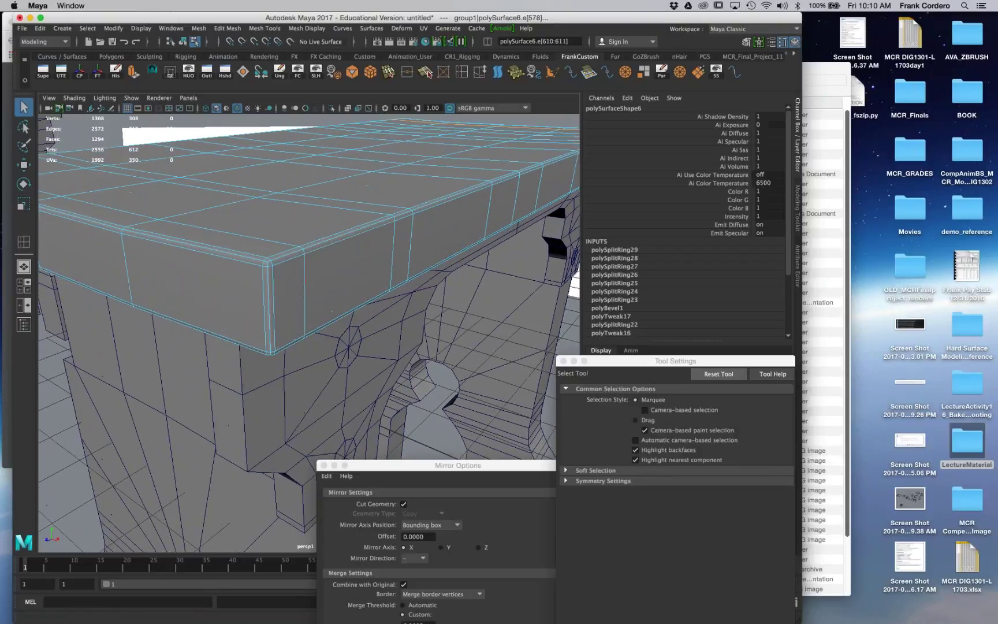
{"action": "scroll", "coordinate": [173, 231], "scroll_direction": "up", "scroll_amount": 2}
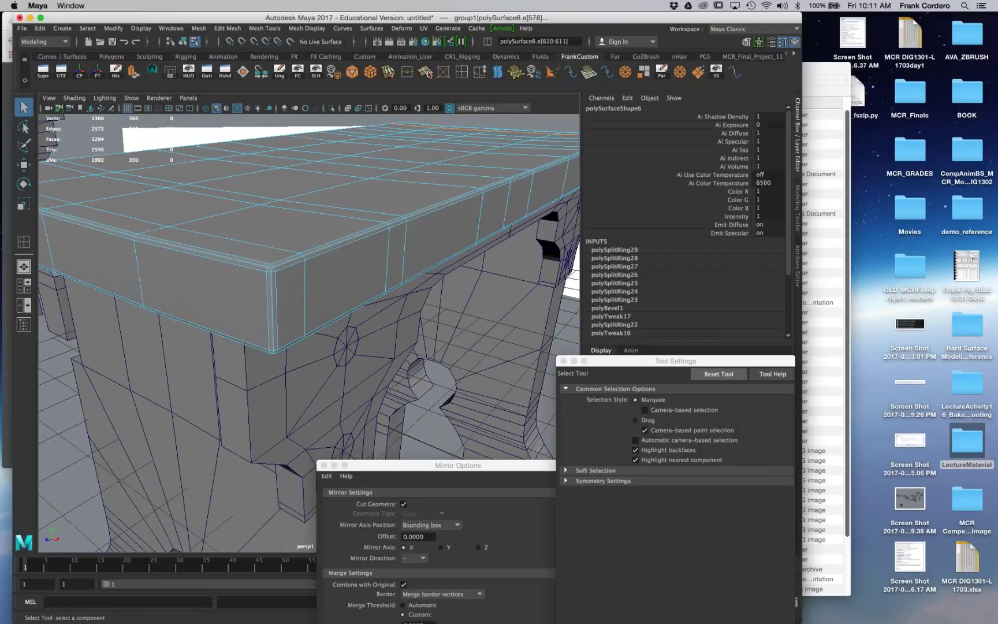
{"action": "right_click", "coordinate": [321, 250]}
{"action": "left_click", "coordinate": [372, 235]}
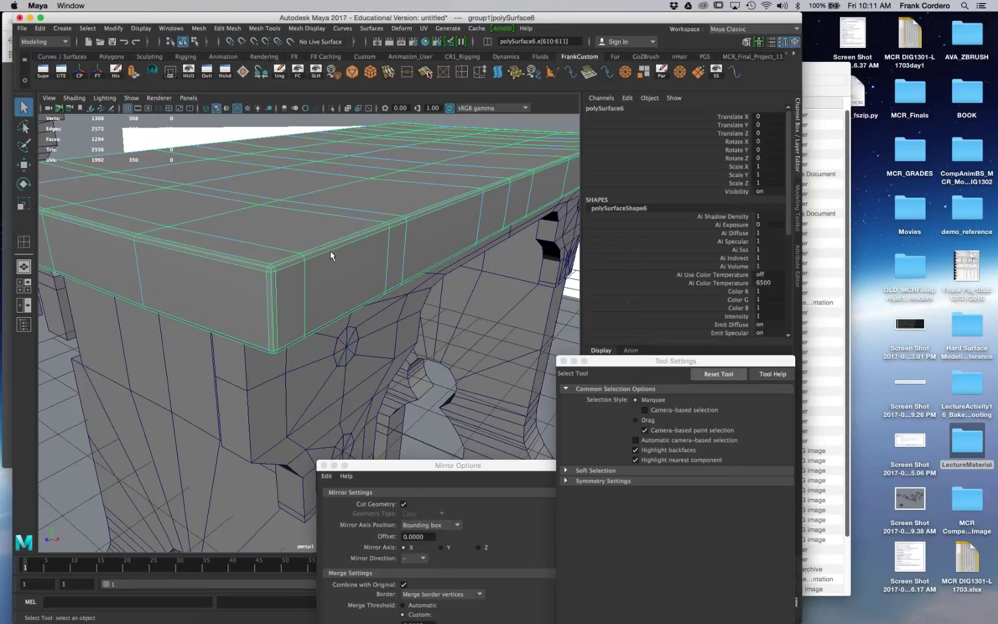
{"action": "right_click_drag", "start_coordinate": [277, 279], "coordinate": [228, 290]}
{"action": "left_click", "coordinate": [278, 278]}
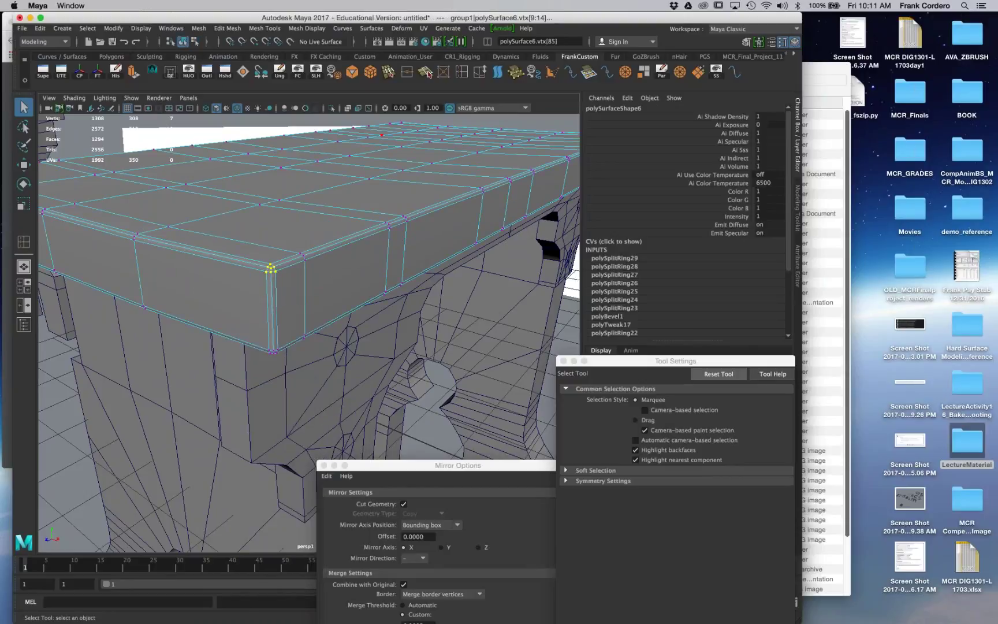
{"action": "key", "text": "e"}
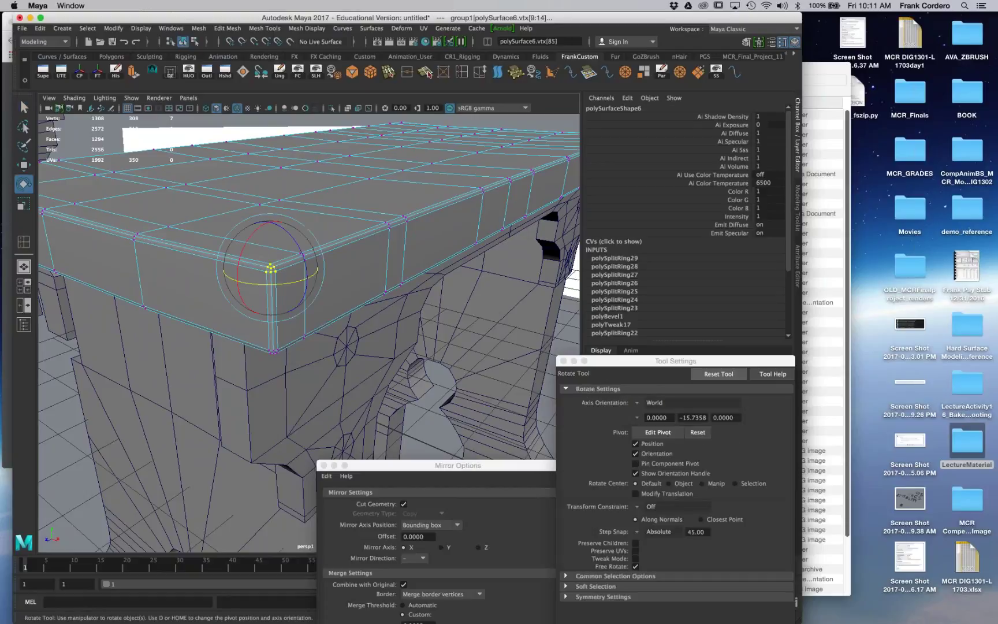
{"action": "key", "text": "r"}
{"action": "key", "text": "z"}
{"action": "left_click_drag", "start_coordinate": [277, 283], "coordinate": [278, 275]}
{"action": "key", "text": "z"}
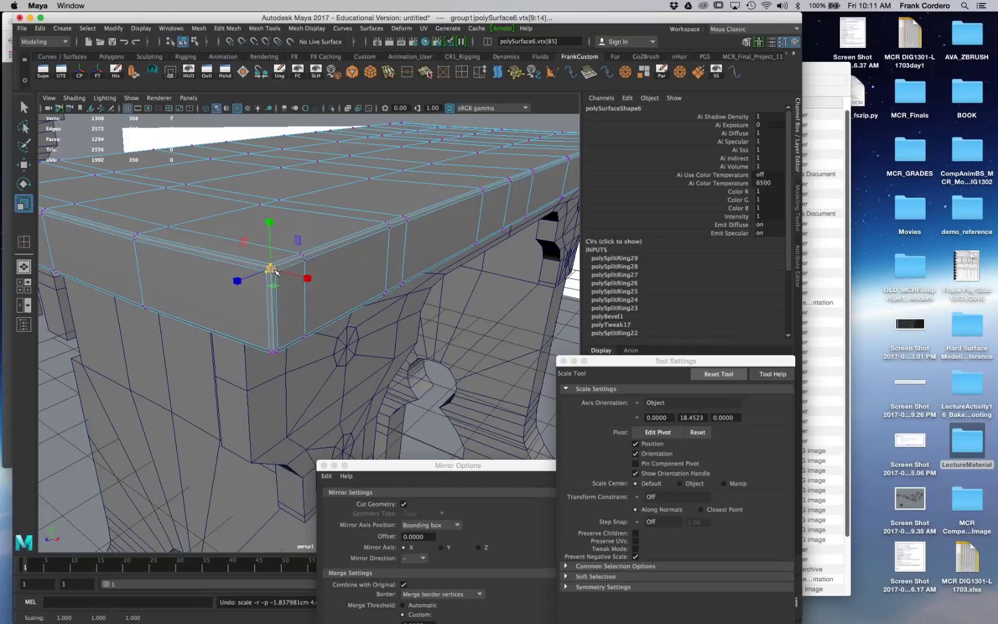
Step: Nudge the selected corner vertices vertically and slightly offset two vertices farther along the long side's upper edge to roughen it
{"action": "key", "text": "w"}
{"action": "left_click_drag", "start_coordinate": [270, 220], "coordinate": [271, 219]}
{"action": "left_click", "coordinate": [386, 292]}
{"action": "left_click_drag", "start_coordinate": [373, 280], "coordinate": [342, 280], "text": "alt"}
{"action": "middle_click_drag", "start_coordinate": [359, 256], "coordinate": [358, 271], "text": "alt"}
{"action": "right_click_drag", "start_coordinate": [360, 271], "coordinate": [428, 266], "text": "alt"}
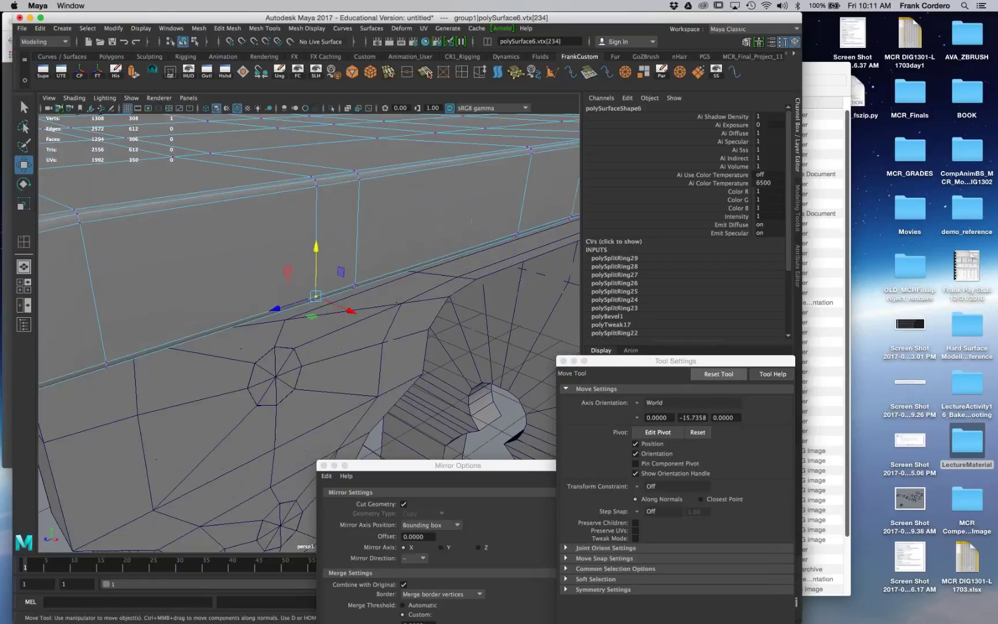
{"action": "middle_click_drag", "start_coordinate": [427, 266], "coordinate": [432, 281], "text": "alt"}
{"action": "left_click", "coordinate": [322, 201]}
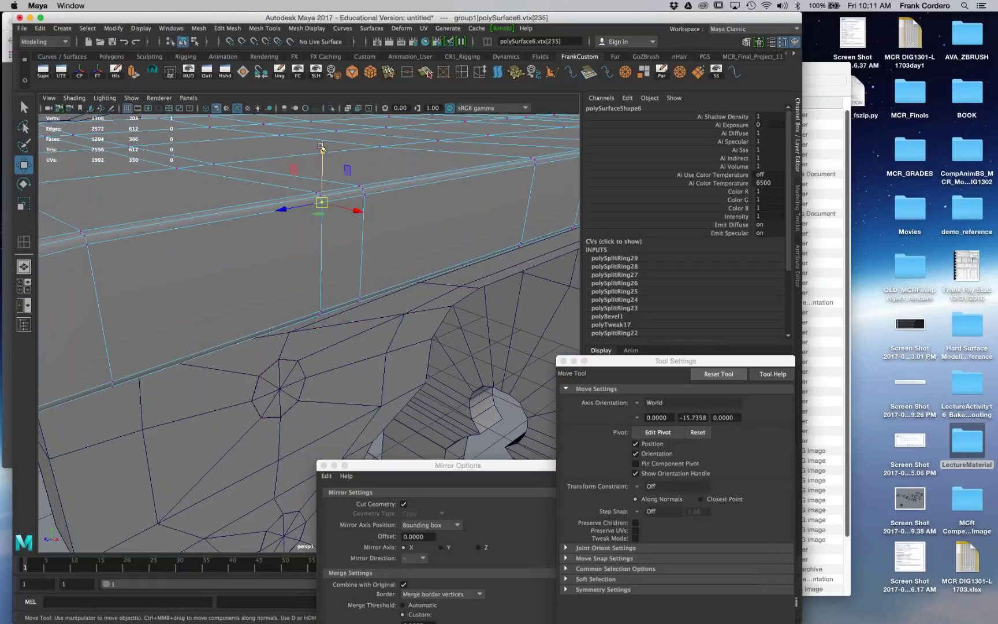
{"action": "left_click_drag", "start_coordinate": [322, 145], "coordinate": [344, 279]}
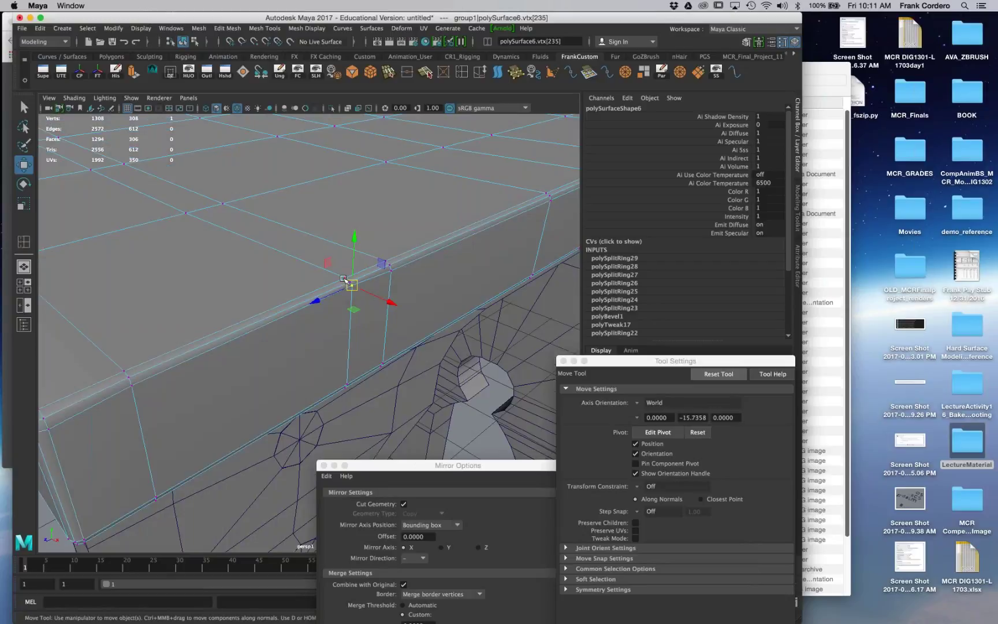
{"action": "left_click", "coordinate": [344, 278]}
{"action": "left_click_drag", "start_coordinate": [378, 289], "coordinate": [383, 291]}
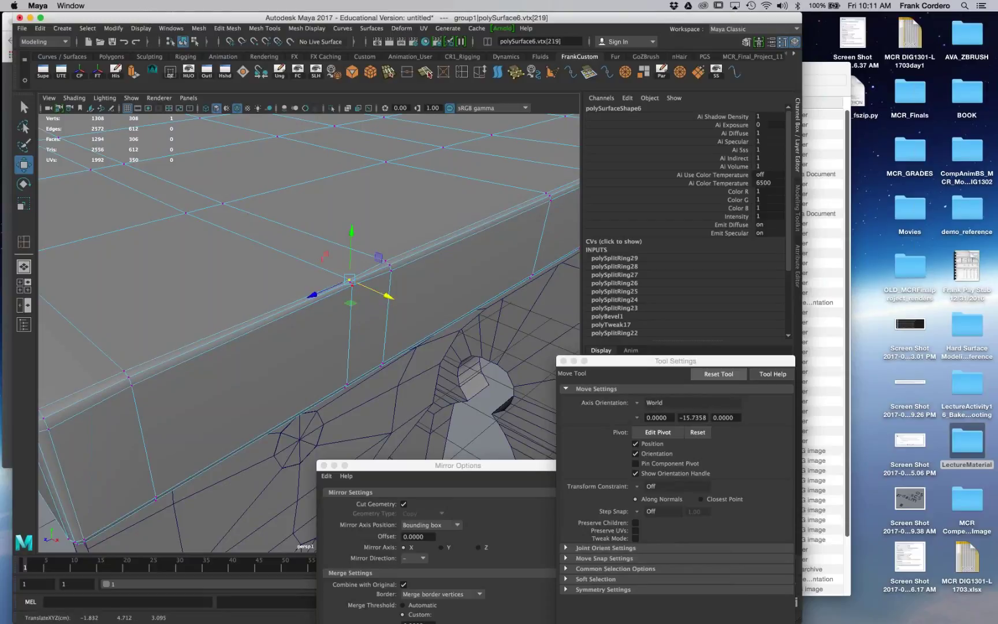
Step: Nudge individual vertices on the long side's upper edge at and beside the near corner to make the edge uneven
{"action": "middle_click_drag", "start_coordinate": [383, 292], "coordinate": [425, 247], "text": "alt"}
{"action": "middle_click_drag", "start_coordinate": [186, 310], "coordinate": [184, 308], "text": "alt"}
{"action": "left_click", "coordinate": [180, 307]}
{"action": "left_click_drag", "start_coordinate": [190, 317], "coordinate": [191, 317]}
{"action": "left_click", "coordinate": [188, 332]}
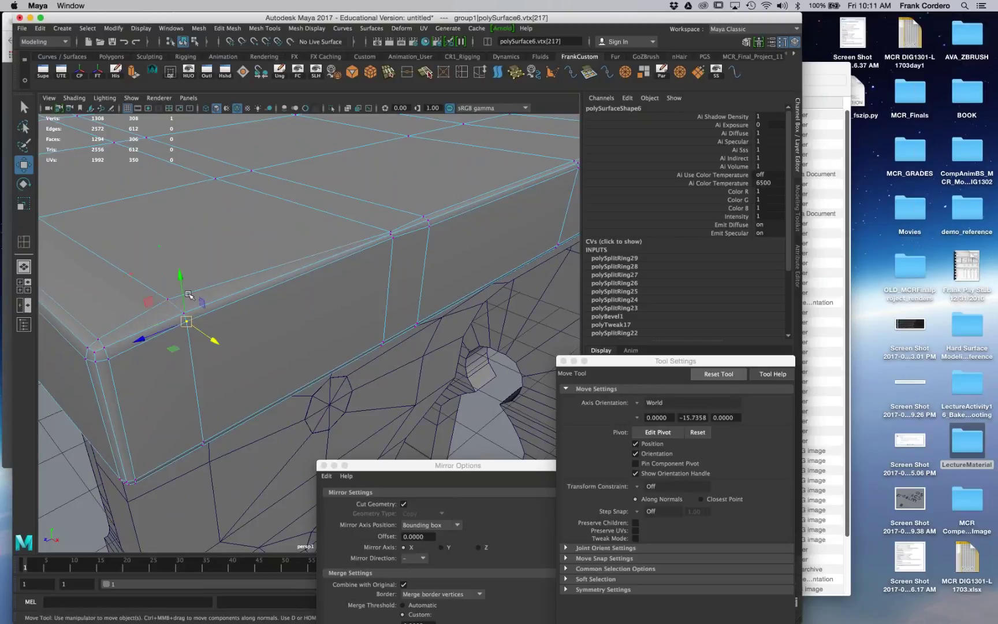
{"action": "left_click_drag", "start_coordinate": [185, 293], "coordinate": [185, 297]}
{"action": "left_click_drag", "start_coordinate": [238, 339], "coordinate": [234, 324], "text": "alt"}
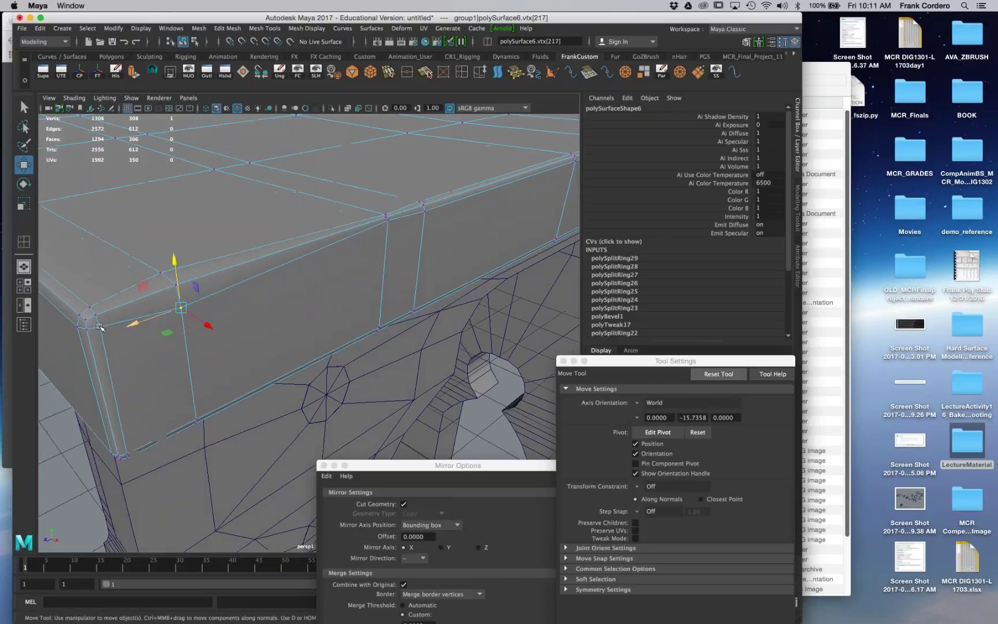
{"action": "left_click", "coordinate": [100, 328]}
{"action": "left_click_drag", "start_coordinate": [92, 285], "coordinate": [92, 283]}
Step: Return the stool top to object mode, clear the selection and turn off wireframe on shaded
{"action": "left_click_drag", "start_coordinate": [184, 312], "coordinate": [150, 294], "text": "alt"}
{"action": "left_click_drag", "start_coordinate": [275, 284], "coordinate": [355, 297], "text": "alt"}
{"action": "right_click_drag", "start_coordinate": [346, 248], "coordinate": [398, 233]}
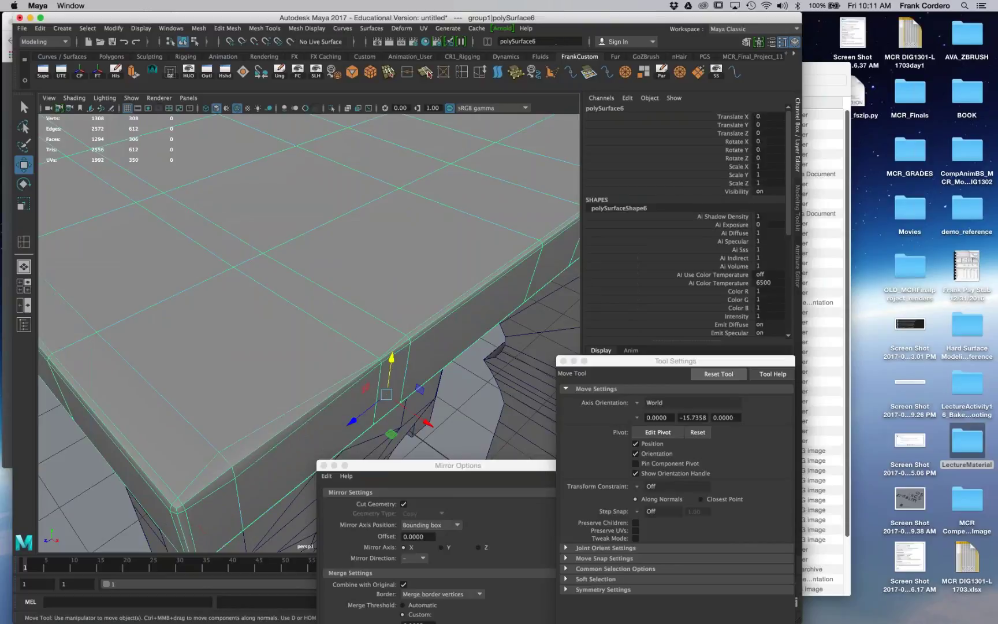
{"action": "left_click", "coordinate": [528, 352]}
{"action": "scroll", "coordinate": [529, 352], "scroll_direction": "down", "scroll_amount": 10}
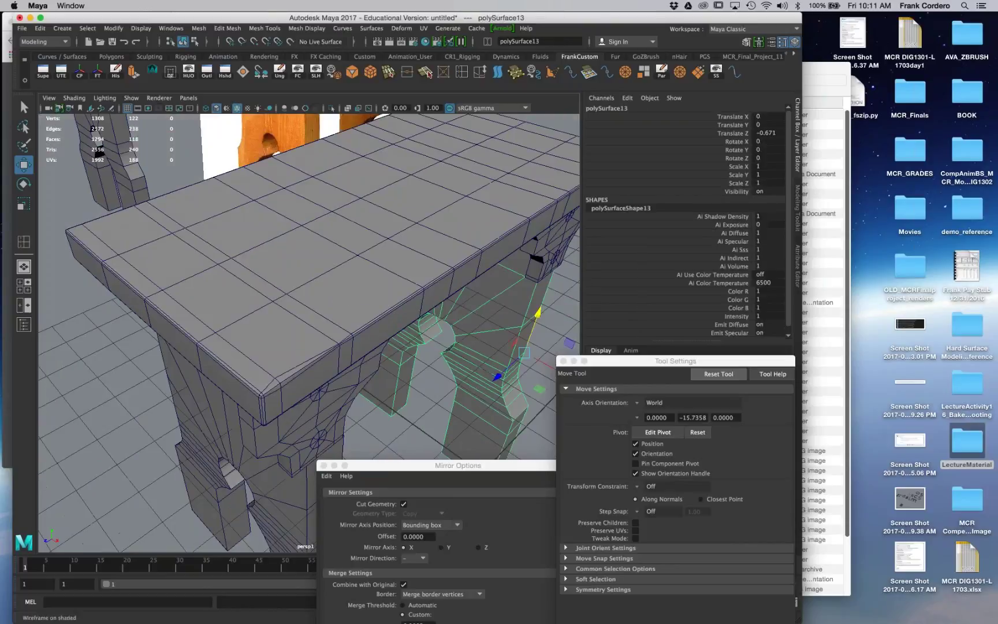
{"action": "key", "text": "alt+5"}
{"action": "left_click", "coordinate": [132, 408]}
{"action": "left_click_drag", "start_coordinate": [132, 408], "coordinate": [134, 359], "text": "alt"}
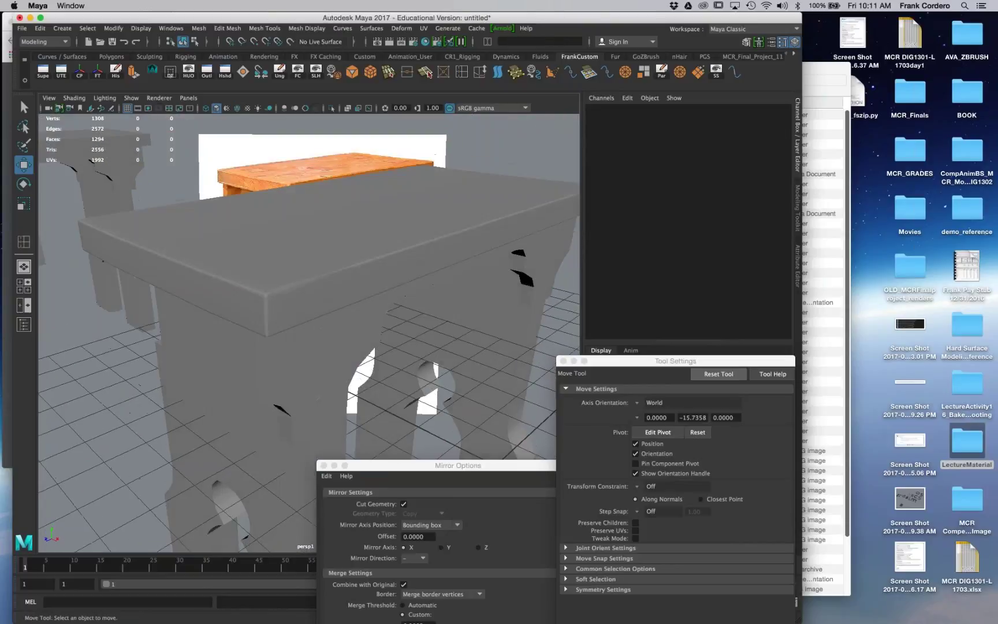
Step: Inspect the roughened edge and corner of the stool top up close, with and without its wireframe highlighted
{"action": "right_click_drag", "start_coordinate": [134, 359], "coordinate": [164, 360], "text": "alt"}
{"action": "left_click_drag", "start_coordinate": [199, 242], "coordinate": [187, 265], "text": "alt"}
{"action": "left_click", "coordinate": [188, 265]}
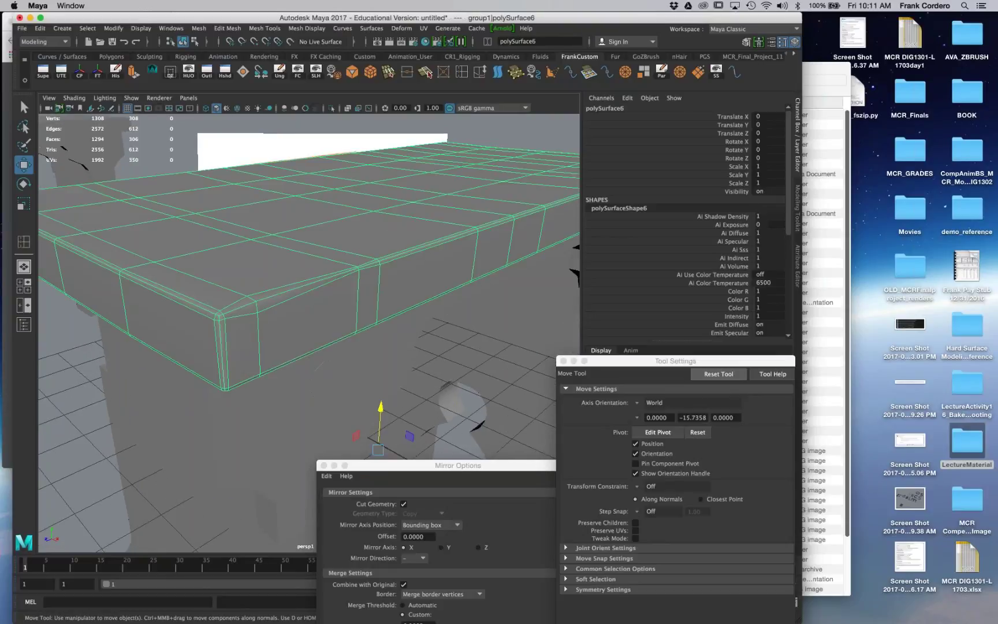
{"action": "left_click", "coordinate": [505, 362]}
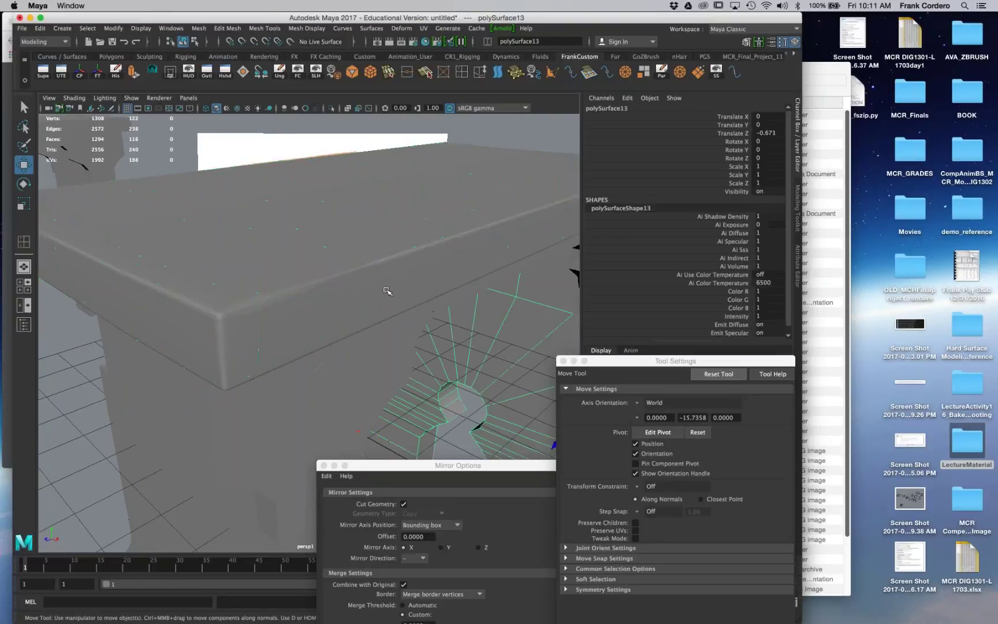
{"action": "left_click", "coordinate": [351, 278]}
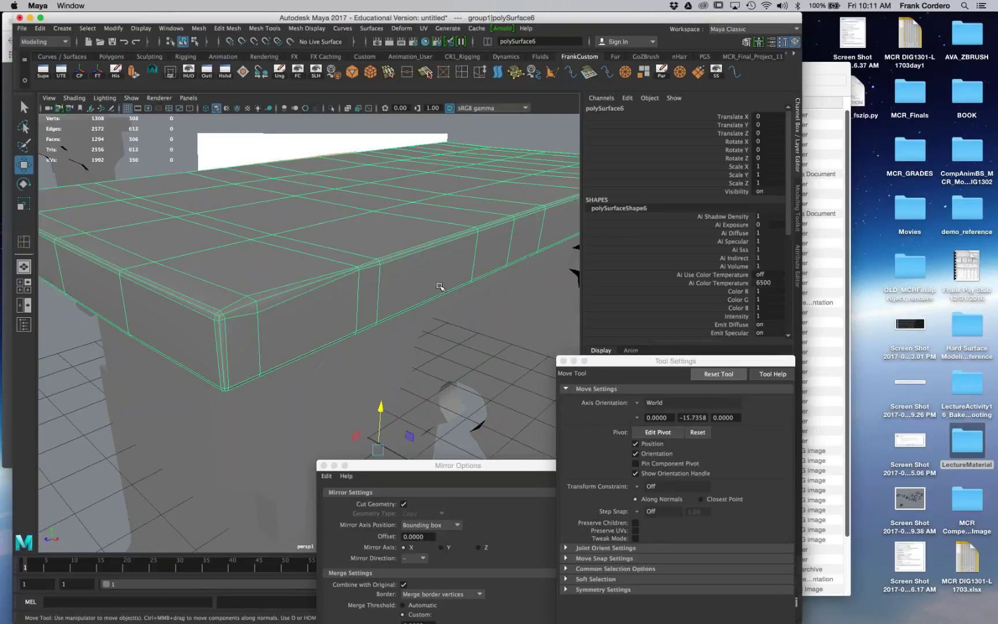
Step: Select the vertices just below the upper corner at the other end of the long side and lower them slightly
{"action": "middle_click_drag", "start_coordinate": [393, 277], "coordinate": [199, 352], "text": "alt"}
{"action": "middle_click_drag", "start_coordinate": [323, 323], "coordinate": [249, 328], "text": "alt"}
{"action": "right_click_drag", "start_coordinate": [249, 328], "coordinate": [306, 328], "text": "alt"}
{"action": "left_click_drag", "start_coordinate": [323, 312], "coordinate": [231, 312], "text": "alt"}
{"action": "middle_click_drag", "start_coordinate": [404, 289], "coordinate": [179, 341], "text": "alt"}
{"action": "middle_click_drag", "start_coordinate": [347, 287], "coordinate": [266, 299], "text": "alt"}
{"action": "middle_click_drag", "start_coordinate": [348, 304], "coordinate": [295, 315], "text": "alt"}
{"action": "left_click_drag", "start_coordinate": [347, 312], "coordinate": [271, 306], "text": "alt"}
{"action": "right_click_drag", "start_coordinate": [343, 279], "coordinate": [299, 280]}
{"action": "left_click_drag", "start_coordinate": [323, 275], "coordinate": [351, 286]}
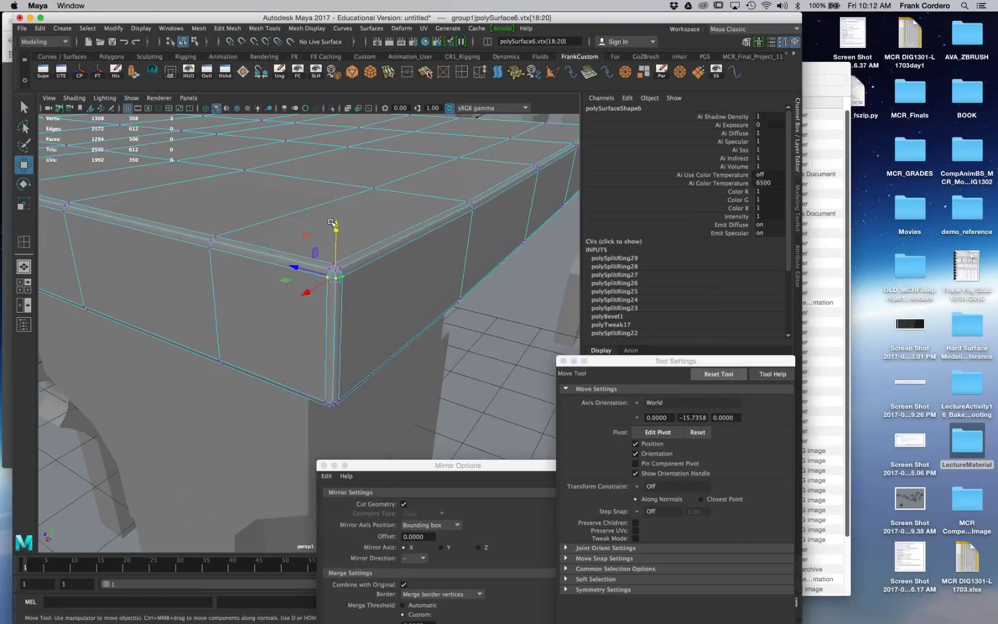
Step: Nudge individual vertices on the long side's upper edge beside that corner to make the edge uneven
{"action": "left_click", "coordinate": [210, 247]}
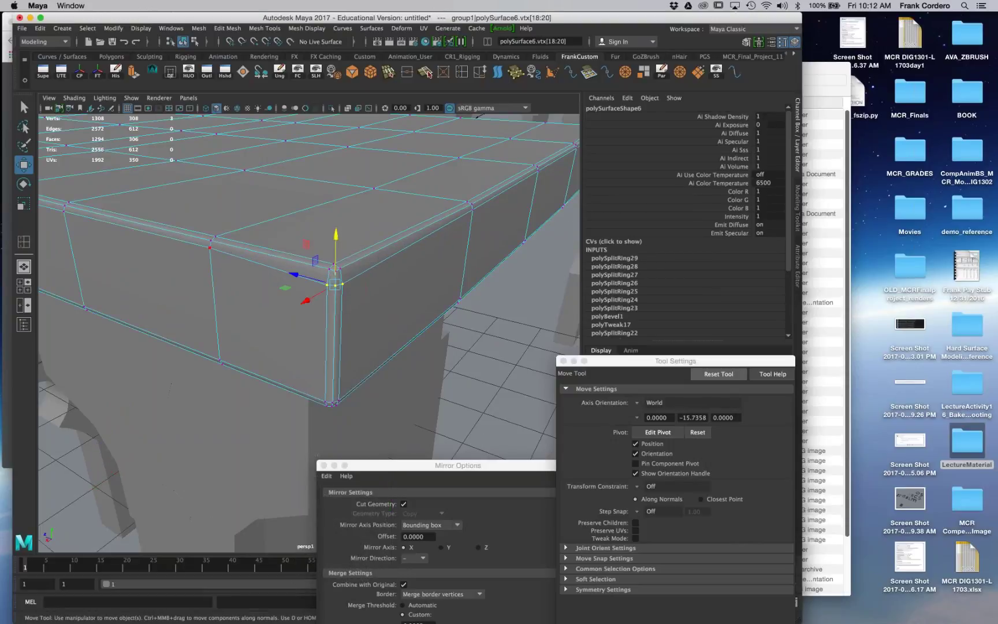
{"action": "left_click_drag", "start_coordinate": [205, 201], "coordinate": [216, 235]}
{"action": "left_click", "coordinate": [210, 243]}
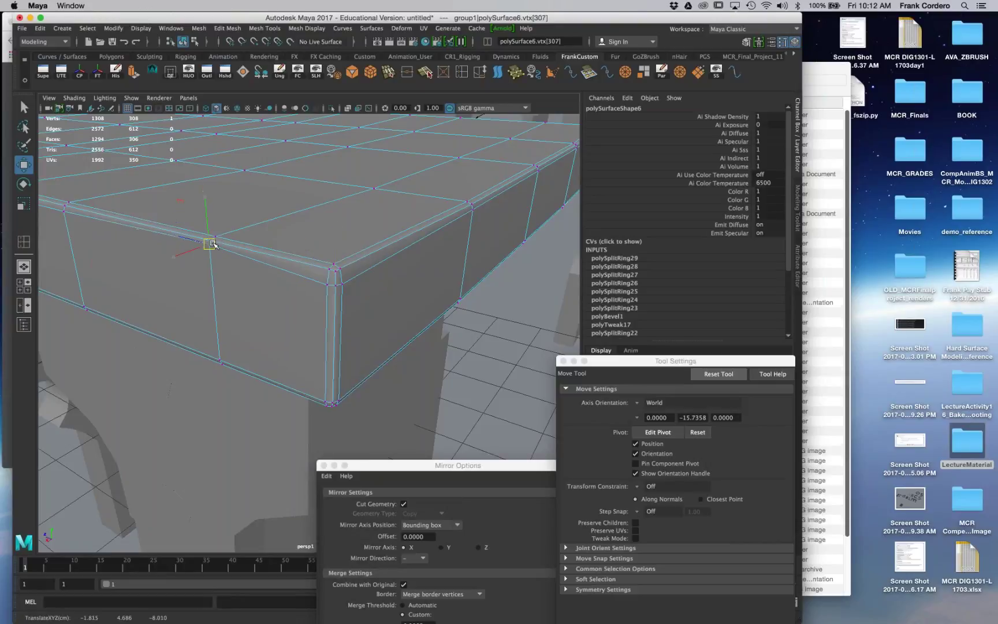
{"action": "left_click", "coordinate": [210, 242]}
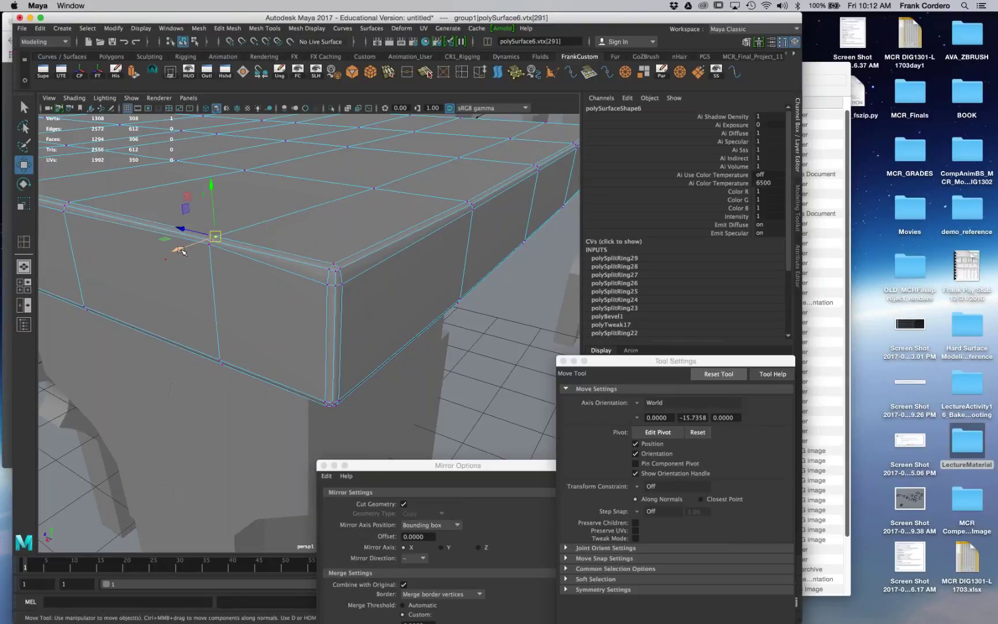
{"action": "left_click_drag", "start_coordinate": [190, 273], "coordinate": [352, 300], "text": "alt"}
{"action": "right_click_drag", "start_coordinate": [353, 289], "coordinate": [429, 252], "text": "alt"}
{"action": "left_click", "coordinate": [288, 276]}
{"action": "left_click", "coordinate": [284, 263]}
{"action": "left_click_drag", "start_coordinate": [304, 280], "coordinate": [310, 284]}
Step: Shift single vertices farther along the stool top's long upper edge, away from the corner
{"action": "scroll", "coordinate": [339, 301], "scroll_direction": "down", "scroll_amount": 3}
{"action": "middle_click_drag", "start_coordinate": [338, 301], "coordinate": [533, 275], "text": "alt"}
{"action": "left_click", "coordinate": [204, 351]}
{"action": "left_click", "coordinate": [199, 313]}
{"action": "left_click_drag", "start_coordinate": [459, 350], "coordinate": [509, 357], "text": "alt"}
{"action": "left_click", "coordinate": [217, 371]}
{"action": "left_click_drag", "start_coordinate": [242, 387], "coordinate": [225, 304]}
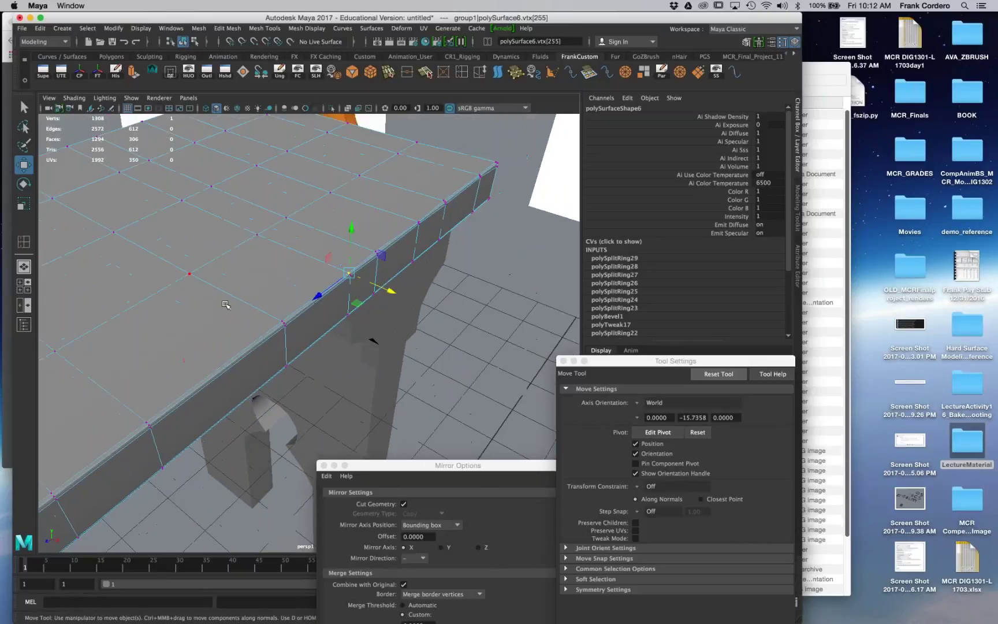
Step: Push a vertex near the middle of the long upper edge slightly outward and raise the neighbouring one slightly
{"action": "middle_click_drag", "start_coordinate": [226, 304], "coordinate": [359, 213], "text": "alt"}
{"action": "right_click_drag", "start_coordinate": [277, 496], "coordinate": [302, 494], "text": "alt"}
{"action": "left_click", "coordinate": [365, 266]}
{"action": "left_click_drag", "start_coordinate": [391, 277], "coordinate": [396, 279]}
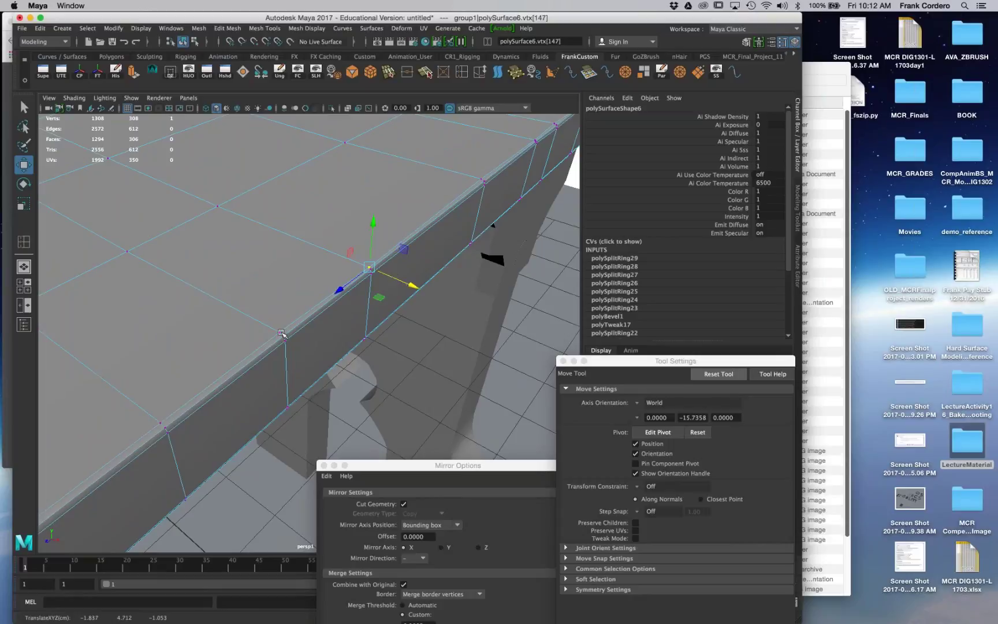
{"action": "left_click", "coordinate": [286, 342]}
{"action": "left_click_drag", "start_coordinate": [286, 342], "coordinate": [346, 289], "text": "alt"}
{"action": "scroll", "coordinate": [393, 260], "scroll_direction": "up", "scroll_amount": 3}
{"action": "left_click", "coordinate": [381, 248]}
{"action": "left_click_drag", "start_coordinate": [383, 200], "coordinate": [384, 191]}
Step: Return the stool top to object mode and clear the selection
{"action": "right_click_drag", "start_coordinate": [409, 237], "coordinate": [237, 265], "text": "alt"}
{"action": "middle_click_drag", "start_coordinate": [231, 269], "coordinate": [298, 230], "text": "alt"}
{"action": "right_click_drag", "start_coordinate": [234, 242], "coordinate": [285, 225]}
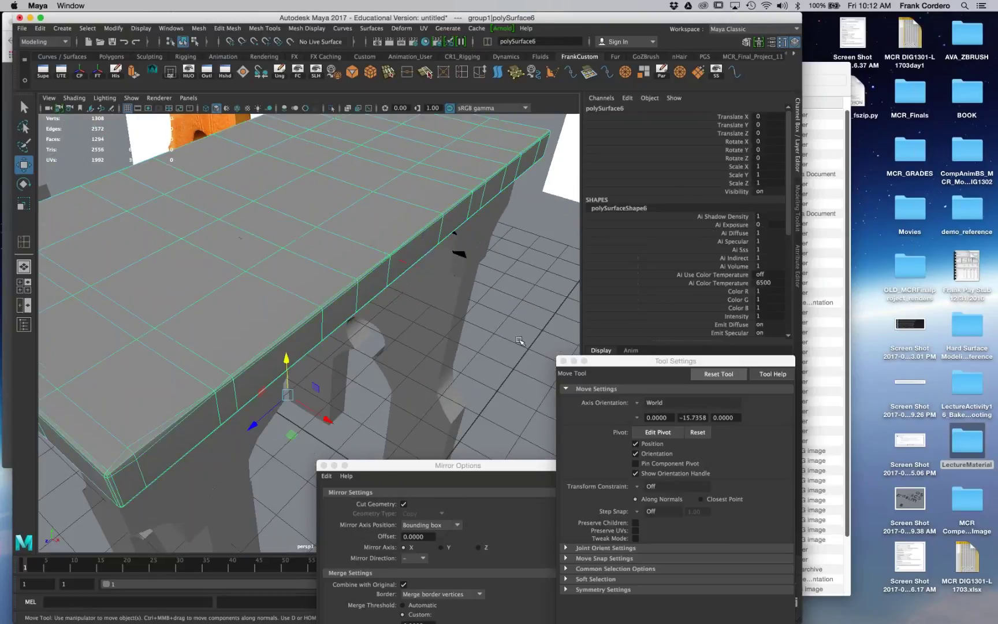
{"action": "left_click", "coordinate": [525, 342]}
Step: Examine the unevenness of the stool top's long edge up close and from farther away
{"action": "right_click_drag", "start_coordinate": [520, 335], "coordinate": [478, 317], "text": "alt"}
{"action": "mouse_move", "coordinate": [479, 317]}
{"action": "left_mouse_down", "text": "alt"}
{"action": "mouse_move", "coordinate": [433, 309]}
{"action": "mouse_move", "coordinate": [479, 329]}
{"action": "left_mouse_up", "text": "alt"}
{"action": "right_click_drag", "start_coordinate": [433, 311], "coordinate": [468, 312], "text": "alt"}
{"action": "left_click_drag", "start_coordinate": [456, 314], "coordinate": [416, 312], "text": "alt"}
{"action": "mouse_move", "coordinate": [235, 302]}
{"action": "left_mouse_down", "text": "alt"}
{"action": "mouse_move", "coordinate": [222, 277]}
{"action": "mouse_move", "coordinate": [231, 309]}
{"action": "mouse_move", "coordinate": [234, 289]}
{"action": "mouse_move", "coordinate": [229, 314]}
{"action": "left_mouse_up", "text": "alt"}
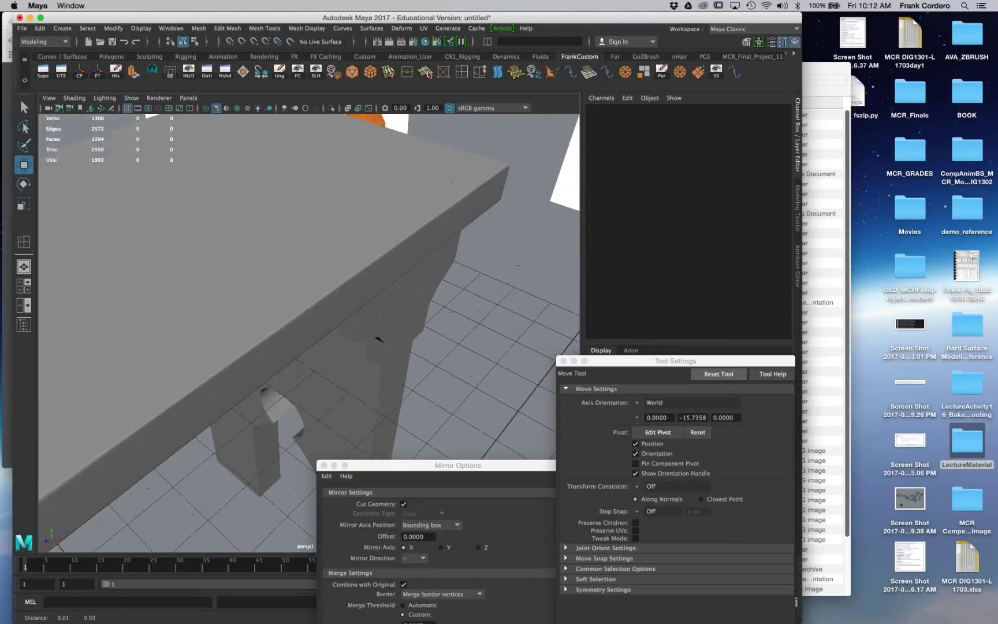
{"action": "right_click_drag", "start_coordinate": [260, 312], "coordinate": [202, 315], "text": "alt"}
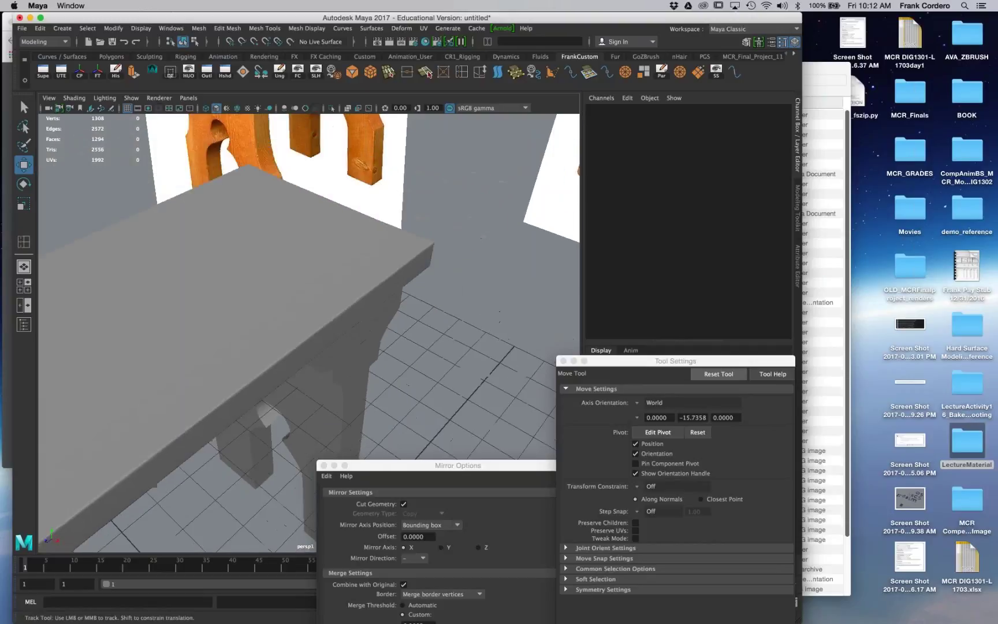
{"action": "middle_click_drag", "start_coordinate": [393, 367], "coordinate": [407, 294], "text": "alt"}
{"action": "left_click_drag", "start_coordinate": [407, 294], "coordinate": [497, 300], "text": "alt"}
{"action": "left_click_drag", "start_coordinate": [226, 312], "coordinate": [217, 248], "text": "alt"}
Step: Switch the viewport to use all scene lights and create a point light
{"action": "left_click", "coordinate": [256, 267]}
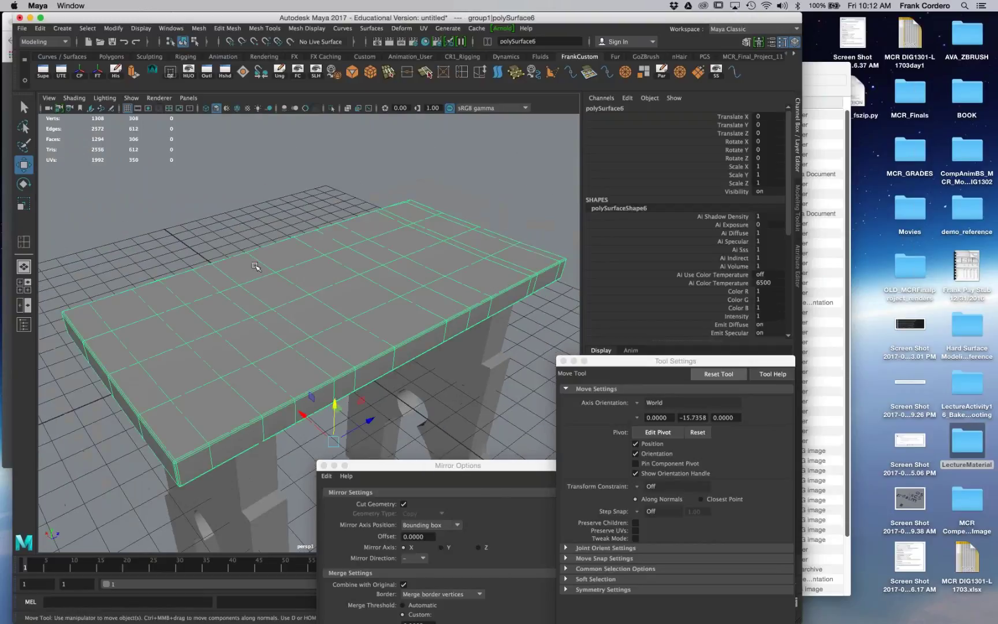
{"action": "right_click_drag", "start_coordinate": [334, 315], "coordinate": [407, 569]}
{"action": "left_click_drag", "start_coordinate": [358, 301], "coordinate": [271, 317], "text": "alt"}
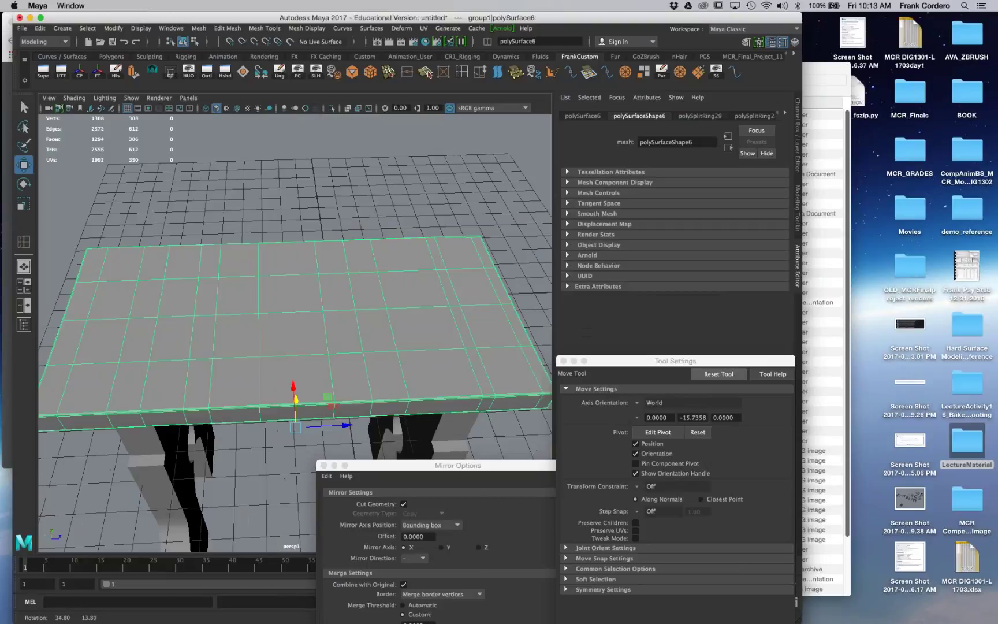
{"action": "key", "text": "7"}
{"action": "left_click_drag", "start_coordinate": [358, 277], "coordinate": [225, 295], "text": "alt"}
{"action": "left_click", "coordinate": [199, 28]}
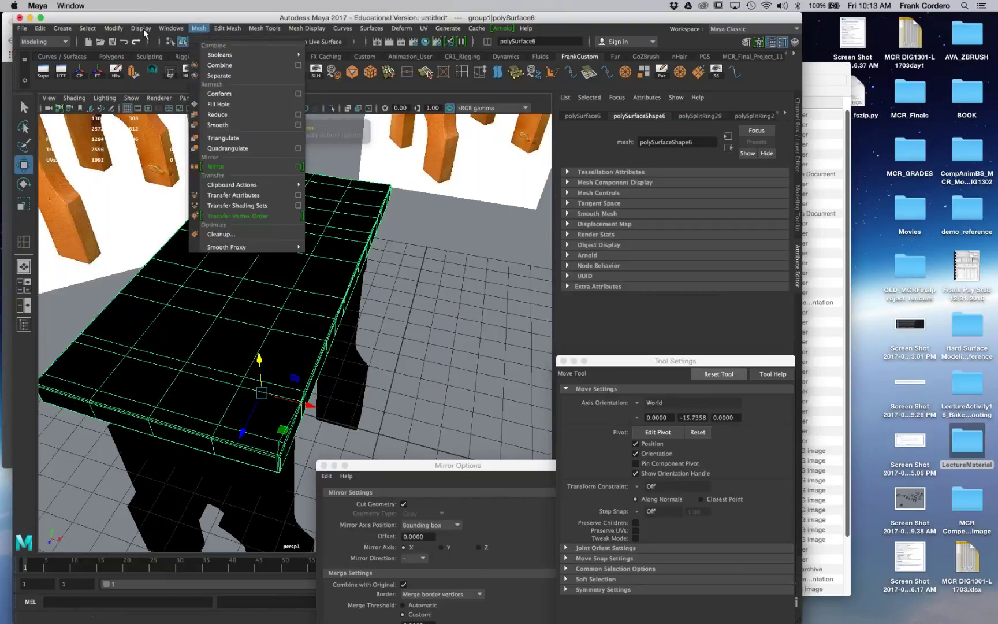
{"action": "mouse_move", "coordinate": [62, 29]}
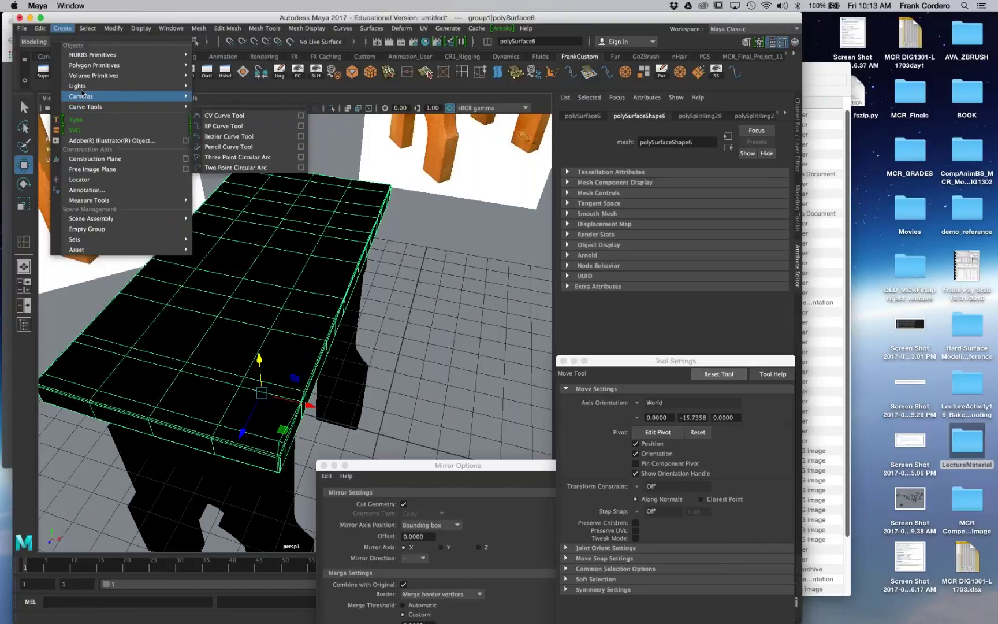
{"action": "mouse_move", "coordinate": [81, 85]}
{"action": "left_click", "coordinate": [232, 116]}
Step: Move the point light up above the stool top and check how it shades the edges
{"action": "left_click_drag", "start_coordinate": [404, 416], "coordinate": [371, 231], "text": "alt"}
{"action": "scroll", "coordinate": [267, 314], "scroll_direction": "up", "scroll_amount": 5}
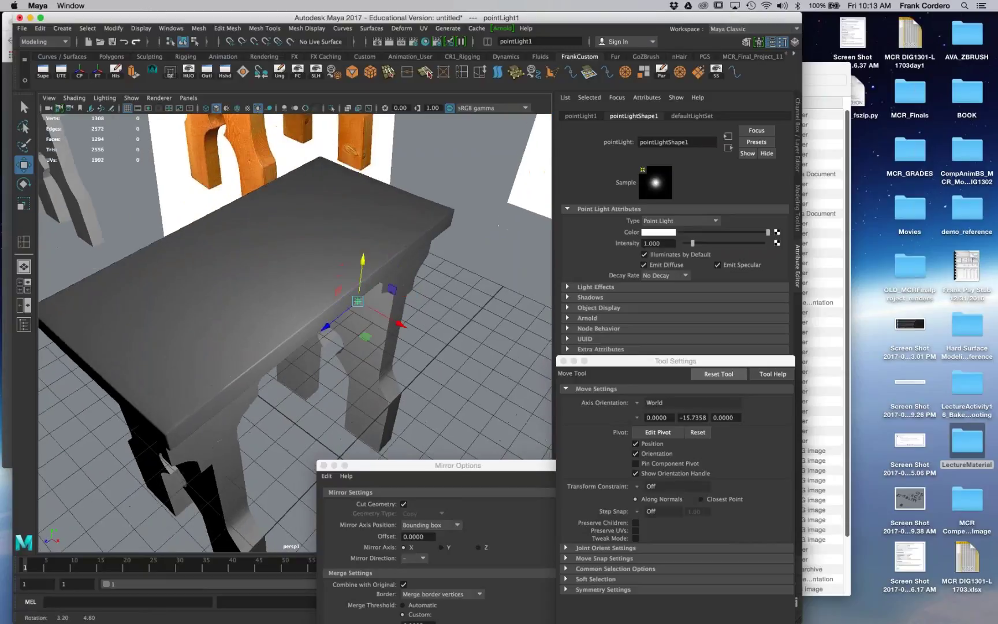
{"action": "scroll", "coordinate": [442, 265], "scroll_direction": "down", "scroll_amount": 1}
{"action": "left_click_drag", "start_coordinate": [420, 238], "coordinate": [346, 173]}
{"action": "scroll", "coordinate": [348, 297], "scroll_direction": "down", "scroll_amount": 5}
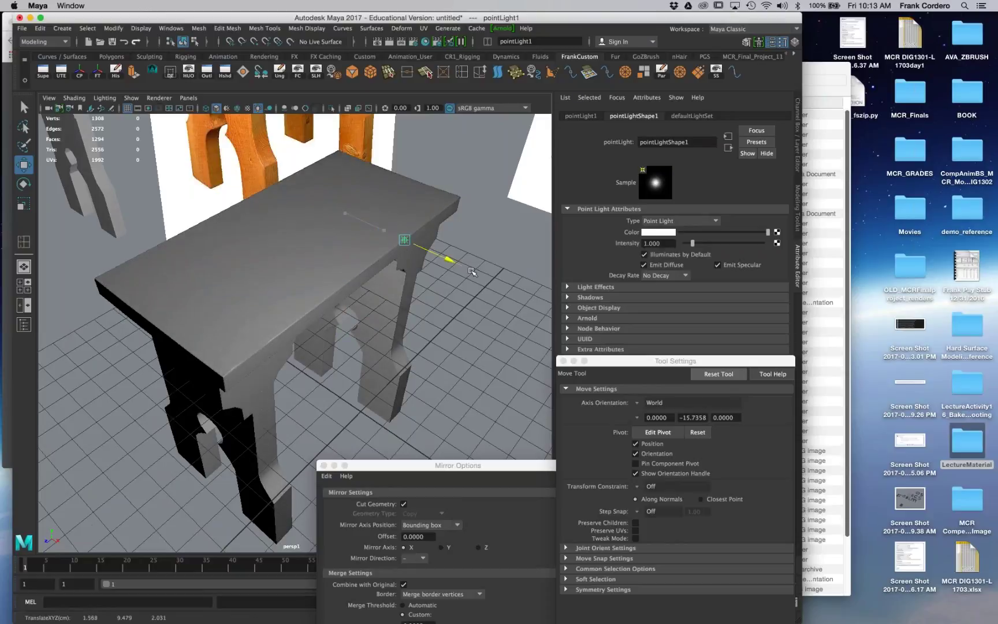
{"action": "scroll", "coordinate": [530, 359], "scroll_direction": "up", "scroll_amount": 4}
{"action": "scroll", "coordinate": [530, 359], "scroll_direction": "up", "scroll_amount": 2}
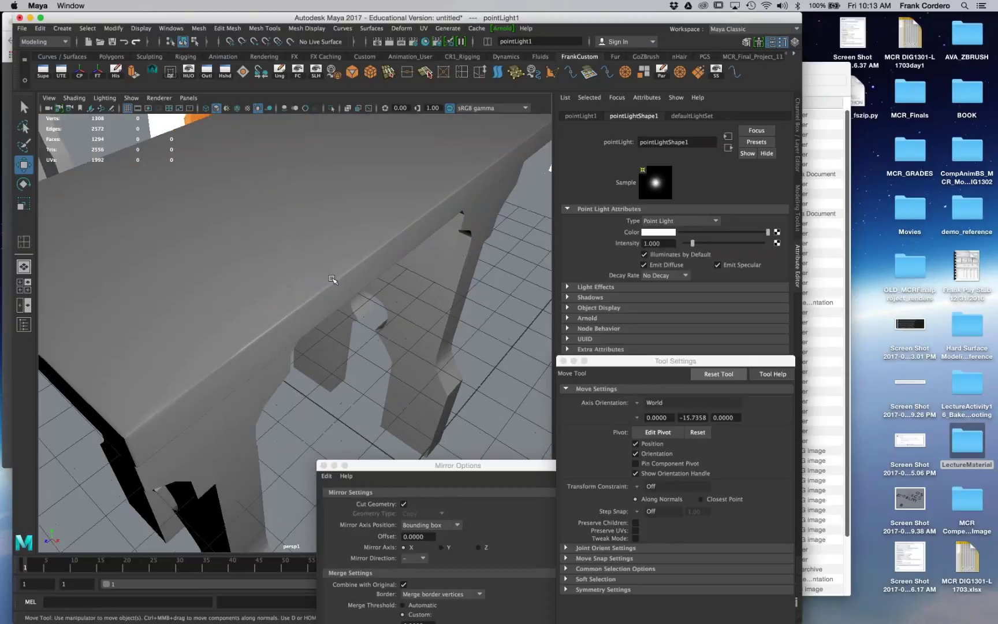
{"action": "scroll", "coordinate": [332, 280], "scroll_direction": "down", "scroll_amount": 5}
{"action": "mouse_move", "coordinate": [332, 280]}
{"action": "left_mouse_down", "text": "alt"}
{"action": "mouse_move", "coordinate": [300, 294]}
{"action": "mouse_move", "coordinate": [338, 283]}
{"action": "mouse_move", "coordinate": [248, 289]}
{"action": "mouse_move", "coordinate": [202, 277]}
{"action": "left_mouse_up", "text": "alt"}
{"action": "scroll", "coordinate": [338, 283], "scroll_direction": "up", "scroll_amount": 5}
{"action": "scroll", "coordinate": [248, 289], "scroll_direction": "down", "scroll_amount": 5}
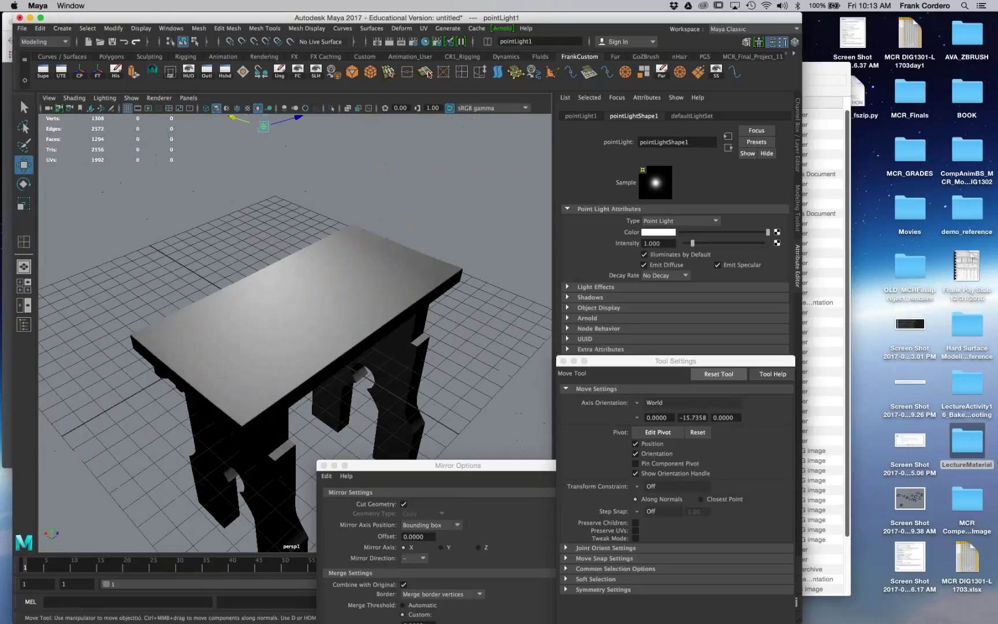
Step: Duplicate the point light and place the copy beyond the opposite side of the stool
{"action": "key", "text": "ctrl+d"}
{"action": "left_click_drag", "start_coordinate": [263, 133], "coordinate": [480, 204]}
{"action": "scroll", "coordinate": [481, 205], "scroll_direction": "up", "scroll_amount": 5}
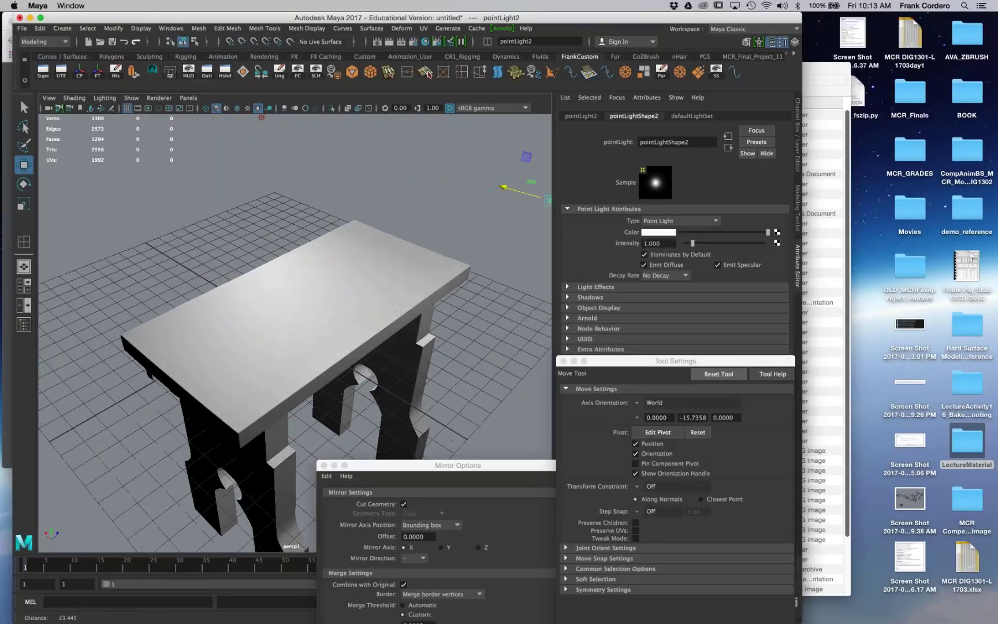
{"action": "mouse_move", "coordinate": [347, 301]}
{"action": "left_mouse_down", "text": "alt"}
{"action": "mouse_move", "coordinate": [312, 254]}
{"action": "mouse_move", "coordinate": [352, 283]}
{"action": "mouse_move", "coordinate": [335, 307]}
{"action": "mouse_move", "coordinate": [359, 315]}
{"action": "left_mouse_up", "text": "alt"}
{"action": "scroll", "coordinate": [294, 334], "scroll_direction": "down", "scroll_amount": 5}
Step: Move the original point light farther away from the stool and reposition the duplicate light
{"action": "left_click", "coordinate": [181, 140]}
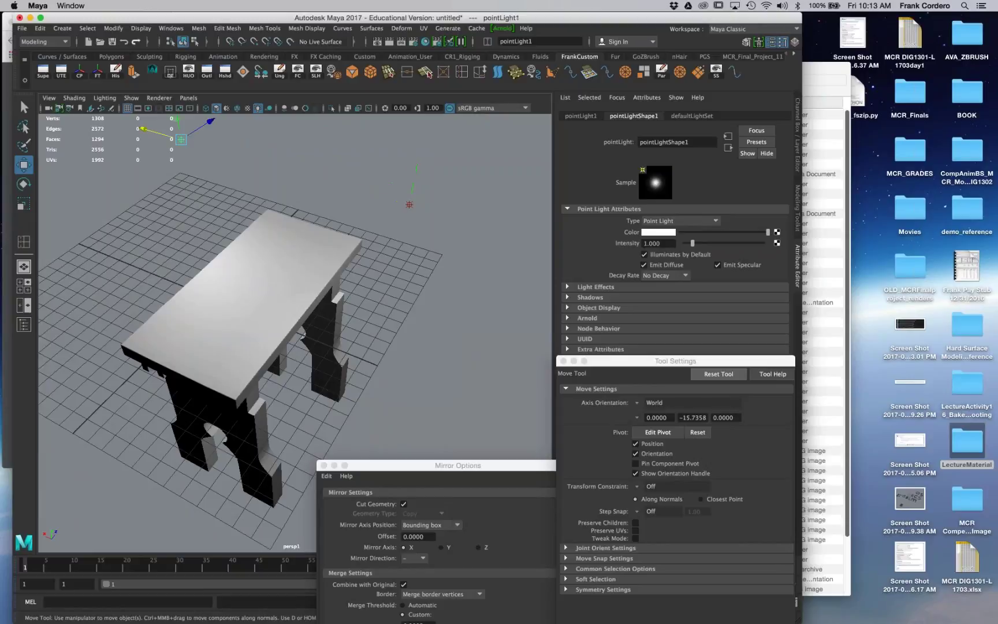
{"action": "left_click_drag", "start_coordinate": [166, 135], "coordinate": [63, 126]}
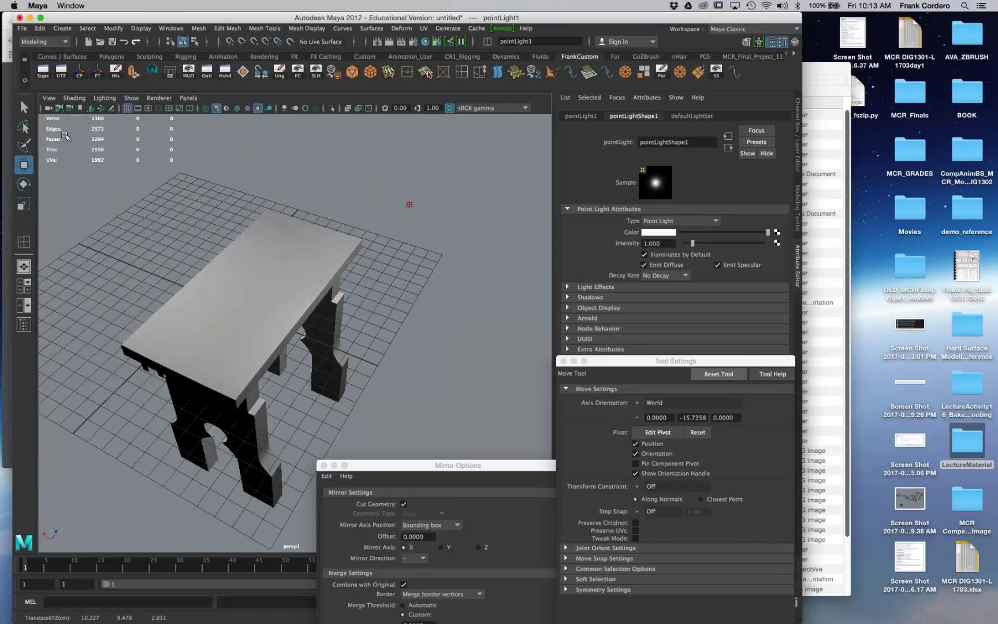
{"action": "left_click", "coordinate": [409, 205]}
{"action": "left_click_drag", "start_coordinate": [425, 183], "coordinate": [384, 236]}
Step: Examine the lit long edge and corner of the stool top up close from several angles
{"action": "right_click_drag", "start_coordinate": [383, 237], "coordinate": [501, 314], "text": "alt"}
{"action": "middle_click_drag", "start_coordinate": [502, 315], "coordinate": [522, 264], "text": "alt"}
{"action": "left_click_drag", "start_coordinate": [246, 334], "coordinate": [261, 300], "text": "alt"}
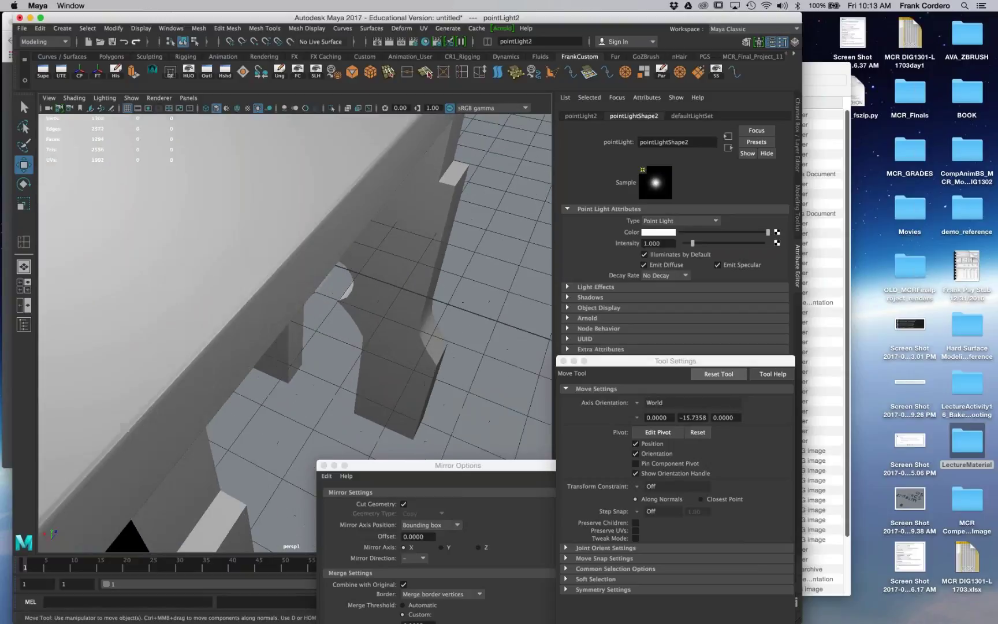
{"action": "right_click_drag", "start_coordinate": [358, 300], "coordinate": [309, 277], "text": "alt"}
{"action": "left_click", "coordinate": [289, 257]}
{"action": "left_click_drag", "start_coordinate": [289, 257], "coordinate": [81, 306], "text": "alt"}
{"action": "right_click_drag", "start_coordinate": [277, 306], "coordinate": [191, 283], "text": "alt"}
{"action": "left_click_drag", "start_coordinate": [289, 283], "coordinate": [149, 312], "text": "alt"}
{"action": "left_click", "coordinate": [116, 358]}
{"action": "right_click_drag", "start_coordinate": [173, 323], "coordinate": [284, 335], "text": "alt"}
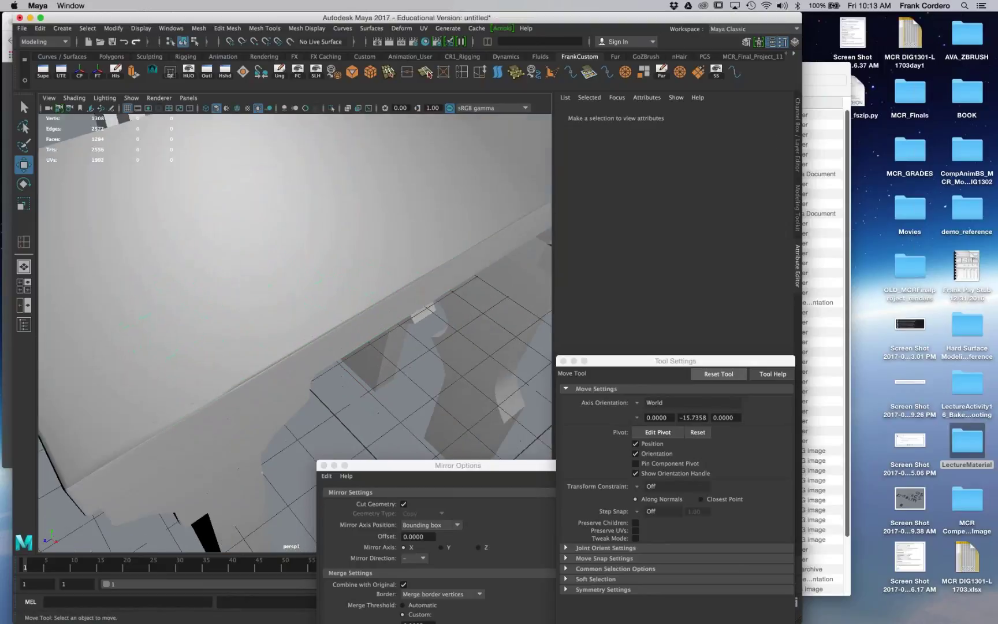
Step: Compare the lit stool top with and without its wireframe highlighted, viewing it from above and from the side
{"action": "left_click", "coordinate": [271, 289]}
{"action": "left_click_drag", "start_coordinate": [271, 289], "coordinate": [309, 274], "text": "alt"}
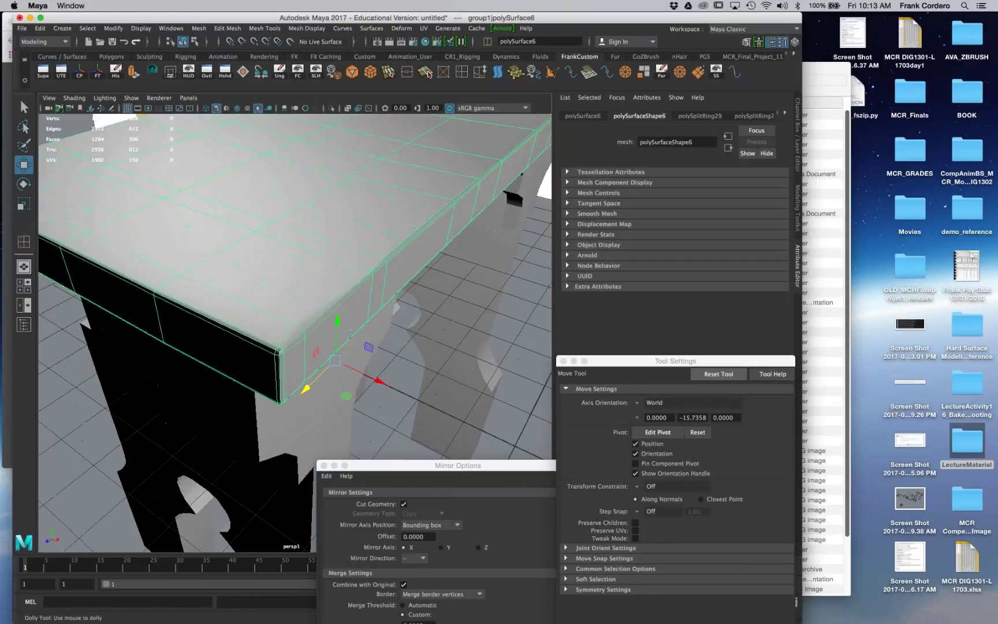
{"action": "right_click_drag", "start_coordinate": [309, 274], "coordinate": [231, 265], "text": "alt"}
{"action": "middle_click_drag", "start_coordinate": [346, 260], "coordinate": [274, 320], "text": "alt"}
{"action": "left_click", "coordinate": [439, 346]}
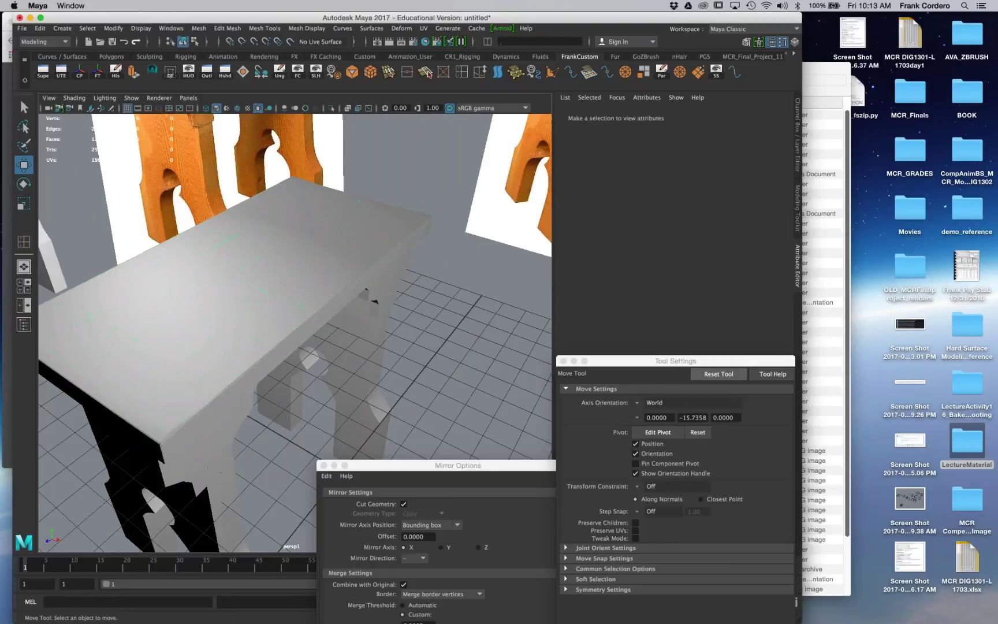
{"action": "left_click", "coordinate": [254, 300]}
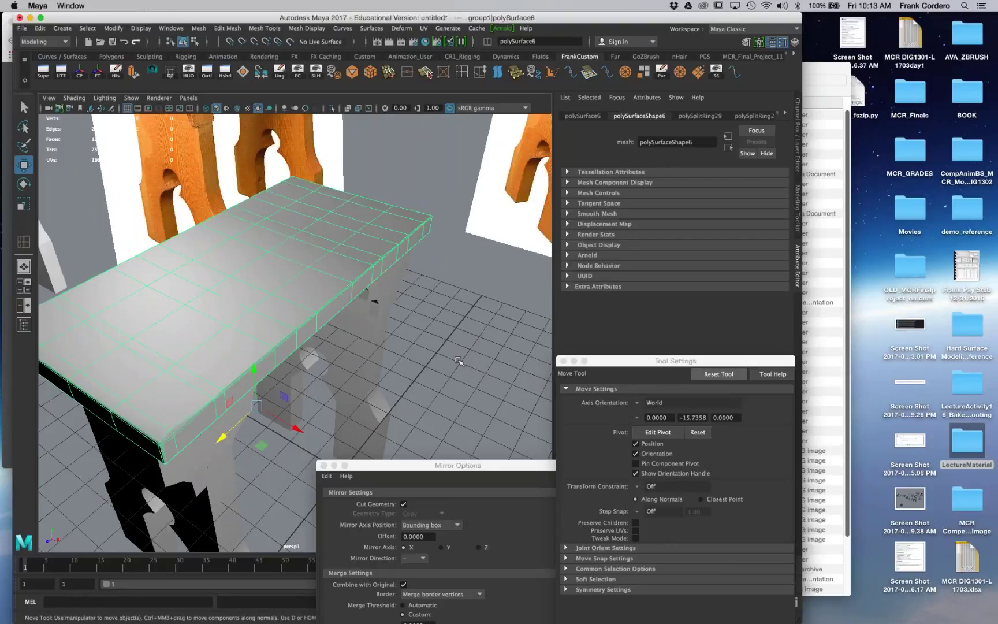
{"action": "right_click_drag", "start_coordinate": [459, 362], "coordinate": [404, 352], "text": "alt"}
{"action": "mouse_move", "coordinate": [394, 319]}
{"action": "left_mouse_down", "text": "alt"}
{"action": "mouse_move", "coordinate": [417, 317]}
{"action": "mouse_move", "coordinate": [383, 319]}
{"action": "left_mouse_up", "text": "alt"}
{"action": "left_click", "coordinate": [393, 307]}
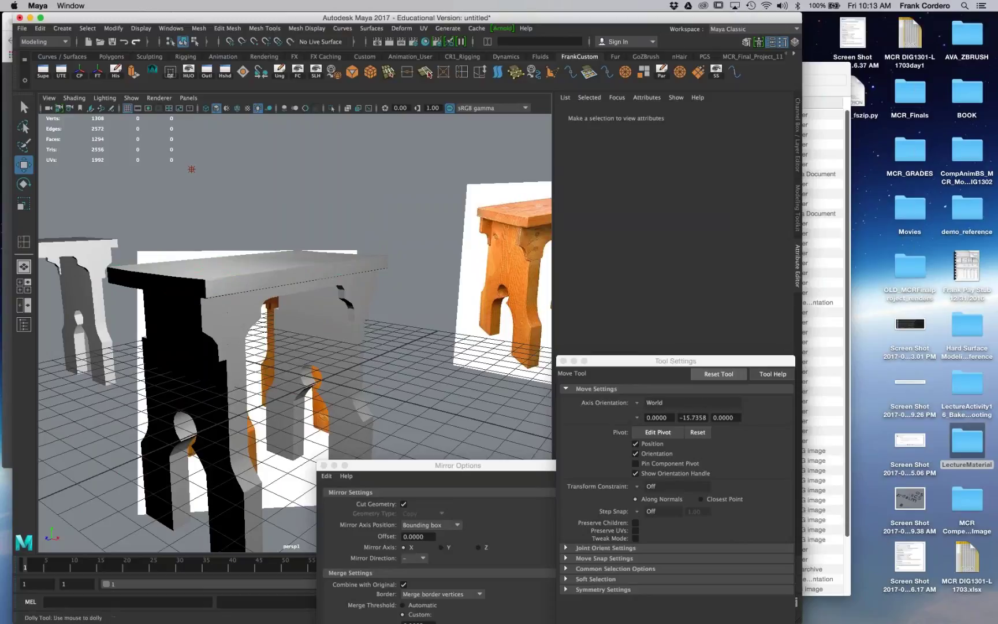
Step: Isolate the near leg panel in the viewport and return to default shaded lighting
{"action": "scroll", "coordinate": [173, 312], "scroll_direction": "up", "scroll_amount": 5}
{"action": "left_click", "coordinate": [173, 312]}
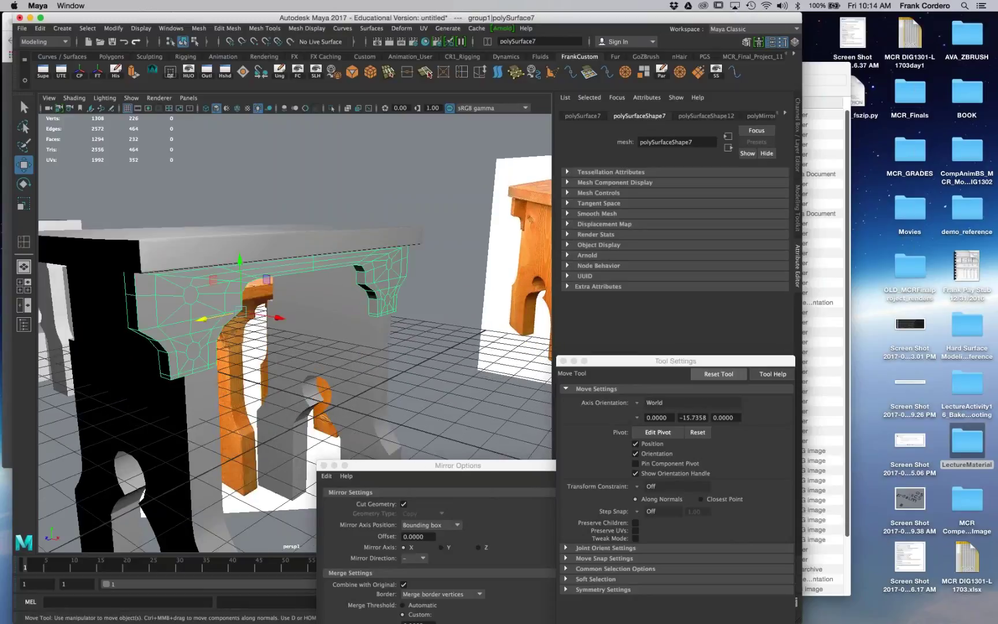
{"action": "left_click_drag", "start_coordinate": [376, 172], "coordinate": [433, 193], "text": "alt"}
{"action": "left_click", "coordinate": [432, 184]}
{"action": "left_click", "coordinate": [262, 309]}
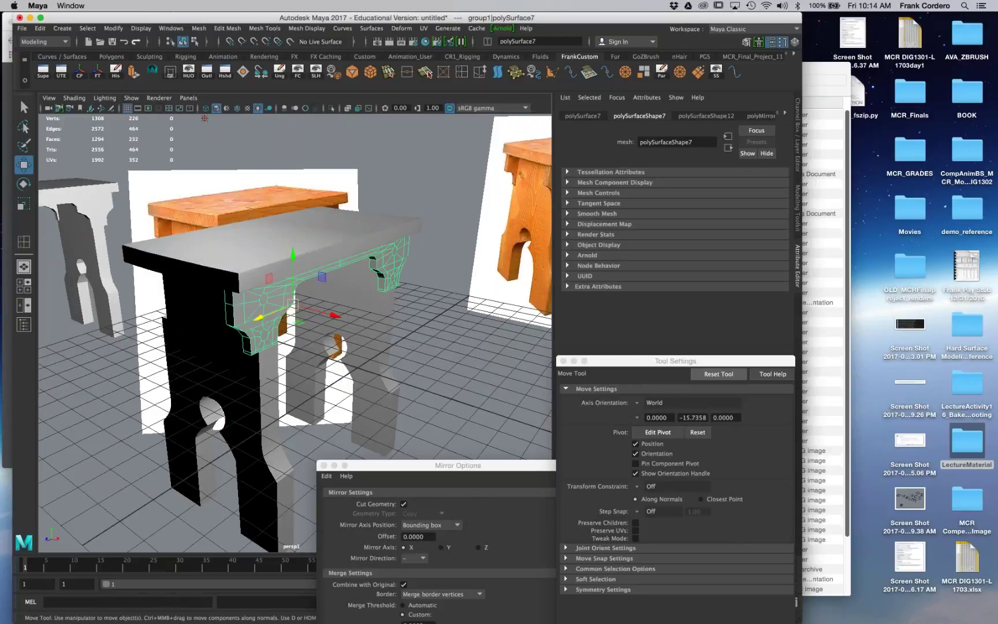
{"action": "left_click", "coordinate": [215, 342]}
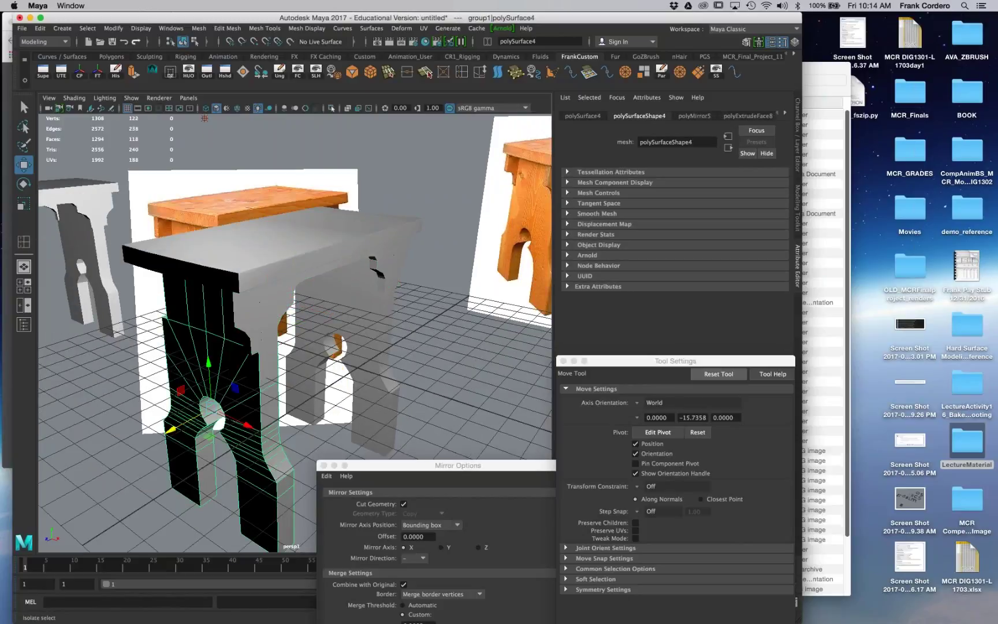
{"action": "left_click", "coordinate": [332, 108]}
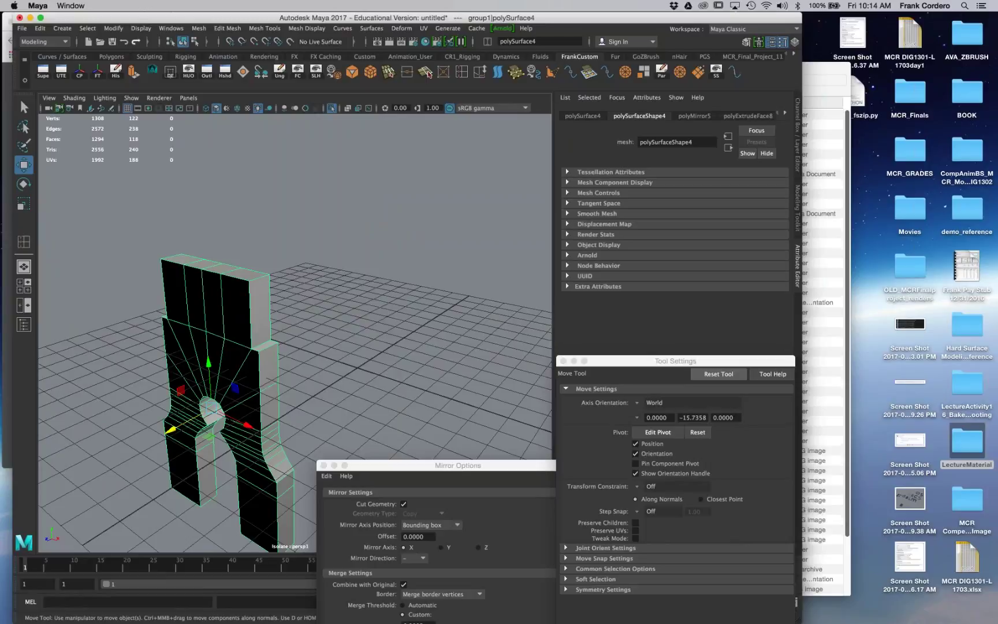
{"action": "key", "text": "5"}
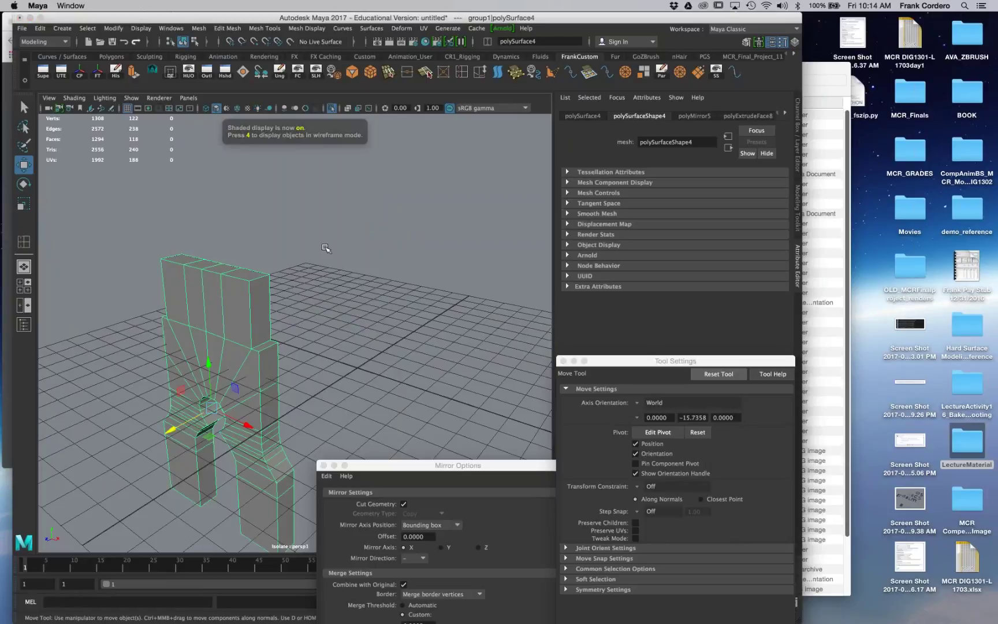
Step: Select the border edges around the leg panel's upper block and the edges of its shoulder step
{"action": "scroll", "coordinate": [326, 248], "scroll_direction": "up", "scroll_amount": 5}
{"action": "right_click_drag", "start_coordinate": [279, 241], "coordinate": [278, 222]}
{"action": "left_click", "coordinate": [298, 248]}
{"action": "double_click", "coordinate": [285, 205], "text": "shift"}
{"action": "left_click", "coordinate": [314, 202], "text": "shift"}
{"action": "double_click", "coordinate": [308, 199], "text": "shift"}
{"action": "left_click", "coordinate": [326, 229], "text": "shift"}
{"action": "left_click", "coordinate": [312, 313], "text": "shift"}
{"action": "left_click", "coordinate": [304, 320], "text": "shift"}
{"action": "left_click", "coordinate": [322, 316], "text": "shift"}
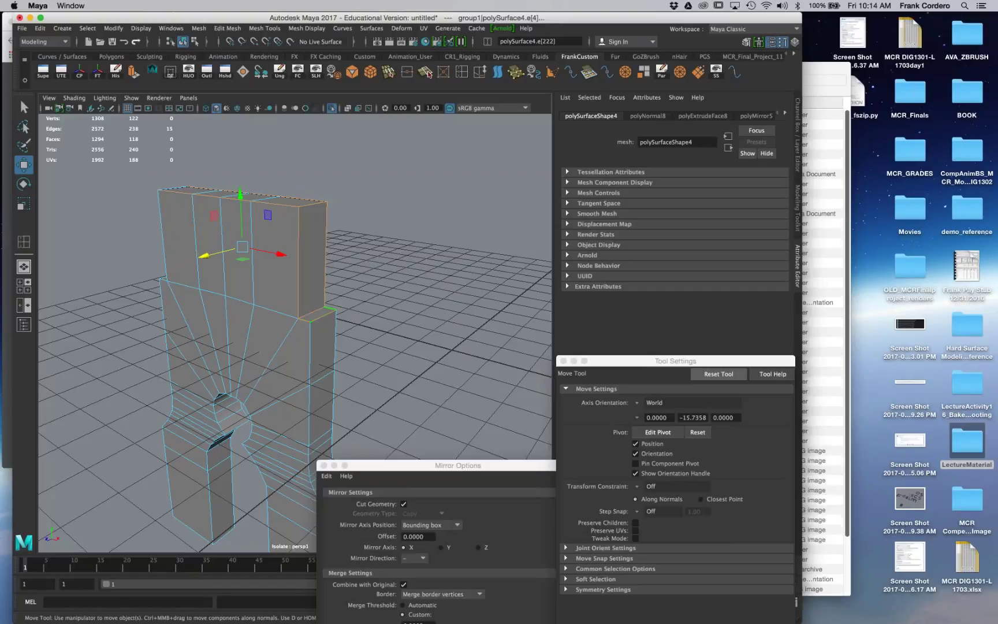
Step: Add the leg's outer side edges, one foot's bottom edges and the arch cutout's edge loop to the selection
{"action": "double_click", "coordinate": [310, 354], "text": "shift"}
{"action": "middle_click_drag", "start_coordinate": [311, 354], "coordinate": [301, 159], "text": "alt"}
{"action": "left_click", "coordinate": [306, 250], "text": "shift"}
{"action": "left_click", "coordinate": [308, 451], "text": "shift"}
{"action": "left_click", "coordinate": [271, 445], "text": "shift"}
{"action": "left_click_drag", "start_coordinate": [270, 446], "coordinate": [331, 424], "text": "alt"}
{"action": "left_click", "coordinate": [314, 408], "text": "shift"}
{"action": "double_click", "coordinate": [353, 378], "text": "shift"}
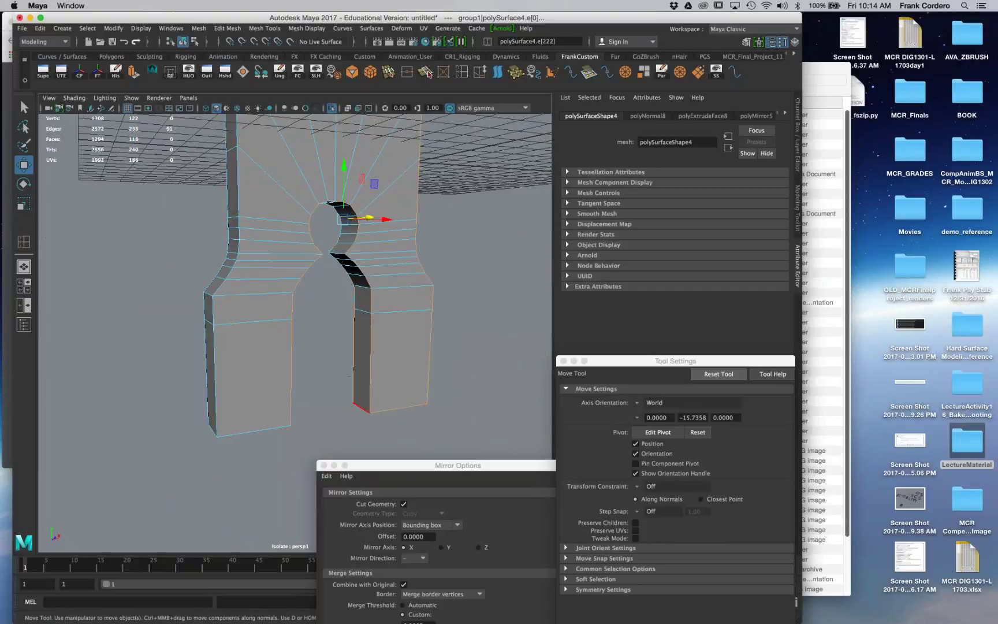
Step: Add the other foot's bottom edges and that leg's two outer vertical edge loops to the selection
{"action": "left_click_drag", "start_coordinate": [352, 311], "coordinate": [288, 309], "text": "alt"}
{"action": "middle_click_drag", "start_coordinate": [288, 309], "coordinate": [313, 298], "text": "alt"}
{"action": "right_click_drag", "start_coordinate": [313, 298], "coordinate": [370, 303], "text": "alt"}
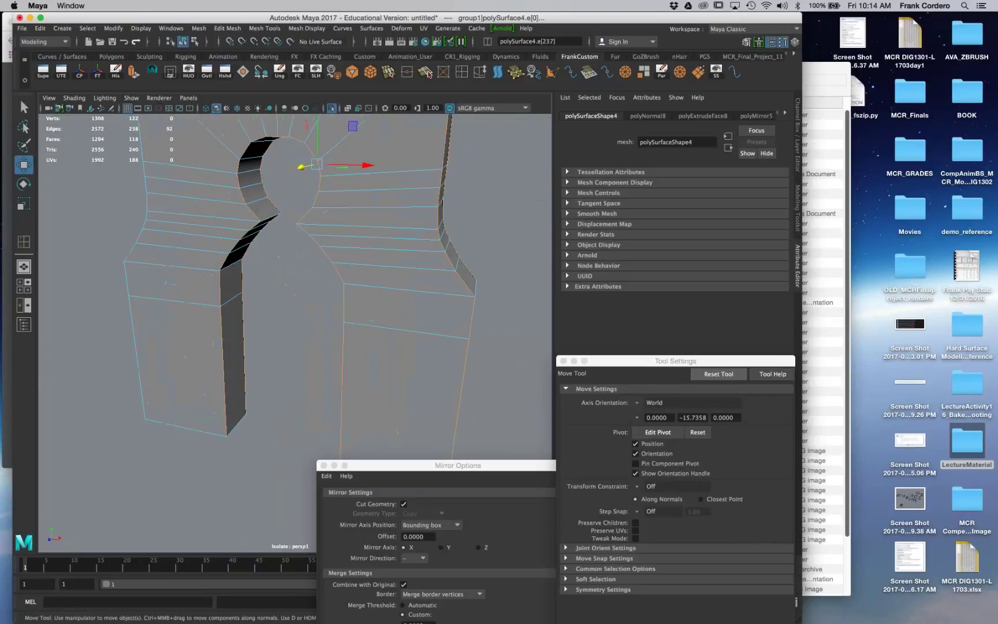
{"action": "left_click_drag", "start_coordinate": [259, 297], "coordinate": [263, 335], "text": "alt"}
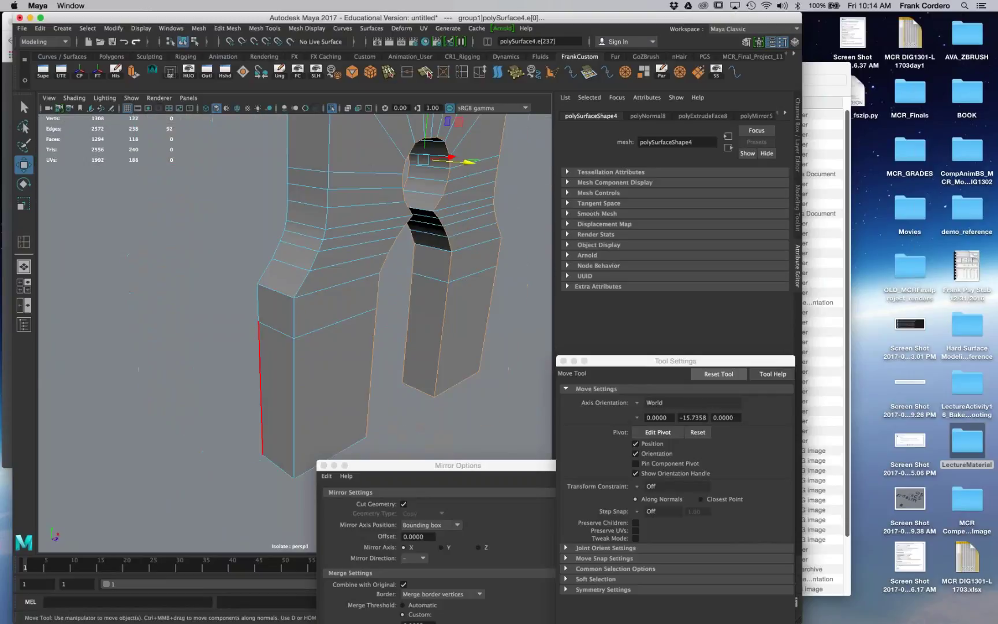
{"action": "left_click", "coordinate": [300, 474], "text": "shift"}
{"action": "double_click", "coordinate": [295, 435], "text": "shift"}
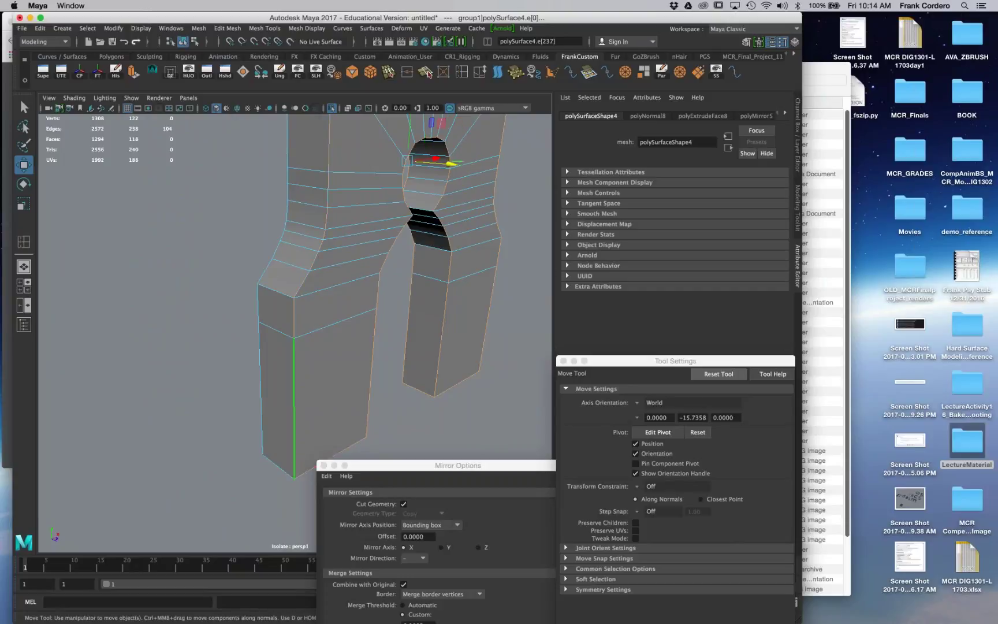
{"action": "left_click", "coordinate": [279, 467], "text": "shift"}
{"action": "double_click", "coordinate": [261, 393], "text": "shift"}
{"action": "right_click_drag", "start_coordinate": [293, 370], "coordinate": [231, 341], "text": "alt"}
{"action": "left_click_drag", "start_coordinate": [207, 318], "coordinate": [200, 370], "text": "alt"}
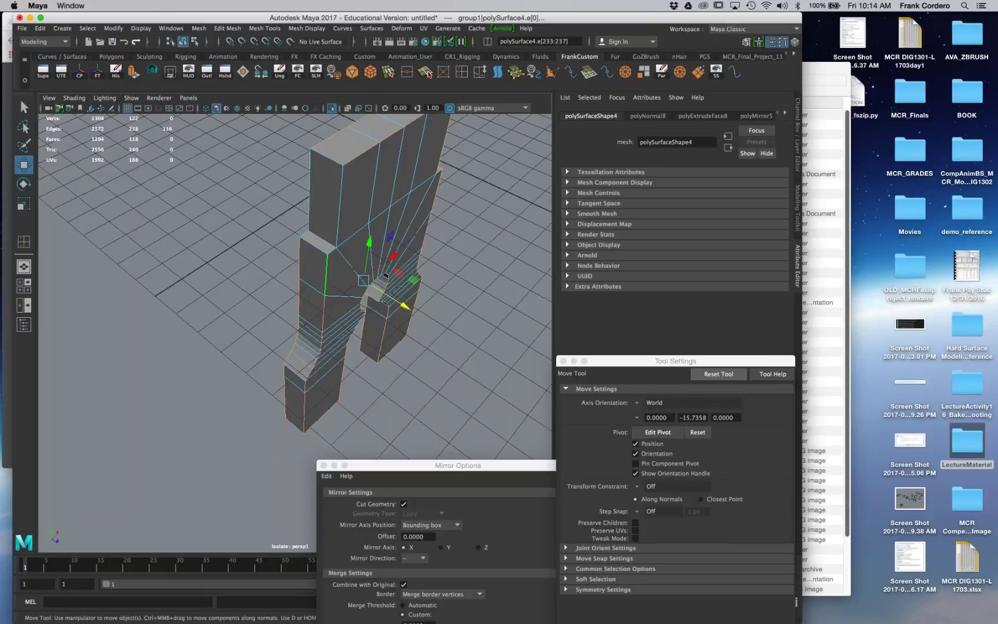
Step: Start saving the scene under a new name in the desktop's LectureMaterial/Lecture2_3Materials folder
{"action": "left_click_drag", "start_coordinate": [70, 15], "coordinate": [78, 25]}
{"action": "left_click", "coordinate": [30, 38]}
{"action": "left_click", "coordinate": [55, 89]}
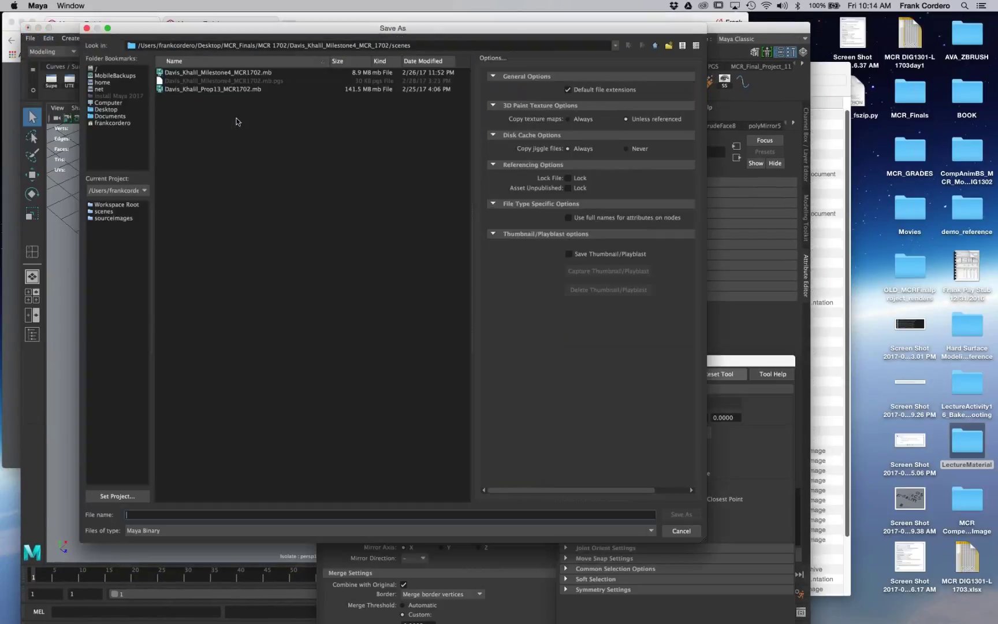
{"action": "left_click", "coordinate": [106, 109]}
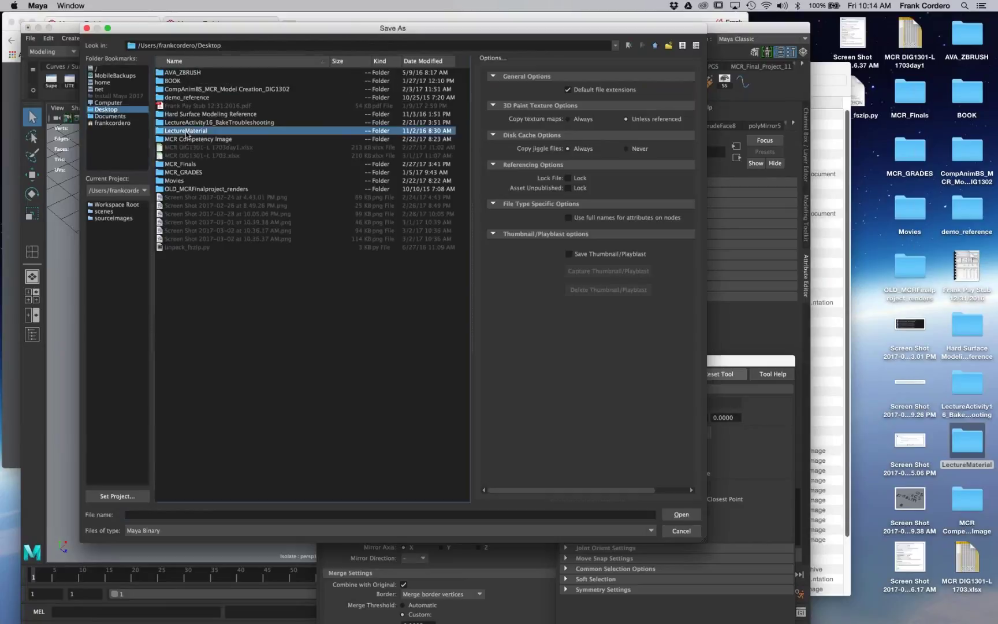
{"action": "double_click", "coordinate": [187, 132]}
{"action": "left_click", "coordinate": [204, 90]}
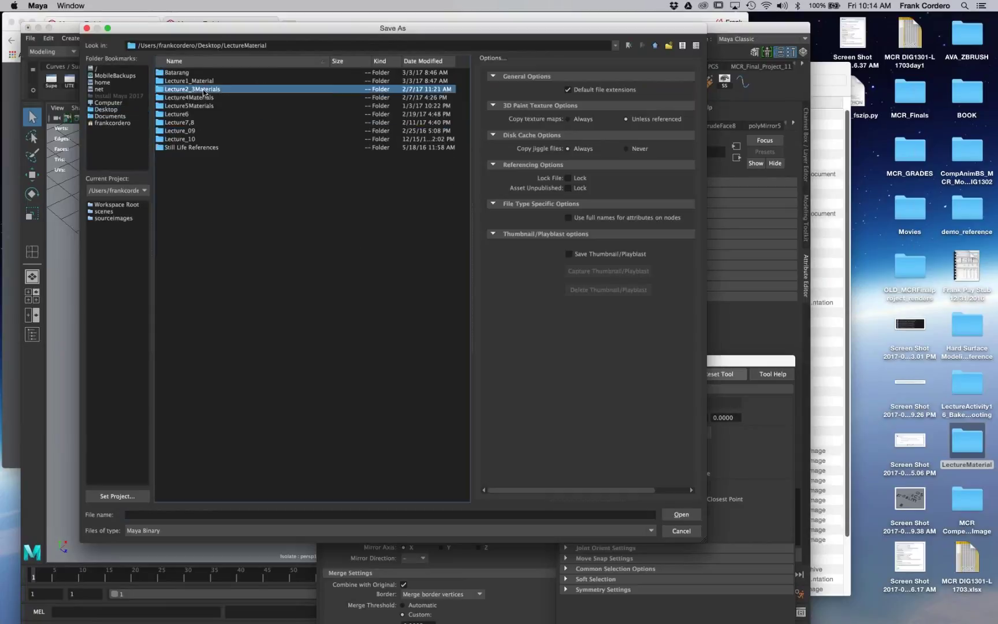
{"action": "double_click", "coordinate": [204, 91]}
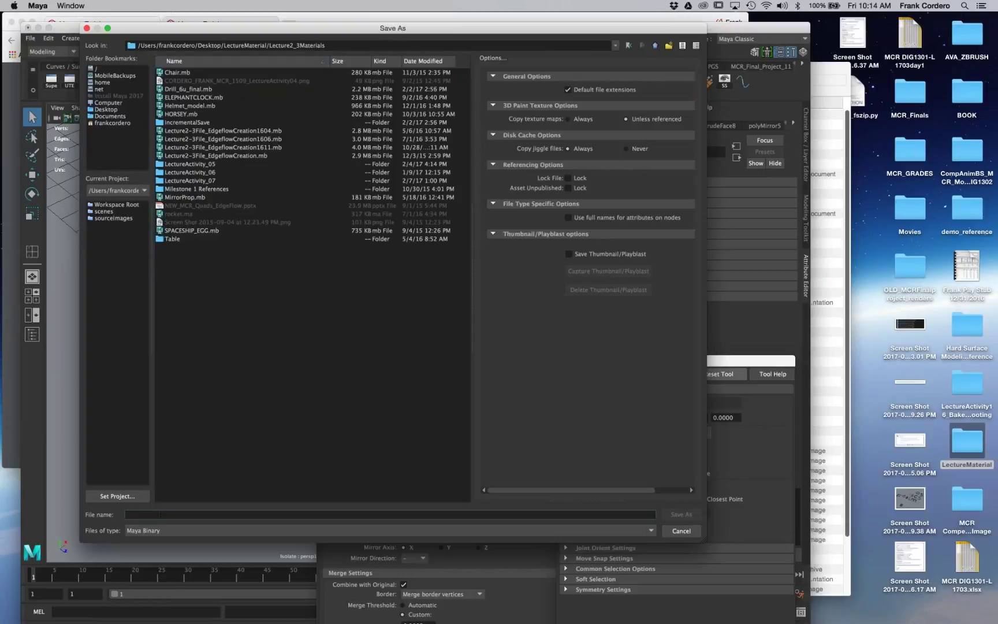
Step: Name the scene WoodTableProcess and save it as a Maya Binary file
{"action": "type", "text": "Table"}
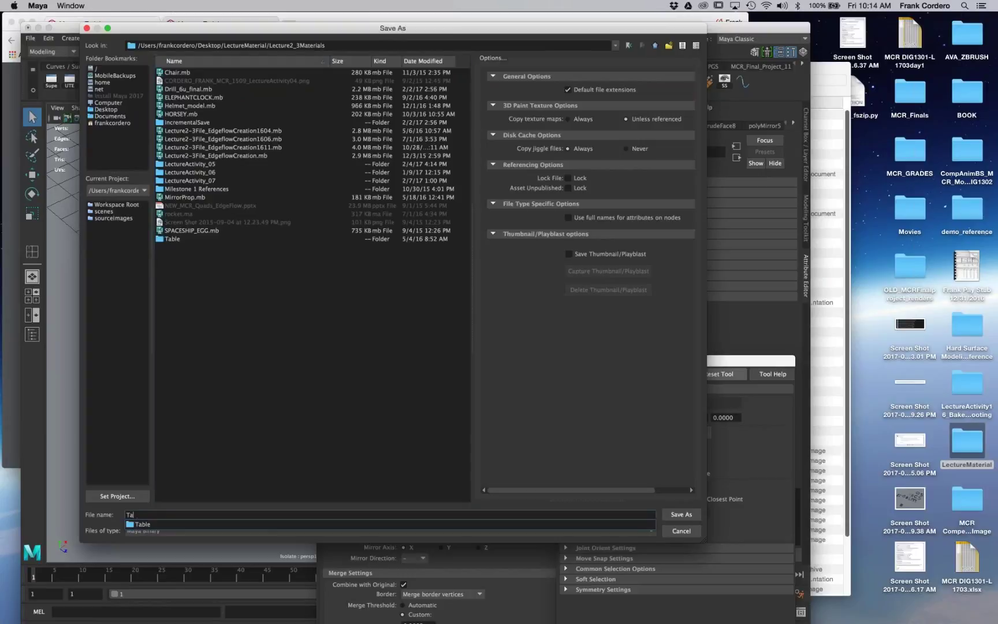
{"action": "left_click", "coordinate": [125, 514]}
{"action": "type", "text": "WoodTableProceTable"}
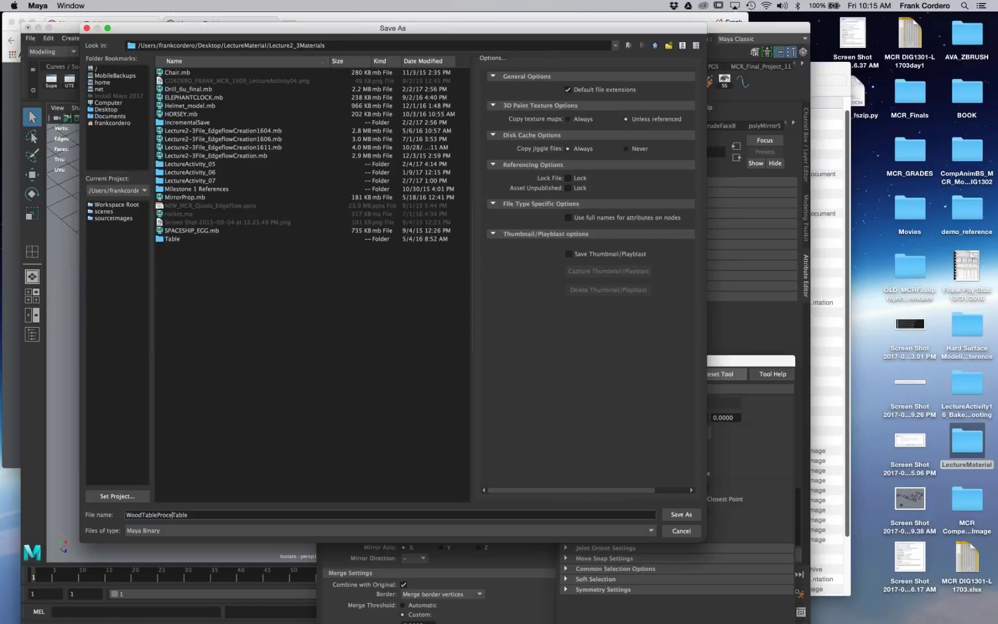
{"action": "key", "text": "BackSpace"}
{"action": "type", "text": "s"}
{"action": "type", "text": "sss"}
{"action": "key", "text": "BackSpace"}
{"action": "left_click", "coordinate": [679, 515]}
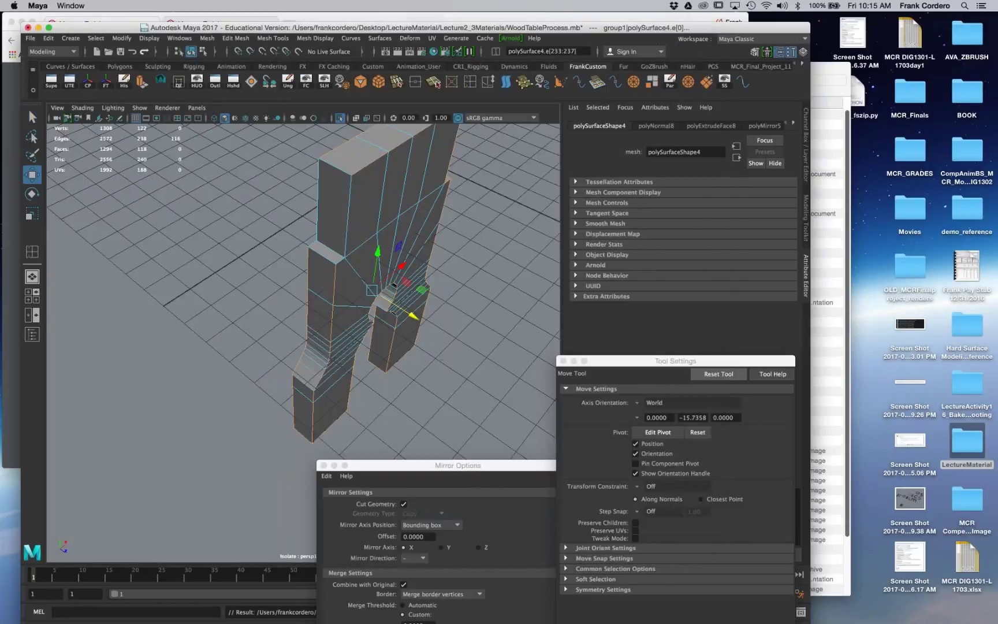
Step: Add the short shoulder-step edges and the upper block's corner edges to the leg panel's edge selection
{"action": "left_click", "coordinate": [323, 255], "text": "shift"}
{"action": "left_click", "coordinate": [313, 244], "text": "shift"}
{"action": "left_click", "coordinate": [336, 168], "text": "shift"}
{"action": "left_click", "coordinate": [348, 217], "text": "shift"}
{"action": "left_click_drag", "start_coordinate": [349, 217], "coordinate": [214, 277], "text": "alt"}
{"action": "left_click", "coordinate": [247, 358], "text": "shift"}
{"action": "left_click", "coordinate": [360, 333], "text": "shift"}
Step: Check the selected hard edges around the leg panel and add the missing shoulder edge
{"action": "left_click_drag", "start_coordinate": [360, 333], "coordinate": [242, 433], "text": "alt"}
{"action": "left_click_drag", "start_coordinate": [278, 381], "coordinate": [508, 324], "text": "alt"}
{"action": "right_click_drag", "start_coordinate": [462, 323], "coordinate": [520, 329], "text": "alt"}
{"action": "left_click_drag", "start_coordinate": [231, 329], "coordinate": [214, 416], "text": "alt"}
{"action": "right_click_drag", "start_coordinate": [202, 416], "coordinate": [260, 429], "text": "alt"}
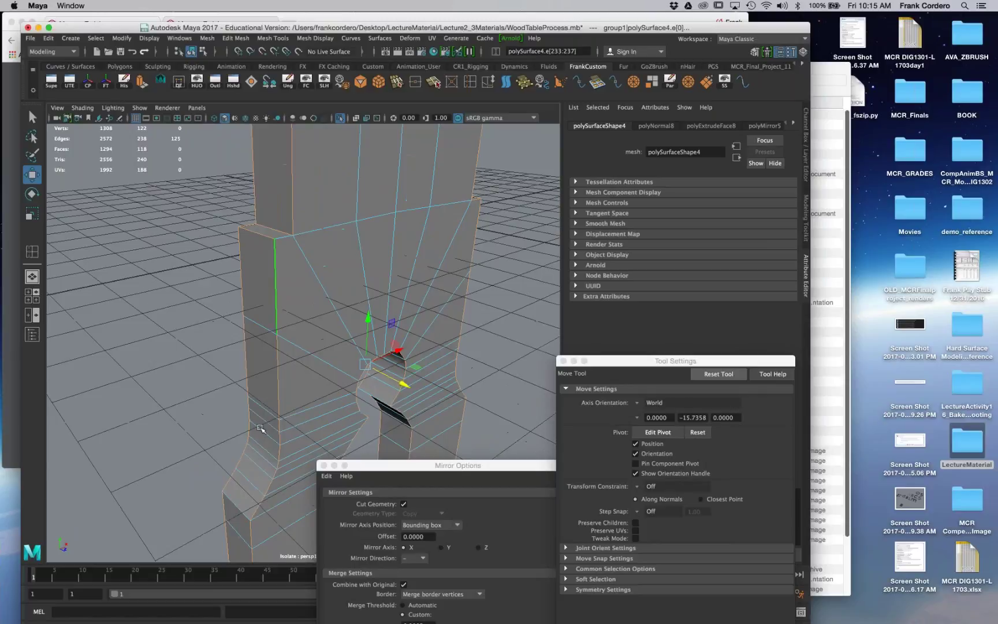
{"action": "left_click_drag", "start_coordinate": [273, 420], "coordinate": [399, 425], "text": "alt"}
{"action": "middle_click_drag", "start_coordinate": [398, 333], "coordinate": [396, 425], "text": "alt"}
{"action": "left_click_drag", "start_coordinate": [200, 341], "coordinate": [192, 425], "text": "alt"}
{"action": "left_click_drag", "start_coordinate": [199, 278], "coordinate": [216, 336], "text": "alt"}
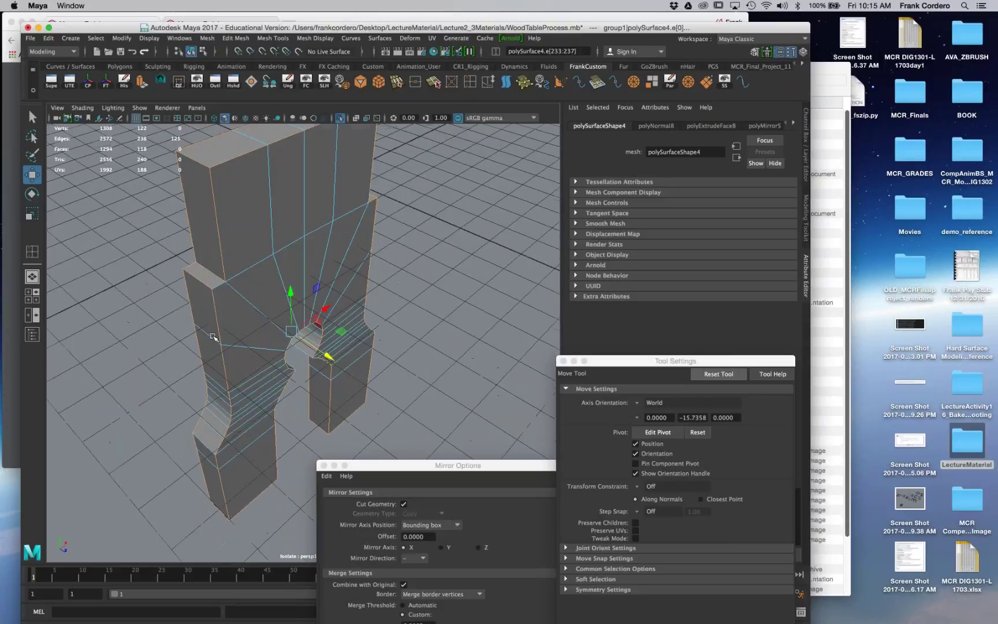
{"action": "left_click", "coordinate": [219, 285], "text": "shift"}
Step: Bevel the selected leg panel edges with 2 segments
{"action": "left_click_drag", "start_coordinate": [254, 305], "coordinate": [261, 219], "text": "alt"}
{"action": "right_click", "coordinate": [260, 218], "text": "shift"}
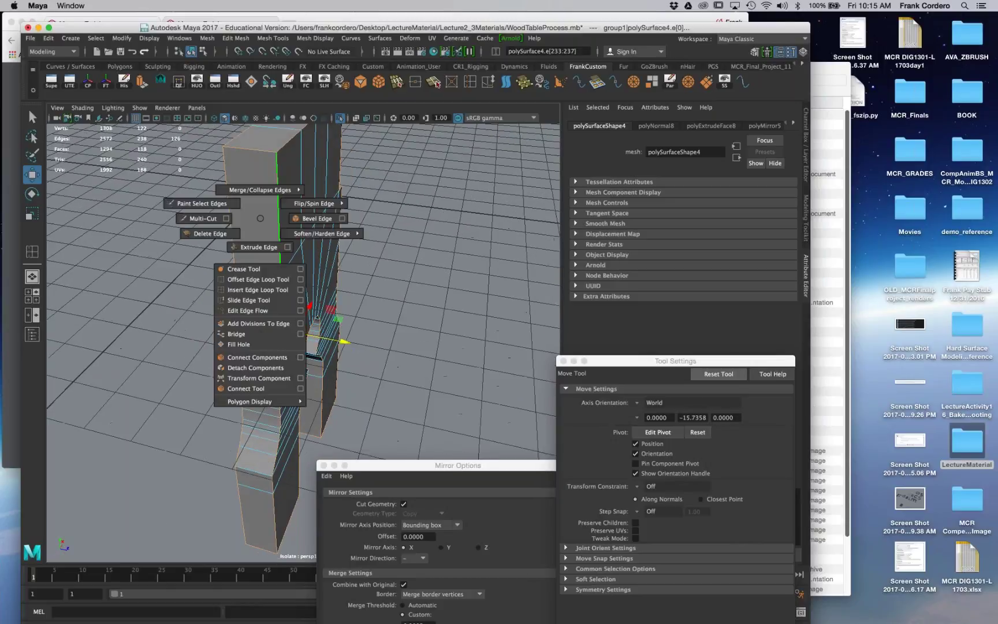
{"action": "left_click", "coordinate": [309, 218]}
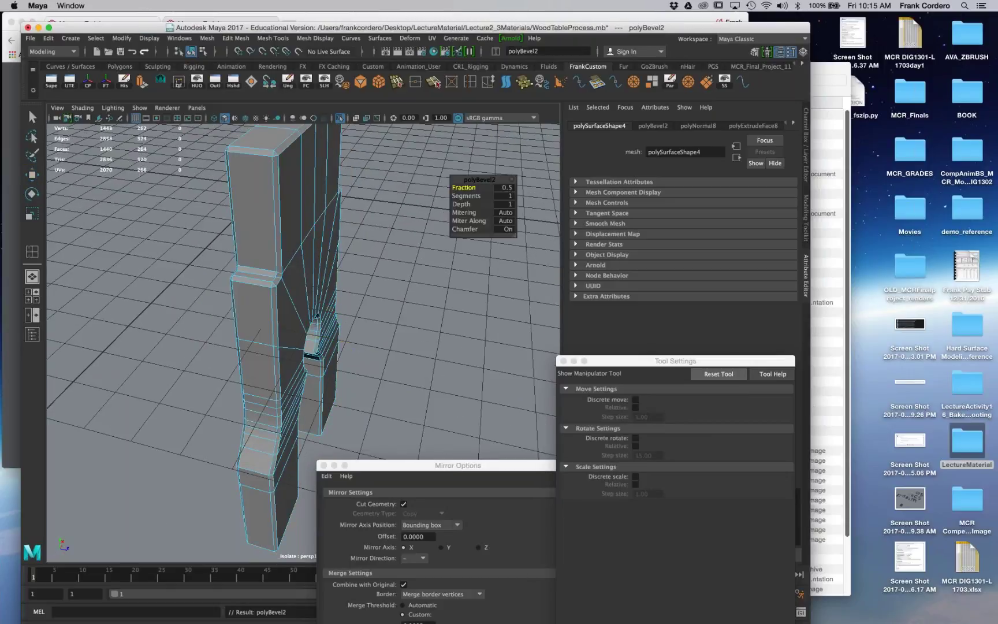
{"action": "left_click_drag", "start_coordinate": [309, 254], "coordinate": [179, 237], "text": "alt"}
{"action": "key", "text": "f"}
{"action": "key", "text": "Down"}
{"action": "key", "text": "Down"}
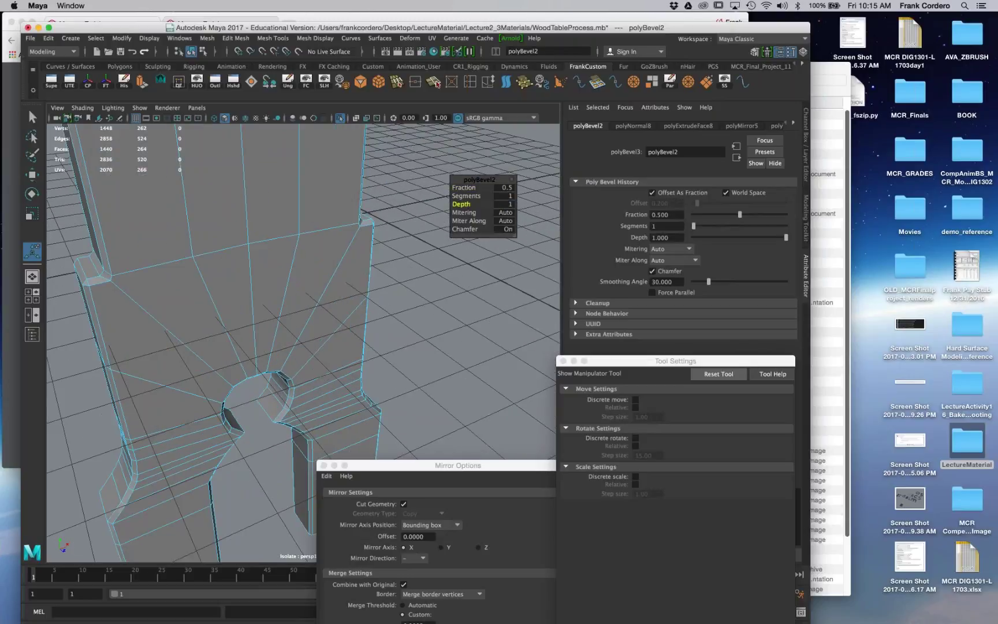
{"action": "key", "text": "Up"}
{"action": "type", "text": "2"}
{"action": "key", "text": "Return"}
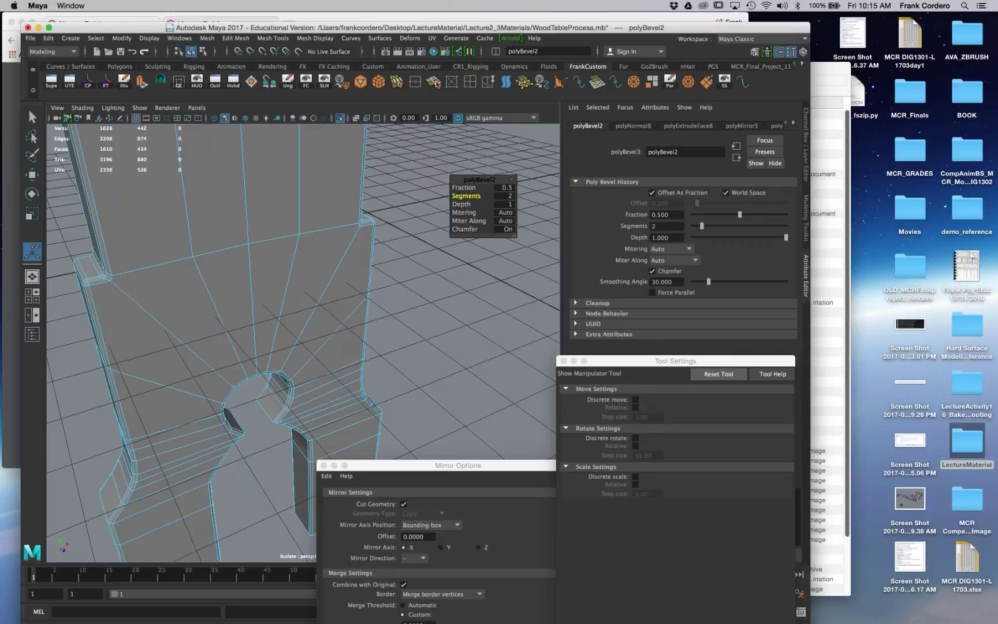
Step: Set the leg bevel's fraction to 0.3 and clear the selection
{"action": "middle_click_drag", "start_coordinate": [223, 251], "coordinate": [274, 238], "text": "alt"}
{"action": "right_click_drag", "start_coordinate": [275, 238], "coordinate": [222, 234], "text": "alt"}
{"action": "left_click_drag", "start_coordinate": [222, 234], "coordinate": [243, 234], "text": "alt"}
{"action": "key", "text": "Up"}
{"action": "type", "text": "0.3"}
{"action": "key", "text": "Return"}
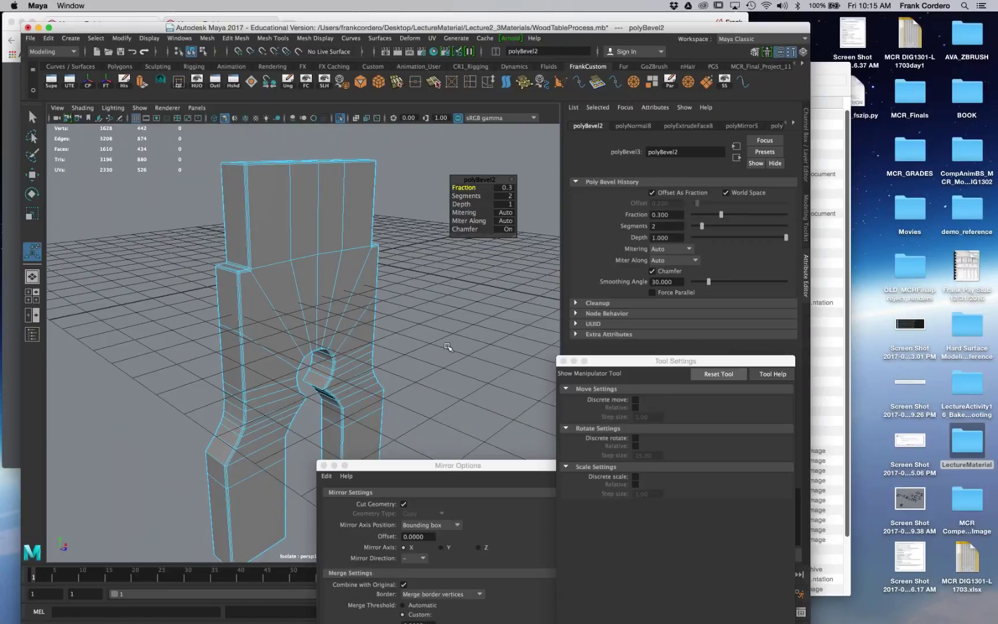
{"action": "left_click", "coordinate": [448, 347]}
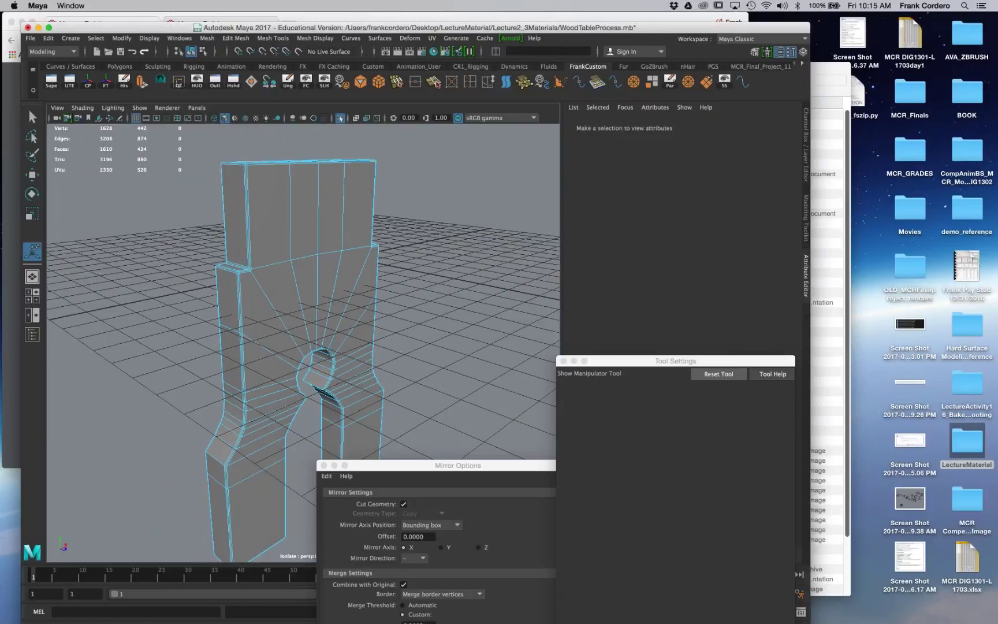
Step: Turn off isolation to show the whole stool and select the beveled leg panel in object mode
{"action": "left_click", "coordinate": [340, 118]}
{"action": "right_click_drag", "start_coordinate": [312, 249], "coordinate": [362, 230]}
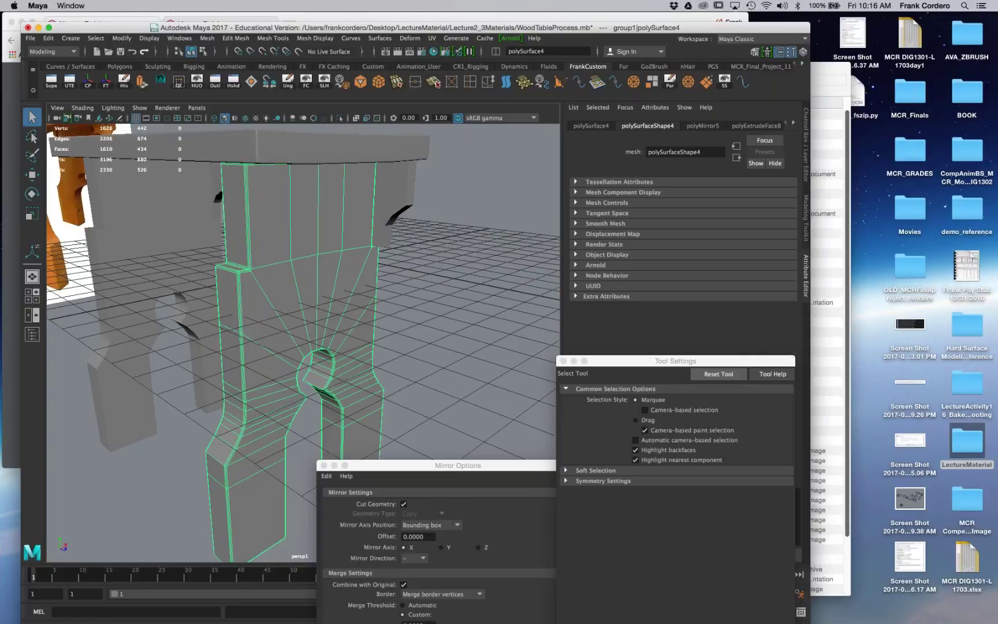
{"action": "scroll", "coordinate": [356, 145], "scroll_direction": "down", "scroll_amount": 5}
{"action": "left_click_drag", "start_coordinate": [369, 150], "coordinate": [282, 160], "text": "alt"}
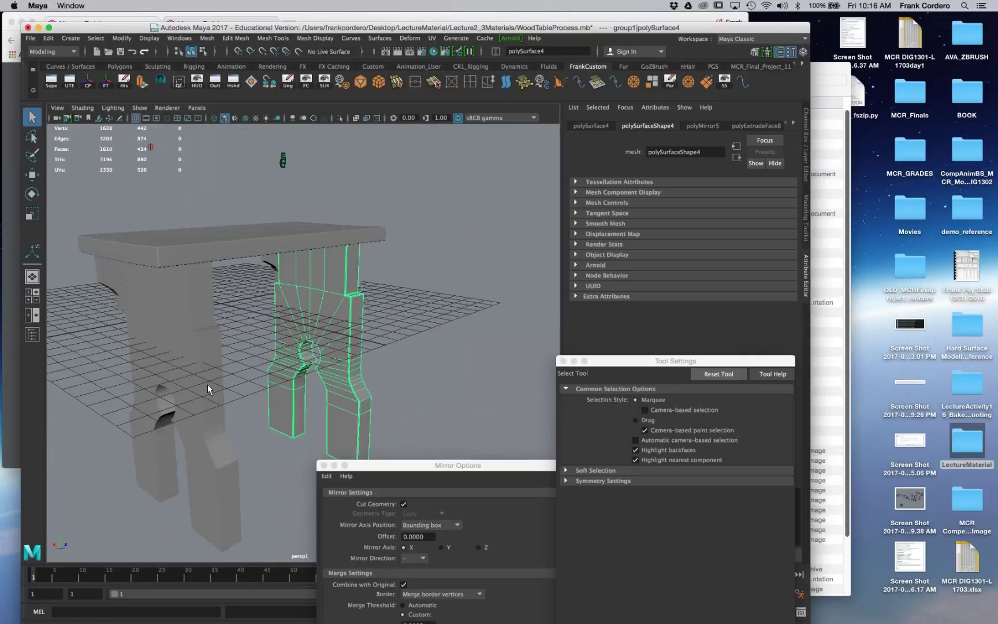
{"action": "left_click", "coordinate": [208, 385]}
{"action": "left_click", "coordinate": [325, 349]}
{"action": "middle_click_drag", "start_coordinate": [326, 349], "coordinate": [330, 258], "text": "alt"}
{"action": "left_click_drag", "start_coordinate": [331, 257], "coordinate": [332, 269], "text": "alt"}
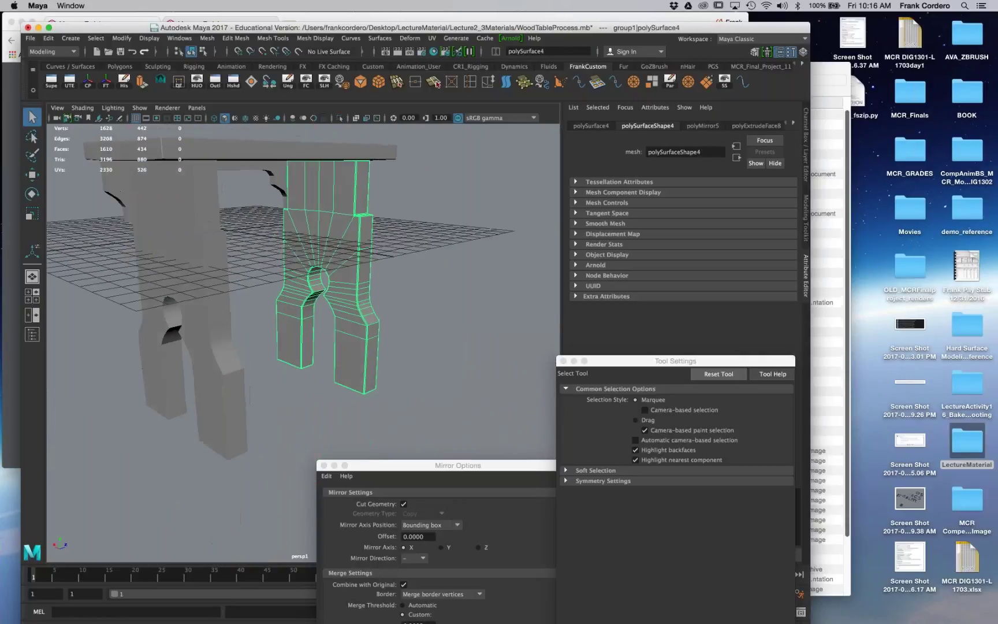
Step: Snap the beveled leg panel's pivot to a vertex beside its arch cutout and duplicate the panel
{"action": "left_click_drag", "start_coordinate": [303, 383], "coordinate": [21, 382], "text": "alt"}
{"action": "key", "text": "w"}
{"action": "left_click_drag", "start_coordinate": [347, 375], "coordinate": [289, 381], "text": "alt"}
{"action": "scroll", "coordinate": [288, 382], "scroll_direction": "up", "scroll_amount": 5}
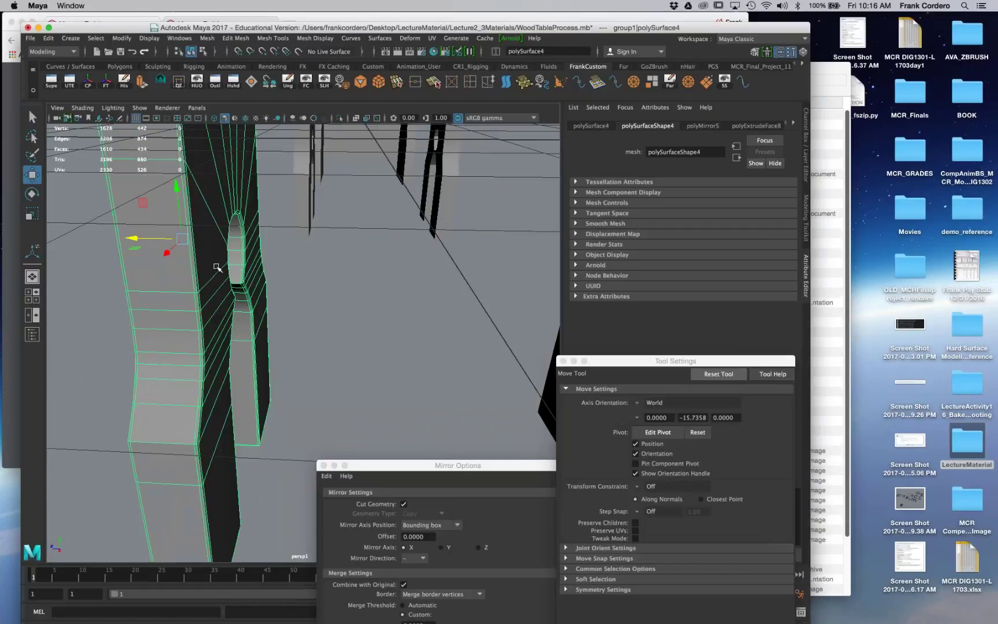
{"action": "key", "text": "d"}
{"action": "key", "text": "v"}
{"action": "left_click", "coordinate": [221, 269]}
{"action": "left_click", "coordinate": [226, 262]}
{"action": "key", "text": "super+d"}
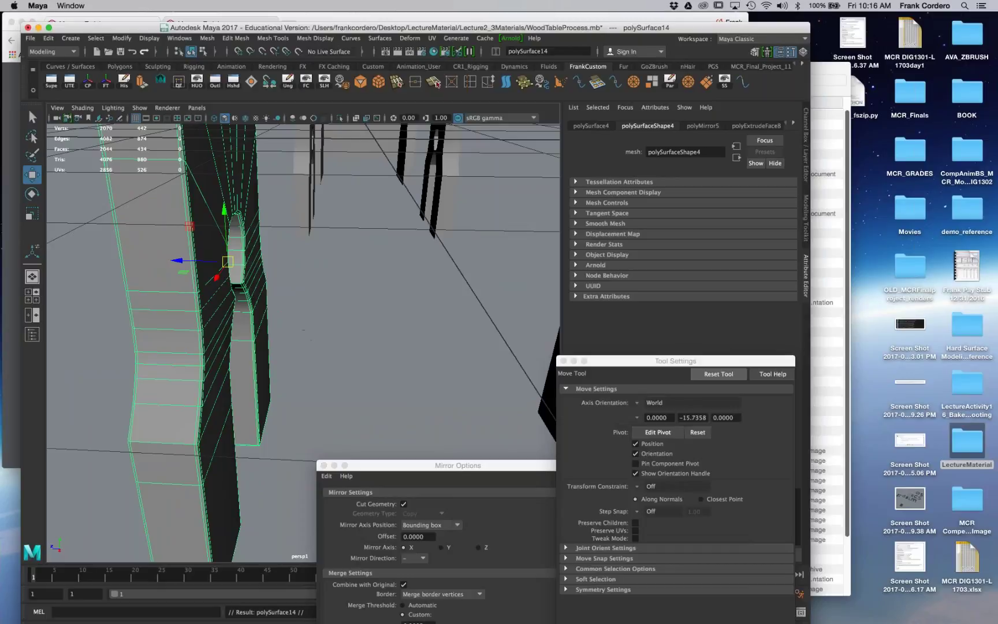
Step: Move the duplicated leg panel onto the opposite leg, snapping it to the matching vertex
{"action": "left_click", "coordinate": [178, 260]}
{"action": "scroll", "coordinate": [216, 279], "scroll_direction": "down", "scroll_amount": 5}
{"action": "left_click_drag", "start_coordinate": [217, 279], "coordinate": [179, 277], "text": "alt"}
{"action": "left_click_drag", "start_coordinate": [409, 289], "coordinate": [401, 289], "text": "alt"}
{"action": "key", "text": "v"}
{"action": "middle_click_drag", "start_coordinate": [401, 290], "coordinate": [402, 291]}
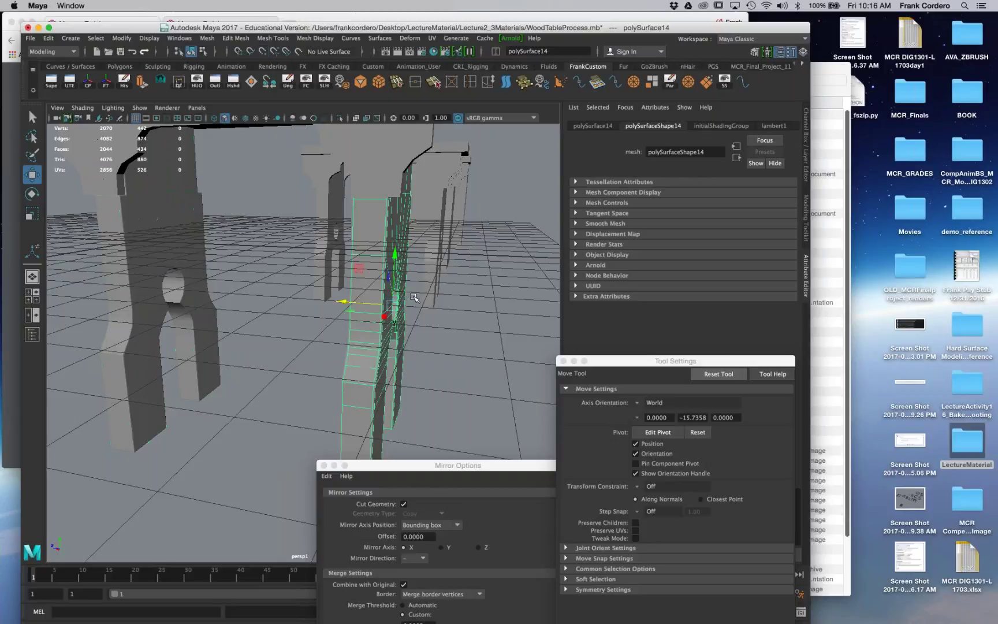
Step: Clear away the old unbeveled leg panel beneath the duplicate, hiding the duplicate temporarily and showing it again
{"action": "key", "text": "ctrl+h"}
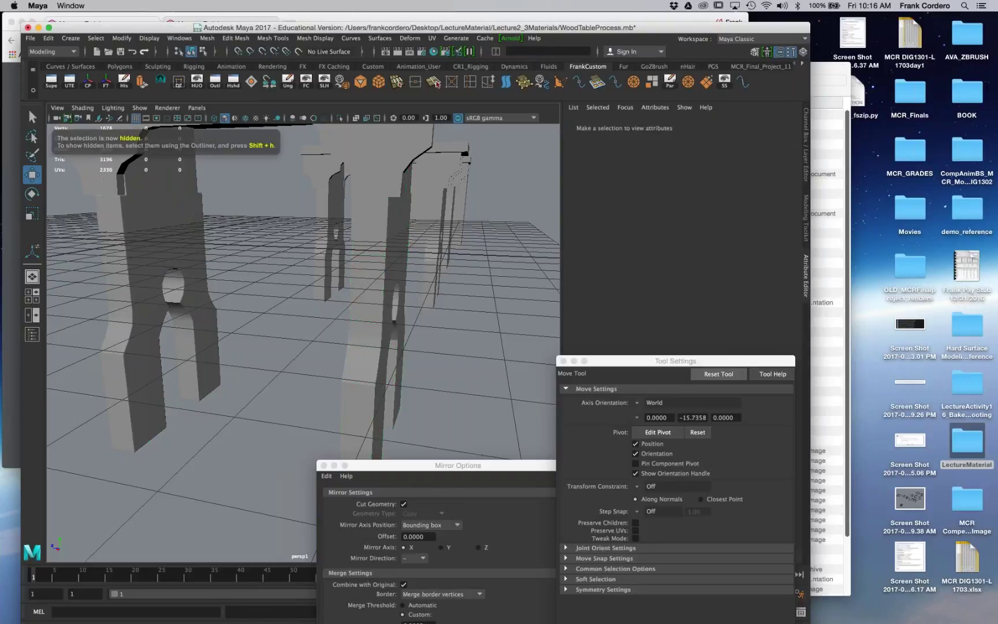
{"action": "key", "text": "ctrl+h"}
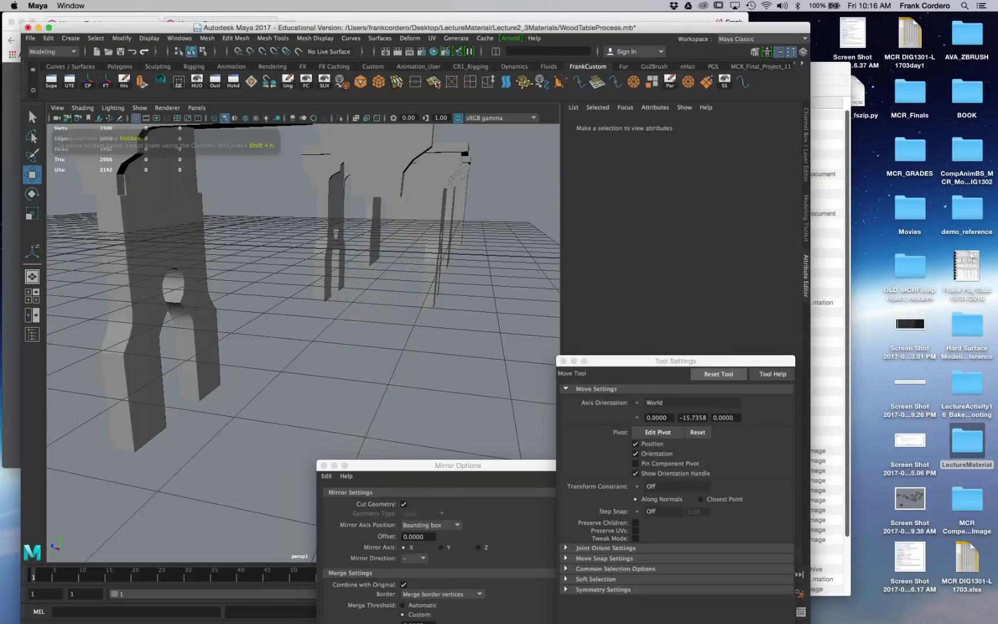
{"action": "key", "text": "ctrl+shift+h"}
{"action": "key", "text": "ctrl+z"}
Step: Select the bracketed side apron under the stool top and isolate it in the viewport
{"action": "left_click_drag", "start_coordinate": [237, 399], "coordinate": [398, 427], "text": "alt"}
{"action": "left_click", "coordinate": [322, 405]}
{"action": "mouse_move", "coordinate": [329, 399]}
{"action": "left_mouse_down", "text": "alt"}
{"action": "mouse_move", "coordinate": [366, 383]}
{"action": "mouse_move", "coordinate": [301, 381]}
{"action": "mouse_move", "coordinate": [332, 398]}
{"action": "left_mouse_up", "text": "alt"}
{"action": "left_click", "coordinate": [259, 282]}
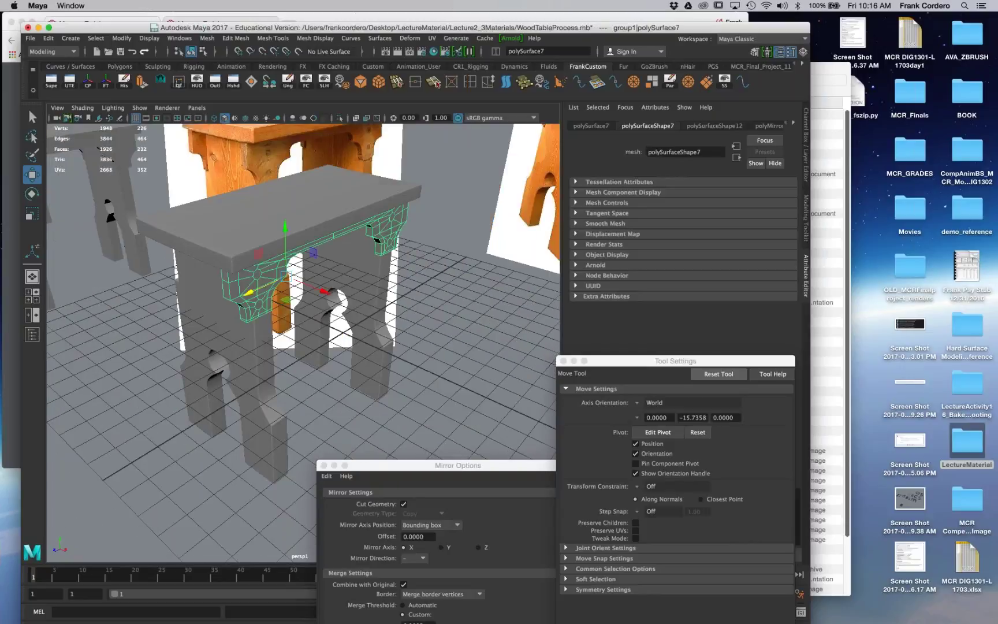
{"action": "left_click_drag", "start_coordinate": [358, 248], "coordinate": [328, 184], "text": "alt"}
{"action": "scroll", "coordinate": [328, 184], "scroll_direction": "up", "scroll_amount": 4}
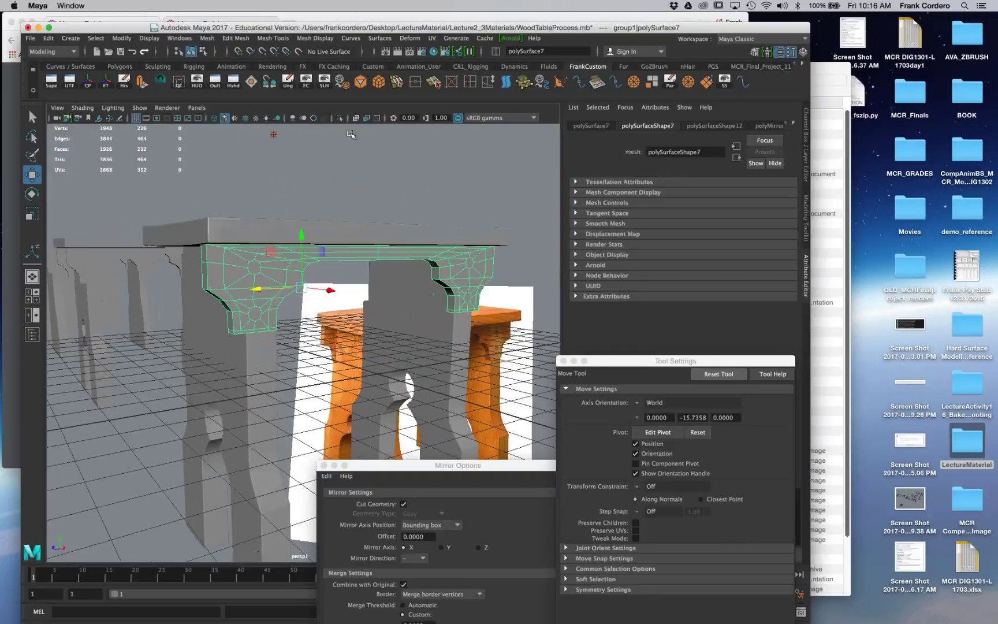
{"action": "left_click", "coordinate": [339, 118]}
Step: Examine the isolated apron's bracket profile, round holes and long rail from several angles
{"action": "left_click_drag", "start_coordinate": [342, 191], "coordinate": [324, 199], "text": "alt"}
{"action": "middle_click_drag", "start_coordinate": [323, 200], "coordinate": [387, 243], "text": "alt"}
{"action": "scroll", "coordinate": [387, 242], "scroll_direction": "up", "scroll_amount": 3}
{"action": "left_click_drag", "start_coordinate": [387, 242], "coordinate": [312, 222], "text": "alt"}
{"action": "scroll", "coordinate": [481, 255], "scroll_direction": "down", "scroll_amount": 4}
{"action": "left_click_drag", "start_coordinate": [481, 256], "coordinate": [417, 280], "text": "alt"}
{"action": "right_click_drag", "start_coordinate": [417, 280], "coordinate": [458, 256], "text": "alt"}
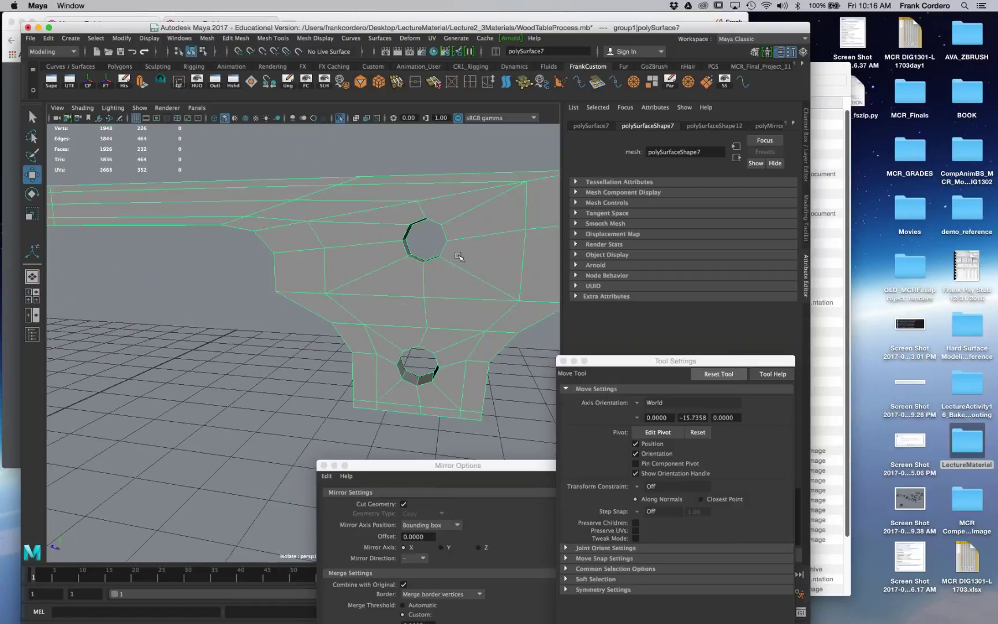
{"action": "middle_click_drag", "start_coordinate": [460, 258], "coordinate": [398, 275], "text": "alt"}
{"action": "mouse_move", "coordinate": [399, 275]}
{"action": "left_mouse_down", "text": "alt"}
{"action": "mouse_move", "coordinate": [369, 277]}
{"action": "mouse_move", "coordinate": [405, 269]}
{"action": "left_mouse_up", "text": "alt"}
{"action": "right_click_drag", "start_coordinate": [393, 346], "coordinate": [364, 345], "text": "alt"}
{"action": "left_click_drag", "start_coordinate": [364, 346], "coordinate": [355, 345], "text": "alt"}
{"action": "middle_click_drag", "start_coordinate": [324, 344], "coordinate": [508, 349], "text": "alt"}
{"action": "mouse_move", "coordinate": [508, 350]}
{"action": "left_mouse_down", "text": "alt"}
{"action": "mouse_move", "coordinate": [532, 346]}
{"action": "mouse_move", "coordinate": [508, 358]}
{"action": "left_mouse_up", "text": "alt"}
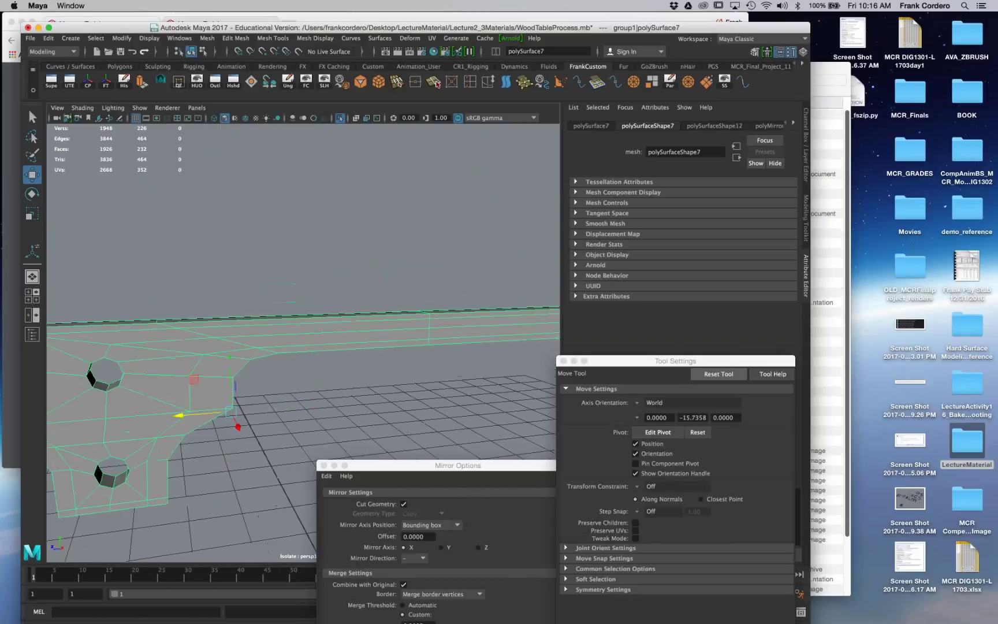
{"action": "middle_click_drag", "start_coordinate": [483, 338], "coordinate": [400, 334], "text": "alt"}
{"action": "left_click_drag", "start_coordinate": [368, 334], "coordinate": [364, 318], "text": "alt"}
{"action": "key", "text": "f"}
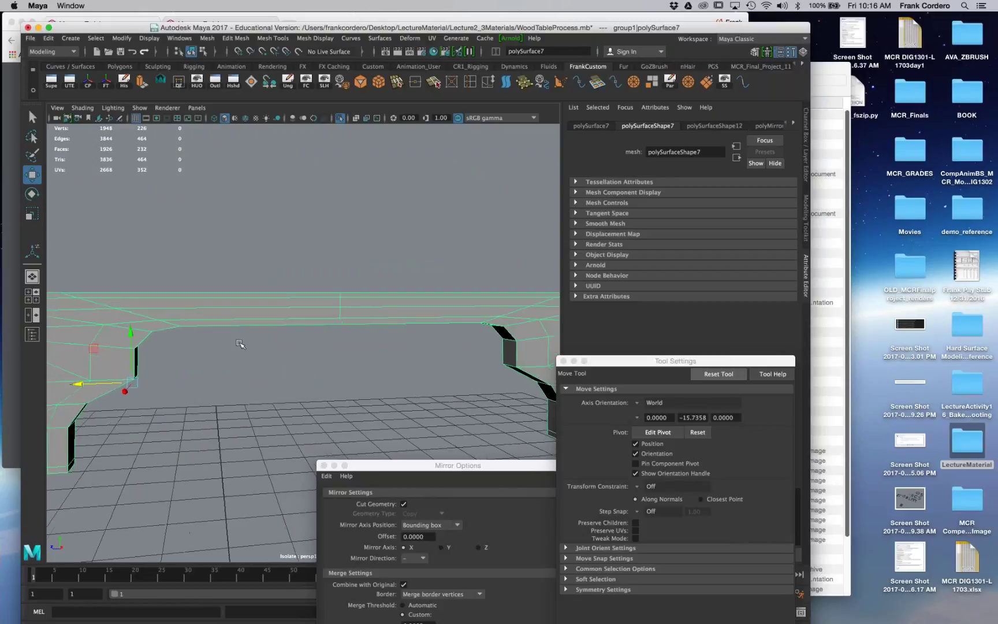
Step: Switch the apron to edge selection and select its top border edges and outer end edges
{"action": "right_click_drag", "start_coordinate": [417, 312], "coordinate": [346, 312], "text": "alt"}
{"action": "left_click_drag", "start_coordinate": [347, 313], "coordinate": [324, 320], "text": "alt"}
{"action": "right_click_drag", "start_coordinate": [255, 306], "coordinate": [288, 314], "text": "alt"}
{"action": "left_click_drag", "start_coordinate": [289, 314], "coordinate": [239, 329], "text": "alt"}
{"action": "right_click_drag", "start_coordinate": [239, 330], "coordinate": [258, 347], "text": "alt"}
{"action": "middle_click_drag", "start_coordinate": [257, 346], "coordinate": [274, 313], "text": "alt"}
{"action": "right_click_drag", "start_coordinate": [273, 313], "coordinate": [274, 286]}
{"action": "double_click", "coordinate": [242, 327]}
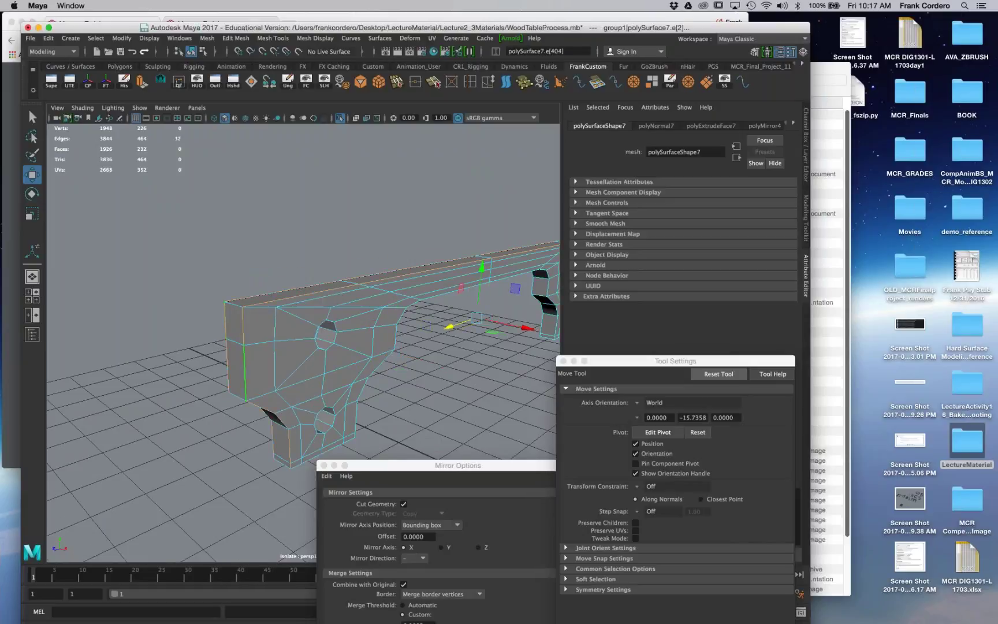
Step: Add the bottom edges of the apron's bracket foot to the selection
{"action": "left_click_drag", "start_coordinate": [227, 321], "coordinate": [229, 283], "text": "alt"}
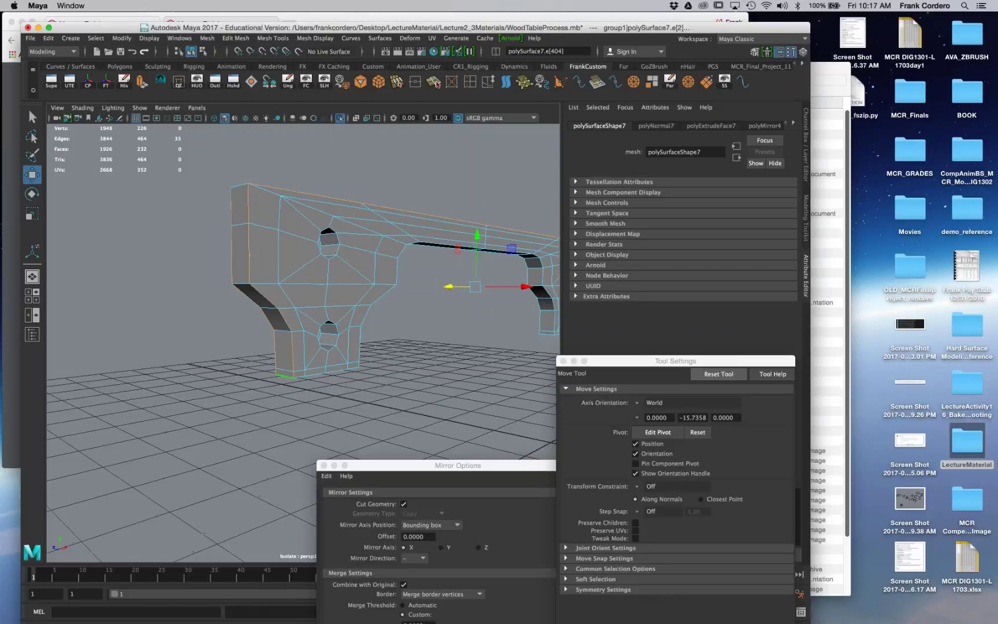
{"action": "right_click_drag", "start_coordinate": [260, 373], "coordinate": [297, 396], "text": "alt"}
{"action": "double_click", "coordinate": [296, 399], "text": "shift"}
{"action": "left_click_drag", "start_coordinate": [297, 398], "coordinate": [245, 398], "text": "alt"}
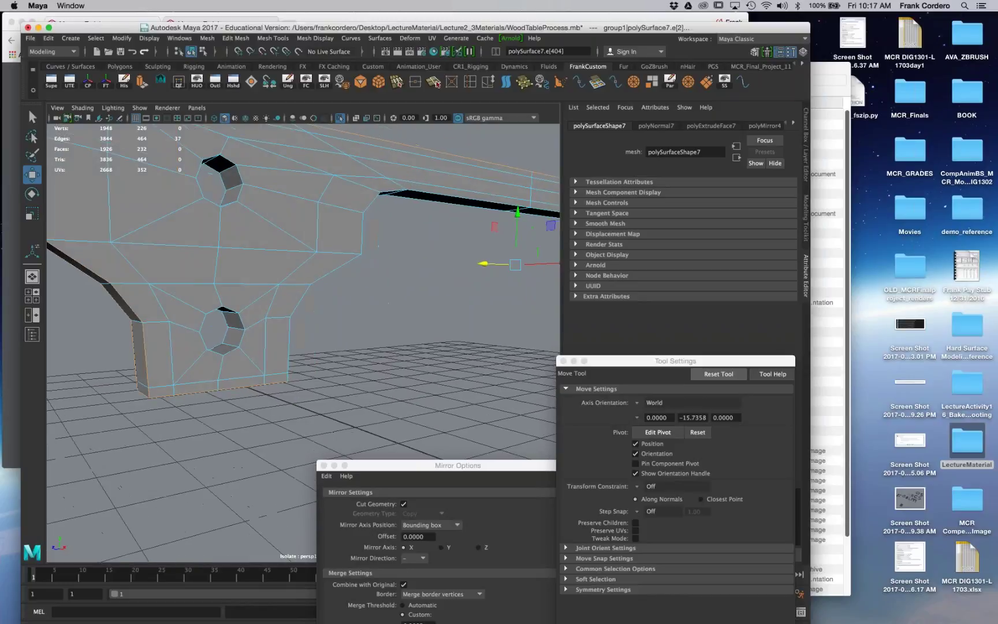
Step: Add the side and bottom edges of both bracket feet to the apron's edge selection
{"action": "double_click", "coordinate": [290, 347], "text": "shift"}
{"action": "left_click_drag", "start_coordinate": [289, 347], "coordinate": [514, 351], "text": "alt"}
{"action": "left_click_drag", "start_coordinate": [346, 356], "coordinate": [231, 357], "text": "alt"}
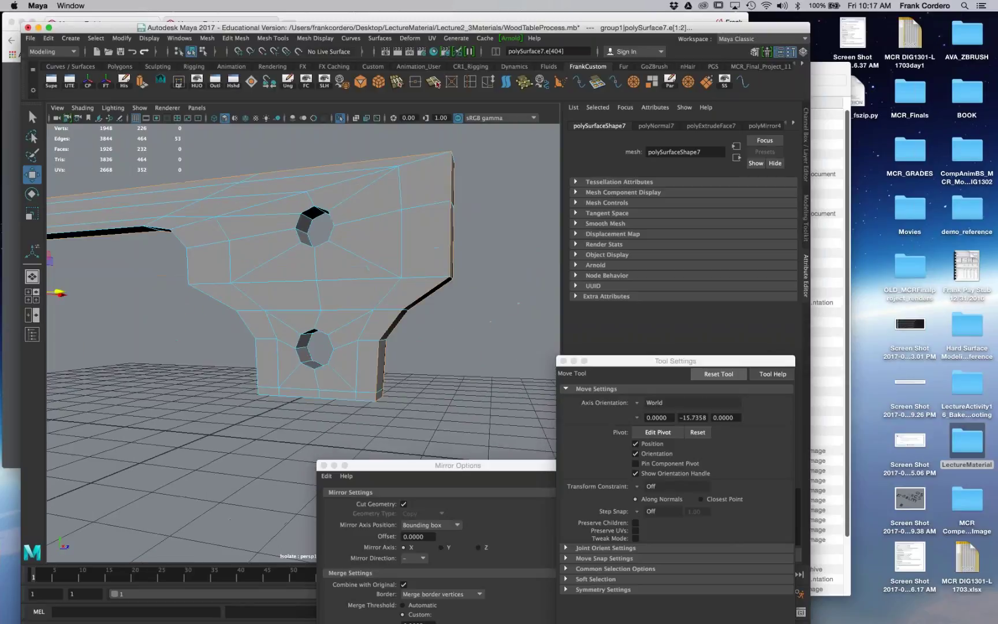
{"action": "right_click_drag", "start_coordinate": [231, 357], "coordinate": [250, 364], "text": "alt"}
{"action": "left_click", "coordinate": [250, 365], "text": "shift"}
{"action": "double_click", "coordinate": [263, 400], "text": "shift"}
{"action": "left_click_drag", "start_coordinate": [238, 382], "coordinate": [267, 384], "text": "alt"}
Step: Add the short edges crossing the apron's thickness at its end face and outer bracket bends to the selection
{"action": "left_click", "coordinate": [335, 298], "text": "shift"}
{"action": "left_click_drag", "start_coordinate": [436, 300], "coordinate": [311, 309], "text": "alt"}
{"action": "left_click", "coordinate": [294, 324], "text": "shift"}
{"action": "left_click_drag", "start_coordinate": [307, 202], "coordinate": [544, 215], "text": "alt"}
{"action": "left_click", "coordinate": [302, 241], "text": "shift"}
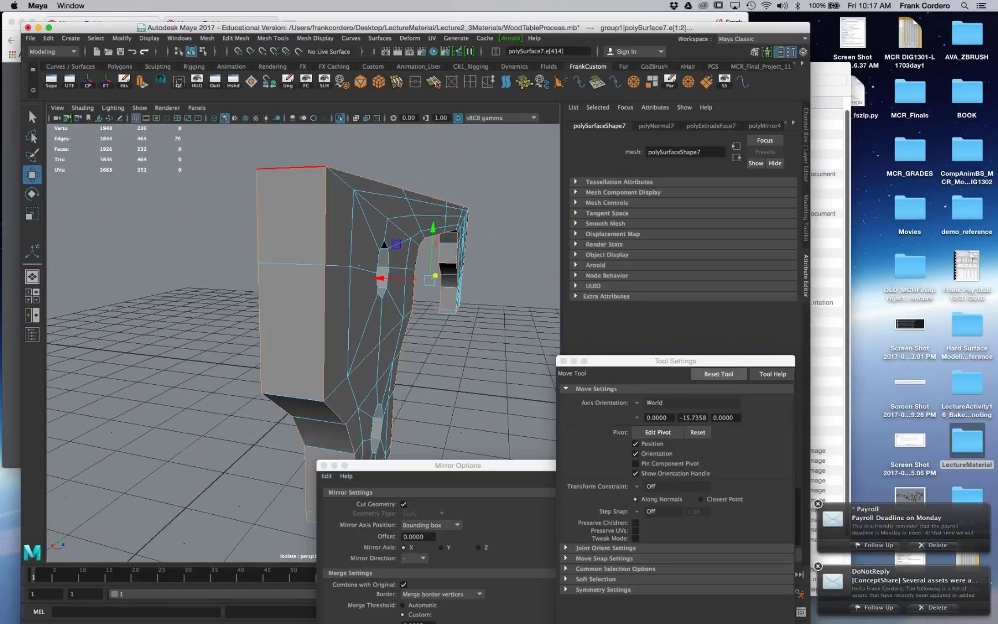
{"action": "left_click", "coordinate": [291, 168], "text": "shift"}
{"action": "left_click_drag", "start_coordinate": [292, 167], "coordinate": [285, 142], "text": "alt"}
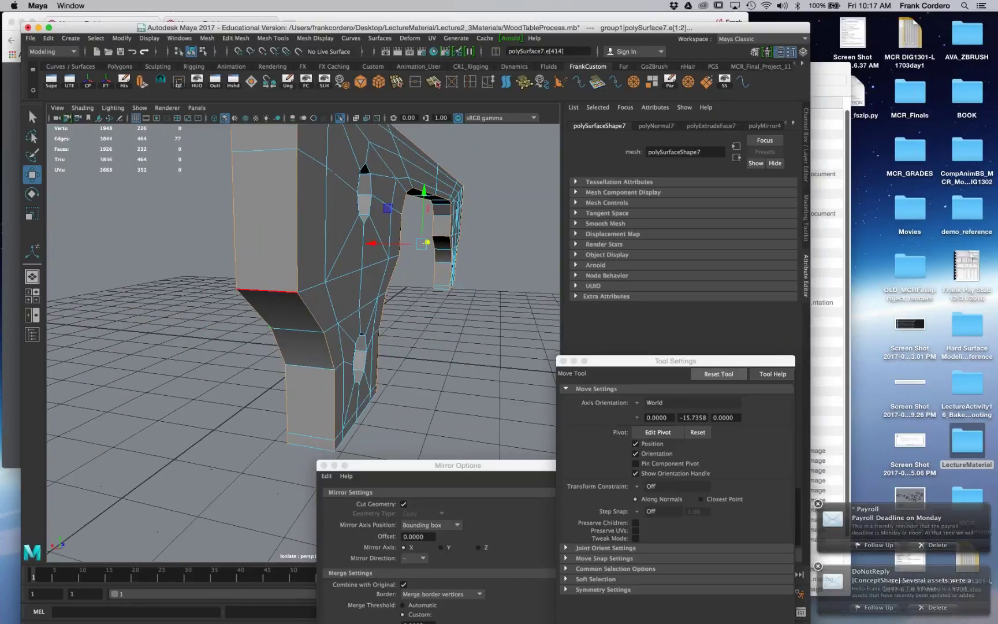
{"action": "left_click", "coordinate": [271, 290], "text": "shift"}
{"action": "left_click_drag", "start_coordinate": [272, 290], "coordinate": [285, 248], "text": "alt"}
{"action": "left_click", "coordinate": [324, 199], "text": "shift"}
Step: Add the edges bordering the underside of the bracket foot to the selection
{"action": "left_click_drag", "start_coordinate": [324, 199], "coordinate": [150, 194], "text": "alt"}
{"action": "middle_click_drag", "start_coordinate": [150, 194], "coordinate": [272, 177], "text": "alt"}
{"action": "right_click_drag", "start_coordinate": [272, 178], "coordinate": [370, 185], "text": "alt"}
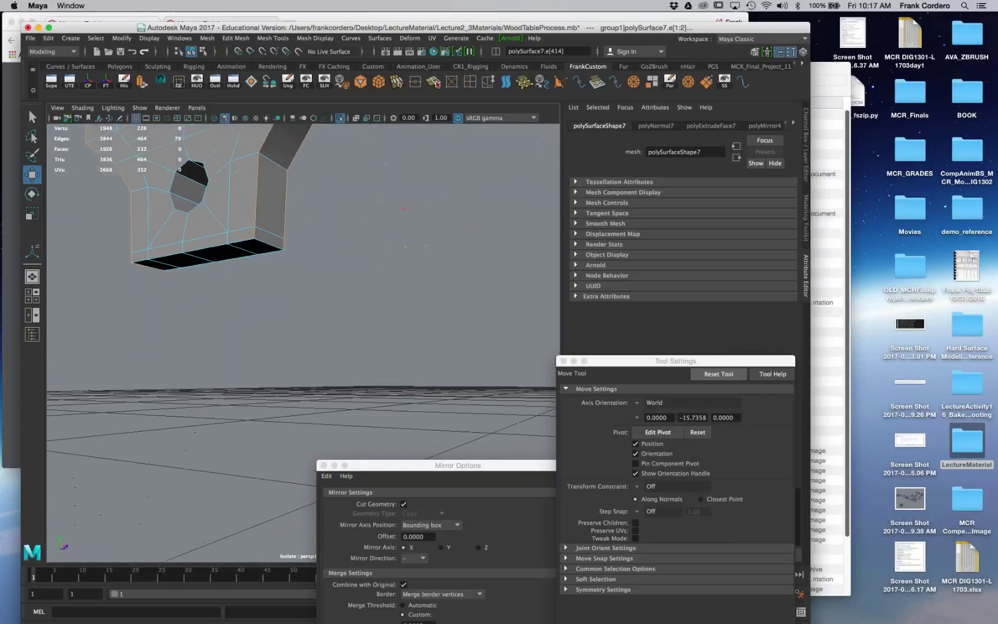
{"action": "left_click_drag", "start_coordinate": [369, 185], "coordinate": [368, 176], "text": "alt"}
{"action": "left_click", "coordinate": [260, 232], "text": "shift"}
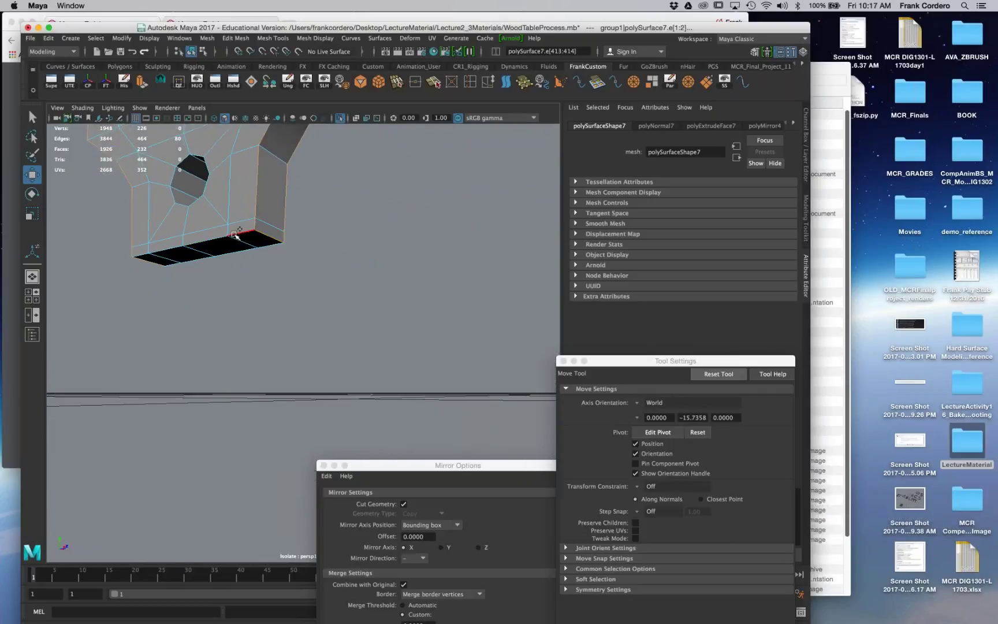
{"action": "double_click", "coordinate": [235, 235], "text": "shift"}
{"action": "left_click_drag", "start_coordinate": [236, 235], "coordinate": [222, 196], "text": "alt"}
{"action": "double_click", "coordinate": [249, 190], "text": "shift"}
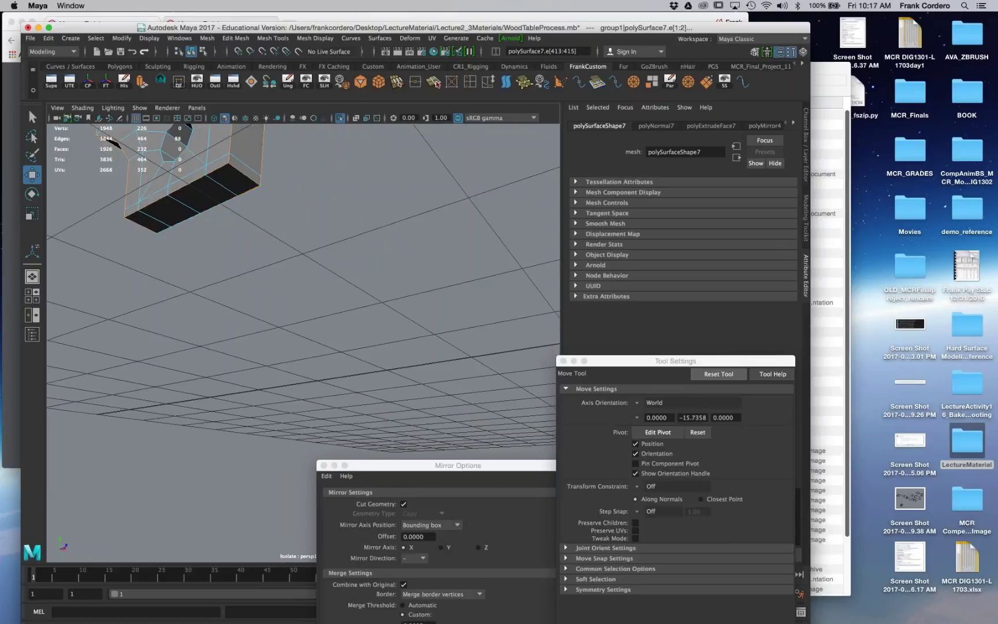
Step: Check the underside profile between the brackets and add the missing inner bend edge to the selection
{"action": "right_click_drag", "start_coordinate": [249, 191], "coordinate": [190, 185], "text": "alt"}
{"action": "left_click_drag", "start_coordinate": [191, 184], "coordinate": [277, 255], "text": "alt"}
{"action": "middle_click_drag", "start_coordinate": [277, 254], "coordinate": [98, 285], "text": "alt"}
{"action": "left_click_drag", "start_coordinate": [491, 324], "coordinate": [390, 341], "text": "alt"}
{"action": "middle_click_drag", "start_coordinate": [390, 341], "coordinate": [295, 300], "text": "alt"}
{"action": "left_click_drag", "start_coordinate": [294, 300], "coordinate": [221, 296], "text": "alt"}
{"action": "middle_click_drag", "start_coordinate": [221, 296], "coordinate": [179, 319], "text": "alt"}
{"action": "right_click_drag", "start_coordinate": [179, 318], "coordinate": [271, 314], "text": "alt"}
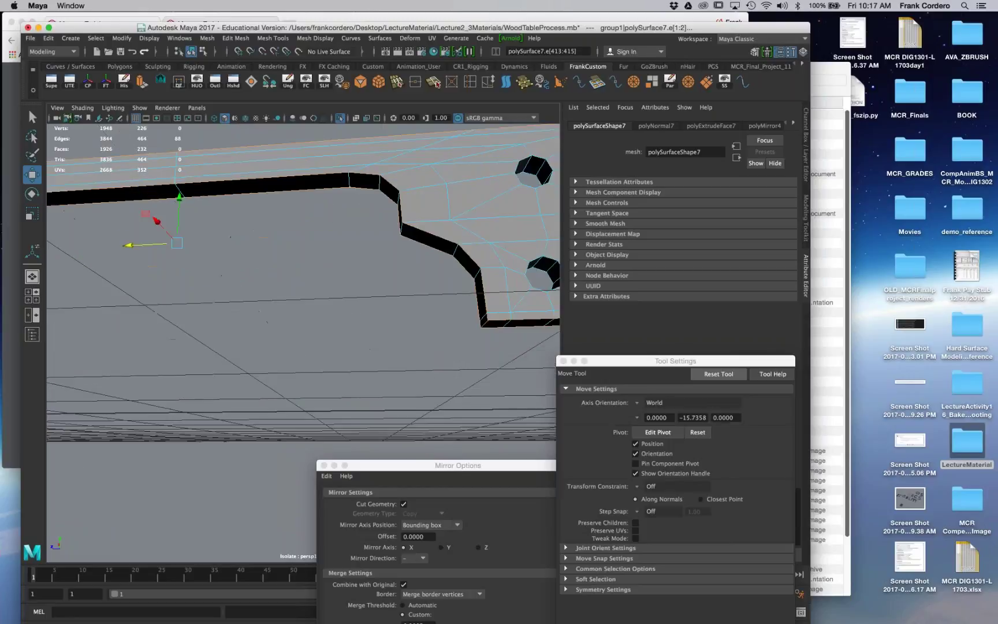
{"action": "left_click_drag", "start_coordinate": [271, 315], "coordinate": [332, 309], "text": "alt"}
{"action": "left_click", "coordinate": [422, 260], "text": "shift"}
{"action": "left_click_drag", "start_coordinate": [417, 261], "coordinate": [314, 330], "text": "alt"}
{"action": "key", "text": "f"}
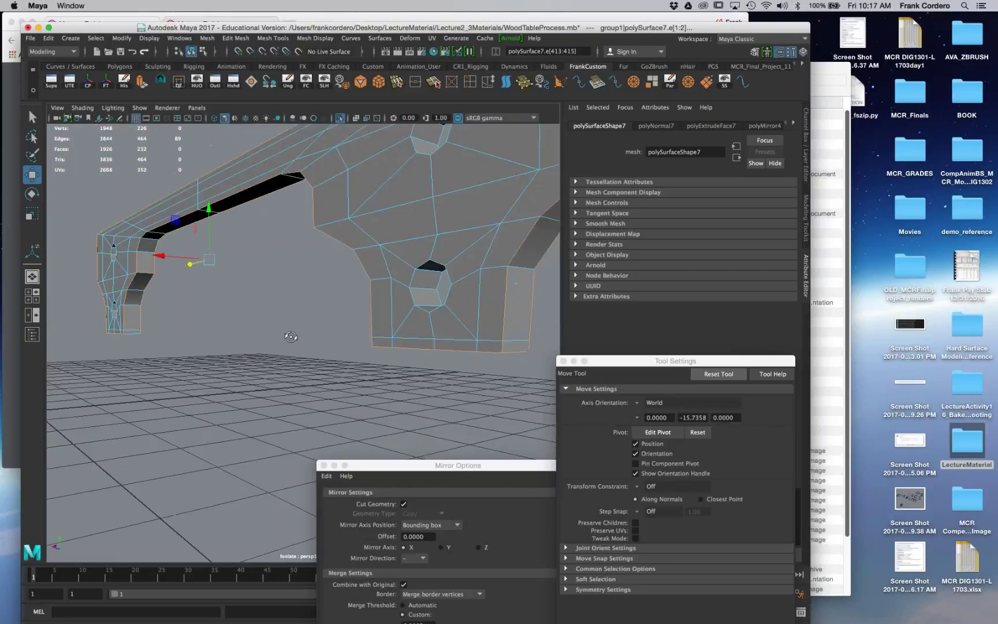
{"action": "left_click_drag", "start_coordinate": [322, 347], "coordinate": [169, 445], "text": "alt"}
Step: Bevel the selected apron edges with a fraction of 0.2 and a depth of 0.8
{"action": "right_click_drag", "start_coordinate": [230, 273], "coordinate": [278, 272], "text": "shift"}
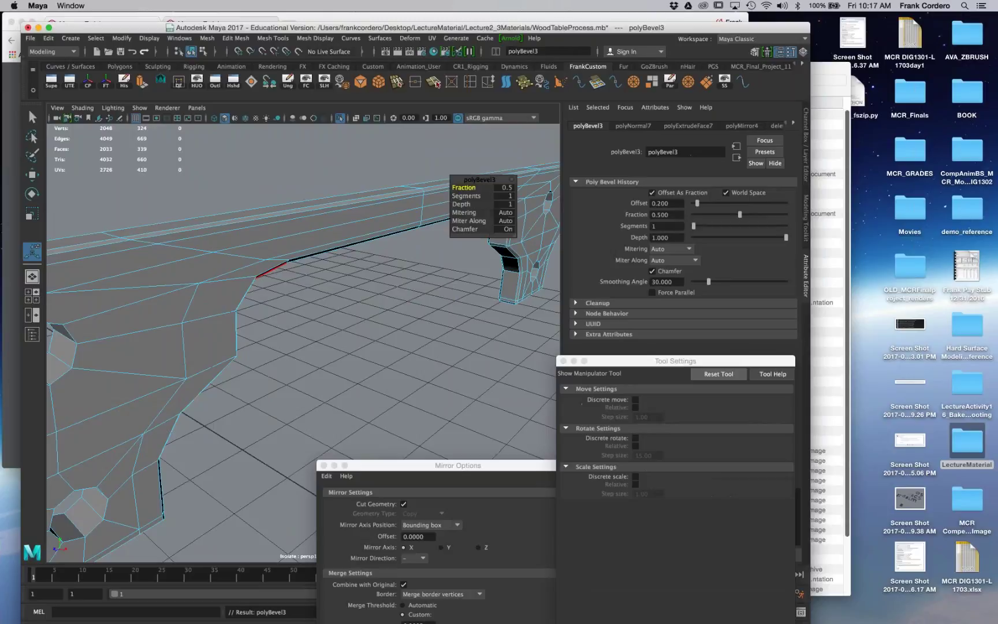
{"action": "scroll", "coordinate": [277, 271], "scroll_direction": "down", "scroll_amount": 5}
{"action": "middle_click_drag", "start_coordinate": [277, 272], "coordinate": [387, 274], "text": "alt"}
{"action": "scroll", "coordinate": [387, 275], "scroll_direction": "up", "scroll_amount": 3}
{"action": "scroll", "coordinate": [387, 274], "scroll_direction": "up", "scroll_amount": 1}
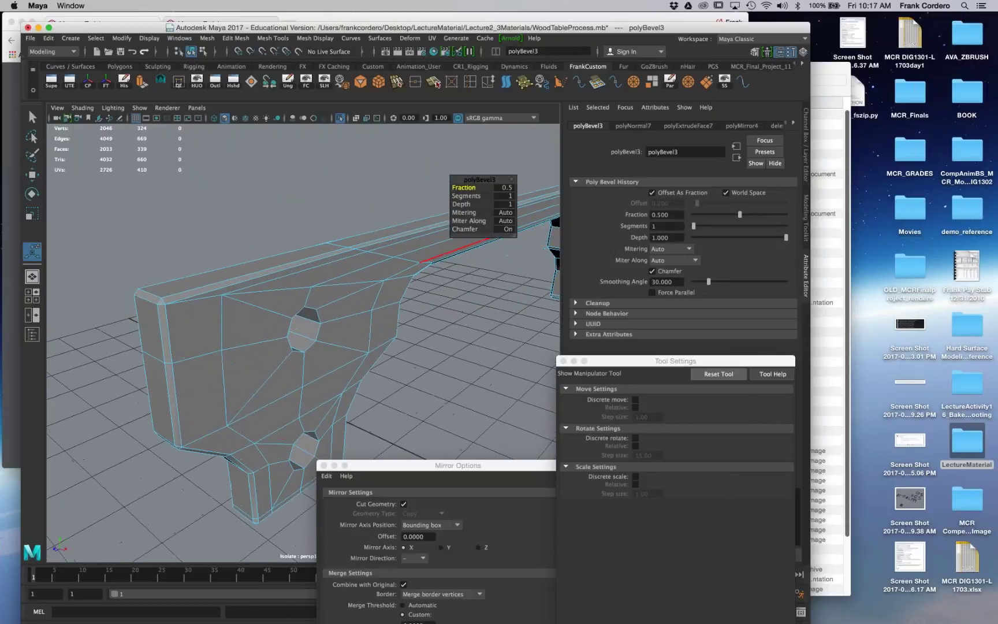
{"action": "left_click_drag", "start_coordinate": [469, 204], "coordinate": [474, 188]}
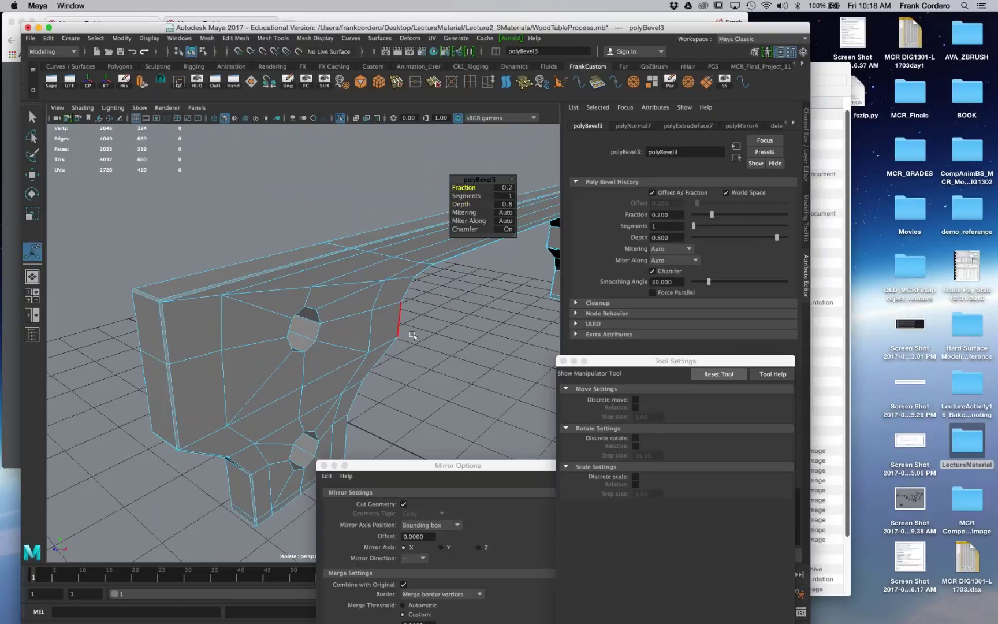
Step: Try a fraction of 0.1 for the outer edge bevel and return the apron to object selection
{"action": "middle_click_drag", "start_coordinate": [413, 335], "coordinate": [479, 316], "text": "alt"}
{"action": "left_click_drag", "start_coordinate": [465, 306], "coordinate": [460, 313], "text": "alt"}
{"action": "right_click_drag", "start_coordinate": [461, 313], "coordinate": [491, 315], "text": "alt"}
{"action": "left_click_drag", "start_coordinate": [456, 300], "coordinate": [445, 317], "text": "alt"}
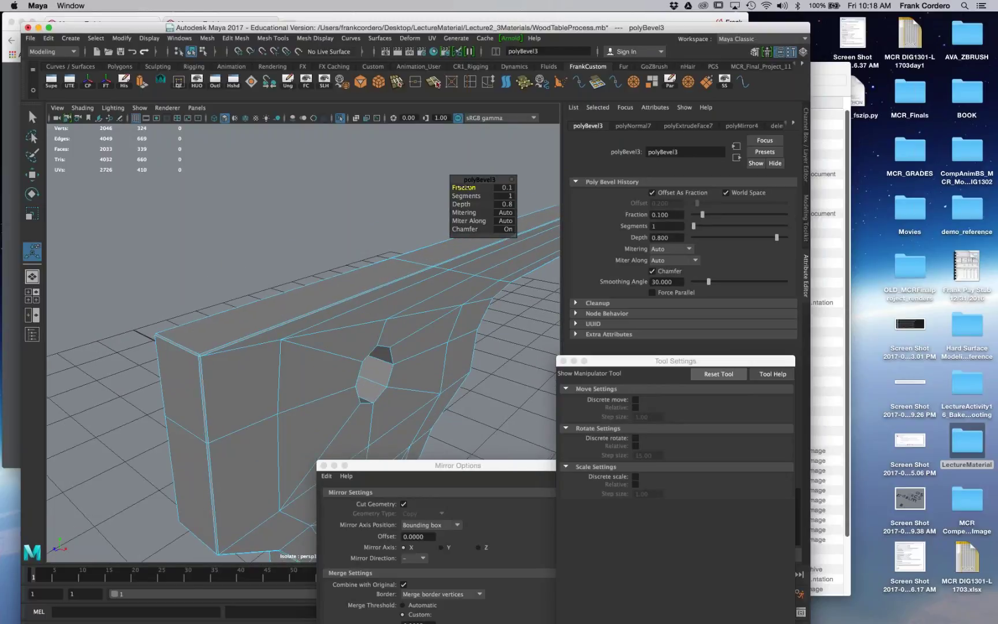
{"action": "right_click_drag", "start_coordinate": [392, 283], "coordinate": [426, 257]}
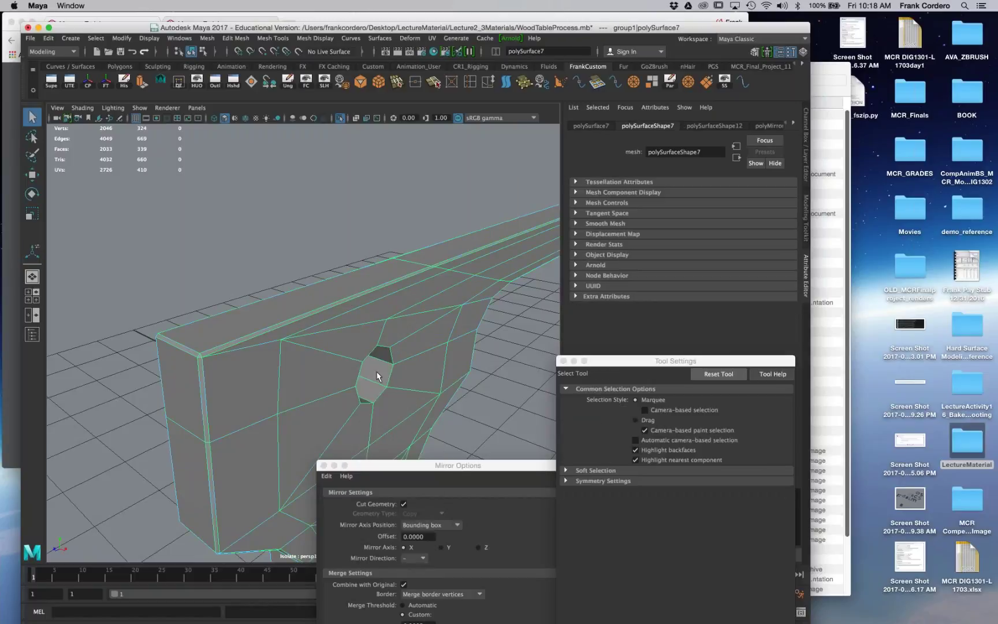
{"action": "left_click", "coordinate": [491, 370]}
{"action": "left_click_drag", "start_coordinate": [462, 369], "coordinate": [358, 312], "text": "alt"}
{"action": "left_click", "coordinate": [347, 289]}
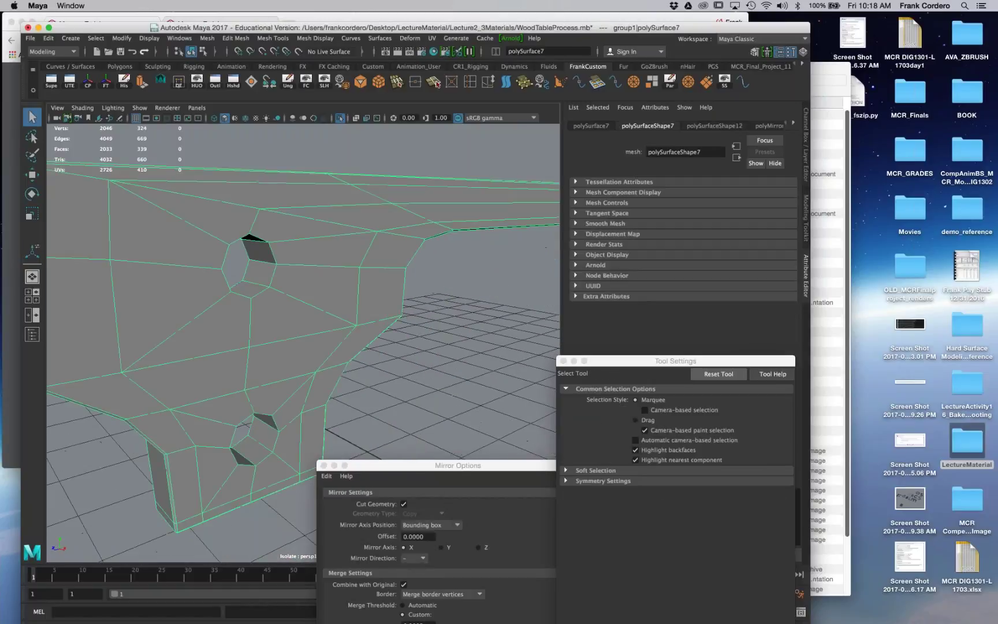
Step: Select the front and back rim edge loops of both round holes in the first bracket
{"action": "right_click_drag", "start_coordinate": [291, 247], "coordinate": [290, 217]}
{"action": "left_click", "coordinate": [254, 237]}
{"action": "double_click", "coordinate": [259, 238]}
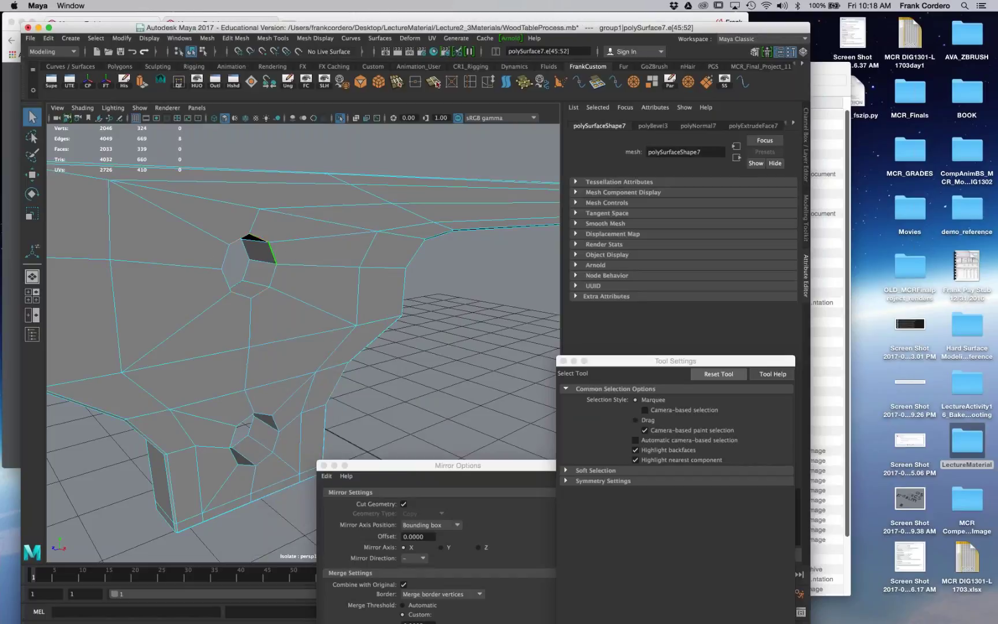
{"action": "double_click", "coordinate": [246, 270], "text": "shift"}
{"action": "double_click", "coordinate": [276, 426], "text": "shift"}
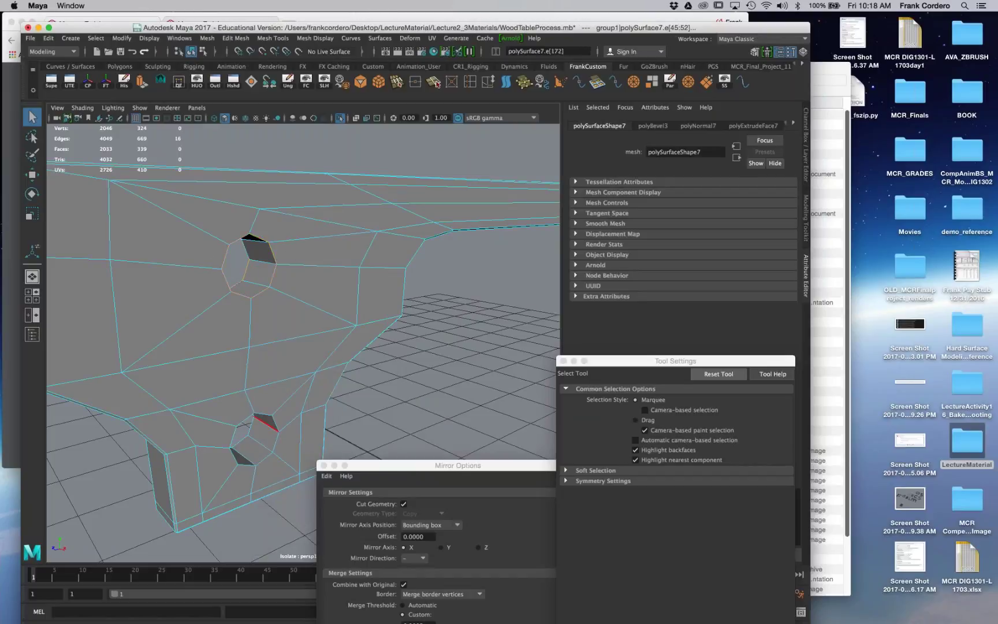
{"action": "double_click", "coordinate": [250, 425], "text": "shift"}
Step: Add the front and back rim loops of both round holes in the opposite bracket to the selection
{"action": "right_click_drag", "start_coordinate": [324, 323], "coordinate": [231, 324], "text": "alt"}
{"action": "middle_click_drag", "start_coordinate": [359, 289], "coordinate": [144, 318], "text": "alt"}
{"action": "right_click_drag", "start_coordinate": [145, 289], "coordinate": [249, 278], "text": "alt"}
{"action": "double_click", "coordinate": [247, 216], "text": "shift"}
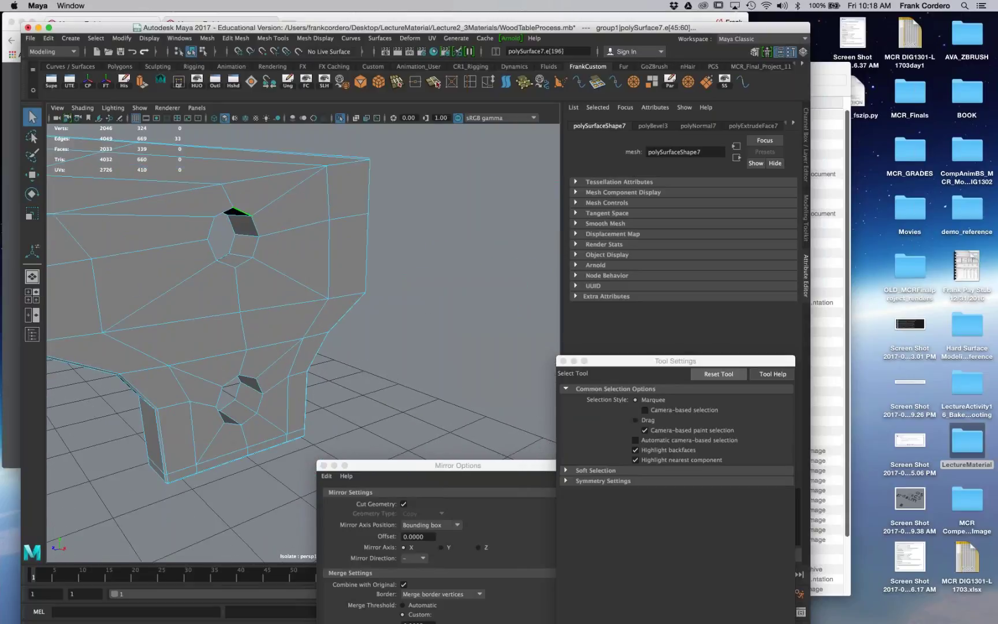
{"action": "double_click", "coordinate": [233, 242], "text": "shift"}
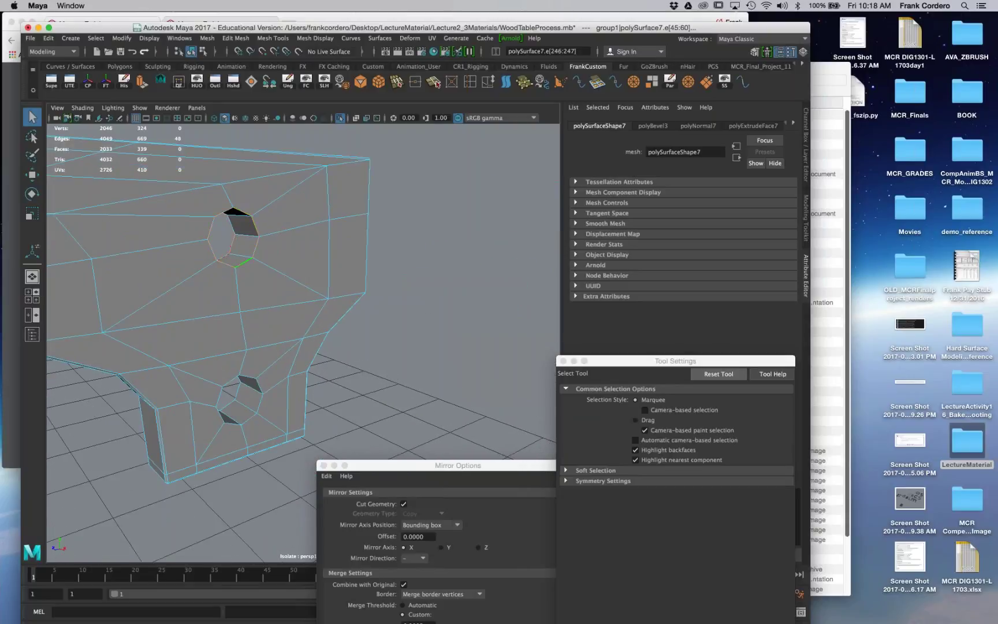
{"action": "double_click", "coordinate": [257, 384], "text": "shift"}
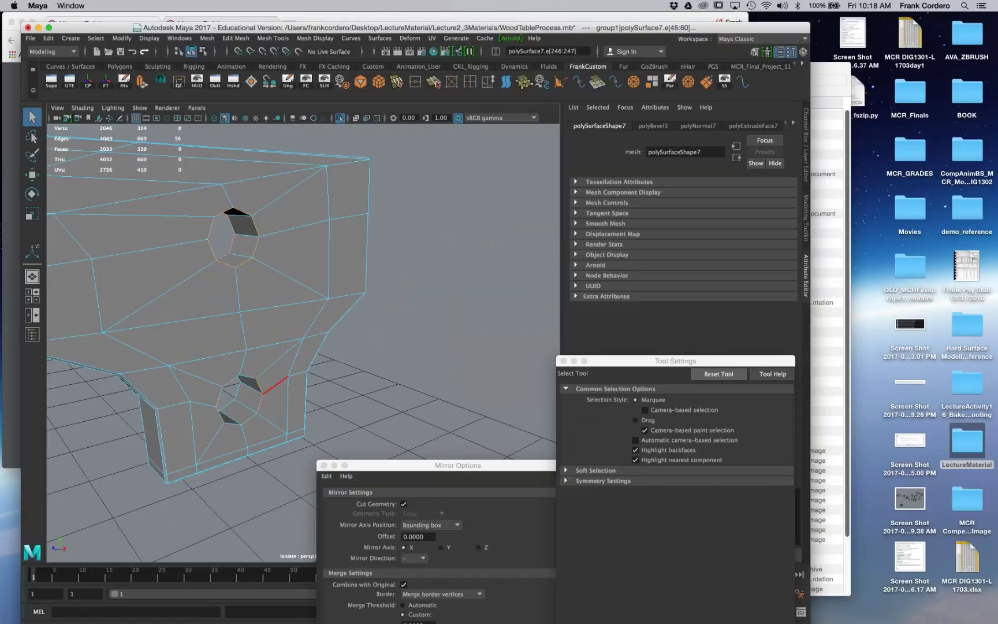
{"action": "double_click", "coordinate": [237, 391], "text": "shift"}
{"action": "left_click_drag", "start_coordinate": [238, 392], "coordinate": [291, 323], "text": "alt"}
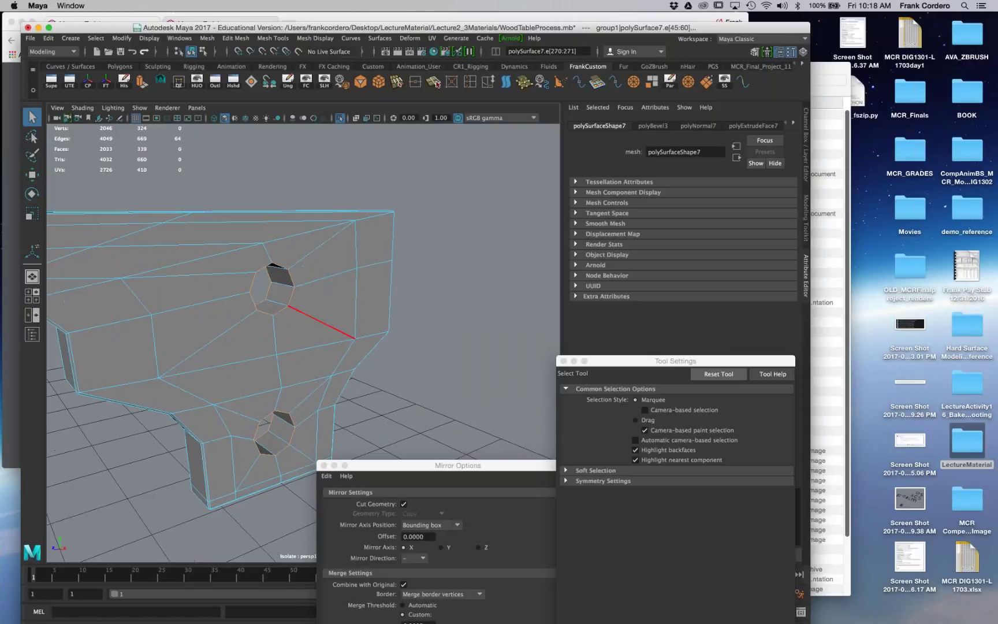
Step: Bevel the selected hole rims with a fraction of 0.07
{"action": "right_click", "coordinate": [290, 322], "text": "shift"}
{"action": "left_click", "coordinate": [337, 321]}
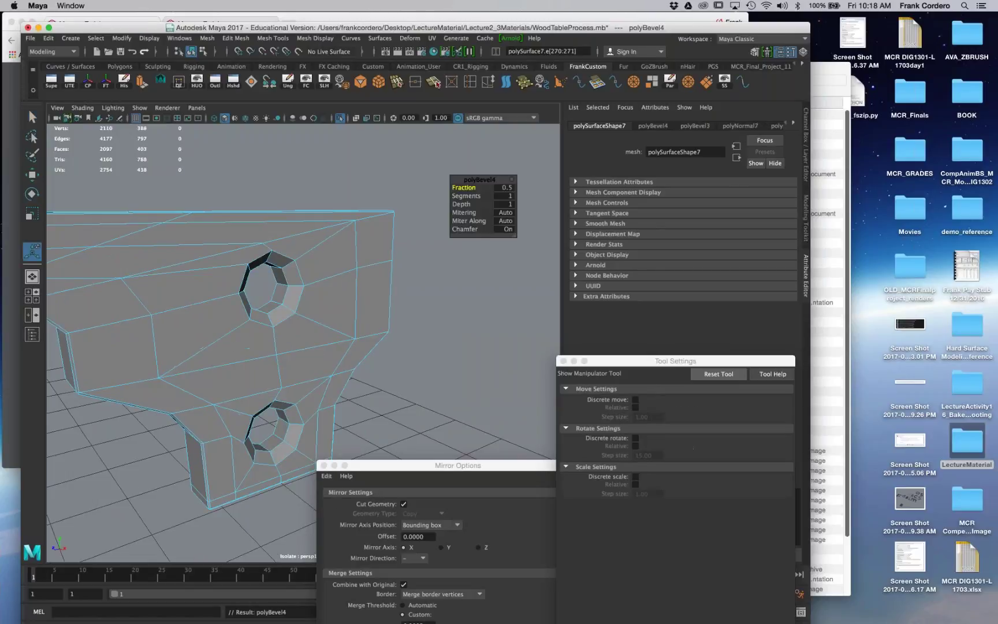
{"action": "left_click_drag", "start_coordinate": [475, 187], "coordinate": [468, 188]}
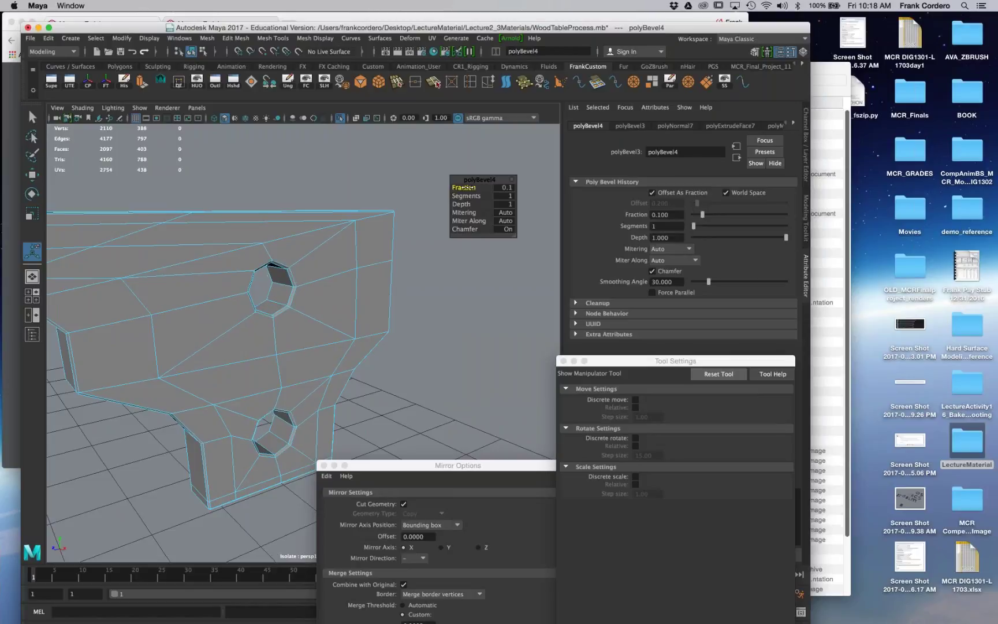
{"action": "left_click_drag", "start_coordinate": [464, 188], "coordinate": [464, 187]}
Step: Inspect the beveled hole rims up close and set their bevel fraction to 0.05
{"action": "left_click_drag", "start_coordinate": [289, 382], "coordinate": [196, 379], "text": "alt"}
{"action": "left_click_drag", "start_coordinate": [341, 380], "coordinate": [306, 384], "text": "alt"}
{"action": "scroll", "coordinate": [306, 381], "scroll_direction": "up", "scroll_amount": 3}
{"action": "left_click_drag", "start_coordinate": [289, 347], "coordinate": [314, 329], "text": "alt"}
{"action": "middle_click_drag", "start_coordinate": [323, 312], "coordinate": [334, 362], "text": "alt"}
{"action": "mouse_move", "coordinate": [358, 352]}
{"action": "left_mouse_down", "text": "alt"}
{"action": "mouse_move", "coordinate": [323, 340]}
{"action": "mouse_move", "coordinate": [361, 346]}
{"action": "left_mouse_up", "text": "alt"}
{"action": "right_click_drag", "start_coordinate": [375, 289], "coordinate": [434, 216], "text": "alt"}
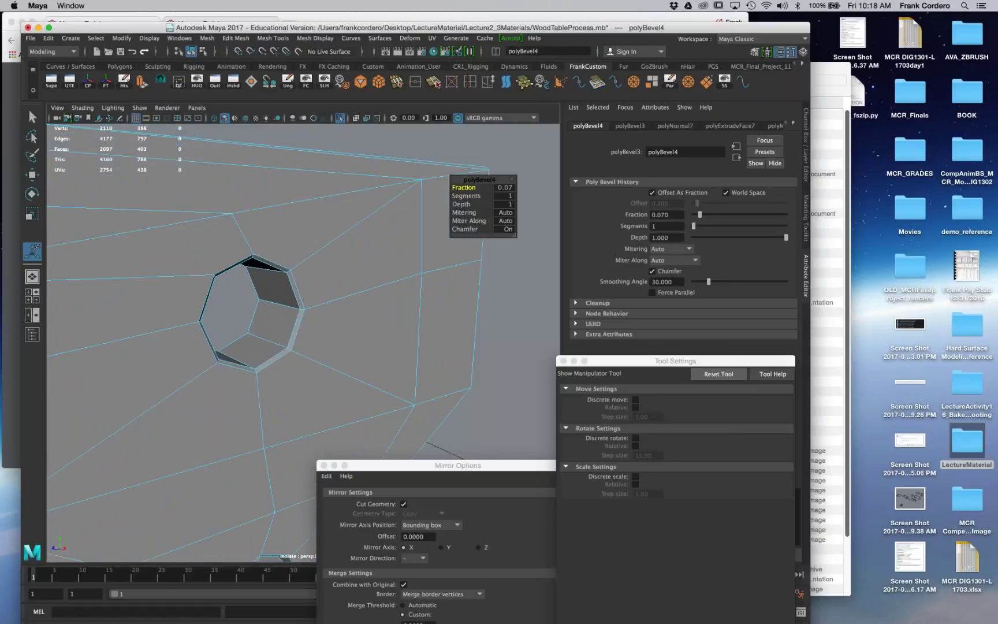
{"action": "left_click_drag", "start_coordinate": [464, 187], "coordinate": [462, 188]}
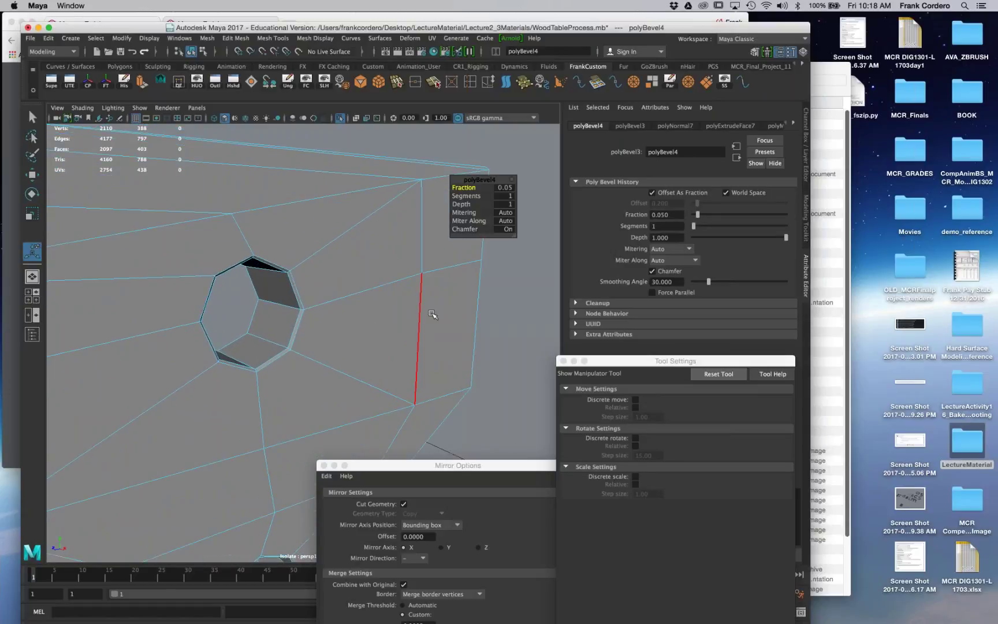
Step: Fine-tune the hole bevel's fraction and return the apron to object selection
{"action": "left_click_drag", "start_coordinate": [432, 312], "coordinate": [395, 340], "text": "alt"}
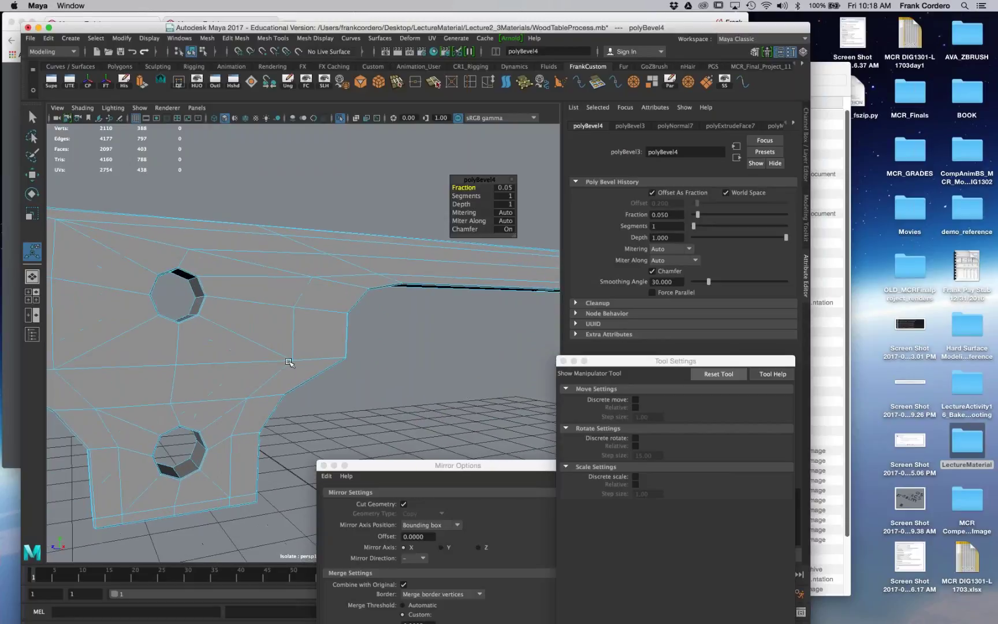
{"action": "scroll", "coordinate": [288, 361], "scroll_direction": "up", "scroll_amount": 5}
{"action": "middle_click_drag", "start_coordinate": [289, 360], "coordinate": [456, 453], "text": "alt"}
{"action": "scroll", "coordinate": [456, 450], "scroll_direction": "up", "scroll_amount": 2}
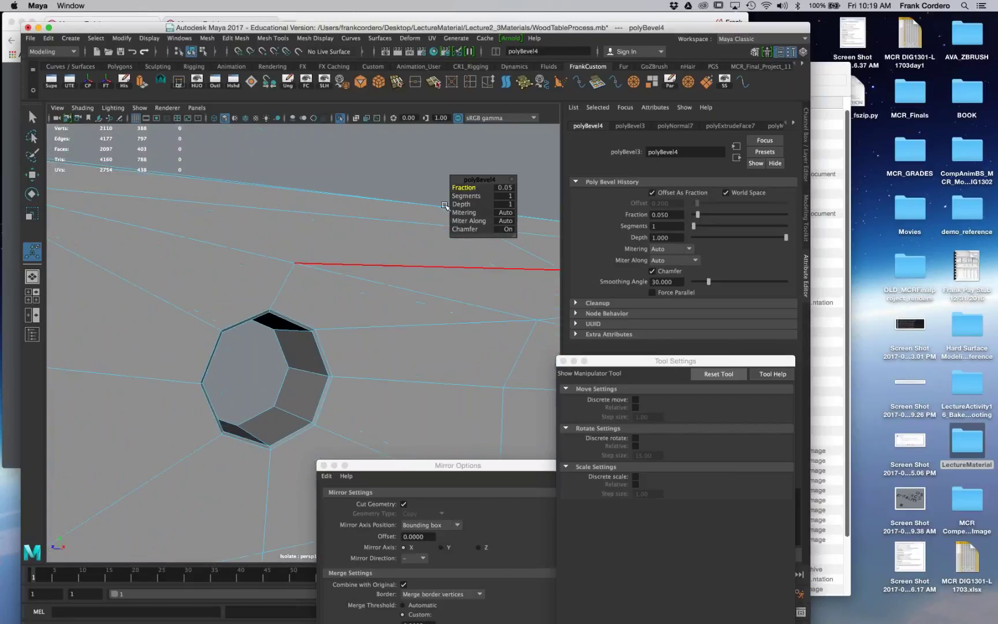
{"action": "left_click_drag", "start_coordinate": [464, 187], "coordinate": [465, 188]}
{"action": "right_click_drag", "start_coordinate": [379, 275], "coordinate": [300, 266]}
Step: Reduce the fraction of the apron's outer edge bevel to 0.07 in its construction history
{"action": "middle_click_drag", "start_coordinate": [300, 265], "coordinate": [286, 135], "text": "alt"}
{"action": "left_click_drag", "start_coordinate": [255, 283], "coordinate": [285, 365], "text": "alt"}
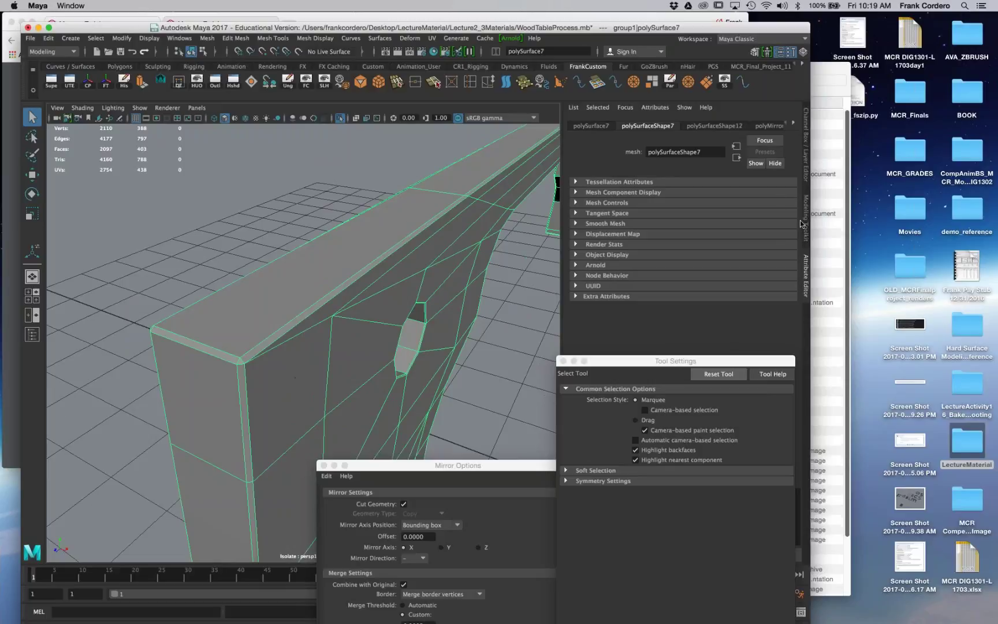
{"action": "left_click_drag", "start_coordinate": [683, 23], "coordinate": [660, 14]}
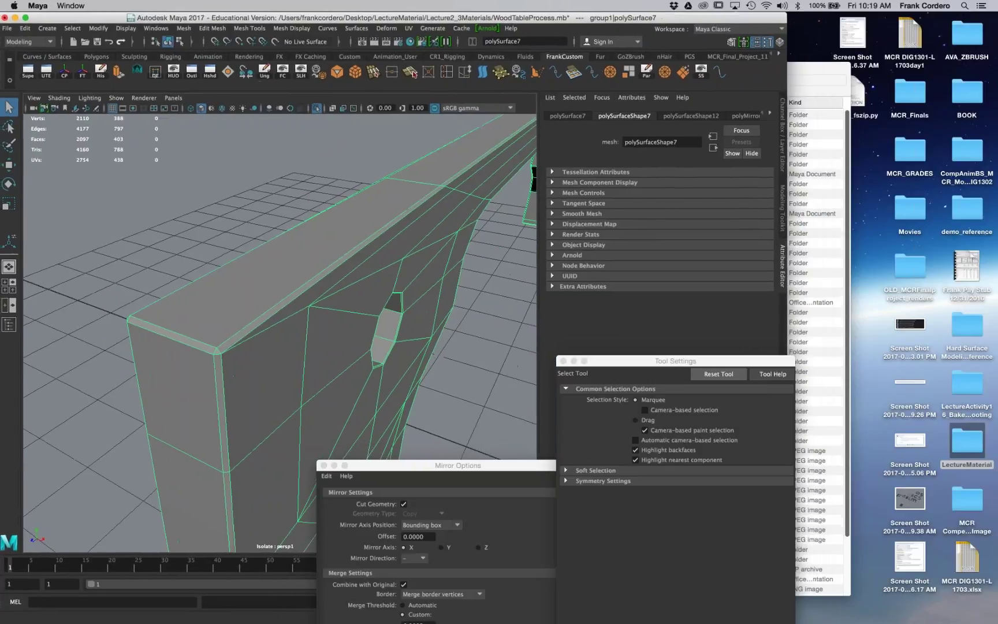
{"action": "key", "text": "ctrl+a"}
{"action": "scroll", "coordinate": [697, 263], "scroll_direction": "down", "scroll_amount": 10}
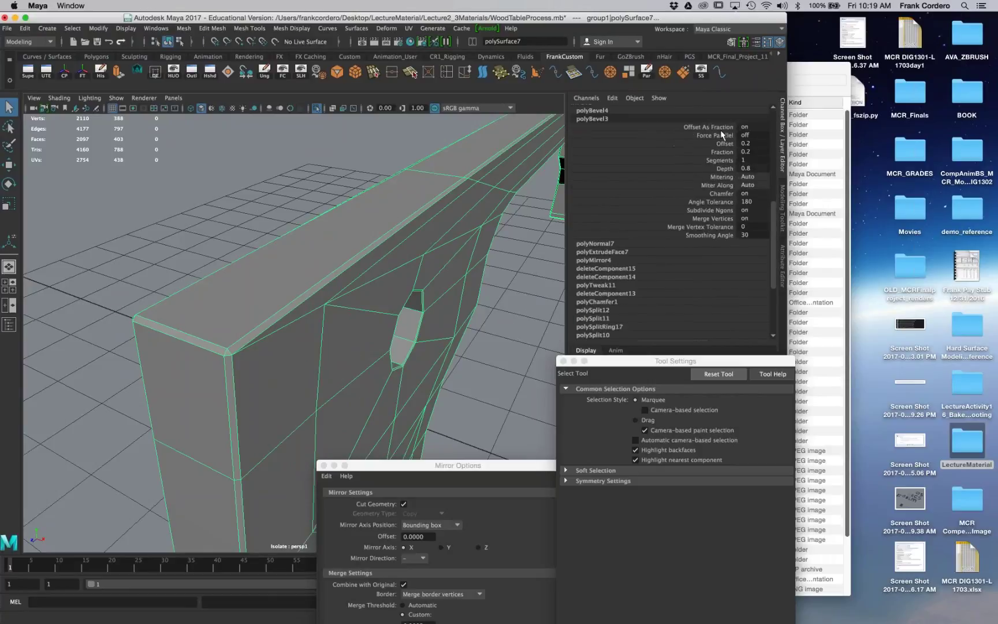
{"action": "left_click", "coordinate": [725, 153]}
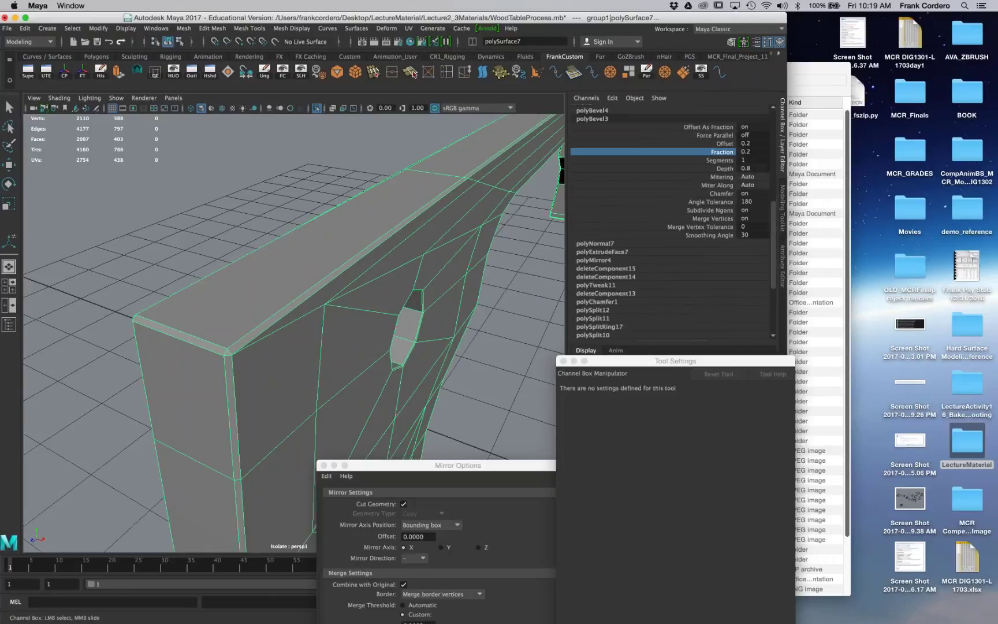
{"action": "middle_click_drag", "start_coordinate": [523, 278], "coordinate": [512, 281]}
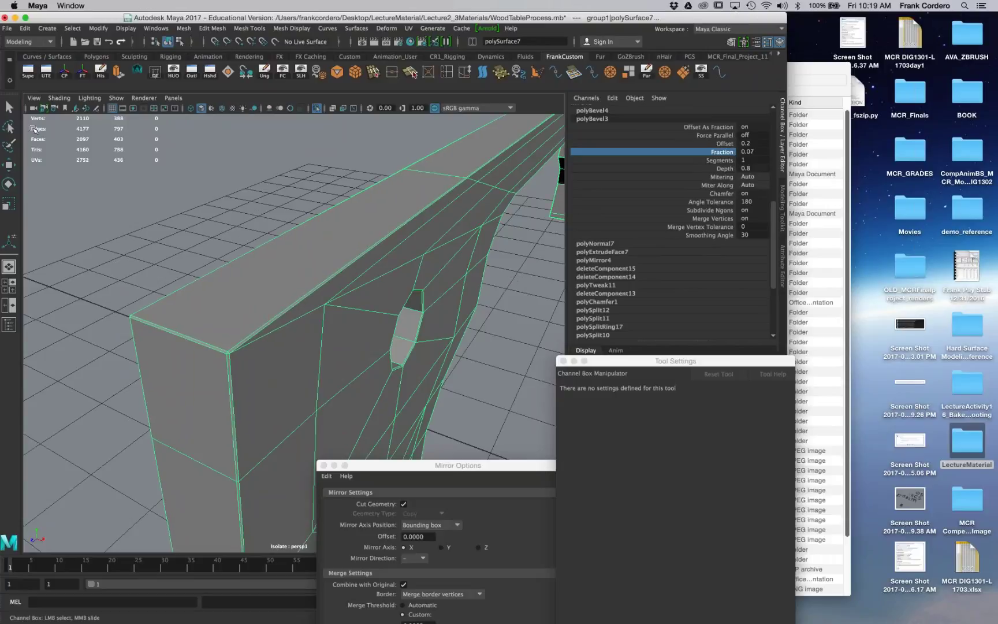
Step: Return to the Select tool in object mode and select the whole beveled apron
{"action": "key", "text": "q"}
{"action": "right_click_drag", "start_coordinate": [314, 231], "coordinate": [366, 230]}
{"action": "left_click", "coordinate": [486, 385]}
{"action": "right_click_drag", "start_coordinate": [486, 386], "coordinate": [65, 392], "text": "alt"}
{"action": "left_click", "coordinate": [292, 379]}
{"action": "left_click_drag", "start_coordinate": [292, 378], "coordinate": [275, 364], "text": "alt"}
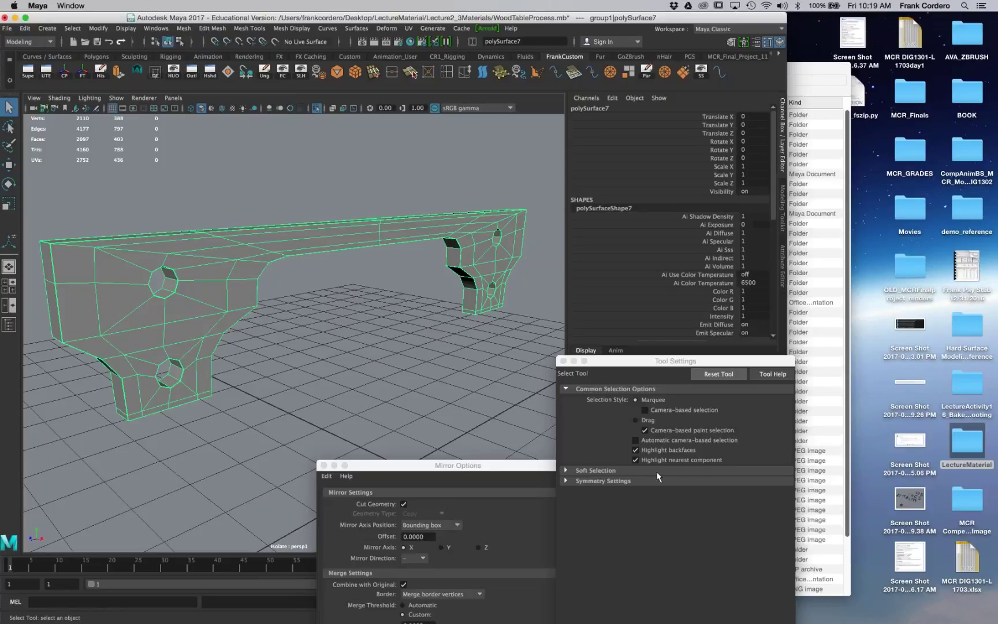
Step: Examine the apron's beveled outer edges and hole rims up close and from a distance
{"action": "left_click_drag", "start_coordinate": [474, 426], "coordinate": [430, 412], "text": "alt"}
{"action": "middle_click_drag", "start_coordinate": [431, 411], "coordinate": [509, 430], "text": "alt"}
{"action": "right_click_drag", "start_coordinate": [509, 430], "coordinate": [565, 442], "text": "alt"}
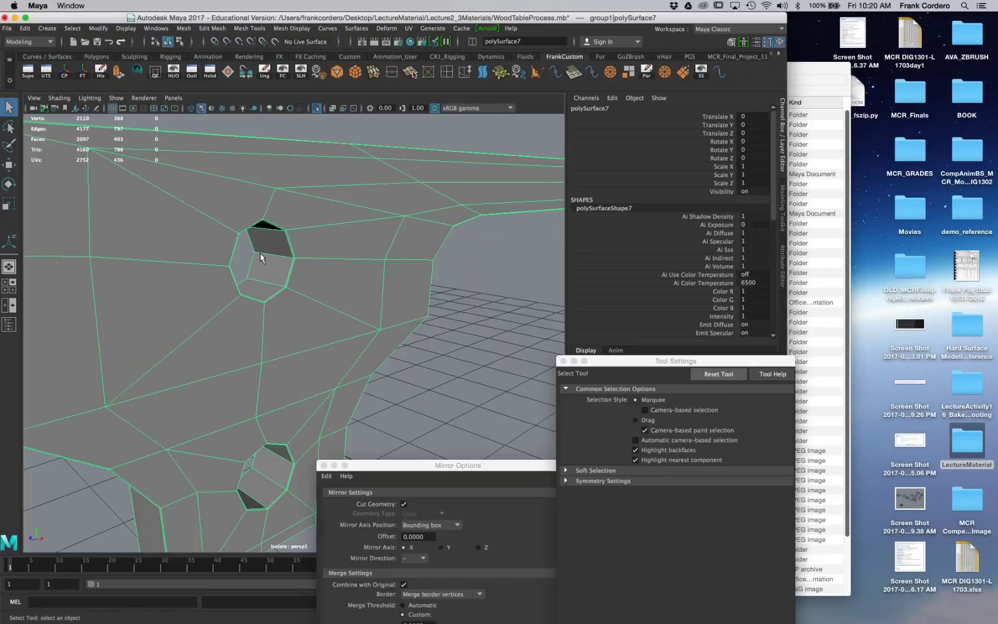
{"action": "right_click_drag", "start_coordinate": [447, 373], "coordinate": [412, 371], "text": "alt"}
{"action": "left_click_drag", "start_coordinate": [412, 371], "coordinate": [346, 384], "text": "alt"}
{"action": "right_click_drag", "start_coordinate": [346, 384], "coordinate": [277, 384], "text": "alt"}
{"action": "left_click_drag", "start_coordinate": [277, 384], "coordinate": [349, 361], "text": "alt"}
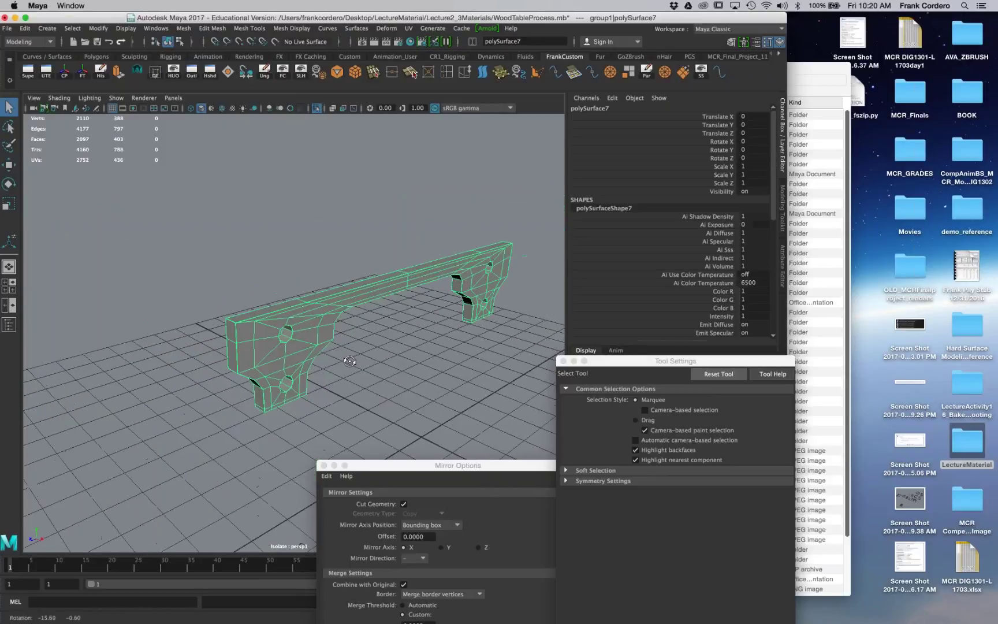
{"action": "scroll", "coordinate": [356, 362], "scroll_direction": "up", "scroll_amount": 5}
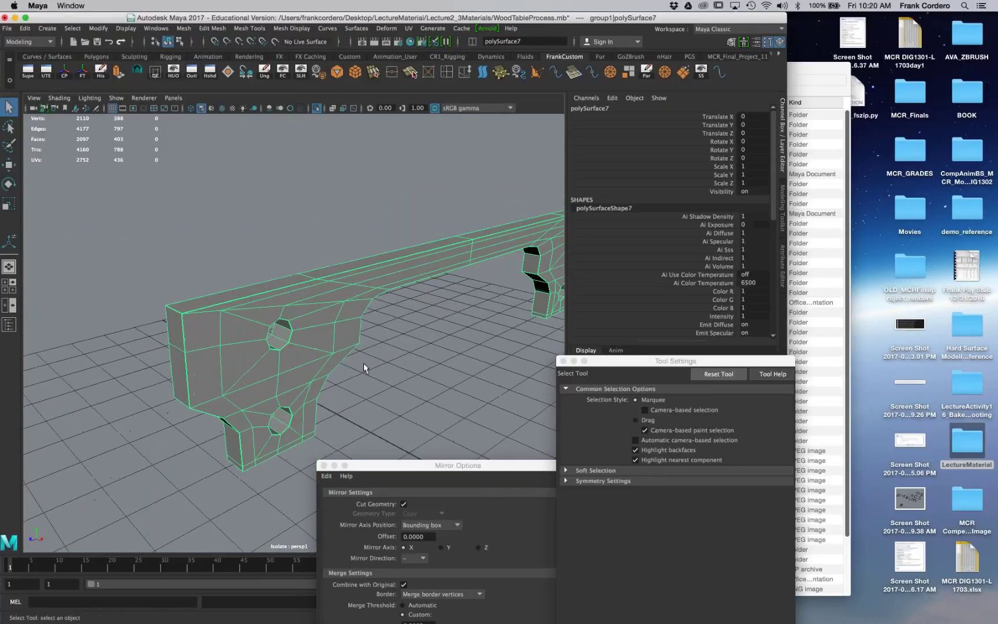
Step: Deselect the apron and leave isolation so the whole stool and its reference image are shown
{"action": "left_click_drag", "start_coordinate": [363, 363], "coordinate": [422, 383], "text": "alt"}
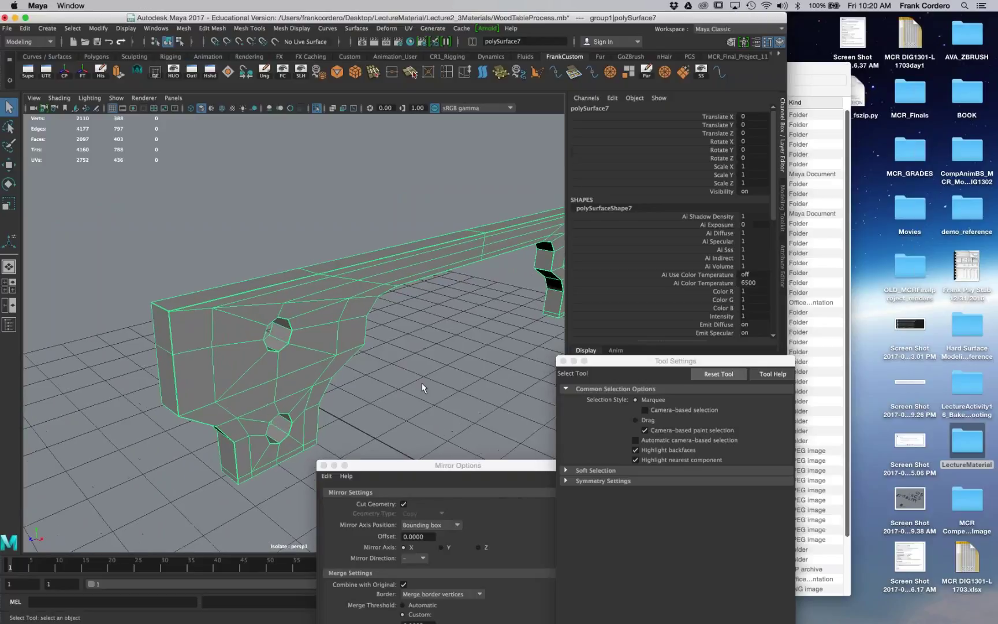
{"action": "left_click", "coordinate": [421, 383]}
{"action": "left_click", "coordinate": [317, 108]}
{"action": "scroll", "coordinate": [278, 352], "scroll_direction": "down", "scroll_amount": 5}
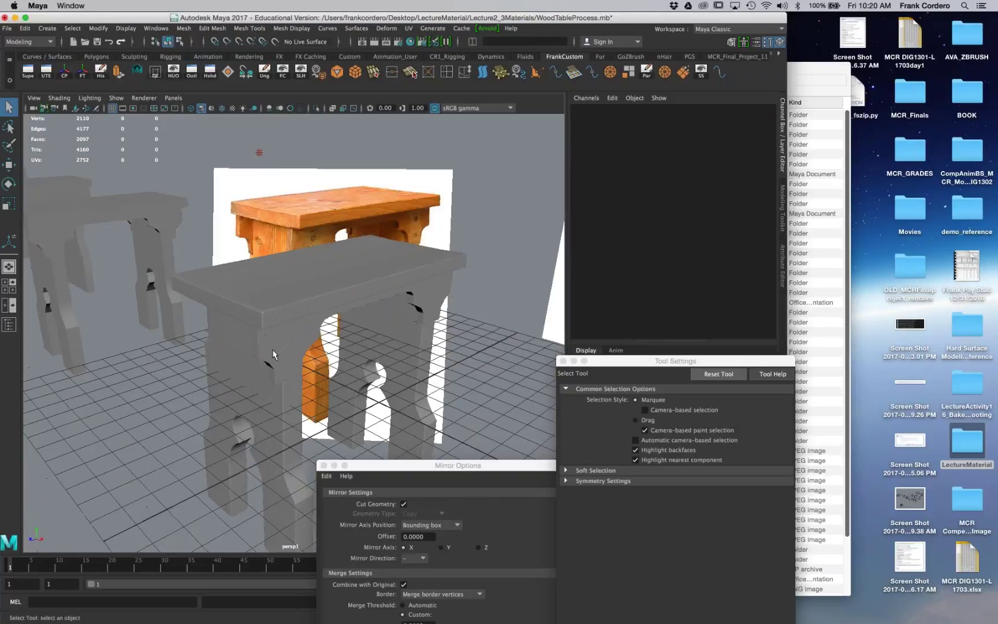
Step: Duplicate the stool's beveled apron and raise the copy clear above the seat as an unsmoothed backup
{"action": "left_click", "coordinate": [277, 352]}
{"action": "left_click", "coordinate": [50, 242]}
{"action": "left_click", "coordinate": [294, 362]}
{"action": "key", "text": "super+d"}
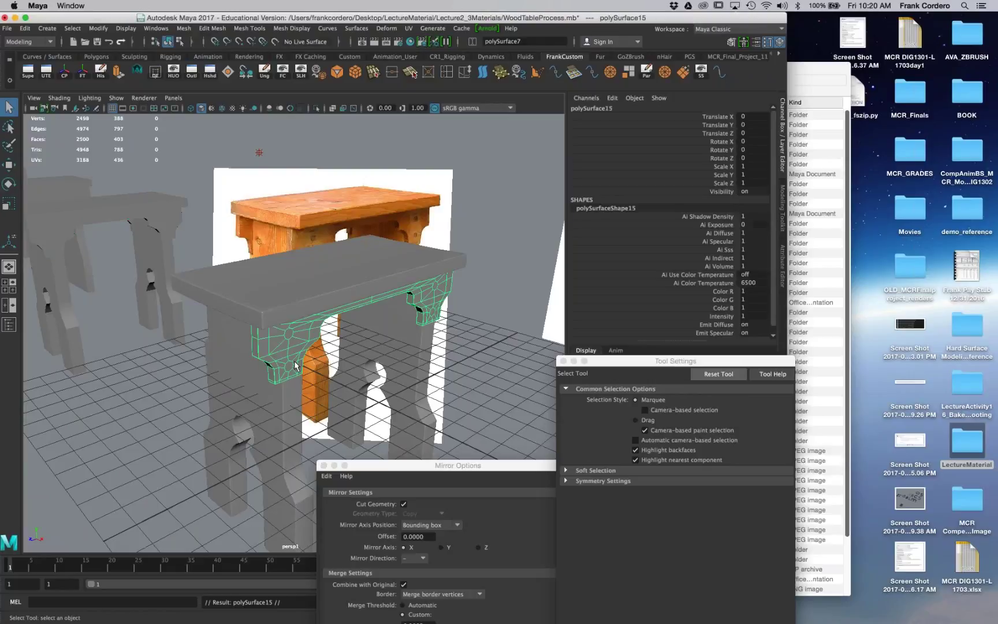
{"action": "key", "text": "w"}
{"action": "left_click_drag", "start_coordinate": [321, 288], "coordinate": [322, 156]}
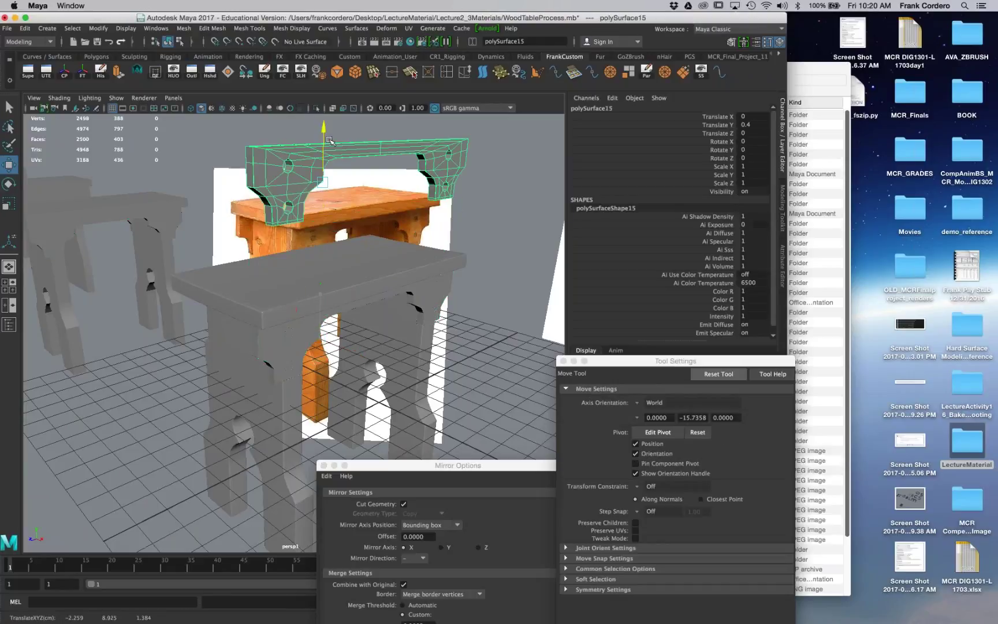
{"action": "left_click_drag", "start_coordinate": [361, 186], "coordinate": [339, 189]}
{"action": "left_click_drag", "start_coordinate": [371, 322], "coordinate": [371, 332]}
{"action": "left_click", "coordinate": [450, 206]}
{"action": "left_click", "coordinate": [426, 167]}
Step: Show wireframe on shaded and select the original apron on the stool
{"action": "left_click", "coordinate": [222, 108]}
{"action": "scroll", "coordinate": [260, 323], "scroll_direction": "up", "scroll_amount": 5}
{"action": "left_click", "coordinate": [260, 347]}
{"action": "scroll", "coordinate": [295, 334], "scroll_direction": "up", "scroll_amount": 5}
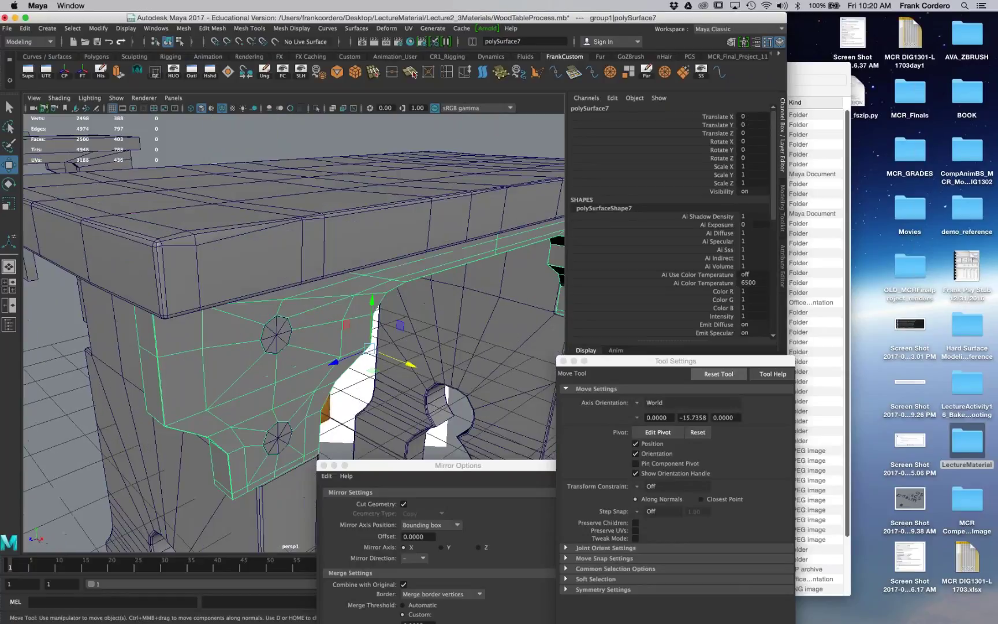
Step: Smooth the apron exponentially with division level 1 and the OpenSubdiv Catmull-Clark subdivision type
{"action": "right_click", "coordinate": [308, 337], "text": "shift"}
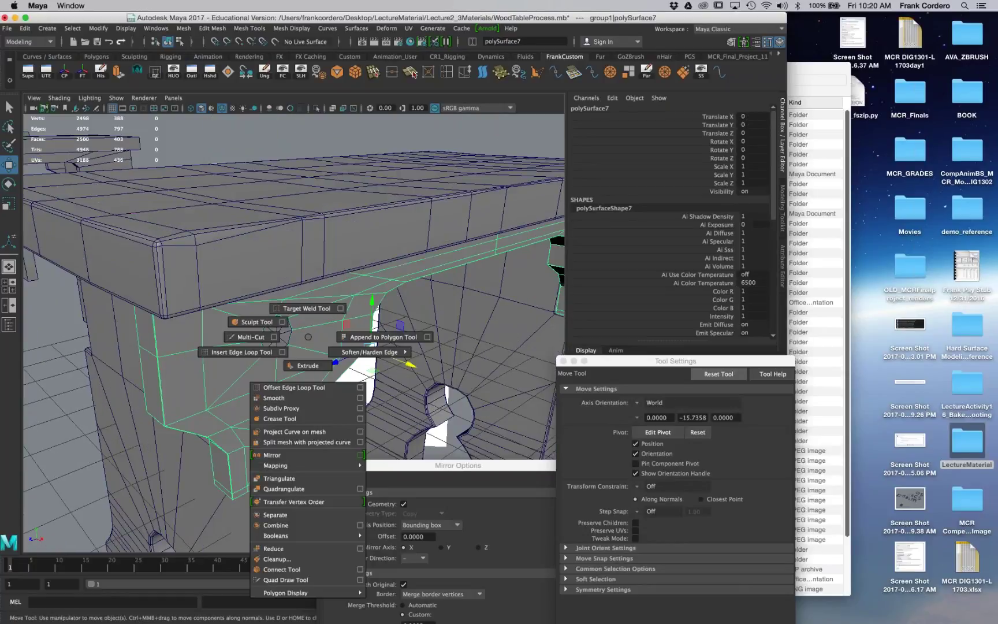
{"action": "left_click", "coordinate": [360, 398]}
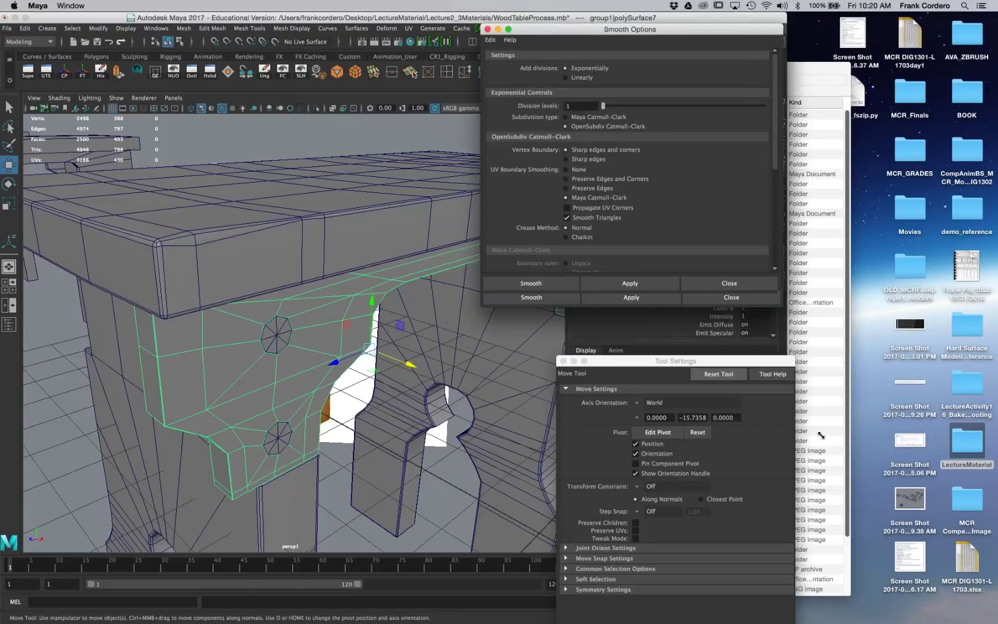
{"action": "left_click_drag", "start_coordinate": [204, 374], "coordinate": [141, 361], "text": "alt"}
{"action": "middle_click_drag", "start_coordinate": [318, 232], "coordinate": [289, 261], "text": "alt"}
{"action": "left_click_drag", "start_coordinate": [189, 376], "coordinate": [141, 357], "text": "alt"}
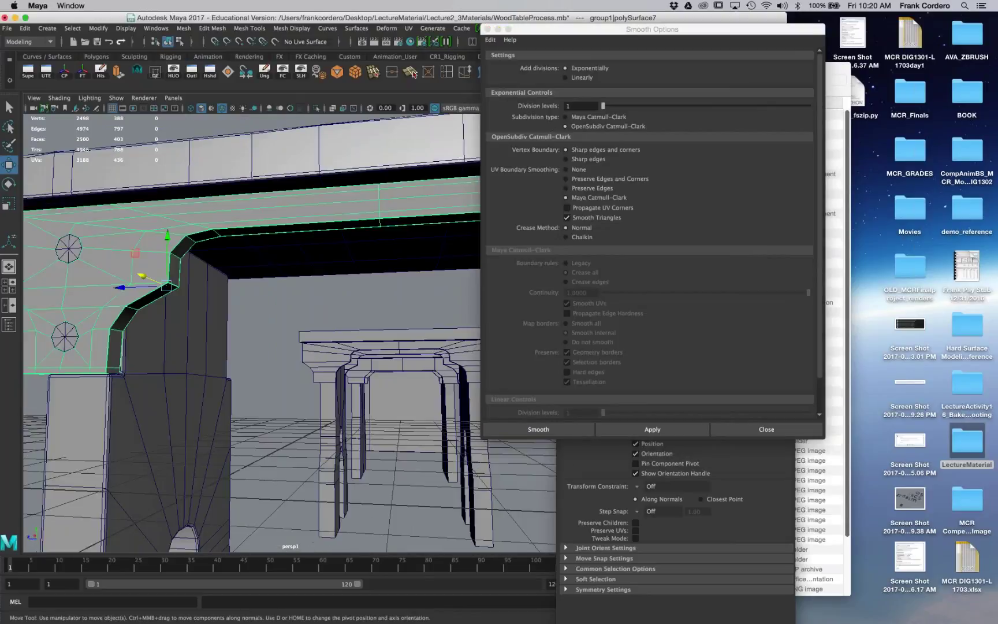
{"action": "middle_click_drag", "start_coordinate": [142, 357], "coordinate": [240, 369], "text": "alt"}
{"action": "right_click_drag", "start_coordinate": [239, 369], "coordinate": [370, 376], "text": "alt"}
{"action": "middle_click_drag", "start_coordinate": [370, 346], "coordinate": [427, 370], "text": "alt"}
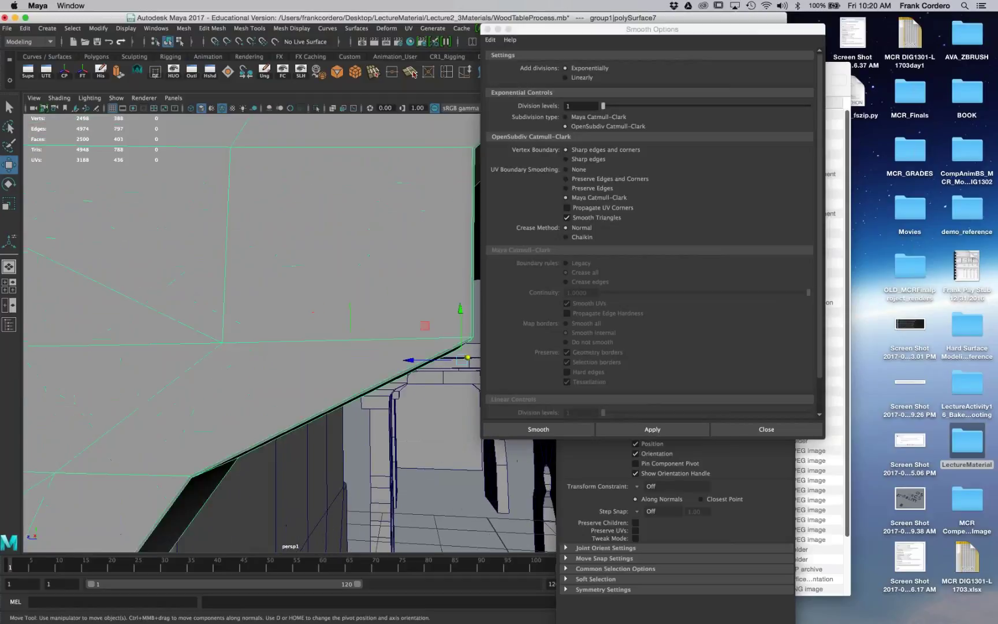
{"action": "left_click_drag", "start_coordinate": [428, 358], "coordinate": [382, 314], "text": "alt"}
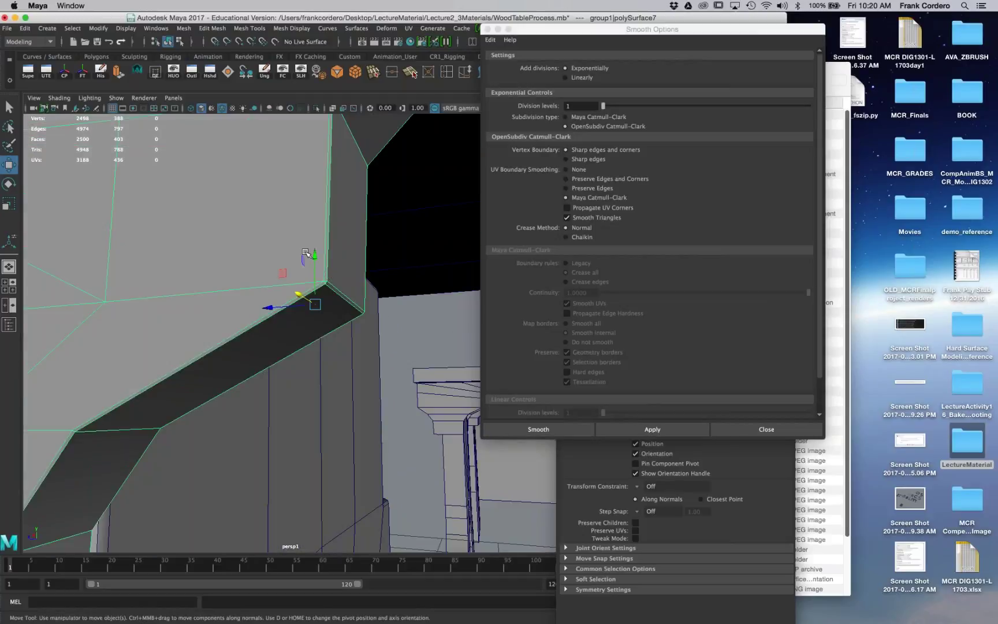
{"action": "left_click", "coordinate": [665, 429]}
Step: Check the smoothed apron, then return to object selection mode and deselect it
{"action": "right_click_drag", "start_coordinate": [301, 346], "coordinate": [190, 347], "text": "alt"}
{"action": "left_click_drag", "start_coordinate": [190, 347], "coordinate": [324, 358], "text": "alt"}
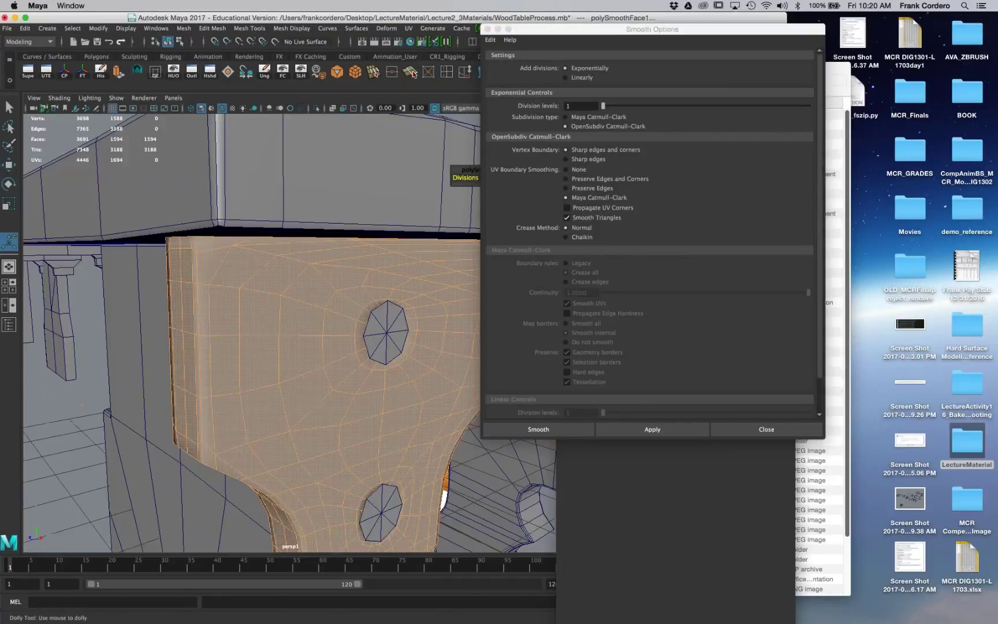
{"action": "right_click_drag", "start_coordinate": [462, 358], "coordinate": [416, 359], "text": "alt"}
{"action": "left_click_drag", "start_coordinate": [416, 359], "coordinate": [368, 363], "text": "alt"}
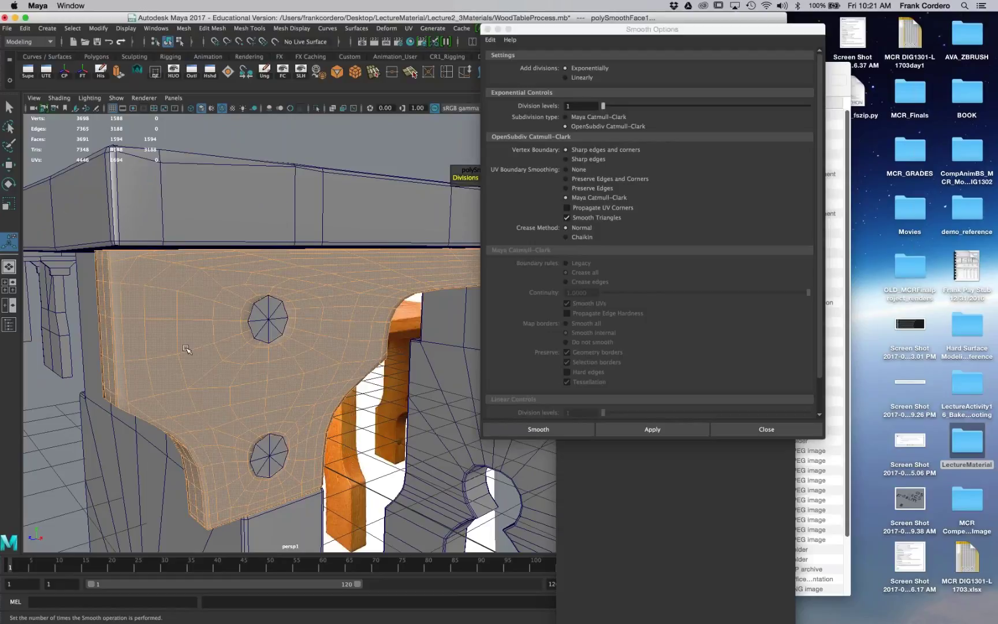
{"action": "key", "text": "F8"}
{"action": "right_click_drag", "start_coordinate": [186, 349], "coordinate": [118, 437], "text": "alt"}
{"action": "left_click", "coordinate": [118, 436]}
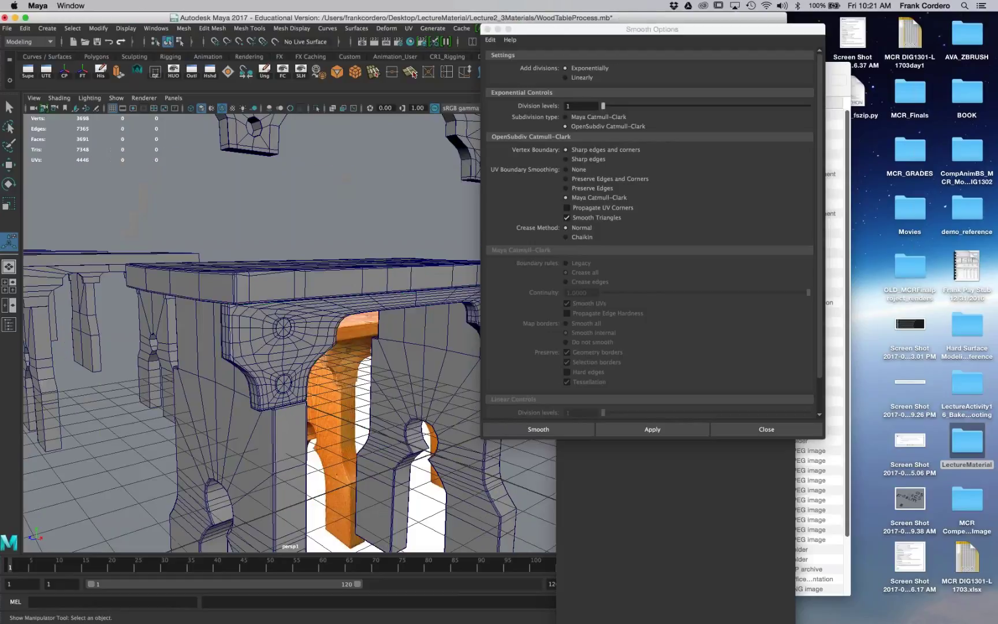
Step: Select the raised apron copy, move the Smooth options aside, and compare its mesh with the smoothed apron
{"action": "left_click_drag", "start_coordinate": [216, 363], "coordinate": [159, 436], "text": "alt"}
{"action": "left_click", "coordinate": [193, 384]}
{"action": "right_click_drag", "start_coordinate": [158, 436], "coordinate": [124, 428], "text": "alt"}
{"action": "left_click", "coordinate": [173, 208]}
{"action": "left_click_drag", "start_coordinate": [173, 208], "coordinate": [125, 211], "text": "alt"}
{"action": "left_click_drag", "start_coordinate": [406, 202], "coordinate": [400, 204], "text": "alt"}
{"action": "middle_click_drag", "start_coordinate": [400, 204], "coordinate": [380, 222], "text": "alt"}
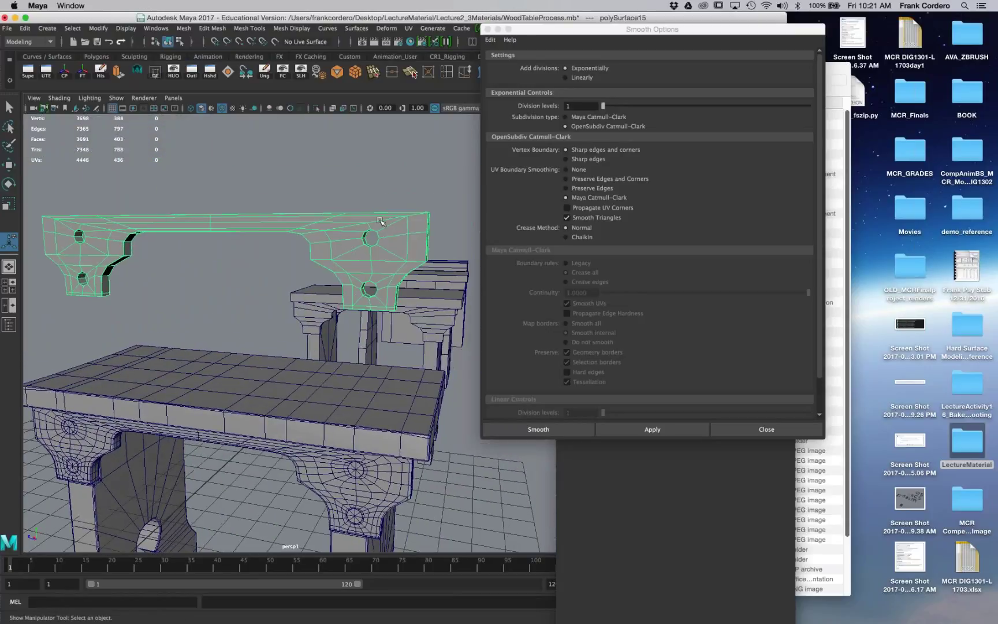
{"action": "left_click_drag", "start_coordinate": [606, 28], "coordinate": [694, 45]}
{"action": "left_click_drag", "start_coordinate": [312, 231], "coordinate": [198, 236], "text": "alt"}
{"action": "mouse_move", "coordinate": [248, 237]}
{"action": "middle_mouse_down", "text": "alt"}
{"action": "mouse_move", "coordinate": [268, 205]}
{"action": "mouse_move", "coordinate": [249, 229]}
{"action": "middle_mouse_up", "text": "alt"}
{"action": "right_click_drag", "start_coordinate": [250, 228], "coordinate": [289, 229], "text": "alt"}
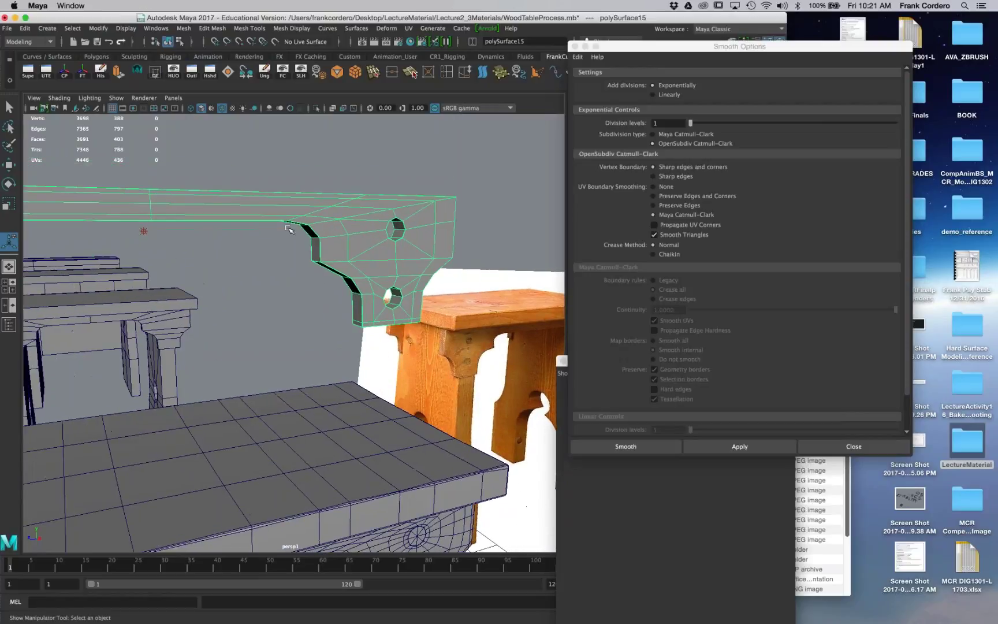
{"action": "left_click_drag", "start_coordinate": [288, 230], "coordinate": [149, 236], "text": "alt"}
{"action": "right_click_drag", "start_coordinate": [149, 236], "coordinate": [67, 270], "text": "alt"}
{"action": "left_click_drag", "start_coordinate": [67, 270], "coordinate": [110, 225], "text": "alt"}
Step: Clear the selection, turn off wireframe on shaded, and view the smoothed apron beside the reference
{"action": "left_click", "coordinate": [254, 404]}
{"action": "mouse_move", "coordinate": [78, 263]}
{"action": "left_mouse_down", "text": "alt"}
{"action": "mouse_move", "coordinate": [279, 247]}
{"action": "mouse_move", "coordinate": [216, 272]}
{"action": "mouse_move", "coordinate": [271, 309]}
{"action": "mouse_move", "coordinate": [294, 292]}
{"action": "left_mouse_up", "text": "alt"}
{"action": "left_click", "coordinate": [309, 229]}
{"action": "left_click", "coordinate": [222, 108]}
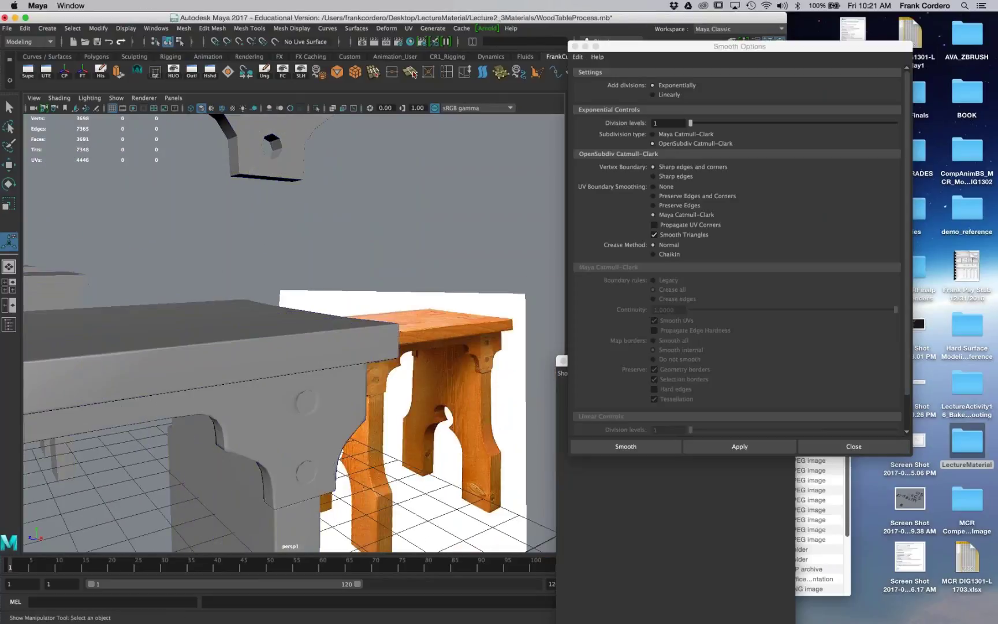
{"action": "right_click_drag", "start_coordinate": [248, 278], "coordinate": [196, 289], "text": "alt"}
{"action": "left_click_drag", "start_coordinate": [197, 288], "coordinate": [248, 251], "text": "alt"}
{"action": "right_click_drag", "start_coordinate": [248, 251], "coordinate": [306, 248], "text": "alt"}
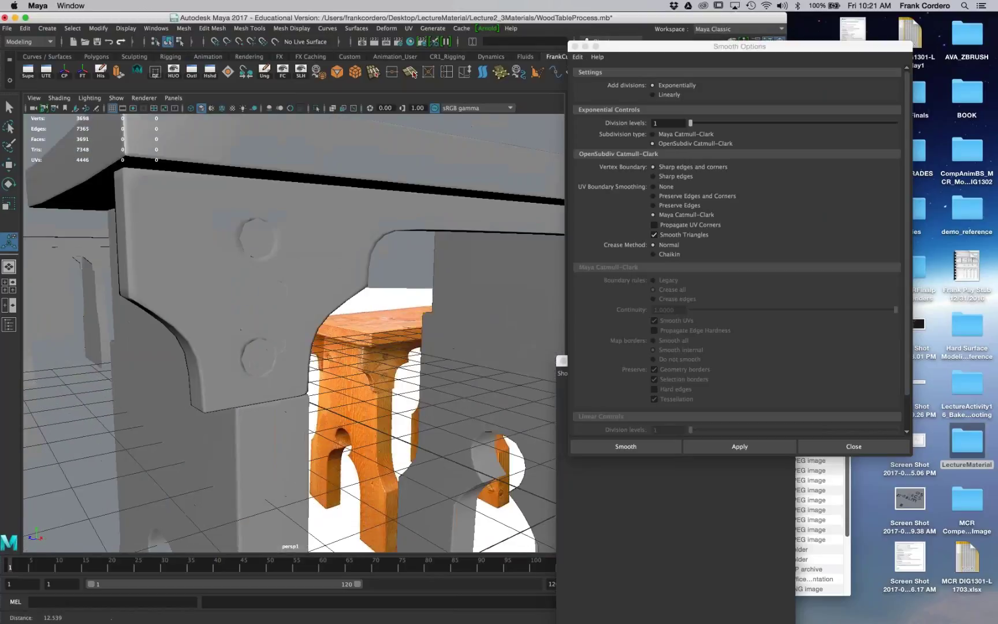
Step: Select the smoothed apron, set it to the unsmoothed mesh display, and examine its bracket and underside
{"action": "left_click", "coordinate": [294, 201]}
{"action": "left_click_drag", "start_coordinate": [296, 267], "coordinate": [231, 281], "text": "alt"}
{"action": "left_click_drag", "start_coordinate": [320, 342], "coordinate": [296, 351], "text": "alt"}
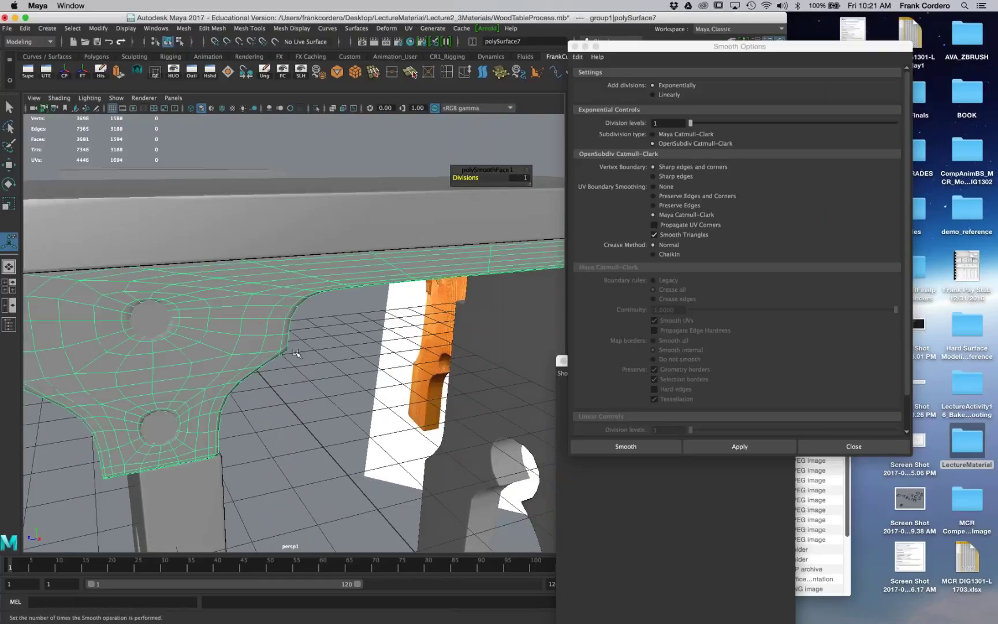
{"action": "key", "text": "1"}
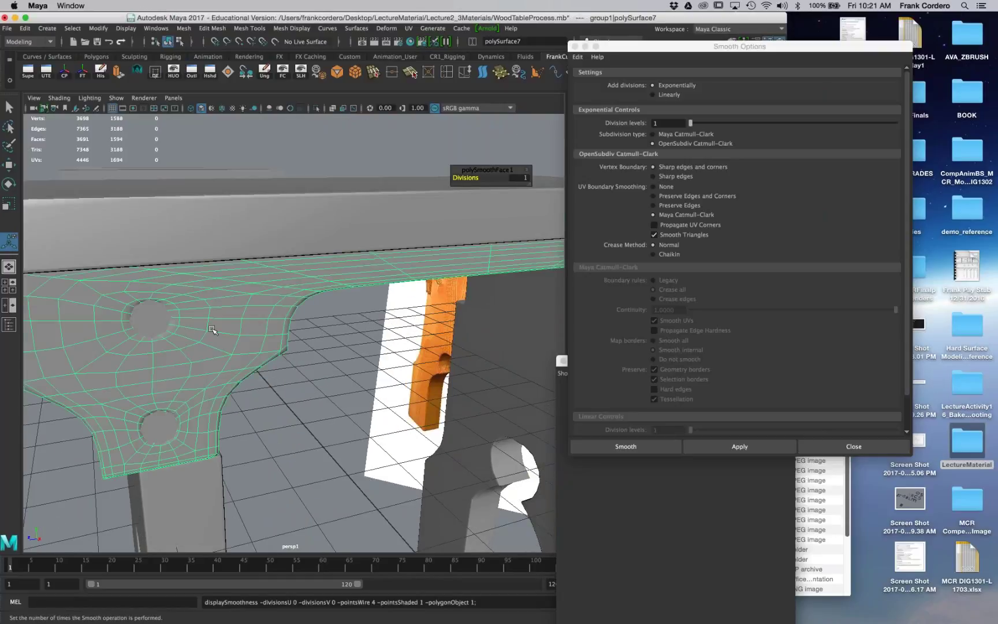
{"action": "left_click", "coordinate": [297, 388]}
{"action": "scroll", "coordinate": [298, 390], "scroll_direction": "down", "scroll_amount": 5}
{"action": "left_click_drag", "start_coordinate": [296, 392], "coordinate": [176, 345], "text": "alt"}
{"action": "left_click", "coordinate": [241, 206]}
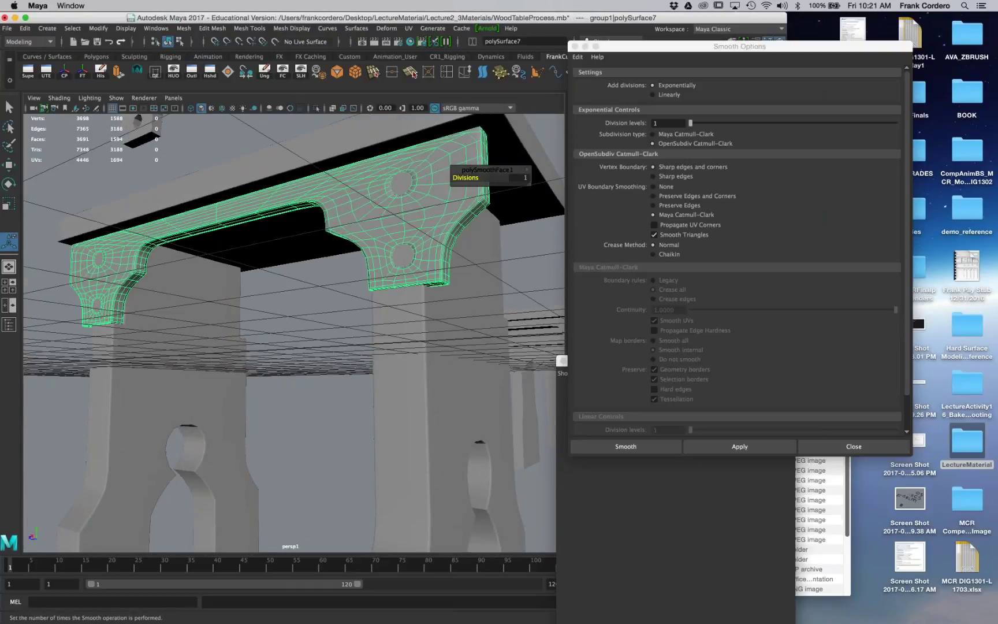
Step: Select an edge loop along the apron bracket's curve and examine the edge flow around the holes
{"action": "left_click_drag", "start_coordinate": [343, 219], "coordinate": [469, 265], "text": "alt"}
{"action": "scroll", "coordinate": [471, 266], "scroll_direction": "up", "scroll_amount": 3}
{"action": "middle_click_drag", "start_coordinate": [469, 266], "coordinate": [505, 284], "text": "alt"}
{"action": "scroll", "coordinate": [471, 266], "scroll_direction": "up", "scroll_amount": 3}
{"action": "right_click_drag", "start_coordinate": [219, 252], "coordinate": [219, 224]}
{"action": "double_click", "coordinate": [242, 253]}
{"action": "left_click_drag", "start_coordinate": [245, 266], "coordinate": [217, 303], "text": "alt"}
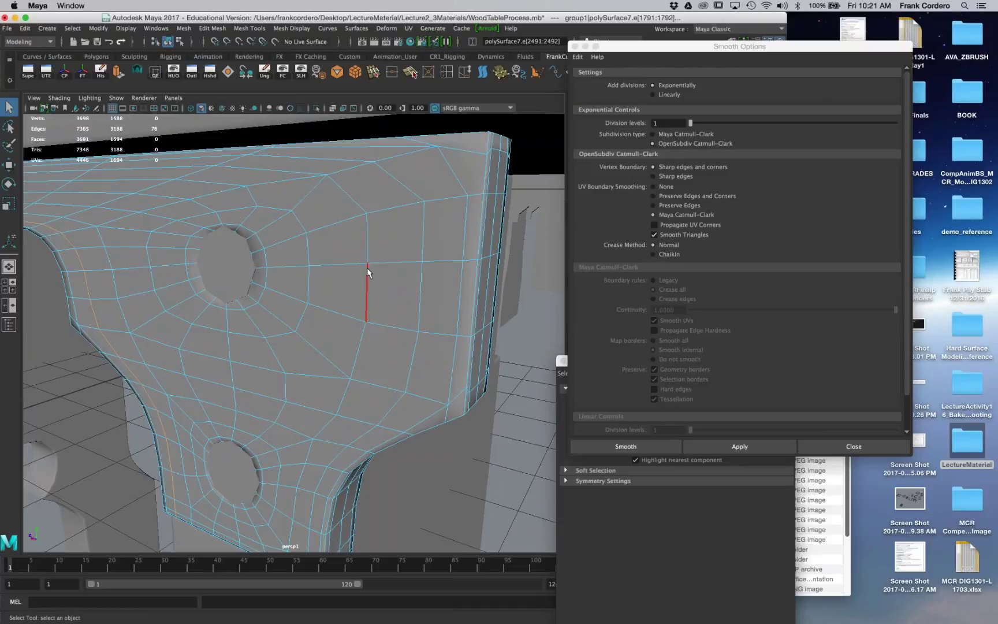
{"action": "left_click_drag", "start_coordinate": [366, 268], "coordinate": [356, 267], "text": "alt"}
{"action": "right_click_drag", "start_coordinate": [304, 252], "coordinate": [245, 321], "text": "alt"}
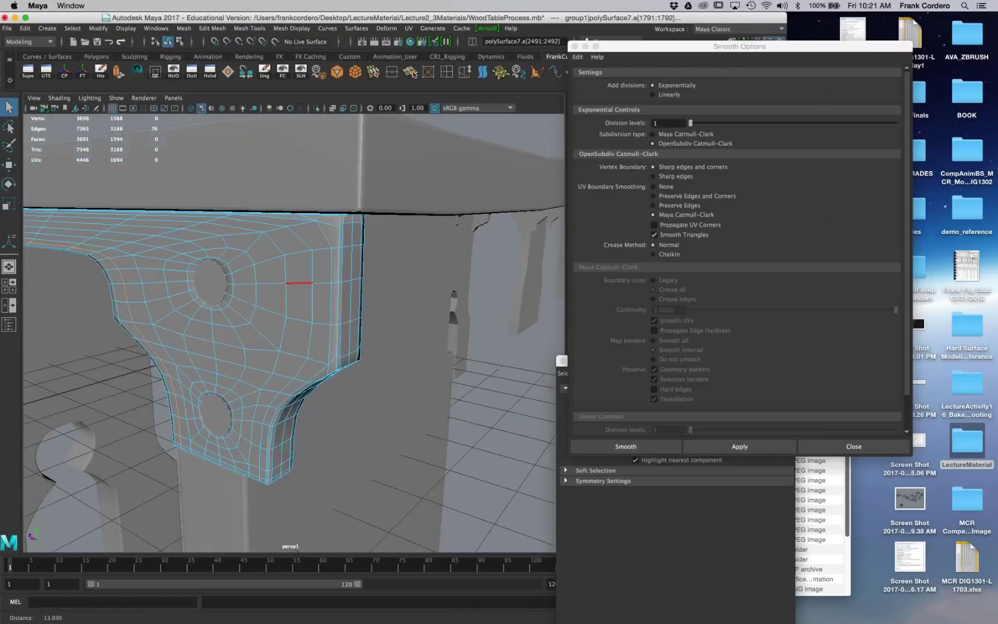
Step: Switch the smoothed apron back to object mode and deselect it
{"action": "left_click_drag", "start_coordinate": [246, 320], "coordinate": [370, 238], "text": "alt"}
{"action": "right_click_drag", "start_coordinate": [374, 235], "coordinate": [410, 222]}
{"action": "left_click_drag", "start_coordinate": [367, 278], "coordinate": [355, 447], "text": "alt"}
{"action": "left_click", "coordinate": [116, 456]}
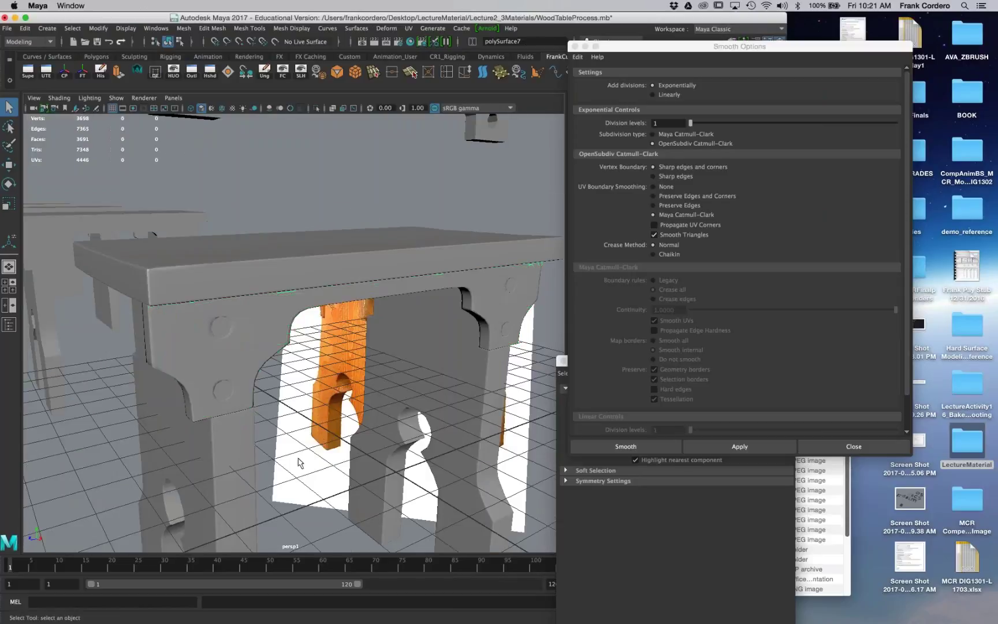
Step: Select the two round pegs in the apron's bracket and isolate them
{"action": "left_click_drag", "start_coordinate": [300, 462], "coordinate": [286, 491], "text": "alt"}
{"action": "scroll", "coordinate": [226, 336], "scroll_direction": "up", "scroll_amount": 10}
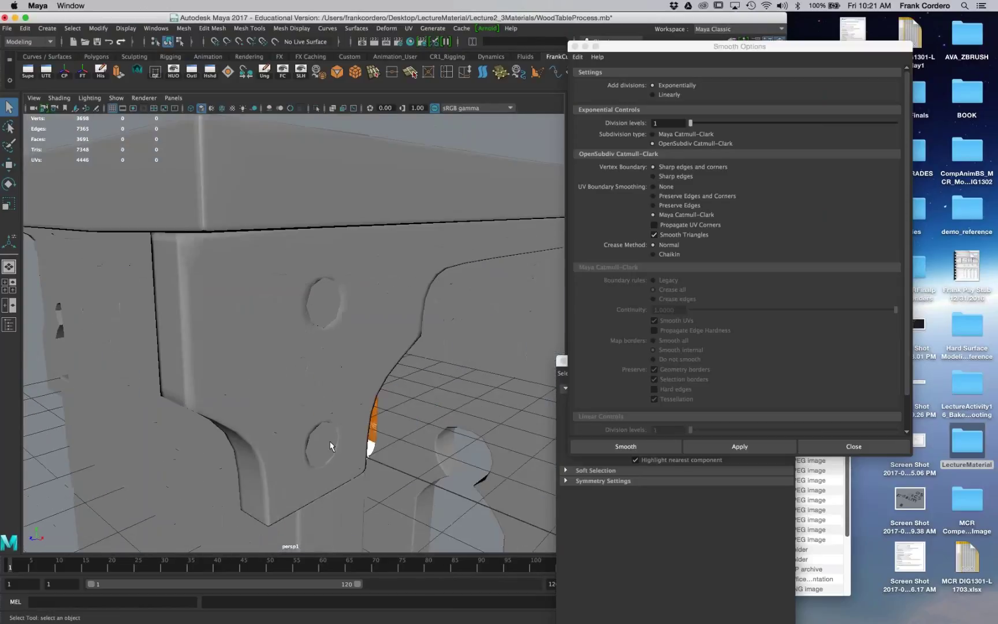
{"action": "left_click", "coordinate": [330, 444]}
{"action": "left_click", "coordinate": [333, 303], "text": "shift"}
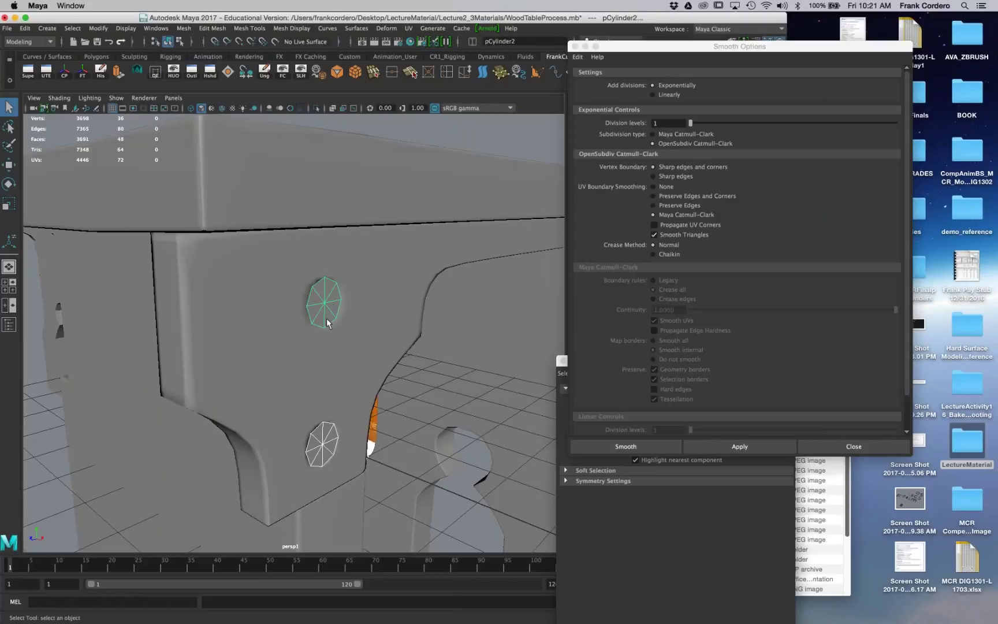
{"action": "left_click_drag", "start_coordinate": [326, 319], "coordinate": [357, 335], "text": "alt"}
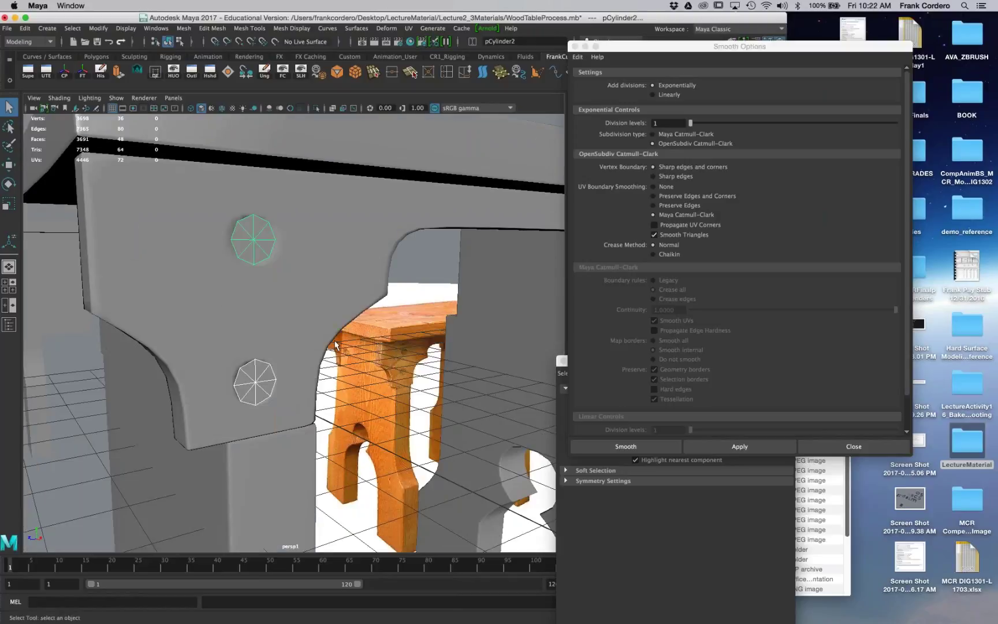
{"action": "left_click", "coordinate": [317, 108]}
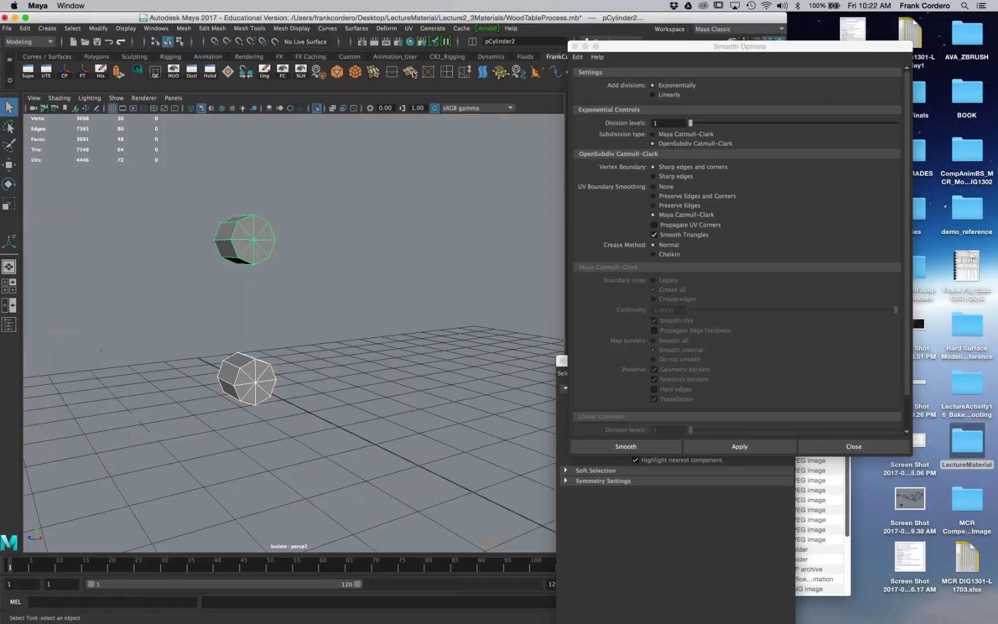
Step: Select the edge loops around both end rims of the upper peg
{"action": "left_click", "coordinate": [272, 305]}
{"action": "right_click_drag", "start_coordinate": [271, 305], "coordinate": [300, 315], "text": "alt"}
{"action": "left_click_drag", "start_coordinate": [300, 315], "coordinate": [317, 442], "text": "alt"}
{"action": "middle_click_drag", "start_coordinate": [318, 442], "coordinate": [304, 391], "text": "alt"}
{"action": "left_click", "coordinate": [305, 392]}
{"action": "right_click_drag", "start_coordinate": [304, 392], "coordinate": [323, 426], "text": "alt"}
{"action": "middle_click_drag", "start_coordinate": [323, 427], "coordinate": [306, 313], "text": "alt"}
{"action": "right_click_drag", "start_coordinate": [306, 313], "coordinate": [308, 278]}
{"action": "double_click", "coordinate": [307, 267]}
{"action": "left_click", "coordinate": [239, 266], "text": "shift"}
{"action": "double_click", "coordinate": [241, 266], "text": "shift"}
{"action": "middle_click_drag", "start_coordinate": [254, 306], "coordinate": [235, 236], "text": "alt"}
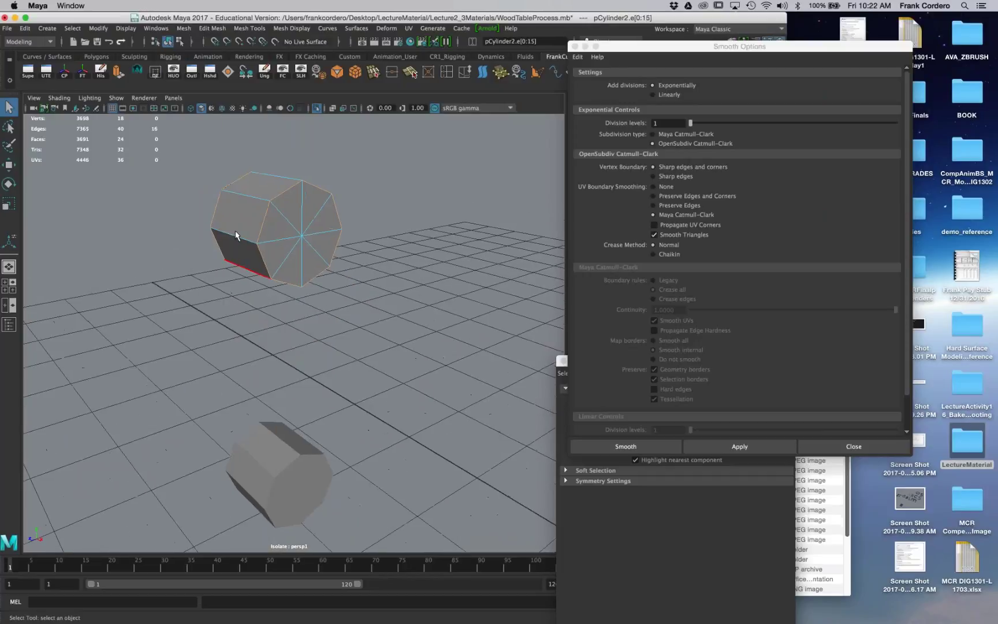
{"action": "left_click_drag", "start_coordinate": [286, 442], "coordinate": [283, 416], "text": "alt"}
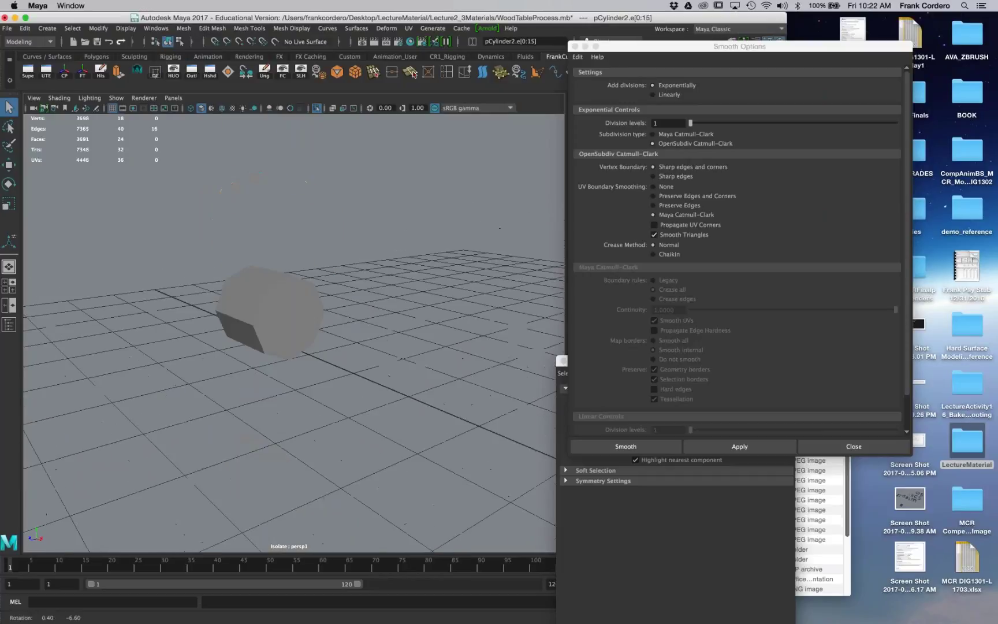
{"action": "middle_click_drag", "start_coordinate": [283, 416], "coordinate": [276, 462], "text": "alt"}
Step: Bevel the upper peg's end rims with 2 segments and a fraction of 0.02
{"action": "right_click_drag", "start_coordinate": [267, 260], "coordinate": [316, 254], "text": "shift"}
{"action": "left_click", "coordinate": [467, 186]}
{"action": "left_click", "coordinate": [505, 186]}
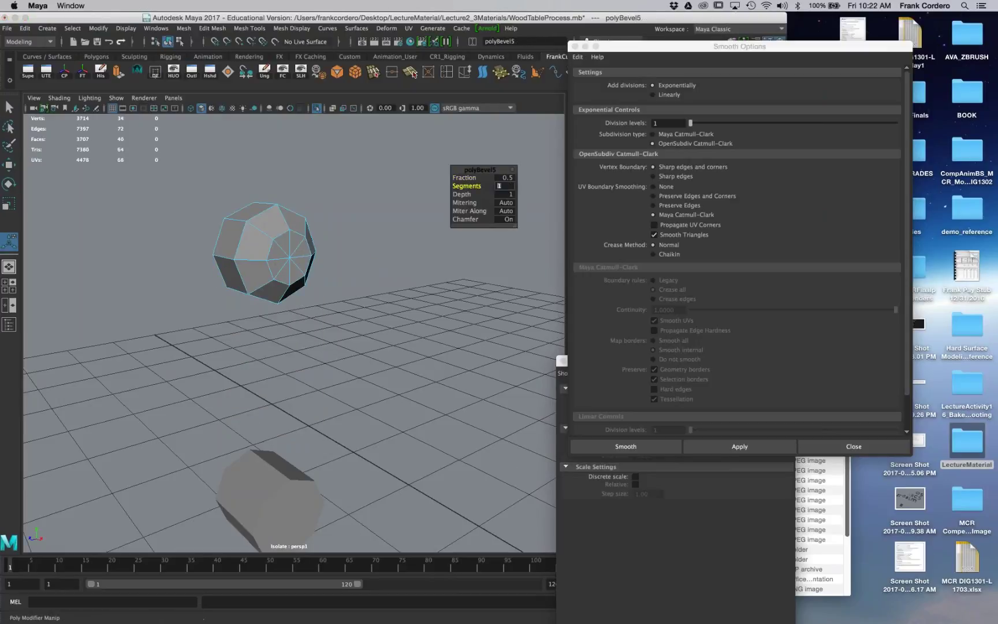
{"action": "key", "text": "Return"}
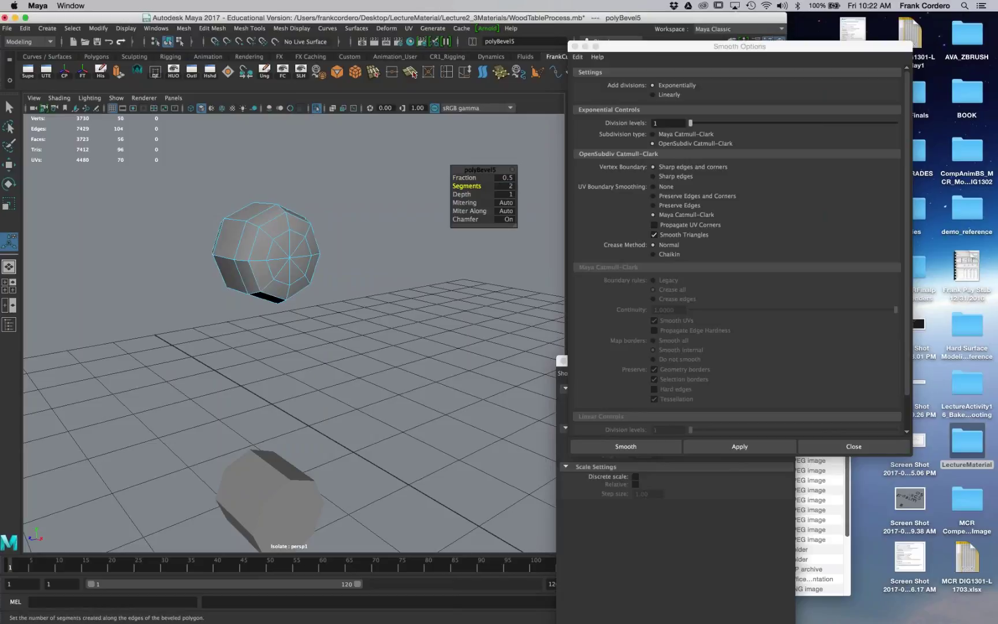
{"action": "mouse_move", "coordinate": [465, 177]}
{"action": "left_mouse_down"}
{"action": "mouse_move", "coordinate": [475, 178]}
{"action": "mouse_move", "coordinate": [456, 178]}
{"action": "mouse_move", "coordinate": [468, 178]}
{"action": "left_mouse_up"}
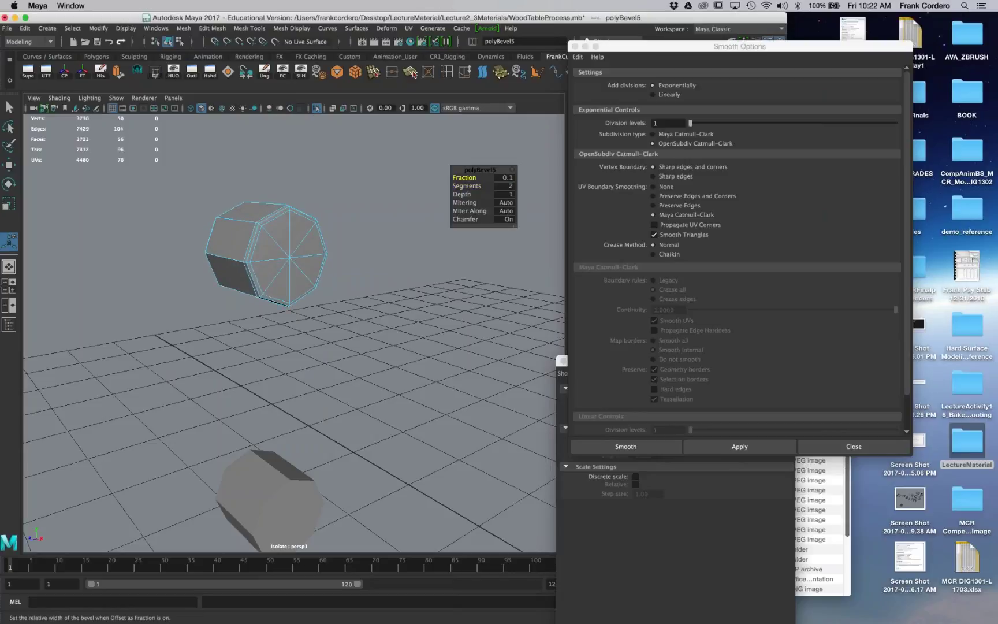
{"action": "left_click_drag", "start_coordinate": [465, 178], "coordinate": [461, 177]}
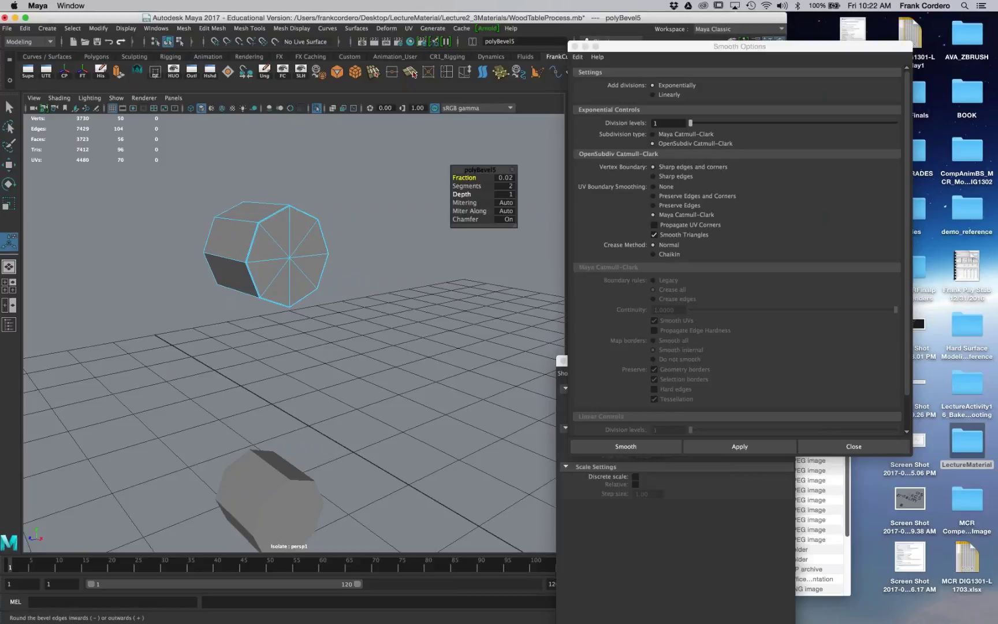
Step: Return the upper peg to object mode and select the lower peg with the Select tool
{"action": "left_click", "coordinate": [271, 260]}
{"action": "right_click_drag", "start_coordinate": [273, 250], "coordinate": [327, 218]}
{"action": "key", "text": "q"}
{"action": "middle_click_drag", "start_coordinate": [288, 497], "coordinate": [278, 320], "text": "alt"}
{"action": "left_click", "coordinate": [279, 319]}
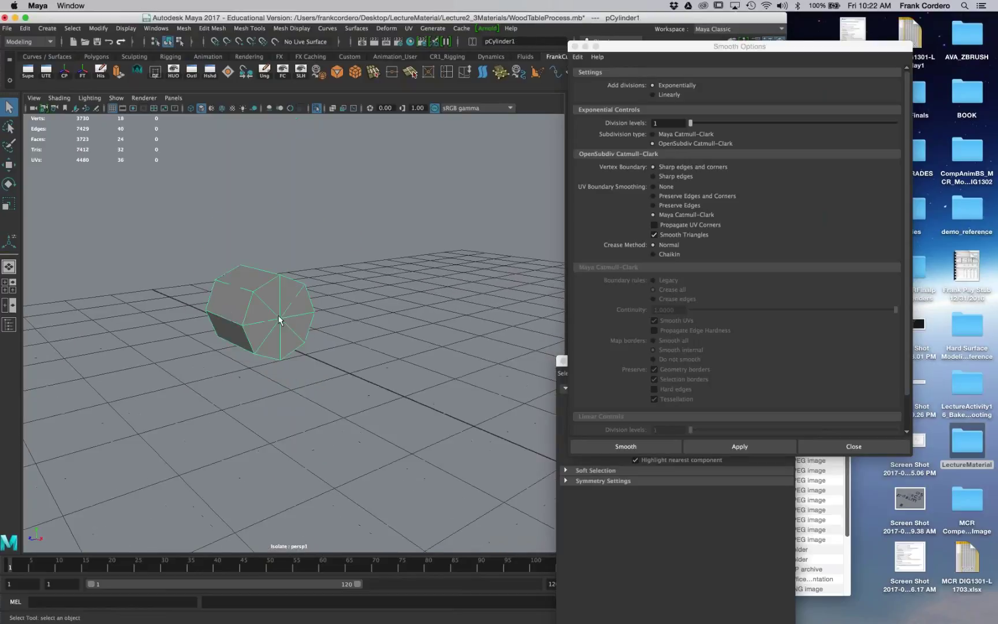
Step: Select the edge loops around both end rims of the lower peg and bevel them
{"action": "scroll", "coordinate": [278, 319], "scroll_direction": "up", "scroll_amount": 3}
{"action": "right_click_drag", "start_coordinate": [252, 269], "coordinate": [241, 250]}
{"action": "left_click", "coordinate": [239, 249]}
{"action": "double_click", "coordinate": [238, 249]}
{"action": "double_click", "coordinate": [154, 267], "text": "shift"}
{"action": "right_click_drag", "start_coordinate": [177, 264], "coordinate": [238, 268], "text": "shift"}
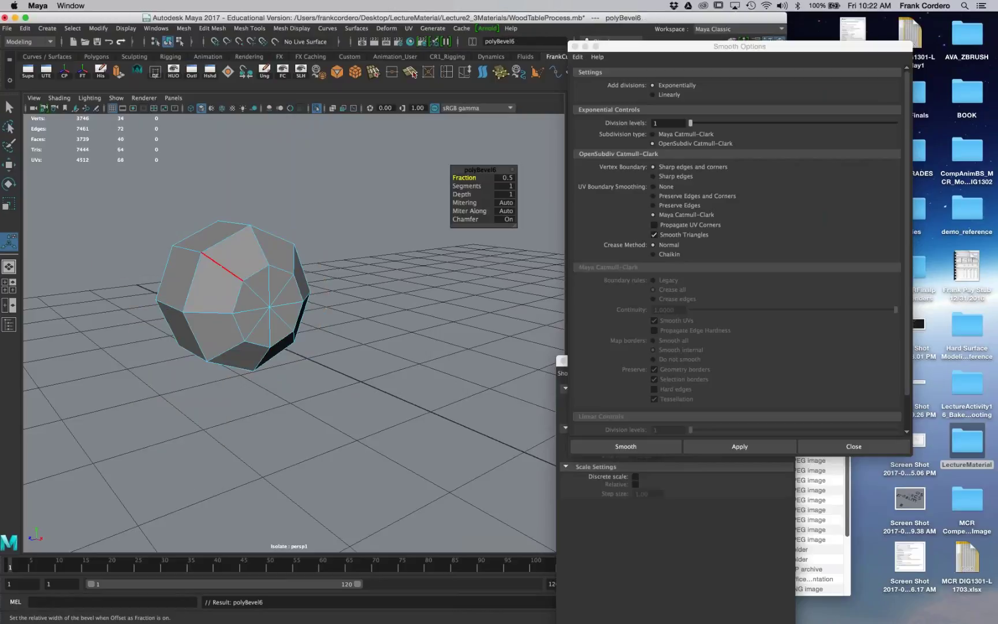
{"action": "left_click", "coordinate": [462, 194]}
{"action": "left_click_drag", "start_coordinate": [463, 194], "coordinate": [453, 195]}
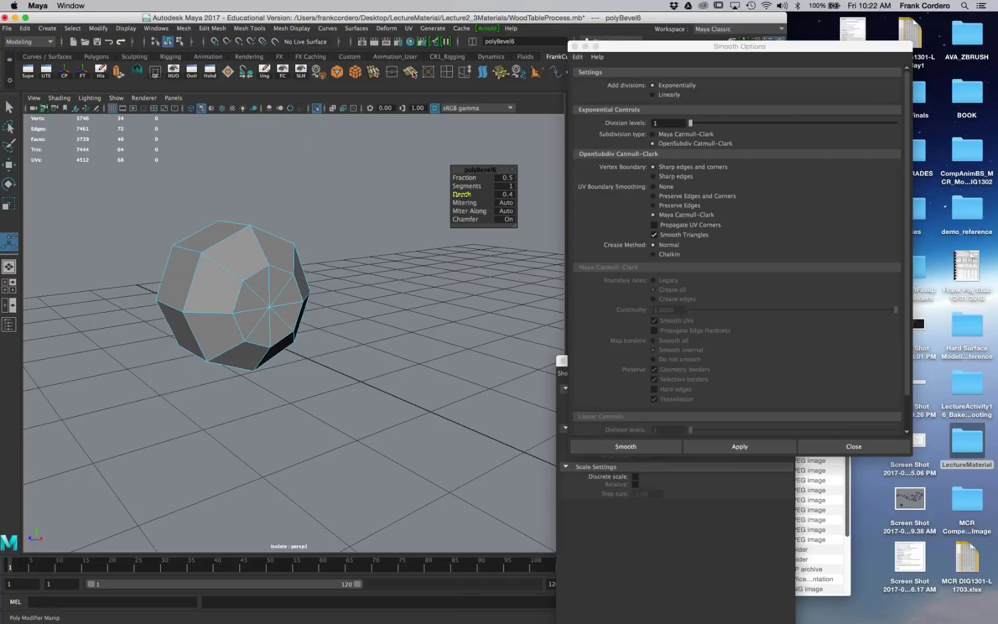
{"action": "key", "text": "super+z"}
Step: Set the lower peg's rim bevel fraction to 0.03 and return the peg to object mode
{"action": "left_click_drag", "start_coordinate": [475, 178], "coordinate": [464, 179]}
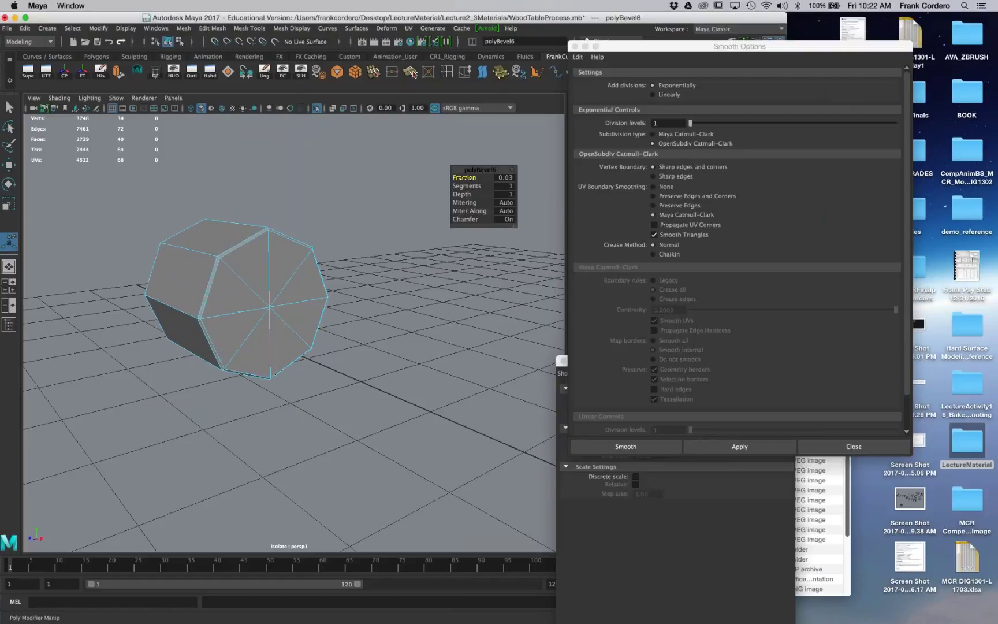
{"action": "left_click", "coordinate": [354, 199]}
{"action": "right_click_drag", "start_coordinate": [277, 238], "coordinate": [328, 223]}
{"action": "left_click", "coordinate": [427, 266]}
Step: Select the lower peg and smooth it with 1 division
{"action": "key", "text": "q"}
{"action": "left_click", "coordinate": [295, 295]}
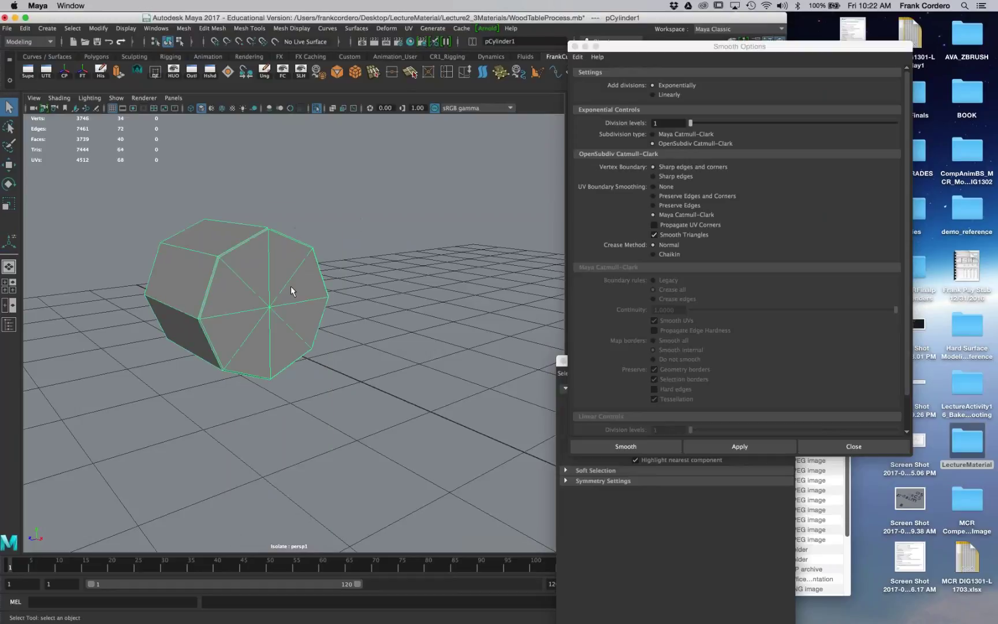
{"action": "right_click_drag", "start_coordinate": [291, 286], "coordinate": [283, 352], "text": "shift"}
{"action": "key", "text": "t"}
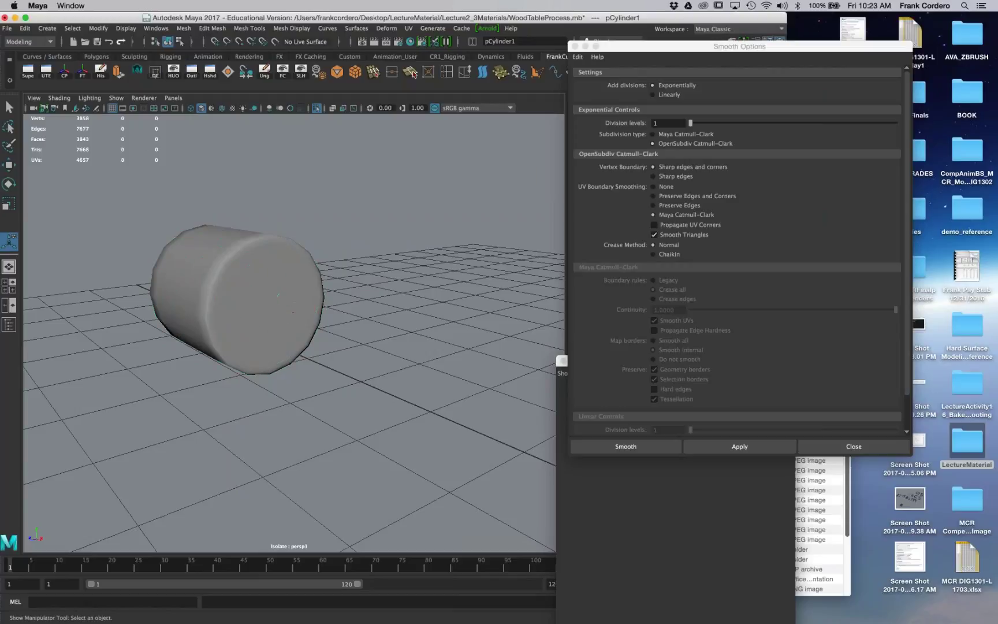
Step: Select the upper peg and smooth it with 1 division
{"action": "left_click_drag", "start_coordinate": [296, 297], "coordinate": [351, 294], "text": "alt"}
{"action": "left_click", "coordinate": [289, 243]}
{"action": "right_click_drag", "start_coordinate": [351, 272], "coordinate": [277, 254], "text": "alt"}
{"action": "middle_click_drag", "start_coordinate": [315, 231], "coordinate": [303, 274], "text": "alt"}
{"action": "left_click", "coordinate": [321, 240]}
{"action": "right_click_drag", "start_coordinate": [321, 240], "coordinate": [376, 249], "text": "alt"}
{"action": "key", "text": "f"}
{"action": "left_click_drag", "start_coordinate": [358, 323], "coordinate": [283, 319], "text": "alt"}
{"action": "right_click_drag", "start_coordinate": [289, 312], "coordinate": [254, 371], "text": "shift"}
{"action": "left_click", "coordinate": [318, 303]}
Step: Examine the smoothed rims of both pegs, selecting each one to check its topology
{"action": "middle_click_drag", "start_coordinate": [278, 326], "coordinate": [326, 147], "text": "alt"}
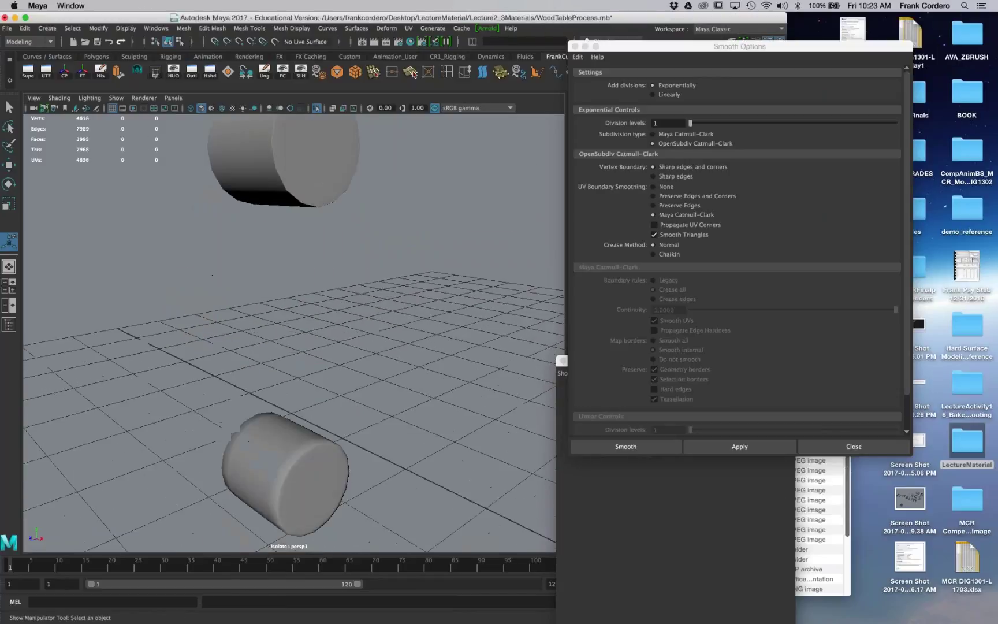
{"action": "right_click_drag", "start_coordinate": [327, 148], "coordinate": [283, 173], "text": "alt"}
{"action": "left_click", "coordinate": [283, 202]}
{"action": "middle_click_drag", "start_coordinate": [283, 203], "coordinate": [241, 247], "text": "alt"}
{"action": "left_click", "coordinate": [321, 257]}
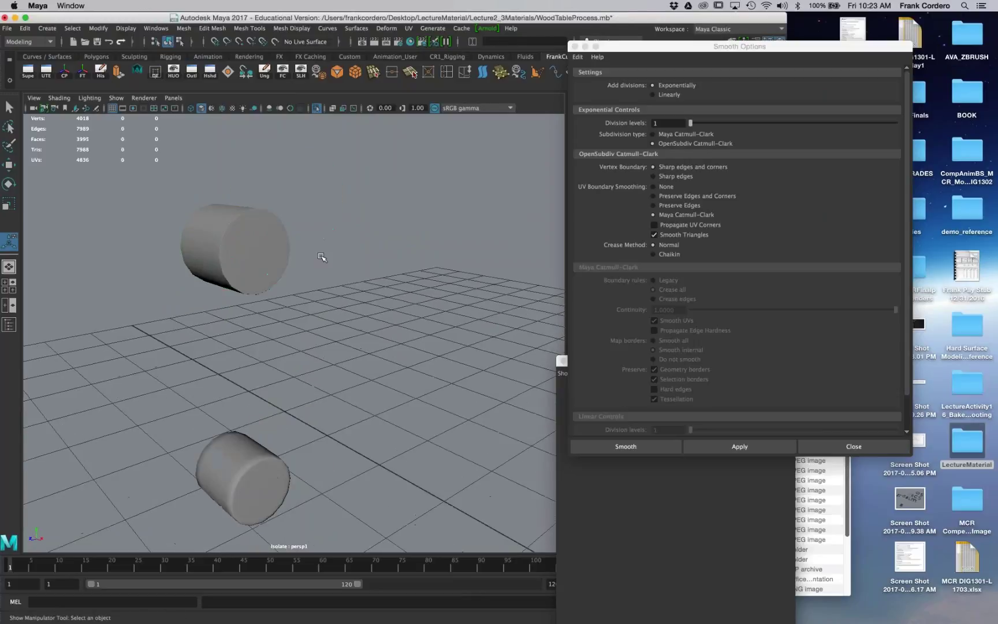
{"action": "left_click", "coordinate": [271, 261]}
{"action": "right_click_drag", "start_coordinate": [252, 327], "coordinate": [230, 337], "text": "alt"}
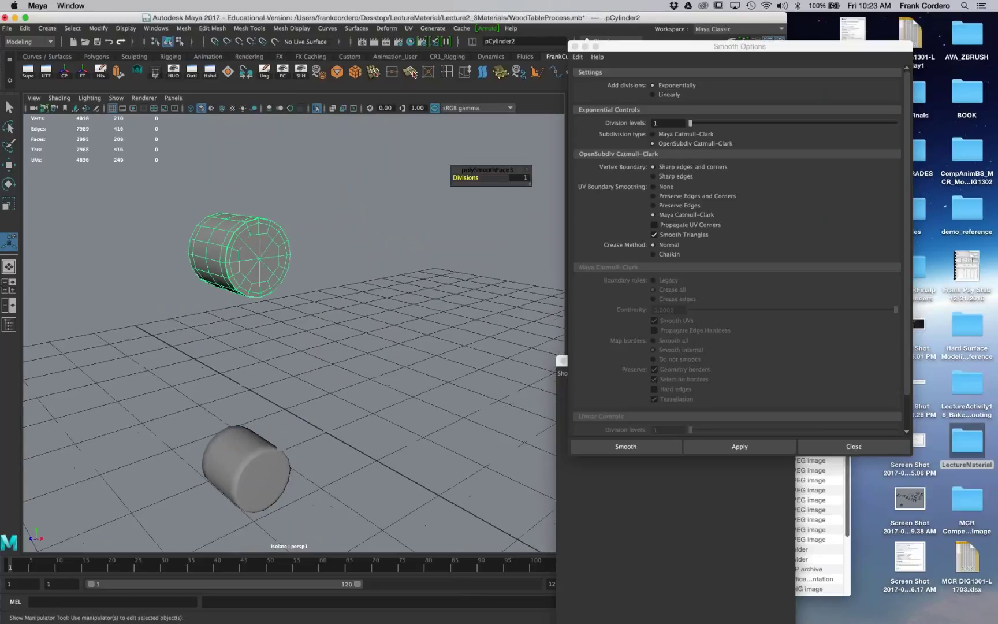
{"action": "left_click", "coordinate": [258, 470]}
{"action": "middle_click_drag", "start_coordinate": [258, 470], "coordinate": [264, 327], "text": "alt"}
{"action": "left_click", "coordinate": [174, 266]}
{"action": "right_click_drag", "start_coordinate": [173, 275], "coordinate": [233, 273], "text": "alt"}
{"action": "left_click", "coordinate": [187, 276]}
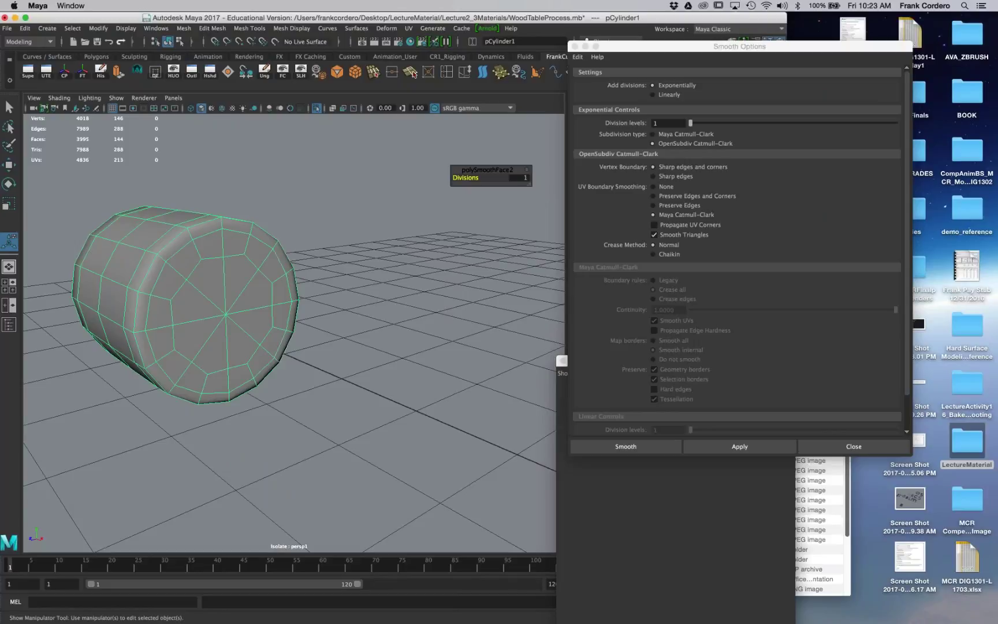
{"action": "right_click_drag", "start_coordinate": [369, 231], "coordinate": [324, 231], "text": "alt"}
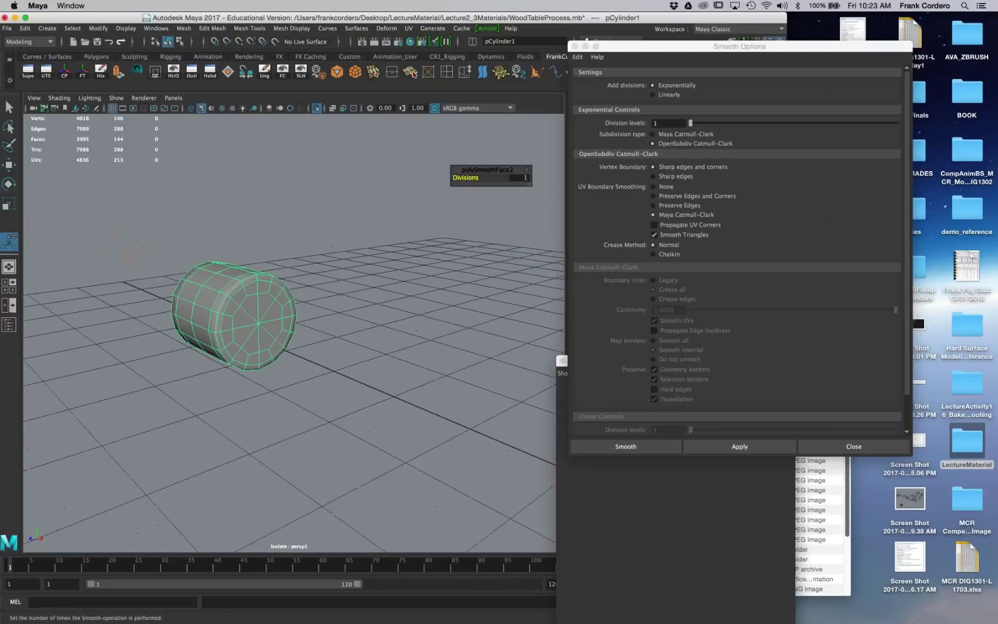
Step: Frame the upper peg and examine how tight its beveled rim is up close
{"action": "left_click", "coordinate": [323, 231]}
{"action": "left_click_drag", "start_coordinate": [324, 231], "coordinate": [336, 294], "text": "alt"}
{"action": "left_click", "coordinate": [337, 294]}
{"action": "key", "text": "f"}
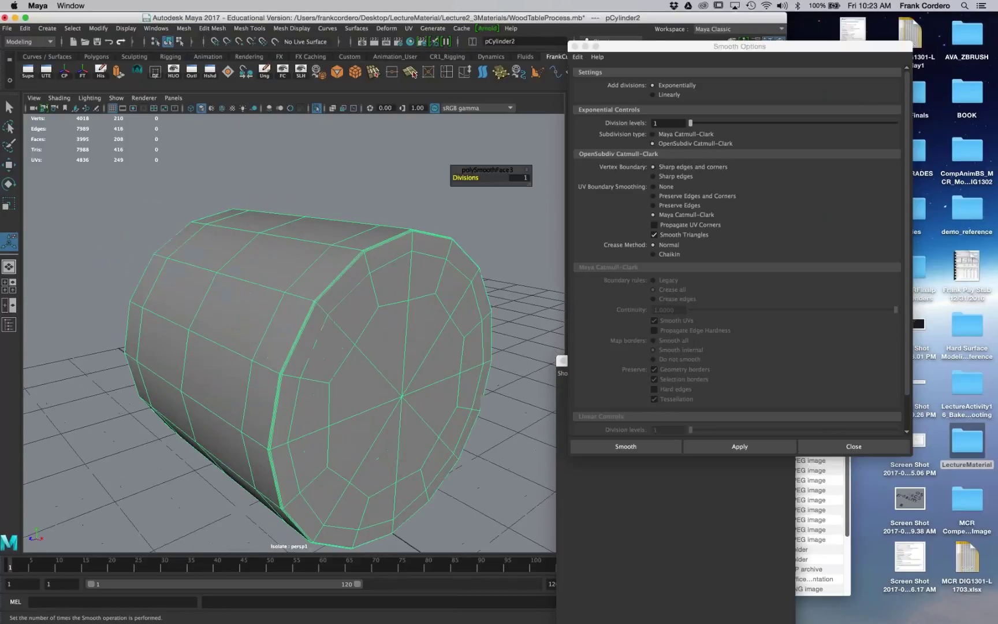
{"action": "left_click", "coordinate": [397, 189]}
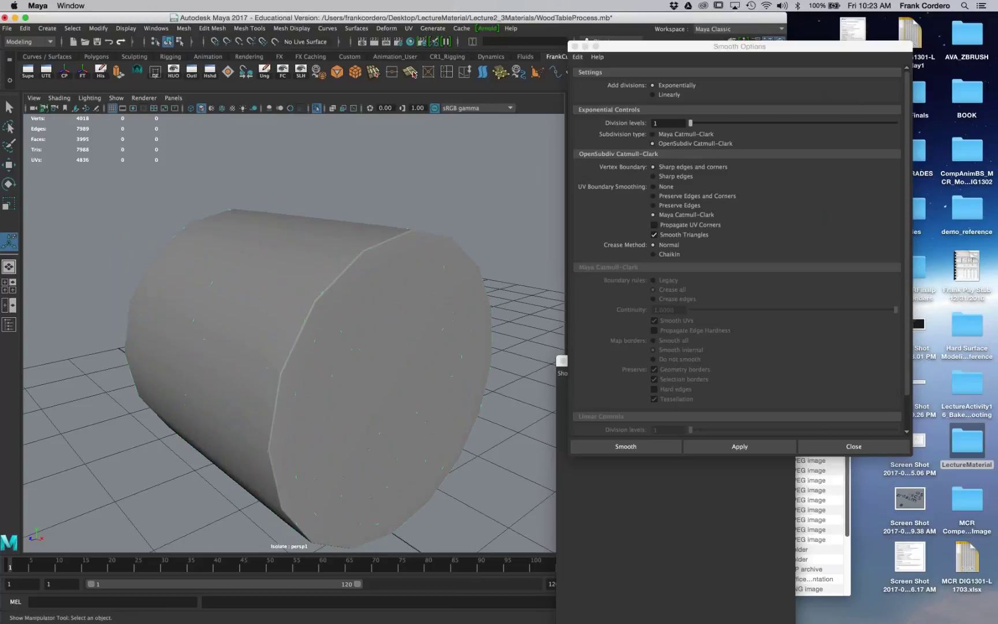
{"action": "right_click_drag", "start_coordinate": [397, 189], "coordinate": [331, 283], "text": "alt"}
{"action": "middle_click_drag", "start_coordinate": [331, 283], "coordinate": [322, 213], "text": "alt"}
{"action": "right_click_drag", "start_coordinate": [323, 213], "coordinate": [358, 213], "text": "alt"}
{"action": "left_click", "coordinate": [319, 393]}
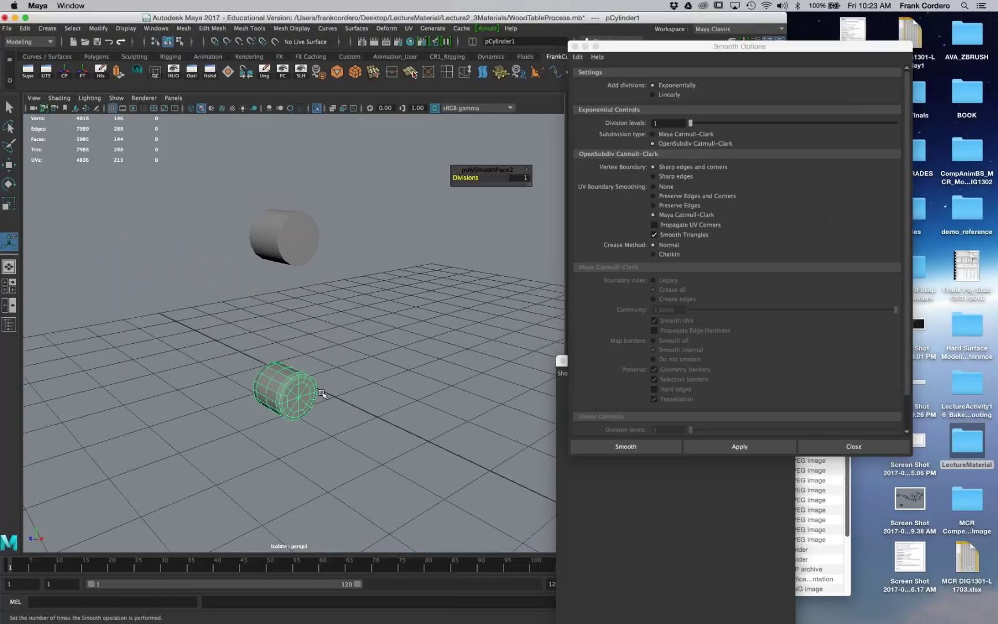
{"action": "key", "text": "Delete"}
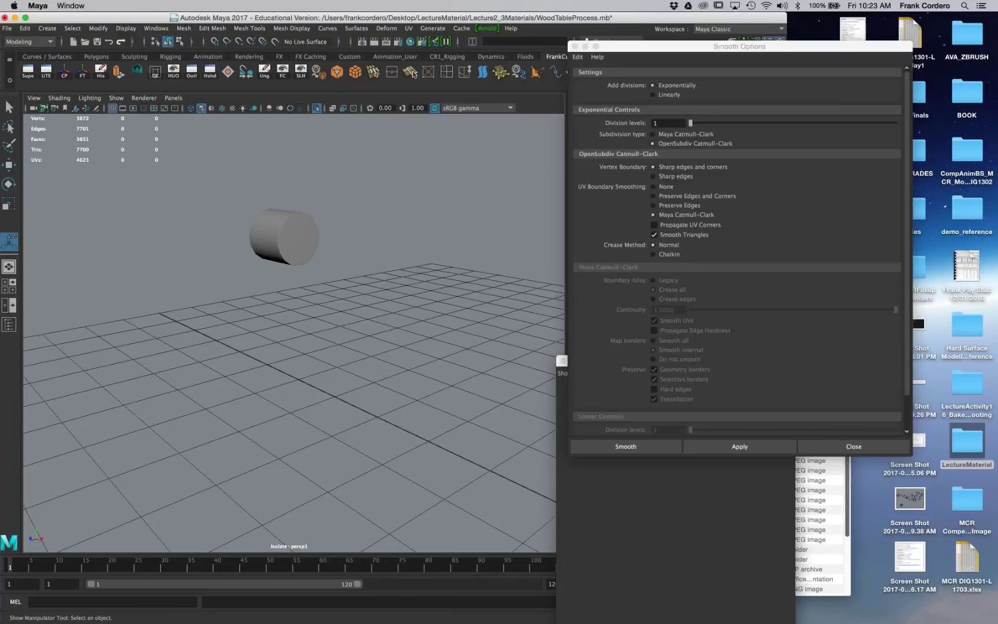
{"action": "left_click", "coordinate": [293, 238]}
{"action": "key", "text": "ctrl+d"}
{"action": "key", "text": "w"}
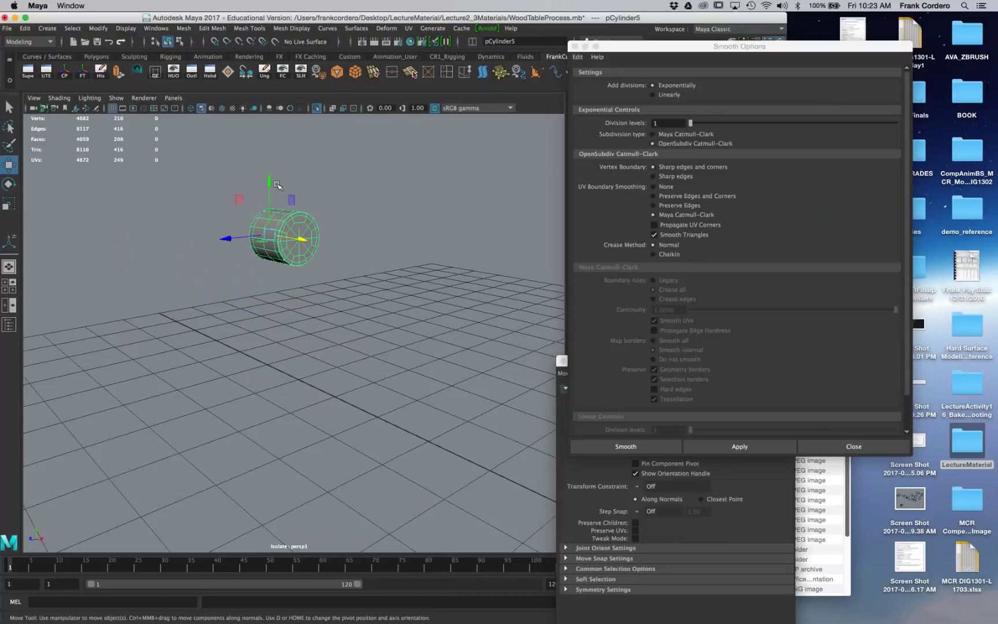
{"action": "left_click_drag", "start_coordinate": [272, 181], "coordinate": [275, 197]}
{"action": "key", "text": "ctrl+z"}
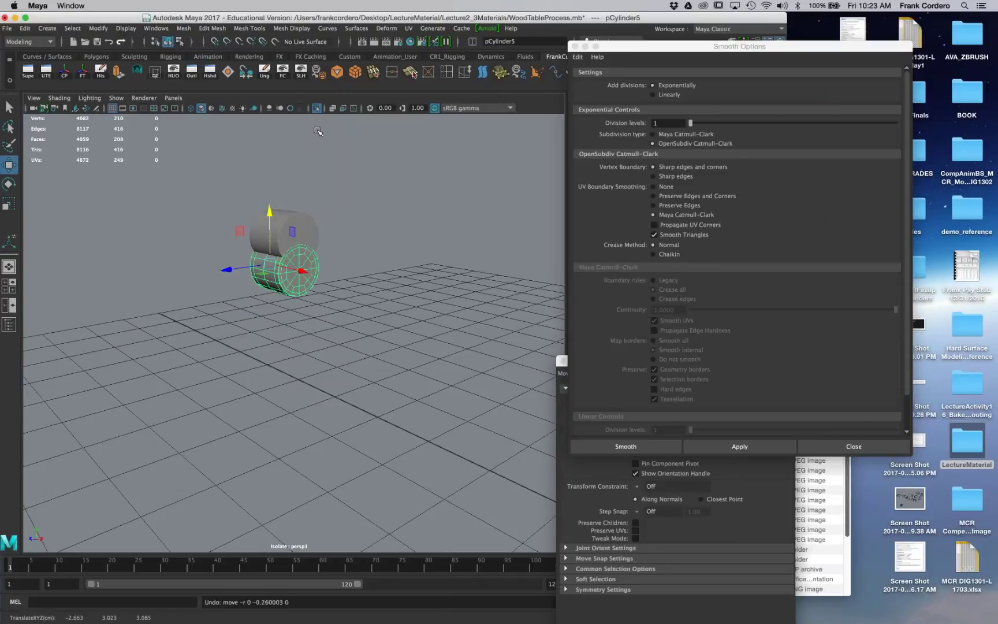
{"action": "key", "text": "ctrl+z"}
{"action": "key", "text": "ctrl+z"}
{"action": "key", "text": "ctrl+z"}
{"action": "key", "text": "ctrl+z"}
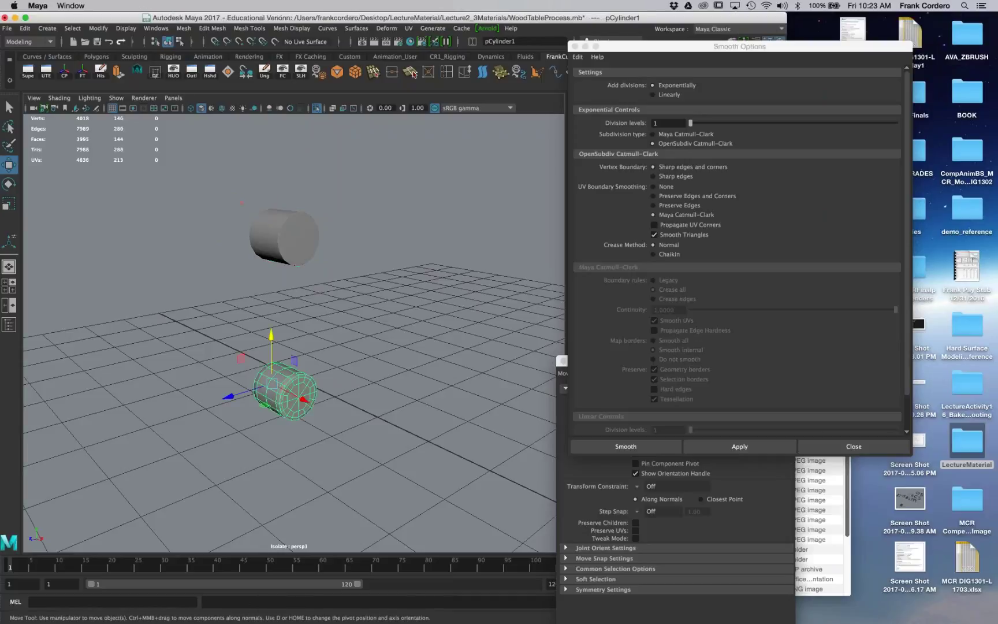
{"action": "key", "text": "ctrl+z"}
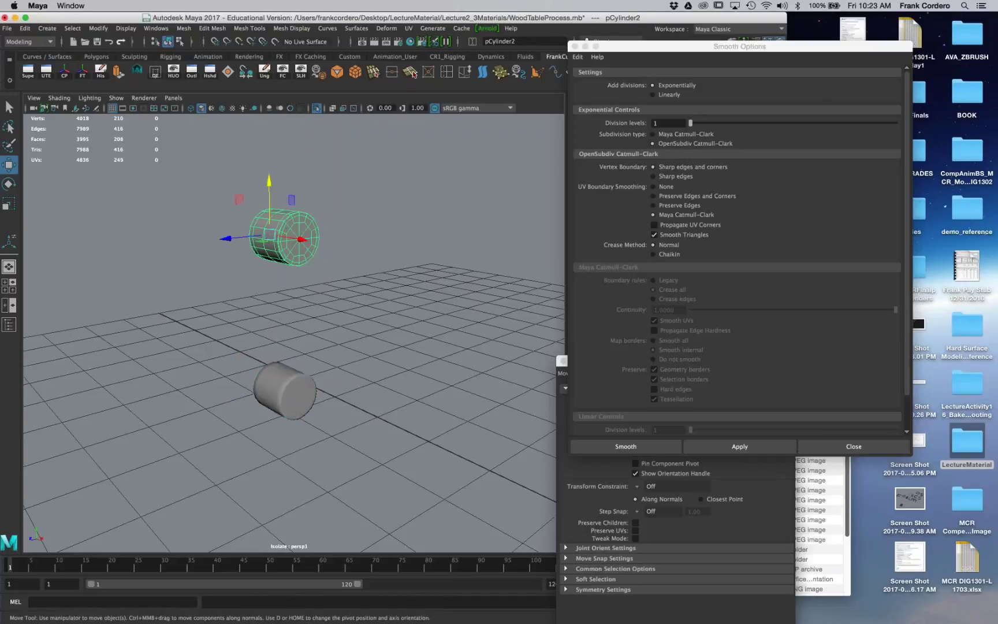
Step: Duplicate the upper peg, display wireframe on shaded, and vertex-snap the copy onto the lower peg's position
{"action": "key", "text": "shift+z"}
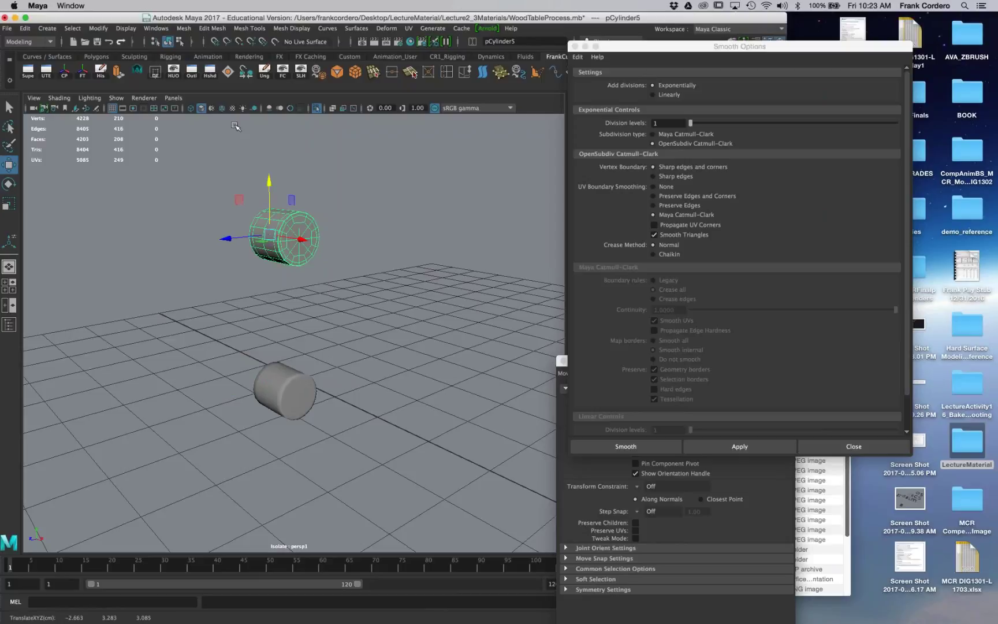
{"action": "left_click", "coordinate": [222, 108]}
{"action": "key", "text": "v"}
{"action": "middle_click_drag", "start_coordinate": [297, 398], "coordinate": [299, 397]}
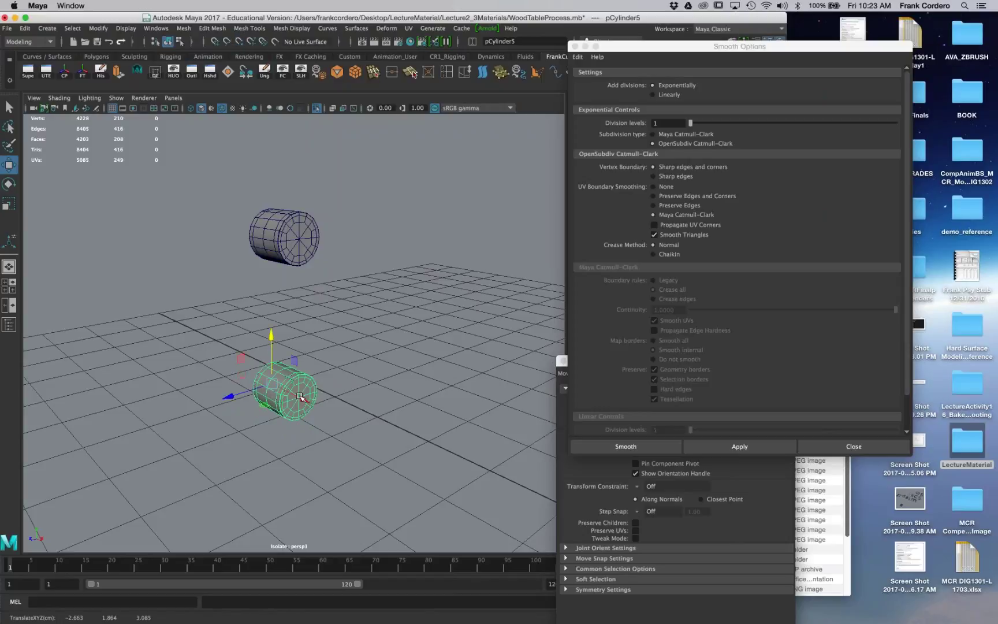
Step: Hide the snapped copy, remove the original lower peg beneath it, and show the copy again
{"action": "key", "text": "ctrl+h"}
{"action": "left_click", "coordinate": [300, 397]}
{"action": "key", "text": "ctrl+h"}
{"action": "key", "text": "ctrl+shift+h"}
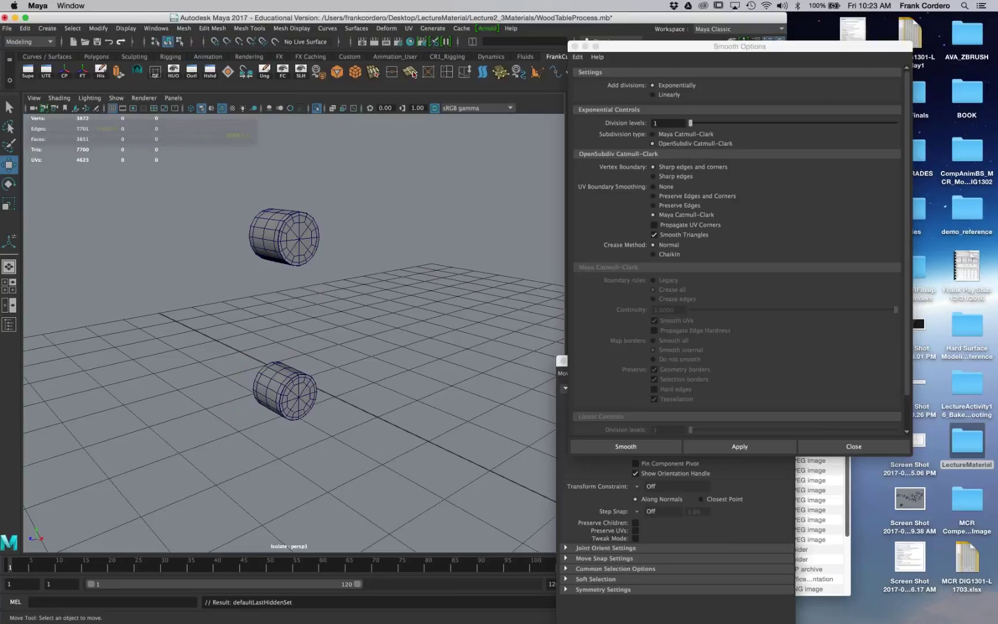
Step: Exit isolation, turn off wireframe on shaded, and check both smoothed pegs in the apron's bracket
{"action": "left_click", "coordinate": [317, 108]}
{"action": "scroll", "coordinate": [419, 396], "scroll_direction": "down", "scroll_amount": 8}
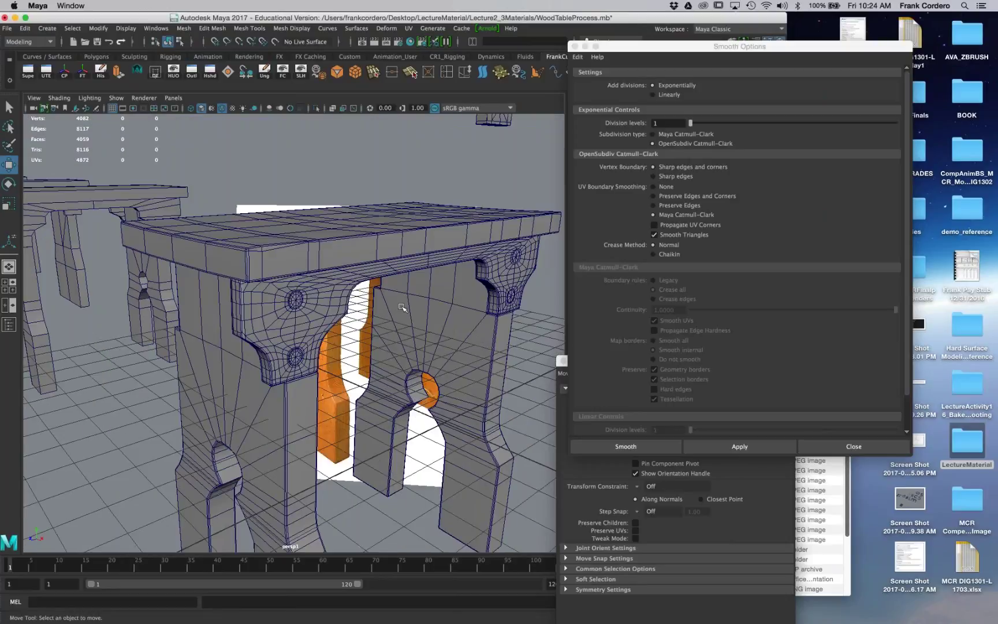
{"action": "left_click", "coordinate": [316, 108]}
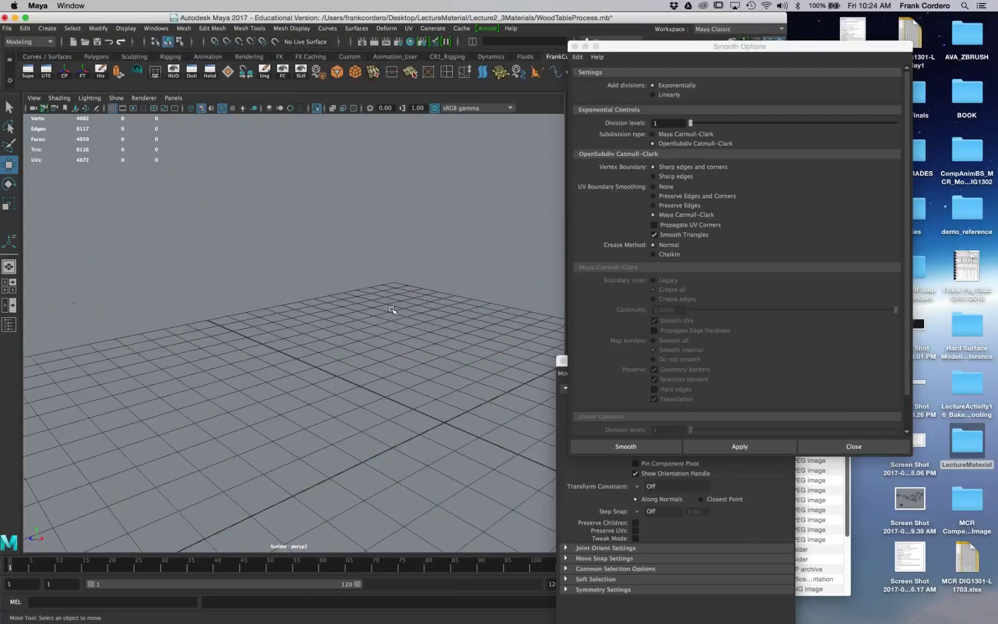
{"action": "key", "text": "ctrl+1"}
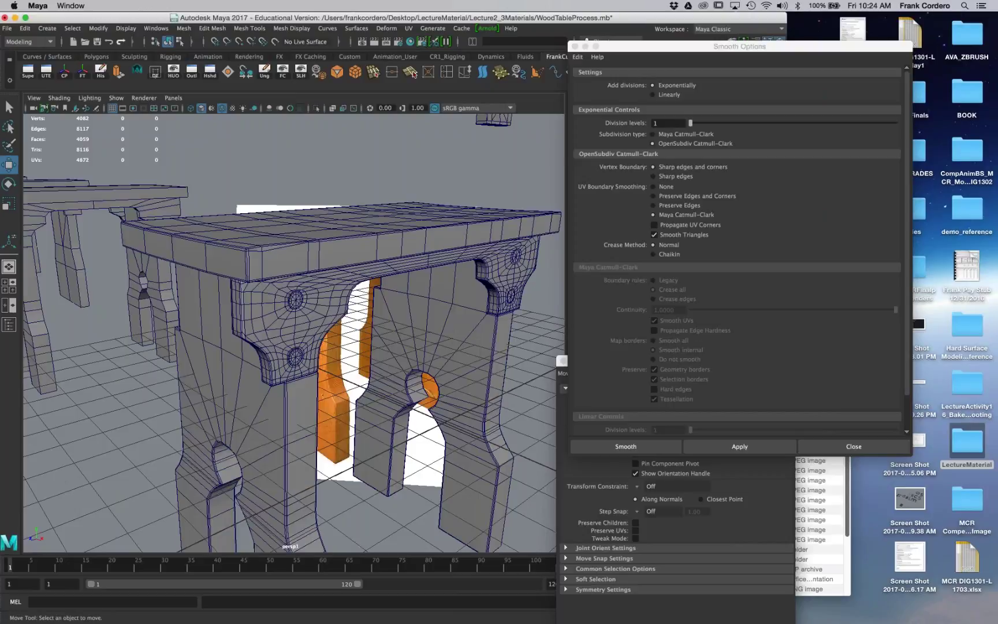
{"action": "left_click", "coordinate": [290, 109]}
{"action": "right_click_drag", "start_coordinate": [280, 165], "coordinate": [243, 173], "text": "alt"}
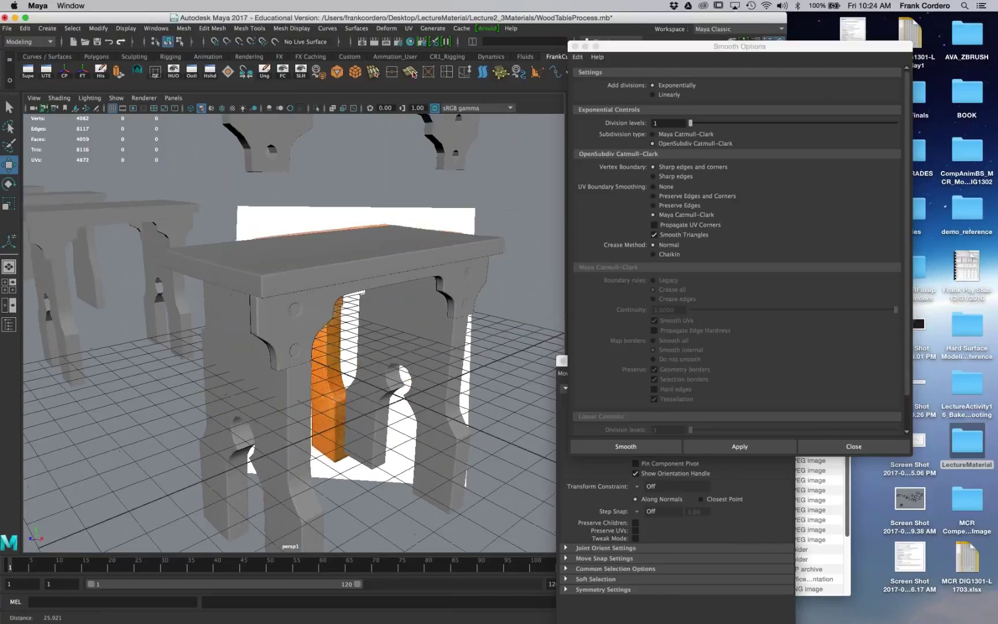
{"action": "left_click_drag", "start_coordinate": [243, 173], "coordinate": [277, 231], "text": "alt"}
{"action": "right_click_drag", "start_coordinate": [254, 254], "coordinate": [290, 290], "text": "alt"}
{"action": "left_click", "coordinate": [289, 289]}
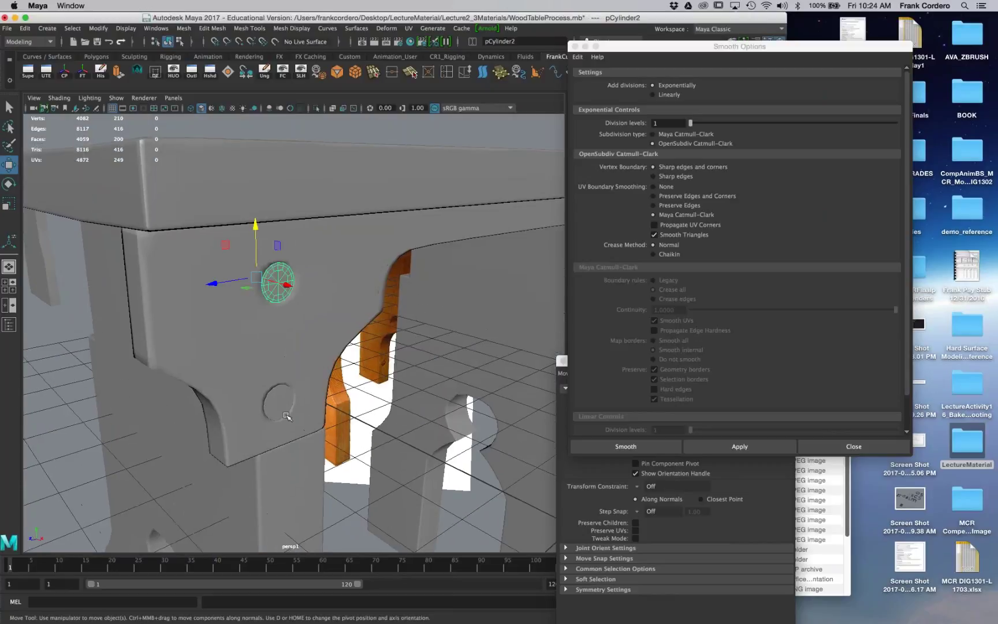
{"action": "left_click", "coordinate": [287, 416]}
Step: Delete the two unsmoothed pegs in the bracket at the other end of the apron
{"action": "left_click_drag", "start_coordinate": [286, 415], "coordinate": [359, 404], "text": "alt"}
{"action": "middle_click_drag", "start_coordinate": [439, 335], "coordinate": [275, 352], "text": "alt"}
{"action": "right_click_drag", "start_coordinate": [274, 352], "coordinate": [358, 353], "text": "alt"}
{"action": "left_click", "coordinate": [400, 341]}
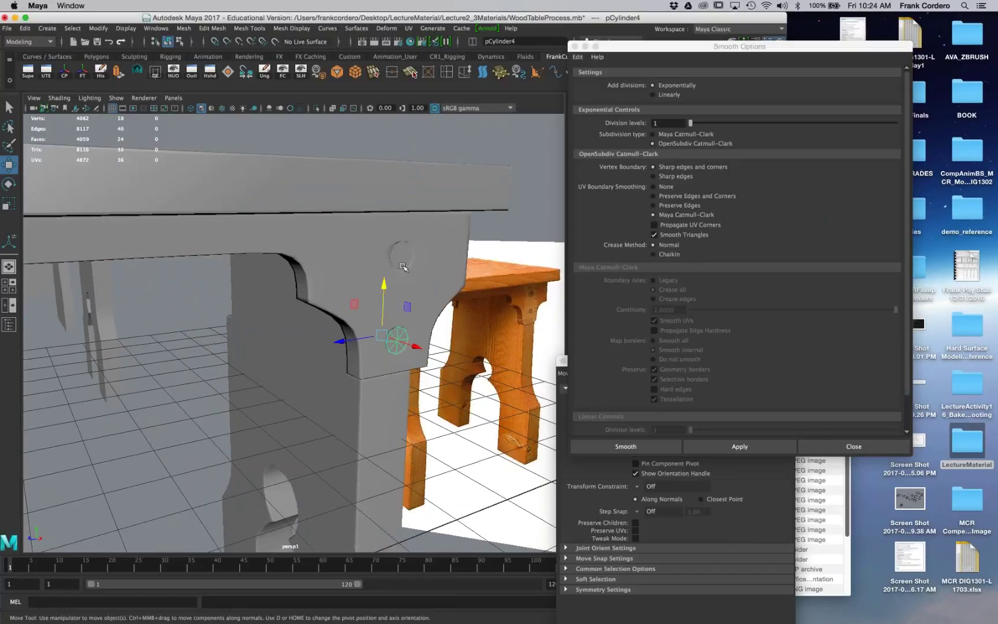
{"action": "left_click", "coordinate": [403, 266], "text": "shift"}
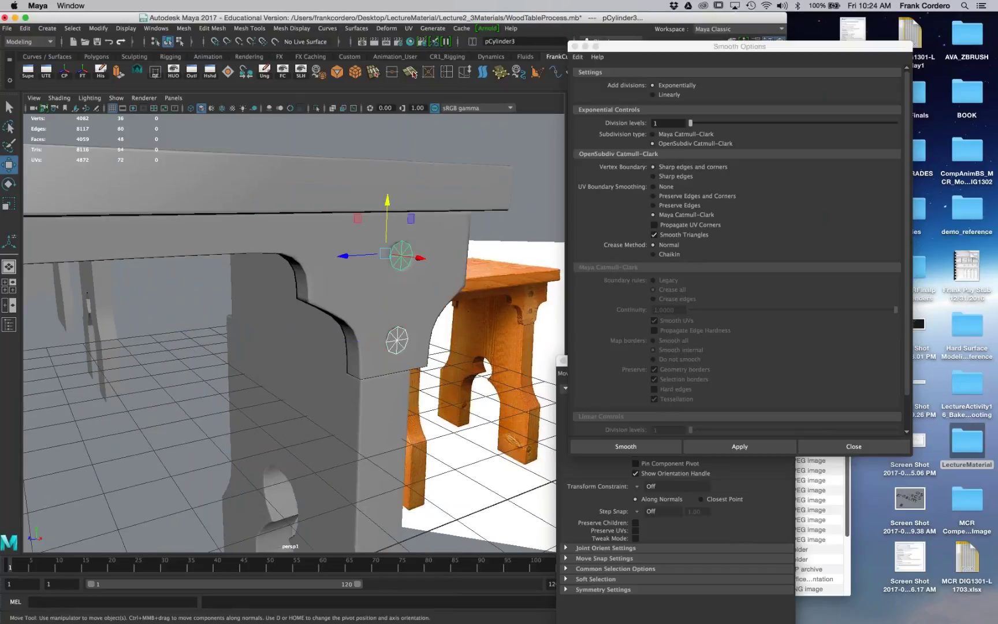
{"action": "left_click_drag", "start_coordinate": [399, 324], "coordinate": [375, 329], "text": "alt"}
{"action": "key", "text": "Delete"}
{"action": "middle_click_drag", "start_coordinate": [323, 346], "coordinate": [404, 318], "text": "alt"}
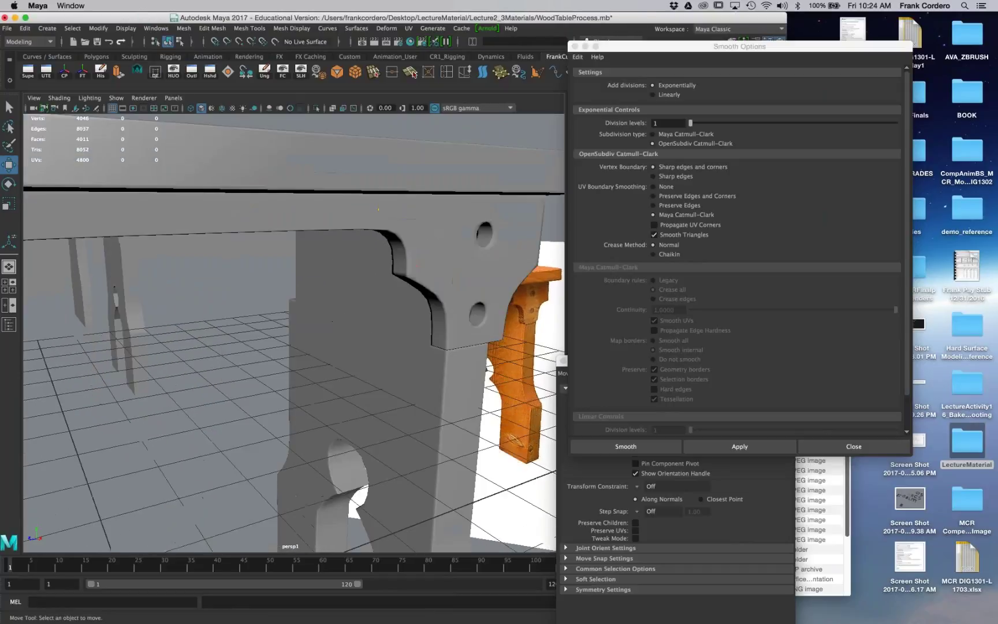
Step: Select the two smoothed pegs in the first bracket and duplicate them
{"action": "right_click_drag", "start_coordinate": [404, 318], "coordinate": [312, 324], "text": "alt"}
{"action": "left_click_drag", "start_coordinate": [272, 347], "coordinate": [364, 347], "text": "alt"}
{"action": "right_click_drag", "start_coordinate": [288, 340], "coordinate": [370, 346], "text": "alt"}
{"action": "left_click", "coordinate": [260, 347]}
{"action": "left_click", "coordinate": [259, 269], "text": "shift"}
{"action": "key", "text": "super+d"}
Step: Move the duplicated pegs along the Z axis with vertex snapping into the opposite bracket's holes, with wireframe on shaded displayed
{"action": "left_click", "coordinate": [201, 272]}
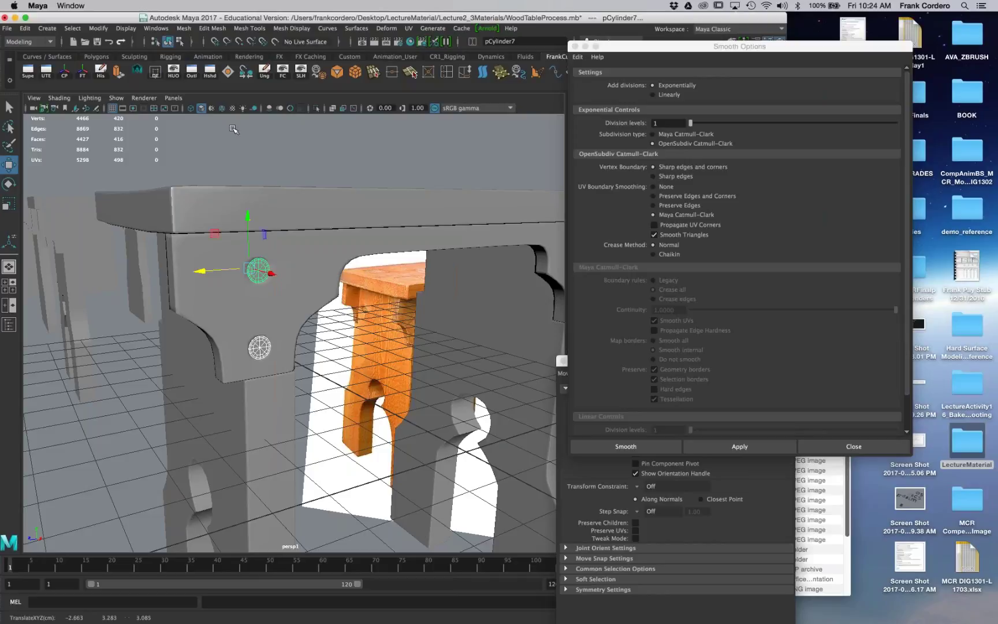
{"action": "left_click", "coordinate": [221, 108]}
{"action": "mouse_move", "coordinate": [203, 245]}
{"action": "left_mouse_down", "text": "alt"}
{"action": "mouse_move", "coordinate": [145, 173]}
{"action": "mouse_move", "coordinate": [144, 110]}
{"action": "left_mouse_up", "text": "alt"}
{"action": "middle_click_drag", "start_coordinate": [144, 110], "coordinate": [164, 115], "text": "alt"}
{"action": "scroll", "coordinate": [268, 240], "scroll_direction": "up", "scroll_amount": 8}
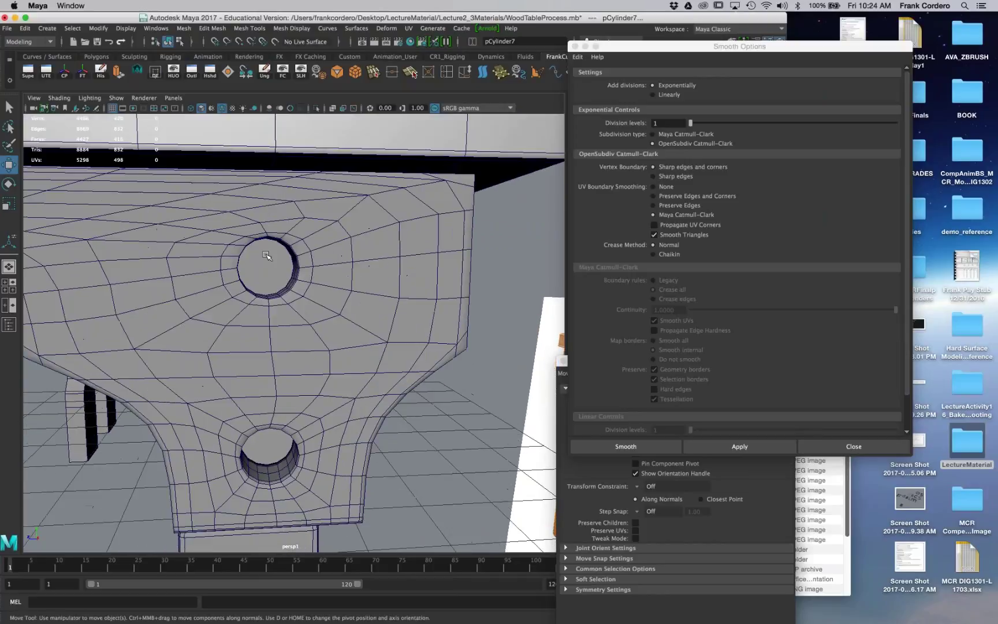
{"action": "left_click", "coordinate": [268, 298]}
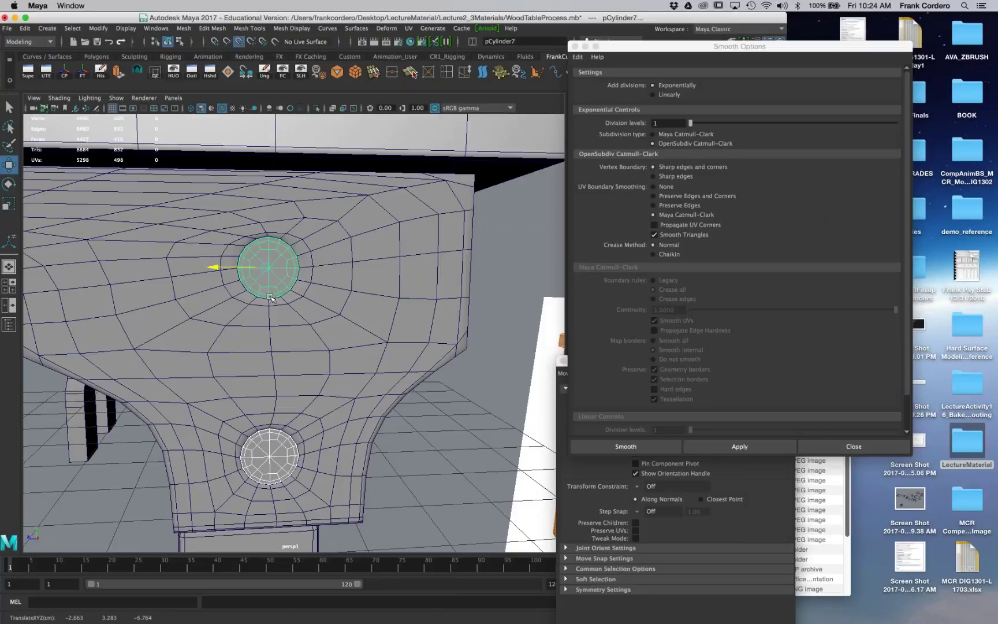
Step: Select all four smoothed apron pegs and move the Smooth Options window clear of the channel box
{"action": "scroll", "coordinate": [268, 298], "scroll_direction": "down", "scroll_amount": 10}
{"action": "left_click_drag", "start_coordinate": [268, 298], "coordinate": [352, 301], "text": "alt"}
{"action": "scroll", "coordinate": [346, 314], "scroll_direction": "up", "scroll_amount": 4}
{"action": "left_click", "coordinate": [134, 284]}
{"action": "left_click", "coordinate": [138, 357], "text": "shift"}
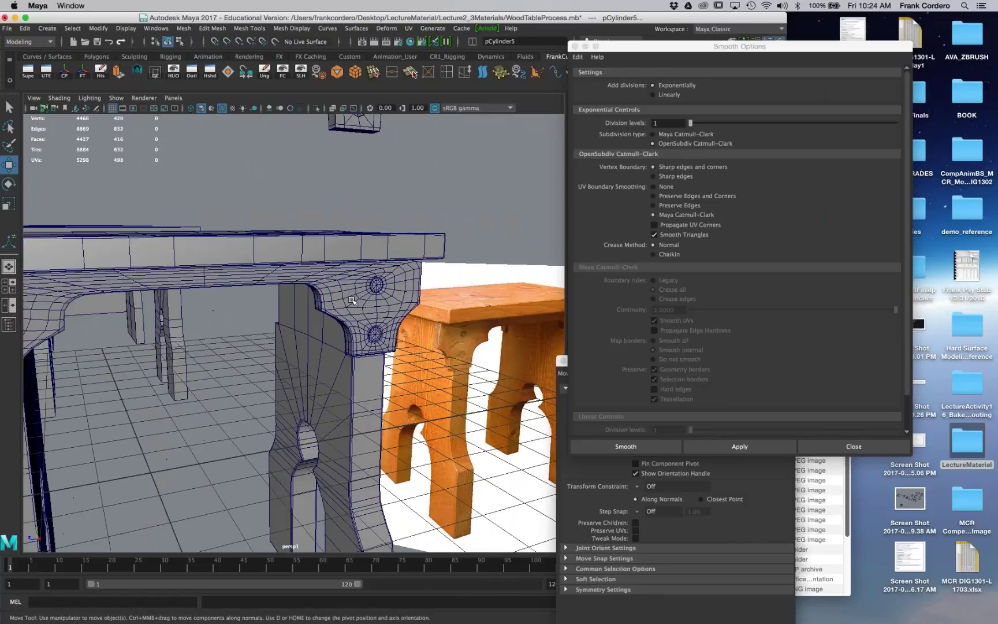
{"action": "left_click", "coordinate": [376, 285], "text": "shift"}
{"action": "left_click", "coordinate": [375, 334], "text": "shift"}
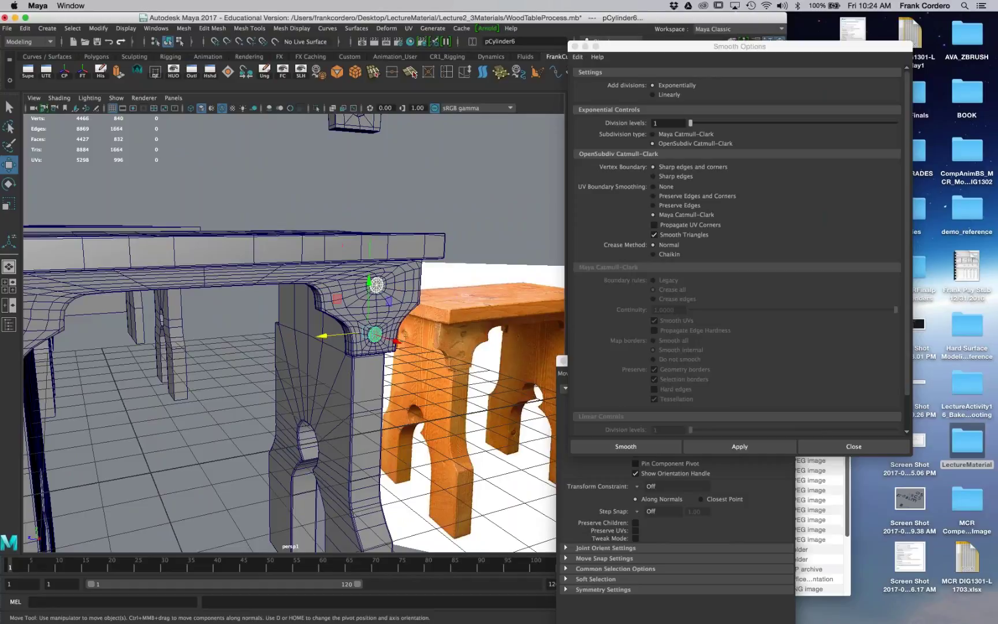
{"action": "scroll", "coordinate": [374, 334], "scroll_direction": "down", "scroll_amount": 4}
{"action": "left_click_drag", "start_coordinate": [374, 334], "coordinate": [383, 334], "text": "alt"}
{"action": "left_click_drag", "start_coordinate": [621, 48], "coordinate": [653, 197]}
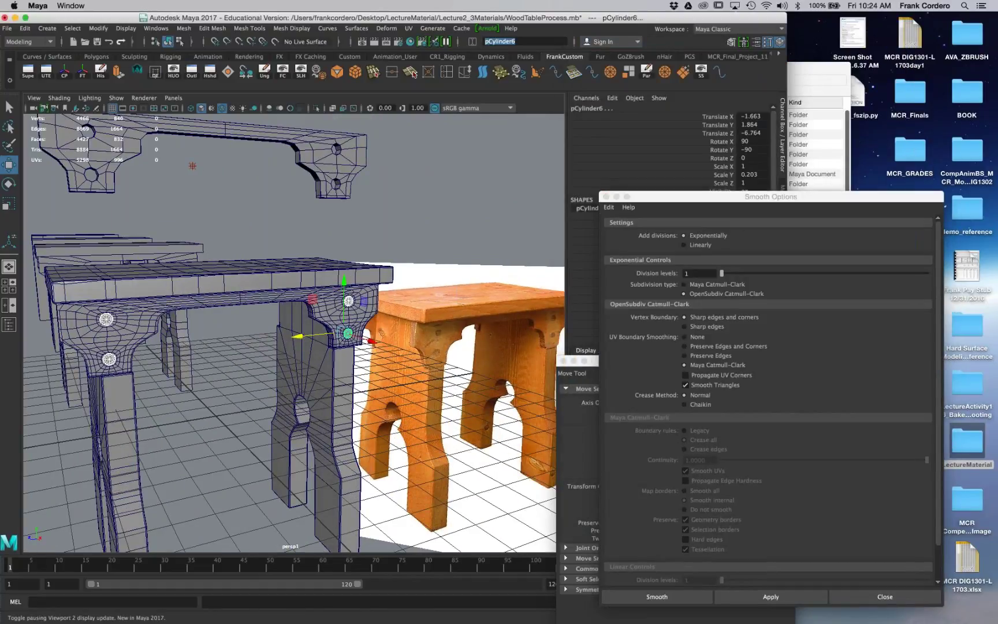
Step: Rename the four selected pegs Woodencaps and the apron that holds them support
{"action": "type", "text": "Woodencaps3"}
{"action": "key", "text": "Return"}
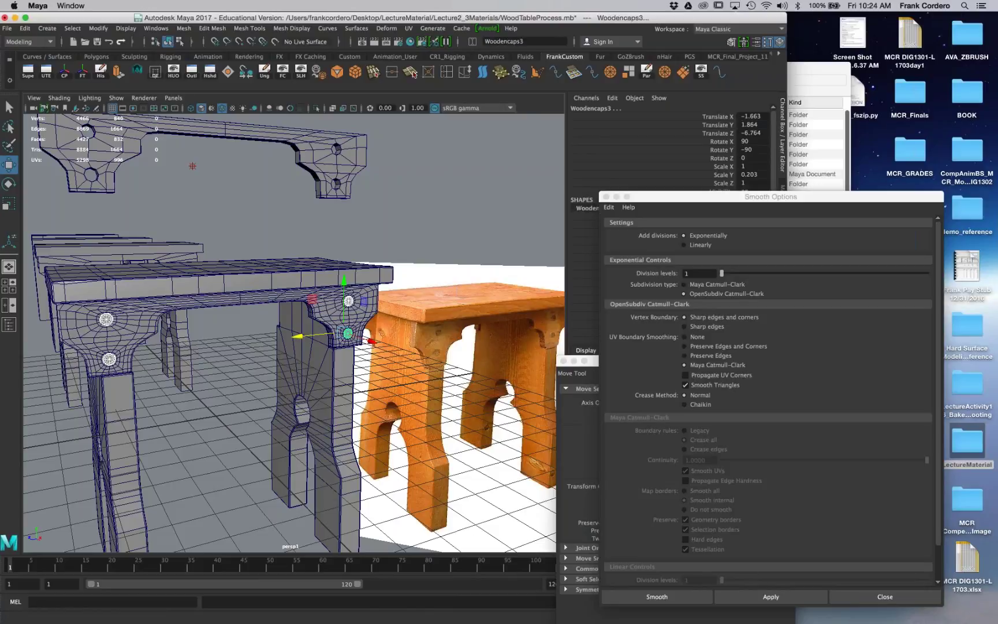
{"action": "left_click_drag", "start_coordinate": [270, 353], "coordinate": [321, 359], "text": "alt"}
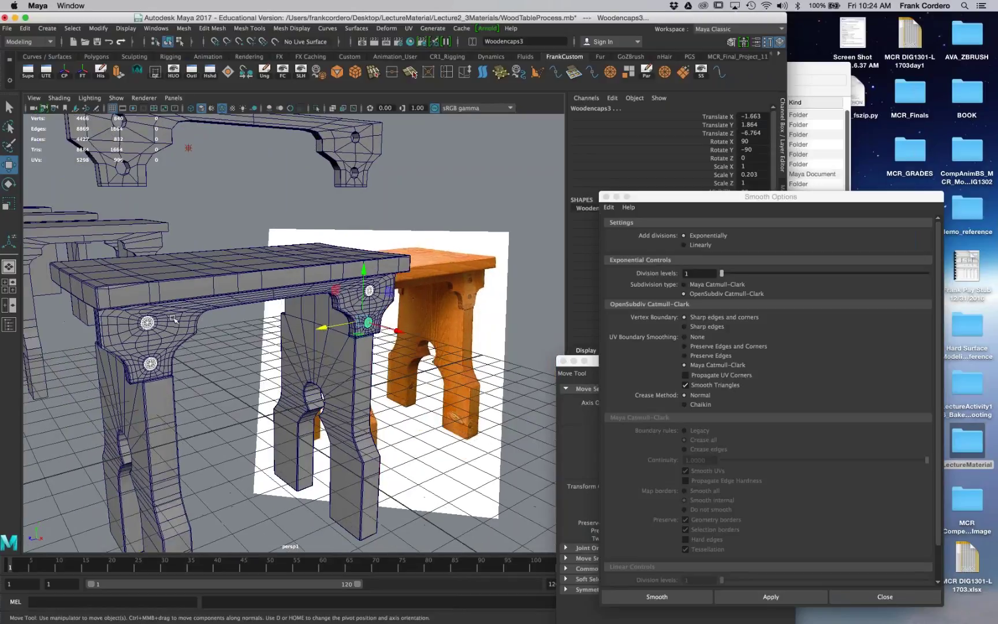
{"action": "left_click", "coordinate": [345, 308]}
{"action": "left_click", "coordinate": [490, 42]}
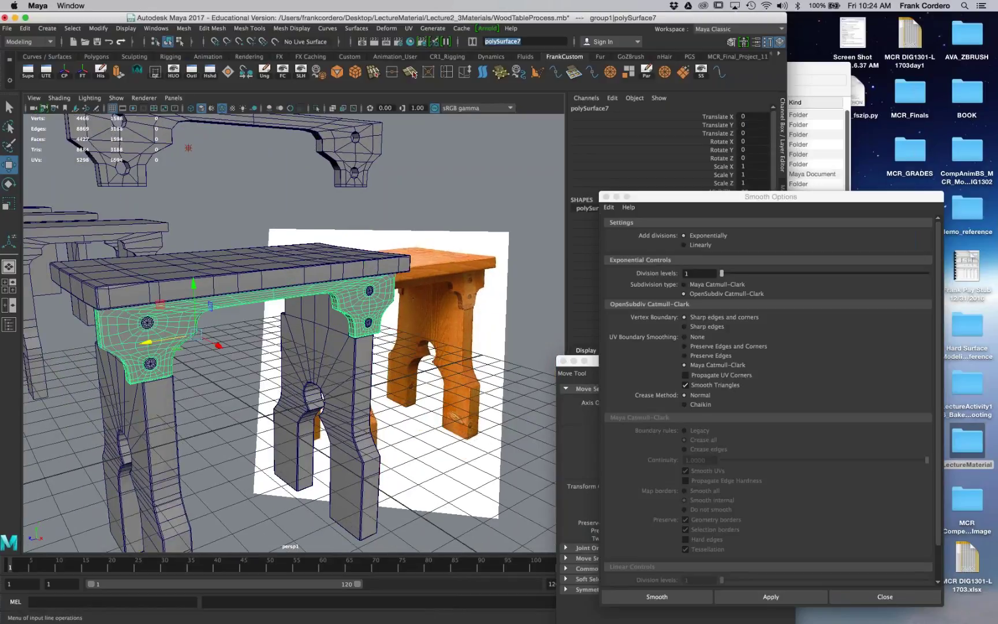
{"action": "type", "text": "support"}
{"action": "key", "text": "Return"}
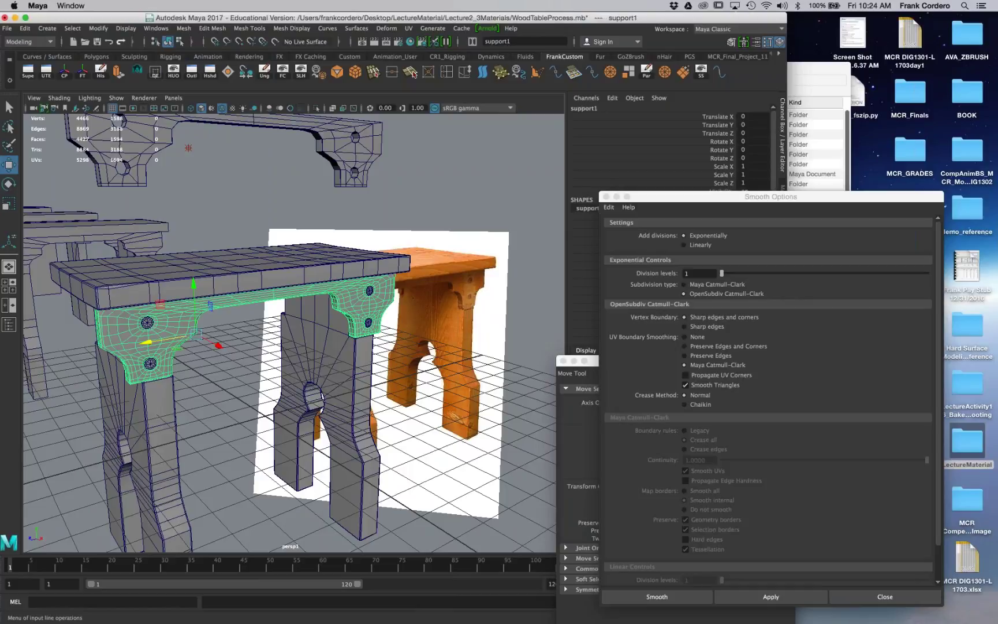
Step: Select the stool's tabletop and rename it top
{"action": "left_click", "coordinate": [255, 278]}
{"action": "left_click_drag", "start_coordinate": [524, 41], "coordinate": [457, 42]}
{"action": "type", "text": "top"}
{"action": "key", "text": "Return"}
Step: Select both leg panels of the stool and rename them Sides
{"action": "middle_click_drag", "start_coordinate": [198, 495], "coordinate": [206, 442], "text": "alt"}
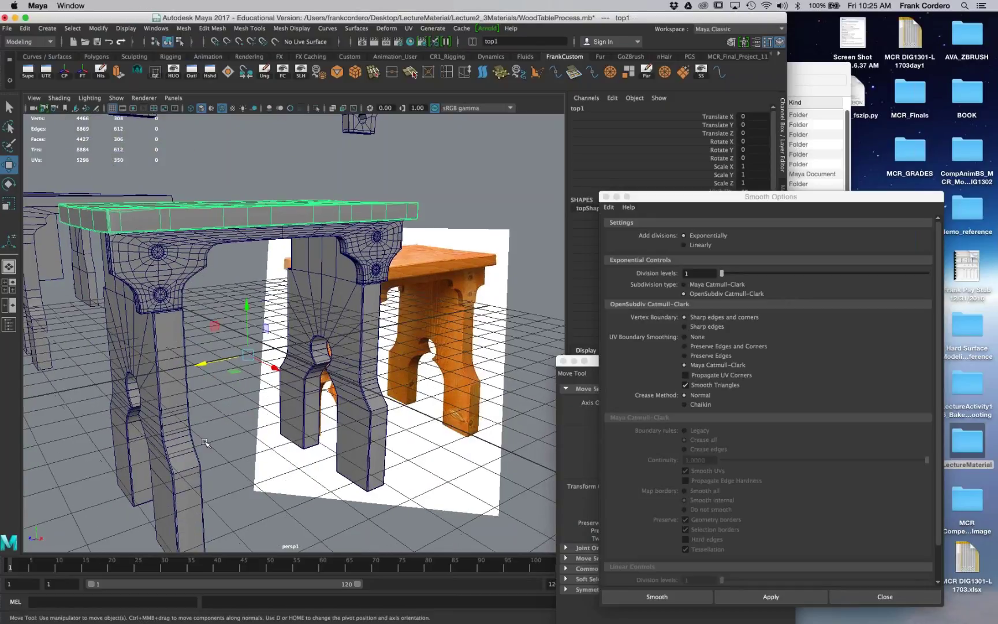
{"action": "left_click", "coordinate": [189, 444]}
{"action": "left_click", "coordinate": [295, 412], "text": "shift"}
{"action": "left_click_drag", "start_coordinate": [526, 41], "coordinate": [484, 42]}
{"action": "type", "text": "Sid"}
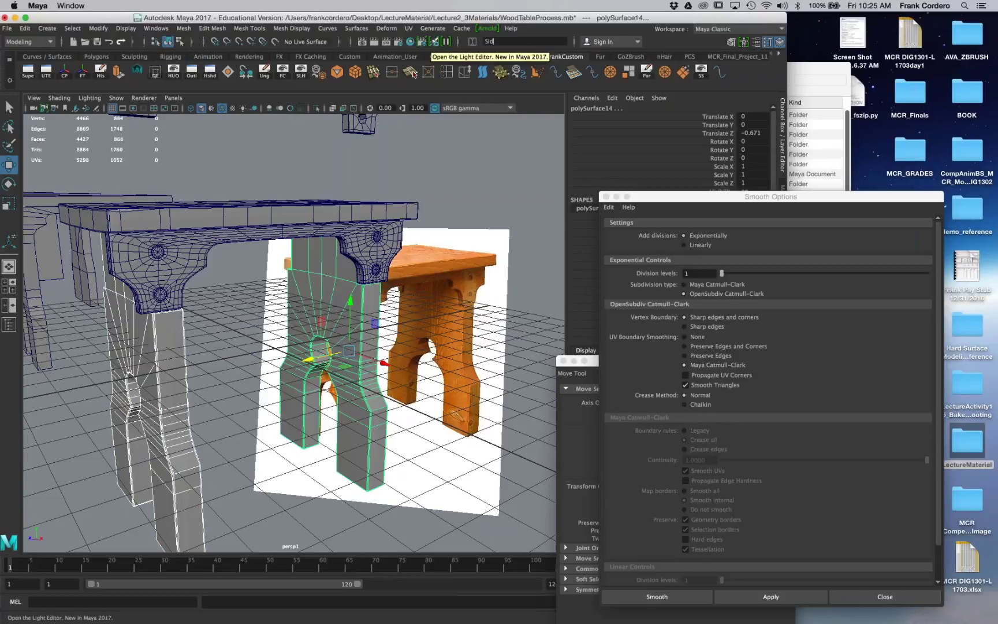
{"action": "type", "text": "es"}
{"action": "key", "text": "Return"}
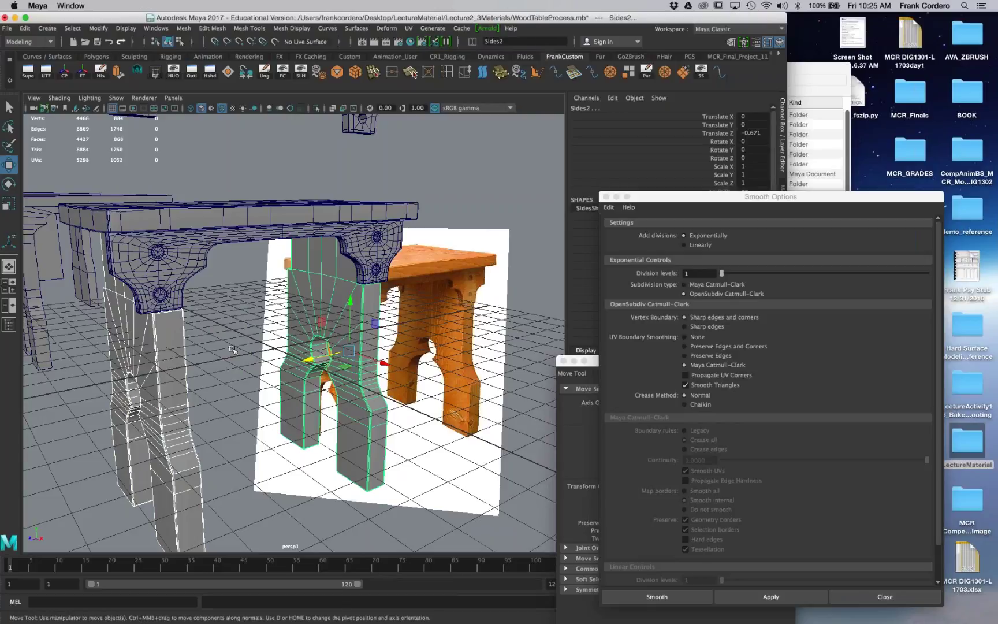
Step: Select the apron together with its four pegs and group them
{"action": "left_click_drag", "start_coordinate": [233, 350], "coordinate": [265, 360], "text": "alt"}
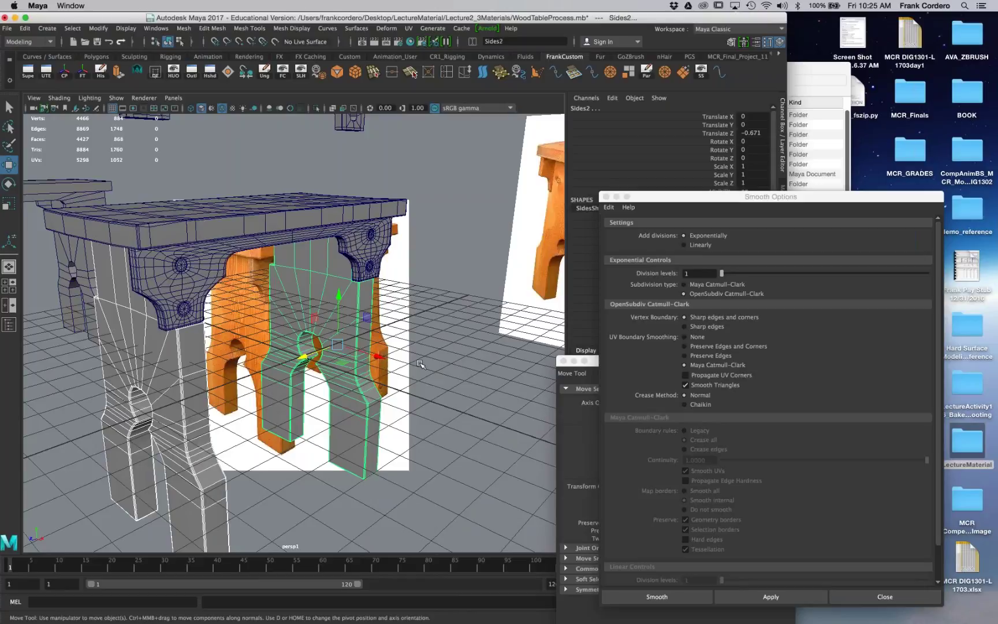
{"action": "scroll", "coordinate": [420, 364], "scroll_direction": "up", "scroll_amount": 2}
{"action": "left_click", "coordinate": [166, 306]}
{"action": "left_click", "coordinate": [161, 253], "text": "shift"}
{"action": "left_click", "coordinate": [200, 243], "text": "shift"}
{"action": "mouse_move", "coordinate": [200, 246]}
{"action": "left_mouse_down", "text": "alt"}
{"action": "mouse_move", "coordinate": [156, 217]}
{"action": "mouse_move", "coordinate": [142, 225]}
{"action": "mouse_move", "coordinate": [194, 226]}
{"action": "left_mouse_up", "text": "alt"}
{"action": "left_click", "coordinate": [381, 244], "text": "shift"}
{"action": "left_click", "coordinate": [381, 295], "text": "shift"}
{"action": "right_click_drag", "start_coordinate": [381, 295], "coordinate": [329, 306], "text": "alt"}
{"action": "left_click_drag", "start_coordinate": [329, 306], "coordinate": [456, 329], "text": "alt"}
{"action": "key", "text": "ctrl+g"}
Step: Snap the apron group's pivot to a vertex at the middle of the tabletop
{"action": "right_click_drag", "start_coordinate": [416, 327], "coordinate": [370, 333], "text": "alt"}
{"action": "left_click_drag", "start_coordinate": [370, 333], "coordinate": [424, 341], "text": "alt"}
{"action": "left_click_drag", "start_coordinate": [386, 457], "coordinate": [335, 418], "text": "alt"}
{"action": "left_click_drag", "start_coordinate": [124, 140], "coordinate": [106, 139], "text": "alt"}
{"action": "left_click_drag", "start_coordinate": [269, 376], "coordinate": [296, 369], "text": "alt"}
{"action": "right_click_drag", "start_coordinate": [413, 422], "coordinate": [491, 407], "text": "alt"}
{"action": "left_click_drag", "start_coordinate": [490, 407], "coordinate": [490, 384], "text": "alt"}
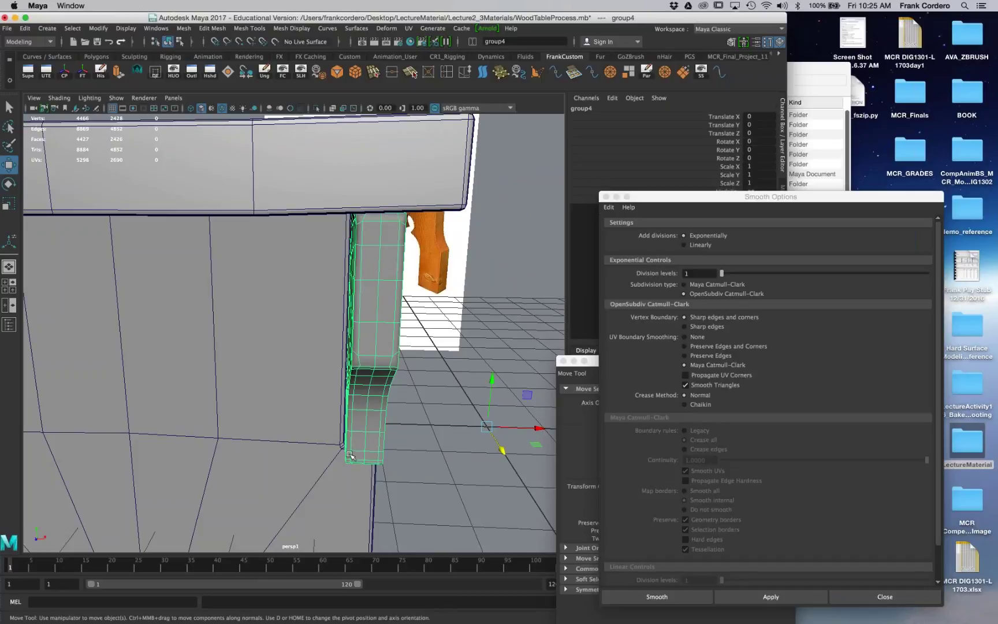
{"action": "mouse_move", "coordinate": [364, 443]}
{"action": "left_mouse_down", "text": "alt"}
{"action": "mouse_move", "coordinate": [401, 429]}
{"action": "mouse_move", "coordinate": [357, 426]}
{"action": "left_mouse_up", "text": "alt"}
{"action": "right_click_drag", "start_coordinate": [356, 426], "coordinate": [283, 306], "text": "alt"}
{"action": "left_click_drag", "start_coordinate": [283, 306], "coordinate": [279, 343], "text": "alt"}
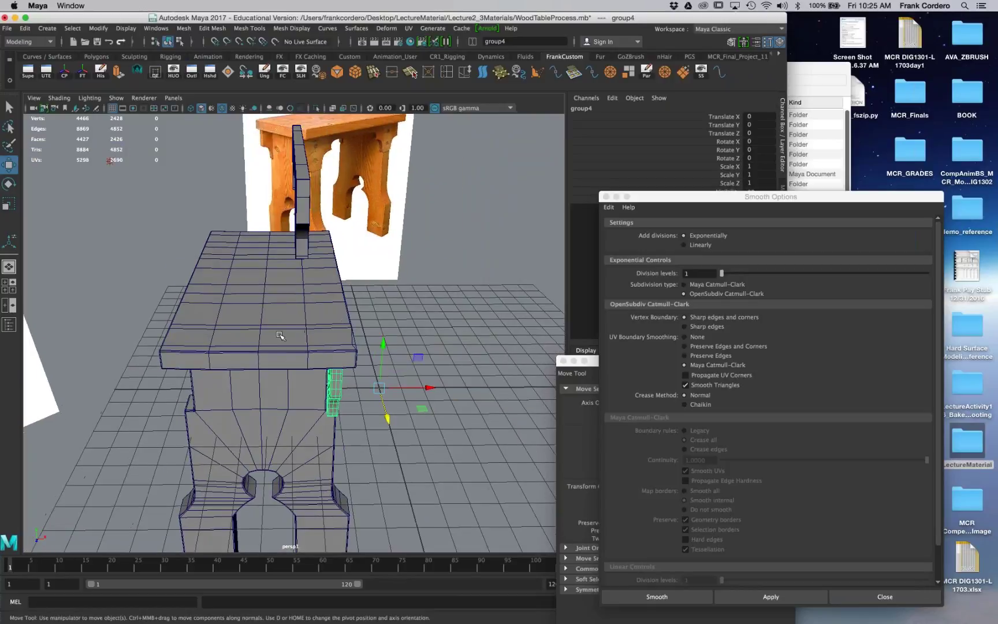
{"action": "left_click_drag", "start_coordinate": [304, 345], "coordinate": [289, 330], "text": "alt"}
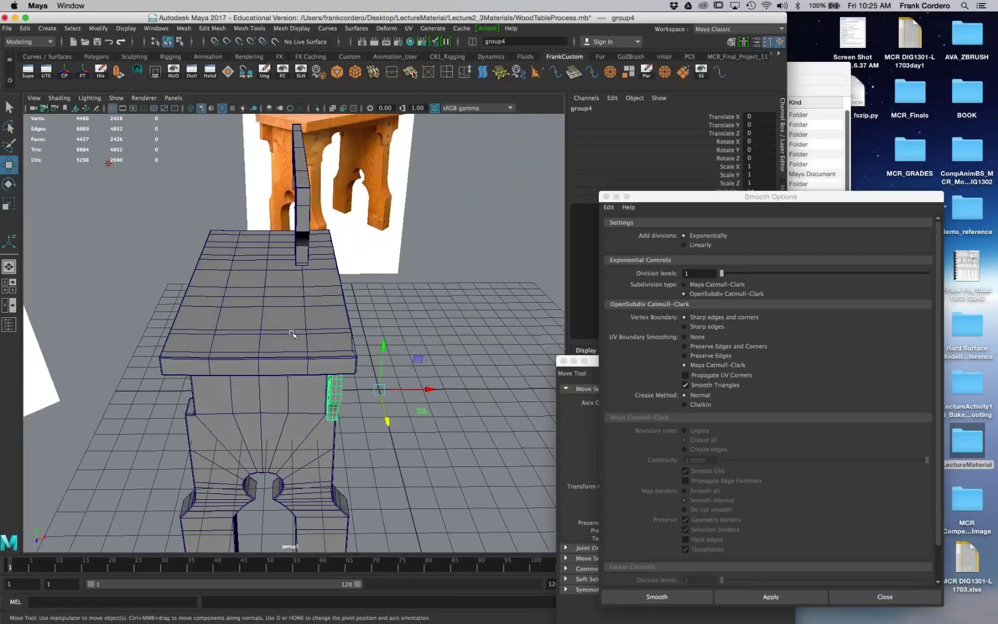
{"action": "key", "text": "d"}
{"action": "left_click", "coordinate": [269, 309]}
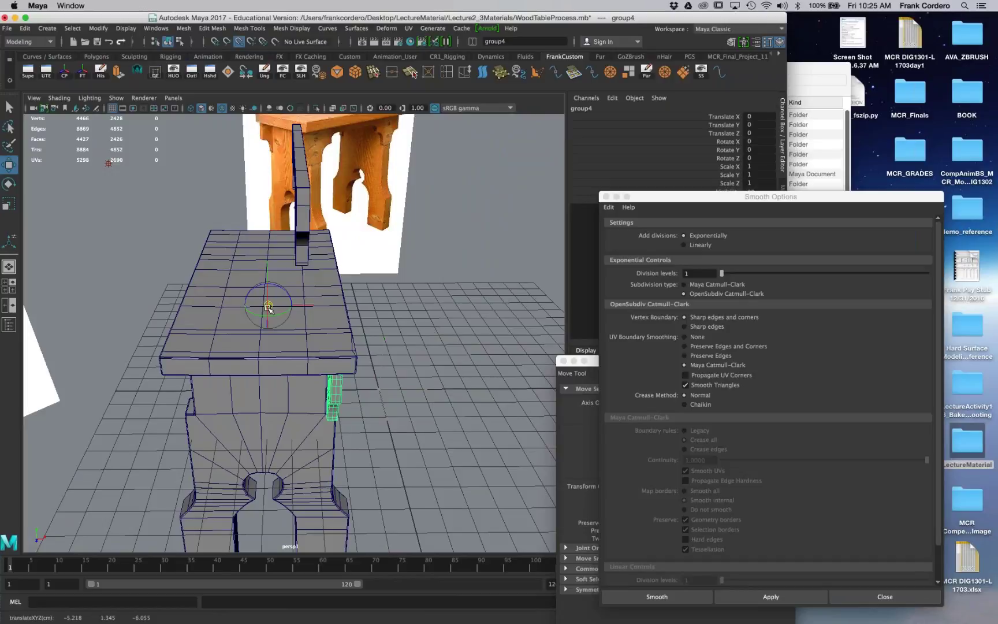
Step: Duplicate the apron group and set the copy's Scale X to -1 to mirror it across the stool
{"action": "left_click_drag", "start_coordinate": [269, 309], "coordinate": [404, 334], "text": "alt"}
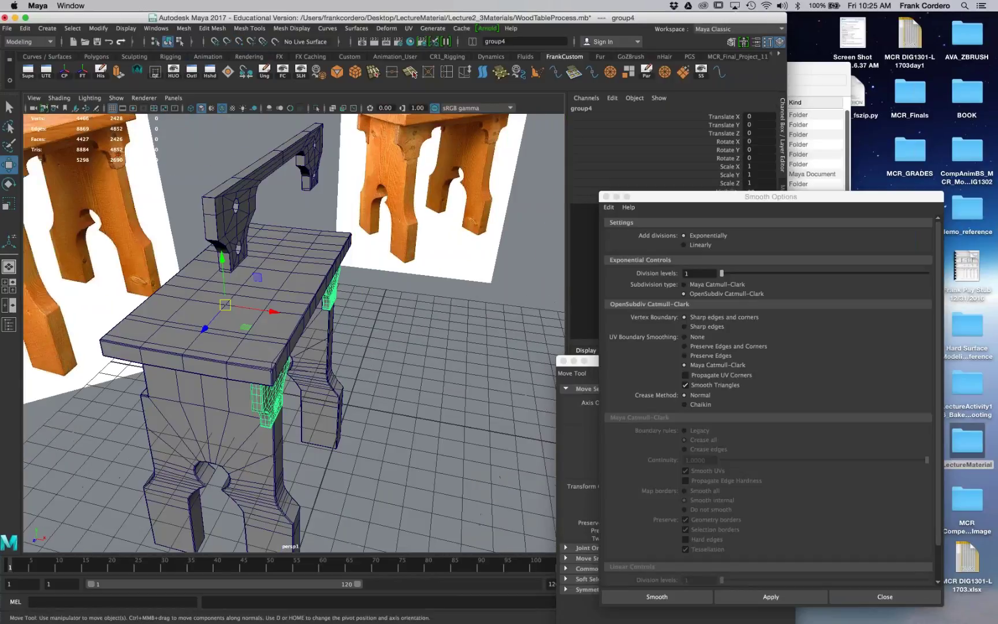
{"action": "key", "text": "ctrl+d"}
{"action": "left_click_drag", "start_coordinate": [771, 196], "coordinate": [776, 391]}
{"action": "left_click", "coordinate": [759, 166]}
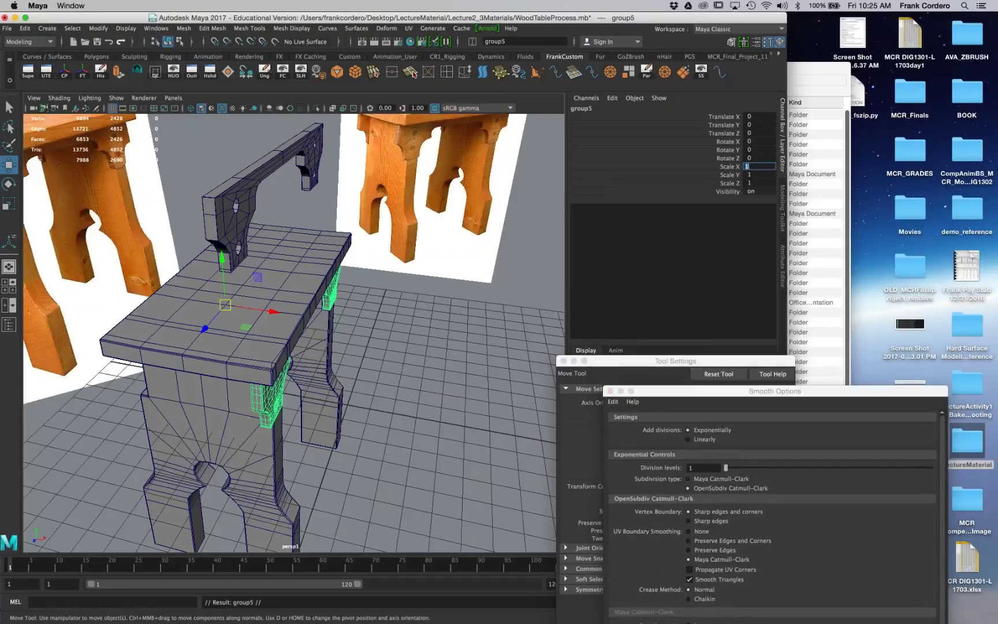
{"action": "type", "text": "-1"}
{"action": "key", "text": "Return"}
Step: Examine from the end of the stool how both aprons line up with the notches in the leg panel
{"action": "left_click_drag", "start_coordinate": [197, 407], "coordinate": [324, 344], "text": "alt"}
{"action": "left_click", "coordinate": [497, 376]}
{"action": "left_click_drag", "start_coordinate": [439, 393], "coordinate": [352, 335], "text": "alt"}
{"action": "right_click_drag", "start_coordinate": [352, 335], "coordinate": [398, 323], "text": "alt"}
{"action": "left_click_drag", "start_coordinate": [399, 324], "coordinate": [445, 391], "text": "alt"}
{"action": "right_click_drag", "start_coordinate": [445, 392], "coordinate": [360, 381], "text": "alt"}
{"action": "left_click_drag", "start_coordinate": [359, 382], "coordinate": [356, 344], "text": "alt"}
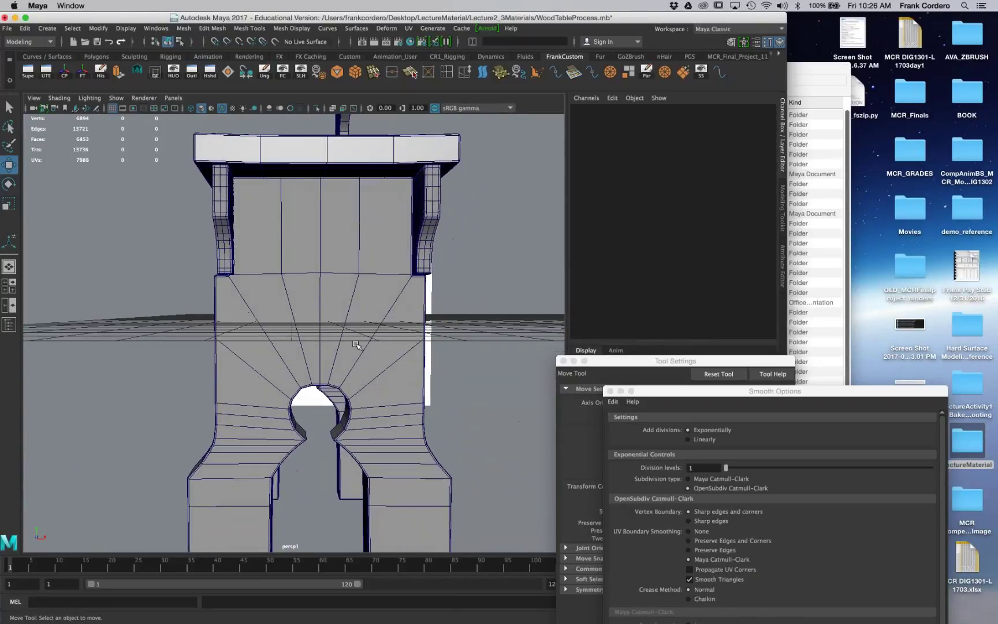
{"action": "left_click", "coordinate": [323, 291]}
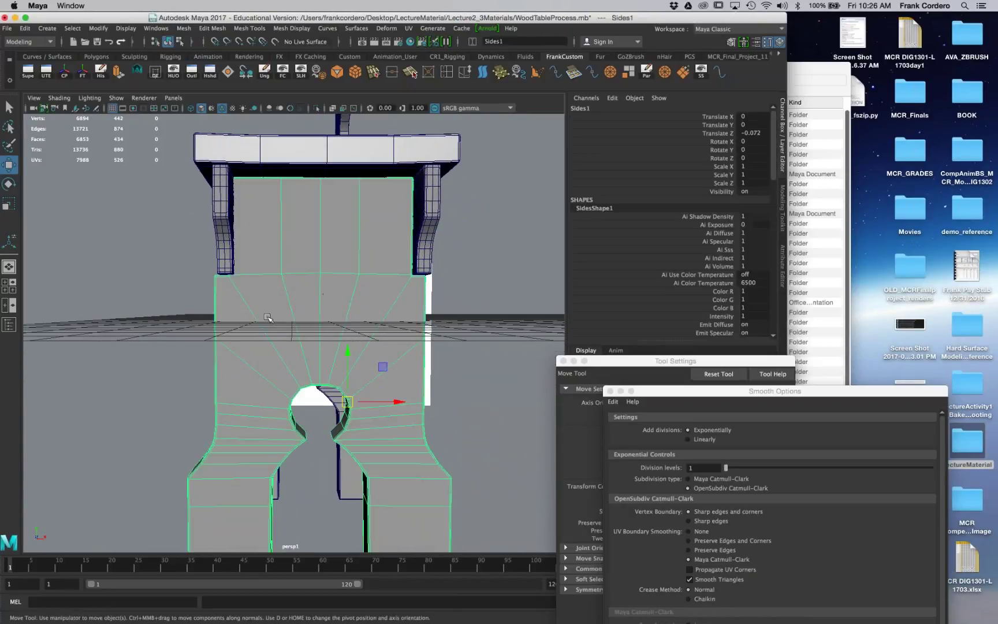
{"action": "left_click_drag", "start_coordinate": [281, 332], "coordinate": [269, 379], "text": "alt"}
{"action": "right_click_drag", "start_coordinate": [185, 399], "coordinate": [199, 418], "text": "alt"}
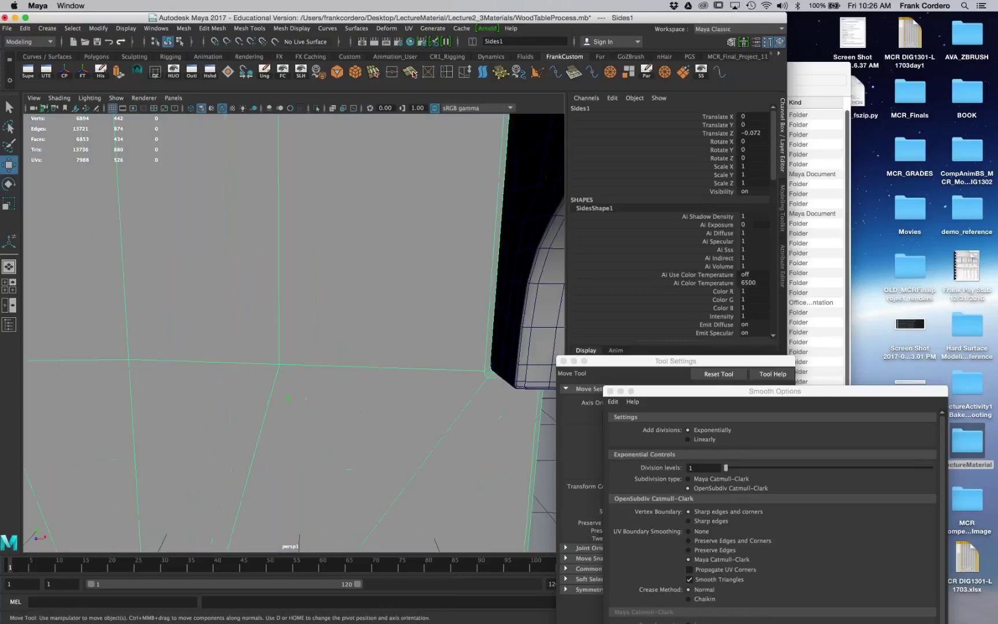
Step: Switch to the front orthographic view and frame the upper leg panel with both aprons
{"action": "key", "text": "space"}
{"action": "key", "text": "space"}
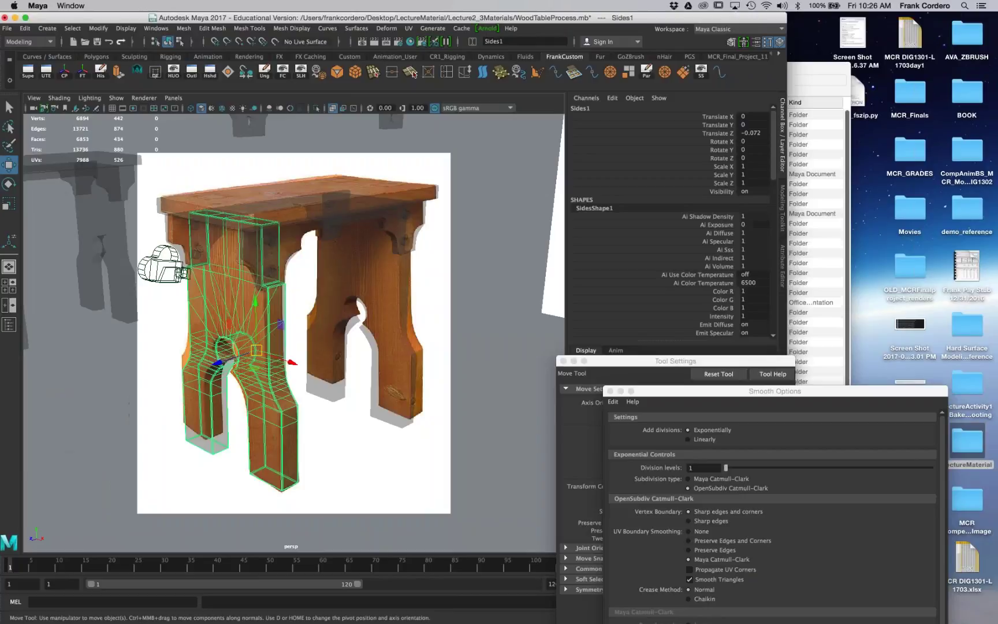
{"action": "key", "text": "space"}
{"action": "key", "text": "space"}
{"action": "middle_click_drag", "start_coordinate": [288, 456], "coordinate": [296, 313], "text": "alt"}
{"action": "right_click_drag", "start_coordinate": [296, 313], "coordinate": [217, 323], "text": "alt"}
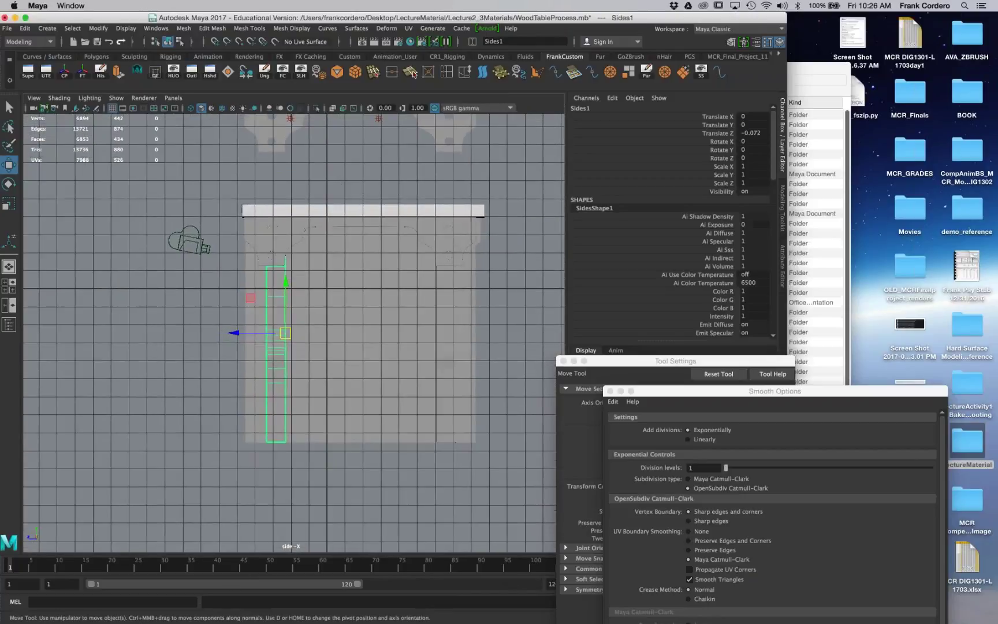
{"action": "key", "text": "space"}
{"action": "key", "text": "space"}
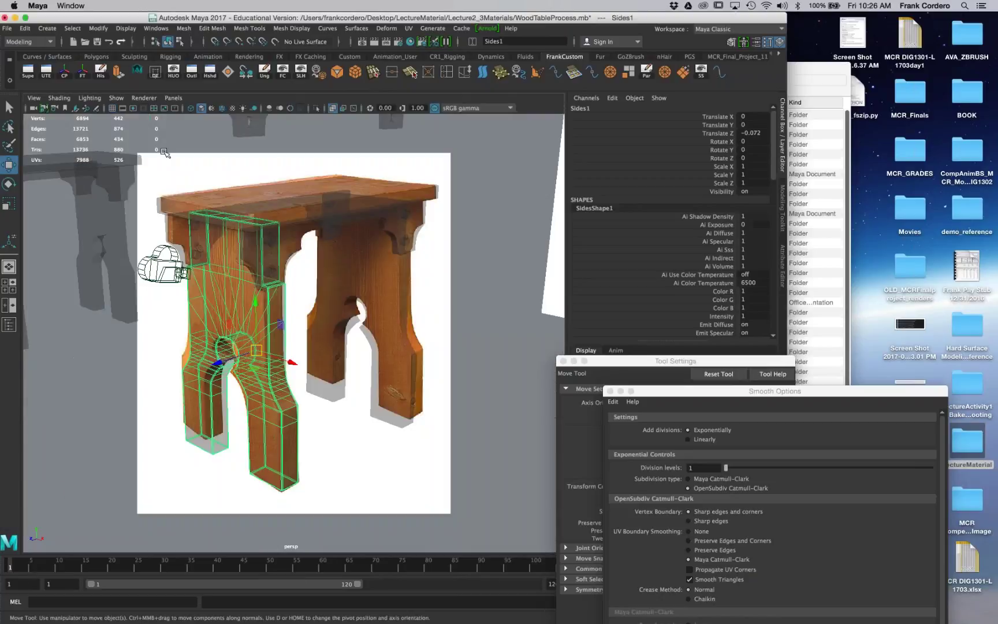
{"action": "left_click", "coordinate": [173, 98]}
{"action": "mouse_move", "coordinate": [214, 128]}
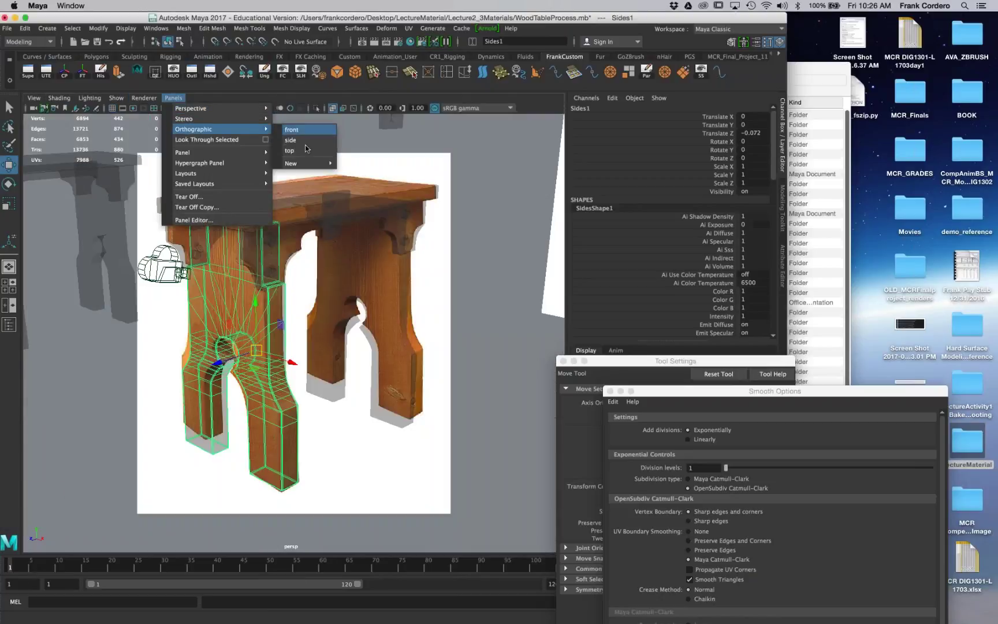
{"action": "left_click", "coordinate": [291, 130]}
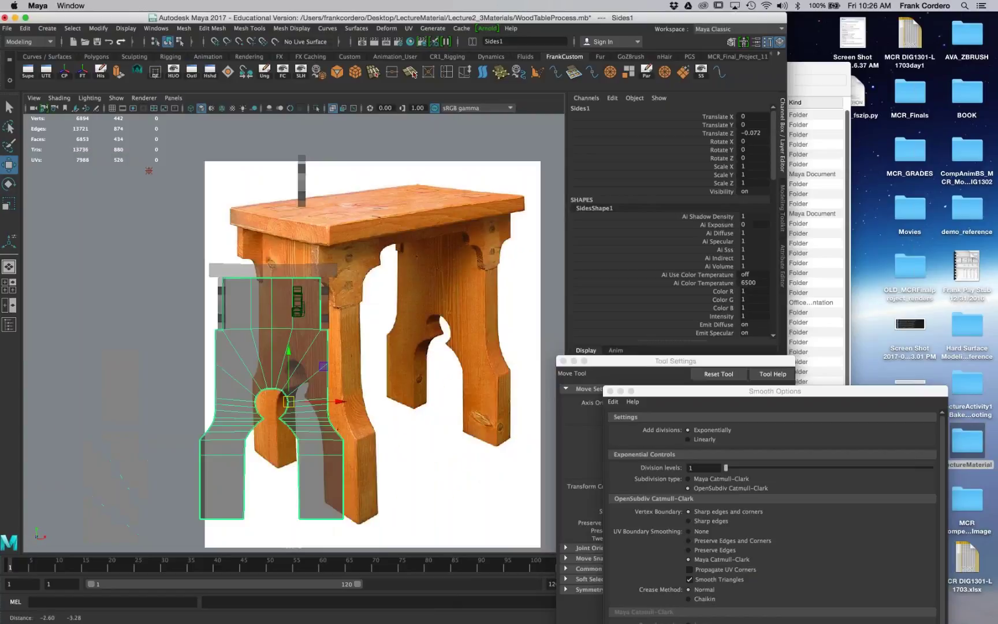
{"action": "right_click_drag", "start_coordinate": [283, 267], "coordinate": [340, 268], "text": "alt"}
{"action": "middle_click_drag", "start_coordinate": [341, 268], "coordinate": [387, 289], "text": "alt"}
{"action": "right_click_drag", "start_coordinate": [387, 289], "coordinate": [435, 290], "text": "alt"}
{"action": "middle_click_drag", "start_coordinate": [434, 291], "coordinate": [418, 296], "text": "alt"}
Step: Try shifting the mirrored apron alone along X, select its whole group instead, and display wireframe on shaded
{"action": "left_click", "coordinate": [209, 273]}
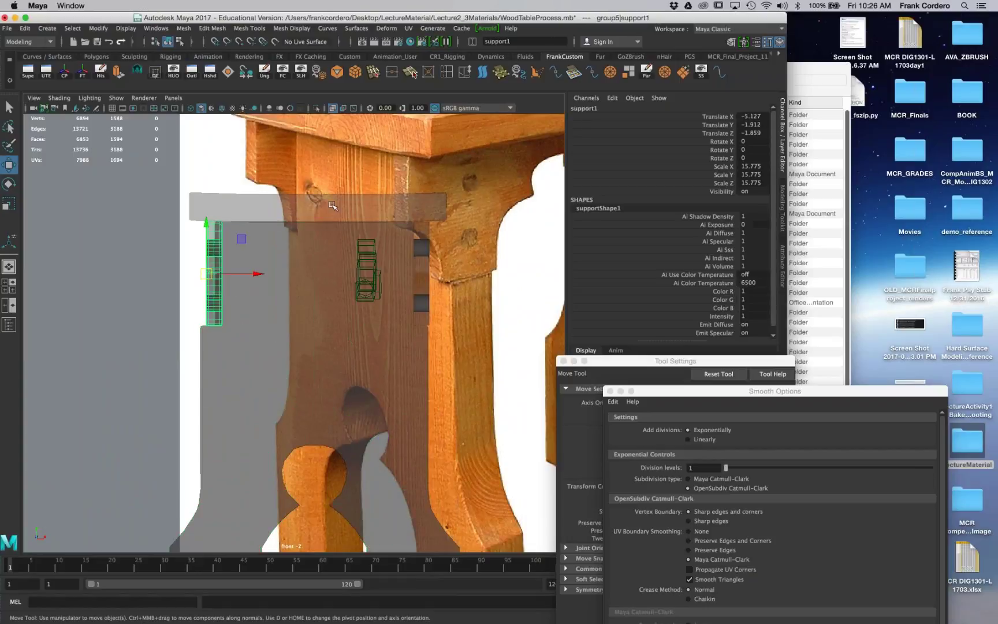
{"action": "left_click_drag", "start_coordinate": [254, 273], "coordinate": [247, 276]}
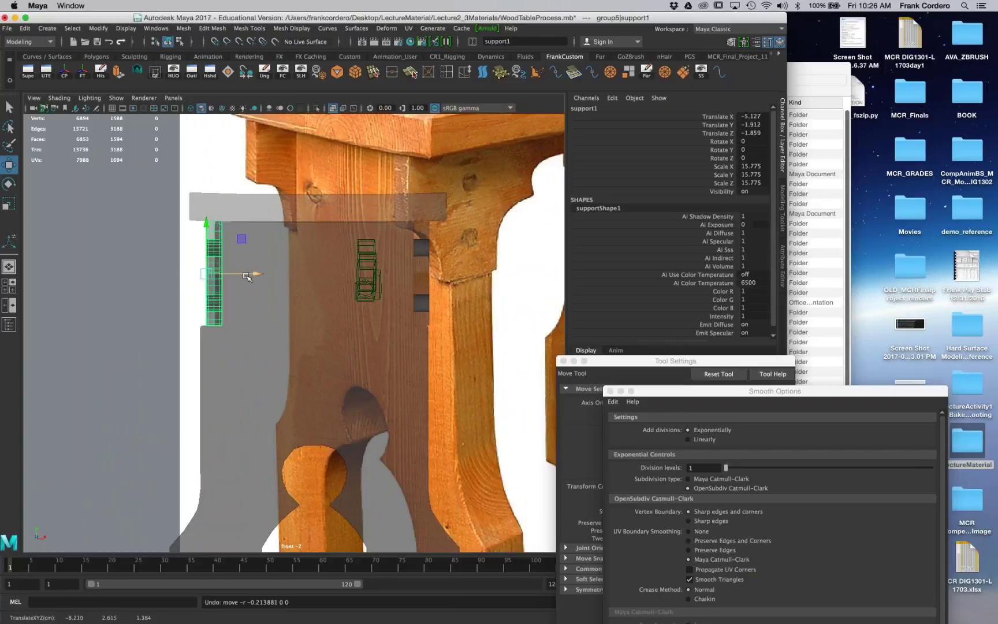
{"action": "key", "text": "Up"}
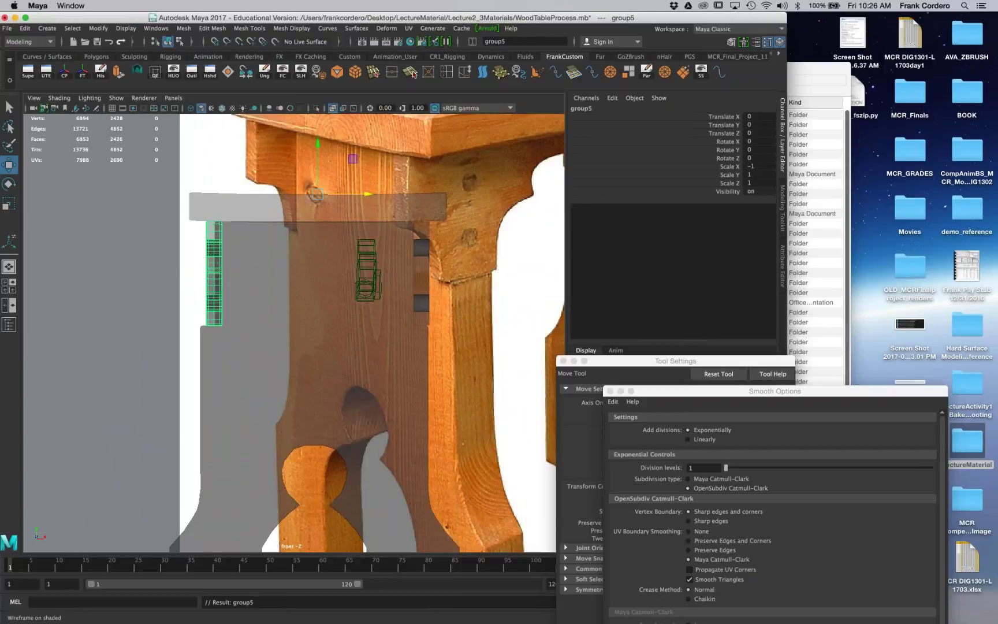
{"action": "left_click", "coordinate": [223, 108]}
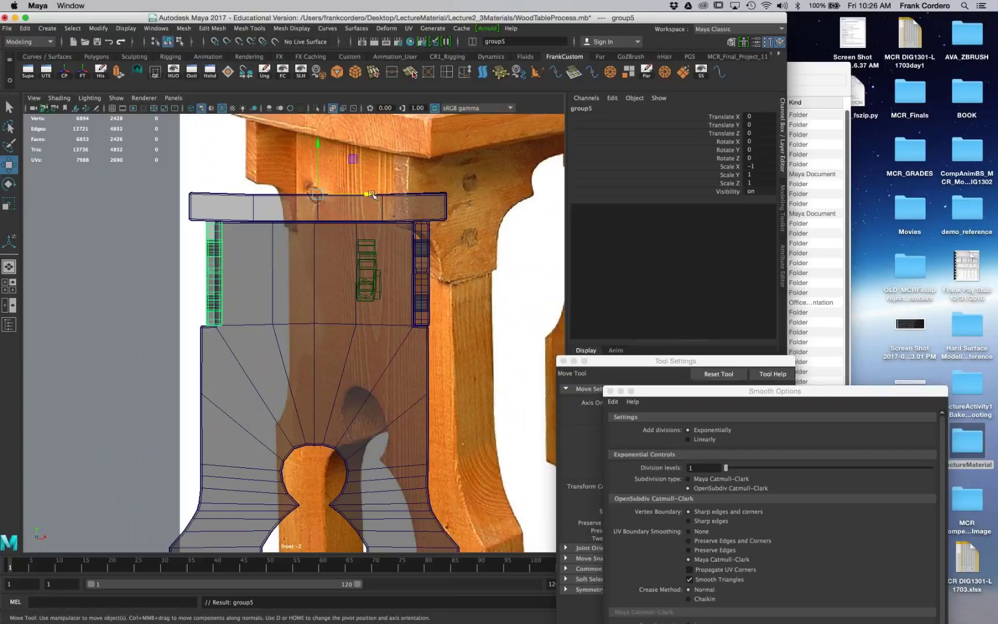
Step: Try shifting the mirrored group along X toward the leg's outer edge, and undo back to before the duplication
{"action": "left_click_drag", "start_coordinate": [368, 195], "coordinate": [362, 194]}
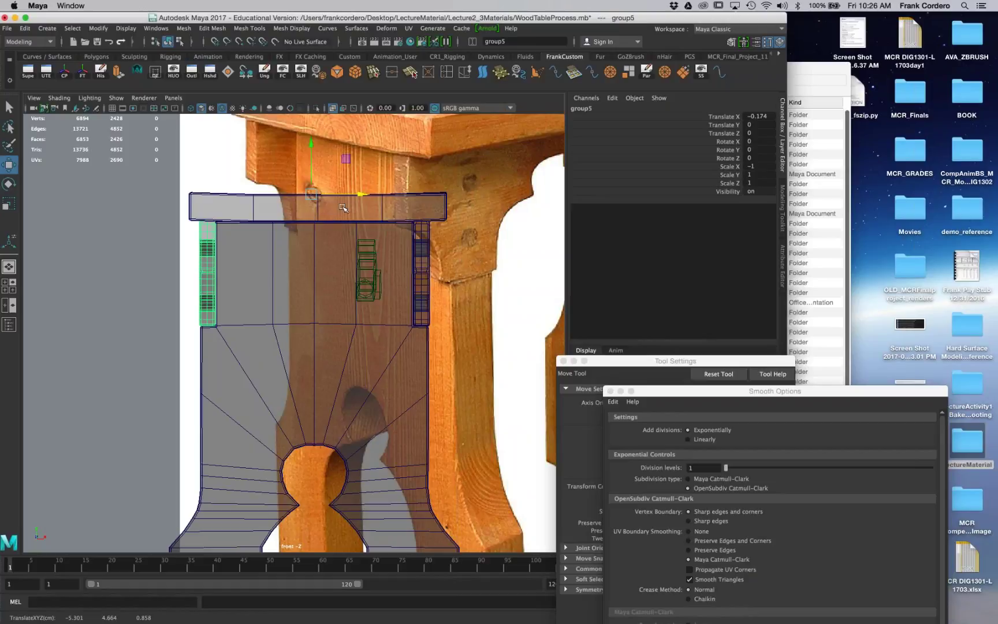
{"action": "left_click_drag", "start_coordinate": [359, 195], "coordinate": [357, 195]}
{"action": "key", "text": "super+z"}
{"action": "key", "text": "super+z"}
{"action": "key", "text": "super+z"}
{"action": "key", "text": "super+z"}
{"action": "key", "text": "super+z"}
{"action": "key", "text": "super+z"}
{"action": "key", "text": "super+z"}
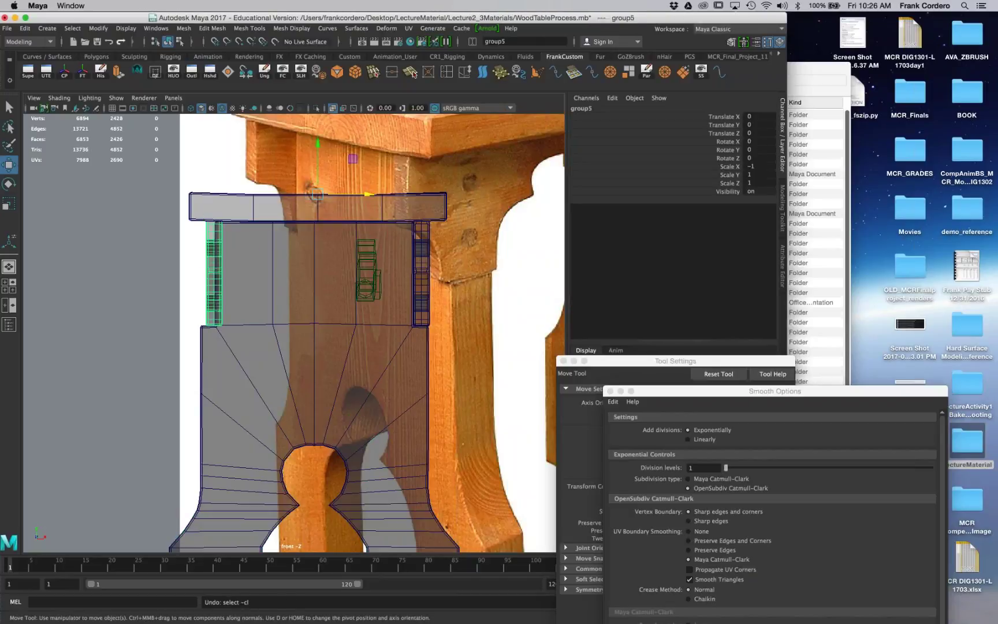
{"action": "key", "text": "super+z"}
Step: Select the original apron group through its apron and duplicate it in place
{"action": "left_click", "coordinate": [427, 247]}
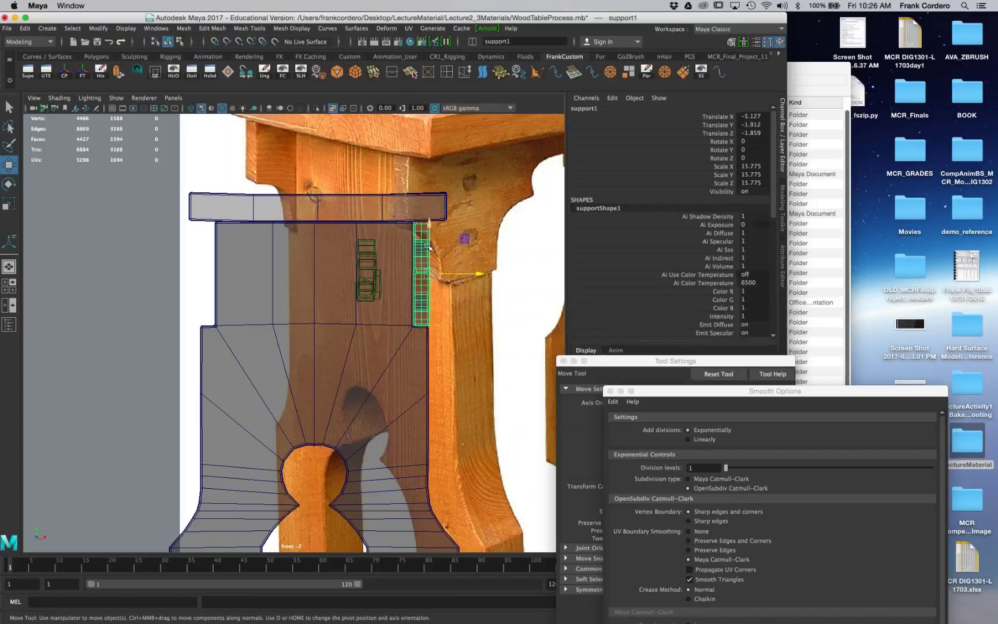
{"action": "key", "text": "Up"}
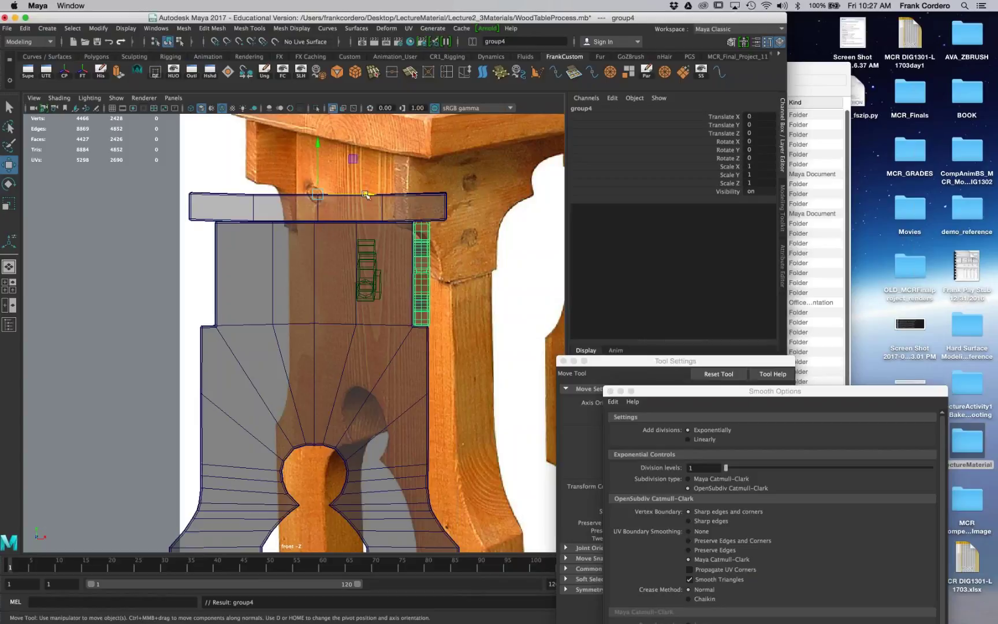
{"action": "key", "text": "z"}
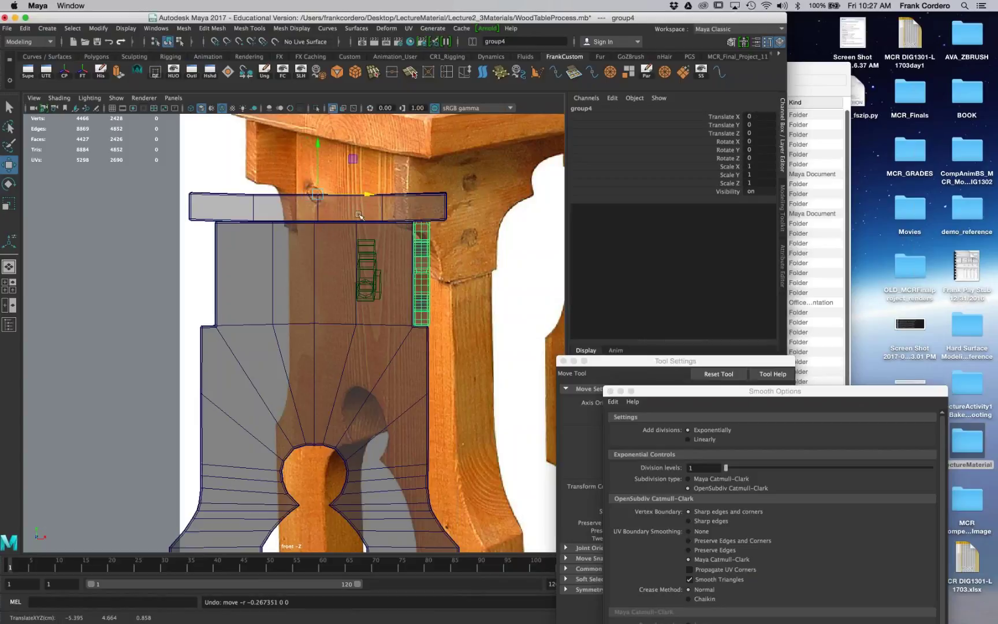
{"action": "key", "text": "ctrl+d"}
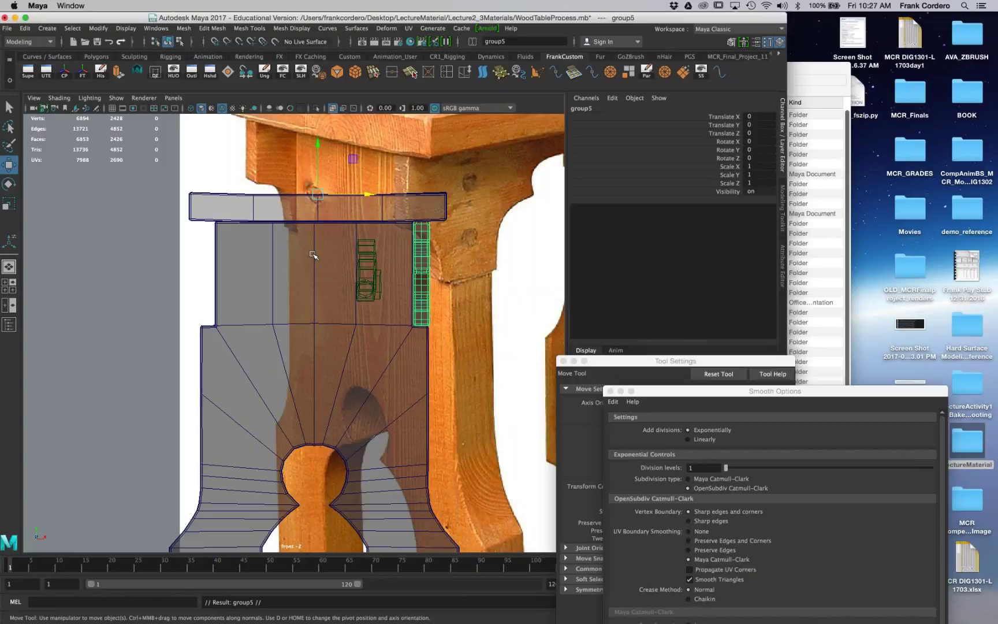
{"action": "middle_click_drag", "start_coordinate": [312, 255], "coordinate": [314, 254]}
{"action": "key", "text": "ctrl+z"}
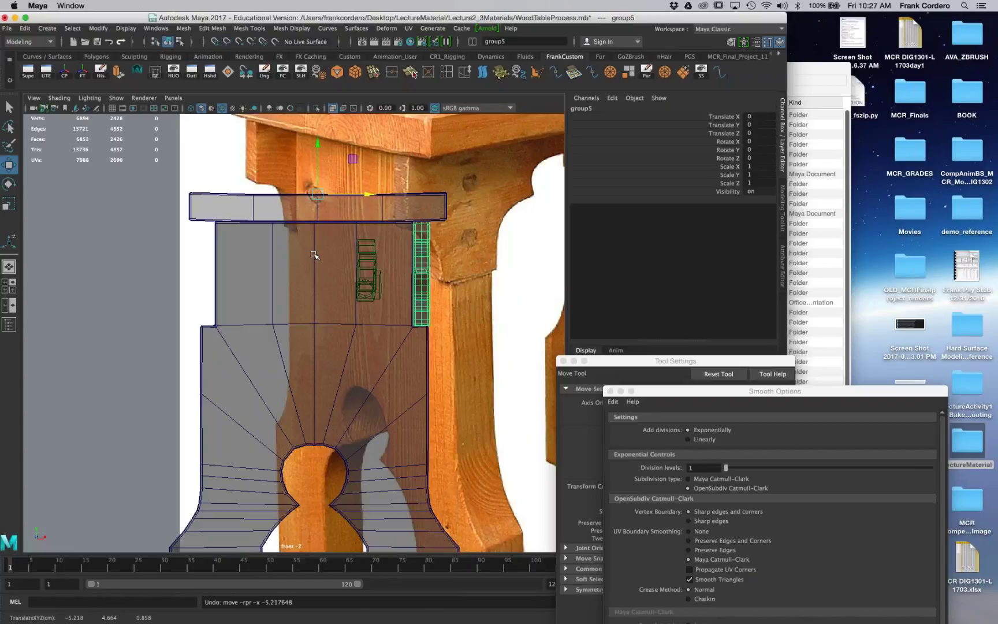
Step: Move the duplicated group's pivot onto the leg panel's vertical center line with snapping
{"action": "key", "text": "d"}
{"action": "key", "text": "v"}
{"action": "middle_click_drag", "start_coordinate": [314, 254], "coordinate": [314, 255]}
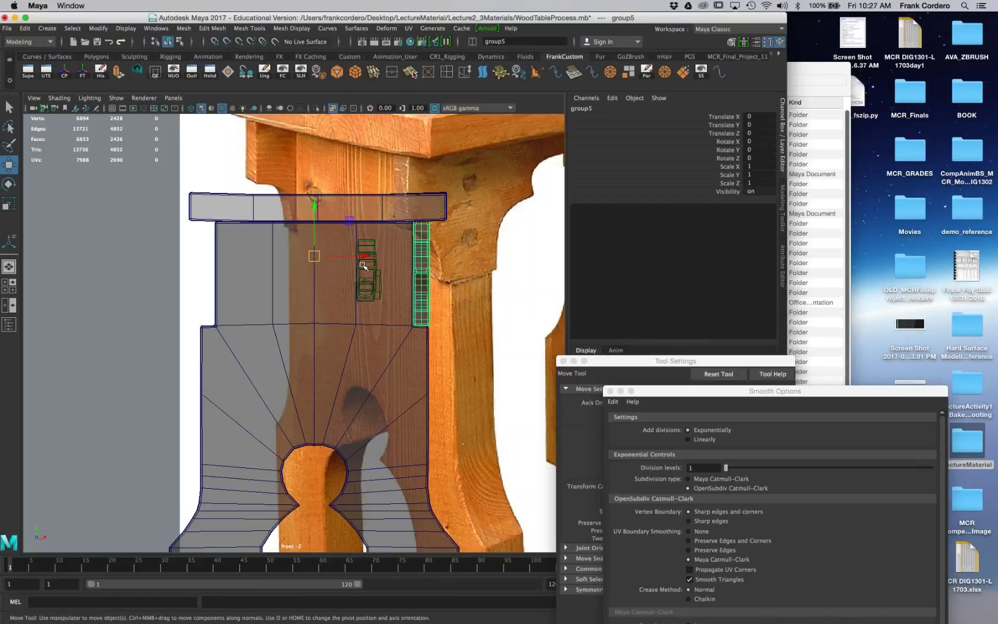
Step: Mirror the duplicated apron group to the opposite side of the leg panel by setting Scale X to -1
{"action": "double_click", "coordinate": [758, 174]}
{"action": "double_click", "coordinate": [759, 166]}
{"action": "type", "text": "-1"}
{"action": "key", "text": "Return"}
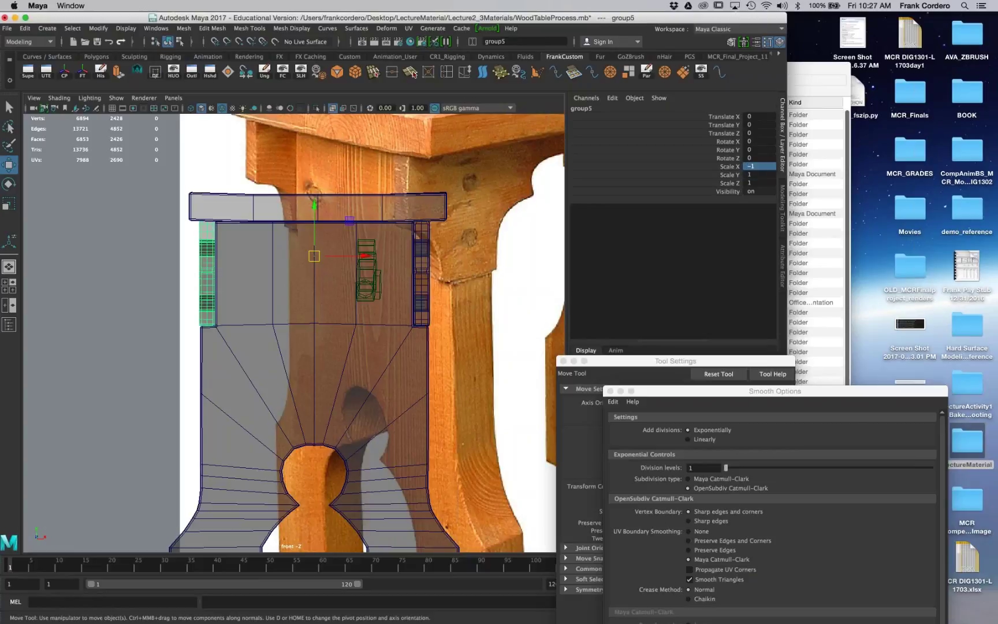
Step: Return to the perspective view and inspect the mirrored apron on both sides of the stool
{"action": "key", "text": "space"}
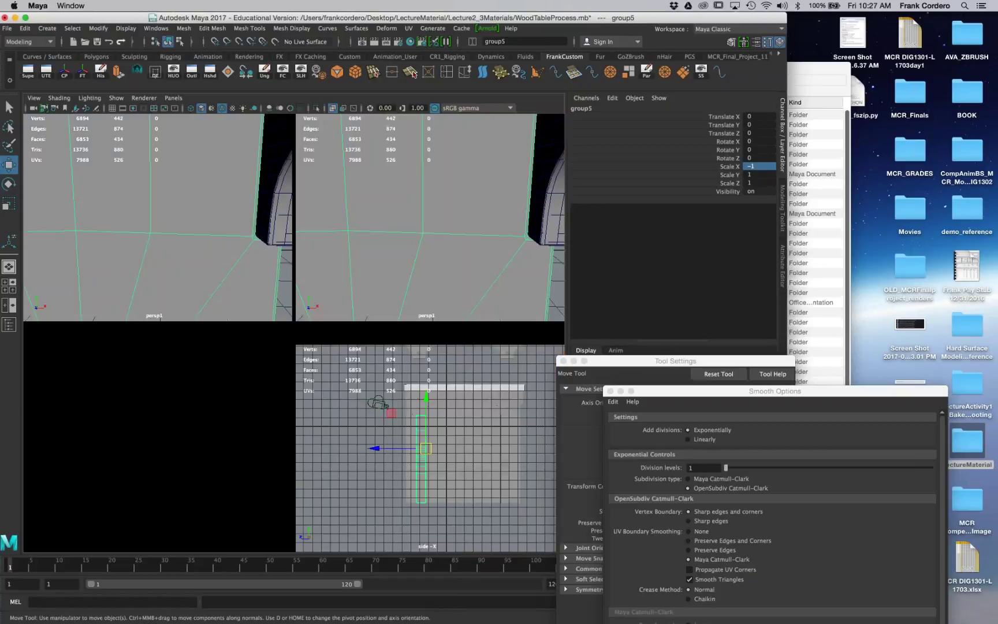
{"action": "key", "text": "space"}
{"action": "right_click_drag", "start_coordinate": [442, 208], "coordinate": [324, 219], "text": "alt"}
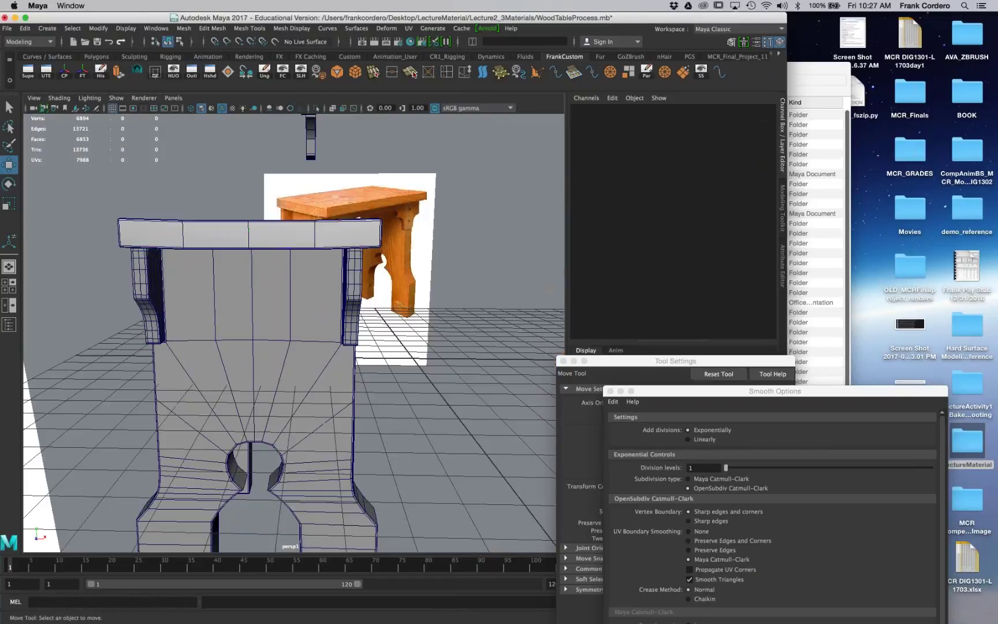
{"action": "left_click", "coordinate": [450, 278]}
{"action": "left_click_drag", "start_coordinate": [450, 277], "coordinate": [424, 335], "text": "alt"}
{"action": "left_click", "coordinate": [270, 347]}
{"action": "left_click_drag", "start_coordinate": [274, 359], "coordinate": [469, 355], "text": "alt"}
{"action": "left_click", "coordinate": [460, 388]}
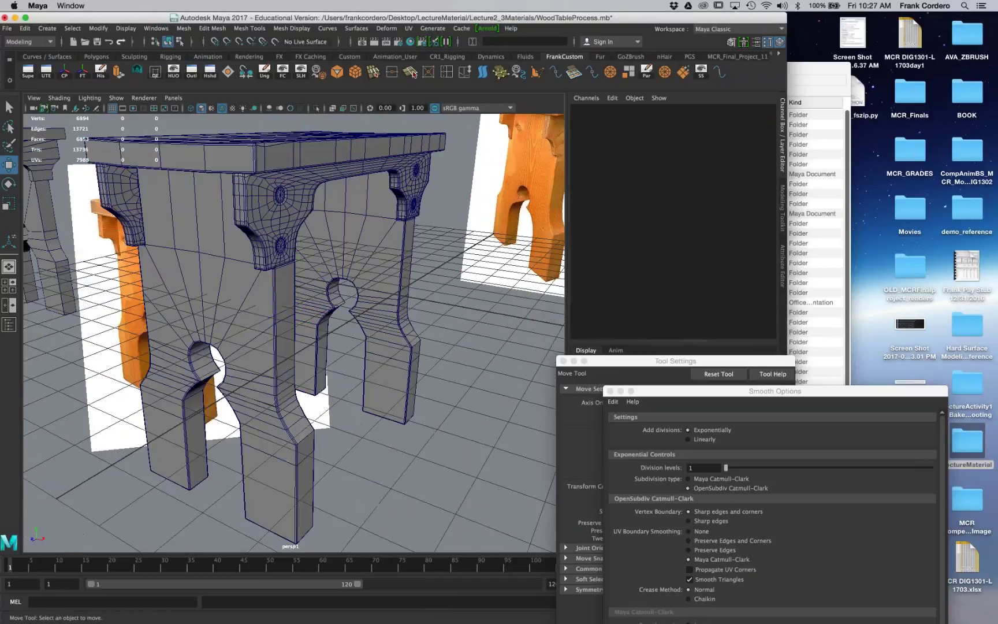
{"action": "scroll", "coordinate": [293, 332], "scroll_direction": "down", "scroll_amount": 6}
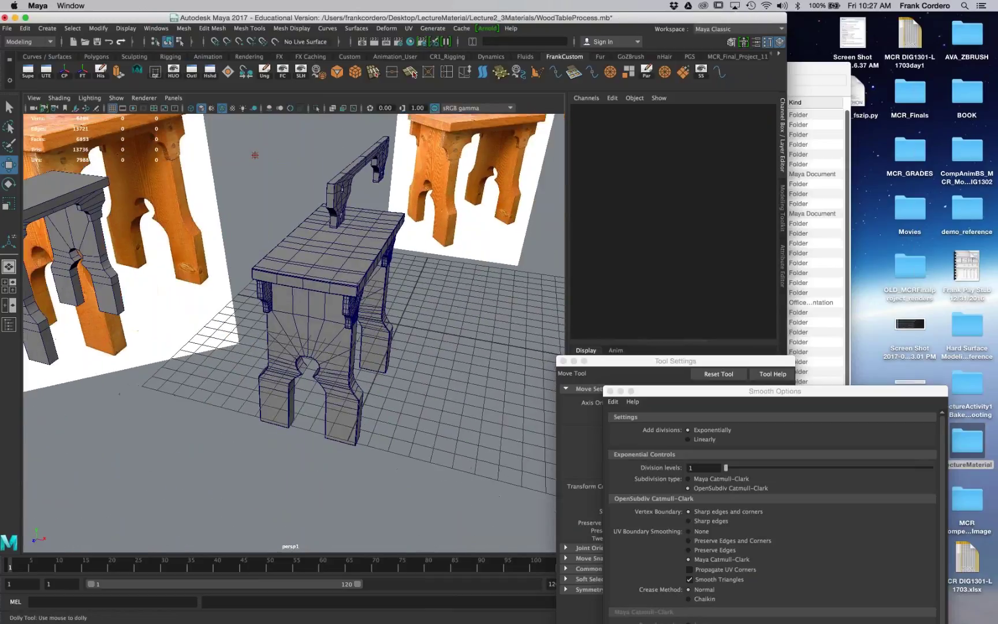
Step: Select the spare low-poly apron above the stool and examine its peg holes and edges up close
{"action": "left_click_drag", "start_coordinate": [393, 288], "coordinate": [289, 266], "text": "alt"}
{"action": "right_click_drag", "start_coordinate": [289, 266], "coordinate": [324, 254], "text": "alt"}
{"action": "left_click_drag", "start_coordinate": [306, 246], "coordinate": [231, 239], "text": "alt"}
{"action": "left_click", "coordinate": [255, 230]}
{"action": "middle_click_drag", "start_coordinate": [237, 248], "coordinate": [255, 309], "text": "alt"}
{"action": "right_click_drag", "start_coordinate": [255, 309], "coordinate": [310, 322], "text": "alt"}
{"action": "left_click_drag", "start_coordinate": [311, 322], "coordinate": [365, 335], "text": "alt"}
{"action": "right_click_drag", "start_coordinate": [365, 335], "coordinate": [413, 329], "text": "alt"}
{"action": "left_click_drag", "start_coordinate": [369, 323], "coordinate": [306, 304], "text": "alt"}
{"action": "left_click_drag", "start_coordinate": [675, 360], "coordinate": [681, 416]}
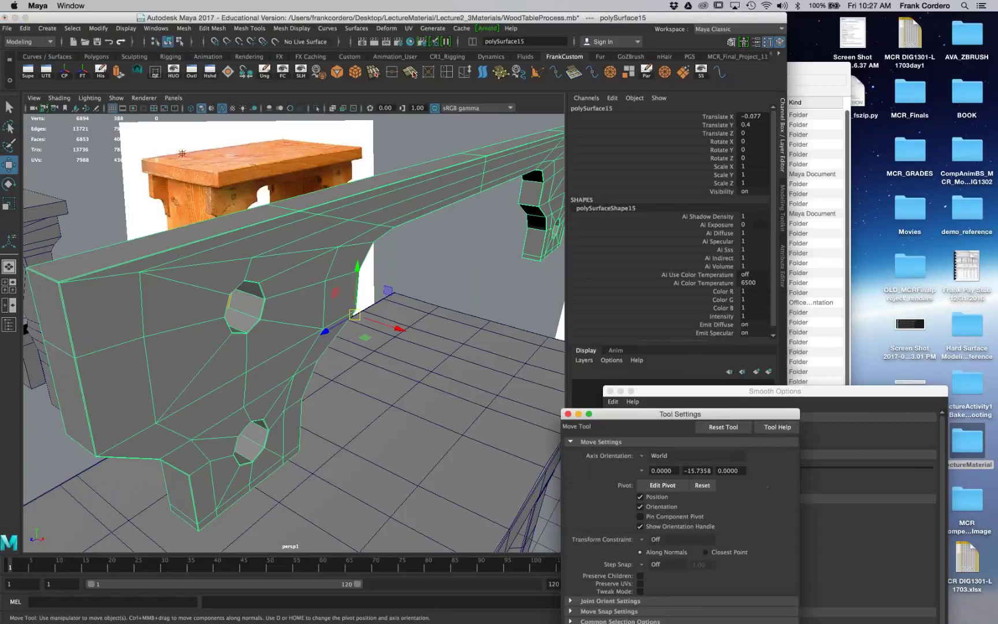
{"action": "scroll", "coordinate": [670, 312], "scroll_direction": "down", "scroll_amount": 1}
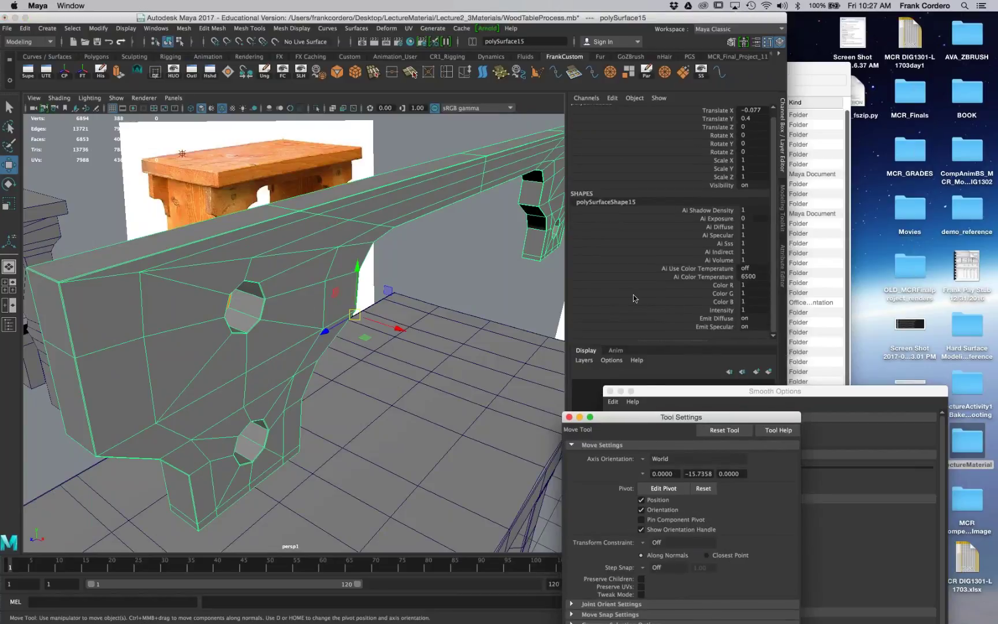
{"action": "scroll", "coordinate": [597, 288], "scroll_direction": "up", "scroll_amount": 1}
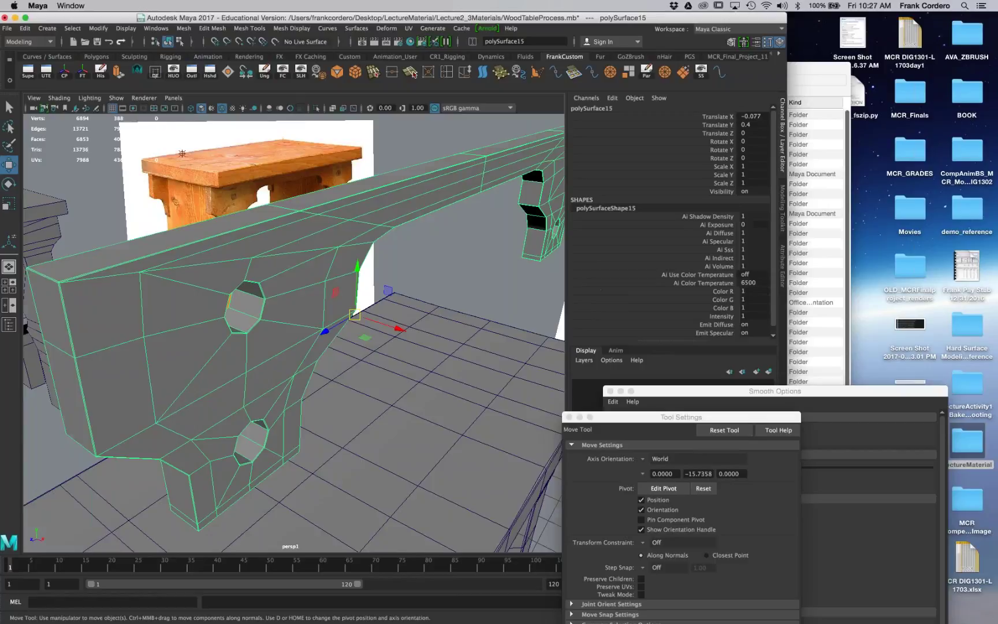
{"action": "scroll", "coordinate": [225, 292], "scroll_direction": "up", "scroll_amount": 5}
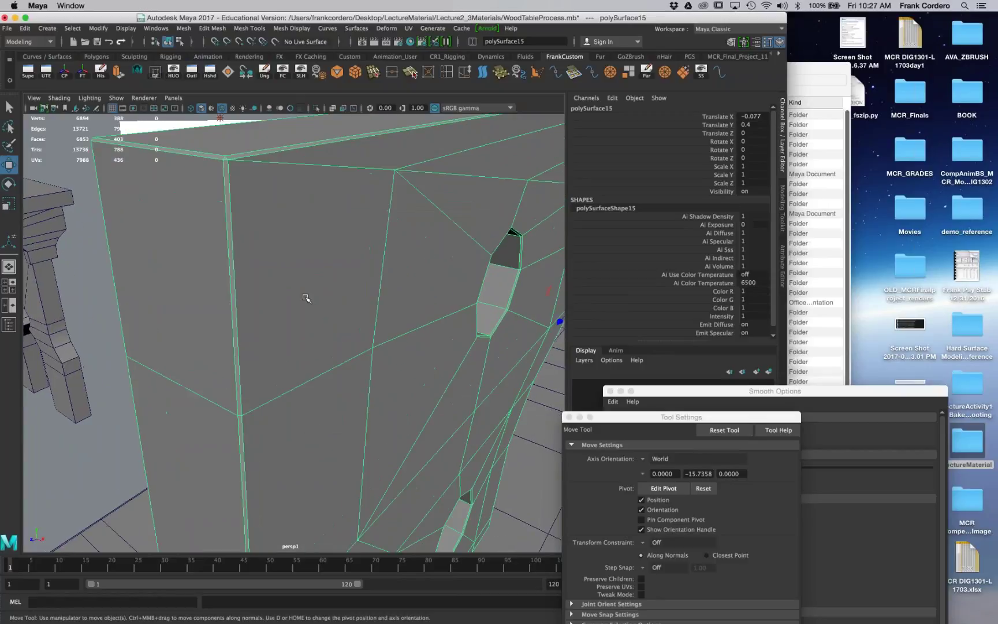
{"action": "scroll", "coordinate": [306, 297], "scroll_direction": "down", "scroll_amount": 6}
{"action": "middle_click_drag", "start_coordinate": [347, 381], "coordinate": [337, 274], "text": "alt"}
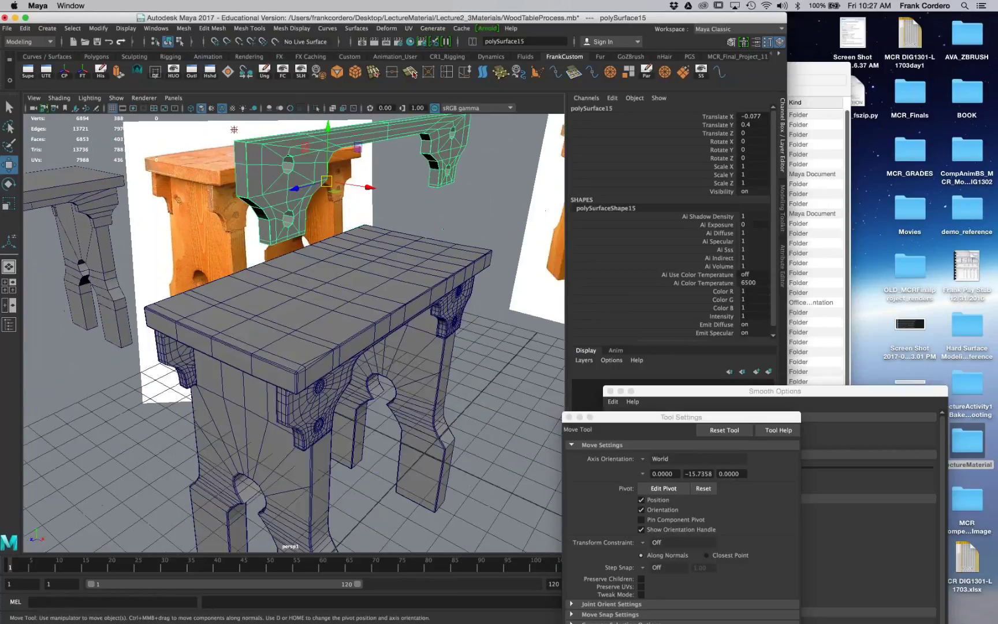
Step: Turn off wireframe on shaded and examine the smoothed apron and pegs under the seat
{"action": "scroll", "coordinate": [323, 346], "scroll_direction": "up", "scroll_amount": 4}
{"action": "left_click", "coordinate": [340, 447]}
{"action": "left_click", "coordinate": [396, 488]}
{"action": "left_click_drag", "start_coordinate": [392, 462], "coordinate": [376, 398], "text": "alt"}
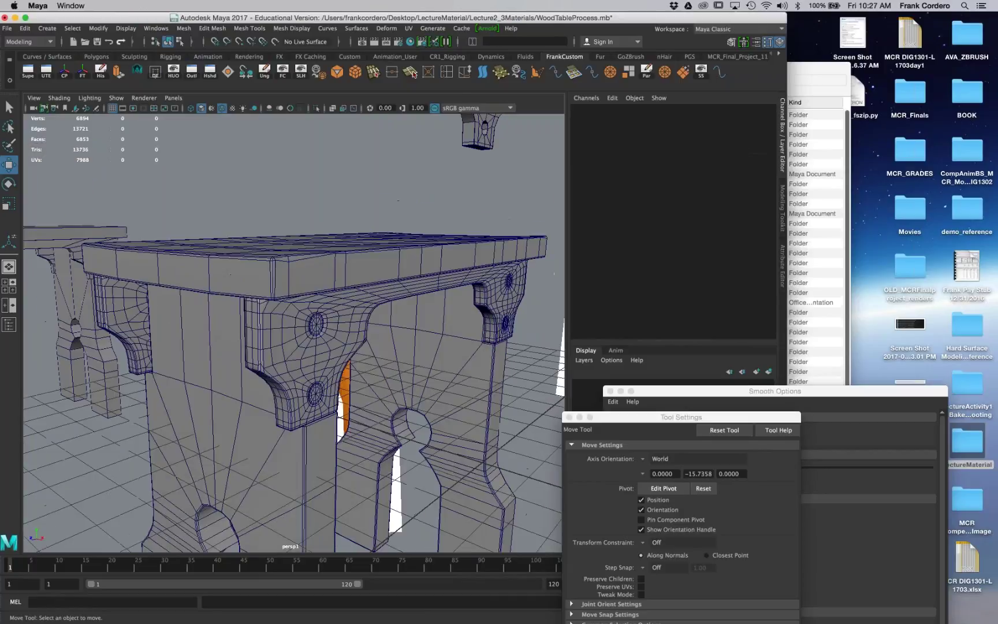
{"action": "left_click", "coordinate": [222, 108]}
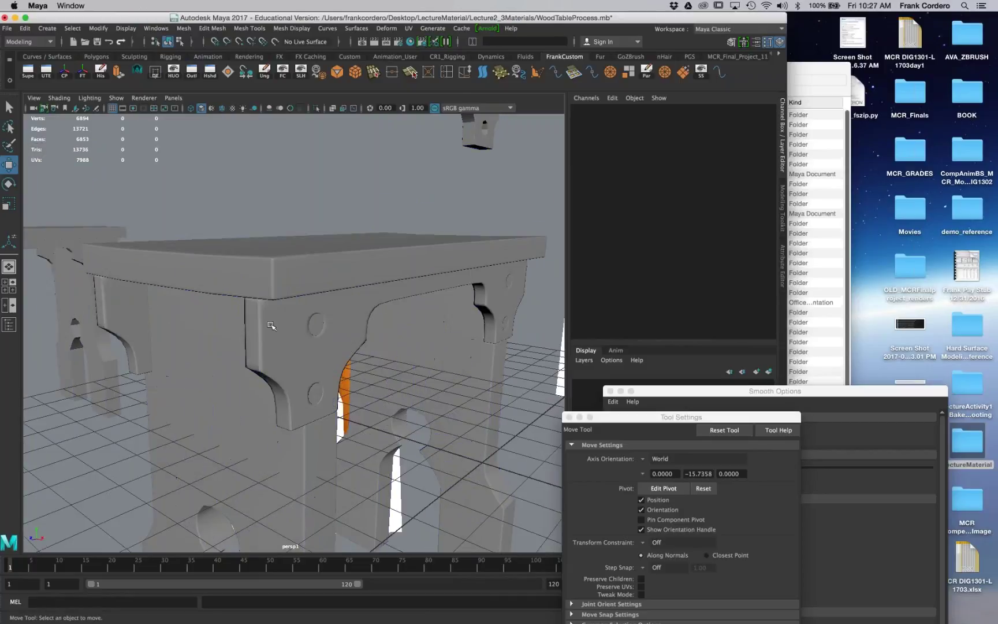
{"action": "left_click_drag", "start_coordinate": [291, 376], "coordinate": [283, 297], "text": "alt"}
{"action": "right_click_drag", "start_coordinate": [275, 251], "coordinate": [370, 254], "text": "alt"}
{"action": "middle_click_drag", "start_coordinate": [346, 231], "coordinate": [371, 381], "text": "alt"}
Step: Examine the support1 apron's beveled end edges in edge mode, and return to object mode
{"action": "left_click", "coordinate": [361, 306]}
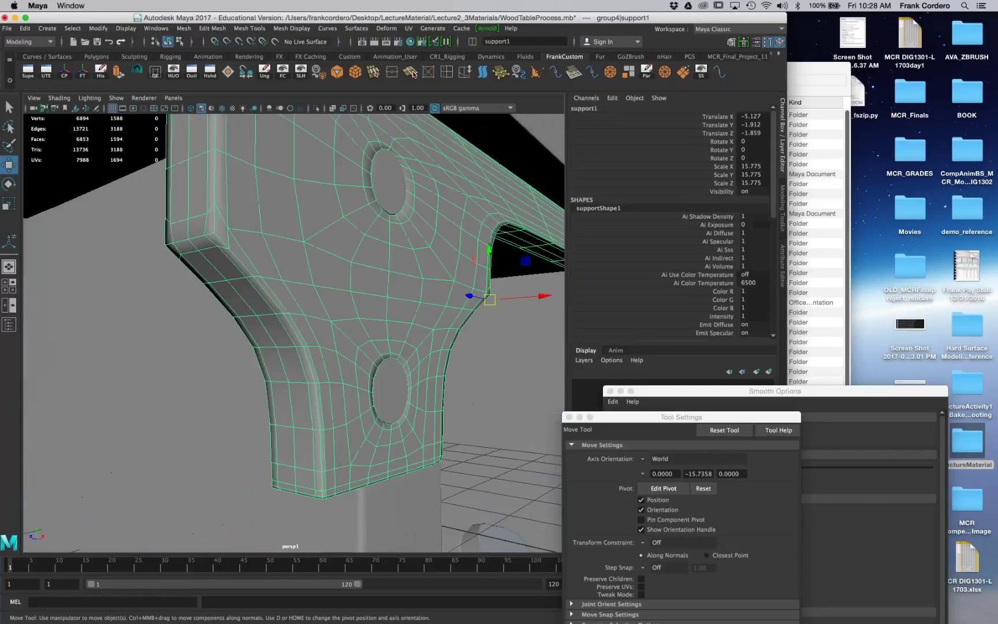
{"action": "right_click_drag", "start_coordinate": [369, 259], "coordinate": [329, 257], "text": "alt"}
{"action": "left_click_drag", "start_coordinate": [327, 257], "coordinate": [296, 255], "text": "alt"}
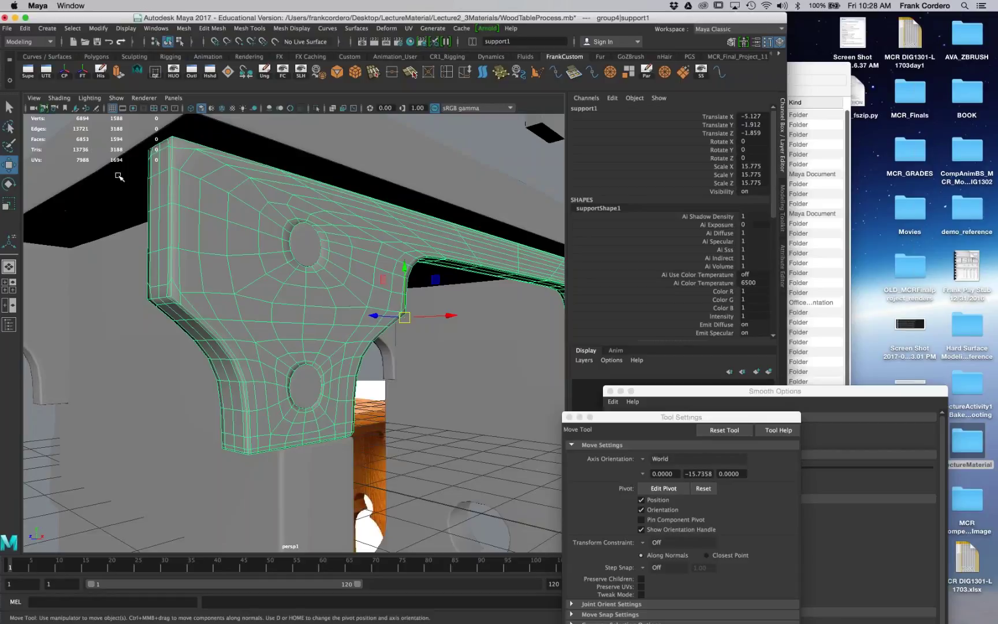
{"action": "scroll", "coordinate": [184, 179], "scroll_direction": "up", "scroll_amount": 4}
{"action": "right_click_drag", "start_coordinate": [185, 184], "coordinate": [185, 154]}
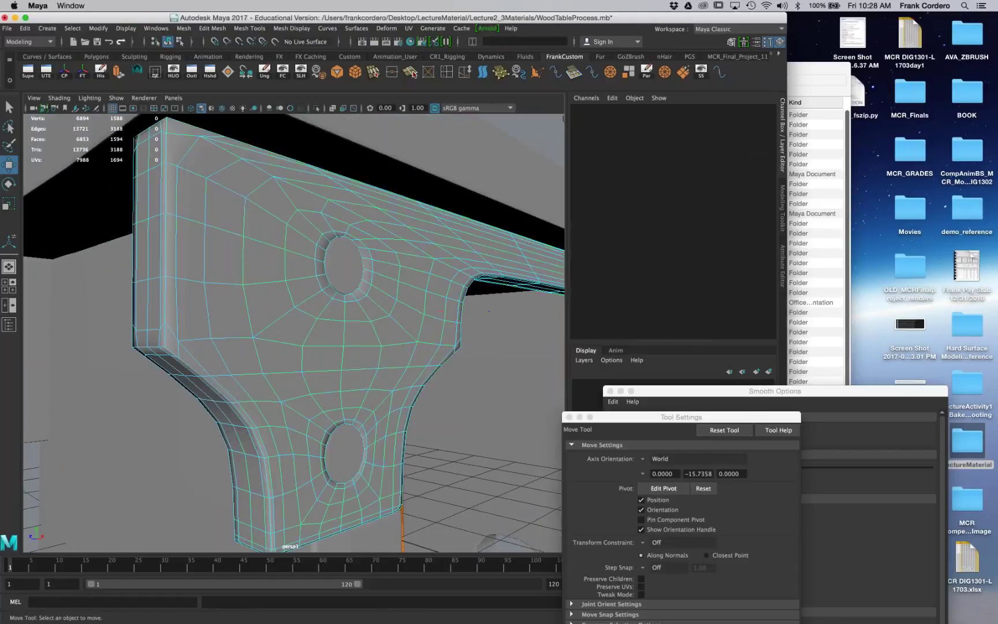
{"action": "left_click", "coordinate": [161, 189]}
{"action": "left_click", "coordinate": [161, 245], "text": "shift"}
{"action": "scroll", "coordinate": [243, 259], "scroll_direction": "down", "scroll_amount": 6}
{"action": "right_click_drag", "start_coordinate": [292, 303], "coordinate": [343, 291]}
{"action": "left_click", "coordinate": [407, 372]}
Step: Compare the spare apron with the finished stool and its far leg panel in plain shaded display
{"action": "scroll", "coordinate": [406, 373], "scroll_direction": "down", "scroll_amount": 5}
{"action": "left_click", "coordinate": [350, 172]}
{"action": "left_click_drag", "start_coordinate": [304, 247], "coordinate": [260, 246], "text": "alt"}
{"action": "scroll", "coordinate": [260, 246], "scroll_direction": "up", "scroll_amount": 5}
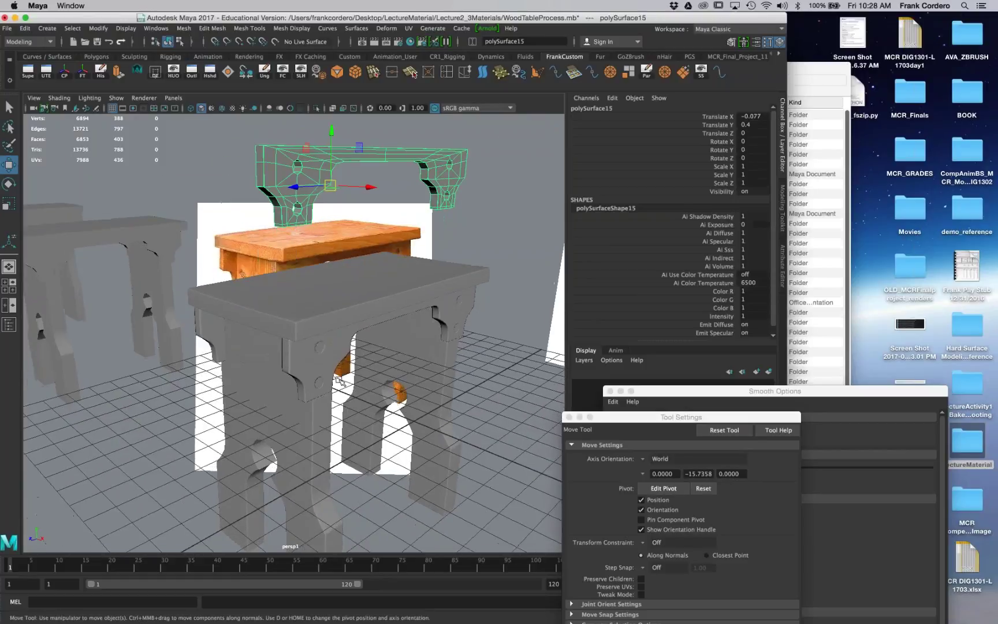
{"action": "middle_click_drag", "start_coordinate": [260, 246], "coordinate": [255, 191], "text": "alt"}
{"action": "middle_click_drag", "start_coordinate": [389, 380], "coordinate": [387, 342], "text": "alt"}
{"action": "left_click", "coordinate": [421, 442]}
{"action": "left_click_drag", "start_coordinate": [421, 456], "coordinate": [442, 480], "text": "alt"}
{"action": "right_click_drag", "start_coordinate": [442, 480], "coordinate": [424, 483], "text": "alt"}
{"action": "right_click_drag", "start_coordinate": [452, 536], "coordinate": [445, 536], "text": "alt"}
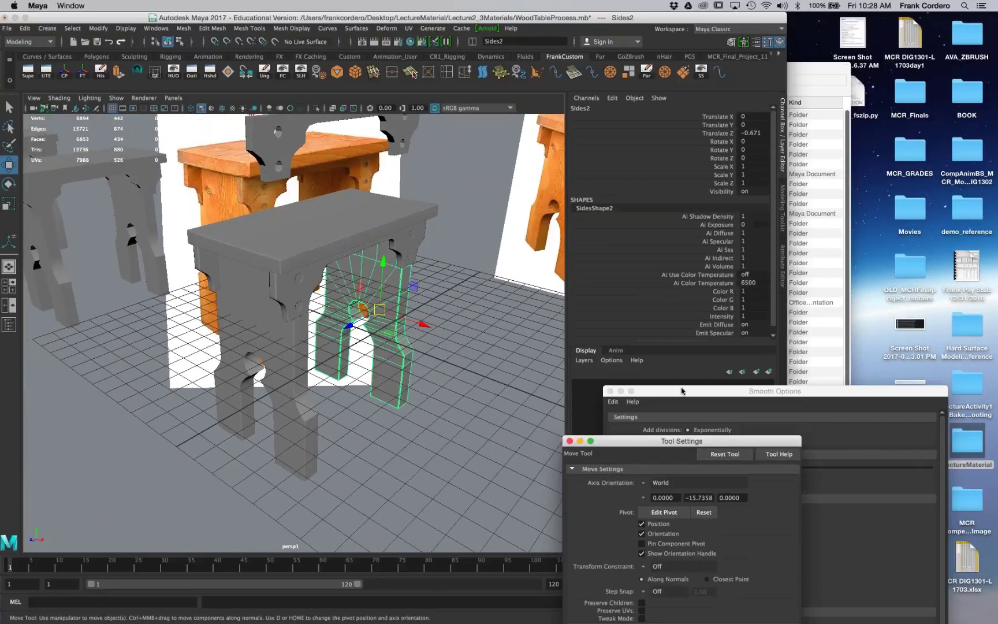
Step: Move the spare apron along X to about -1.073, away from the finished stool, and save the scene
{"action": "left_click_drag", "start_coordinate": [377, 313], "coordinate": [434, 341], "text": "alt"}
{"action": "right_click_drag", "start_coordinate": [434, 340], "coordinate": [369, 335], "text": "alt"}
{"action": "left_click", "coordinate": [305, 229]}
{"action": "left_click_drag", "start_coordinate": [364, 235], "coordinate": [180, 241]}
{"action": "key", "text": "super+s"}
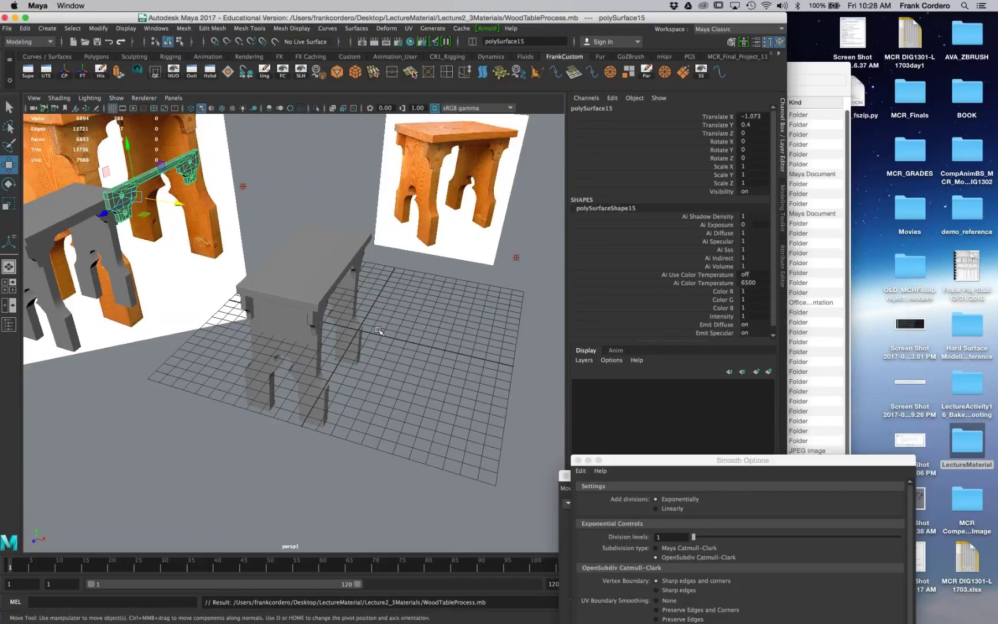
Step: Turn wireframe on shaded back on for the stool
{"action": "right_click_drag", "start_coordinate": [378, 331], "coordinate": [434, 337], "text": "alt"}
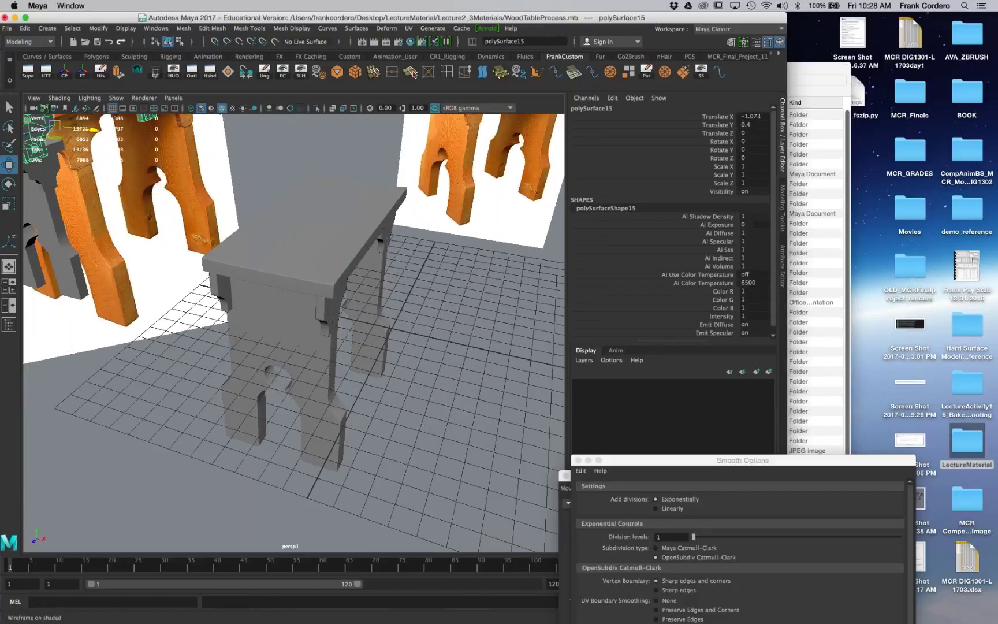
{"action": "left_click", "coordinate": [221, 108]}
{"action": "left_click_drag", "start_coordinate": [295, 313], "coordinate": [214, 118], "text": "alt"}
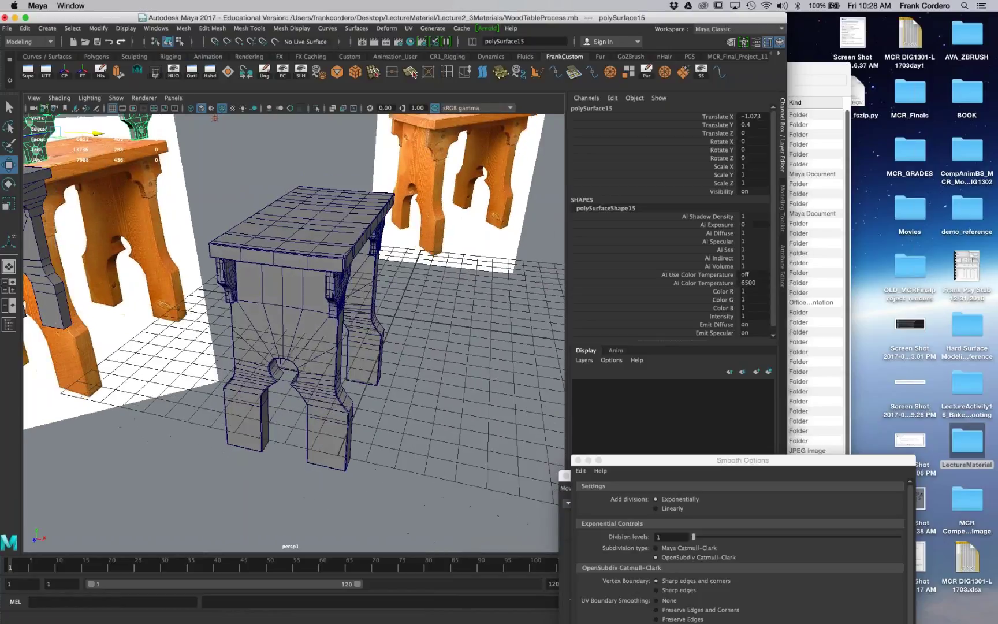
Step: Open the Outliner, enlarge it beside the stool, and expand the pCube1 hierarchy
{"action": "left_click", "coordinate": [191, 69]}
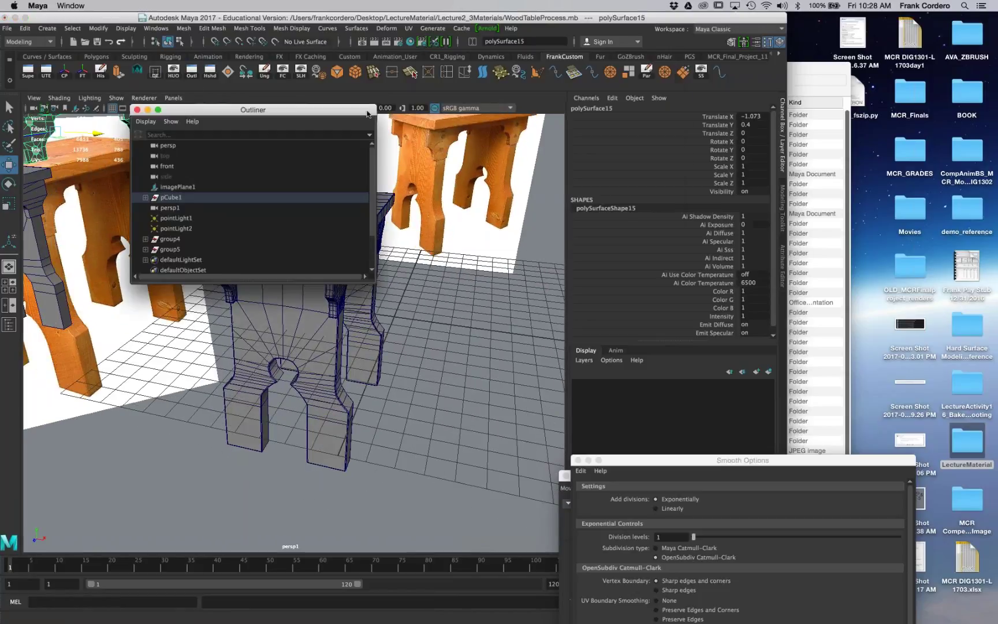
{"action": "left_click_drag", "start_coordinate": [260, 106], "coordinate": [559, 34]}
{"action": "left_click_drag", "start_coordinate": [685, 204], "coordinate": [895, 459]}
{"action": "left_click_drag", "start_coordinate": [254, 329], "coordinate": [330, 338], "text": "alt"}
{"action": "right_click_drag", "start_coordinate": [329, 338], "coordinate": [277, 341], "text": "alt"}
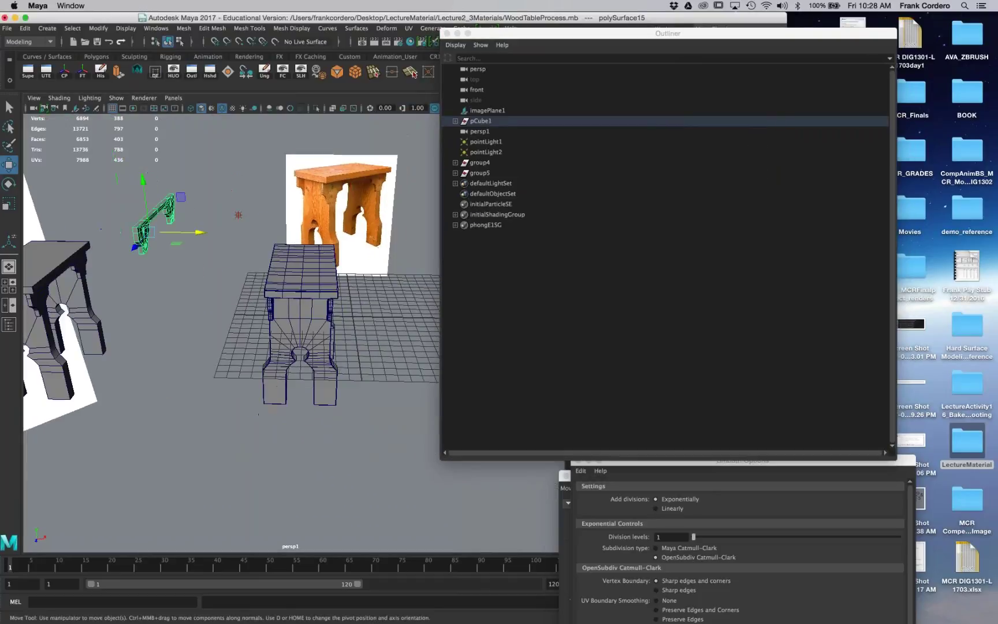
{"action": "left_click", "coordinate": [454, 121]}
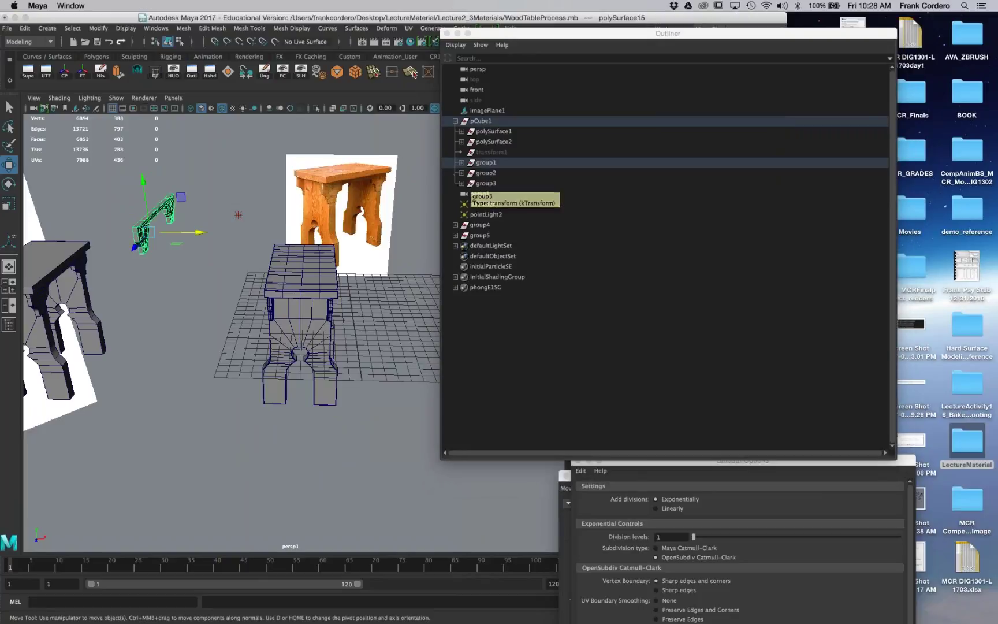
Step: Select all parts of the finished stool and group them
{"action": "left_click_drag", "start_coordinate": [346, 323], "coordinate": [274, 343], "text": "alt"}
{"action": "scroll", "coordinate": [260, 335], "scroll_direction": "down", "scroll_amount": 3}
{"action": "left_click_drag", "start_coordinate": [280, 274], "coordinate": [309, 371], "text": "alt"}
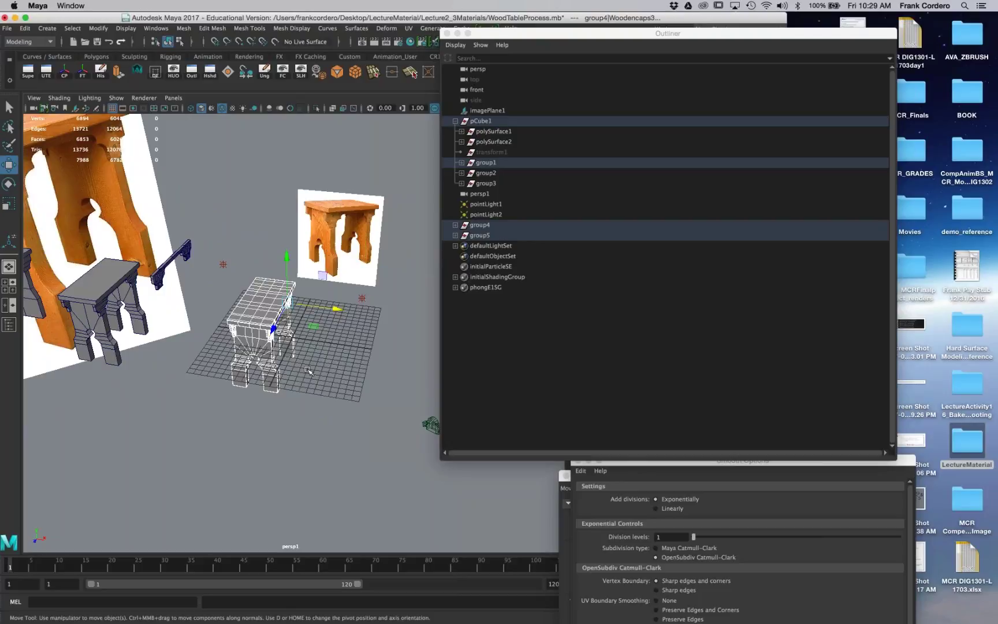
{"action": "key", "text": "ctrl+g"}
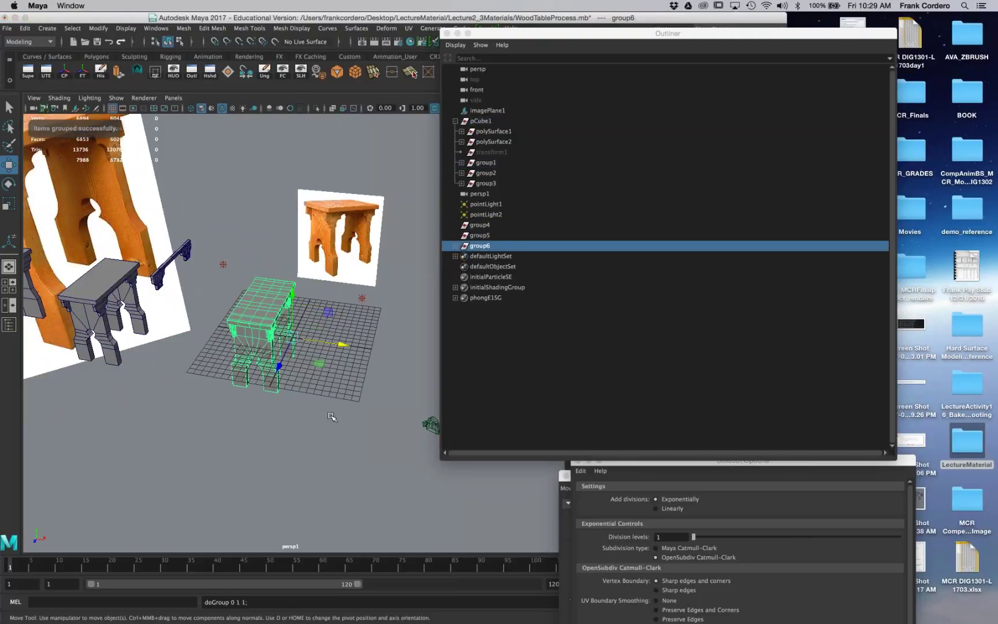
Step: Rename the new stool group Table and expand it to list its parts
{"action": "left_click_drag", "start_coordinate": [309, 371], "coordinate": [292, 370], "text": "alt"}
{"action": "right_click_drag", "start_coordinate": [221, 267], "coordinate": [232, 269], "text": "alt"}
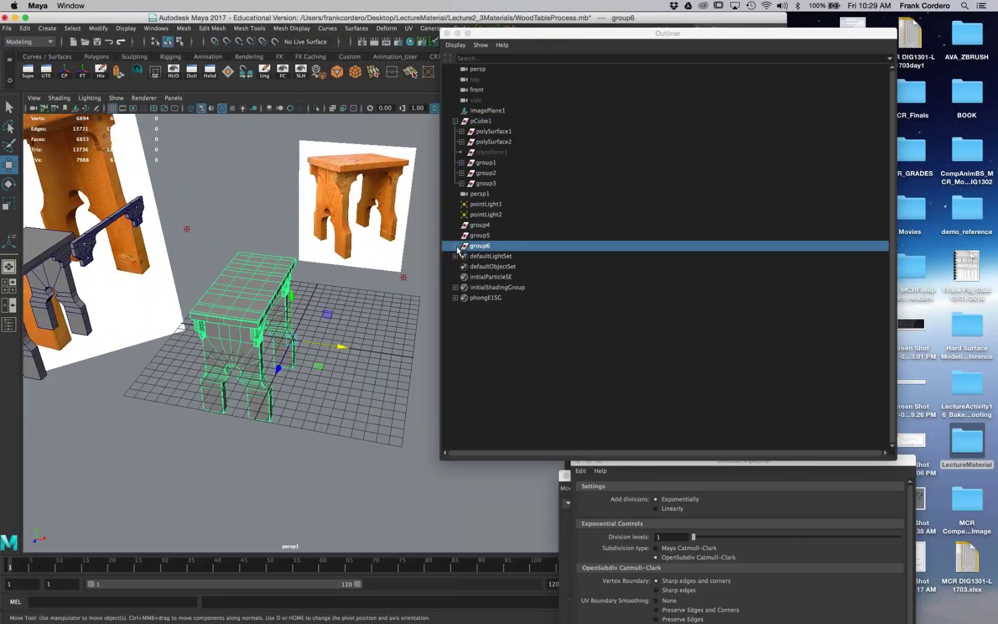
{"action": "double_click", "coordinate": [479, 246]}
{"action": "key", "text": "Return"}
{"action": "double_click", "coordinate": [479, 246]}
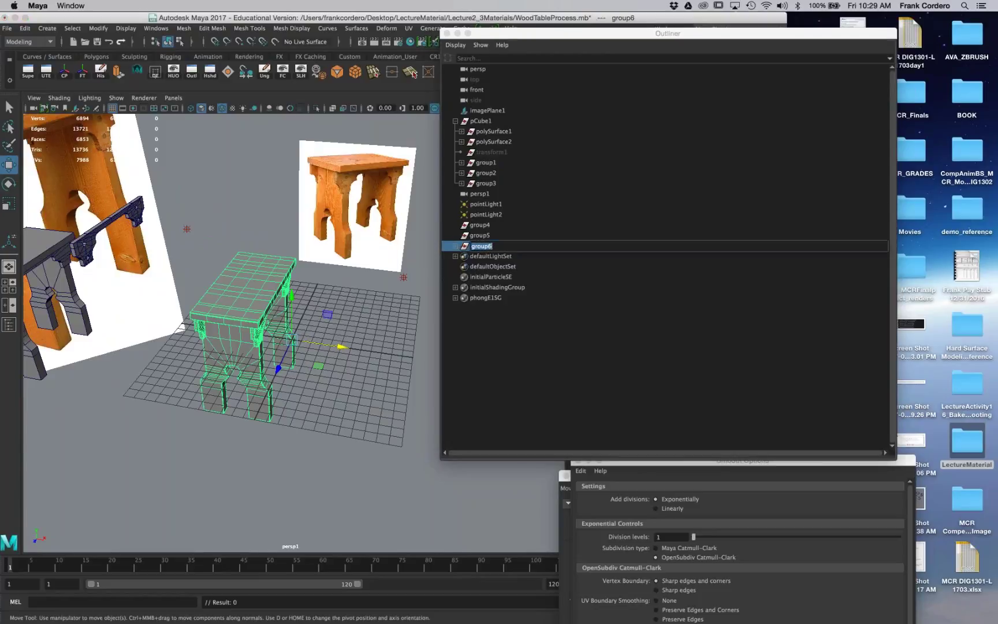
{"action": "type", "text": "Table"}
{"action": "key", "text": "Return"}
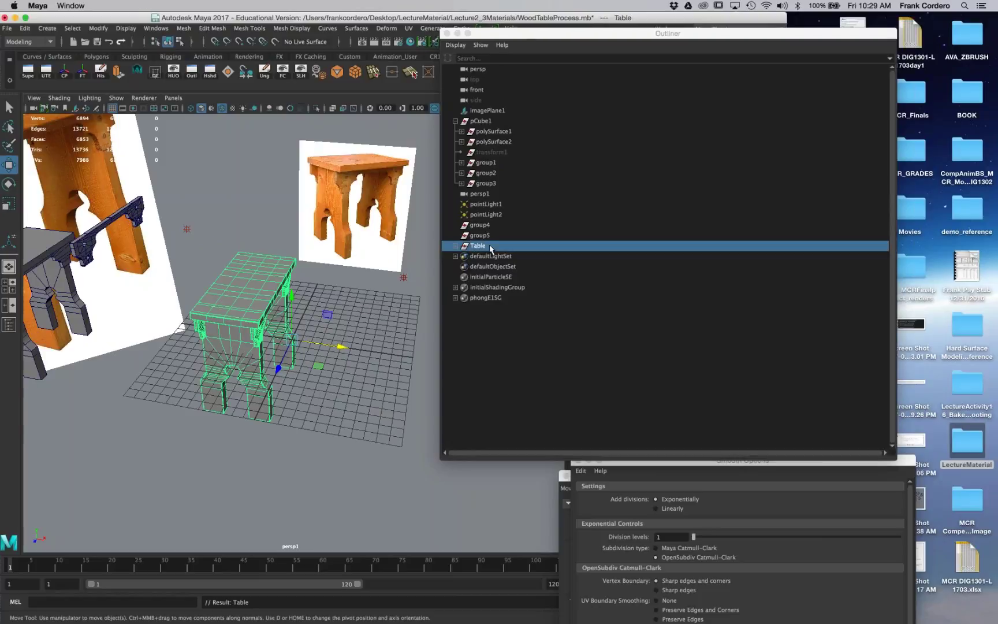
{"action": "left_click", "coordinate": [455, 246]}
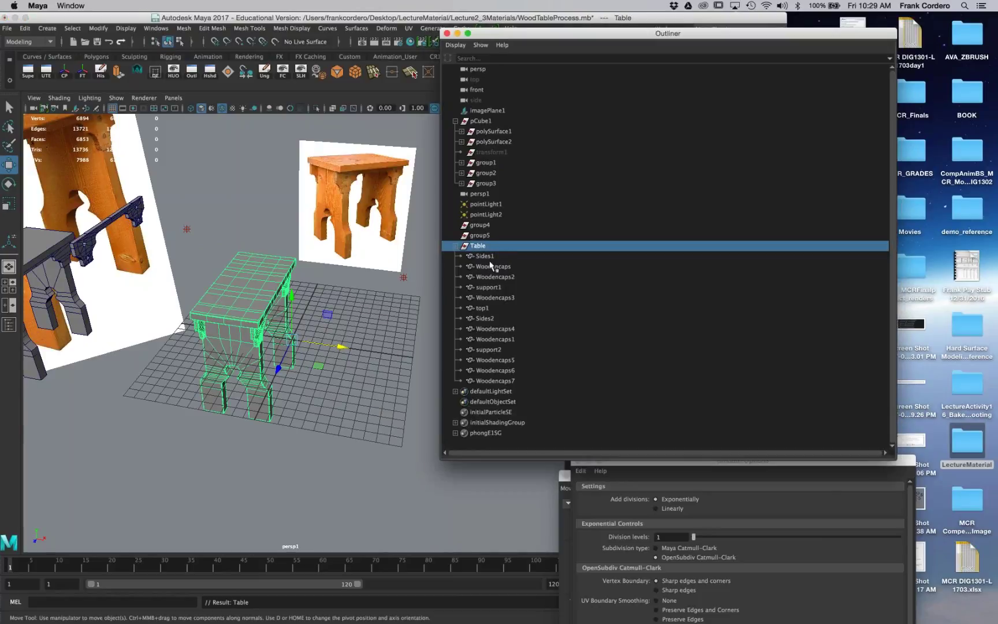
Step: Select the support2 apron with its four wooden caps and group them inside Table
{"action": "left_click", "coordinate": [291, 420]}
{"action": "left_click_drag", "start_coordinate": [291, 419], "coordinate": [231, 398], "text": "alt"}
{"action": "right_click_drag", "start_coordinate": [231, 398], "coordinate": [278, 398], "text": "alt"}
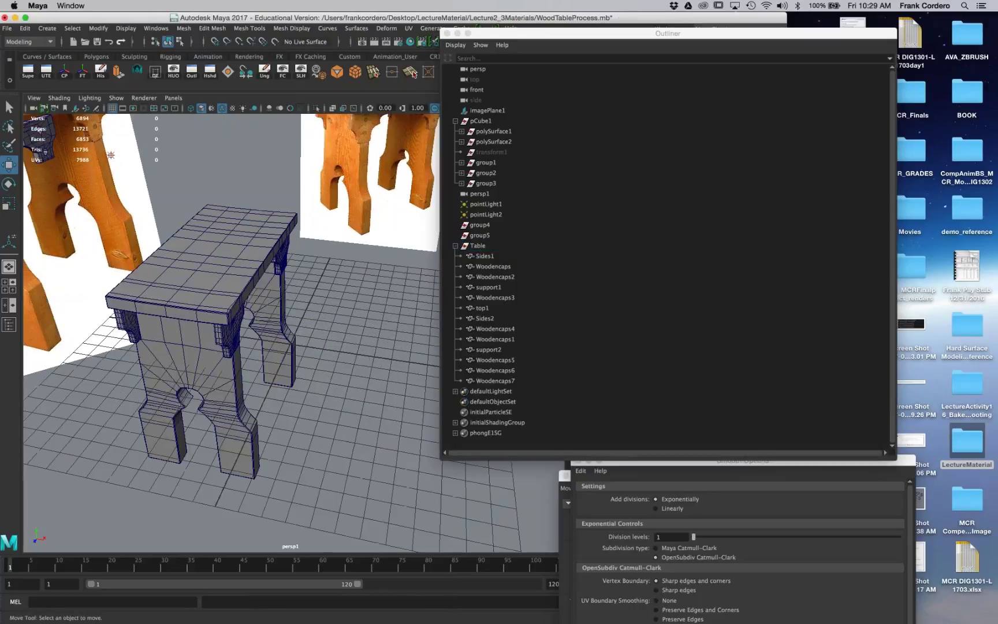
{"action": "left_click", "coordinate": [231, 323]}
{"action": "left_click_drag", "start_coordinate": [231, 323], "coordinate": [193, 312], "text": "alt"}
{"action": "scroll", "coordinate": [227, 332], "scroll_direction": "up", "scroll_amount": 3}
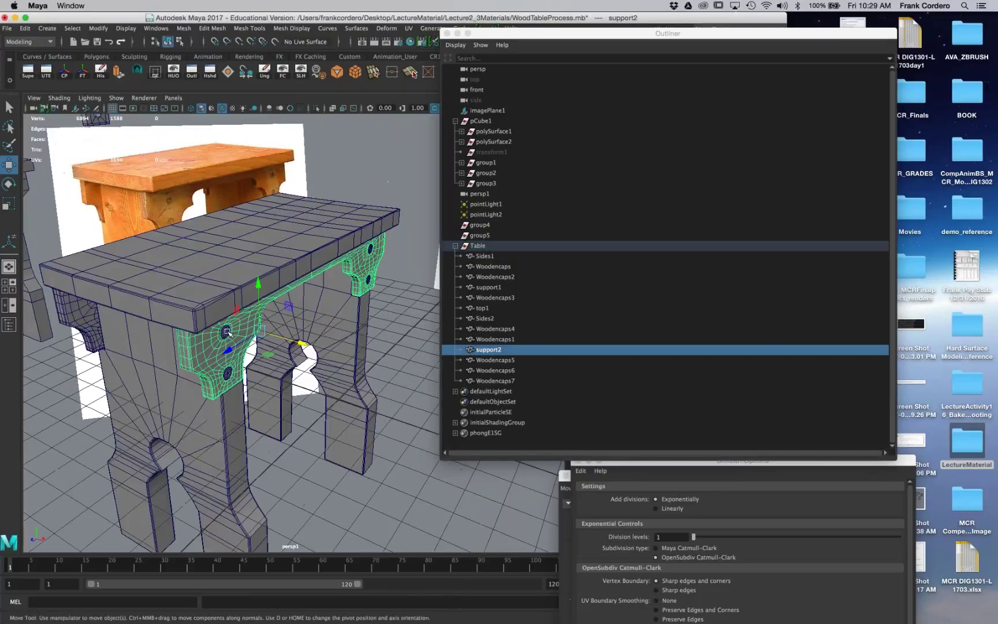
{"action": "left_click", "coordinate": [227, 332], "text": "shift"}
{"action": "left_click", "coordinate": [228, 371], "text": "shift"}
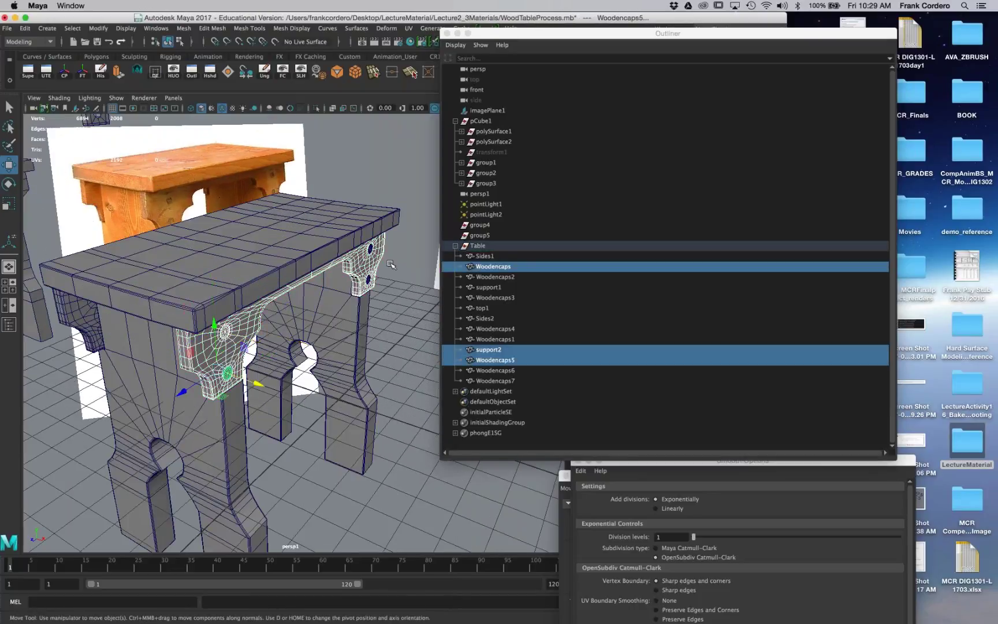
{"action": "left_click", "coordinate": [371, 249], "text": "shift"}
{"action": "left_click", "coordinate": [370, 281], "text": "shift"}
{"action": "left_click_drag", "start_coordinate": [370, 281], "coordinate": [306, 327], "text": "alt"}
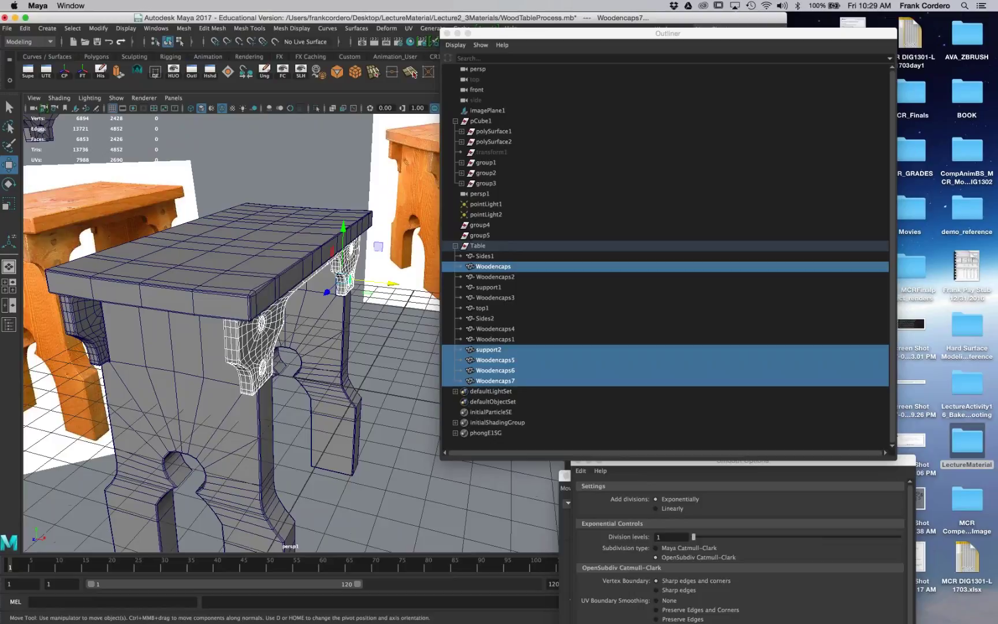
{"action": "key", "text": "ctrl+g"}
{"action": "double_click", "coordinate": [487, 340]}
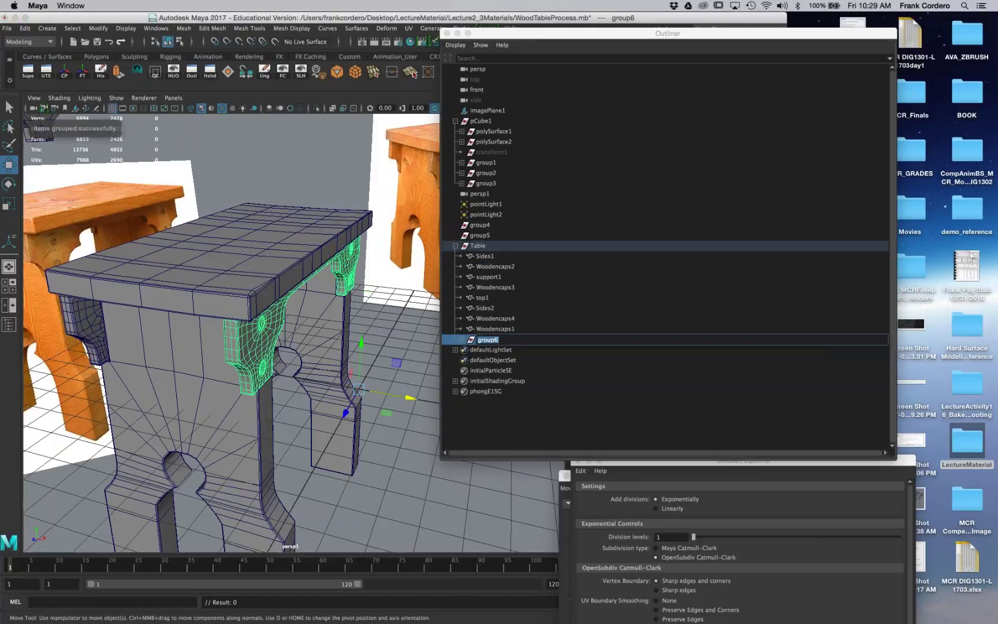
{"action": "key", "text": "Return"}
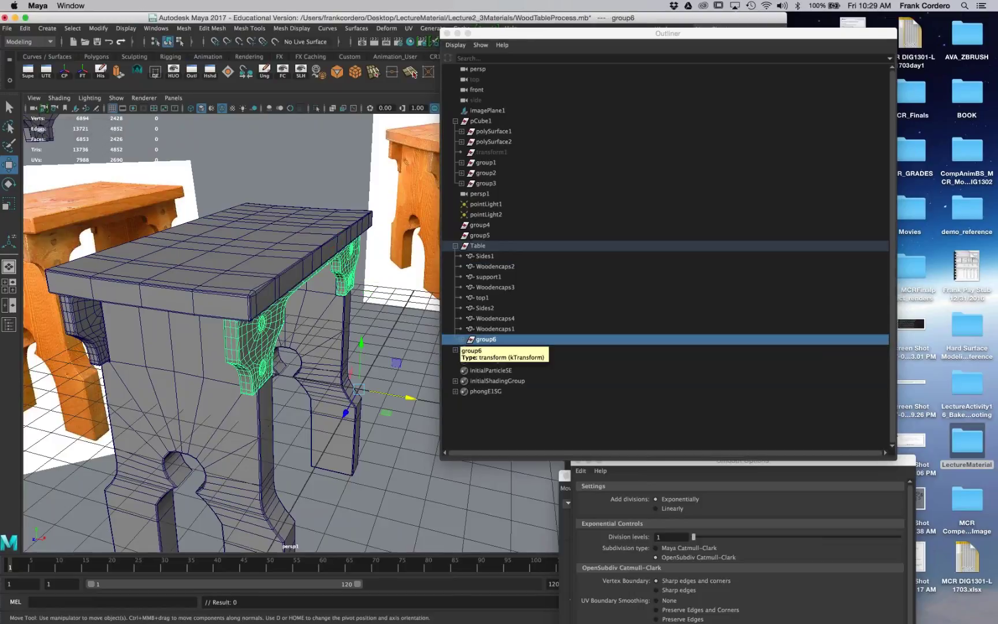
{"action": "key", "text": "t"}
{"action": "double_click", "coordinate": [486, 339]}
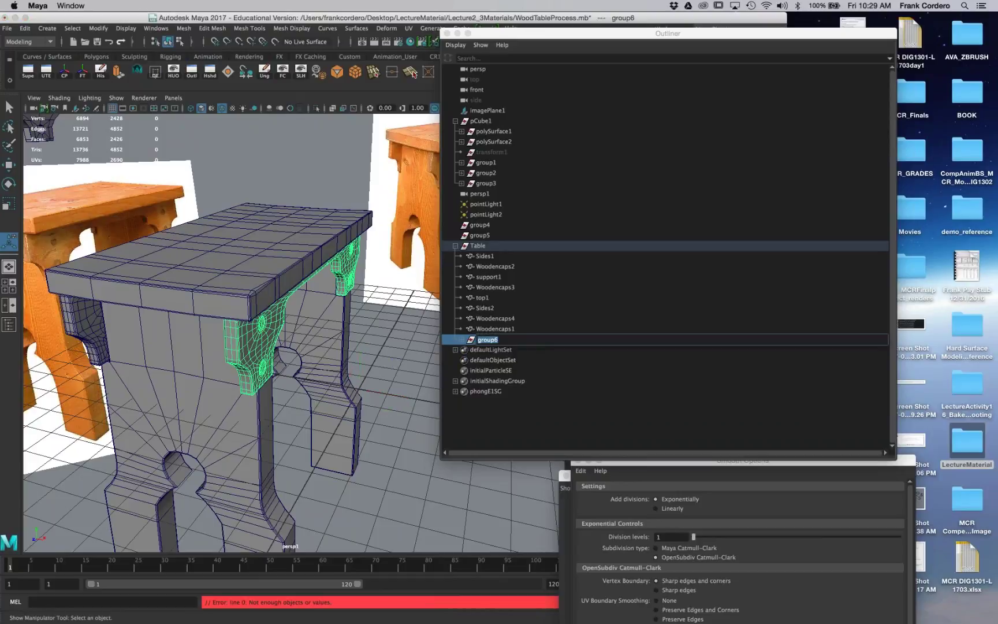
{"action": "key", "text": "Return"}
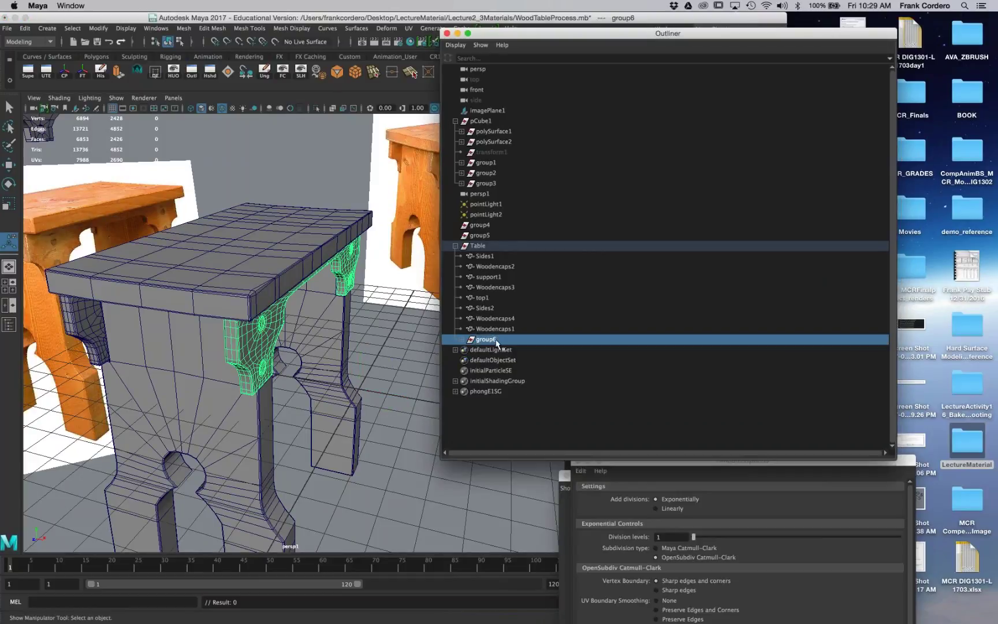
Step: Undo the grouping of the support2 apron and its four wooden caps inside Table
{"action": "key", "text": "z"}
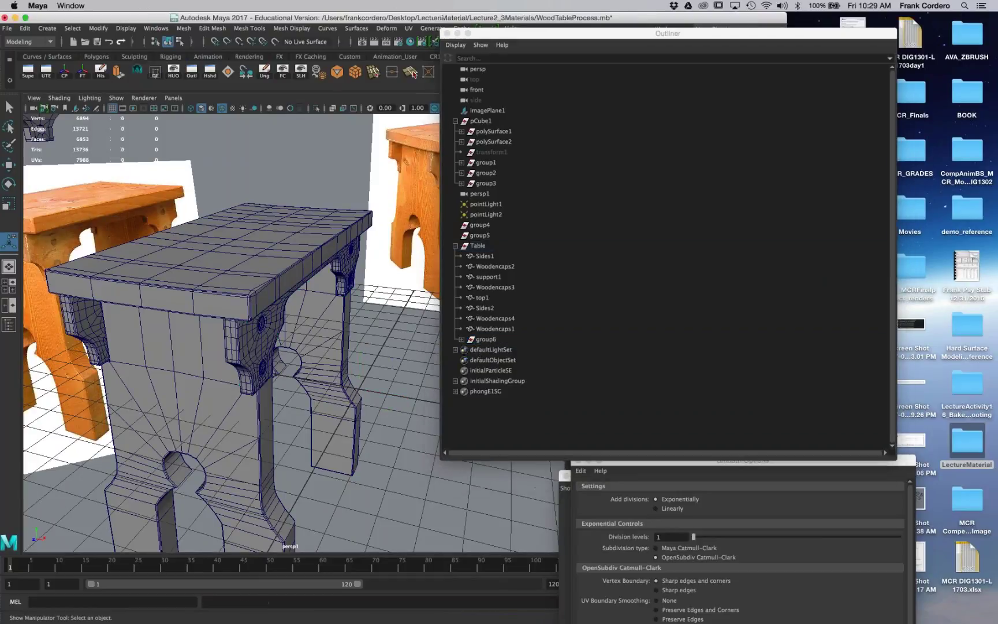
{"action": "key", "text": "z"}
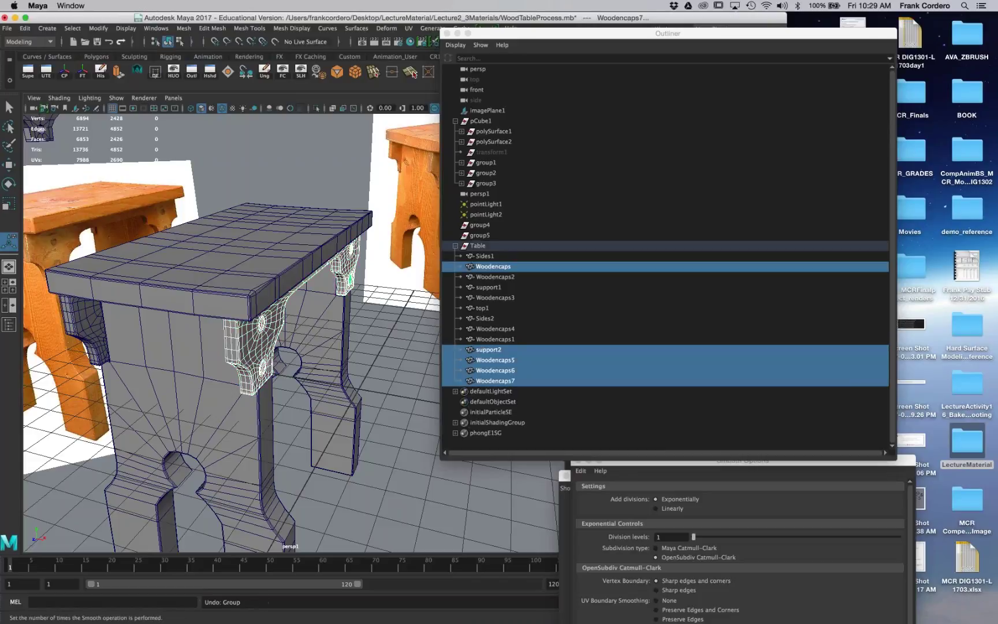
Step: Select every part inside Table, from Sides1 to Woodencaps7, and expand the polySurface and group nodes under pCube1
{"action": "left_click", "coordinate": [483, 255]}
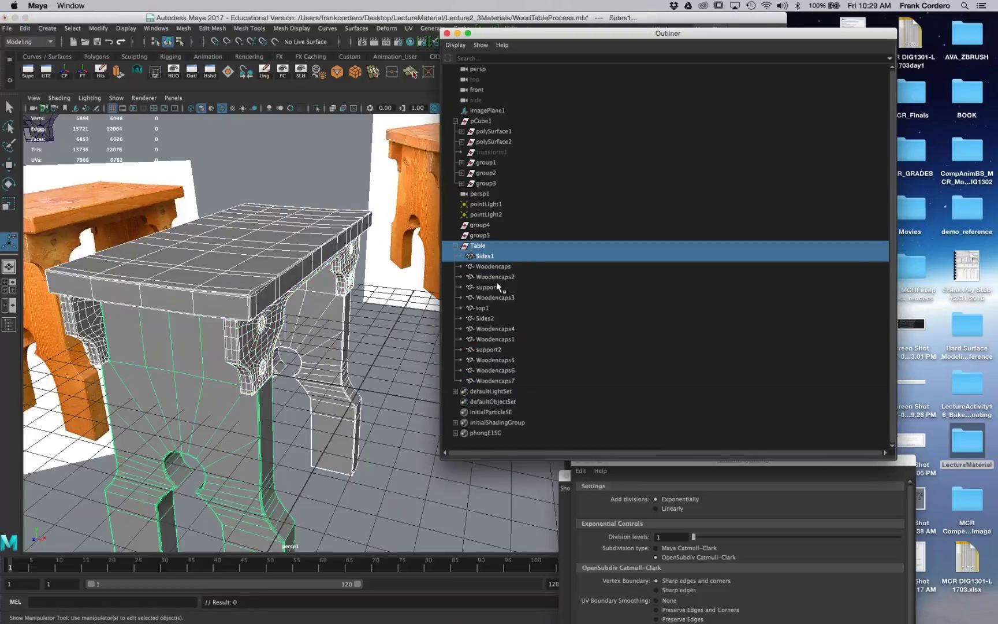
{"action": "left_click", "coordinate": [504, 381], "text": "shift"}
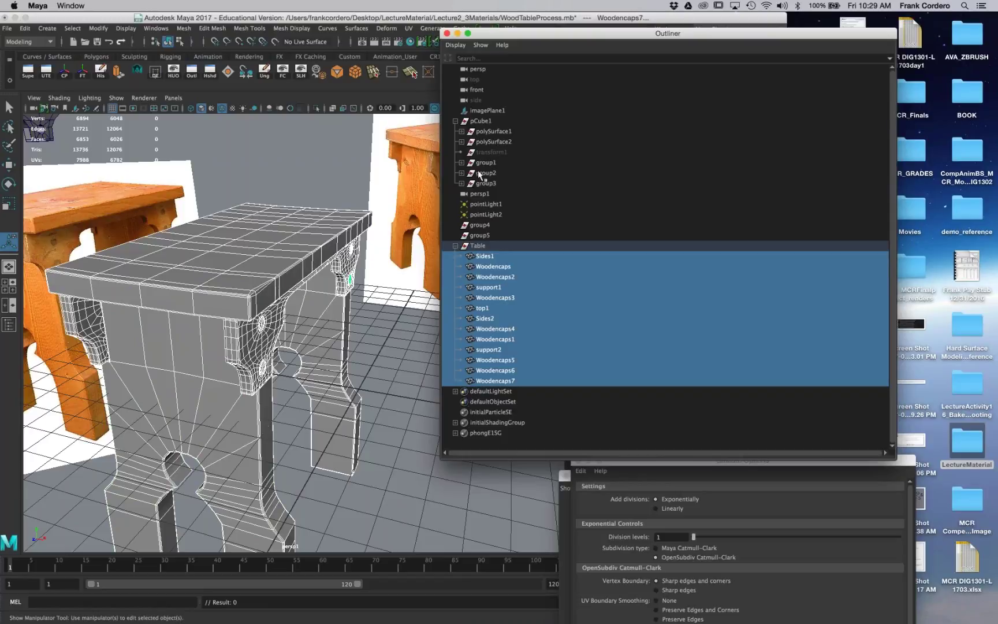
{"action": "left_click", "coordinate": [461, 133]}
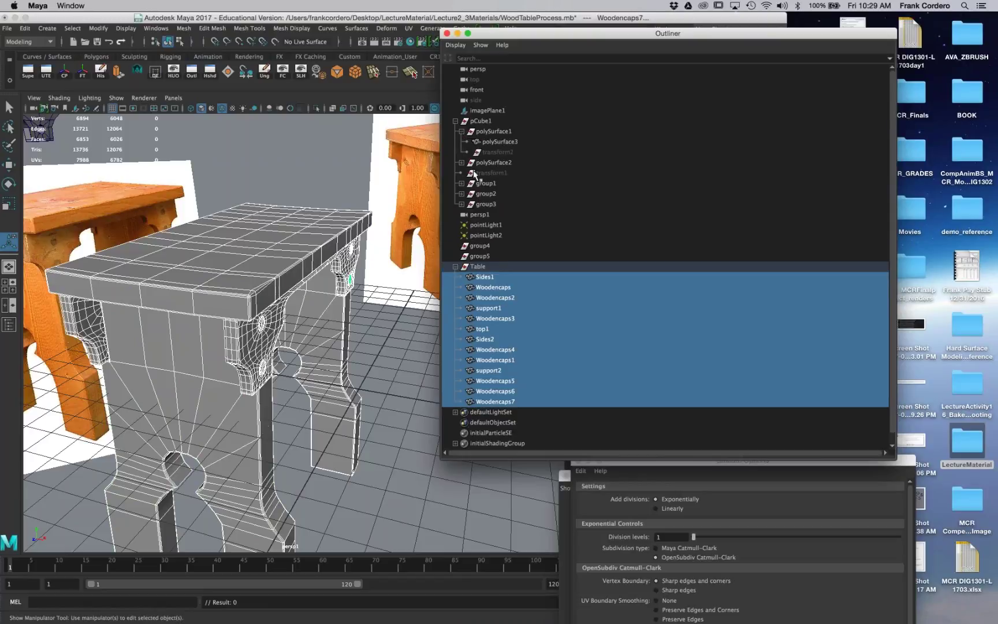
{"action": "left_click", "coordinate": [462, 163]}
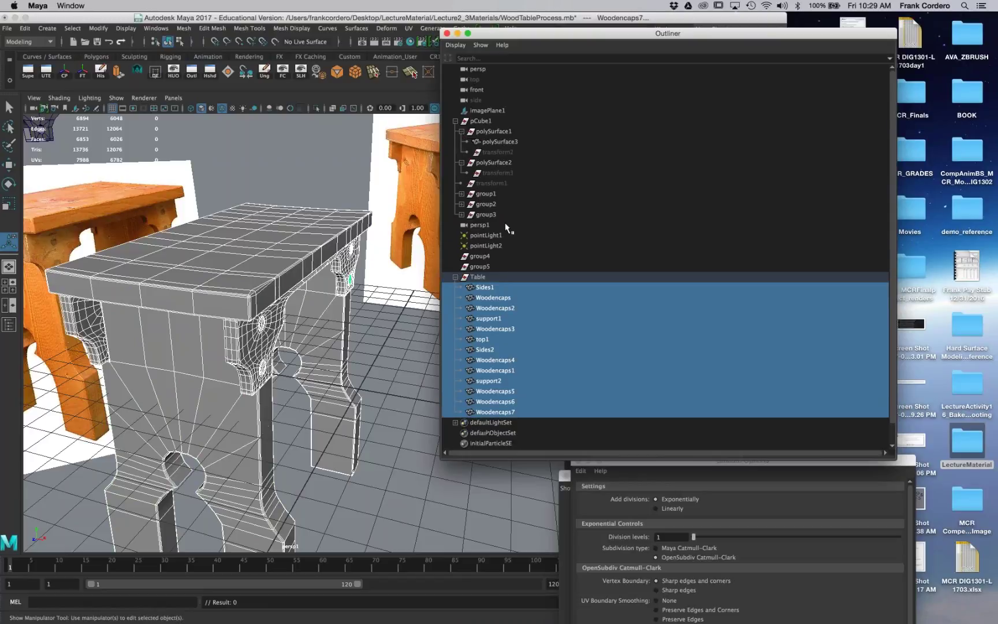
{"action": "left_click", "coordinate": [461, 215]}
{"action": "left_click", "coordinate": [462, 204]}
{"action": "left_click", "coordinate": [462, 194]}
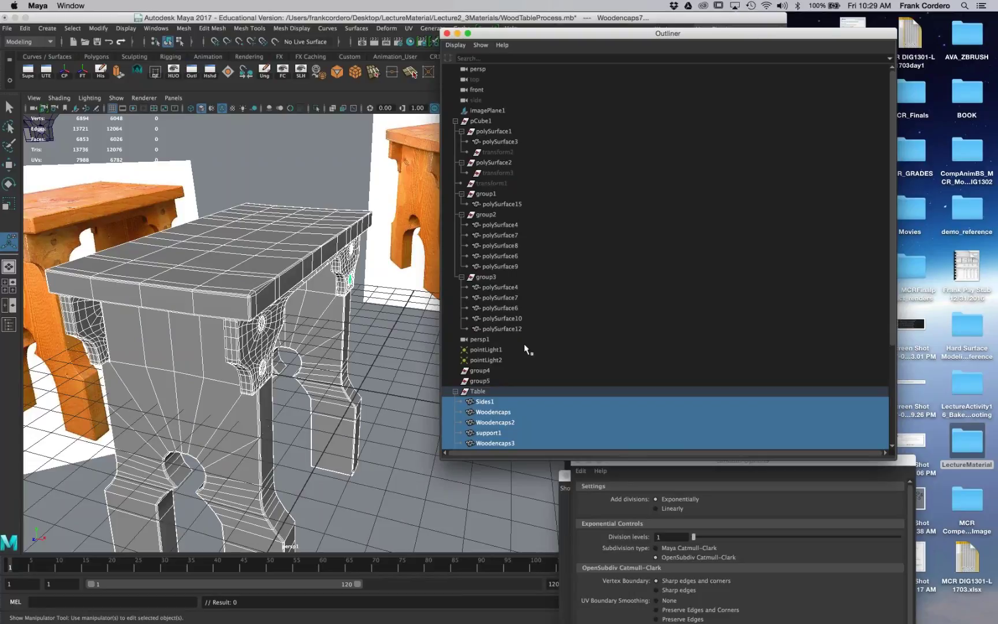
Step: Delete the construction history, freeze the transformations and center the pivots of the selected stool parts
{"action": "right_click_drag", "start_coordinate": [358, 347], "coordinate": [289, 373], "text": "alt"}
{"action": "middle_click_drag", "start_coordinate": [288, 372], "coordinate": [323, 347], "text": "alt"}
{"action": "right_click_drag", "start_coordinate": [323, 346], "coordinate": [272, 358], "text": "alt"}
{"action": "left_click_drag", "start_coordinate": [289, 335], "coordinate": [225, 373], "text": "alt"}
{"action": "right_click_drag", "start_coordinate": [164, 385], "coordinate": [184, 383], "text": "alt"}
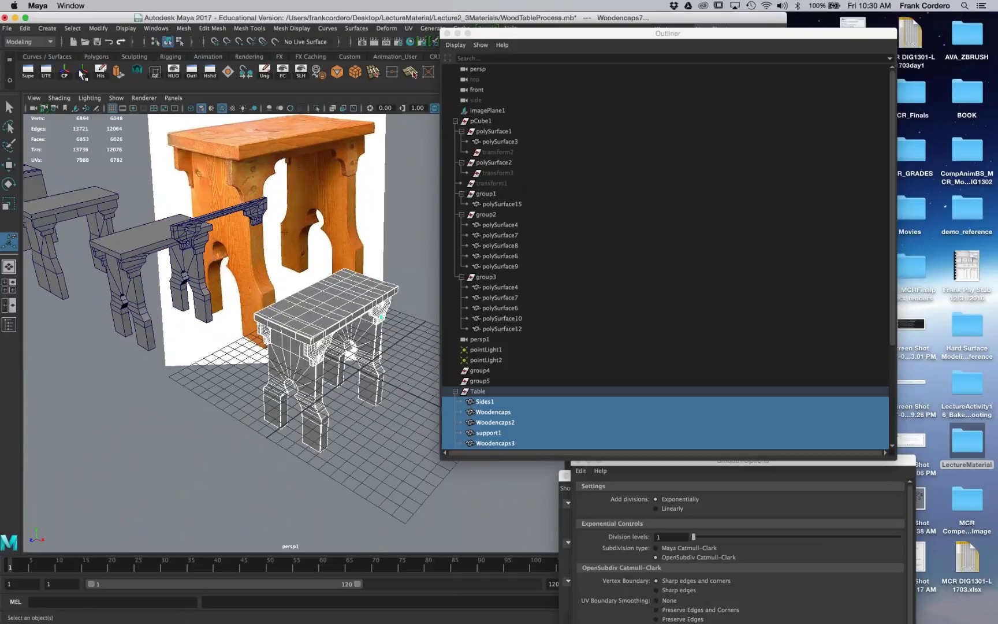
{"action": "left_click", "coordinate": [102, 74]}
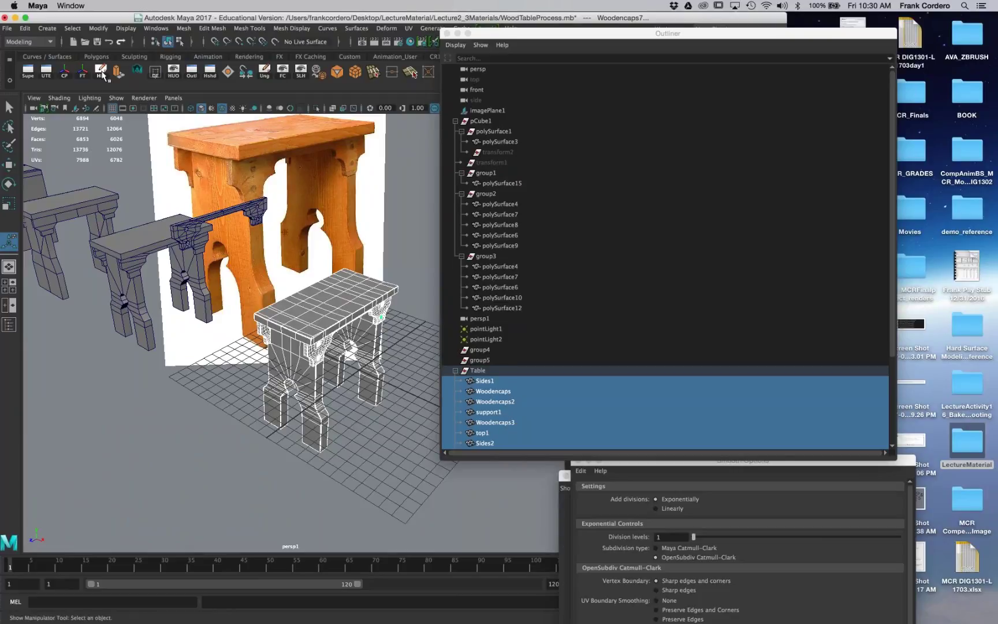
{"action": "left_click", "coordinate": [85, 75]}
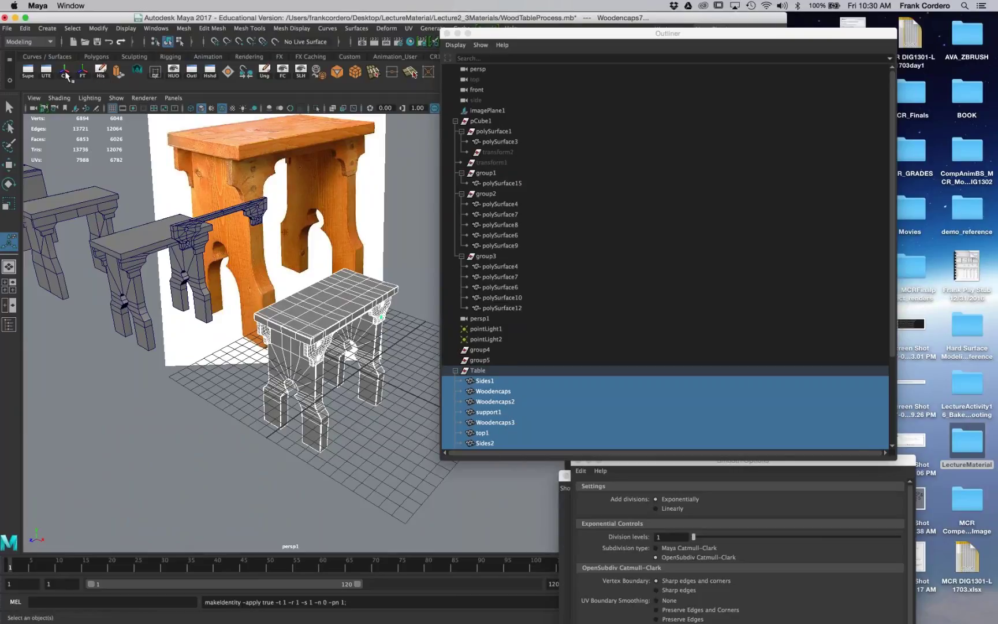
{"action": "left_click", "coordinate": [65, 73]}
Step: Collapse and select the Table group, move the Outliner clear of the stool, and review the whole model before deselecting it
{"action": "left_click", "coordinate": [456, 370]}
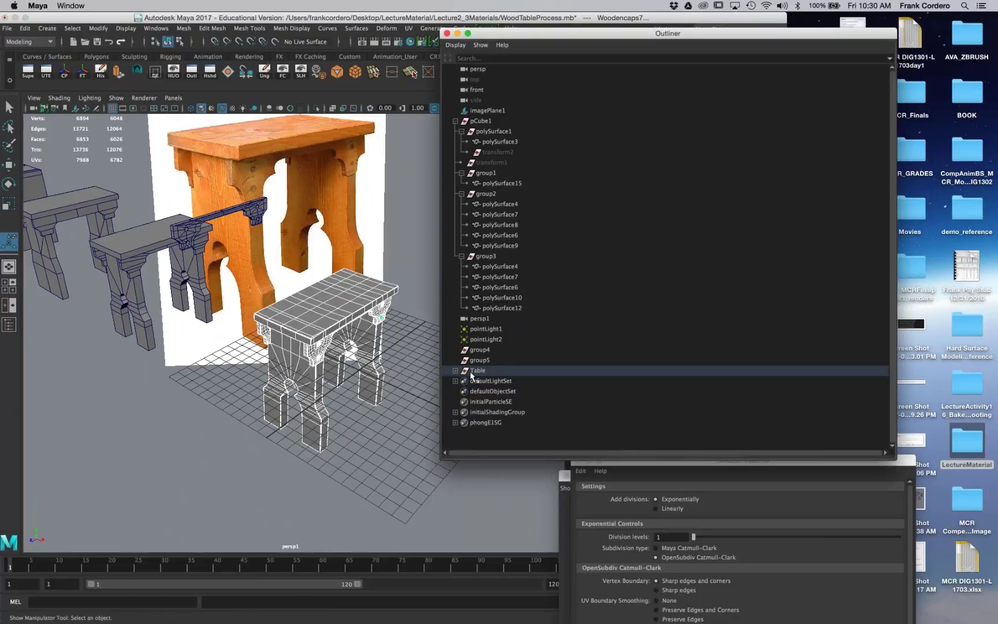
{"action": "left_click", "coordinate": [523, 374]}
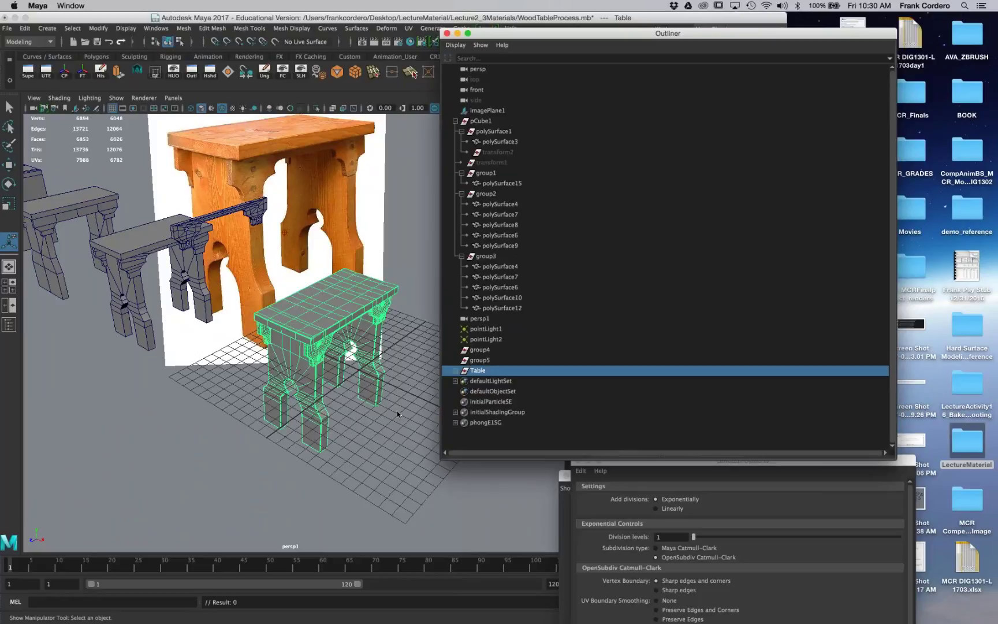
{"action": "left_click_drag", "start_coordinate": [606, 34], "coordinate": [751, 72]}
{"action": "key", "text": "w"}
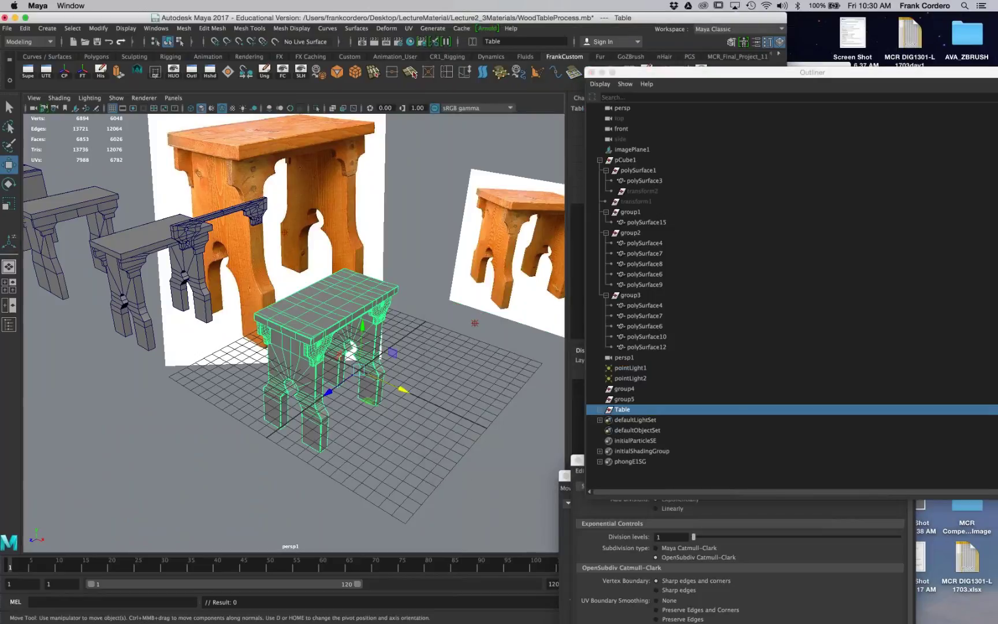
{"action": "right_click_drag", "start_coordinate": [436, 443], "coordinate": [491, 449], "text": "alt"}
{"action": "left_click_drag", "start_coordinate": [491, 449], "coordinate": [510, 421], "text": "alt"}
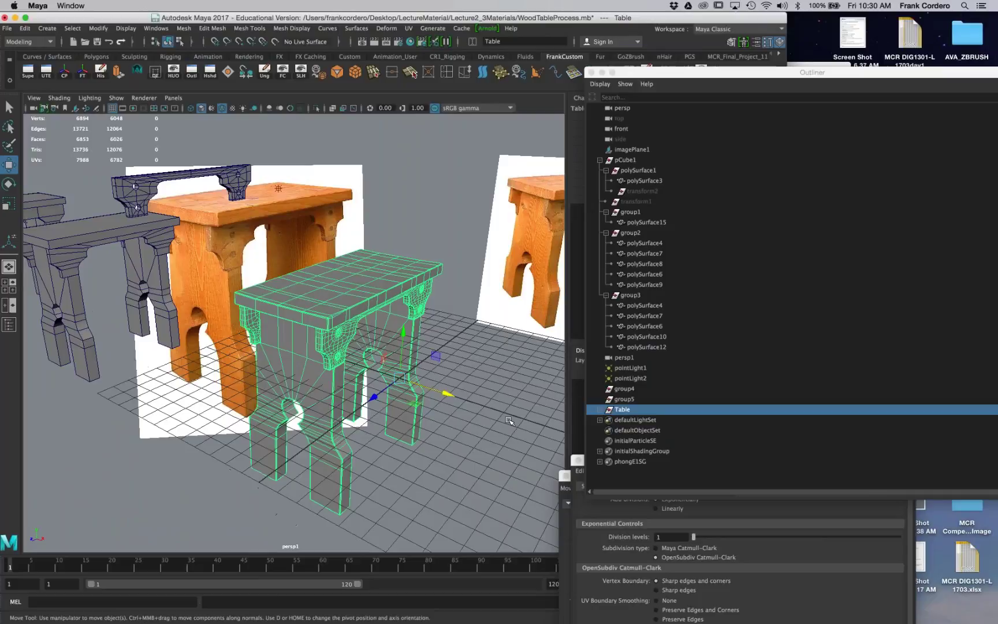
{"action": "right_click_drag", "start_coordinate": [352, 222], "coordinate": [408, 225], "text": "alt"}
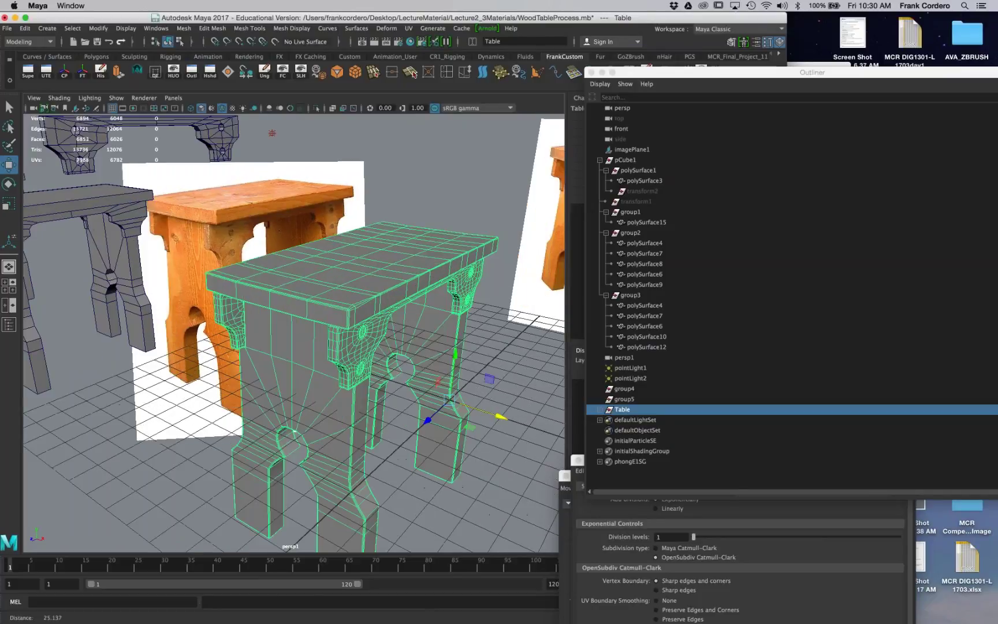
{"action": "left_click_drag", "start_coordinate": [406, 226], "coordinate": [399, 233], "text": "alt"}
{"action": "left_click", "coordinate": [417, 194]}
{"action": "left_click_drag", "start_coordinate": [418, 194], "coordinate": [358, 202], "text": "alt"}
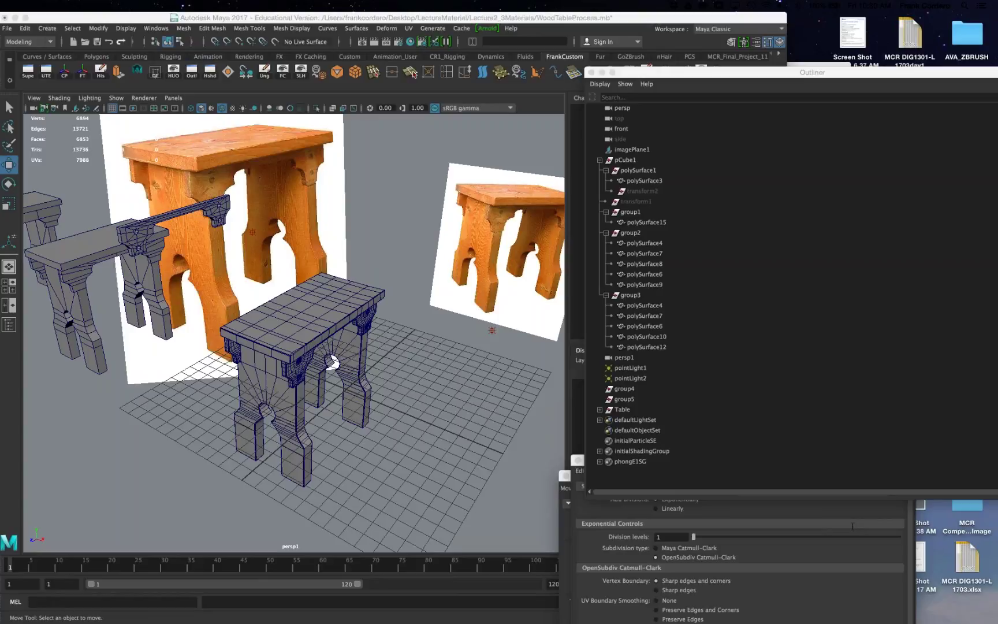
Step: Select the faces along one lengthwise half of the tabletop and delete them
{"action": "left_click", "coordinate": [374, 427]}
{"action": "left_click_drag", "start_coordinate": [375, 428], "coordinate": [406, 396], "text": "alt"}
{"action": "scroll", "coordinate": [424, 419], "scroll_direction": "up", "scroll_amount": 5}
{"action": "left_click", "coordinate": [365, 268]}
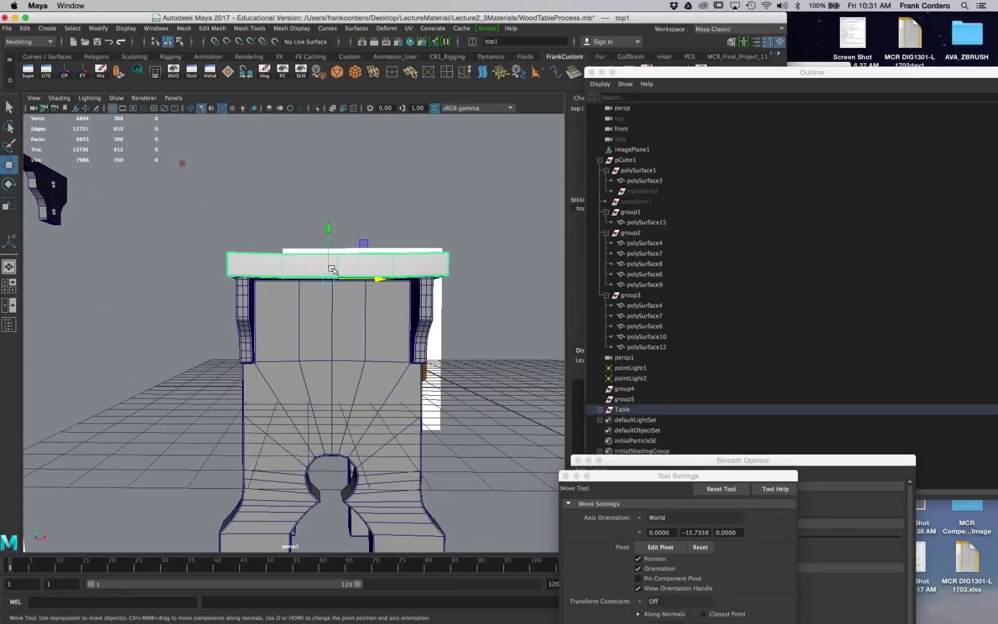
{"action": "left_click_drag", "start_coordinate": [333, 270], "coordinate": [302, 288], "text": "alt"}
{"action": "right_click_drag", "start_coordinate": [302, 289], "coordinate": [298, 317]}
{"action": "left_click_drag", "start_coordinate": [179, 216], "coordinate": [297, 374]}
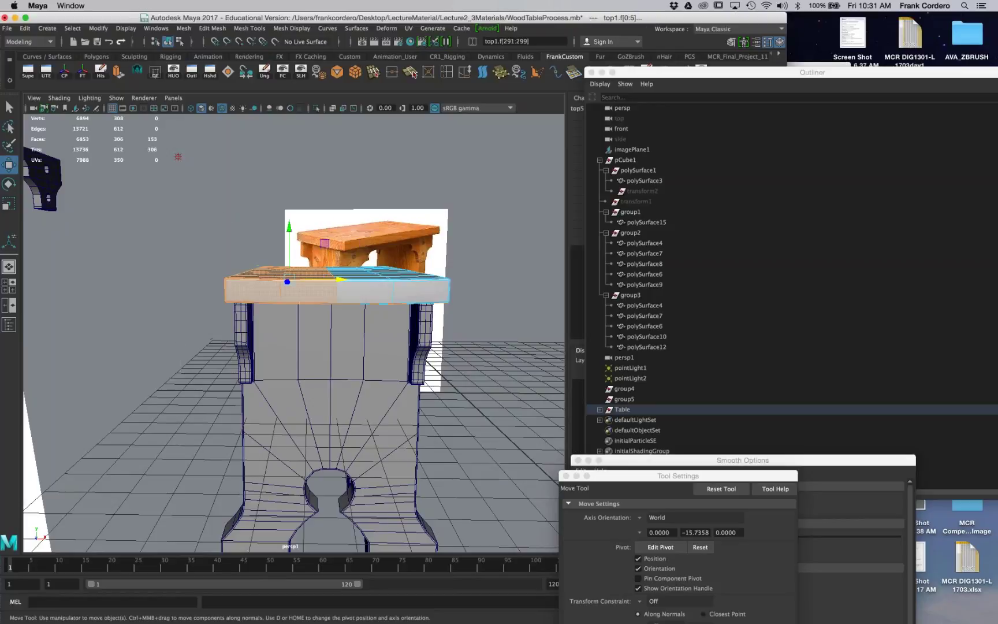
{"action": "key", "text": "Delete"}
Step: Mirror the remaining tabletop half across its bounding box in negative X, combining it with the original and merging border vertices
{"action": "left_click_drag", "start_coordinate": [324, 289], "coordinate": [365, 296], "text": "alt"}
{"action": "right_click_drag", "start_coordinate": [365, 295], "coordinate": [372, 432]}
{"action": "right_click_drag", "start_coordinate": [437, 427], "coordinate": [434, 427], "text": "shift"}
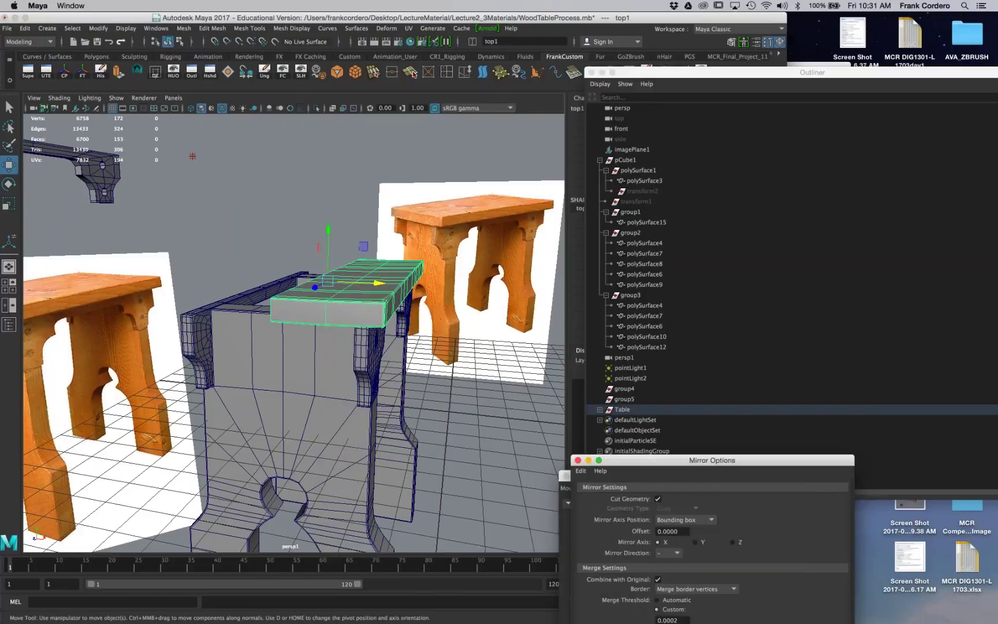
{"action": "left_click_drag", "start_coordinate": [661, 462], "coordinate": [589, 94]}
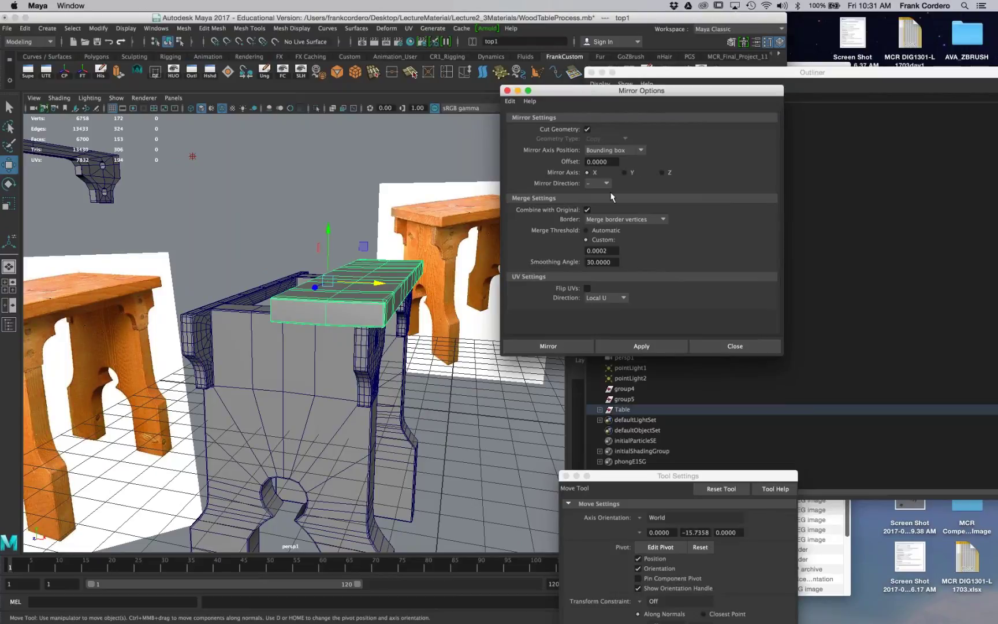
{"action": "left_click", "coordinate": [634, 345]}
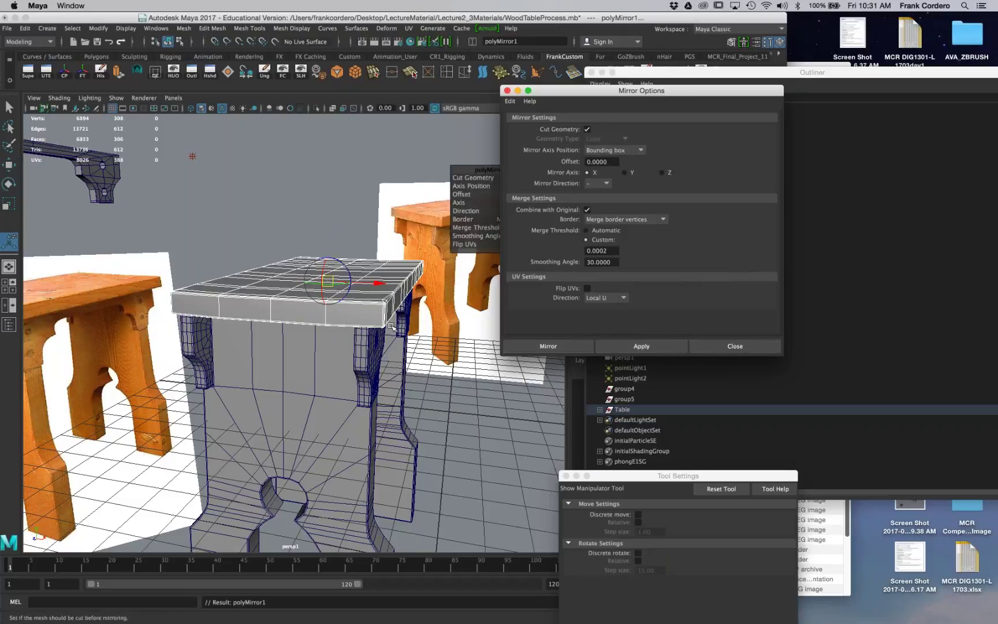
{"action": "left_click_drag", "start_coordinate": [391, 326], "coordinate": [332, 324], "text": "alt"}
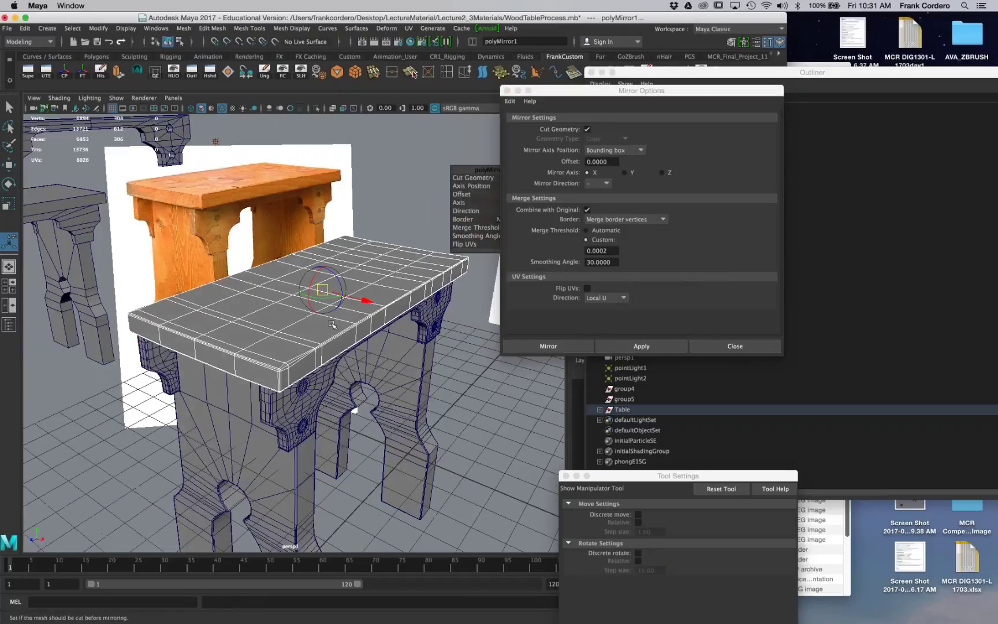
{"action": "left_click", "coordinate": [495, 468]}
{"action": "left_click_drag", "start_coordinate": [495, 468], "coordinate": [428, 430], "text": "alt"}
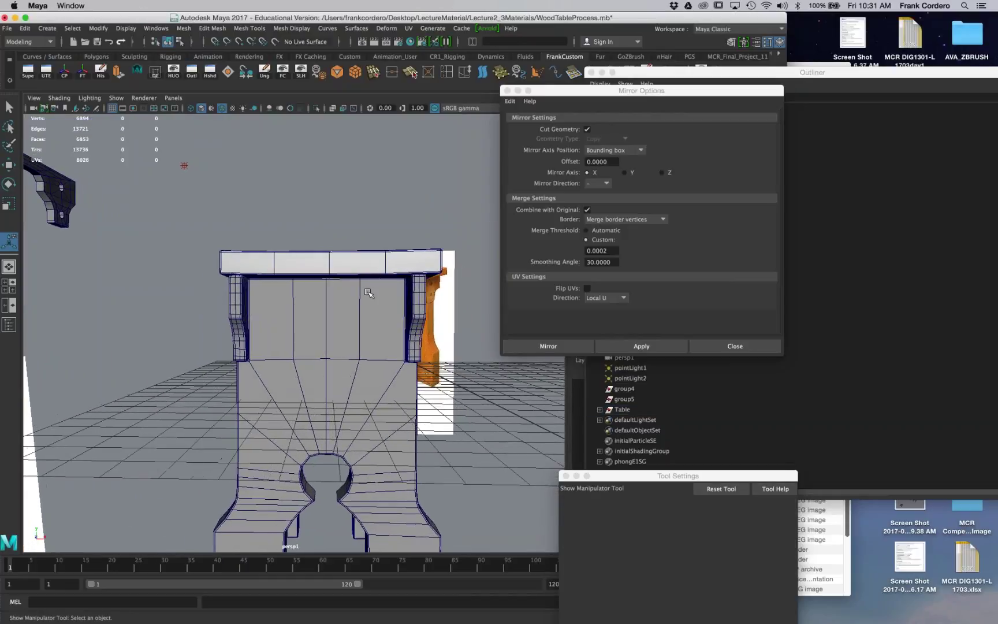
Step: Select the mirrored tabletop with the Move tool and examine how it sits on the stool's sides
{"action": "left_click", "coordinate": [365, 264]}
{"action": "key", "text": "w"}
{"action": "left_click_drag", "start_coordinate": [358, 315], "coordinate": [328, 346], "text": "alt"}
{"action": "key", "text": "c"}
{"action": "middle_click_drag", "start_coordinate": [330, 347], "coordinate": [328, 347]}
{"action": "left_click_drag", "start_coordinate": [454, 402], "coordinate": [448, 429], "text": "alt"}
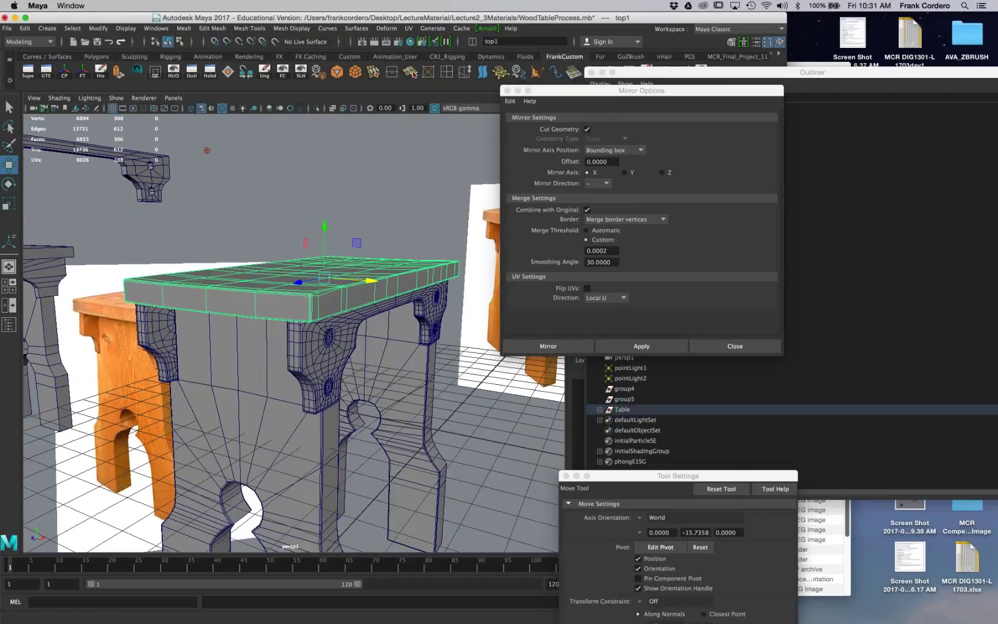
{"action": "left_click", "coordinate": [915, 24]}
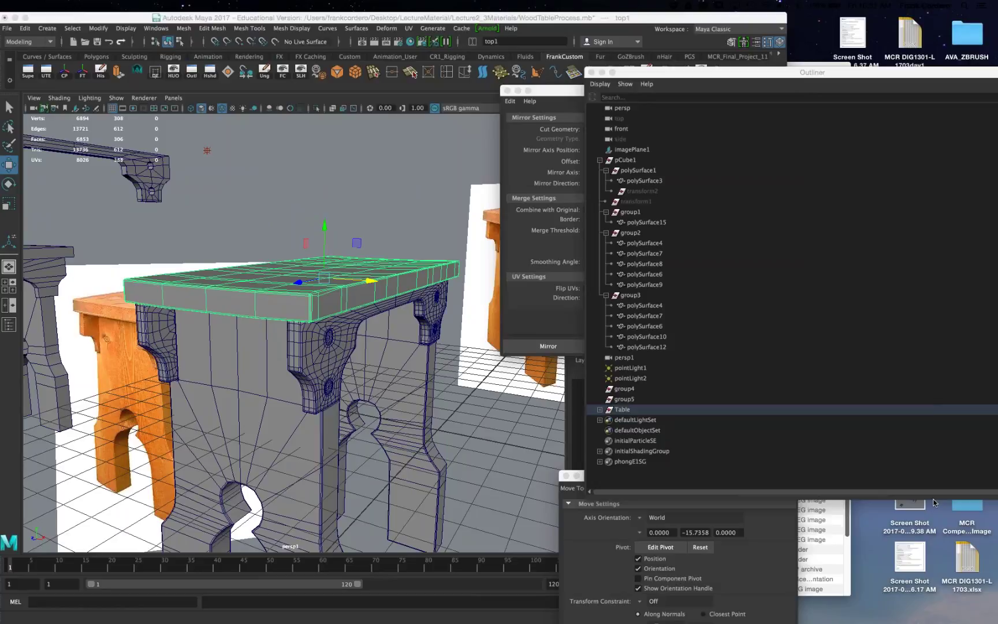
Step: Clear the selection, turn off the wireframe overlay on shaded objects, and inspect the finished stool from several angles
{"action": "left_click", "coordinate": [417, 235]}
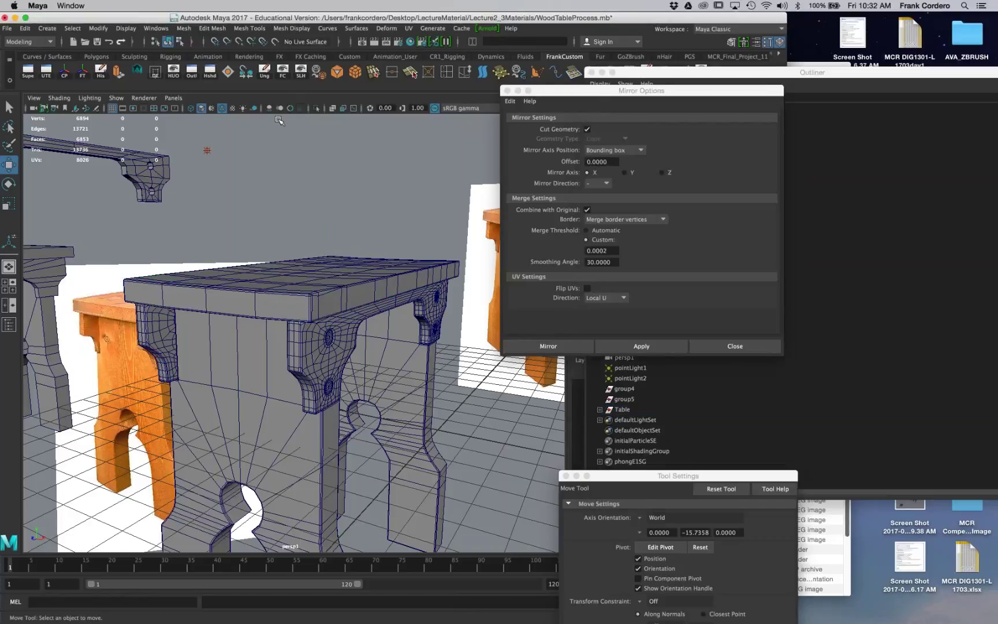
{"action": "left_click", "coordinate": [222, 108]}
{"action": "left_click_drag", "start_coordinate": [382, 285], "coordinate": [226, 367], "text": "alt"}
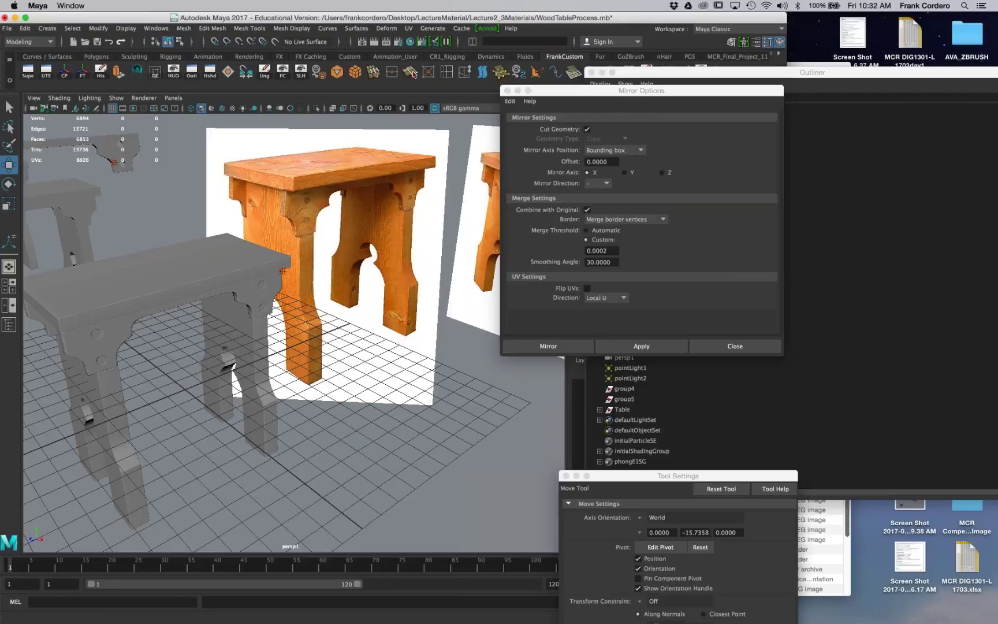
{"action": "left_click_drag", "start_coordinate": [354, 454], "coordinate": [457, 473], "text": "alt"}
{"action": "scroll", "coordinate": [436, 250], "scroll_direction": "up", "scroll_amount": 10}
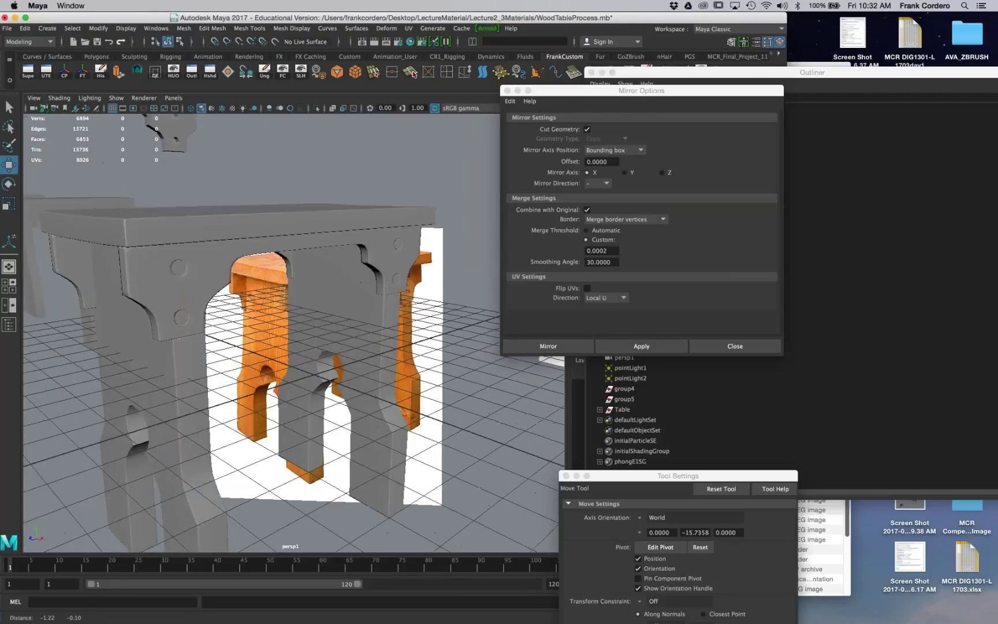
Step: Select the support2 apron together with the two round wooden caps at one end and examine their meshes up close
{"action": "left_click", "coordinate": [437, 250]}
{"action": "left_click_drag", "start_coordinate": [436, 250], "coordinate": [370, 243], "text": "alt"}
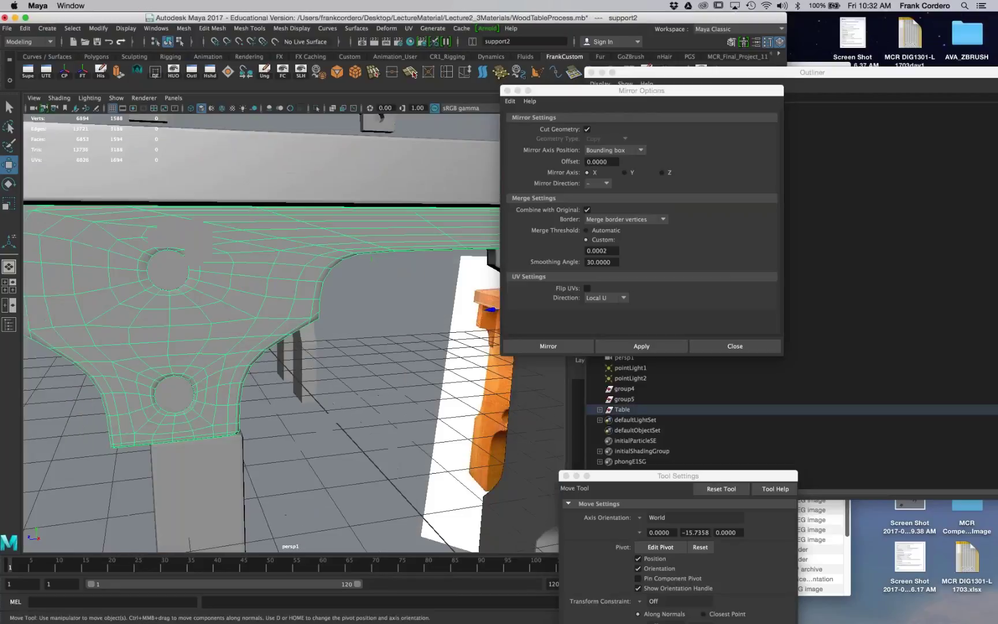
{"action": "left_click", "coordinate": [183, 277]}
{"action": "left_click_drag", "start_coordinate": [182, 277], "coordinate": [254, 283], "text": "alt"}
{"action": "left_click", "coordinate": [260, 412], "text": "shift"}
{"action": "left_click", "coordinate": [298, 284]}
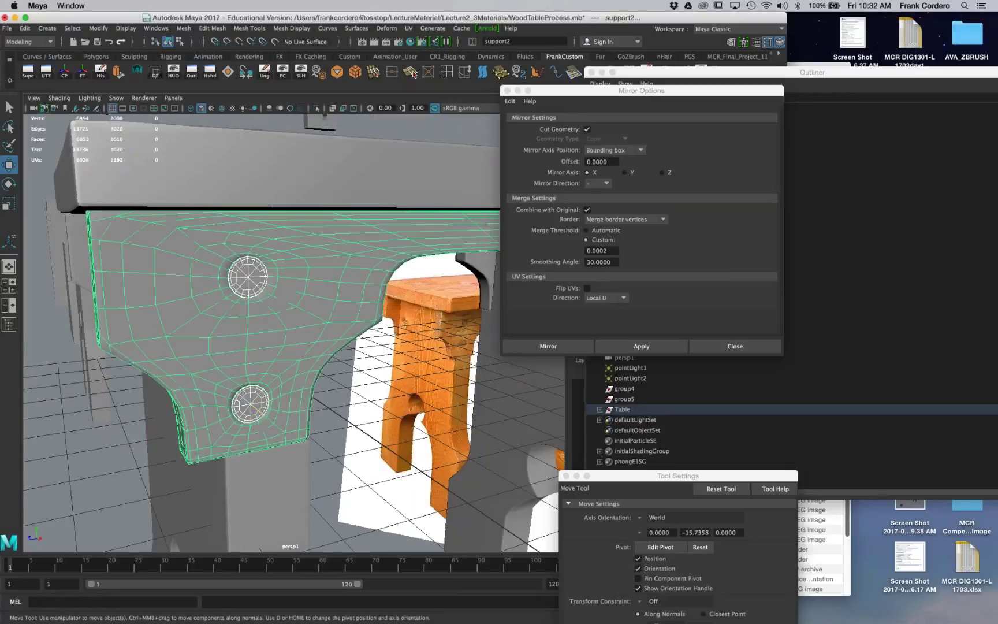
{"action": "scroll", "coordinate": [268, 226], "scroll_direction": "up", "scroll_amount": 5}
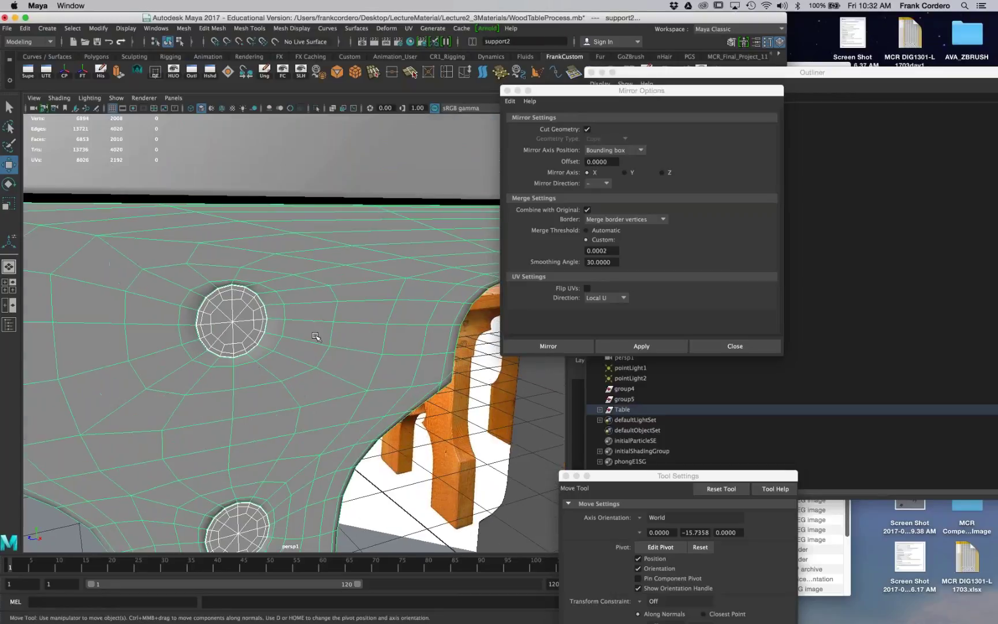
Step: Slide the edge loop around the support2 apron's upper cap hole inward to the hole's rim with the Slide Edge tool
{"action": "left_click", "coordinate": [235, 319]}
{"action": "left_click", "coordinate": [234, 320]}
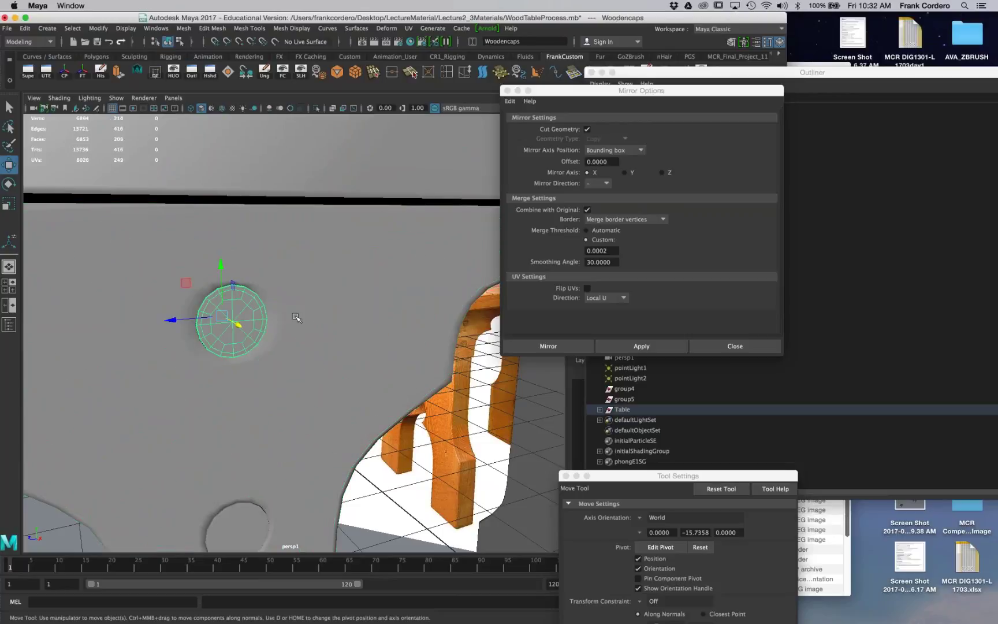
{"action": "left_click", "coordinate": [178, 304]}
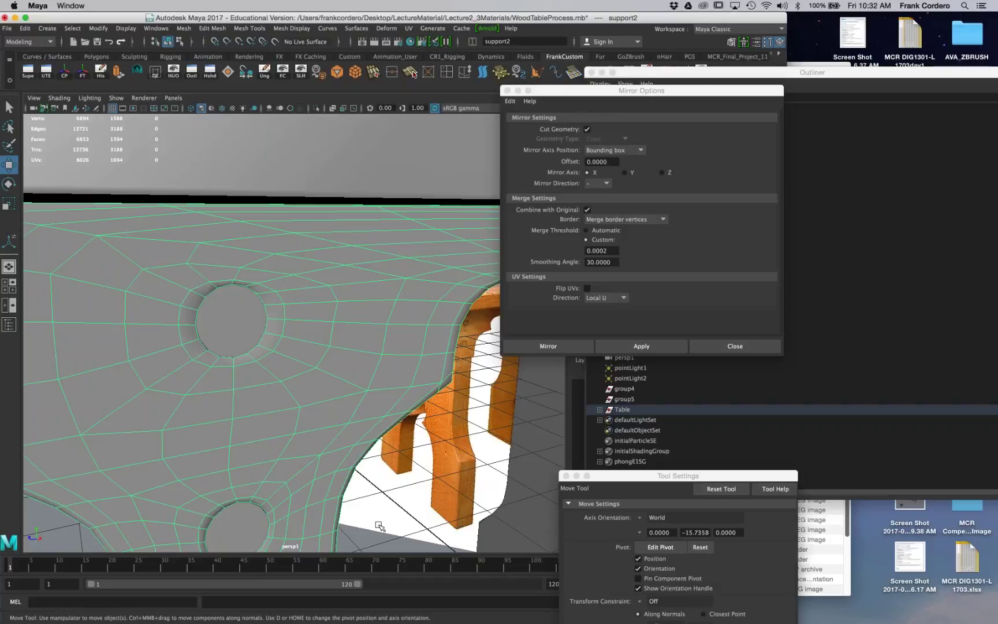
{"action": "left_click", "coordinate": [376, 541]}
{"action": "left_click", "coordinate": [267, 283]}
{"action": "right_click_drag", "start_coordinate": [282, 314], "coordinate": [284, 282]}
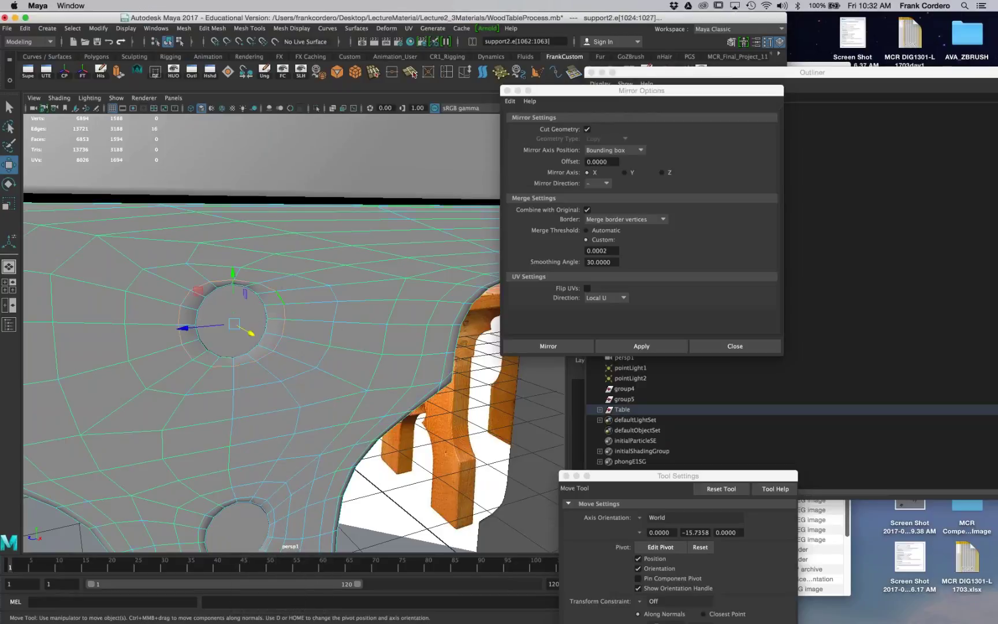
{"action": "right_click_drag", "start_coordinate": [276, 324], "coordinate": [281, 406], "text": "shift"}
{"action": "middle_click_drag", "start_coordinate": [256, 356], "coordinate": [233, 358]}
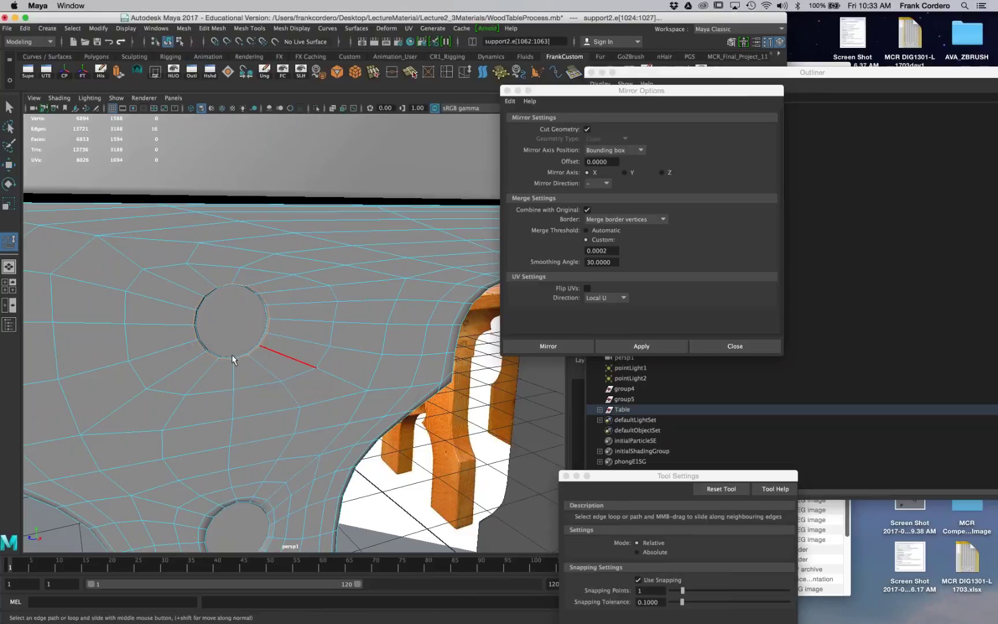
{"action": "right_click_drag", "start_coordinate": [280, 305], "coordinate": [327, 289]}
{"action": "left_click", "coordinate": [354, 500]}
Step: Slide the edge loop around the lower cap hole at the same end of the apron inward to its rim
{"action": "left_click_drag", "start_coordinate": [307, 354], "coordinate": [346, 343], "text": "alt"}
{"action": "left_click", "coordinate": [356, 266]}
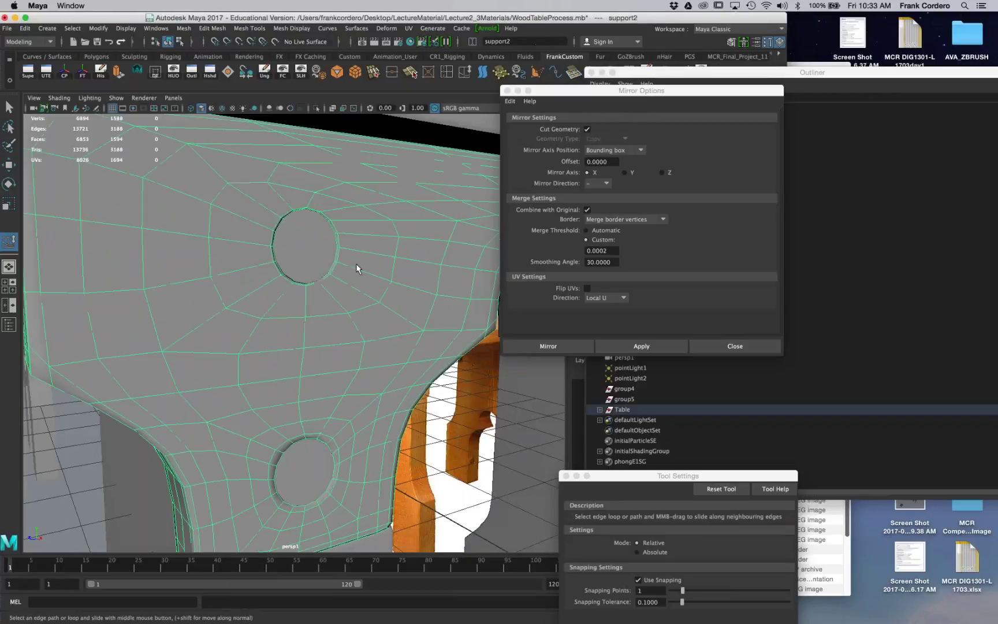
{"action": "left_click_drag", "start_coordinate": [287, 458], "coordinate": [299, 324], "text": "alt"}
{"action": "right_click_drag", "start_coordinate": [300, 312], "coordinate": [303, 284]}
{"action": "right_click_drag", "start_coordinate": [294, 331], "coordinate": [322, 422]}
{"action": "left_click", "coordinate": [296, 329]}
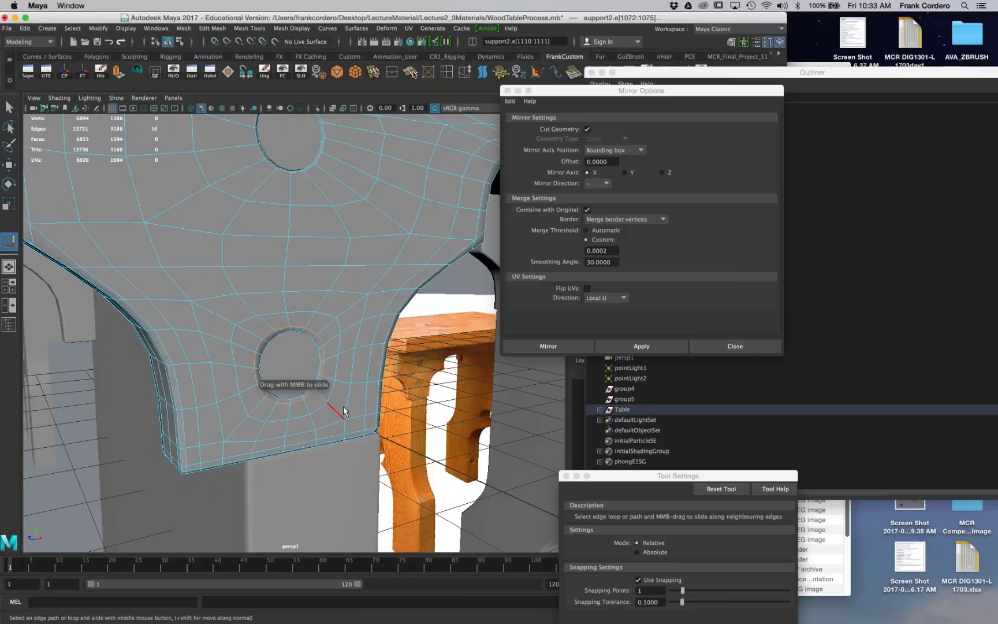
{"action": "left_click", "coordinate": [323, 381]}
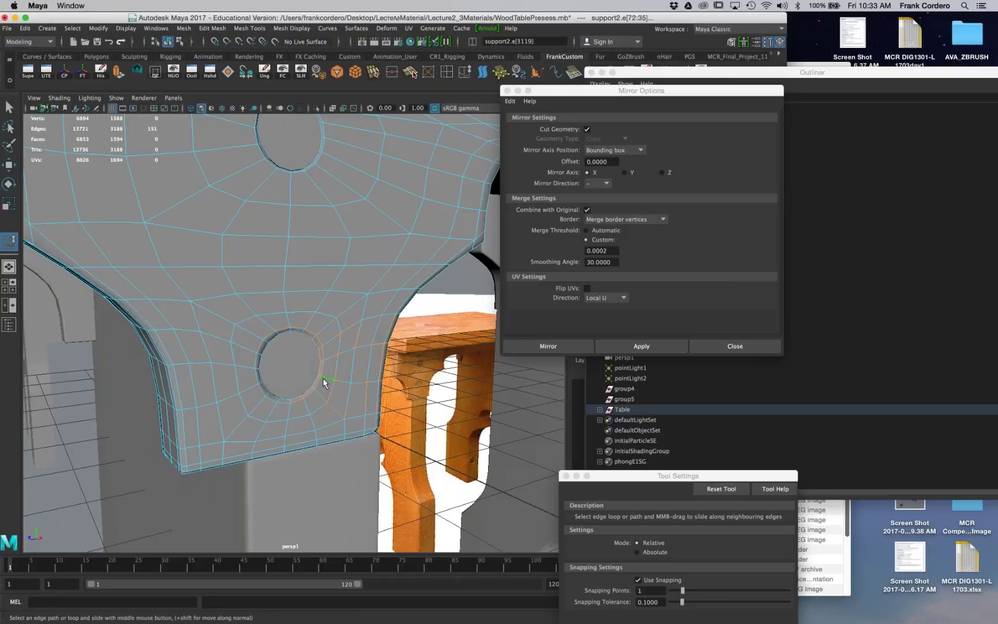
{"action": "left_click", "coordinate": [300, 326]}
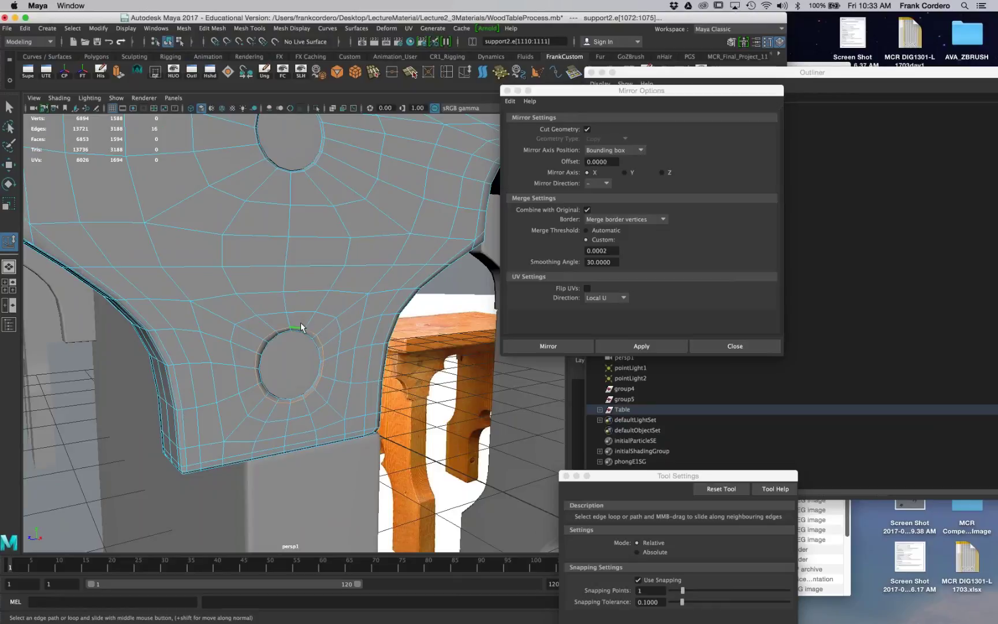
Step: Clear the edge selection and inspect the cap holes at the opposite end of the apron
{"action": "left_click", "coordinate": [374, 317]}
{"action": "left_click", "coordinate": [480, 477]}
{"action": "left_click", "coordinate": [497, 480]}
{"action": "scroll", "coordinate": [497, 480], "scroll_direction": "down", "scroll_amount": 3}
{"action": "left_click_drag", "start_coordinate": [496, 479], "coordinate": [497, 489], "text": "alt"}
{"action": "left_click", "coordinate": [327, 371]}
{"action": "left_click", "coordinate": [424, 499]}
{"action": "scroll", "coordinate": [423, 499], "scroll_direction": "down", "scroll_amount": 5}
{"action": "left_click_drag", "start_coordinate": [423, 499], "coordinate": [449, 508], "text": "alt"}
{"action": "left_click_drag", "start_coordinate": [405, 369], "coordinate": [370, 355], "text": "alt"}
{"action": "right_click_drag", "start_coordinate": [301, 335], "coordinate": [382, 341], "text": "alt"}
{"action": "middle_click_drag", "start_coordinate": [323, 289], "coordinate": [323, 357], "text": "alt"}
Step: Slide the edge loops around the upper and lower cap holes at the apron's opposite end inward to their rims
{"action": "left_click", "coordinate": [179, 382]}
{"action": "left_click_drag", "start_coordinate": [179, 382], "coordinate": [233, 391], "text": "alt"}
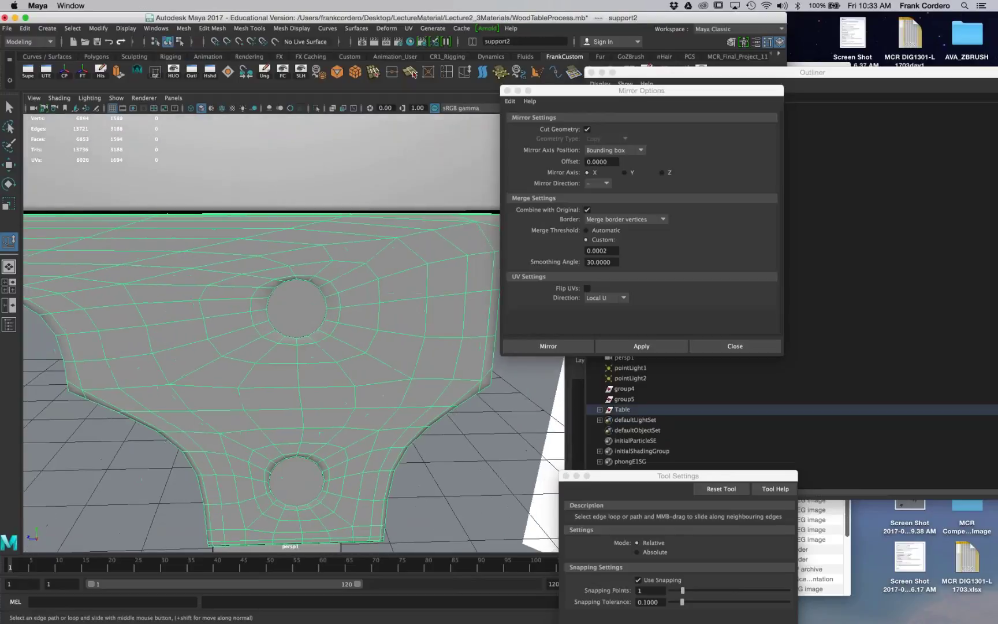
{"action": "right_click_drag", "start_coordinate": [332, 282], "coordinate": [330, 250]}
{"action": "left_click", "coordinate": [329, 281]}
{"action": "double_click", "coordinate": [330, 280]}
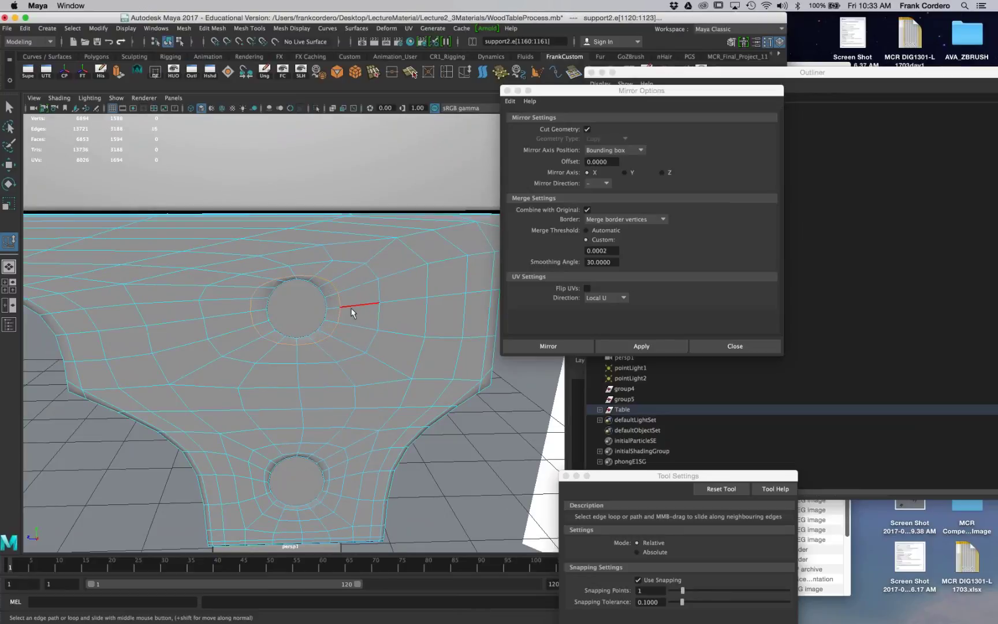
{"action": "middle_click_drag", "start_coordinate": [348, 312], "coordinate": [399, 312]}
{"action": "left_click", "coordinate": [400, 312]}
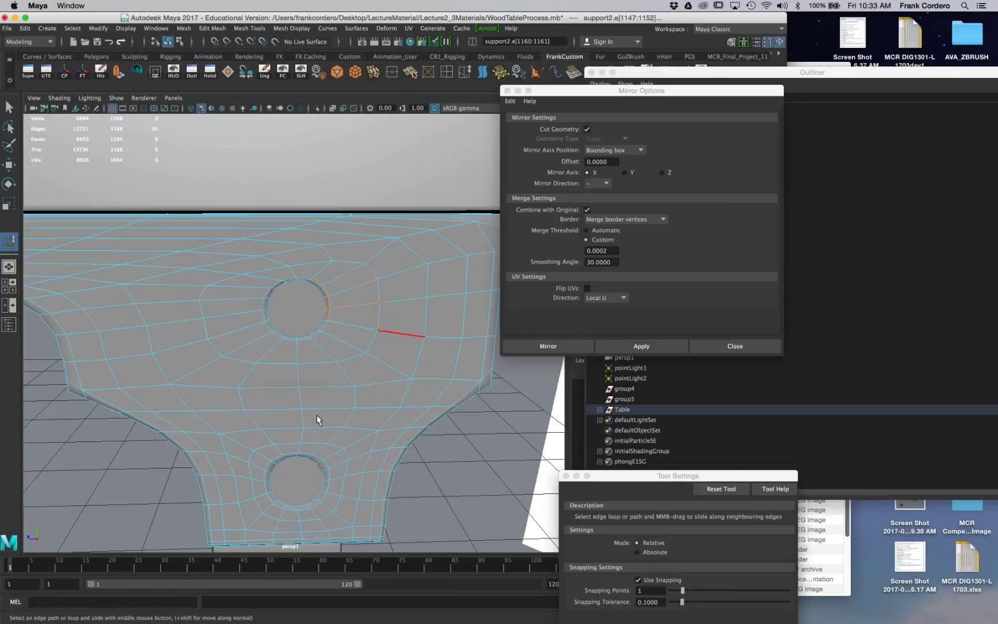
{"action": "left_click", "coordinate": [309, 456]}
{"action": "left_click", "coordinate": [299, 443]}
Step: Examine the edge flow along the apron's long middle section and underside back to its first end
{"action": "right_click_drag", "start_coordinate": [300, 443], "coordinate": [231, 404], "text": "alt"}
{"action": "left_click_drag", "start_coordinate": [231, 404], "coordinate": [346, 358], "text": "alt"}
{"action": "scroll", "coordinate": [237, 311], "scroll_direction": "up", "scroll_amount": 5}
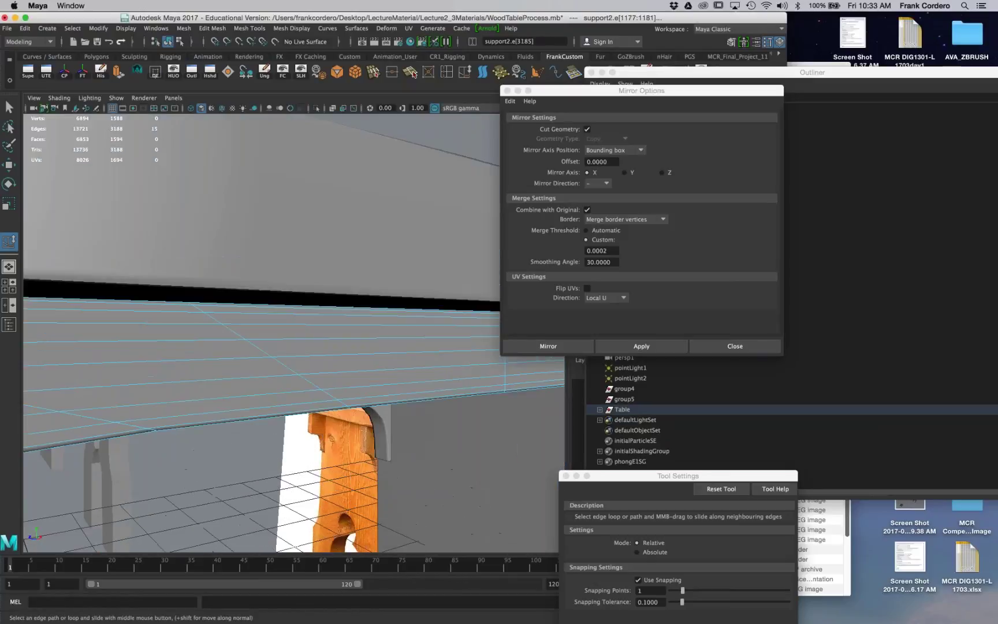
{"action": "left_click_drag", "start_coordinate": [242, 347], "coordinate": [237, 310], "text": "alt"}
{"action": "scroll", "coordinate": [237, 310], "scroll_direction": "down", "scroll_amount": 2}
{"action": "left_click", "coordinate": [287, 274]}
{"action": "middle_click_drag", "start_coordinate": [290, 274], "coordinate": [258, 292], "text": "alt"}
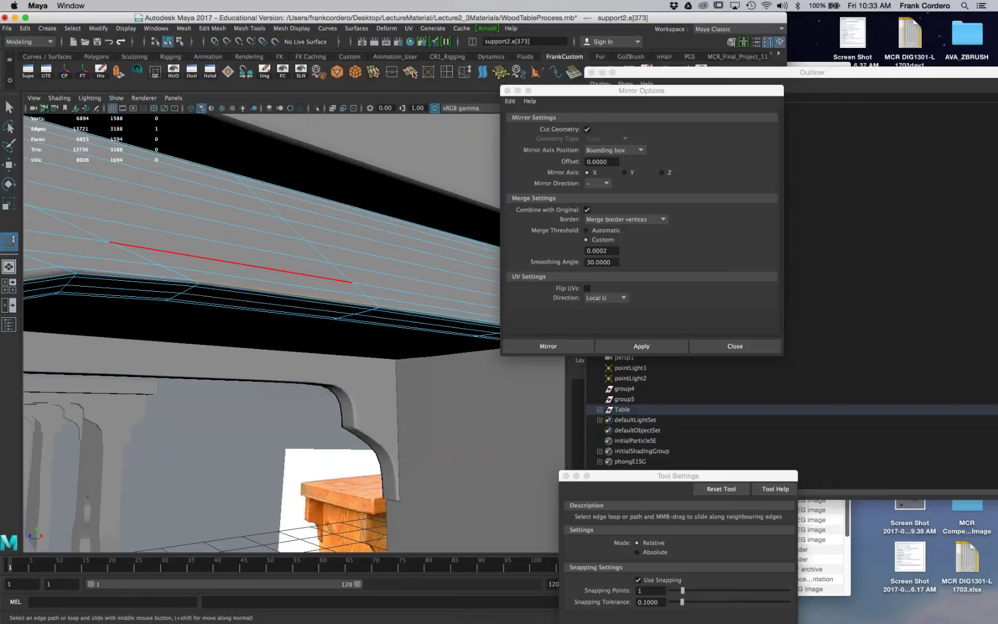
{"action": "right_click_drag", "start_coordinate": [293, 276], "coordinate": [234, 283], "text": "alt"}
{"action": "middle_click_drag", "start_coordinate": [234, 283], "coordinate": [306, 256], "text": "alt"}
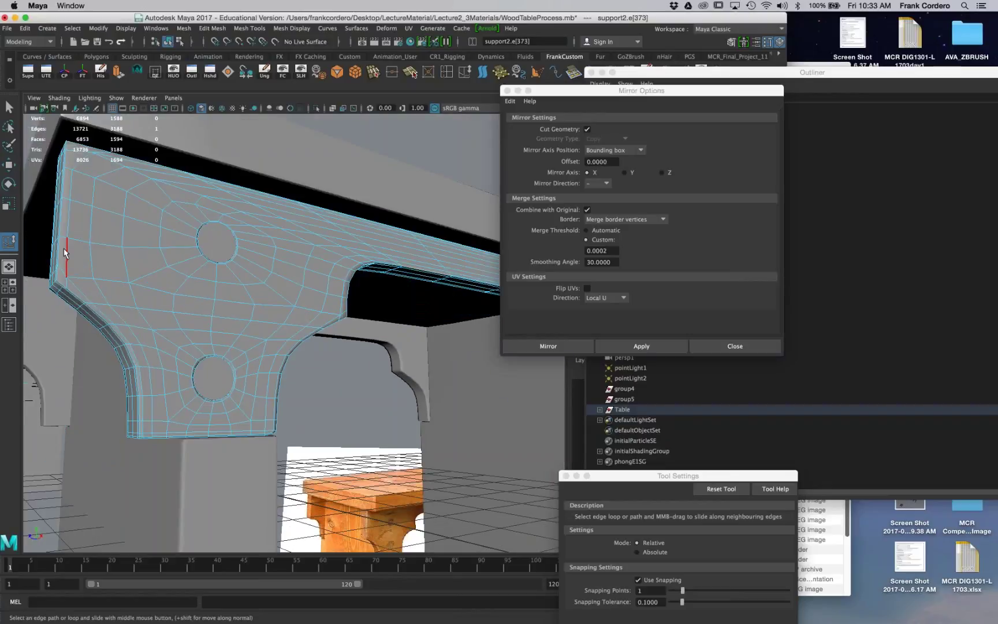
Step: Slide the vertical edges beside the apron's end corner on the front face closer to the corner
{"action": "left_click_drag", "start_coordinate": [65, 252], "coordinate": [116, 261], "text": "alt"}
{"action": "right_click_drag", "start_coordinate": [115, 261], "coordinate": [173, 266], "text": "alt"}
{"action": "middle_click_drag", "start_coordinate": [173, 265], "coordinate": [262, 282], "text": "alt"}
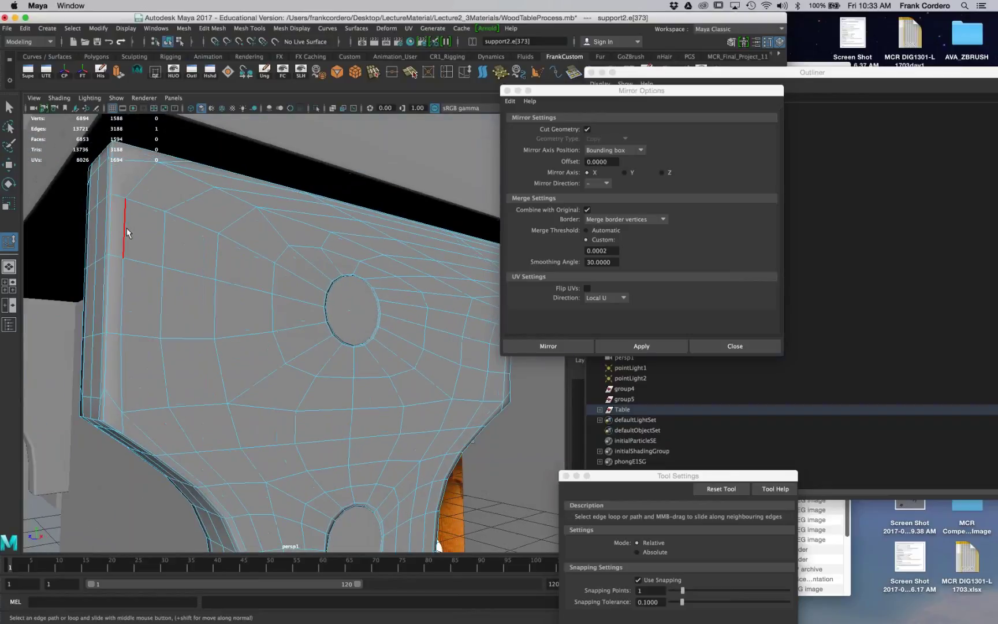
{"action": "left_click", "coordinate": [125, 226]}
{"action": "left_click", "coordinate": [122, 325], "text": "shift"}
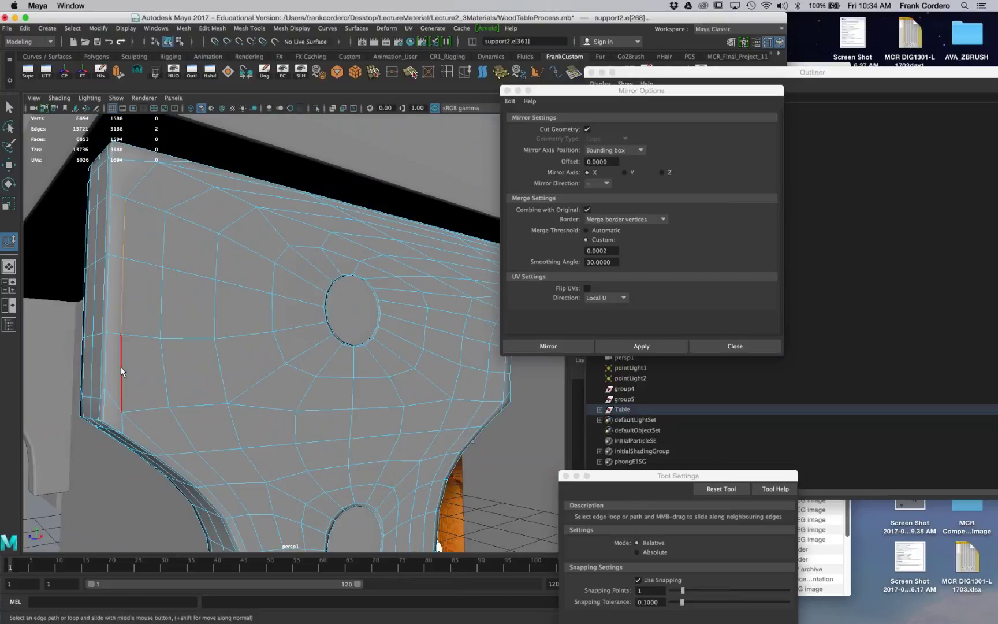
{"action": "left_click", "coordinate": [122, 368], "text": "shift"}
{"action": "middle_click_drag", "start_coordinate": [125, 362], "coordinate": [91, 372]}
{"action": "left_click_drag", "start_coordinate": [0, 0], "coordinate": [0, 0]}
{"action": "right_click_drag", "start_coordinate": [91, 372], "coordinate": [35, 382], "text": "alt"}
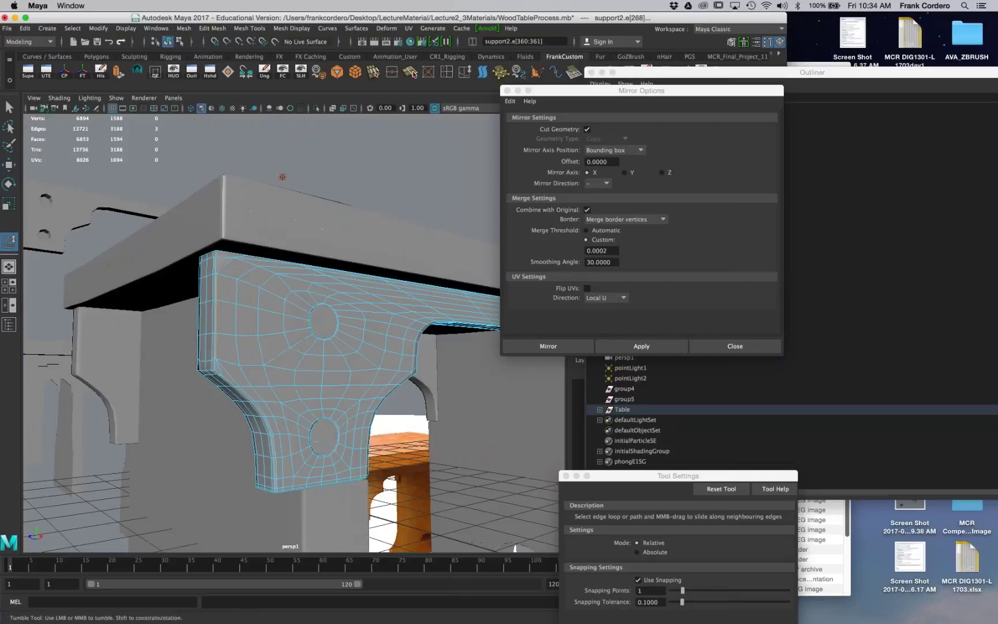
Step: Return to object mode and inspect the tightened vertical corner of the apron up close, with and without its wireframe
{"action": "left_click_drag", "start_coordinate": [243, 297], "coordinate": [234, 321], "text": "alt"}
{"action": "right_click_drag", "start_coordinate": [229, 314], "coordinate": [268, 299]}
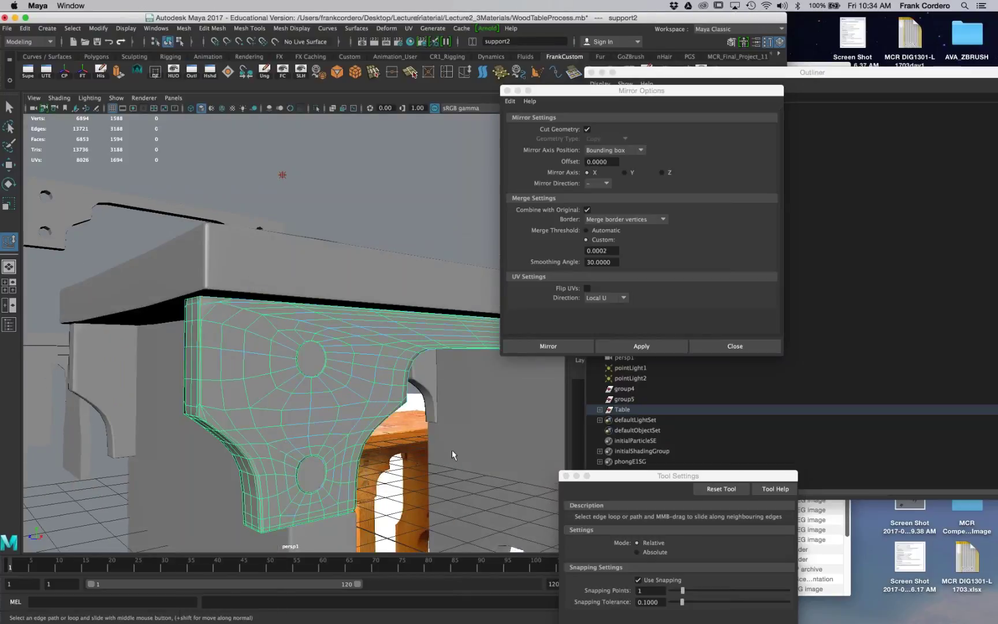
{"action": "left_click", "coordinate": [330, 359]}
{"action": "right_click_drag", "start_coordinate": [331, 359], "coordinate": [357, 359], "text": "alt"}
{"action": "left_click", "coordinate": [231, 357]}
{"action": "left_click_drag", "start_coordinate": [168, 358], "coordinate": [184, 350], "text": "alt"}
{"action": "right_click_drag", "start_coordinate": [185, 350], "coordinate": [212, 348], "text": "alt"}
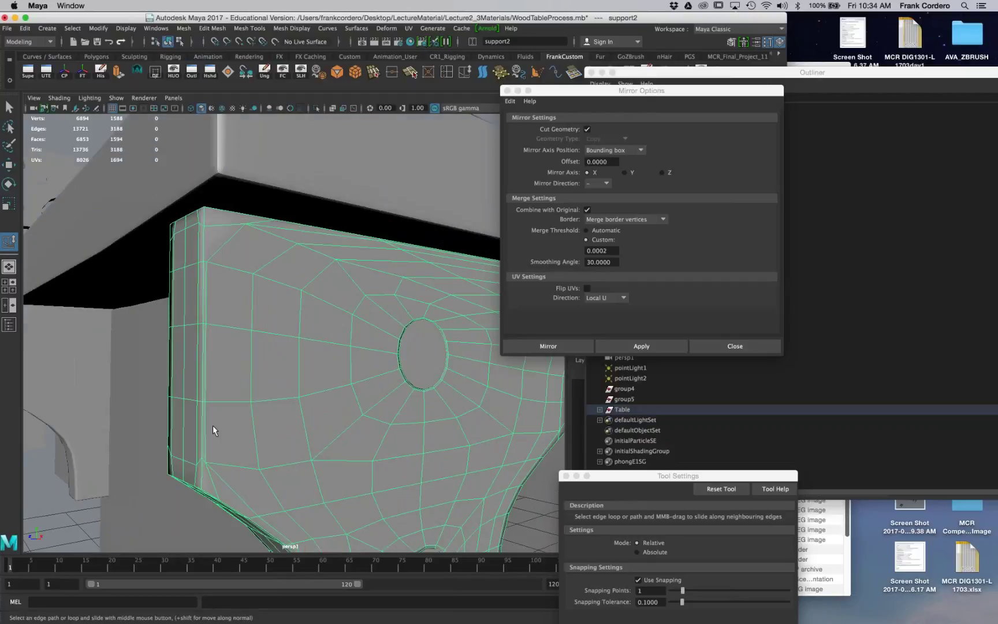
{"action": "left_click", "coordinate": [66, 154]}
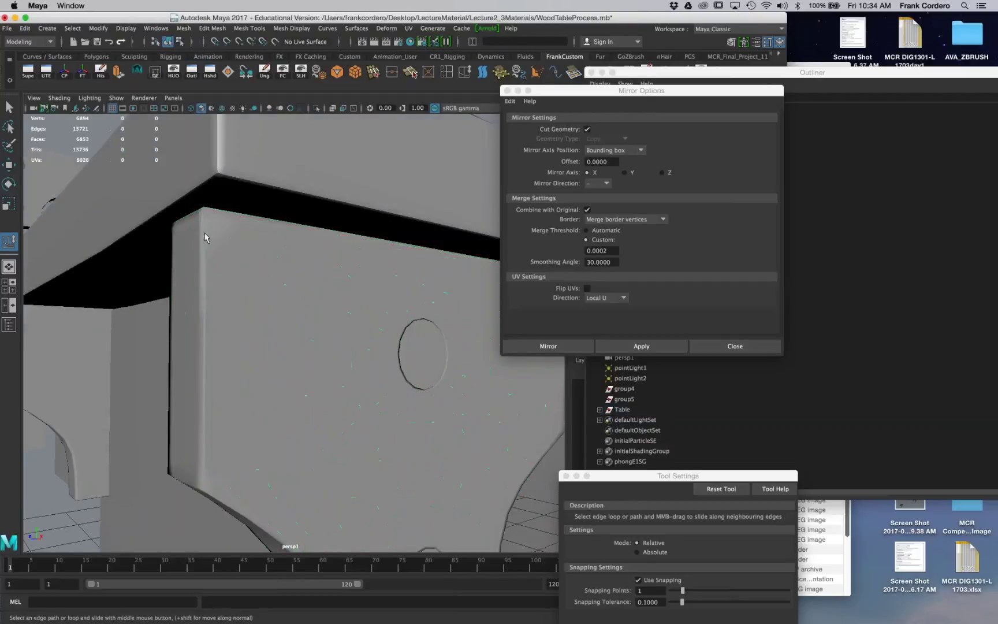
Step: Slide the matching vertical edges on the apron's narrow end face toward the same corner, and return to object mode
{"action": "left_click", "coordinate": [208, 310]}
{"action": "left_click_drag", "start_coordinate": [208, 311], "coordinate": [302, 130], "text": "alt"}
{"action": "middle_click_drag", "start_coordinate": [302, 130], "coordinate": [295, 122], "text": "alt"}
{"action": "right_click_drag", "start_coordinate": [388, 318], "coordinate": [397, 286]}
{"action": "left_click", "coordinate": [408, 320]}
{"action": "left_click", "coordinate": [406, 445]}
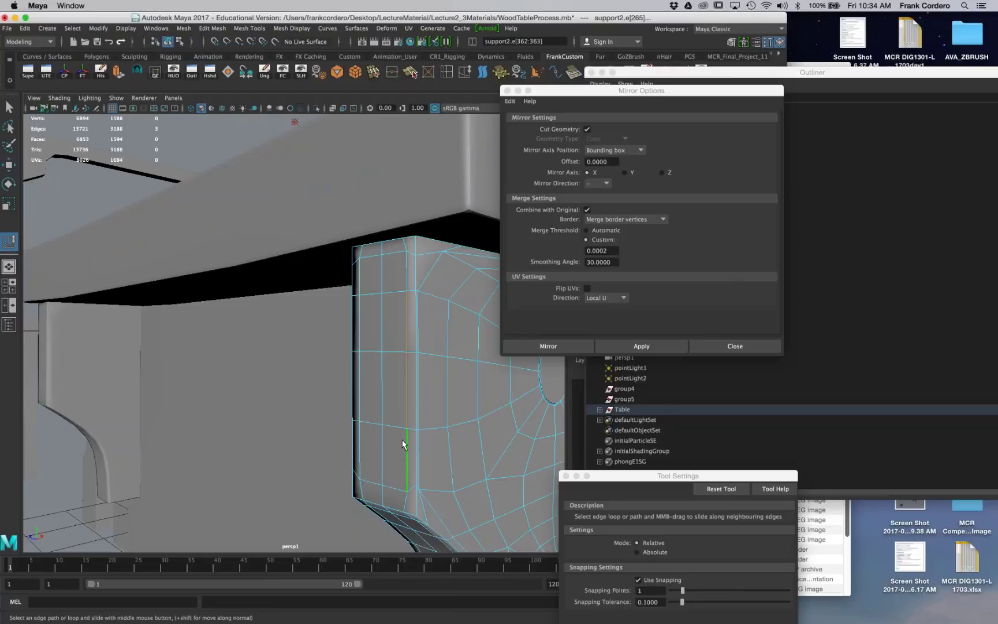
{"action": "middle_click_drag", "start_coordinate": [398, 445], "coordinate": [438, 436]}
{"action": "left_click", "coordinate": [448, 391]}
{"action": "right_click_drag", "start_coordinate": [447, 391], "coordinate": [352, 393], "text": "alt"}
{"action": "right_click_drag", "start_coordinate": [330, 313], "coordinate": [371, 301]}
Step: Nudge vertices midway along the apron's vertical corner with the Move tool to make the edge slightly uneven
{"action": "right_click_drag", "start_coordinate": [309, 345], "coordinate": [355, 346], "text": "alt"}
{"action": "left_click_drag", "start_coordinate": [355, 346], "coordinate": [359, 330], "text": "alt"}
{"action": "right_click_drag", "start_coordinate": [315, 361], "coordinate": [354, 363], "text": "alt"}
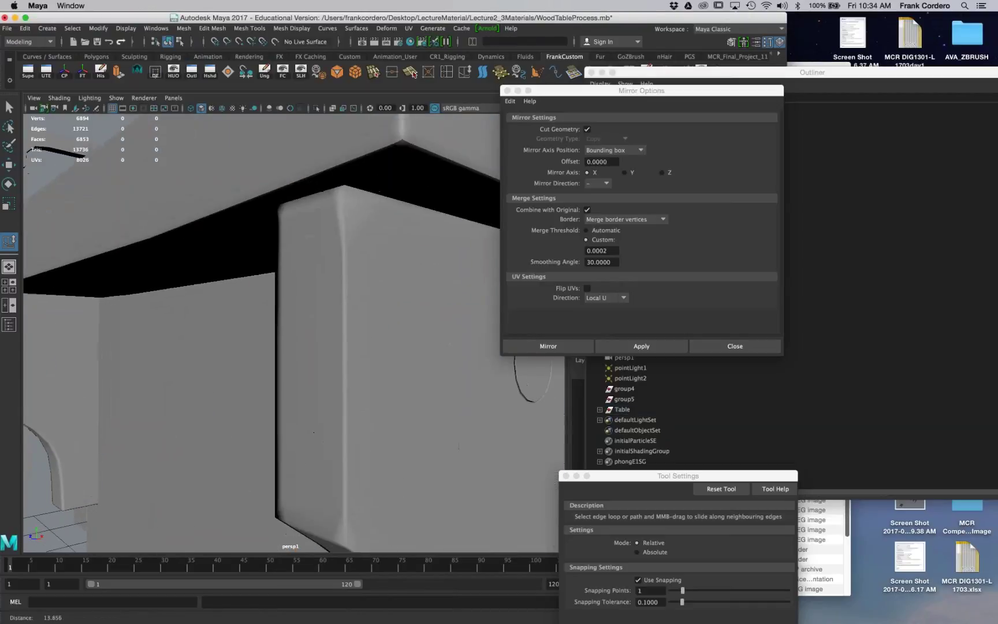
{"action": "middle_click_drag", "start_coordinate": [354, 363], "coordinate": [336, 317], "text": "alt"}
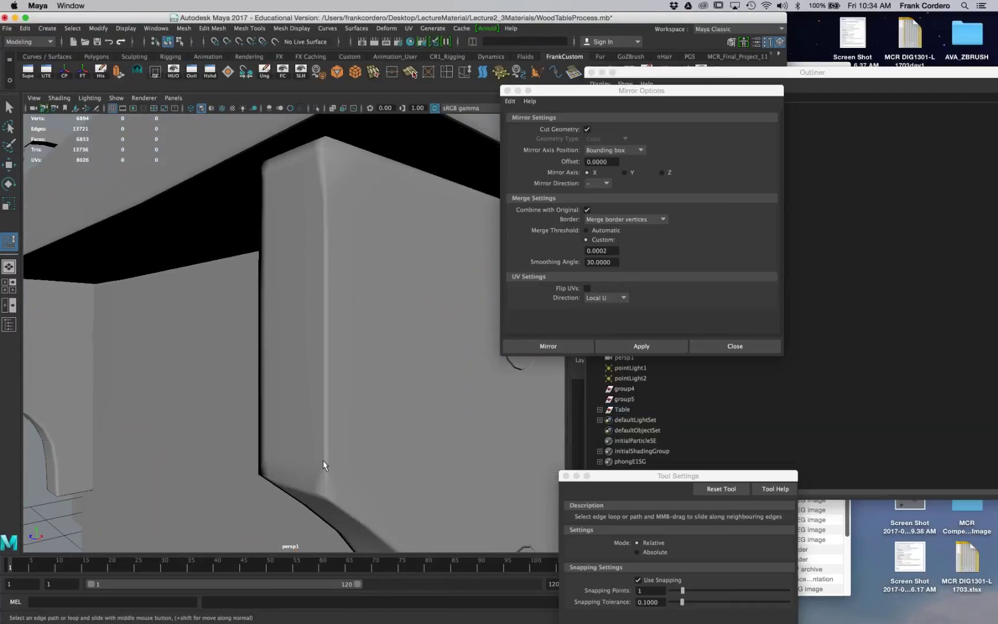
{"action": "left_click", "coordinate": [344, 395]}
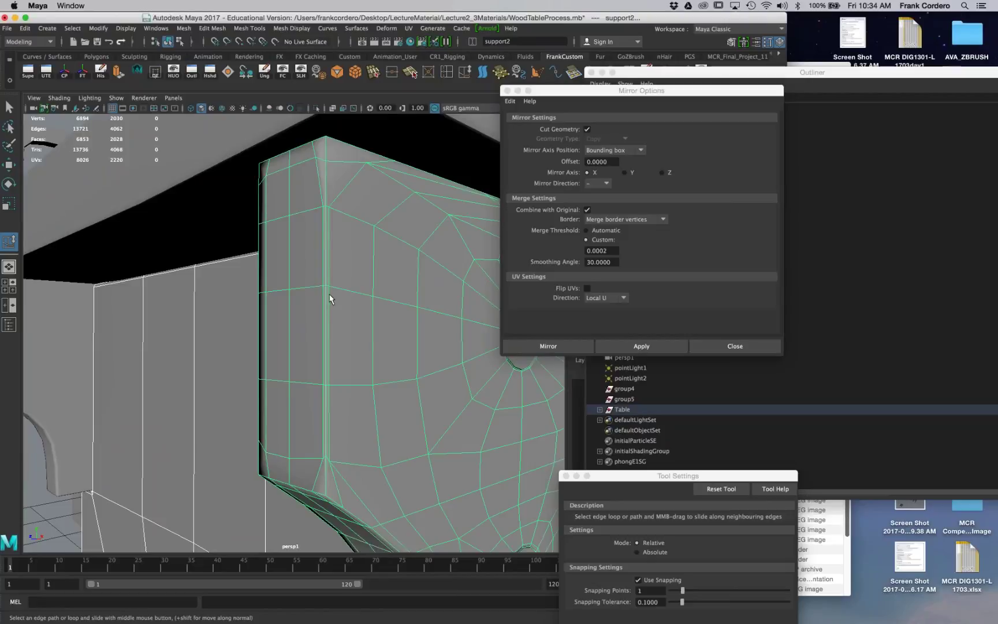
{"action": "right_click_drag", "start_coordinate": [336, 291], "coordinate": [285, 292]}
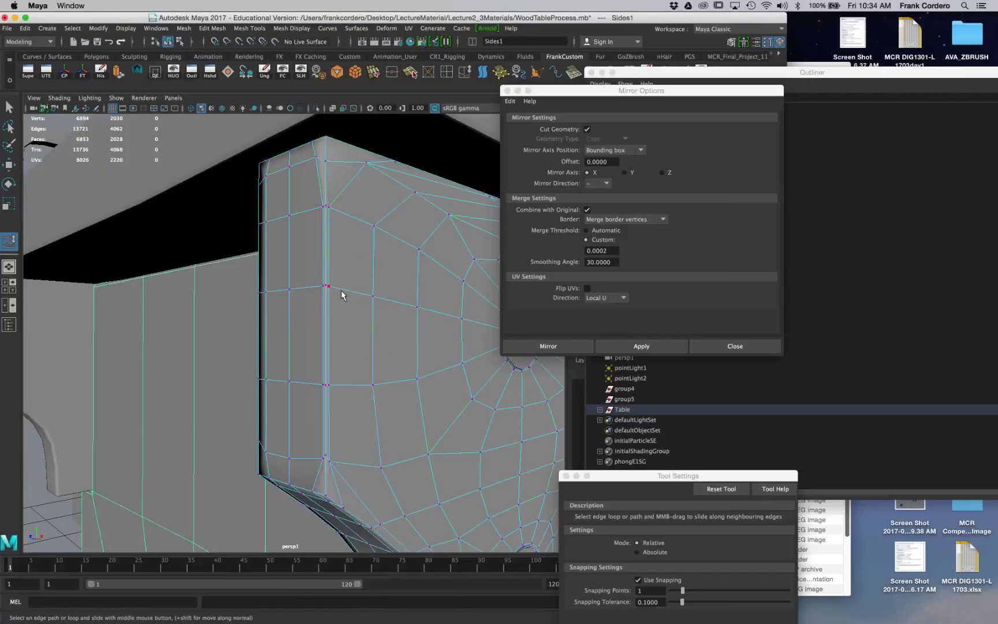
{"action": "left_click", "coordinate": [326, 285]}
{"action": "key", "text": "w"}
{"action": "left_click_drag", "start_coordinate": [308, 287], "coordinate": [312, 296]}
{"action": "left_click", "coordinate": [320, 385]}
{"action": "right_click_drag", "start_coordinate": [351, 269], "coordinate": [396, 252]}
Step: Inspect the reshaped apron corner in shaded view, clear the selection, and review the whole stool beside the reference photo
{"action": "left_click", "coordinate": [211, 305]}
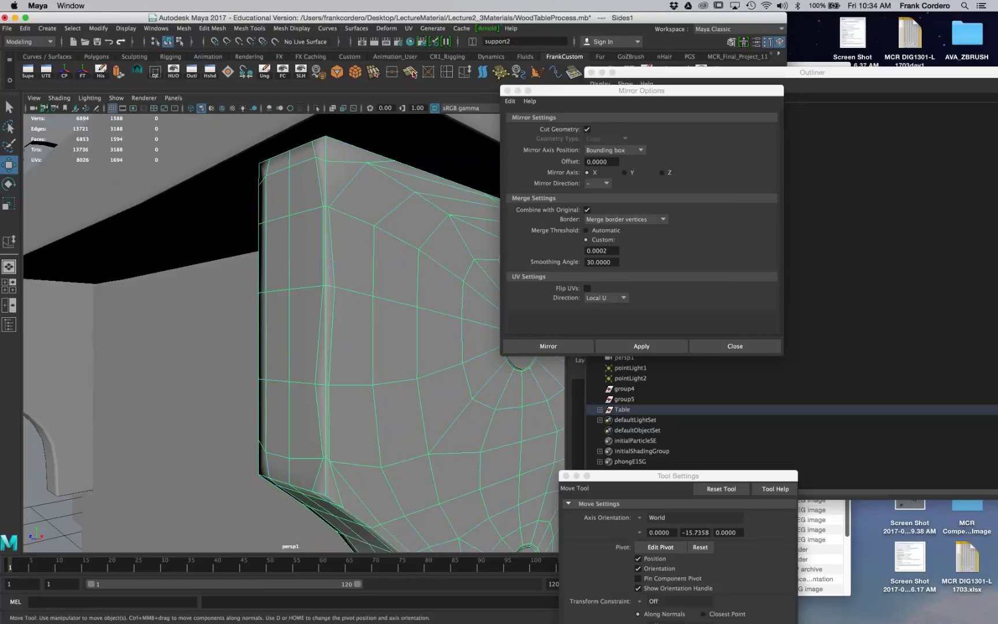
{"action": "right_click_drag", "start_coordinate": [373, 455], "coordinate": [355, 465], "text": "alt"}
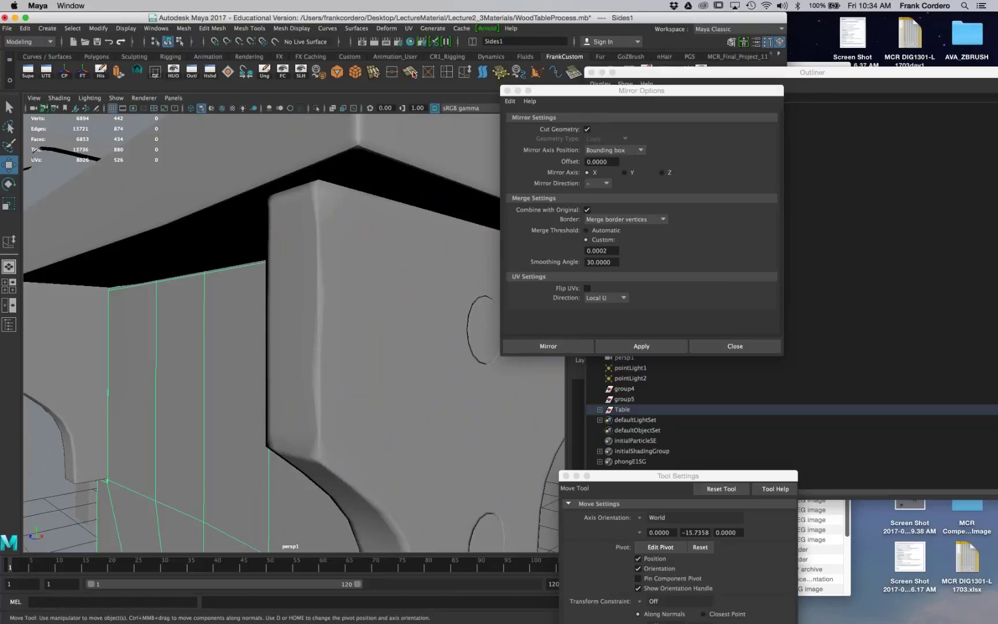
{"action": "right_click_drag", "start_coordinate": [364, 423], "coordinate": [295, 420], "text": "alt"}
{"action": "left_click_drag", "start_coordinate": [295, 399], "coordinate": [260, 424], "text": "alt"}
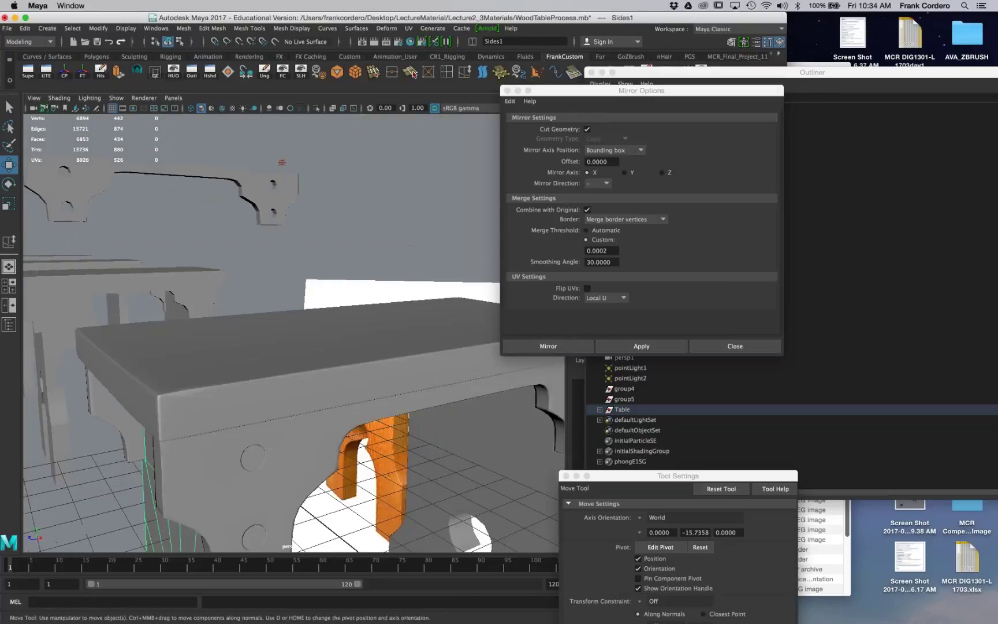
{"action": "right_click_drag", "start_coordinate": [260, 399], "coordinate": [190, 375], "text": "alt"}
{"action": "left_click_drag", "start_coordinate": [186, 330], "coordinate": [211, 338], "text": "alt"}
{"action": "left_click", "coordinate": [321, 541]}
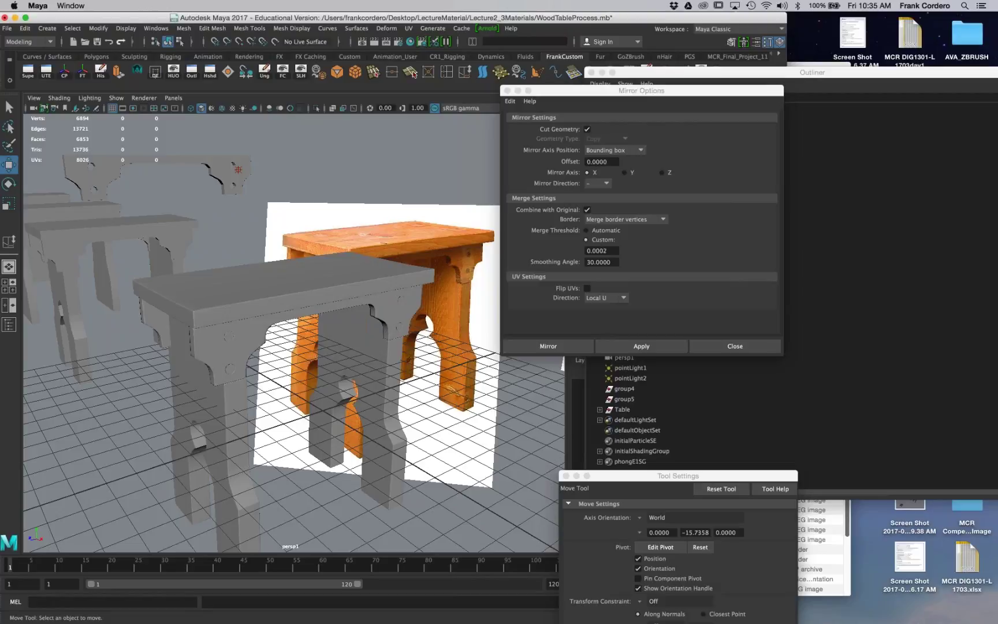
Step: Turn on the wireframe overlay on shaded objects and examine the starting block and the first rough stool block-outs
{"action": "left_click_drag", "start_coordinate": [238, 169], "coordinate": [397, 321], "text": "alt"}
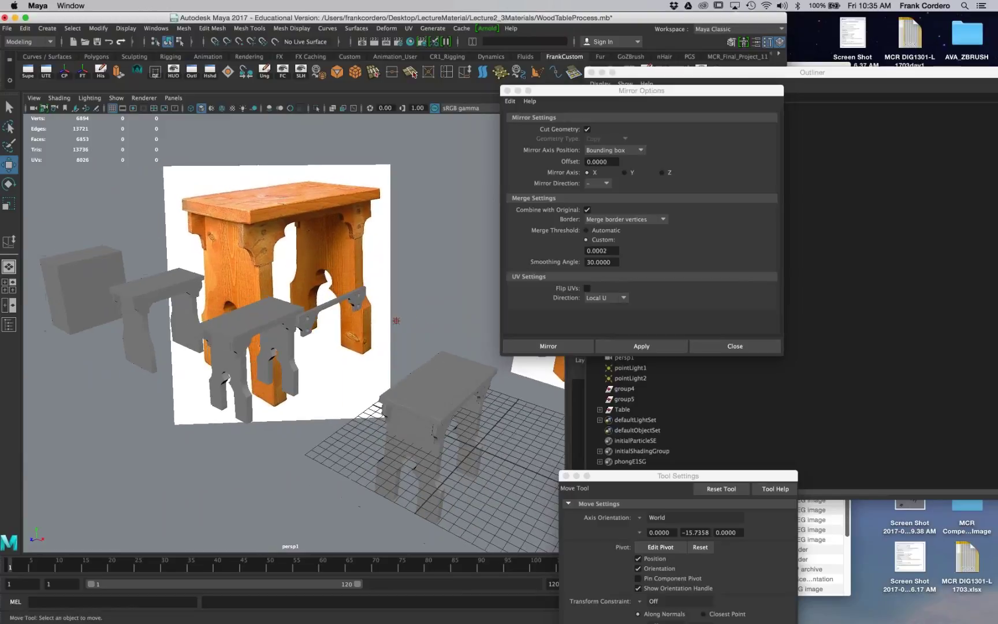
{"action": "left_click_drag", "start_coordinate": [261, 329], "coordinate": [287, 342], "text": "alt"}
{"action": "left_click", "coordinate": [130, 288]}
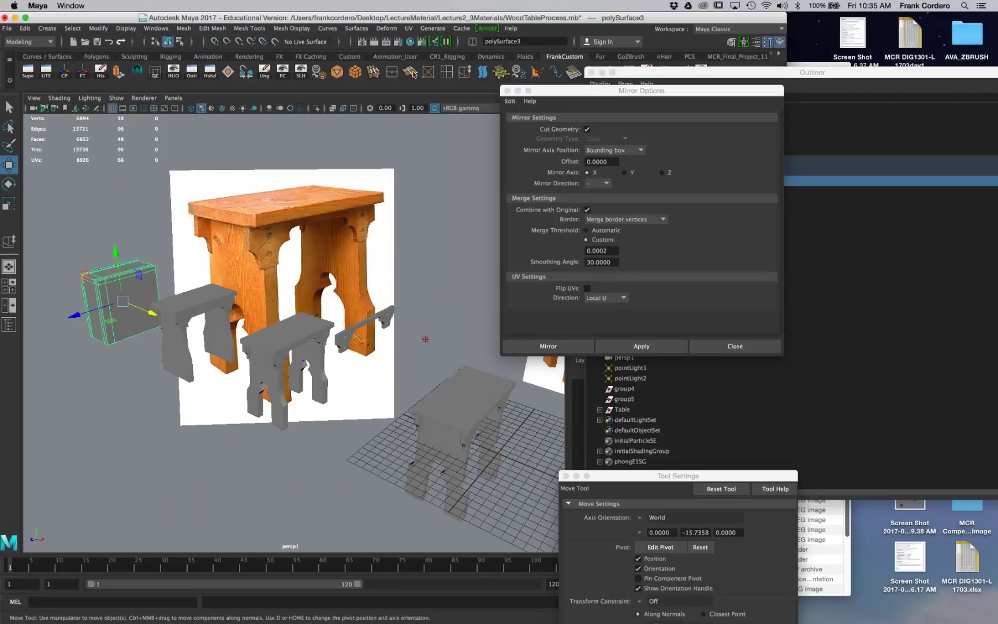
{"action": "scroll", "coordinate": [403, 145], "scroll_direction": "up", "scroll_amount": 5}
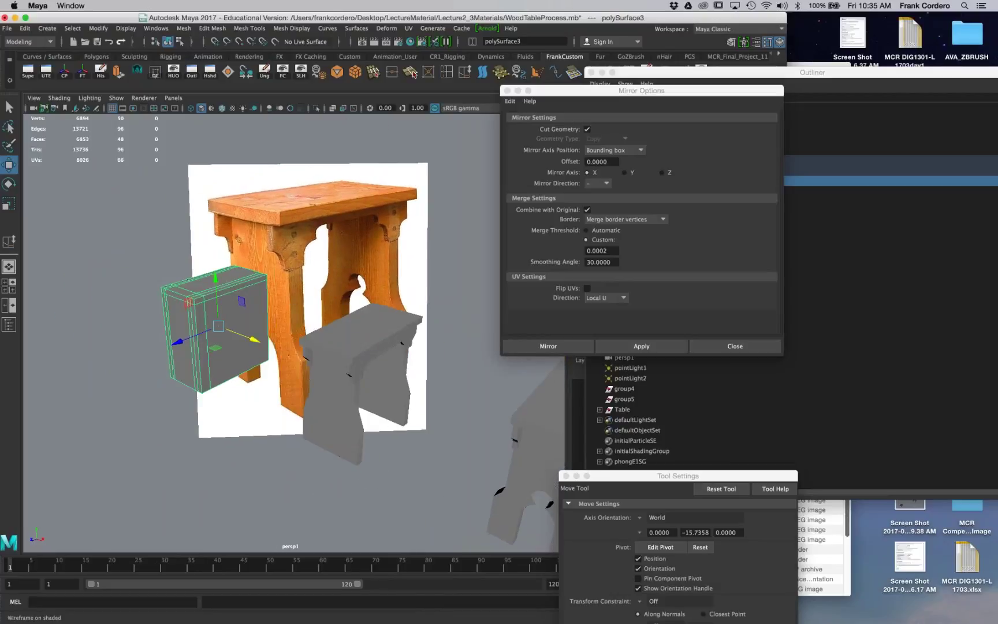
{"action": "left_click", "coordinate": [221, 108]}
{"action": "left_click", "coordinate": [192, 487]}
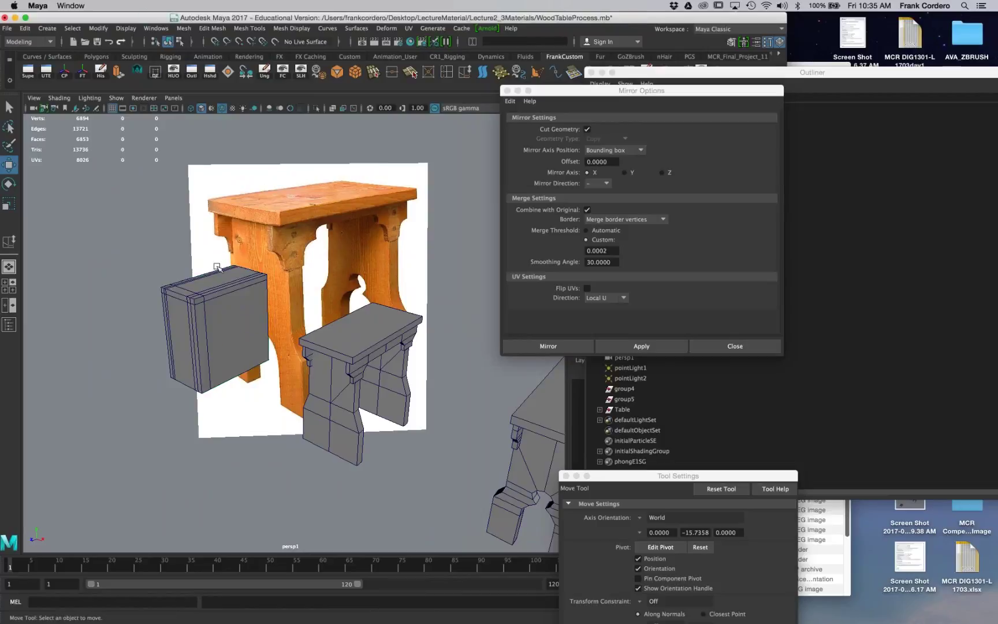
{"action": "left_click", "coordinate": [217, 267]}
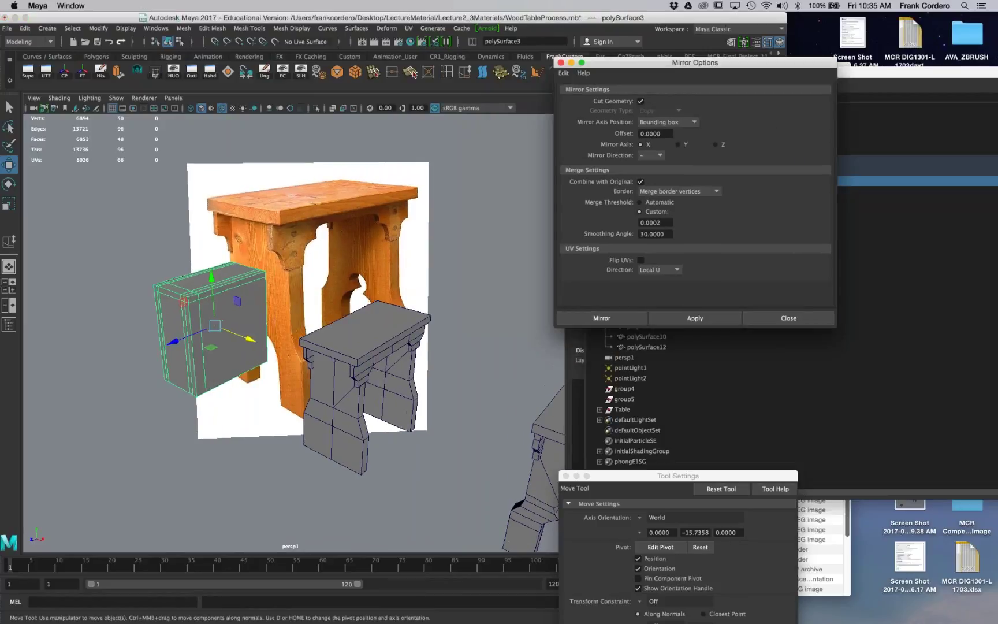
{"action": "left_click", "coordinate": [345, 350]}
{"action": "left_click_drag", "start_coordinate": [346, 350], "coordinate": [309, 324], "text": "alt"}
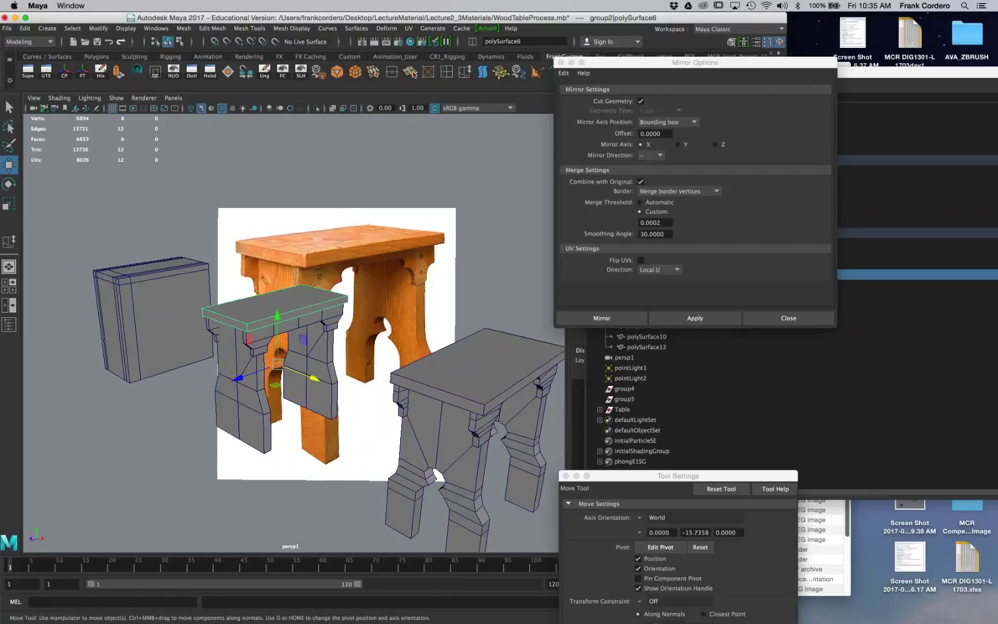
Step: Examine the first two rough stools beside the reference photo, selecting the parts of the second one
{"action": "left_click_drag", "start_coordinate": [202, 341], "coordinate": [205, 327], "text": "alt"}
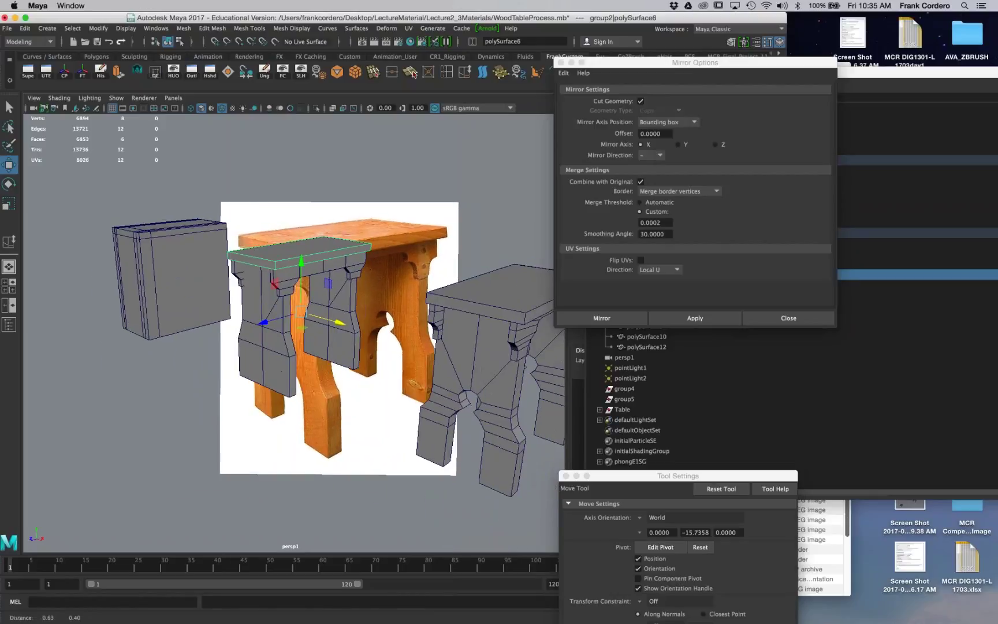
{"action": "middle_click_drag", "start_coordinate": [204, 327], "coordinate": [110, 324], "text": "alt"}
{"action": "mouse_move", "coordinate": [249, 346]}
{"action": "right_mouse_down", "text": "alt"}
{"action": "mouse_move", "coordinate": [283, 346]}
{"action": "mouse_move", "coordinate": [249, 347]}
{"action": "right_mouse_up", "text": "alt"}
{"action": "left_click_drag", "start_coordinate": [370, 242], "coordinate": [341, 269], "text": "alt"}
{"action": "left_click", "coordinate": [350, 255]}
{"action": "left_click", "coordinate": [368, 302]}
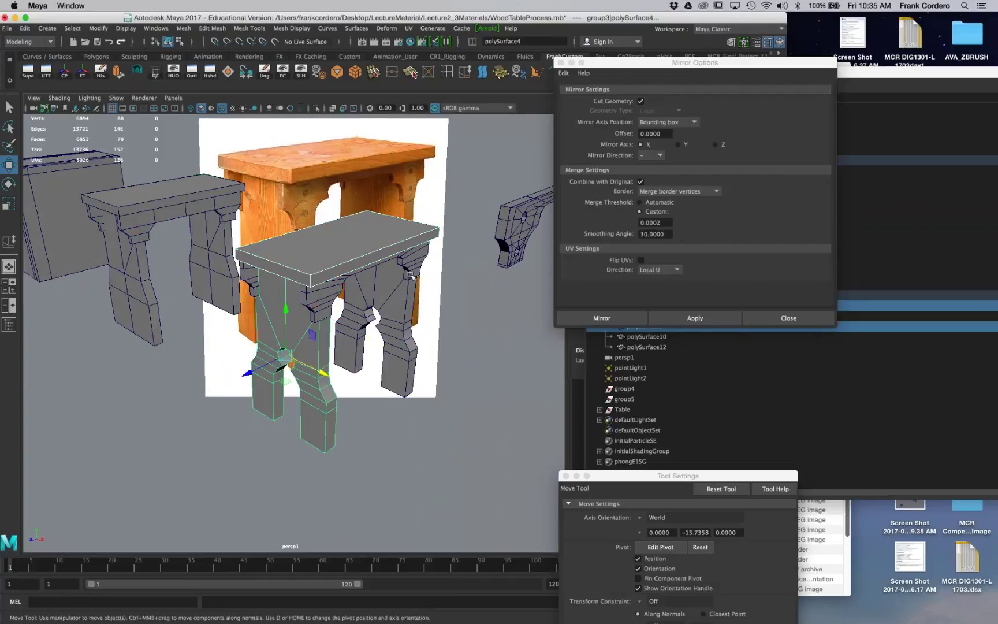
{"action": "left_click", "coordinate": [417, 392]}
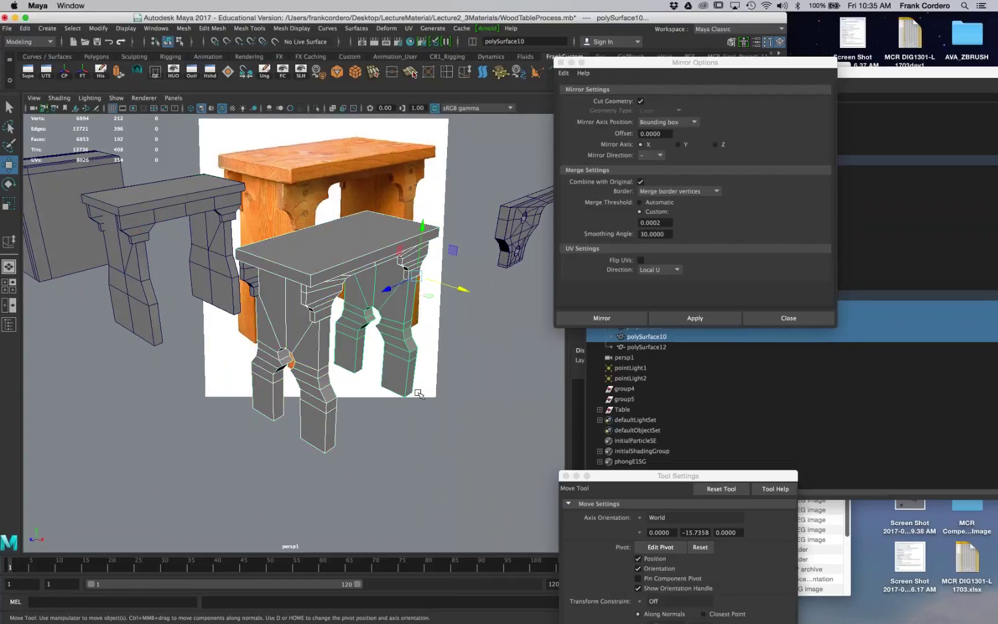
{"action": "left_click_drag", "start_coordinate": [422, 344], "coordinate": [356, 343], "text": "alt"}
{"action": "right_click_drag", "start_coordinate": [357, 343], "coordinate": [289, 399], "text": "alt"}
{"action": "mouse_move", "coordinate": [289, 398]}
{"action": "left_mouse_down", "text": "alt"}
{"action": "mouse_move", "coordinate": [260, 395]}
{"action": "mouse_move", "coordinate": [274, 401]}
{"action": "left_mouse_up", "text": "alt"}
Step: Move the loose detailed apron aside and place a duplicate of the second rough stool's whole group between it and the finished stool
{"action": "left_click", "coordinate": [295, 219]}
{"action": "left_click_drag", "start_coordinate": [251, 254], "coordinate": [369, 270]}
{"action": "left_click", "coordinate": [167, 305]}
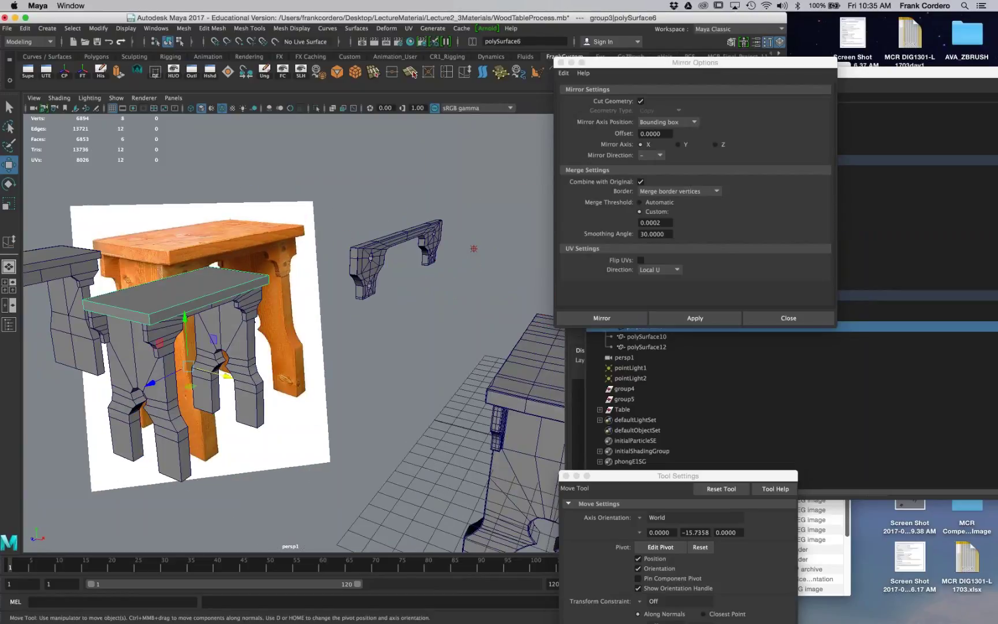
{"action": "key", "text": "Up"}
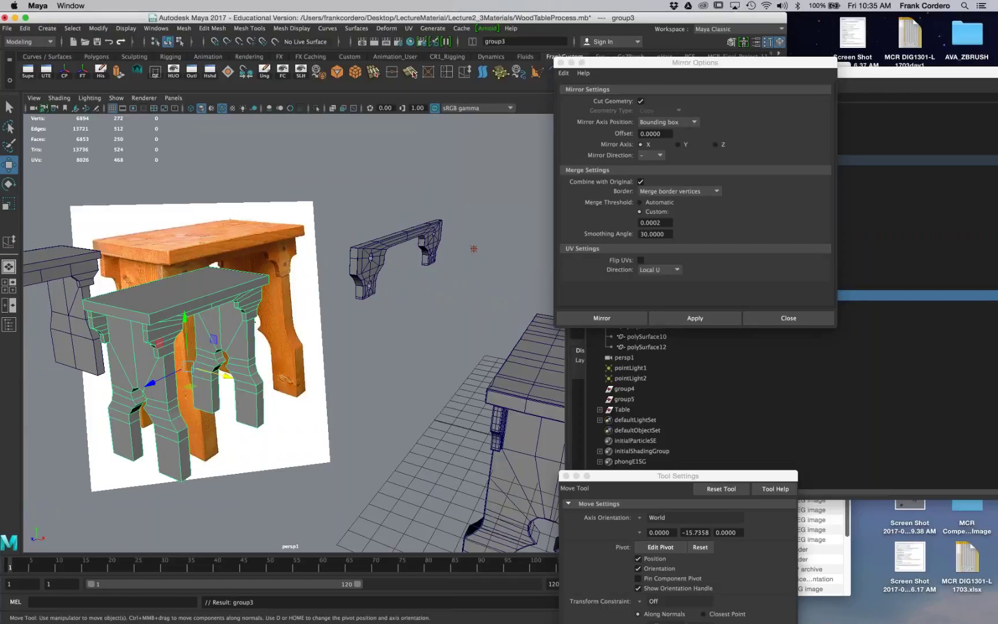
{"action": "key", "text": "ctrl+d"}
{"action": "left_click_drag", "start_coordinate": [240, 382], "coordinate": [422, 438]}
{"action": "left_click", "coordinate": [369, 253]}
{"action": "mouse_move", "coordinate": [370, 254]}
{"action": "left_mouse_down", "text": "alt"}
{"action": "mouse_move", "coordinate": [341, 252]}
{"action": "mouse_move", "coordinate": [358, 251]}
{"action": "left_mouse_up", "text": "alt"}
Step: Fit the loose detailed apron onto the duplicated stool in place of its rough near-side apron
{"action": "left_click", "coordinate": [327, 318]}
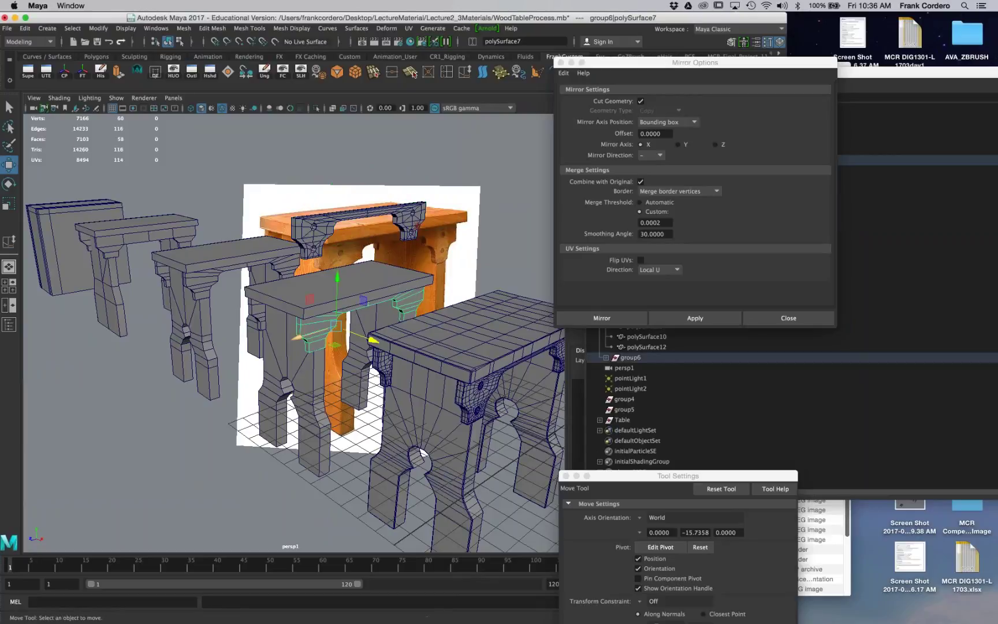
{"action": "left_click", "coordinate": [364, 221]}
{"action": "left_click_drag", "start_coordinate": [334, 208], "coordinate": [319, 278]}
{"action": "left_click_drag", "start_coordinate": [357, 336], "coordinate": [431, 318]}
Step: Duplicate the detailed apron for the opposite side of the duplicated stool and delete the rough apron there
{"action": "key", "text": "super+d"}
{"action": "left_click", "coordinate": [328, 319]}
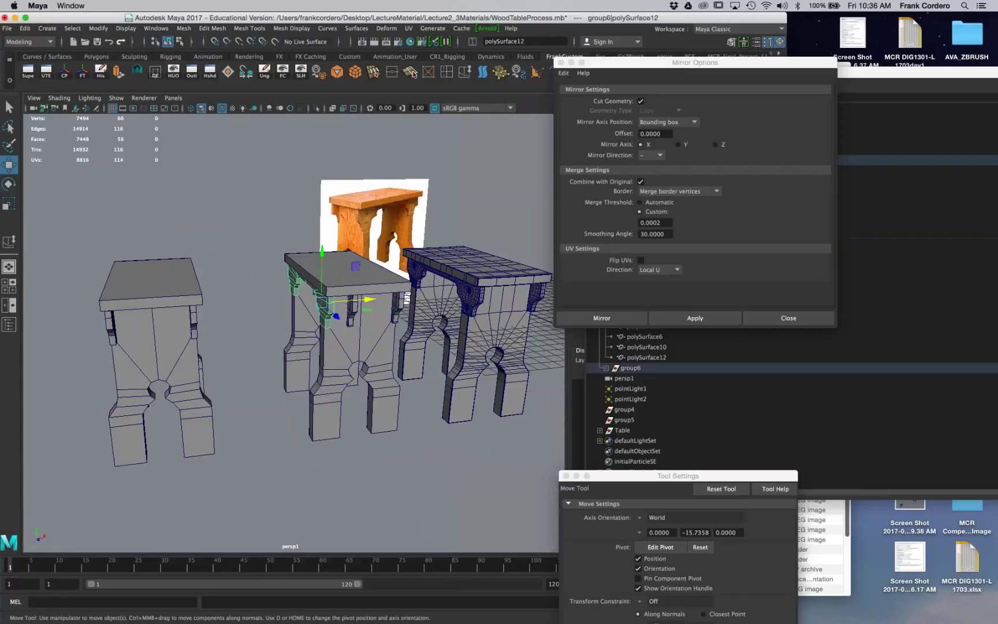
{"action": "key", "text": "Delete"}
{"action": "left_click", "coordinate": [354, 309]}
{"action": "left_click_drag", "start_coordinate": [364, 303], "coordinate": [255, 358], "text": "alt"}
{"action": "left_click", "coordinate": [231, 430]}
Step: Review the complete row of modeling stages, from starting block to finished stool, beside the reference photo
{"action": "left_click_drag", "start_coordinate": [335, 346], "coordinate": [271, 338], "text": "alt"}
{"action": "right_click_drag", "start_coordinate": [312, 347], "coordinate": [271, 347], "text": "alt"}
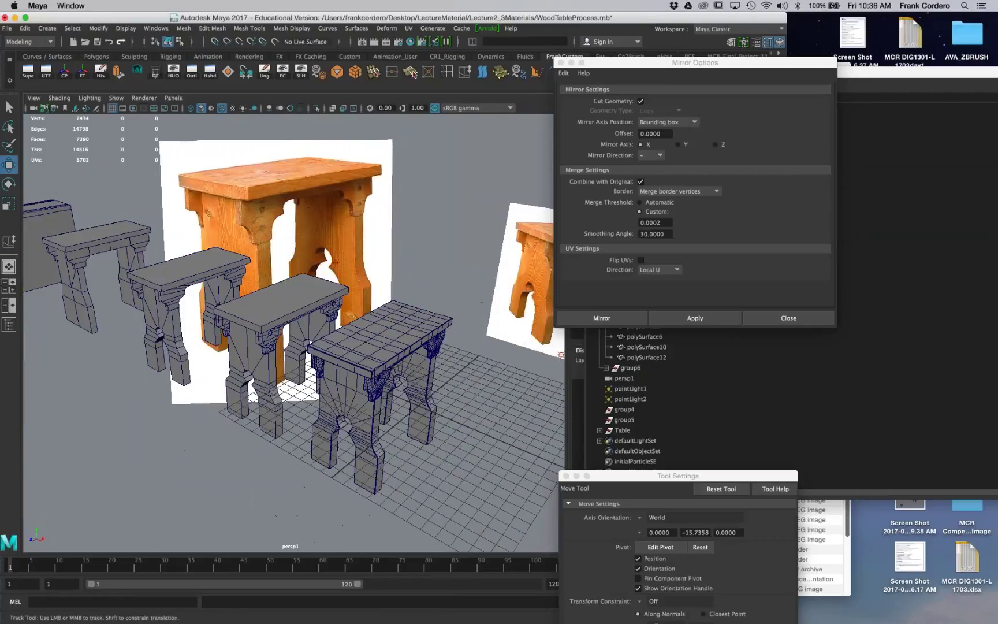
{"action": "left_click_drag", "start_coordinate": [272, 347], "coordinate": [329, 349], "text": "alt"}
{"action": "right_click_drag", "start_coordinate": [329, 347], "coordinate": [283, 346], "text": "alt"}
{"action": "middle_click_drag", "start_coordinate": [301, 335], "coordinate": [281, 366], "text": "alt"}
{"action": "right_click_drag", "start_coordinate": [214, 456], "coordinate": [250, 473], "text": "alt"}
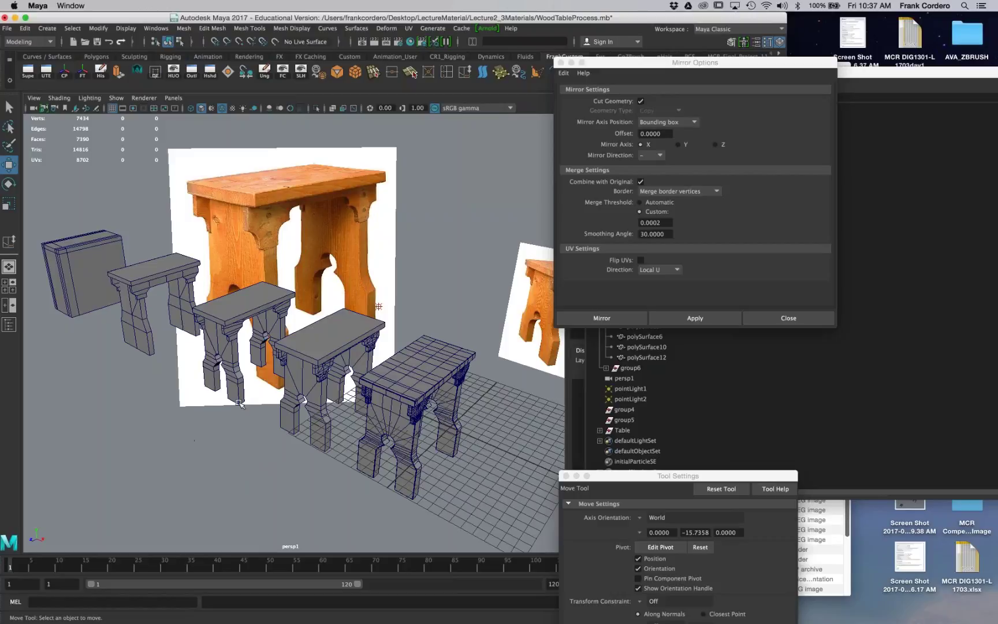
Step: Turn on all scene lights and turn off the wireframe overlay to show the finished stool in lit shading
{"action": "left_click_drag", "start_coordinate": [239, 404], "coordinate": [199, 399], "text": "alt"}
{"action": "right_click_drag", "start_coordinate": [199, 399], "coordinate": [330, 398], "text": "alt"}
{"action": "left_click_drag", "start_coordinate": [329, 398], "coordinate": [276, 411], "text": "alt"}
{"action": "key", "text": "7"}
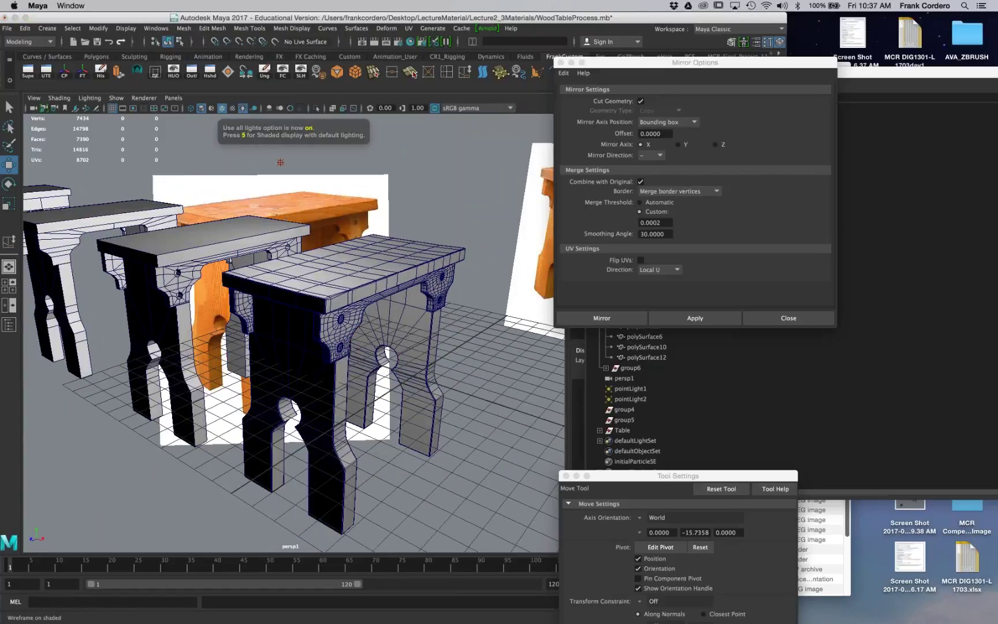
{"action": "key", "text": "alt+5"}
{"action": "left_click_drag", "start_coordinate": [302, 260], "coordinate": [316, 277], "text": "alt"}
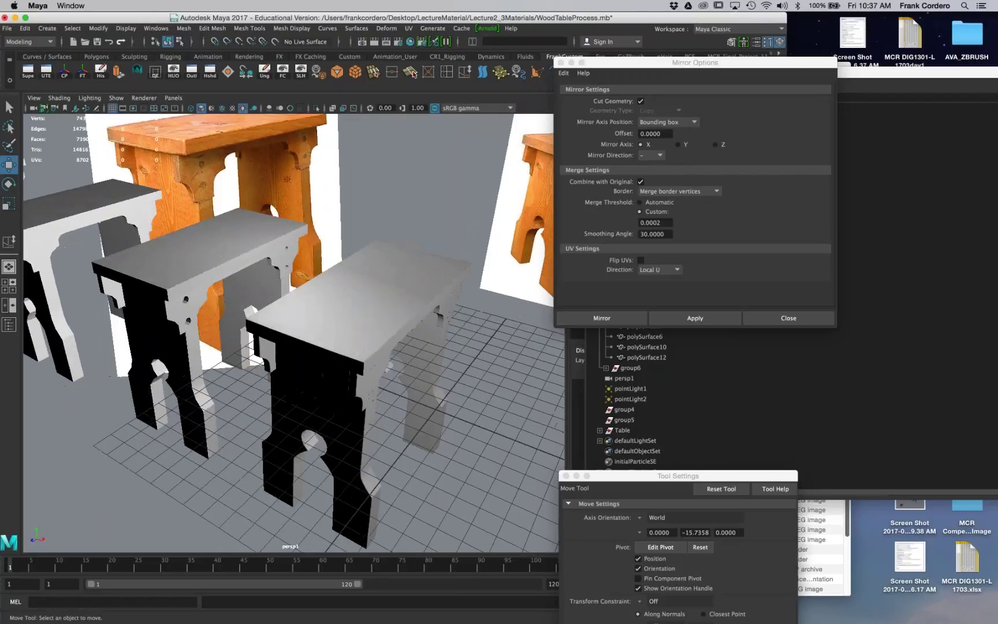
Step: Select the second point light and reposition it to relight the finished stool
{"action": "left_click", "coordinate": [290, 176]}
{"action": "left_click_drag", "start_coordinate": [341, 201], "coordinate": [226, 169], "text": "alt"}
{"action": "left_click", "coordinate": [233, 161]}
{"action": "left_click_drag", "start_coordinate": [203, 168], "coordinate": [303, 384], "text": "alt"}
{"action": "left_click_drag", "start_coordinate": [231, 293], "coordinate": [306, 352]}
Step: Examine the round wooden caps on the finished stool's apron up close, selecting them individually, and clear the selection
{"action": "right_click_drag", "start_coordinate": [306, 352], "coordinate": [370, 439], "text": "alt"}
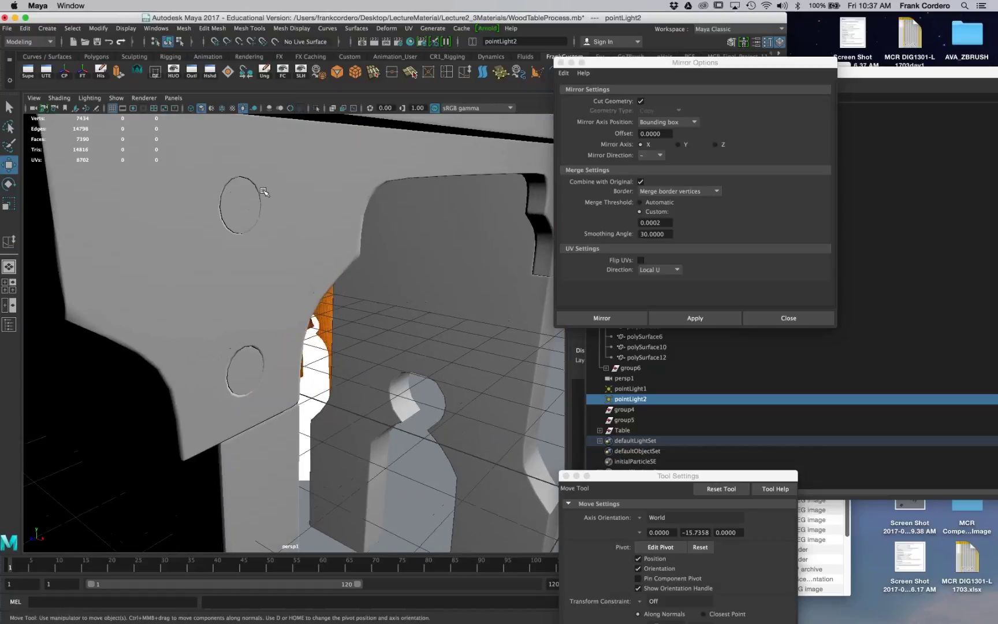
{"action": "left_click", "coordinate": [247, 209]}
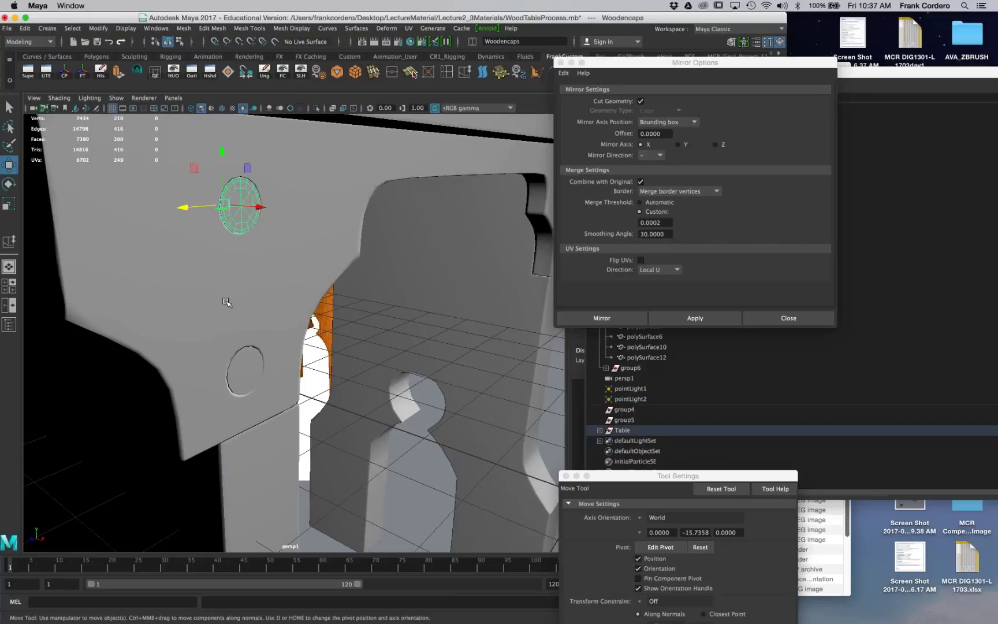
{"action": "left_click", "coordinate": [227, 302]}
{"action": "left_click", "coordinate": [246, 368]}
{"action": "left_click", "coordinate": [315, 250]}
{"action": "left_click", "coordinate": [399, 335]}
{"action": "right_click_drag", "start_coordinate": [399, 335], "coordinate": [323, 347], "text": "alt"}
{"action": "left_click", "coordinate": [273, 312]}
{"action": "left_click", "coordinate": [277, 230]}
{"action": "left_click_drag", "start_coordinate": [319, 293], "coordinate": [321, 321], "text": "alt"}
{"action": "left_click", "coordinate": [503, 323]}
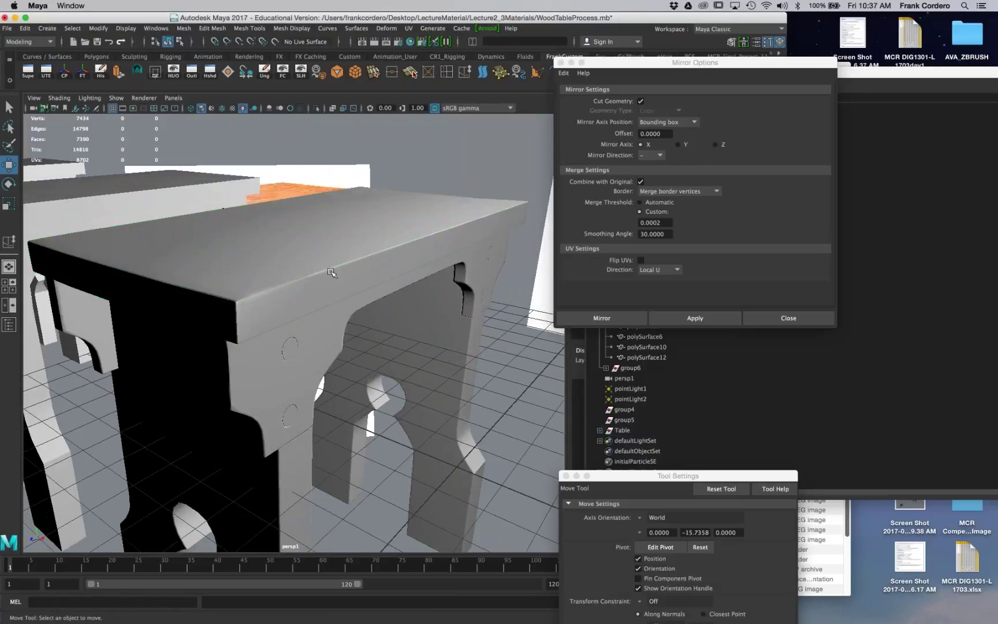
Step: Examine the finished stool's edges, frame its near side panel to inspect the keyhole cutout and legs, and clear the selection
{"action": "left_click_drag", "start_coordinate": [373, 253], "coordinate": [292, 287], "text": "alt"}
{"action": "scroll", "coordinate": [292, 287], "scroll_direction": "down", "scroll_amount": 5}
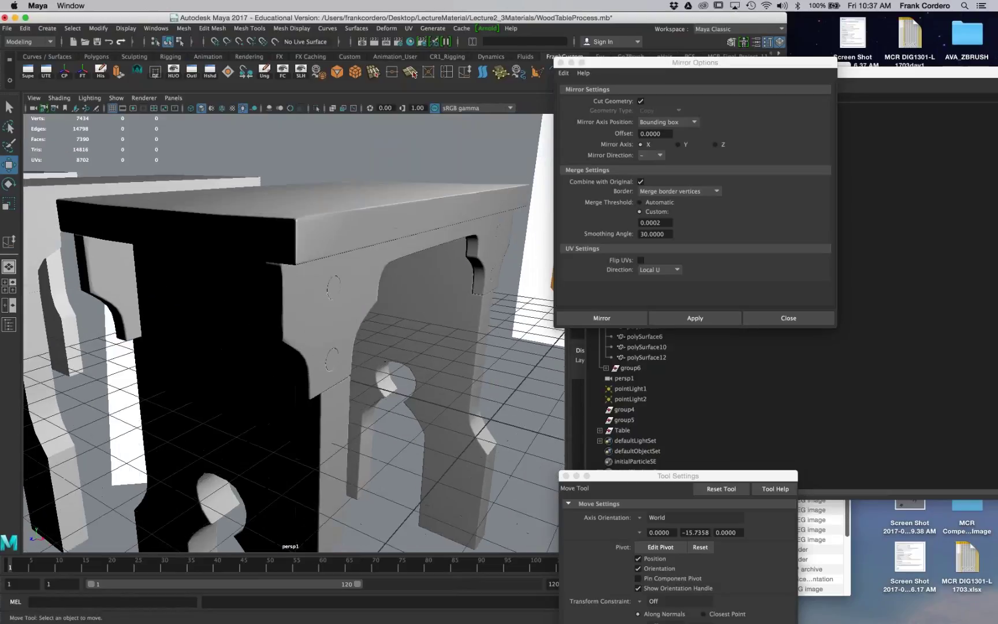
{"action": "left_click_drag", "start_coordinate": [306, 347], "coordinate": [294, 326], "text": "alt"}
{"action": "left_click", "coordinate": [292, 327]}
{"action": "key", "text": "f"}
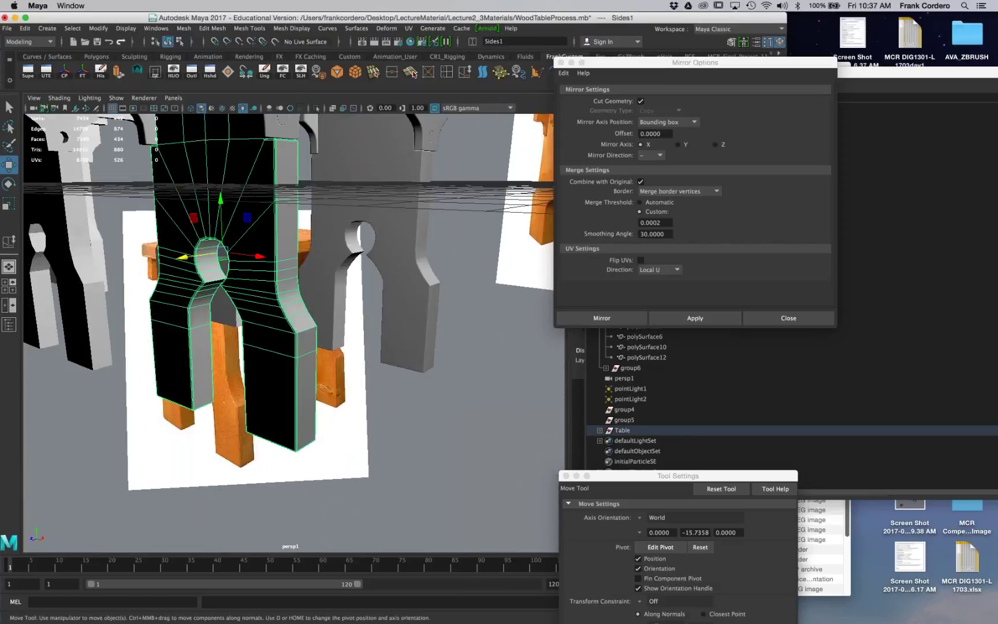
{"action": "left_click_drag", "start_coordinate": [327, 230], "coordinate": [299, 269], "text": "alt"}
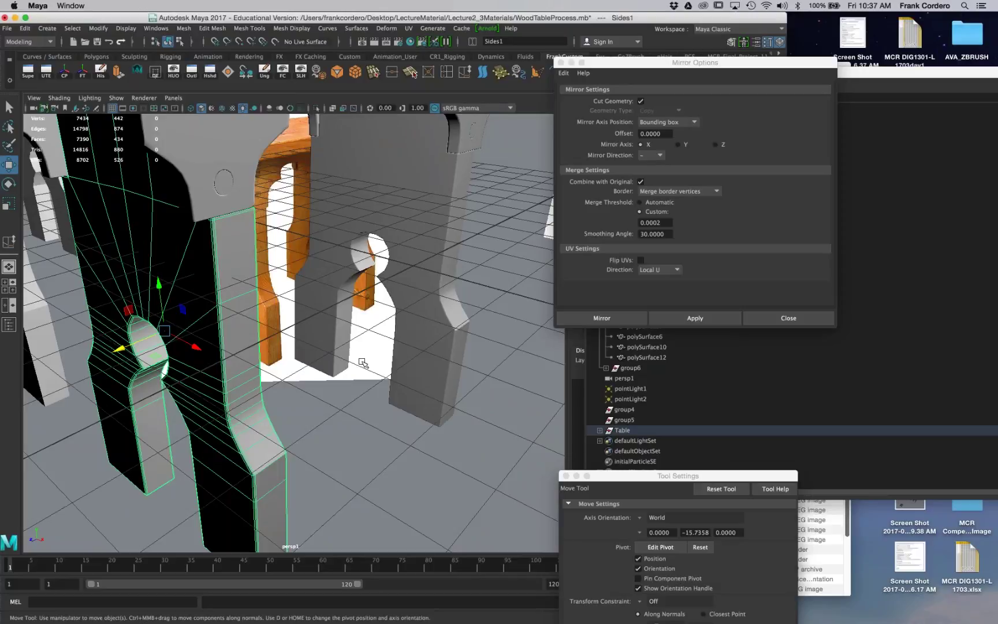
{"action": "left_click_drag", "start_coordinate": [363, 362], "coordinate": [324, 395], "text": "alt"}
{"action": "left_click", "coordinate": [380, 370]}
Step: Switch the viewport to textured display and review all the modeling stages in a row
{"action": "mouse_move", "coordinate": [380, 369]}
{"action": "right_mouse_down", "text": "alt"}
{"action": "mouse_move", "coordinate": [323, 367]}
{"action": "mouse_move", "coordinate": [295, 341]}
{"action": "right_mouse_up", "text": "alt"}
{"action": "key", "text": "6"}
{"action": "left_click", "coordinate": [312, 136]}
{"action": "middle_click_drag", "start_coordinate": [294, 324], "coordinate": [329, 369], "text": "alt"}
{"action": "right_click_drag", "start_coordinate": [329, 369], "coordinate": [375, 375], "text": "alt"}
{"action": "middle_click_drag", "start_coordinate": [323, 347], "coordinate": [462, 358], "text": "alt"}
{"action": "right_click_drag", "start_coordinate": [462, 358], "coordinate": [369, 347], "text": "alt"}
{"action": "left_click_drag", "start_coordinate": [370, 346], "coordinate": [352, 355], "text": "alt"}
{"action": "right_click_drag", "start_coordinate": [352, 355], "coordinate": [393, 361], "text": "alt"}
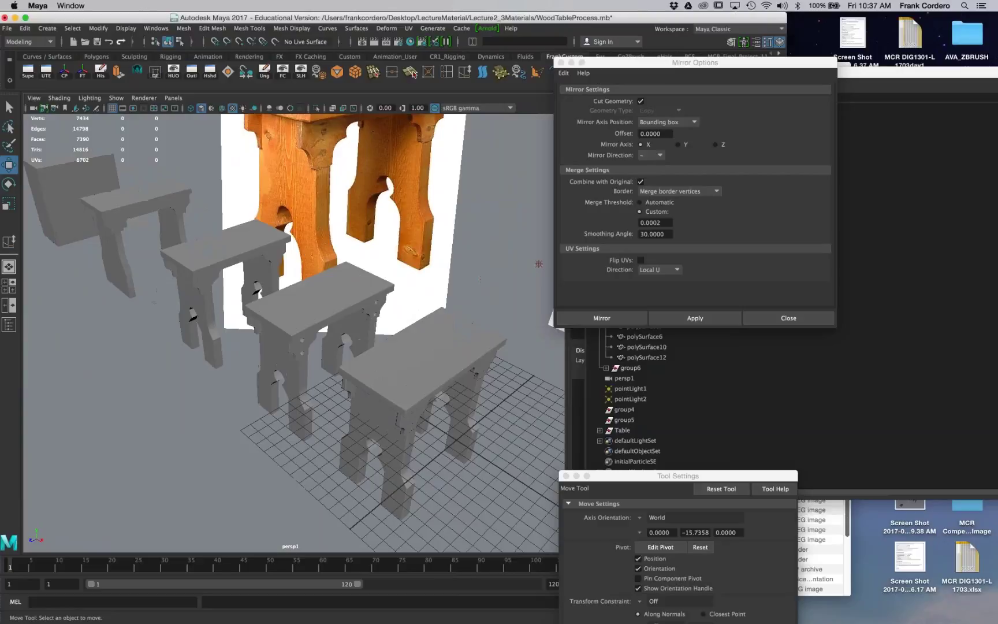
Step: Narrow the Outliner and move it and the Mirror Options window clear of the stools in the viewport
{"action": "left_click", "coordinate": [893, 21]}
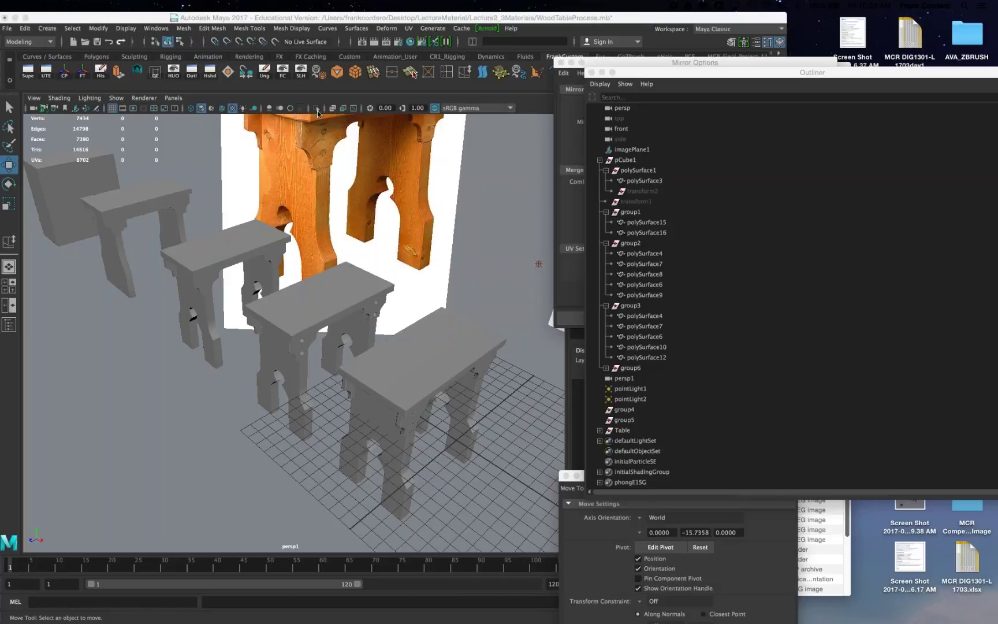
{"action": "left_click", "coordinate": [391, 22]}
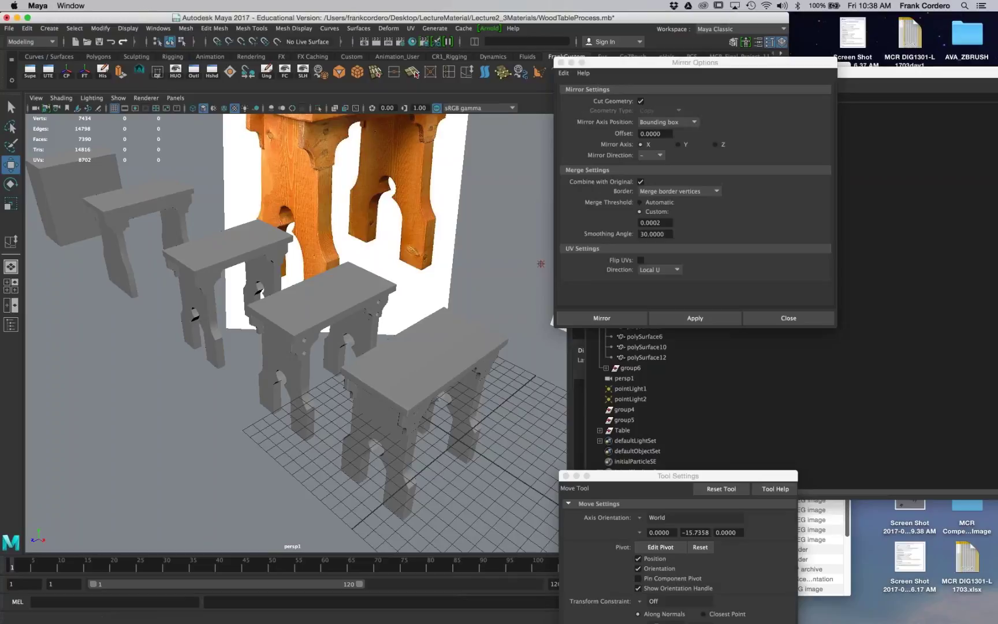
{"action": "left_click_drag", "start_coordinate": [687, 63], "coordinate": [664, 238]}
{"action": "left_click_drag", "start_coordinate": [683, 74], "coordinate": [410, 84]}
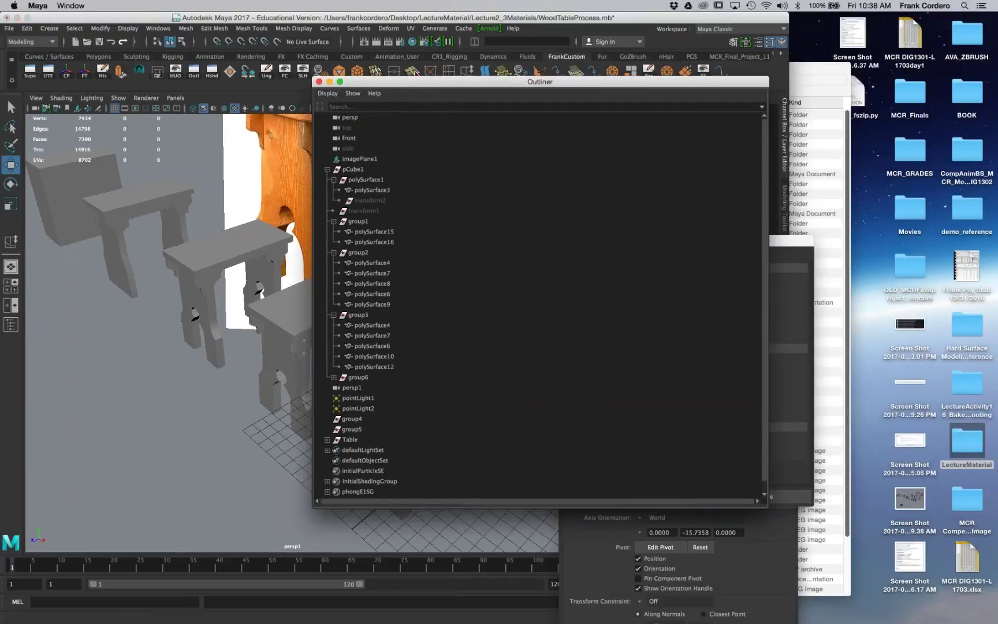
{"action": "left_click_drag", "start_coordinate": [768, 76], "coordinate": [693, 151]}
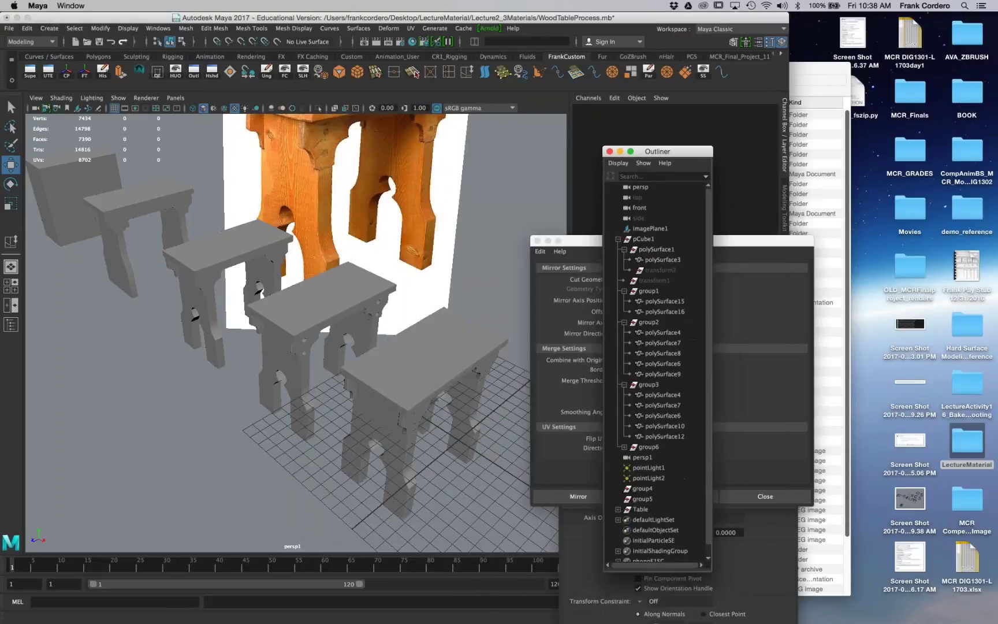
{"action": "left_click", "coordinate": [762, 248]}
{"action": "left_click_drag", "start_coordinate": [761, 251], "coordinate": [749, 375]}
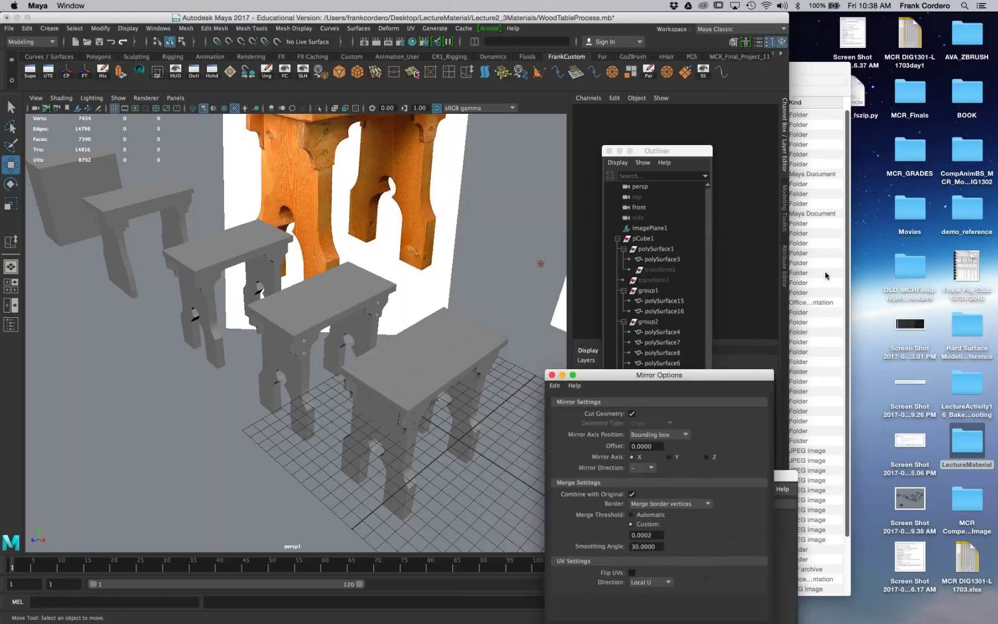